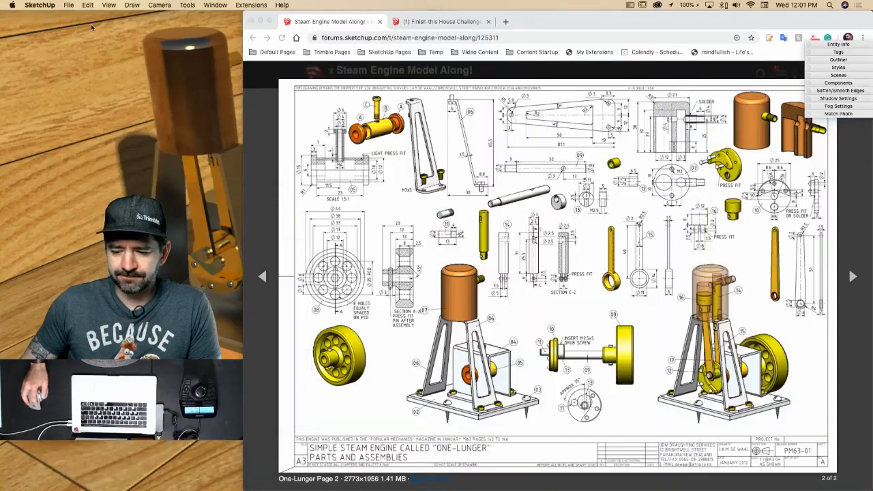
Step: Close the enlarged drawing in the browser and examine the Steam Engine Model Along post with its two One-Lunger drawing sheets
left_click(730, 24)
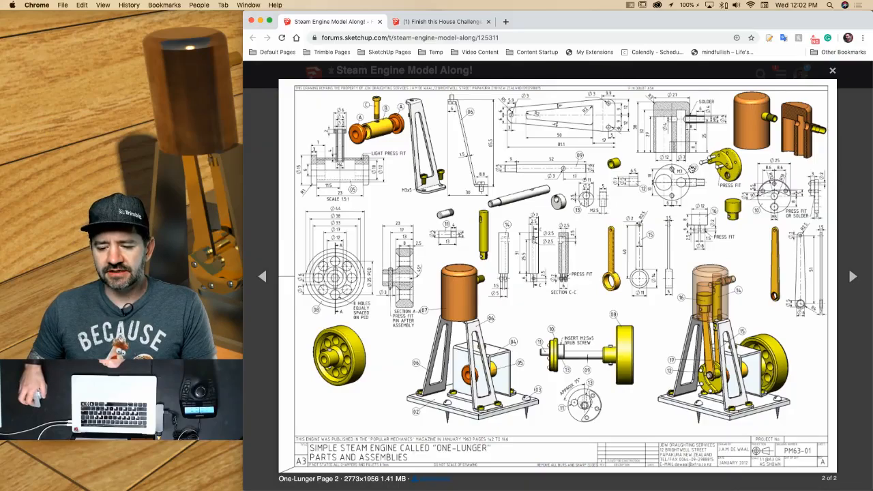
left_click(833, 71)
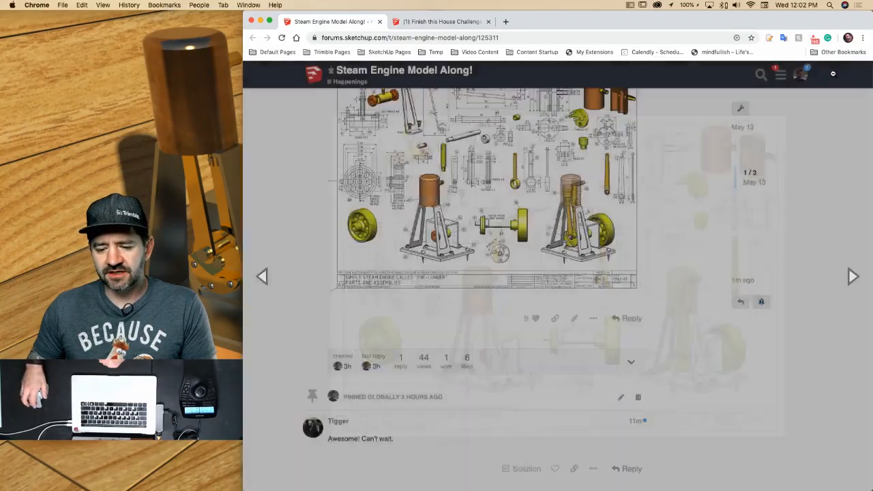
scroll(328, 141, "up", 5)
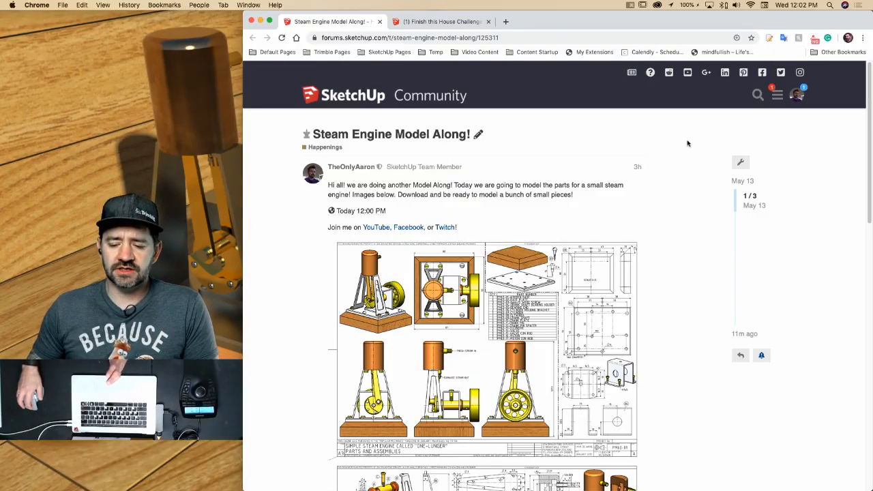
scroll(687, 143, "down", 5)
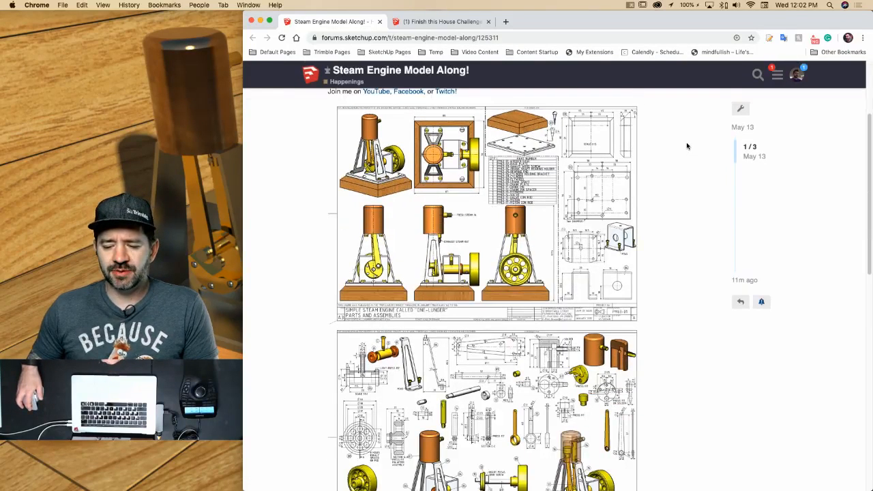
scroll(689, 150, "down", 1)
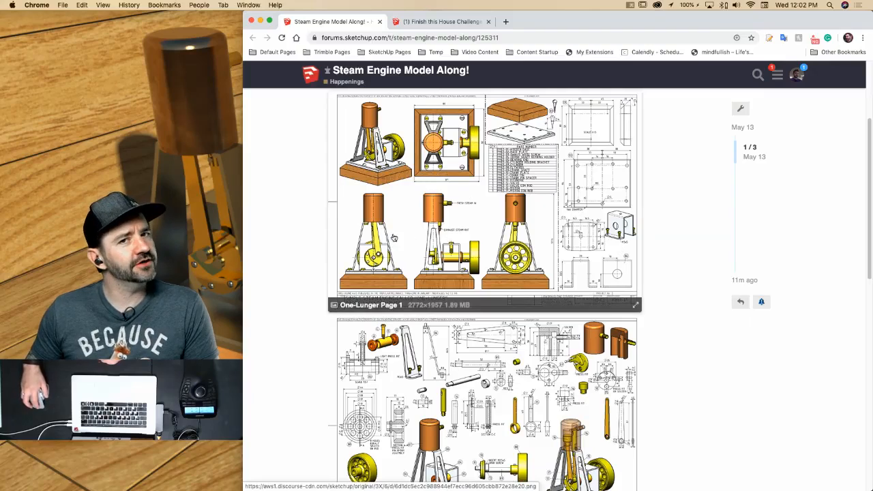
scroll(394, 112, "down", 5)
scroll(614, 205, "up", 10)
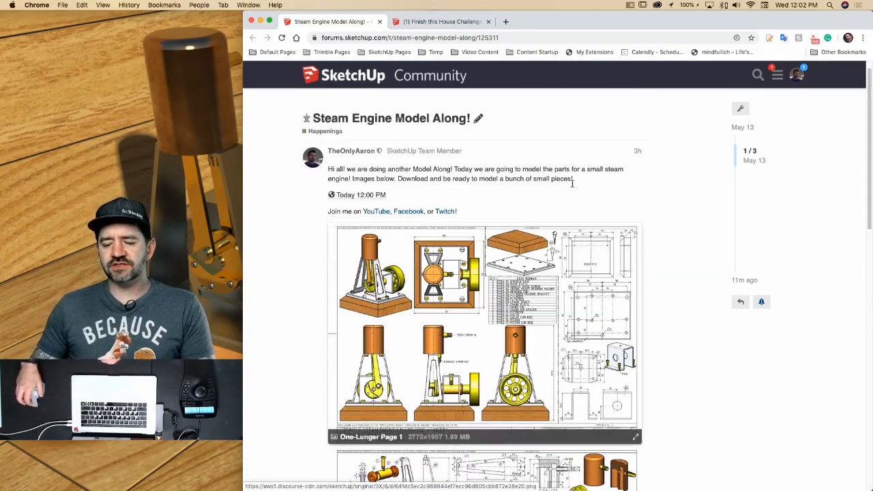
scroll(643, 226, "down", 1)
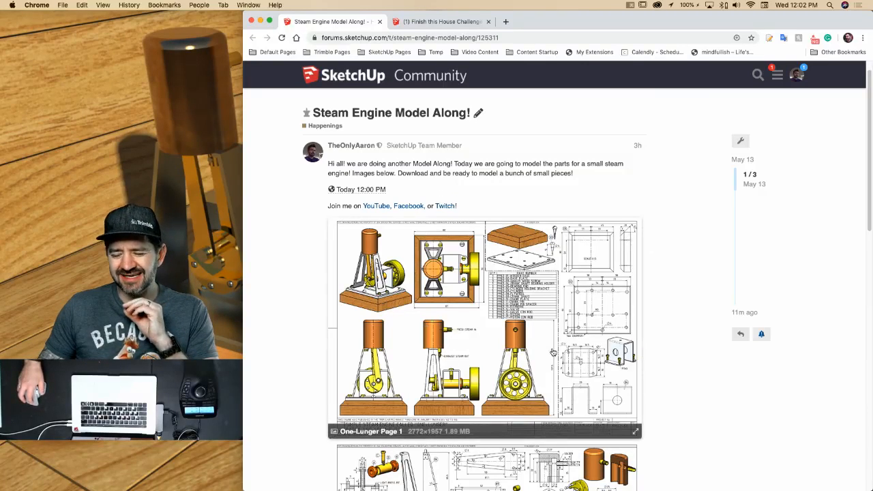
scroll(554, 353, "down", 3)
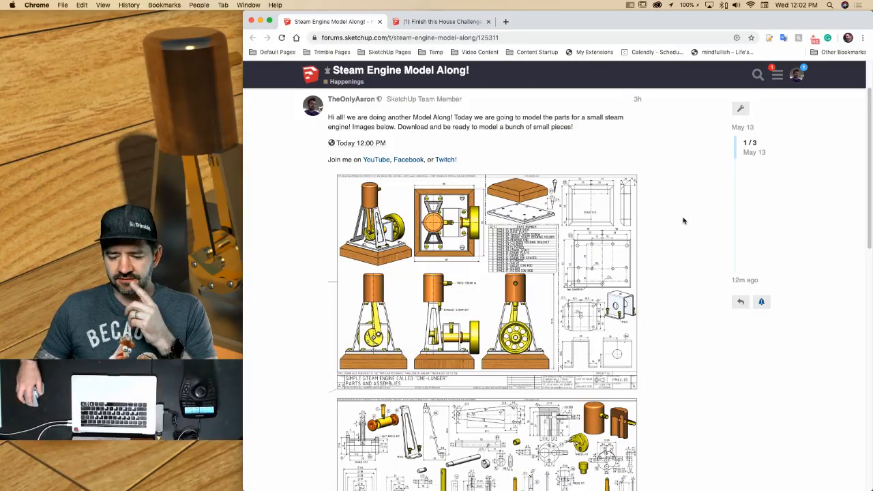
scroll(677, 216, "down", 2)
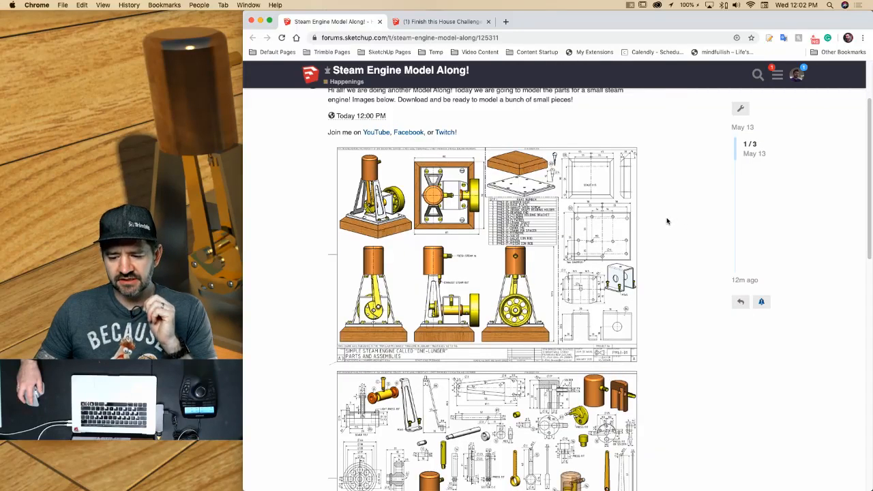
scroll(667, 220, "down", 3)
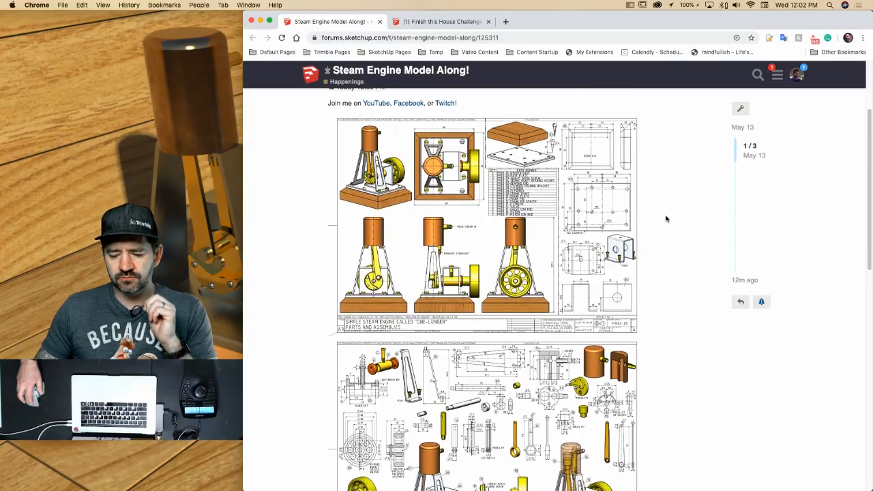
scroll(666, 221, "down", 3)
scroll(664, 223, "up", 3)
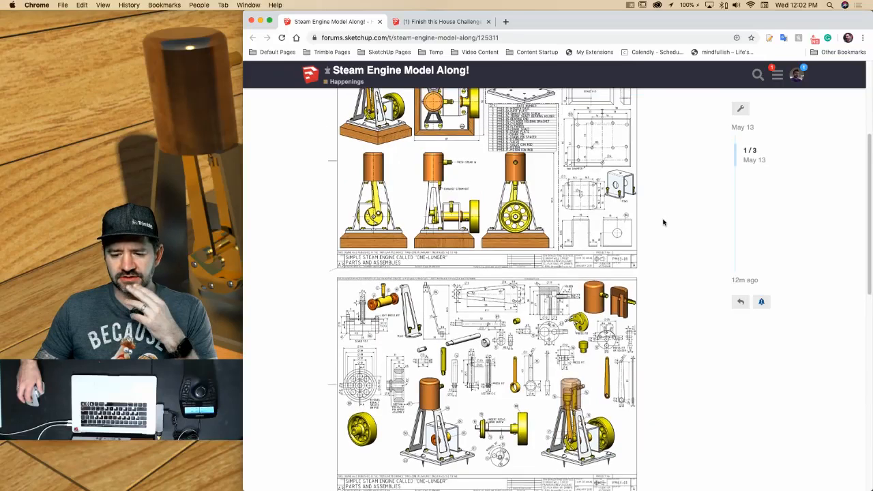
scroll(663, 224, "up", 2)
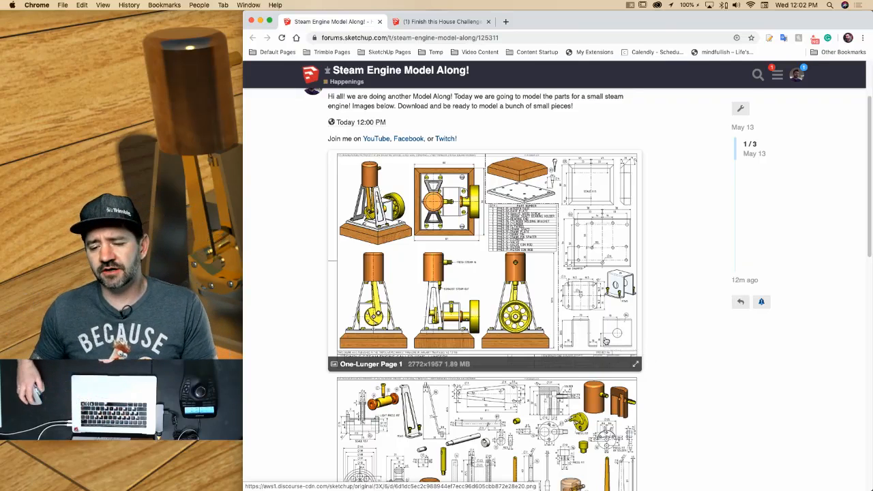
Step: View the Finish this House Challenge thread and return to the Steam Engine Model Along thread
left_click(444, 24)
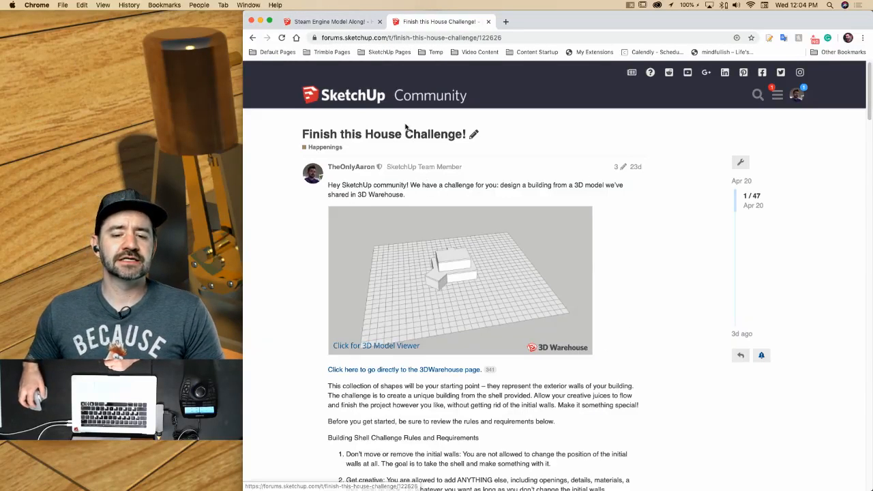
left_click(326, 23)
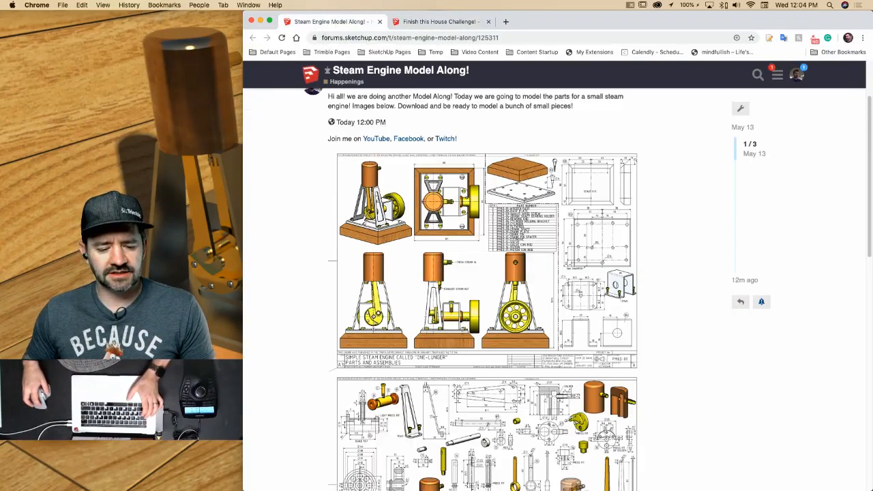
Step: Switch to SketchUp and erase the default scale figure from the empty model
mouse_move(1, 234)
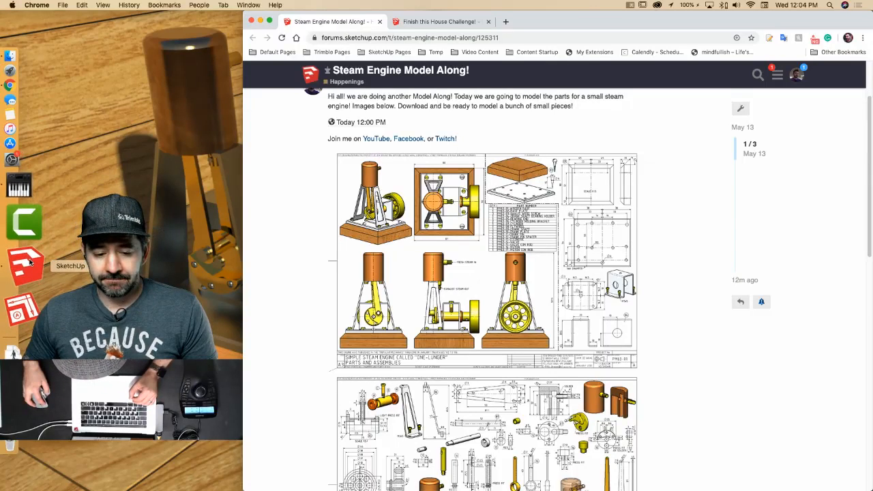
left_click(29, 261)
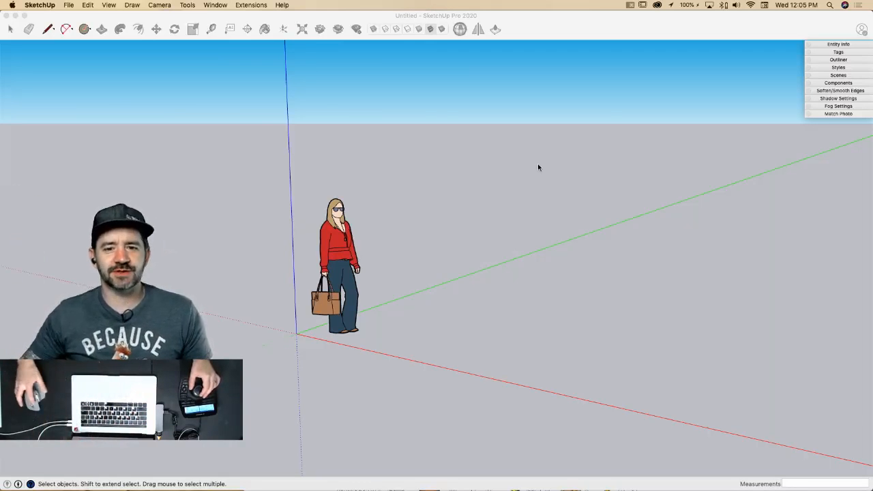
left_click(539, 169)
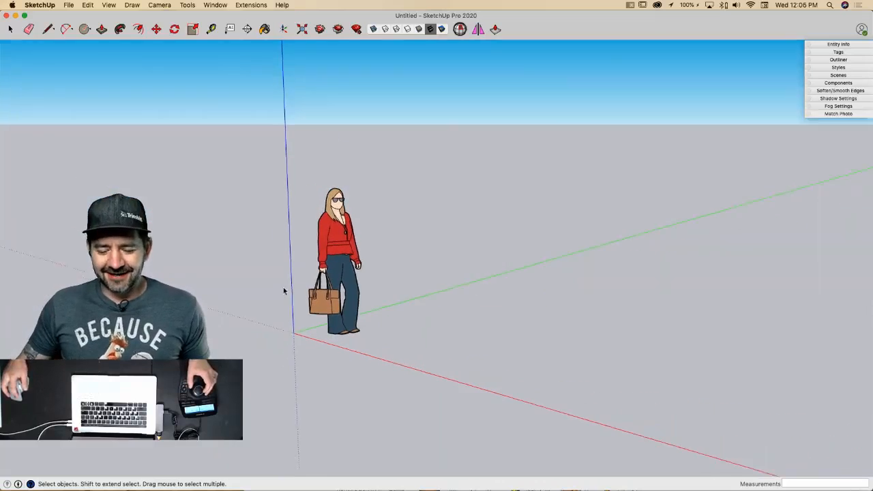
key("e")
left_click(358, 209)
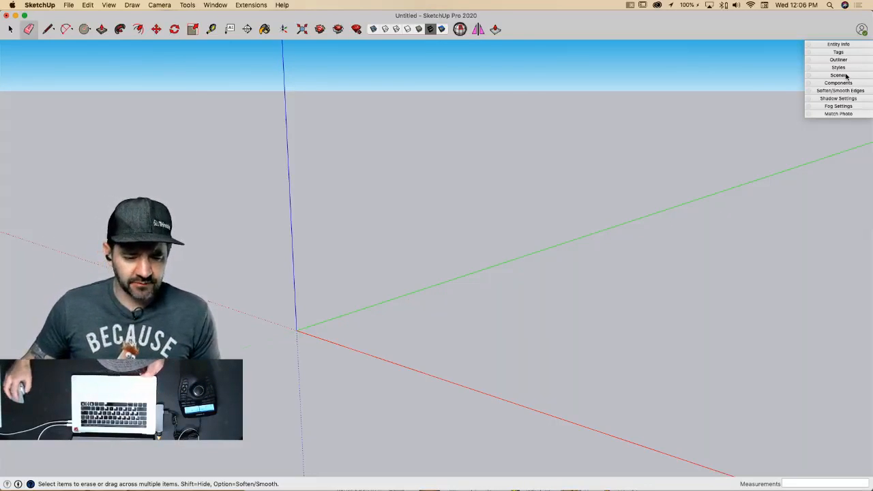
Step: Launch KeyCastr, start casting keystrokes, test it with a few keys, and return to the SketchUp model
left_click(23, 132)
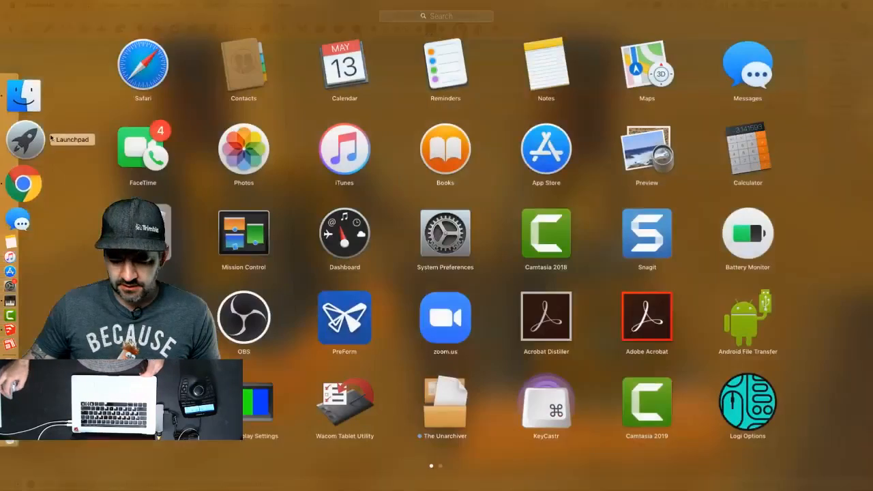
left_click(563, 412)
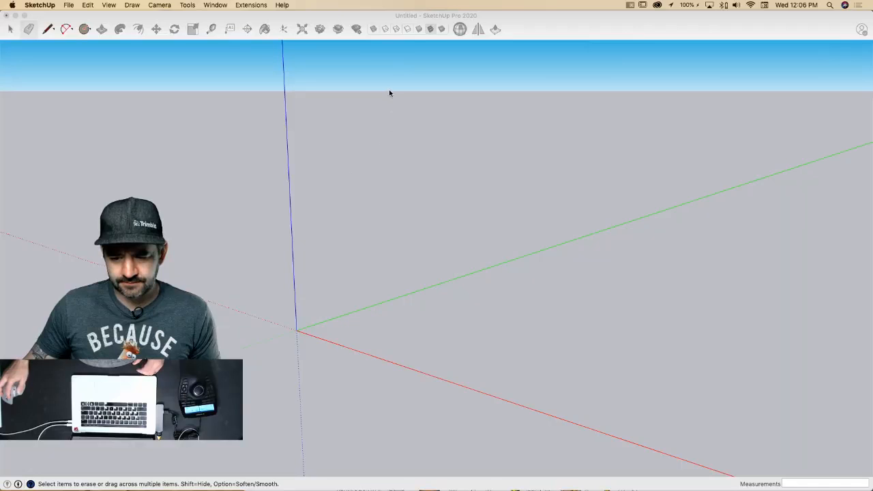
left_click(630, 5)
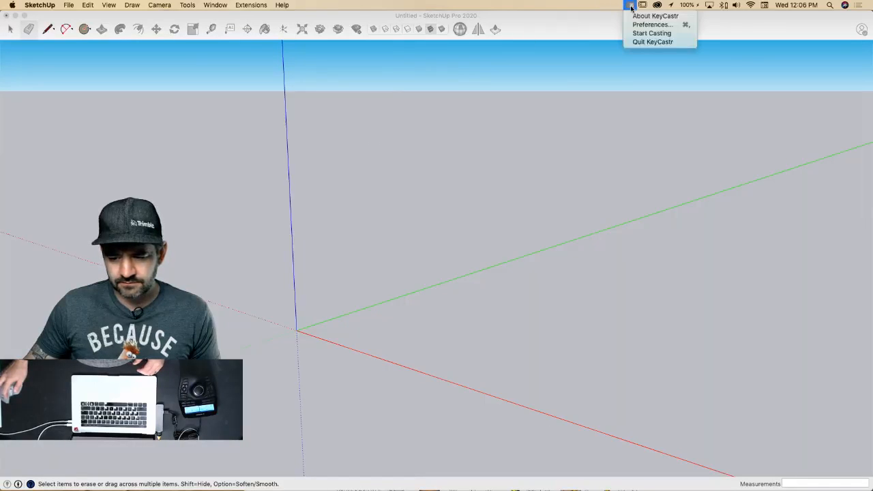
left_click(640, 32)
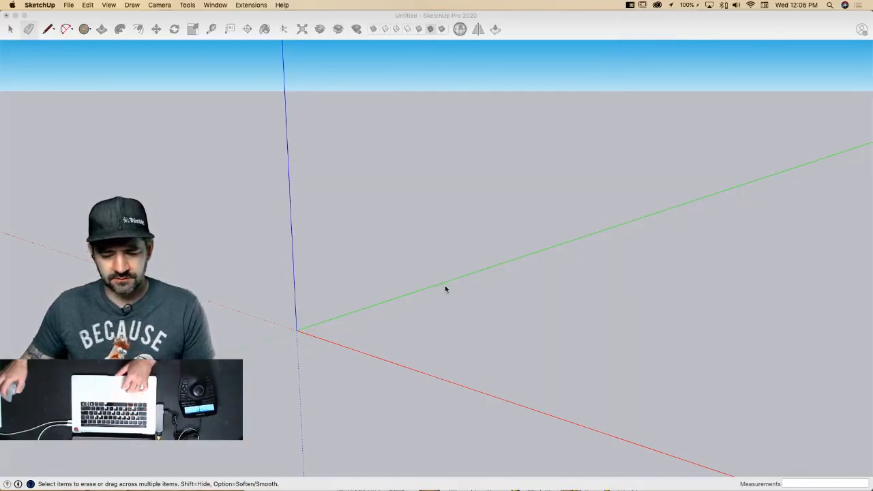
key("a")
key("s")
key("d")
left_click(406, 276)
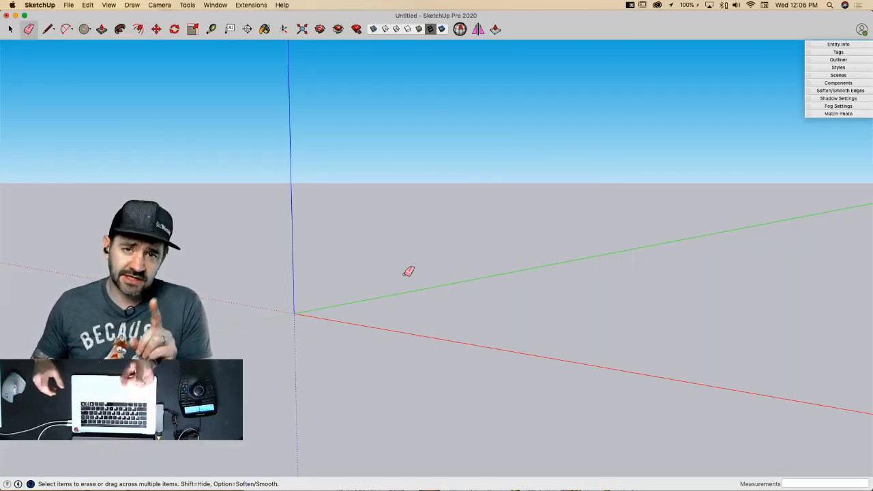
Step: Add One-Lunger Page 1.png from the Desktop as a new watermark in the Simple Style
middle_click_drag(370, 265, 371, 256)
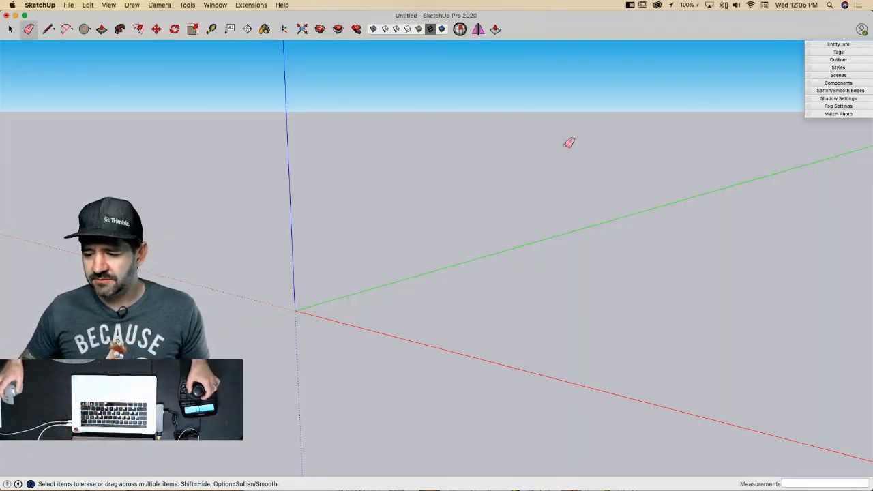
middle_click_drag(569, 141, 569, 141)
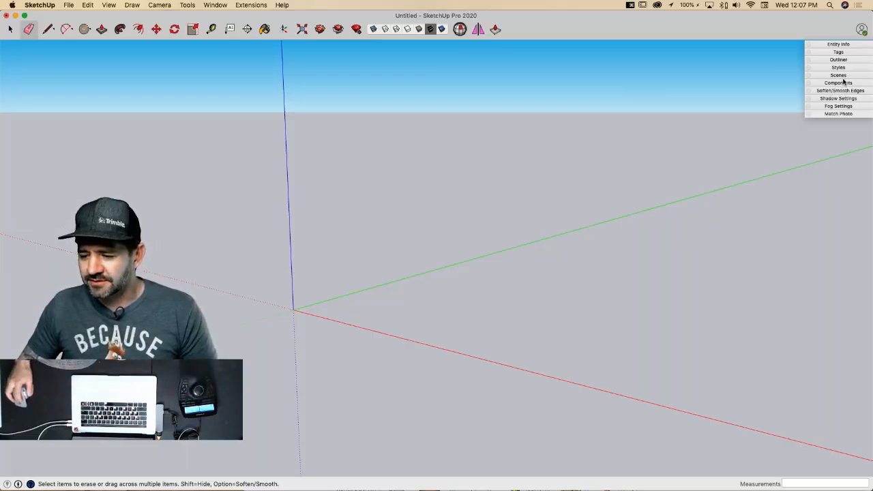
left_click(842, 69)
left_click(817, 116)
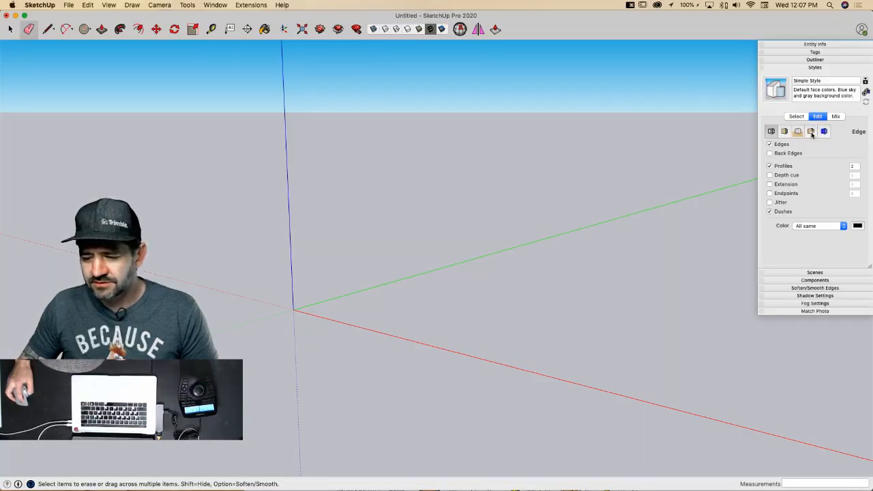
left_click(824, 132)
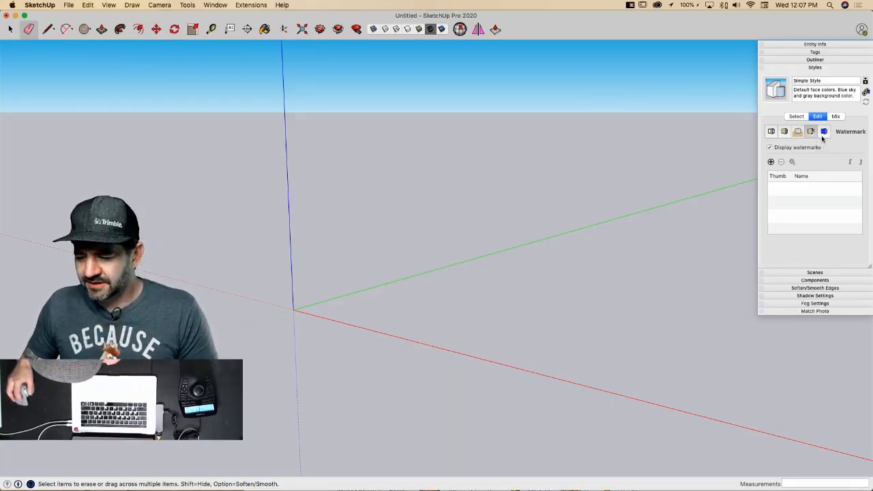
left_click(771, 163)
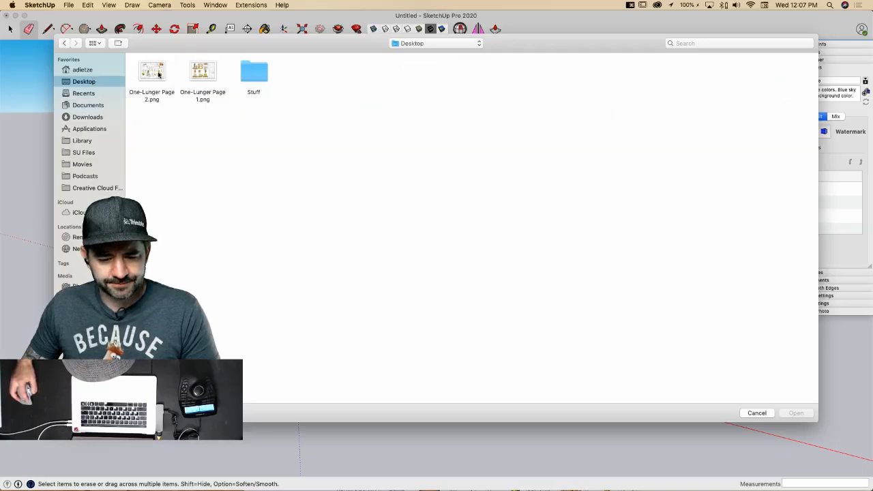
left_click(205, 78)
left_click(798, 413)
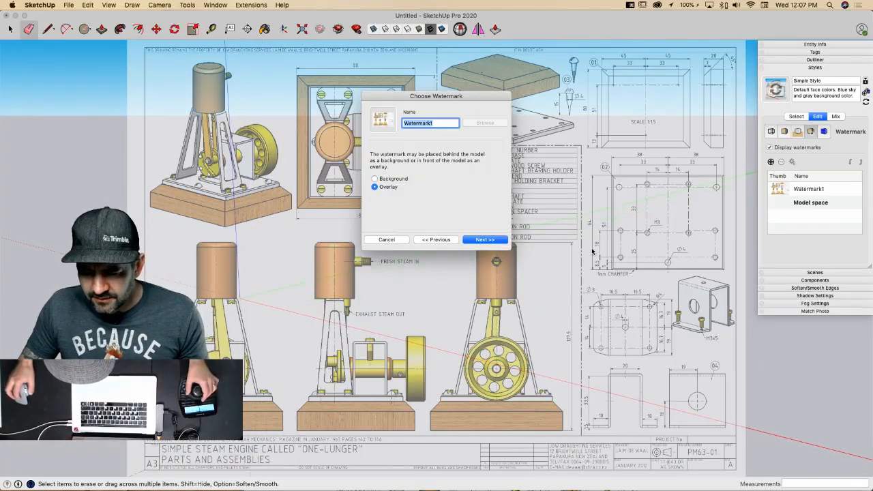
Step: Compare background and overlay placement, then finish the watermark as an overlay stretched to fit the entire window with its aspect ratio locked
left_click(375, 179)
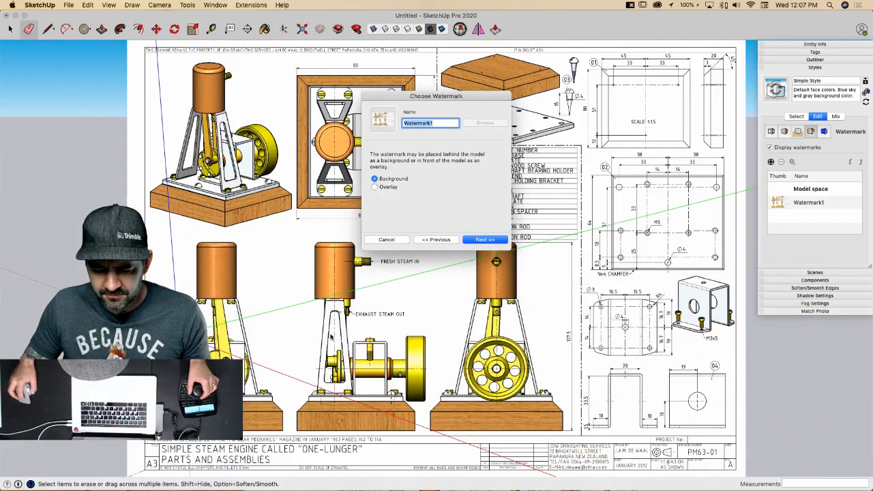
left_click(375, 187)
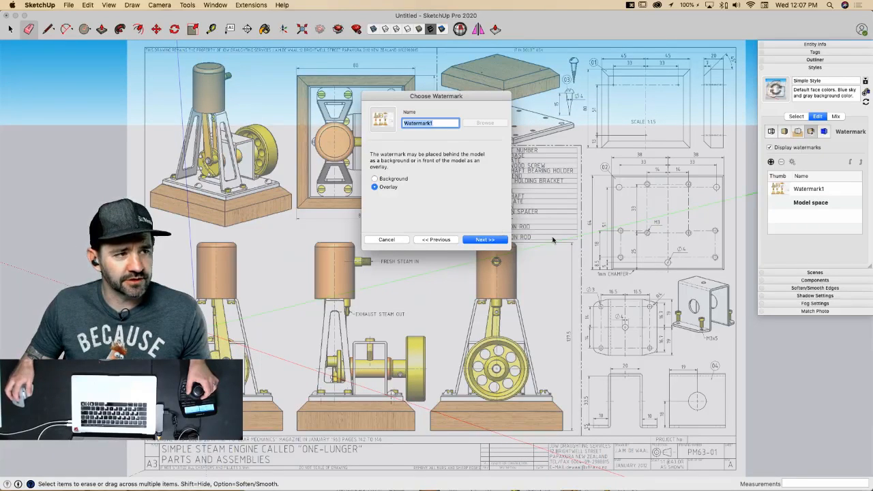
left_click(479, 240)
left_click(480, 240)
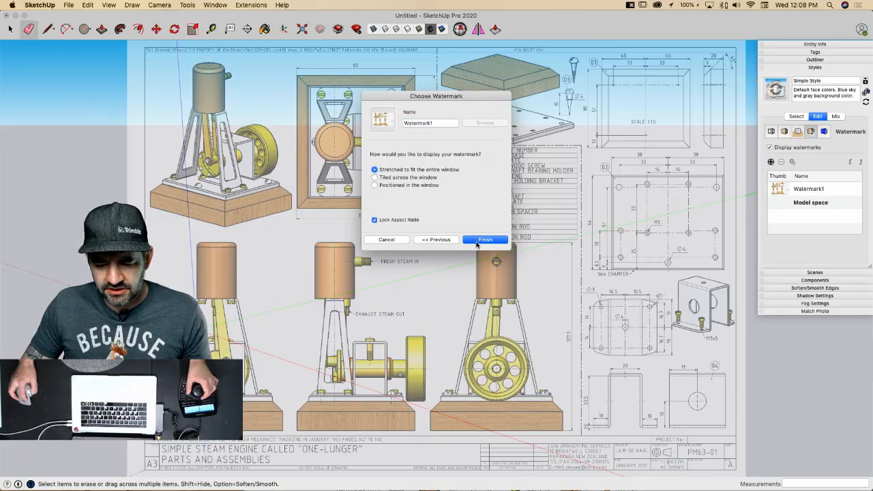
left_click(480, 240)
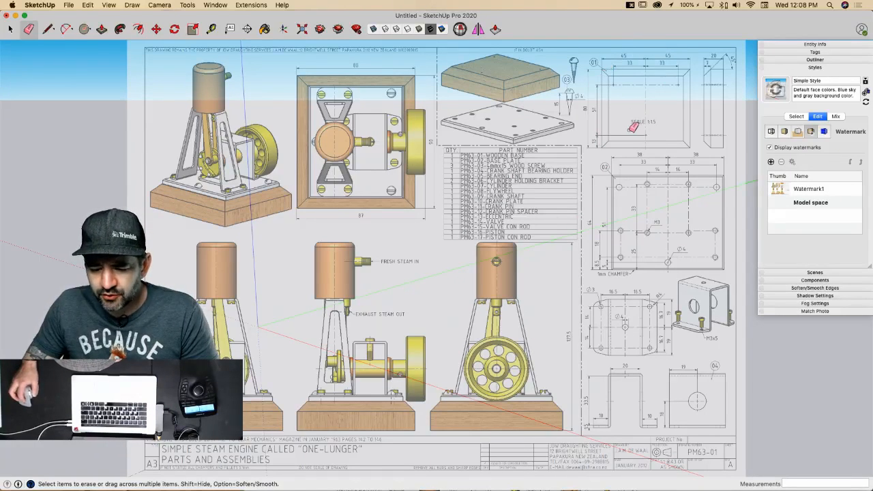
Step: Start a rectangle at the origin and set the model units to decimal meters with 0.00 m precision and length snapping off
key("r")
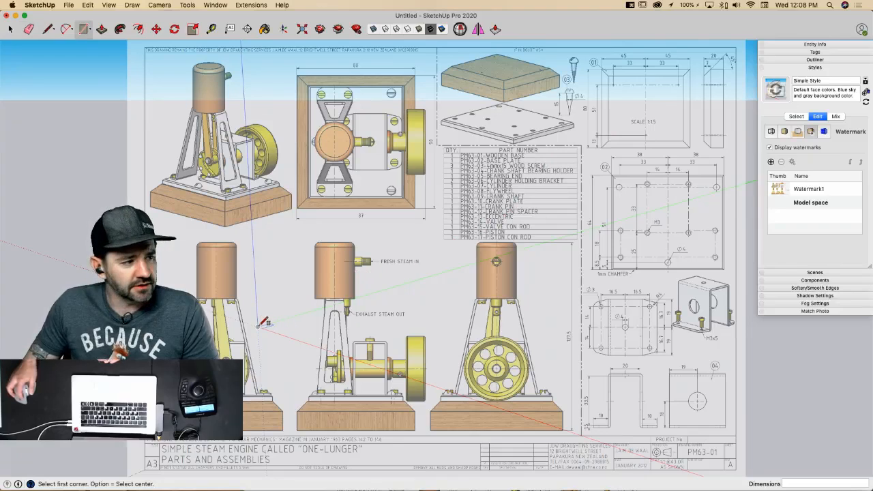
left_click(258, 327)
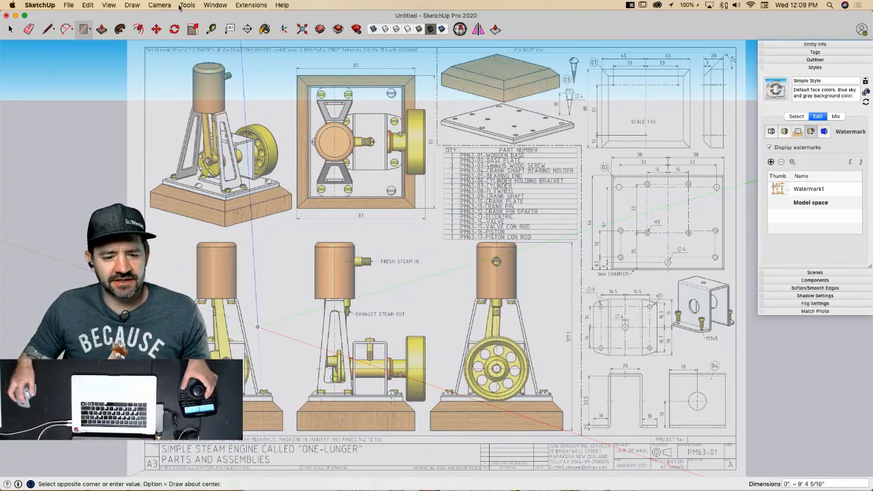
left_click(215, 5)
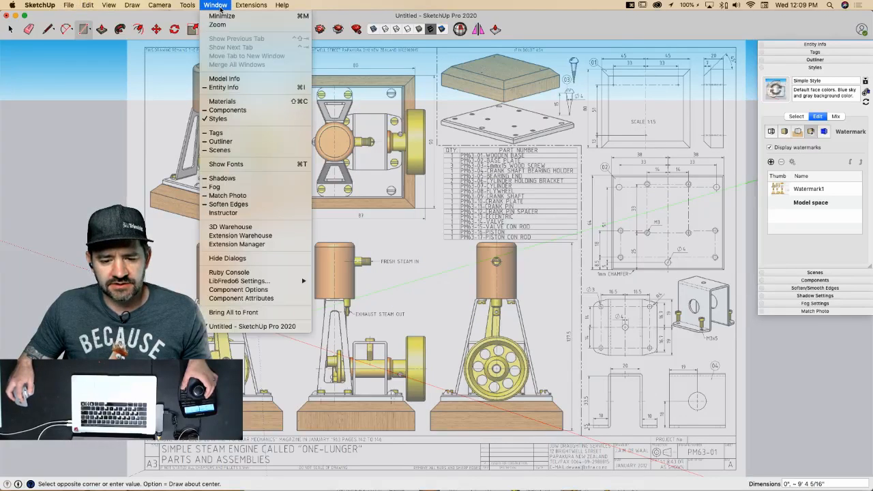
left_click(244, 80)
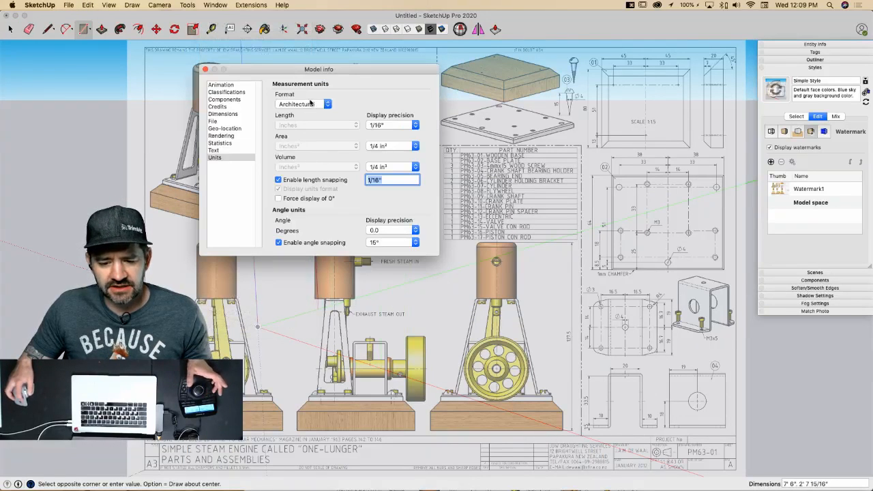
left_click(304, 104)
left_click(306, 114)
left_click(330, 125)
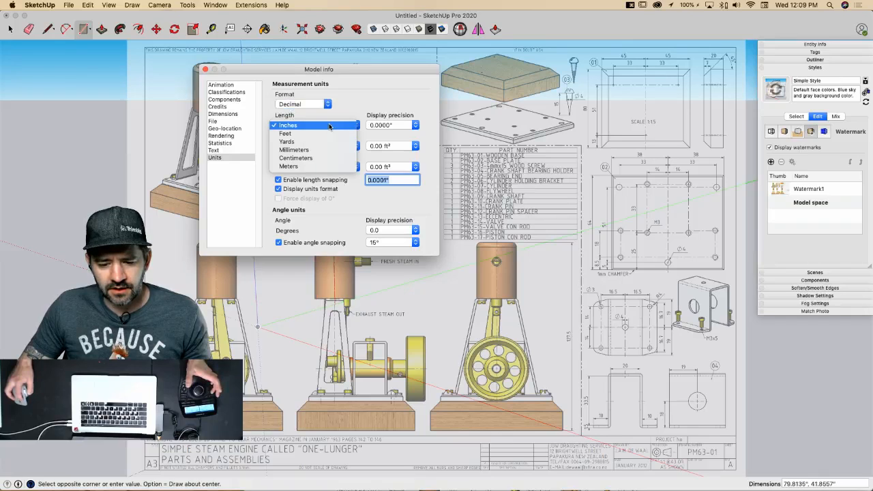
left_click(319, 167)
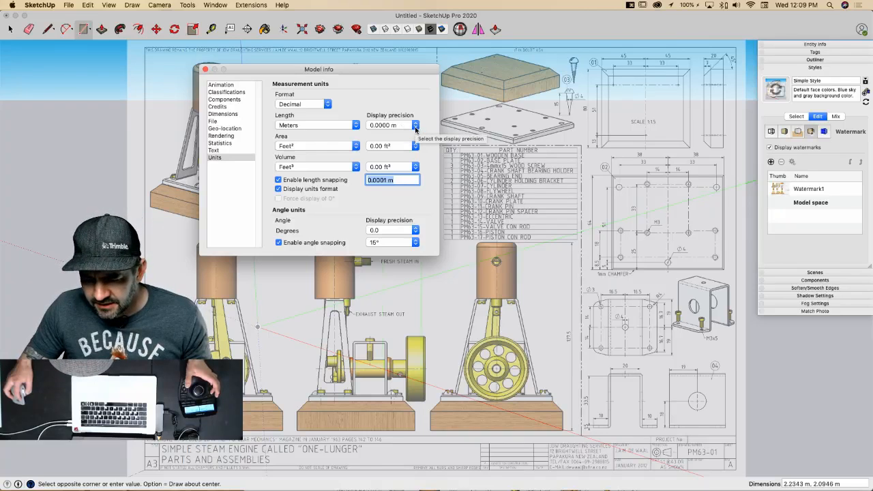
left_click(416, 127)
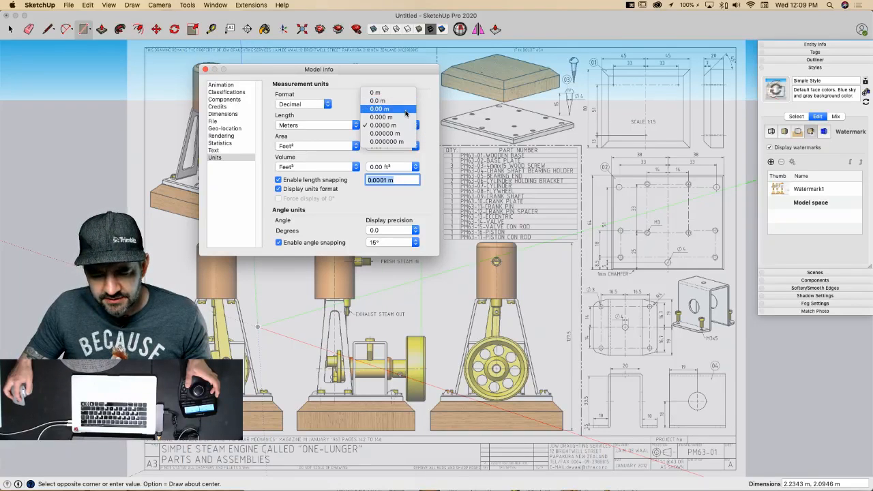
left_click(405, 110)
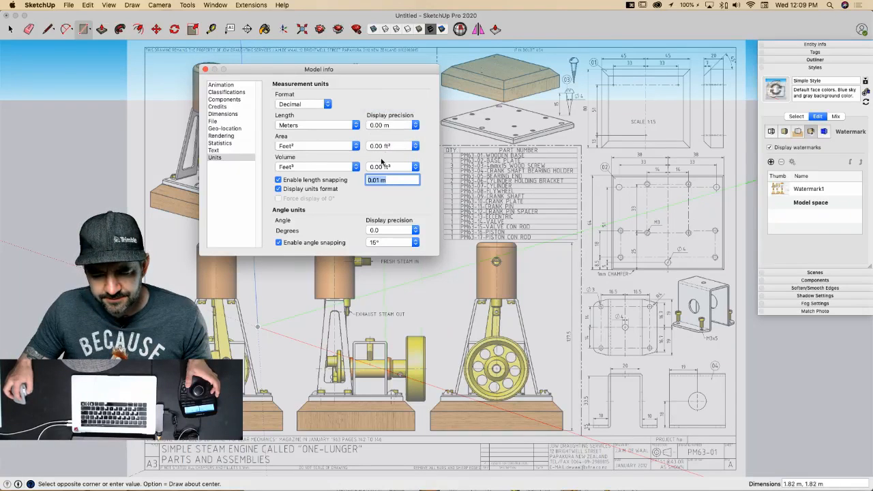
left_click(279, 180)
left_click(205, 69)
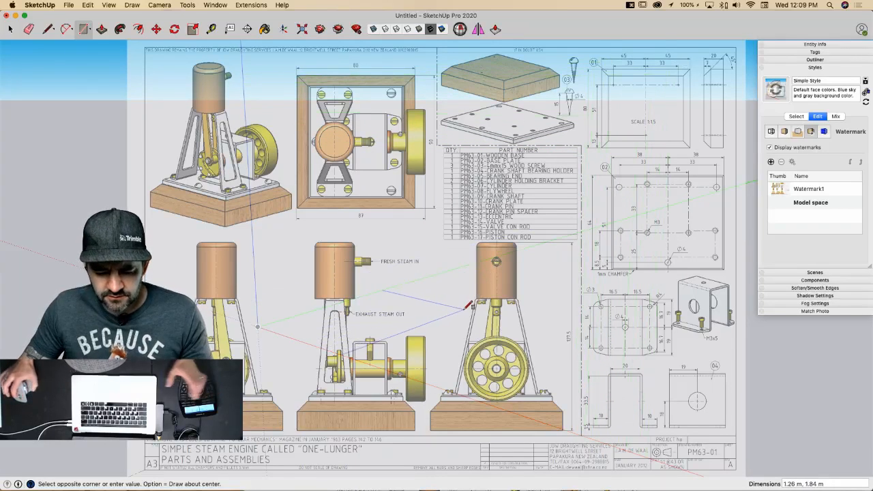
Step: Complete the rectangle from the origin on the ground plane at 80 m by 90 m
type("80,")
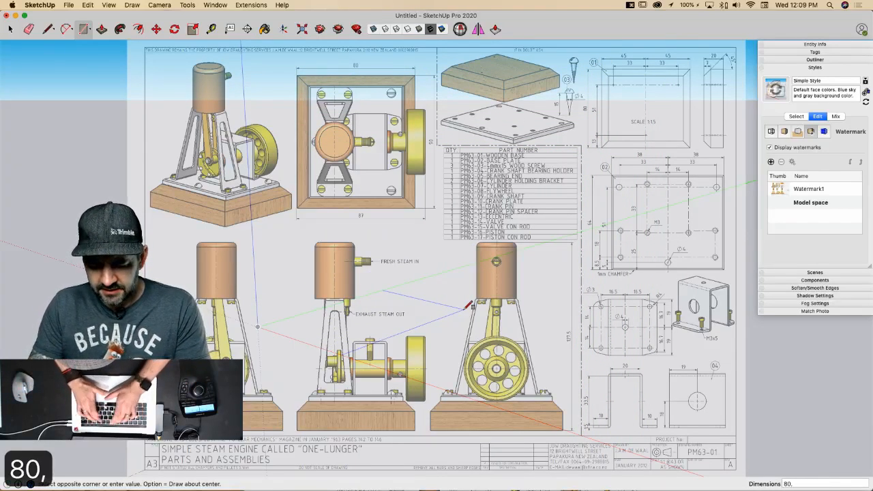
type("90")
key("Return")
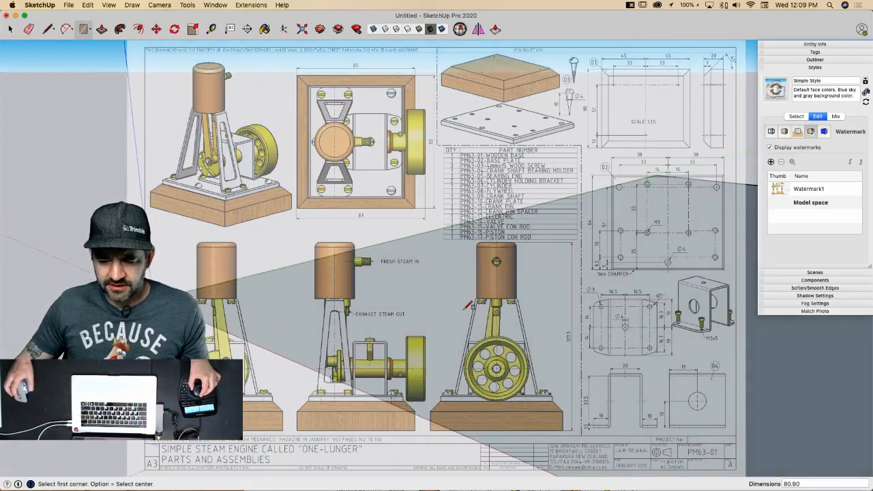
Step: Push/Pull the rectangle up 13 m to form the block of the wooden base
scroll(468, 308, "down", 5)
key("p")
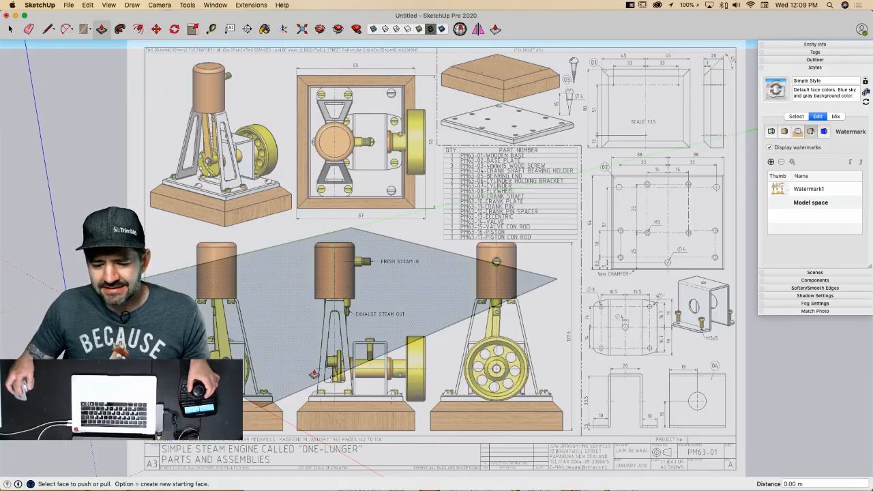
left_click(421, 314)
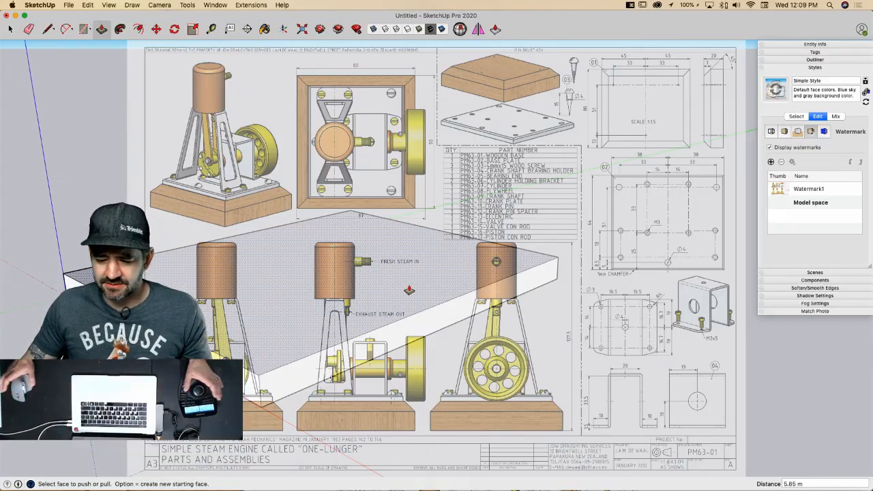
type("13")
key("Return")
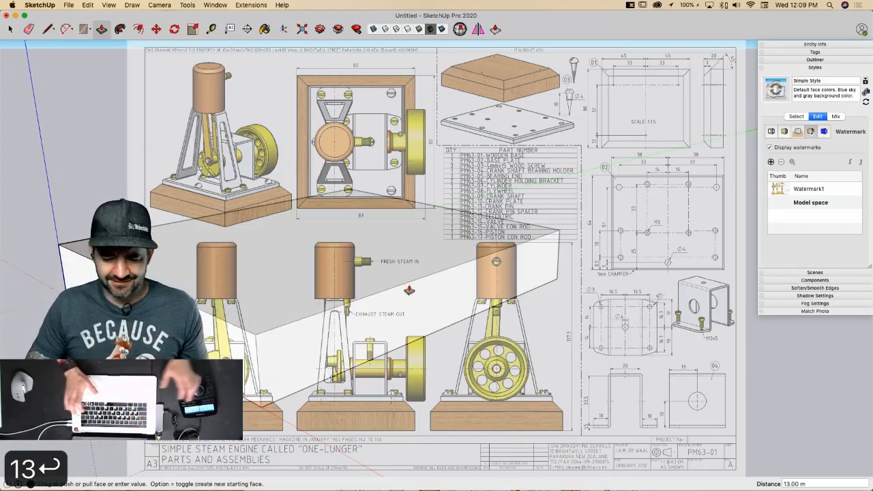
Step: Offset the outline of the block's top face 7 m inward
middle_click_drag(410, 291, 294, 236)
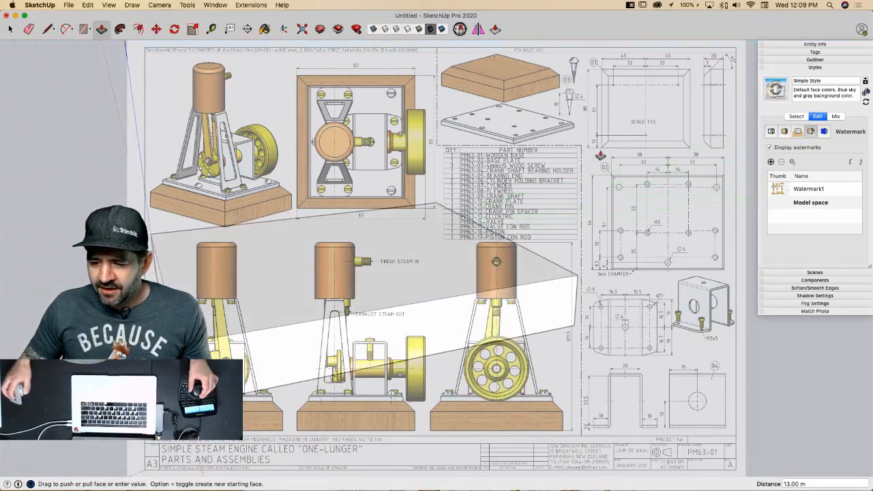
middle_click_drag(601, 155, 691, 88)
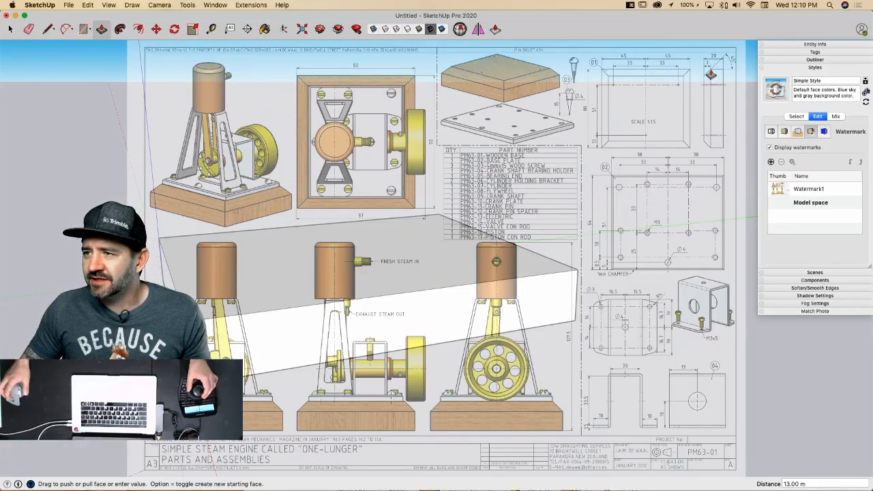
middle_click_drag(707, 143, 415, 243)
key("space")
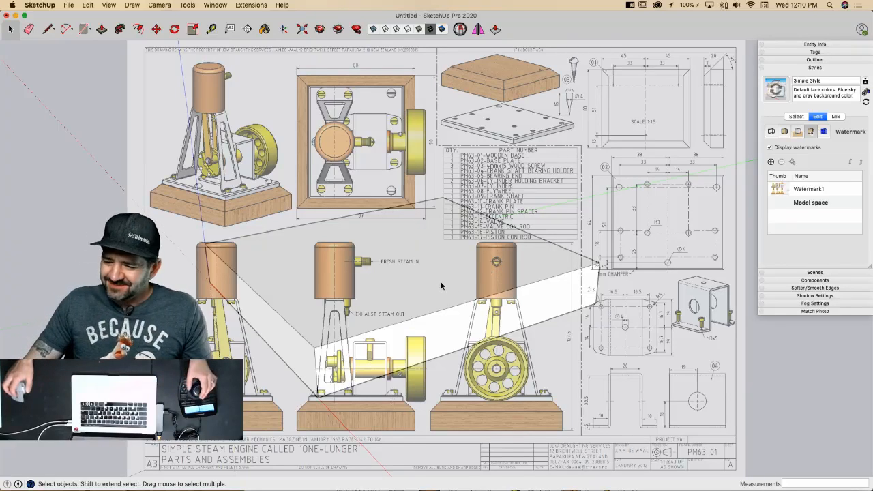
middle_click_drag(441, 286, 442, 287)
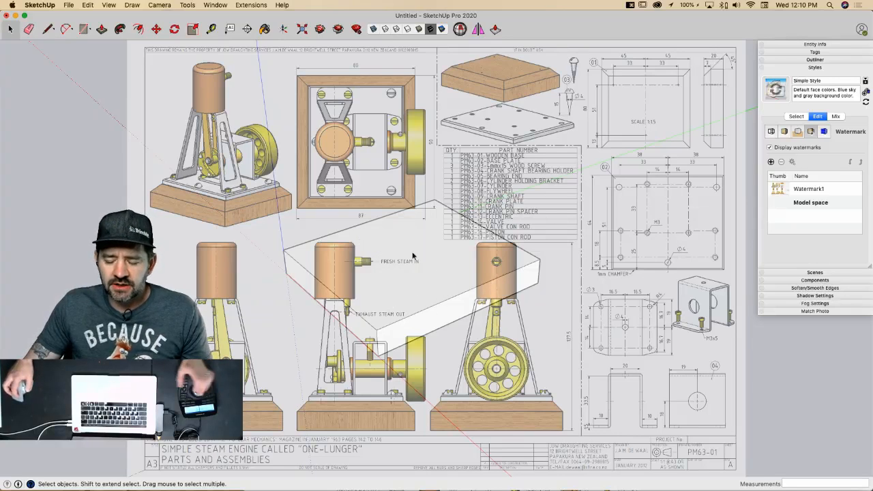
key("f")
left_click(421, 309)
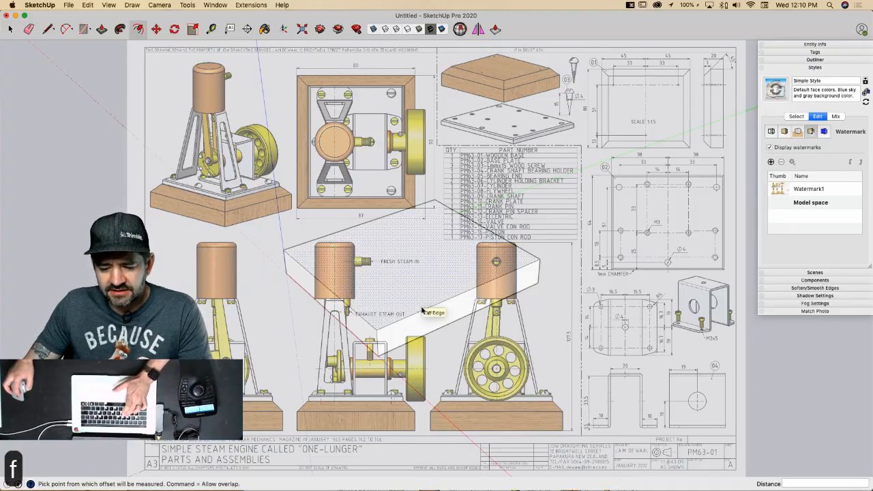
type("7")
key("Return")
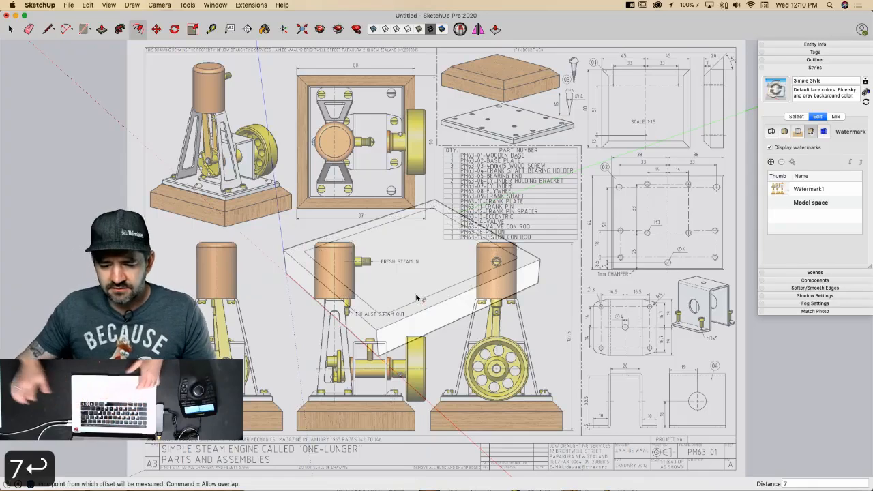
key("space")
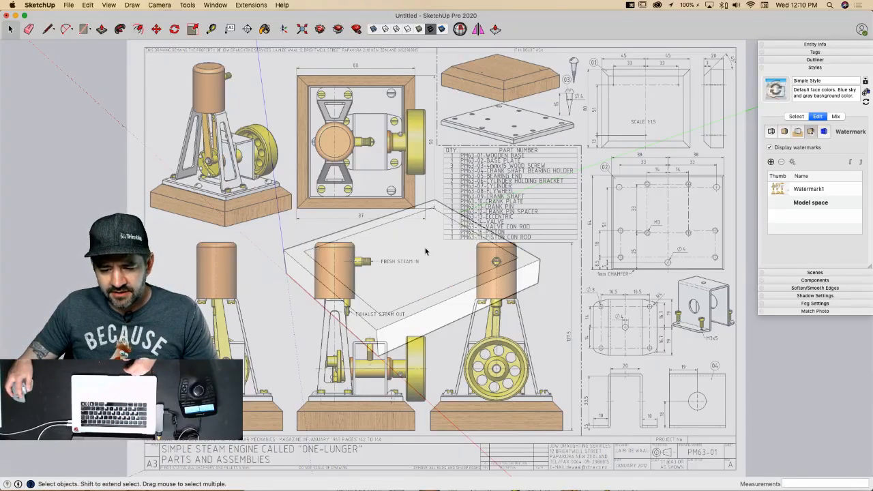
Step: Move the inner top face up 7 m along the blue axis to form the base's chamfered sides
key("m")
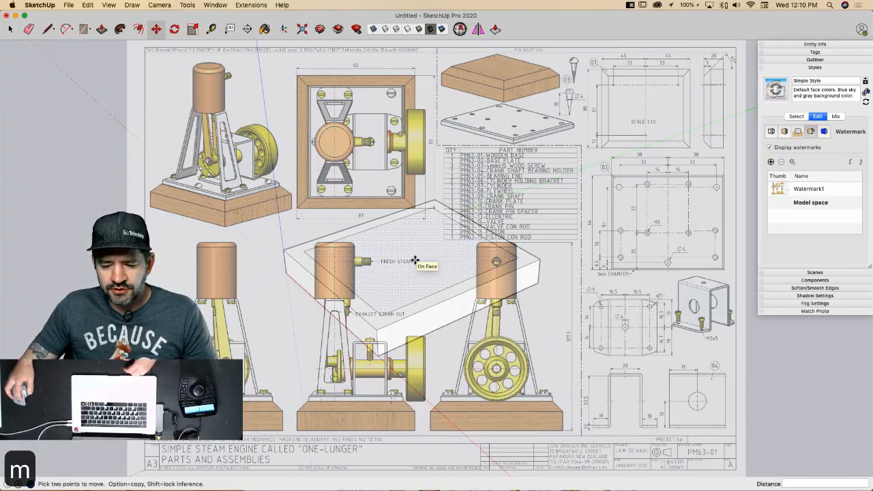
left_click(414, 262)
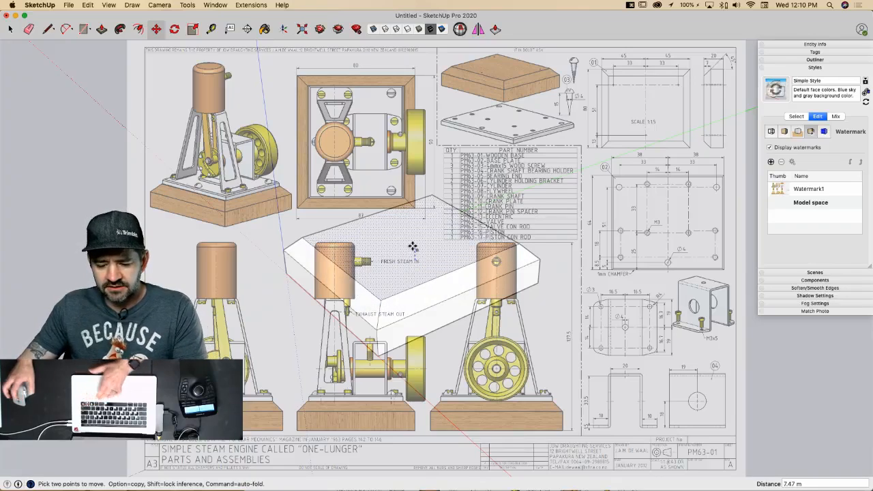
type("7")
key("Return")
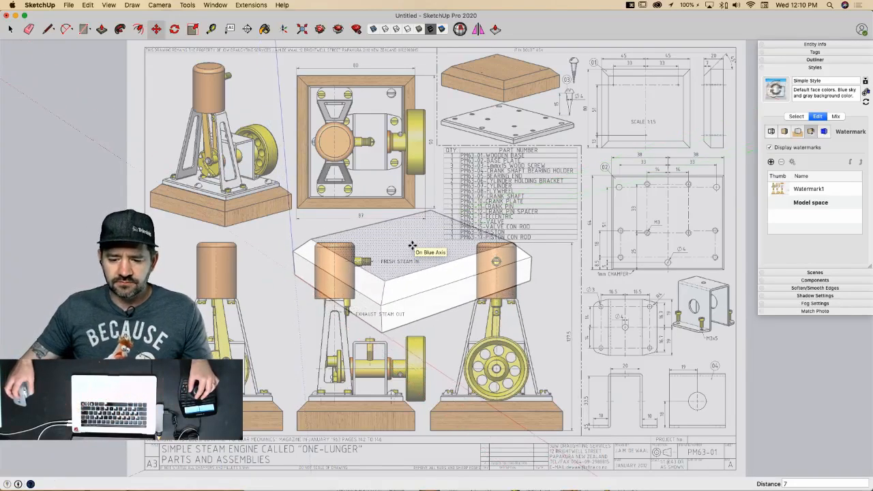
key("space")
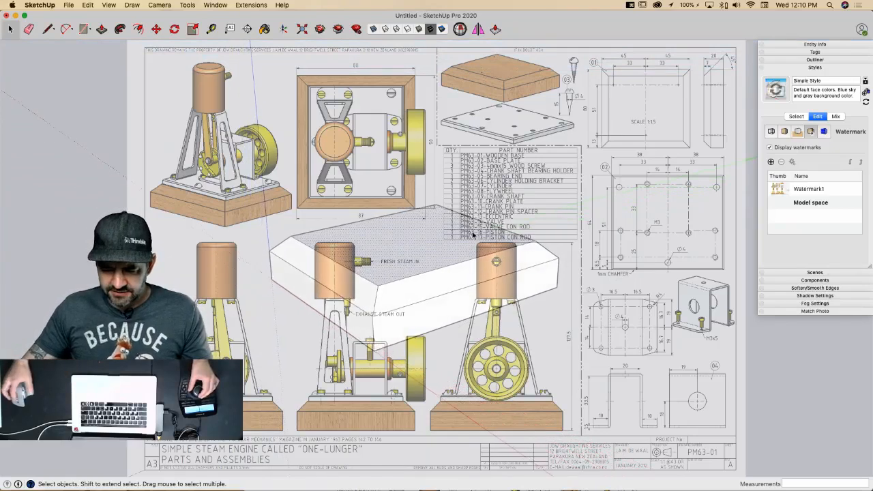
Step: Select all of the base's connected geometry and make it a component named 01 Wooden Base
left_click(417, 291)
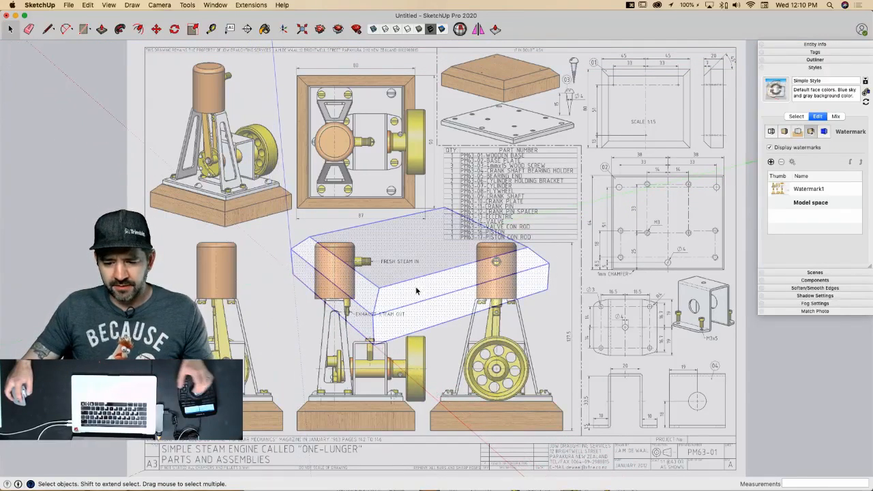
right_click(417, 291)
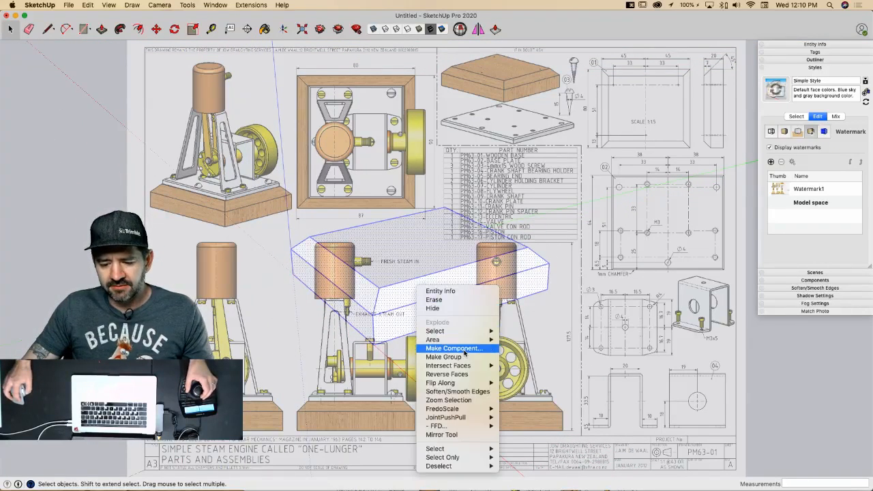
left_click(463, 353)
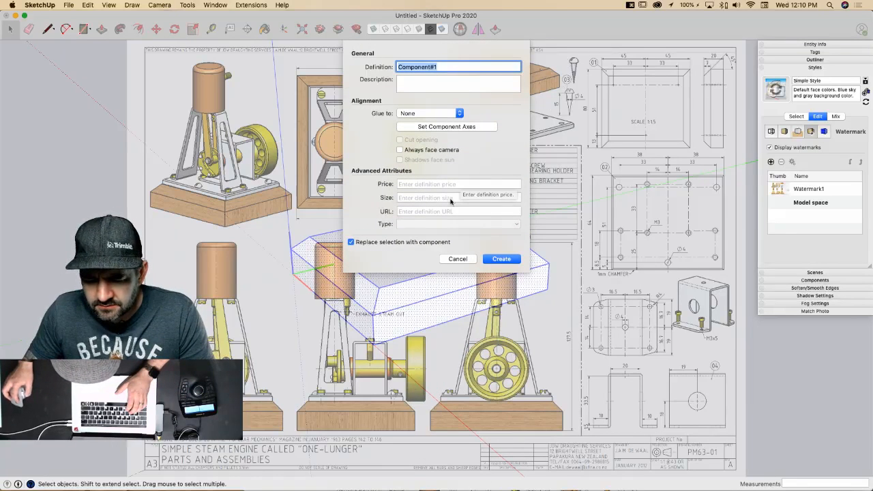
left_click(456, 258)
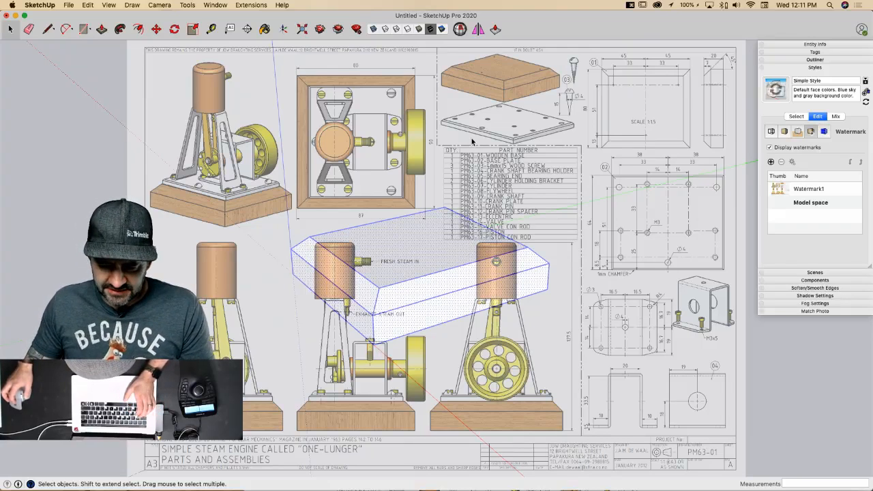
right_click(419, 266)
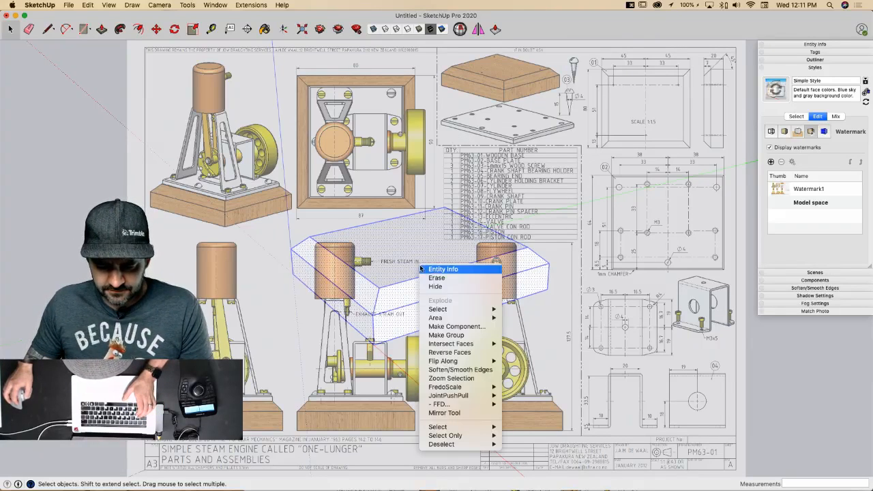
left_click(461, 327)
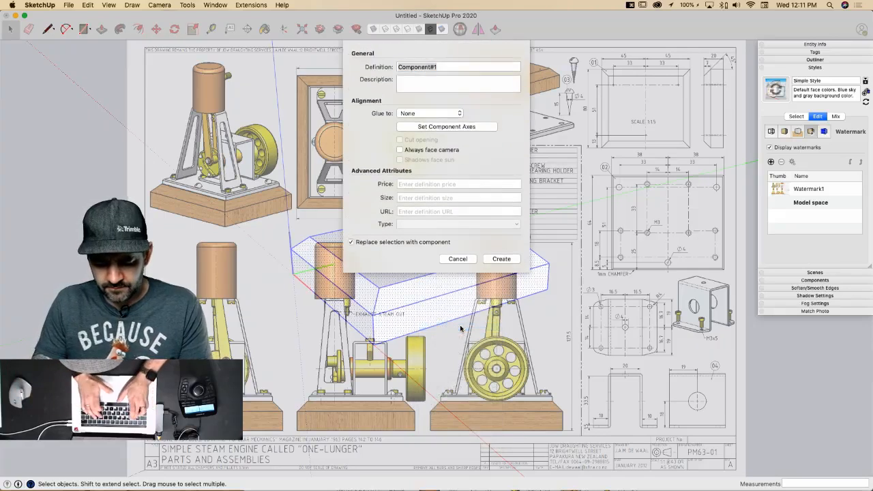
type("Wooden Base")
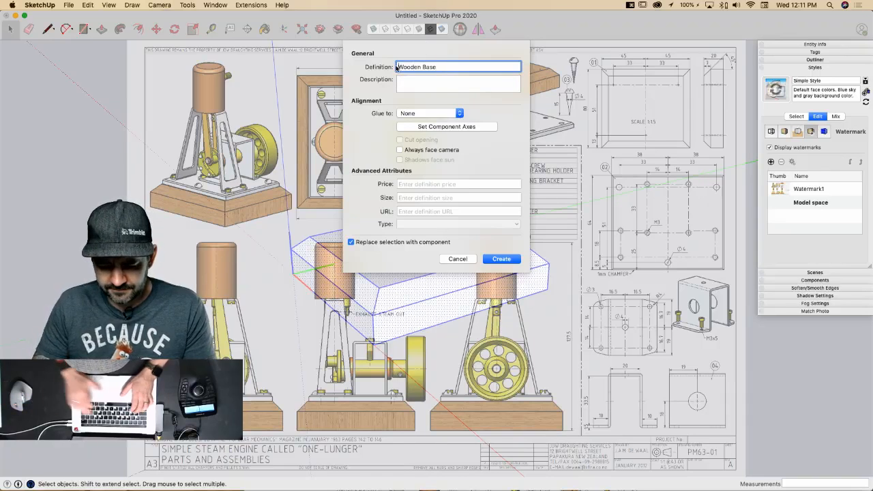
key("Return")
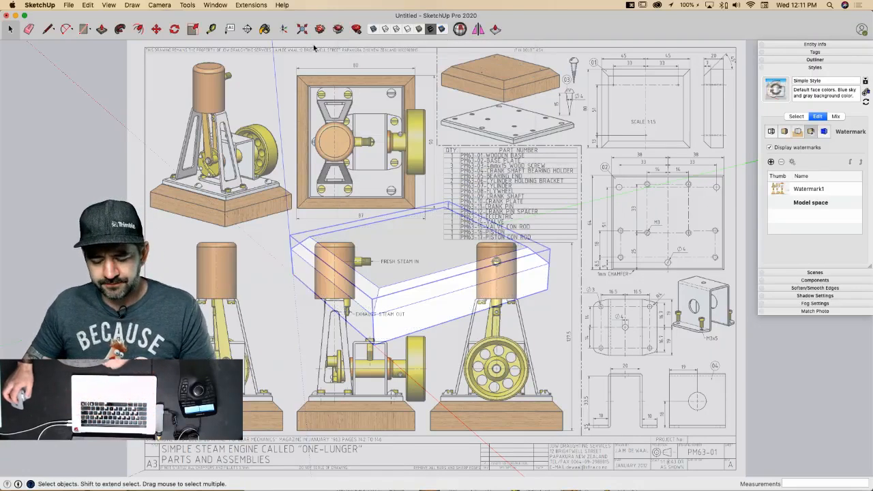
Step: Show the Outliner and hide the wooden base component
left_click(813, 60)
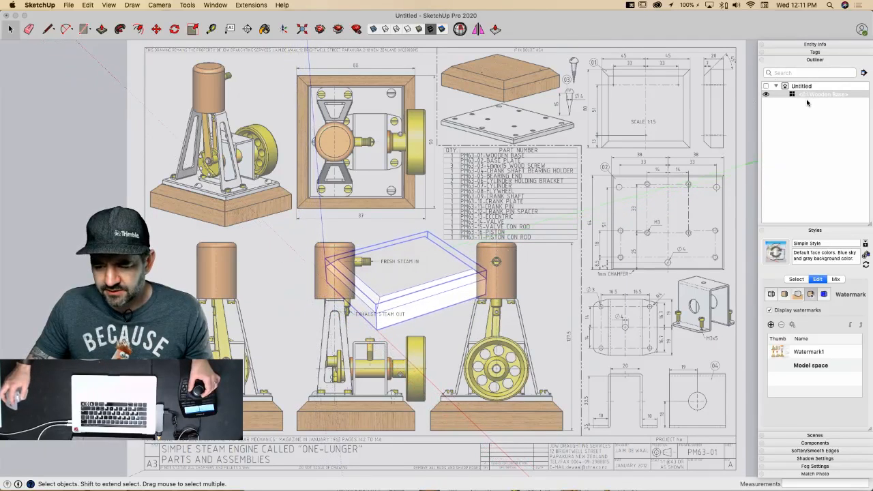
left_click(765, 95)
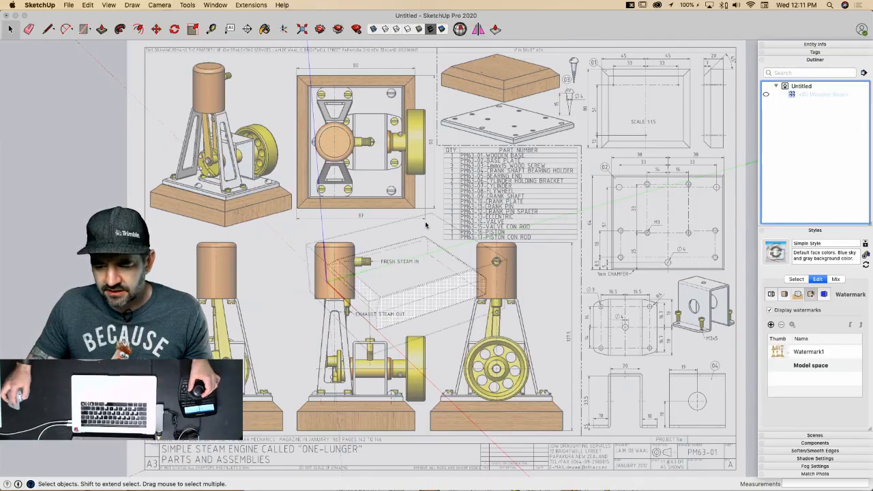
Step: Unhide the wooden base component and save the model to the Desktop as One-Lunger
left_click(765, 95)
left_click(86, 267)
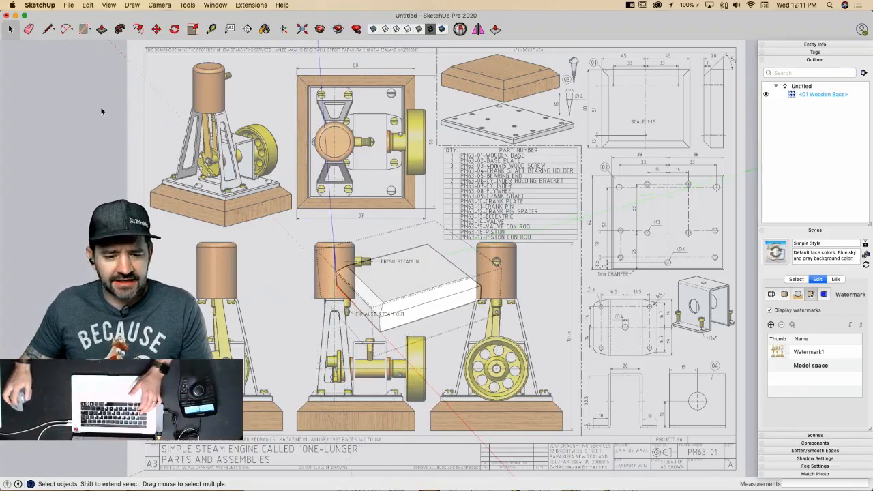
left_click(70, 5)
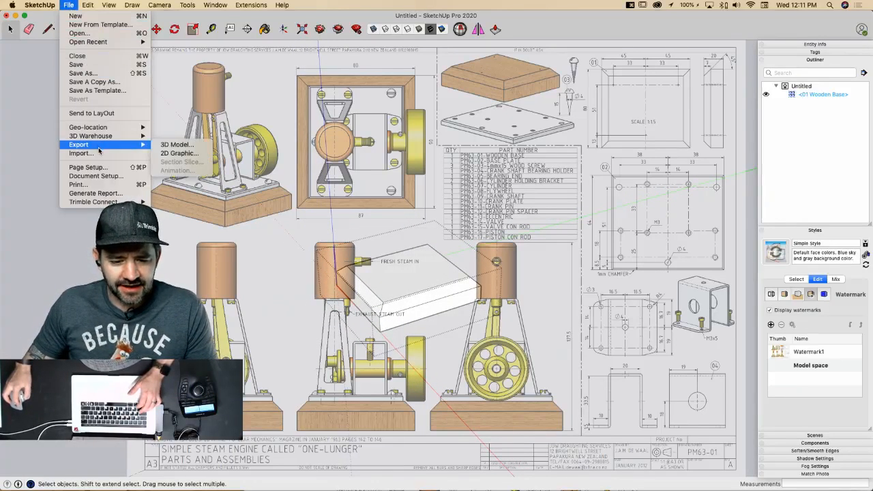
left_click(87, 70)
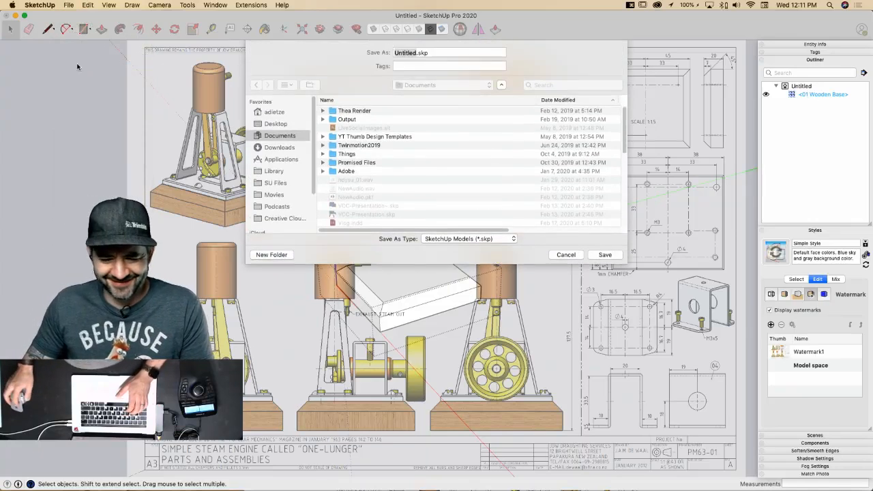
left_click(274, 125)
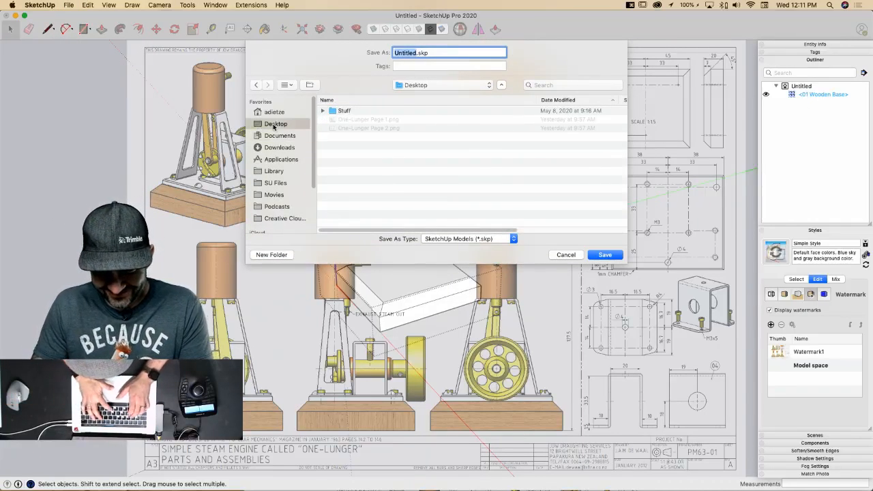
type("One-L")
type("unger")
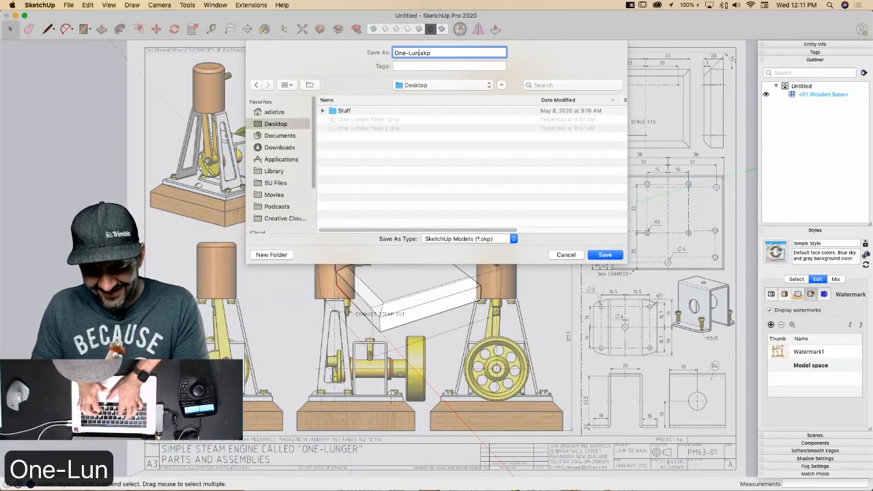
key("Return")
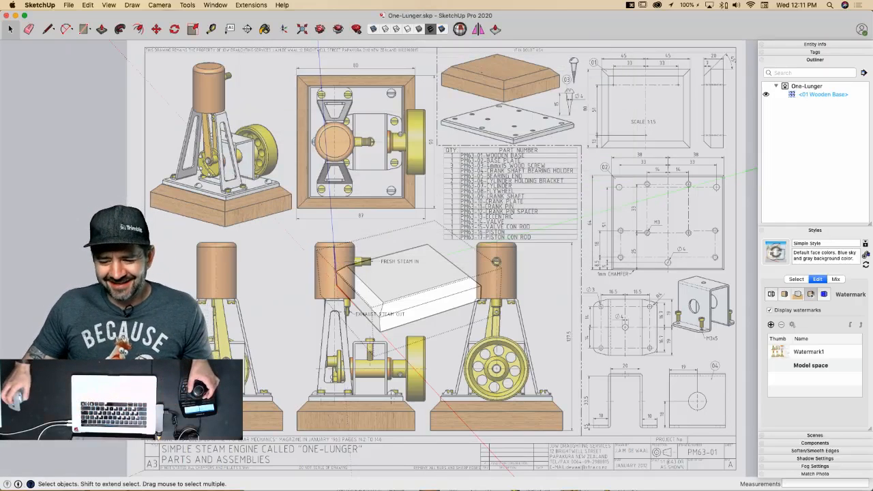
key("Escape")
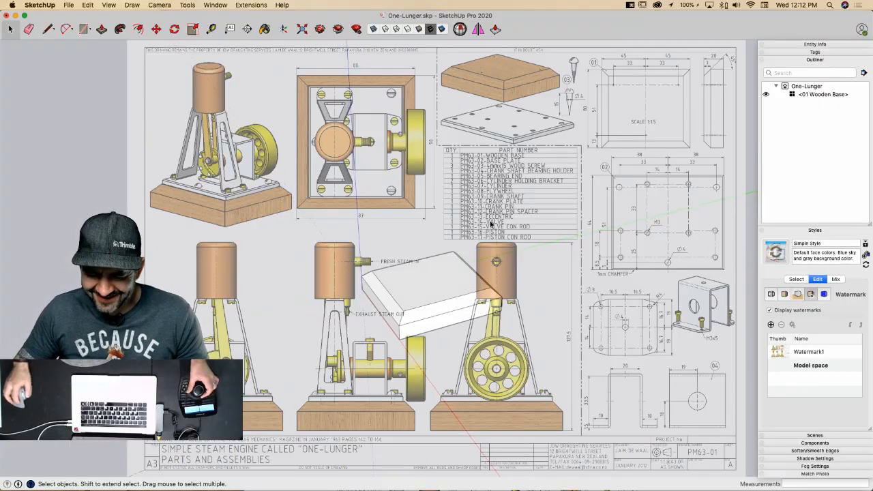
Step: Check the length of the shorter edge of the wooden base's top face, from corner to corner
key("l")
left_click(376, 273)
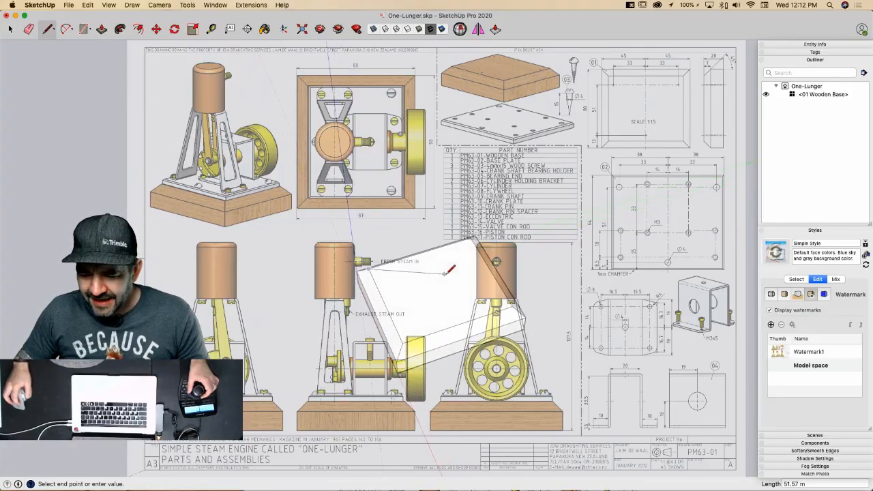
key("space")
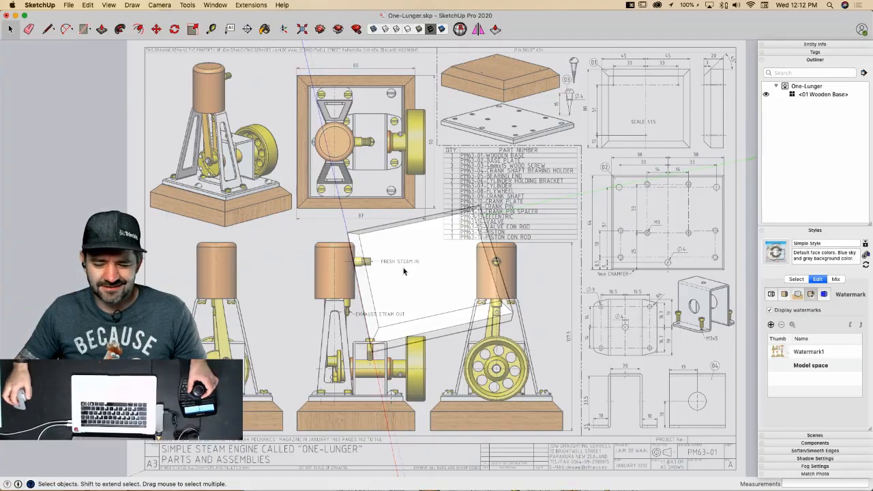
key("l")
left_click(369, 232)
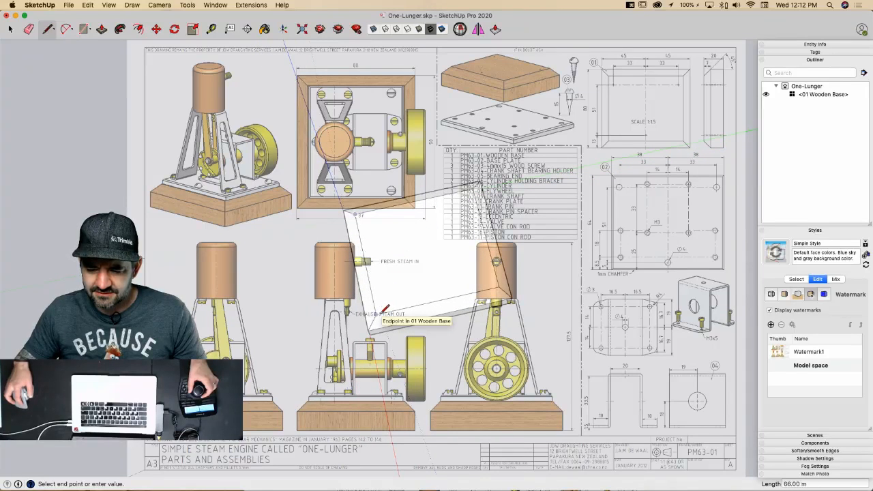
left_click(384, 310)
key("space")
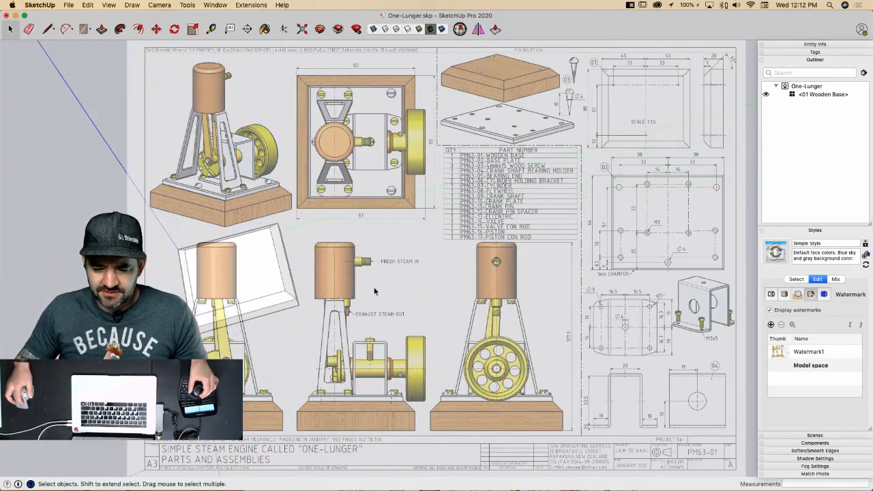
Step: Draw a 64 by 76 m rectangle on the ground beside the wooden base for the base plate
key("r")
left_click(378, 312)
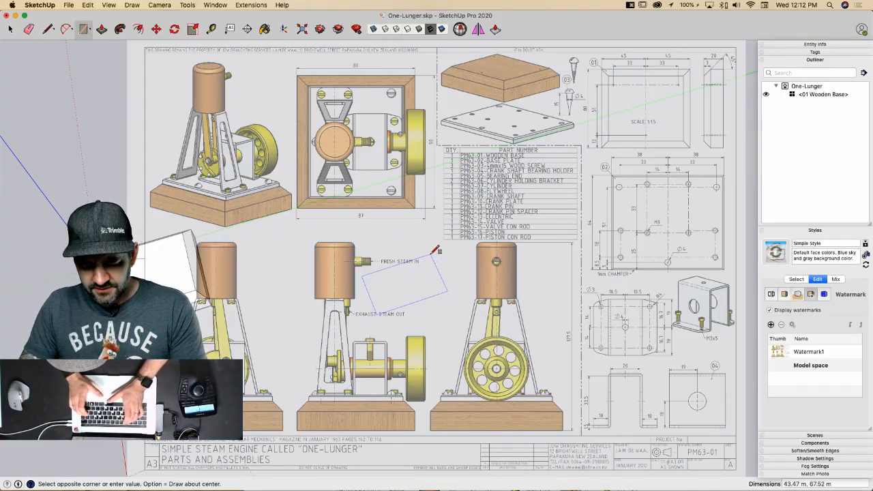
type("64")
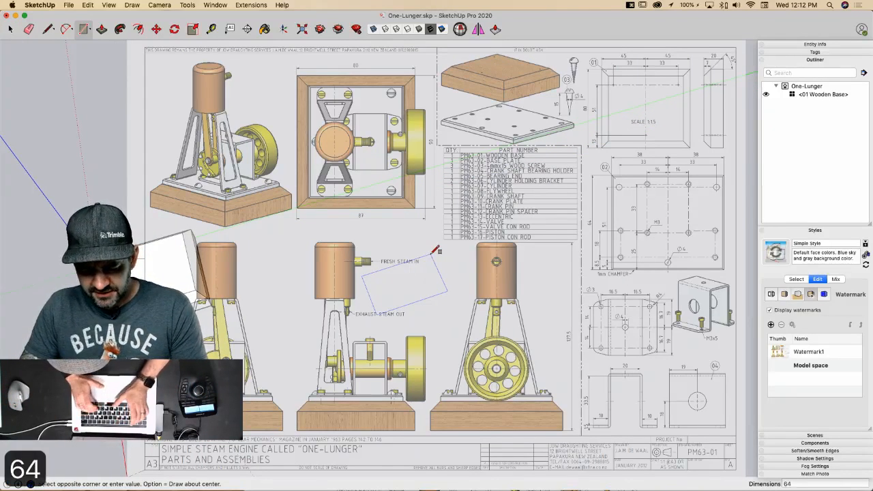
type(",76")
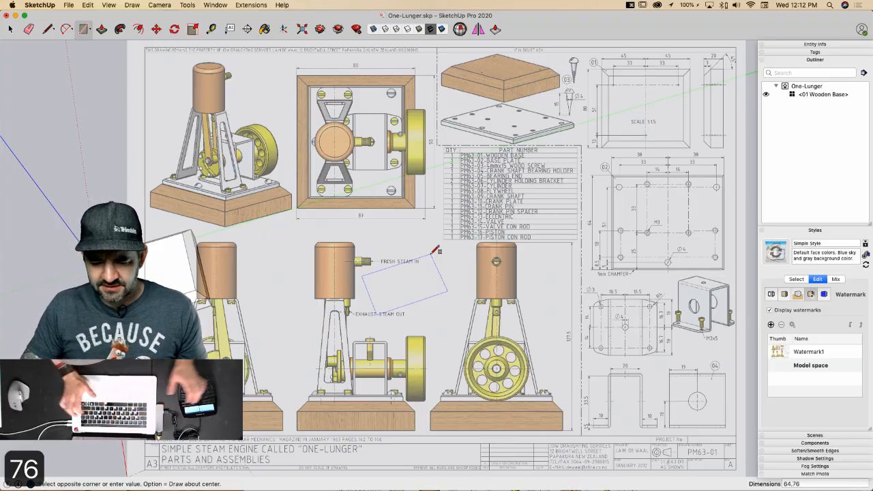
key("Return")
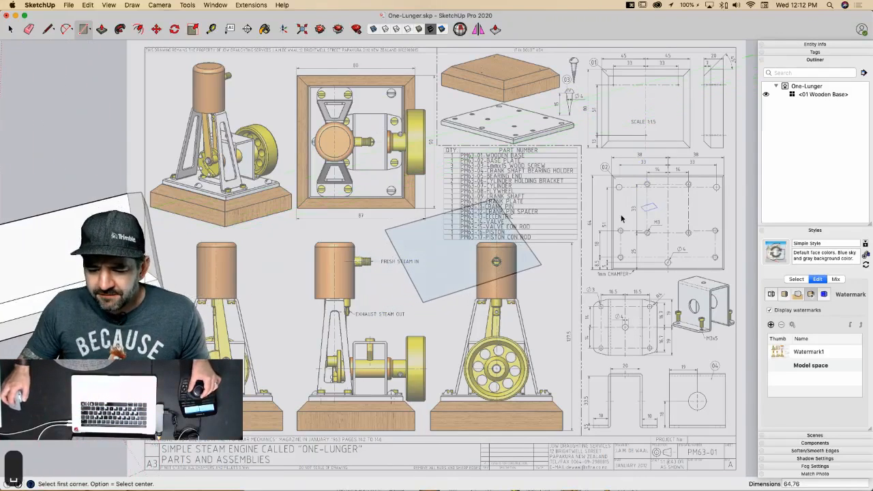
key("space")
Step: Place a guide parallel to the plate's short edge through the midpoint of its long edge as the centre line
middle_click_drag(403, 280, 428, 242)
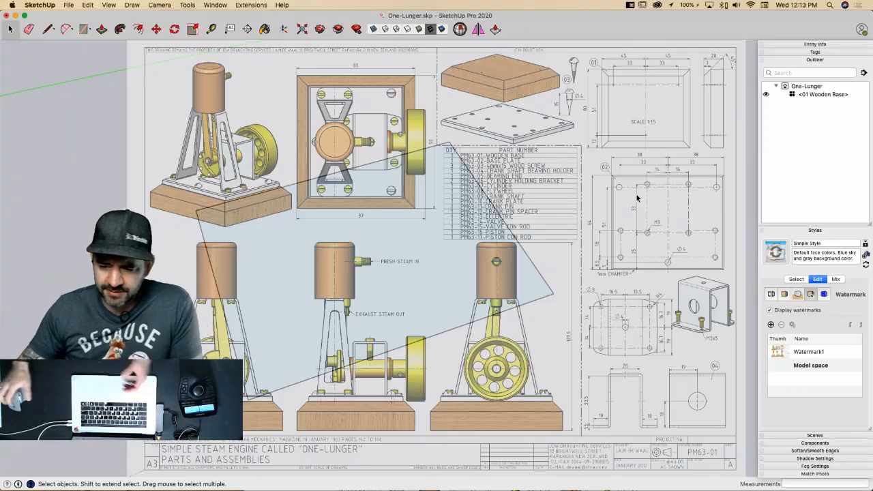
mouse_move(533, 346)
middle_mouse_down()
mouse_move(443, 266)
mouse_move(415, 255)
mouse_move(422, 254)
middle_mouse_up()
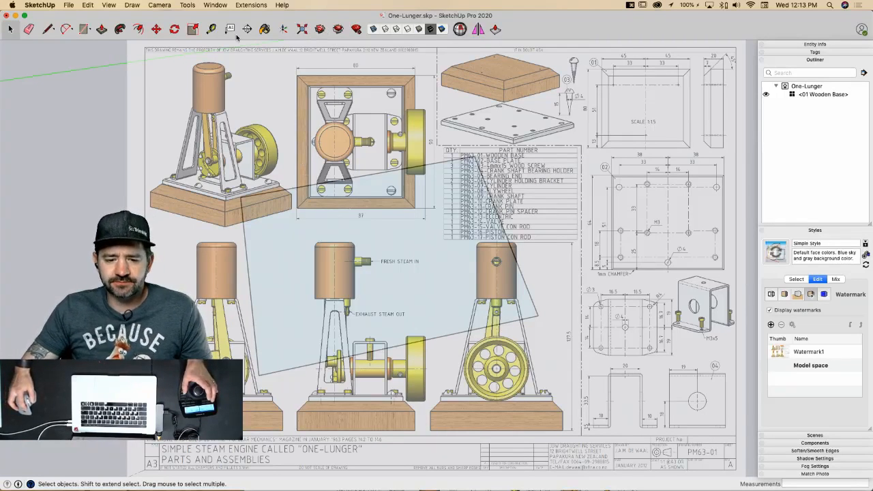
key("t")
left_click(248, 278)
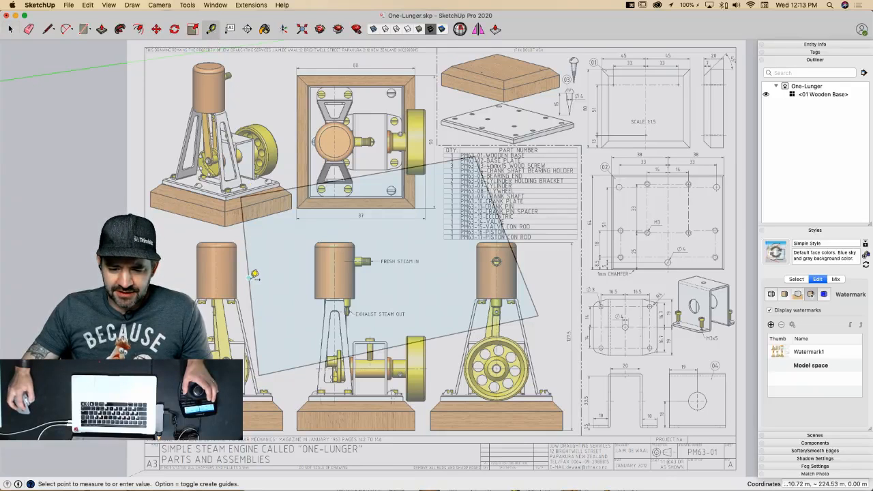
left_click(365, 168)
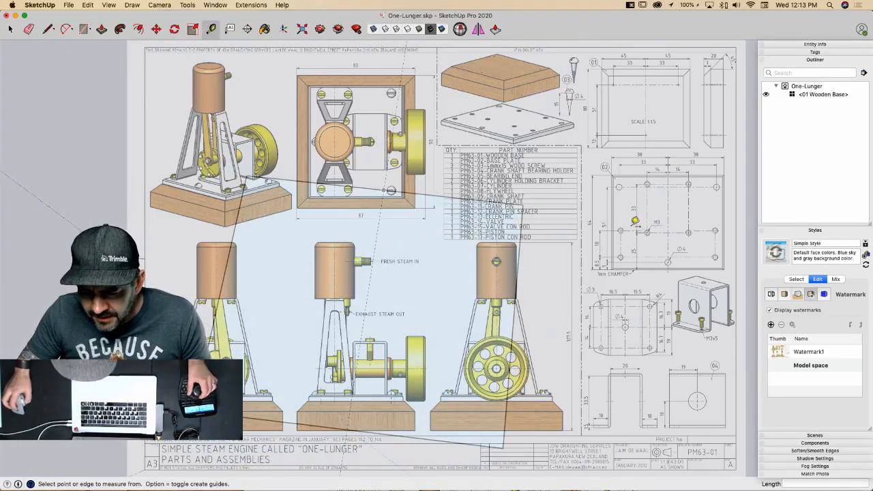
Step: Place guides parallel to the plate's front long edge, offset 5 m and 8.5 m inward
left_click(372, 355)
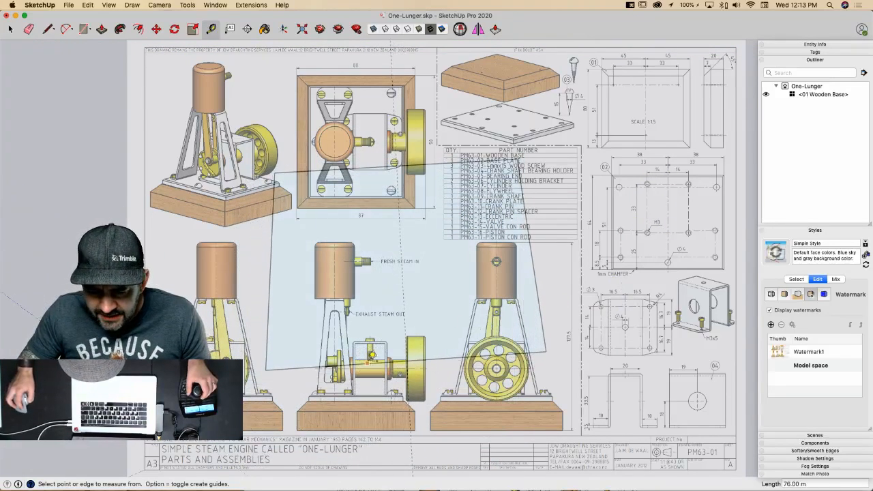
left_click(363, 368)
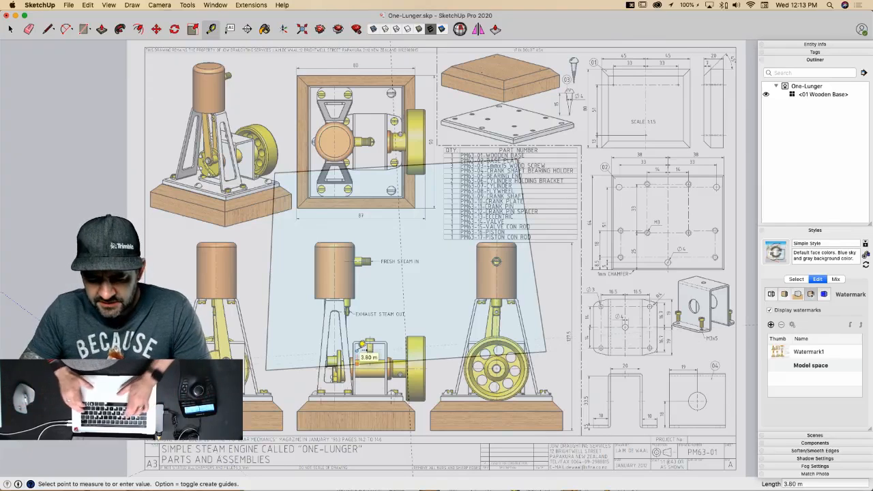
type("5")
key("Return")
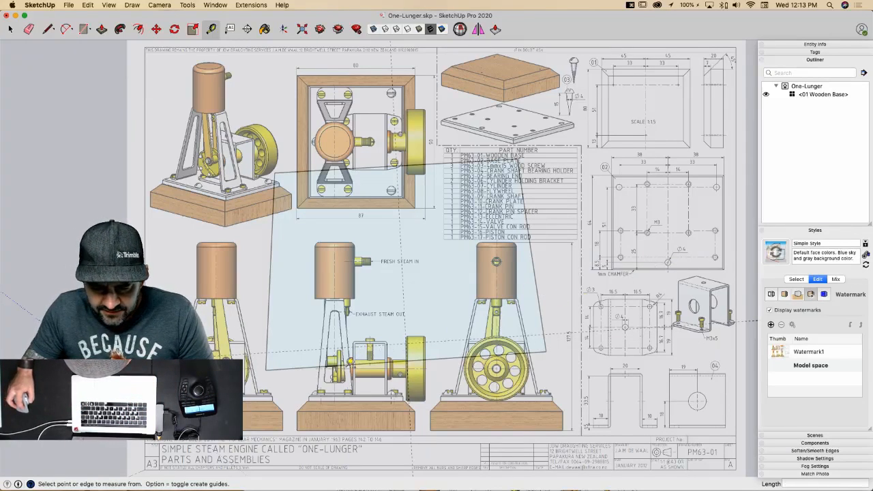
left_click(348, 360)
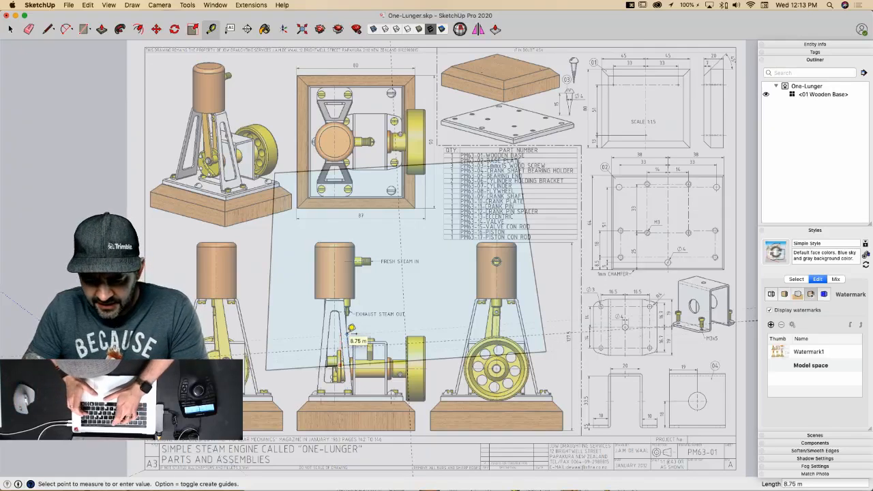
type("8.5")
key("Return")
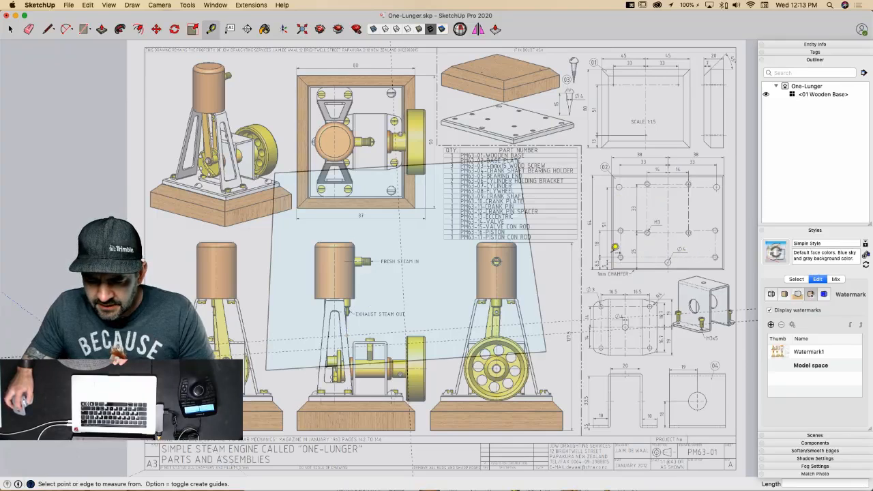
Step: Place two more guides parallel to the plate's front long edge, 18 m and 51 m inward
left_click(356, 363)
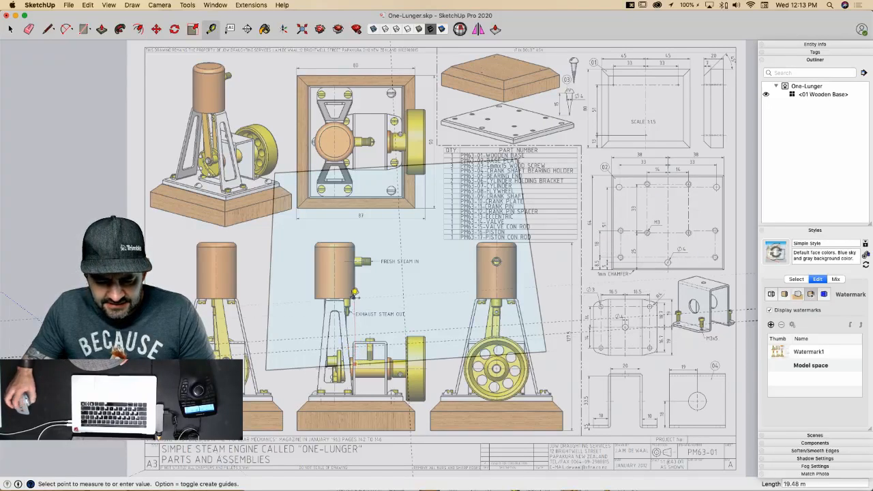
type("18")
key("Return")
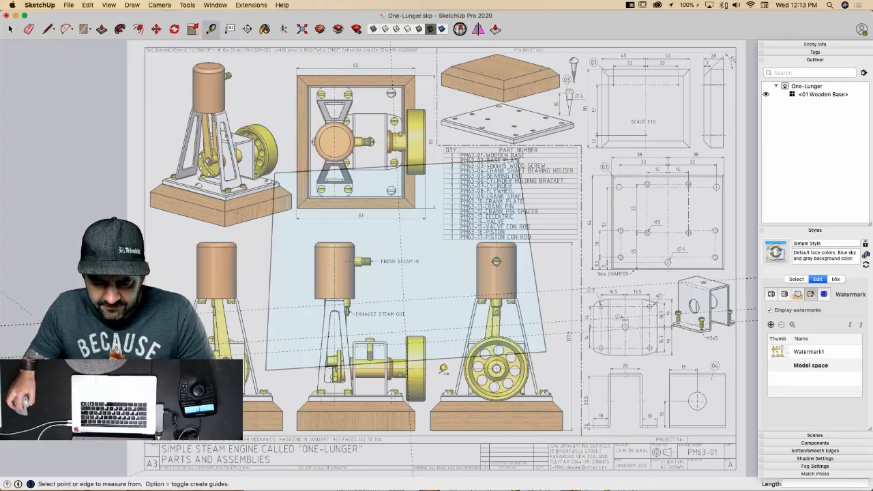
left_click(380, 360)
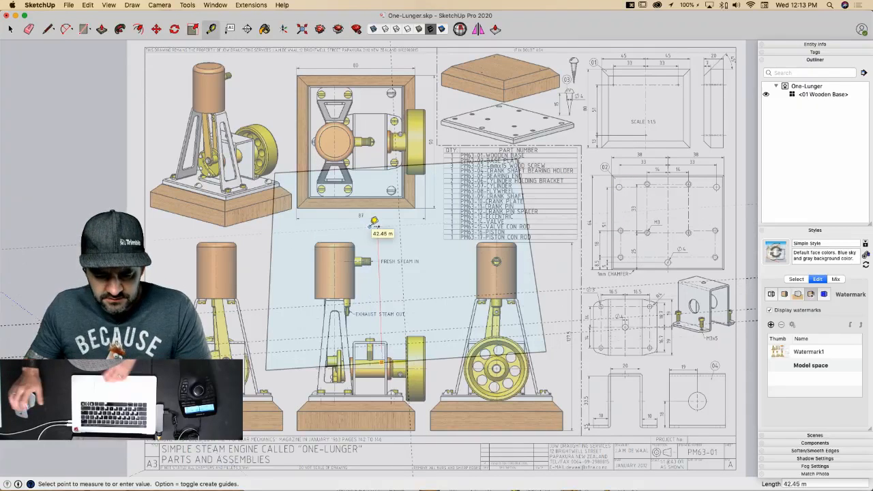
type("51")
key("Return")
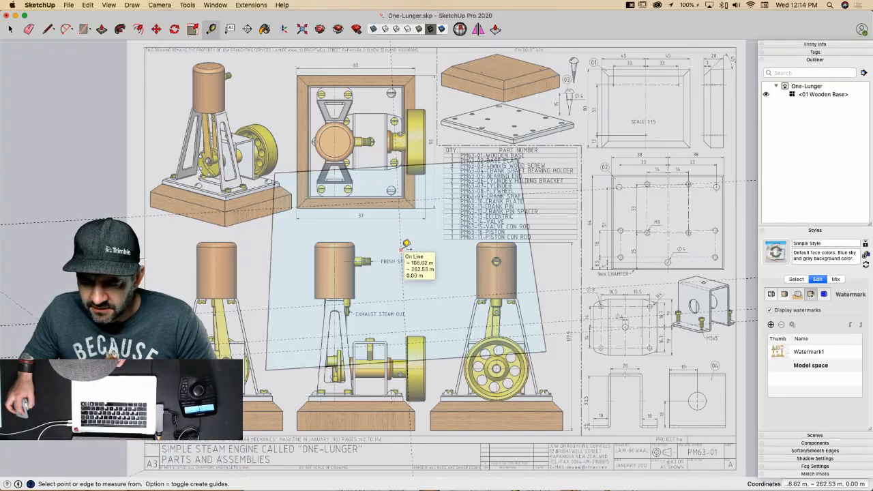
Step: Place guides parallel to the plate's centre guide, 14 m and 33 m to its right
left_click(401, 251)
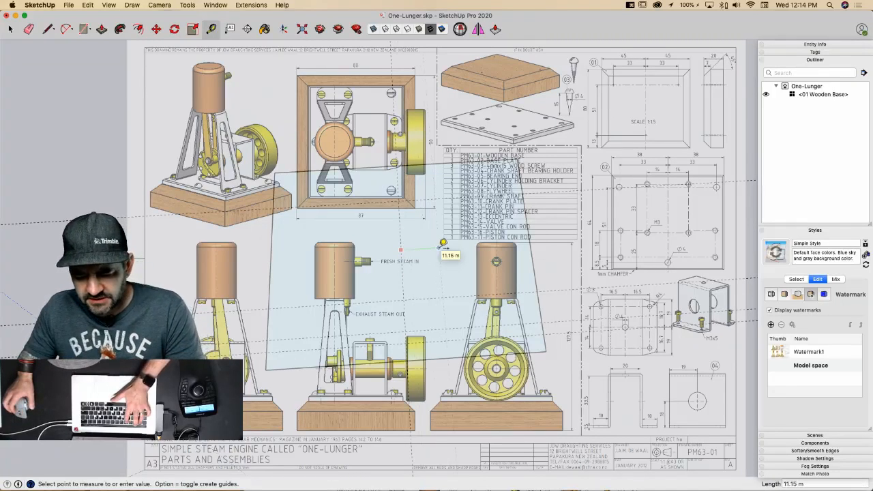
type("14")
key("Return")
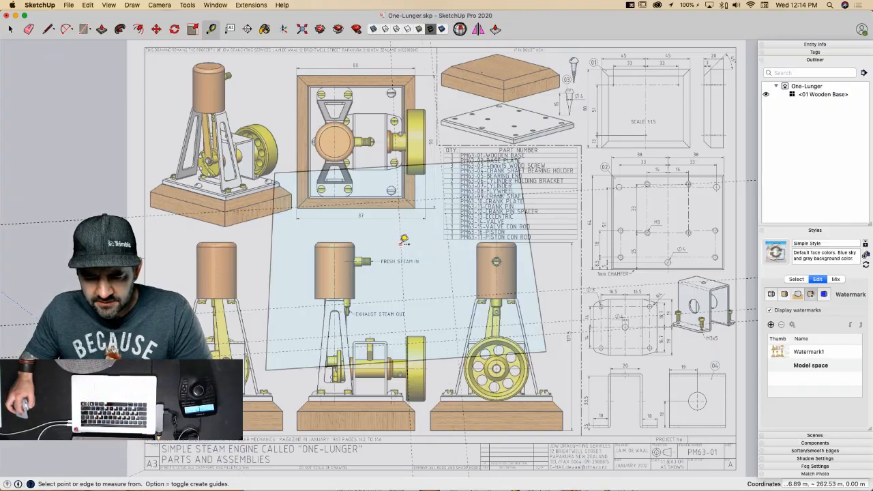
left_click(402, 243)
type("33")
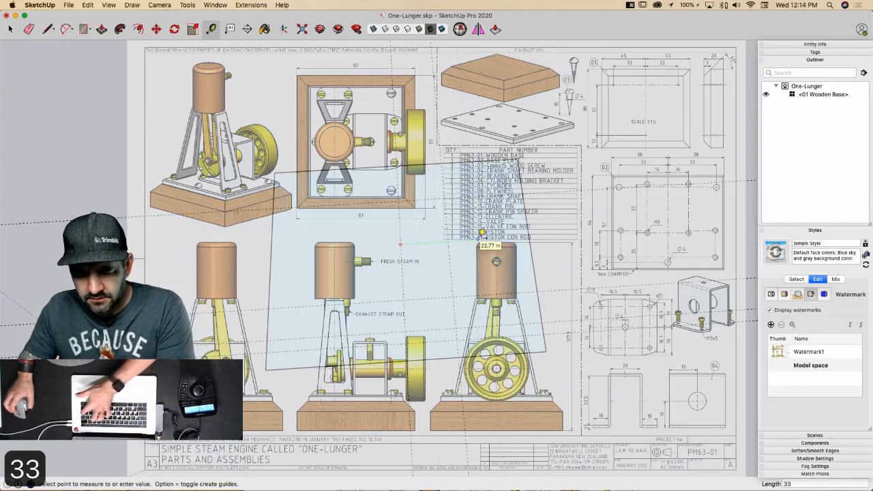
key("Return")
Step: Place matching guides 14 m and 33 m to the left of the plate's centre guide
left_click(407, 241)
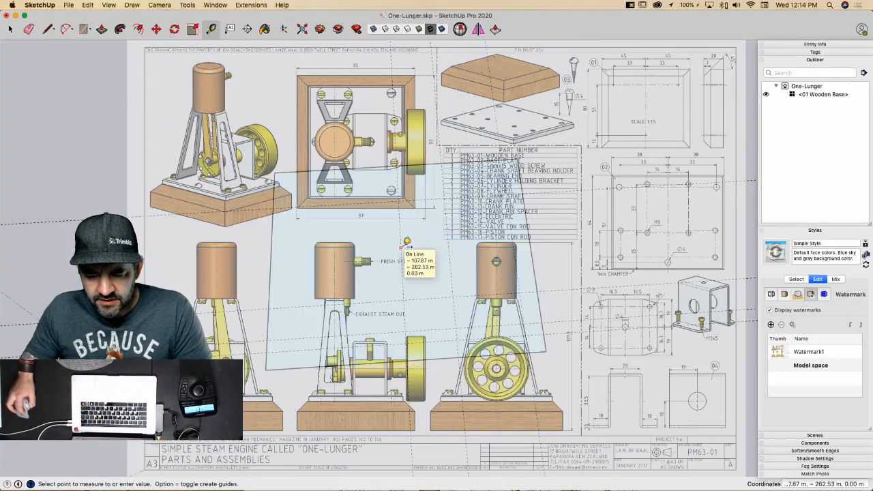
type("14")
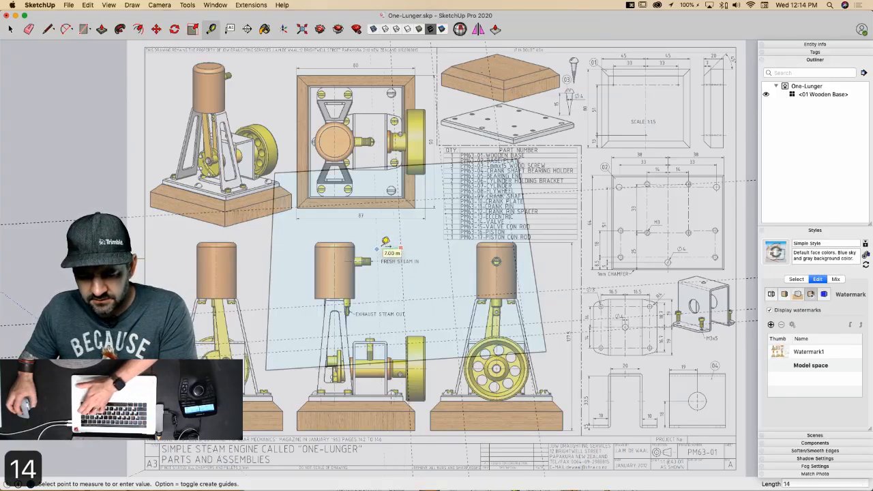
key("Return")
left_click(401, 240)
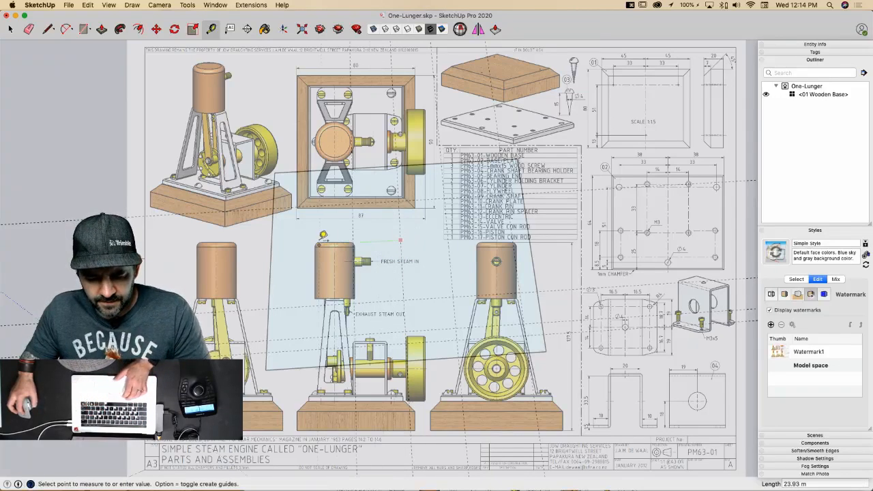
type("33")
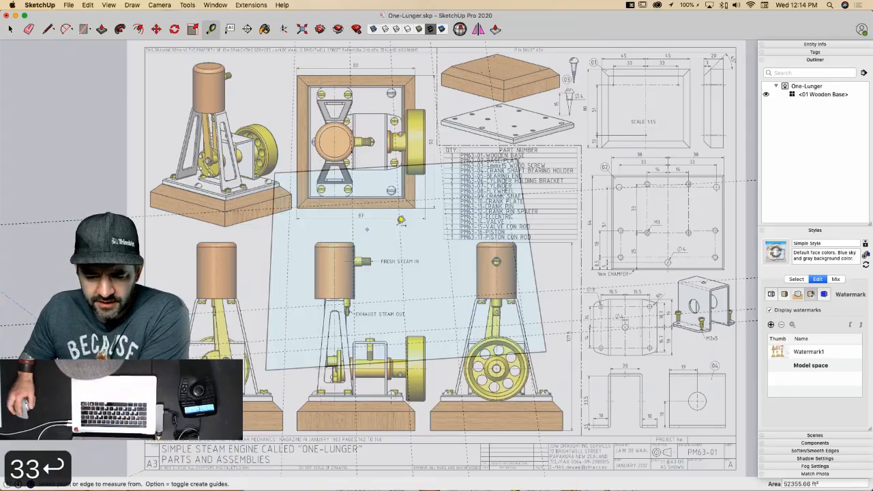
Step: Draw a line along the plate's centre guide from its back edge to its front edge
mouse_move(446, 221)
middle_mouse_down()
mouse_move(448, 273)
mouse_move(407, 338)
mouse_move(422, 289)
mouse_move(434, 286)
middle_mouse_up()
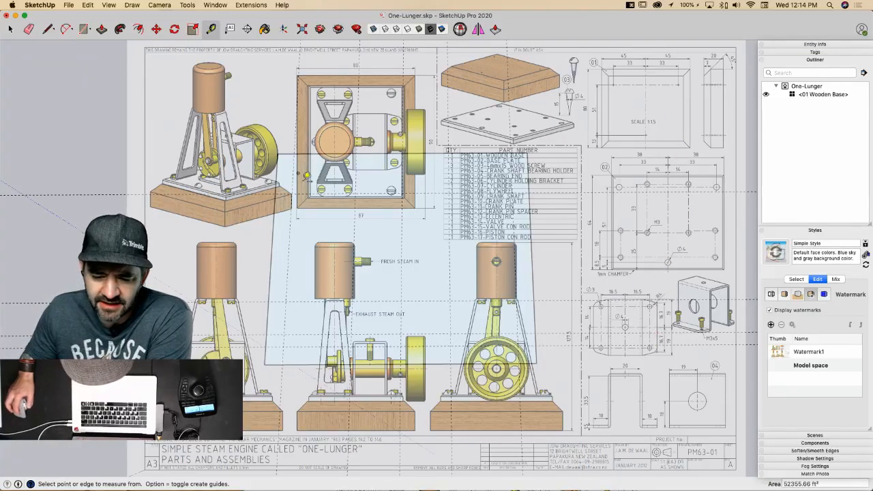
key("l")
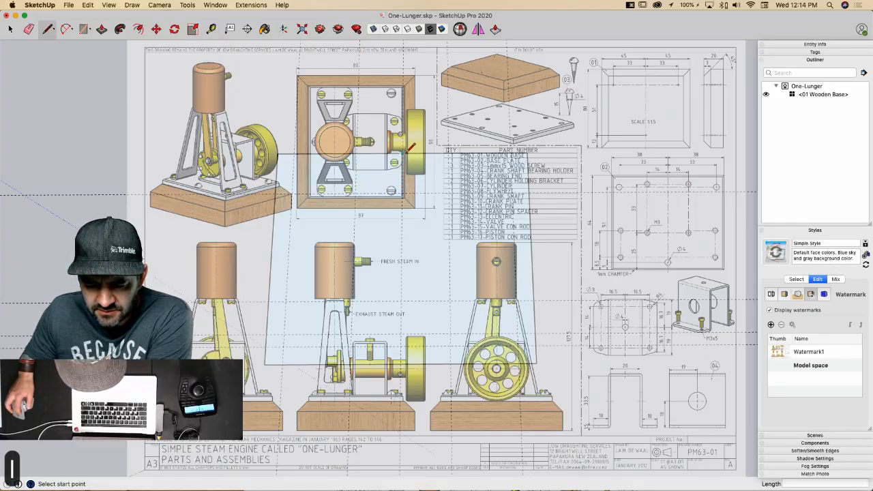
left_click(412, 162)
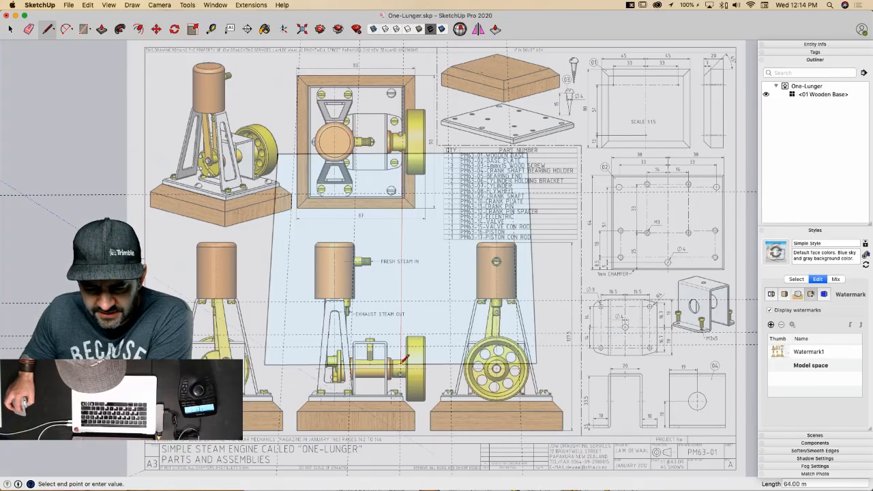
left_click(402, 364)
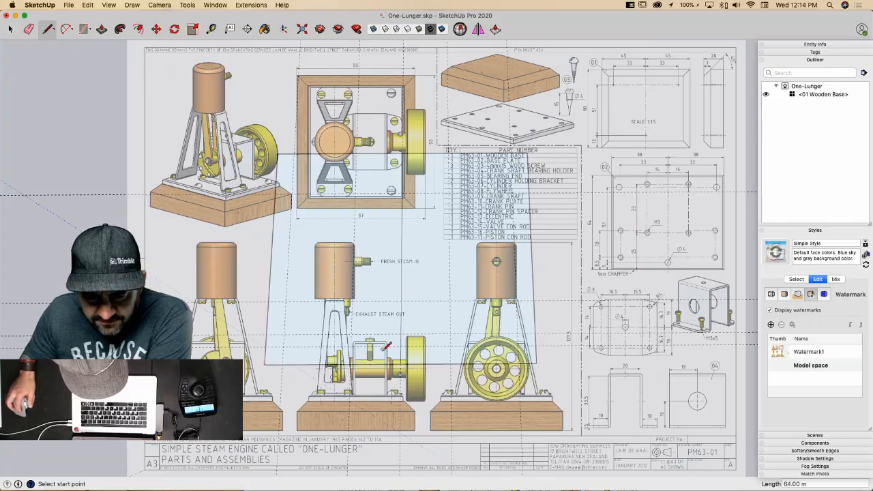
Step: Place a guide parallel to the plate's front long edge, 25 m inward
left_click(212, 30)
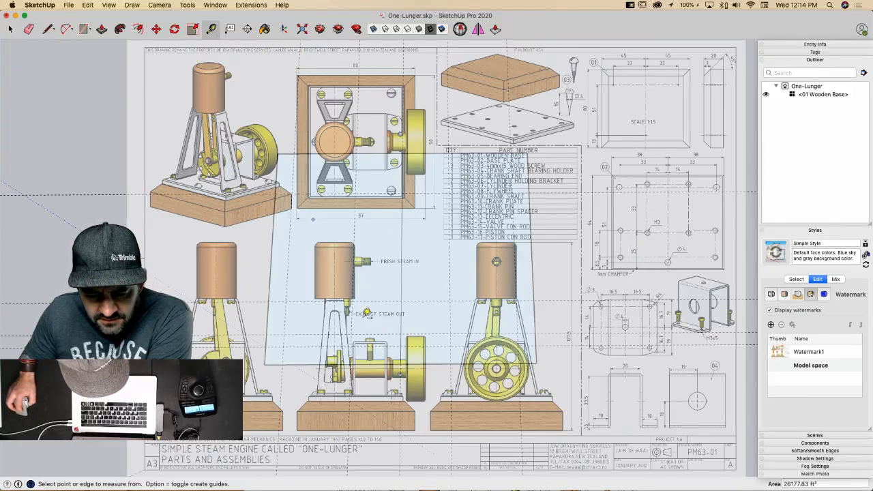
left_click(378, 364)
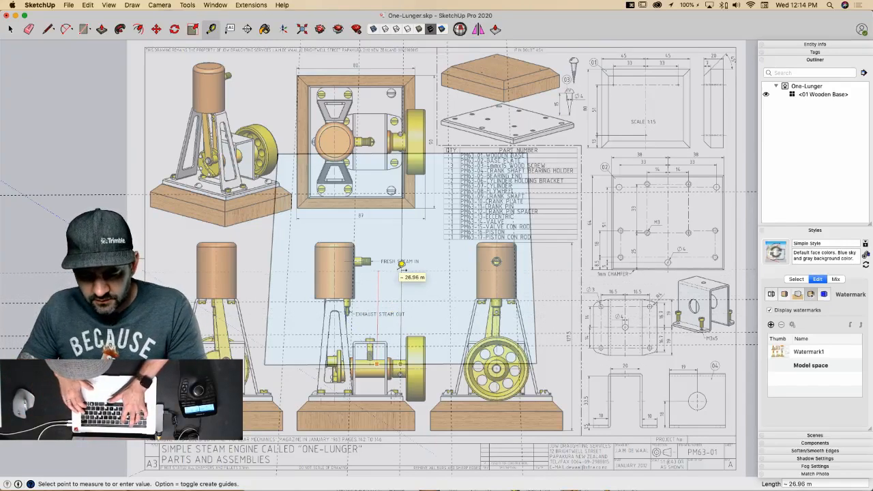
type("25")
key("Return")
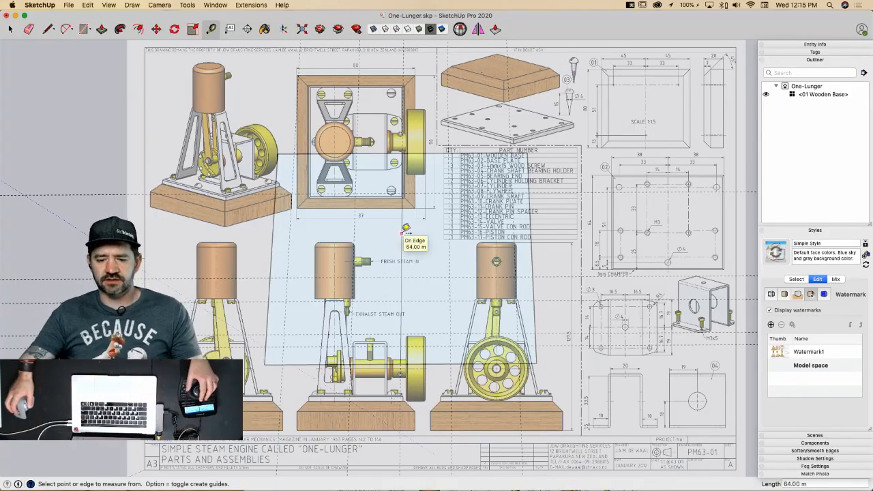
Step: Check the 18 m guide's distance from the plate's front edge and delete the 18 m and 25 m guides
scroll(404, 243, "down", 5)
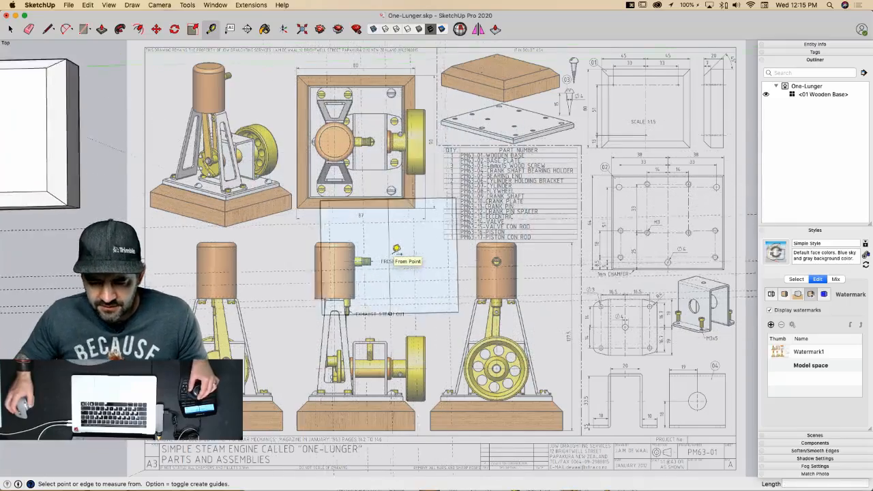
middle_click_drag(398, 250, 446, 292)
key("space")
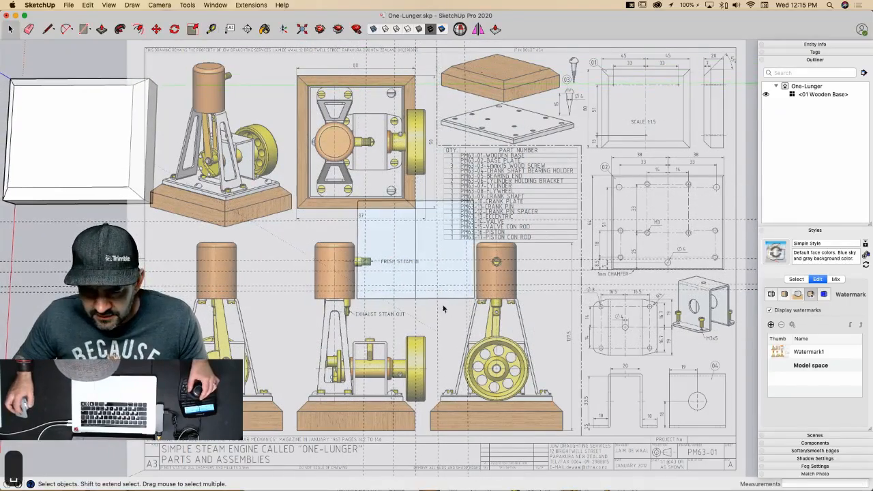
key("l")
left_click(406, 271)
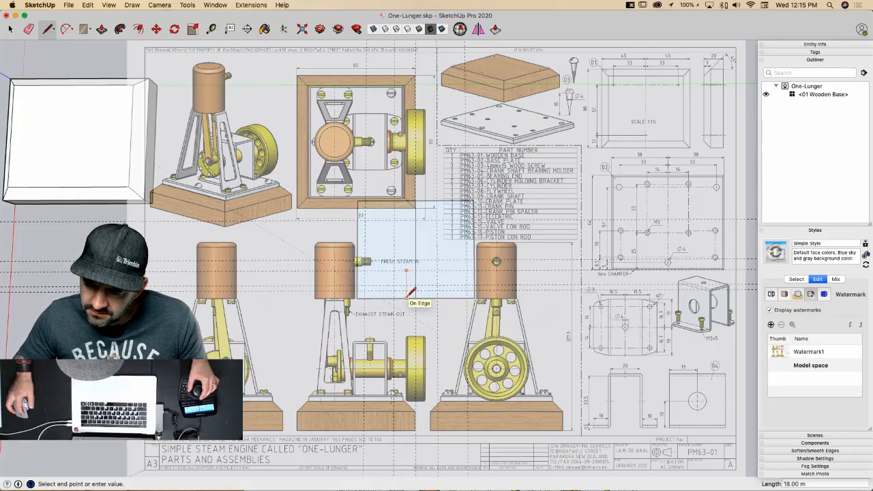
key("space")
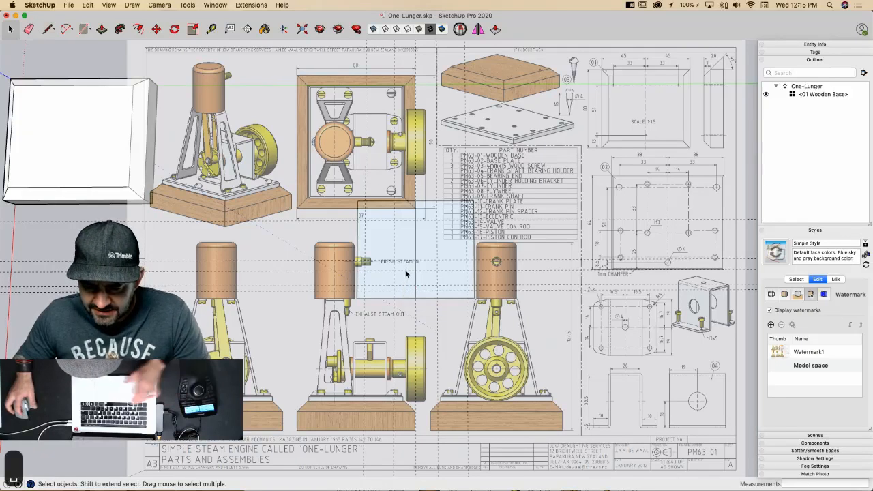
key("Delete")
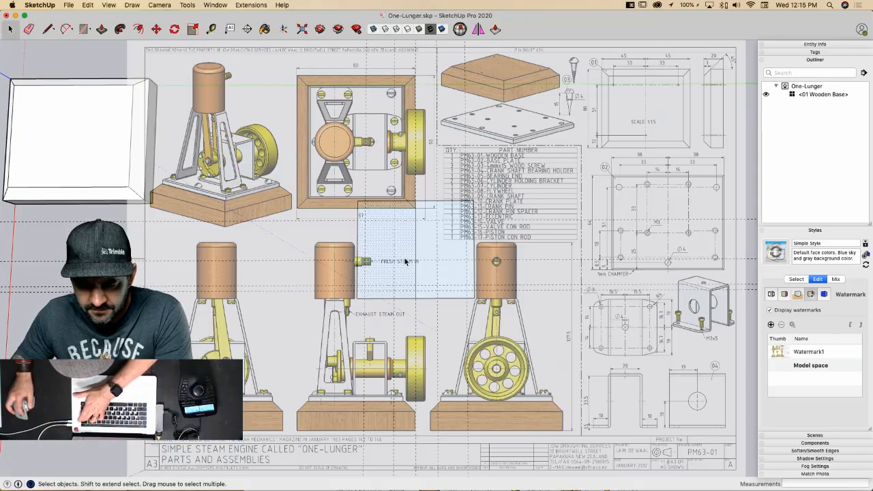
key("Delete")
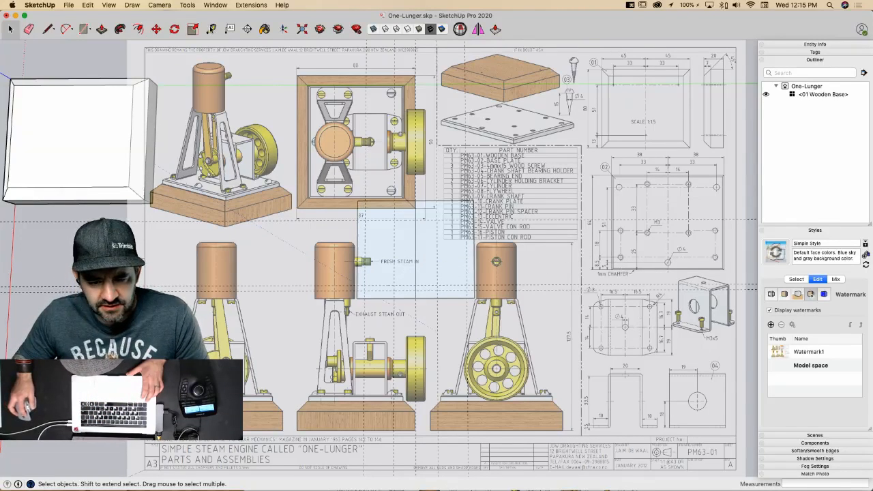
Step: Place one guide 18 m inward from the 8.5 m guide and another 25 m inward from the plate's front edge
key("t")
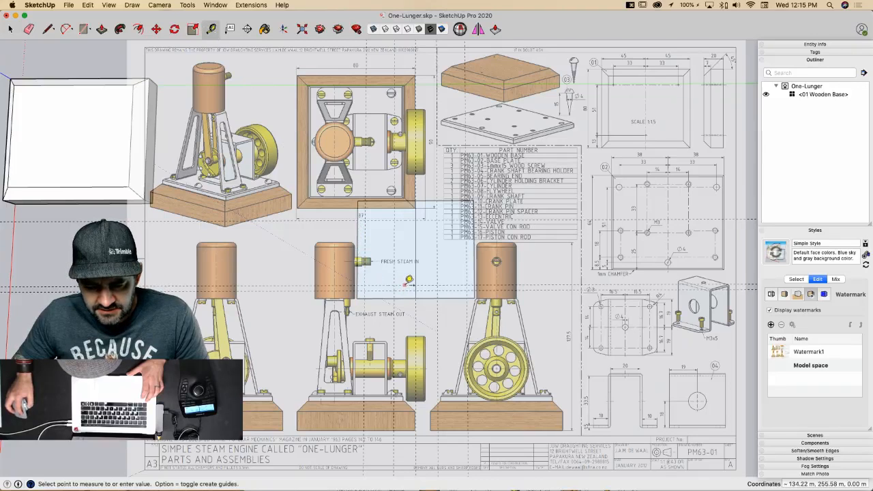
type("18")
key("Return")
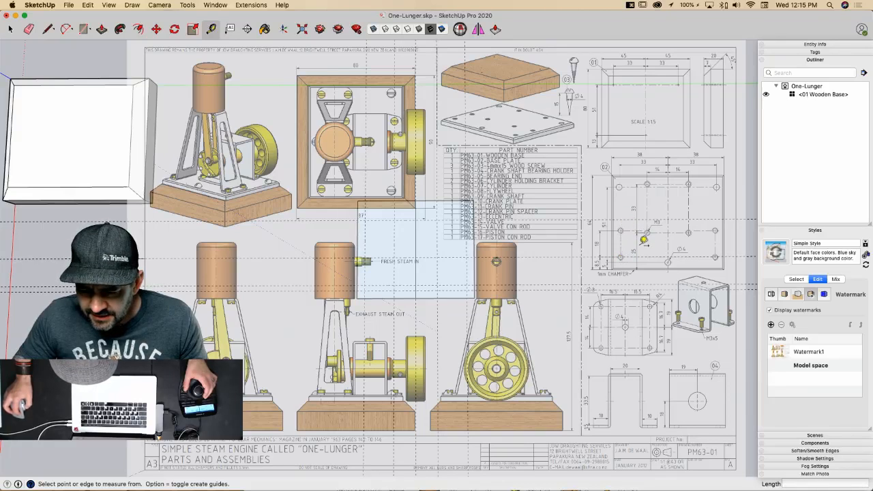
left_click(401, 298)
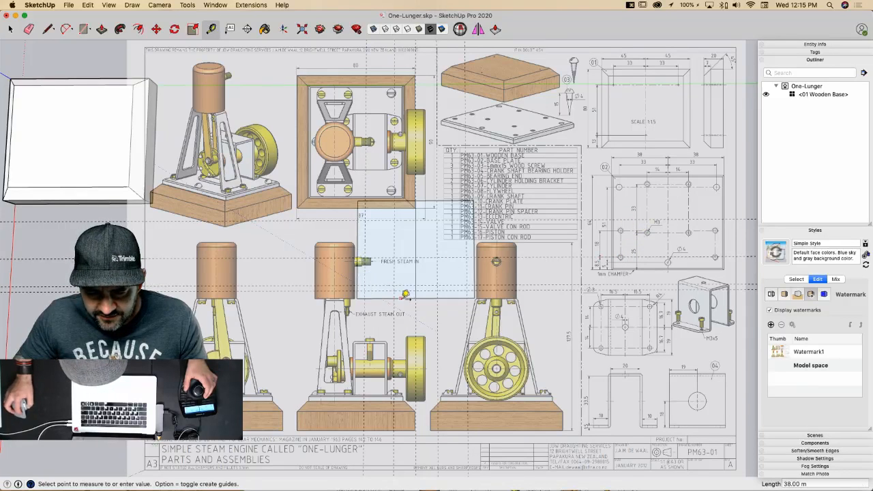
type("25")
key("Return")
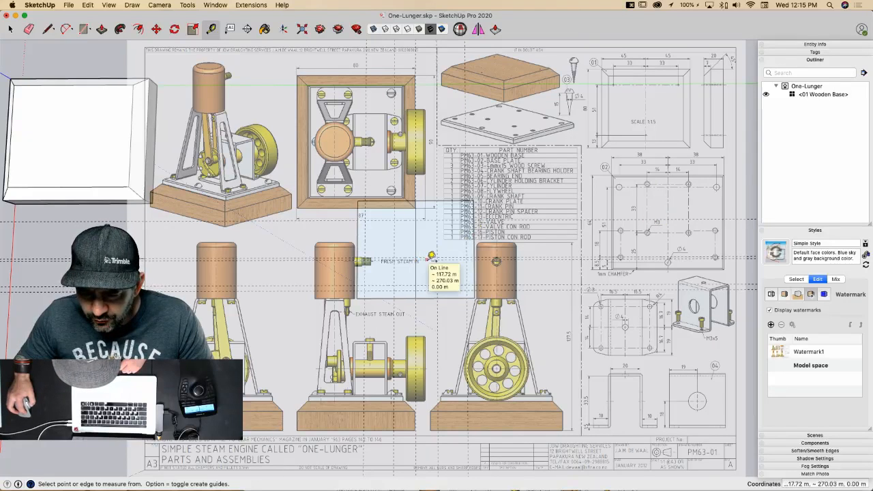
Step: Place a guide parallel to the 25 m guide, 33 m toward the plate's back edge
left_click(428, 259)
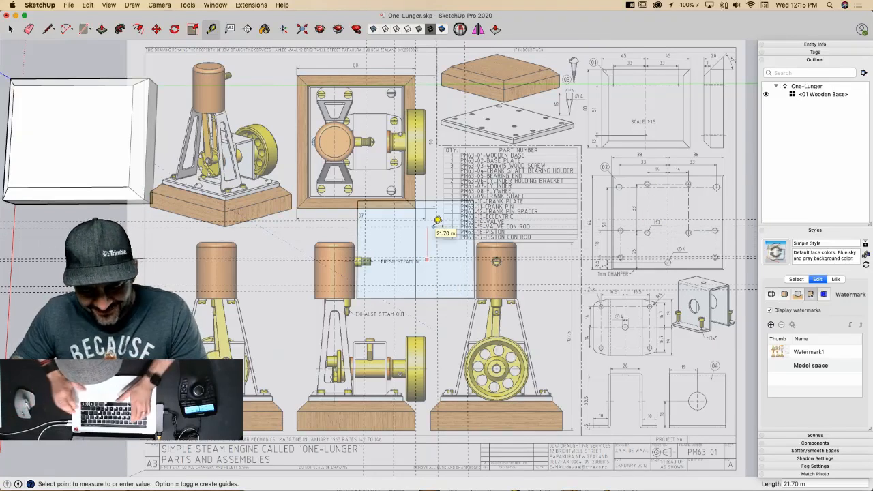
type("33")
key("Return")
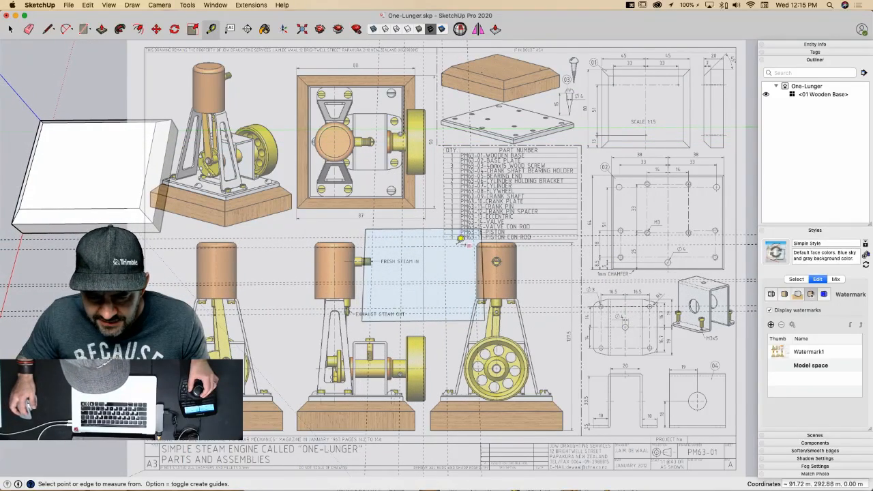
Step: Erase the guide 51 m from the front edge and place one 51 m inward from the 5 m guide instead
key("e")
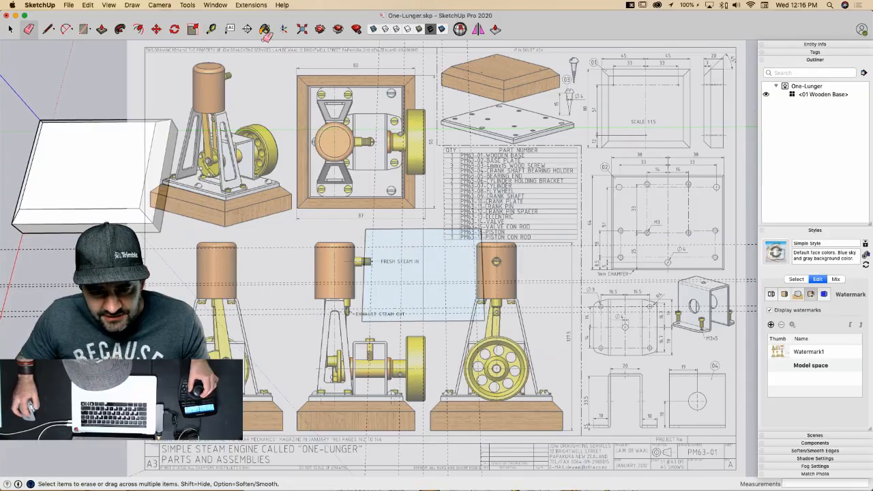
key("t")
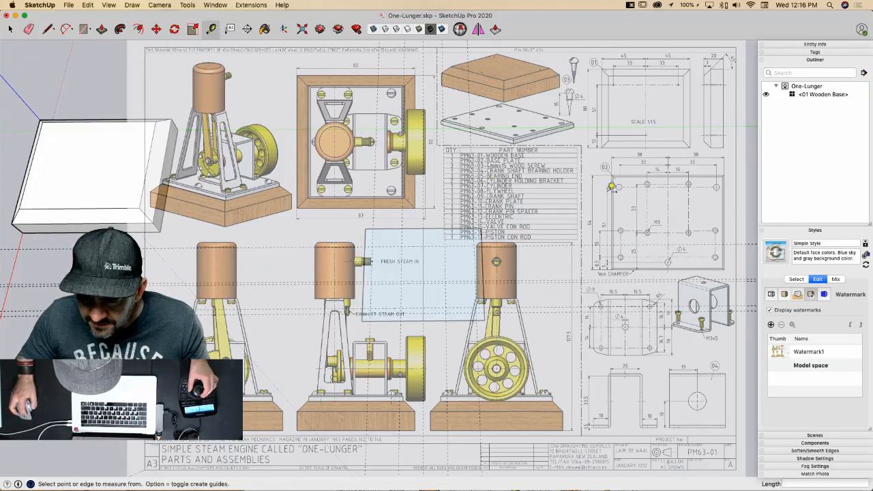
left_click(430, 313)
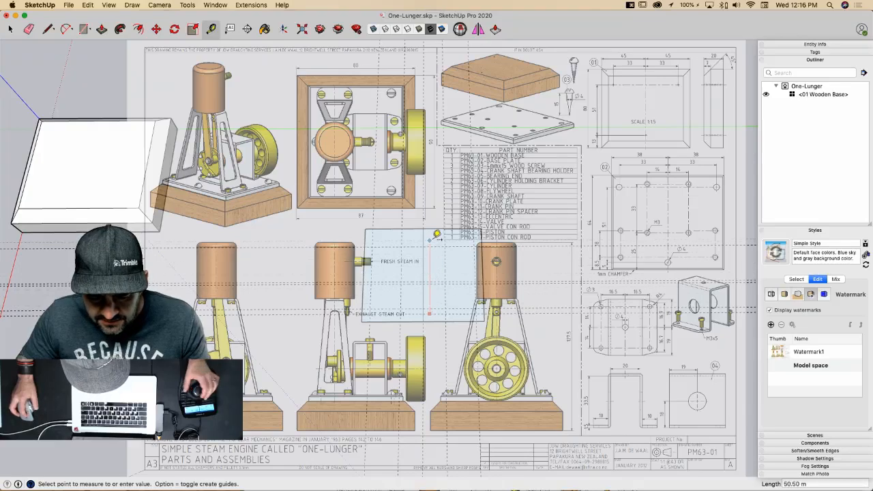
type("51")
key("Return")
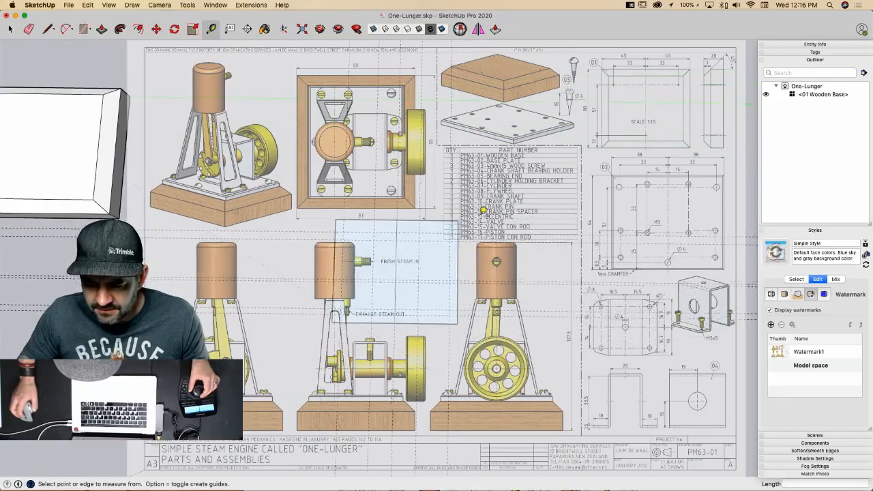
Step: Measure the new rear guide's distance from the 5 m guide and from the 25 m guide
key("l")
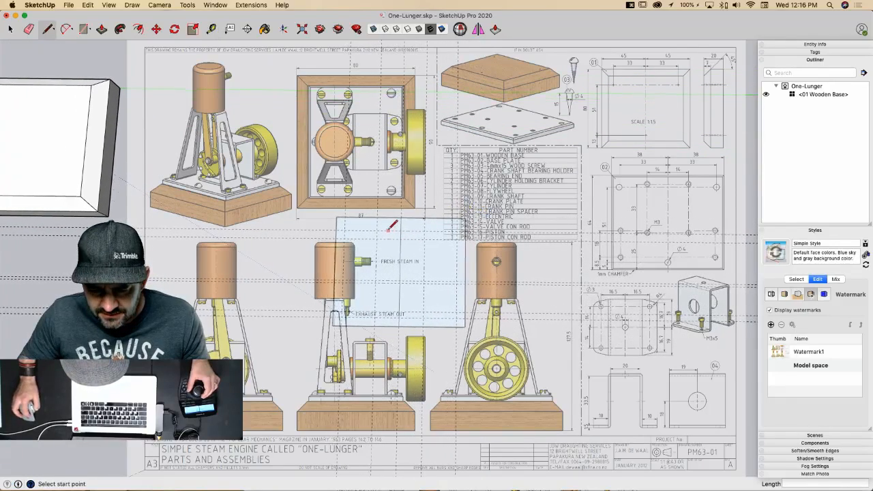
left_click(387, 231)
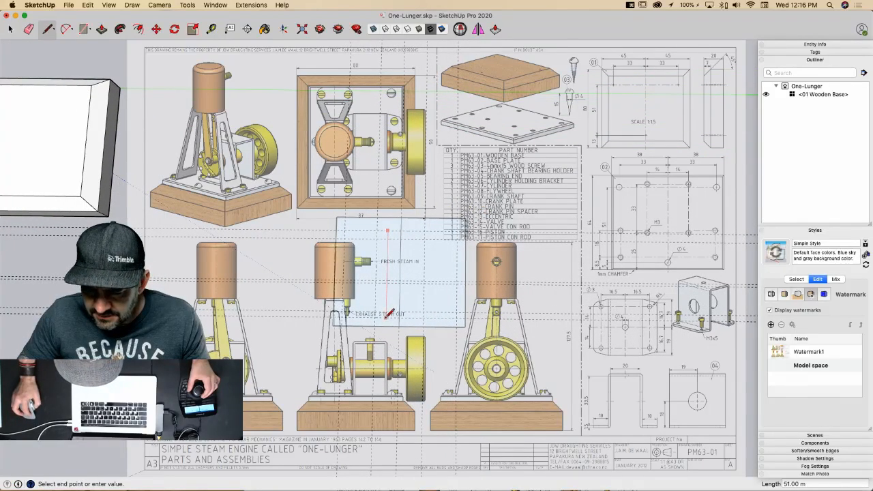
key("Escape")
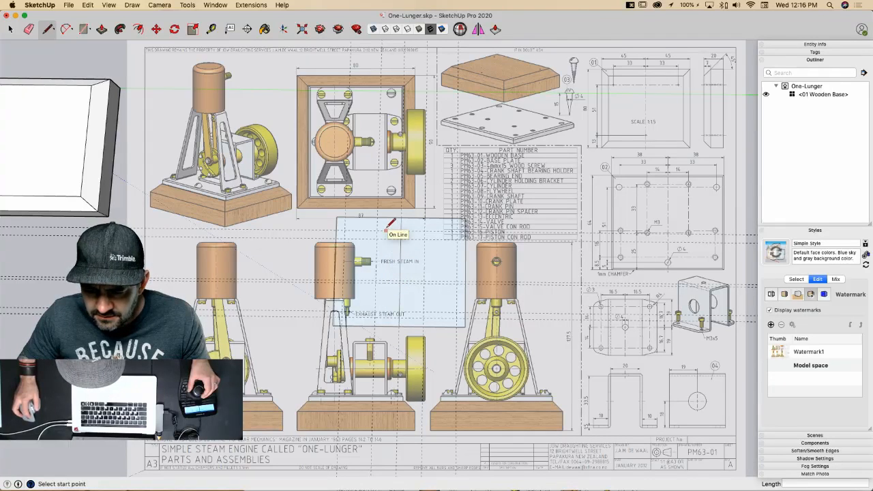
left_click(387, 282)
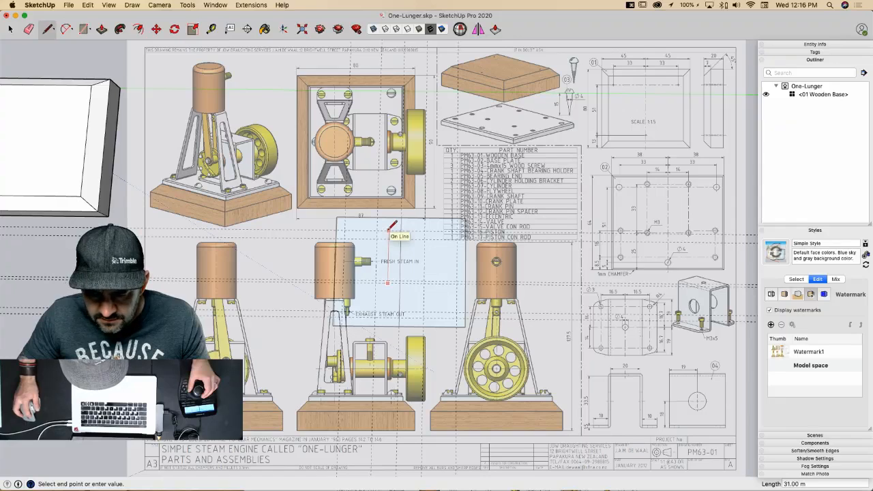
key("e")
key("space")
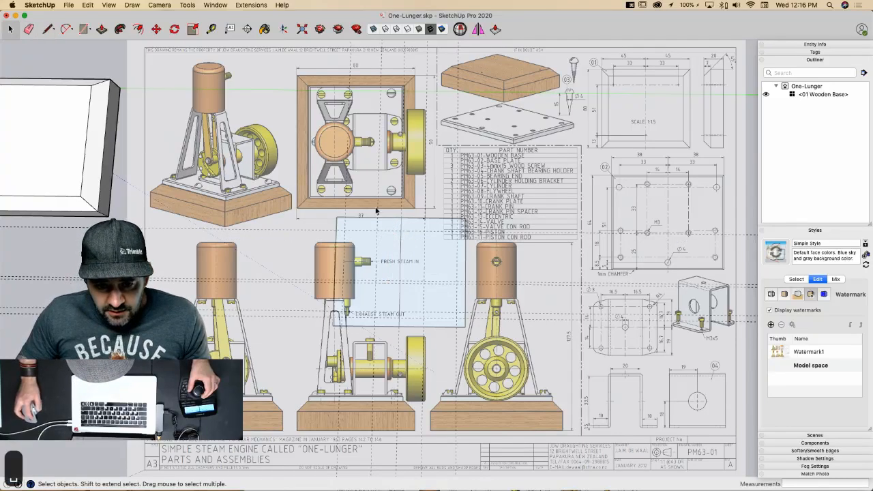
Step: Place the 33 m guide again, measured from the 25 m guide toward the plate's back edge
key("t")
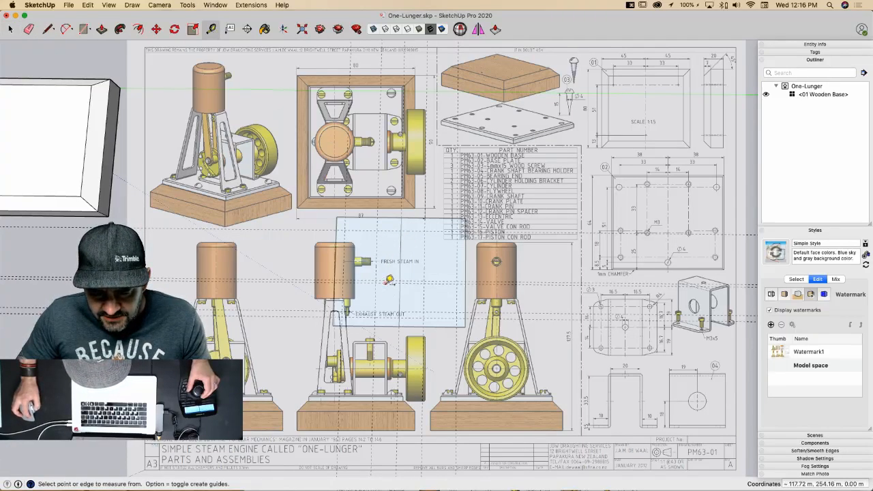
left_click(387, 282)
type("33")
key("Return")
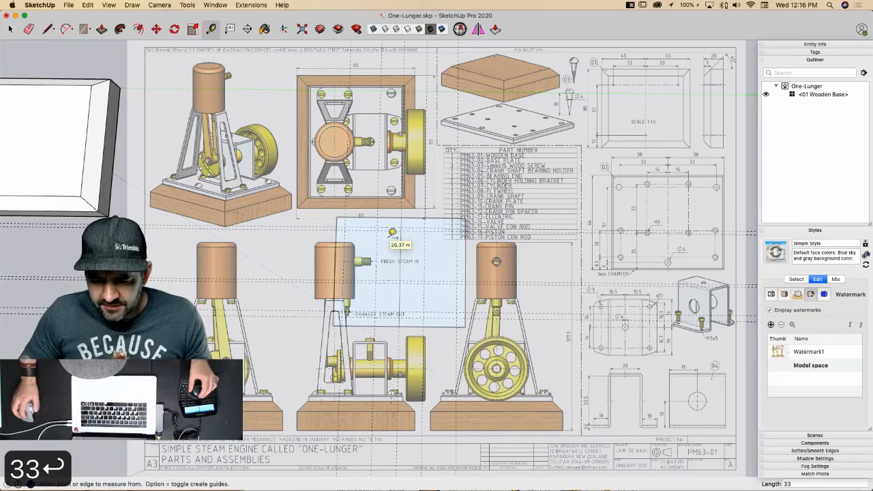
key("space")
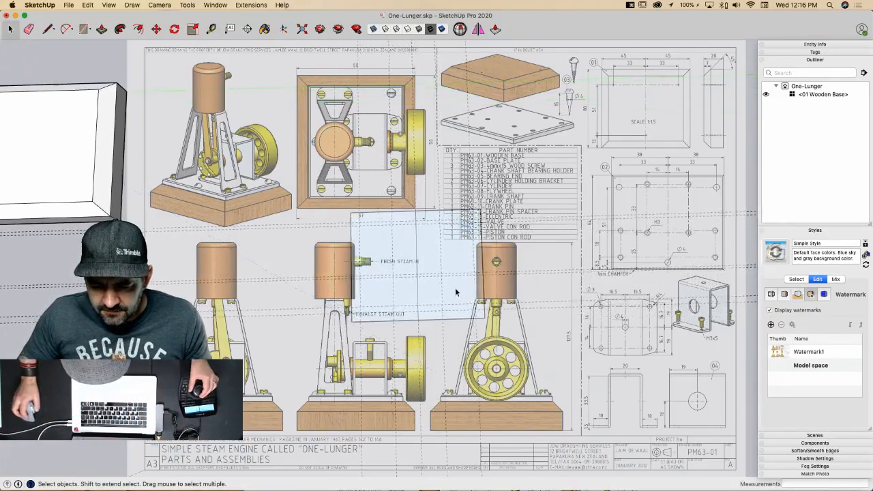
Step: Set the blend of Watermark1 fully to Image so the drawing overlay is opaque
scroll(424, 281, "up", 1)
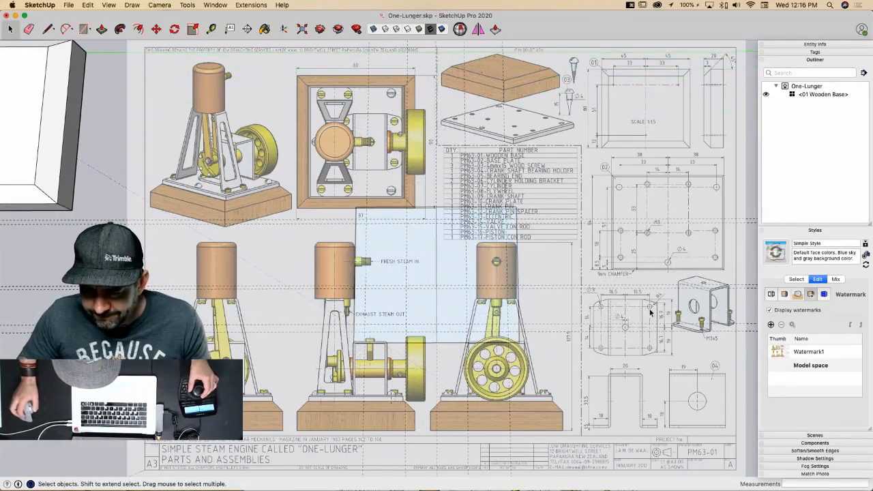
scroll(542, 299, "down", 2)
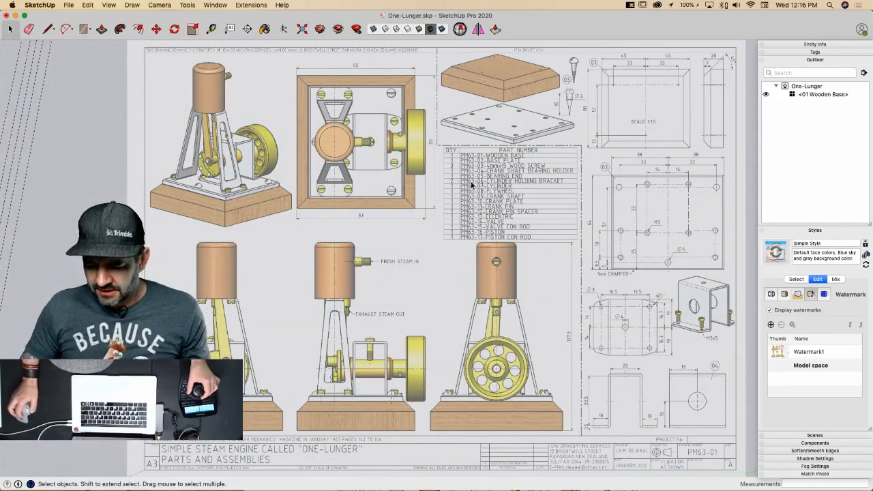
left_click(805, 356)
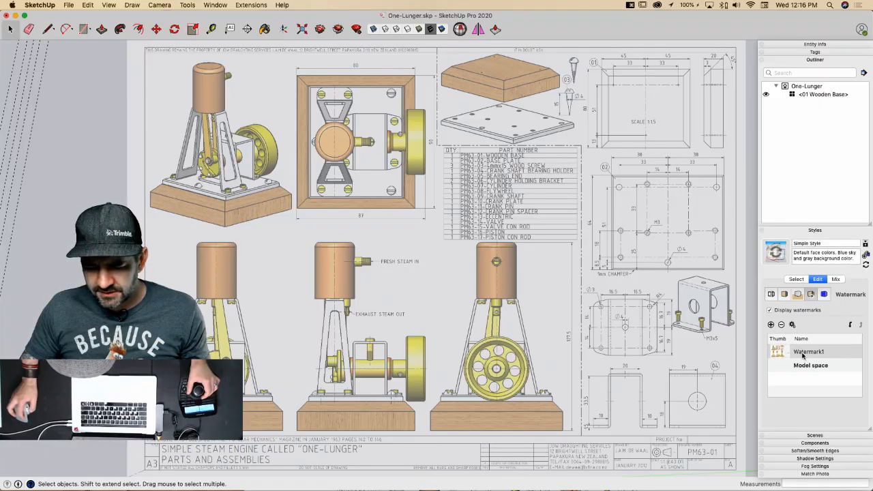
double_click(803, 354)
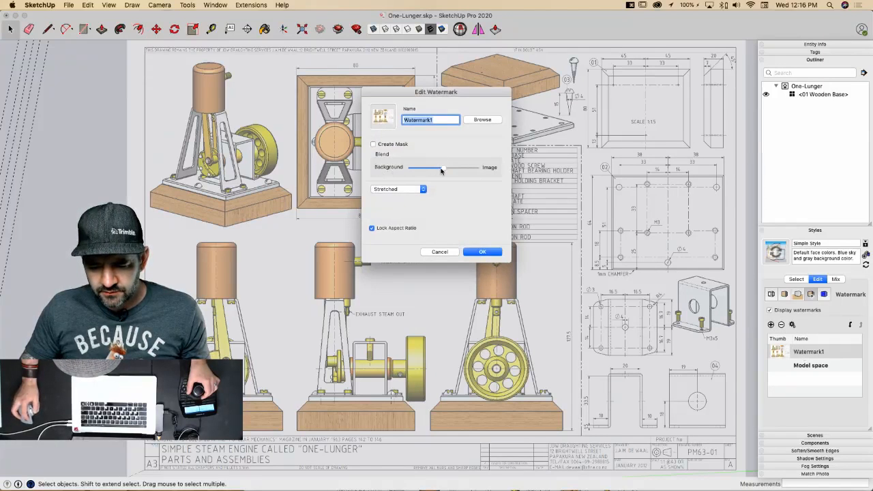
left_click_drag(444, 170, 544, 177)
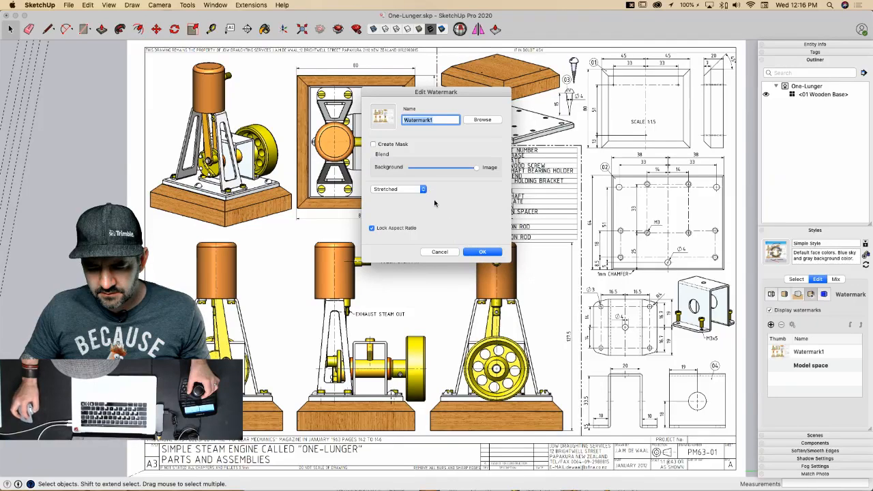
left_click(482, 252)
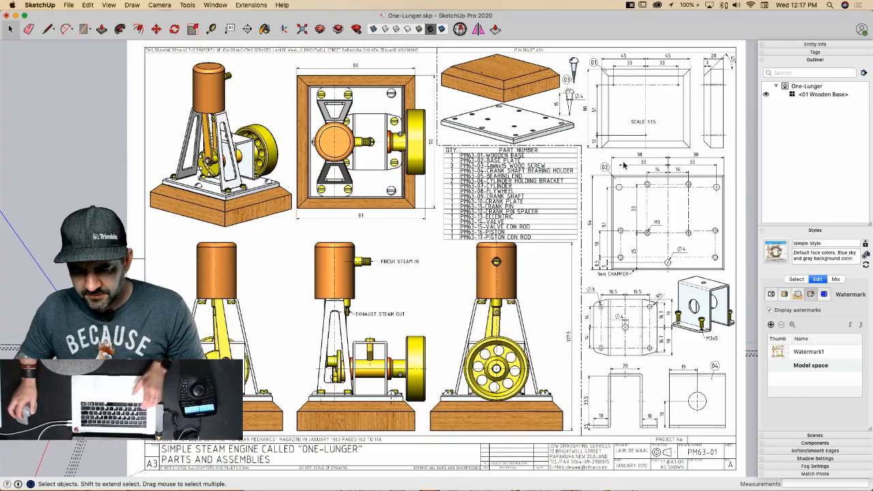
Step: Capture the overlay's column of dimensioned part drawings as a screenshot and load that image into Watermark1
key("shift+super+4")
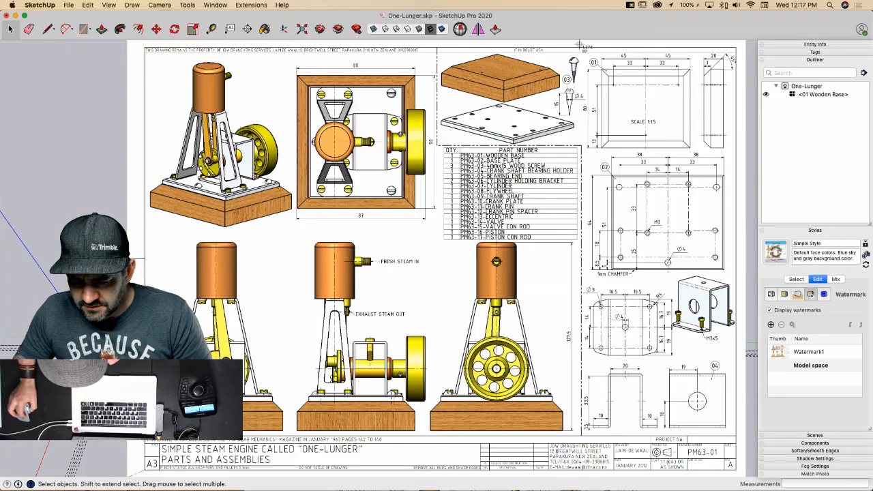
mouse_move(579, 46)
left_mouse_down()
mouse_move(748, 481)
mouse_move(741, 440)
left_mouse_up()
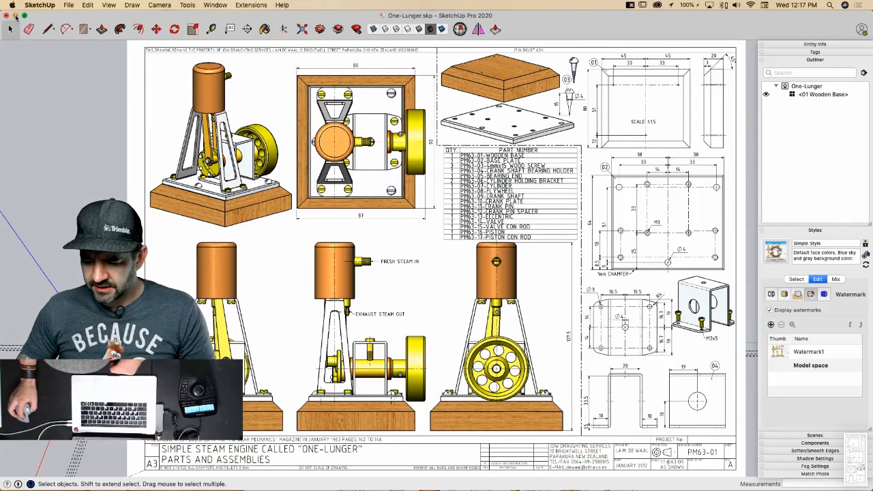
double_click(776, 353)
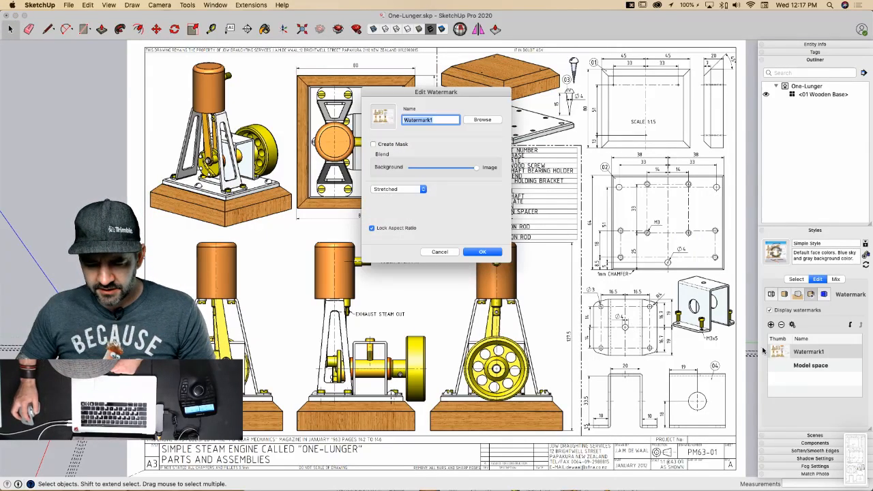
left_click(483, 119)
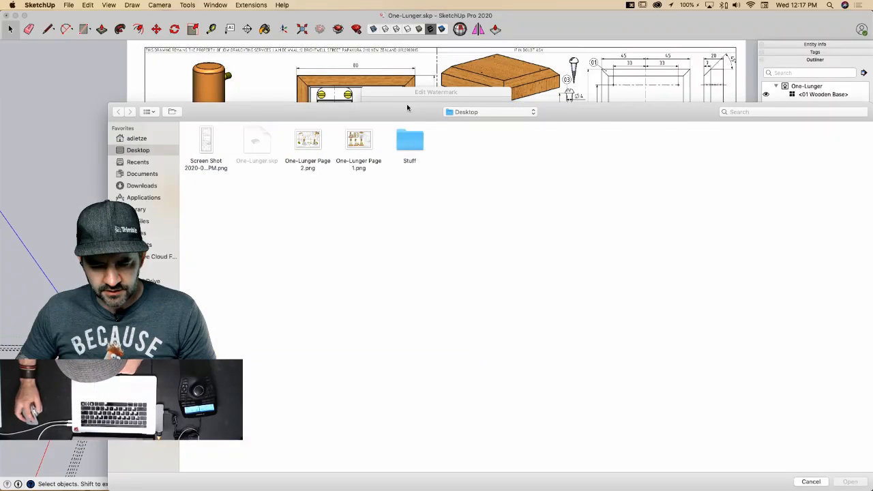
left_click(207, 142)
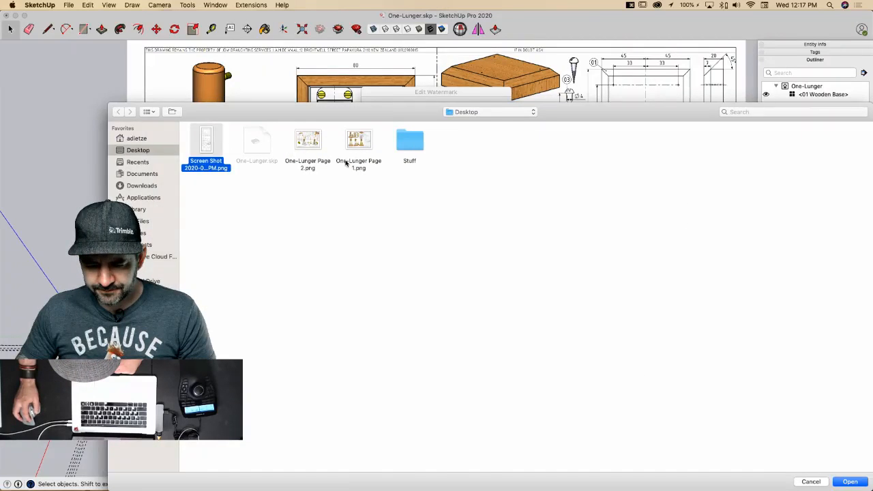
key("Return")
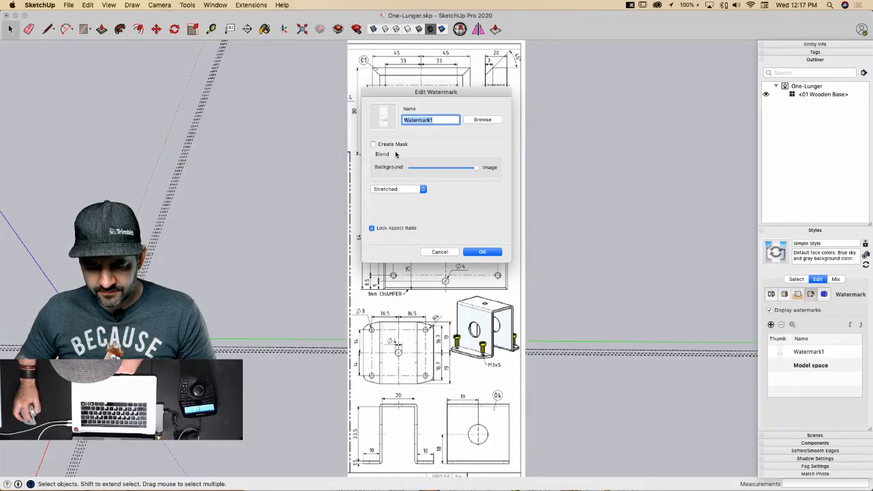
Step: Display Watermark1 as Positioned, anchored at the middle of the right edge and scaled to maximum
left_click(403, 196)
left_click(396, 204)
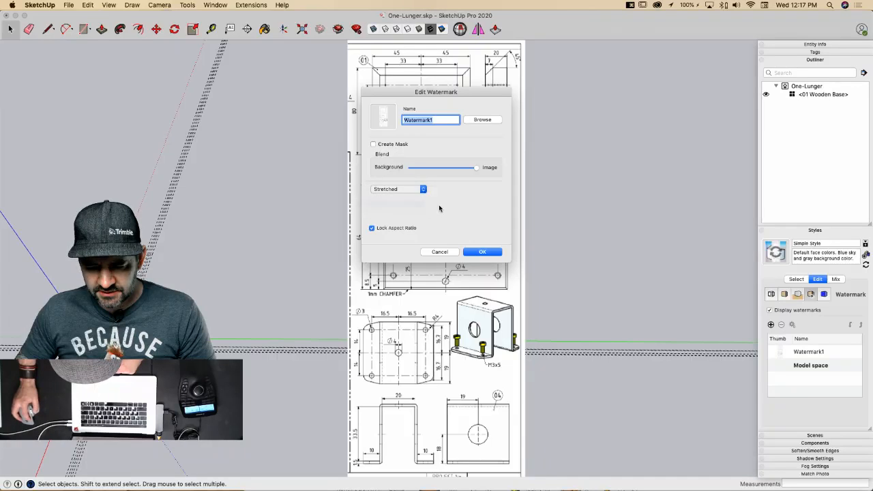
left_click(488, 212)
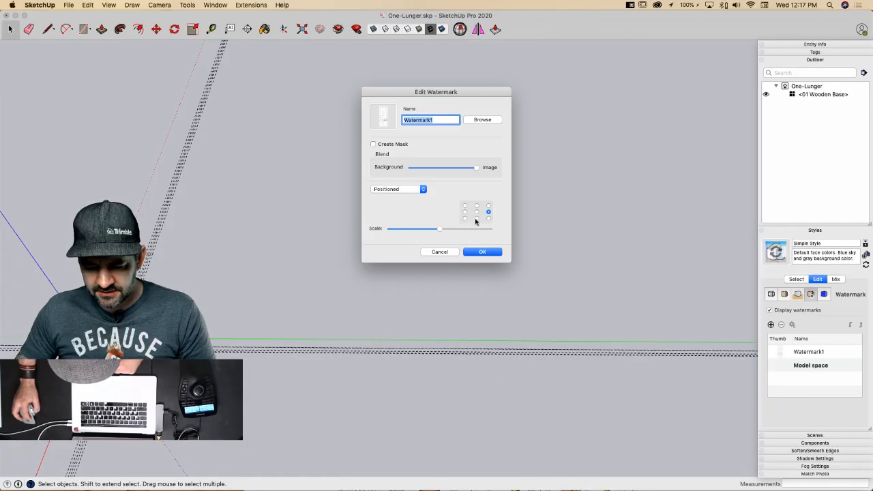
left_click(486, 237)
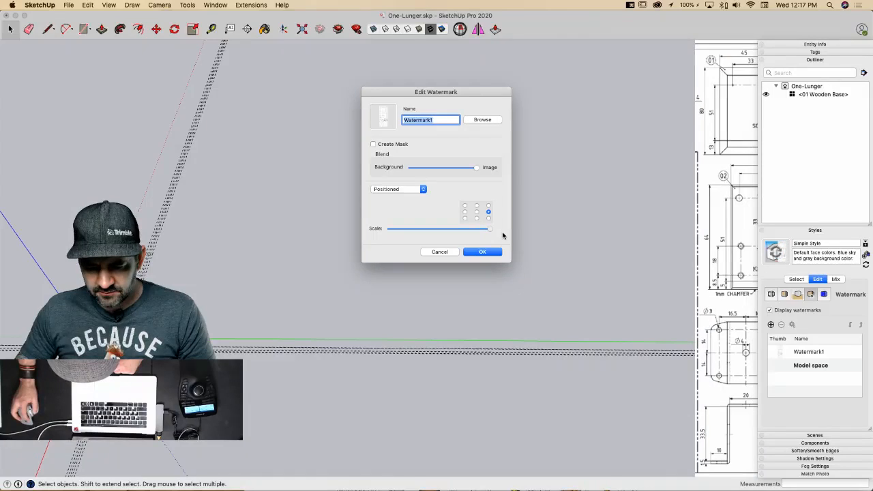
left_click(488, 253)
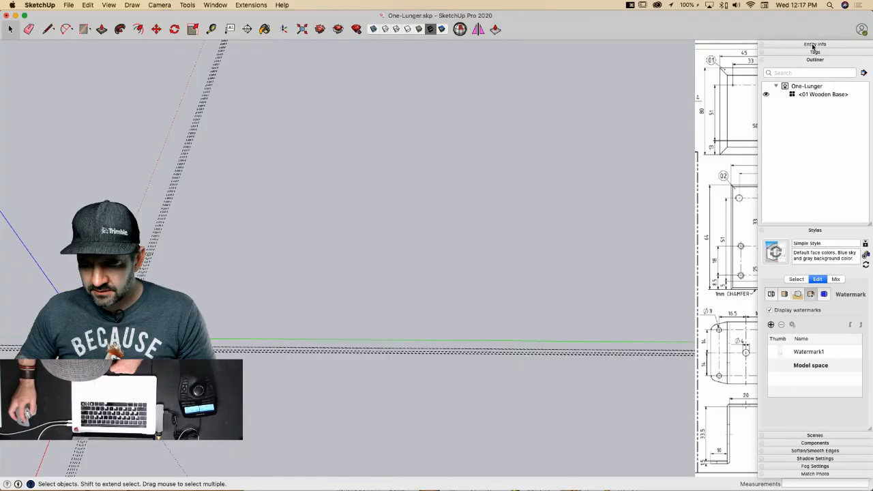
Step: Collapse the Outliner and Styles sections and move the tray clear of the part drawings
left_click(813, 60)
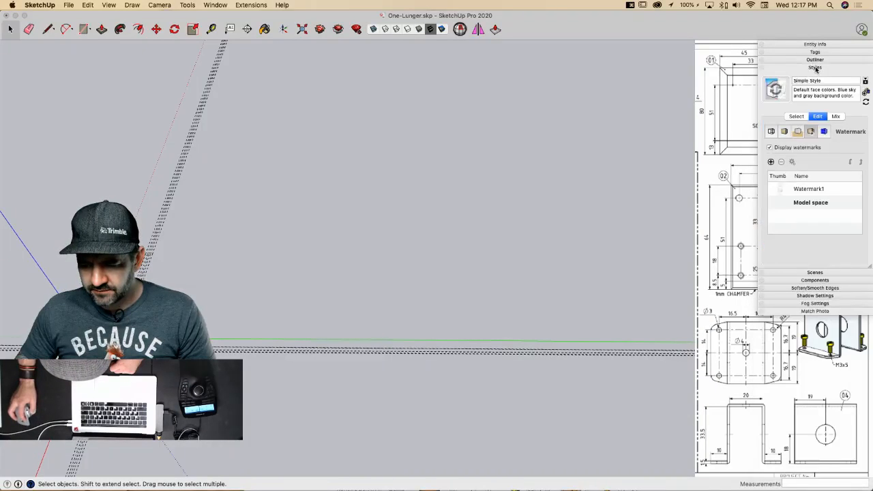
left_click(816, 67)
left_click_drag(841, 46, 663, 45)
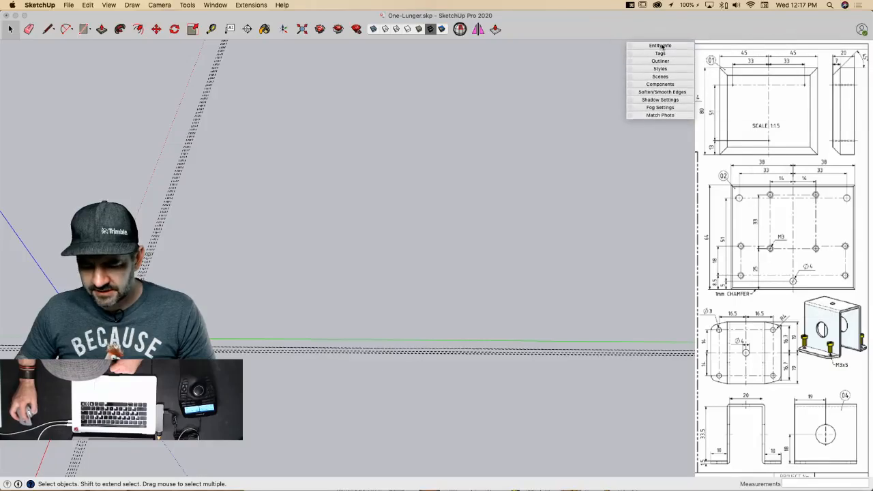
Step: Draw a circle of 2 m radius where the base plate's centre line meets the 5 m guide near the front edge
scroll(398, 262, "up", 10)
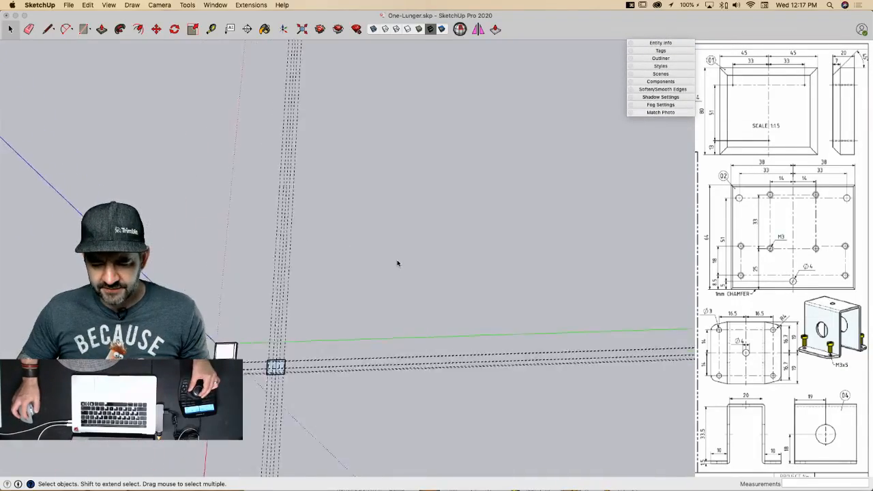
scroll(398, 263, "up", 6)
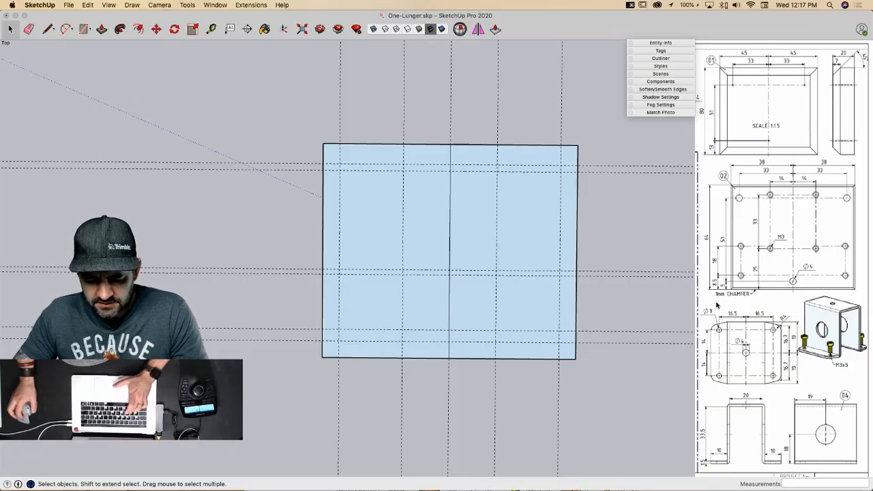
key("c")
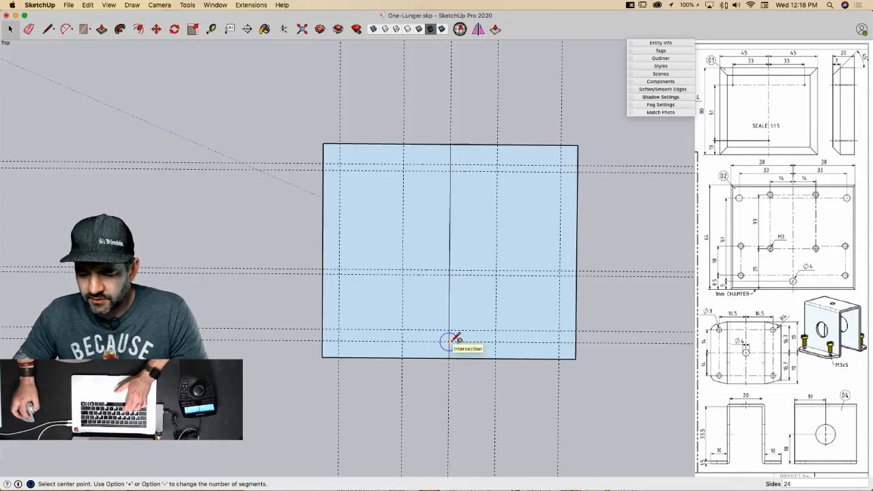
left_click(450, 339)
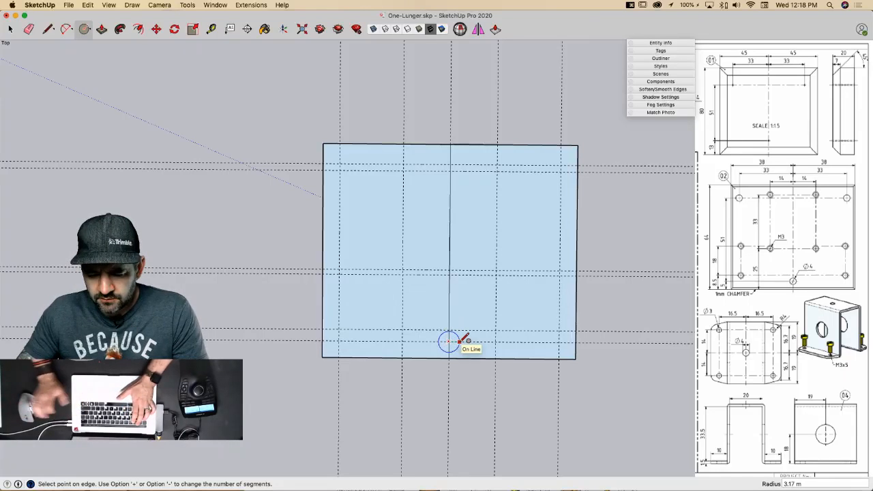
type("2")
key("Return")
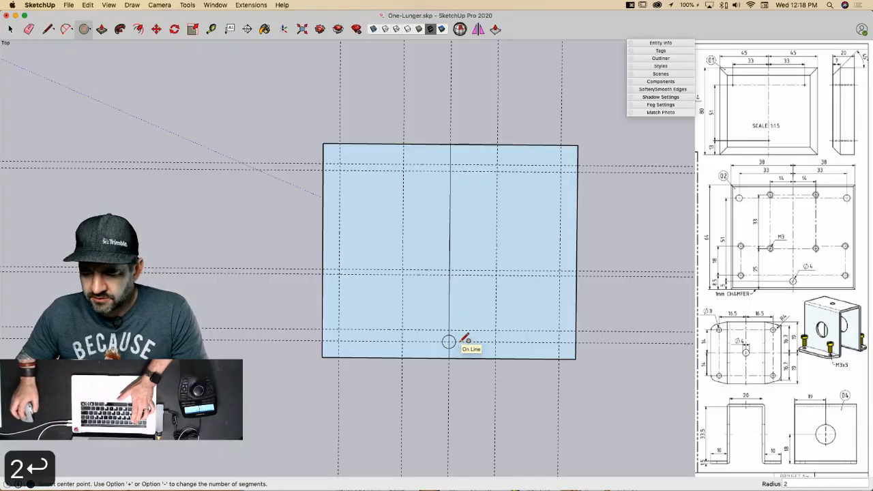
Step: Draw circles of 2 m radius at the guide intersections in the base plate's two back corners
left_click(339, 170)
left_click(339, 170)
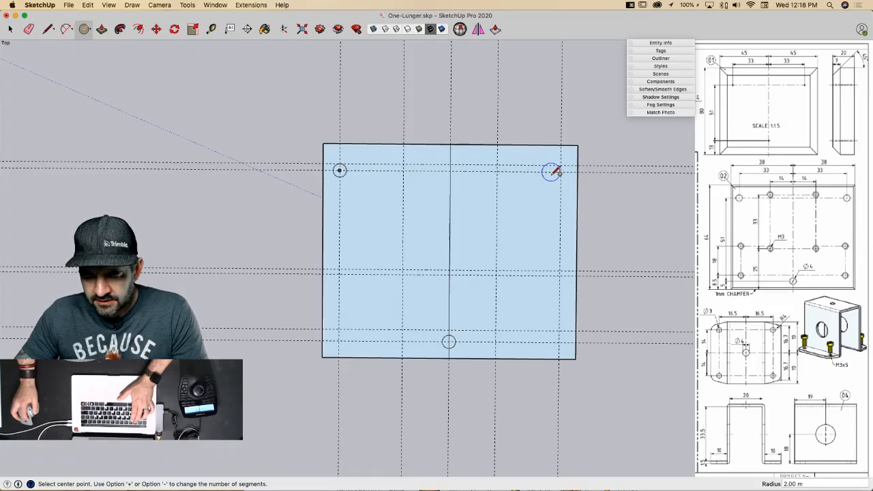
left_click(561, 171)
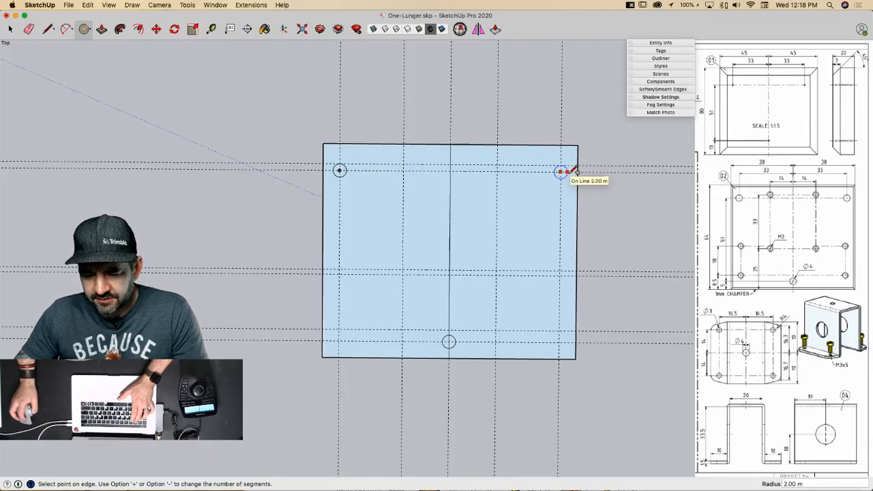
left_click(575, 171)
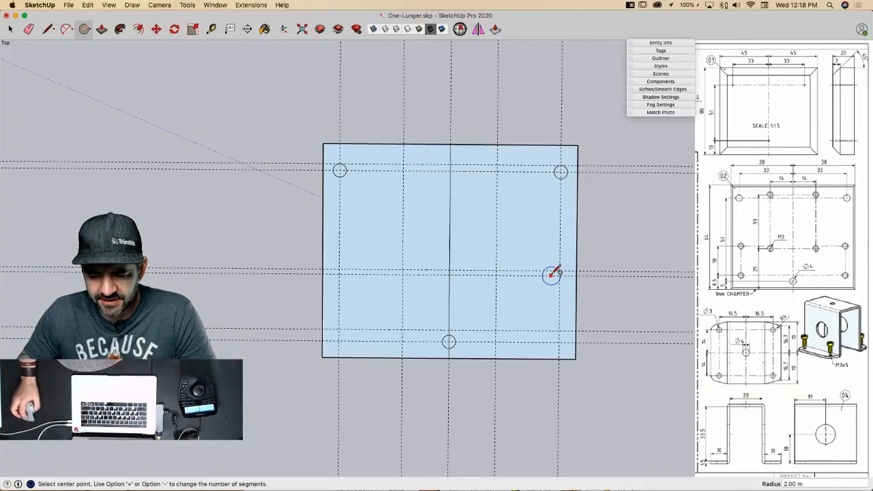
Step: Draw two circles of 1.5 m radius on the plate's left guide, at its front-corner and middle side-hole intersections
left_click(339, 329)
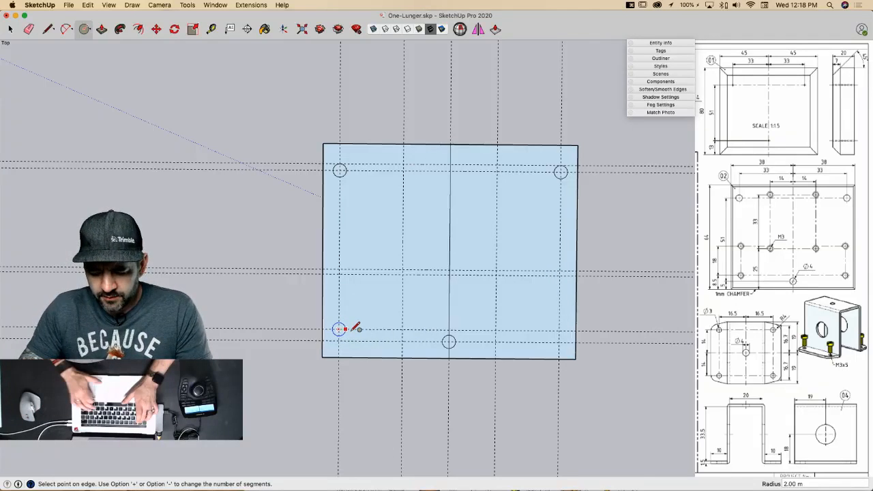
type("1.5")
key("Return")
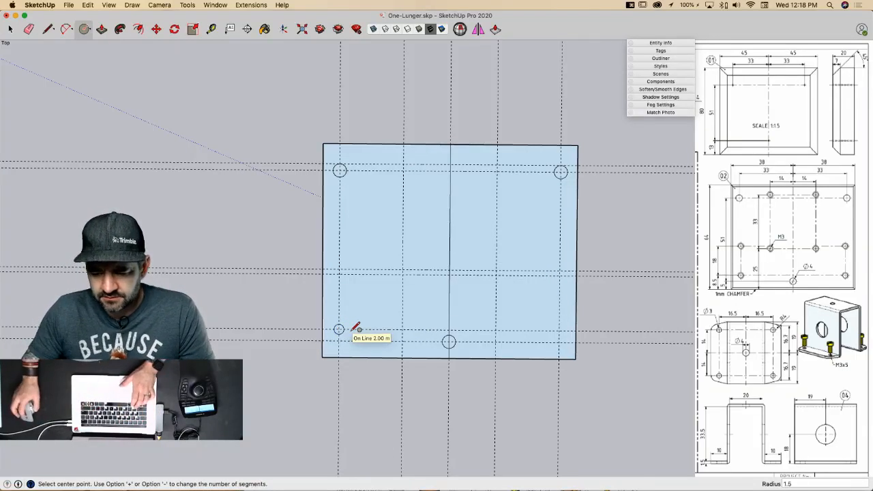
scroll(351, 265, "up", 3)
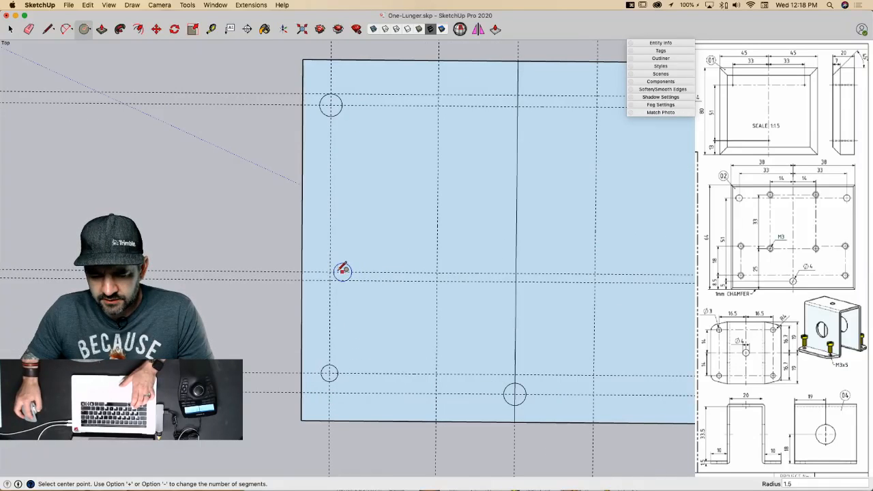
left_click(331, 271)
left_click(341, 272)
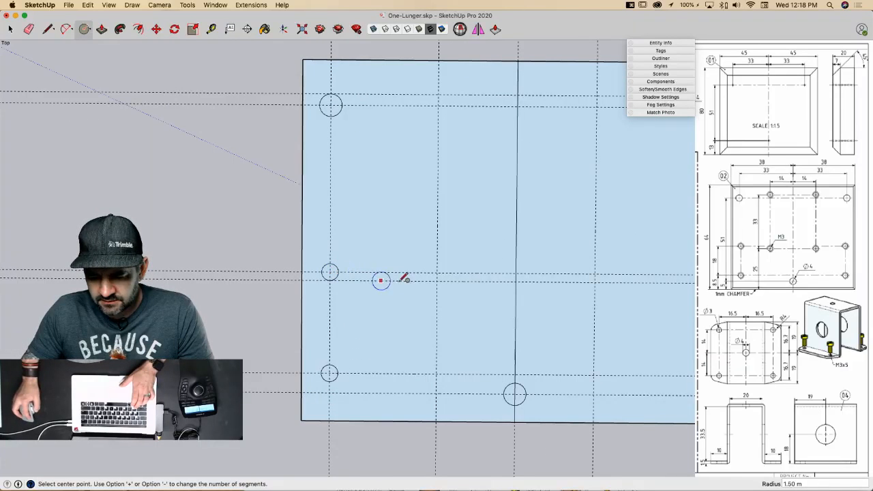
Step: Draw circles of 1.5 m radius where the 25 m guide crosses the two inner guides beside the centre line
left_click(437, 281)
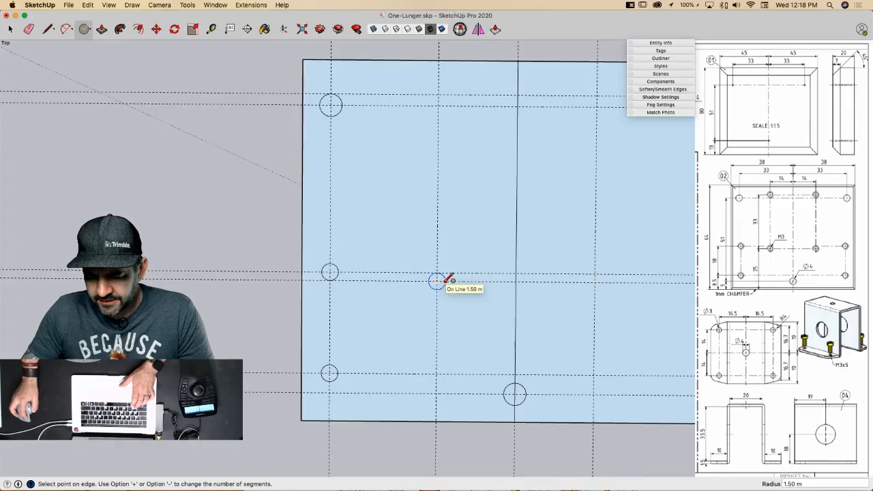
left_click(445, 280)
left_click(595, 281)
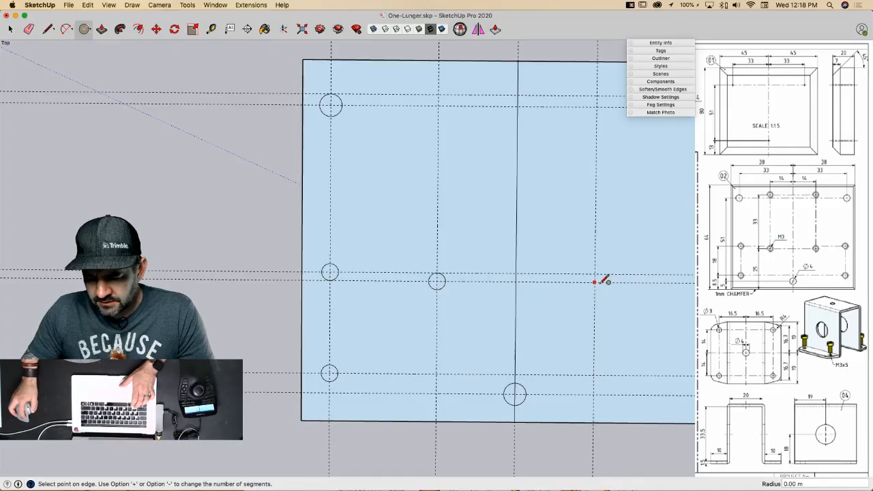
left_click(603, 282)
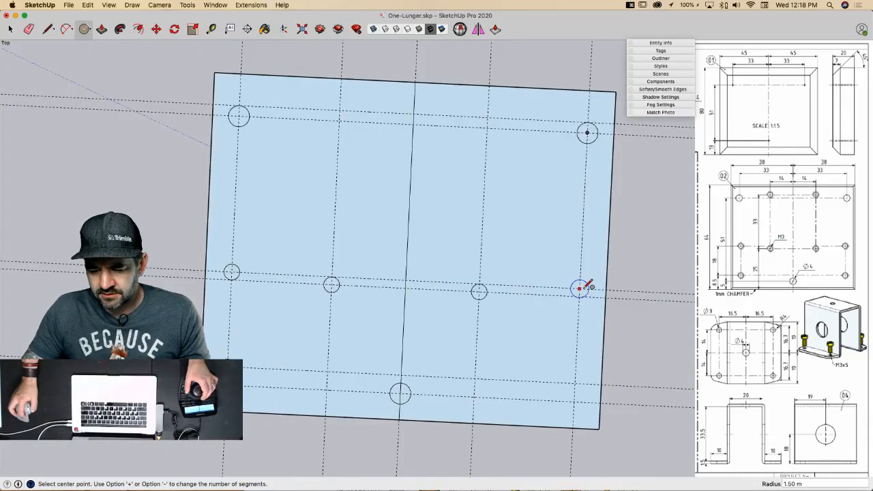
Step: Draw two circles of 1.5 m radius on the plate's right guide, at its middle and front-corner side-hole intersections
left_click(579, 289)
left_click(590, 289)
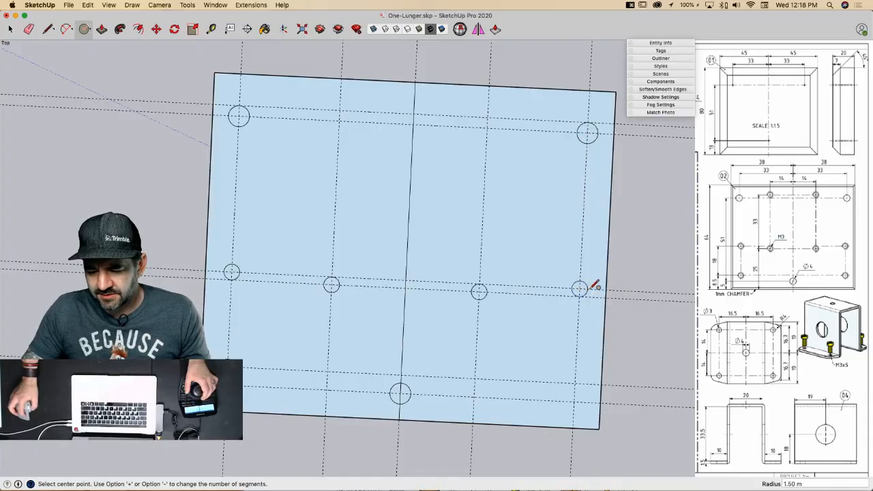
left_click(575, 382)
left_click(585, 383)
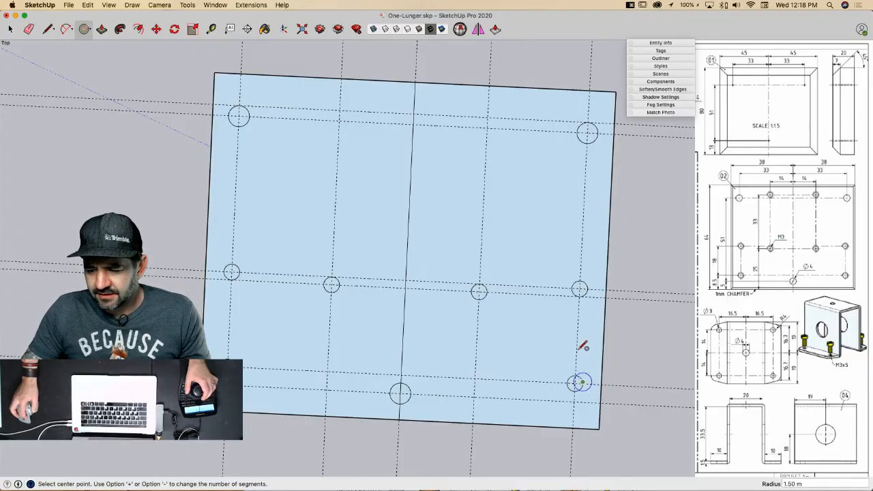
Step: Draw two circles of 1.5 m radius where the back guide crosses the two inner guides beside the centre line
left_click(488, 117)
left_click(498, 115)
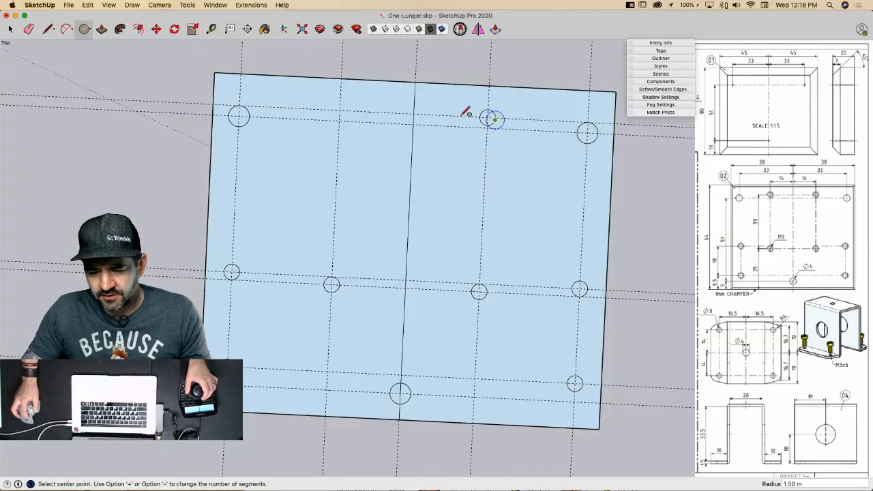
left_click(341, 109)
left_click(349, 107)
scroll(423, 230, "down", 3)
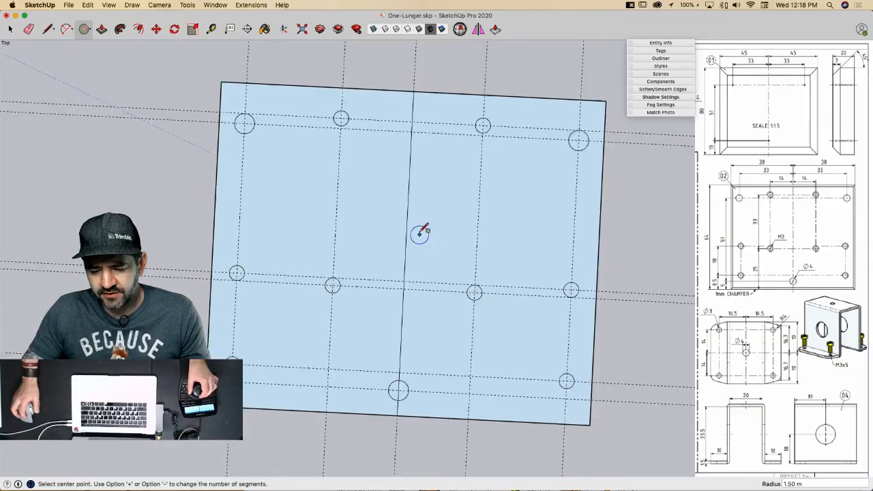
Step: Erase all construction guides and the centre line from the base plate, leaving only its outline and hole circles
key("e")
middle_click_drag(418, 230, 425, 284)
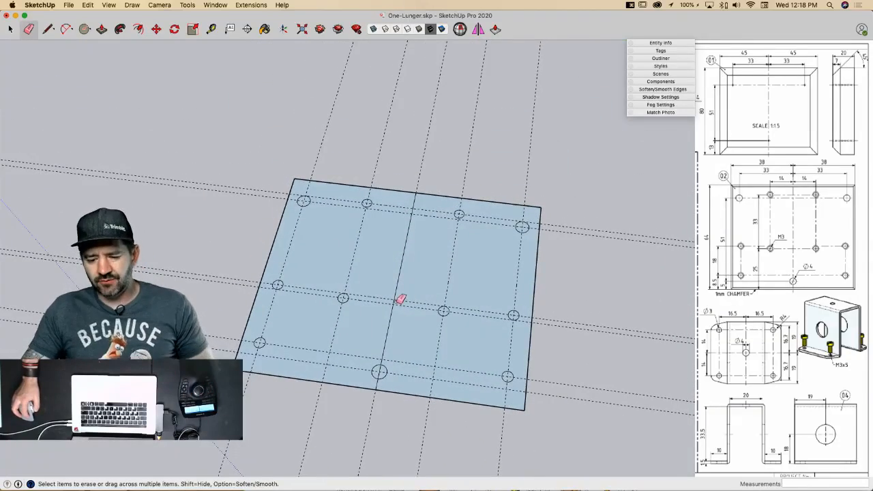
left_click_drag(394, 304, 396, 293)
mouse_move(376, 235)
left_mouse_down()
mouse_move(345, 197)
mouse_move(312, 187)
left_mouse_up()
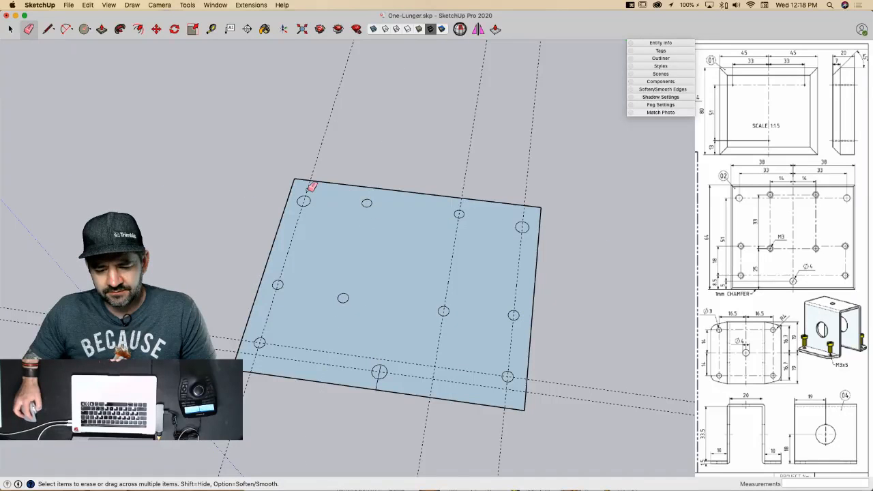
mouse_move(295, 363)
left_mouse_down()
mouse_move(325, 347)
mouse_move(382, 378)
left_mouse_up()
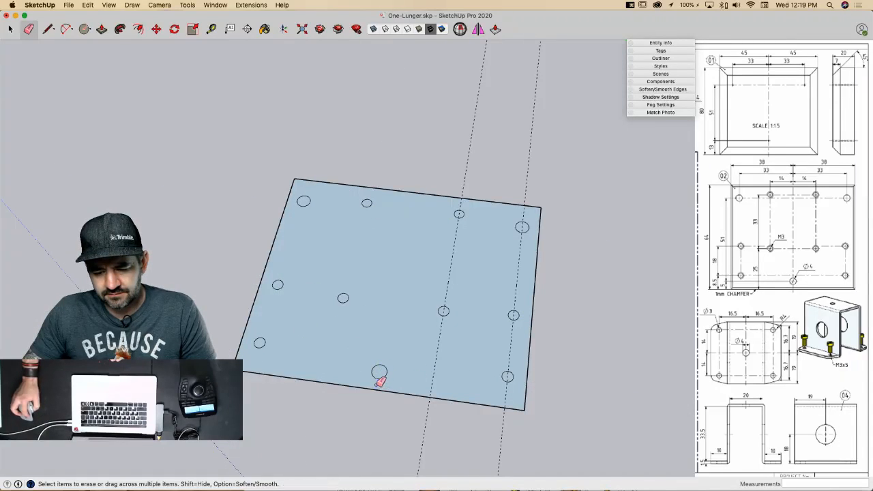
mouse_move(446, 312)
left_mouse_down()
mouse_move(516, 253)
mouse_move(521, 261)
left_mouse_up()
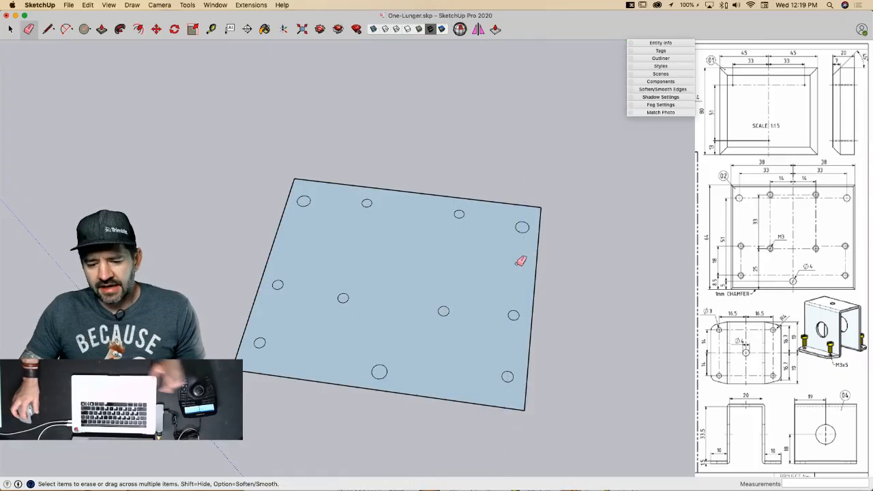
Step: Copy only the perforated base plate face, without the discs inside the circles, to the empty space beside the original
key("space")
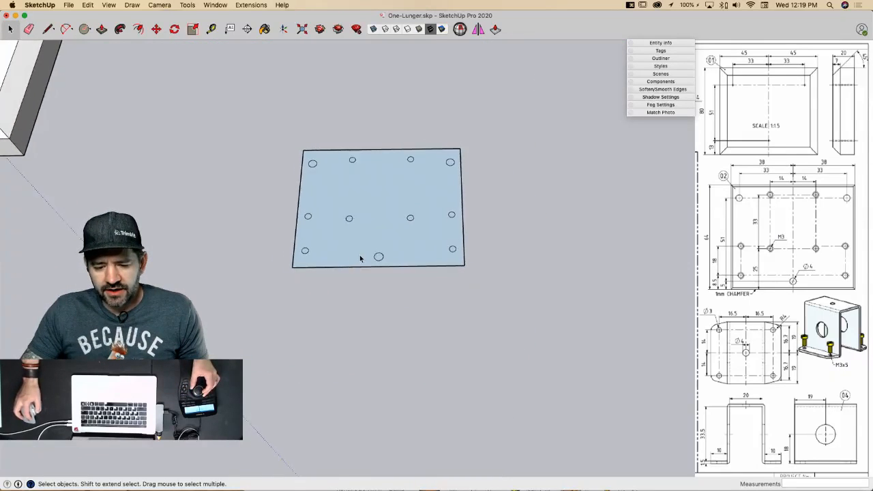
scroll(361, 258, "up", 5)
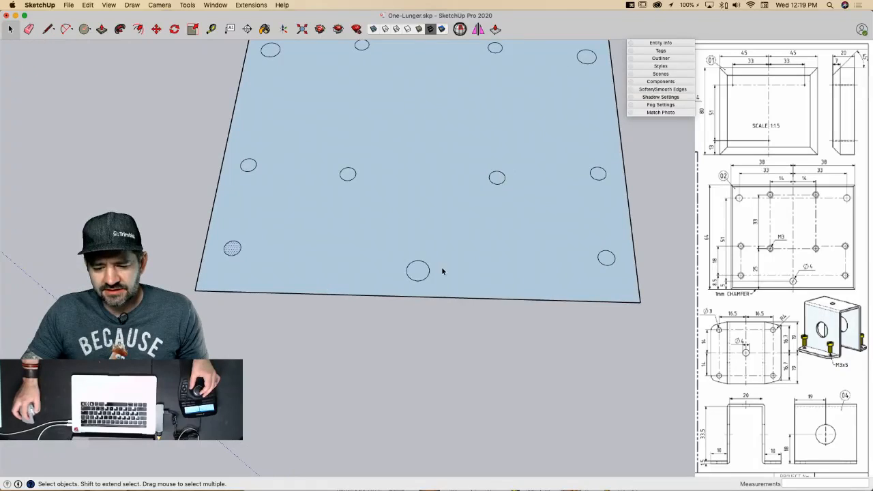
scroll(421, 267, "down", 8)
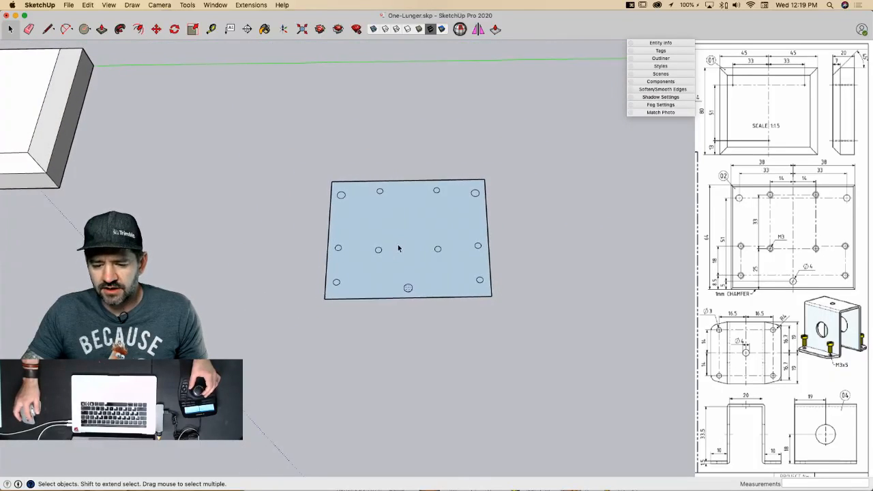
left_click(405, 253)
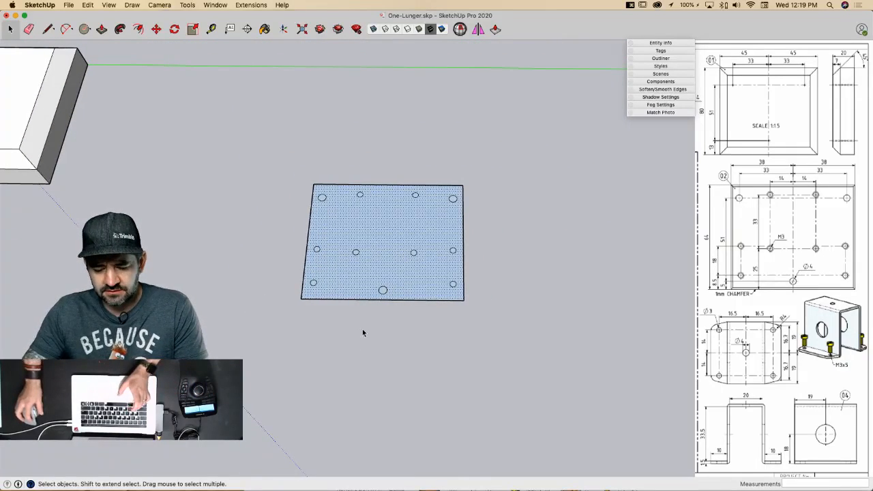
key("m")
left_click(369, 353)
key("alt")
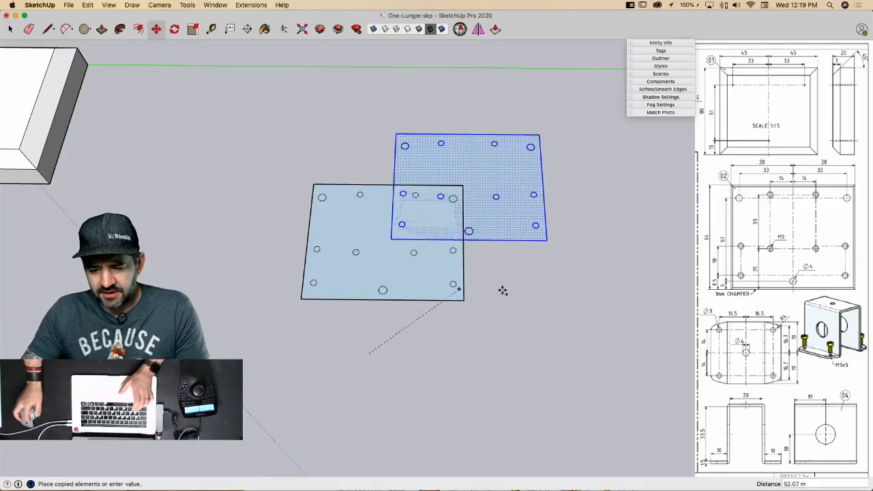
left_click(576, 352)
key("e")
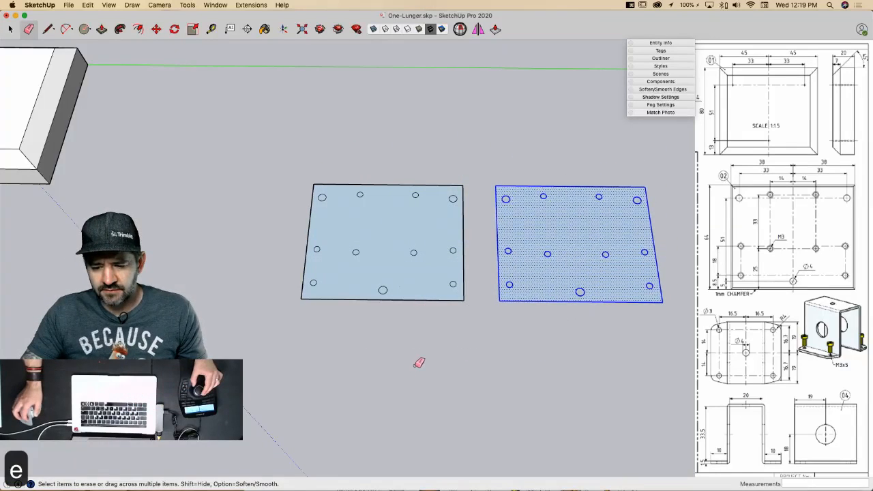
key("space")
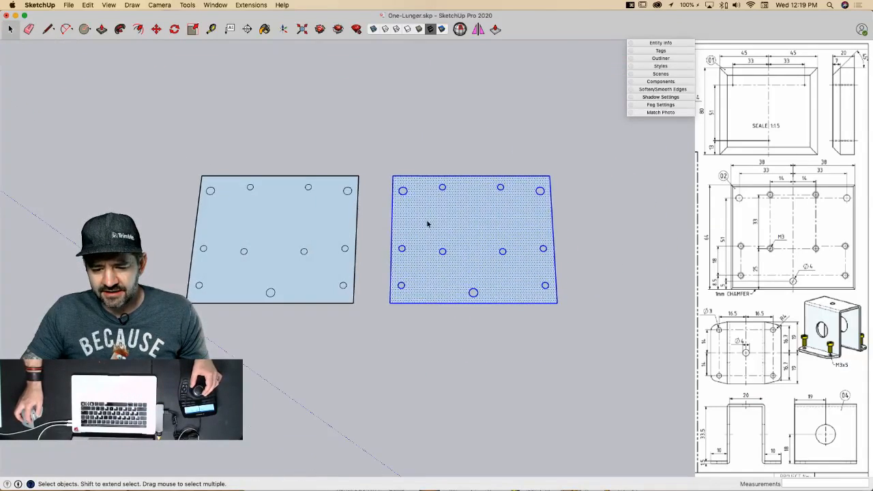
Step: Delete the original plate together with its circle faces, keeping the copy with open holes, and save the model
left_click(326, 217)
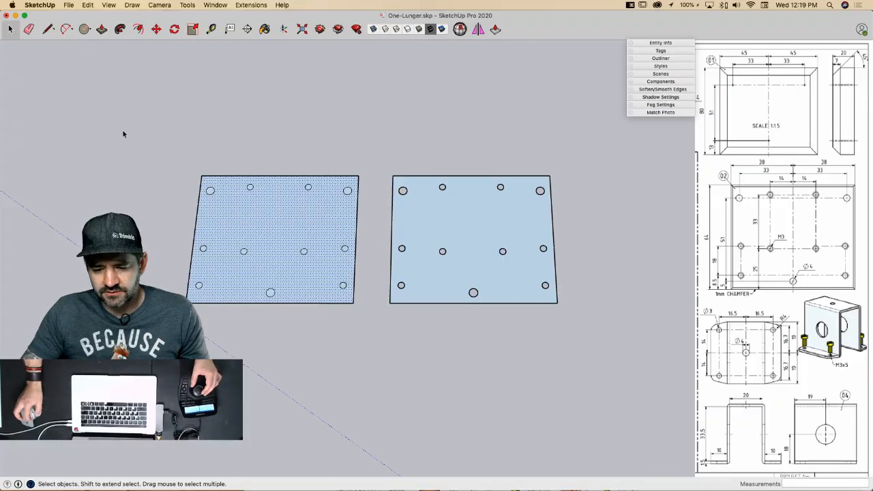
left_click_drag(123, 133, 375, 403)
key("Delete")
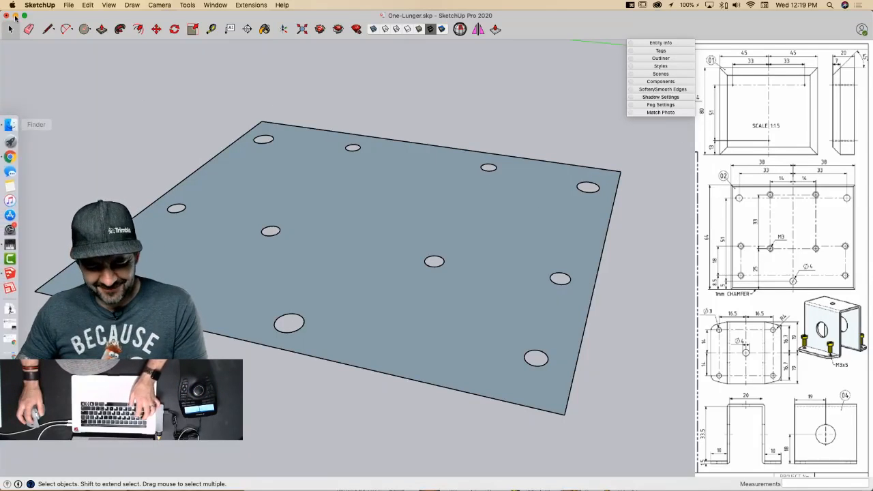
key("super+s")
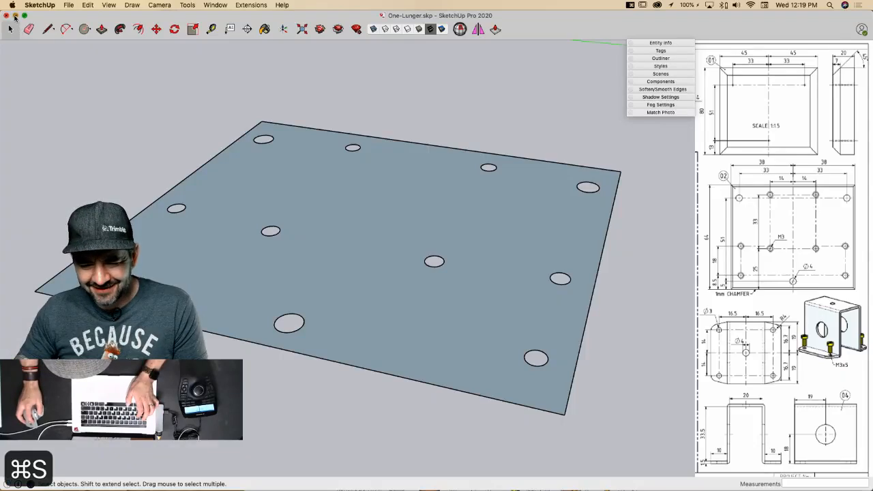
Step: Switch to the browser's Steam Engine Model Along page and review both One-Lunger drawing sheets enlarged
left_click(16, 15)
left_click(267, 25)
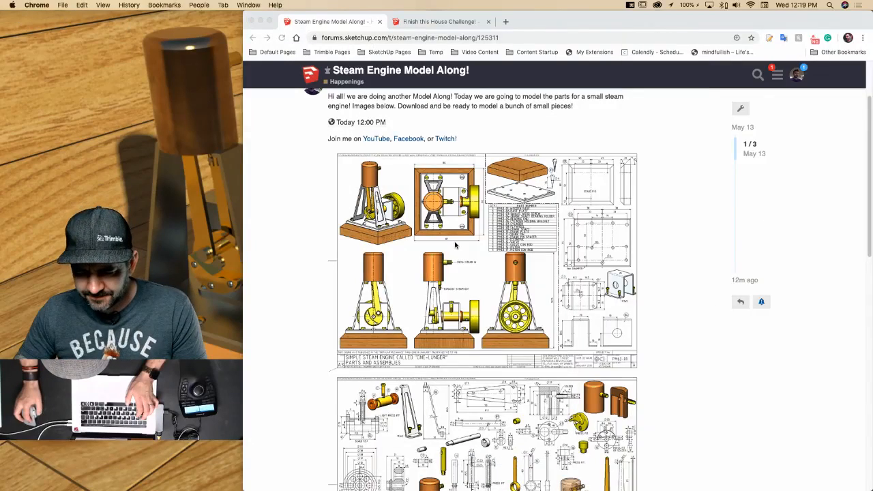
left_click(486, 423)
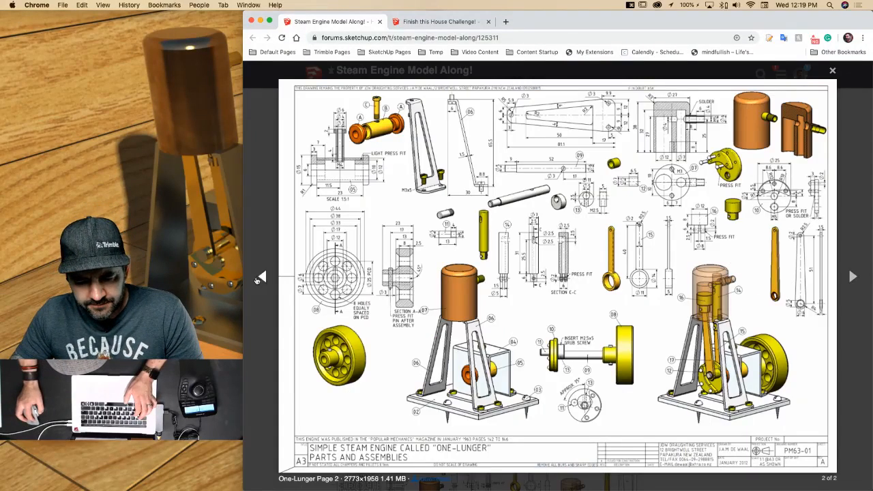
left_click(262, 278)
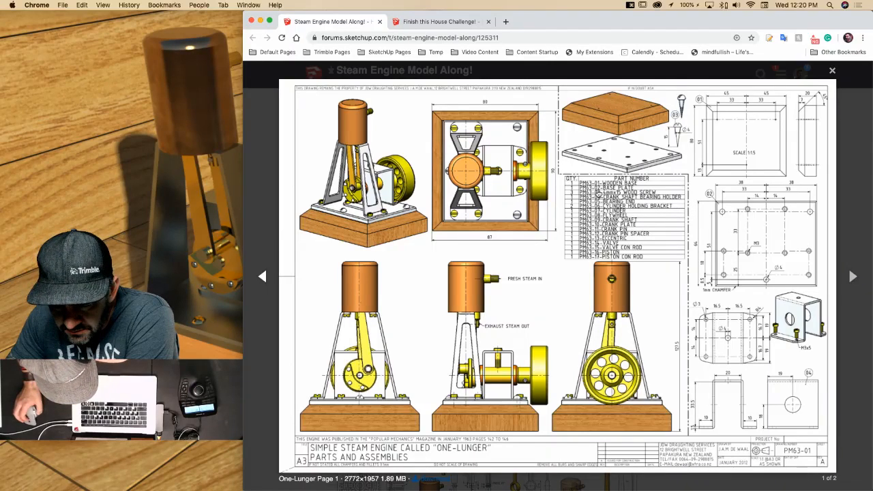
left_click(845, 279)
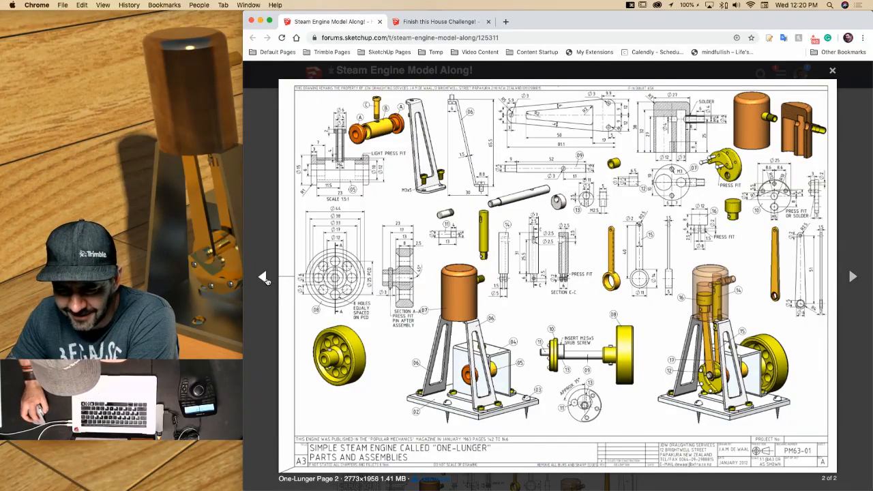
left_click(264, 278)
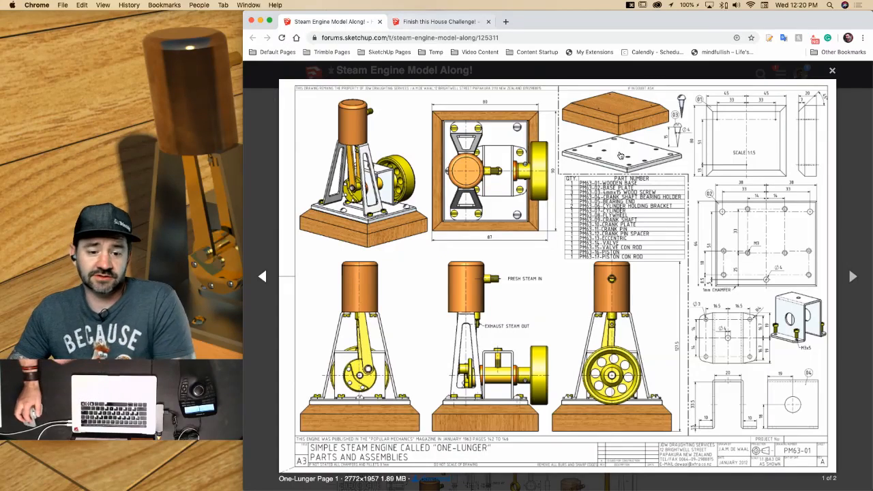
Step: Switch back to SketchUp and bring the One-Lunger model into view, shifting the floating panel stack slightly
key("super+Tab")
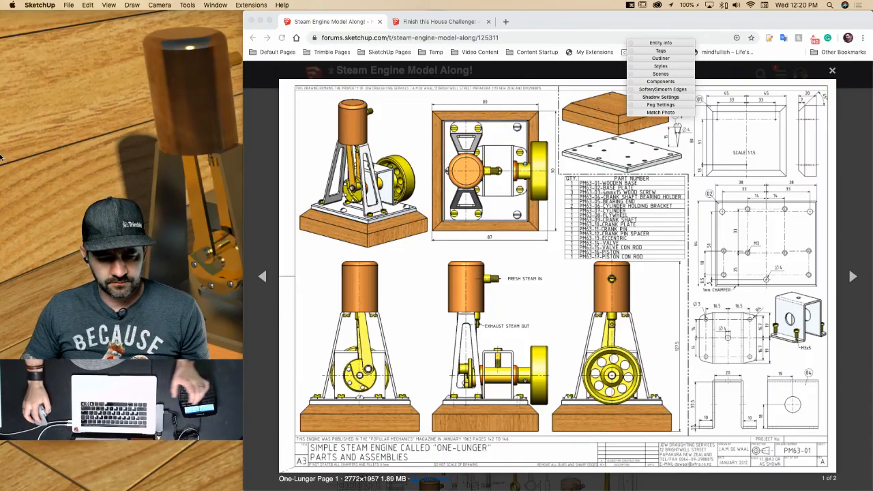
mouse_move(3, 163)
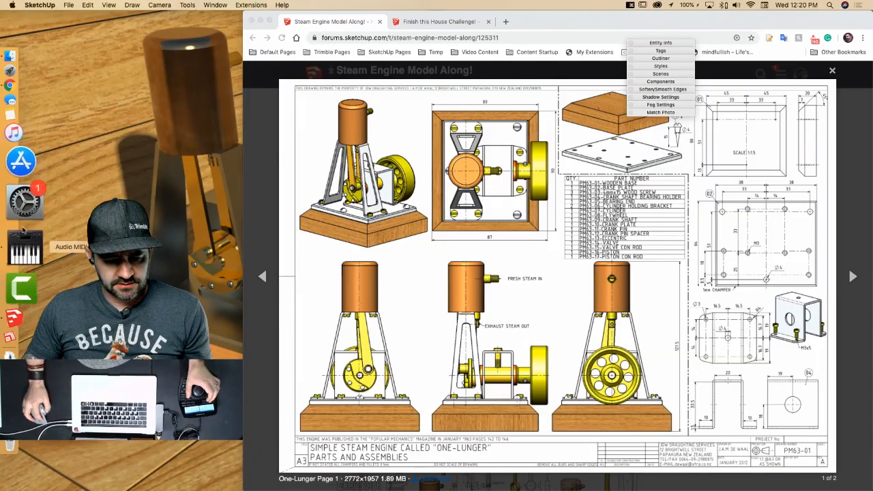
left_click(17, 288)
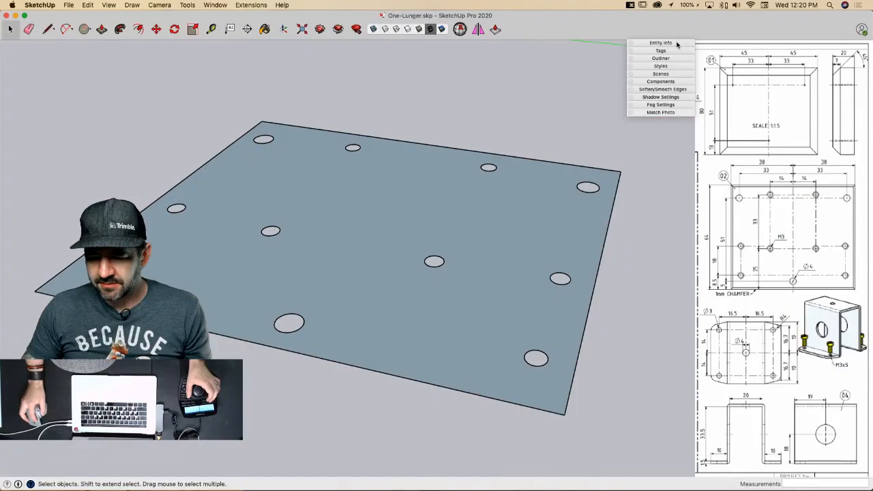
left_click_drag(677, 42, 674, 44)
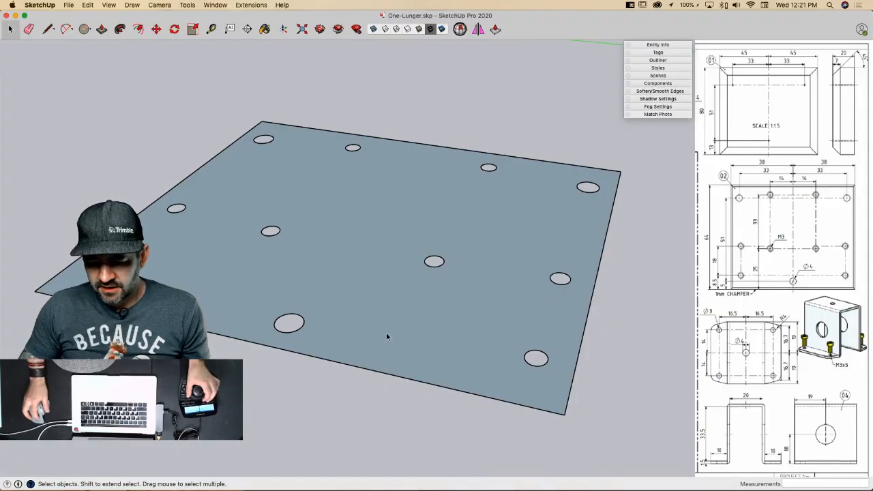
Step: Push/Pull the perforated base plate face upward by 2 m
key("p")
middle_click_drag(390, 335, 414, 343)
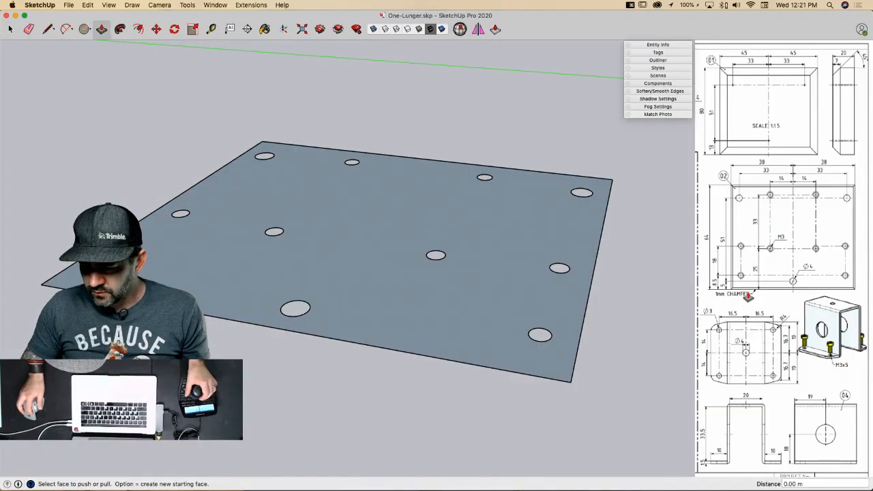
left_click(430, 312)
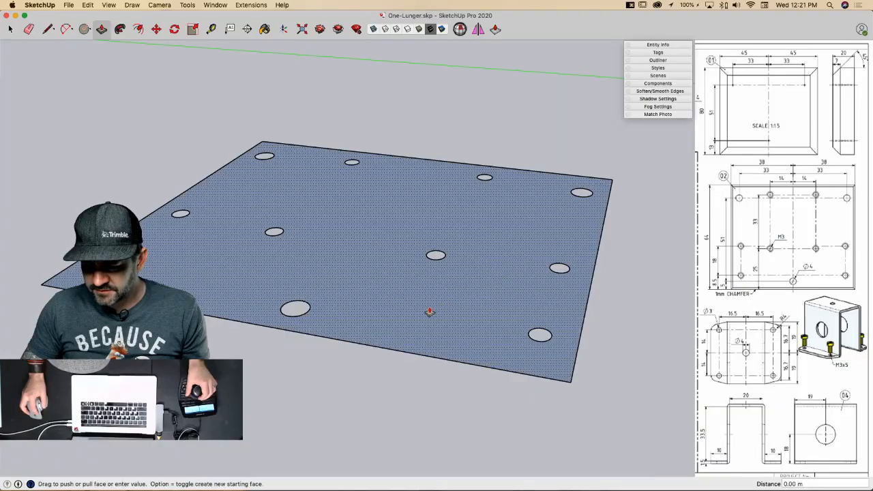
left_click(428, 303)
type("2")
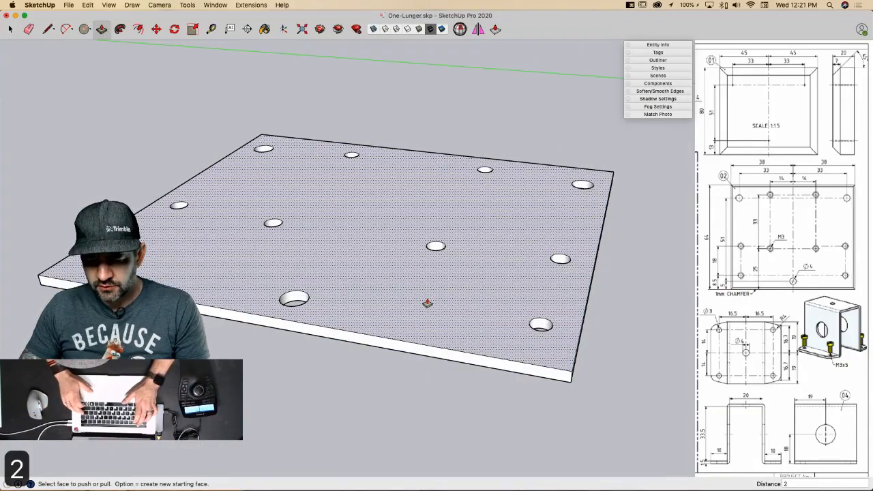
key("Return")
Step: Select the plate's four outer top edges, without the hole edges, and offset them inward by 1 m
key("space")
double_click(386, 273)
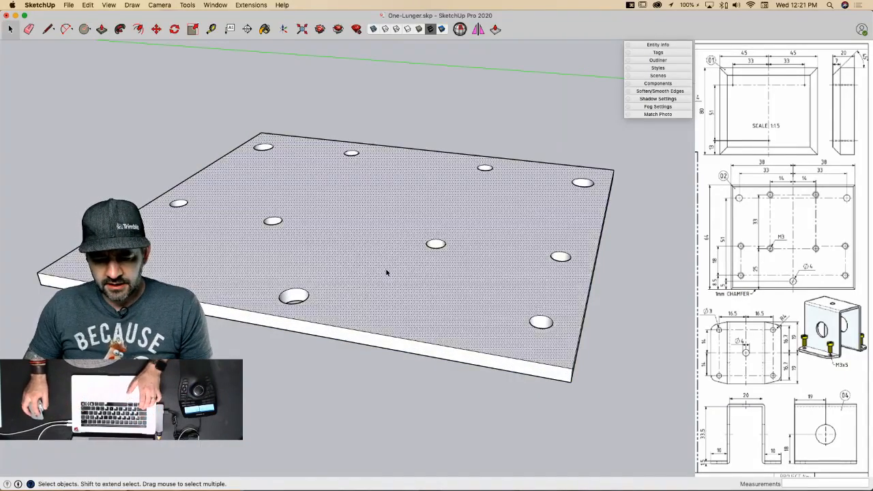
key("shift+super+a")
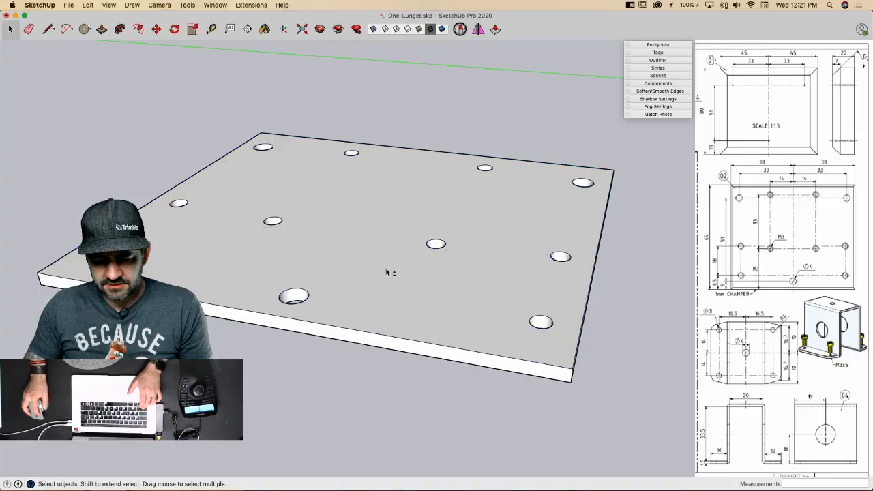
left_click(304, 322)
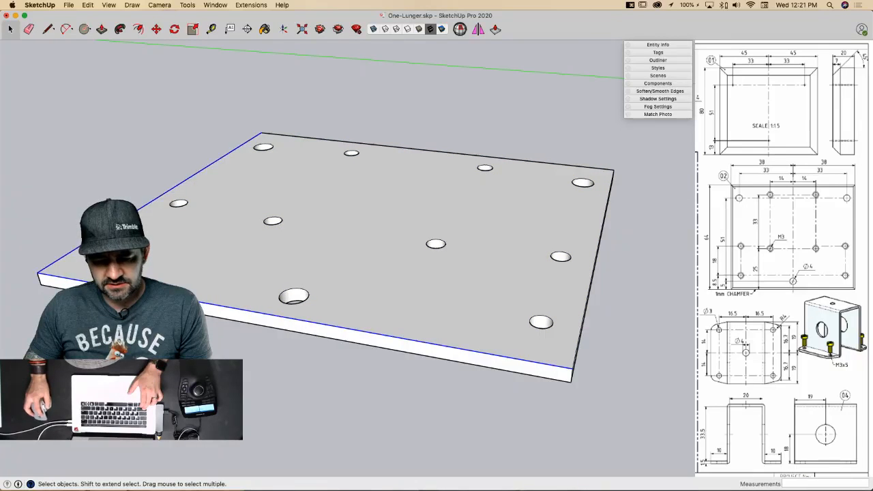
left_click(572, 167, "shift")
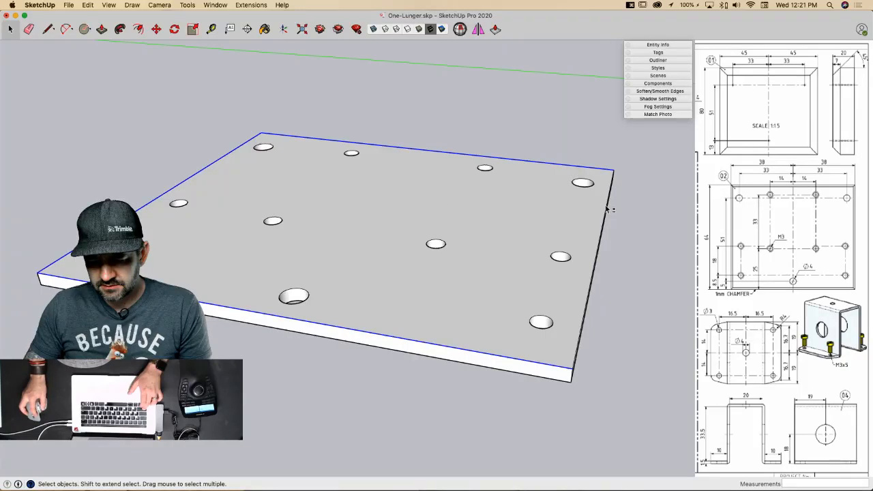
key("f")
left_click(607, 208)
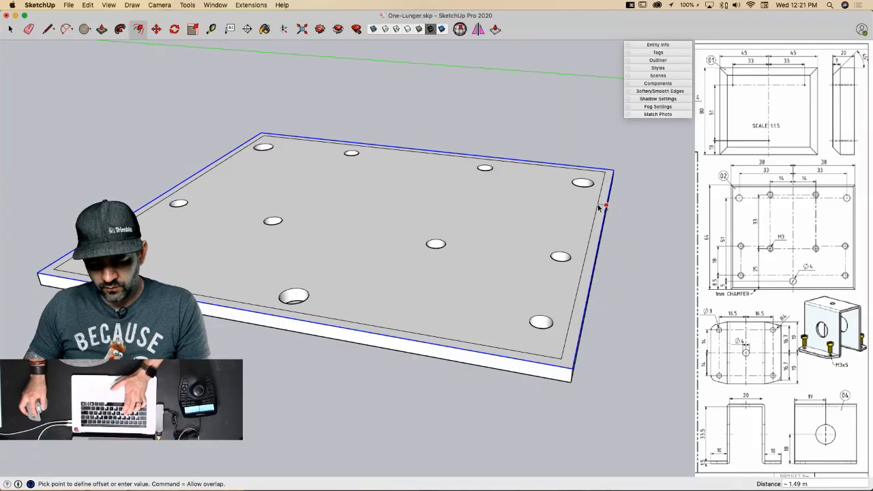
left_click(599, 209)
type("1")
key("Return")
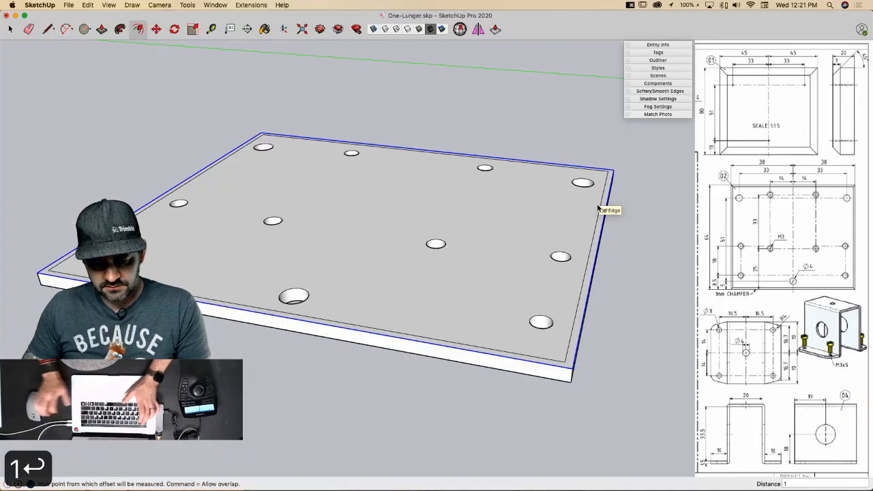
Step: Move the plate's inner top face up 1 m along the blue axis to form the chamfer around its rim
key("space")
left_click(532, 223)
key("m")
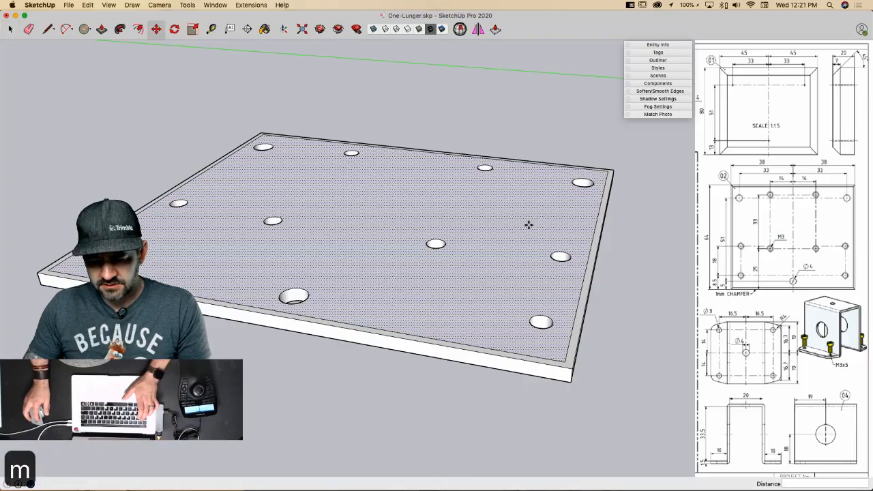
left_click(528, 226)
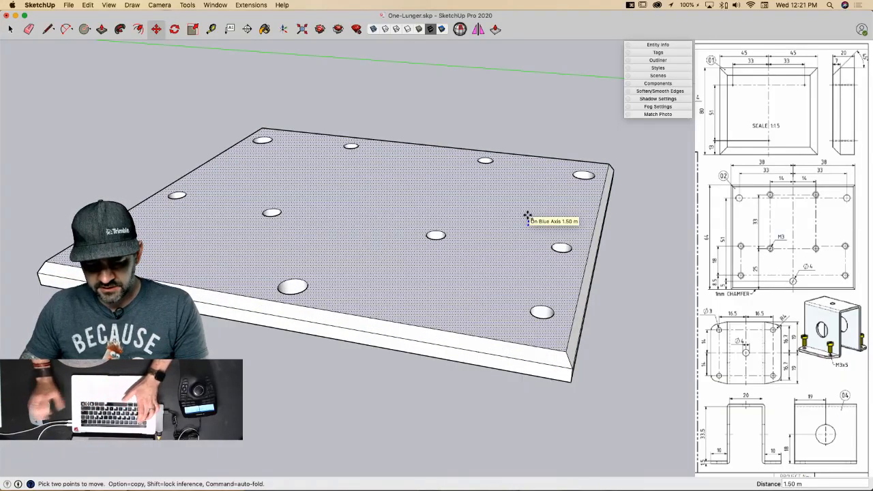
type("1")
key("Return")
key("space")
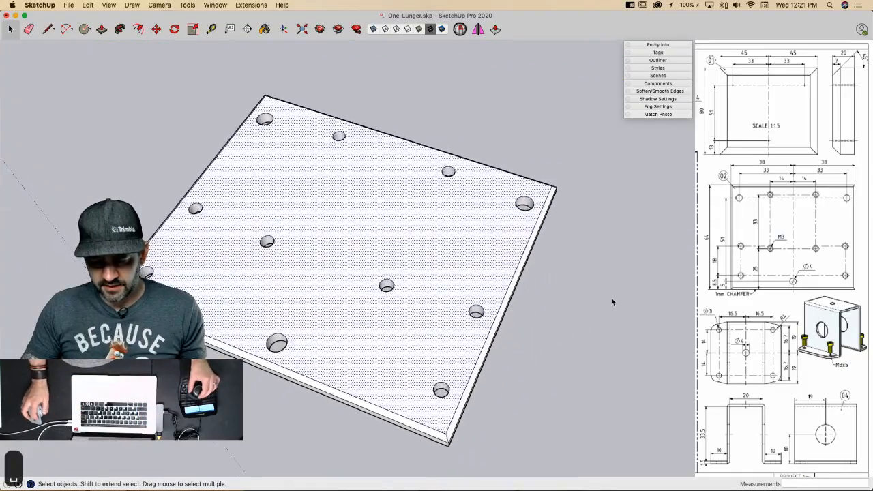
triple_click(436, 265)
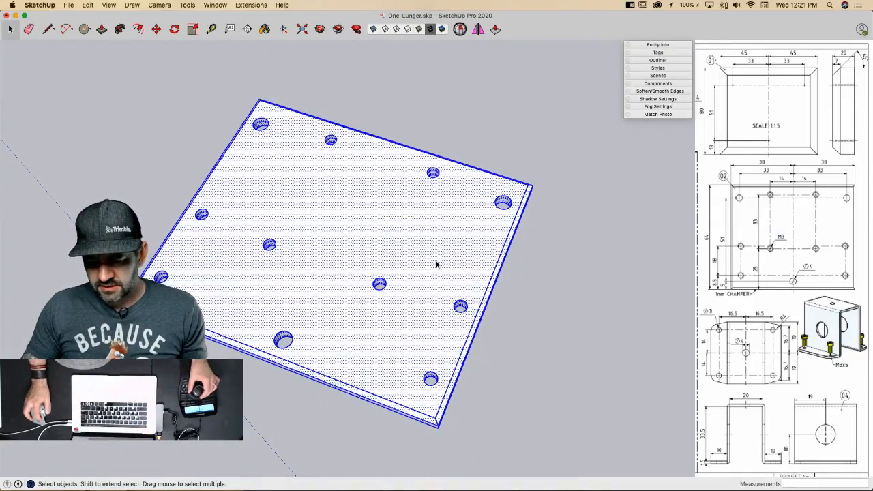
scroll(436, 265, "up", 3)
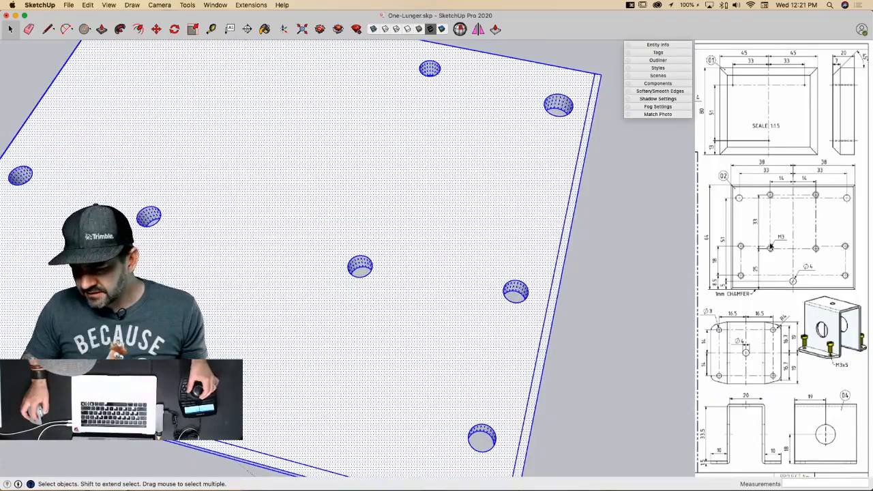
scroll(414, 259, "down", 2)
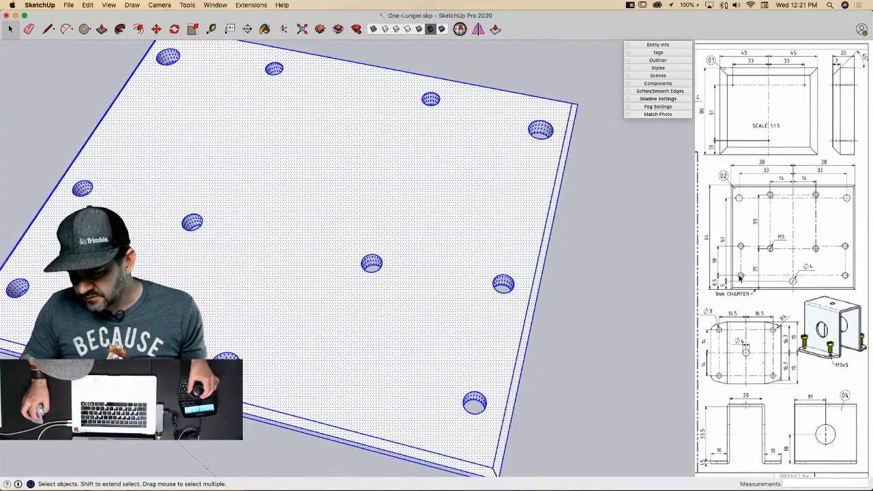
scroll(739, 280, "down", 1)
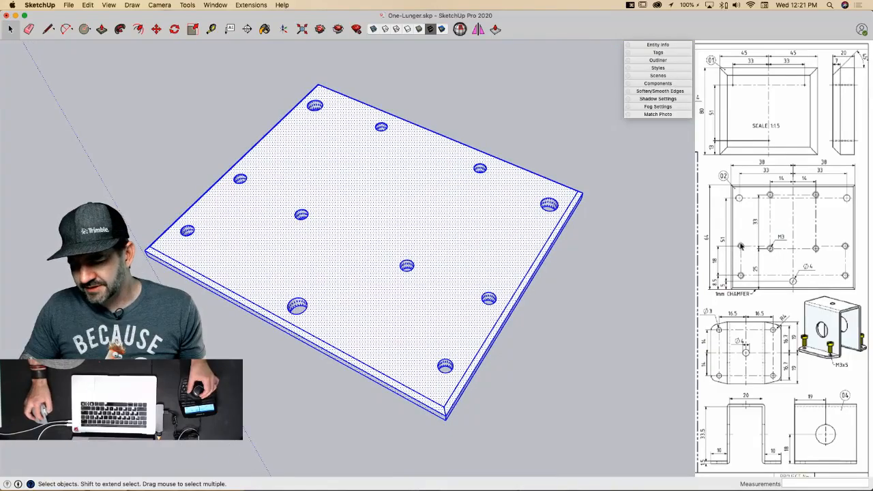
left_click(615, 267)
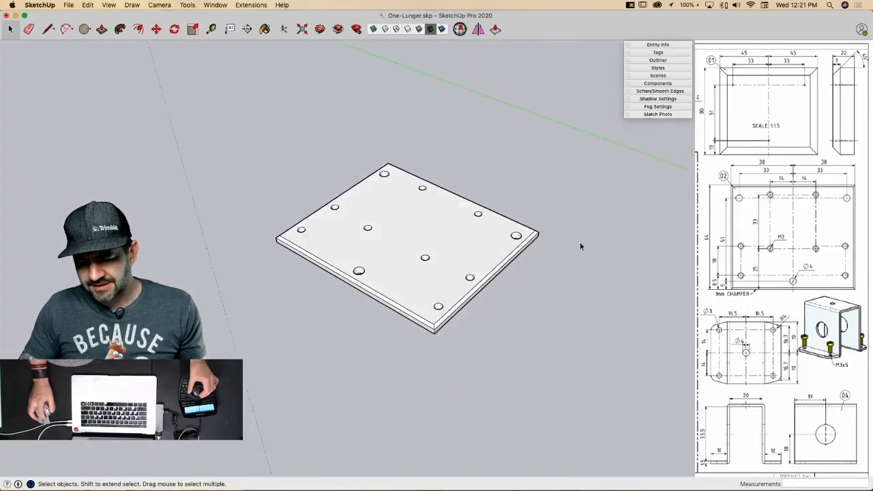
Step: Select the entire perforated plate and make it a component named "02 Base Plate"
left_click(467, 272)
right_click(466, 272)
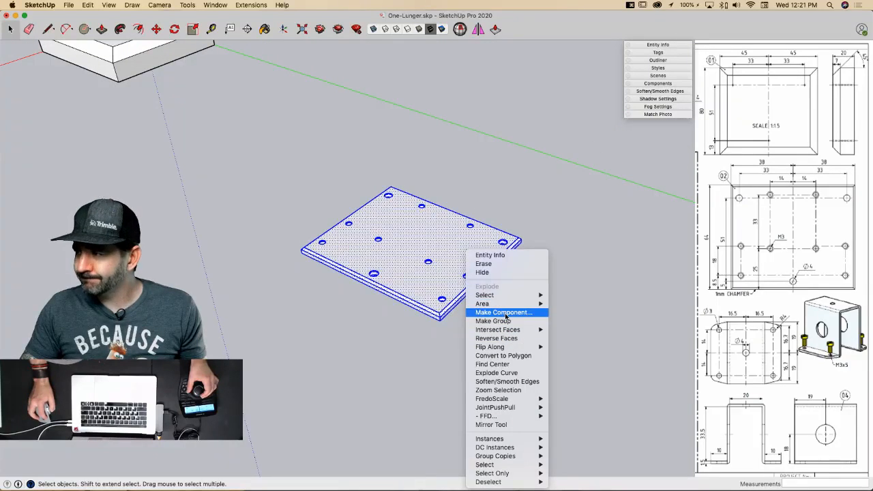
left_click(506, 314)
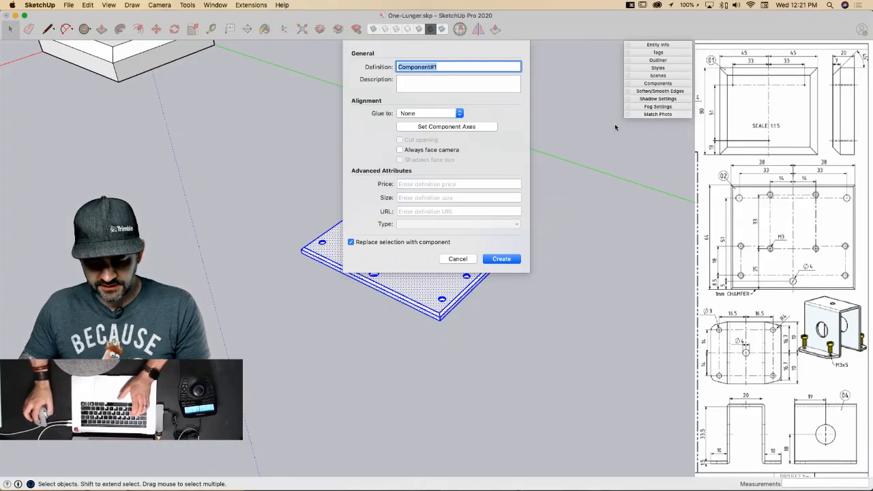
type("02")
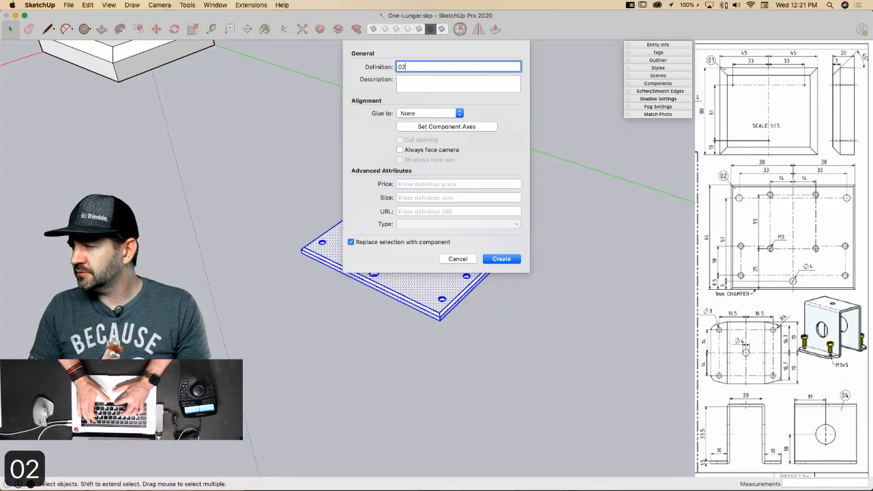
type(" Ba")
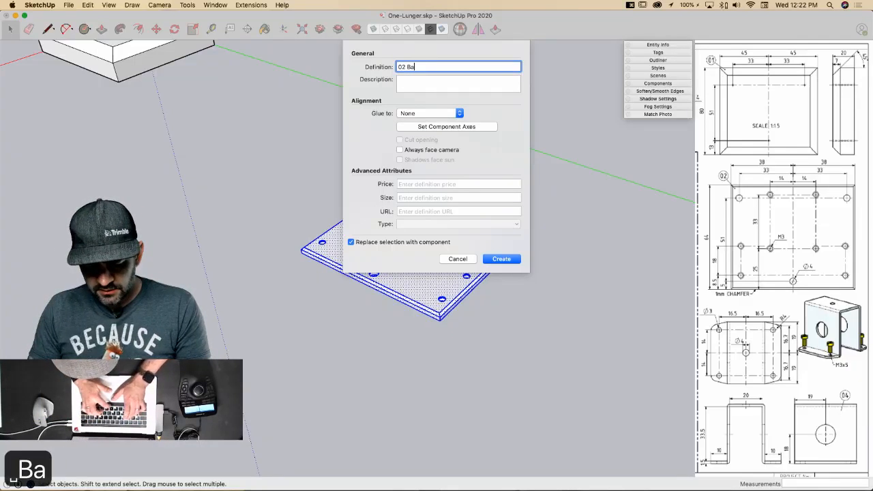
type("se Plate")
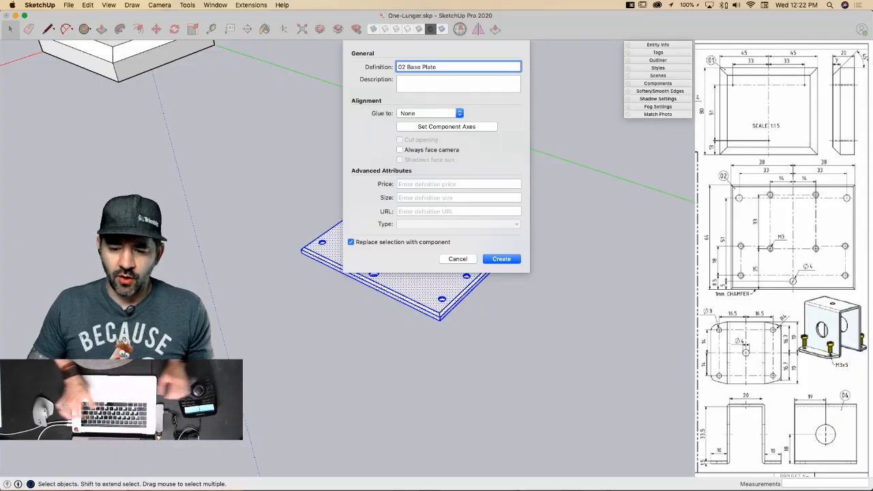
left_click(500, 260)
Step: Move the plate component by its lower edge midpoint onto the base block's top edge midpoint, and shift it inward by 1 m
scroll(429, 320, "up", 3)
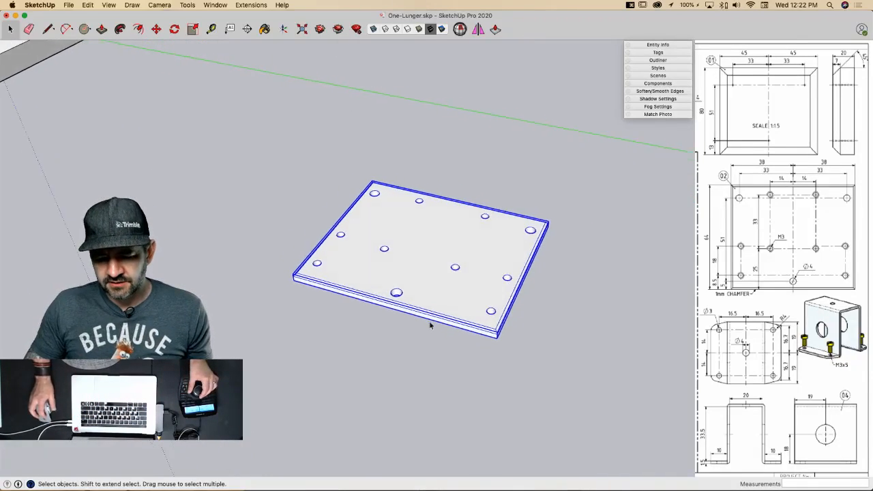
scroll(430, 324, "up", 1)
key("m")
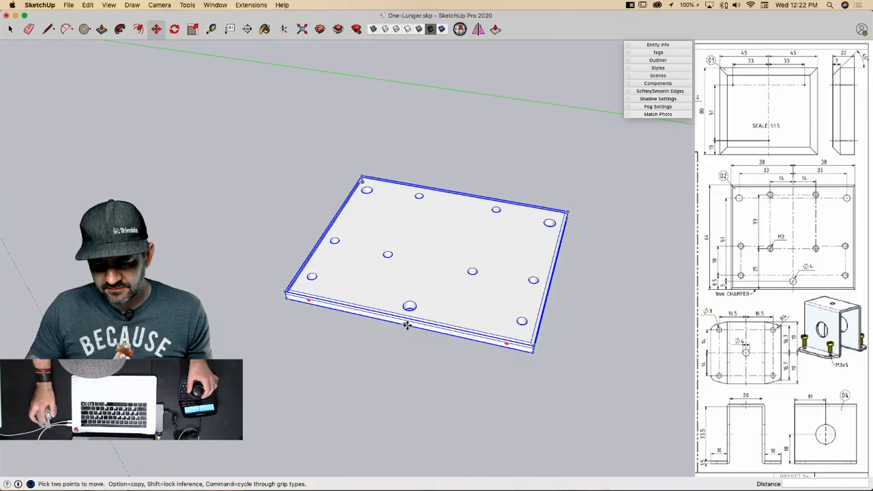
left_click(407, 325)
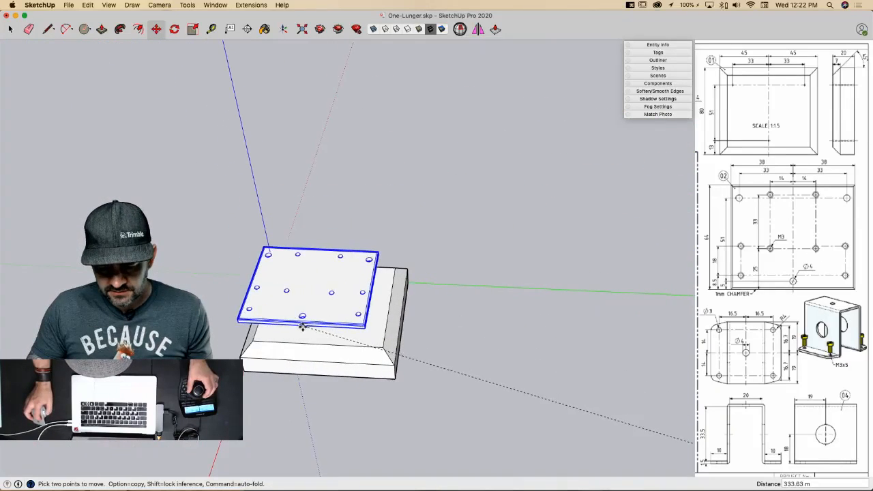
scroll(314, 343, "up", 1)
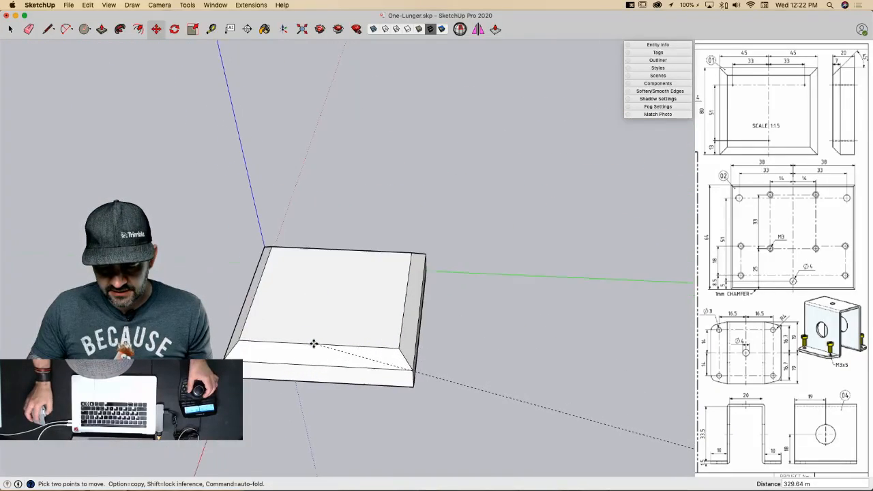
scroll(314, 343, "up", 2)
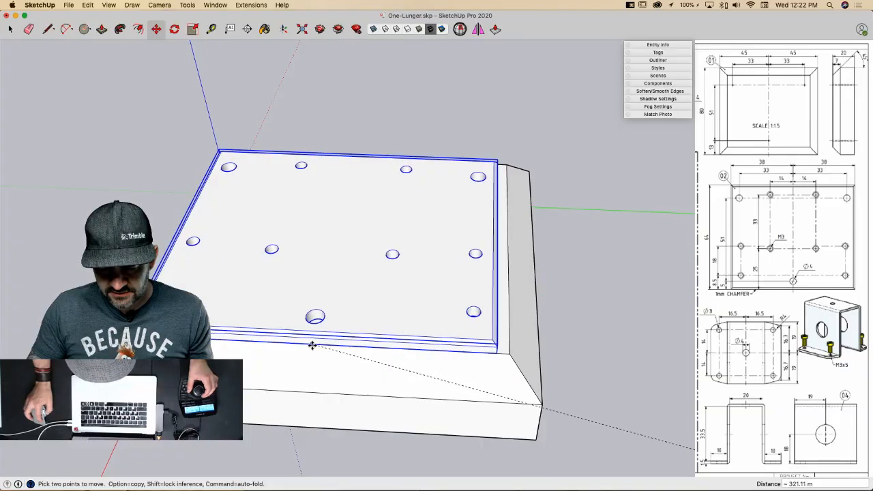
middle_click_drag(314, 352, 326, 328)
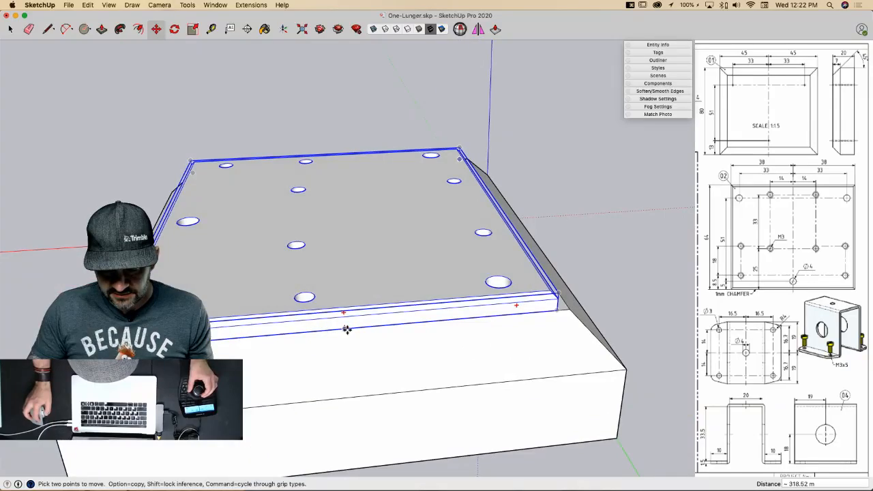
middle_click_drag(357, 337, 520, 318)
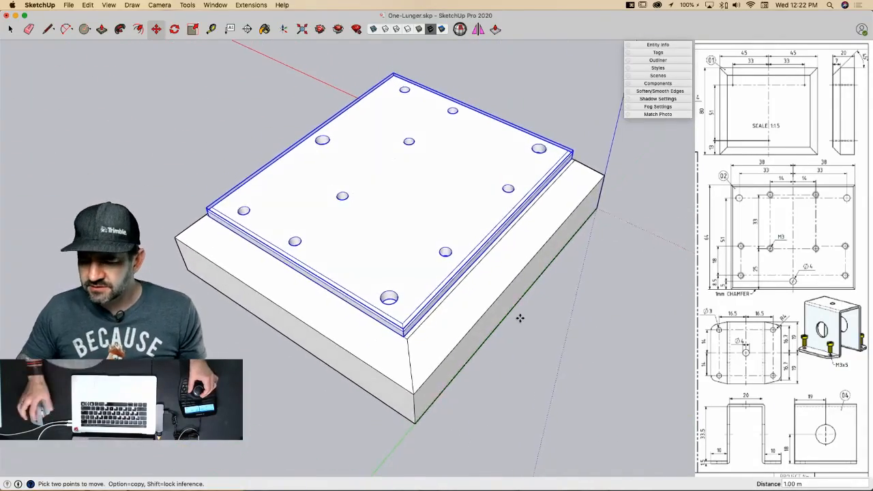
scroll(520, 318, "down", 3)
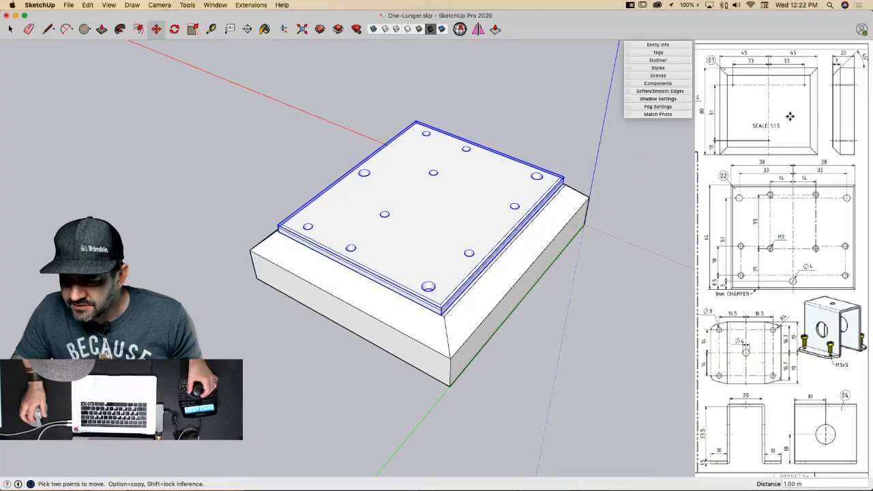
key("space")
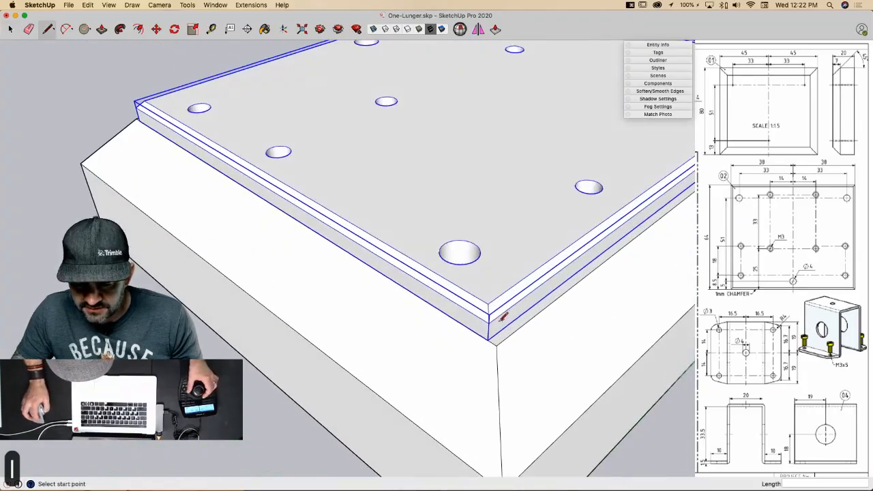
key("l")
left_click(489, 339)
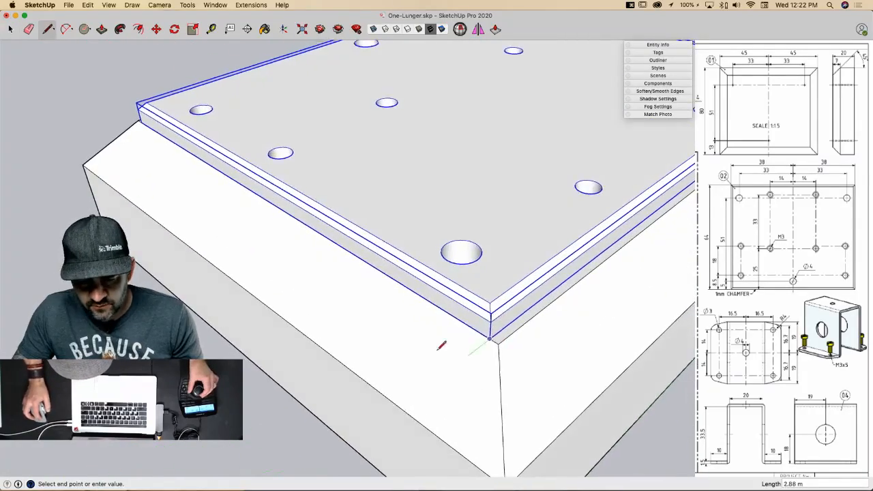
key("space")
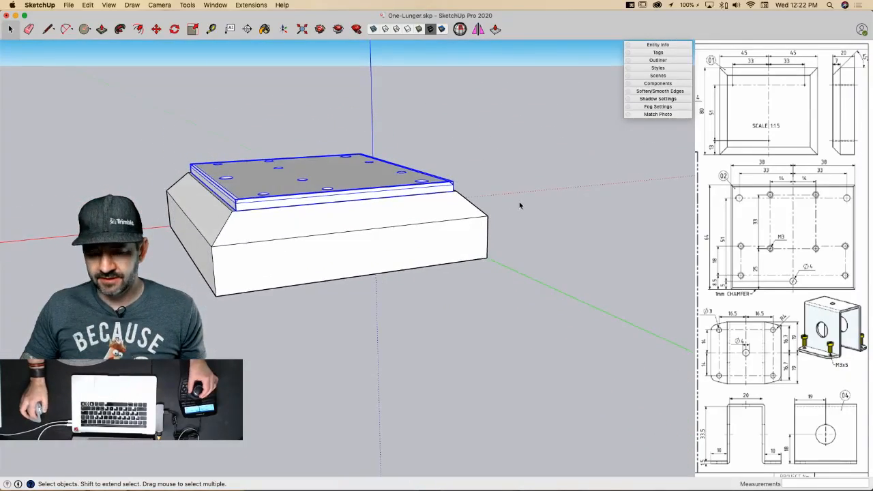
left_click(590, 191)
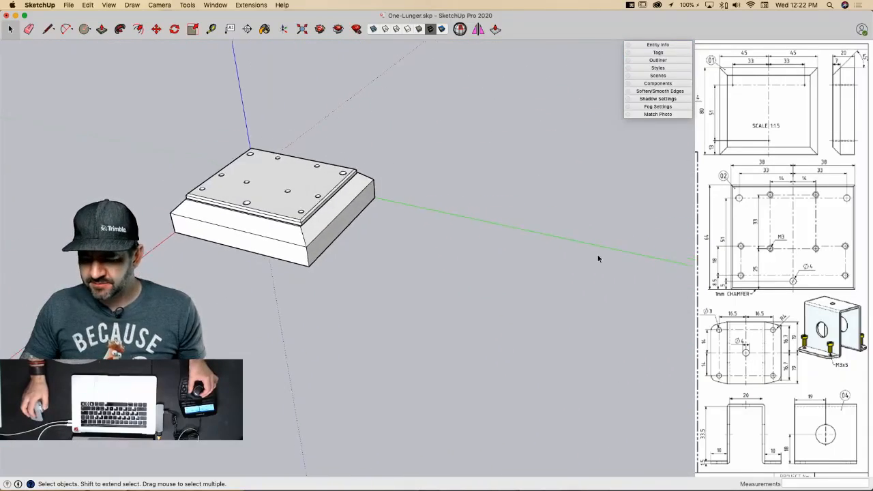
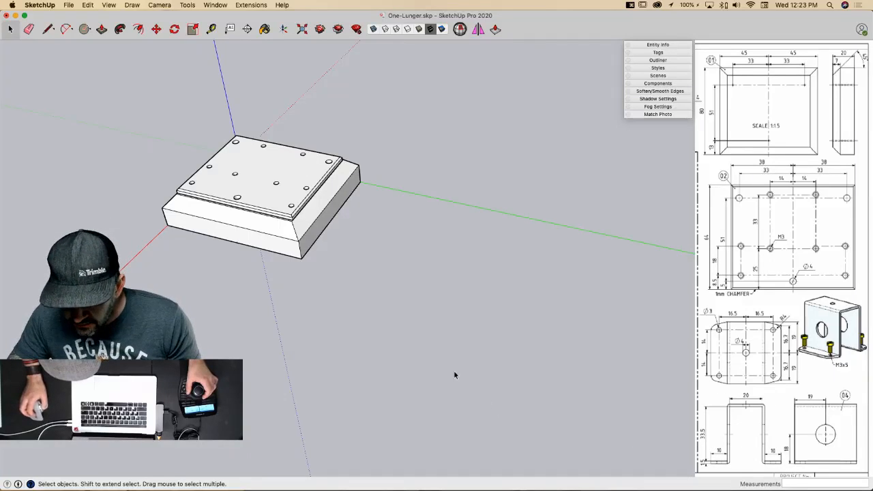
Step: Start the bracket profile beside the base with a 10 m line along the green axis and a 33.5 m line straight up
key("l")
mouse_move(380, 268)
middle_mouse_down()
mouse_move(427, 264)
mouse_move(414, 301)
mouse_move(359, 287)
middle_mouse_up()
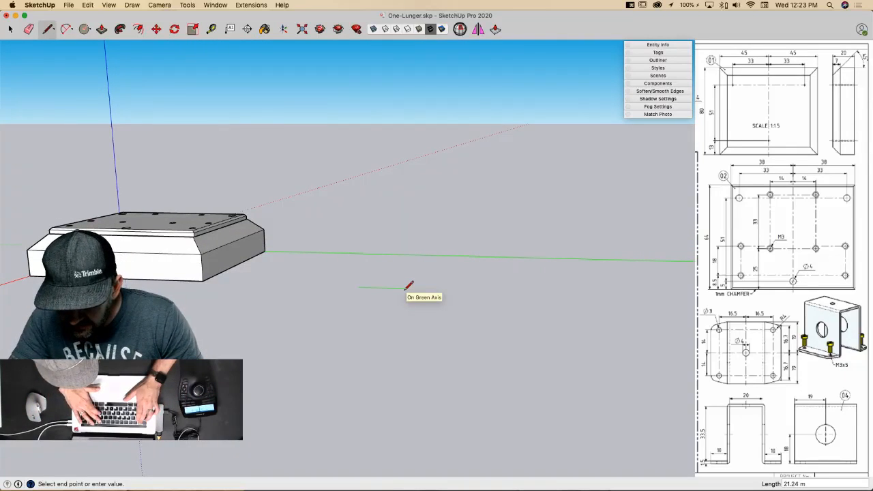
type("10")
key("Return")
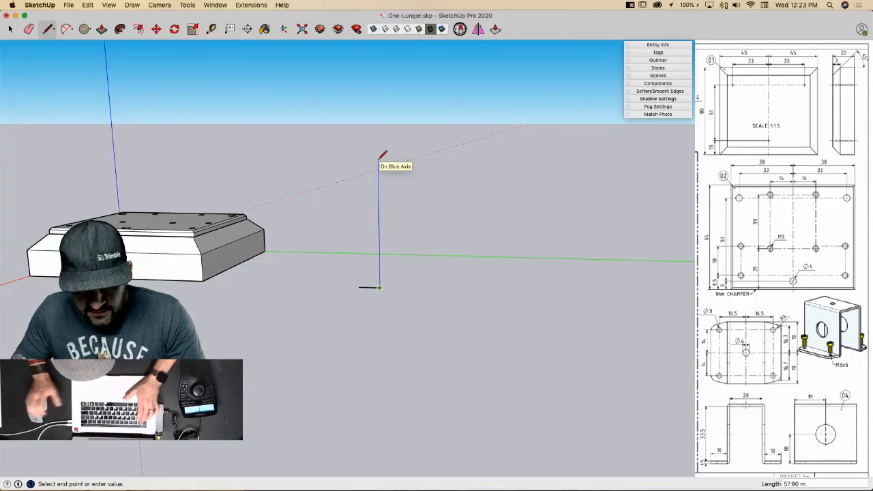
type("3.")
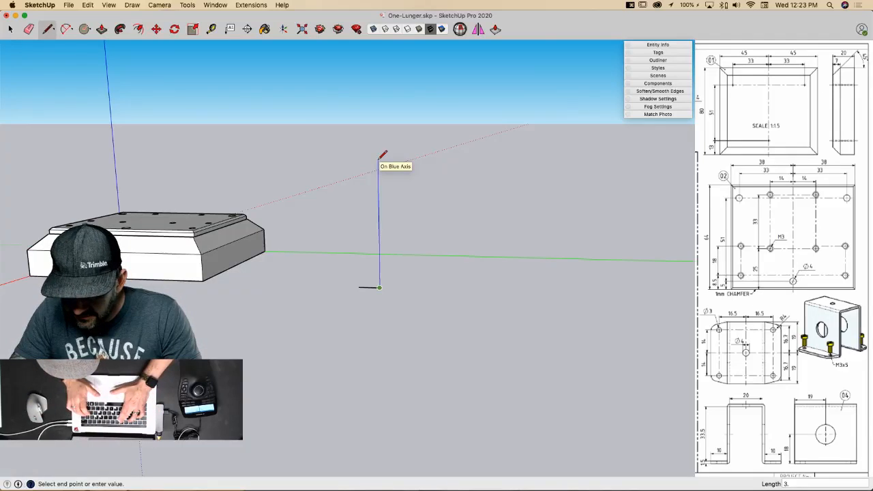
key("BackSpace")
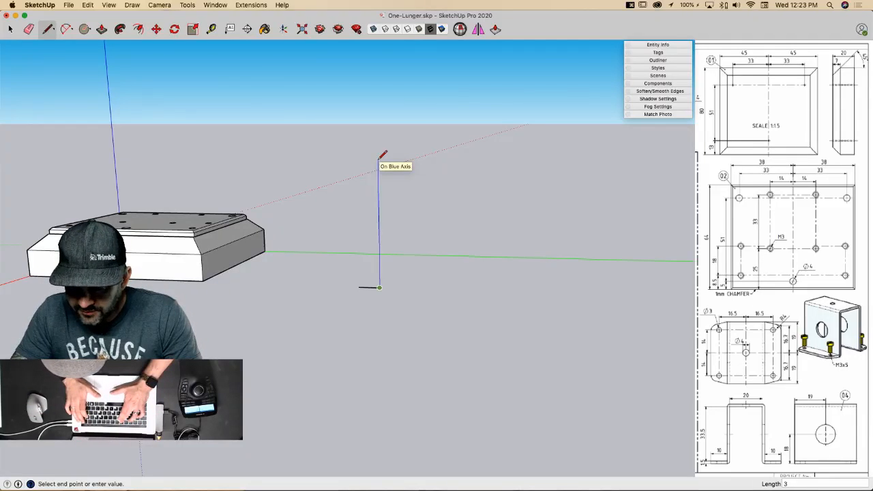
type("3.5")
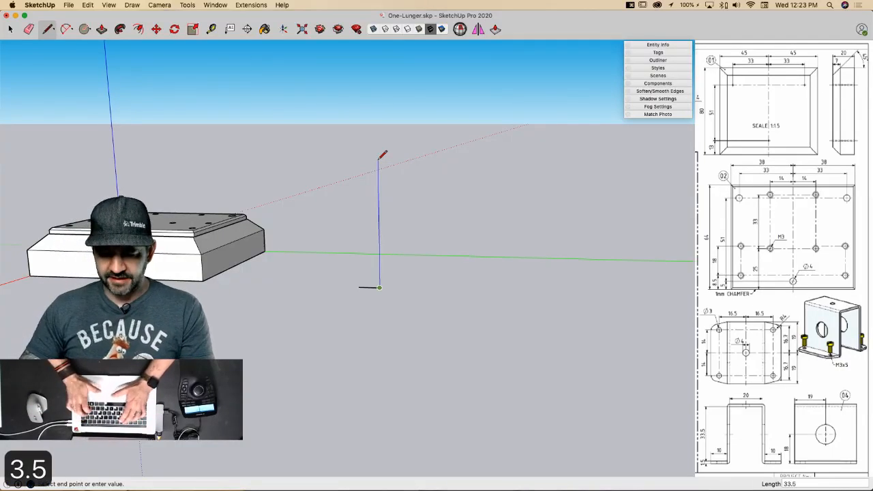
key("Return")
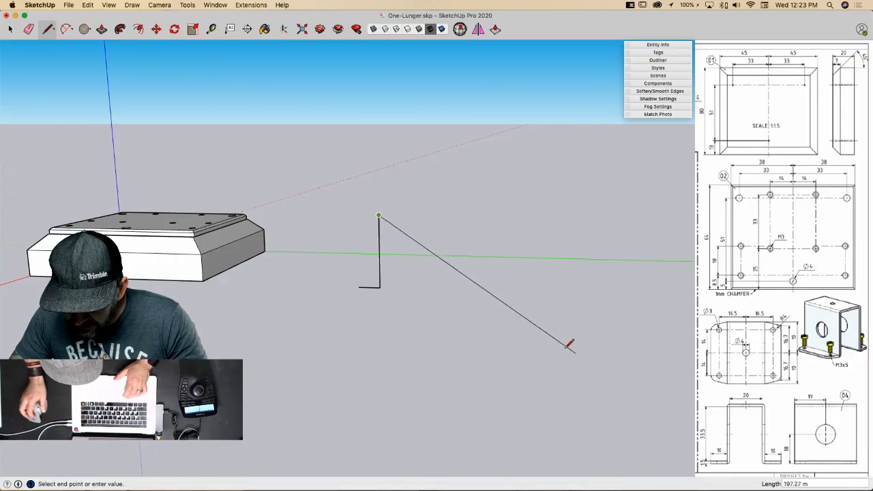
Step: Draw the bracket profile's 20 m top line along the green axis from the vertical line's upper end
key("space")
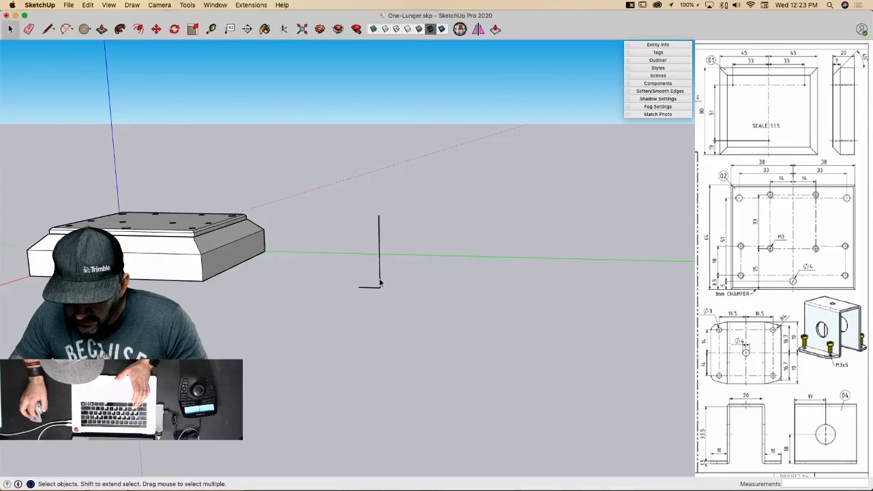
key("l")
left_click(379, 215)
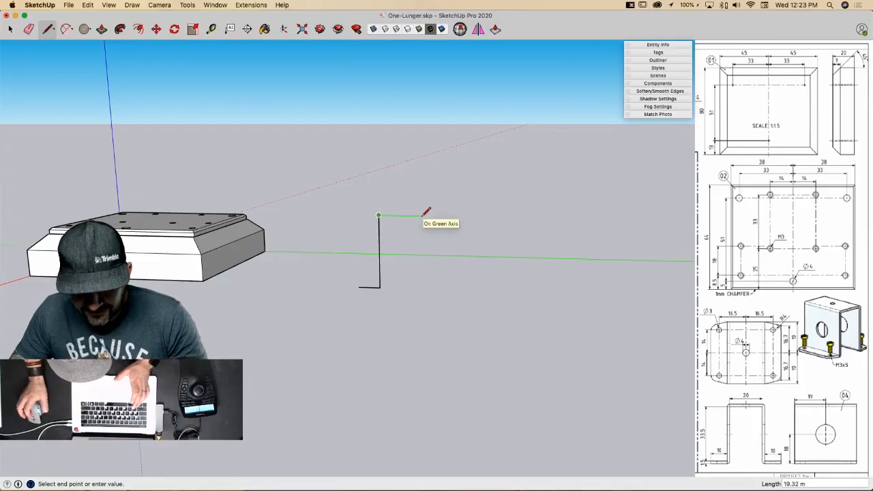
type("20")
key("Return")
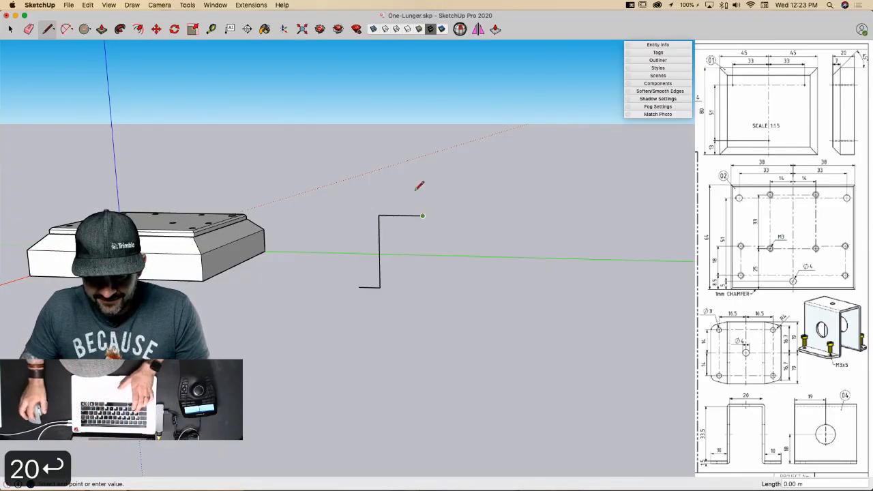
Step: Rotate a copy of the vertical leg and foot lines about the top line's midpoint to its free end
key("space")
key("q")
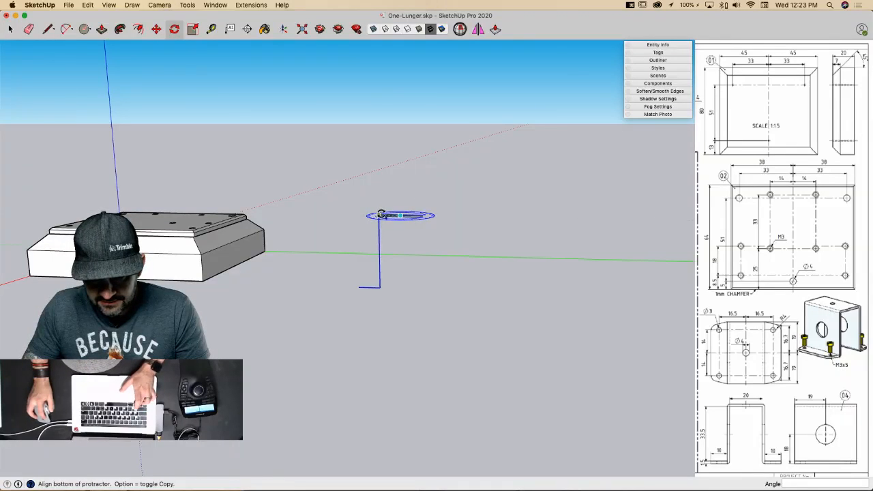
left_click(379, 215)
key("alt")
left_click(423, 216)
key("space")
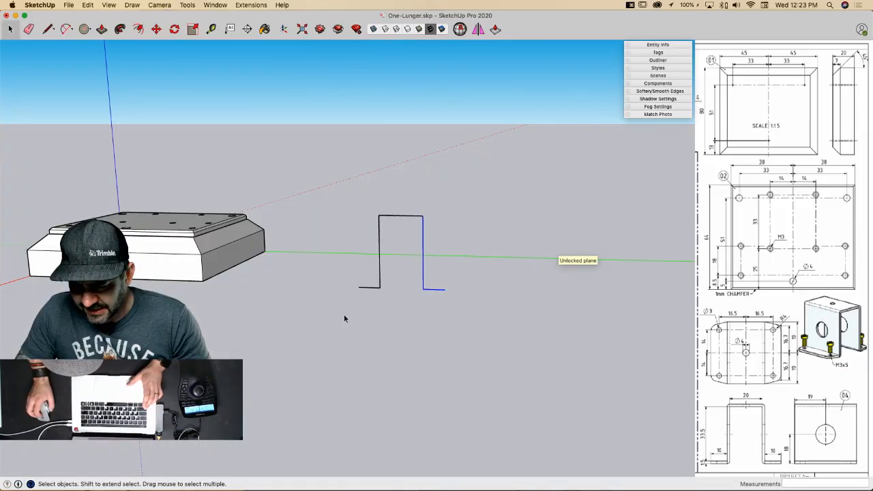
scroll(356, 321, "up", 5)
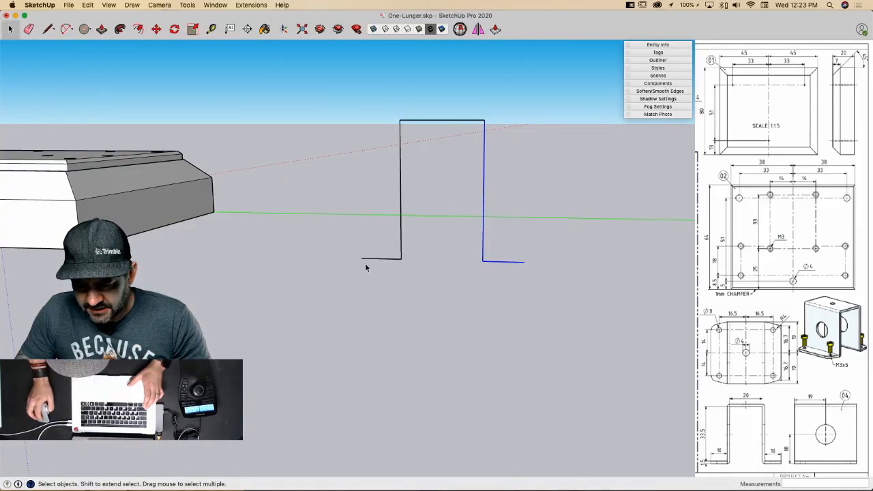
key("l")
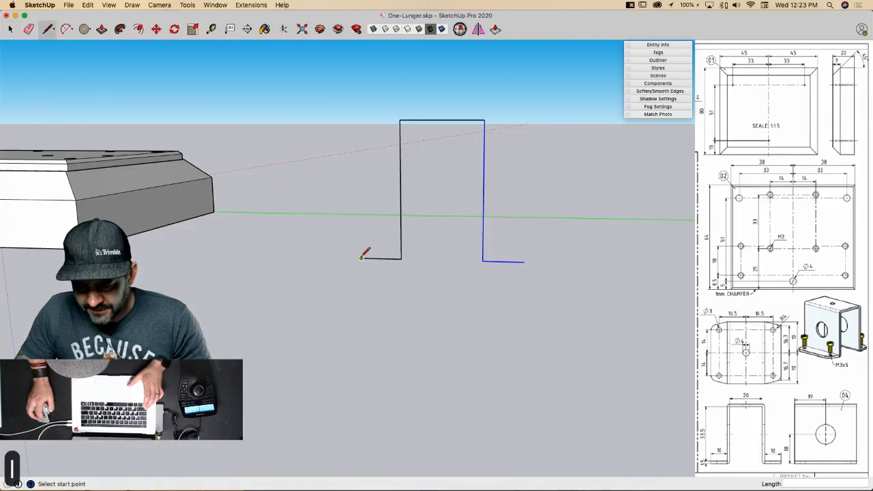
left_click(498, 31)
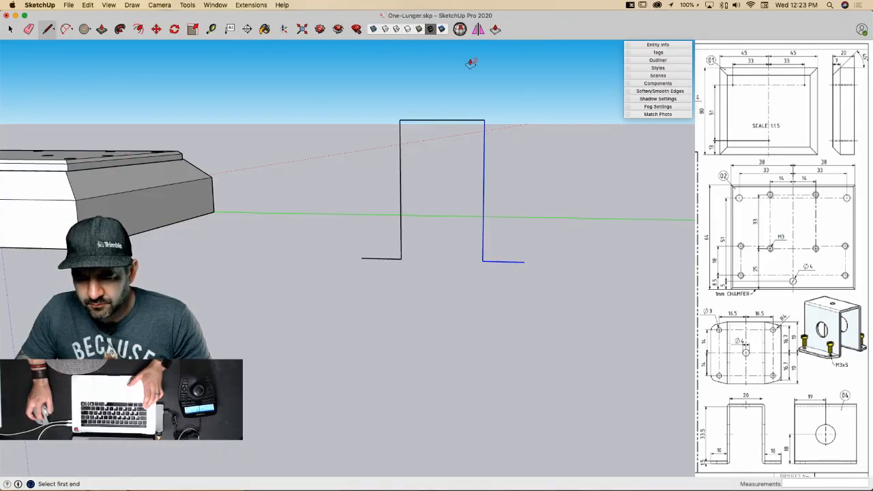
left_click(380, 264)
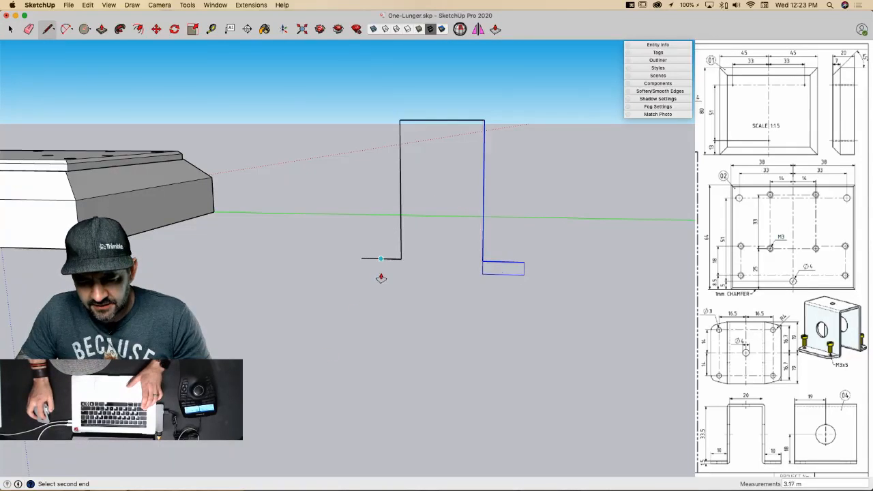
key("Escape")
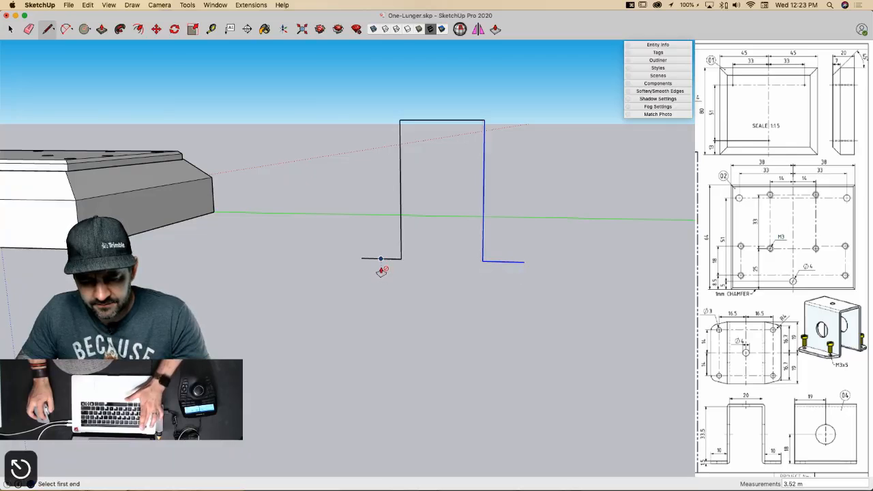
Step: Clear the selection and extrude the left foot line 1.5 m downward along the blue axis
key("space")
left_click(418, 270)
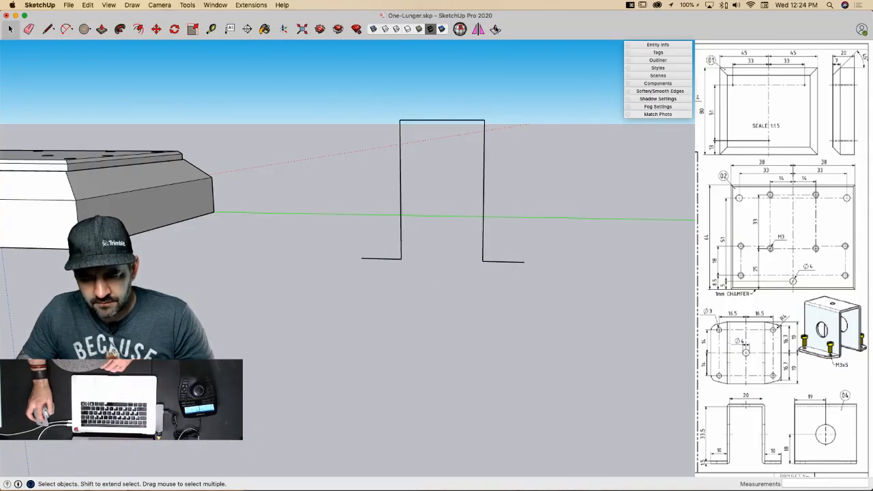
left_click(496, 29)
left_click(374, 260)
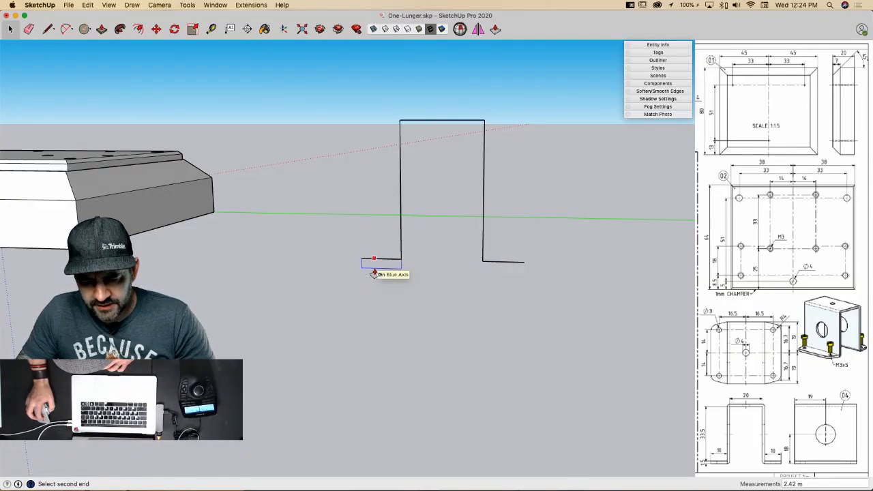
type("1.5")
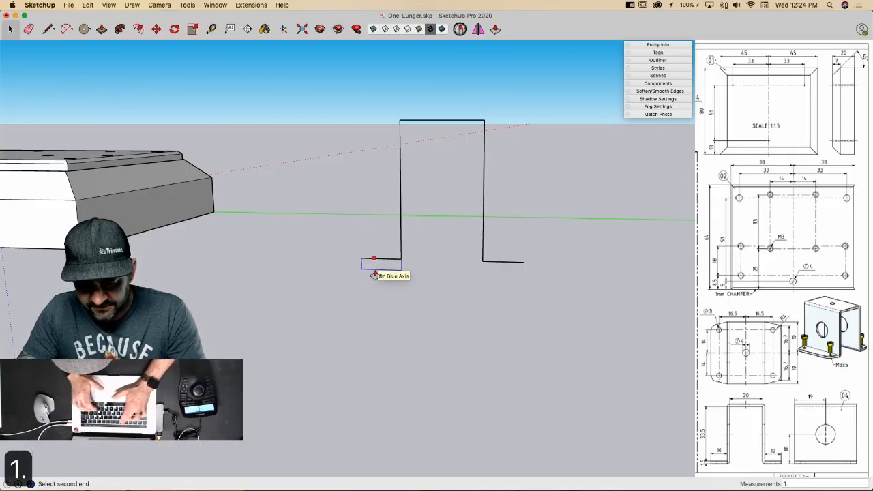
key("Return")
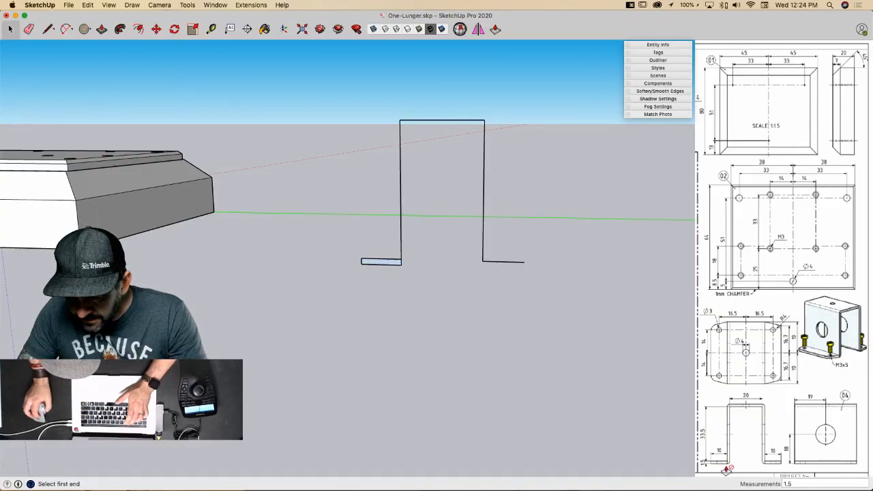
Step: Try extruding the left vertical line 1.5 m along the red axis, and undo it
left_click(401, 252)
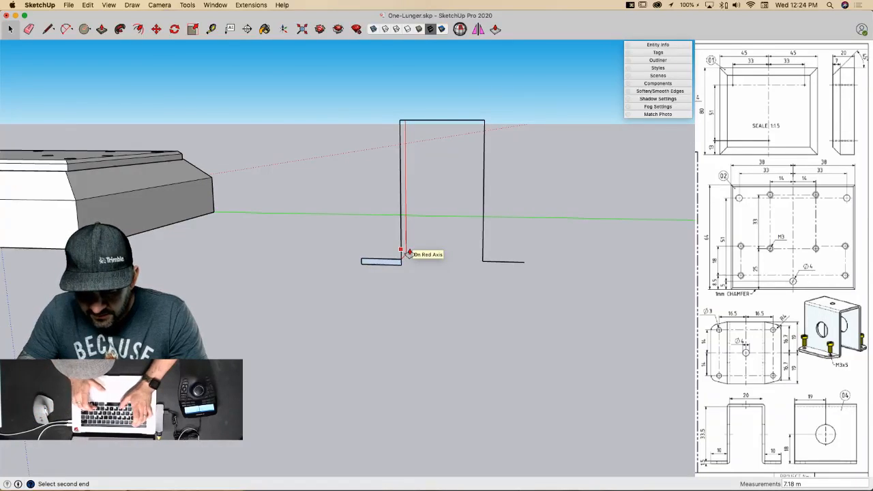
type("1.5")
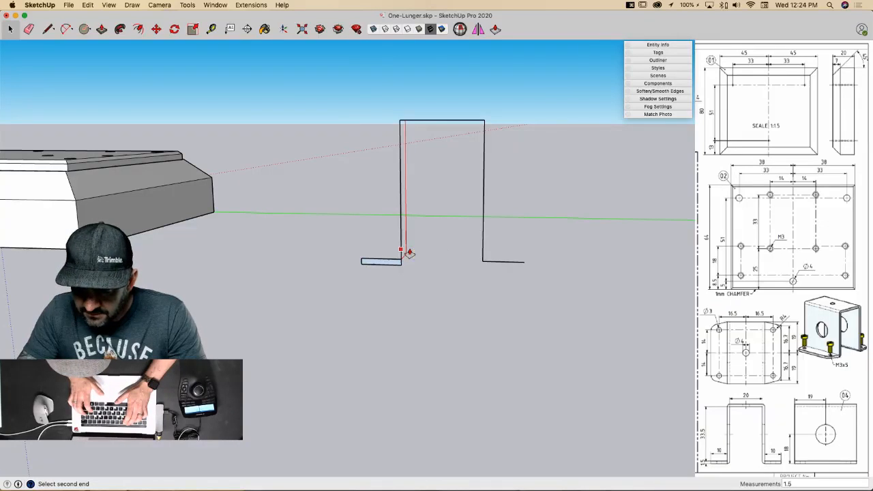
key("Return")
key("super+z")
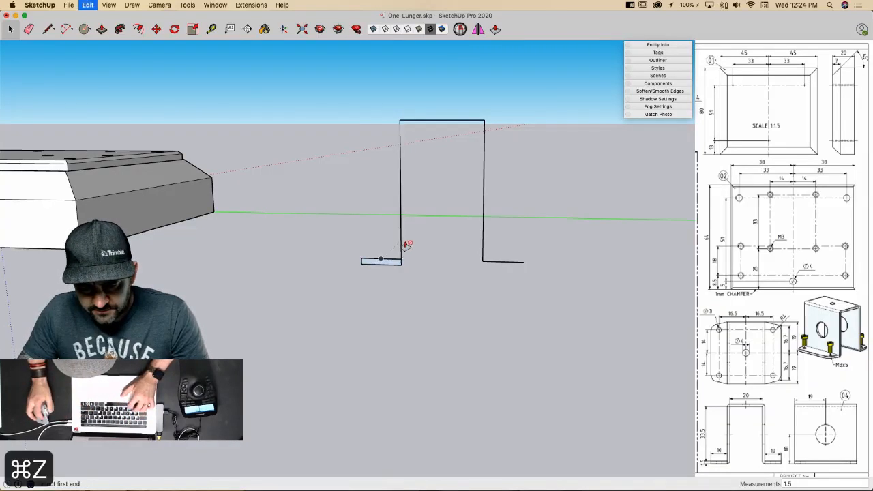
Step: Extrude the left vertical line 1.5 m inward along the green axis and the top line 1.5 m upward
left_click(401, 243)
type("1.5")
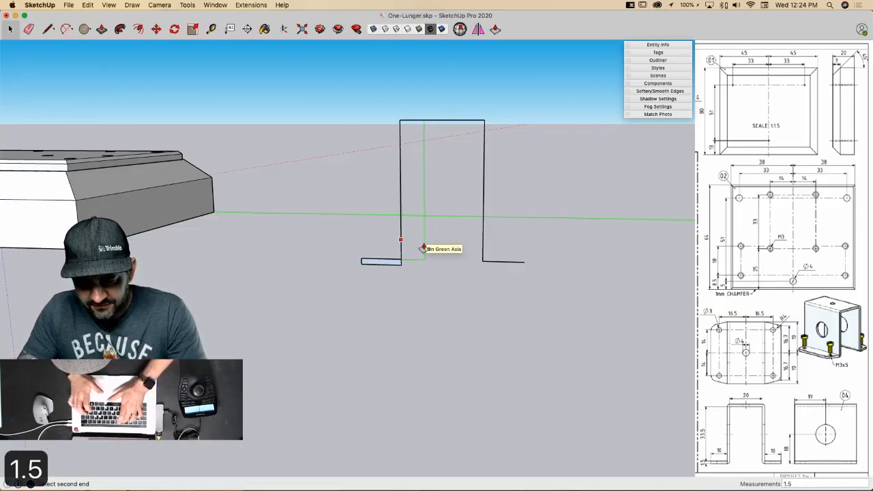
key("Return")
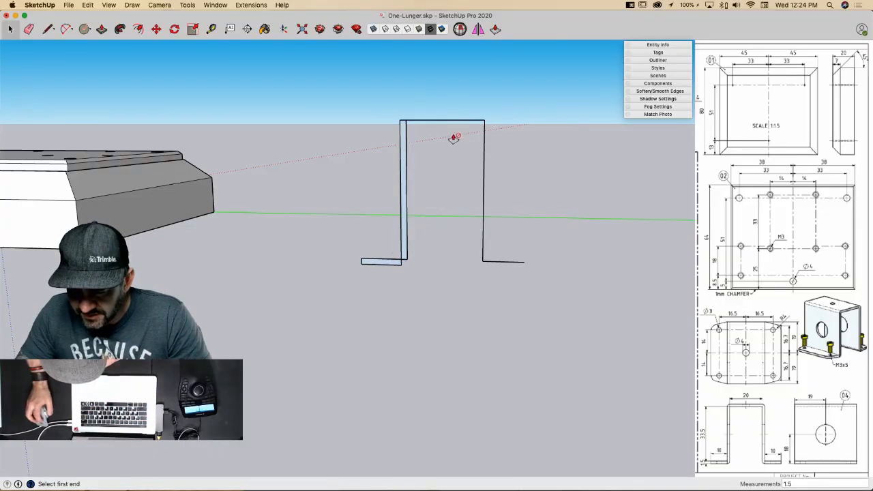
left_click(443, 121)
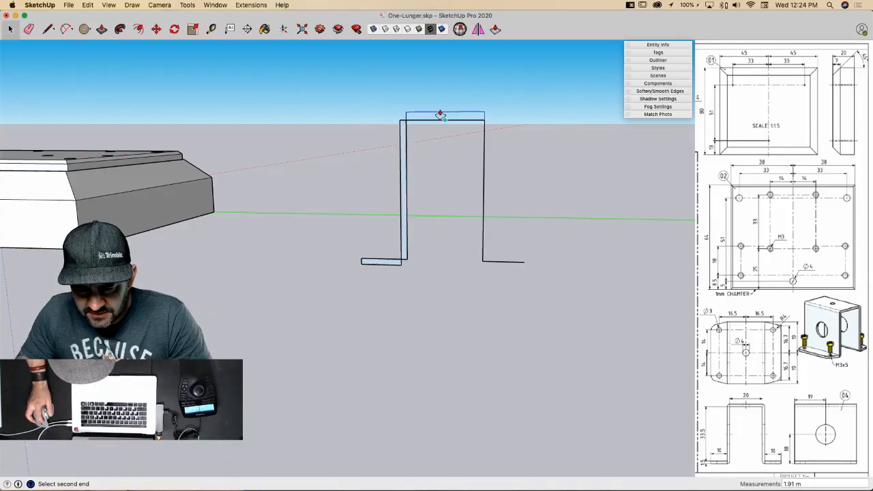
type("1")
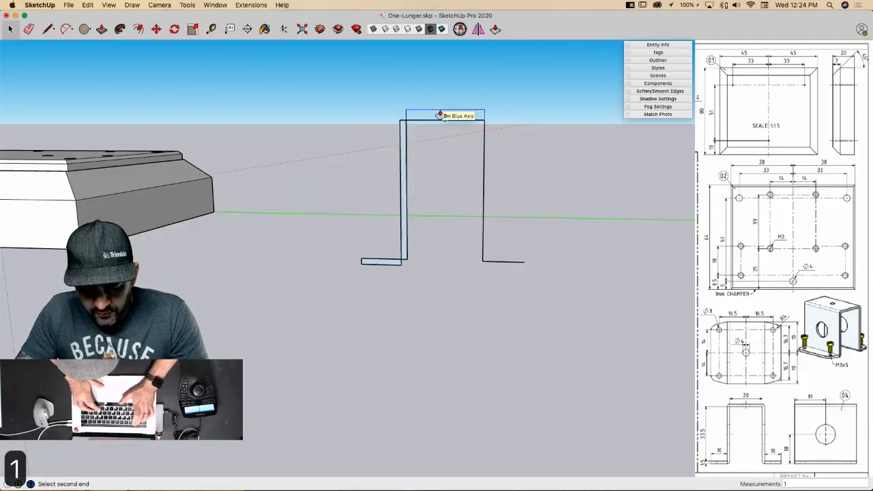
type(".5")
key("Return")
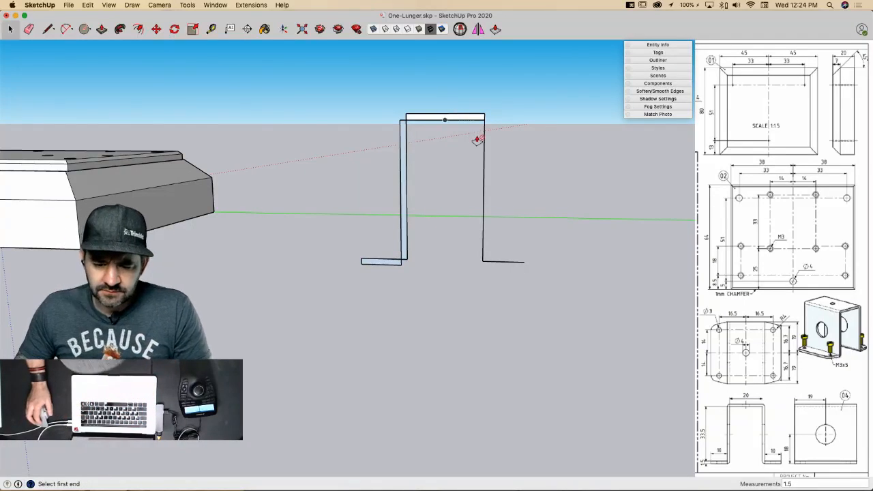
Step: Draw a line along the top strip's lower edge from the left leg's inner corner to the strip's far end
key("space")
key("l")
left_click(406, 121)
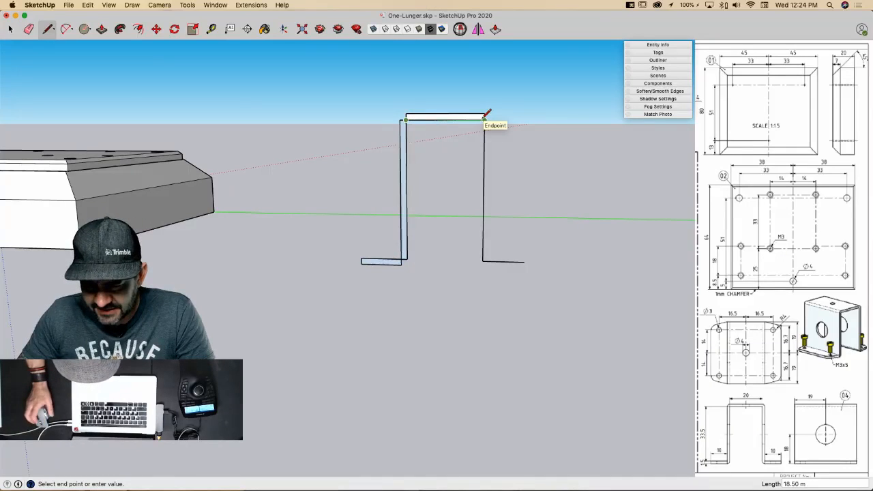
left_click(486, 115)
Step: Move the right vertical line and its foot line 1.5 m outward along the green axis
key("space")
left_click_drag(504, 152, 461, 286)
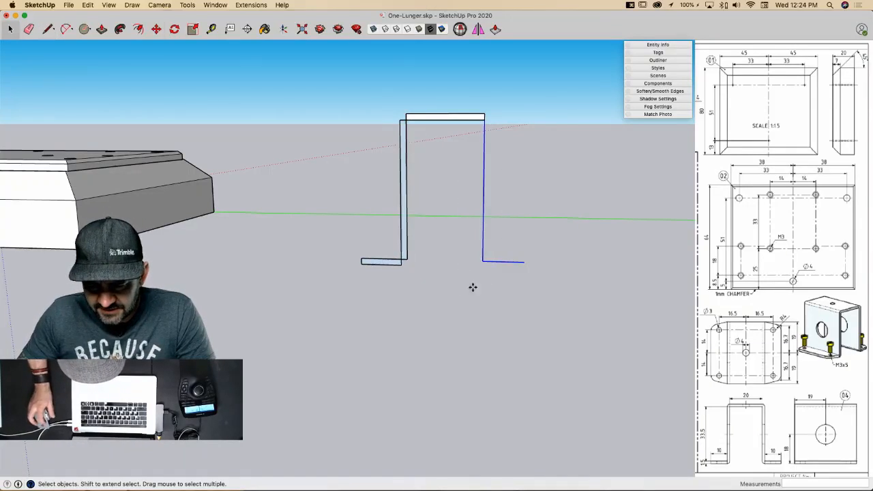
key("m")
left_click(466, 287)
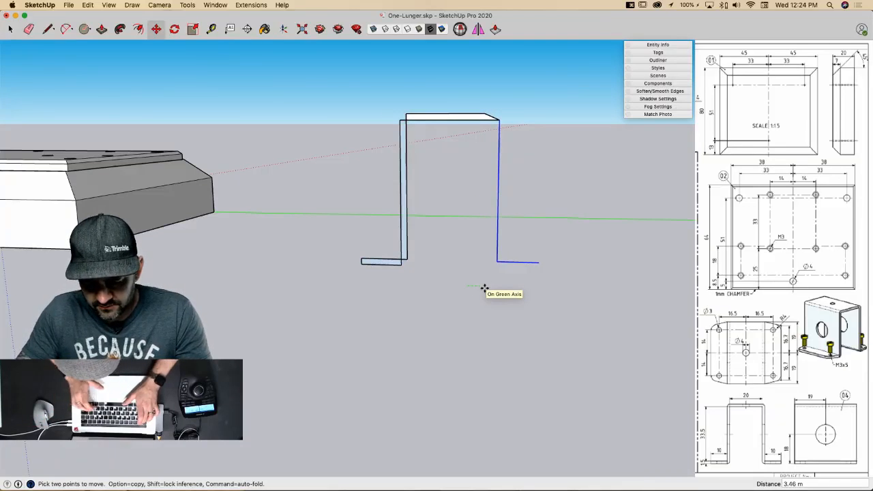
type("1.5")
key("Return")
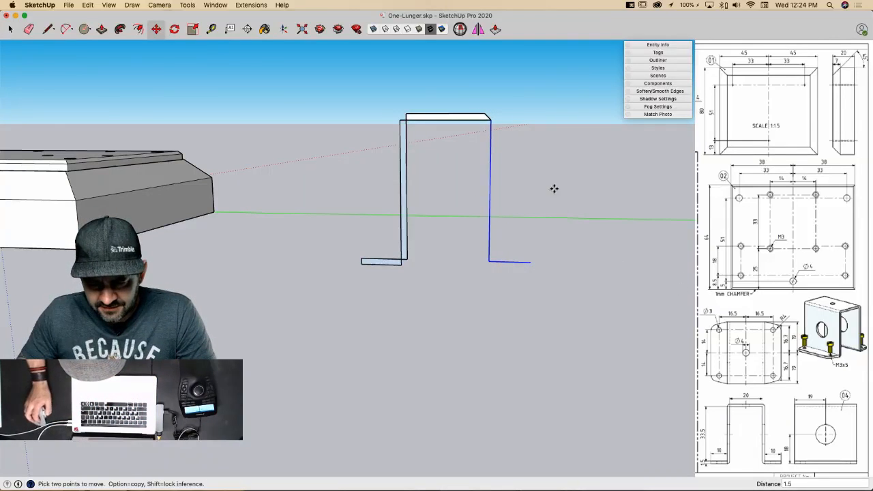
Step: Draw the right leg's inner edge and bottom edge to close its face, and erase the slanted edge at the top corner
key("l")
left_click(484, 114)
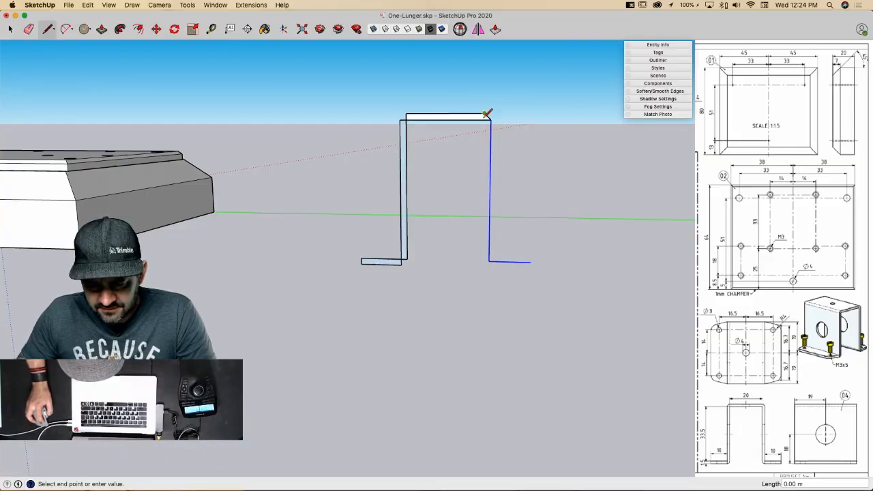
left_click(486, 259)
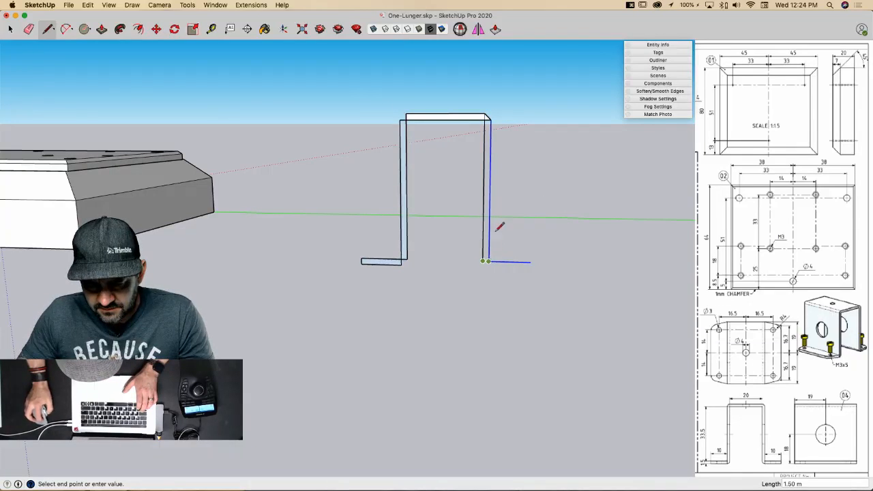
key("e")
key("l")
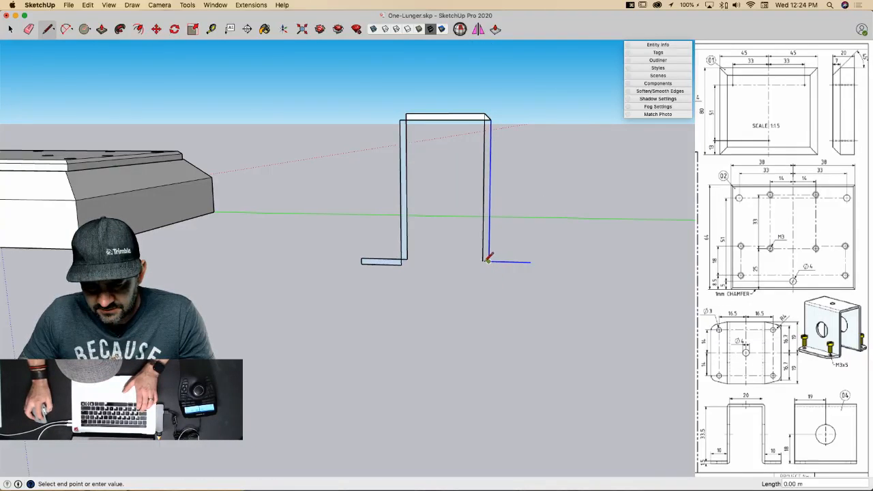
key("e")
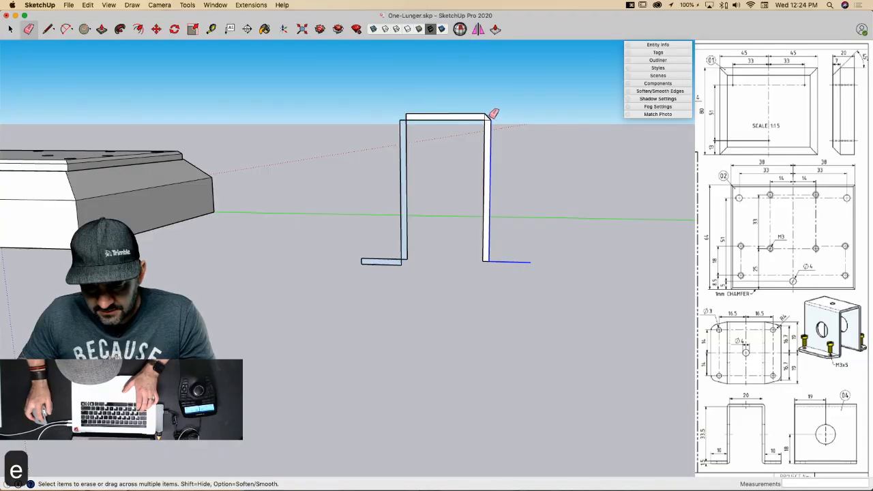
key("l")
left_click(488, 260)
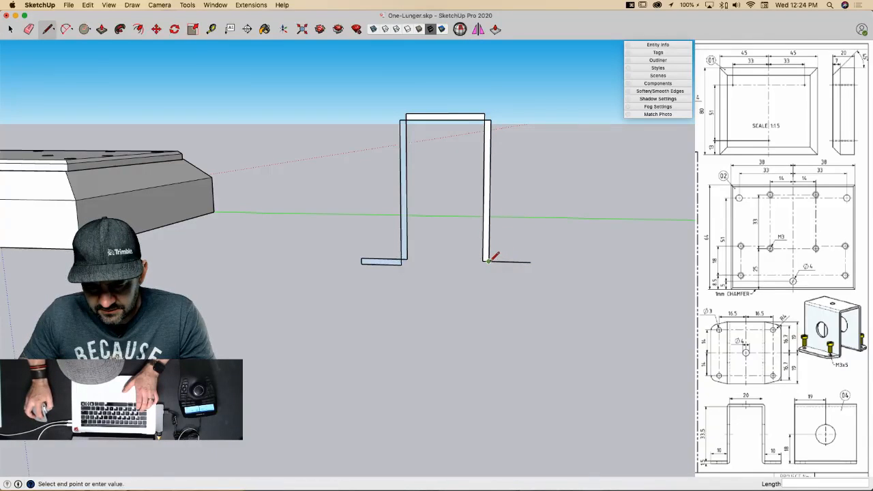
key("r")
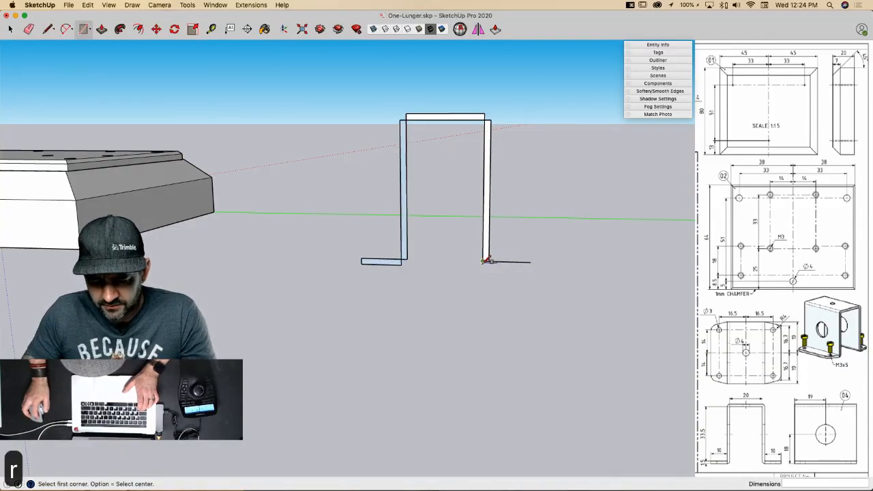
key("l")
Step: Copy the left foot's face onto the right foot line, outside the right leg
key("space")
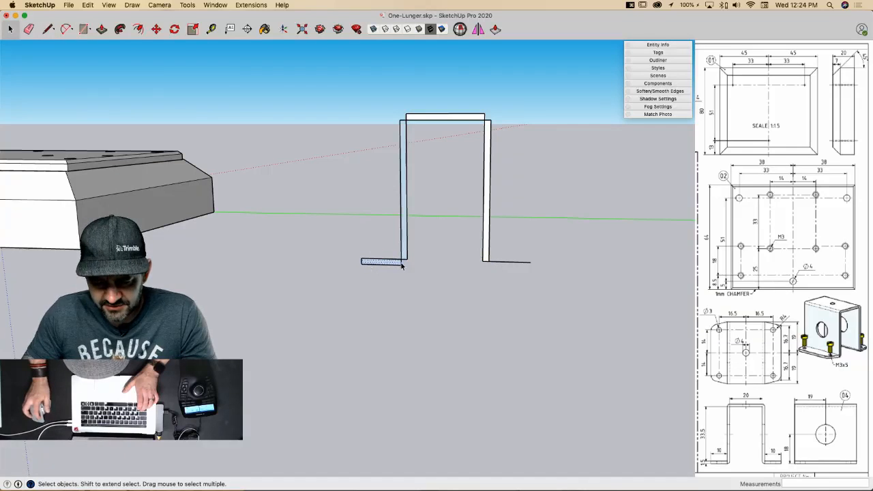
key("m")
left_click(403, 259)
key("alt")
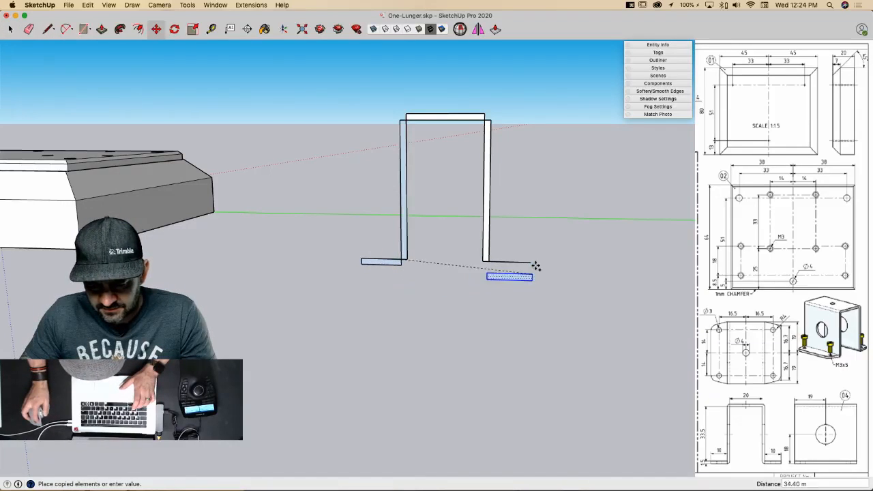
left_click(529, 264)
key("space")
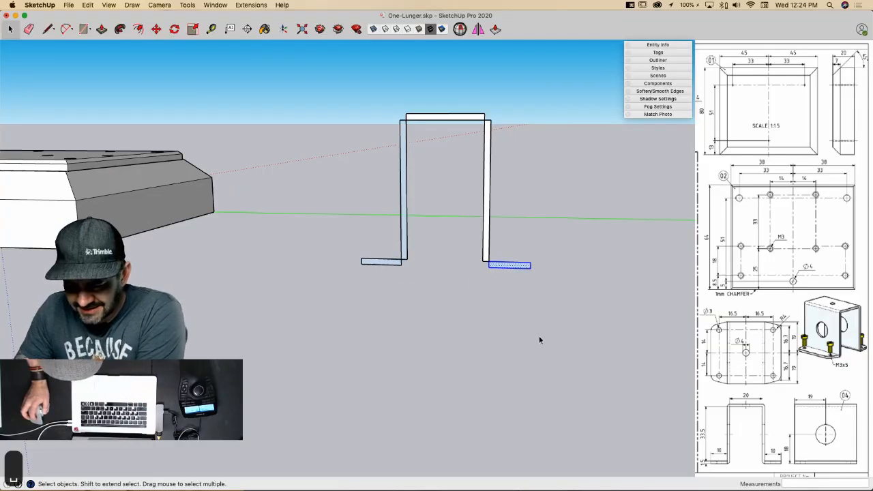
Step: Measure the length of both feet and the clear span between the two legs at the top strip
key("l")
left_click(401, 258)
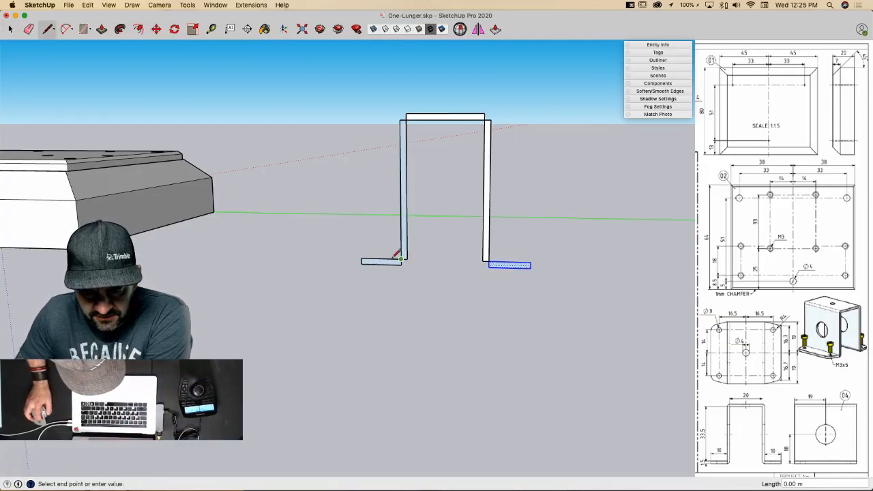
left_click(362, 260)
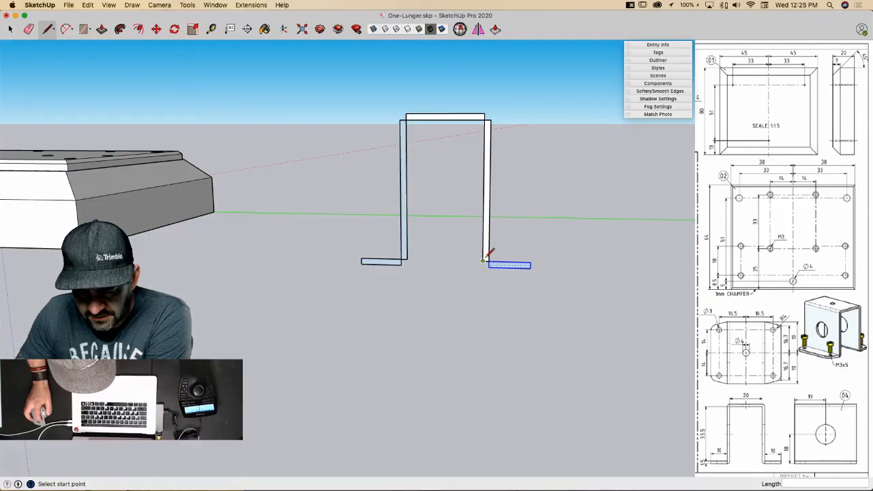
left_click(489, 260)
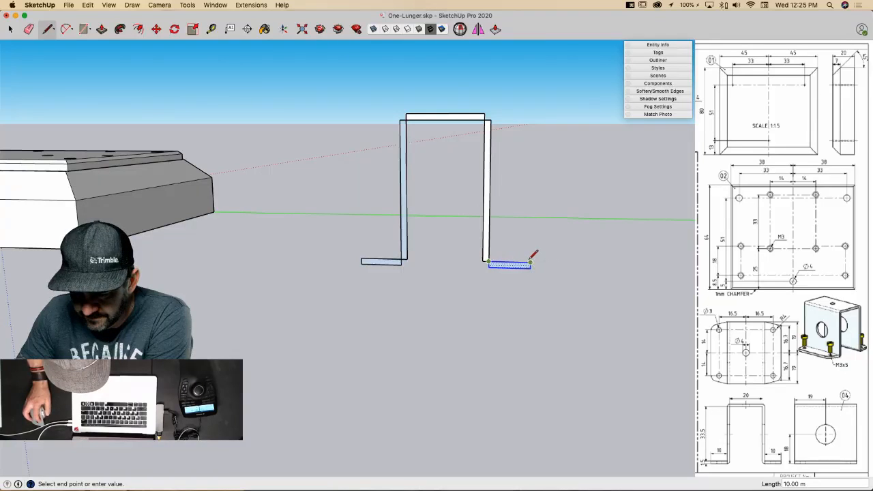
left_click(530, 262)
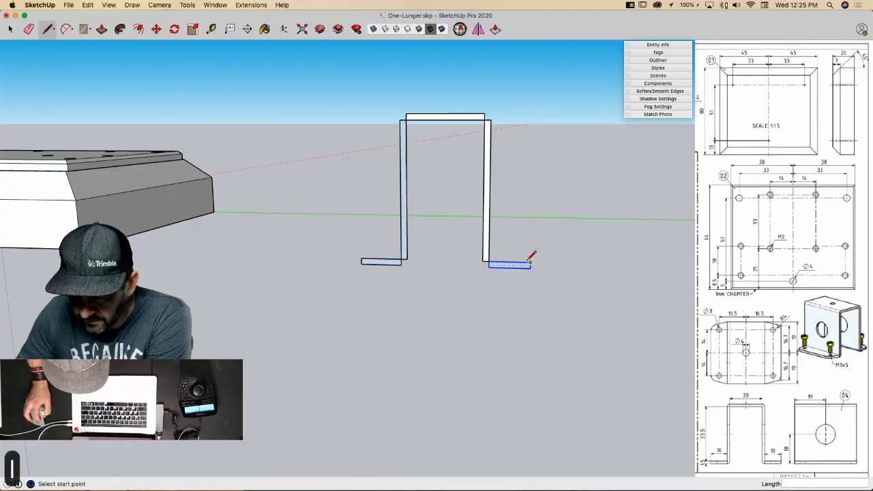
left_click(406, 119)
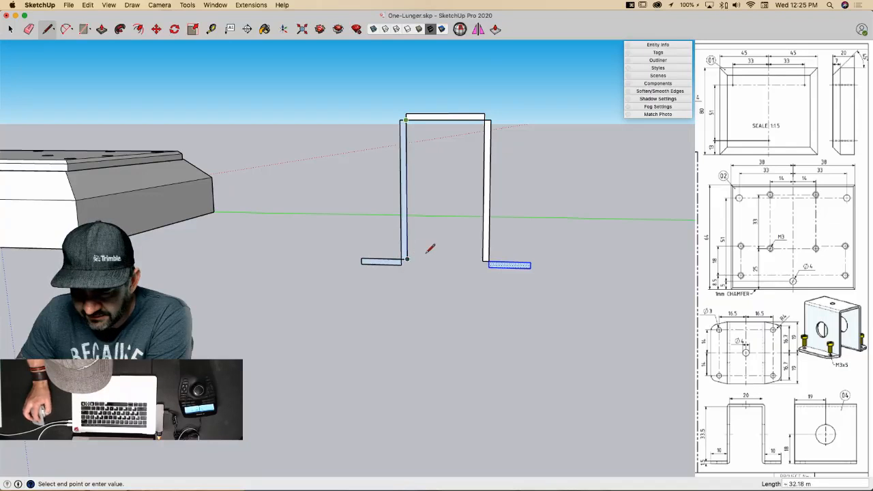
left_click(486, 119)
key("space")
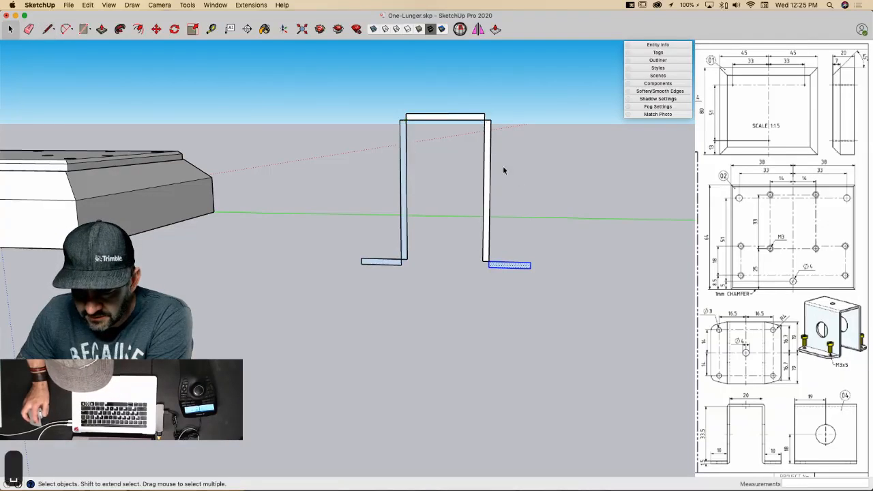
Step: Move the right leg and its foot 1.5 m outward along the green axis, and check the inner span between the legs
left_click_drag(472, 102, 554, 298)
key("m")
left_click(526, 294)
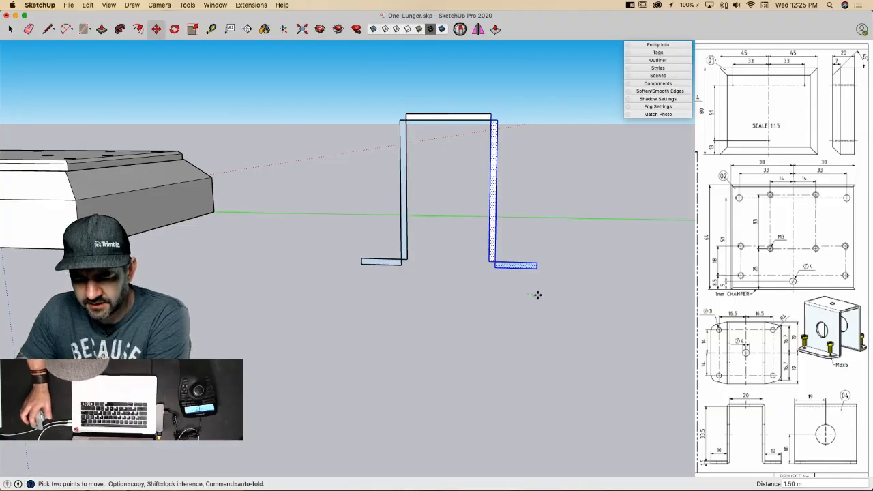
key("l")
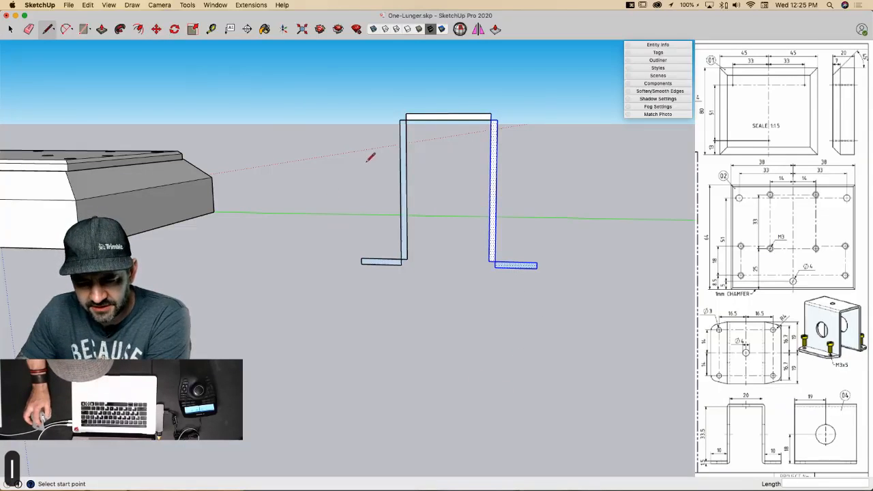
left_click(407, 120)
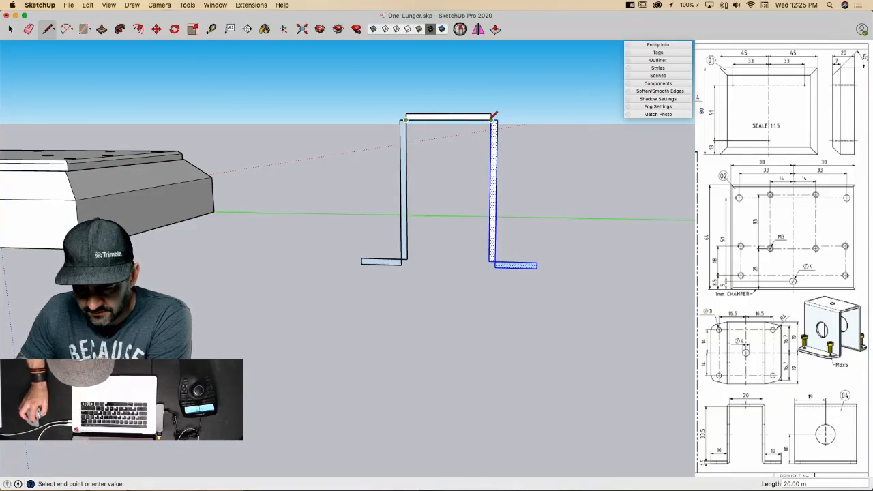
key("space")
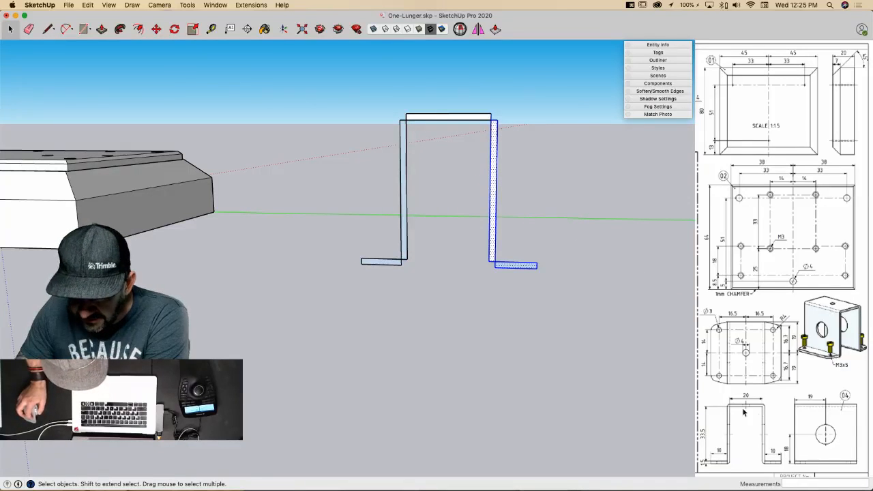
Step: Try to round the gap at the left leg's bottom outer corner with a two-point arc
scroll(380, 129, "up", 3)
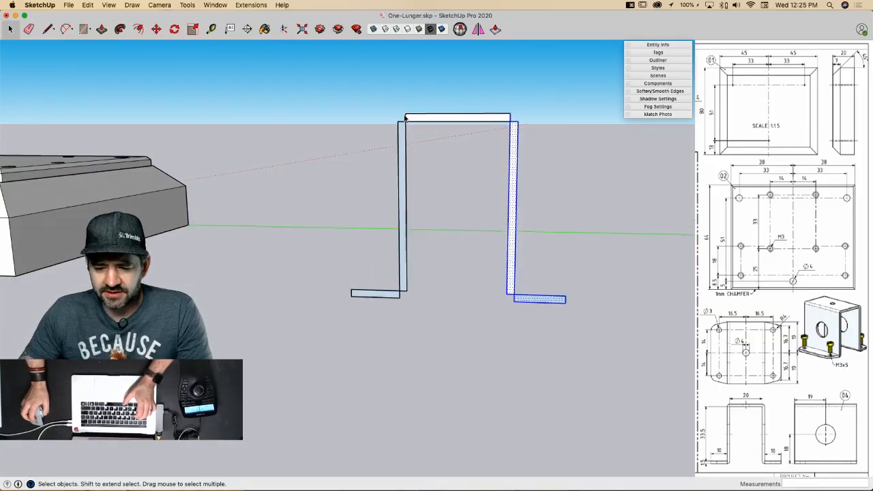
key("a")
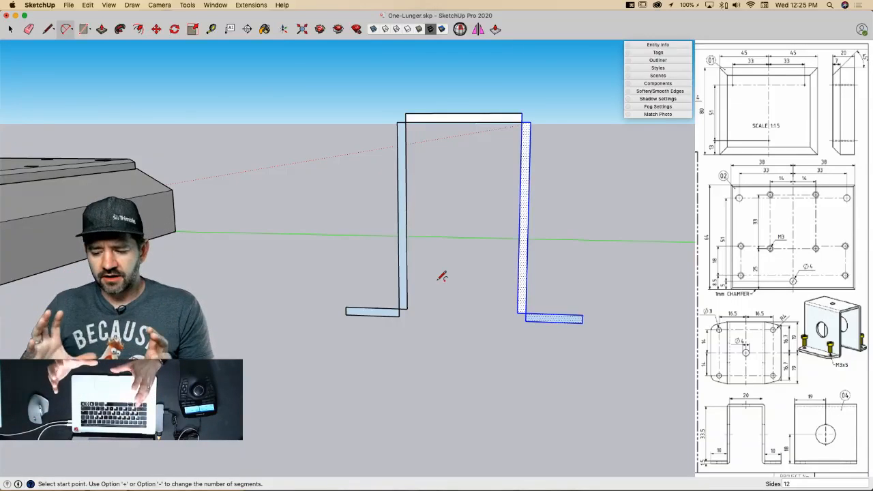
scroll(413, 318, "up", 4)
left_click(389, 309)
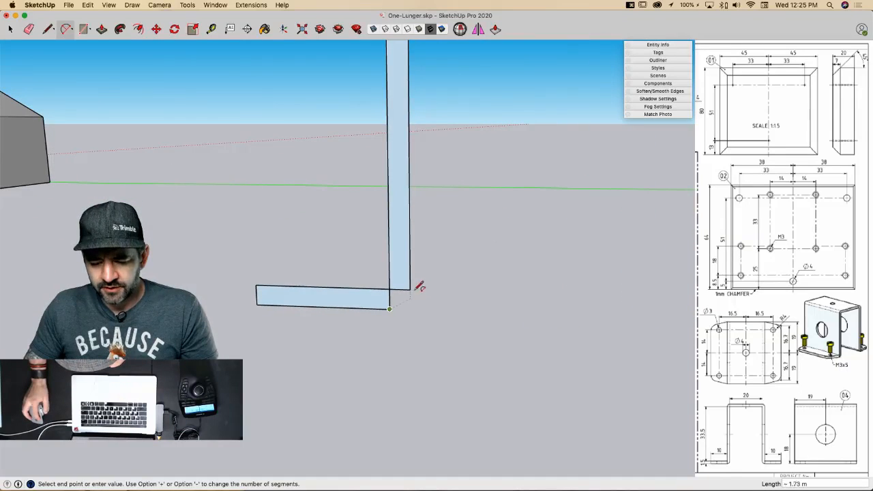
left_click(409, 289)
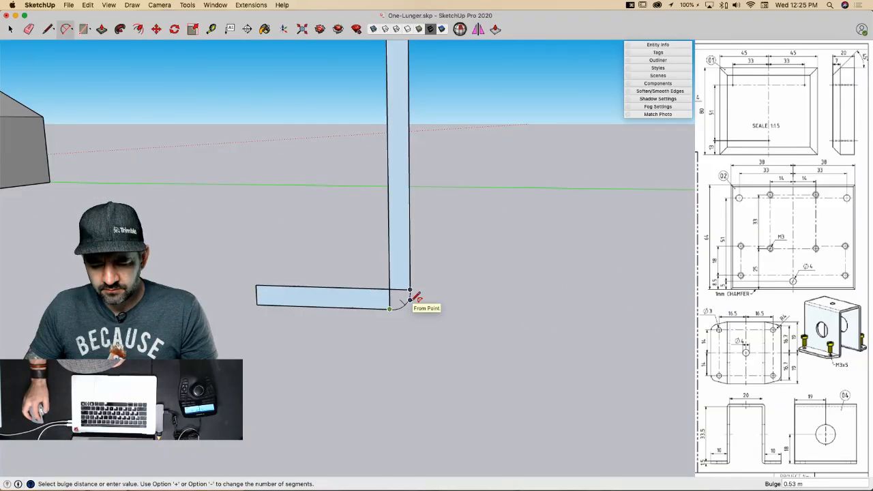
scroll(414, 296, "up", 2)
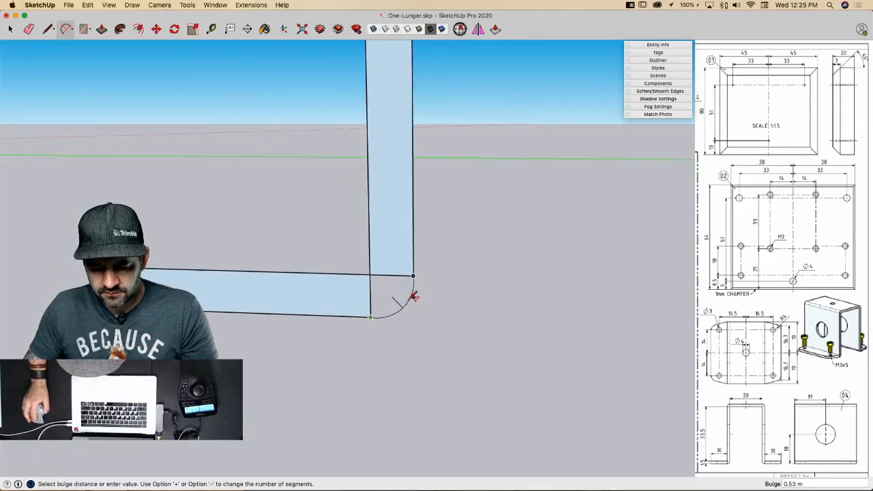
scroll(413, 296, "up", 2)
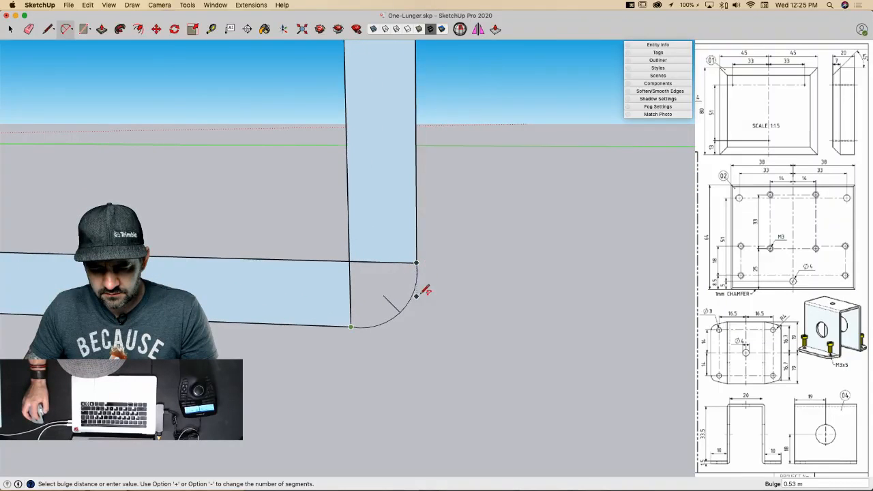
left_click(423, 294)
key("super+z")
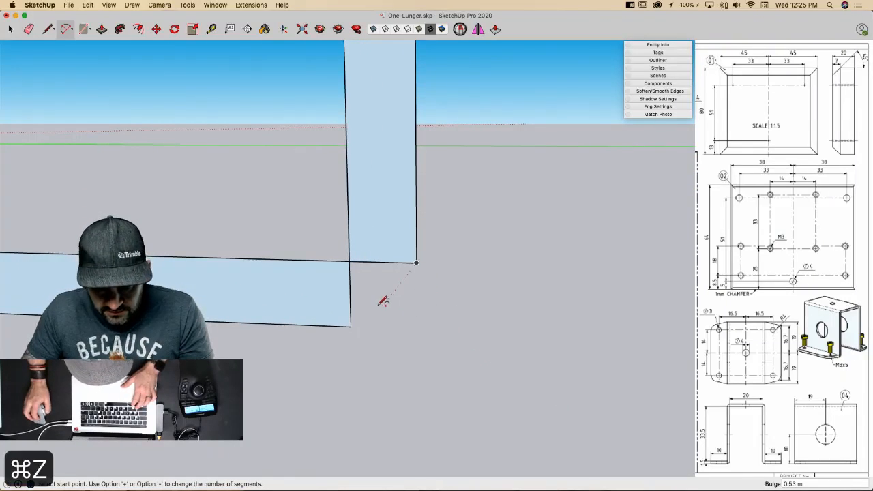
Step: Round the left leg's bottom bend with a 1.5 m radius circle centred on the inner corner, erasing the surplus arcs and dividing lines
key("c")
left_click(349, 261)
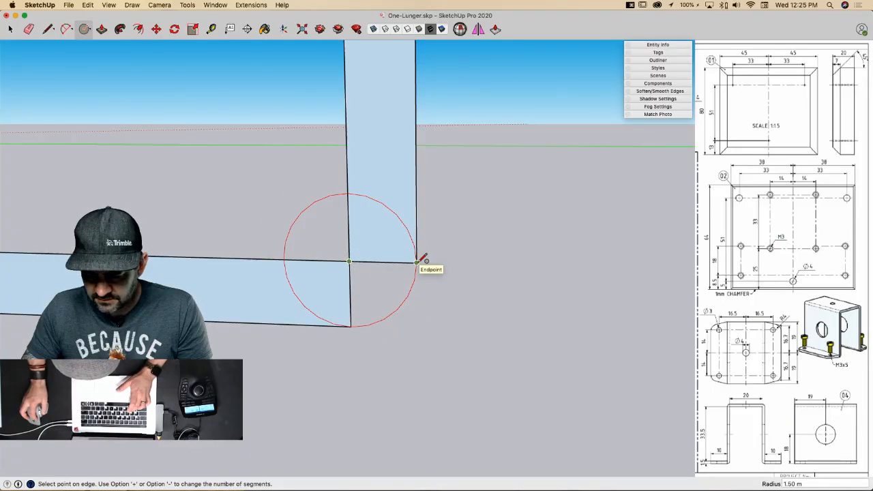
left_click(417, 262)
key("e")
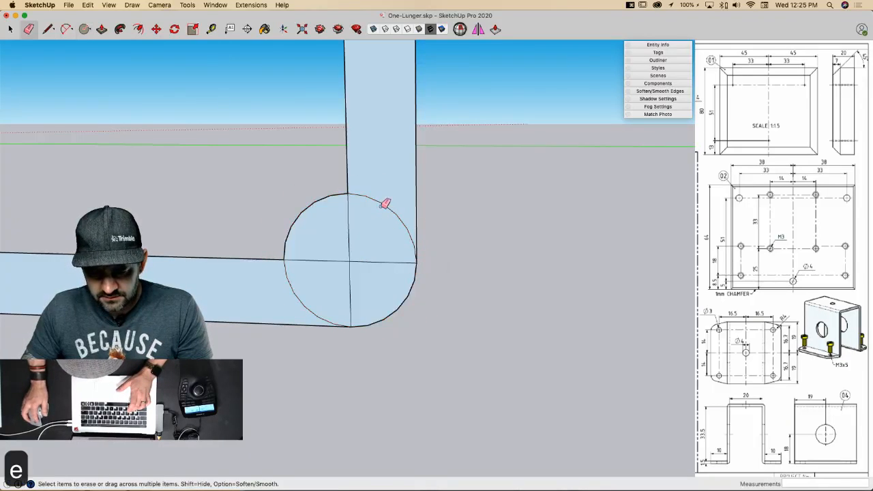
left_click(302, 211)
mouse_move(291, 291)
left_mouse_down()
mouse_move(345, 282)
mouse_move(368, 241)
mouse_move(371, 183)
left_mouse_up()
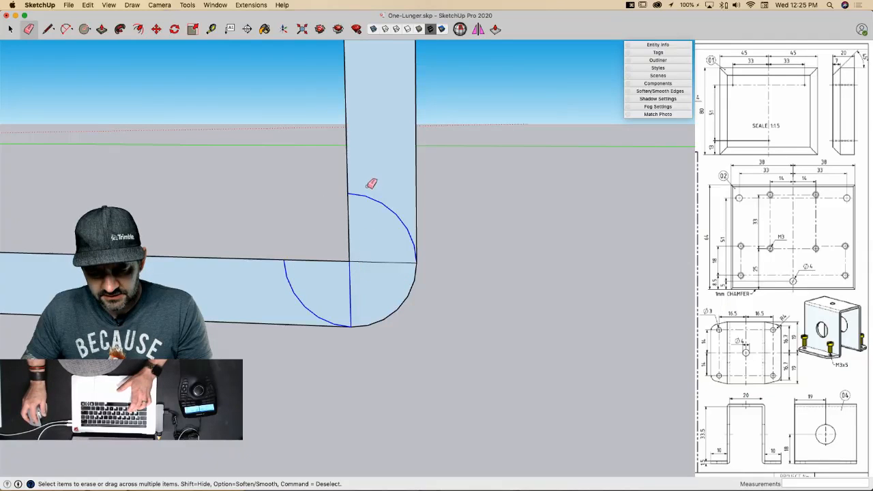
left_click_drag(370, 261, 405, 273)
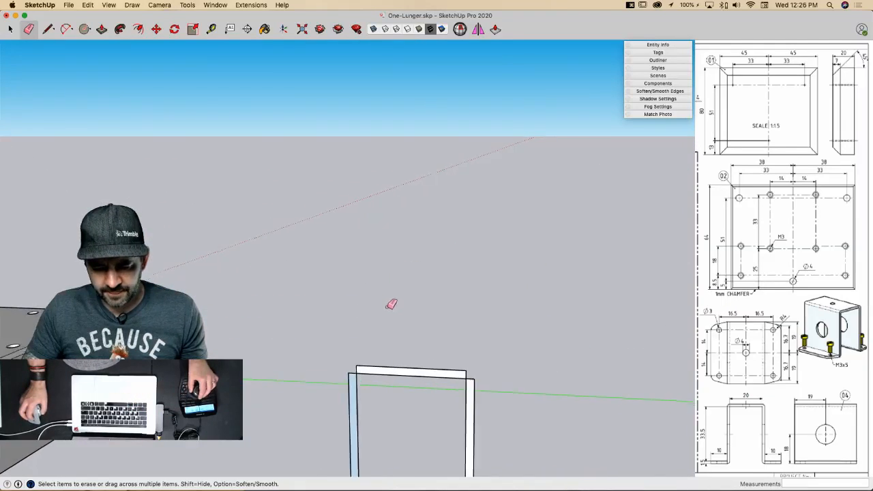
Step: Round the bracket's top left bend with a circle centred on the inner corner, erasing the surplus arcs and dividing lines
key("c")
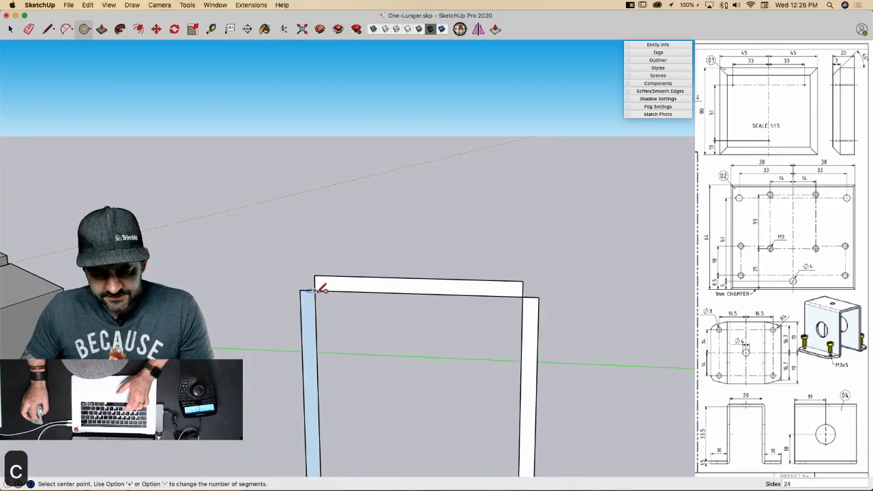
left_click(315, 290)
left_click(317, 276)
key("e")
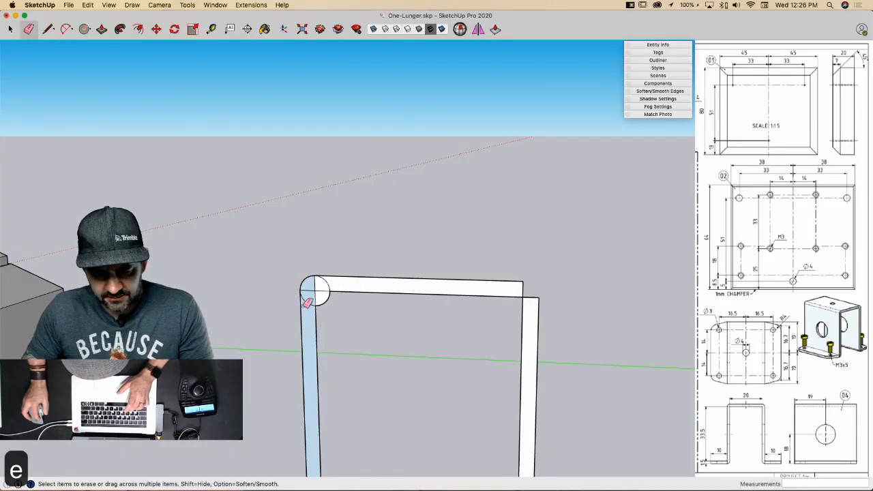
left_click(325, 302)
left_click_drag(305, 294, 338, 279)
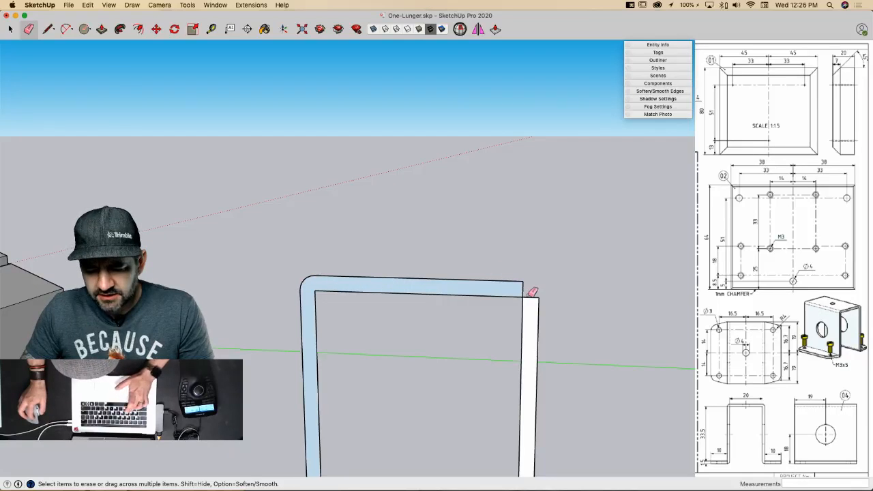
Step: Round the bracket's top right bend with a 1.5 m radius circle on the inner corner, erasing the surplus edges
key("c")
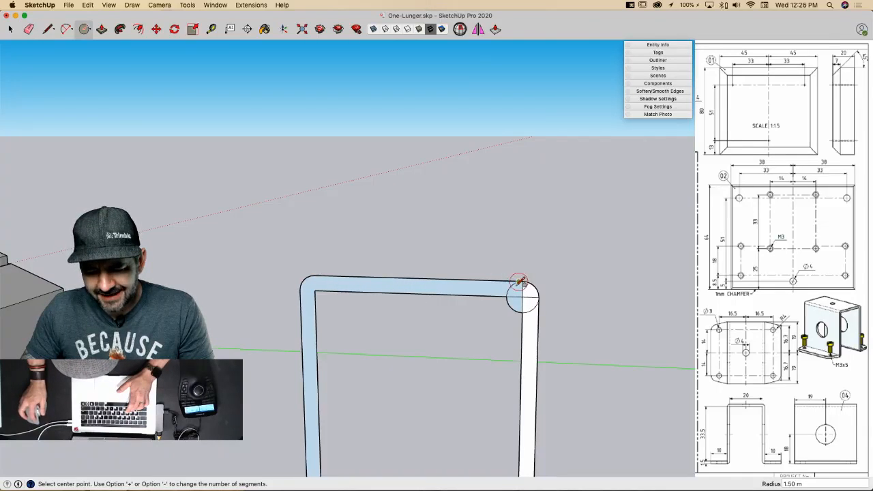
key("e")
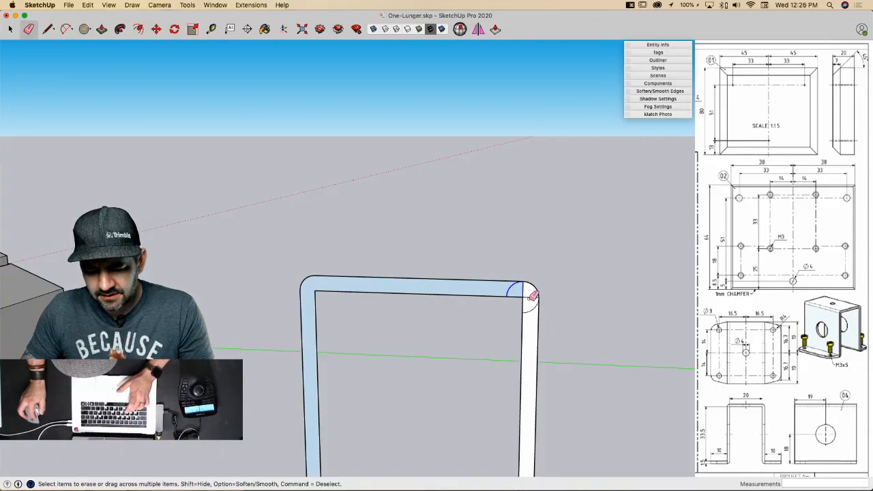
left_click_drag(531, 313, 531, 303)
Step: Round the right leg's bottom bend with a circle centred where leg and foot meet, erasing the surplus arcs and dividing lines
scroll(328, 196, "down", 3)
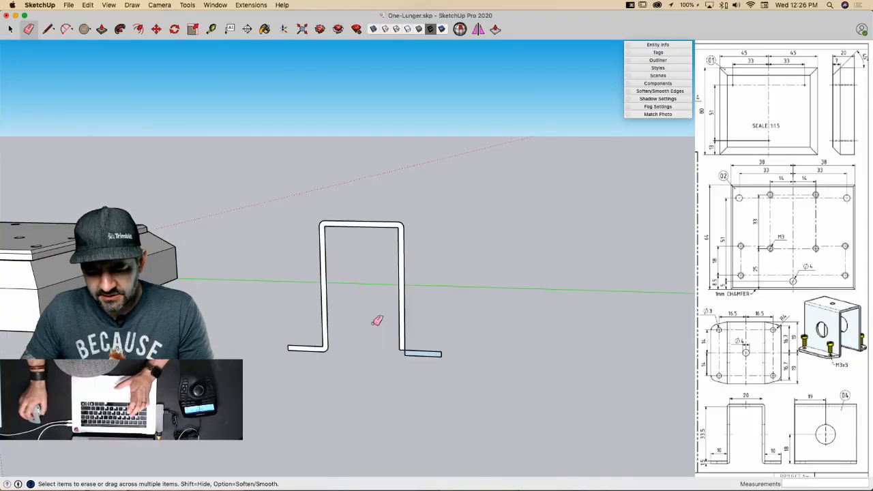
scroll(407, 350, "up", 5)
key("c")
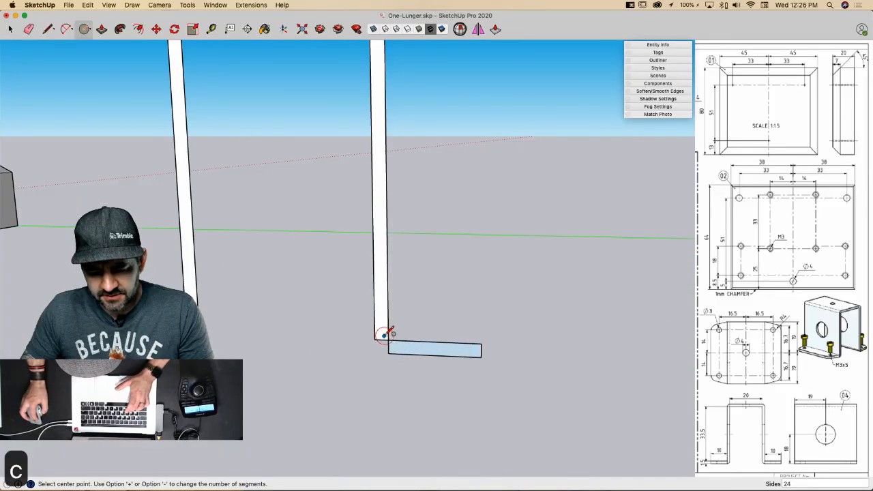
left_click(389, 339)
left_click(400, 343)
key("e")
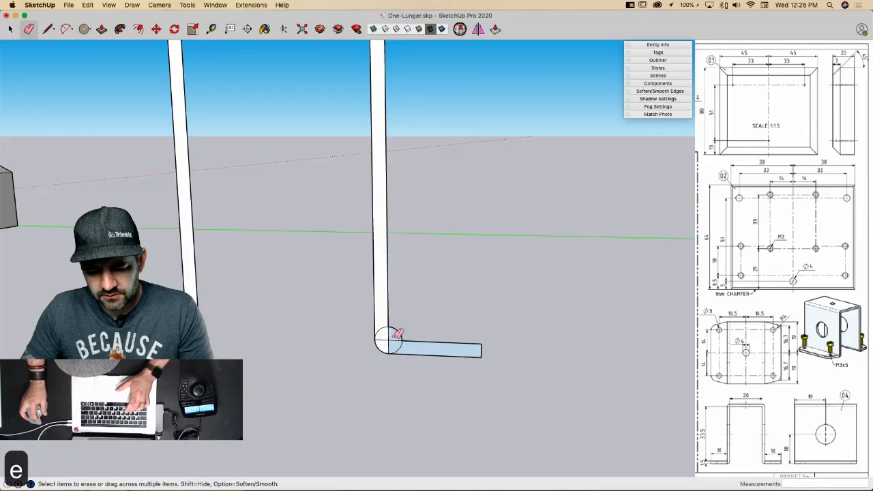
mouse_move(400, 334)
left_mouse_down()
mouse_move(375, 331)
mouse_move(388, 345)
mouse_move(407, 346)
left_mouse_up()
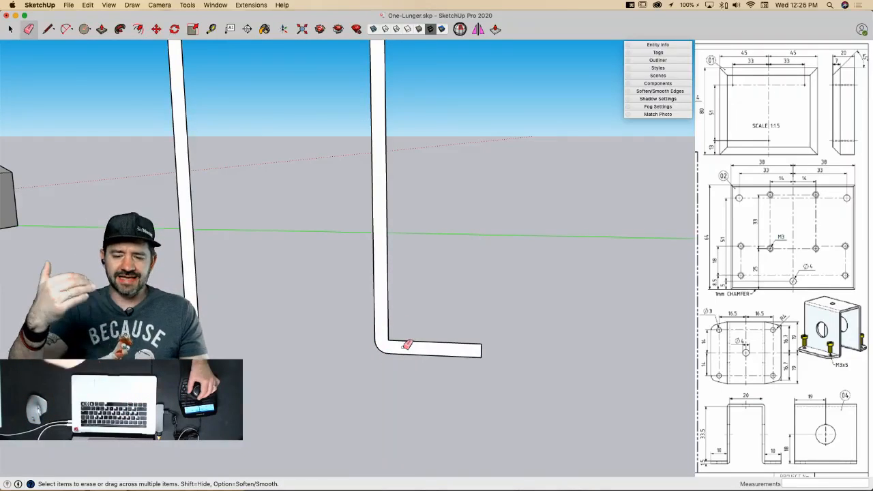
Step: Extrude the bent bracket profile 38 m with Push/Pull
scroll(408, 345, "down", 5)
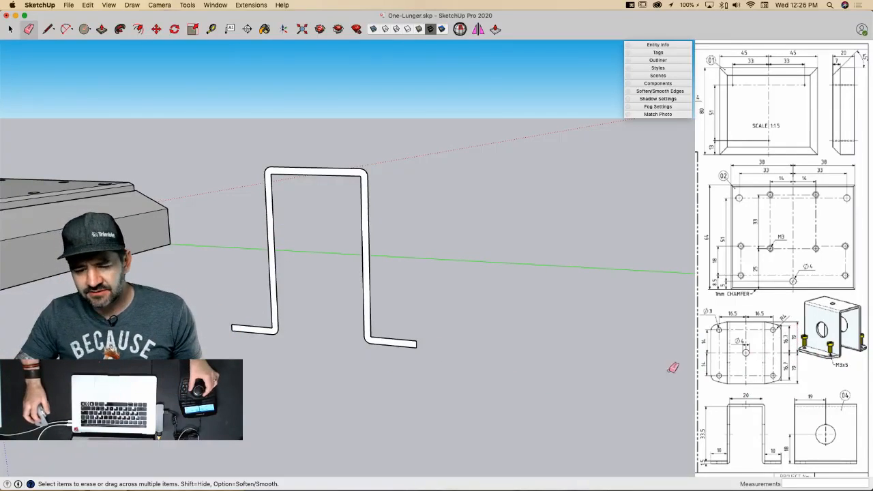
key("p")
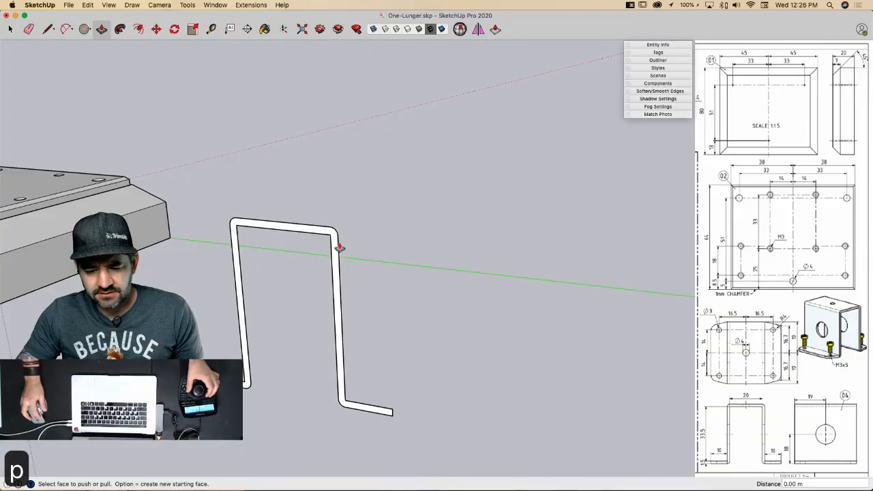
left_click(340, 248)
type("38")
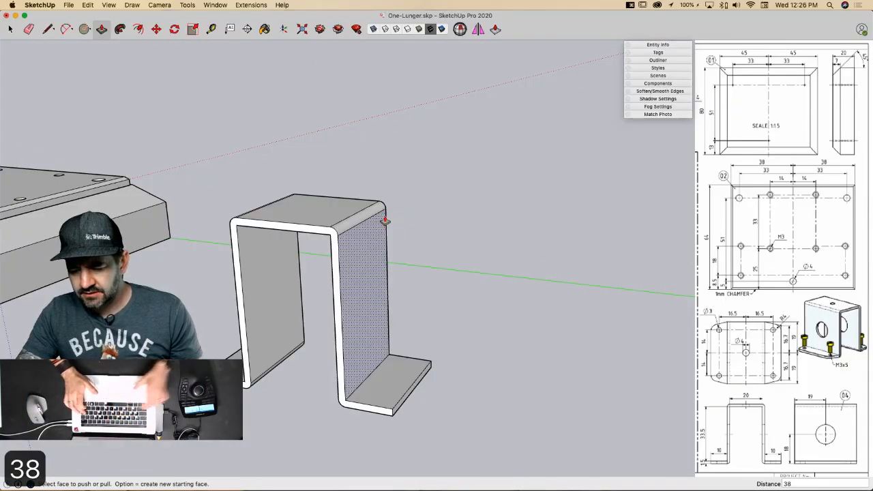
key("Return")
Step: Cut a hole of 2 m radius through the centre of the bracket's top face, pushing the circle 1.5 m deep
key("space")
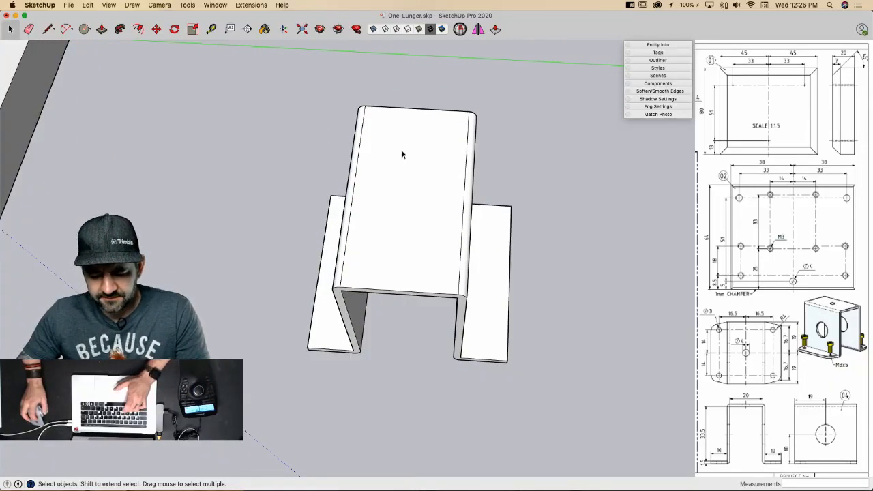
key("c")
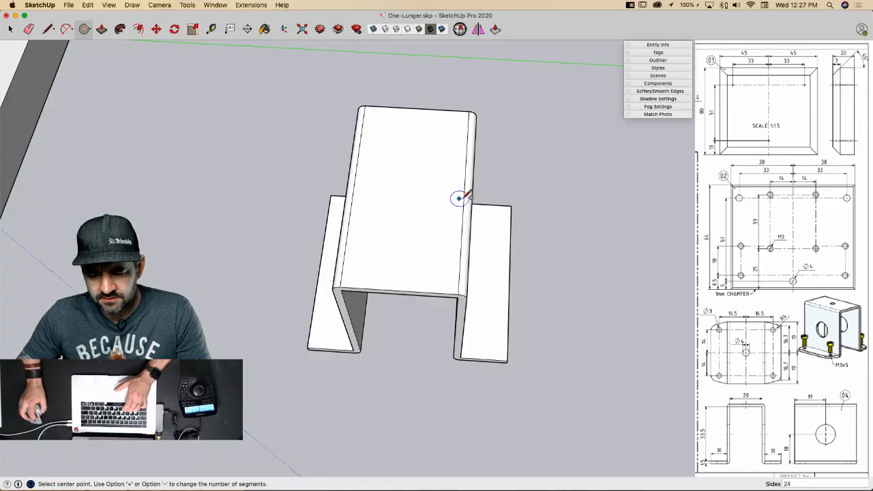
left_click(409, 194)
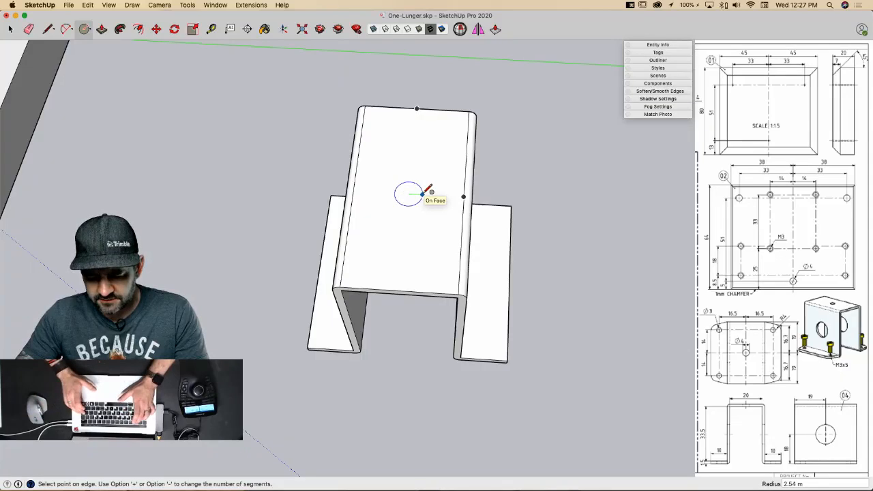
type("2")
key("Return")
key("p")
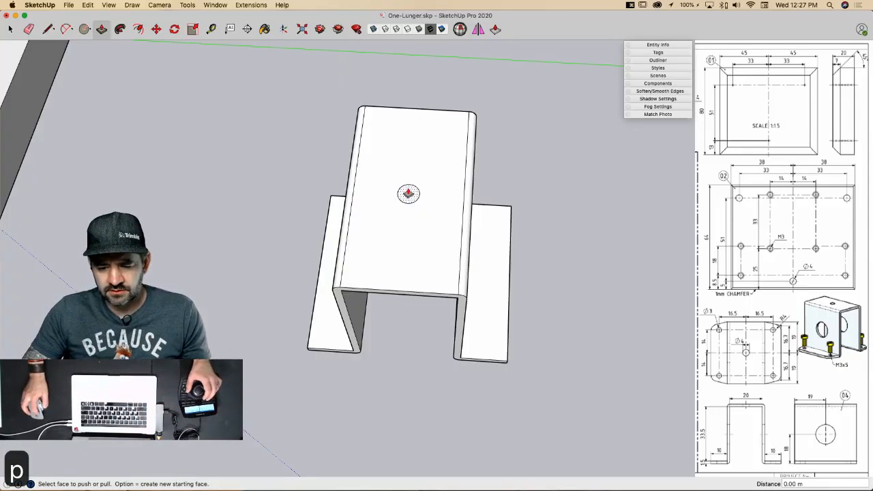
left_click(408, 196)
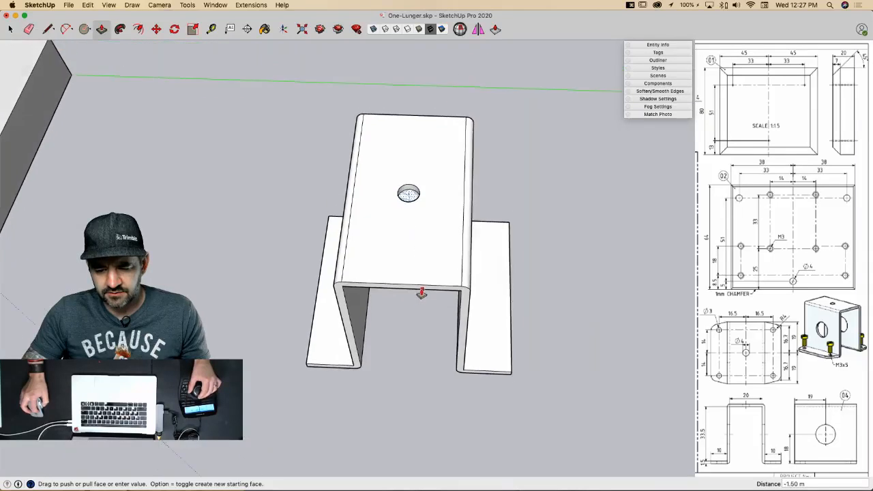
left_click(474, 251)
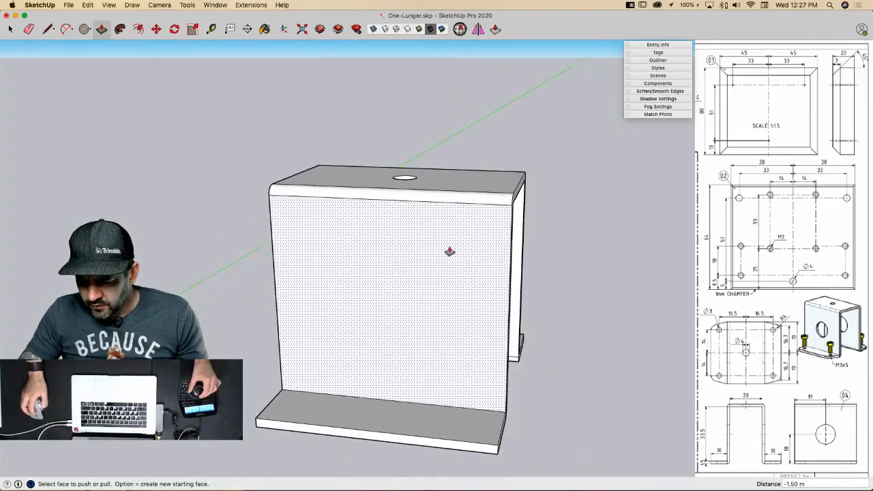
Step: Place a vertical guide at the middle of the leg's outer face, 19 m from its side edge
key("l")
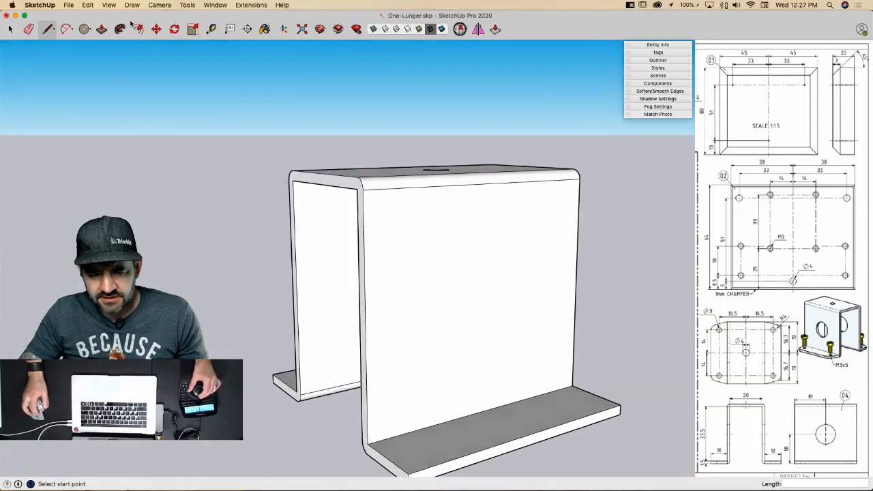
left_click(211, 29)
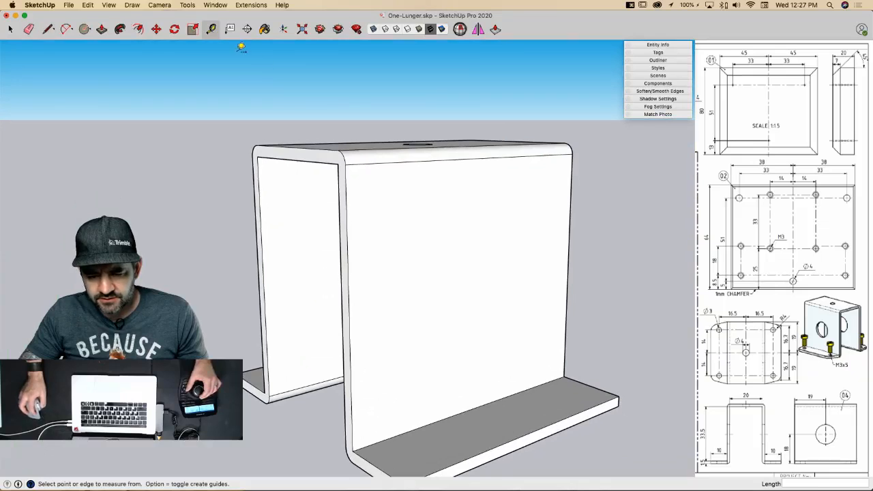
left_click(348, 222)
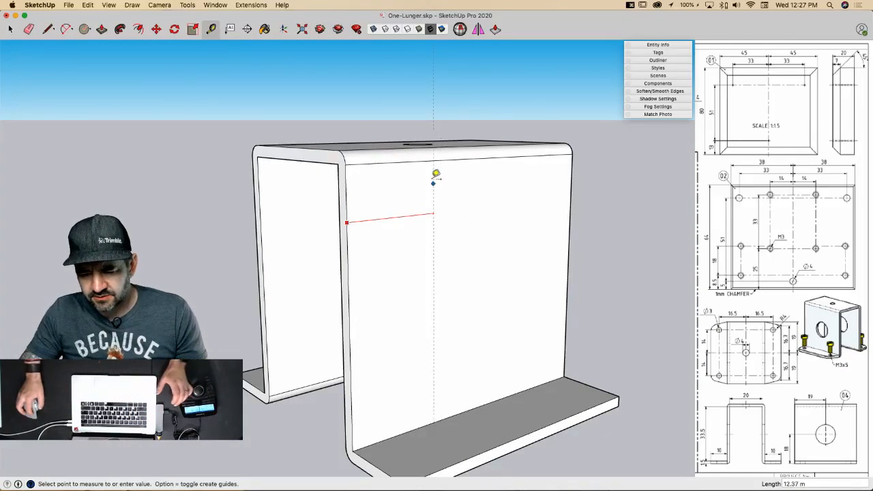
left_click(481, 152)
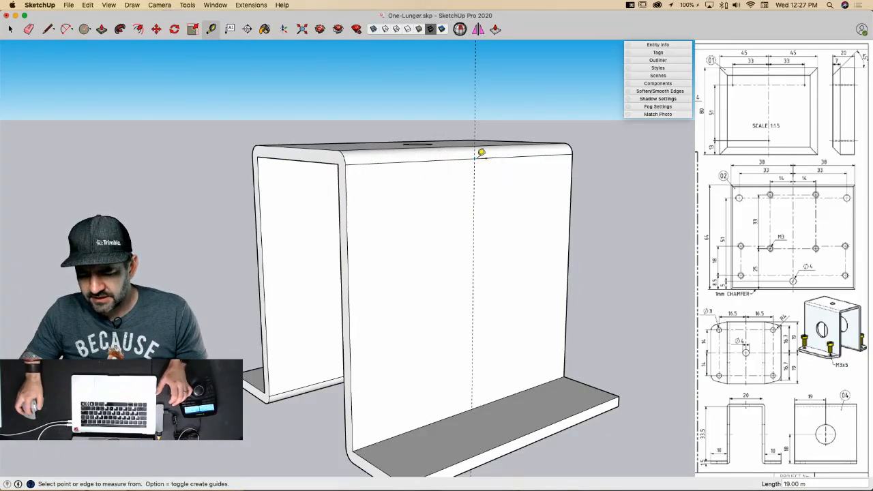
Step: Place a horizontal guide across the leg's outer face, 18 m above the foot's bottom edge
middle_click_drag(682, 443, 307, 367)
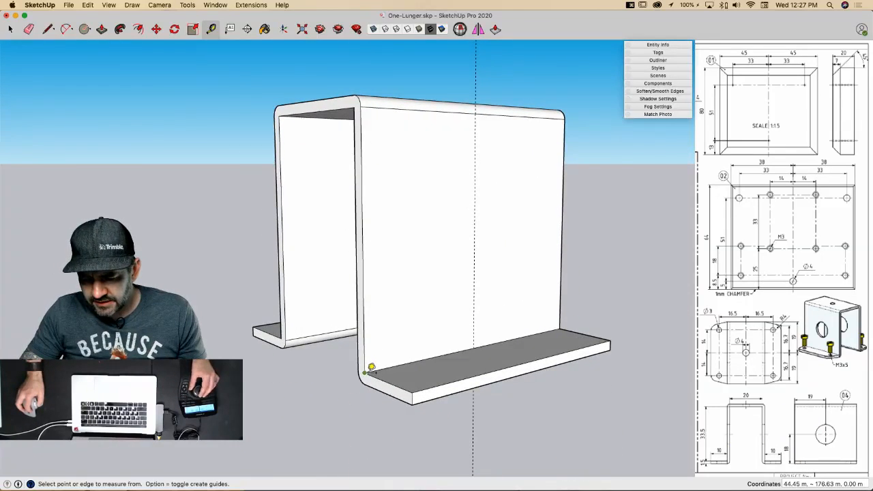
middle_click_drag(365, 373, 382, 356)
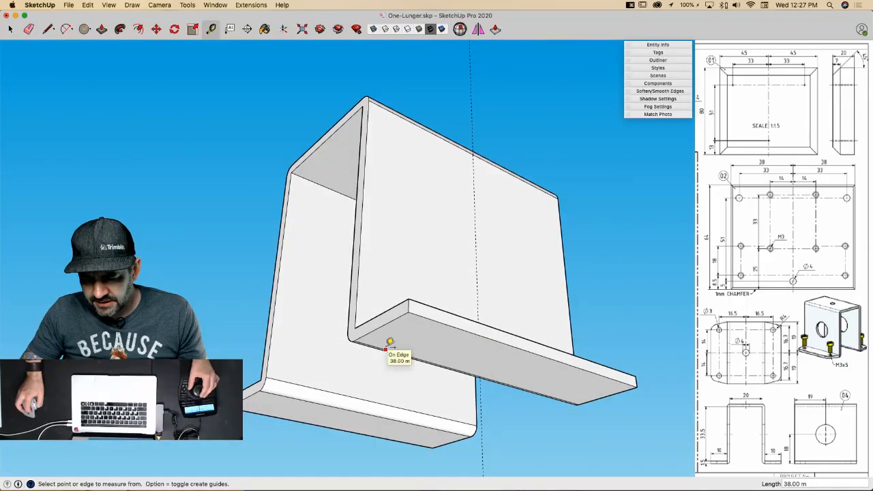
left_click(385, 348)
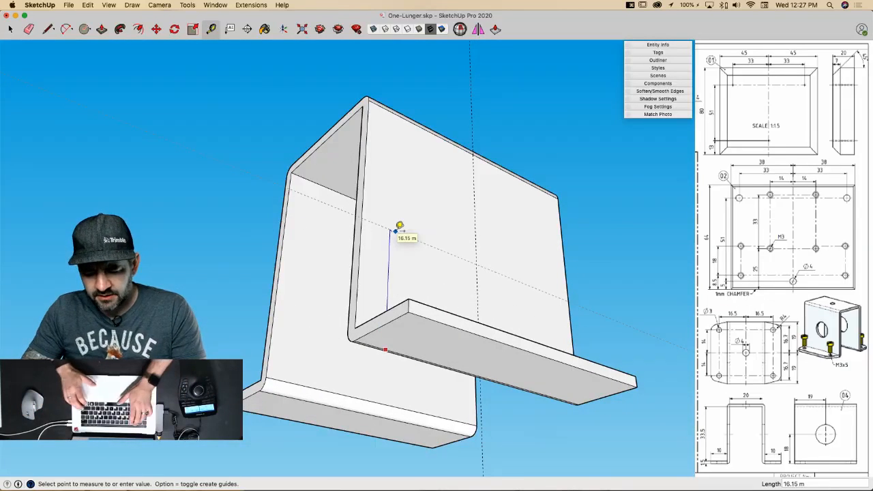
type("18")
key("Return")
middle_click_drag(400, 226, 472, 235)
Step: Draw a circle of 6 m radius on the leg's outer face, centred where the two guides cross
key("c")
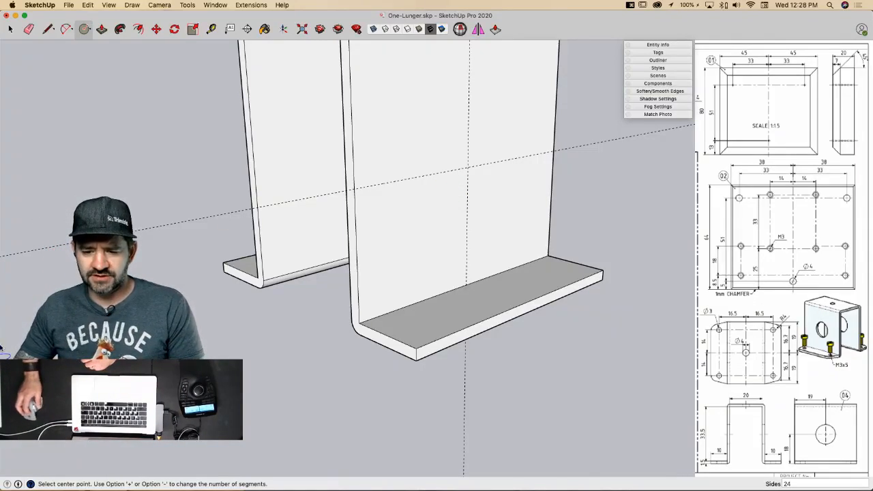
key("c")
left_click(468, 165)
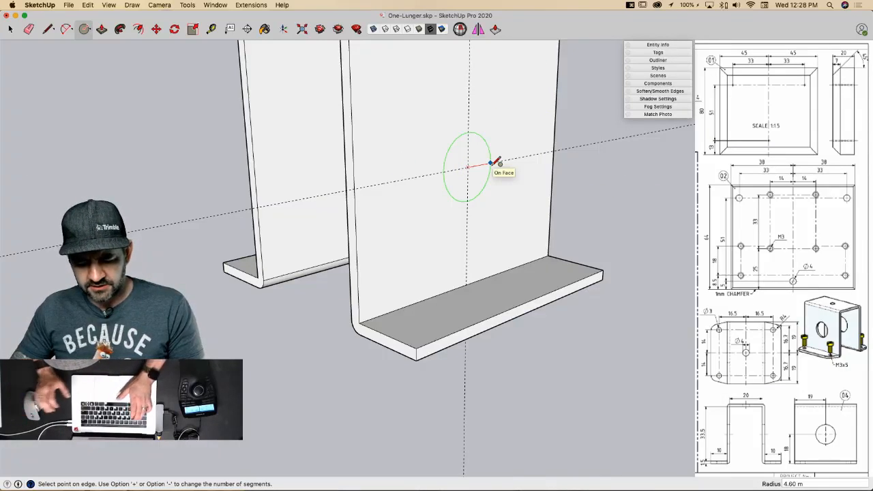
type("6")
key("Return")
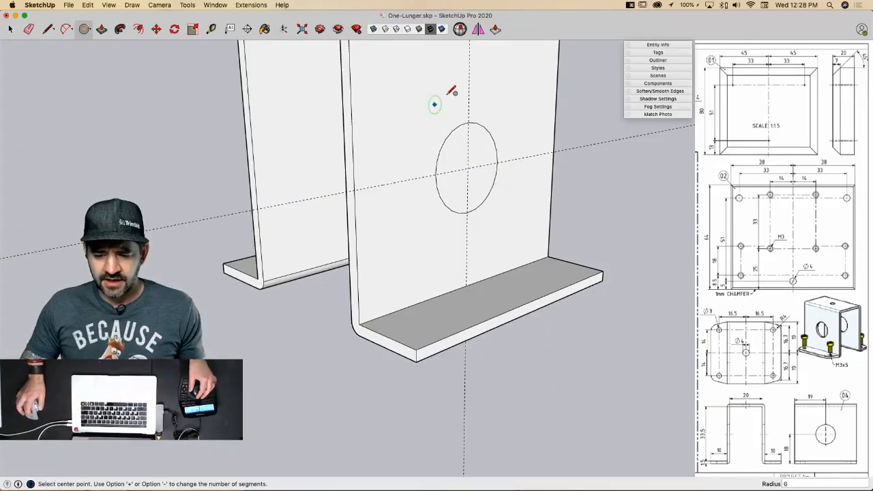
Step: Copy the leg's circle 21.5 m straight across onto the opposite leg's inner face and clear the guides
key("space")
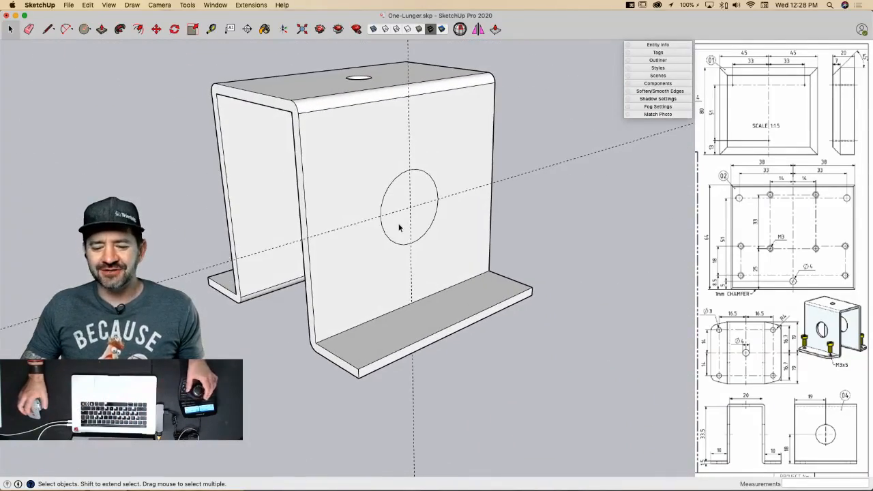
left_click(399, 227)
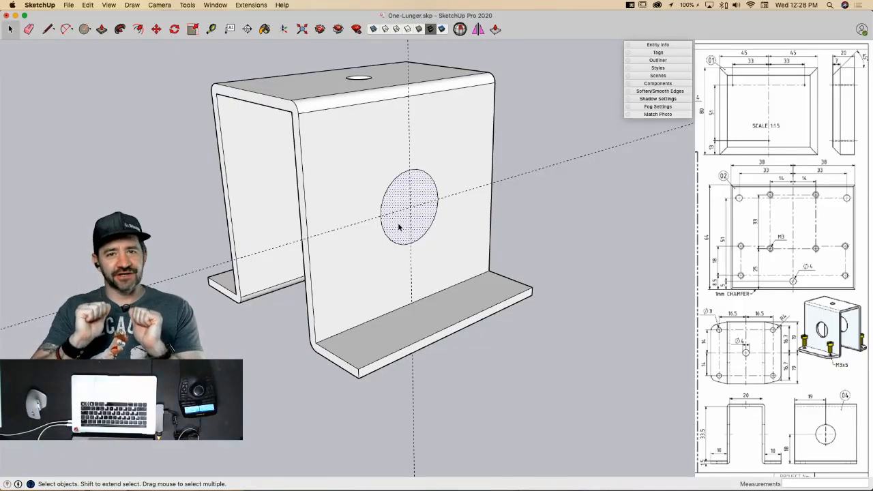
key("m")
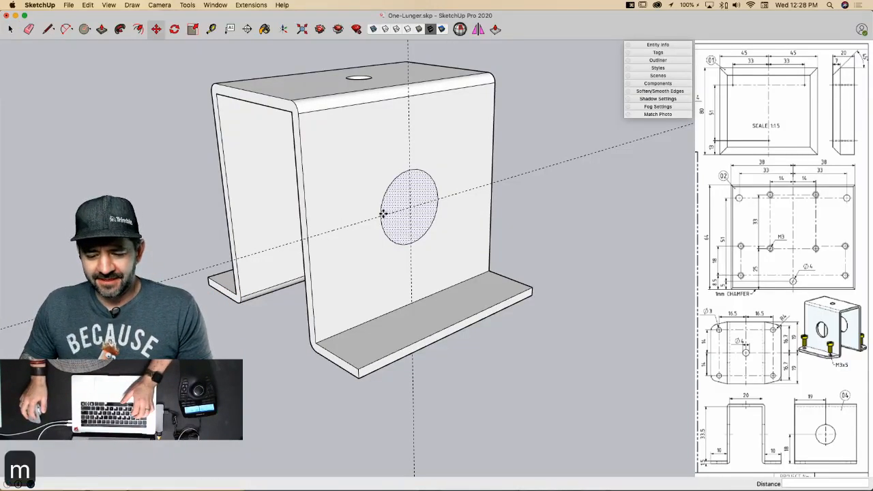
key("alt")
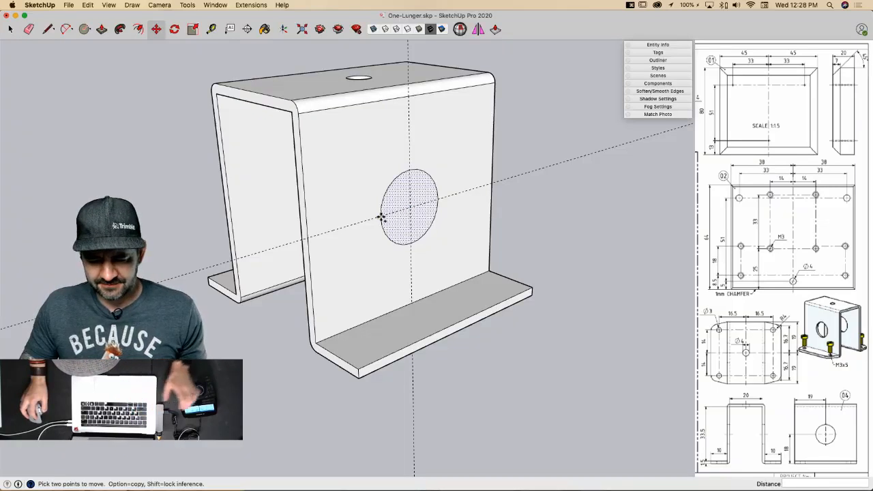
left_click(381, 215)
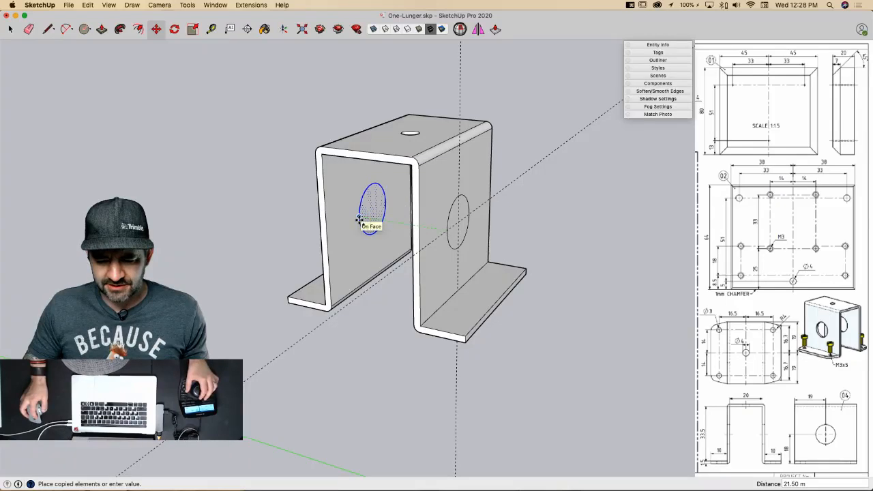
left_click(360, 220)
key("e")
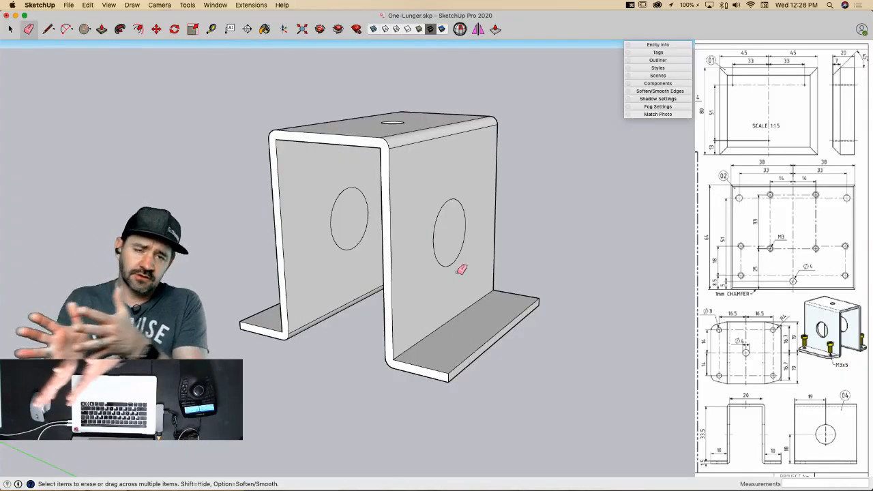
Step: Push both circles 1.5 m through the legs to cut the large side holes
key("p")
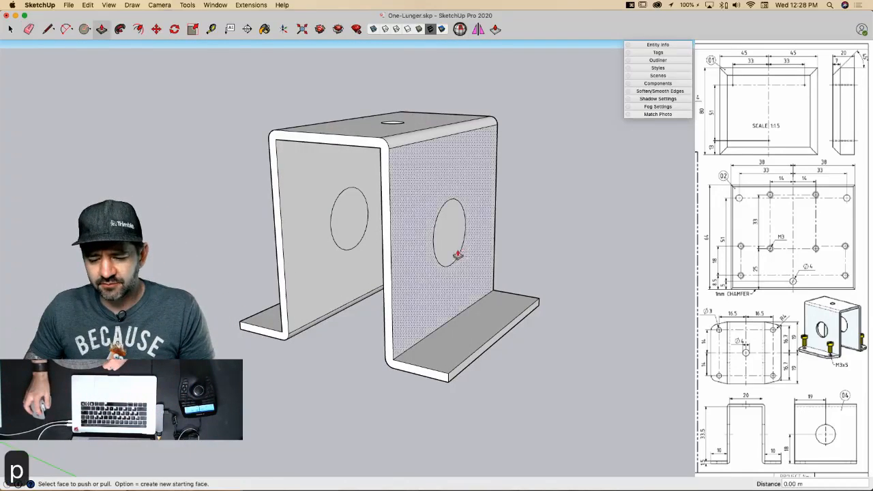
left_click(451, 242)
left_click(453, 217)
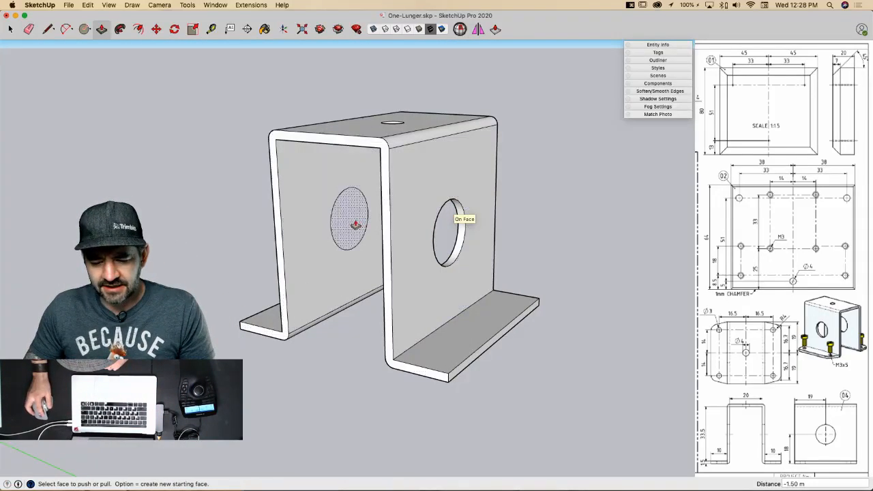
left_click(355, 224)
left_click(357, 225)
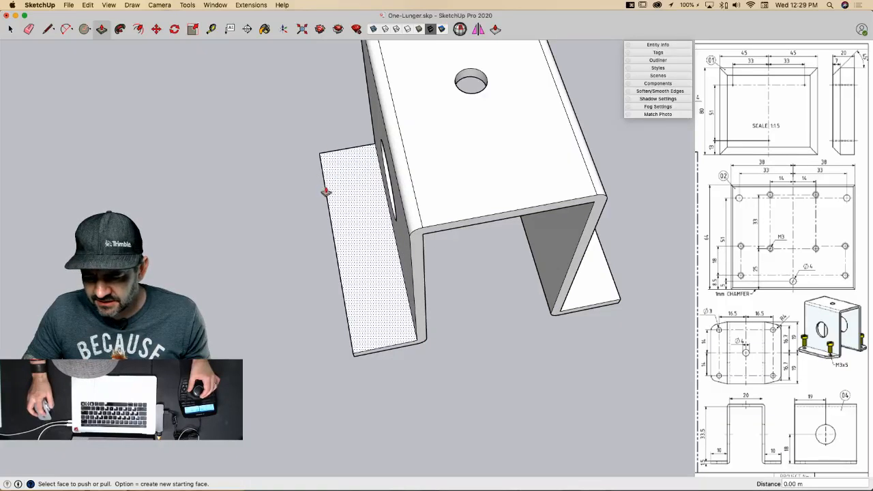
Step: Draw a 10 m line across the foot's top face between the midpoints of its long edges
key("l")
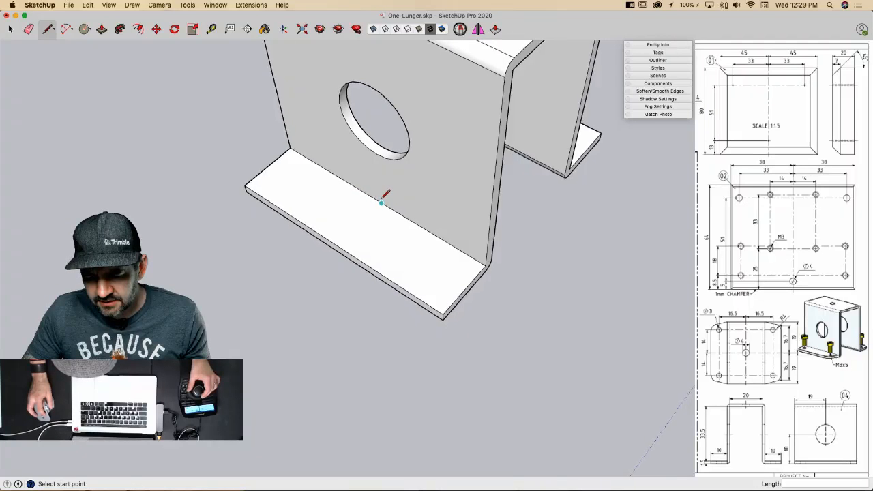
left_click(382, 202)
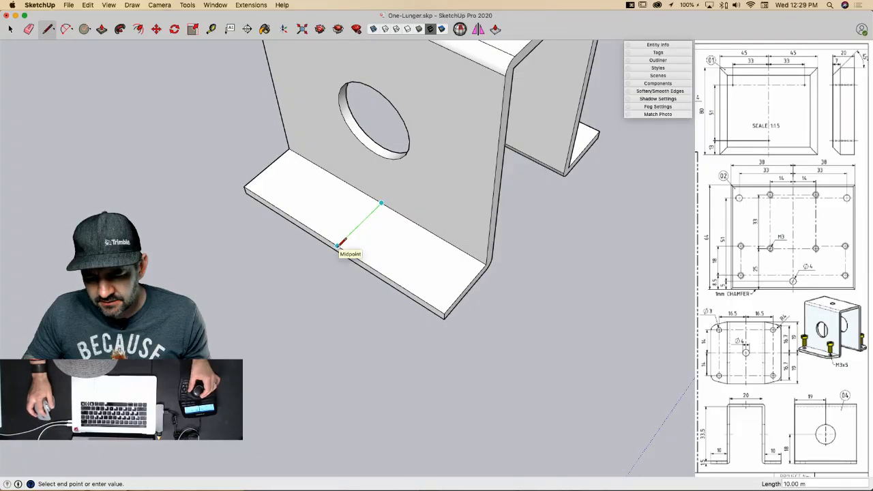
left_click(339, 251)
middle_click_drag(339, 251, 409, 230)
key("space")
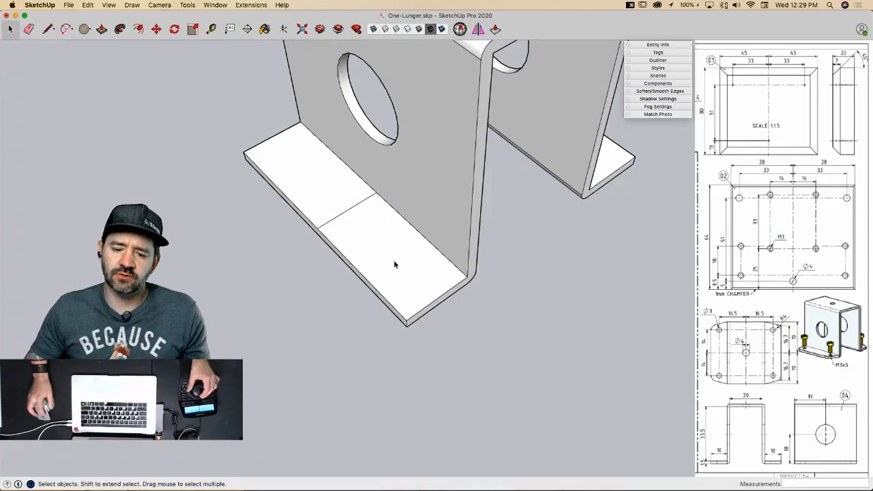
middle_click_drag(393, 265, 446, 306)
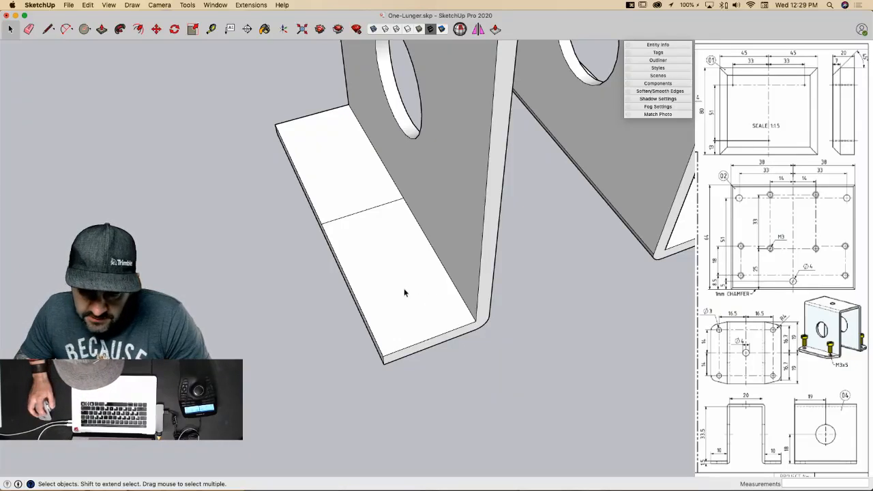
key("l")
left_click(321, 223)
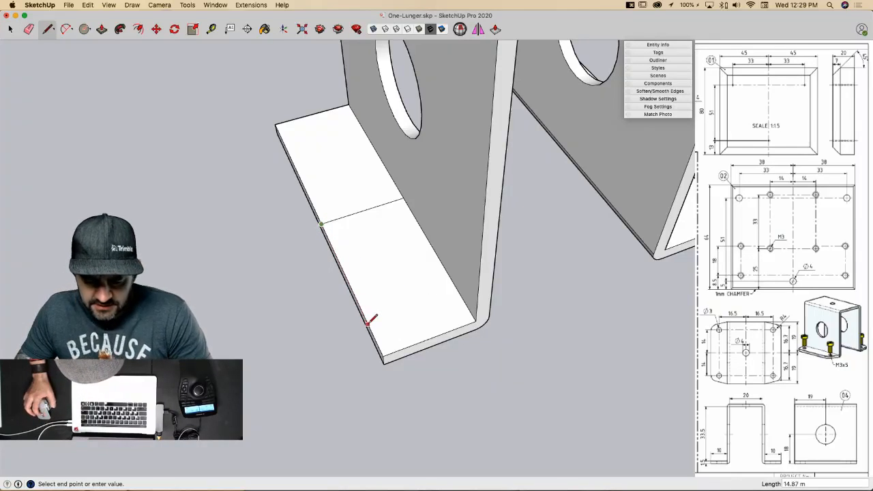
key("space")
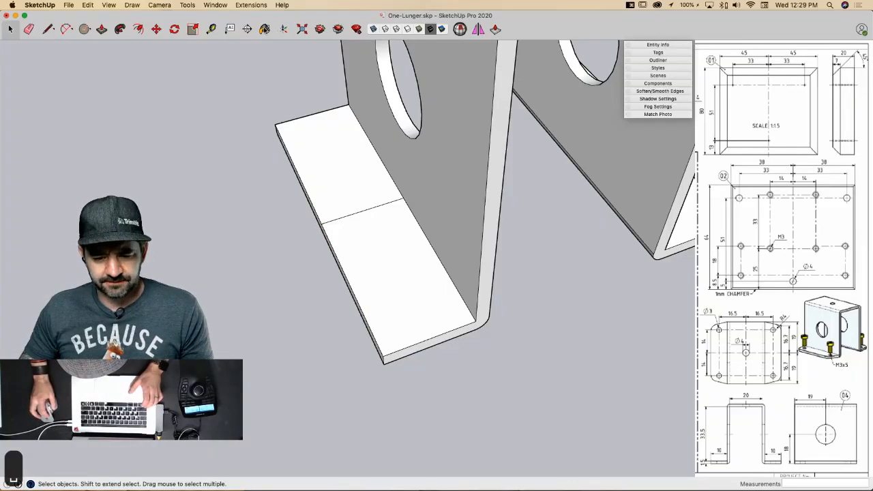
Step: Place a guide on the foot parallel to its centre line, offset 16.7 m towards the near end
left_click(211, 29)
left_click(355, 214)
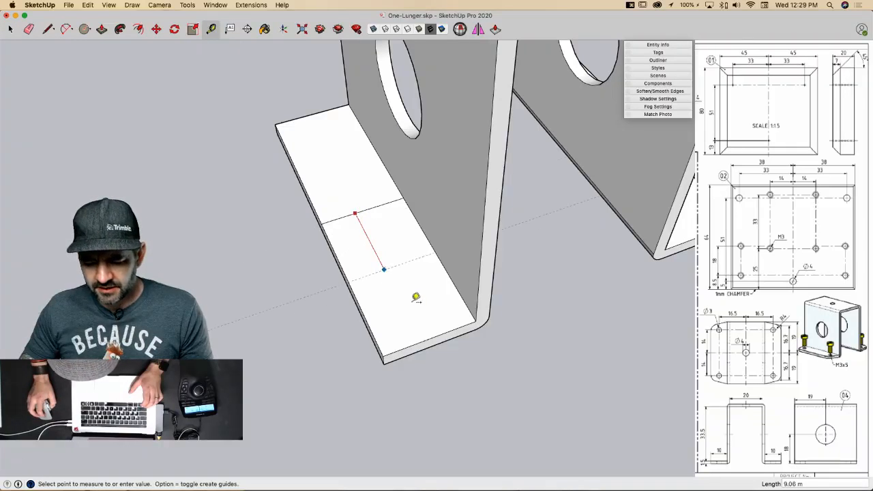
type("16")
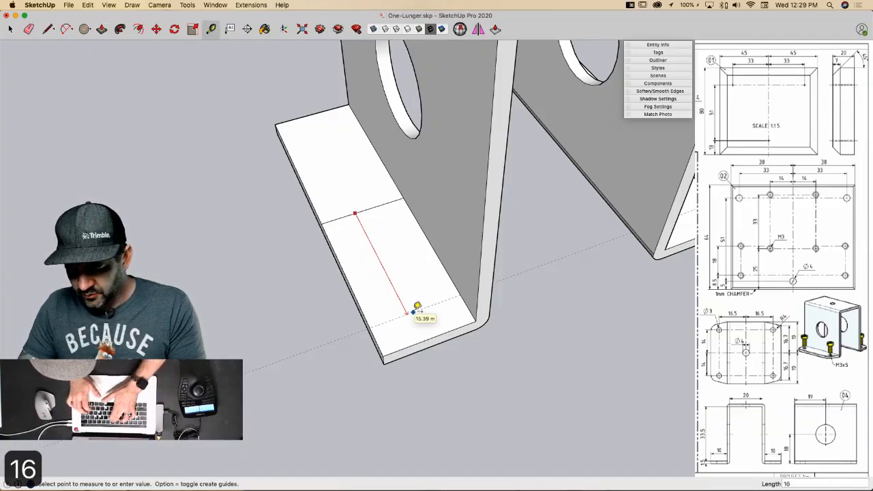
type(".7")
key("Return")
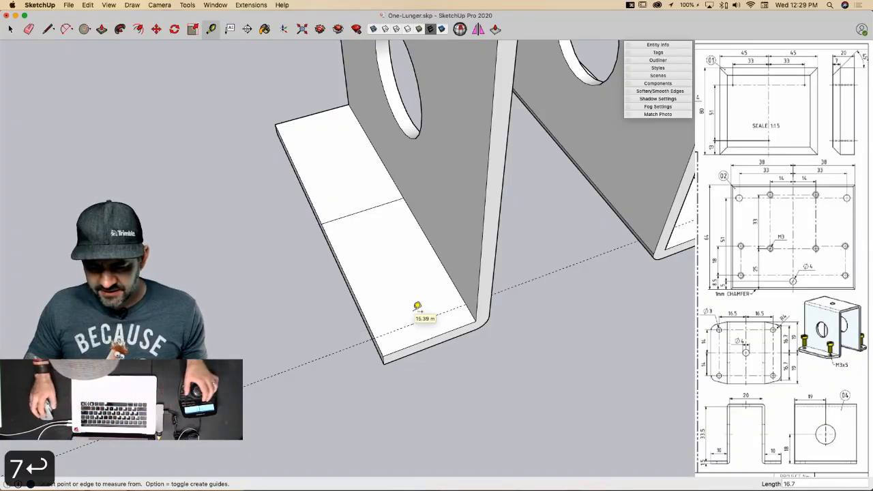
Step: Draw a slanted line from the guide's crossing on the foot's outer edge to the near inner corner, then erase the guide
key("l")
mouse_move(400, 376)
middle_mouse_down()
mouse_move(390, 360)
mouse_move(402, 356)
middle_mouse_up()
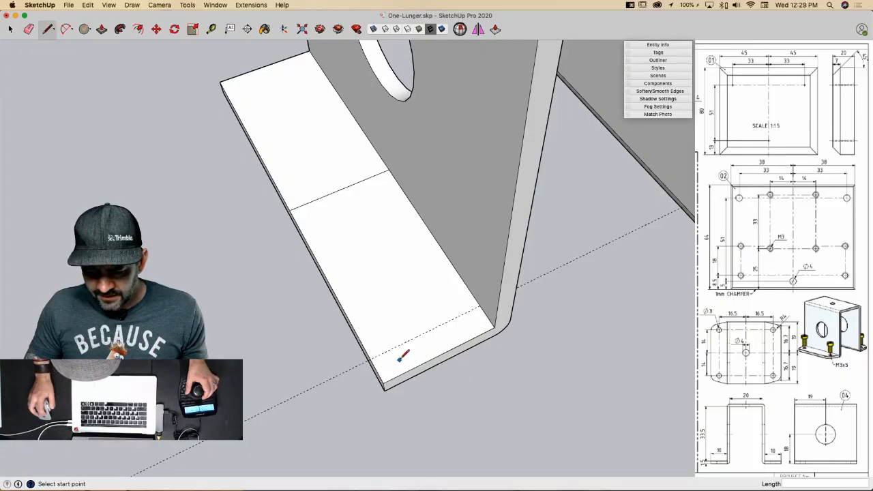
left_click(370, 357)
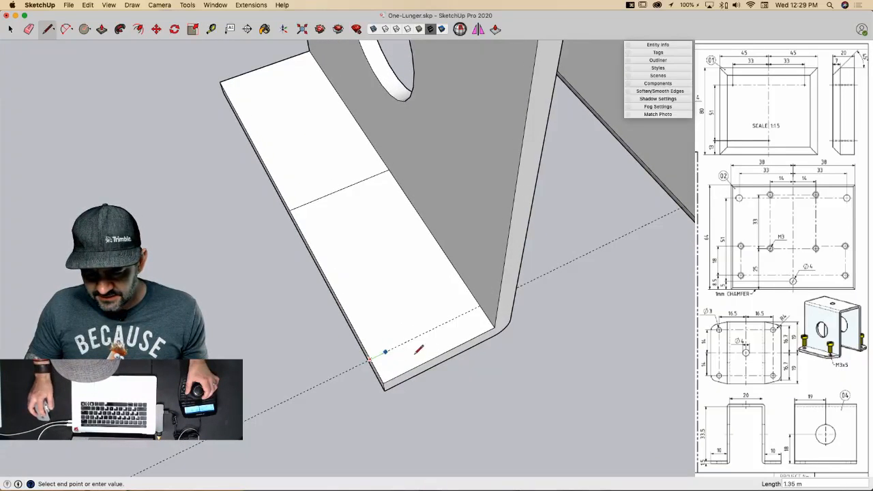
left_click(492, 326)
mouse_move(451, 322)
middle_mouse_down()
mouse_move(419, 307)
mouse_move(428, 311)
middle_mouse_up()
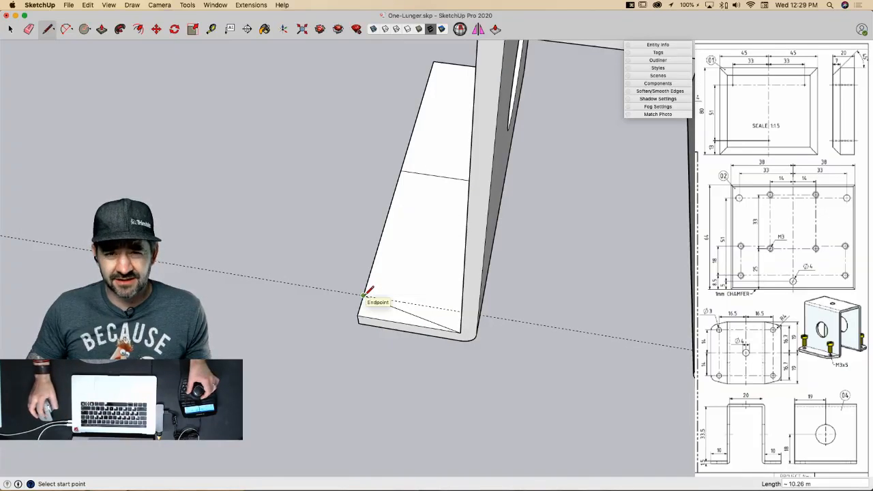
middle_click_drag(385, 283, 450, 294)
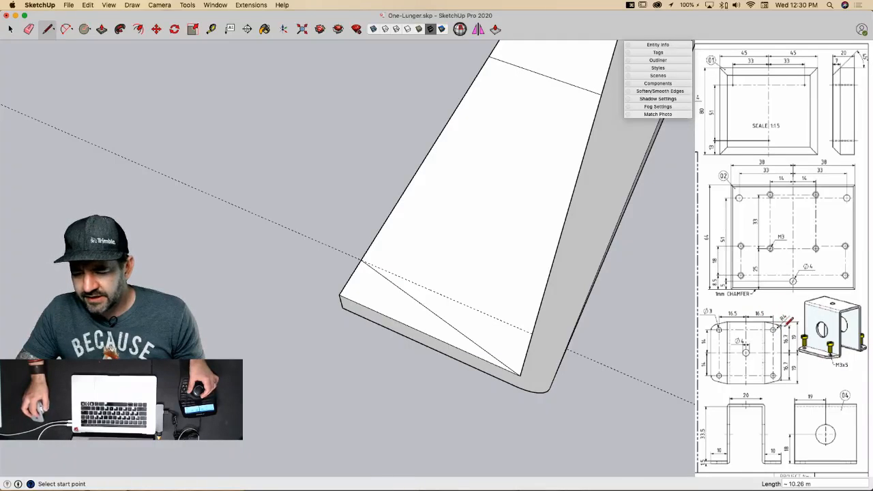
key("e")
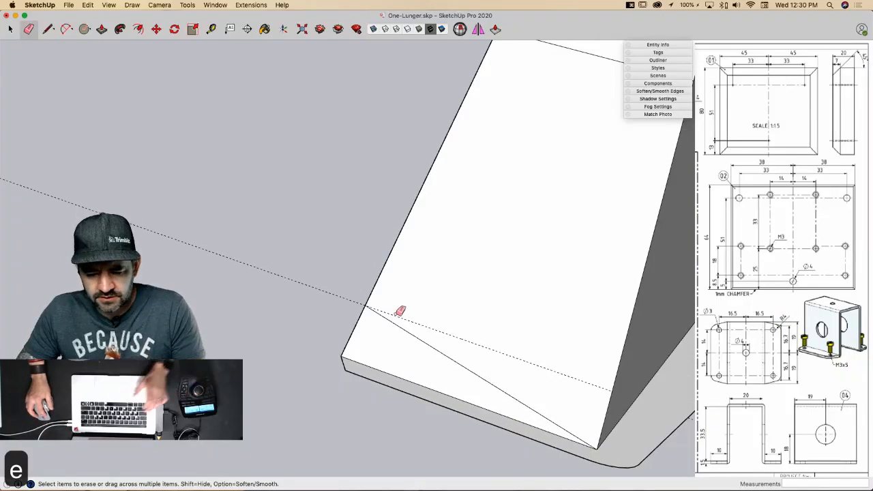
left_click(396, 314)
Step: Round the corner between the foot's outer edge and the slanted line with a tangent arc of 4 m radius
key("a")
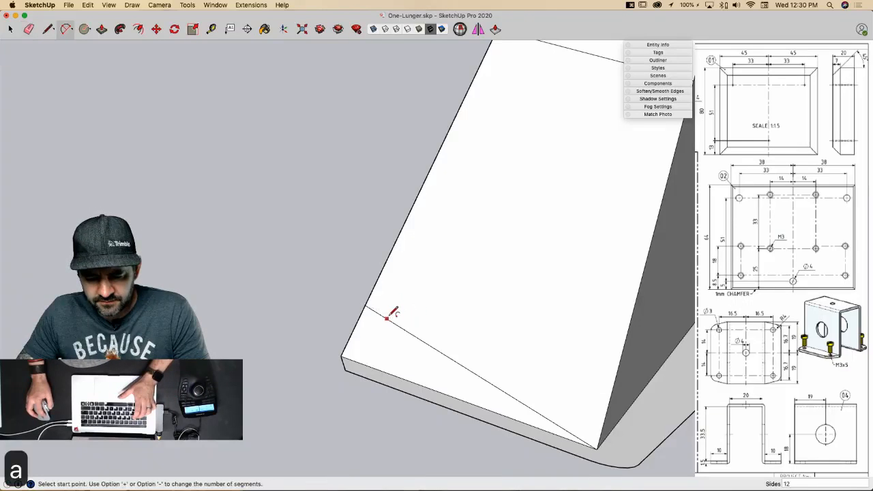
left_click(387, 319)
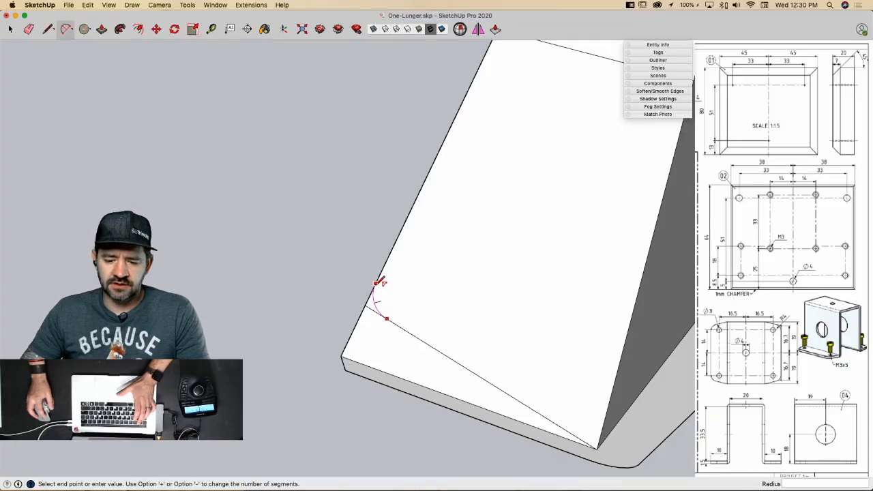
left_click(381, 282)
key("space")
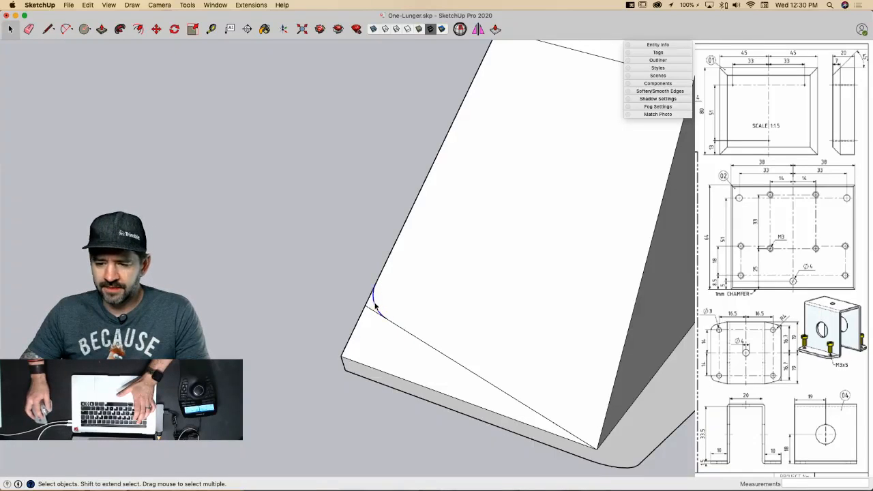
left_click(656, 45)
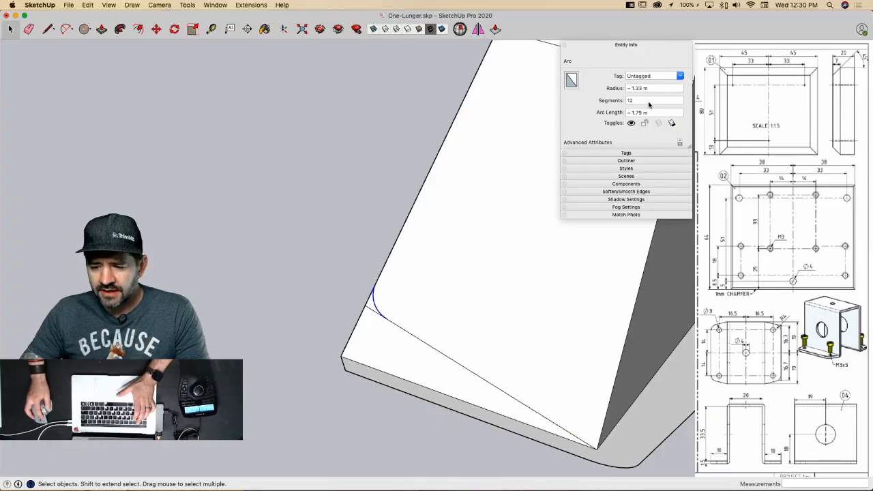
left_click(657, 88)
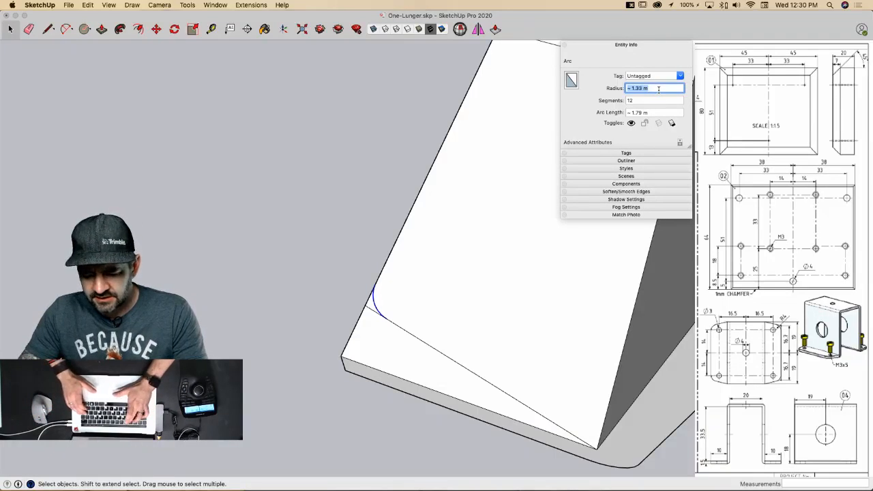
type("4")
key("Return")
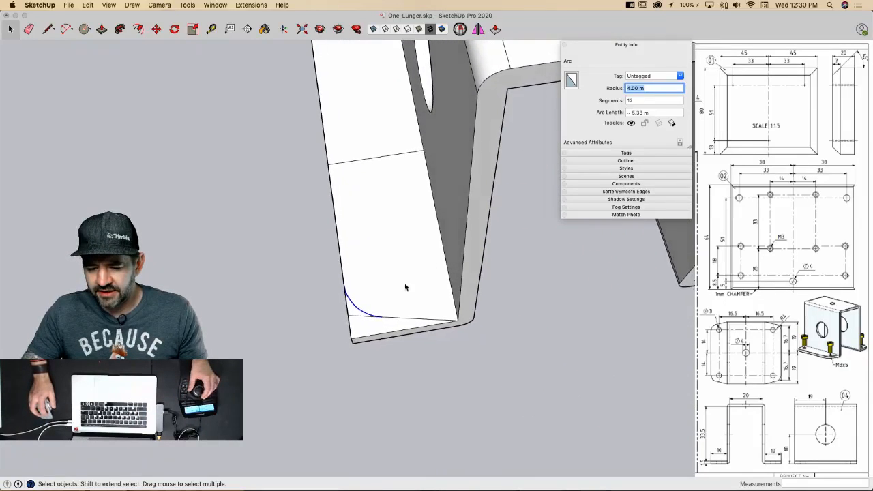
Step: Erase the short piece of the slanted line left outside the rounded corner
type("e")
key("Escape")
key("e")
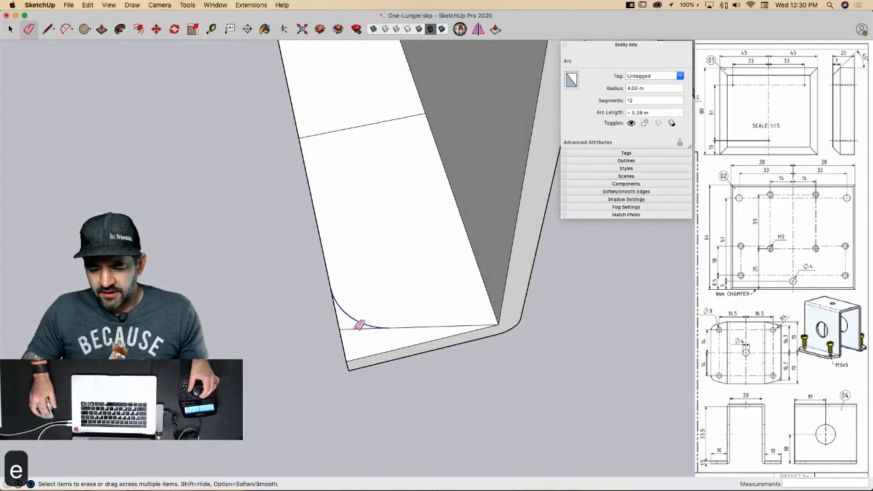
left_click(352, 329)
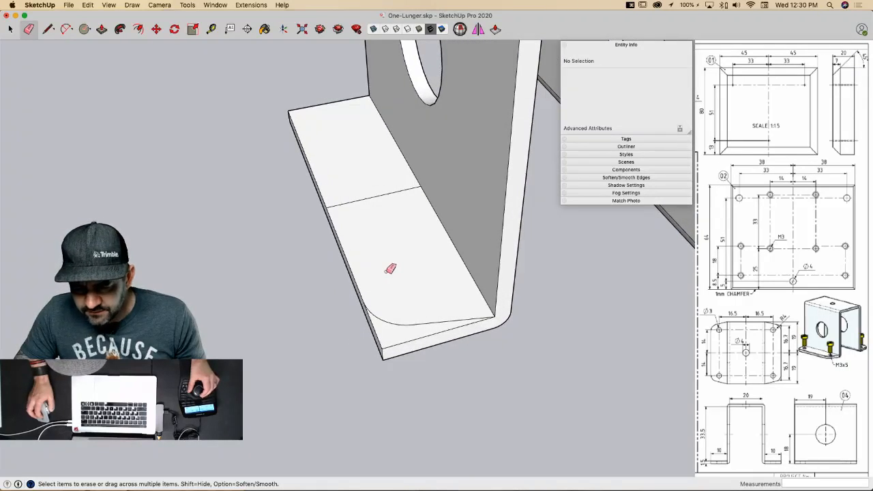
Step: Place a guide parallel to the foot's centre line, offset 14 m towards the rounded end
left_click(211, 29)
left_click(363, 224)
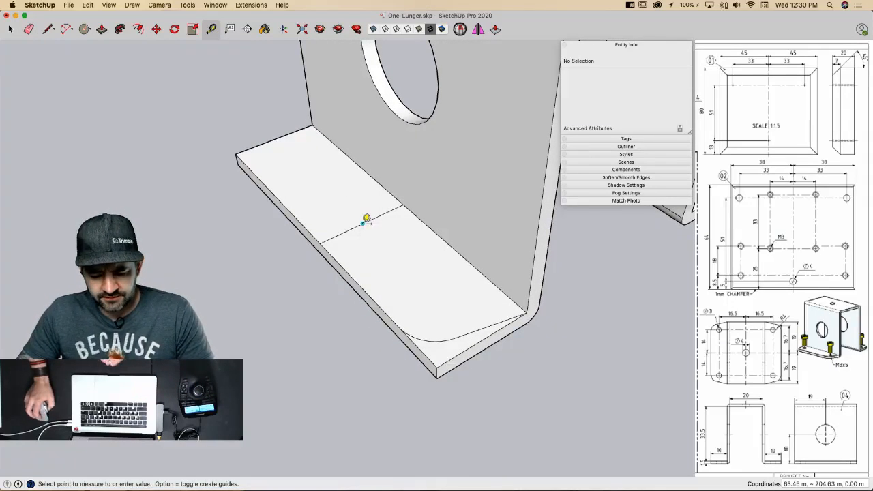
type("14")
key("Return")
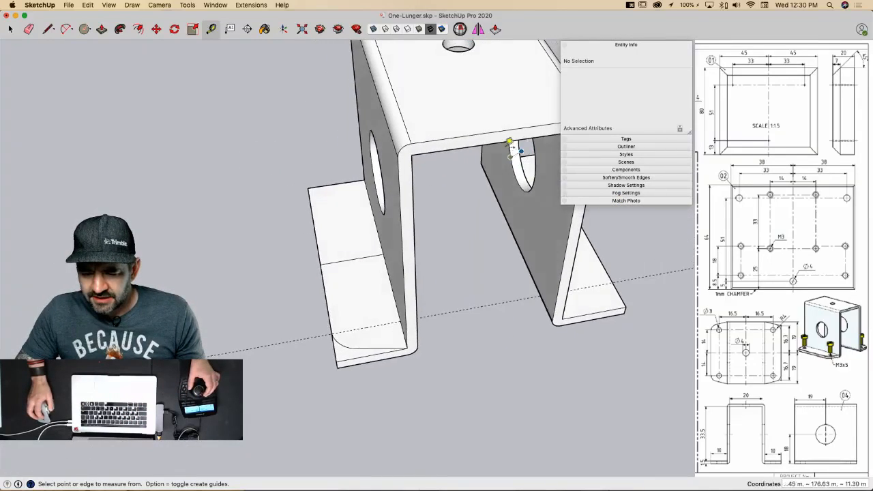
left_click(506, 149)
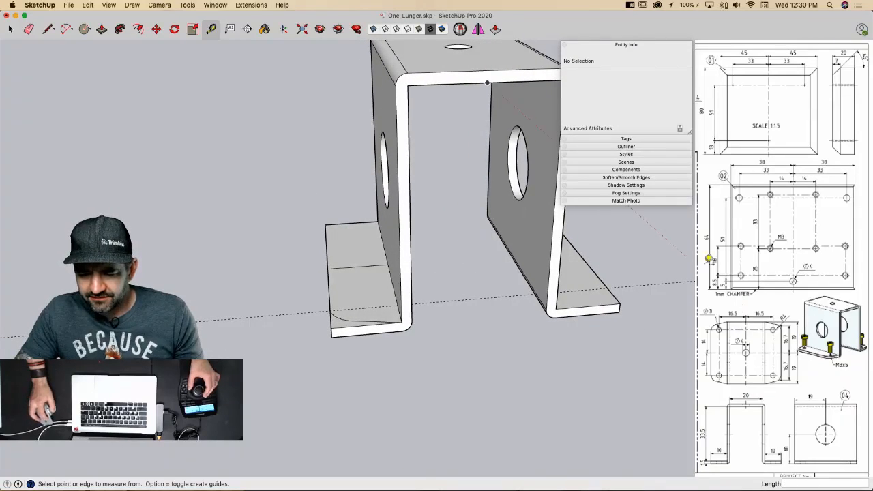
scroll(488, 124, "down", 2)
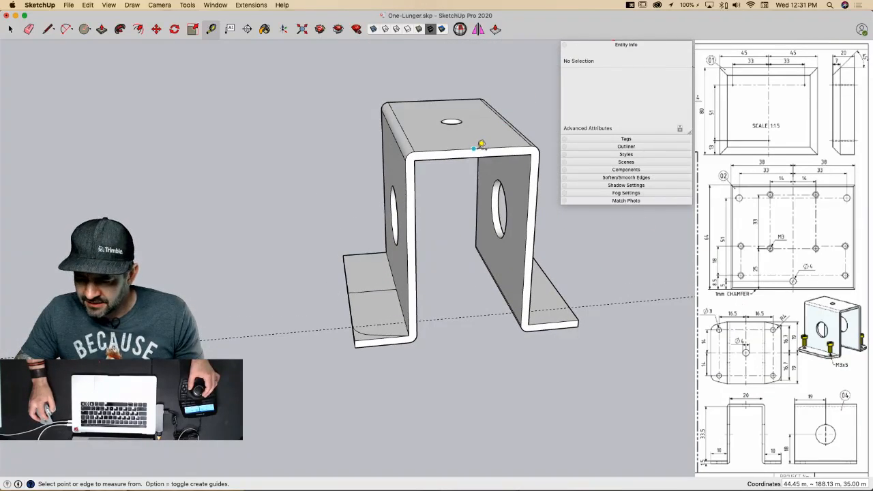
left_click(481, 146)
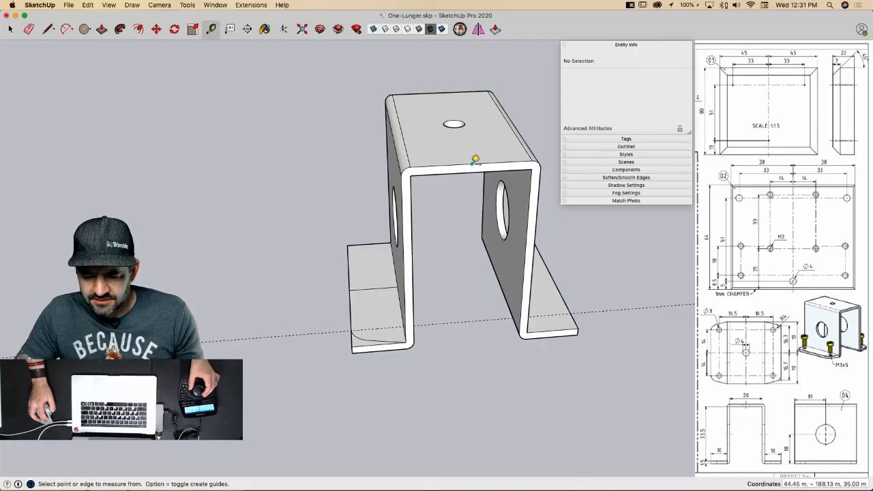
Step: Draw a 35 m line straight down from the midpoint of the bracket's front top edge, then 16.5 m along the green axis towards the foot
key("l")
left_click(472, 165)
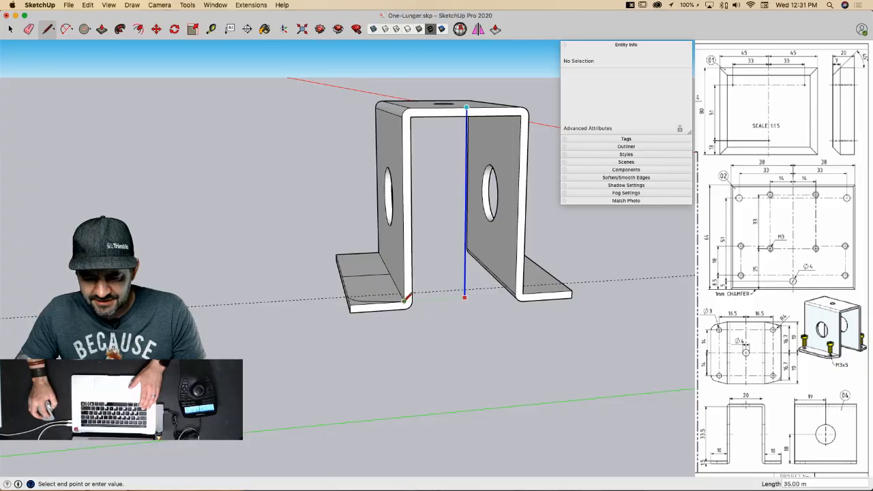
left_click(465, 297)
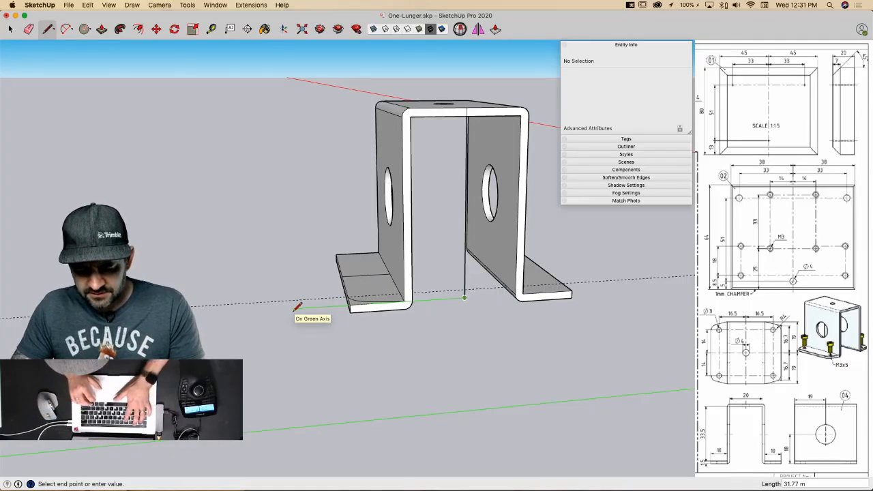
type("16.5")
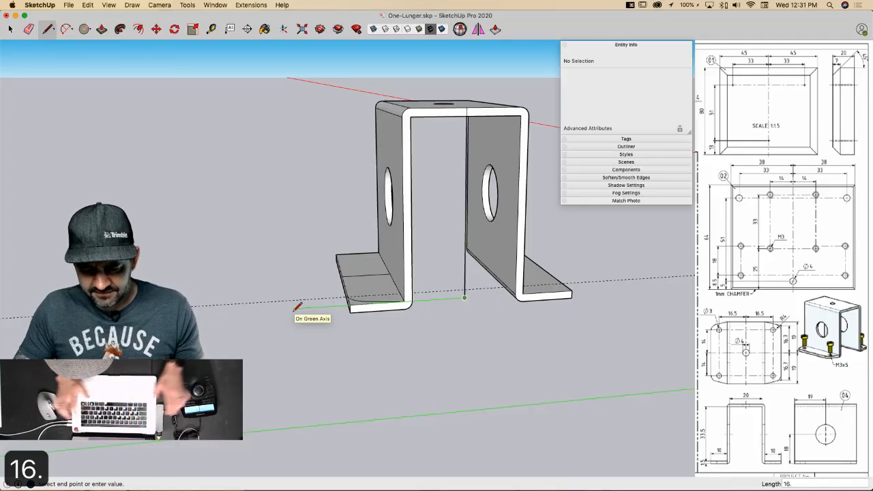
key("Return")
Step: Draw a line along the foot from the end of the 16.5 m line past the guide, then erase the construction lines under the bracket
middle_click_drag(358, 295, 389, 352)
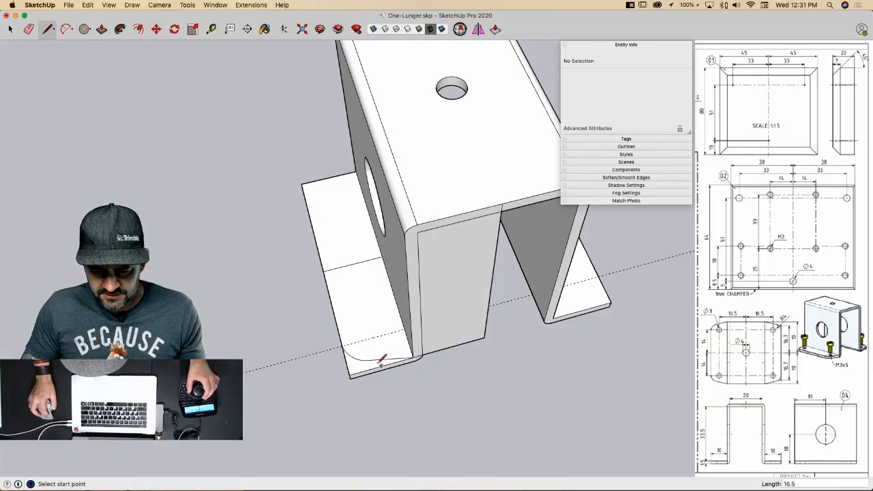
left_click(381, 366)
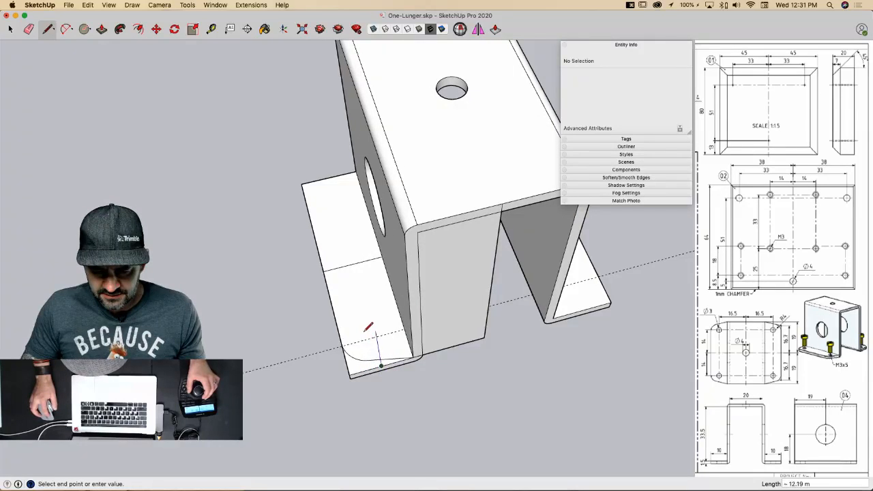
key("e")
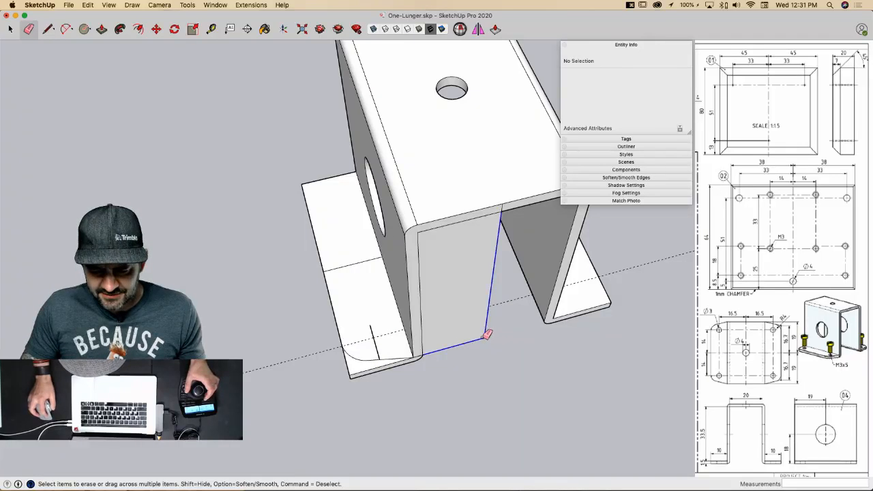
left_click_drag(488, 334, 481, 340)
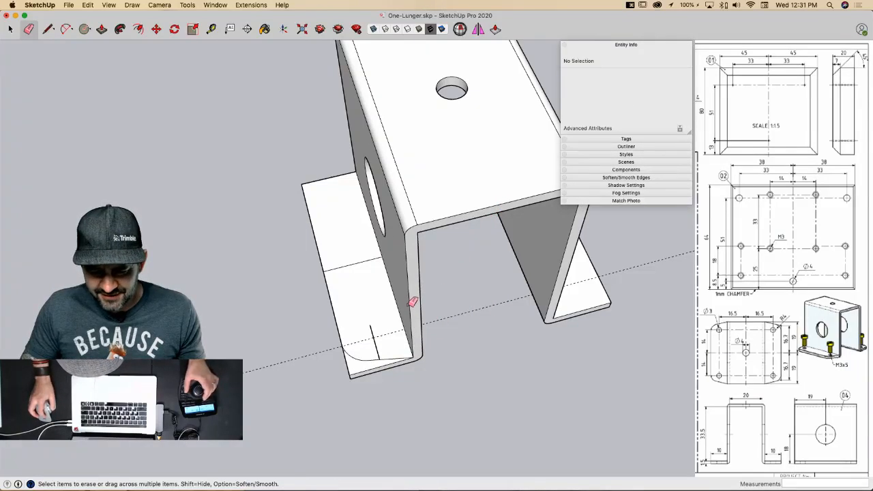
Step: Draw a circle of 1.5 m radius at the line crossing on the foot flange and erase the construction lines through it
key("c")
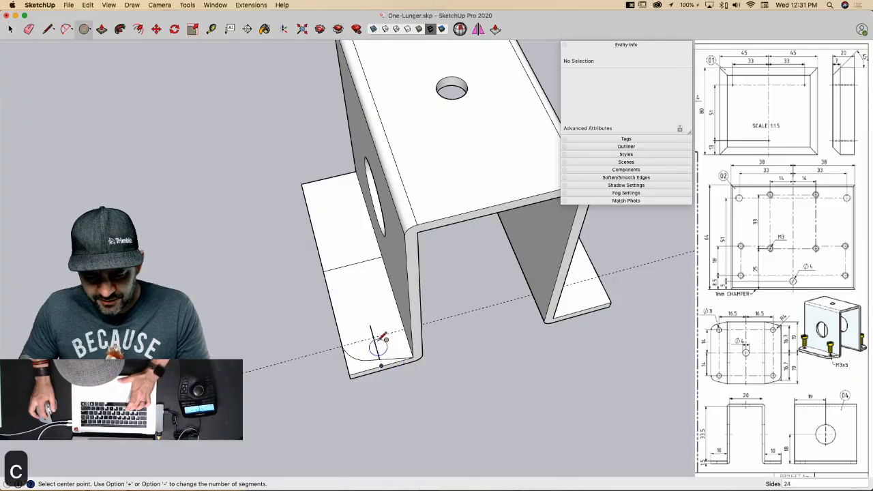
left_click(374, 338)
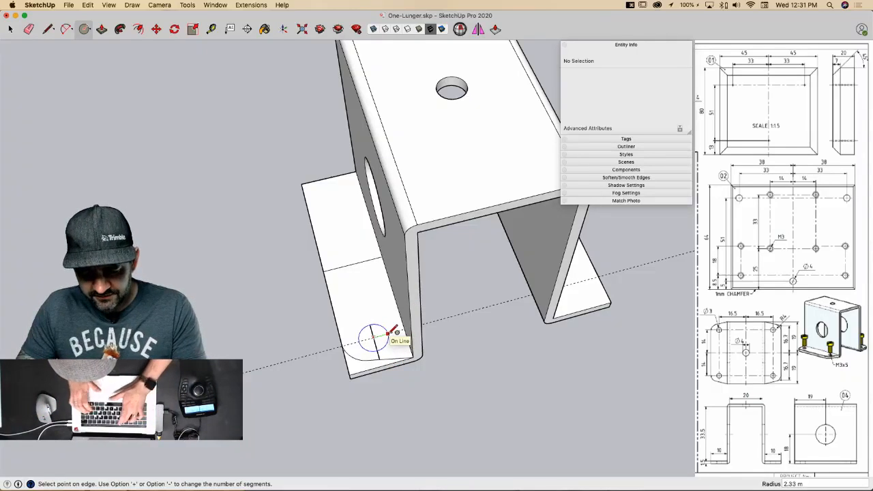
type("1.5")
key("Return")
key("e")
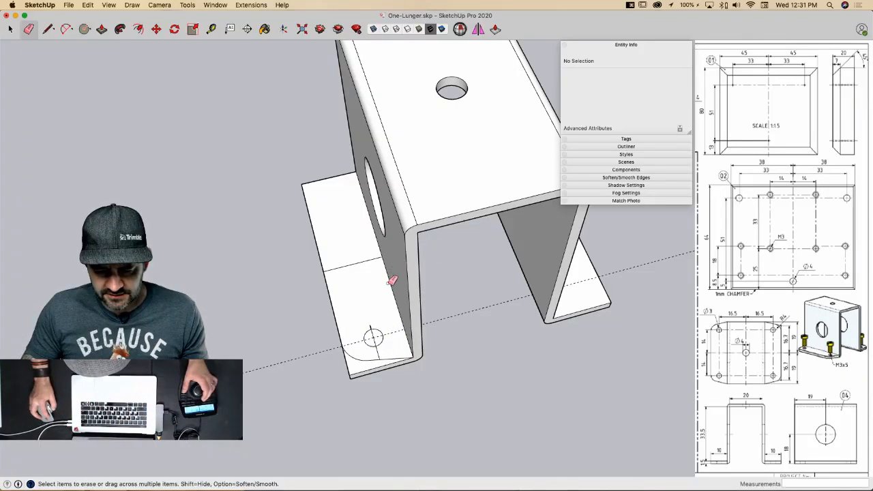
left_click_drag(377, 336, 382, 348)
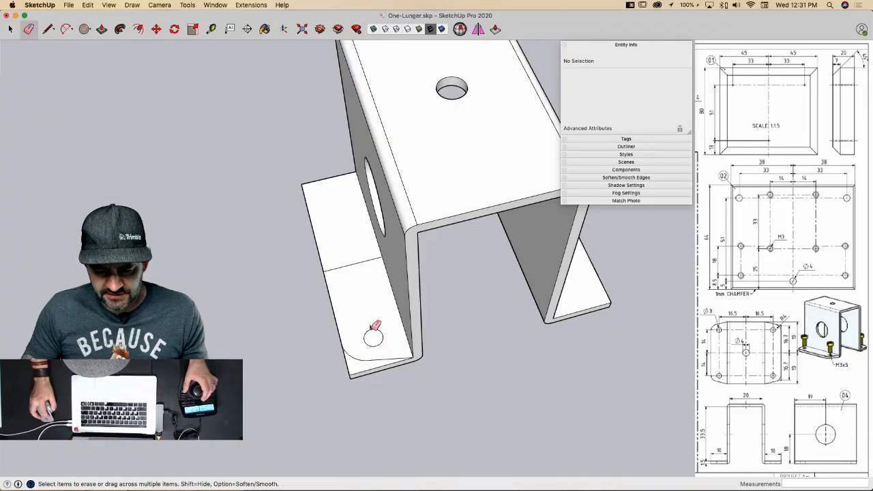
Step: Rotate-copy the flange half with the hole and rounded corner 180° about the flange's midline onto the other half
key("space")
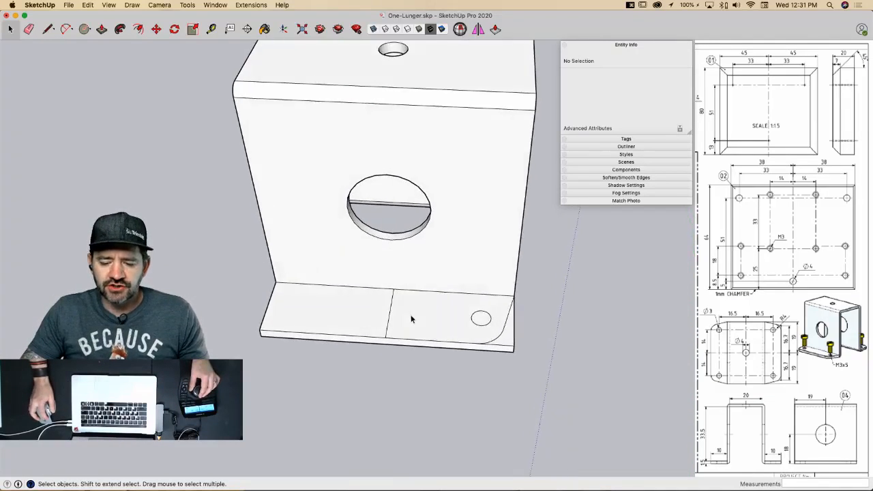
left_click(438, 291)
key("q")
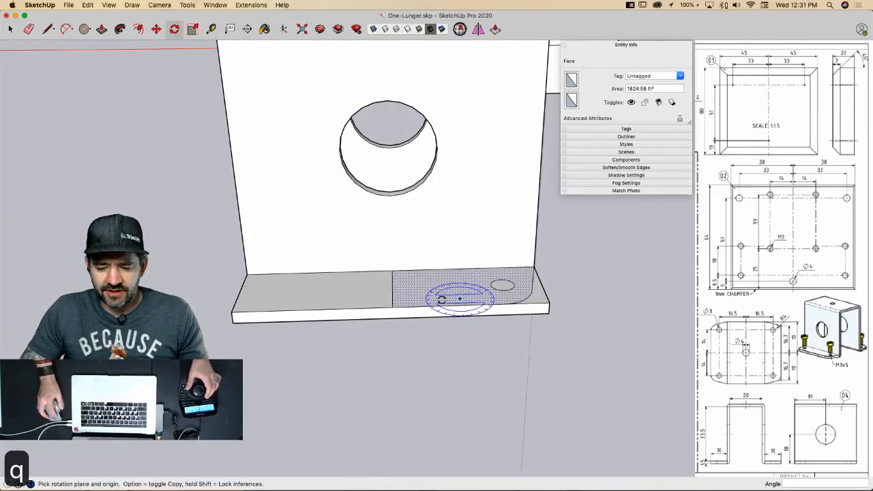
left_click(392, 308)
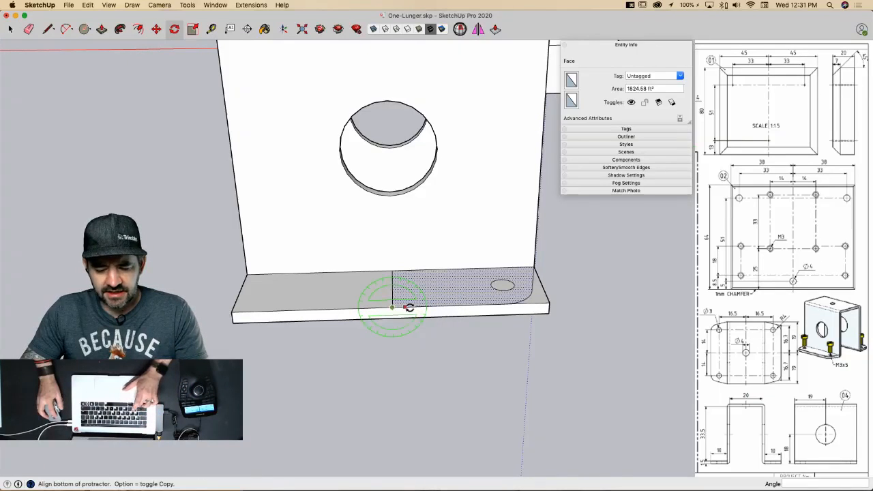
left_click(406, 306)
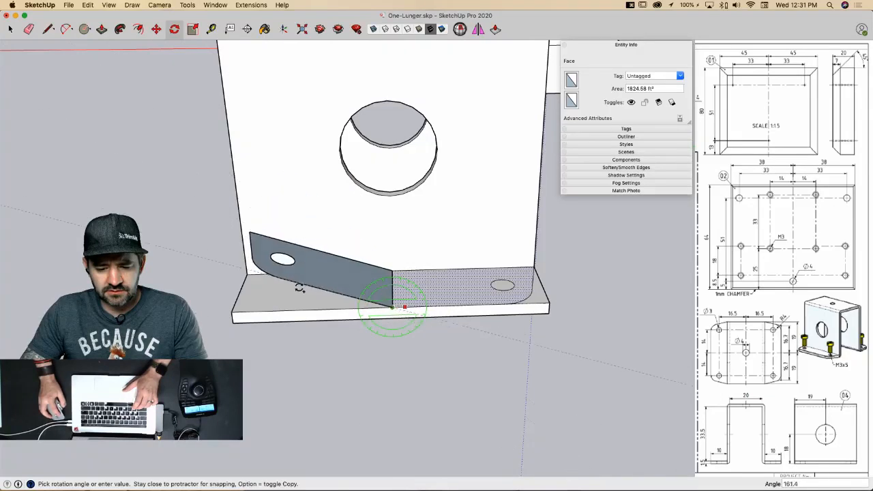
left_click(286, 312)
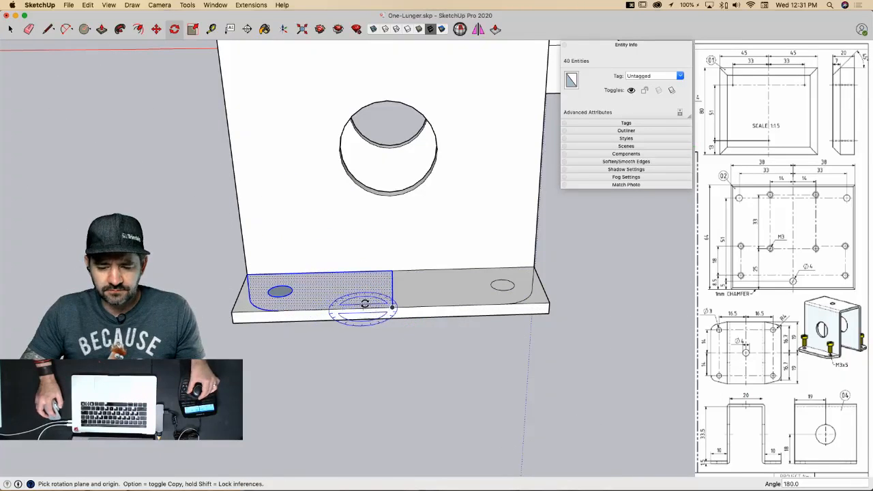
Step: Rotate-copy both halves of the flange layout half a turn about the top hole's center onto the opposite flange
middle_click_drag(364, 304, 471, 367)
key("space")
left_click(427, 357)
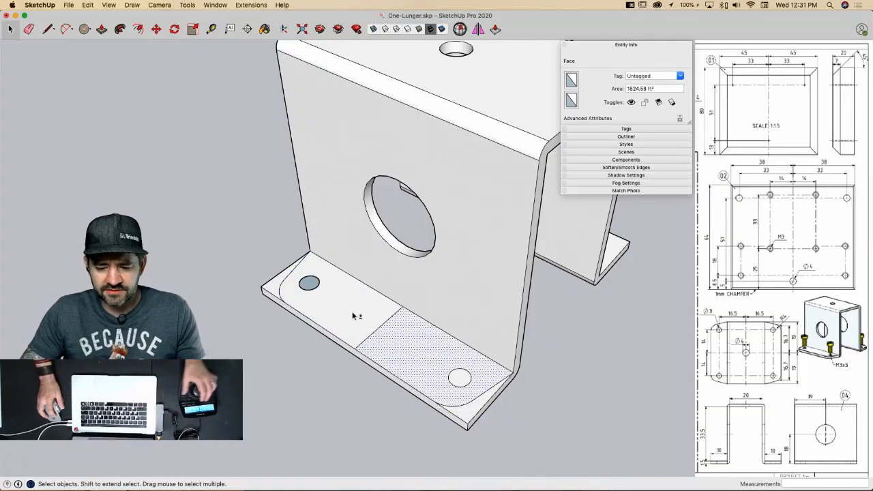
left_click(357, 316, "shift")
middle_click_drag(620, 292, 570, 279)
key("q")
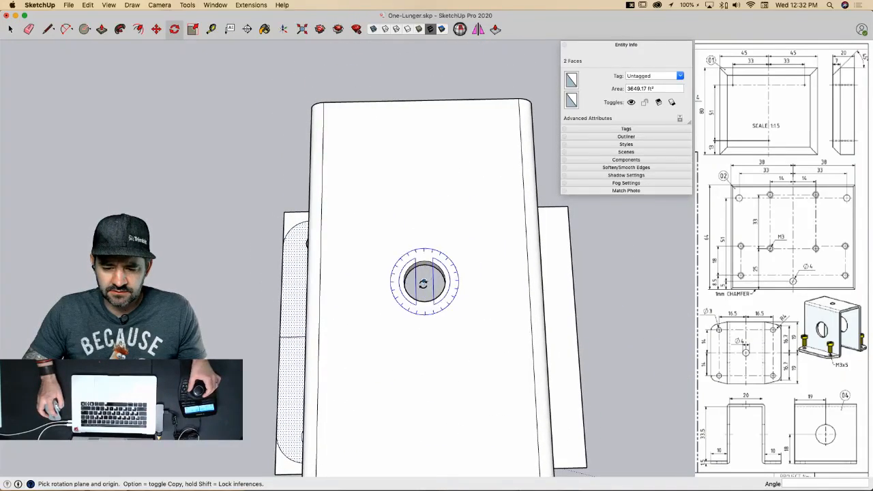
left_click(424, 281)
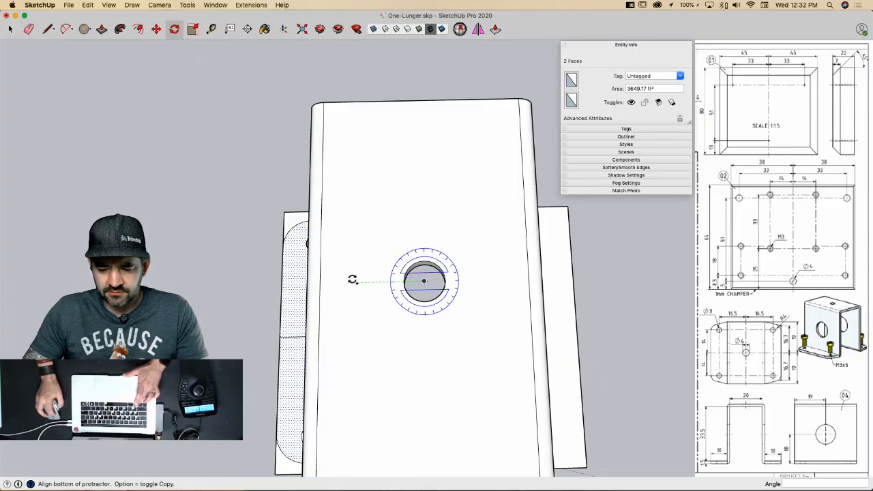
left_click(353, 280)
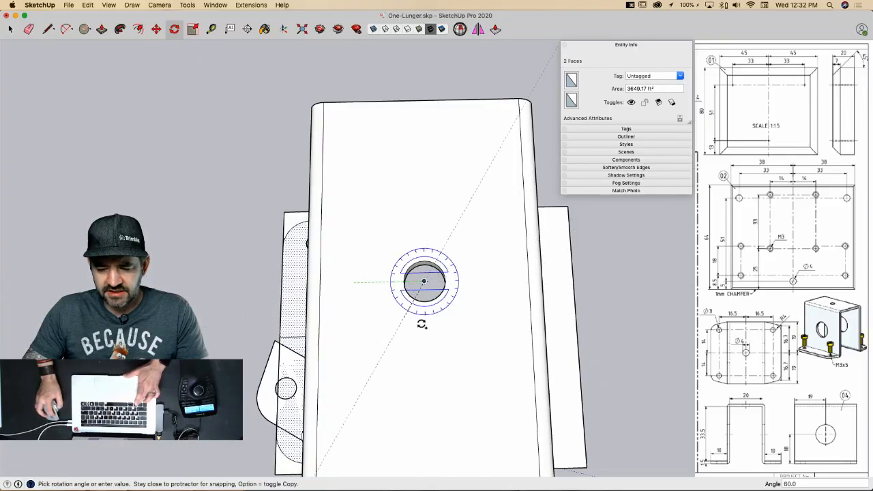
left_click(465, 277)
Step: Erase the dividing midlines across both foot flanges
key("e")
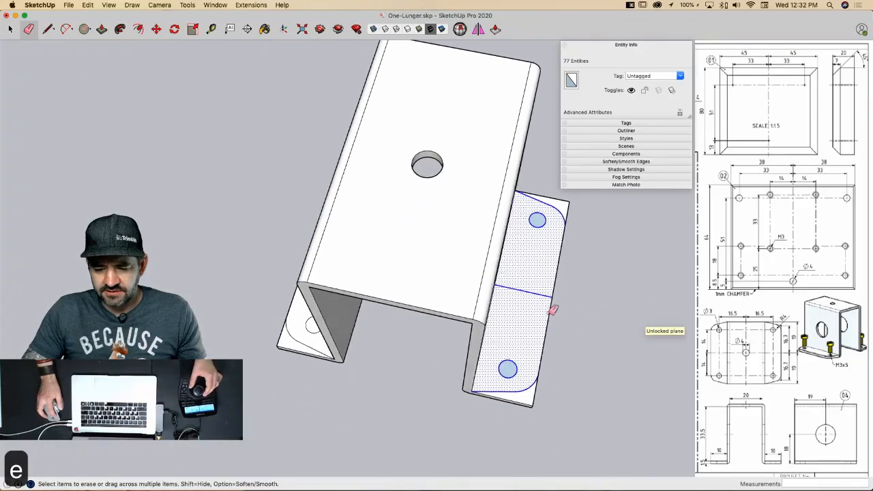
left_click(531, 293)
left_click(333, 311)
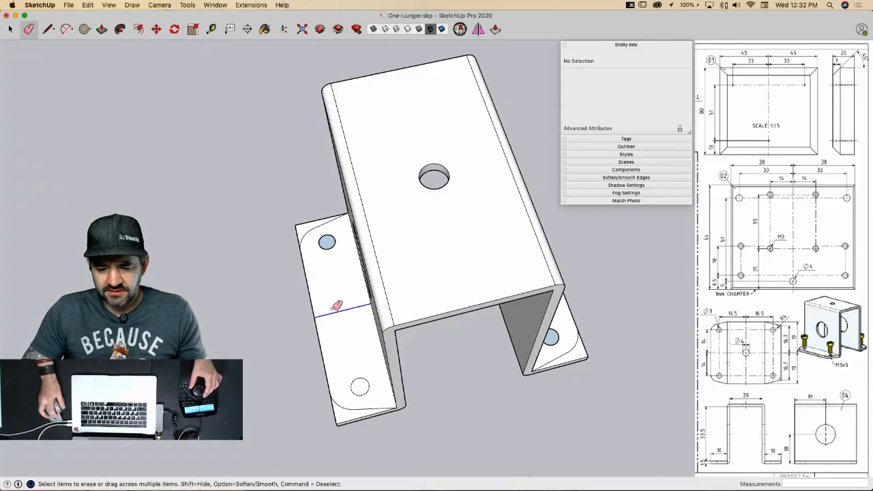
Step: Push the waste areas outside the corner arcs through both foot flanges to round off their corners
key("p")
left_click(362, 313)
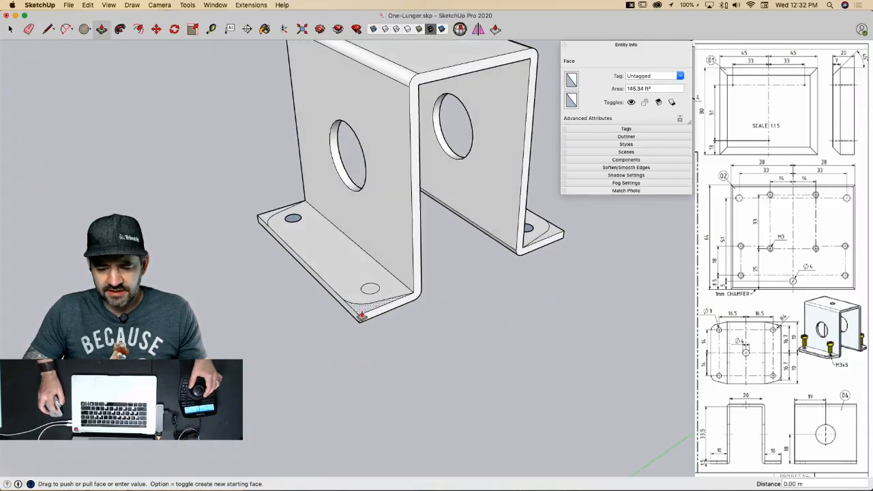
left_click(362, 377)
double_click(264, 222)
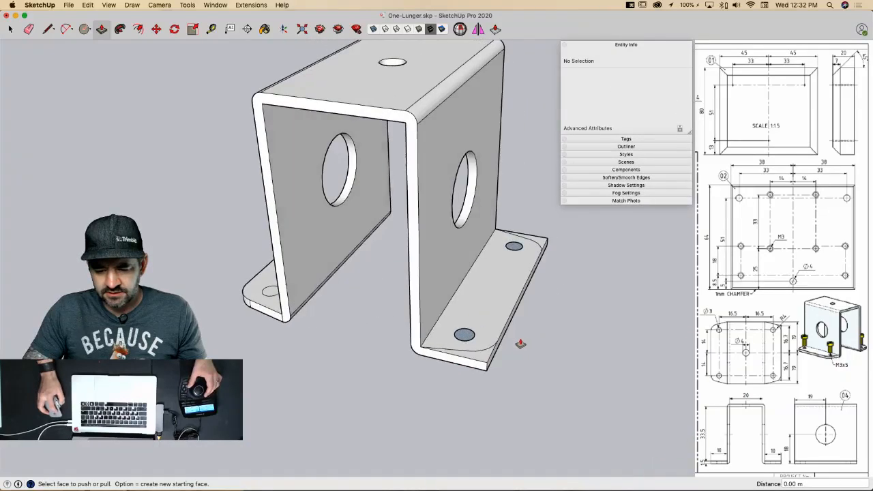
left_click(478, 354)
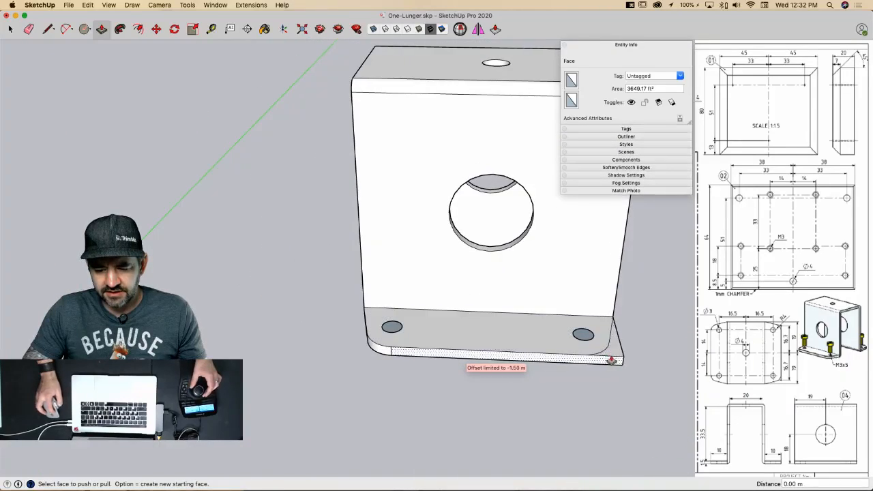
Step: Retrace an edge segment of each unfilled mounting-hole circle on the flanges to give the circles proper faces
key("l")
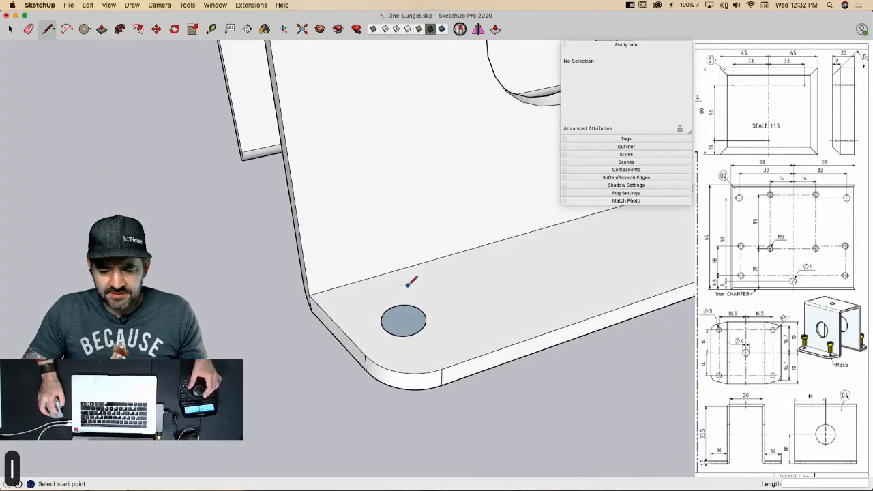
scroll(408, 286, "up", 2)
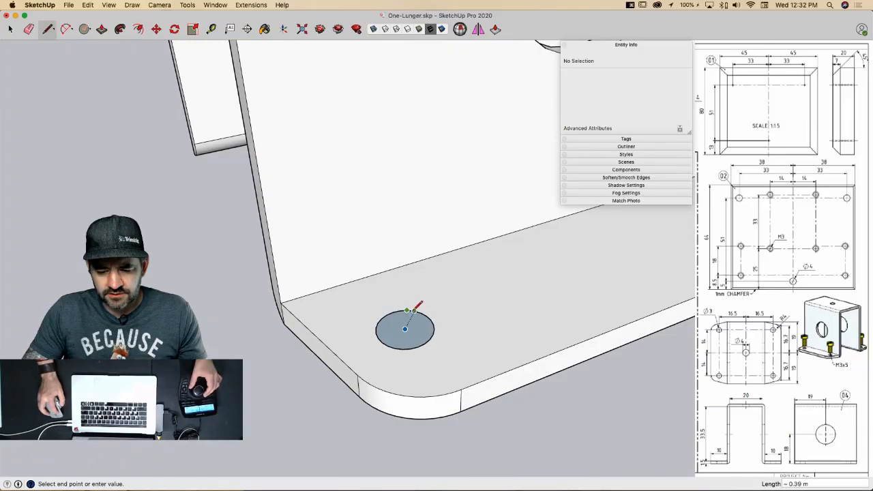
key("Escape")
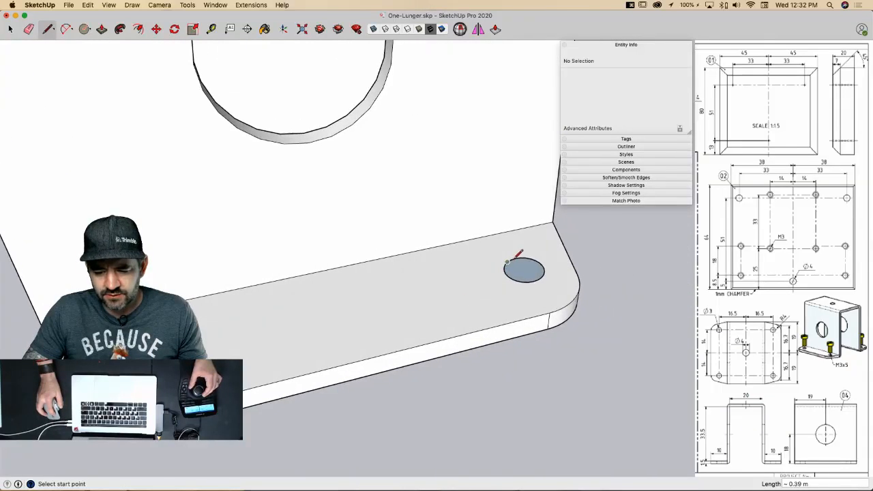
left_click(526, 257)
key("Escape")
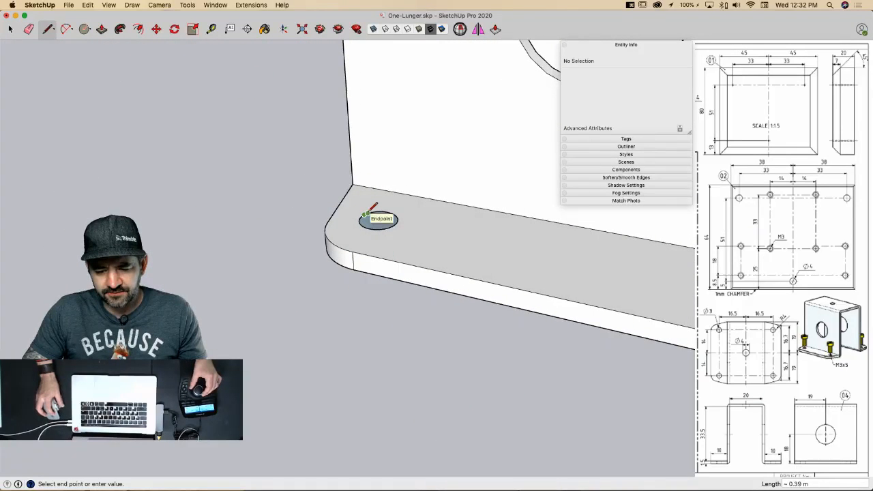
key("space")
Step: Push the circle faces through both foot flanges to cut the four mounting holes
key("p")
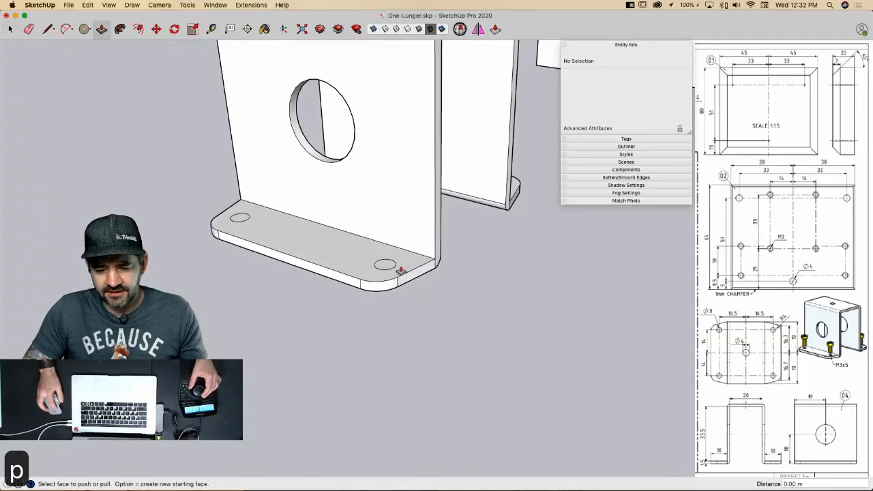
left_click(401, 271)
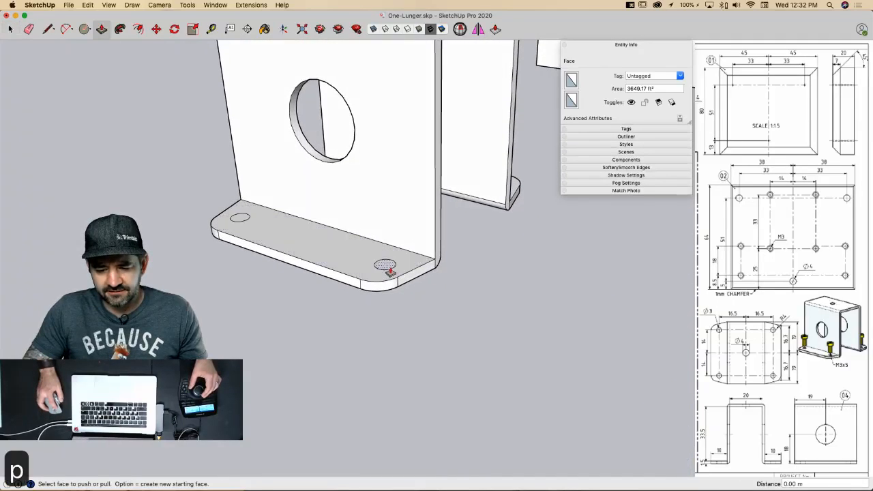
left_click(366, 292)
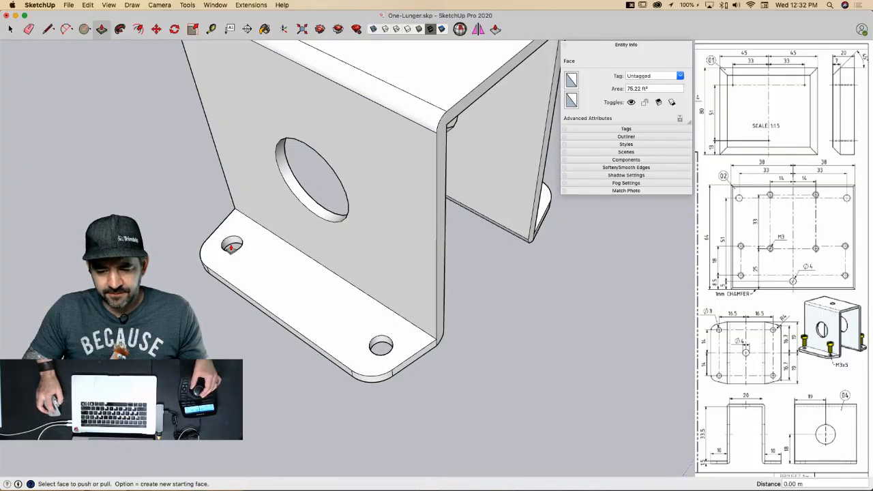
double_click(476, 355)
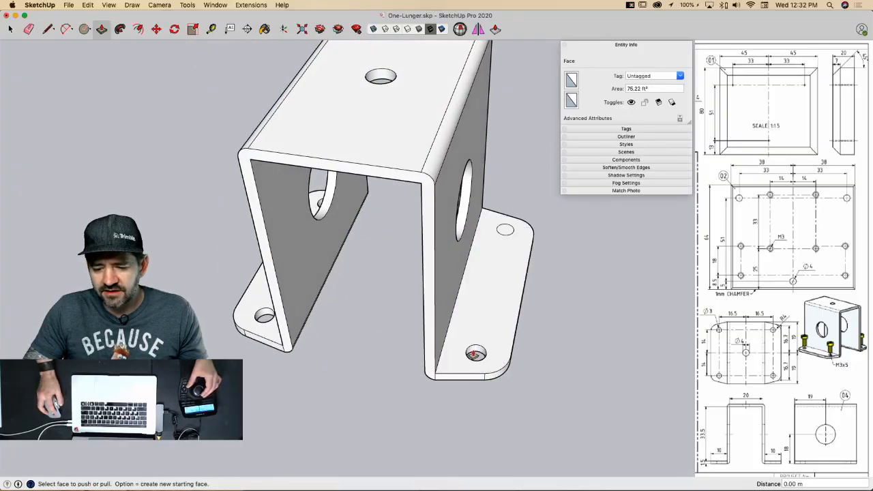
double_click(506, 228)
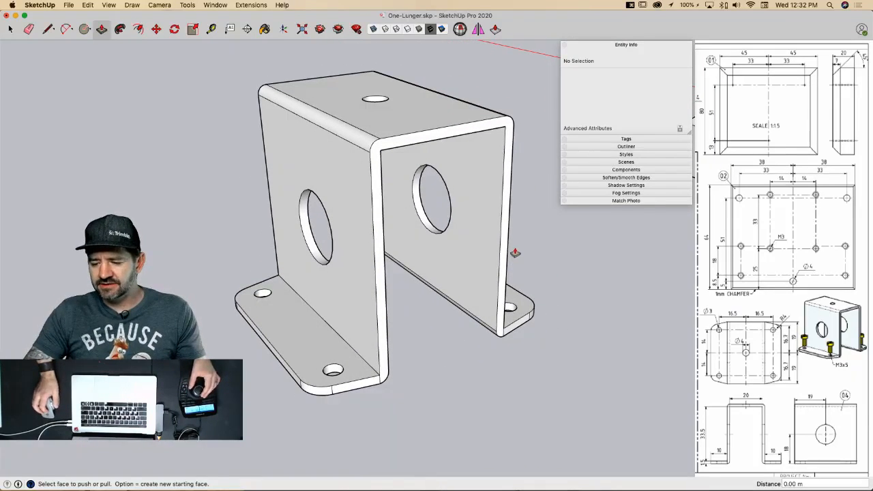
Step: Soften the edges of the entire bracket with Soften coplanar enabled
key("space")
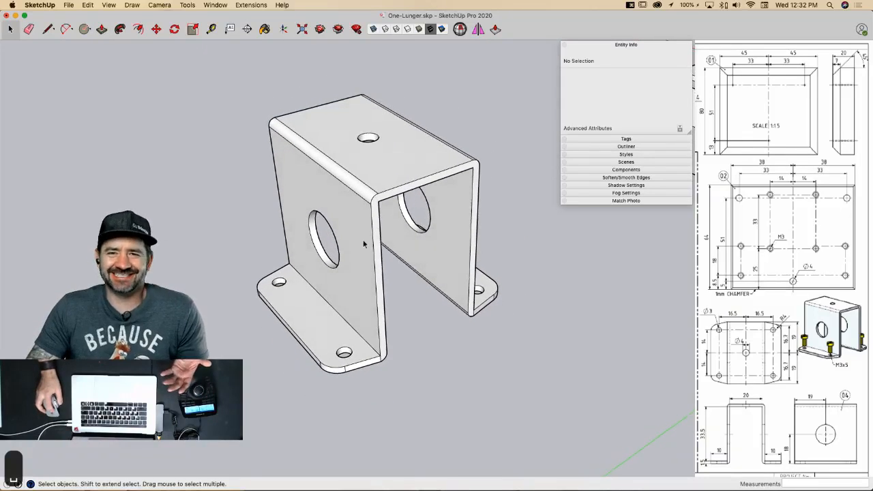
triple_click(336, 273)
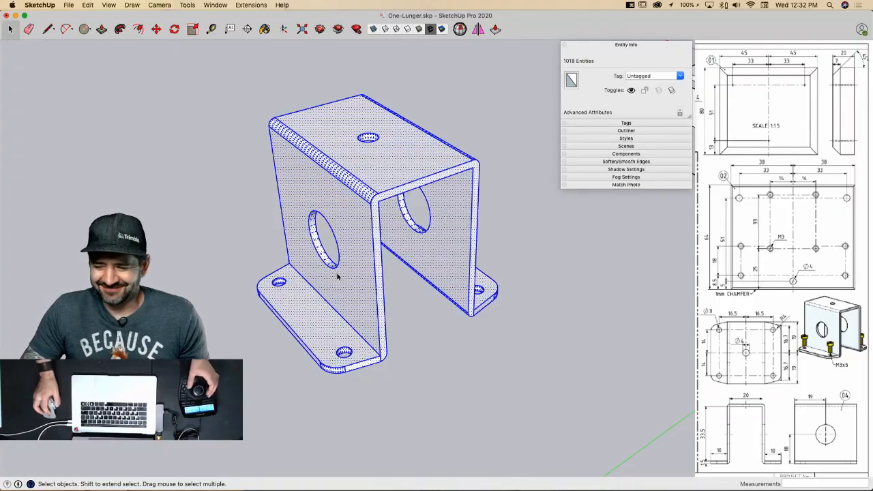
left_click(627, 161)
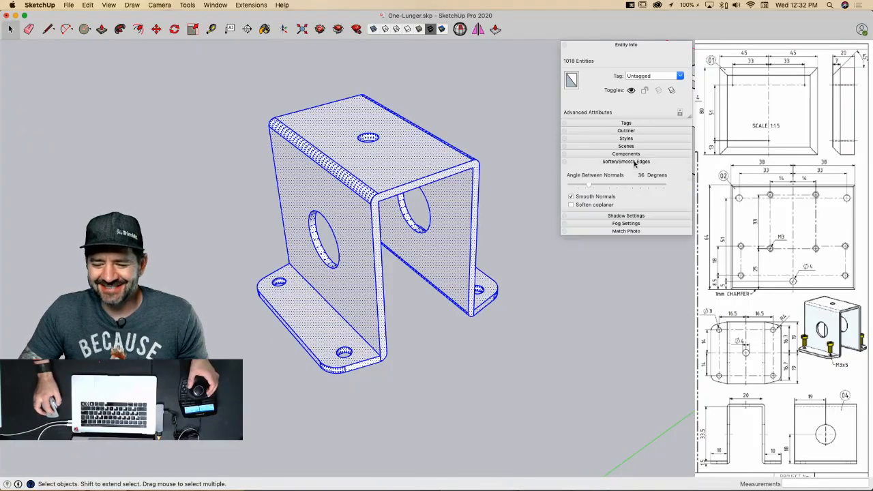
left_click(570, 205)
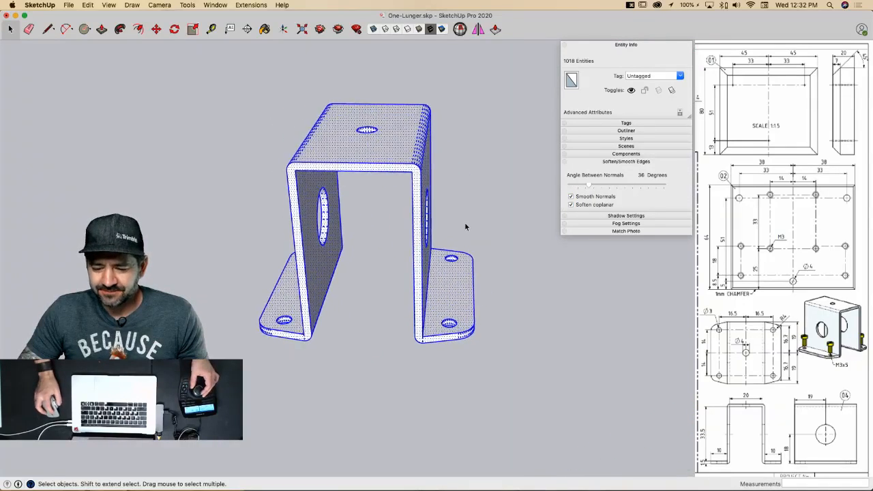
left_click(465, 222)
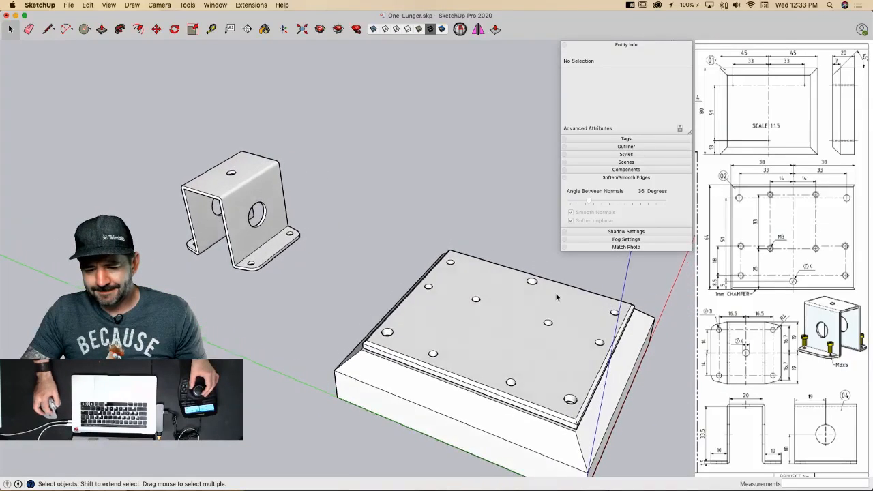
Step: Make the whole bracket a component with the definition name "04 Crank Shaft Bearing Holder"
triple_click(279, 251)
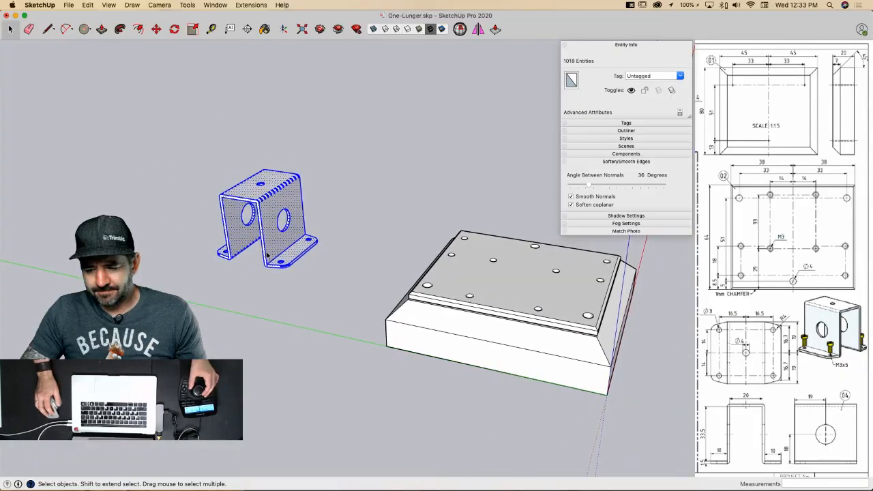
right_click(275, 252)
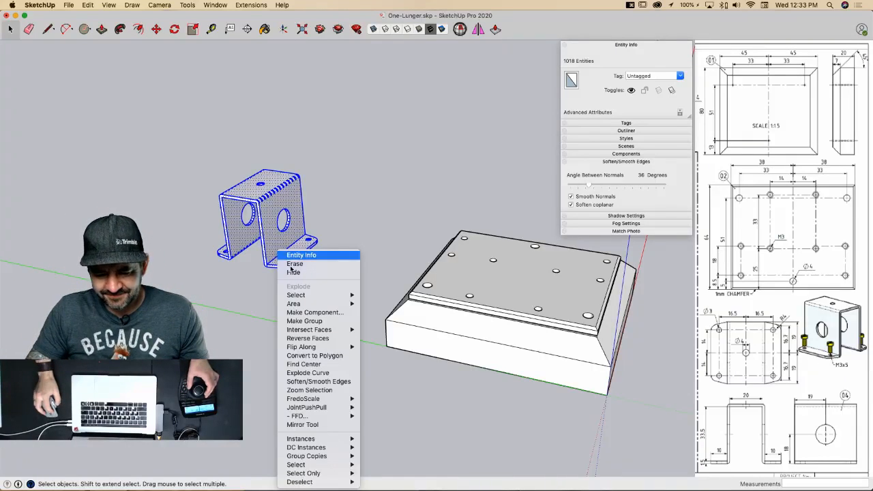
left_click(313, 313)
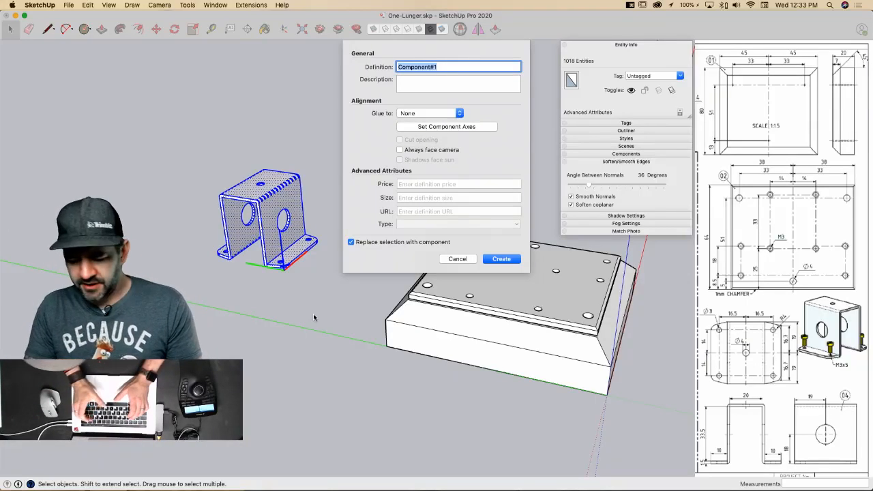
type("0")
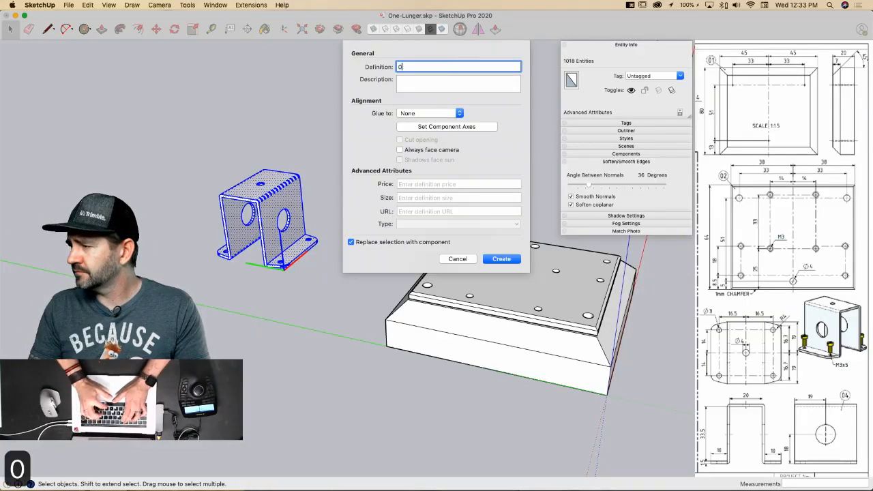
type("4 Crank Shaft Bearing Holder")
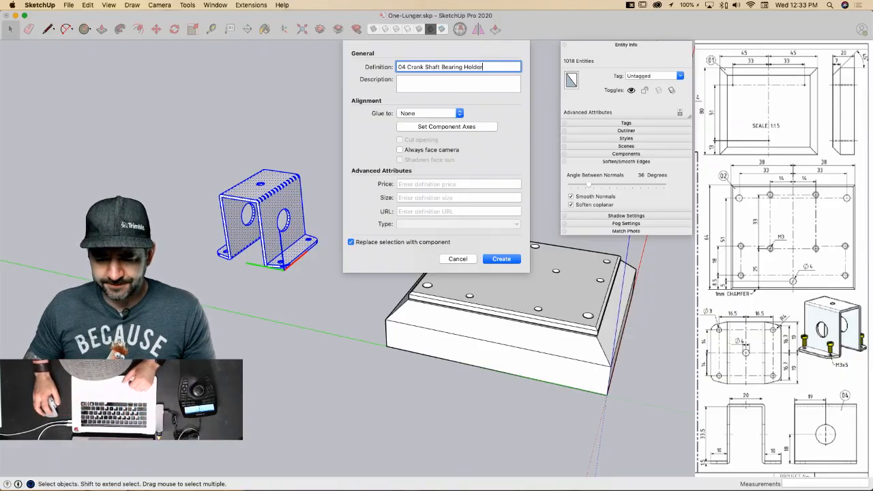
left_click(502, 259)
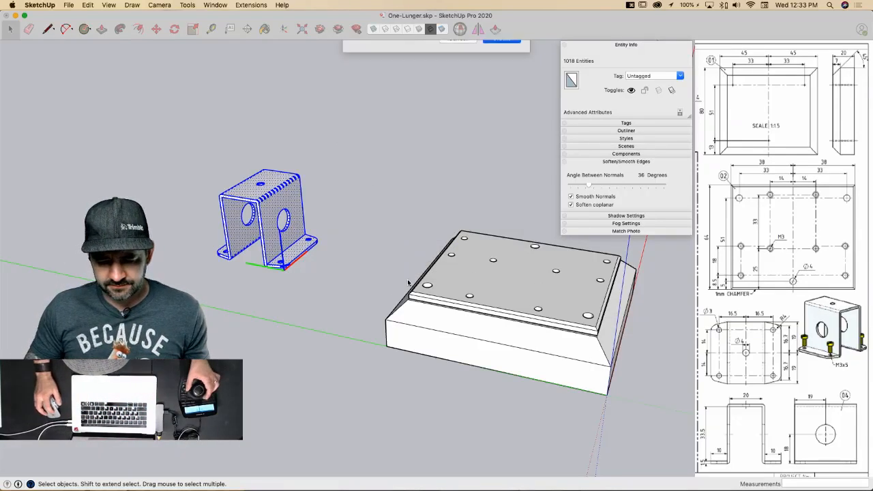
Step: Rotate the bracket component about its vertical axis to match the orientation of the base plate's mounting-hole pattern
middle_click_drag(320, 276, 243, 251)
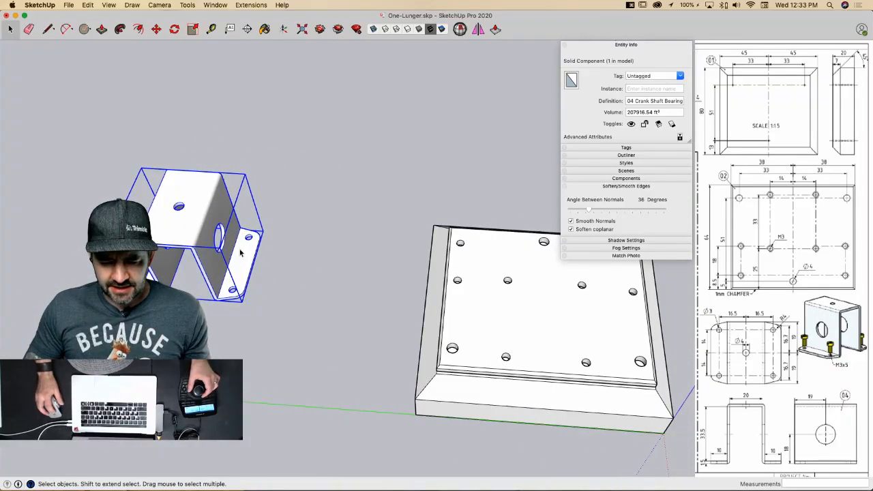
key("m")
left_click(218, 209)
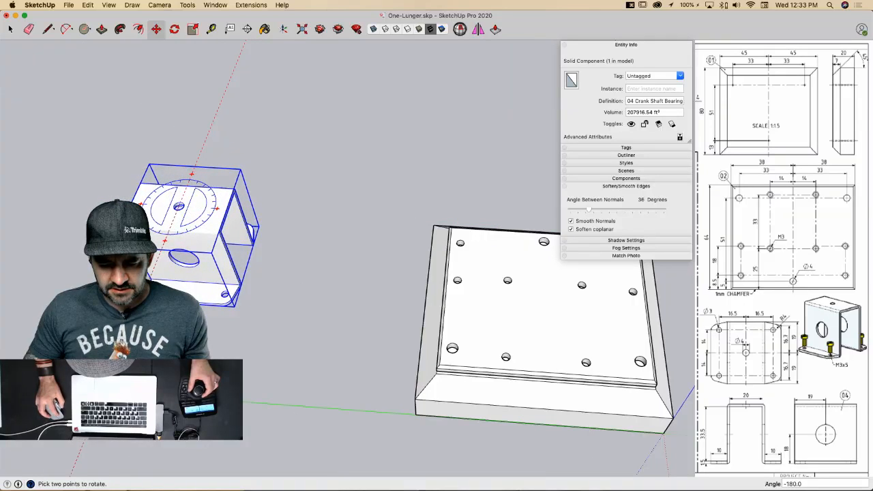
left_click(141, 204)
Step: Move the bracket by the edge of a flange mounting hole onto the matching hole in the base plate
scroll(348, 253, "up", 1)
key("m")
left_click(143, 296)
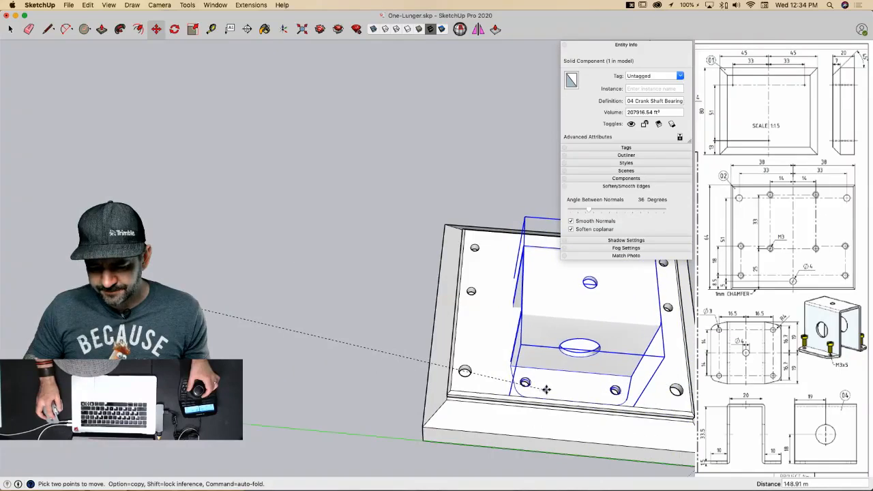
scroll(544, 389, "up", 5)
scroll(522, 369, "up", 2)
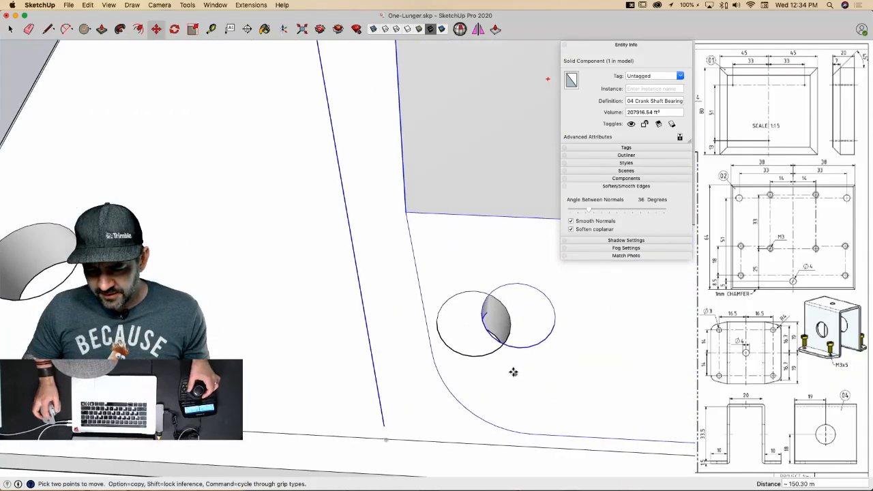
left_click(439, 322)
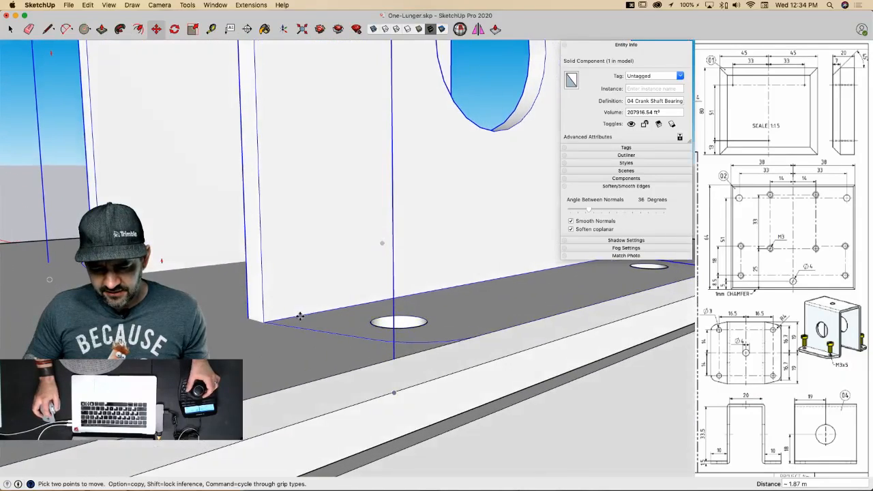
Step: Raise the bracket along the blue axis until the underside of its foot flanges rests on the base plate
left_click(296, 323)
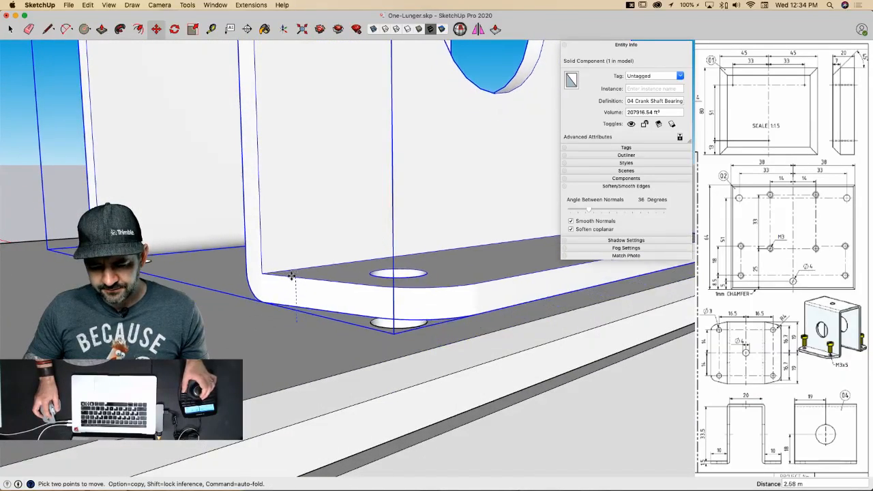
key("Up")
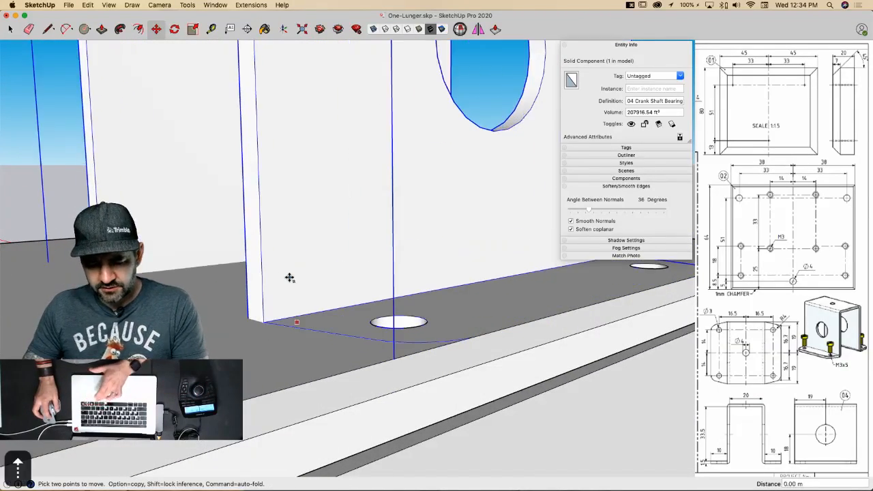
left_click(296, 293)
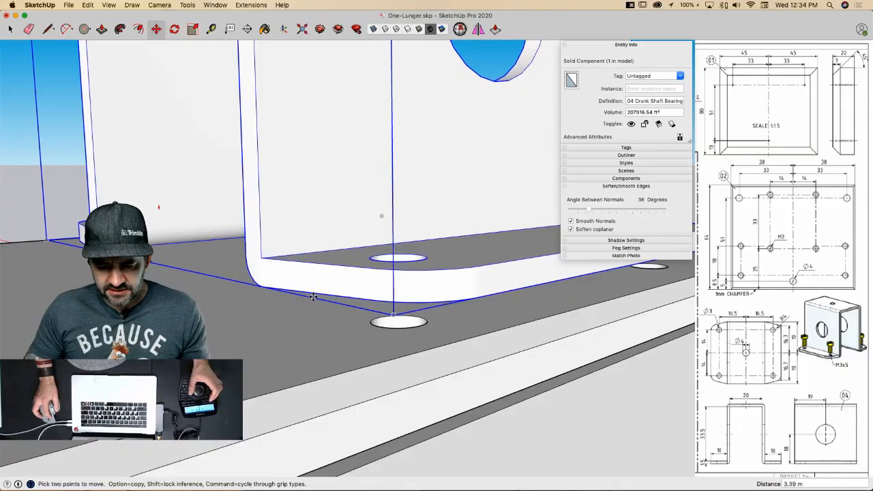
left_click(313, 292)
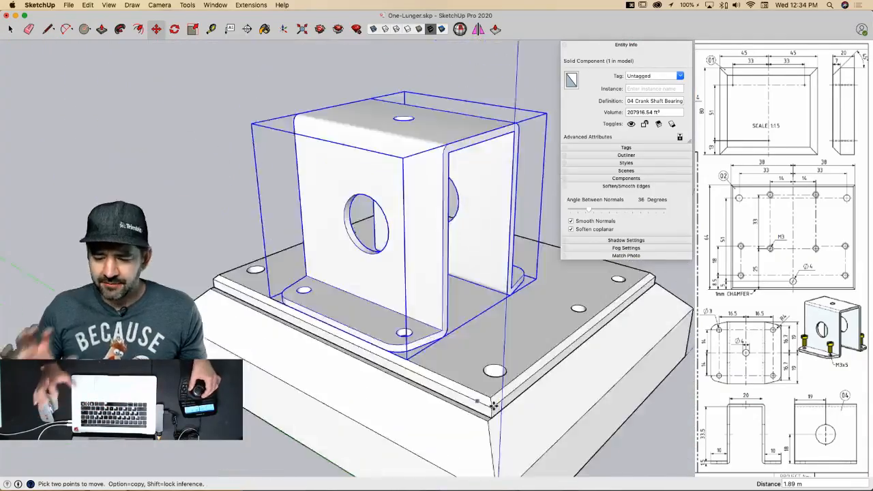
key("space")
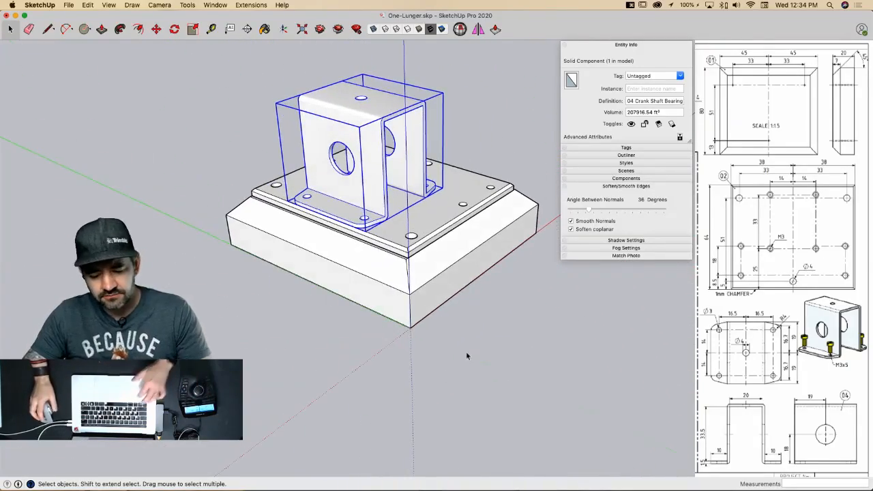
Step: Save the model, collapse the Entity Info and Soften/Smooth Edges sections, and clear the bracket selection
key("super+s")
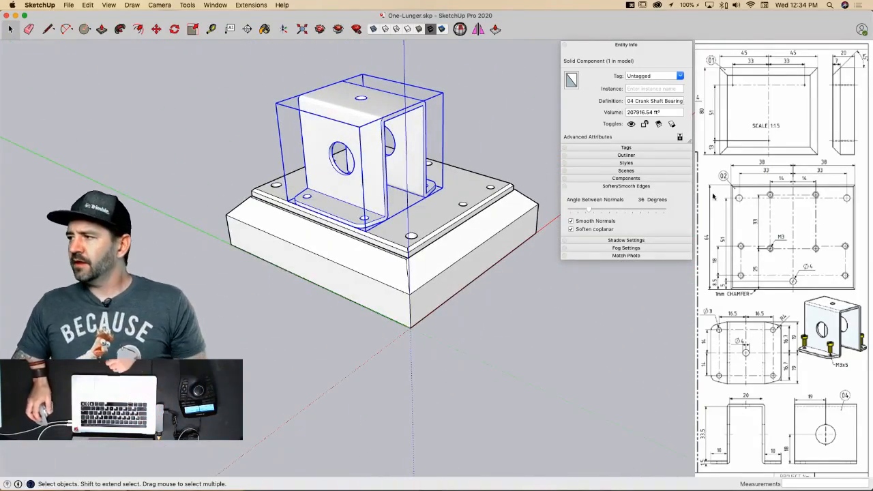
left_click(622, 46)
left_click(638, 94)
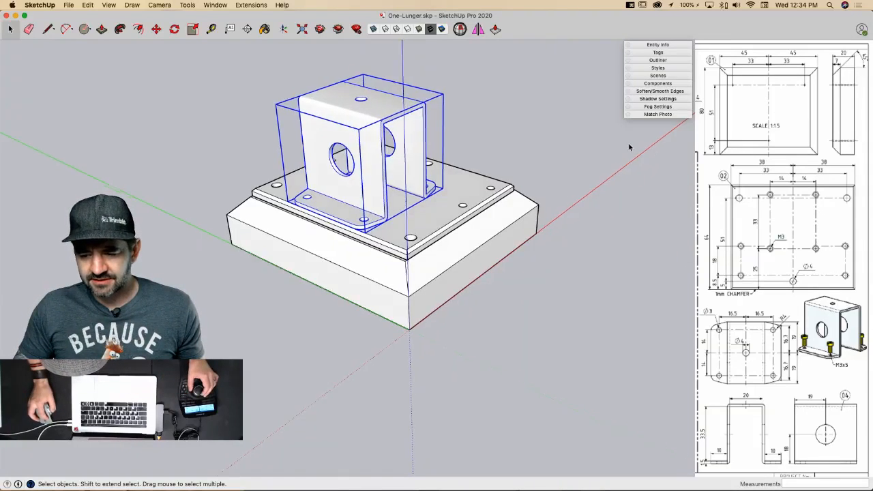
left_click(613, 147)
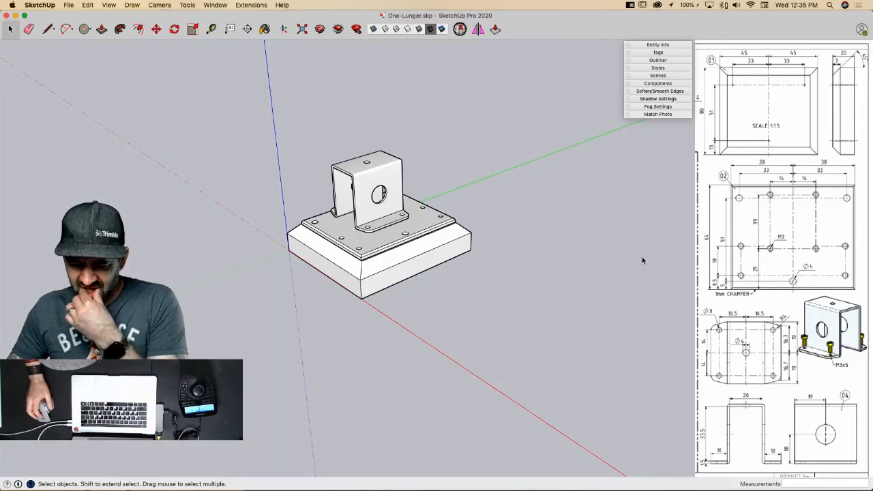
Step: Try to replace the image of Watermark1 in the Simple Style with One-Lunger Page 2.png
left_click(659, 68)
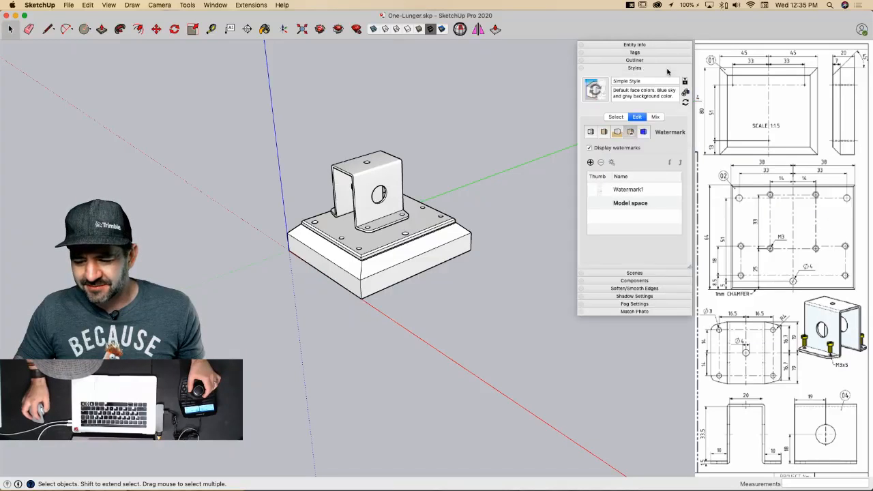
double_click(623, 191)
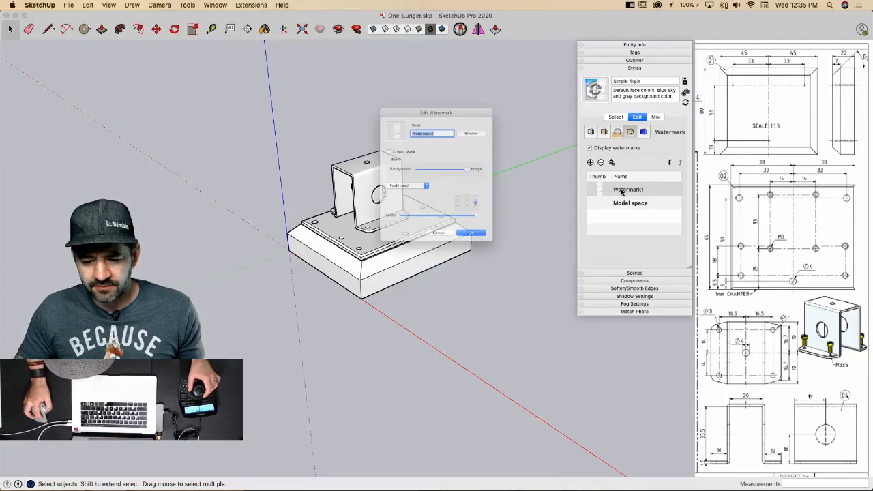
left_click(474, 122)
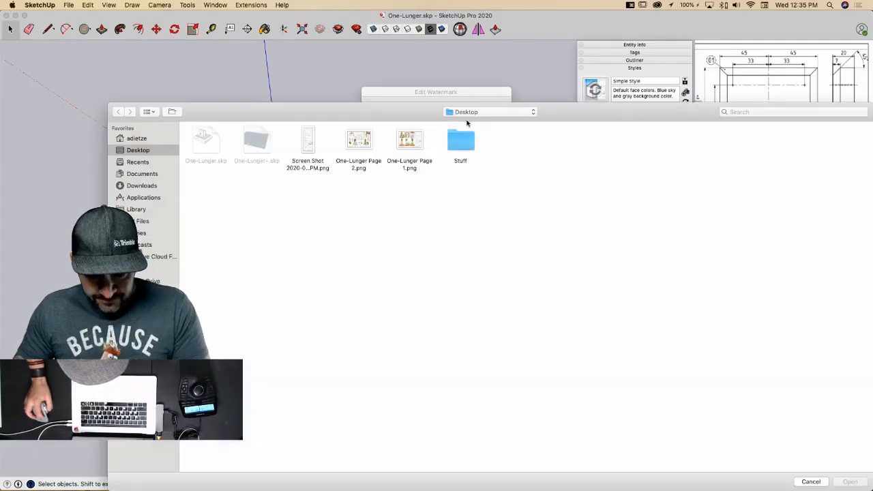
left_click(354, 143)
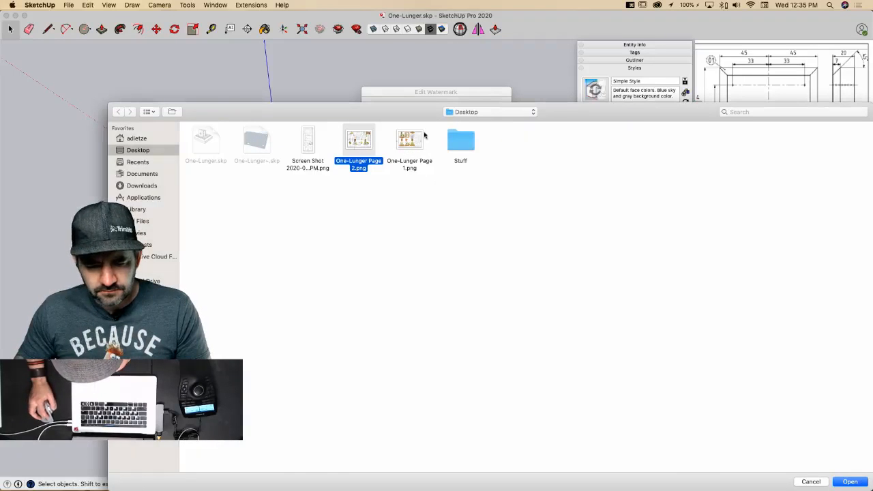
key("Return")
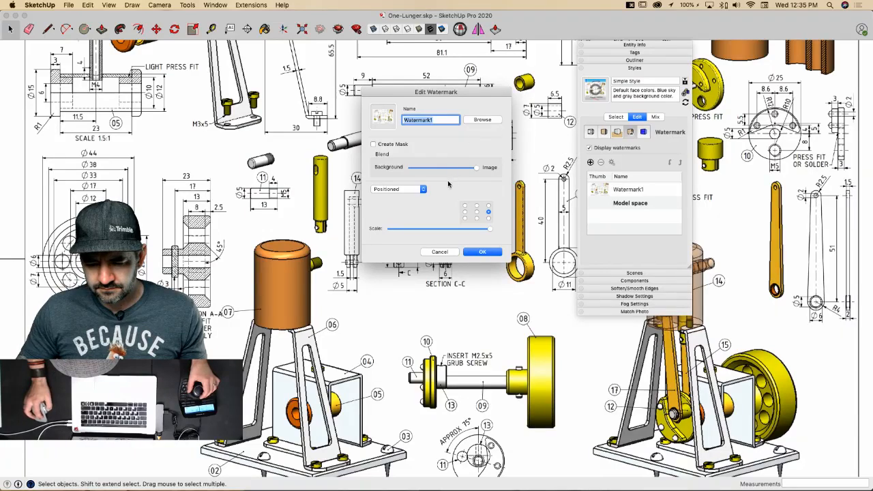
Step: Try the centre position for the page 2 watermark with the Positioned setting, and discard the watermark edit
left_click(410, 192)
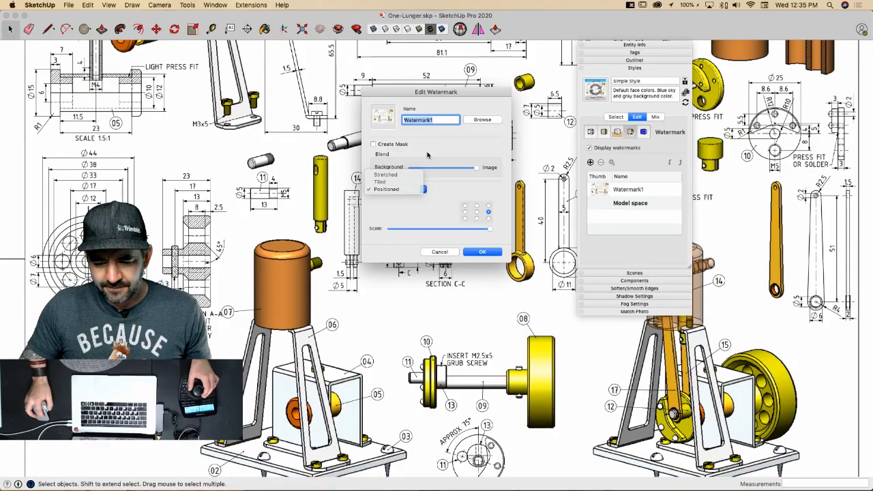
left_click(407, 189)
left_click(408, 191)
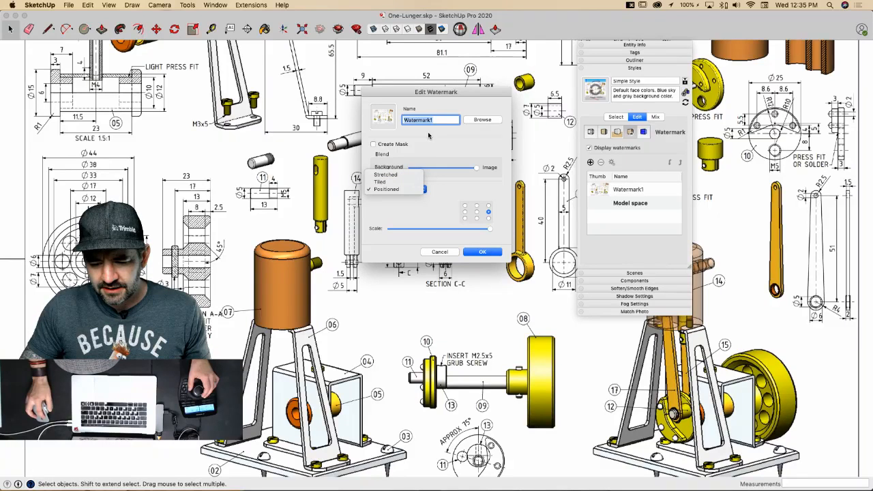
left_click(479, 215)
left_click(477, 211)
left_click(483, 252)
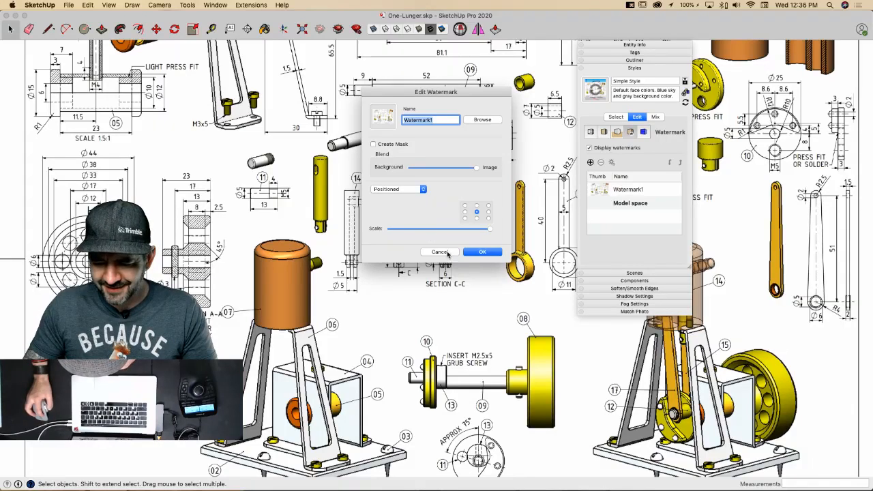
left_click(482, 252)
Step: Remove Watermark1 from the style and accept its permanent deletion
left_click(622, 193)
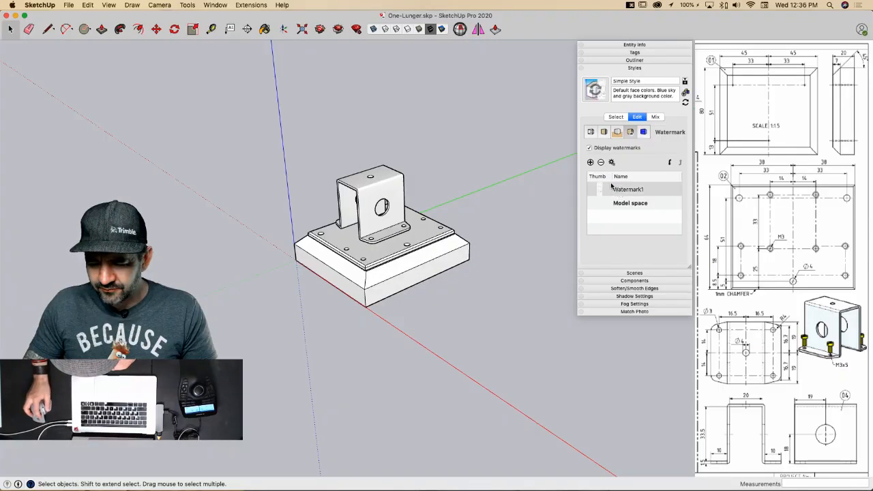
left_click(602, 163)
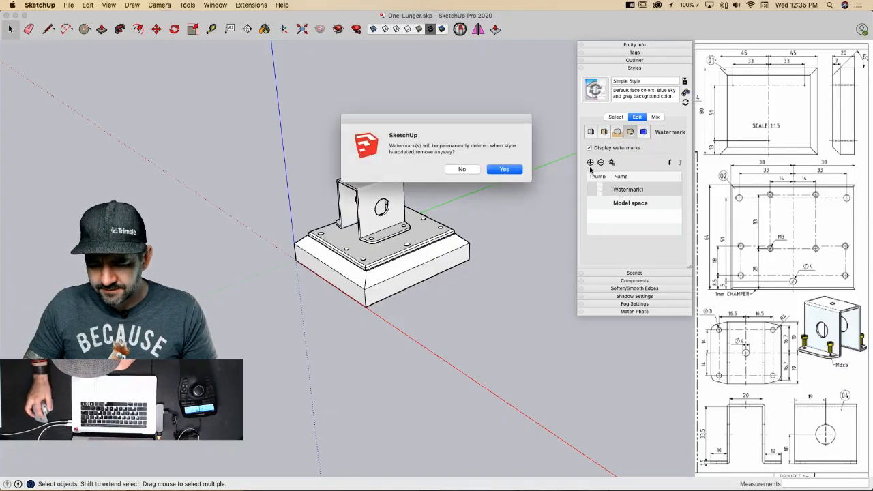
left_click(503, 171)
Step: Add a new watermark from One-Lunger Page 1.png and place it behind the model as Background
left_click(591, 162)
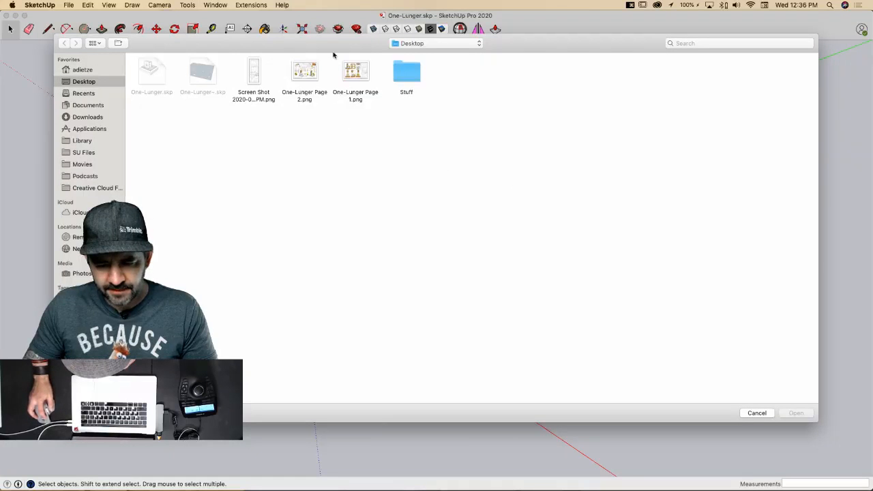
left_click(364, 73)
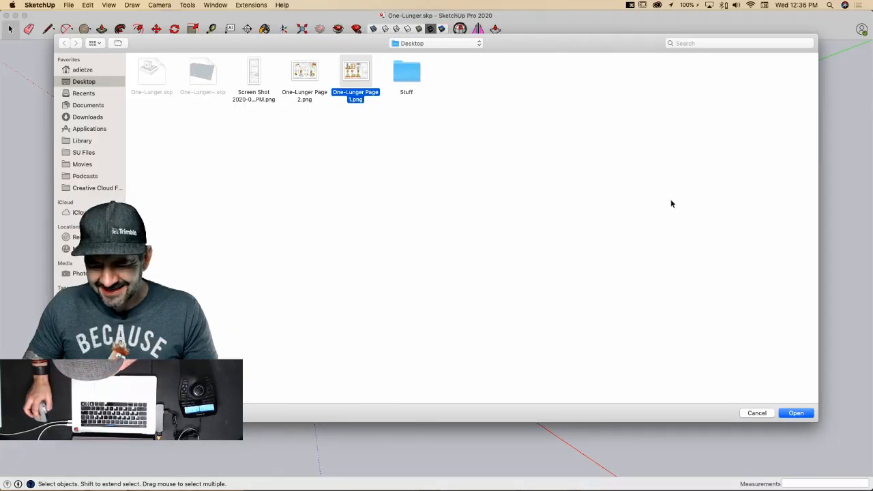
key("Return")
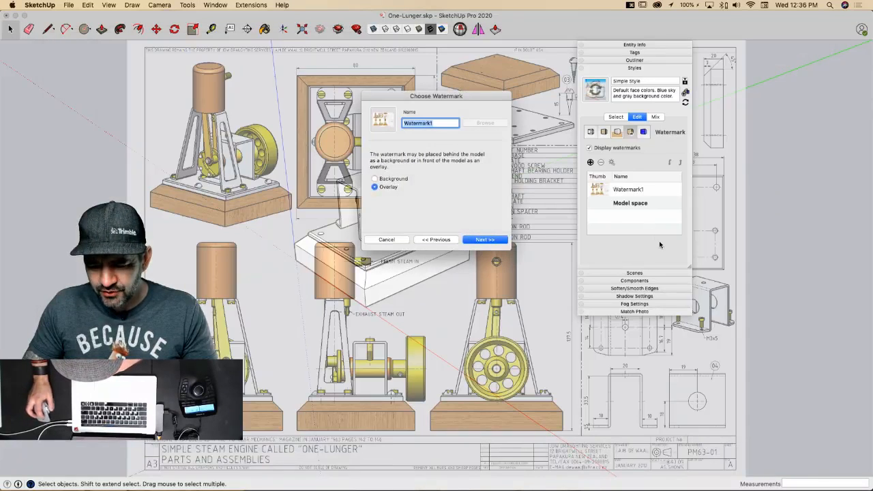
left_click(399, 179)
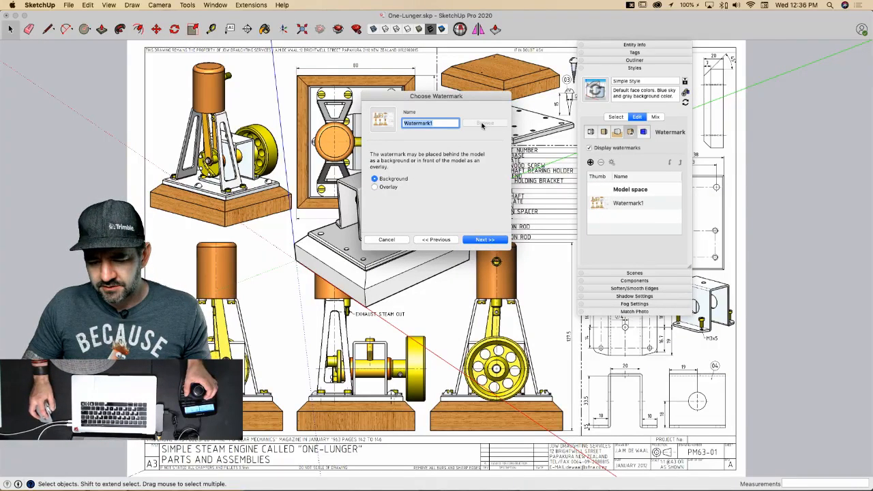
Step: Go back in the watermark setup and change the image to One-Lunger Page 2.png
left_click(485, 239)
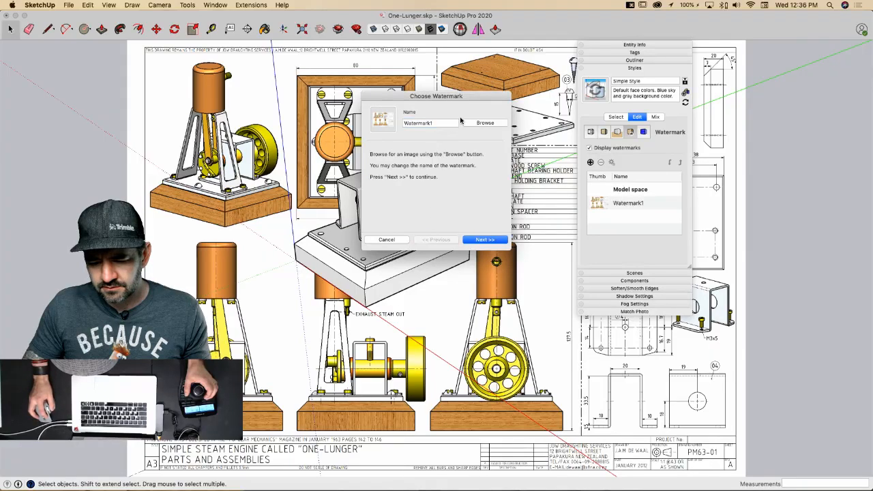
left_click(485, 124)
left_click(358, 144)
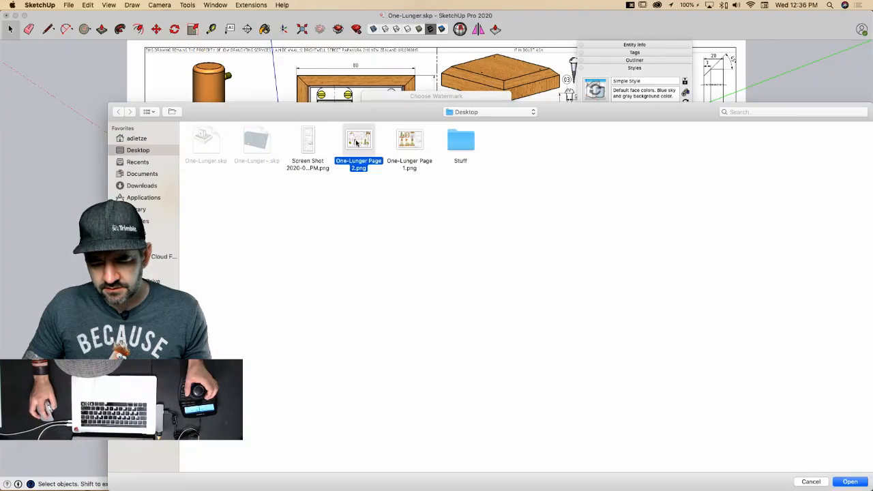
key("Return")
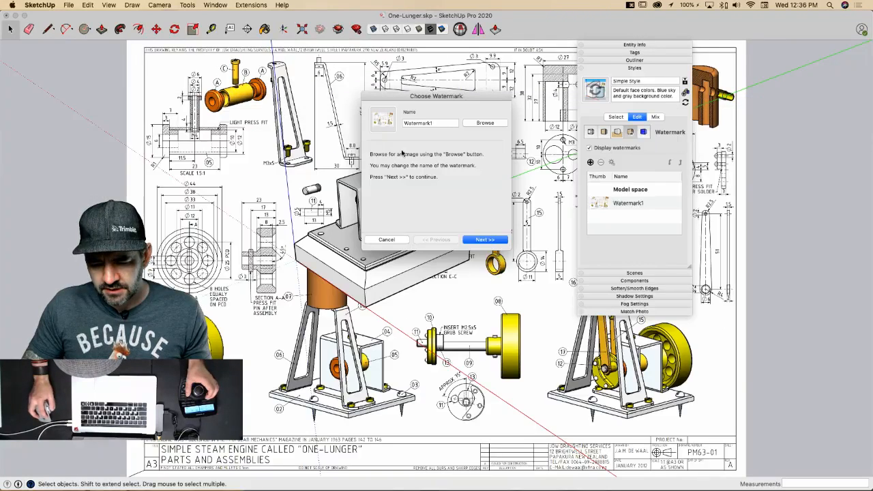
Step: Complete the watermark as Background, stretched to fit the entire window with locked aspect ratio, and move the Styles panel off the drawing
left_click(481, 240)
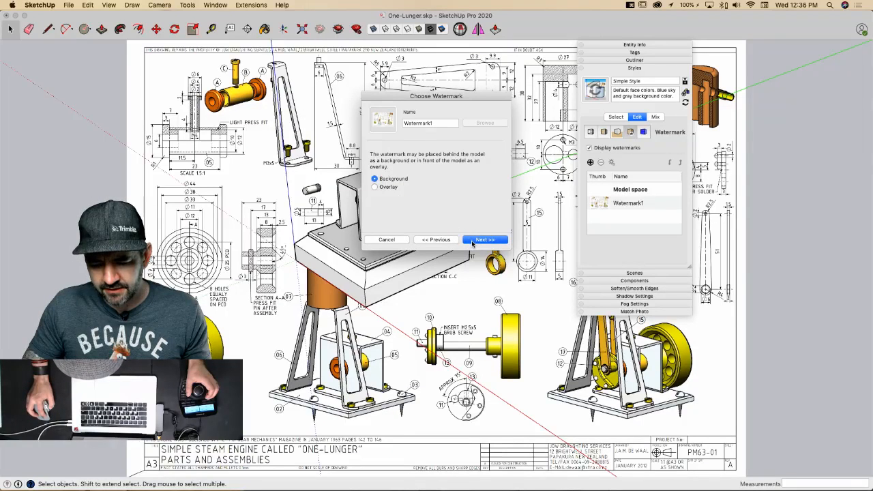
left_click(471, 240)
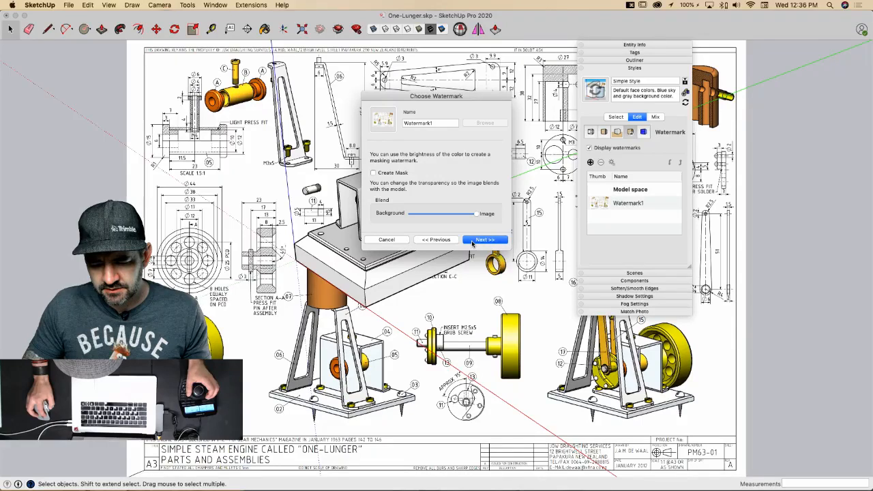
left_click(472, 240)
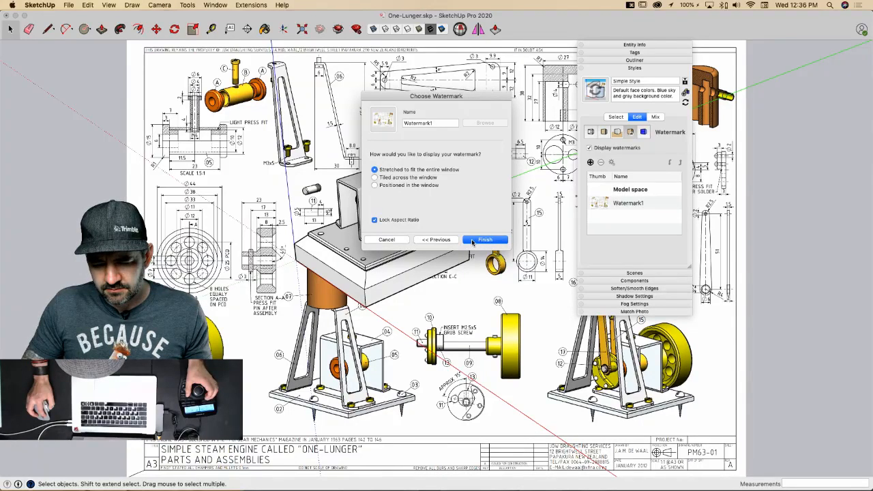
left_click(475, 239)
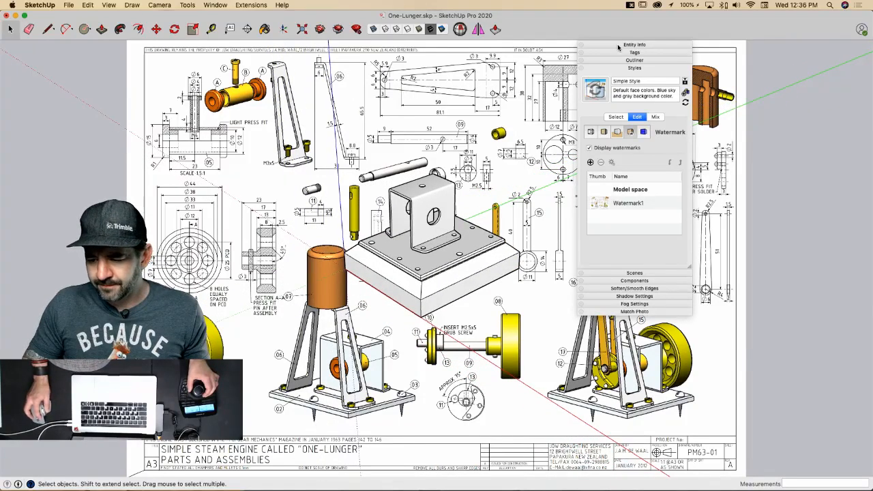
left_click_drag(618, 47, 790, 47)
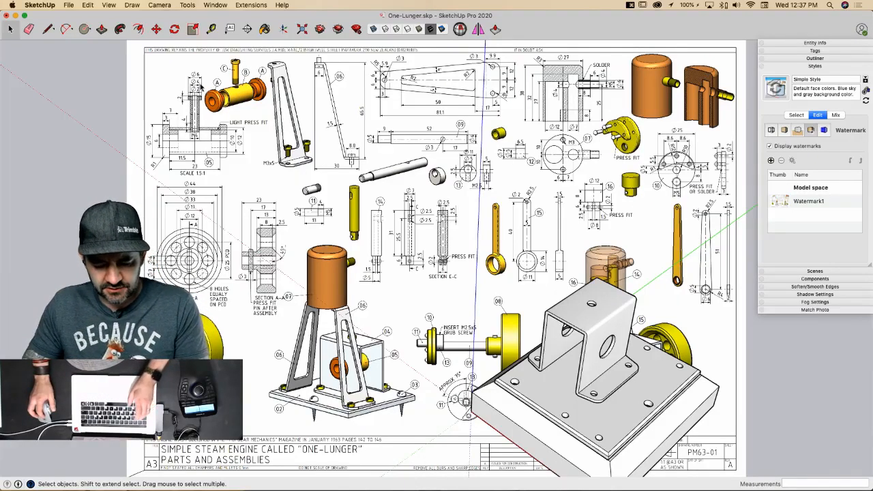
Step: Capture a screenshot of the drawing area showing parts 05 and 06 and use it as the image of Watermark1
key("shift+super+4")
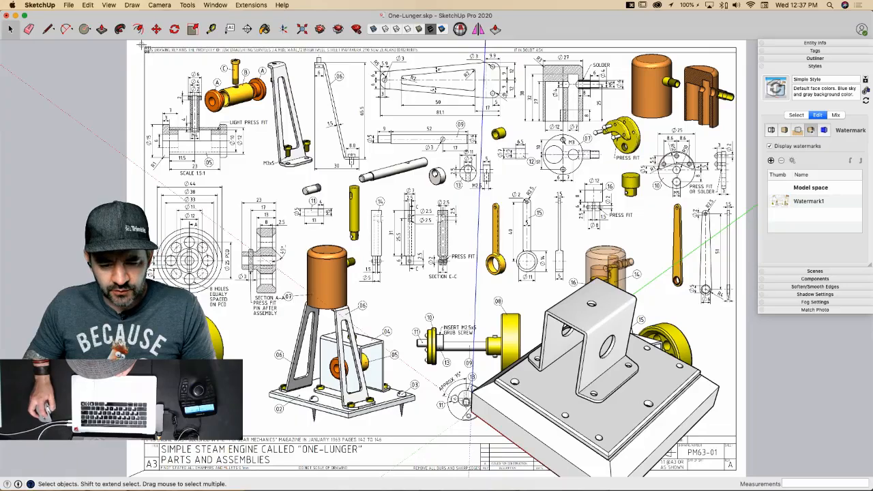
mouse_move(143, 49)
left_mouse_down()
mouse_move(179, 88)
mouse_move(358, 189)
mouse_move(374, 192)
mouse_move(370, 181)
left_mouse_up()
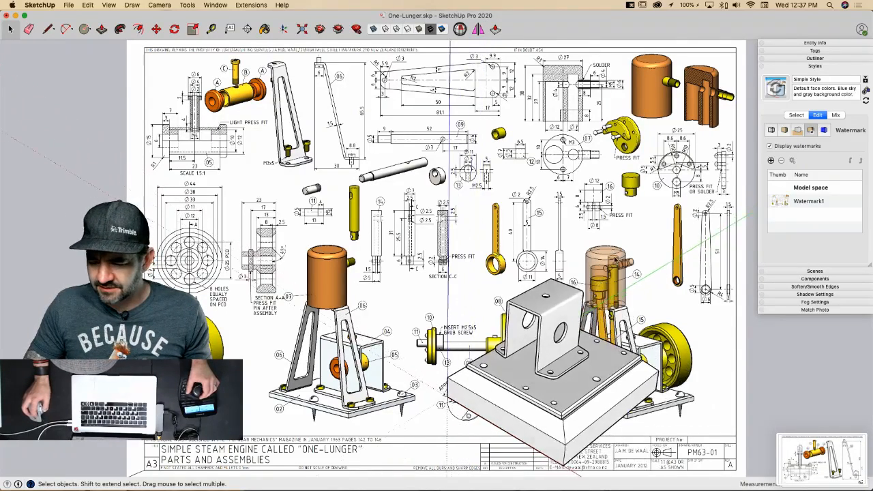
double_click(780, 202)
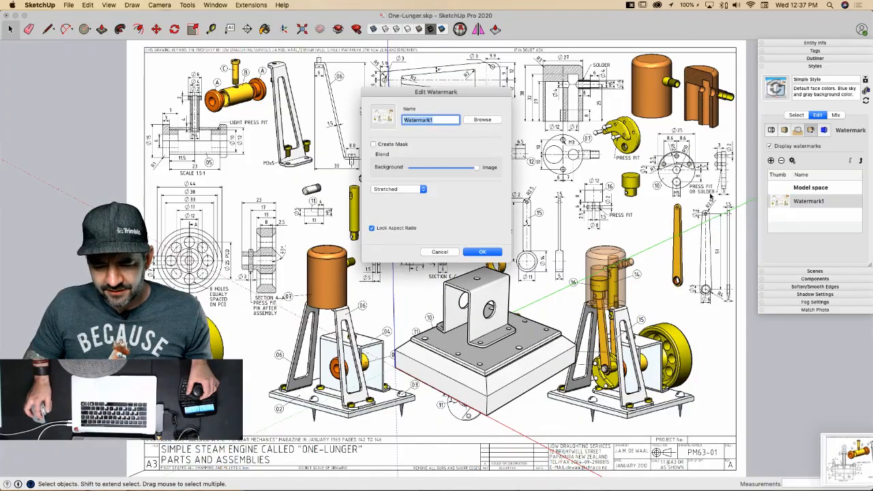
left_click(483, 120)
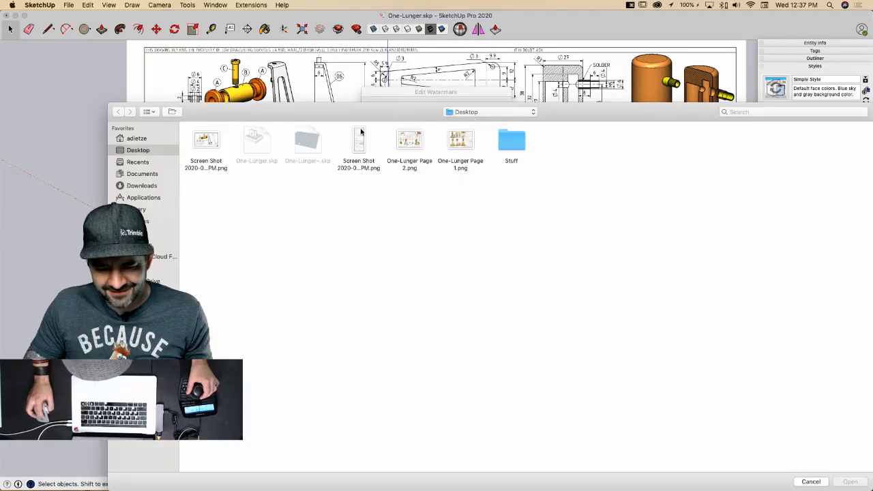
double_click(206, 142)
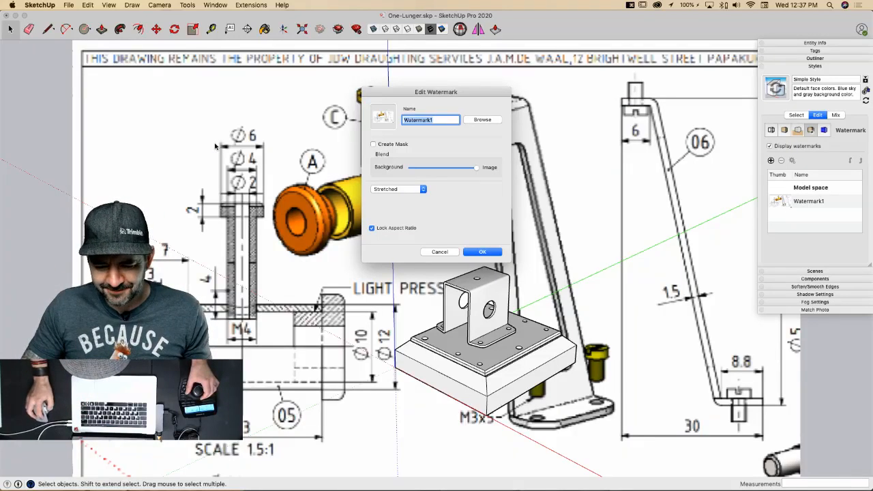
Step: Set Watermark1 to Positioned in the lower-right corner at a reduced scale, accept the edit, and collapse the Styles settings
left_click(421, 194)
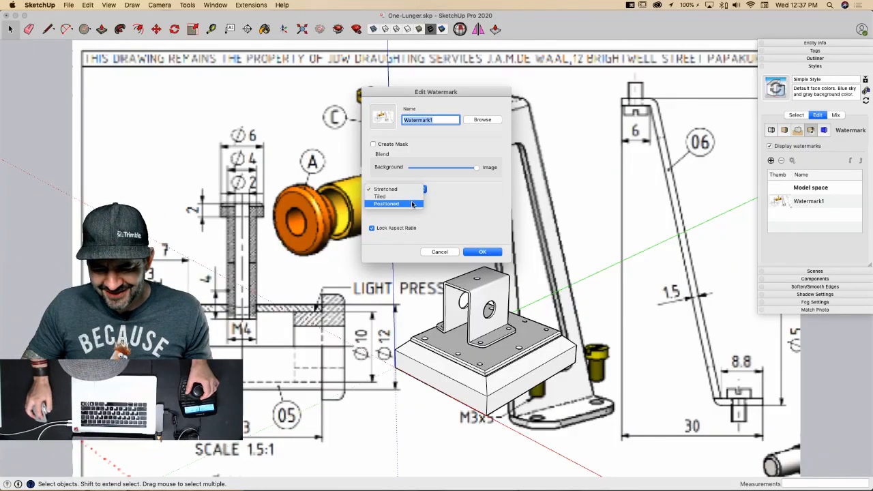
left_click(400, 204)
left_click(489, 219)
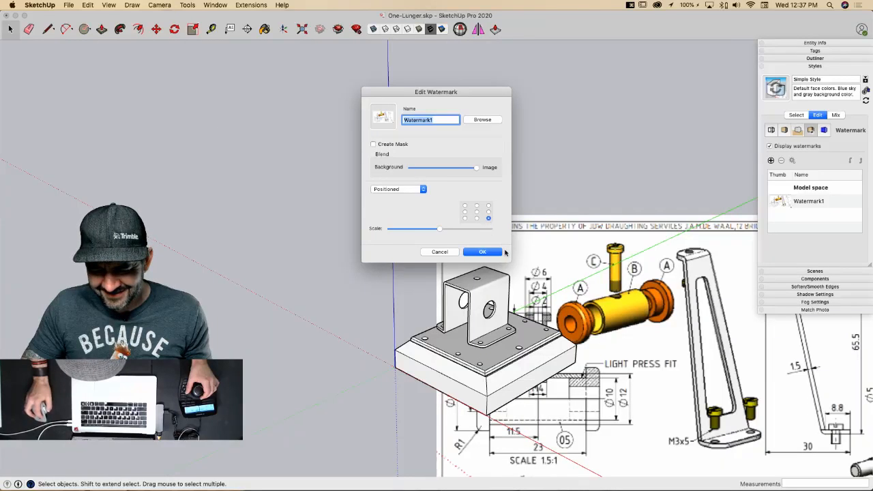
left_click_drag(443, 232, 430, 235)
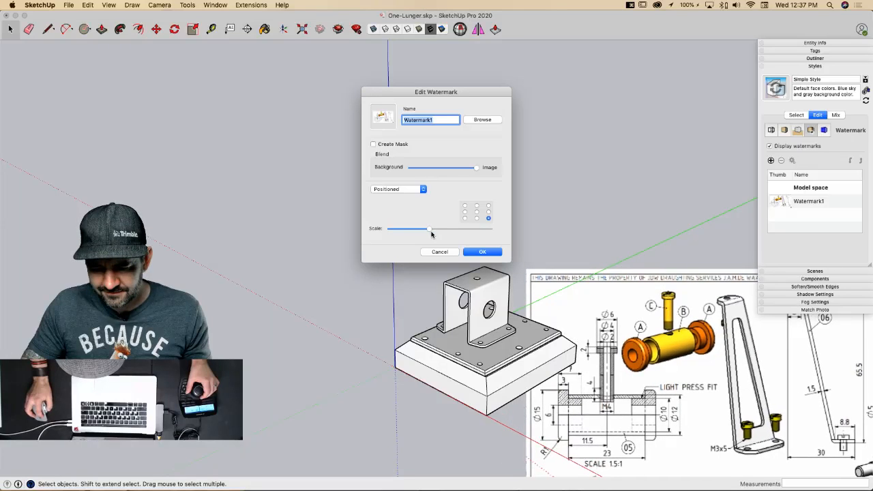
left_click(482, 253)
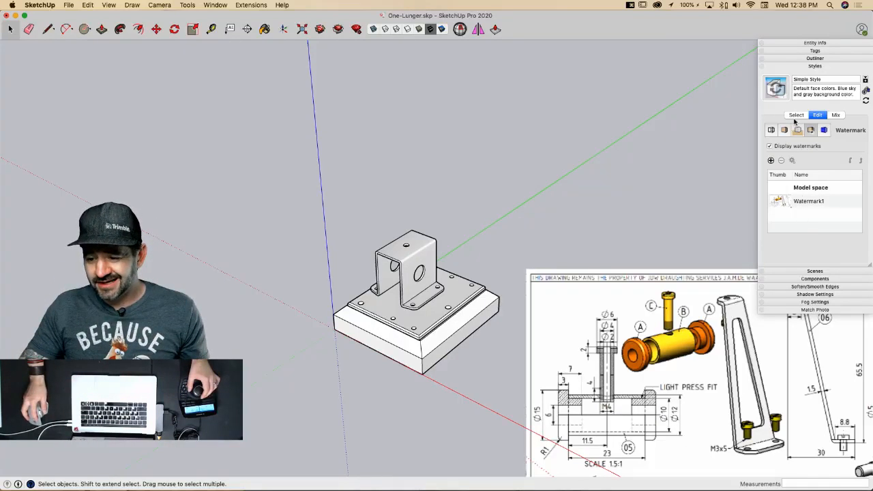
left_click(812, 66)
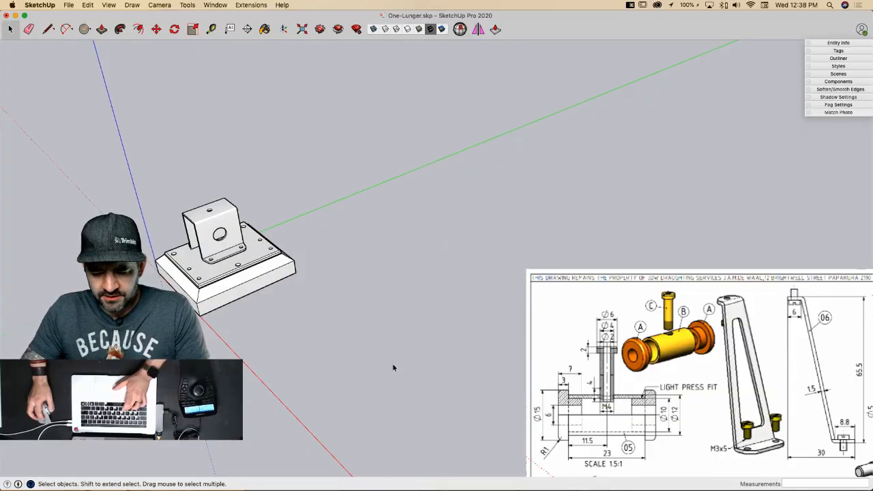
Step: Draw a circle with a radius of 6 m on the ground beside the base
key("c")
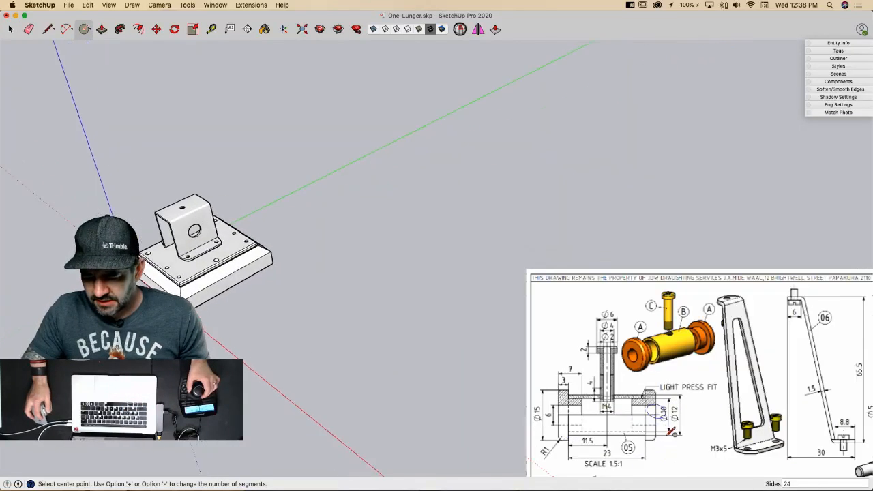
left_click(289, 325)
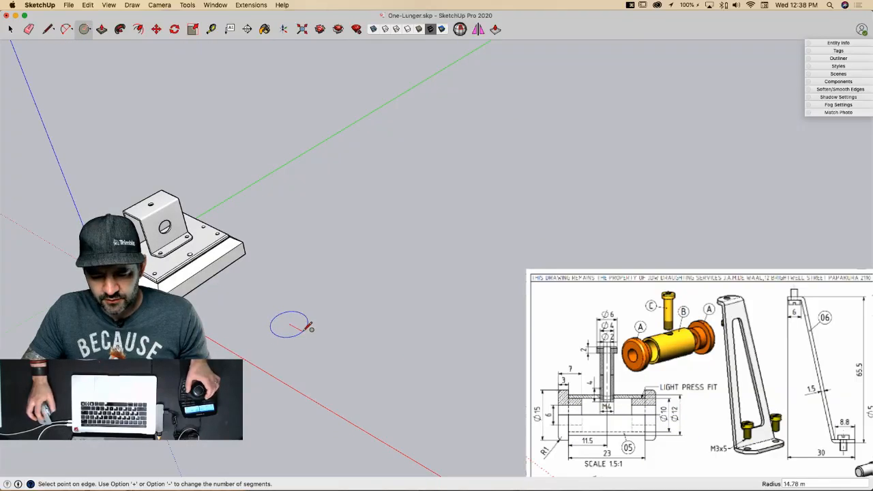
type("6")
key("Return")
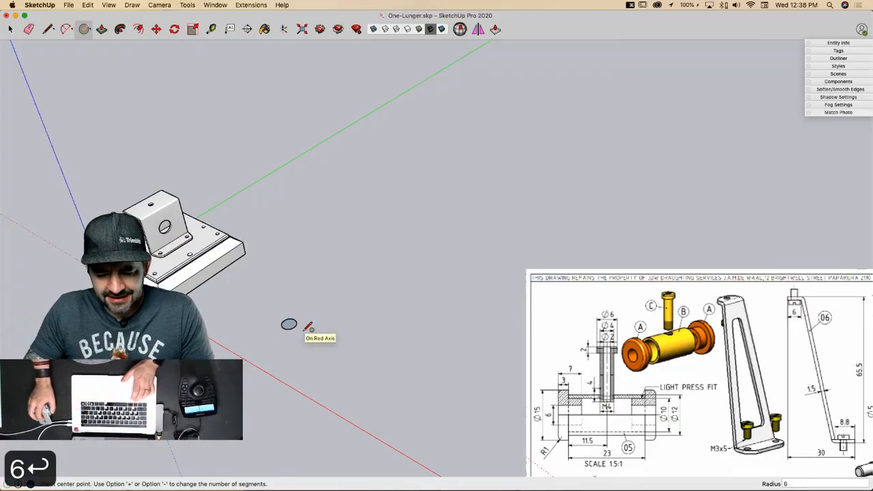
Step: Draw a concentric circle with a radius of 5 m inside the first one and delete the inner face
scroll(289, 325, "up", 2)
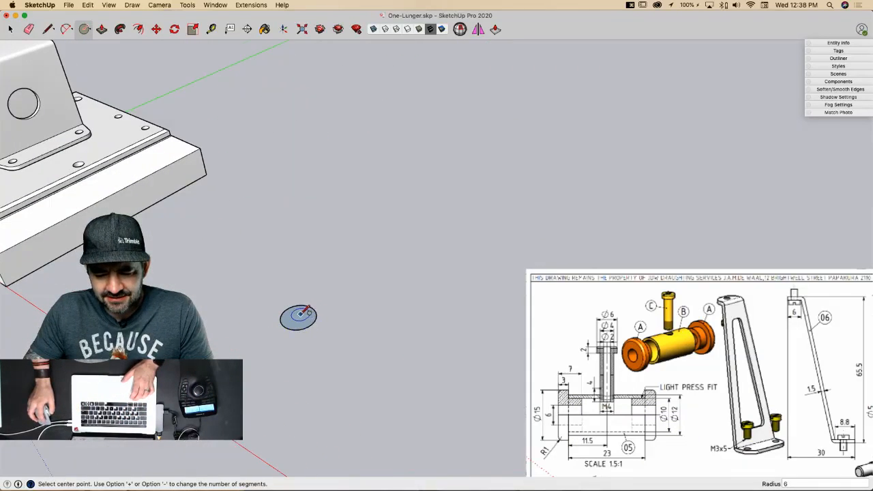
scroll(301, 315, "up", 2)
left_click(298, 318)
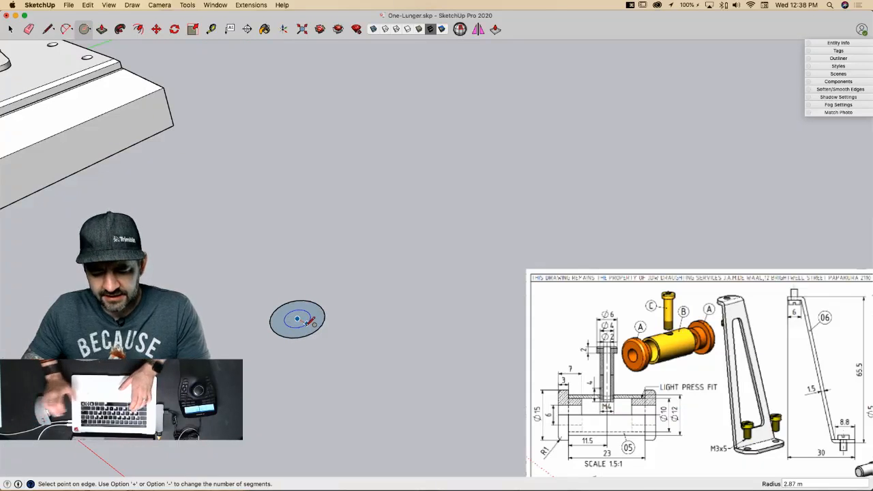
type("5")
key("Return")
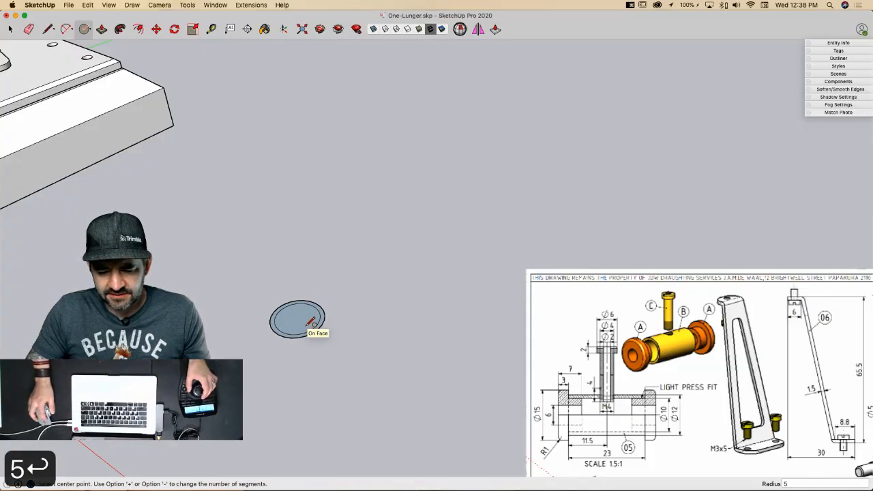
key("space")
left_click(304, 328)
key("Delete")
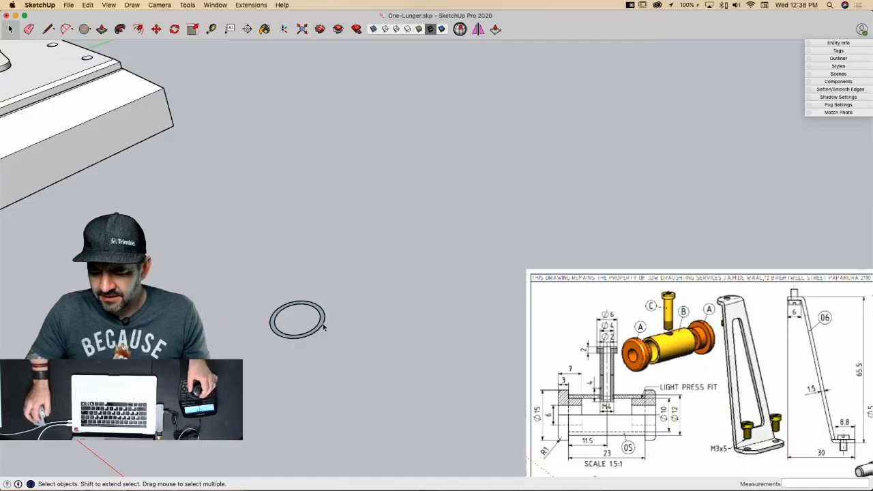
Step: Push/Pull the ring face up 23 m into a tube and select all of the tube's connected geometry
scroll(323, 326, "down", 2)
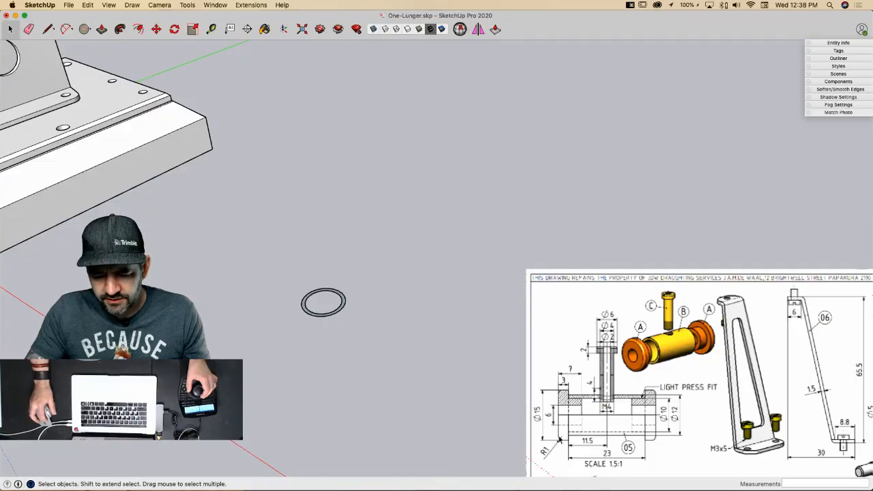
key("p")
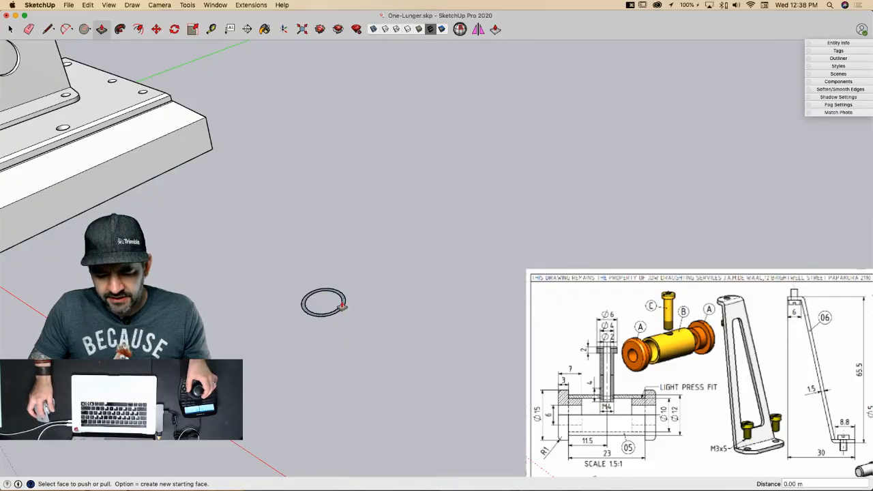
left_click(342, 306)
type("23")
key("Return")
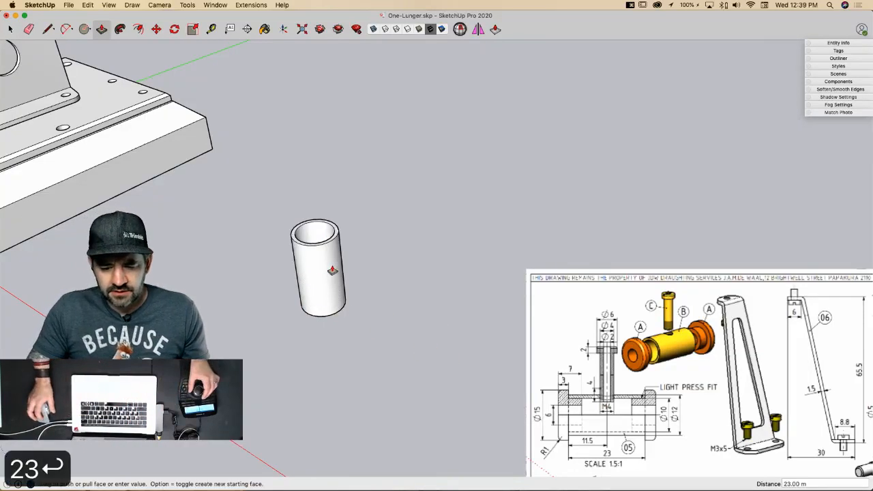
key("space")
triple_click(272, 313)
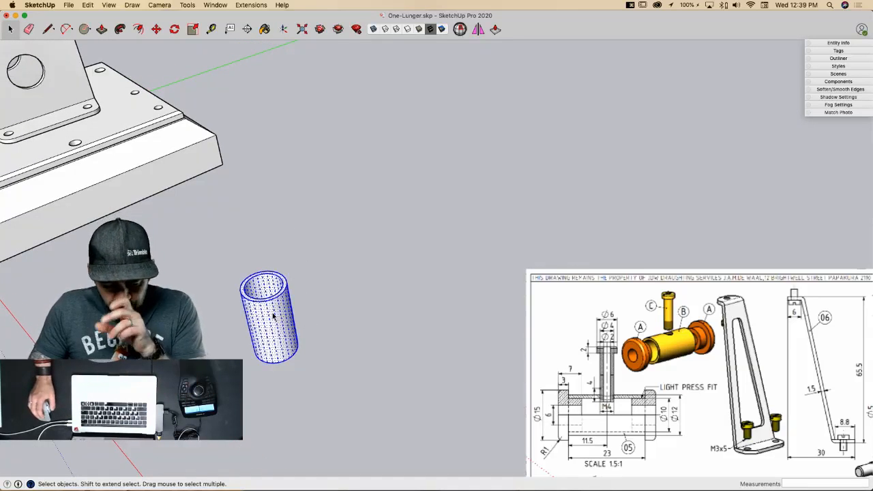
right_click(272, 313)
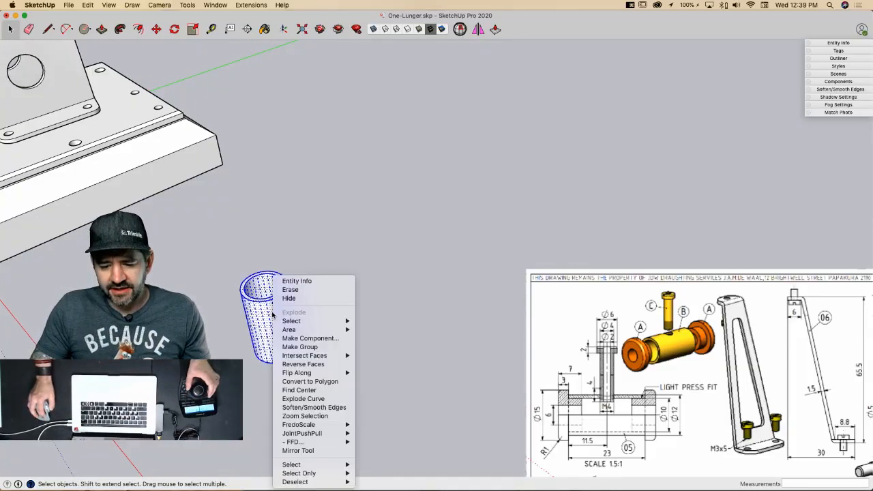
left_click(304, 338)
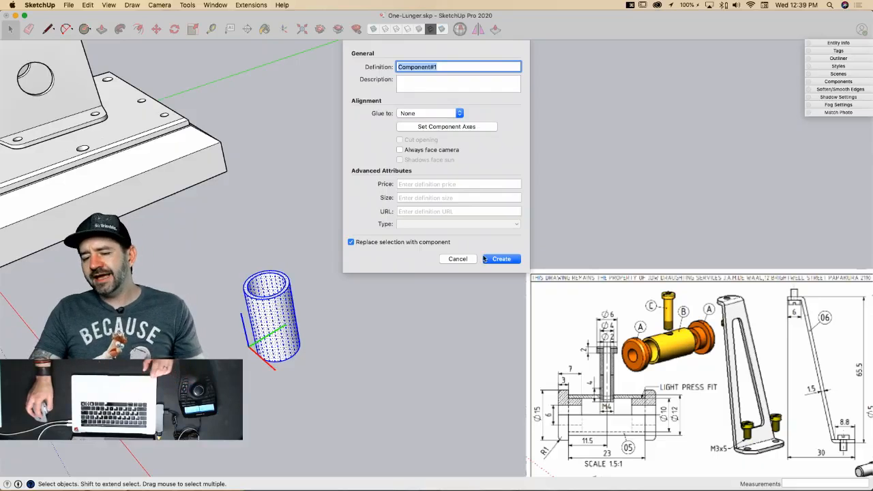
left_click(486, 259)
Step: Make the selected tube geometry a group
right_click(282, 276)
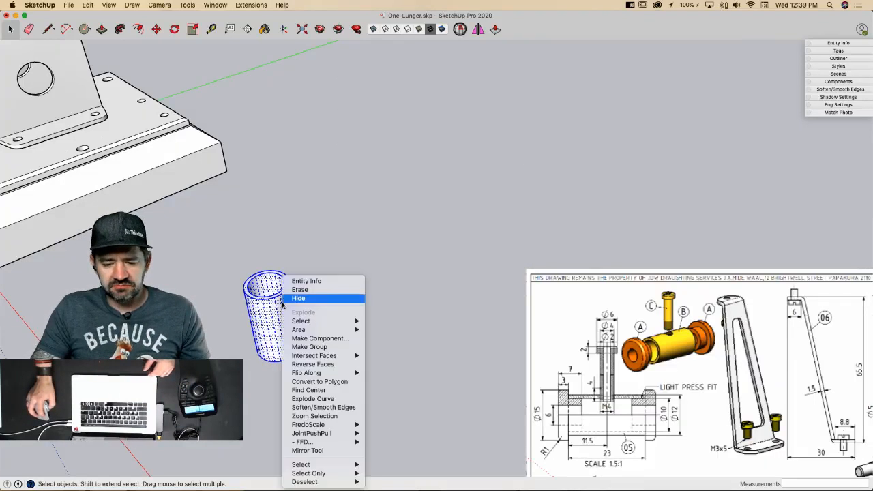
left_click(309, 347)
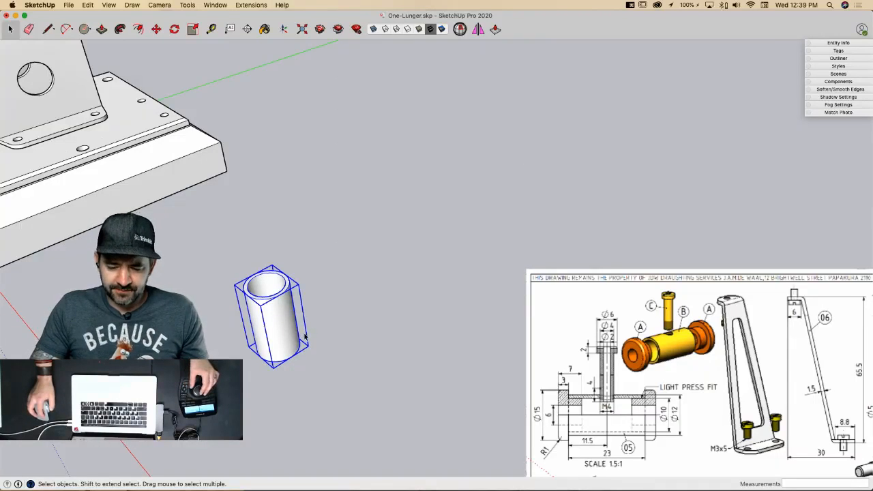
Step: Rotate the tube group onto its side and turn it horizontally so it lies parallel to the red axis
middle_click_drag(305, 336, 332, 323)
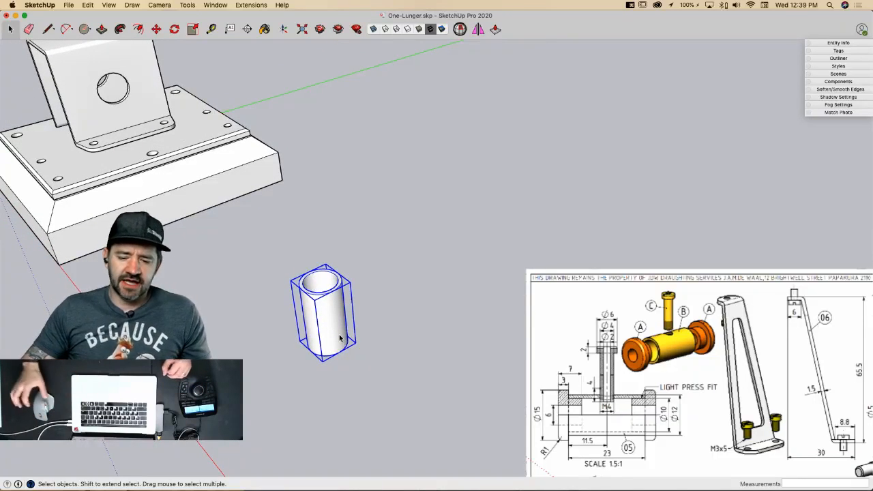
key("m")
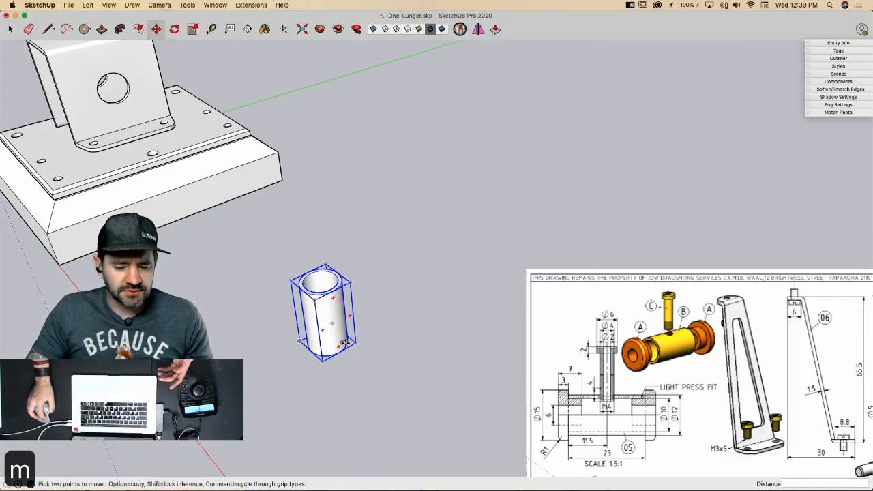
left_click(339, 346)
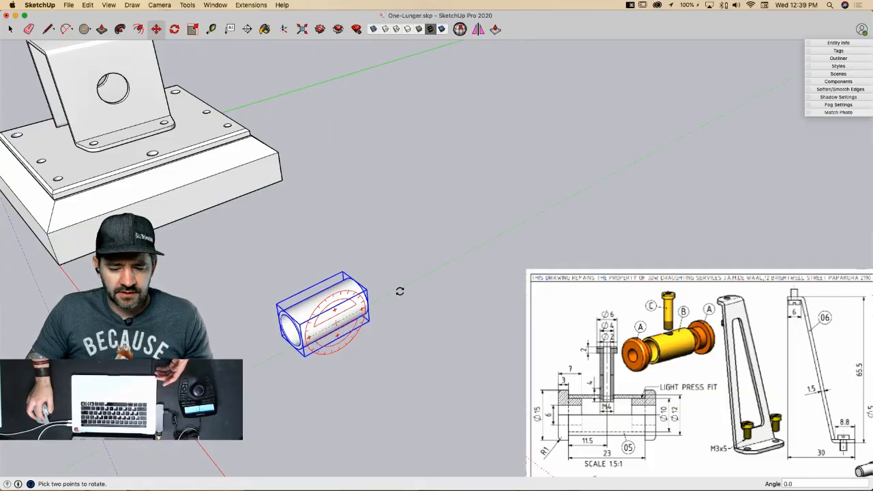
left_click(400, 291)
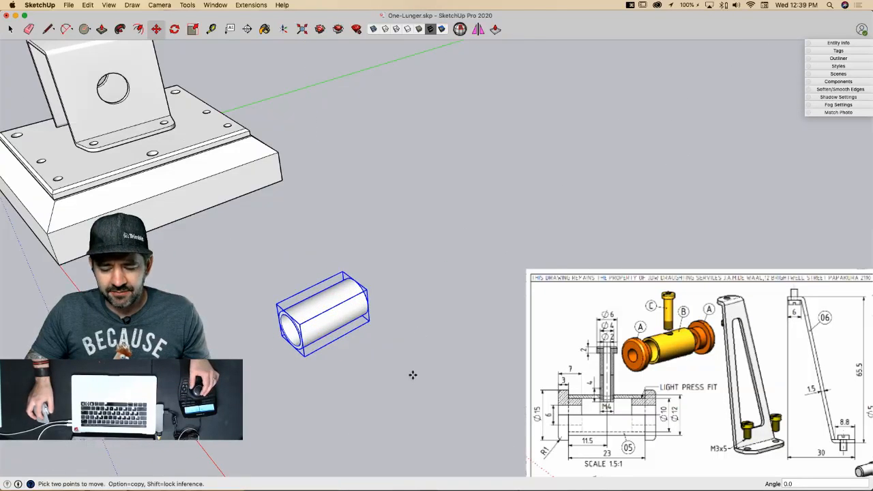
middle_click_drag(412, 375, 340, 288)
left_click(339, 286)
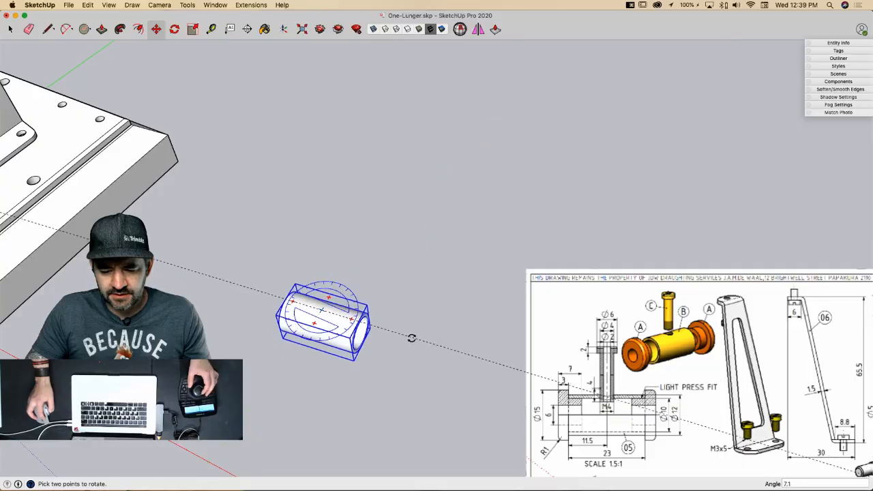
left_click(412, 344)
Step: With nothing selected, create a component named Bushing with its origin at the centre of the tube's open end
middle_click_drag(411, 349, 437, 355)
middle_click_drag(363, 331, 362, 331)
middle_click_drag(624, 366, 462, 336)
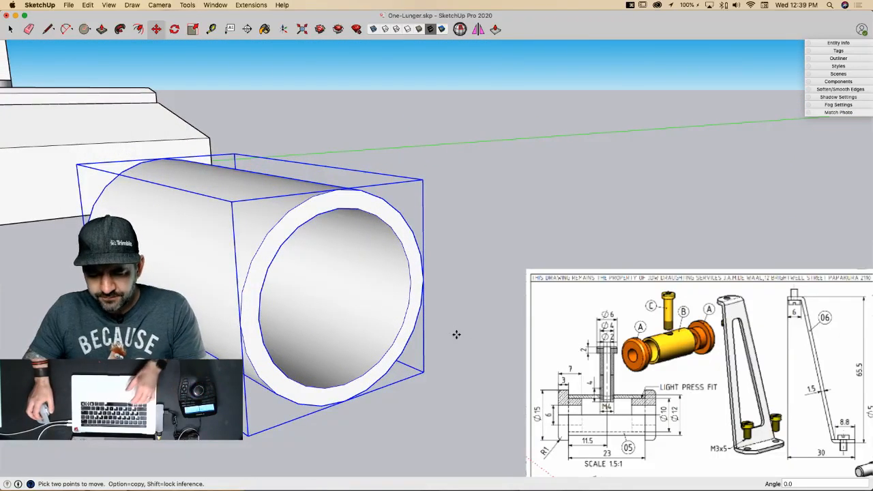
key("c")
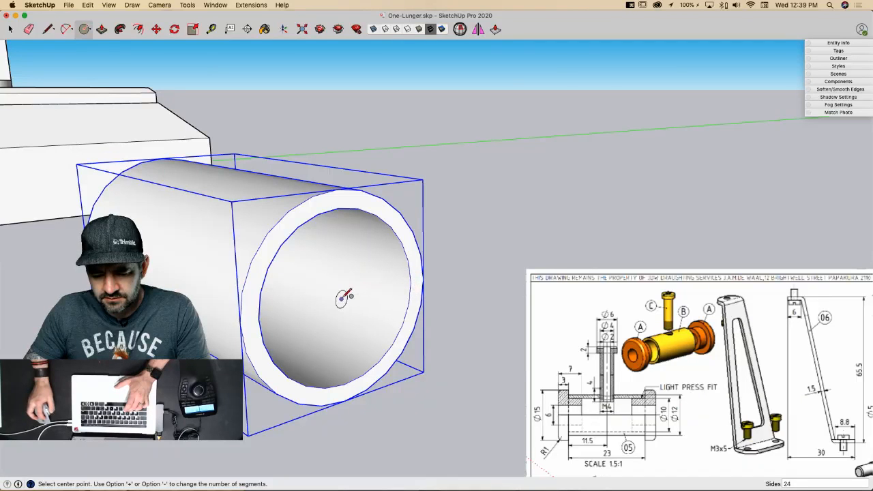
key("space")
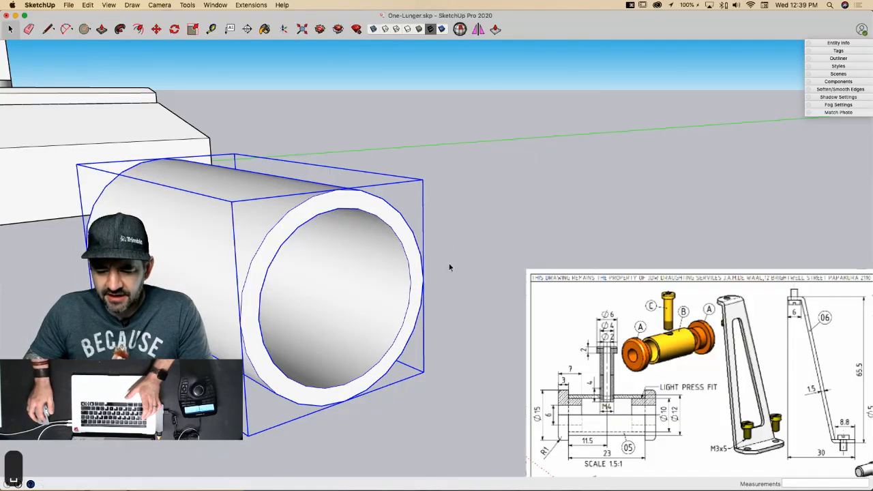
left_click(450, 271)
right_click(448, 279)
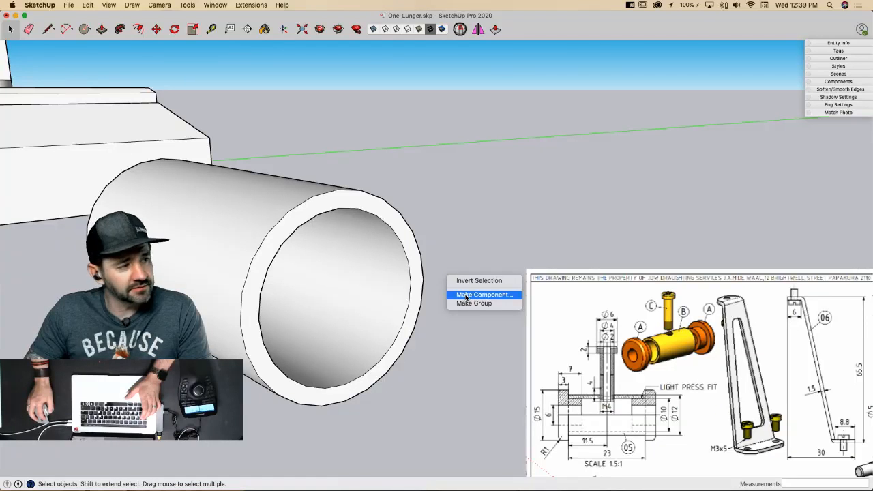
left_click(466, 294)
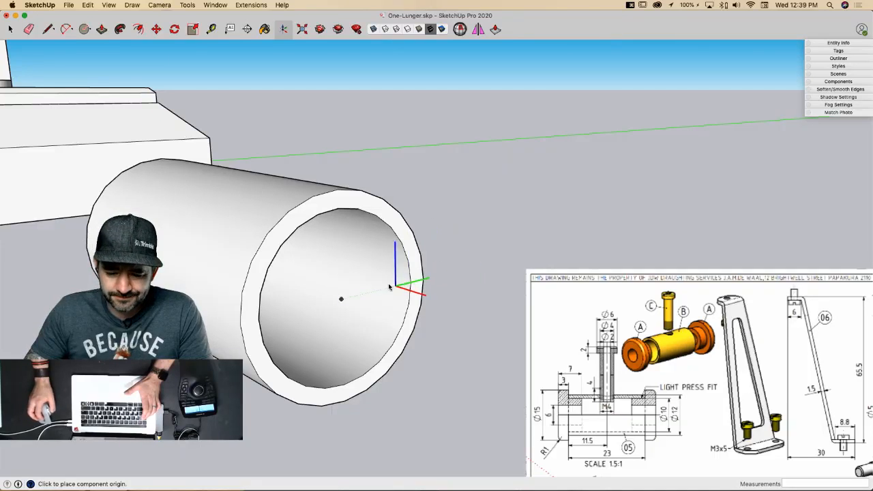
left_click(341, 301)
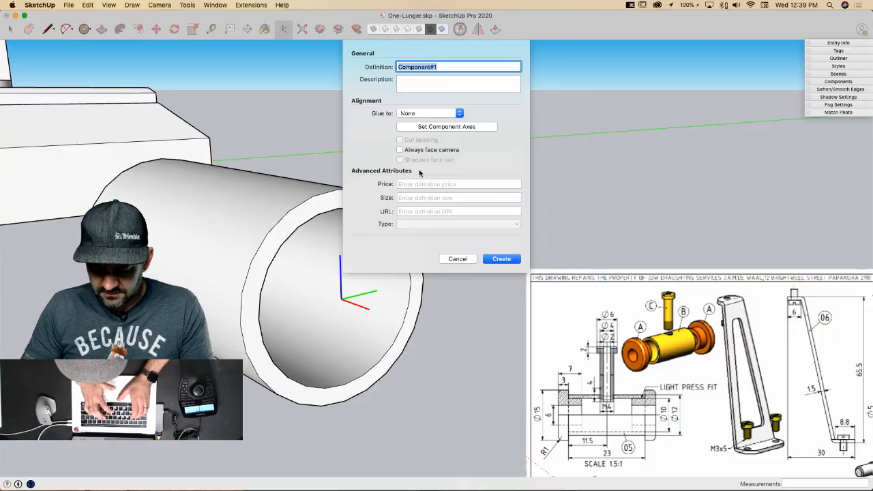
type("Bushing")
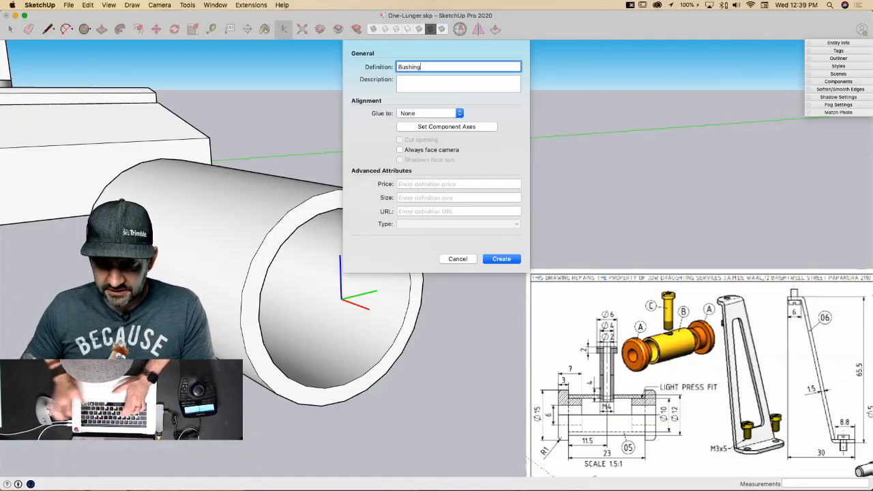
left_click(502, 259)
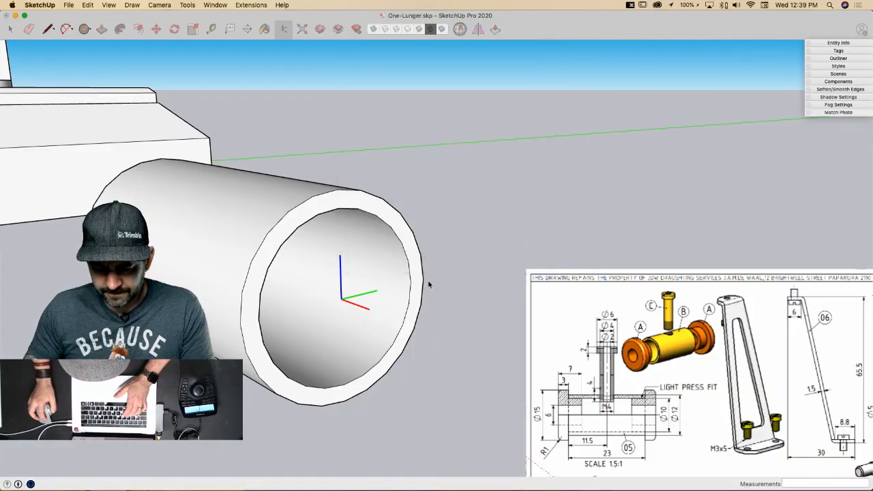
Step: Draw a circle with a radius of 5 m from the component origin to the tube's inner edge
key("c")
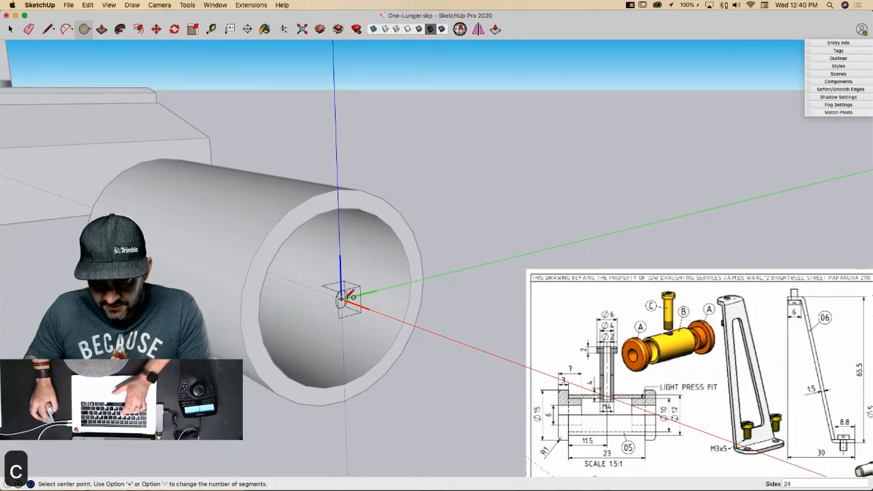
left_click(341, 298)
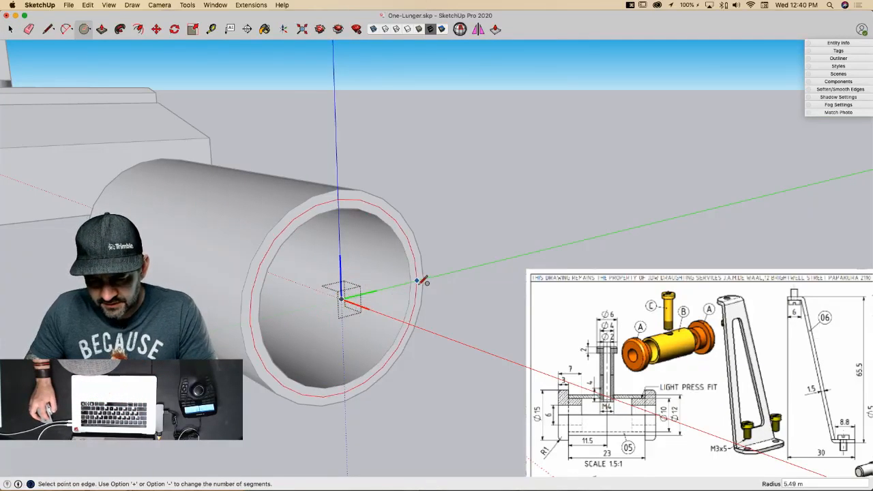
left_click(414, 280)
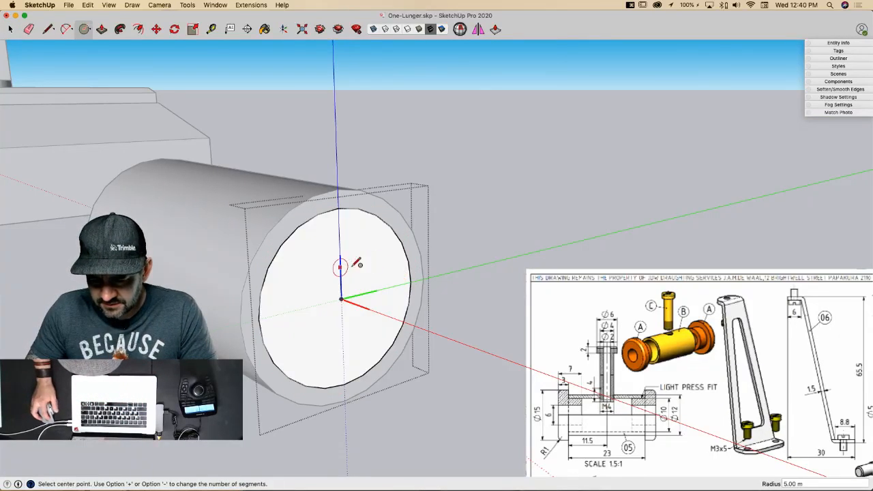
Step: Push/Pull the circle face 4 m into the tube and check the plug briefly in X-ray view
key("p")
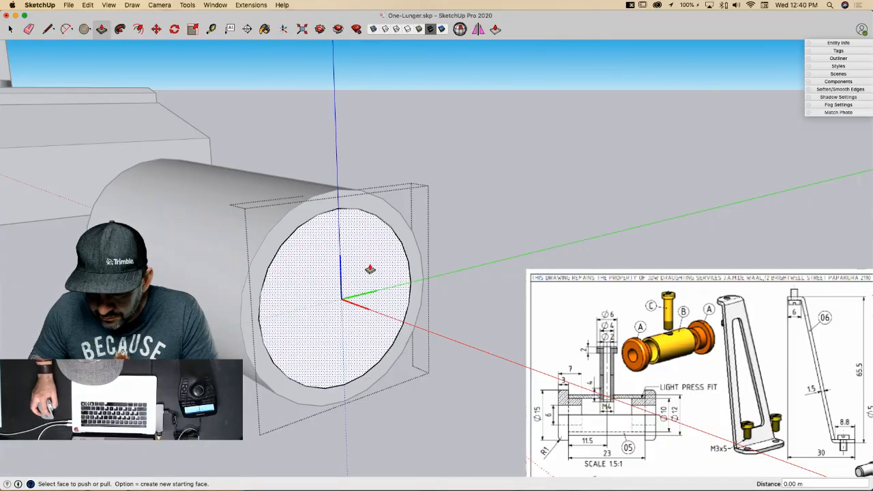
left_click(369, 269)
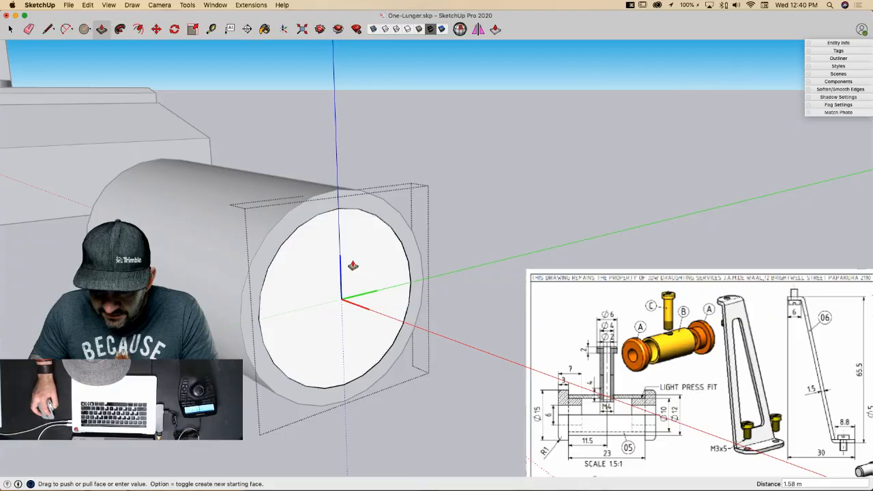
type("4")
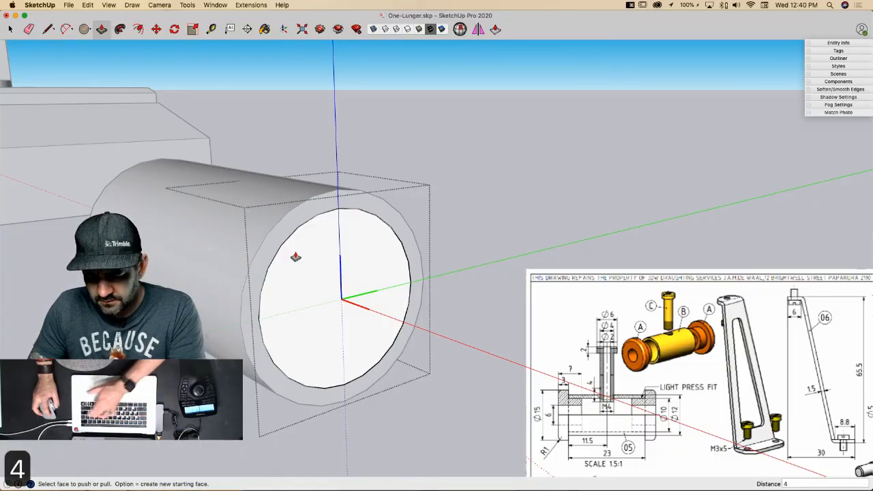
key("Return")
left_click(376, 30)
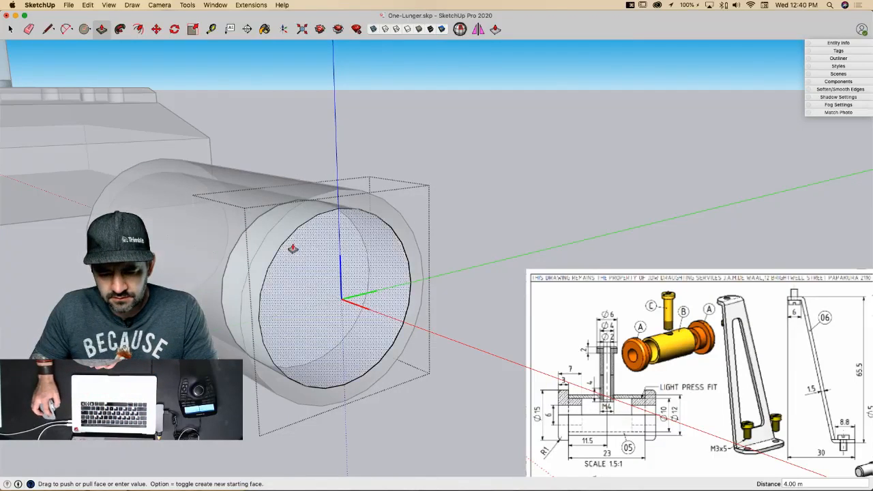
left_click(373, 30)
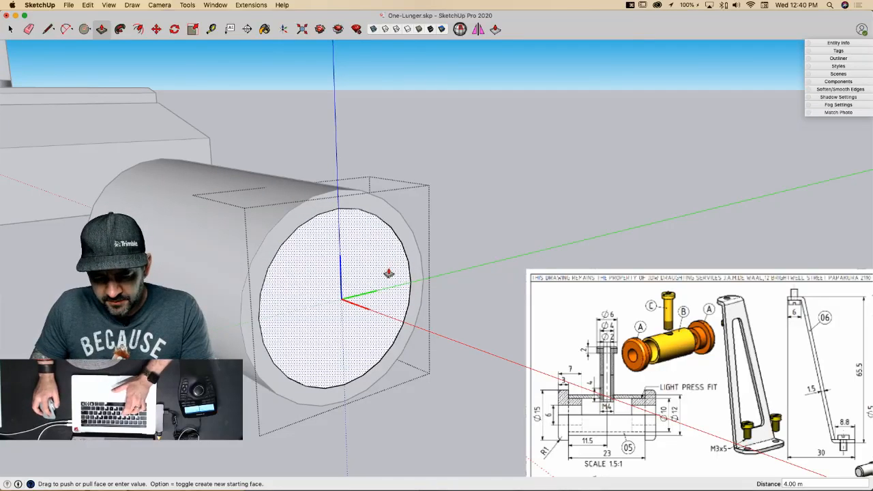
key("f")
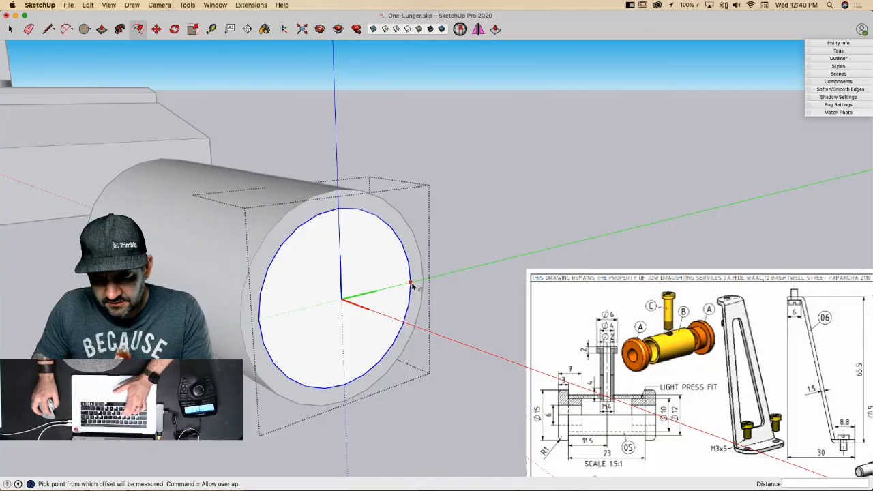
left_click(412, 286)
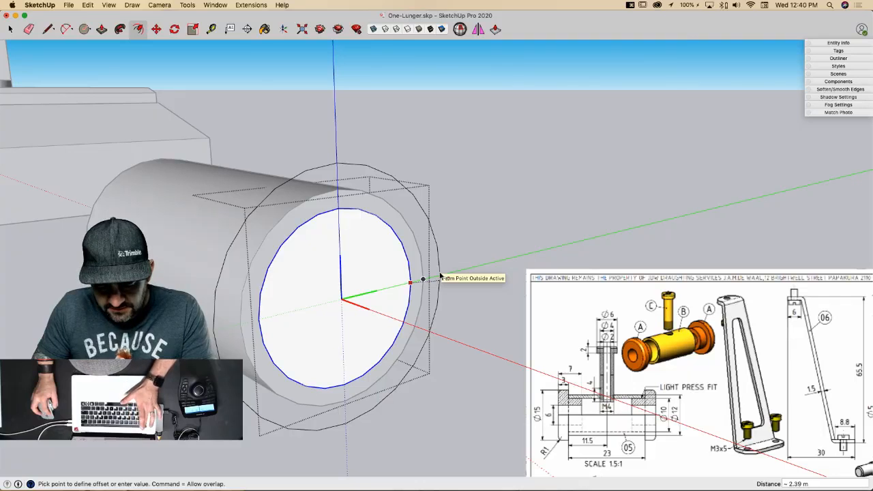
key("Escape")
Step: Draw a concentric circle with a radius of 7.5 m around the plug's end face for the flange
key("c")
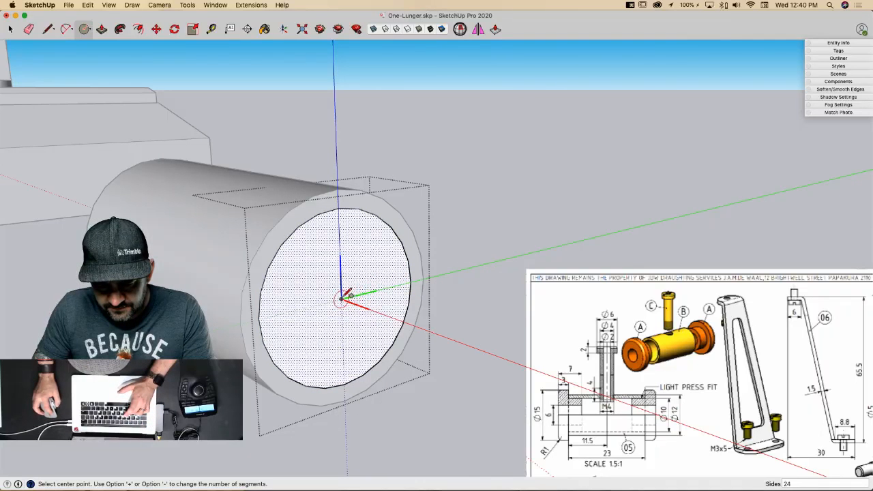
left_click(341, 299)
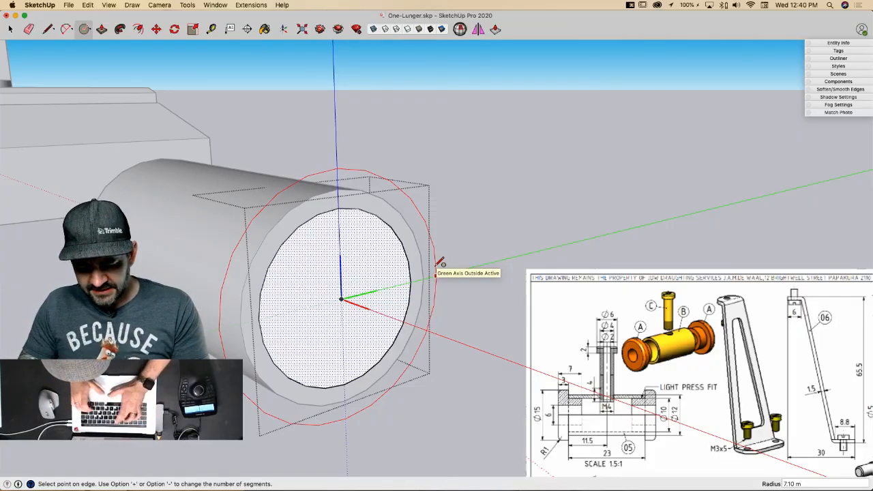
type("7.5")
key("Return")
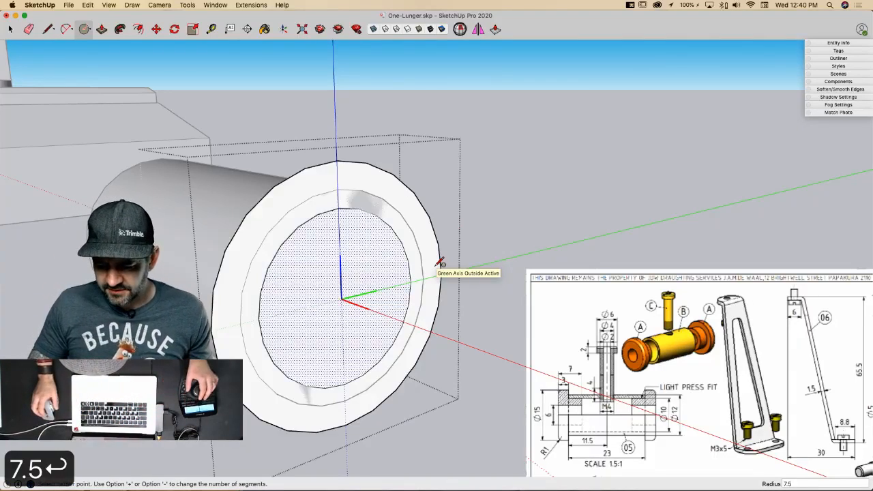
Step: Clear the face selection and Push/Pull the outer flange ring 3 m away from the tube
key("p")
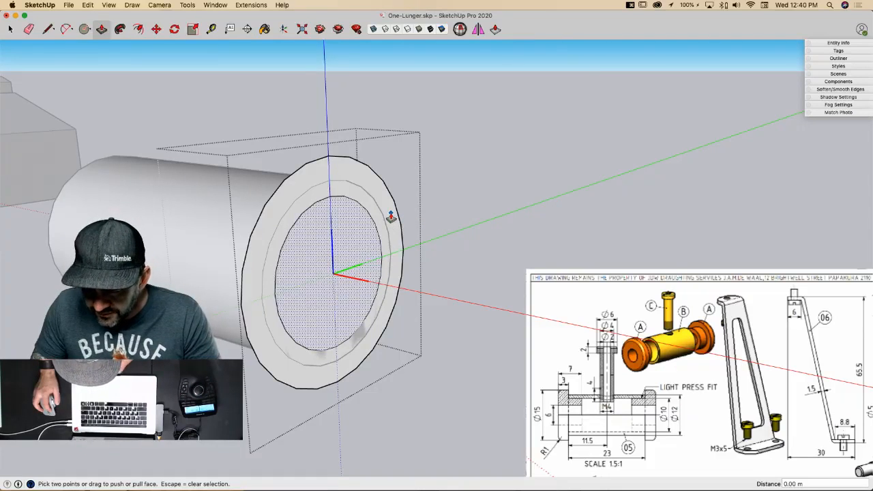
key("Escape")
key("Escape")
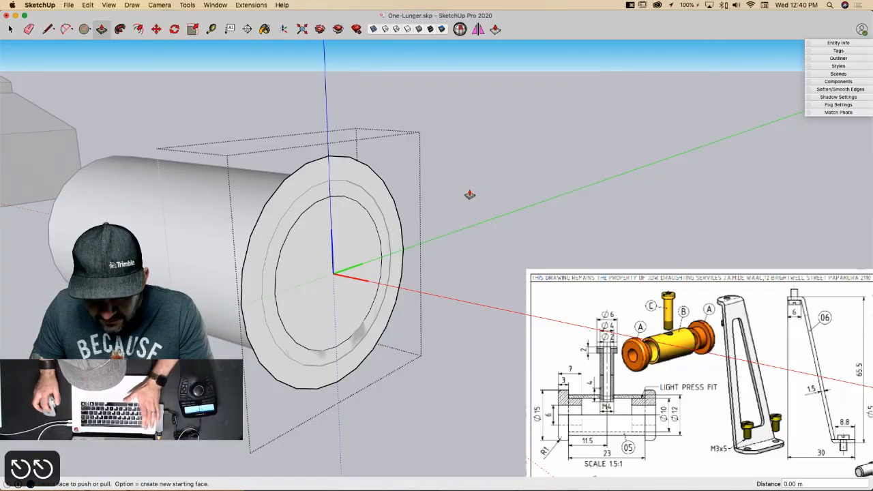
key("Escape")
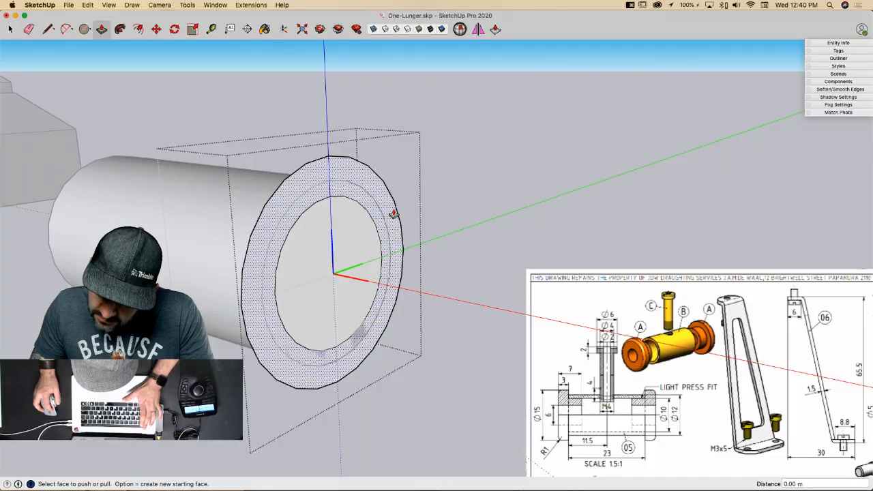
left_click(394, 214)
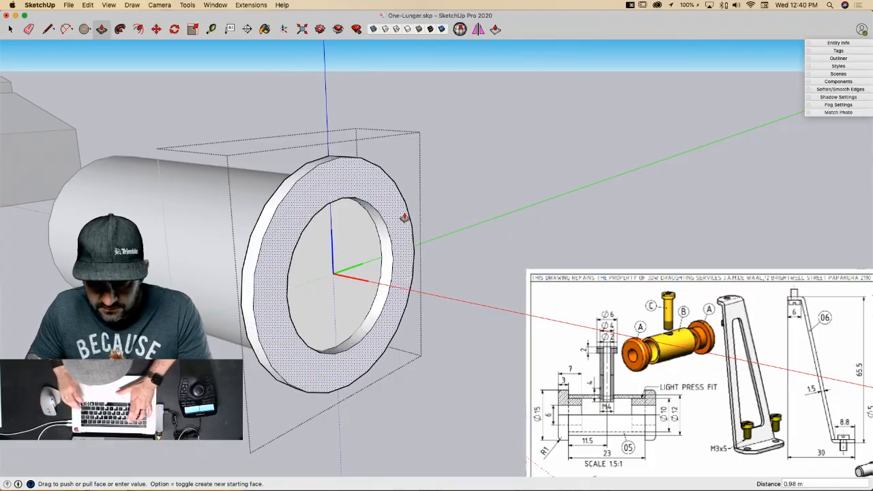
left_click(402, 215)
type("3")
key("Return")
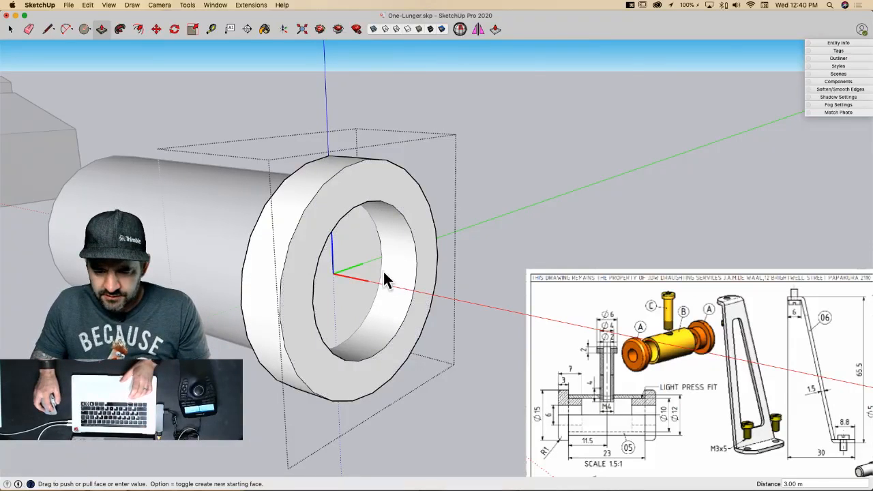
Step: Push/Pull the recessed inner face flush with the flange's outer face and erase the circular edge between them
left_click(358, 273)
left_click(389, 212)
key("e")
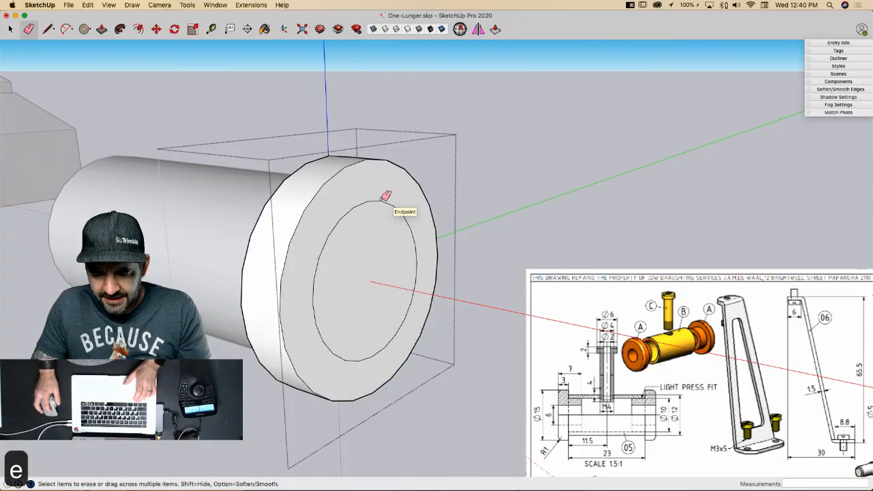
left_click(389, 204)
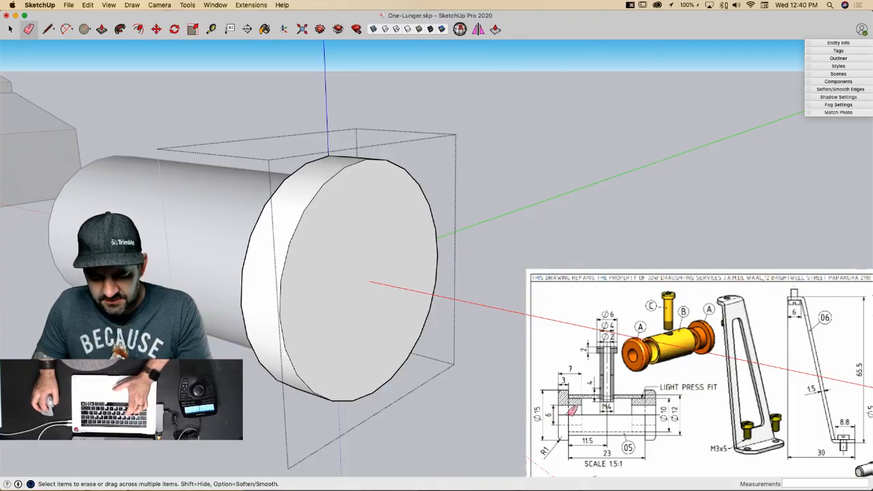
Step: Draw a circle with a radius of 3 m centred on the flange's outer face
key("c")
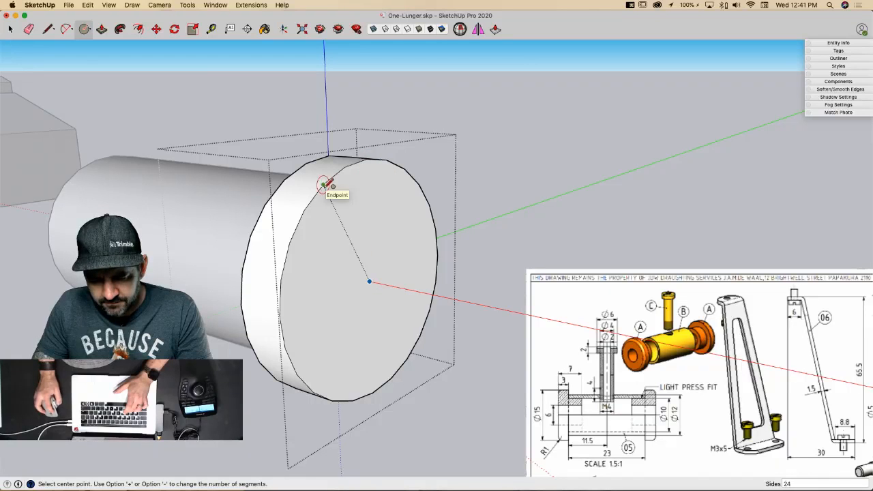
left_click(372, 280)
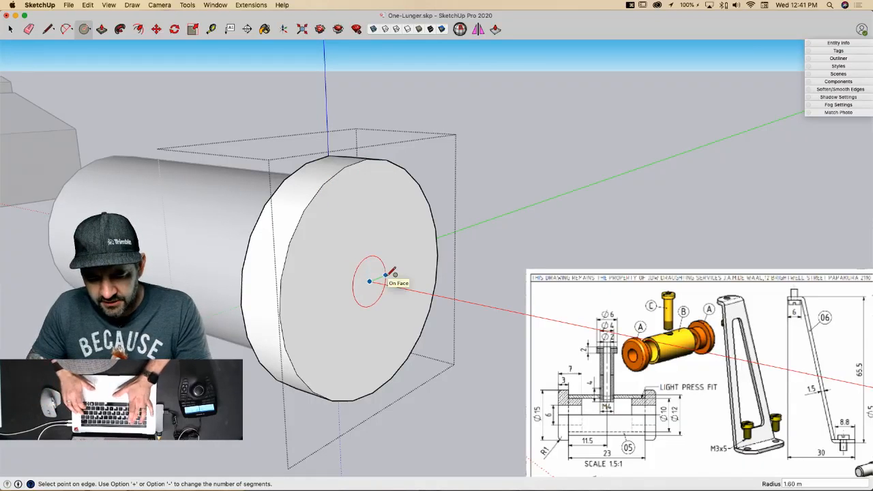
type("3")
key("Return")
Step: Turn on X-ray view and Push/Pull the inner circle 7 m through the bushing to cut its bore
key("p")
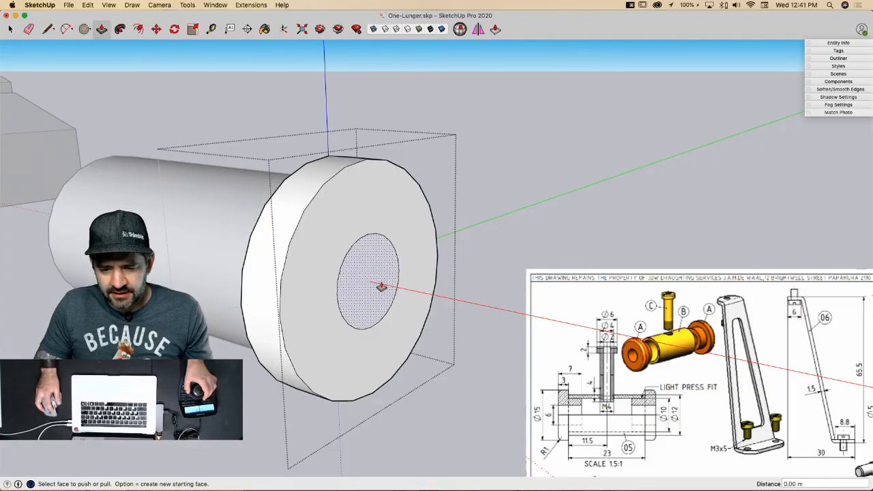
left_click(373, 29)
left_click(368, 293)
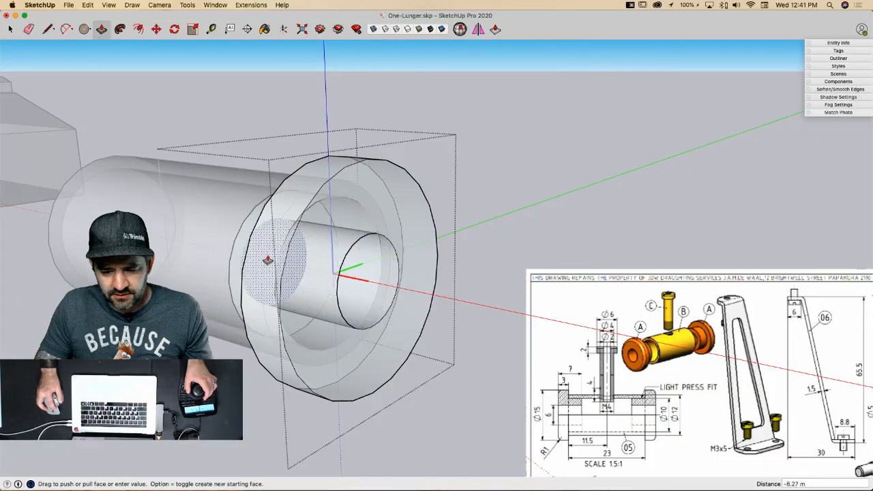
left_click(234, 245)
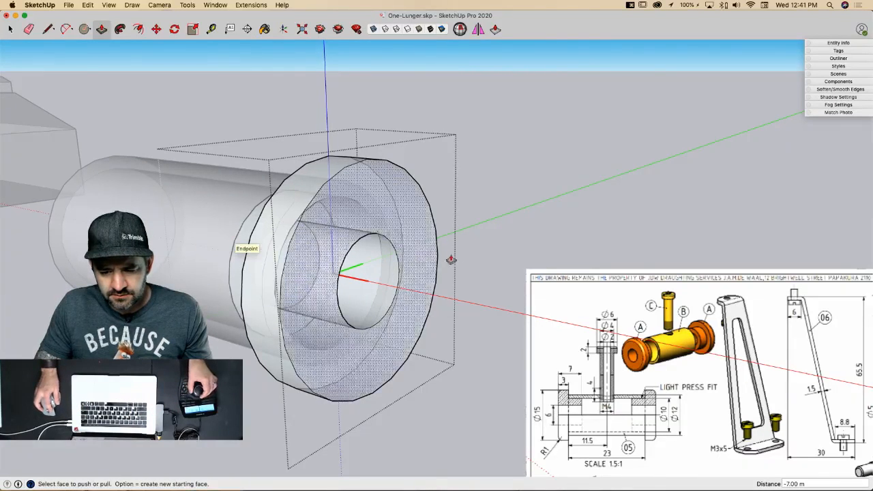
key("space")
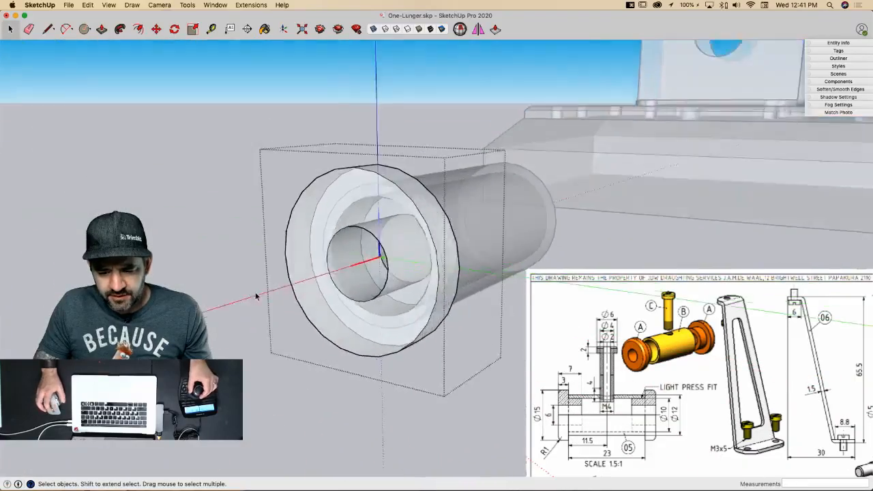
Step: Open the bushing for editing and draw two 1 m lines from a flange rim vertex, one along the rim and one down the face
middle_click_drag(256, 296, 172, 274)
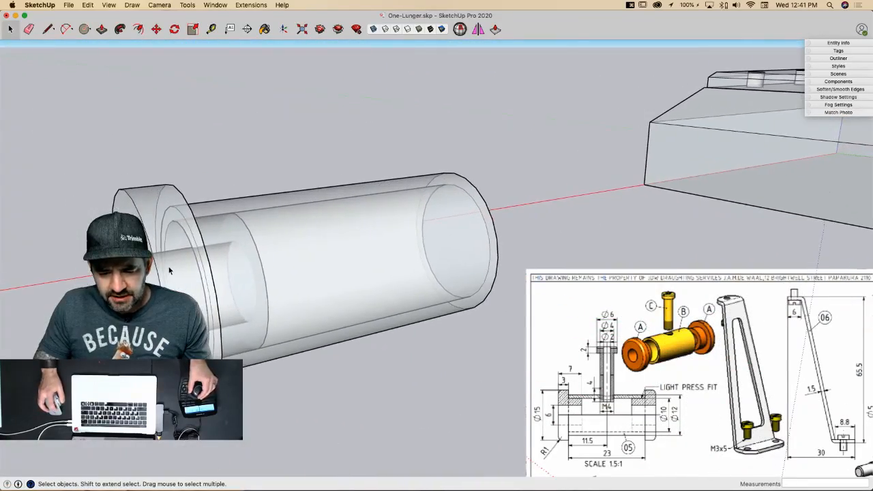
left_click(169, 270)
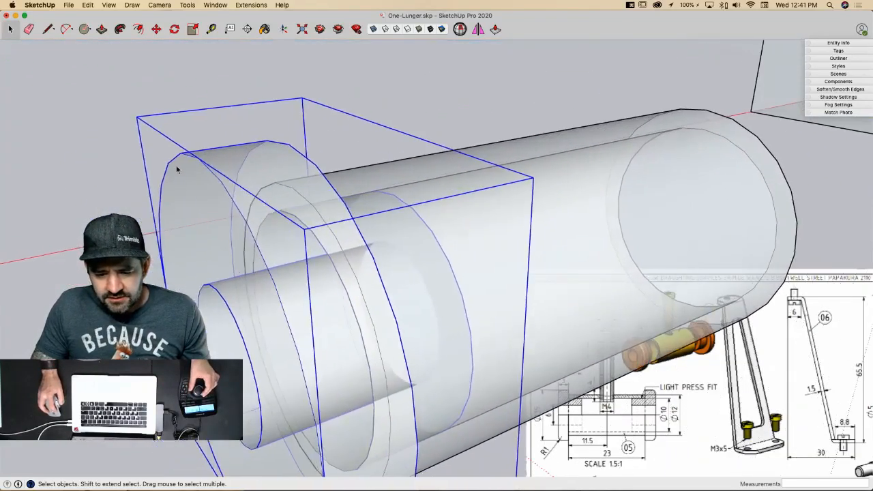
double_click(205, 165)
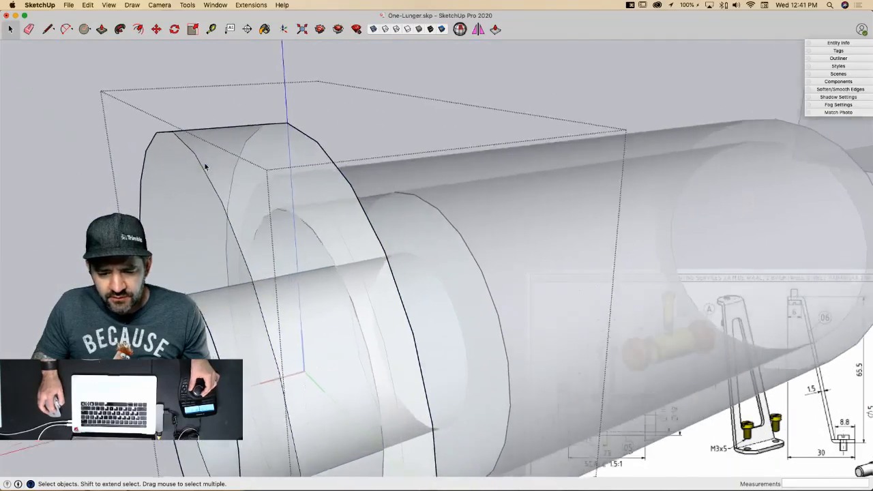
key("l")
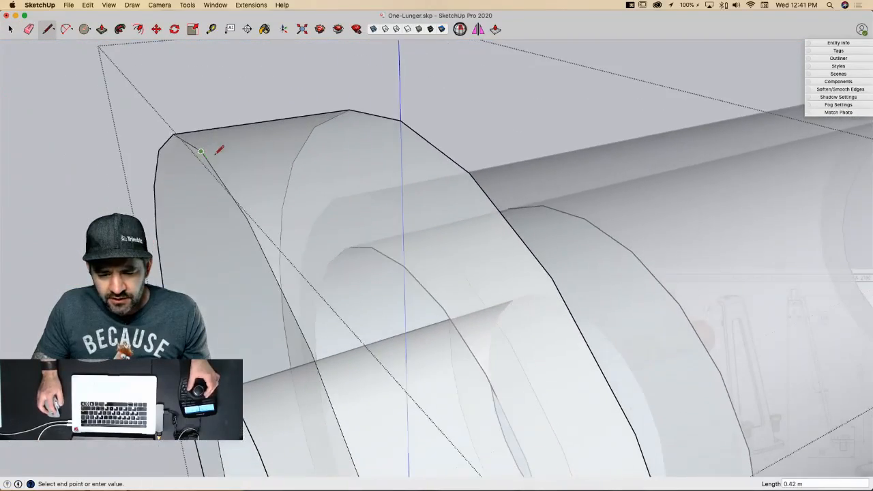
left_click(201, 151)
type("1")
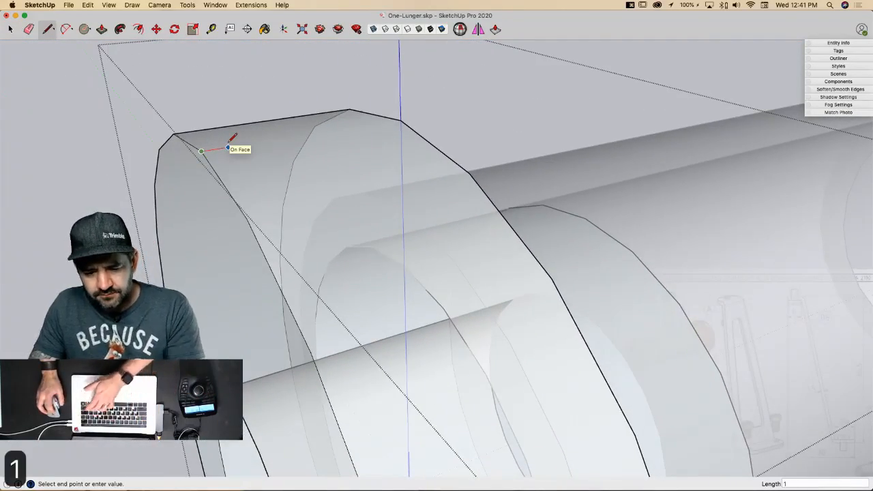
key("Return")
left_click(201, 151)
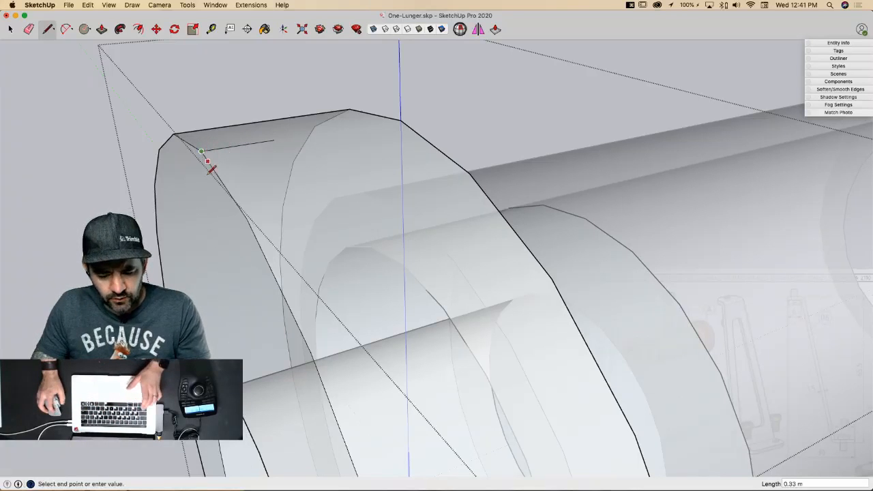
key("Return")
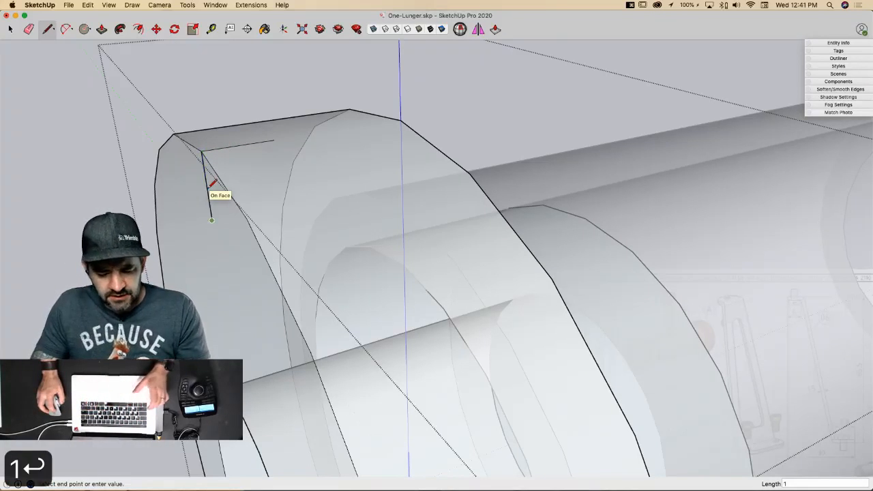
Step: Close the corner profile with a tangent arc of 1 m radius between the free ends of the two lines
key("a")
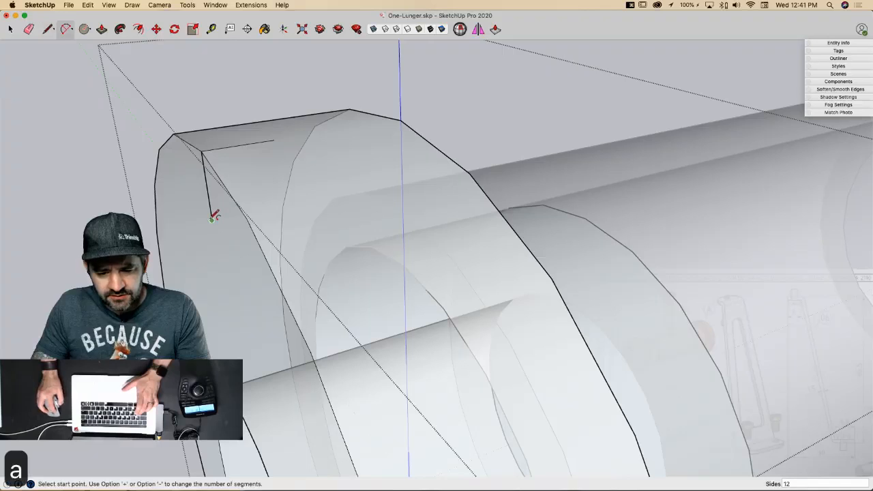
left_click(211, 220)
left_click(273, 139)
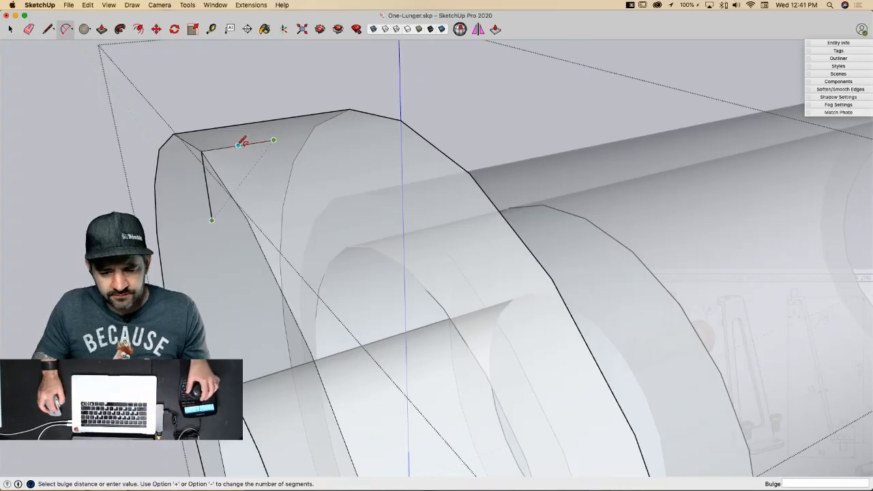
scroll(237, 144, "up", 5)
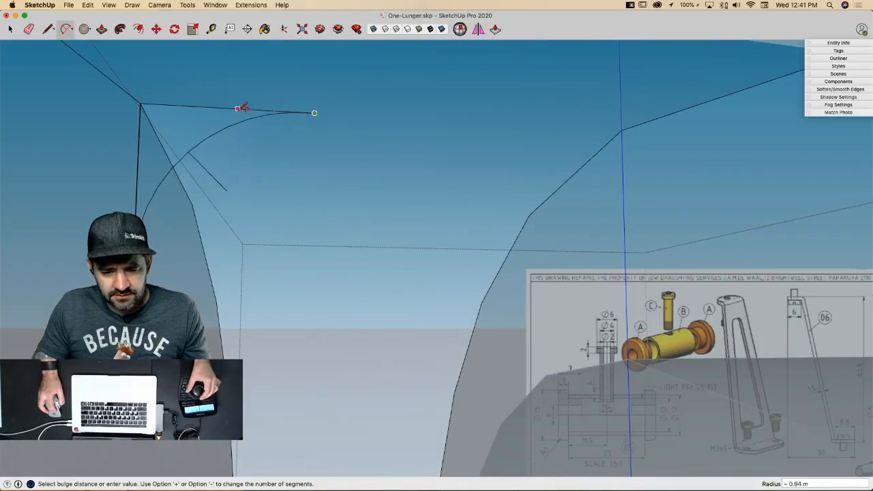
left_click(254, 114)
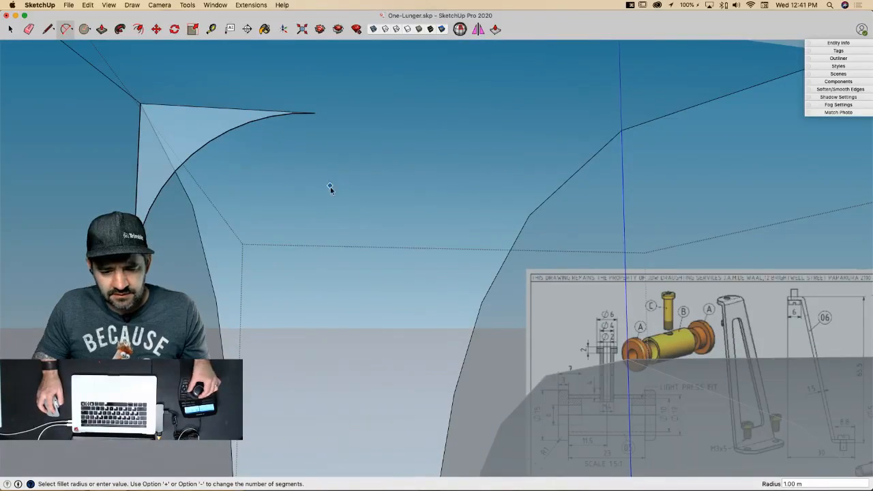
key("space")
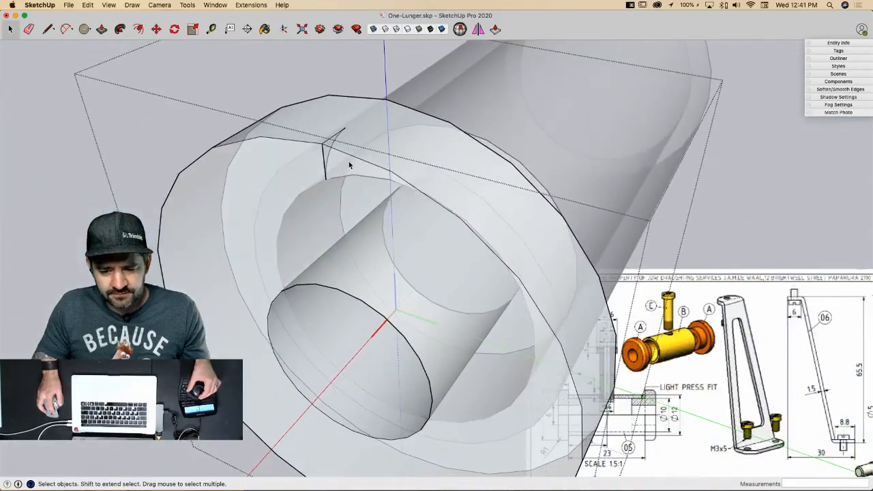
Step: Save the model and sweep the corner profile around the flange's outer front edge with Follow Me to round it off
left_click(345, 156)
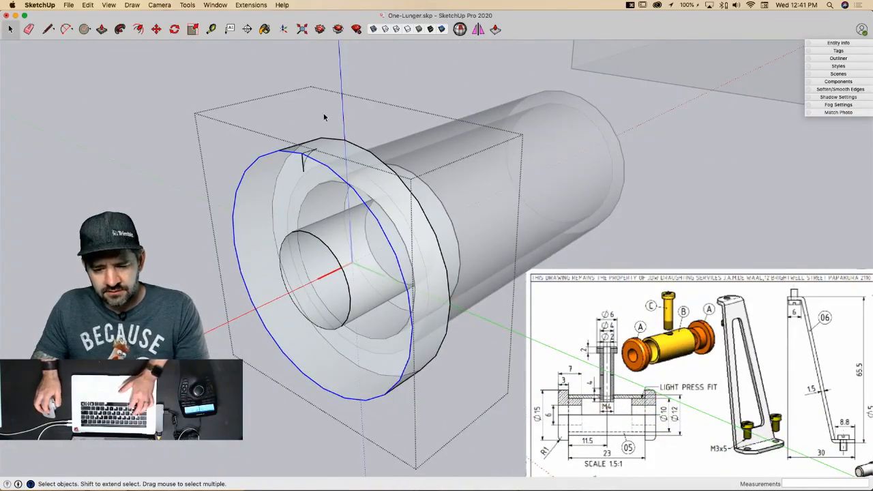
key("super+s")
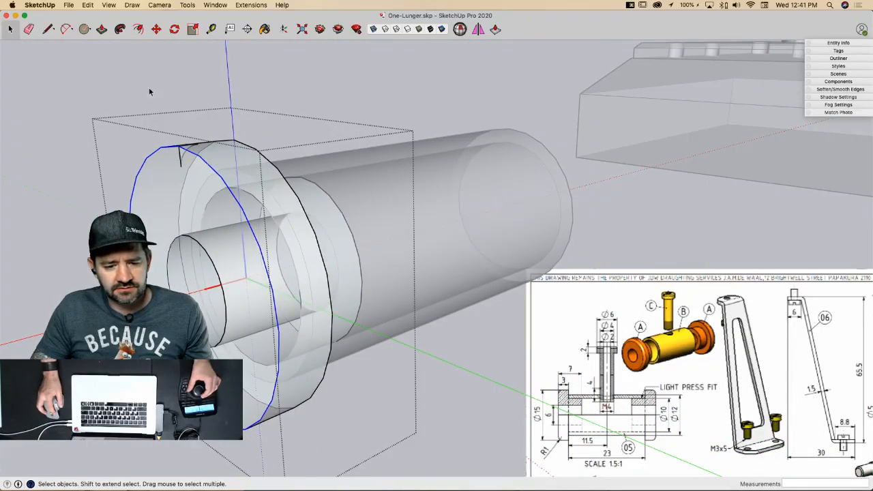
left_click(120, 30)
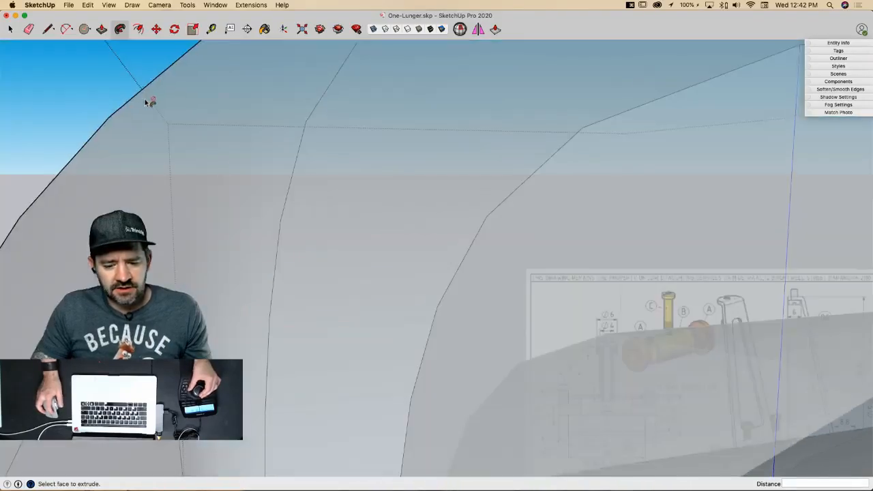
key("space")
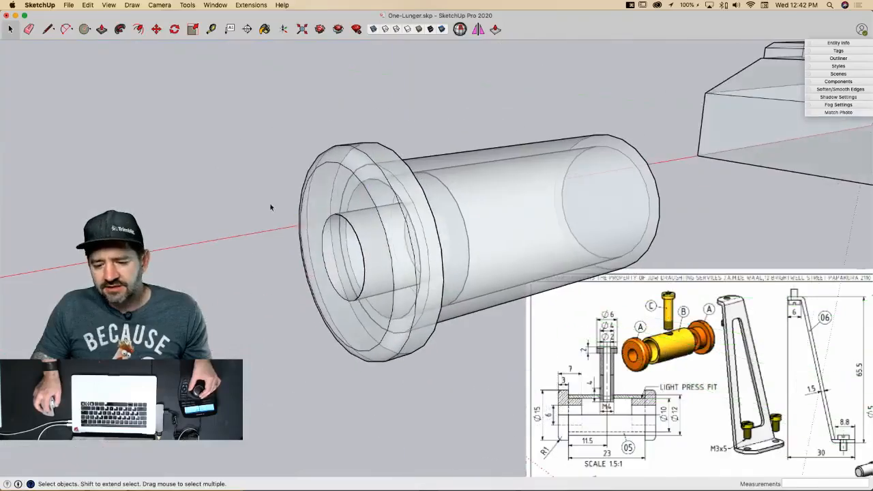
left_click(359, 228)
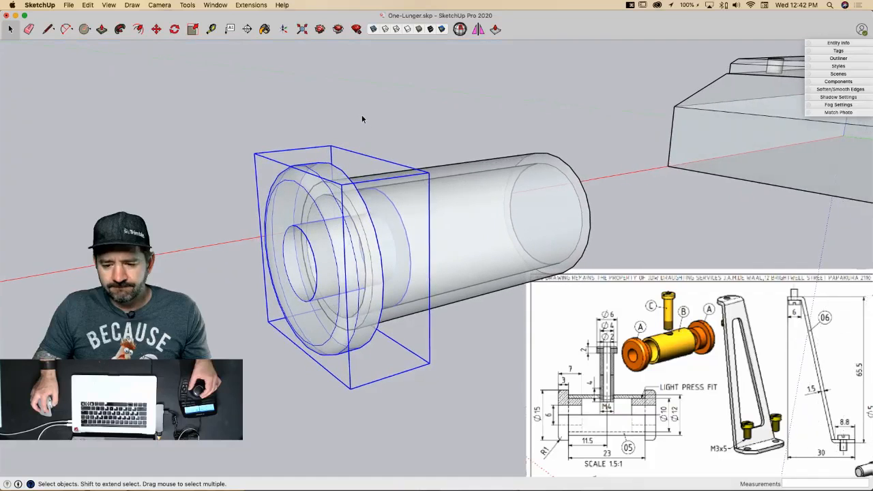
left_click(462, 206)
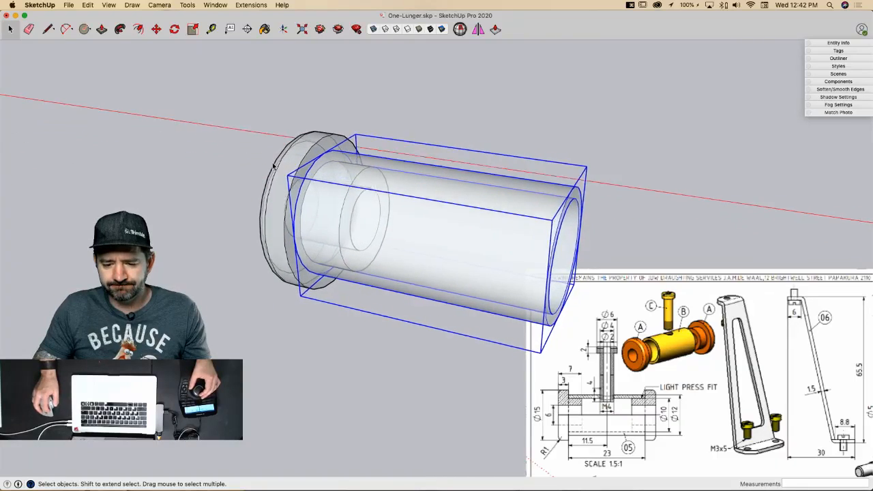
left_click(305, 163)
left_click(438, 188)
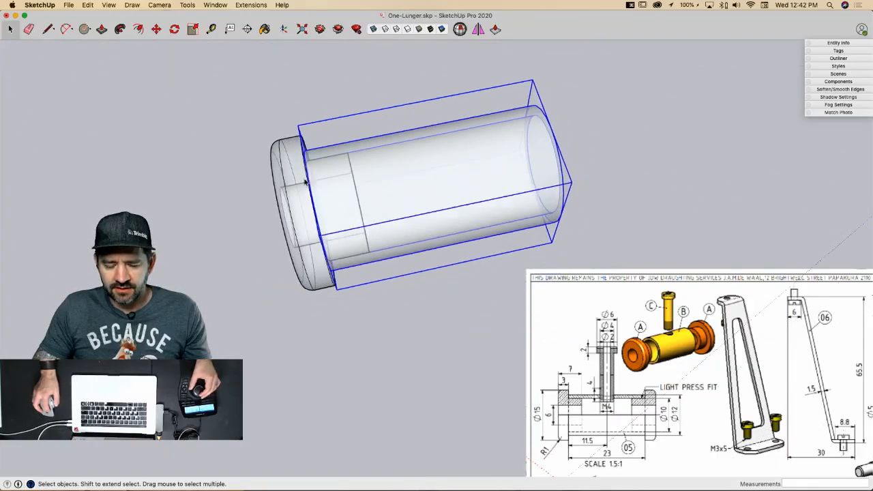
Step: Show hidden geometry and rotate a copy of the bushing about the tube's midpoint onto the tube's opposite end
key("h")
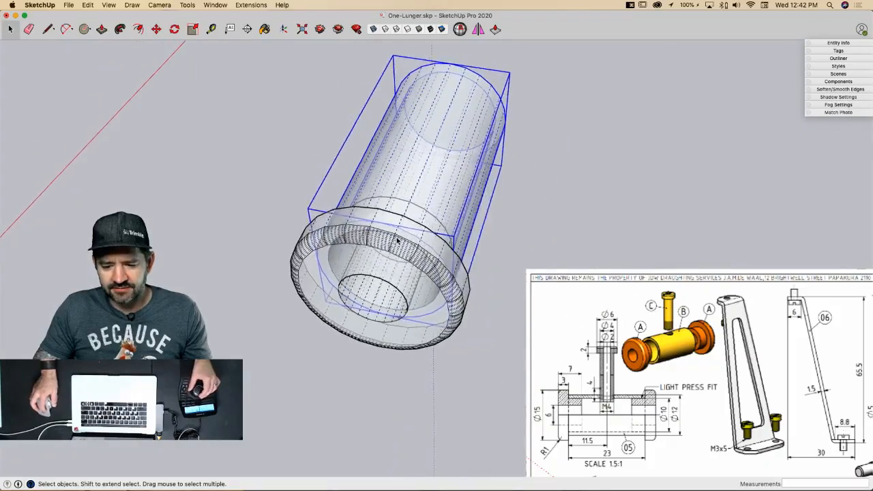
left_click(423, 197)
key("q")
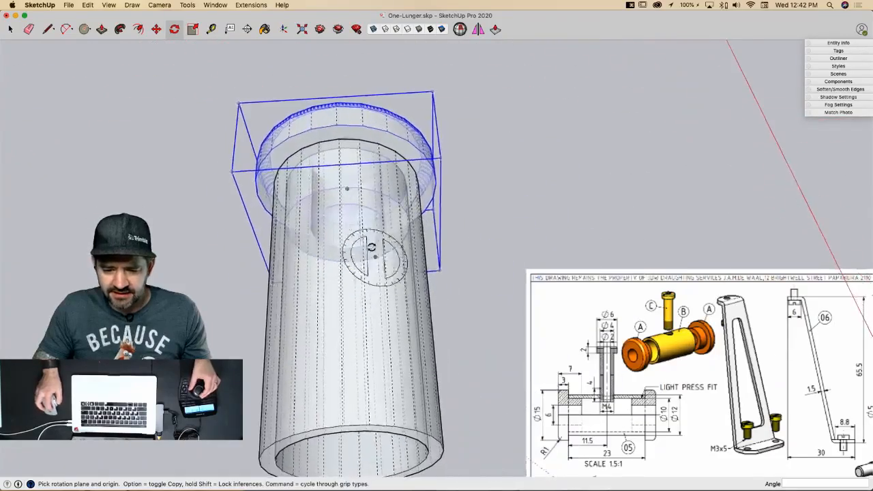
left_click(313, 260)
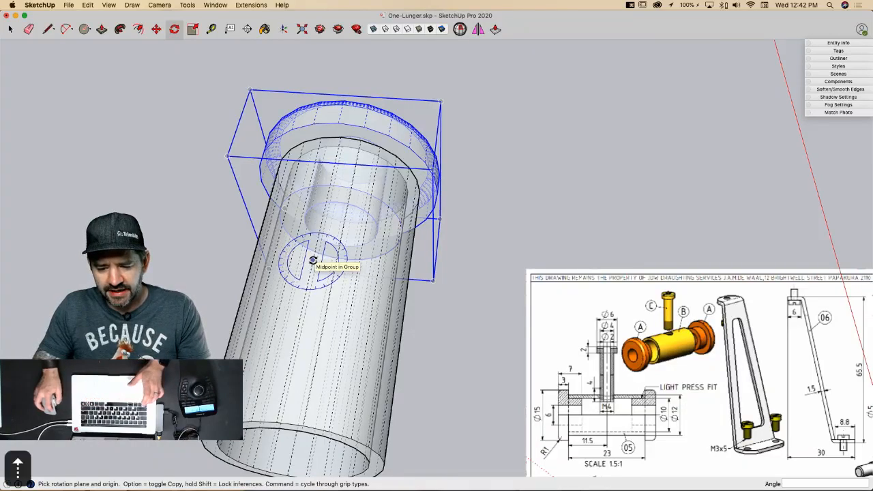
left_click(472, 279)
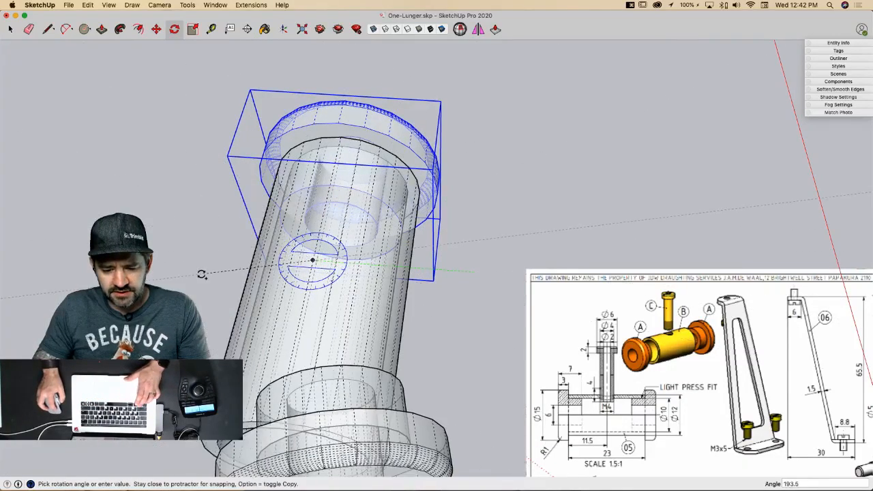
left_click(175, 253)
key("space")
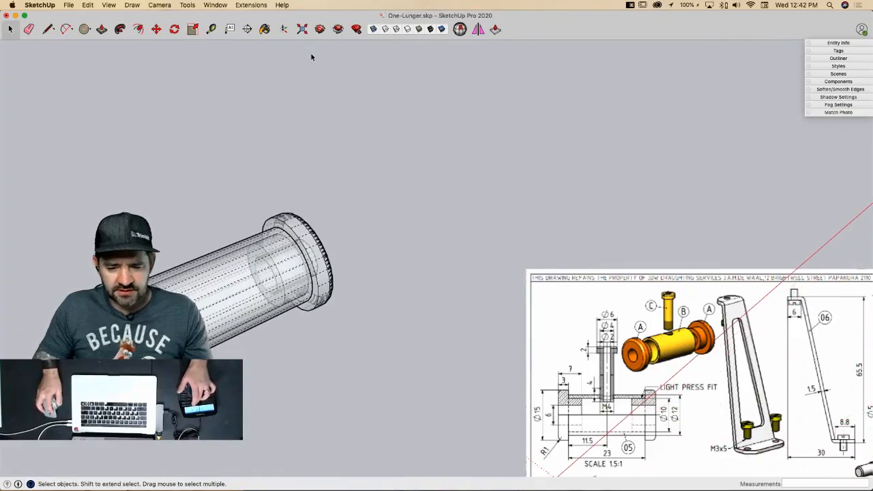
Step: Turn off hidden geometry and X-ray view, and select the tube and the copied bushing in turn to check them
key("h")
left_click(373, 28)
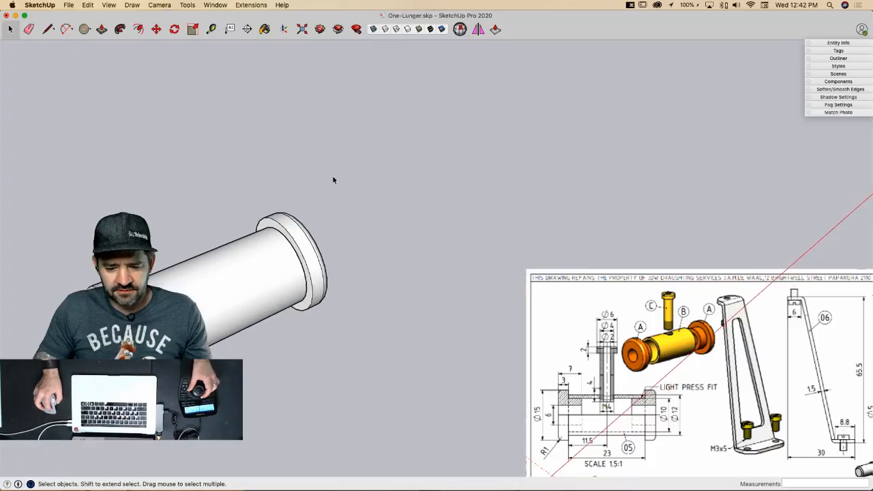
left_click(299, 322)
left_click(298, 322)
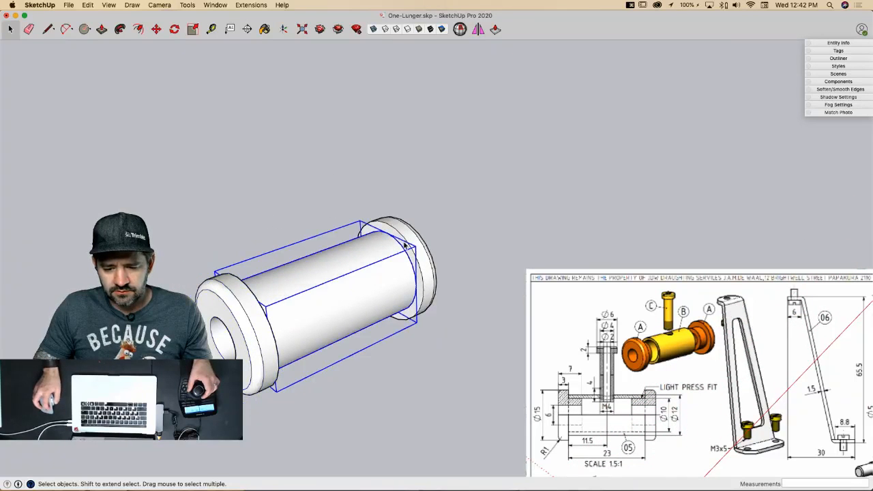
left_click(421, 263)
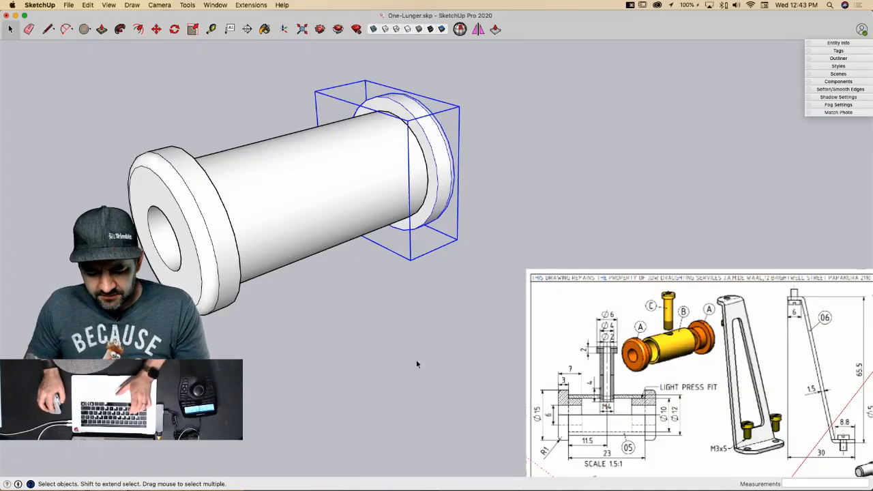
Step: Draw a horizontal circle with a radius of 2 m in the free space below the tube for the screw
key("c")
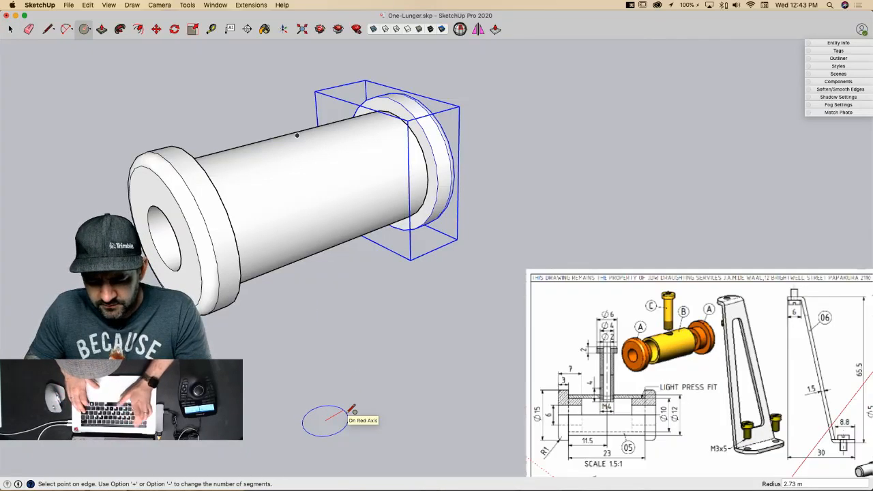
type("2")
key("Return")
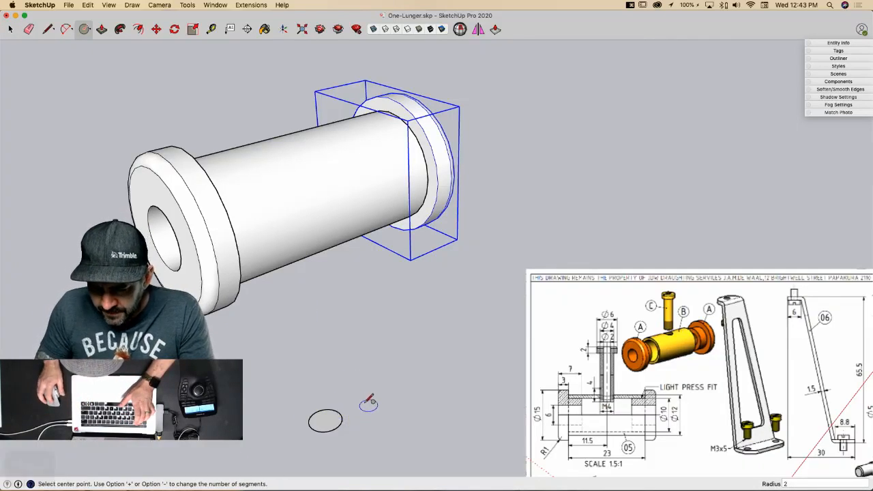
Step: Extrude the 2 m radius circle below the tube upward about 18.67 m to form the screw's shank
key("p")
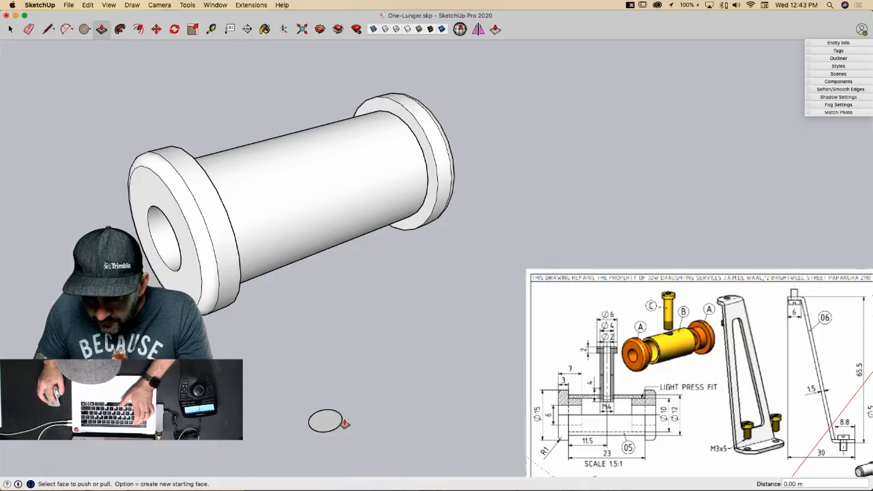
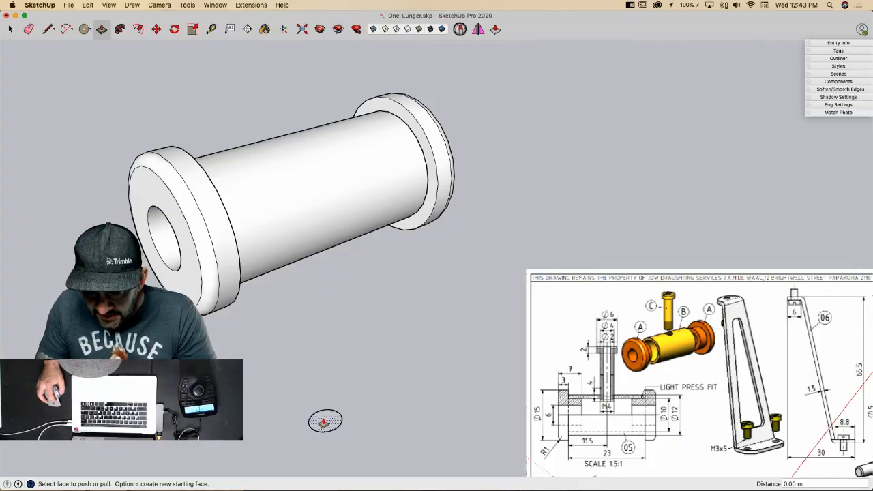
left_click_drag(325, 422, 309, 288)
left_click(309, 289)
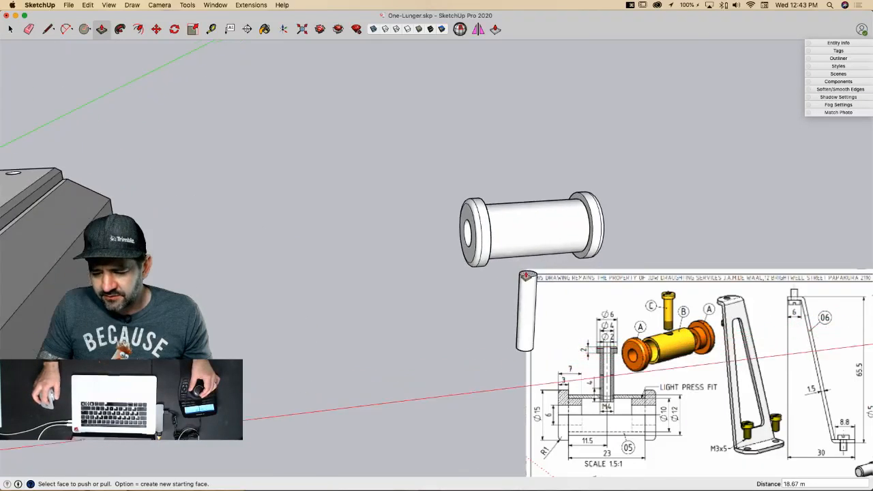
key("space")
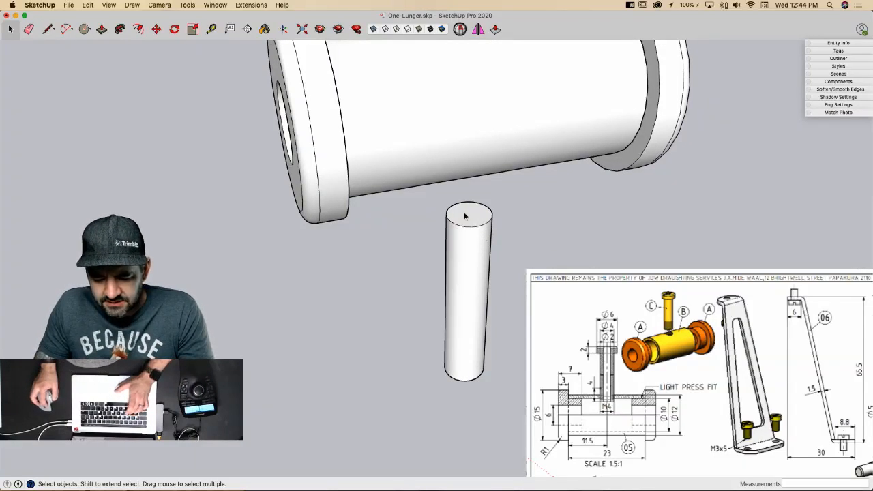
Step: Draw a concentric circle with a radius of 3 m on the shank's upper end for the screw head
key("c")
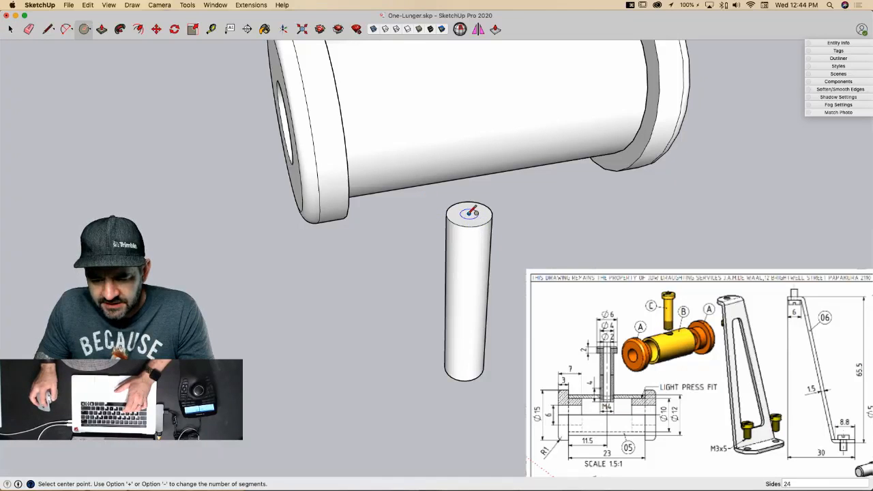
type("3")
key("Return")
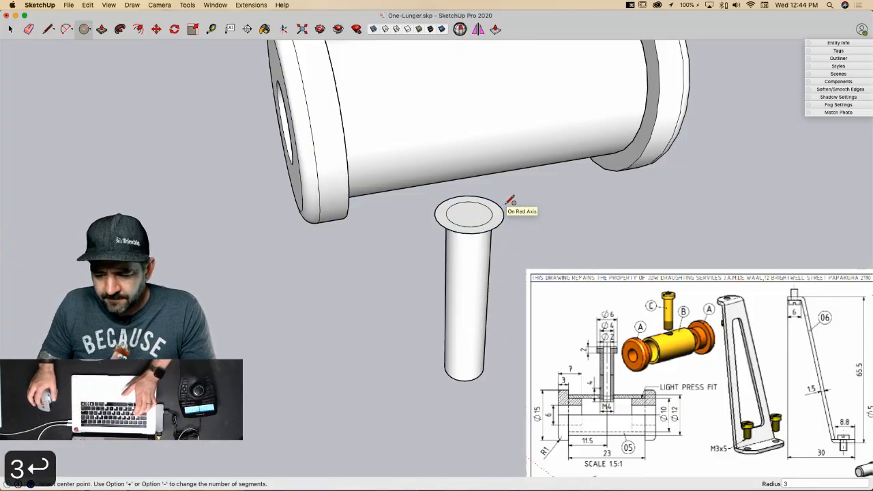
Step: Extrude the outer ring 2 m upward and erase the recess edge inside it to leave a solid screw head
key("p")
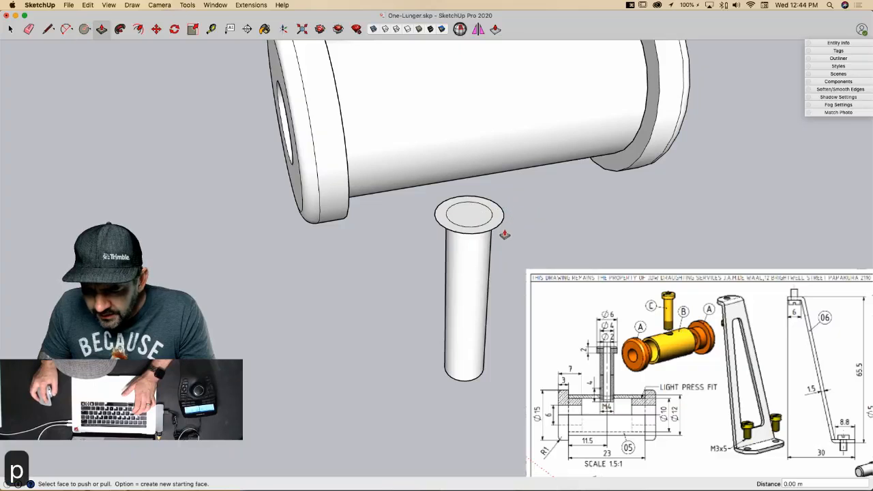
left_click(499, 222)
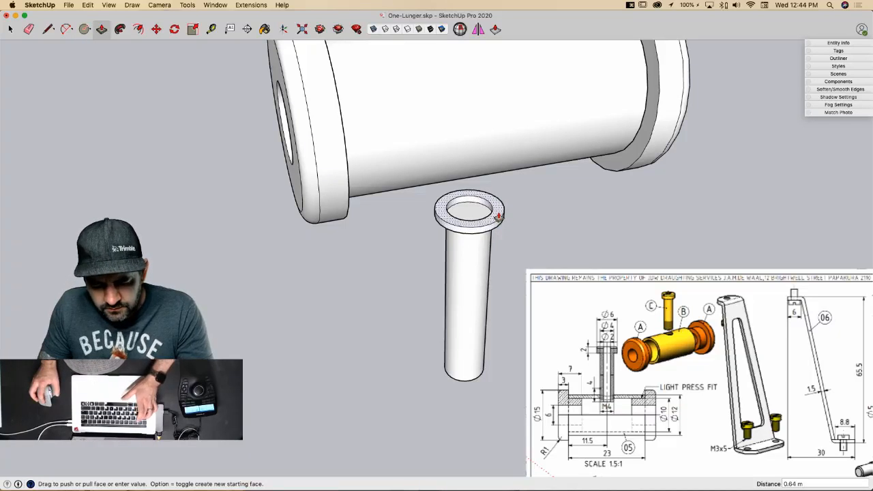
key("Return")
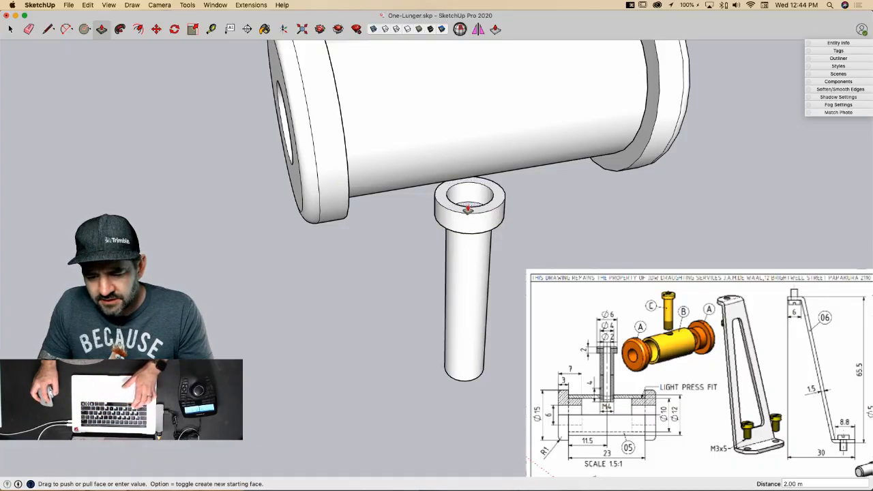
key("e")
left_click(484, 205)
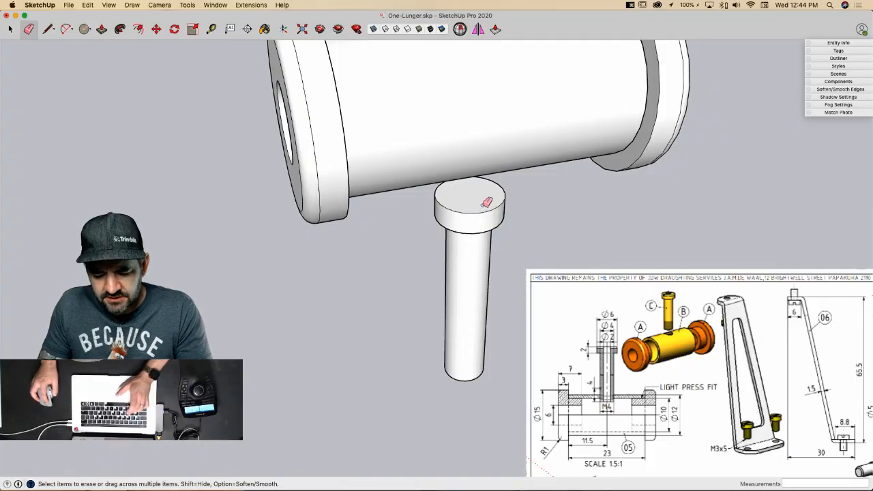
Step: Draw a centred circle with a radius of 1 m on the upper face of the screw head
key("c")
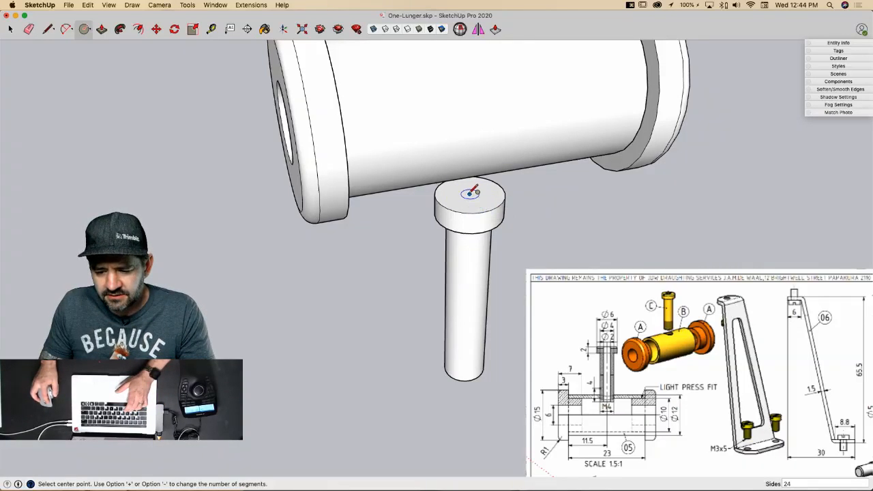
type("1")
key("Return")
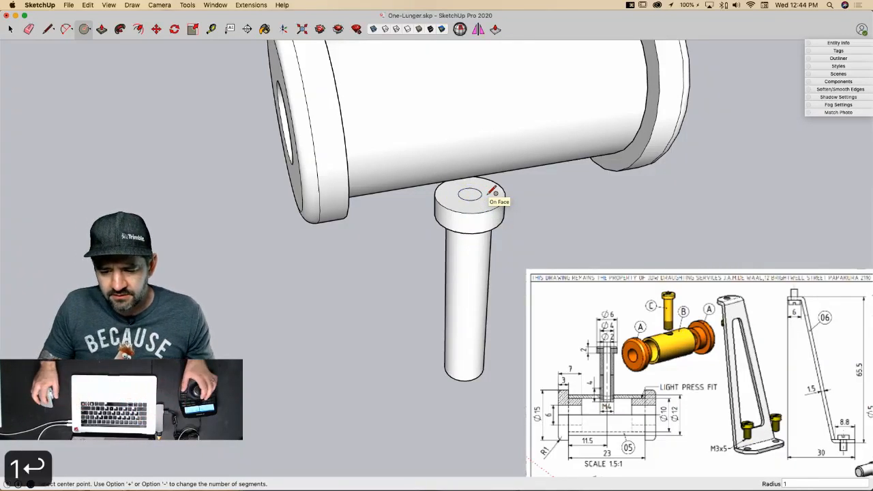
Step: Try to bore the 1 m radius circle through the screw's full length, and undo the cut
key("p")
left_click(468, 198)
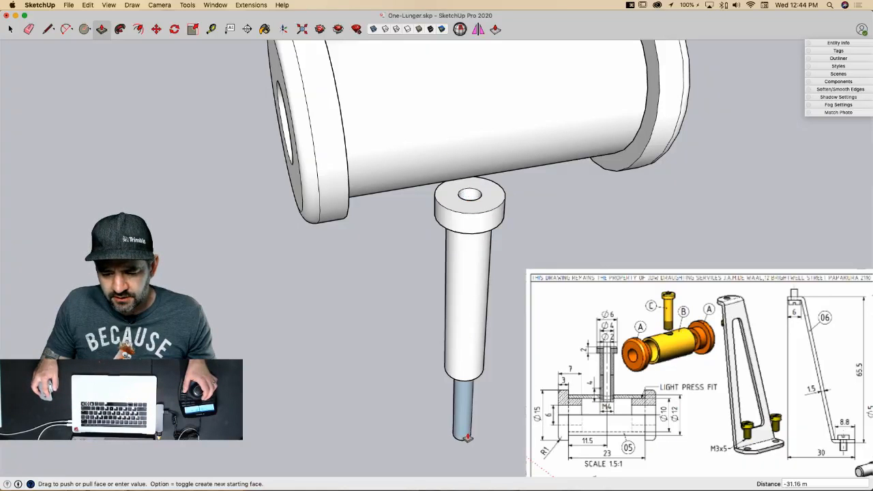
left_click(448, 380)
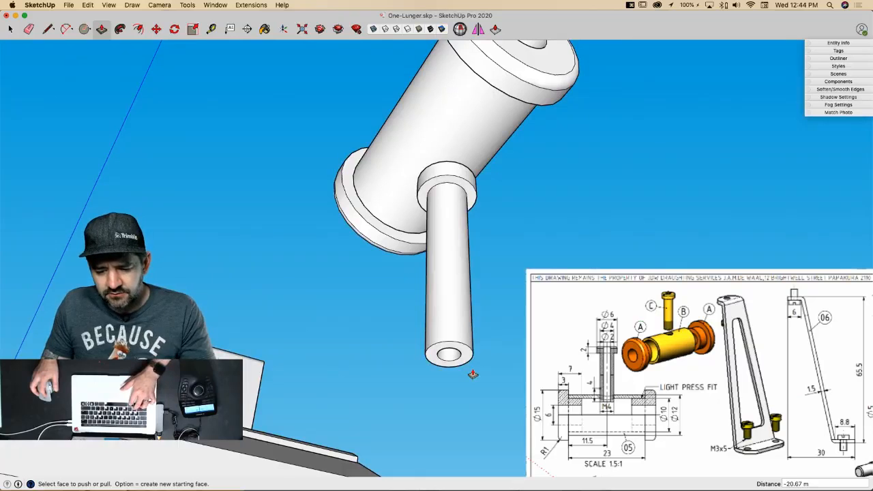
key("super+z")
Step: Select all connected geometry of the screw and make it a group
key("space")
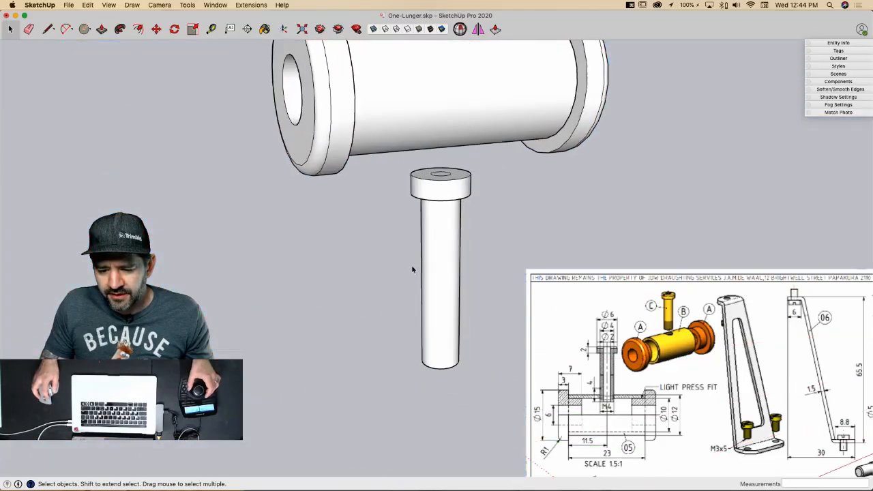
left_click(439, 242)
triple_click(440, 242)
right_click(440, 242)
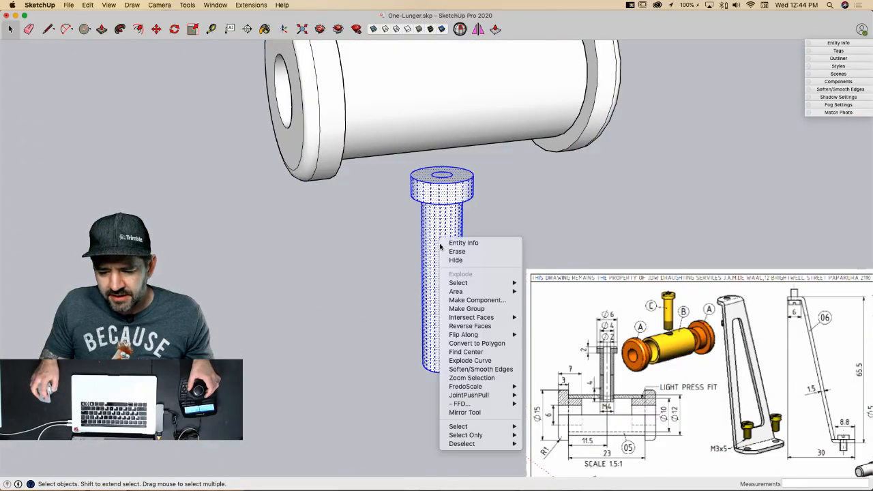
left_click(472, 309)
Step: Move the screw group by a point on its lower edge onto the tube's upper line, and shift it along the tube to the middle
middle_click_drag(470, 308, 425, 385)
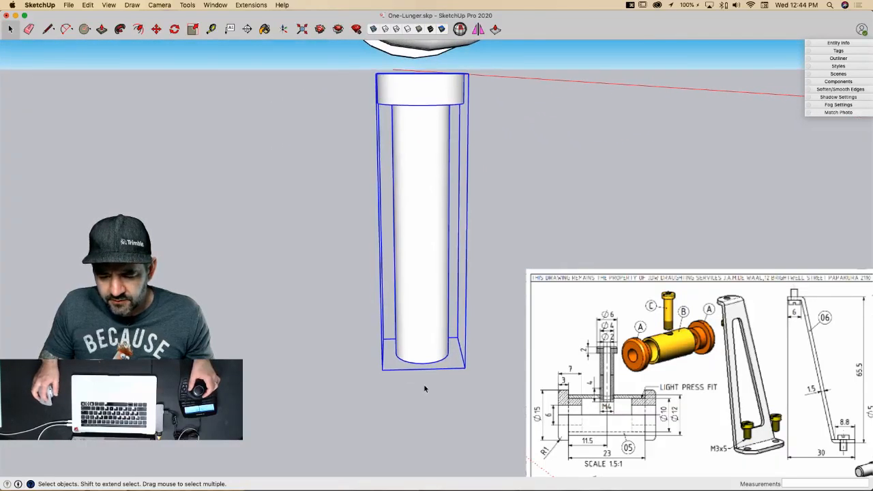
key("m")
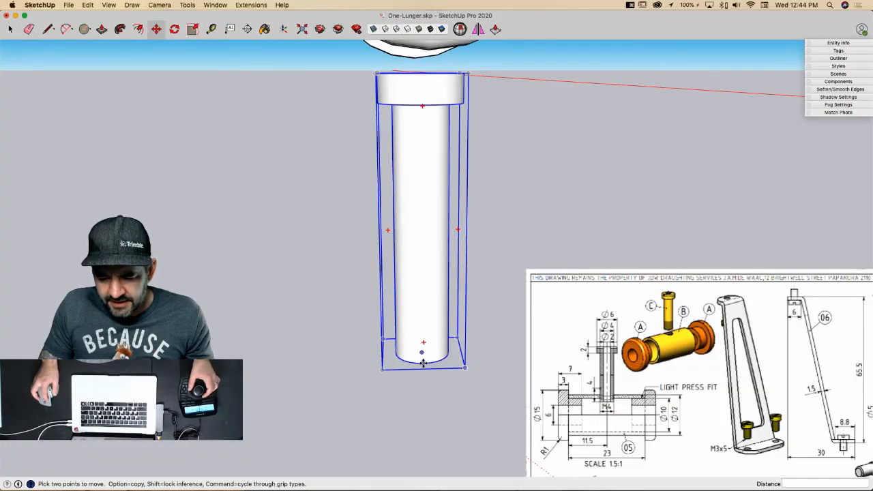
left_click(423, 367)
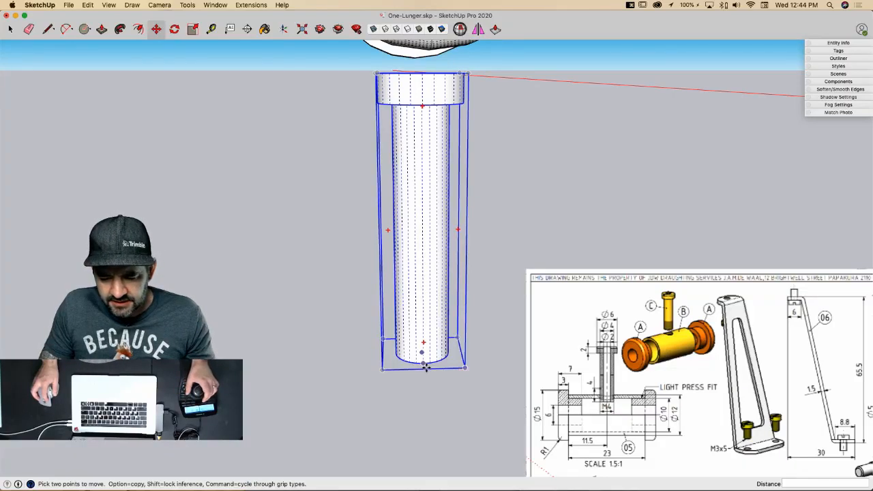
middle_click_drag(424, 364, 457, 271)
scroll(457, 271, "up", 3)
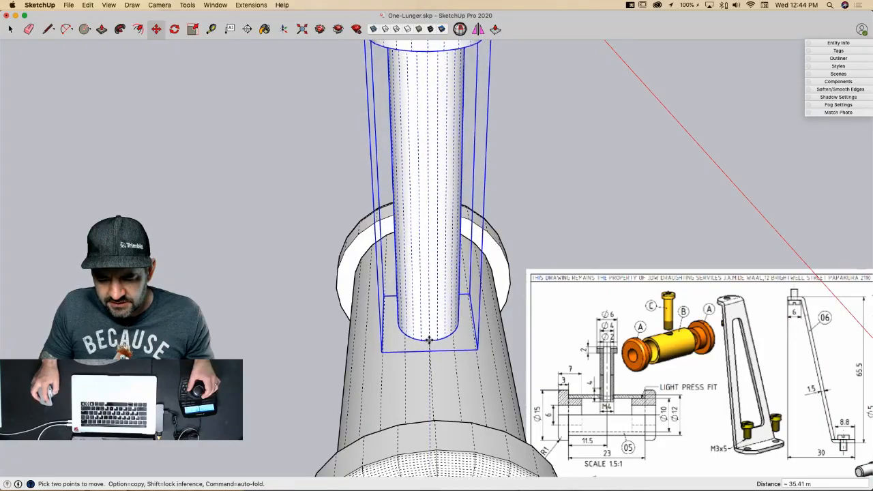
middle_click_drag(430, 345, 406, 263)
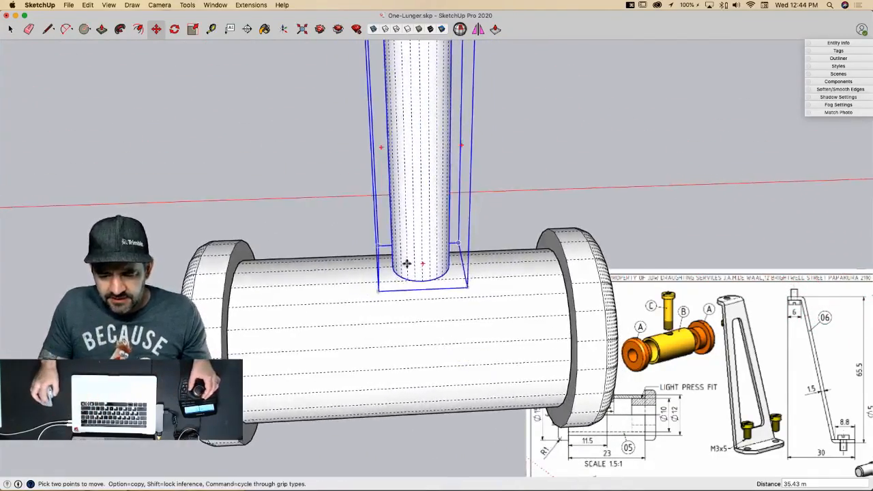
left_click(423, 282)
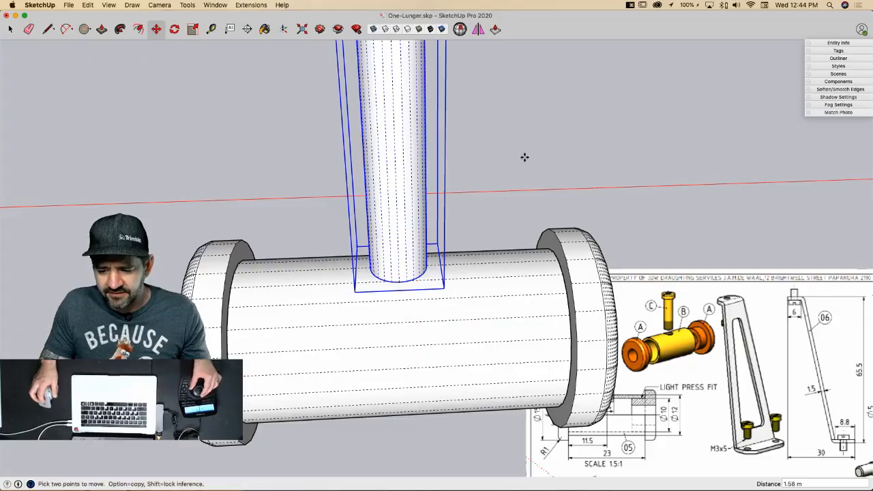
Step: Lower the screw vertically so its tip penetrates the tube wall, and turn off hidden geometry
middle_click_drag(524, 158, 406, 158)
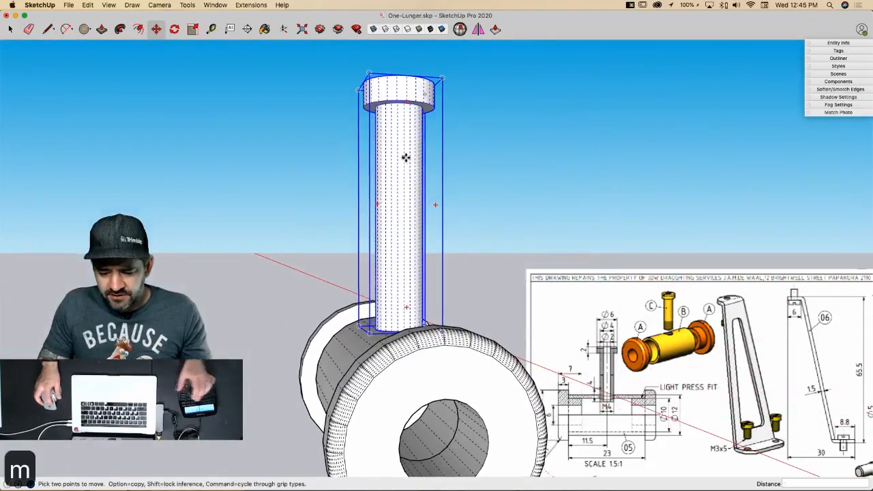
left_click(405, 160)
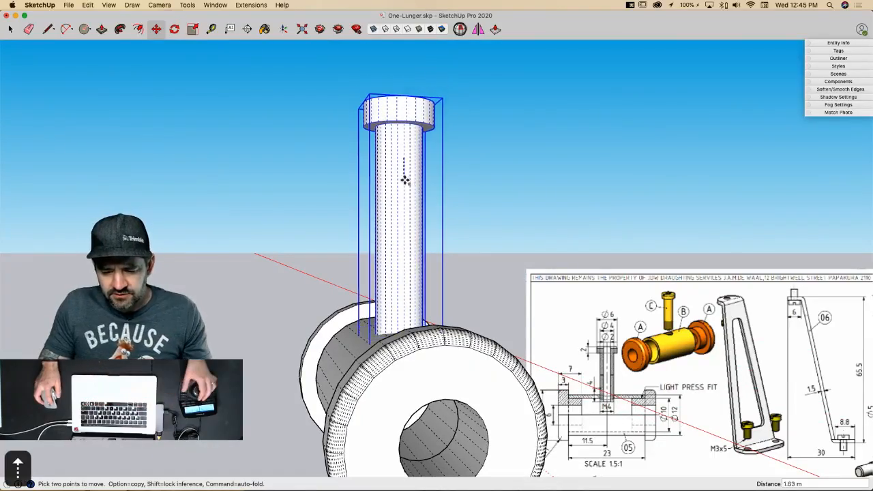
left_click(404, 189)
key("space")
middle_click_drag(446, 181, 385, 207)
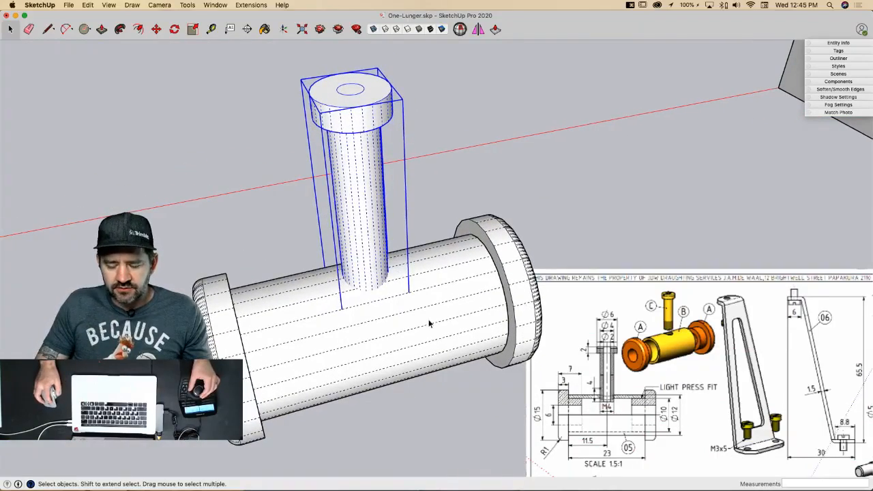
middle_click_drag(430, 324, 361, 239)
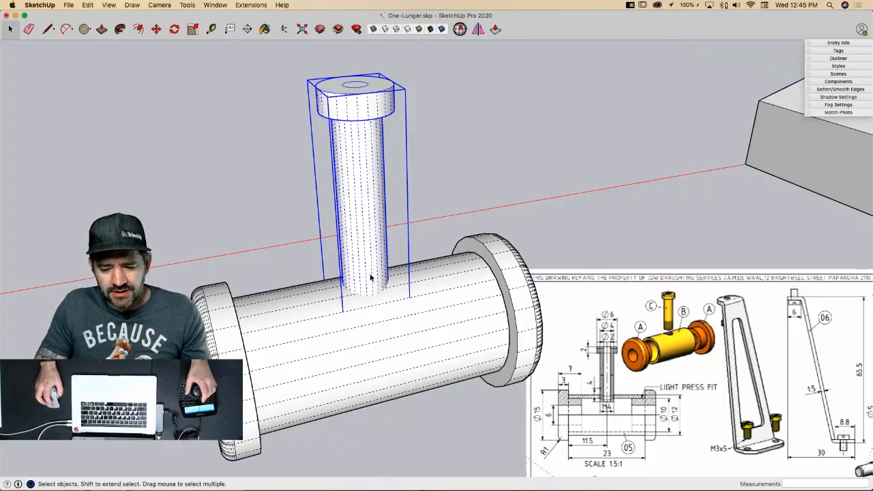
key("alt+h")
middle_click_drag(357, 318, 375, 172)
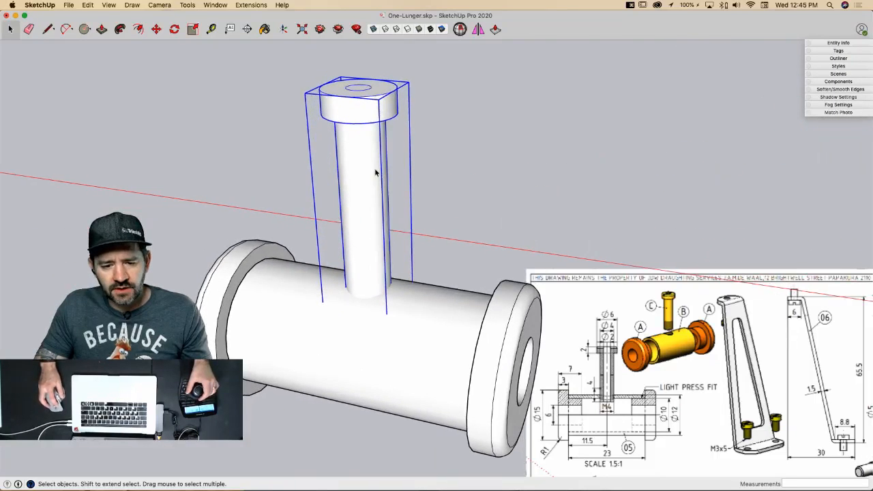
Step: Show the Solid Tools and trim the tube with the screw to cut a matching hole in its wall
left_click(128, 5)
mouse_move(109, 5)
mouse_move(122, 39)
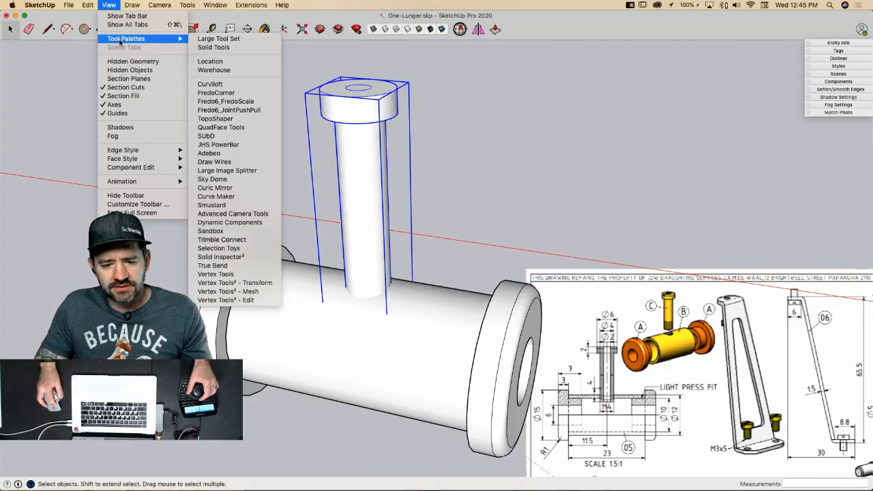
left_click(229, 47)
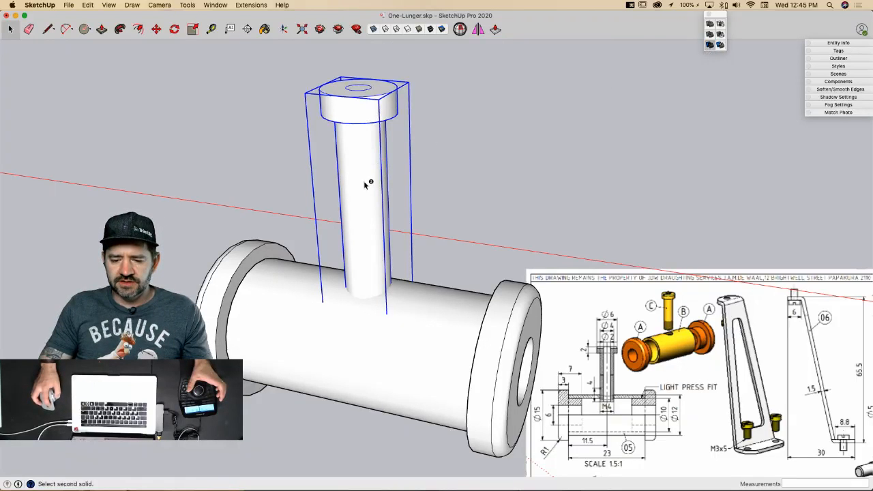
left_click(416, 312)
key("space")
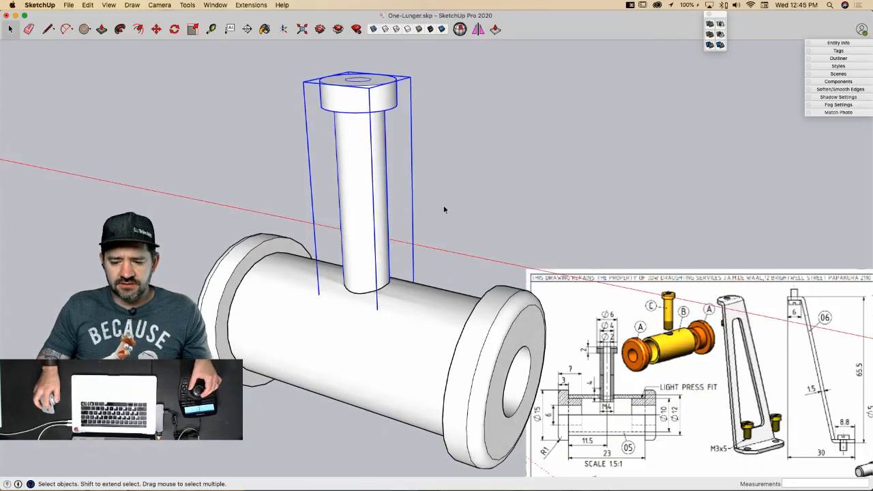
Step: Lift the screw temporarily away from the tube to examine the hole beneath it, and cancel the move
key("m")
left_click(466, 240)
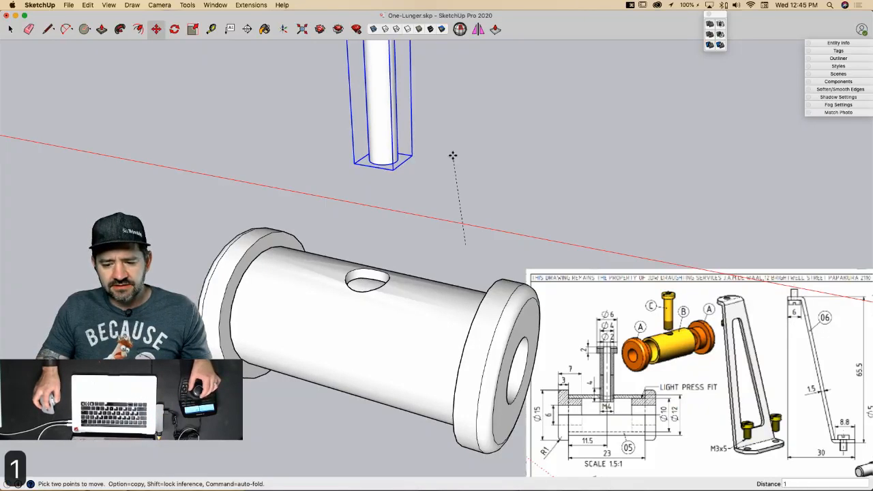
key("space")
key("space")
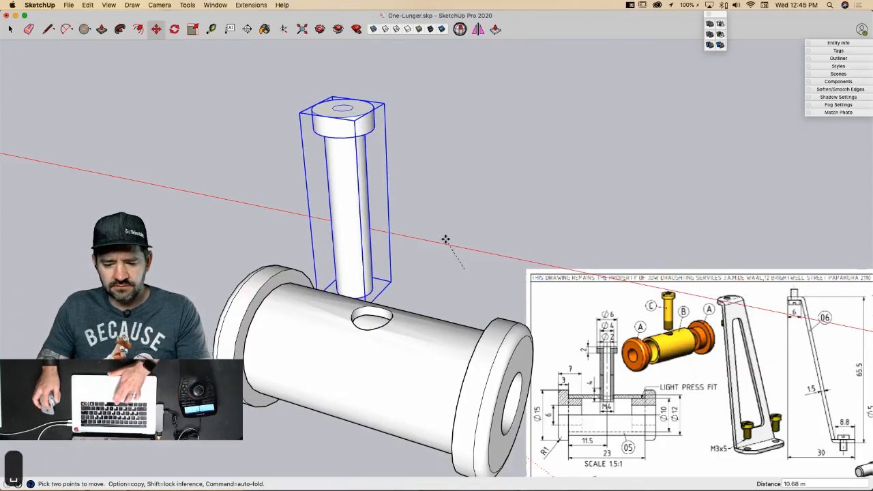
key("Escape")
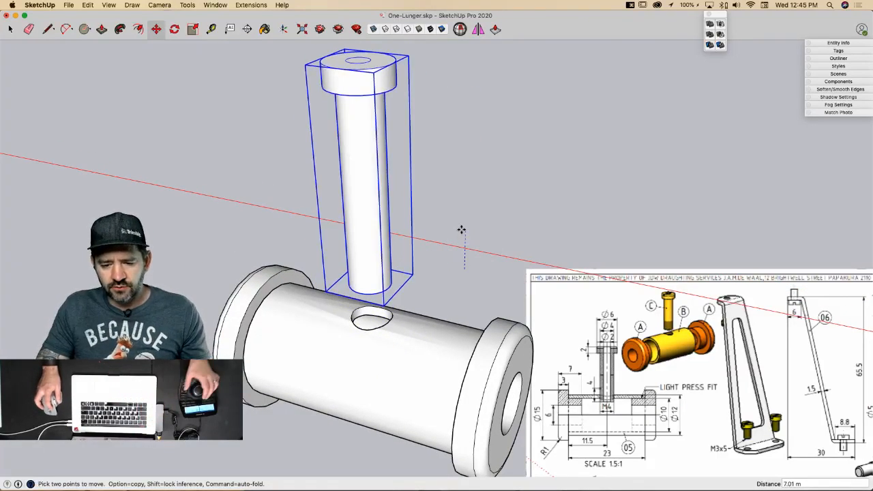
key("space")
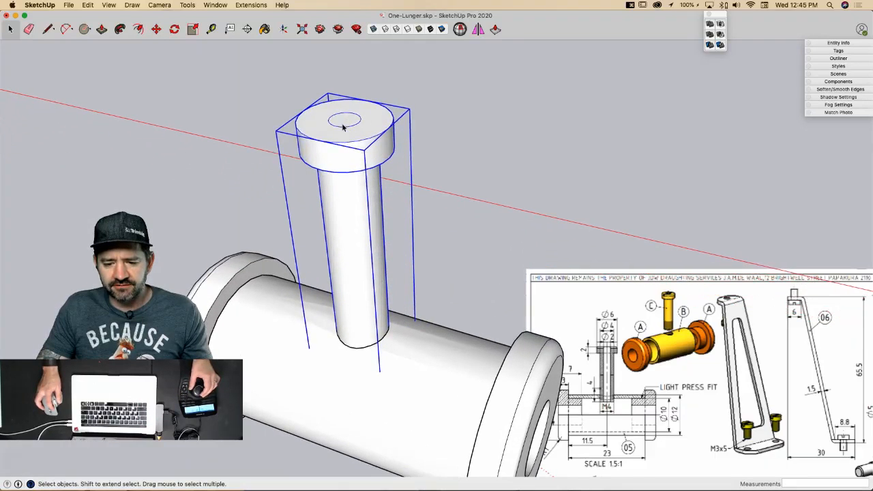
Step: Push the small circle on the screw's head down through the full shaft to bore it out, and close the group
double_click(343, 123)
key("p")
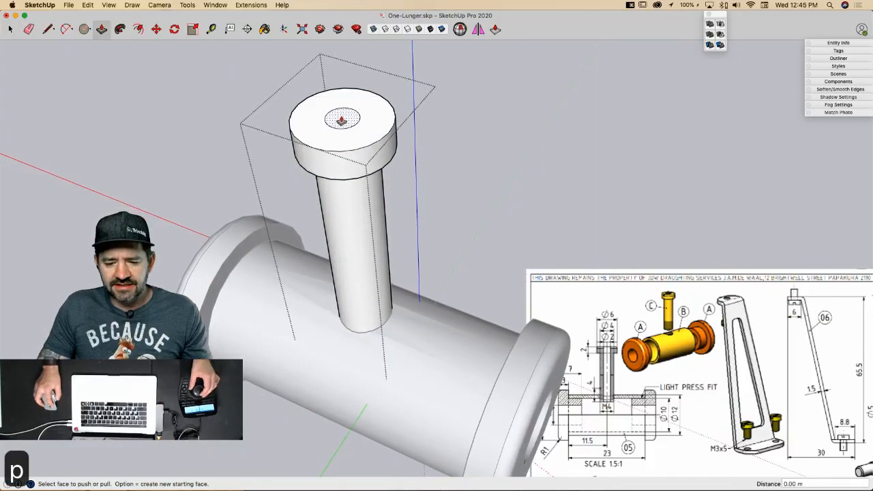
left_click(342, 120)
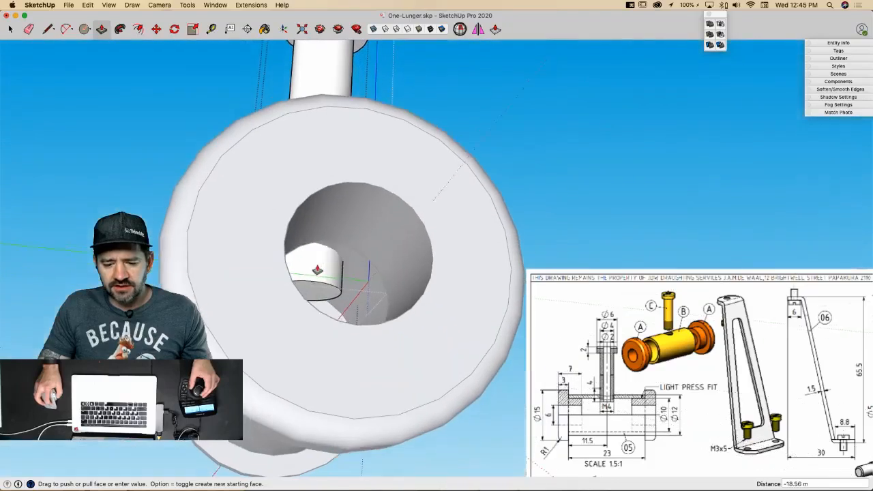
key("Escape")
key("space")
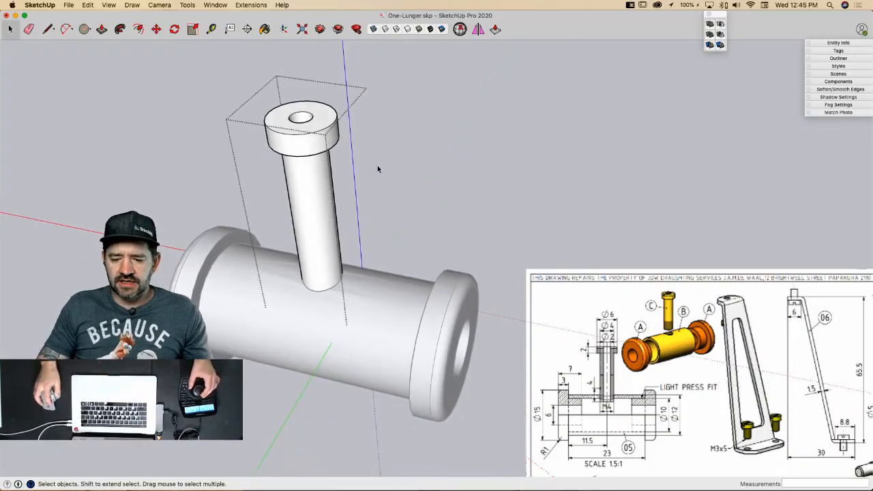
left_click(432, 194)
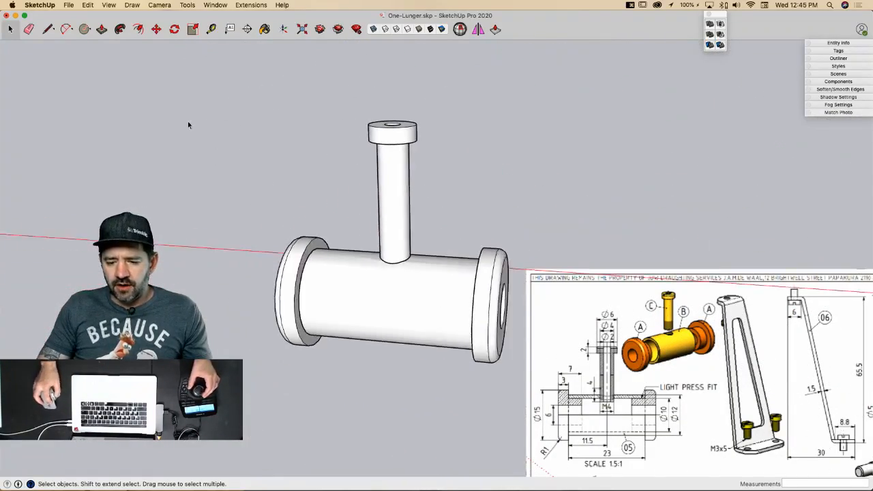
Step: Combine the tube, both bushings and the screw into one component named 05 Bearing End
left_click_drag(211, 93, 526, 391)
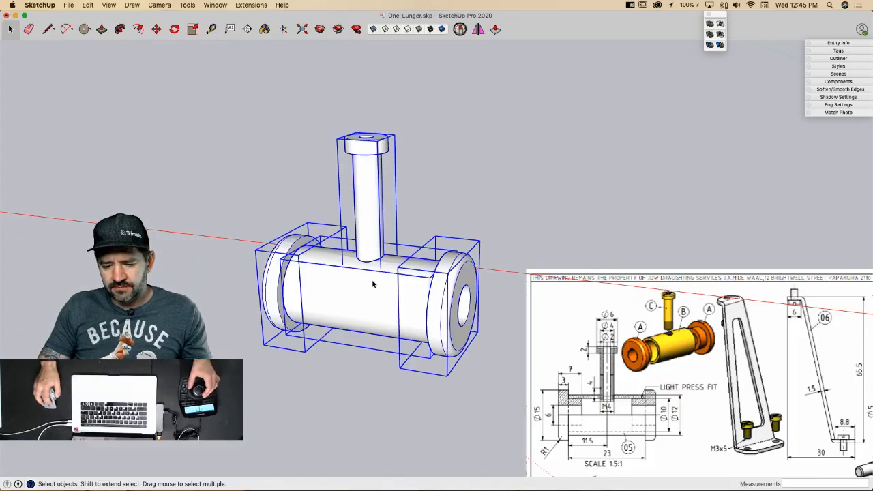
right_click(372, 279)
left_click(416, 326)
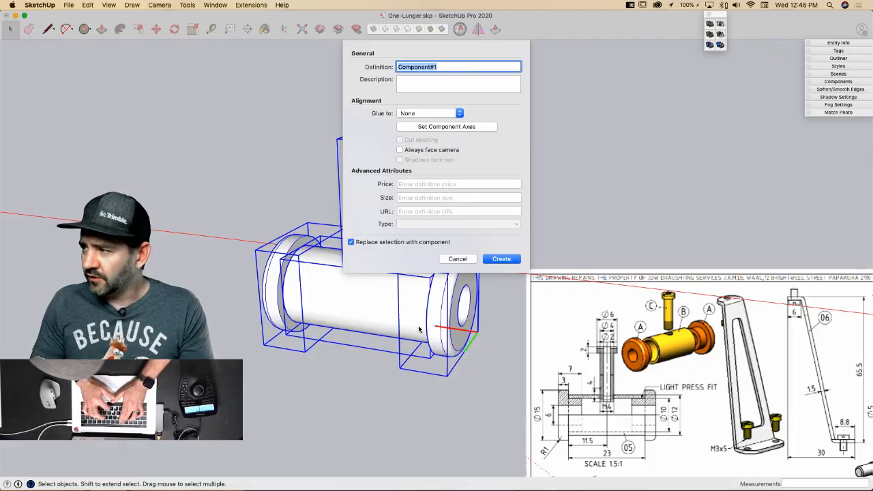
type("05")
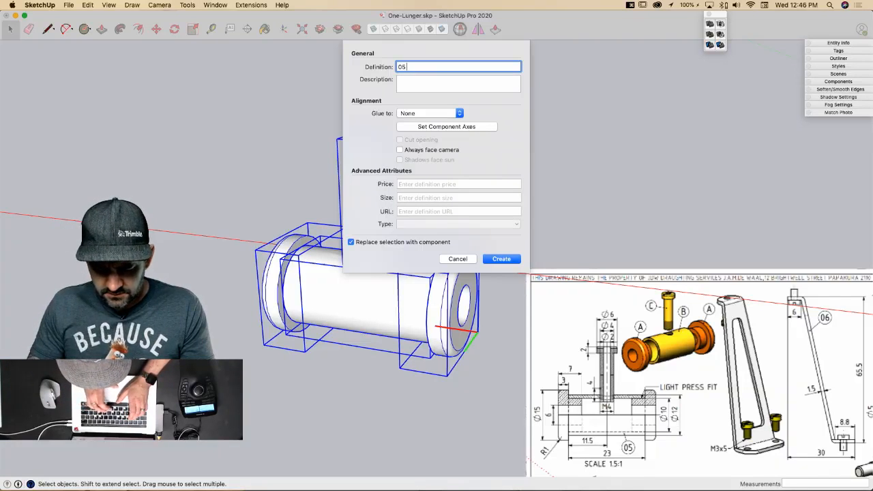
type("Bearing End")
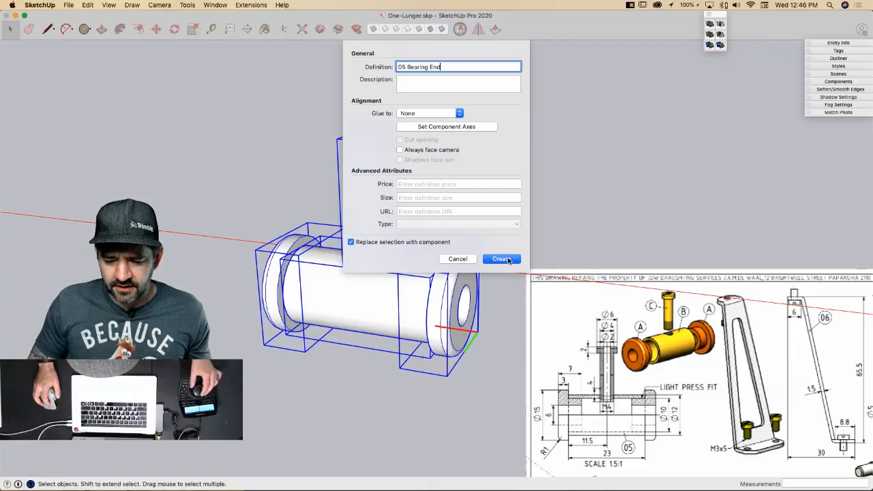
key("Return")
Step: Move the bearing assembly by the upper point of the tube's end into the side holes of the bracket on the base
scroll(436, 318, "down", 5)
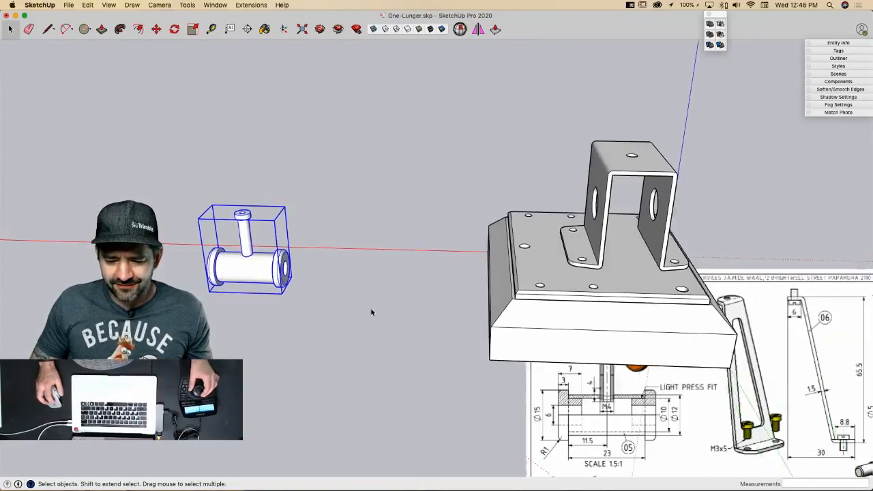
scroll(239, 308, "up", 4)
middle_click_drag(239, 308, 260, 272)
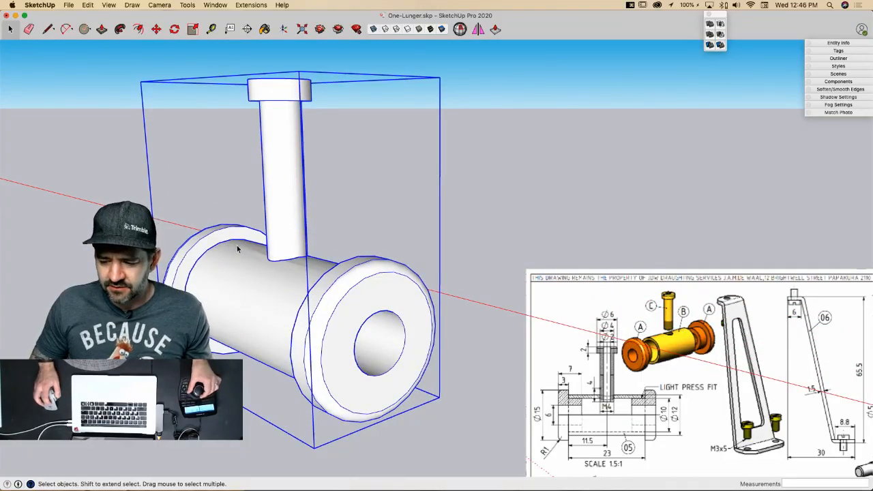
scroll(556, 261, "down", 5)
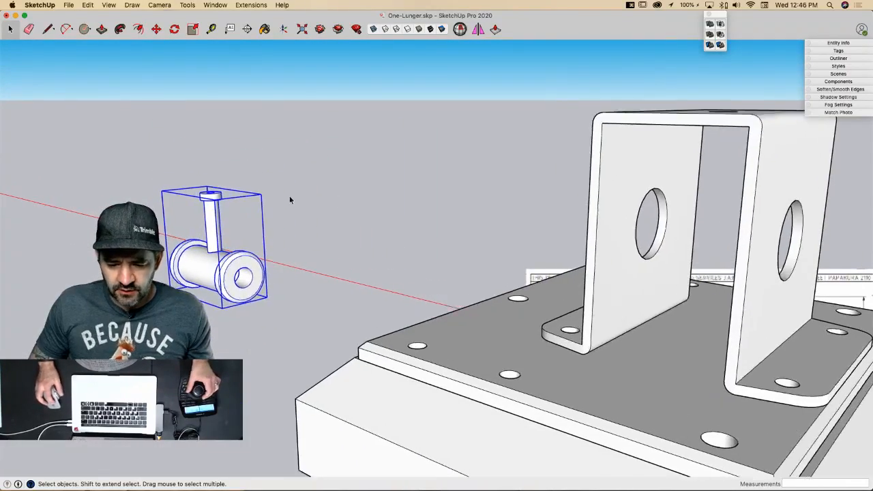
scroll(290, 200, "up", 3)
key("m")
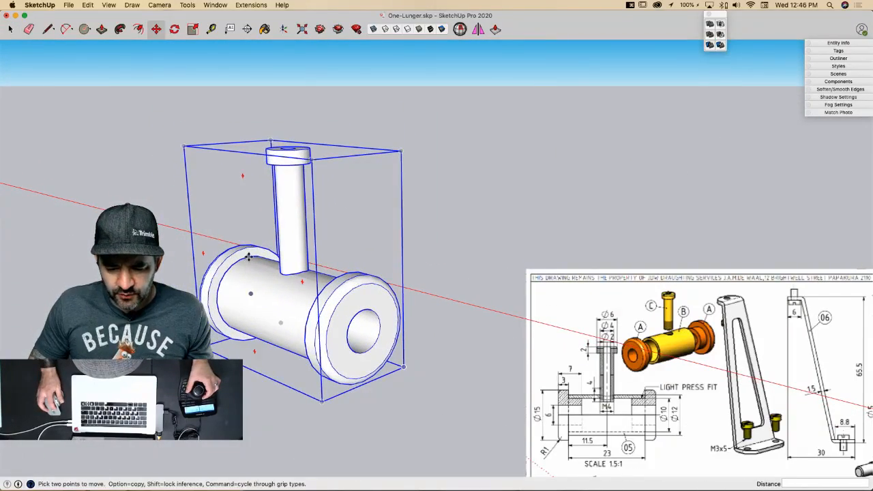
left_click(248, 256)
scroll(273, 254, "down", 3)
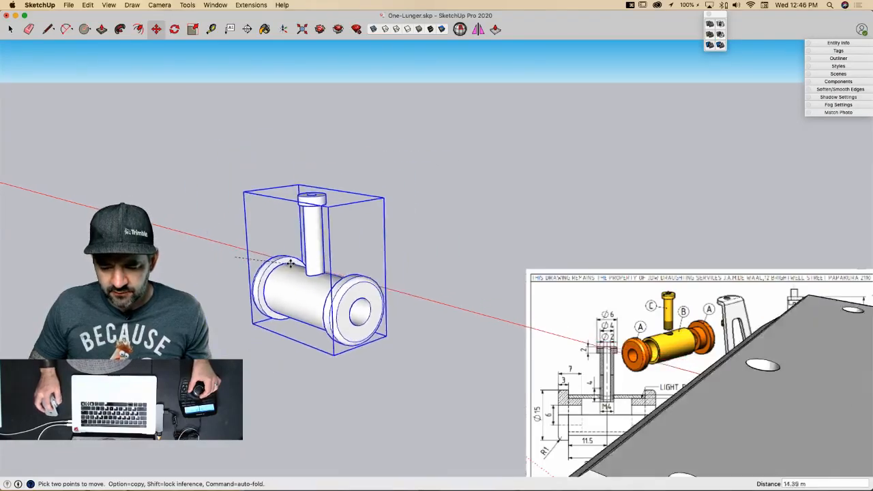
scroll(287, 269, "up", 6)
scroll(443, 263, "up", 3)
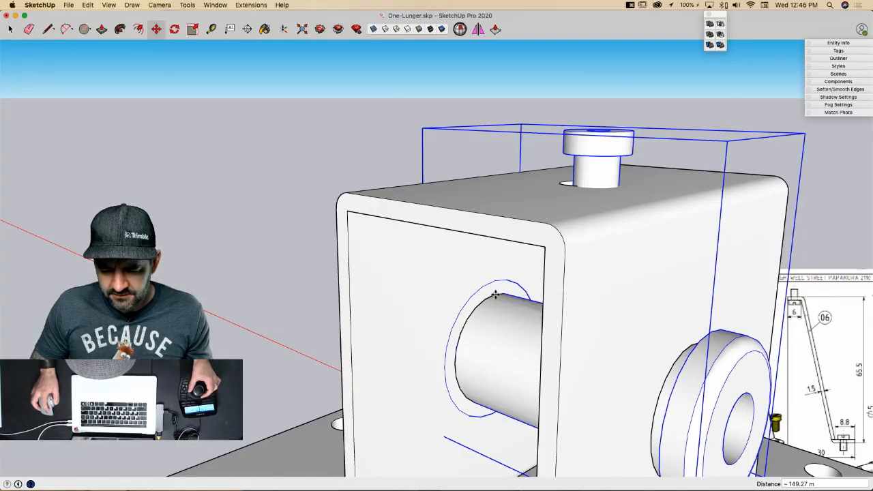
Step: Shift the bearing assembly along the red axis so the screw lines up with the hole in the bracket's upper face
middle_click_drag(503, 306, 570, 336)
left_click(601, 341)
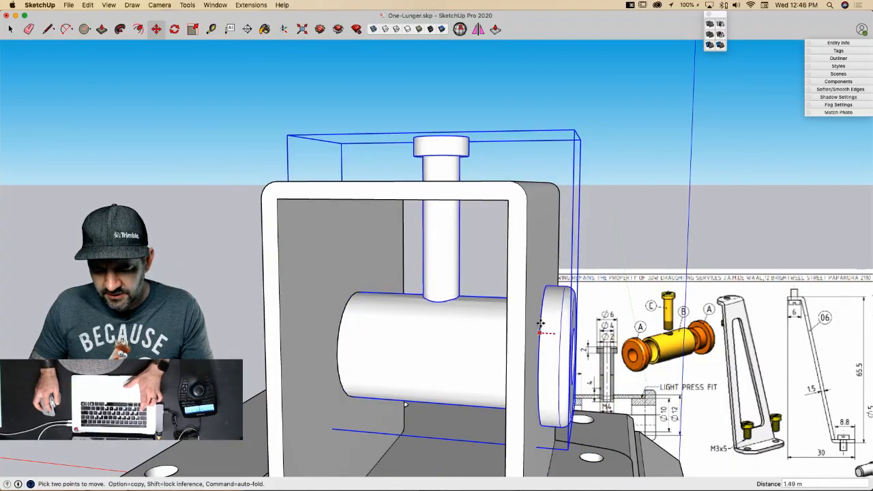
left_click(557, 342)
middle_click_drag(557, 343, 363, 339)
key("space")
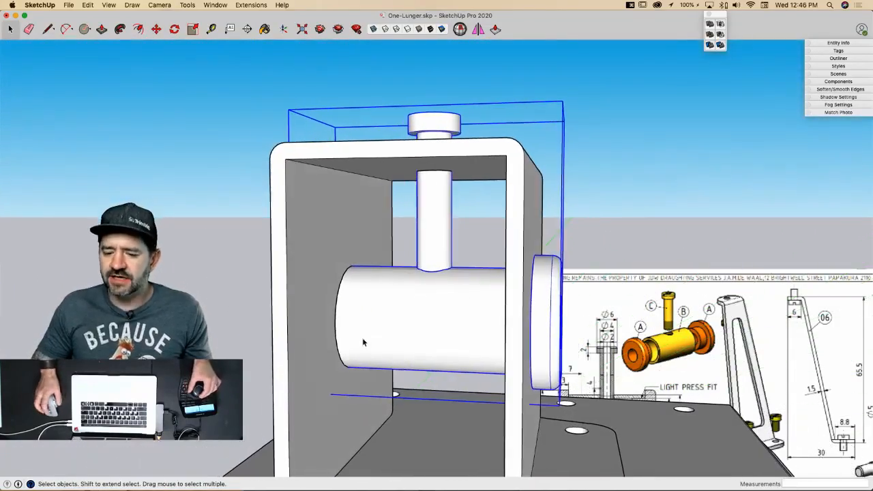
Step: Inside the screw group, lower the head vertically so it sits on the bracket's upper face, and close the groups
middle_click_drag(502, 276, 443, 192)
double_click(450, 256)
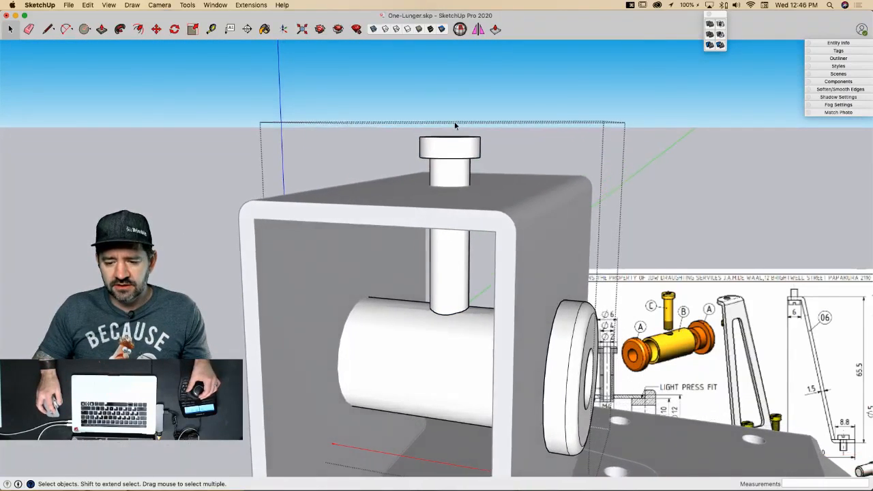
left_click(455, 161)
double_click(455, 162)
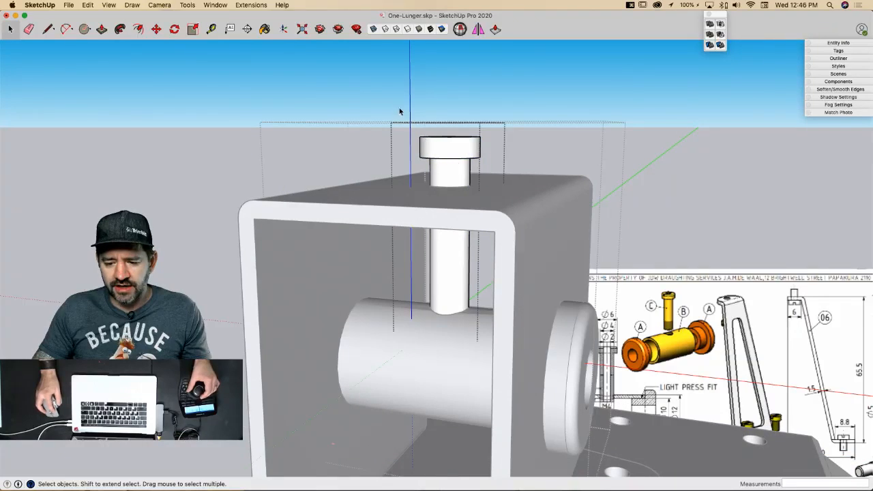
left_click(482, 162)
key("m")
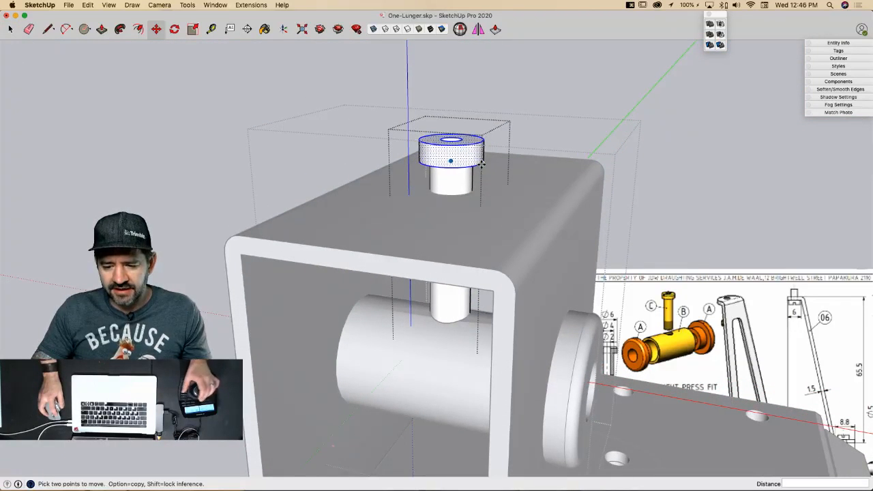
left_click(482, 163)
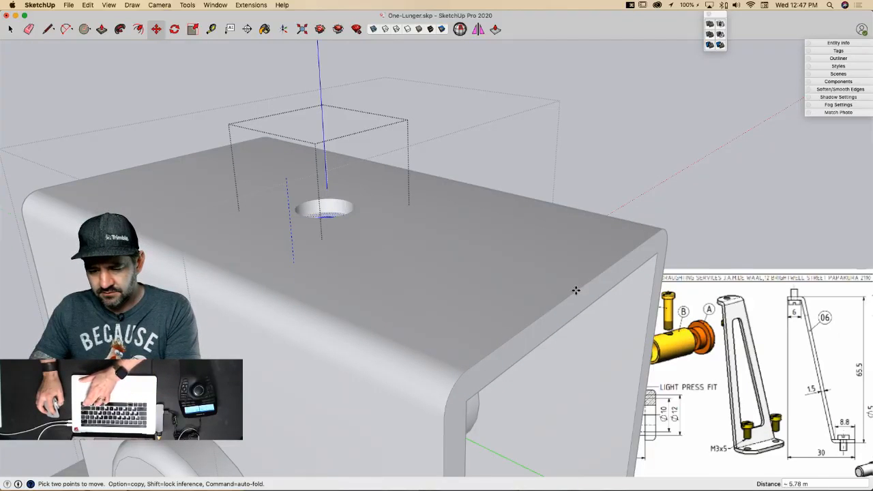
key("space")
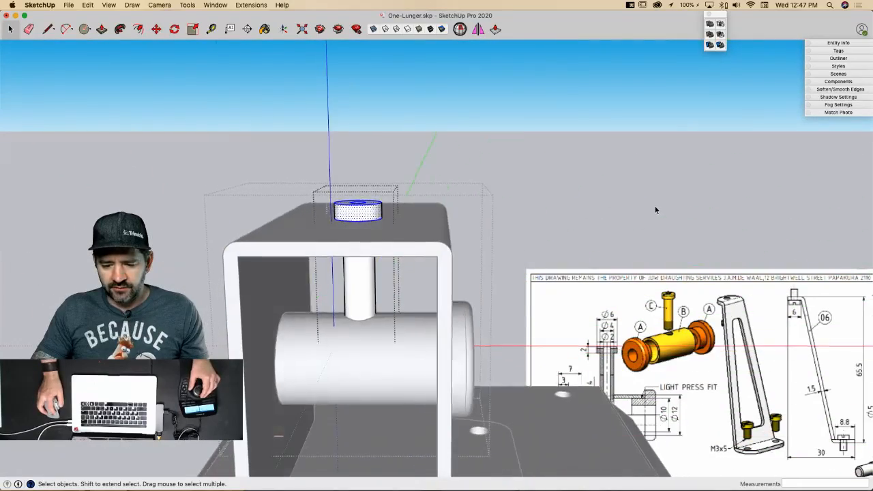
left_click(655, 207)
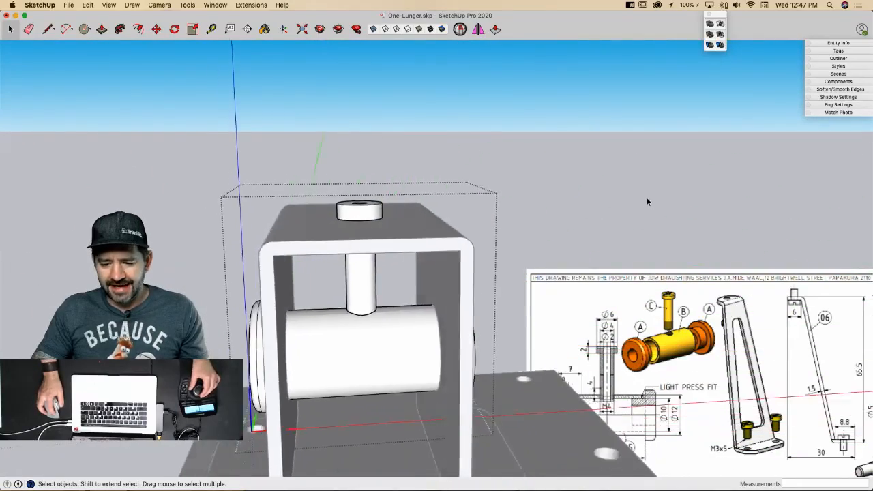
left_click(640, 203)
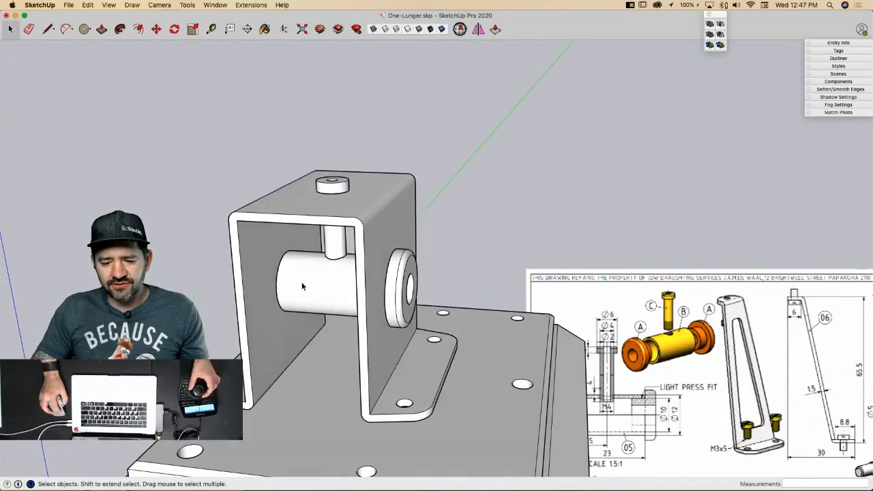
Step: Inside the bearing assembly, convert the screw group into a component named Vent Tube
double_click(304, 286)
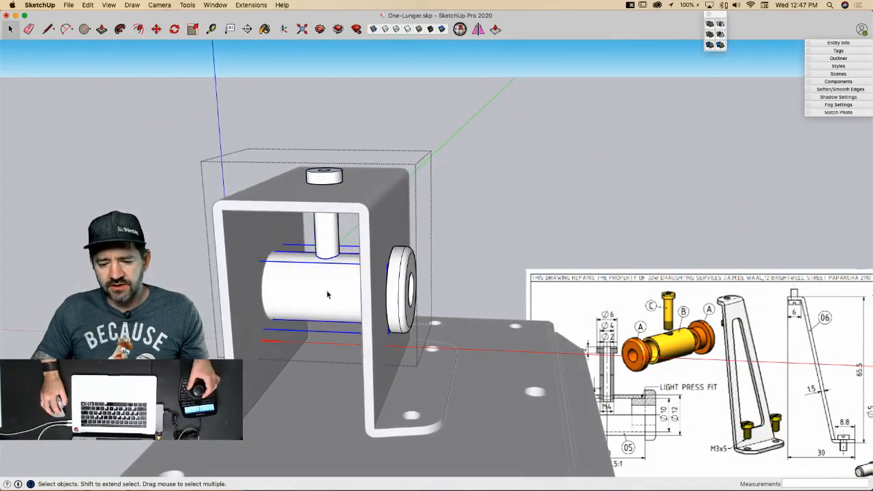
right_click(325, 250)
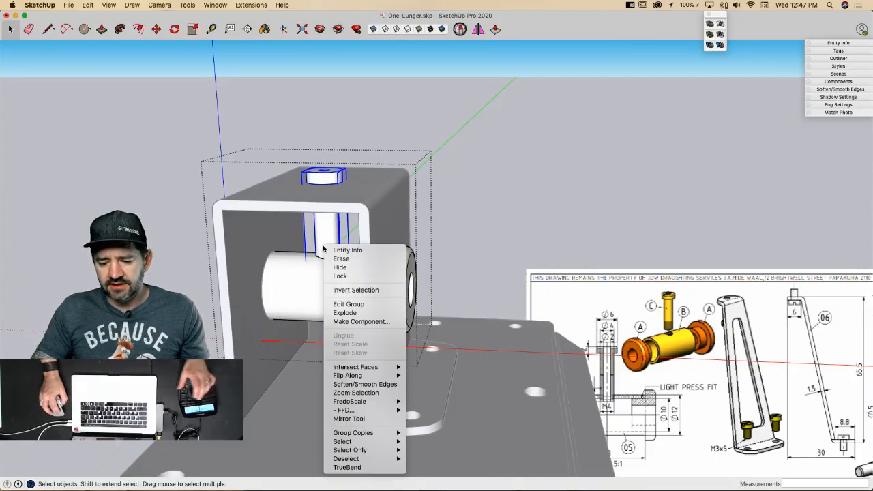
left_click(348, 322)
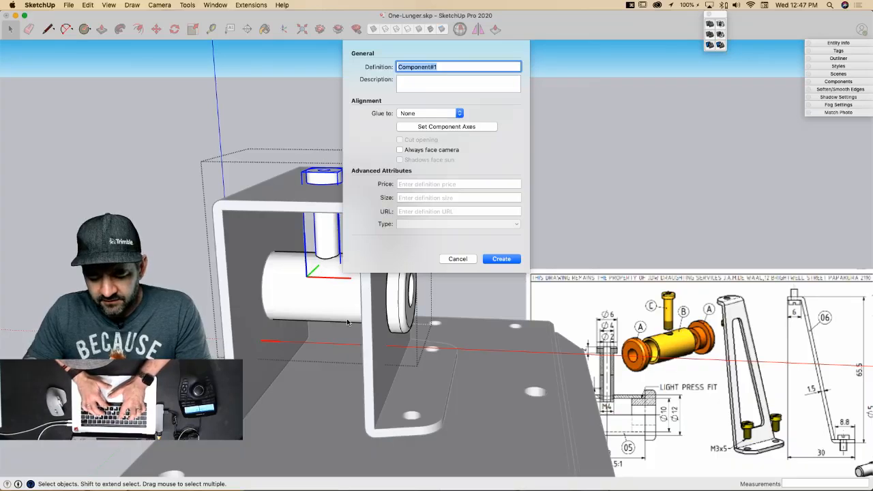
type("VEnt Tube")
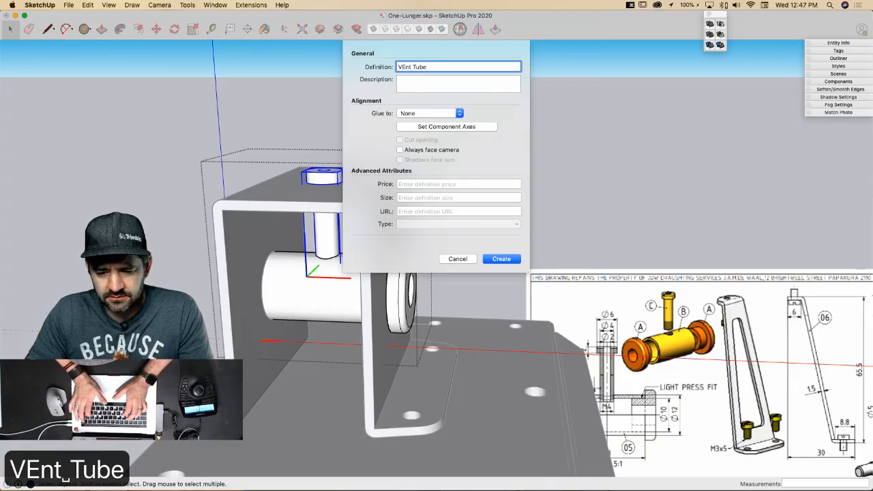
key("BackSpace")
key("BackSpace")
key("BackSpace")
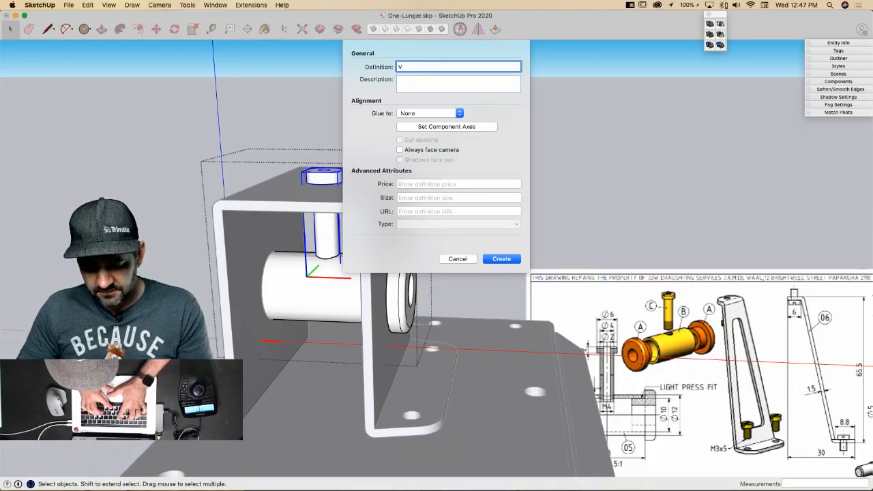
type("be")
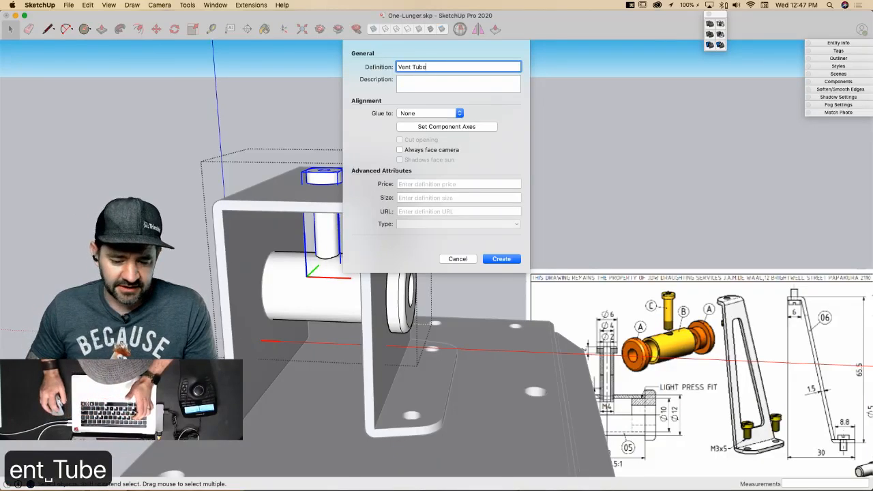
key("Return")
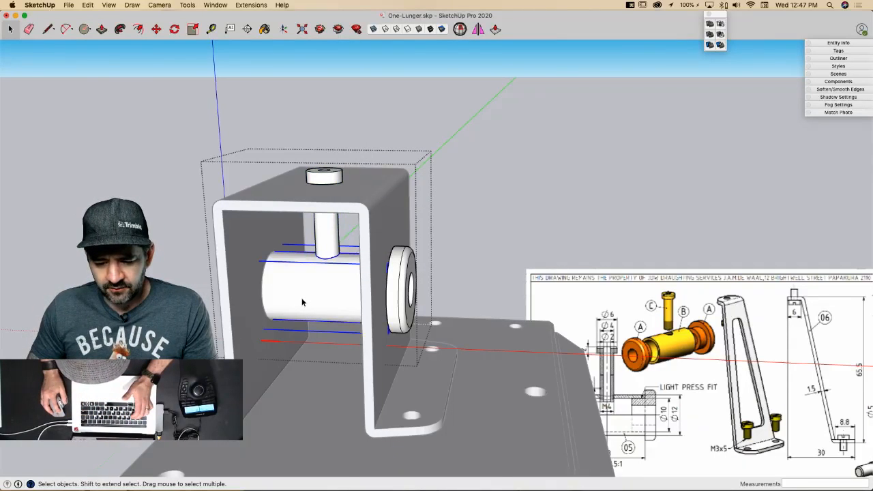
double_click(303, 302)
right_click(302, 299)
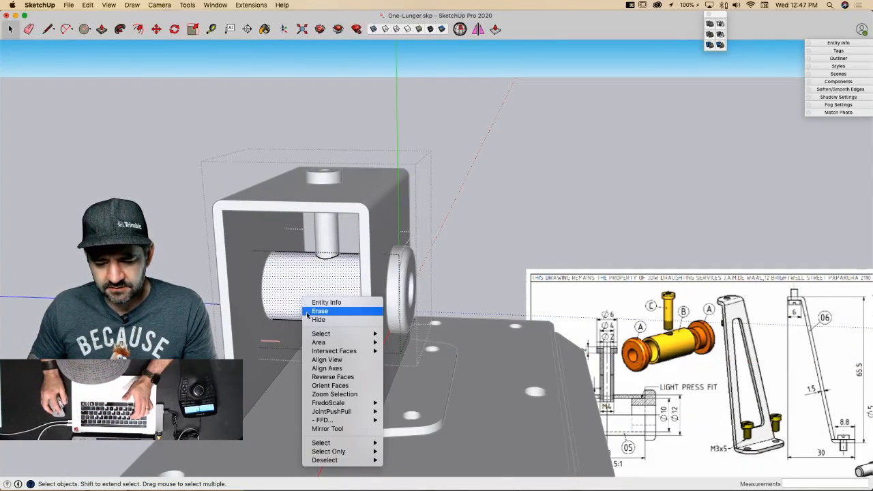
left_click(294, 361)
left_click(294, 362)
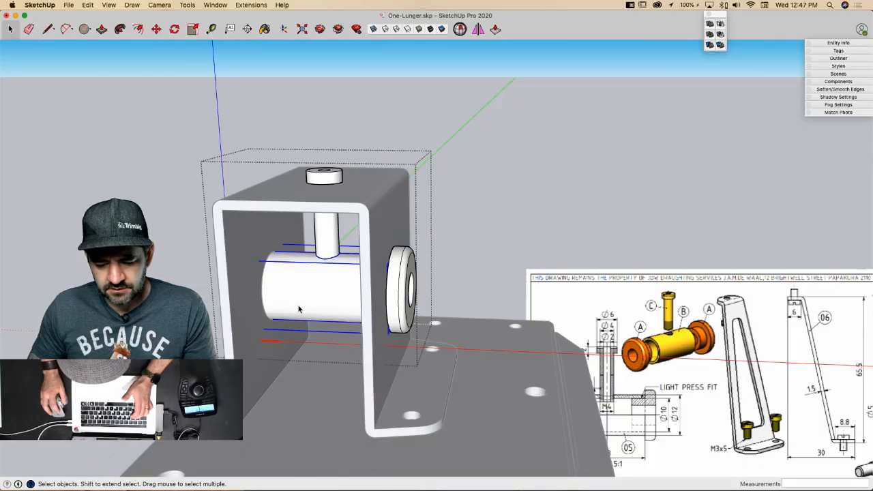
Step: Inside the bearing assembly, convert the horizontal tube group into a component named Bearing Sleeve
right_click(298, 309)
left_click(317, 337)
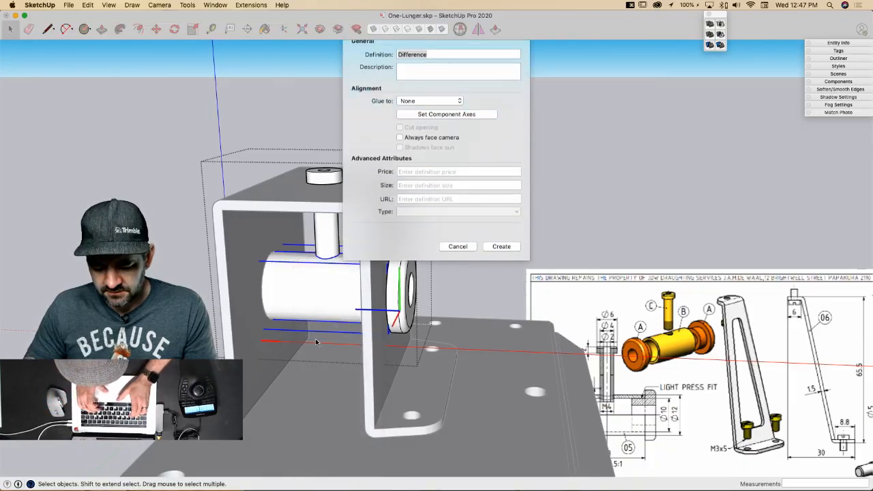
type("B")
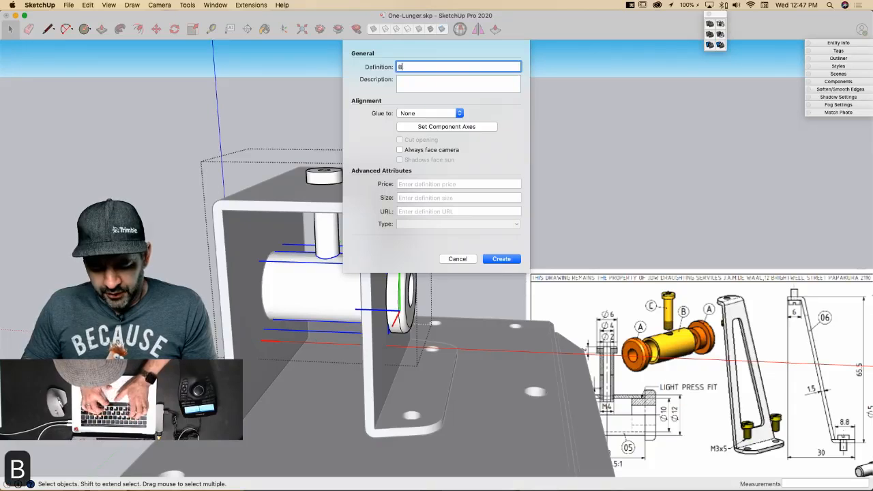
type("earing Sleeve")
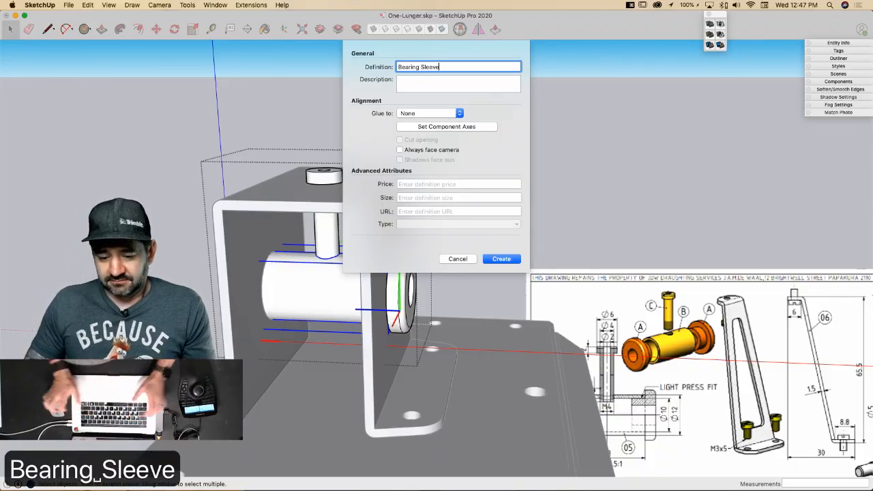
key("Return")
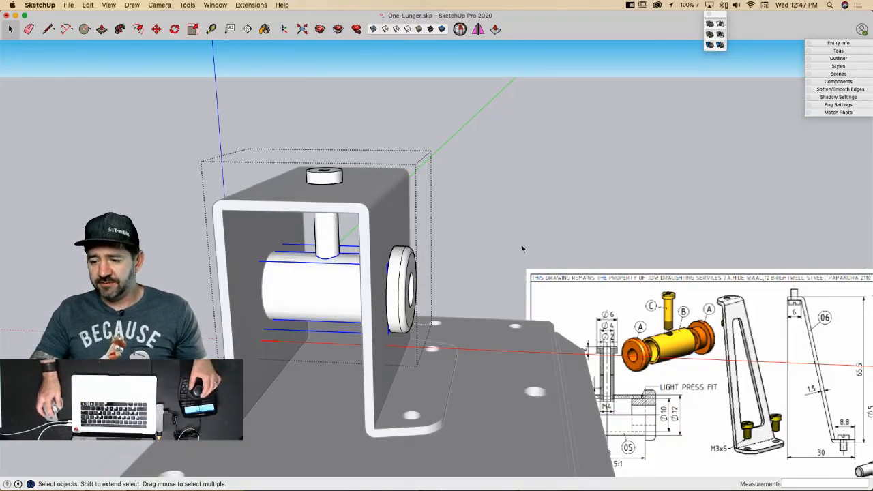
Step: Review the bearing assembly's component structure in the Outliner and close the assembly for editing
left_click(839, 59)
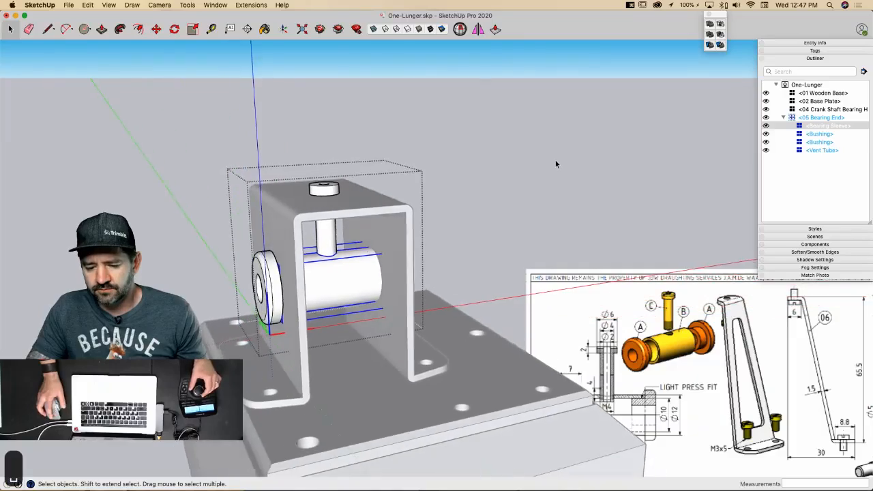
left_click(556, 164)
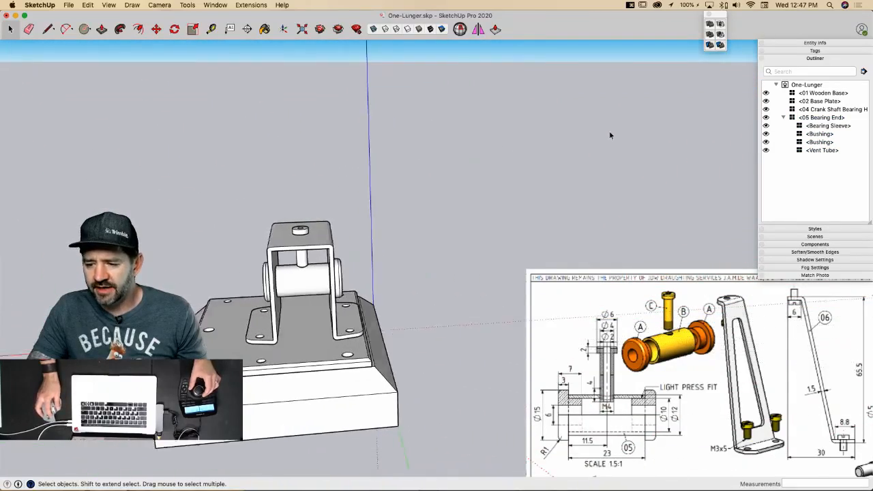
left_click(779, 58)
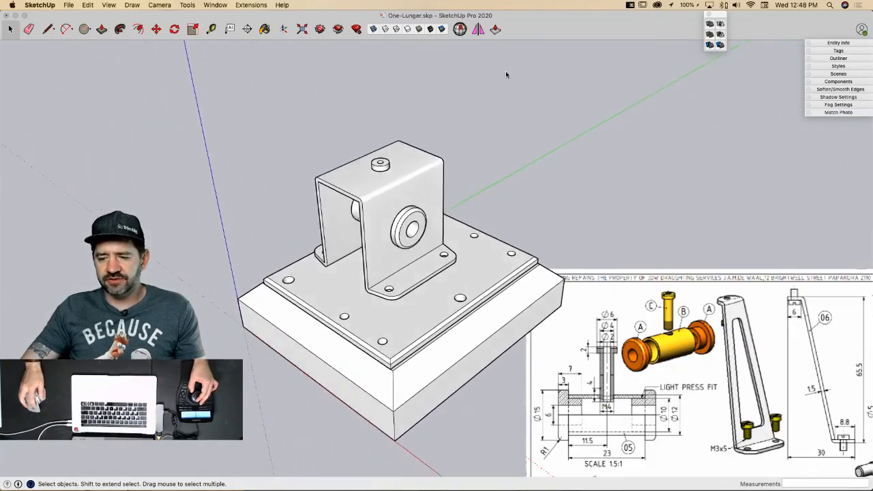
Step: Move the floating solid tools toolbar closer to the collapsed tray panels
left_click_drag(718, 13, 771, 52)
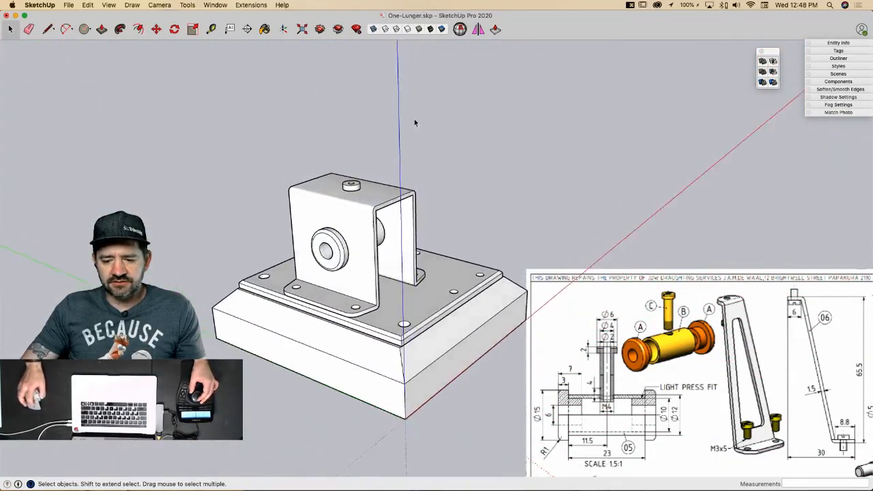
right_click(470, 147)
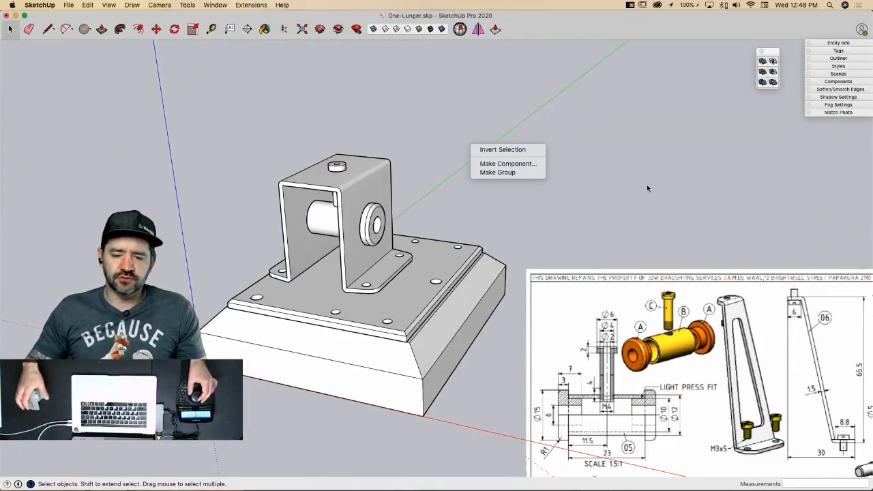
left_click(600, 152)
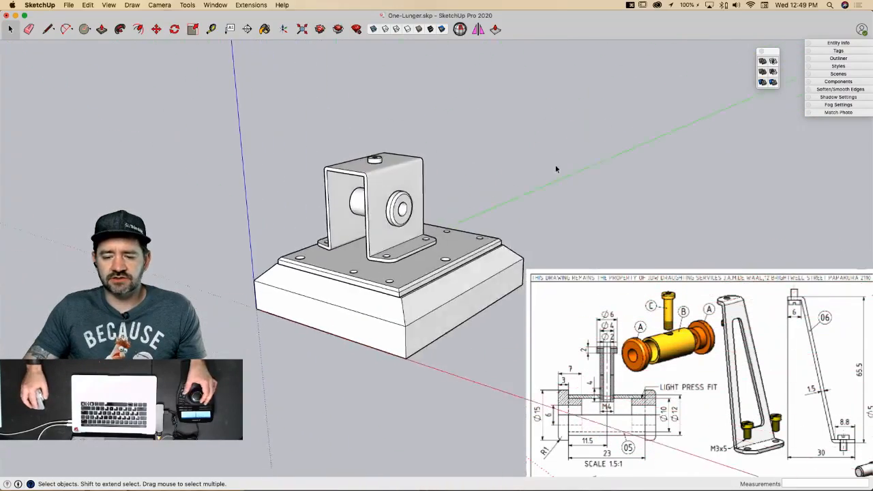
Step: Examine the bearing assembly's fit in the bracket and on the base from several sides
scroll(435, 187, "down", 2)
scroll(404, 190, "up", 5)
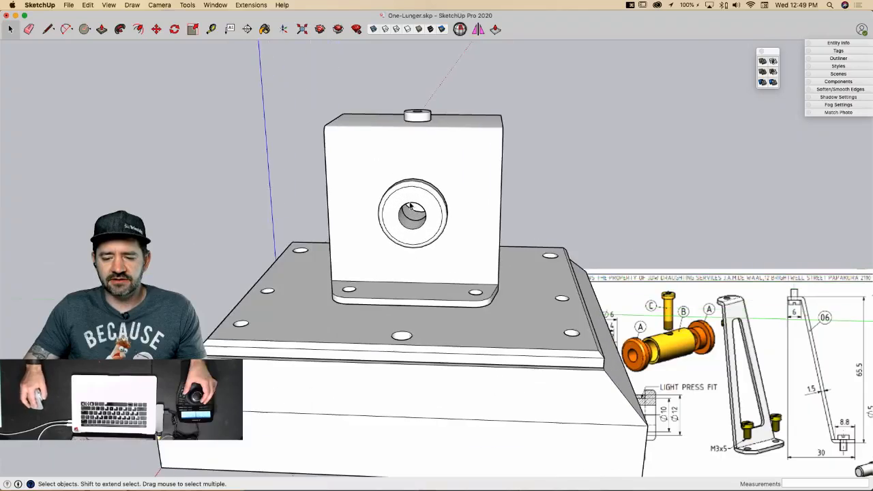
middle_click_drag(594, 179, 392, 178)
scroll(440, 155, "down", 4)
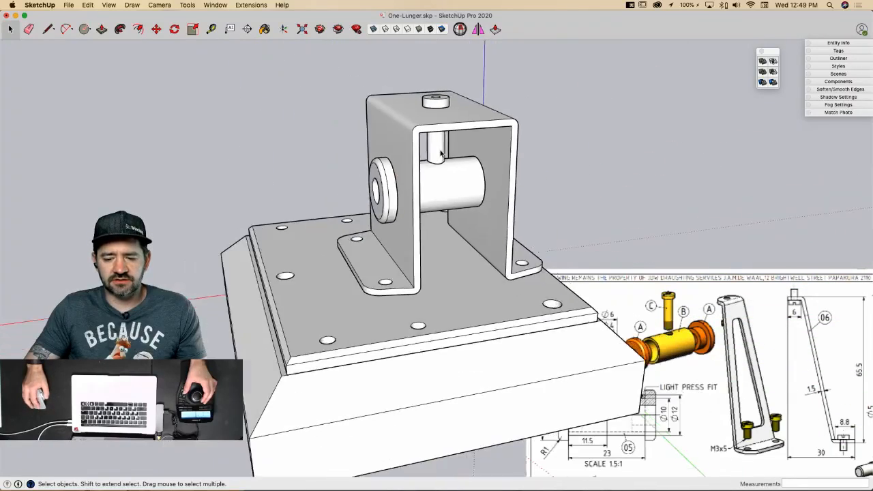
scroll(440, 154, "down", 2)
middle_click_drag(543, 141, 560, 125)
scroll(434, 185, "up", 2)
scroll(435, 184, "up", 3)
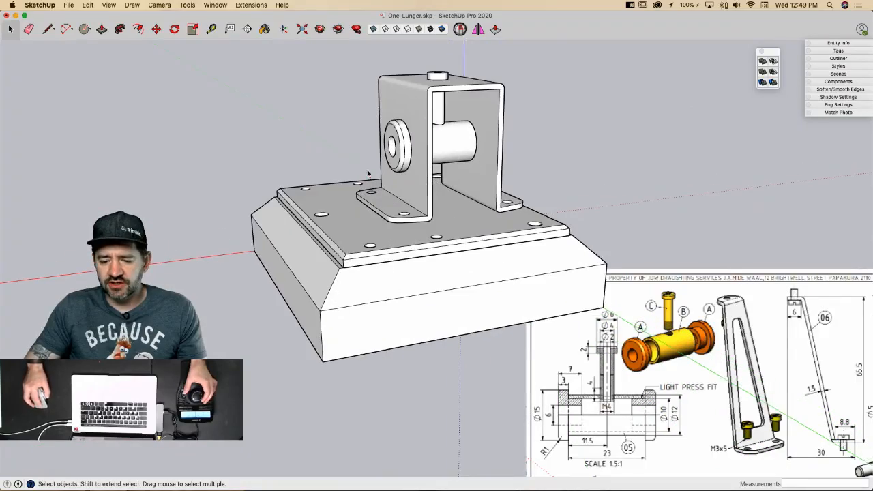
middle_click_drag(403, 170, 477, 219)
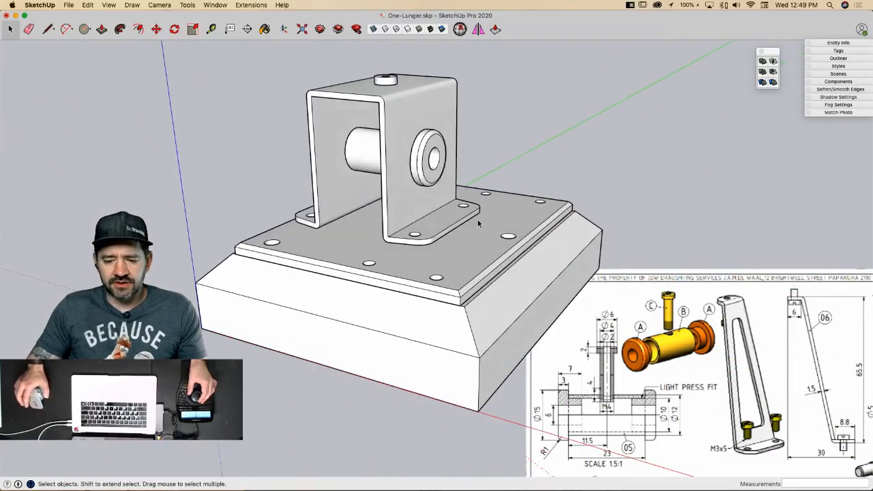
scroll(477, 221, "down", 3)
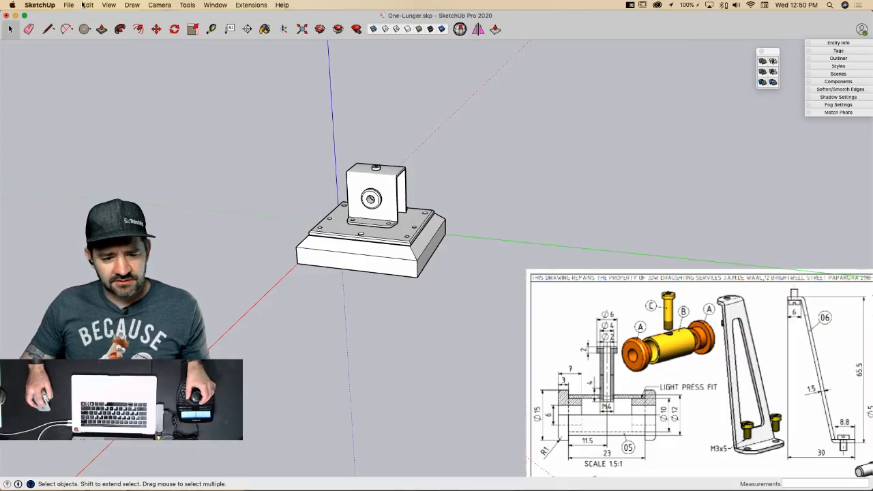
Step: Minimize the model window, switch to the browser and show page 2 of the One-Lunger drawings
left_click(15, 15)
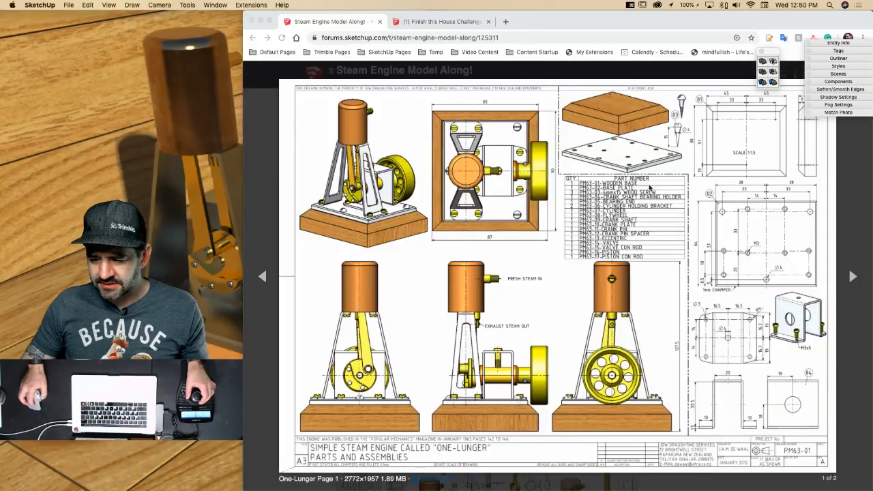
left_click(855, 277)
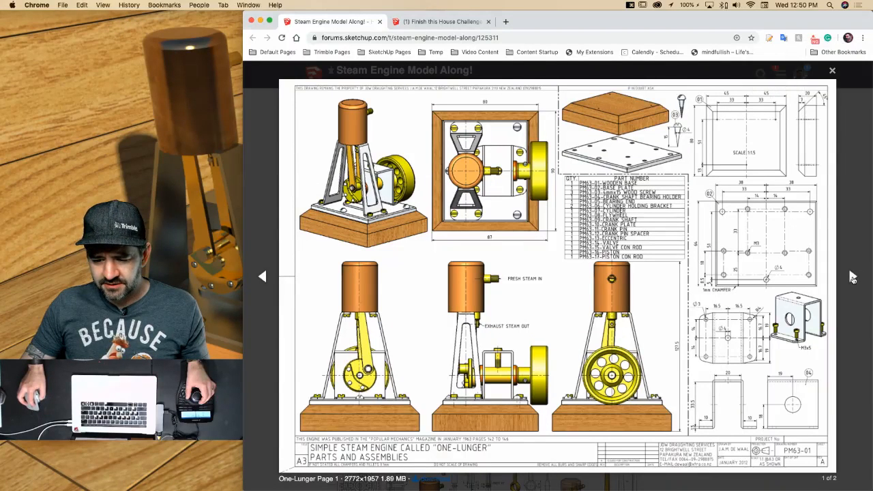
left_click(855, 277)
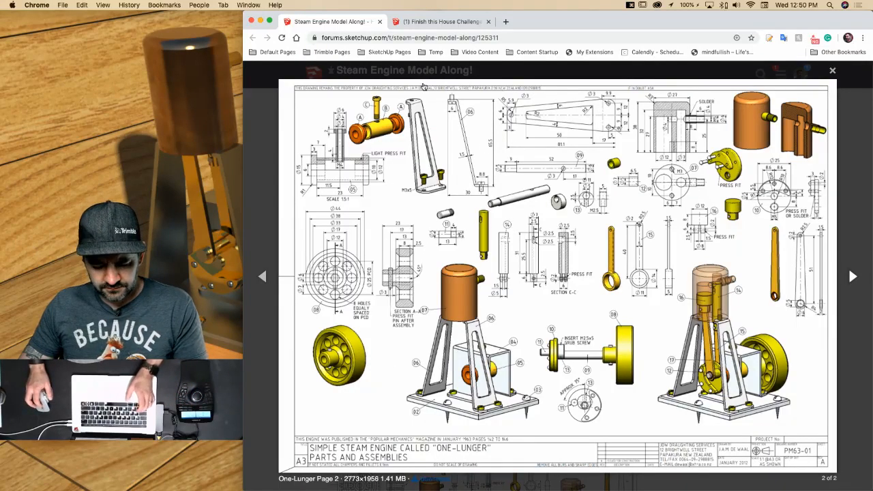
Step: Capture a screenshot of the dimensioned front view of the tapered cylinder holding bracket, part 06
key("shift+super+4")
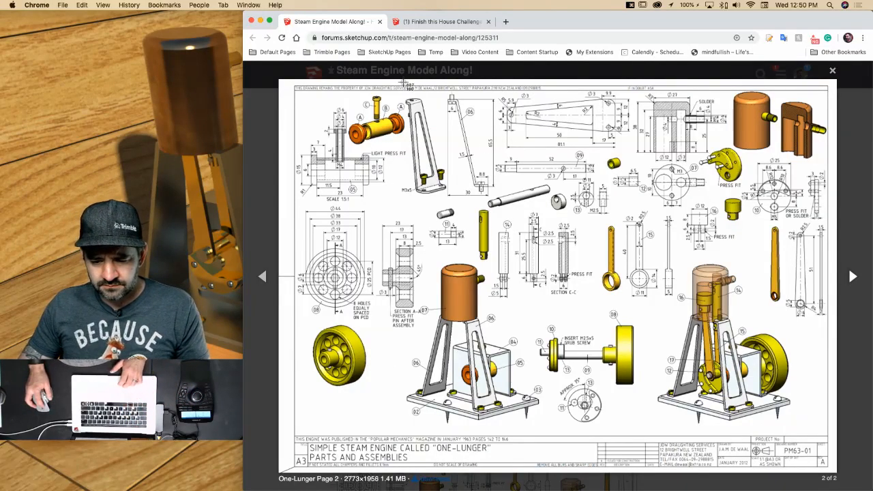
mouse_move(404, 83)
left_mouse_down()
mouse_move(651, 232)
mouse_move(625, 219)
mouse_move(634, 220)
left_mouse_up()
key("shift+super+4")
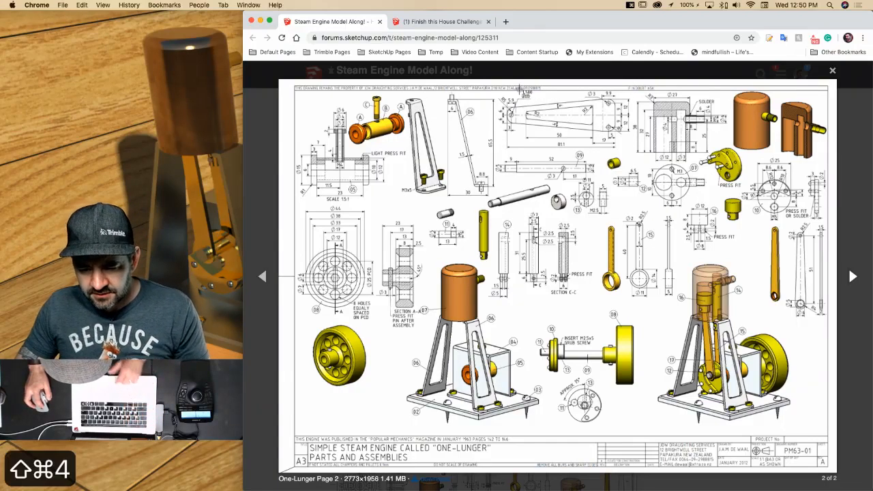
mouse_move(497, 88)
left_mouse_down()
mouse_move(510, 109)
mouse_move(621, 160)
mouse_move(633, 154)
left_mouse_up()
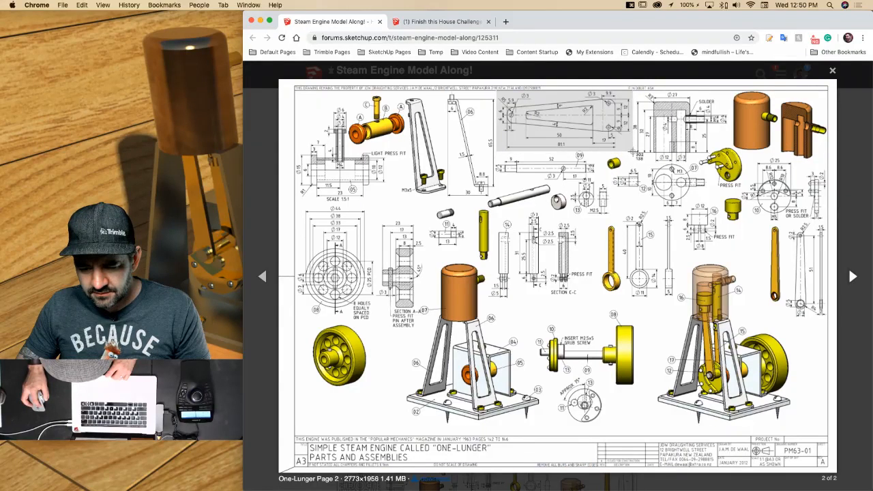
left_click_drag(632, 150, 632, 151)
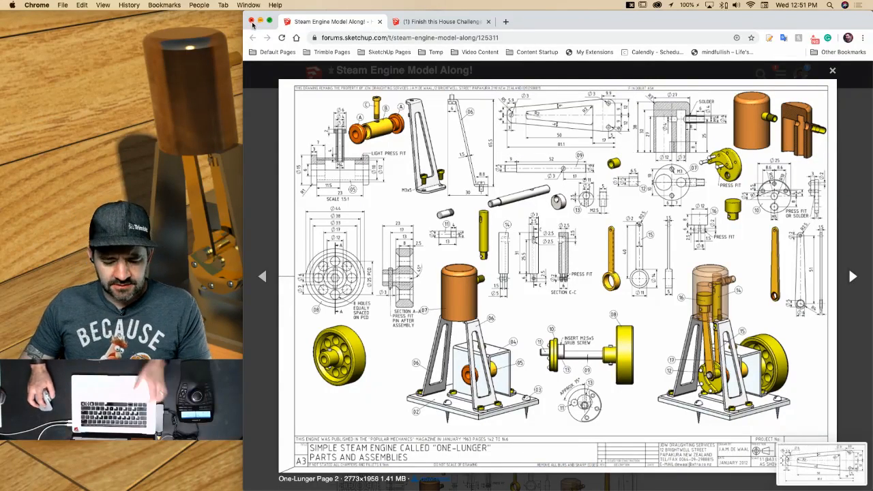
Step: Switch back to SketchUp and bring up the One-Lunger model window
key("super+Tab")
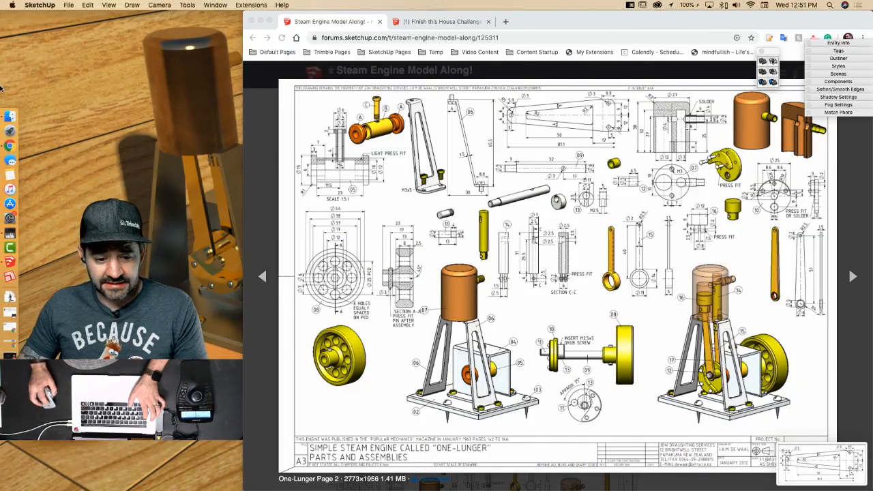
mouse_move(2, 90)
left_click(20, 151)
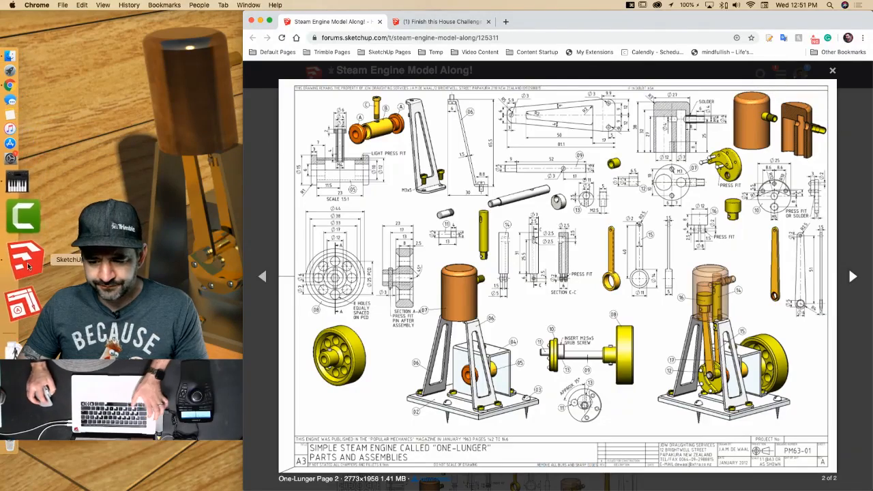
left_click(27, 261)
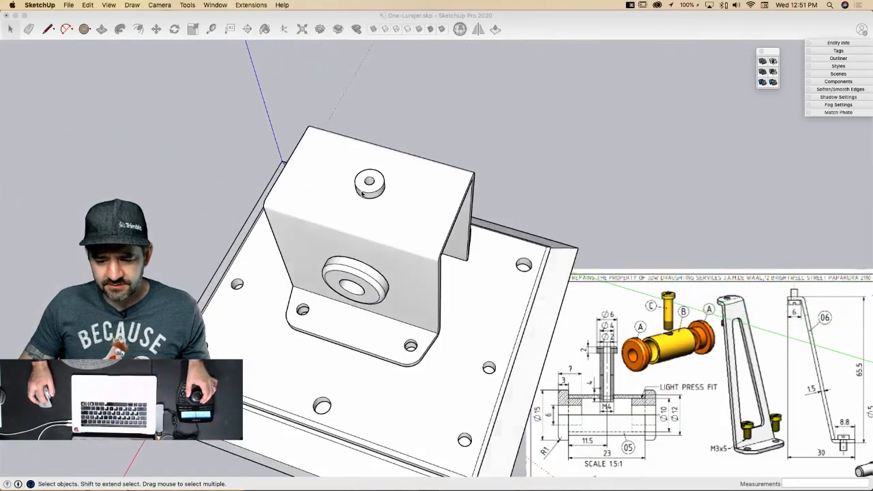
Step: Open the Vent Tube component inside the bearing assembly for editing and select its head's upper face
double_click(380, 195)
scroll(396, 179, "up", 3)
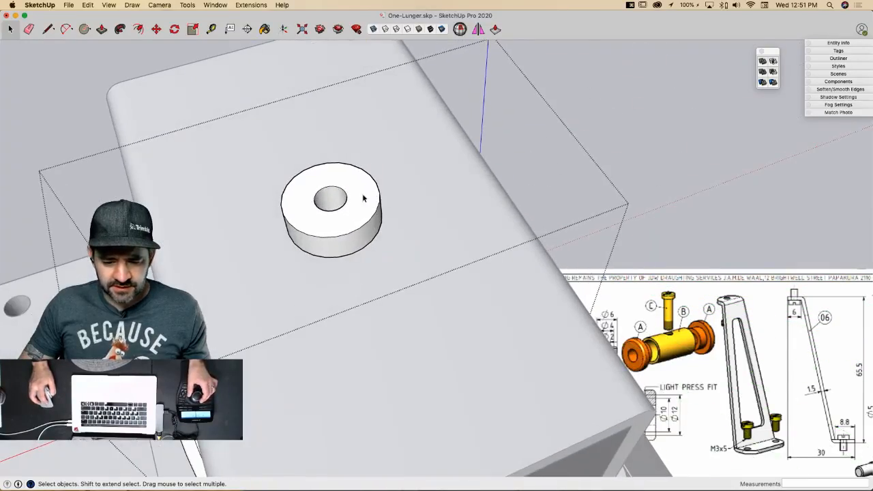
scroll(333, 191, "up", 1)
key("l")
scroll(286, 188, "up", 1)
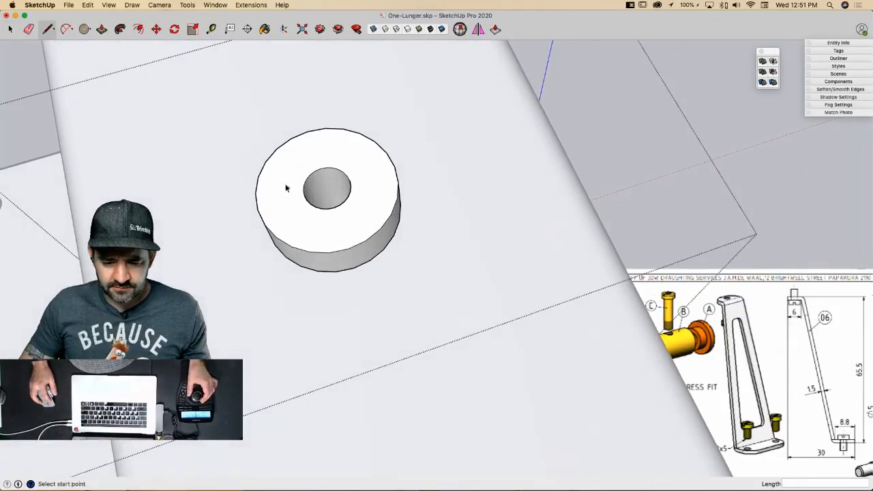
key("space")
double_click(286, 196)
left_click(271, 193)
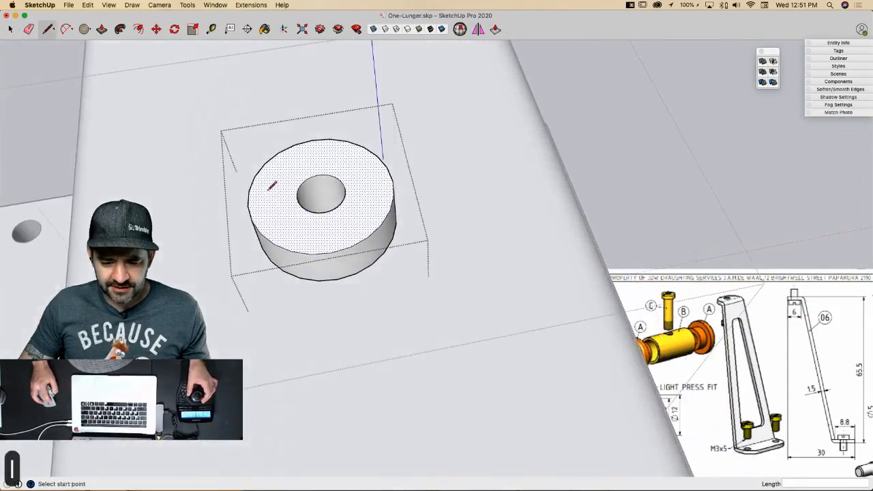
Step: Draw two parallel lines, each about 5.80 m long, across the Vent Tube head's upper face on either side of the hole's centre
key("l")
left_click(250, 189)
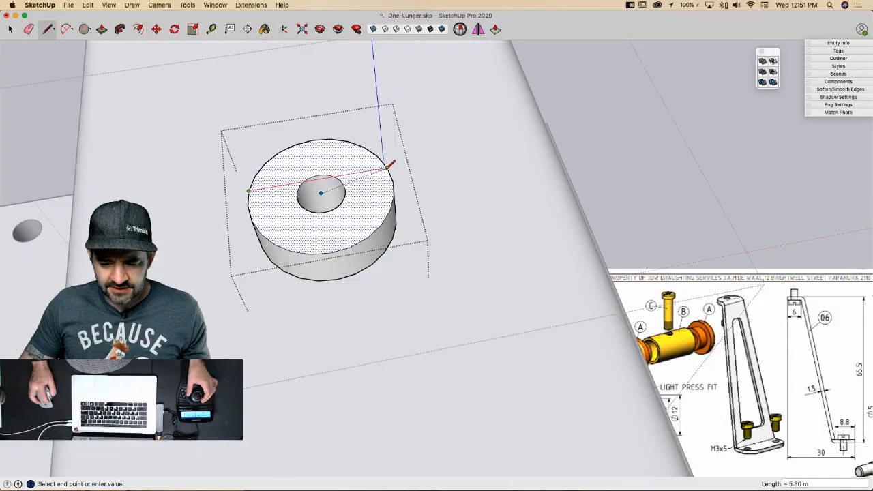
left_click(391, 165)
left_click(251, 221)
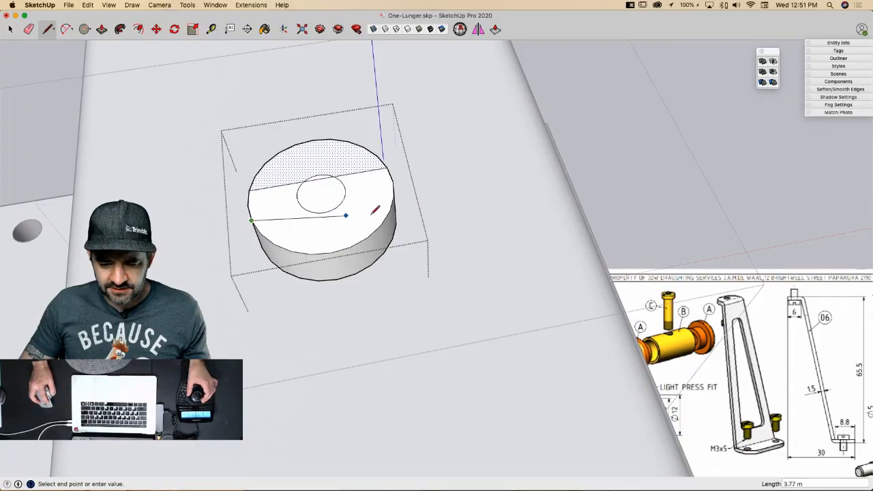
left_click(396, 196)
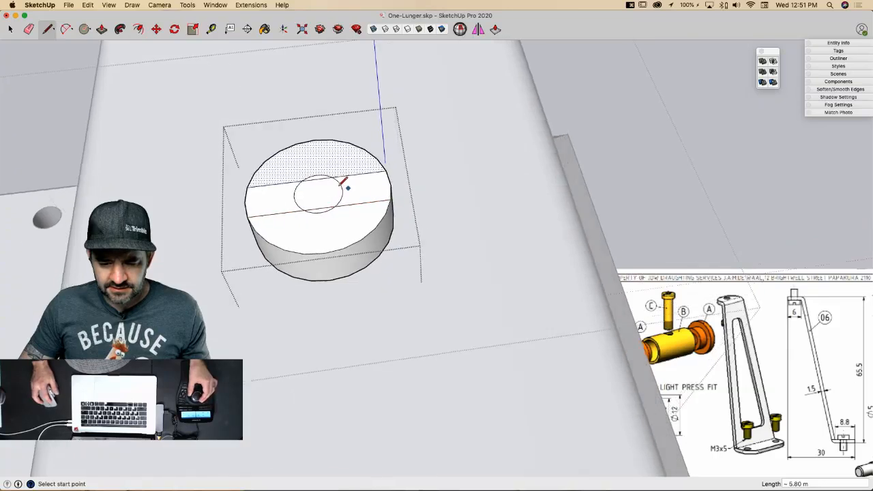
Step: Delete the face covering the hole in the Vent Tube's head
key("e")
key("space")
left_click(263, 183)
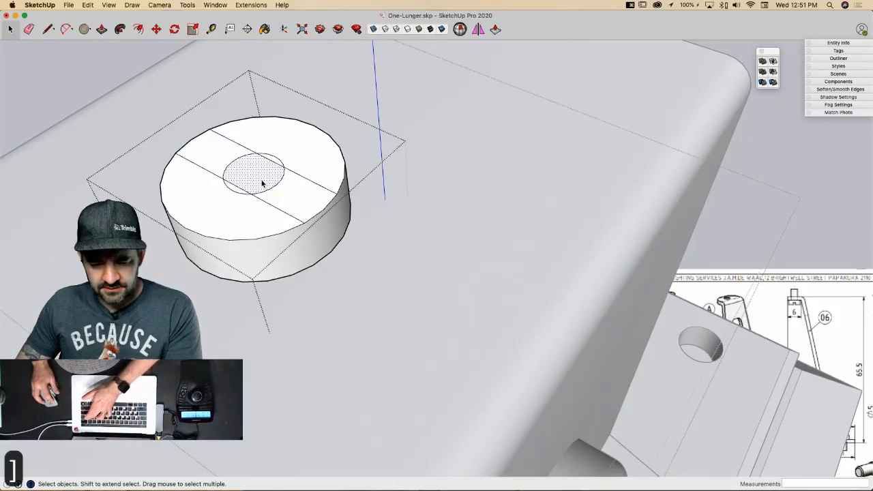
key("e")
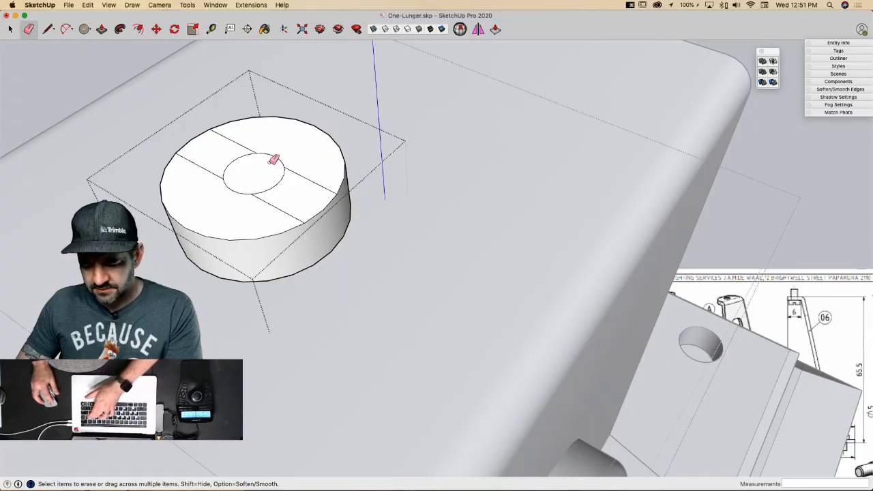
key("space")
left_click(271, 162)
key("Delete")
Step: Push the strip between the two lines on one side of the hole down 1 m into the head
key("p")
left_click(303, 183)
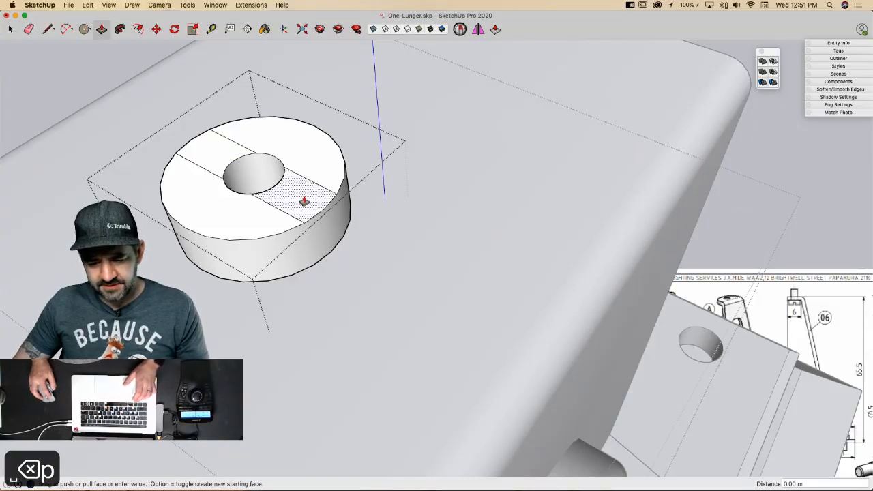
type("1")
key("Return")
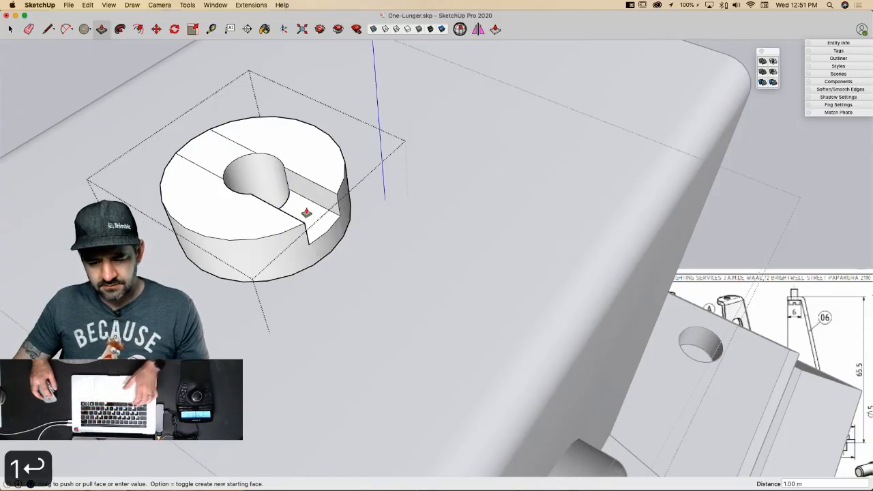
Step: Push the strip on the opposite side of the Vent Tube's hole down 1 m too and leave component editing
double_click(232, 154)
key("space")
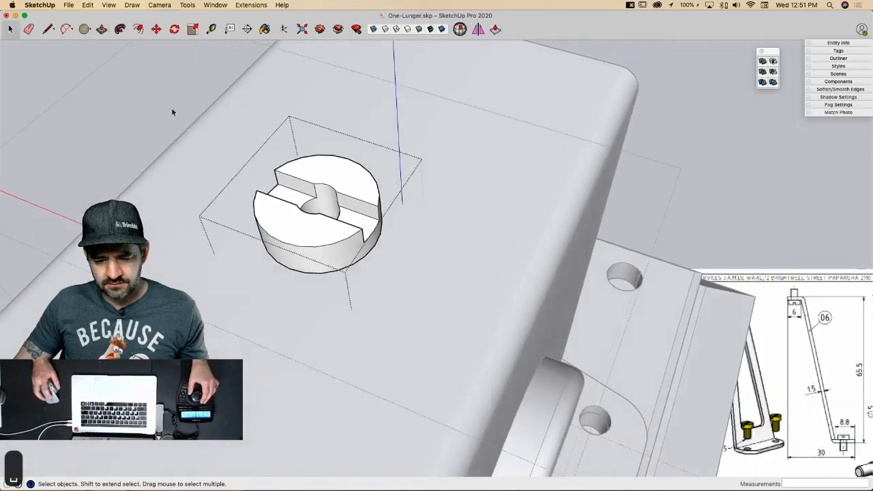
left_click(155, 98)
left_click(535, 158)
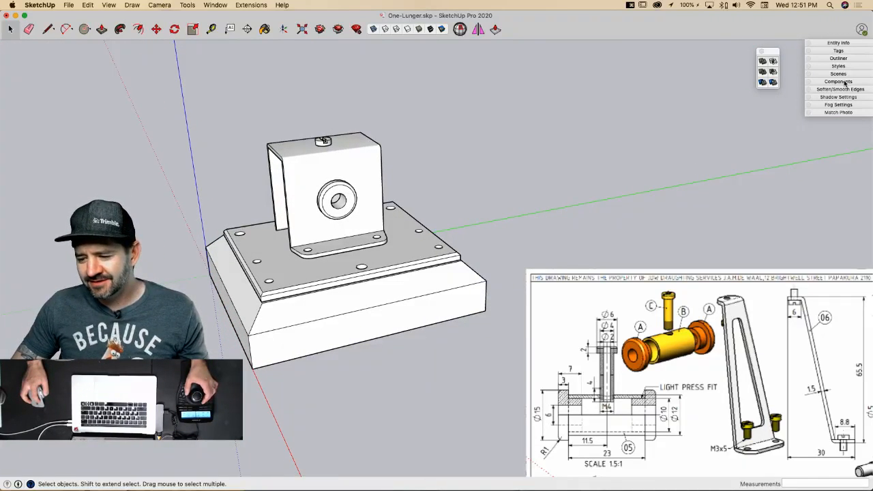
Step: Add the Desktop screenshot of the bracket's flat pattern to the style as a new background watermark
left_click(838, 66)
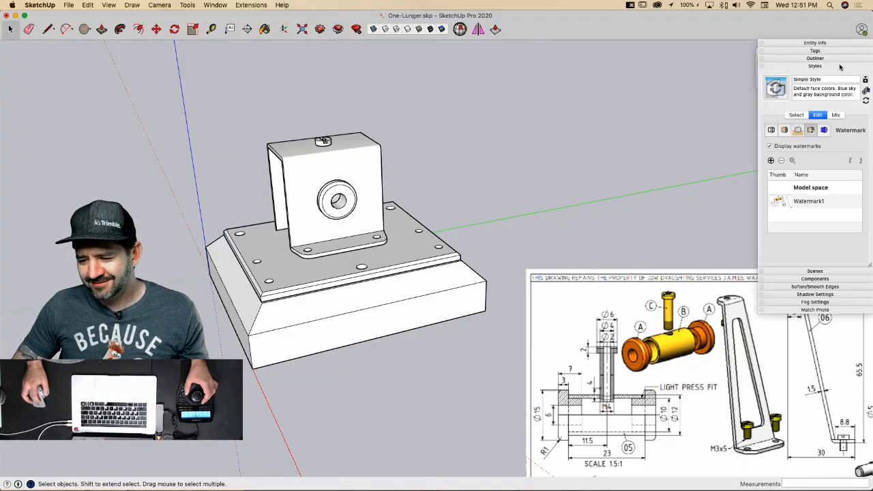
left_click(771, 161)
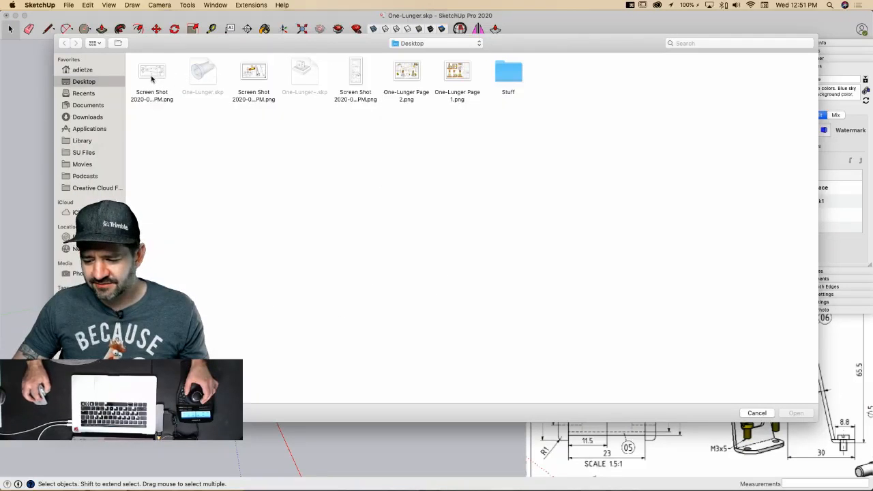
left_click(152, 79)
left_click(796, 414)
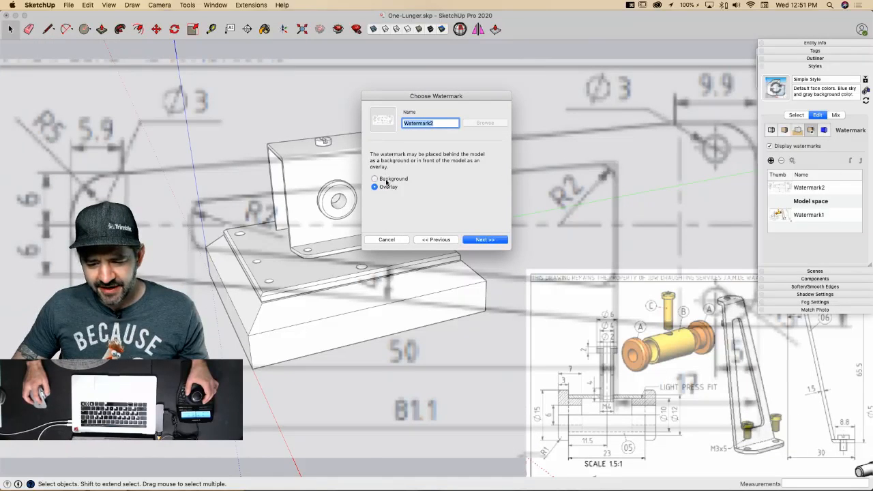
left_click(387, 182)
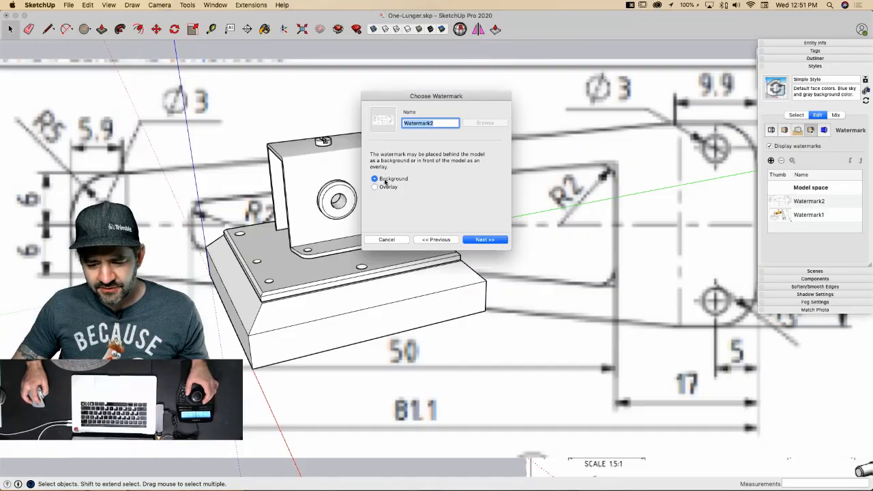
left_click(476, 243)
left_click(478, 242)
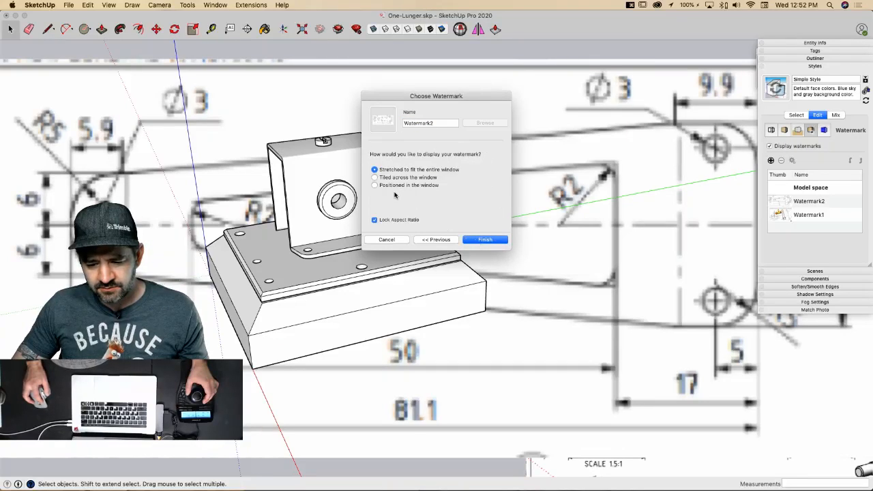
Step: Display the new watermark positioned at the window's upper-right anchor, scaled down to sit clear above the existing drawing
left_click(375, 186)
left_click(491, 204)
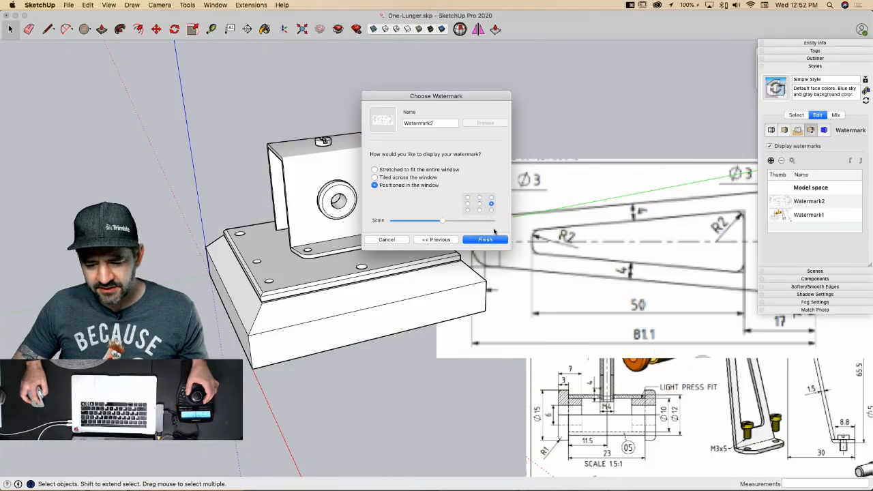
left_click_drag(439, 222, 421, 226)
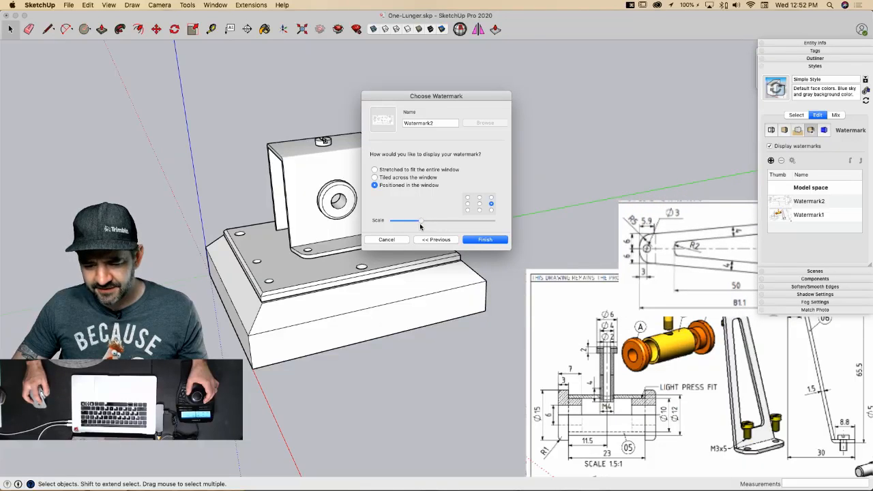
left_click(491, 198)
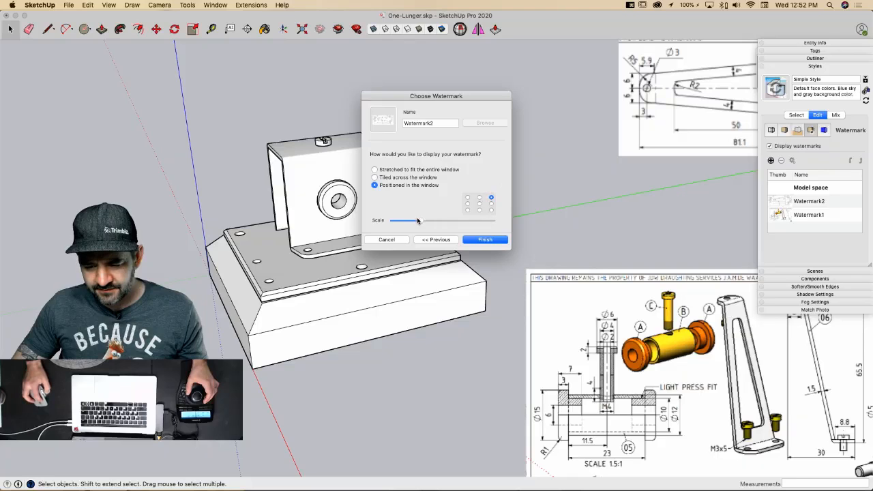
left_click_drag(418, 222, 416, 224)
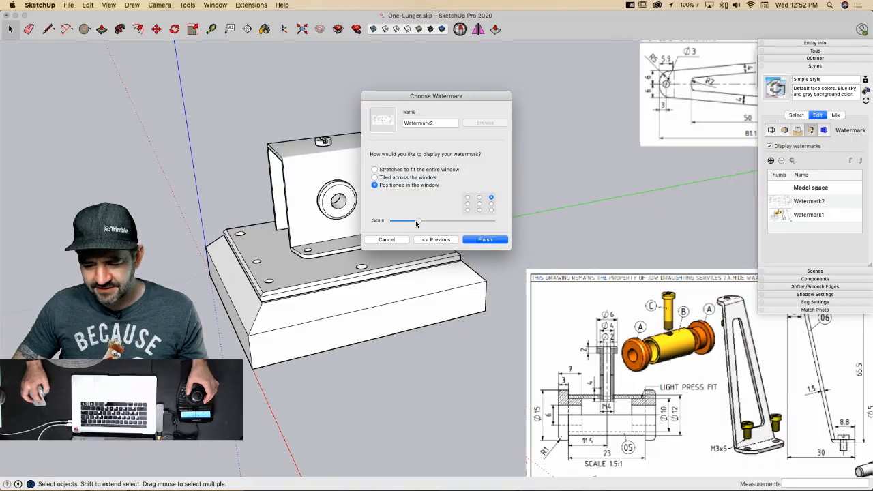
left_click(484, 239)
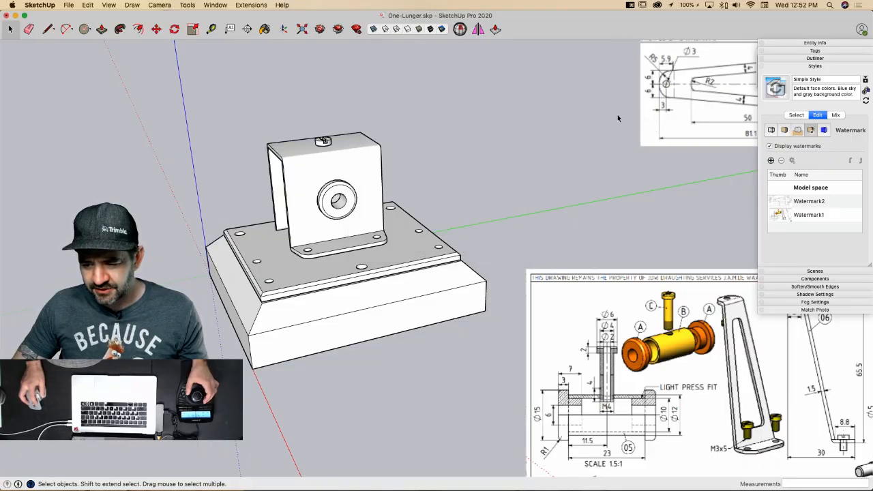
Step: Clear the Styles settings and the floating solid tools palette off the new drawing, and save the model
left_click(816, 66)
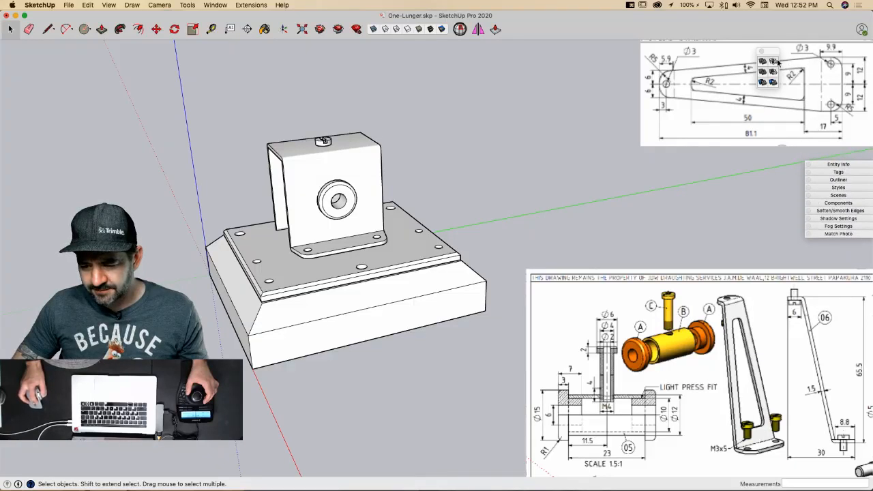
left_click_drag(767, 51, 777, 172)
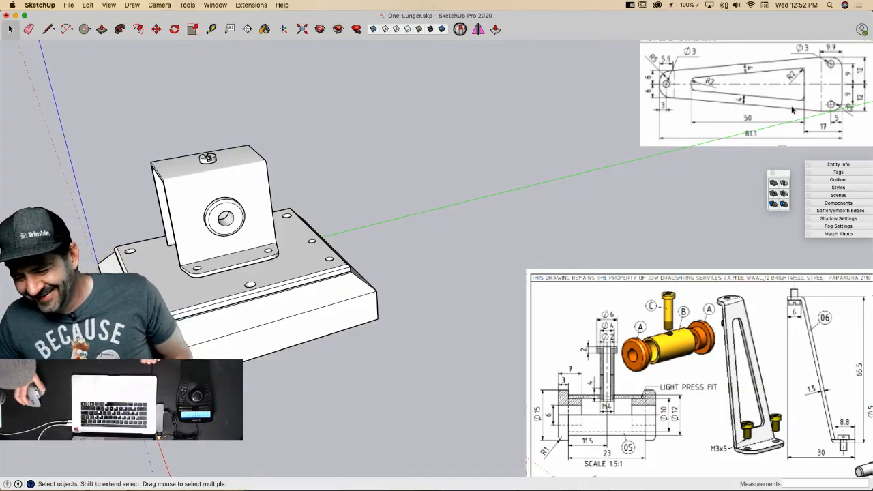
key("super+s")
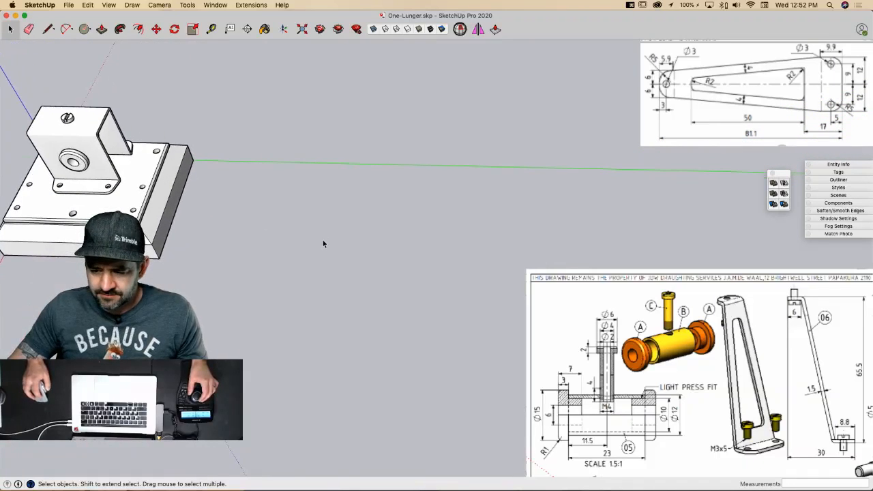
Step: Draw an 81.1 m line along the green axis in the empty space beside the base as the bracket's centreline
key("l")
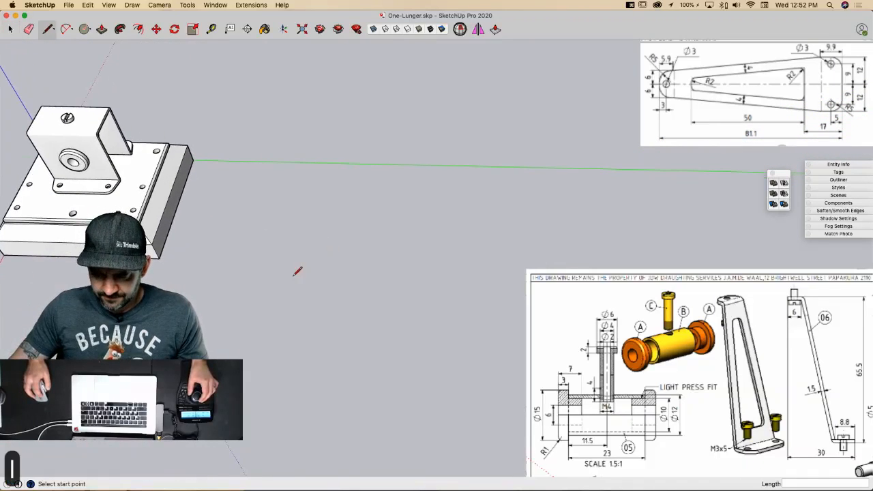
left_click(232, 325)
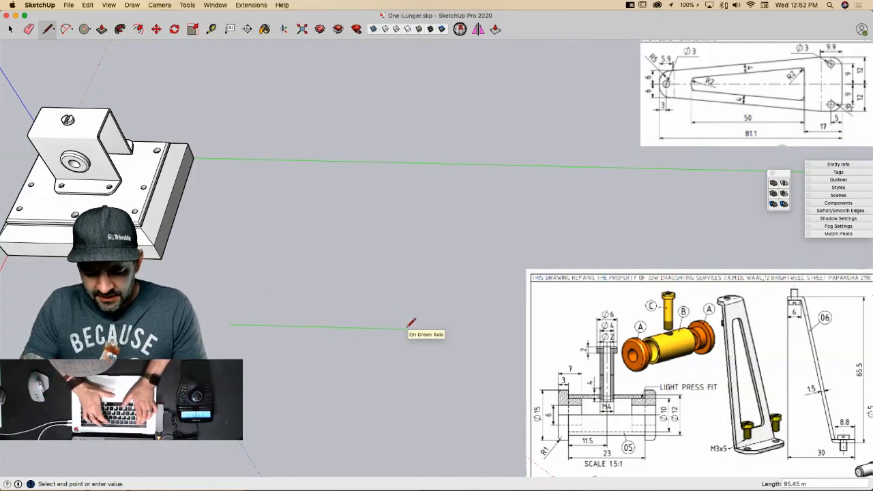
type("81.")
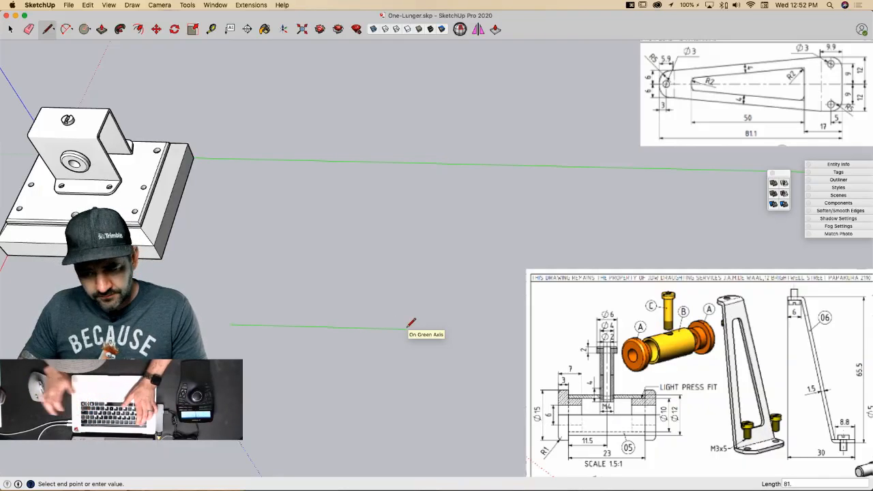
type("1")
key("Return")
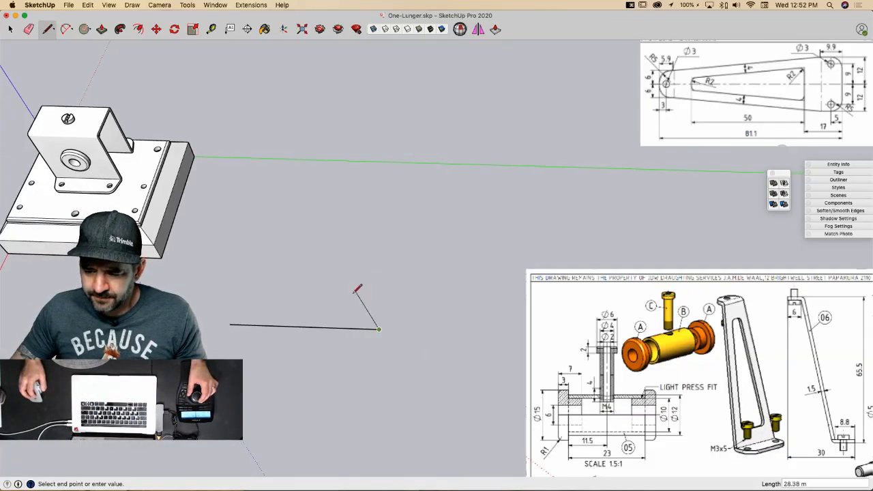
Step: From the line's far end, draw a 12 m edge along the red axis and a 9.9 m edge back parallel to the centreline
mouse_move(357, 290)
middle_mouse_down()
mouse_move(380, 318)
mouse_move(367, 342)
middle_mouse_up()
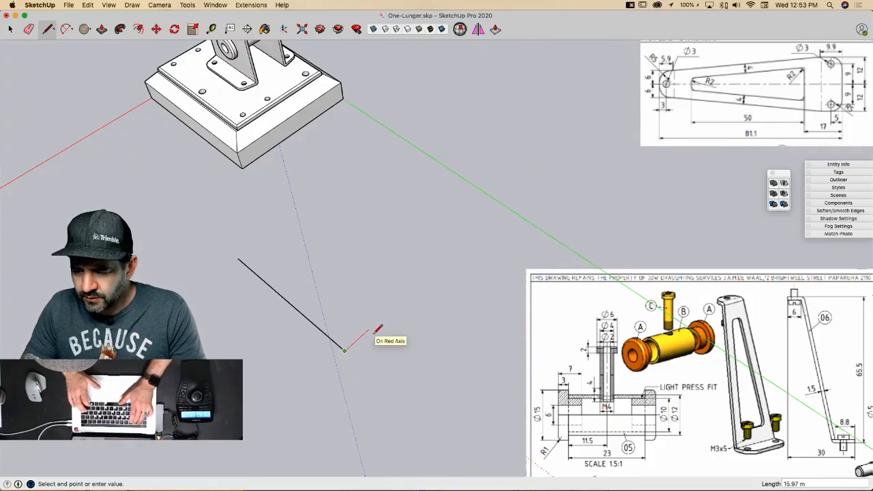
type("12")
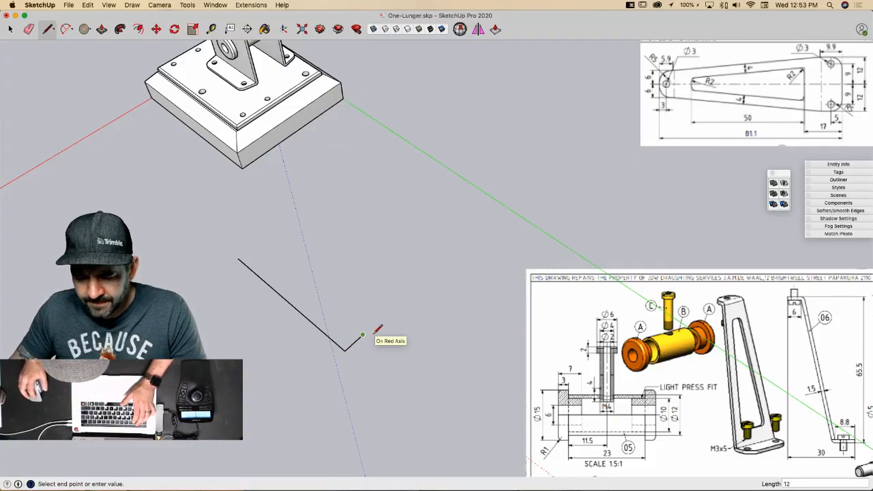
key("Return")
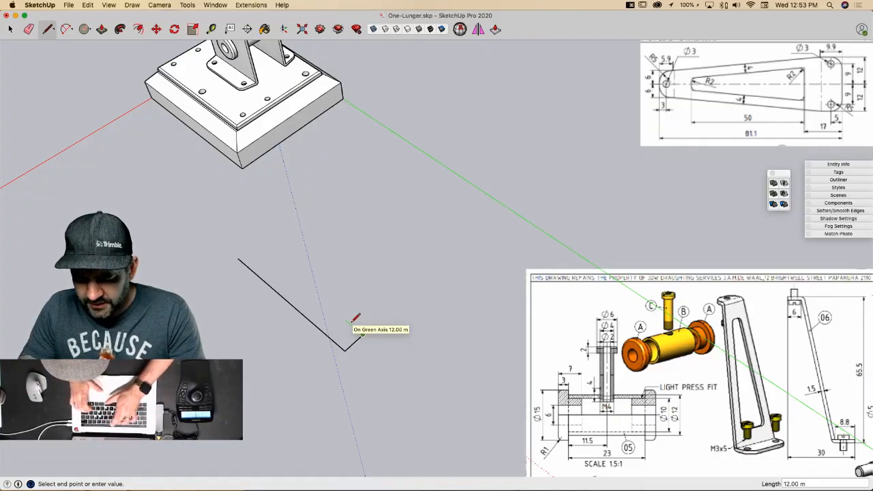
type("9.9")
key("Return")
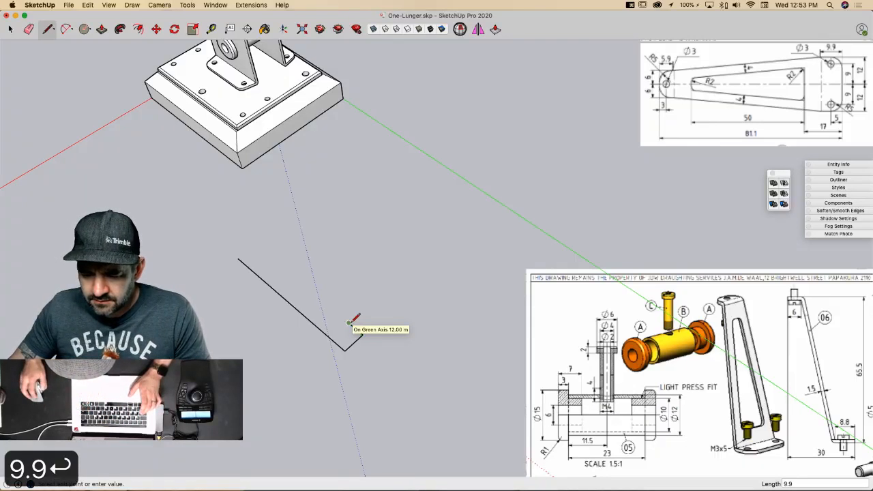
key("Escape")
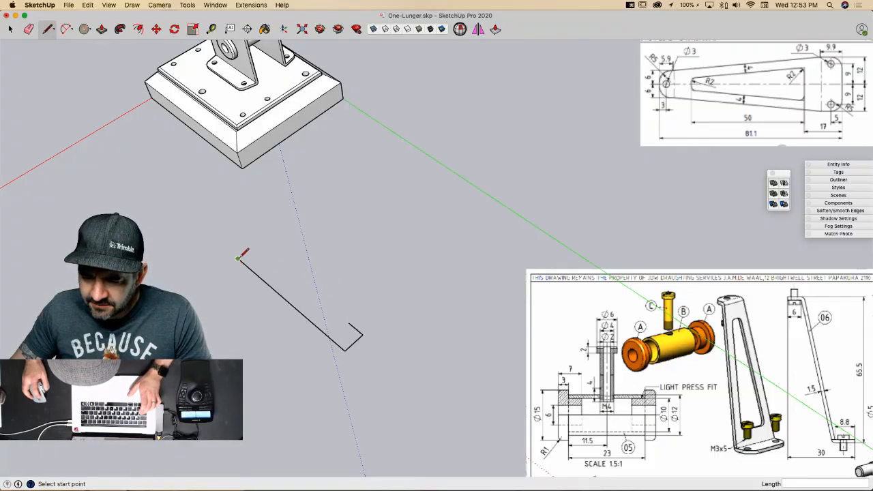
Step: Draw a 6 m edge and a 5.9 m edge at the centreline's start, and close the outline to the 9.9 m edge's free end
left_click(238, 260)
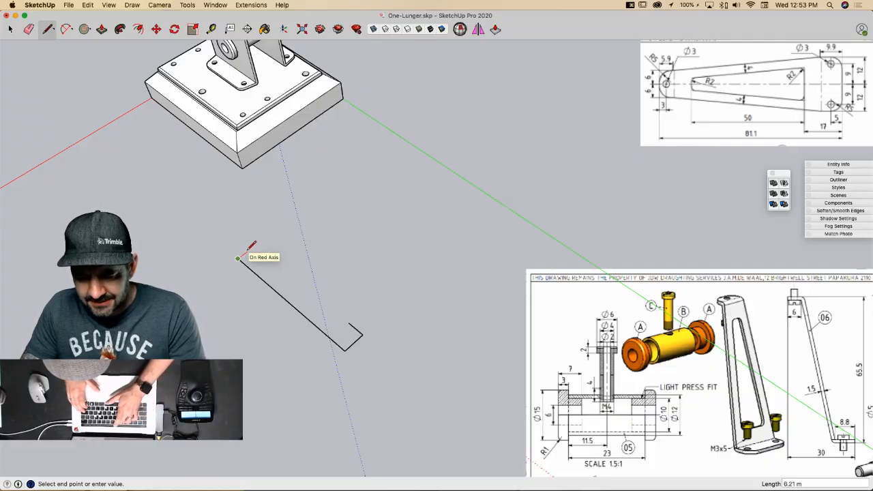
type("6")
key("Return")
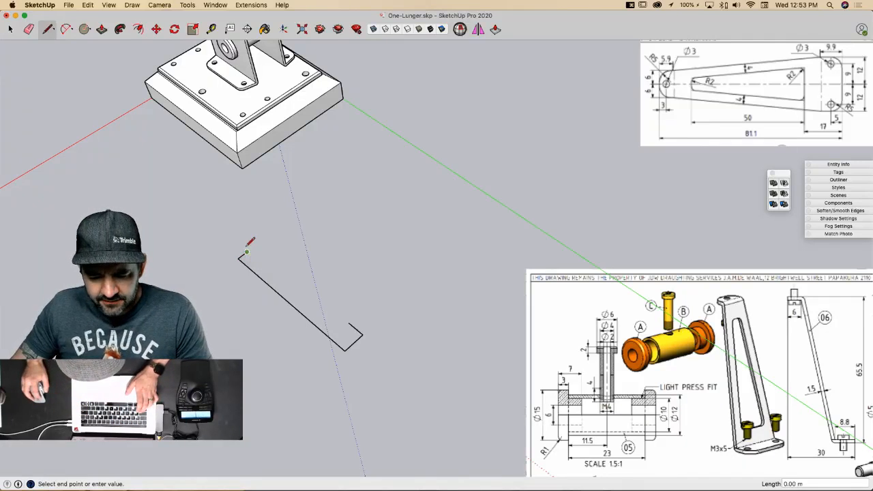
type("5.")
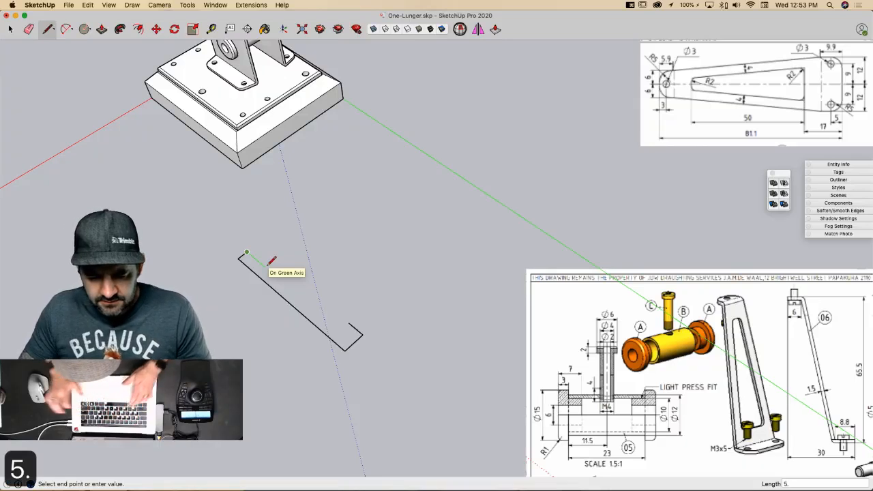
key("Return")
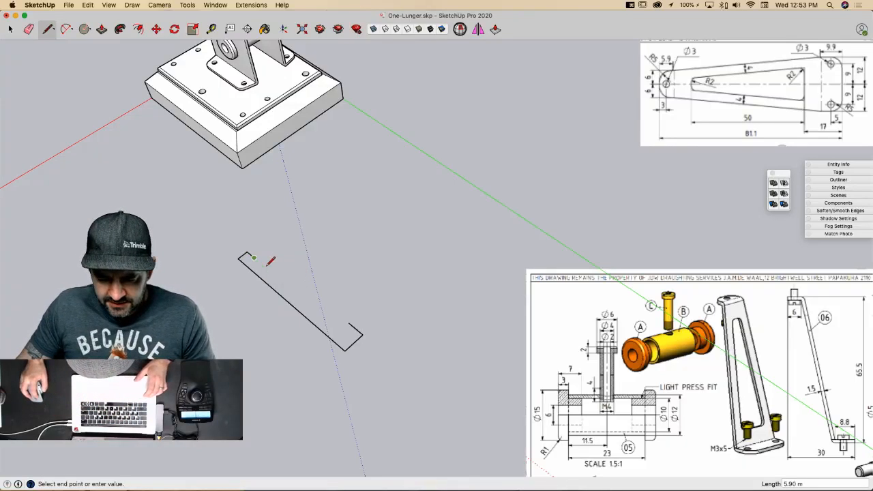
left_click(361, 334)
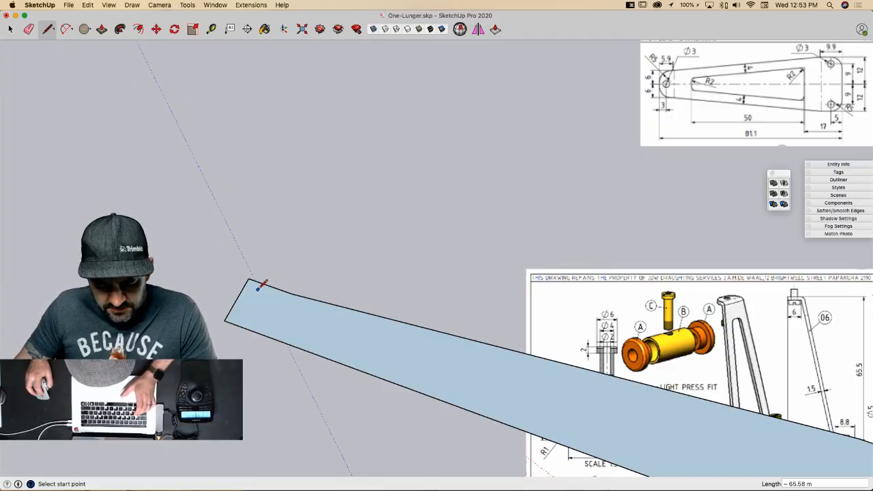
Step: Round the outer corner of the bracket outline's narrow end with a tangent arc of about 3 m radius
key("a")
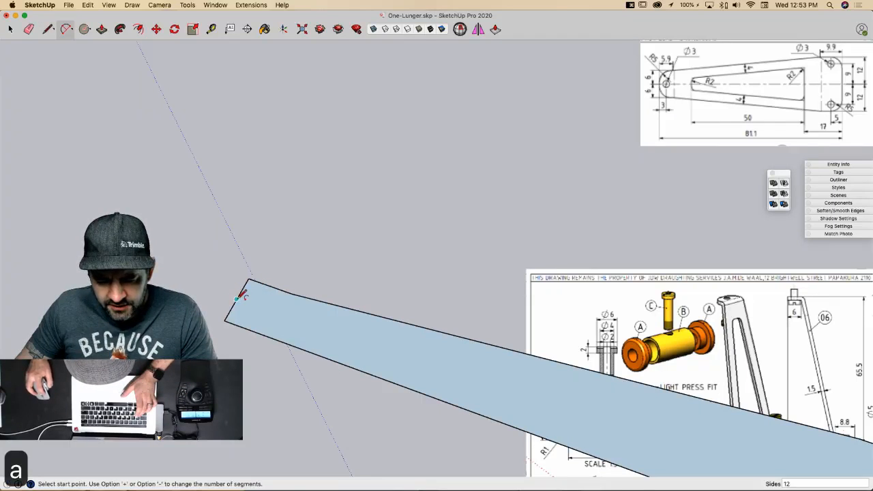
left_click(238, 298)
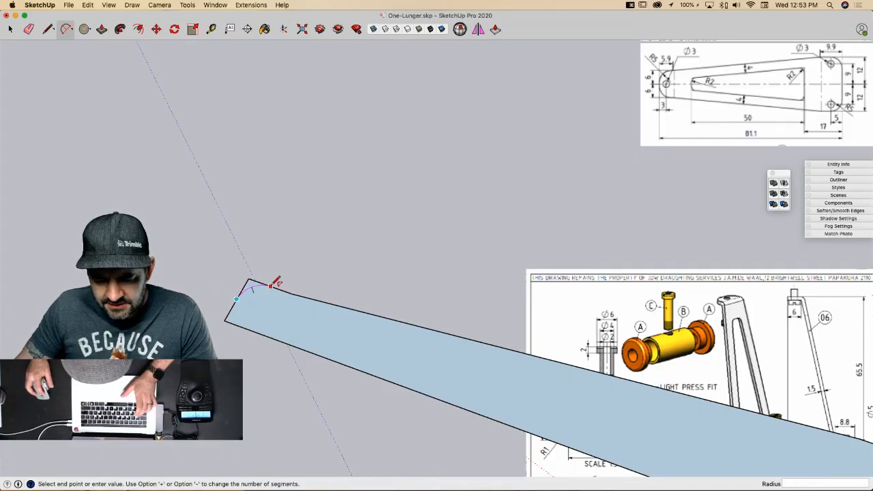
left_click(271, 285)
left_click(259, 290)
Step: Set the radius of the narrow end's corner arc to 5 m
key("space")
left_click(257, 289)
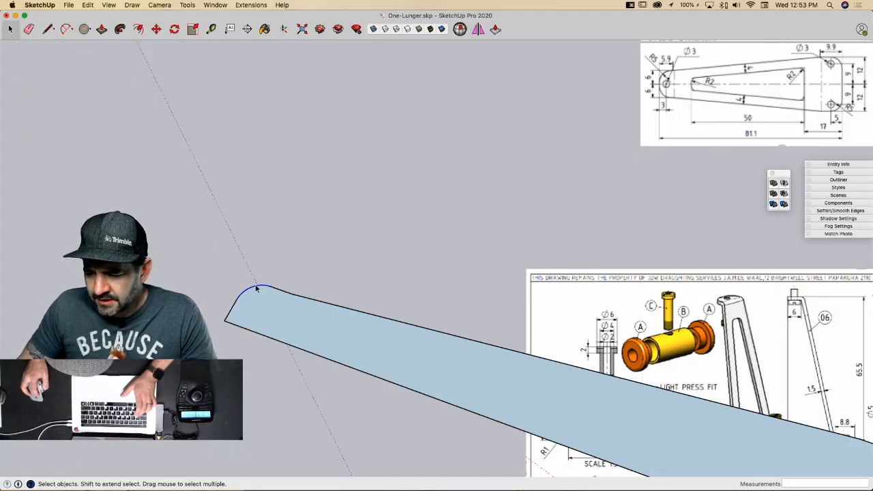
left_click(846, 164)
left_click(833, 207)
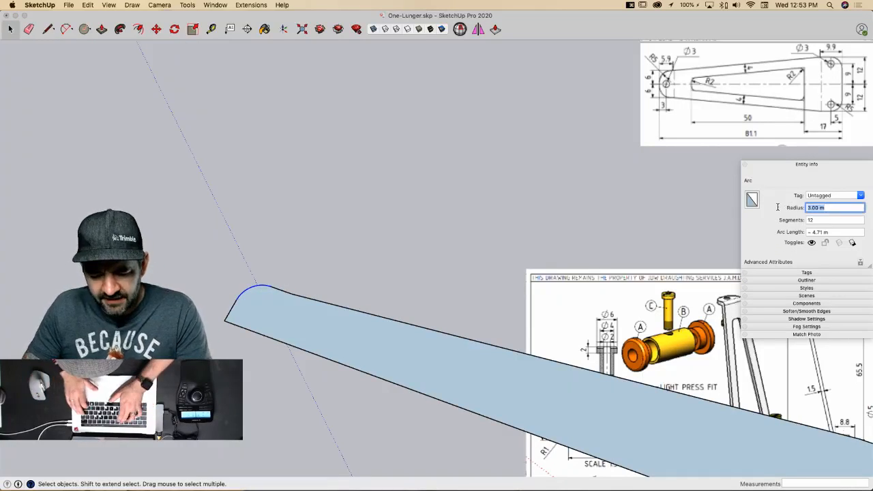
type("5")
key("Return")
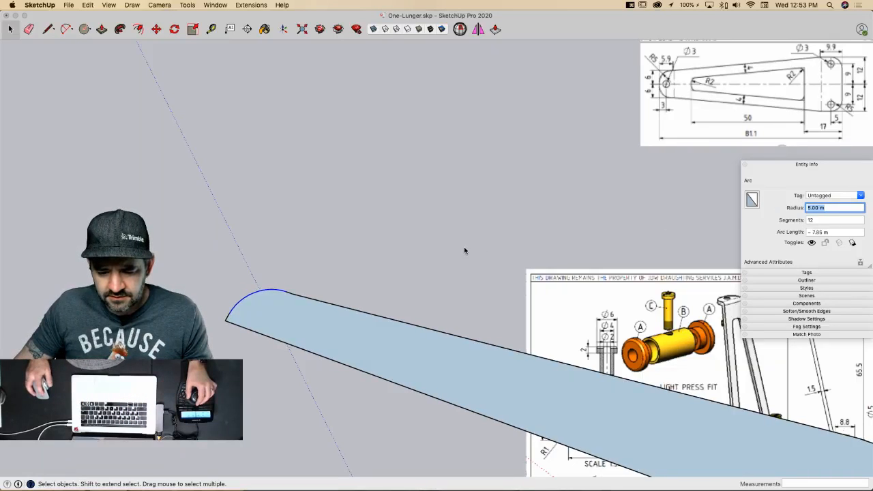
scroll(462, 247, "down", 3)
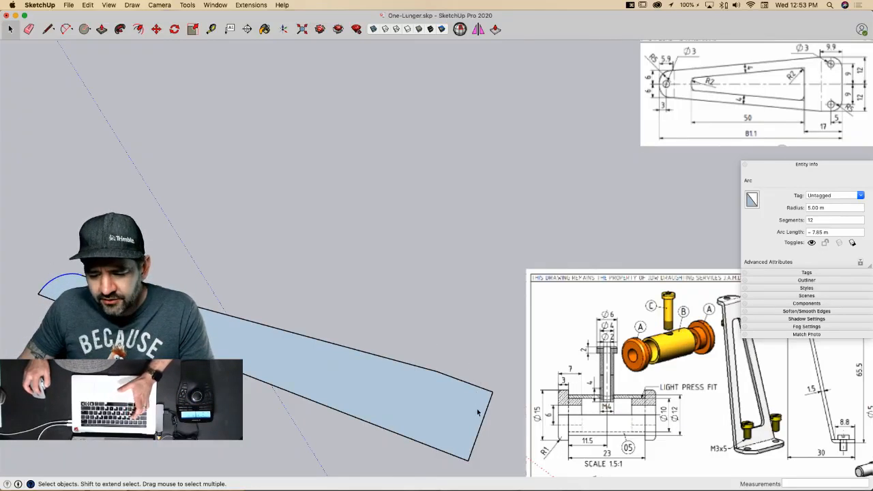
Step: Round the outer corner of the bracket outline's wide end with a tangent arc starting 5 m from the corner on each edge
key("l")
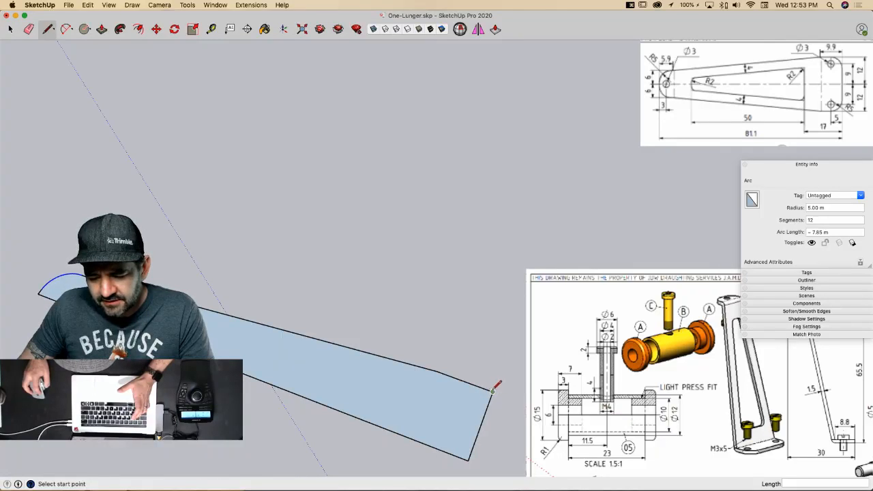
left_click(494, 391)
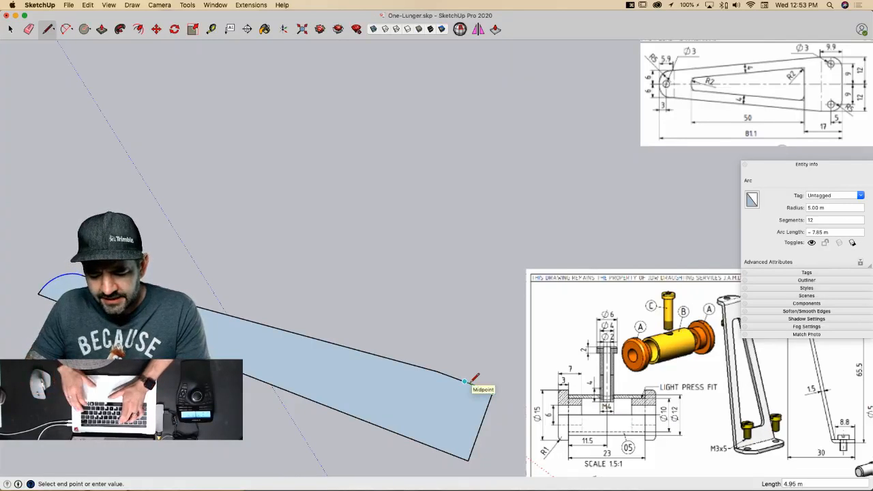
type("5")
key("Return")
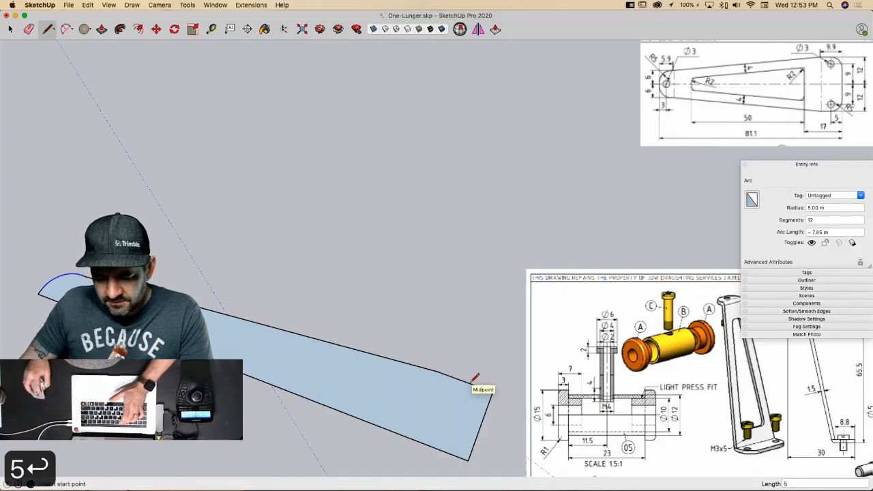
key("a")
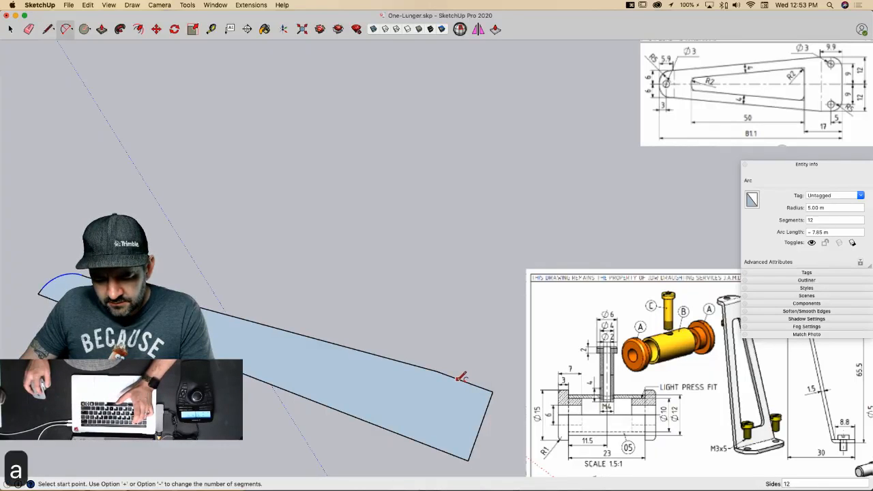
left_click(465, 382)
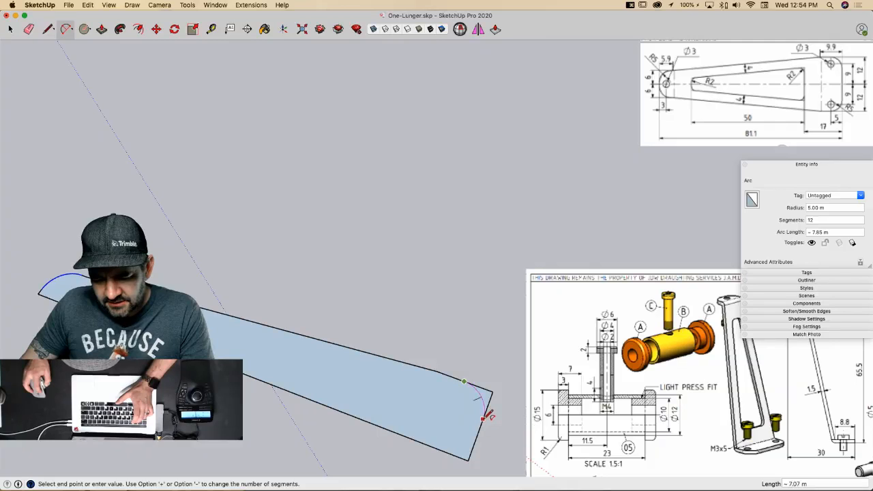
left_click(486, 415)
left_click(488, 415)
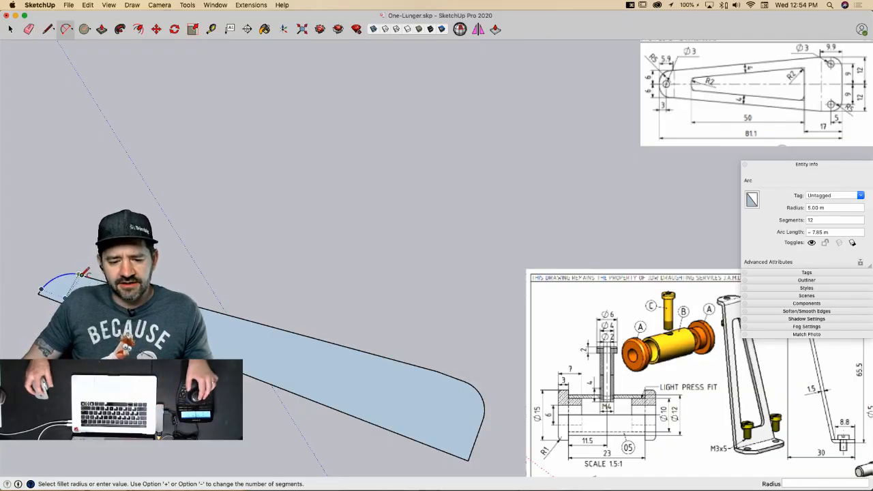
key("space")
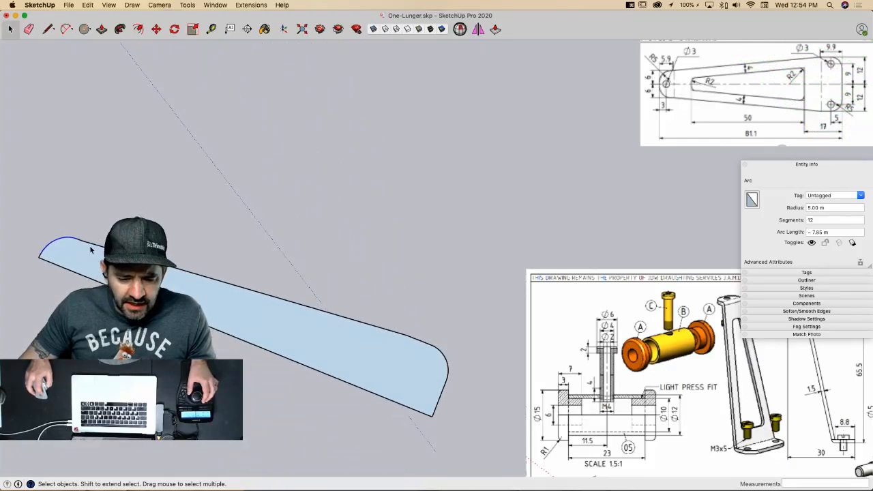
Step: Draw lines across the bracket profile parallel to the red axis, from both ends of the slanted edge to the centreline
key("l")
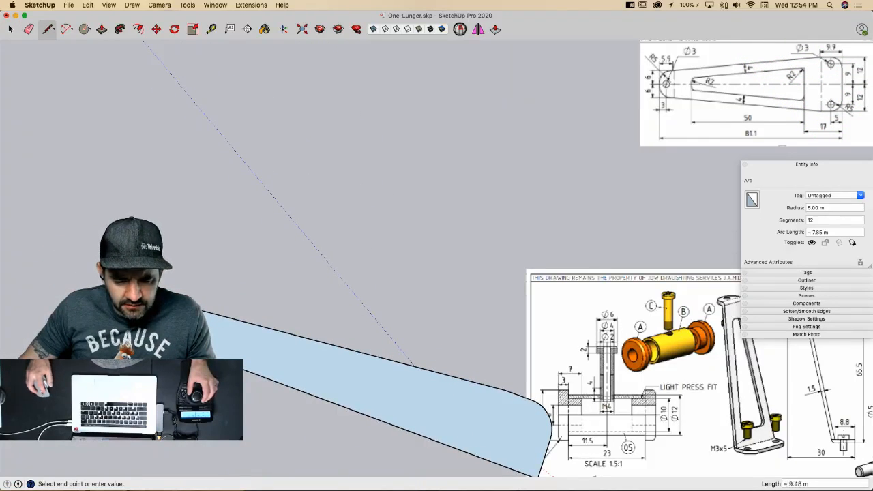
key("e")
key("l")
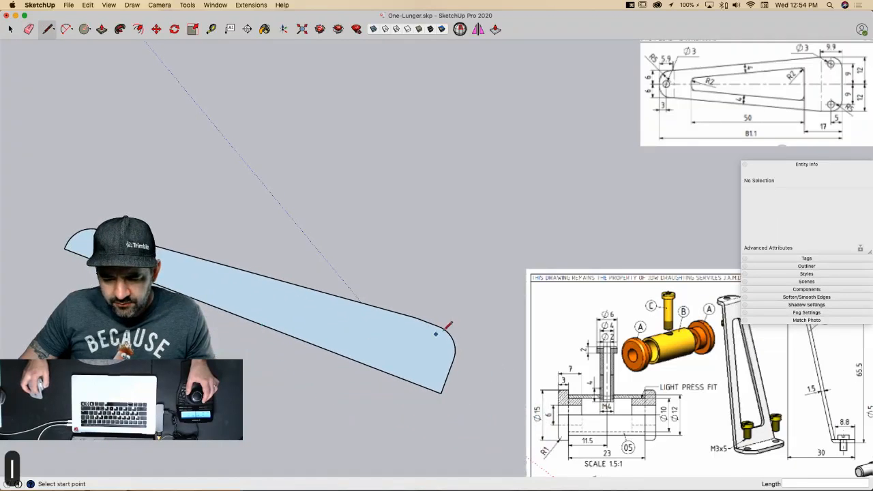
left_click(416, 318)
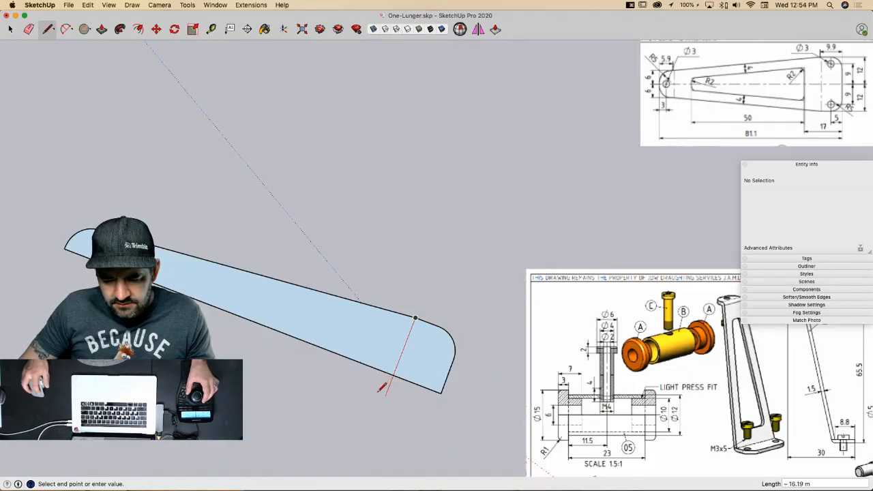
key("e")
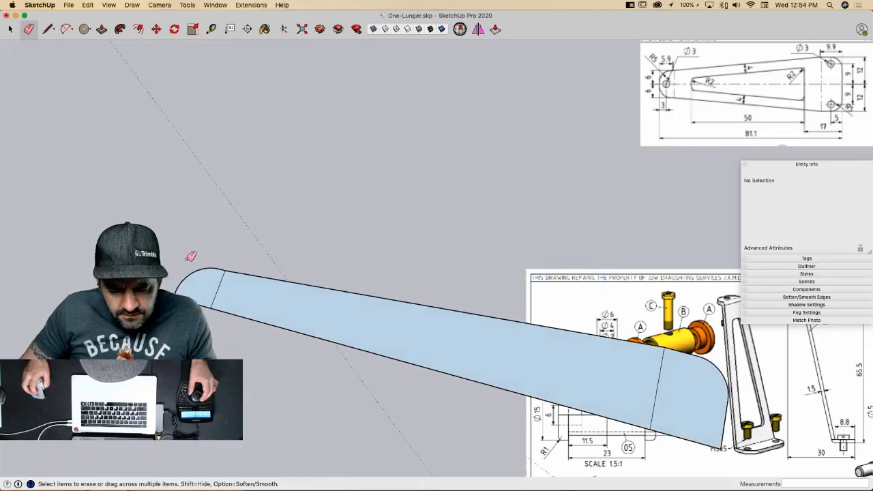
key("l")
left_click(225, 279)
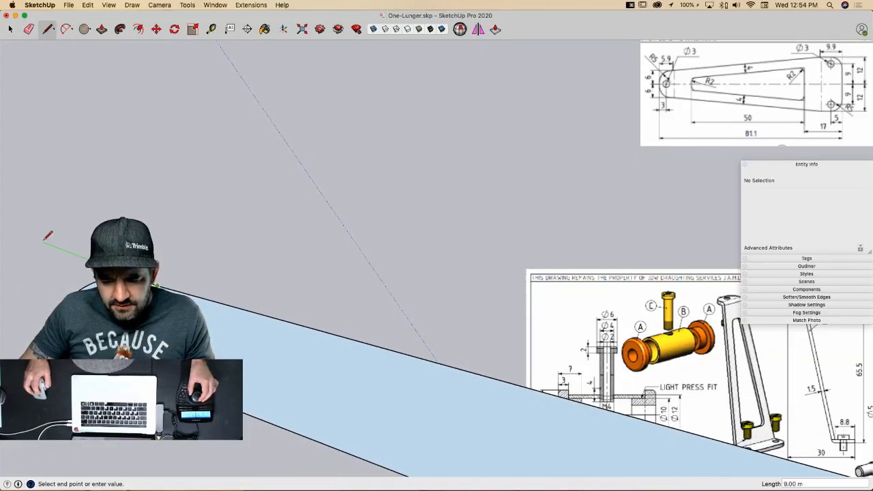
key("space")
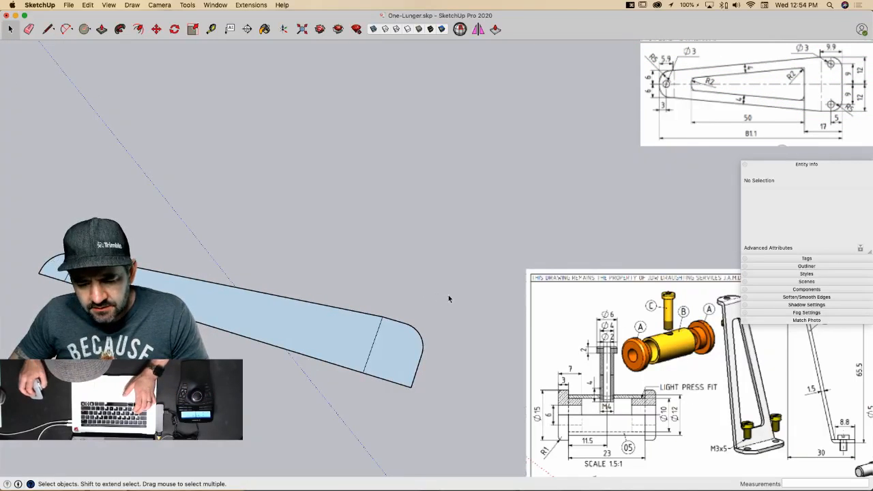
Step: Place guides 9 m from the centreline and 5 m in from the wide end's edge to locate the screw hole
scroll(408, 347, "up", 2)
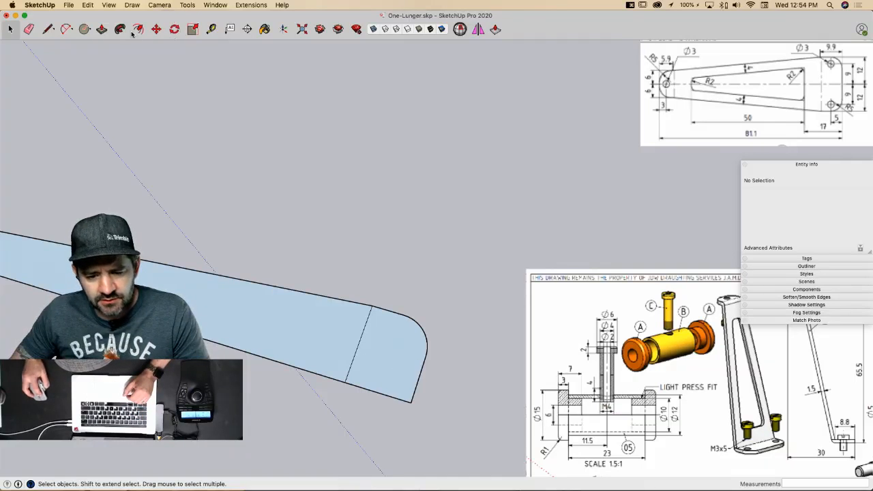
left_click(211, 28)
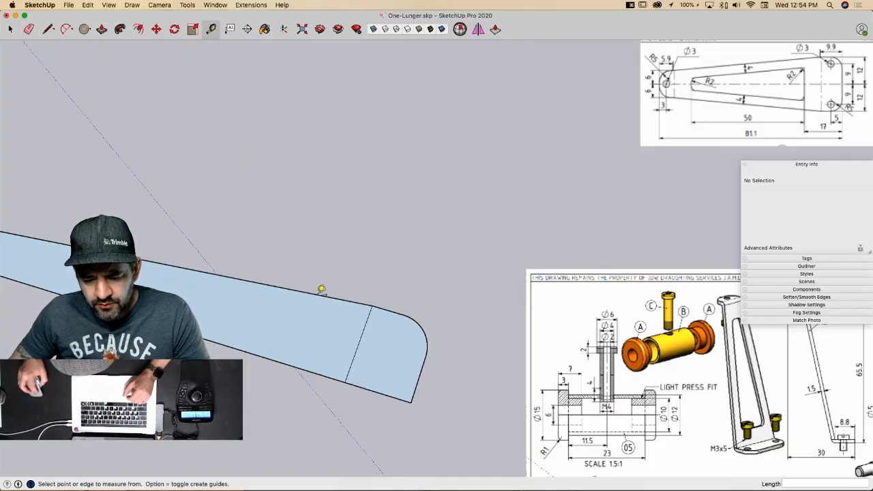
left_click(367, 388)
type("9")
key("Return")
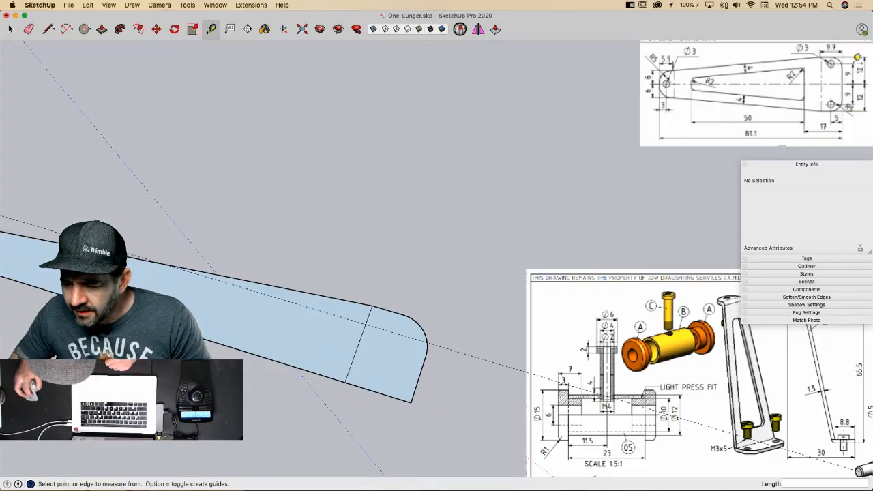
left_click(423, 378)
type("5")
key("Return")
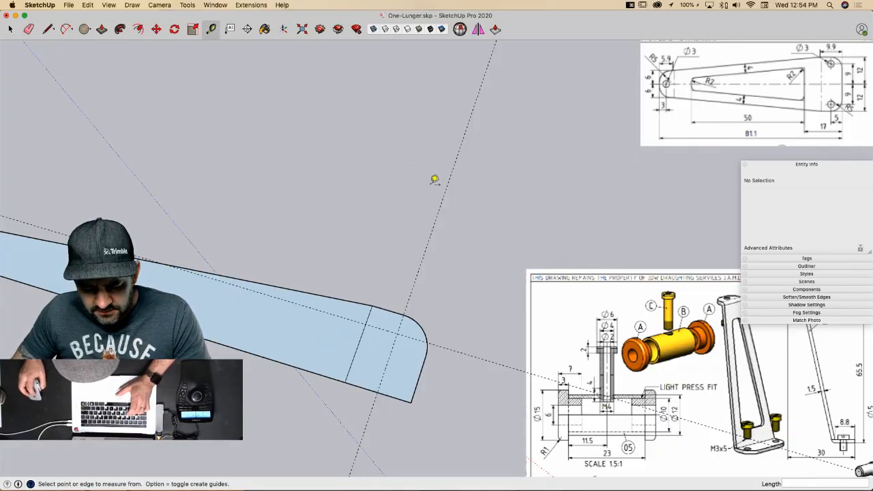
Step: Draw a circle of 1.5 m radius centred where the two guides cross at the wide end
key("c")
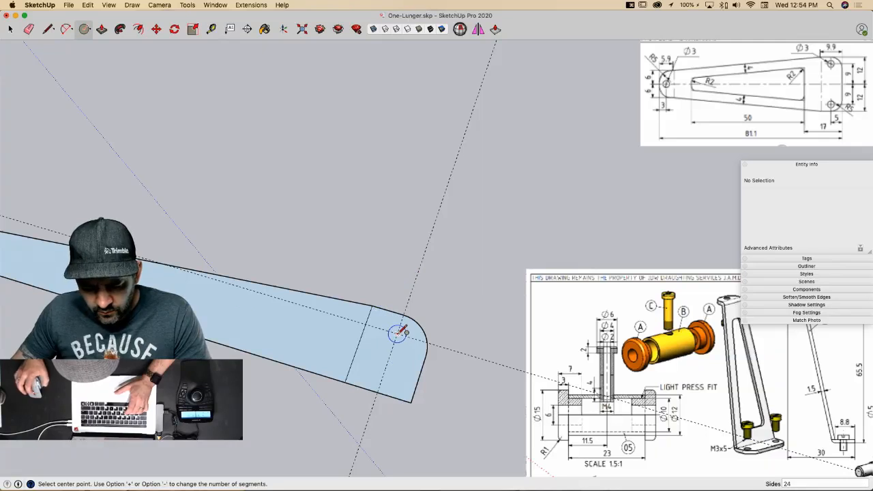
left_click(398, 333)
type("1.")
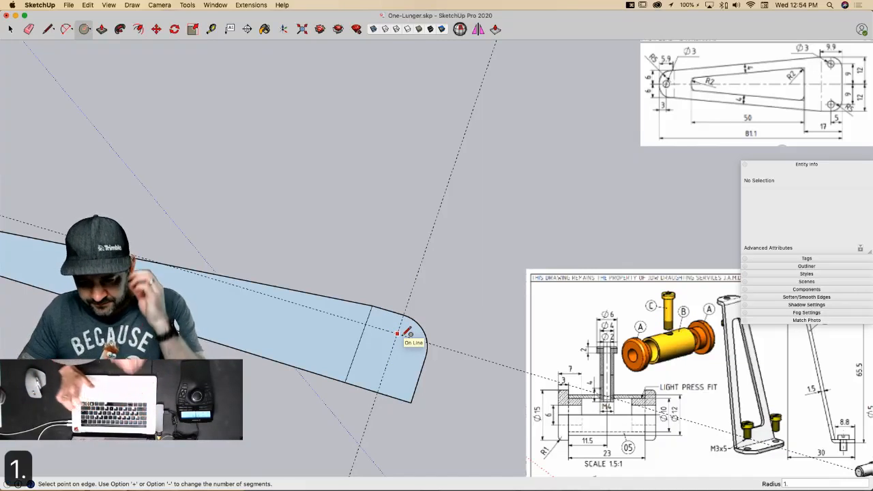
type("5")
key("Return")
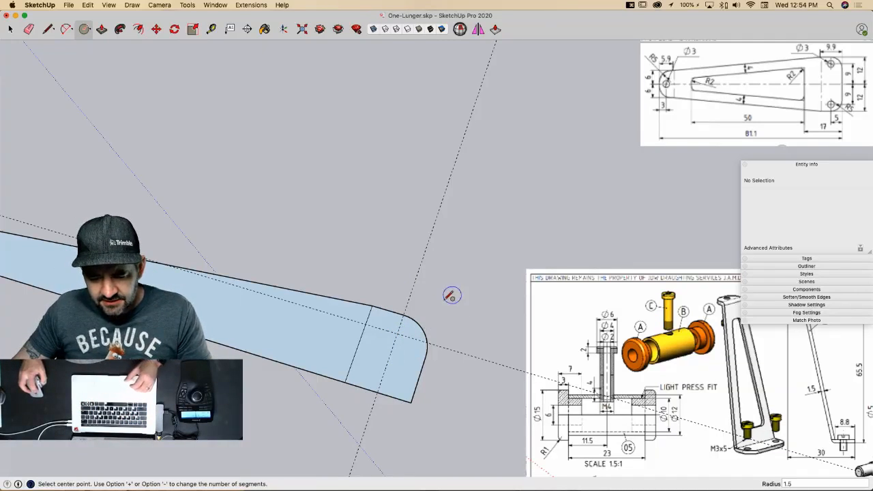
left_click(399, 333)
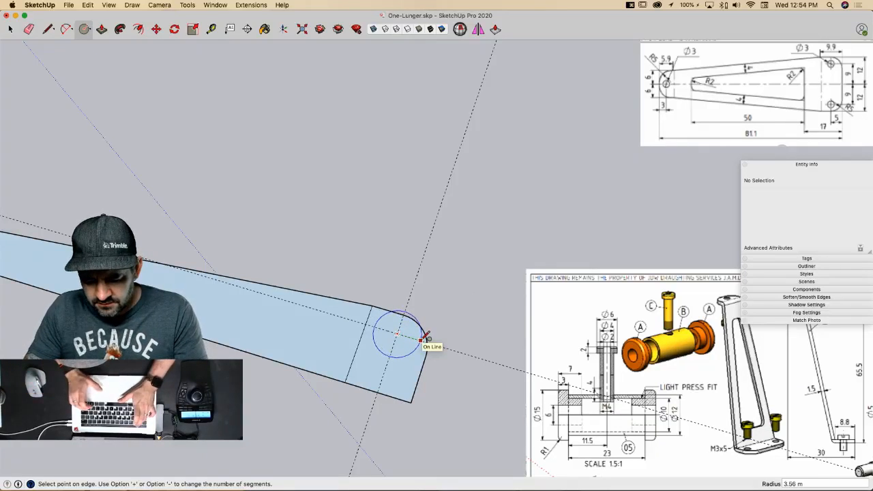
type("1.5")
key("Return")
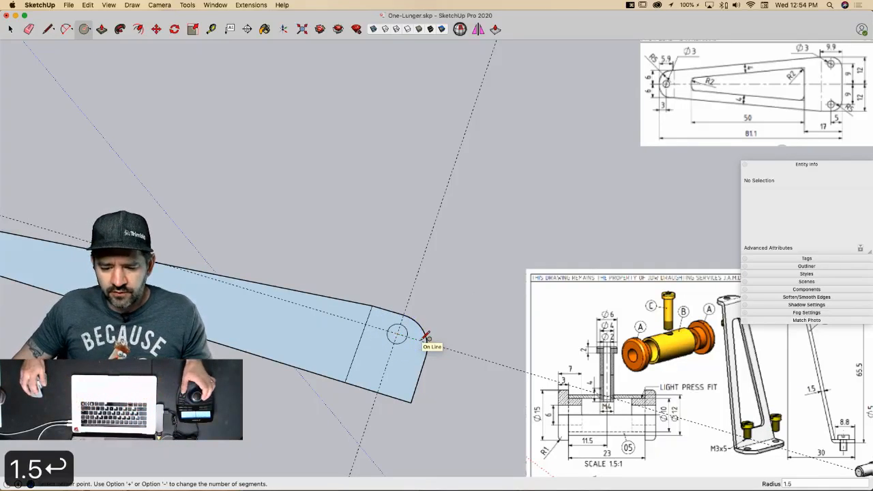
Step: Erase the two hole guides and delete the circle's face to open the screw hole
key("e")
left_click_drag(399, 333, 450, 331)
key("space")
left_click(399, 338)
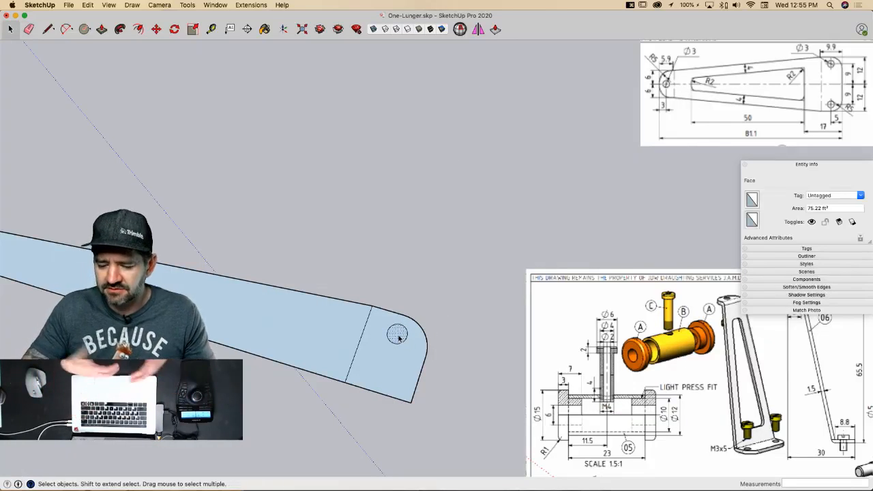
key("BackSpace")
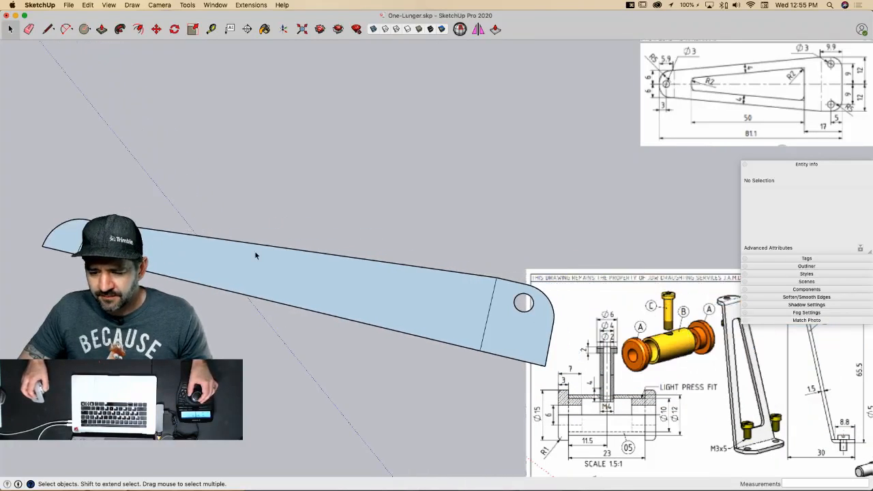
Step: Place a guide 17 m in from the wide end's edge to mark the start of the tapered cutout
key("l")
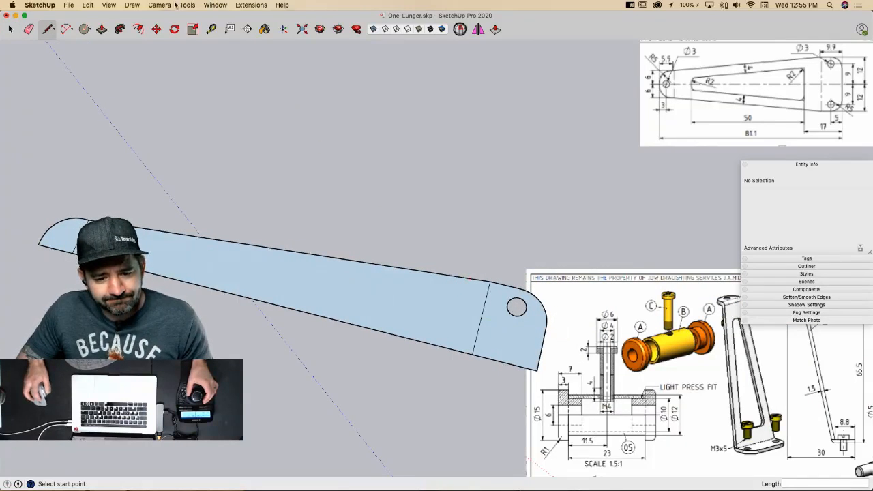
left_click(212, 29)
left_click(541, 349)
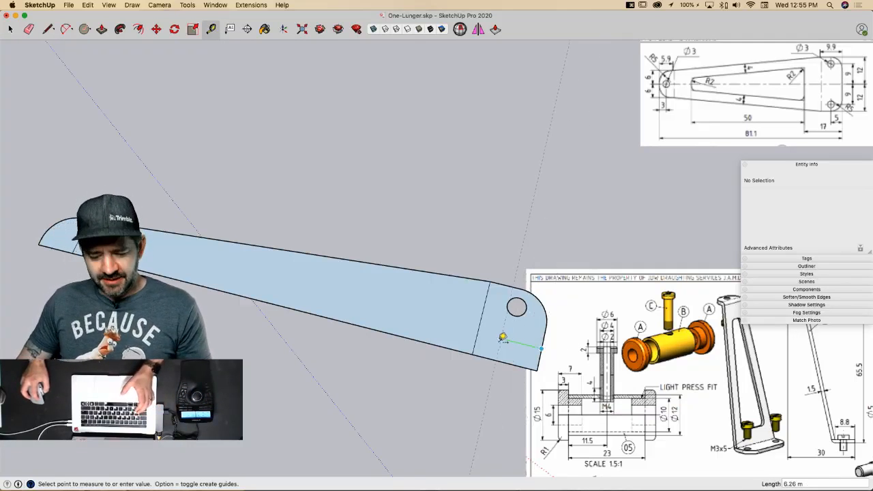
type("1")
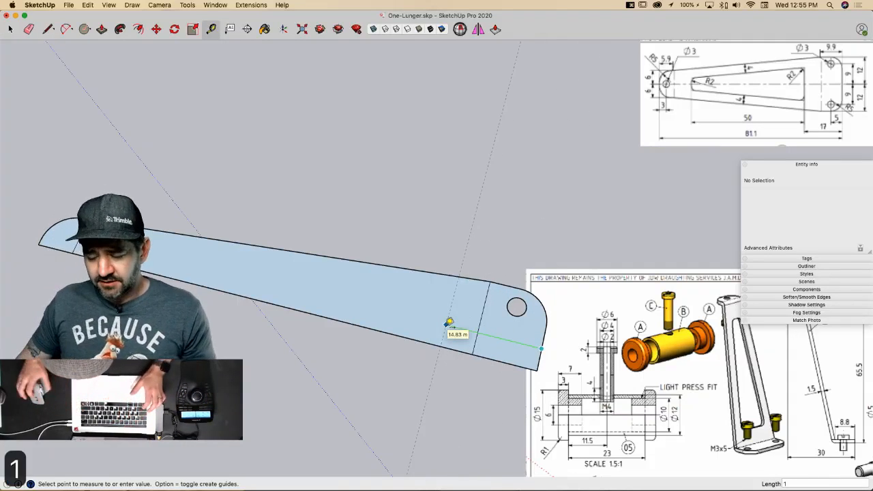
type("7")
key("Return")
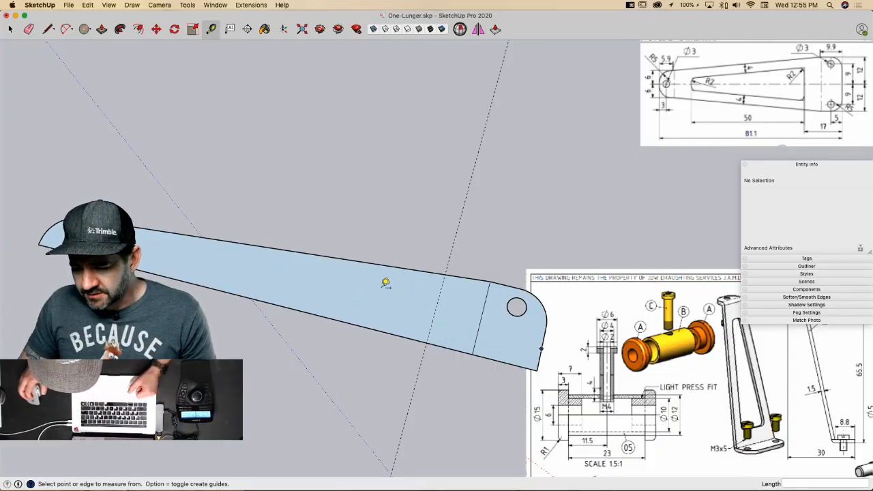
Step: Place a second guide 50 m from the cutout's start guide, towards the bracket's narrow end
left_click(436, 305)
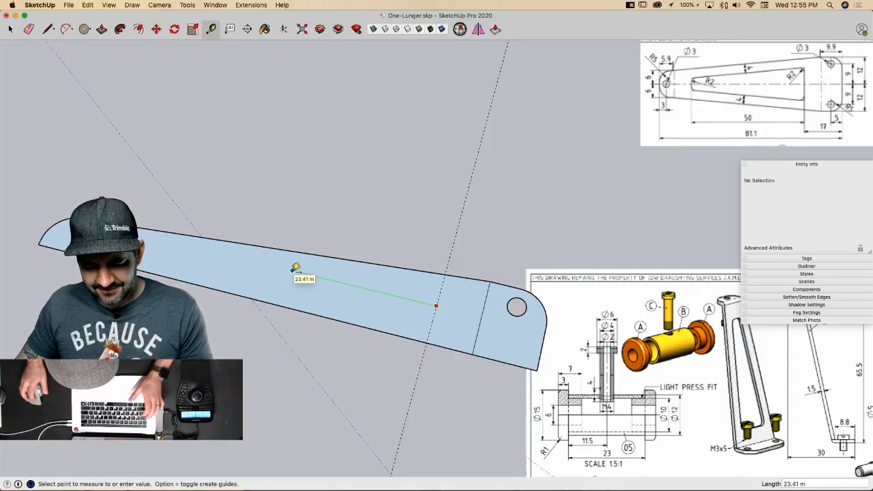
key("space")
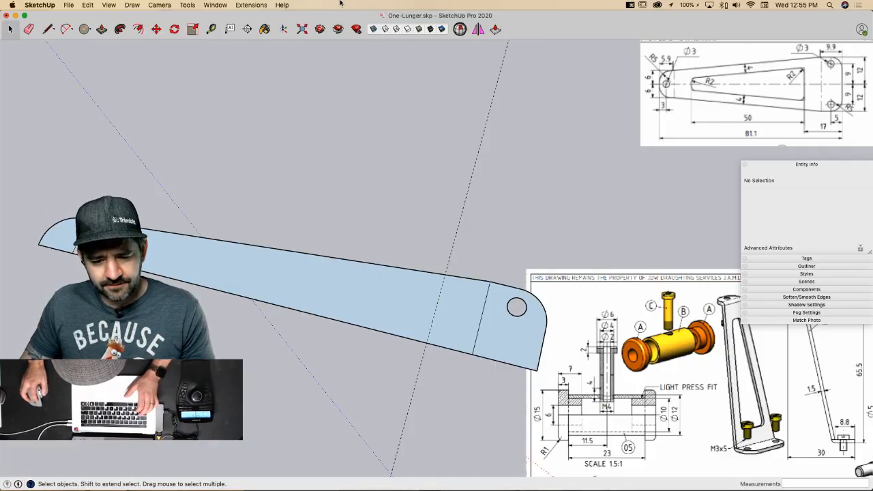
left_click(212, 29)
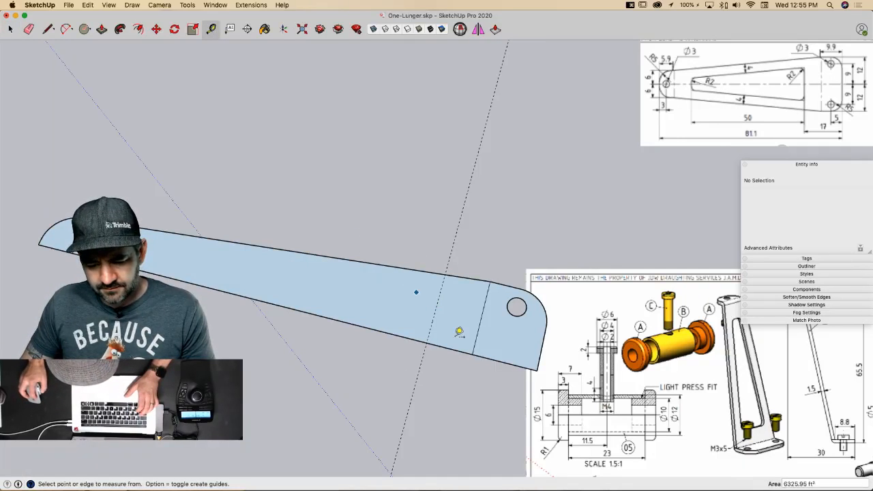
left_click(420, 366)
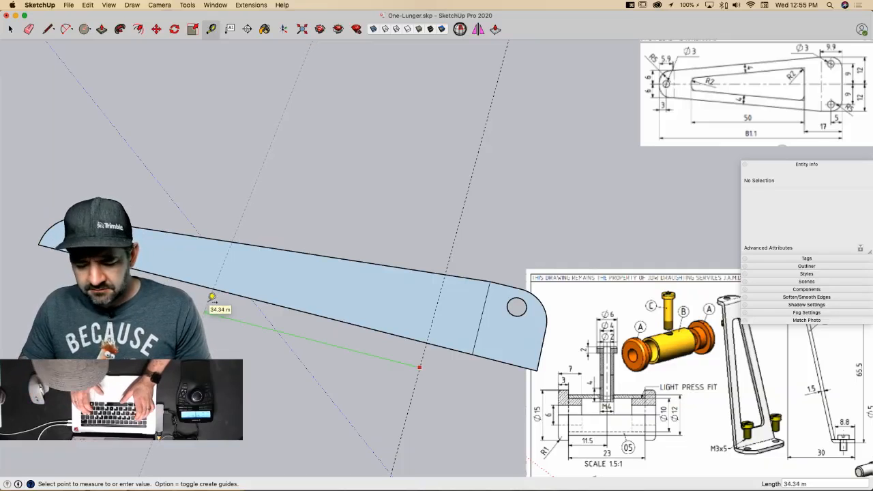
type("50")
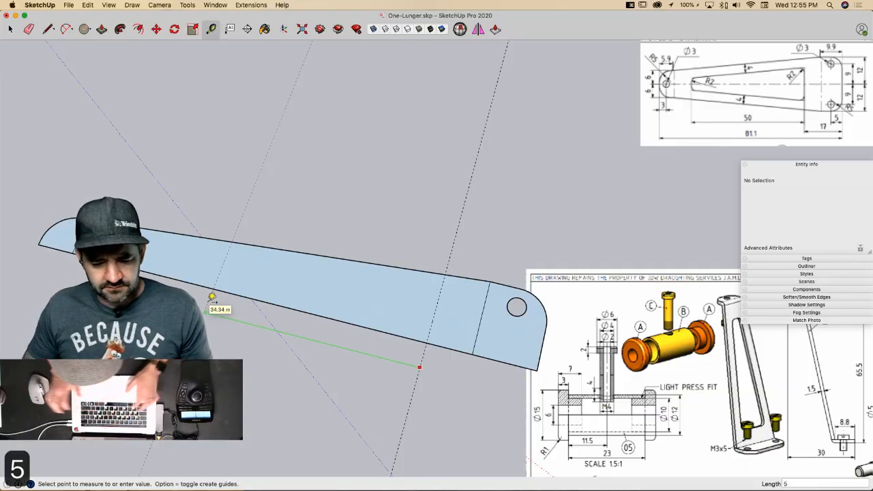
key("Return")
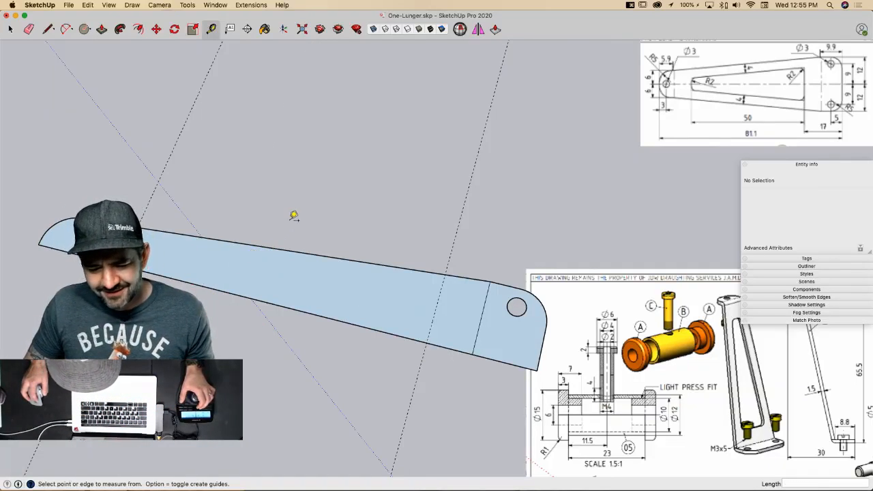
Step: Place a guide 4 m inward from the bracket's long tapered outer edge, parallel to it
left_click(274, 248)
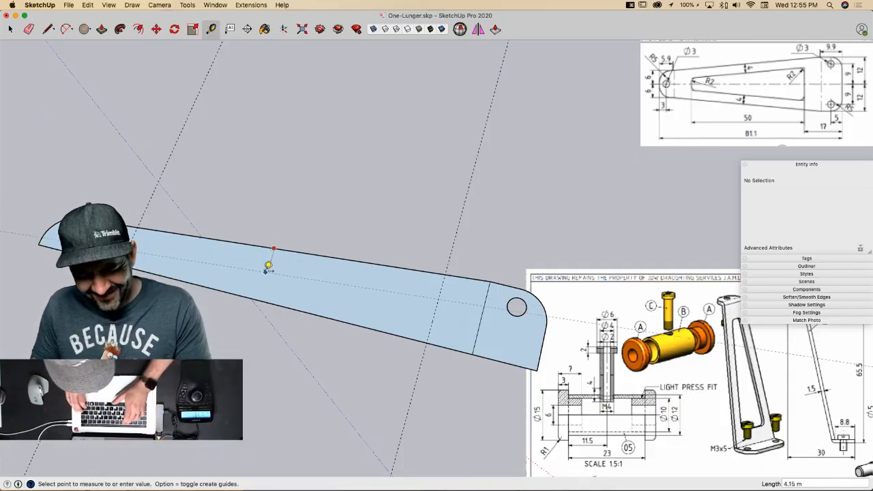
type("4")
key("Return")
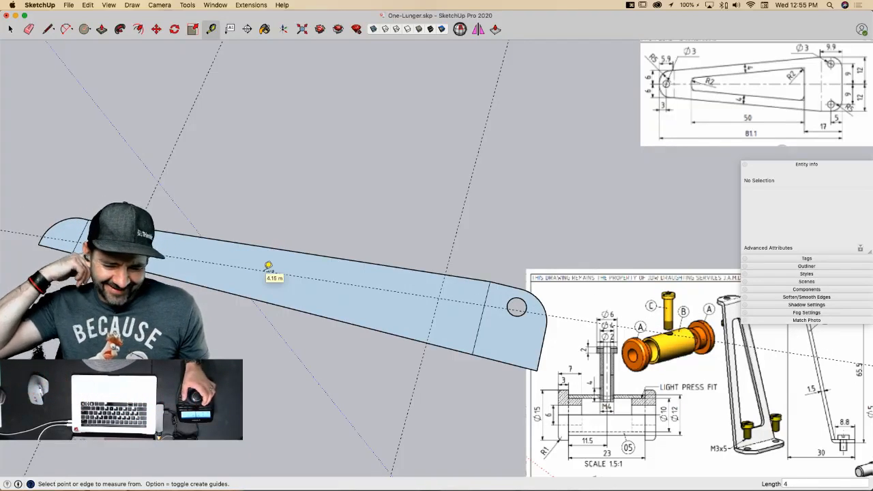
Step: Draw the cutout's outline with lines along the wide-end guide, the 4 m offset guide and the narrow-end guide, ending on the bracket's centreline edge
scroll(308, 203, "up", 5)
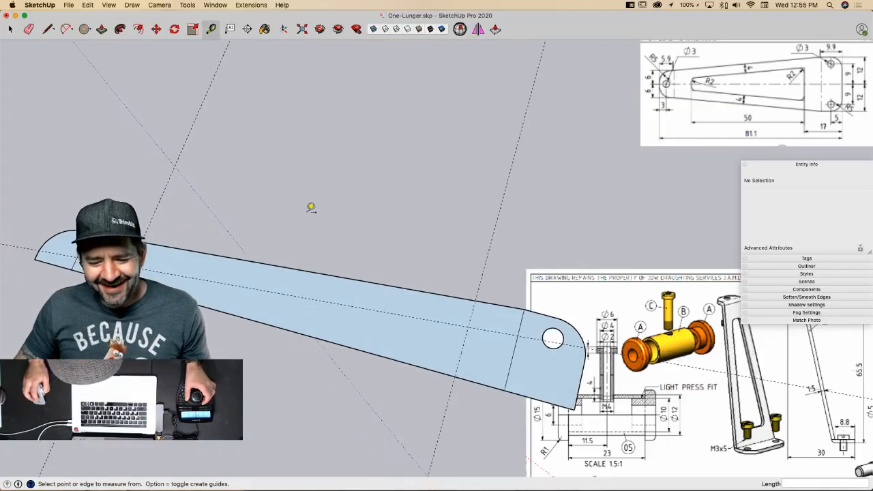
key("l")
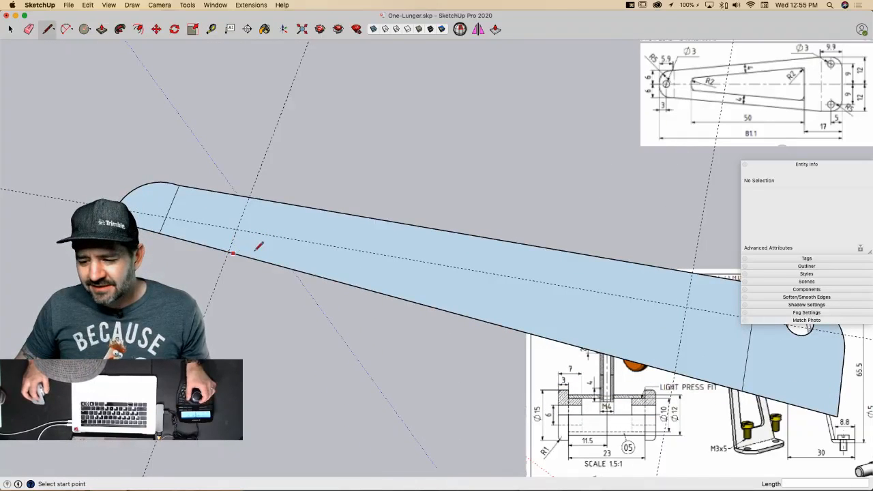
scroll(400, 230, "down", 4)
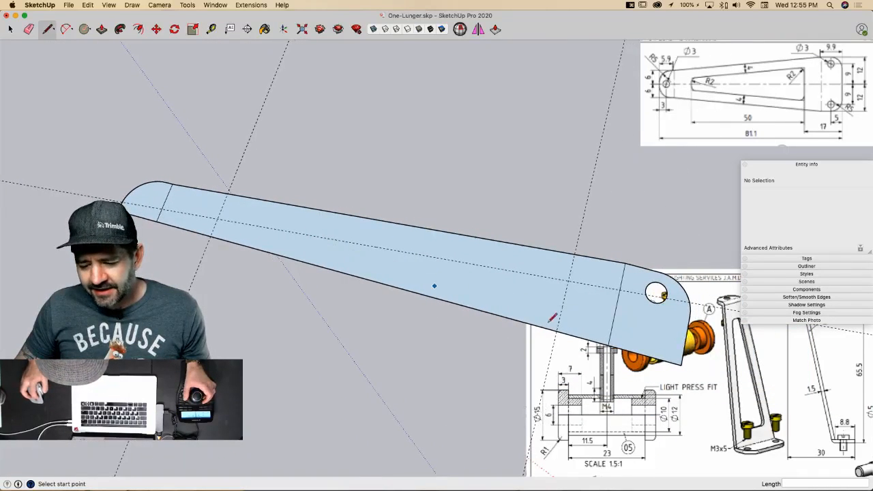
left_click(558, 331)
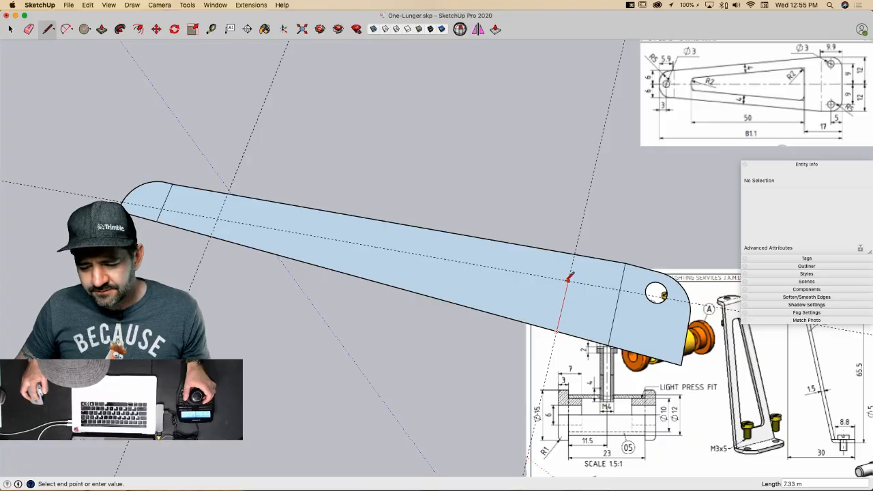
left_click(218, 219)
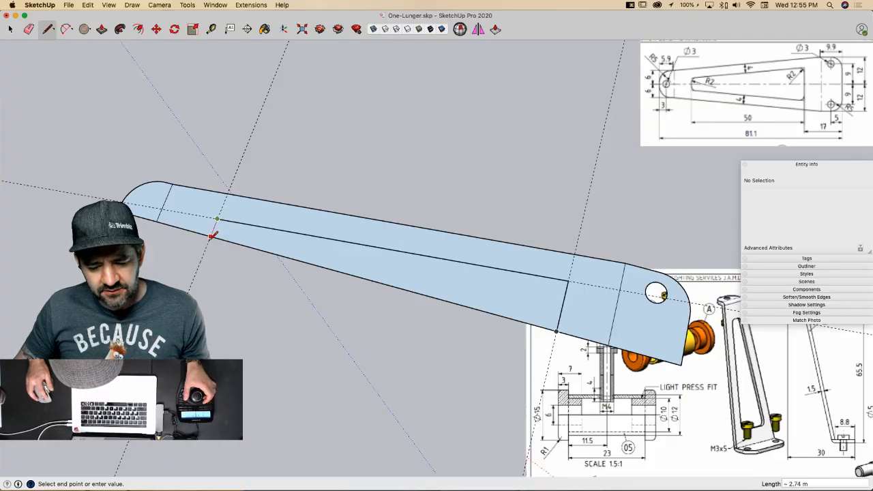
left_click(211, 236)
Step: Erase the three construction guides used to lay out the tapered cutout
key("e")
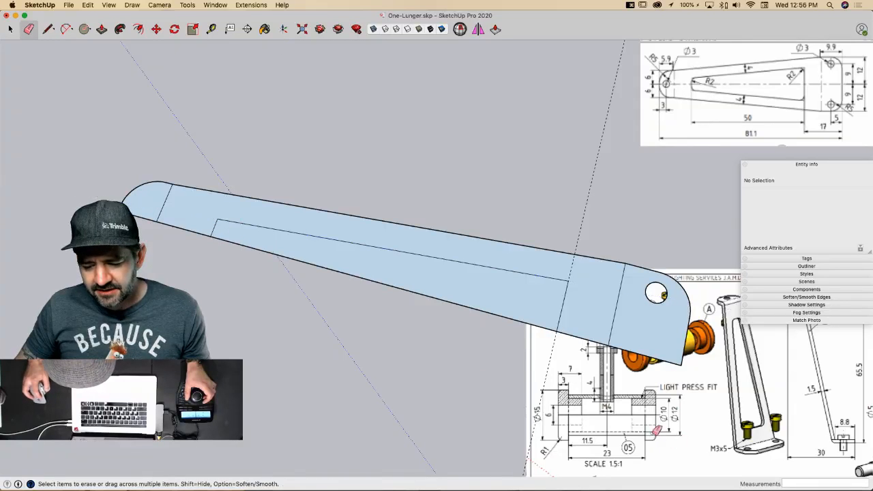
scroll(555, 375, "down", 3)
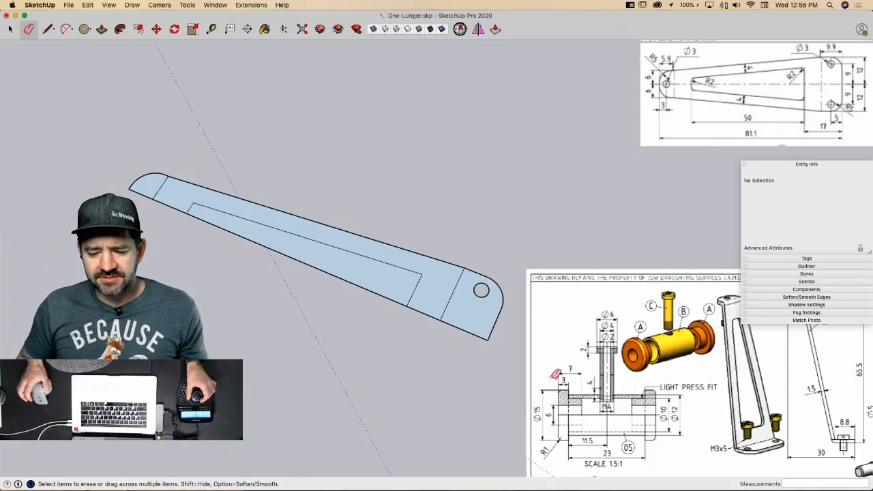
middle_click_drag(556, 374, 554, 363)
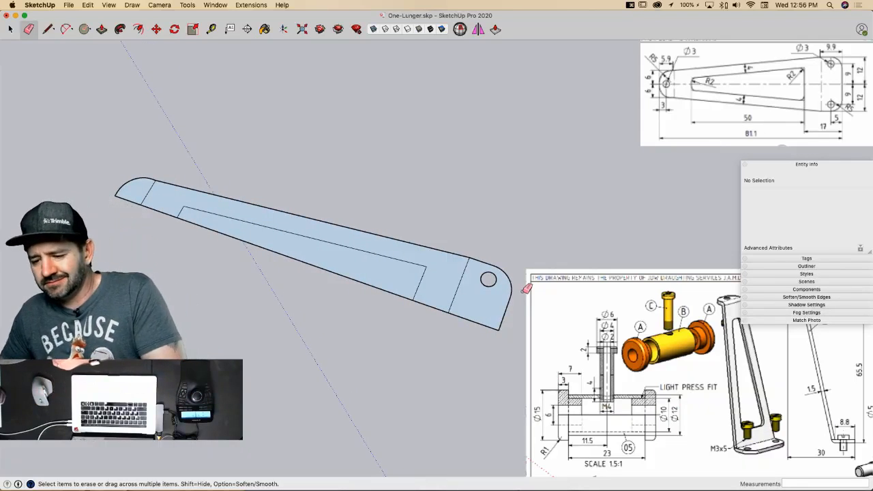
scroll(430, 265, "up", 3)
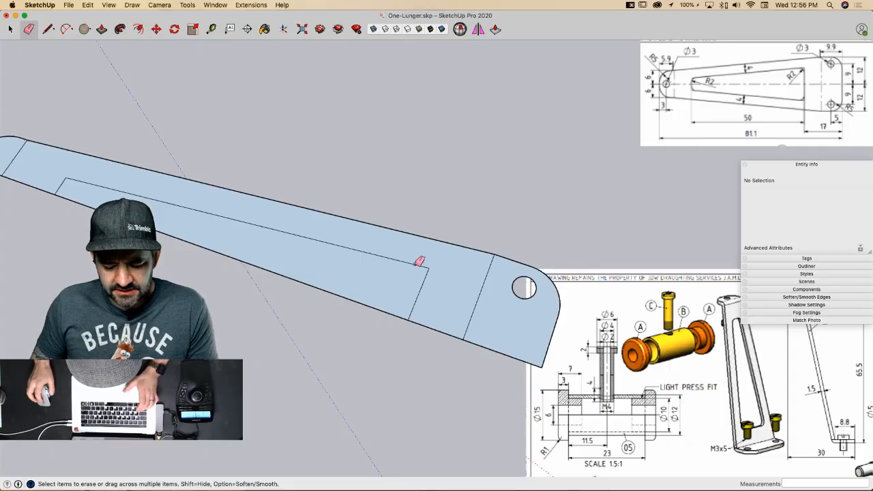
Step: Mark 2 m along the cutout's wide-end edge from its corner and round that corner with an arc tangent to both edges
key("l")
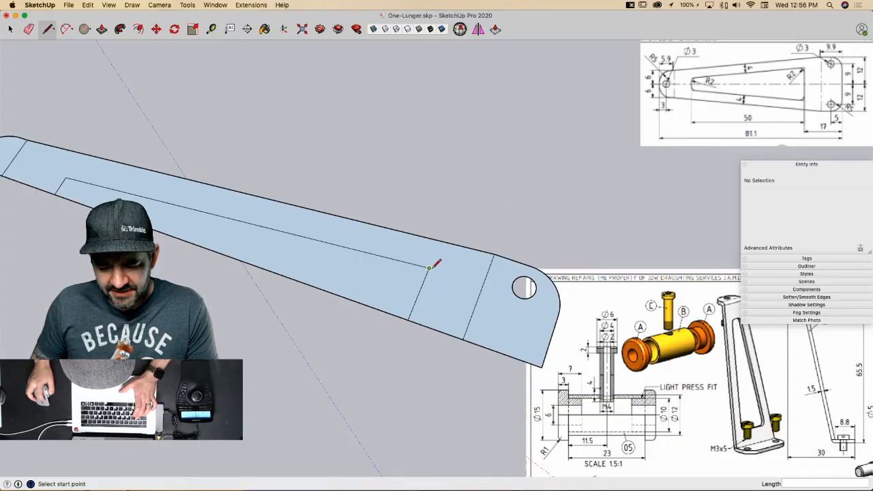
left_click(435, 266)
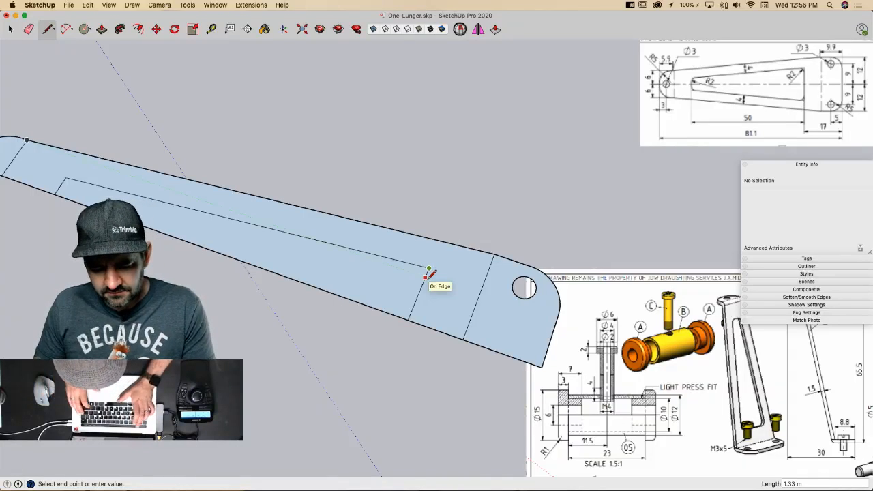
type("2")
key("Return")
key("c")
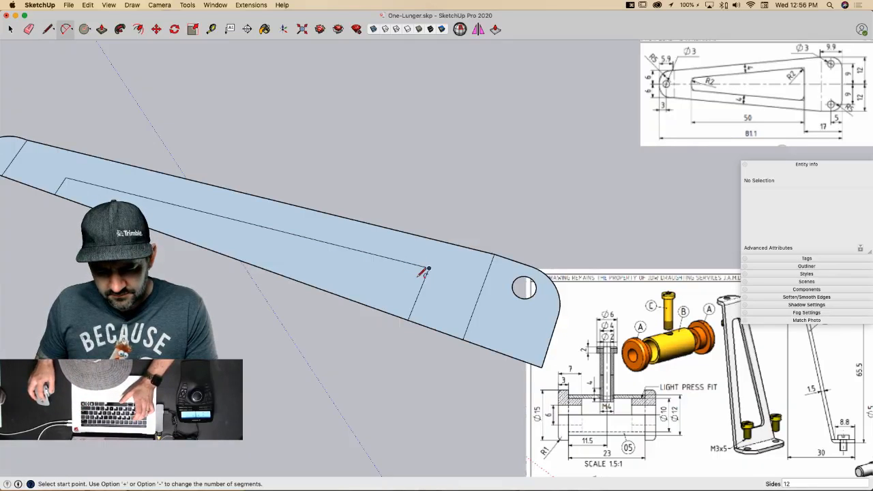
left_click(423, 283)
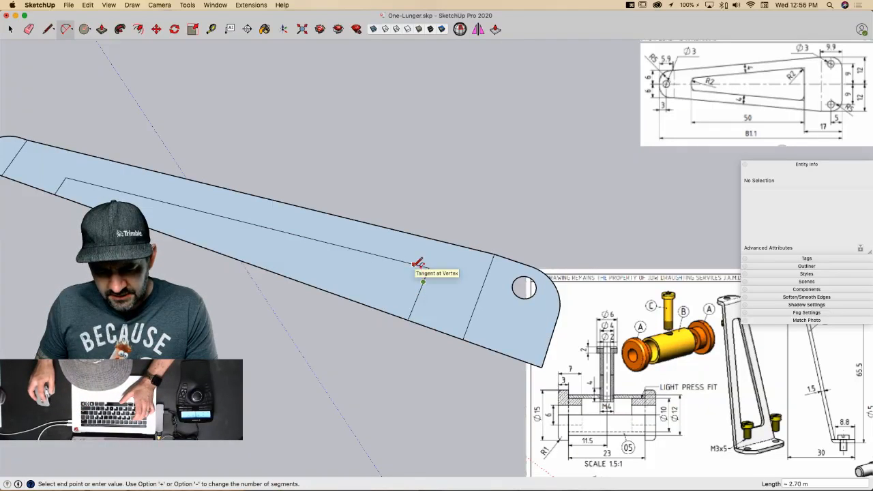
left_click(413, 265)
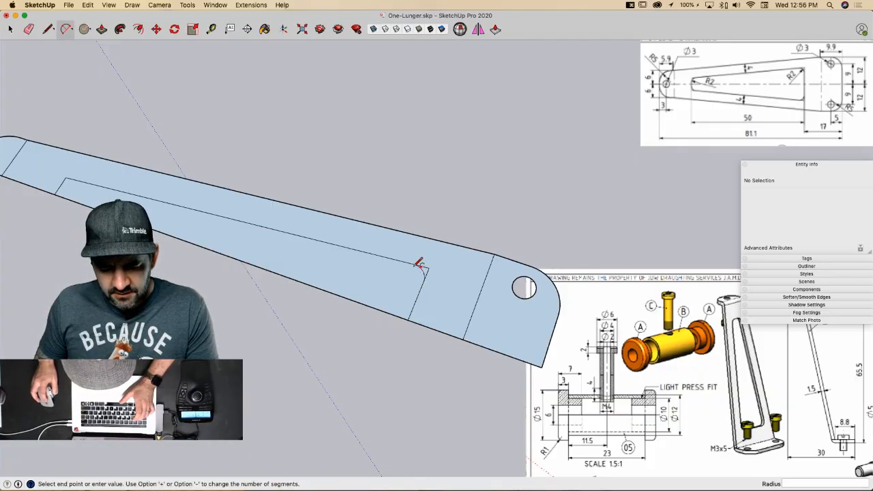
left_click(67, 178)
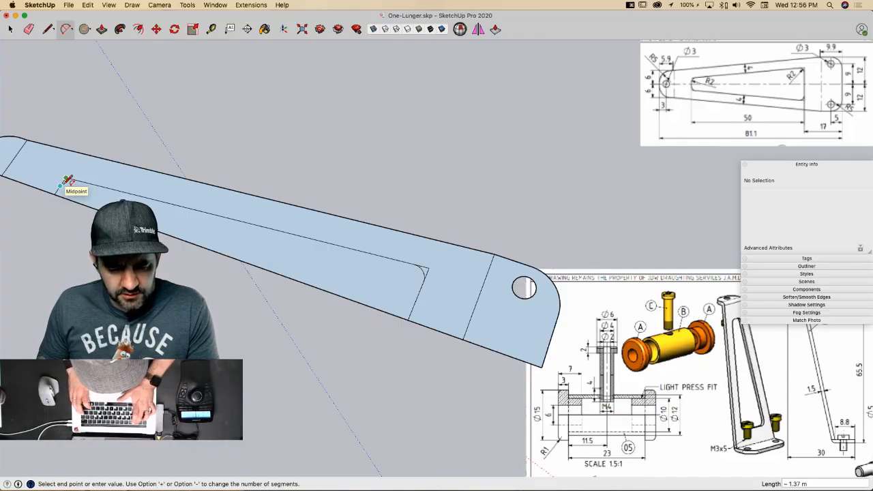
type("2")
key("Return")
key("a")
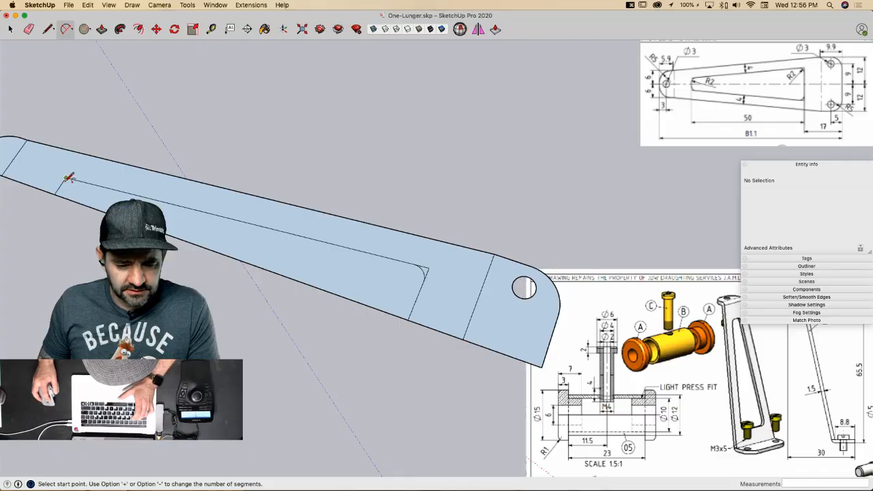
Step: Draw a 2 m line along the cutout's narrow-end edge from its corner to mark where the rounding starts
key("l")
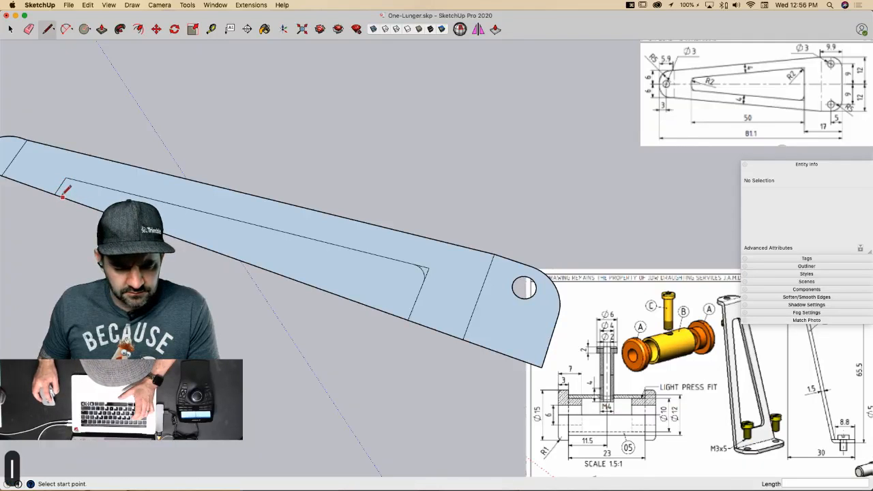
left_click(61, 185)
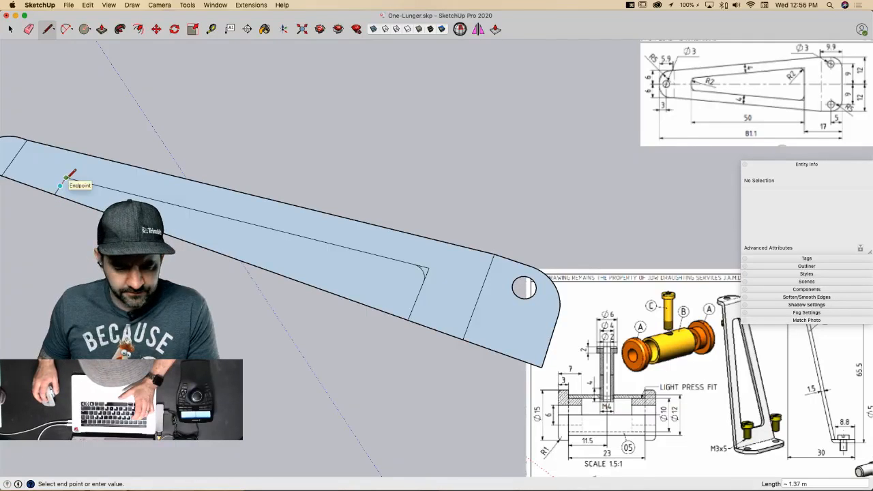
scroll(66, 178, "up", 5)
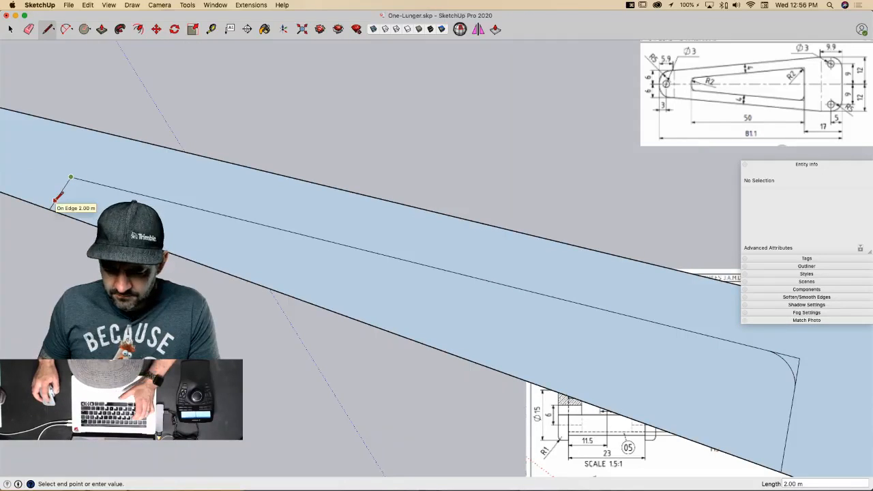
left_click(53, 203)
key("a")
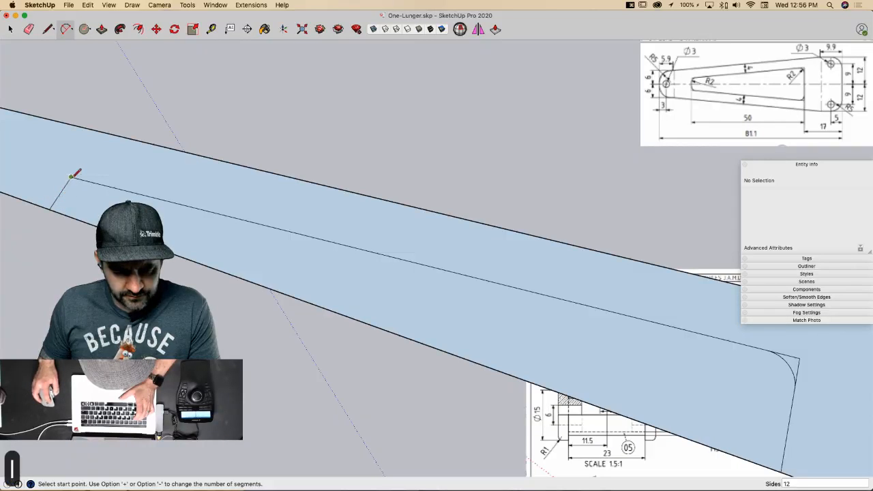
key("l")
left_click(71, 178)
type("2")
key("Return")
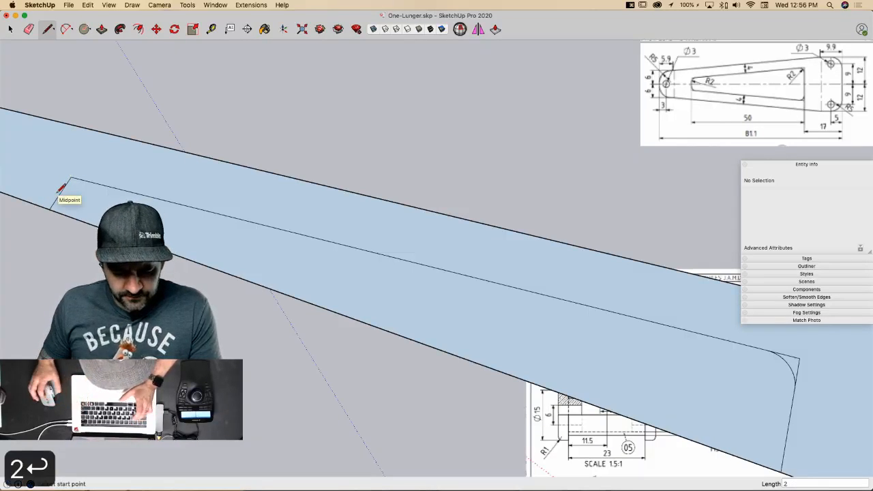
Step: Round the cutout's narrow-end corner with a tangent arc from the 2 m mark to the long tapered edge
key("a")
left_click(54, 200)
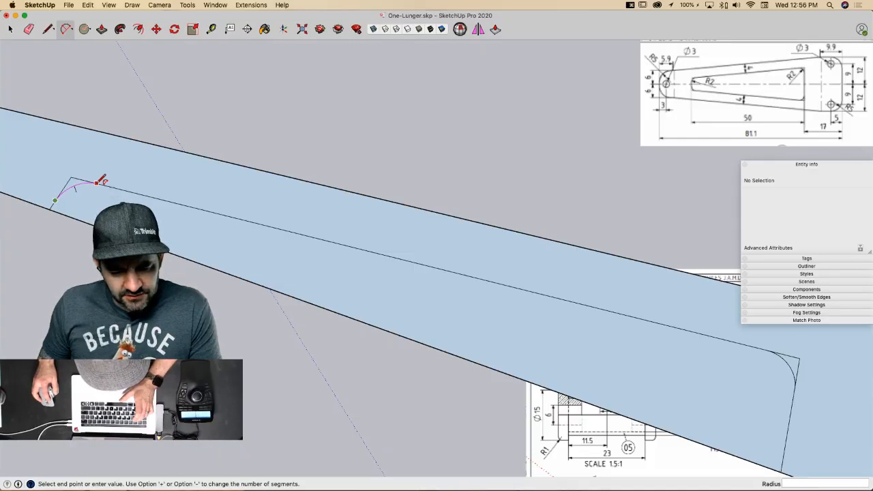
double_click(96, 183)
Step: Erase the leftover segments outside both rounded corners and the centreline edge along the cutout to open it up
key("e")
left_click_drag(766, 360, 772, 359)
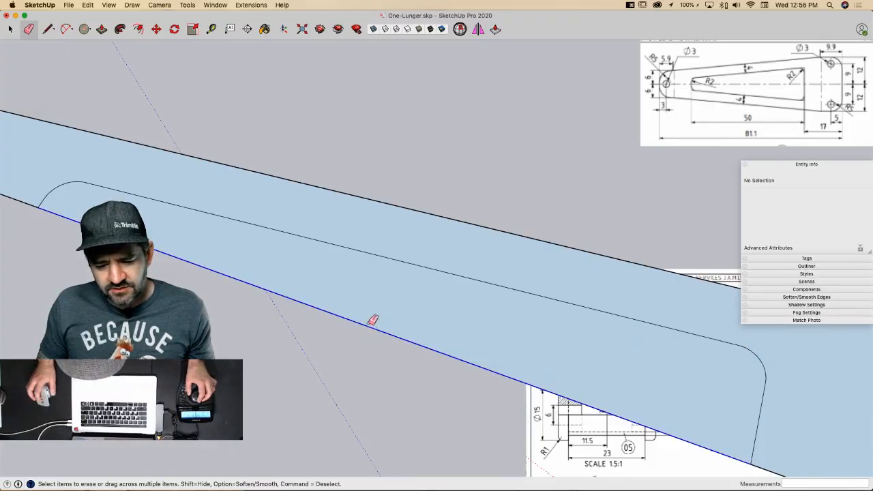
scroll(370, 319, "down", 5)
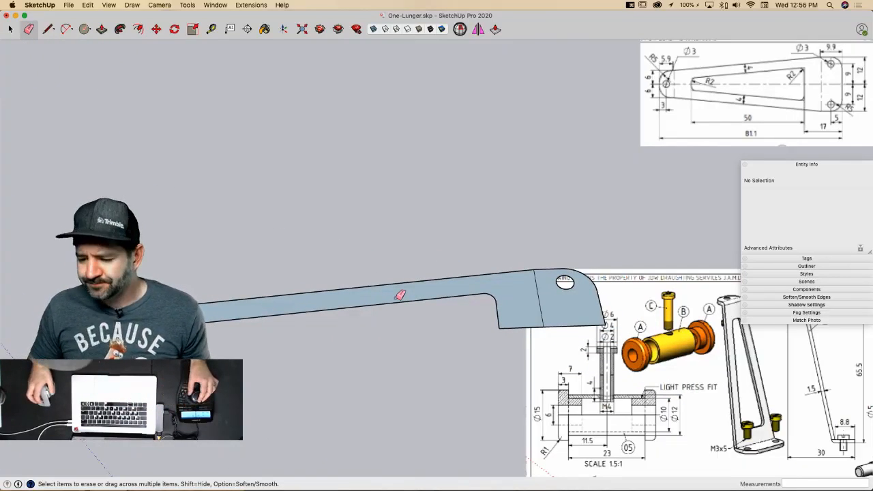
Step: Rotate the long section of the flat bracket profile 90 degrees upright about the fold line beside the holed foot
left_click(833, 167)
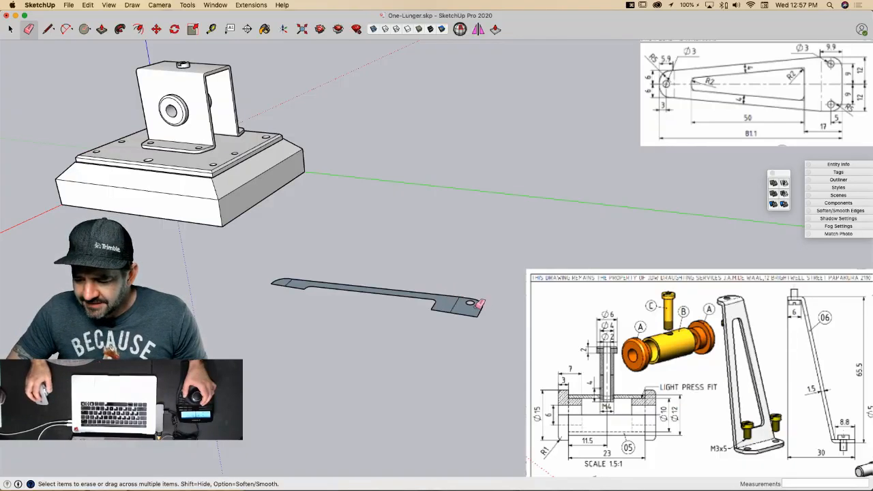
key("l")
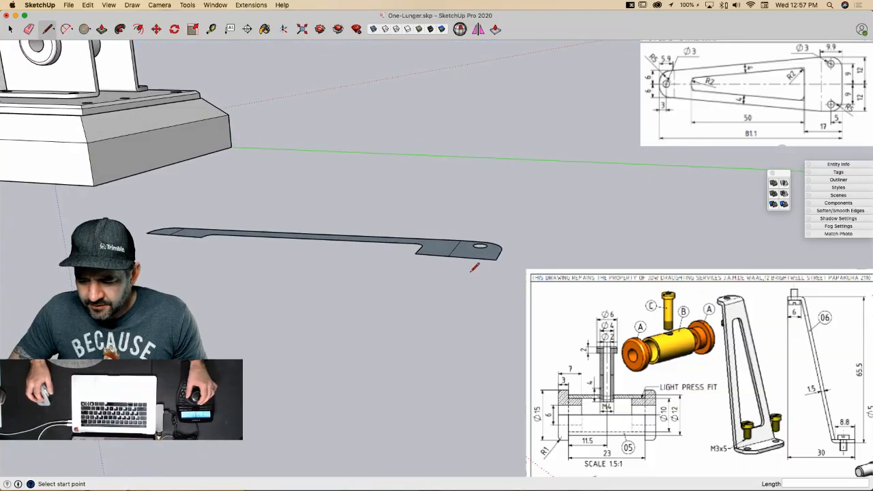
key("space")
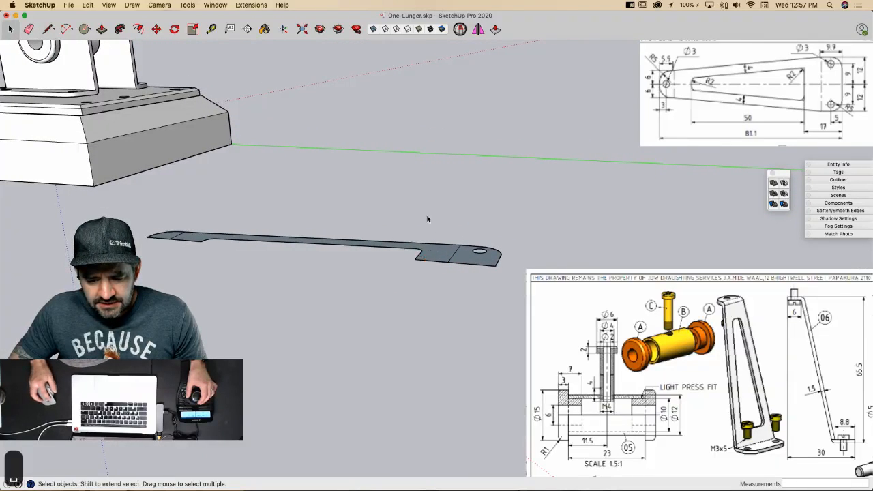
left_click_drag(430, 209, 123, 302)
key("q")
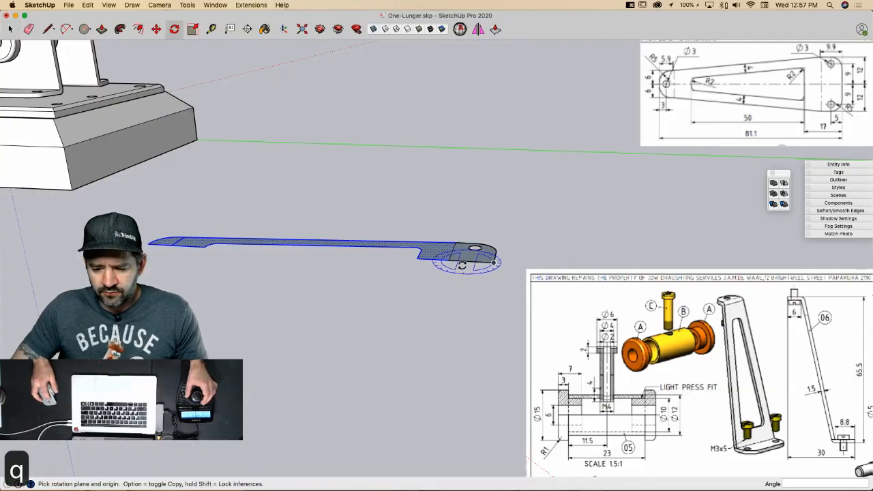
key("Left")
key("Right")
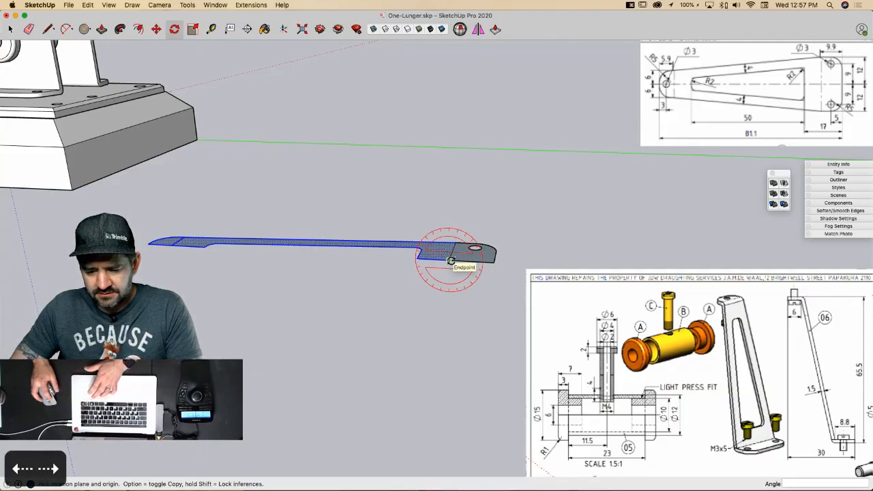
left_click(450, 261)
left_click(433, 259)
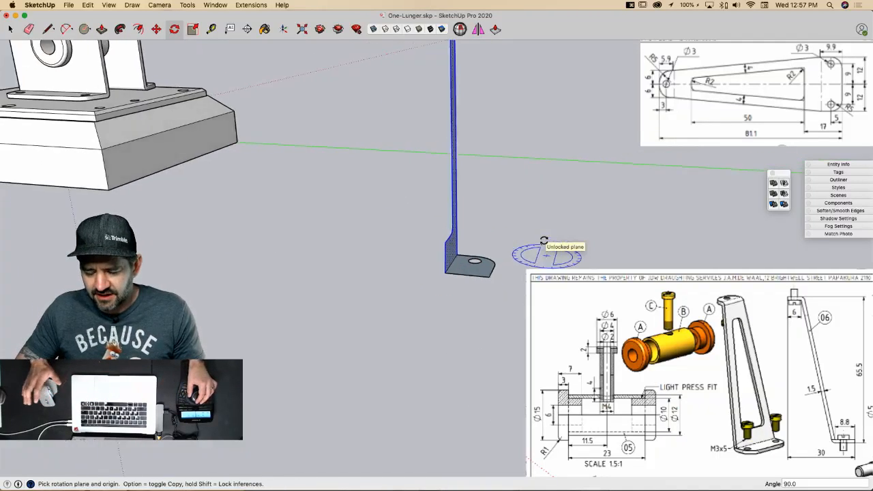
key("space")
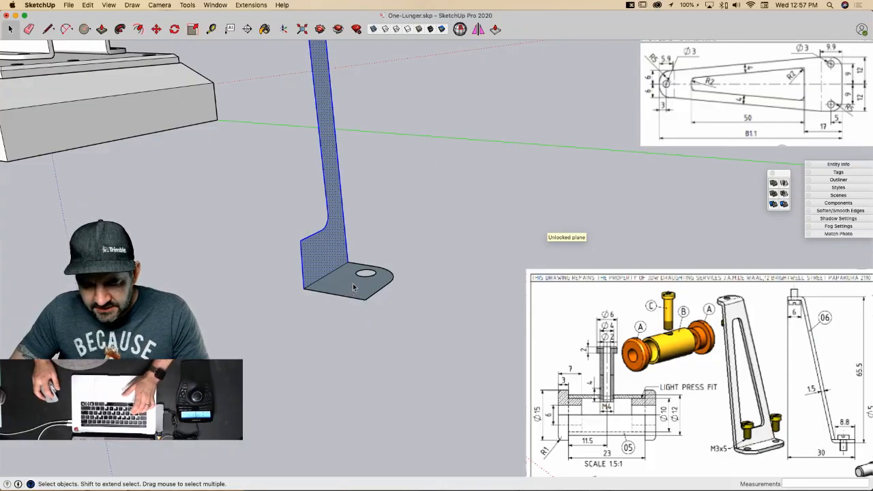
Step: Push/Pull the bracket's holed foot face downward to a thickness of 1.5 m
key("p")
left_click_drag(354, 288, 347, 295)
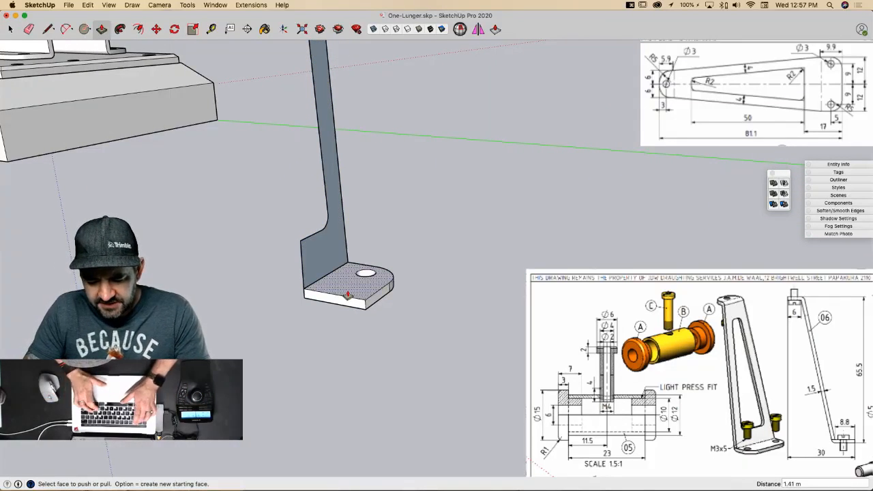
type("1.5")
key("Return")
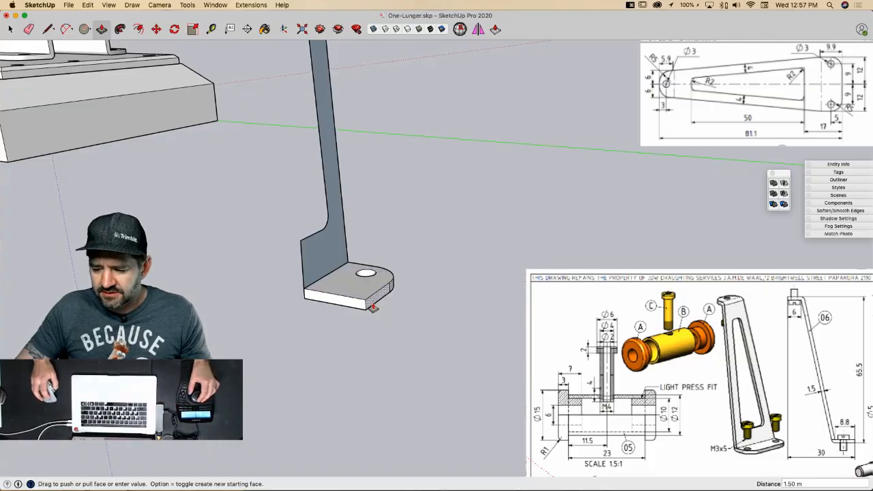
key("l")
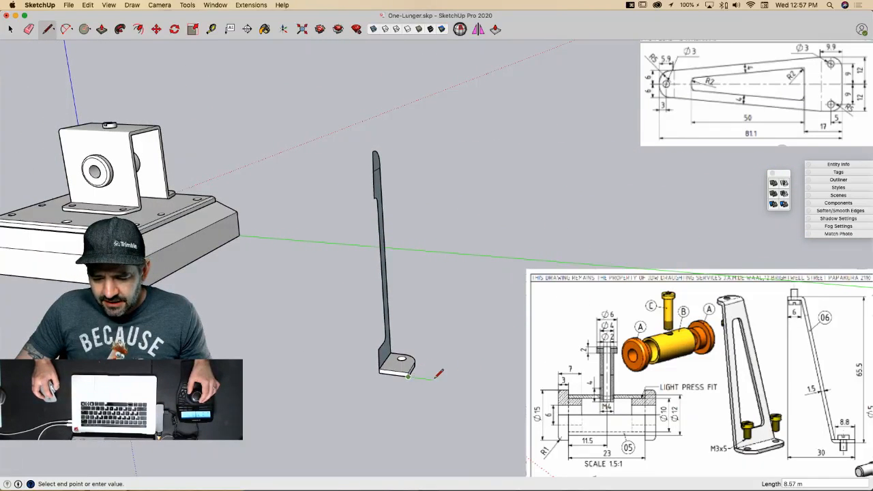
key("space")
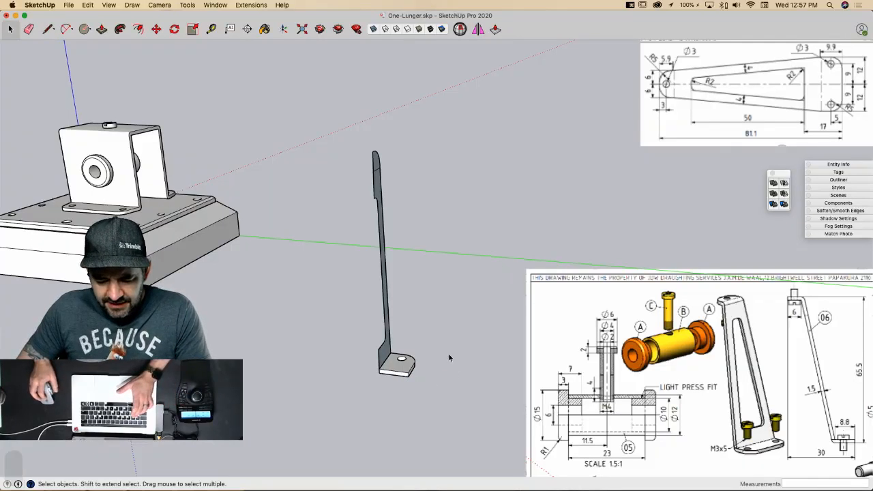
Step: Create a guide line 65.5 m above the bottom side edge of the bracket's foot
left_click(211, 29)
scroll(415, 372, "up", 3)
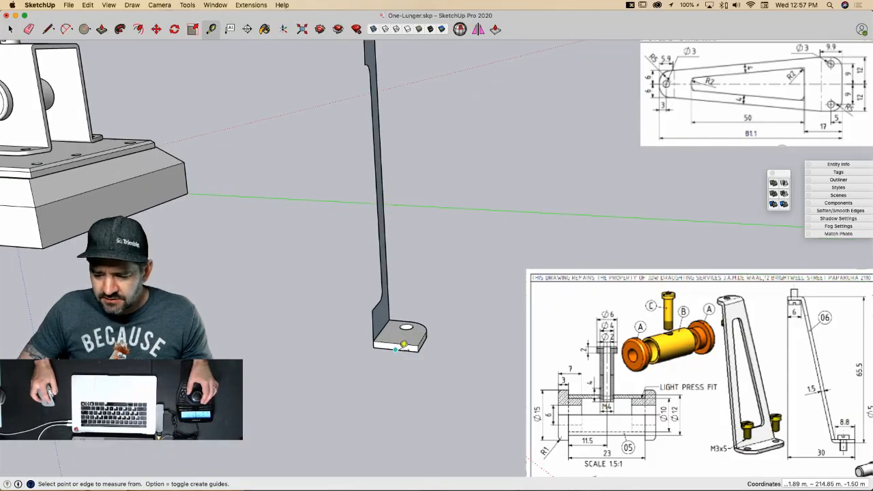
left_click(398, 348)
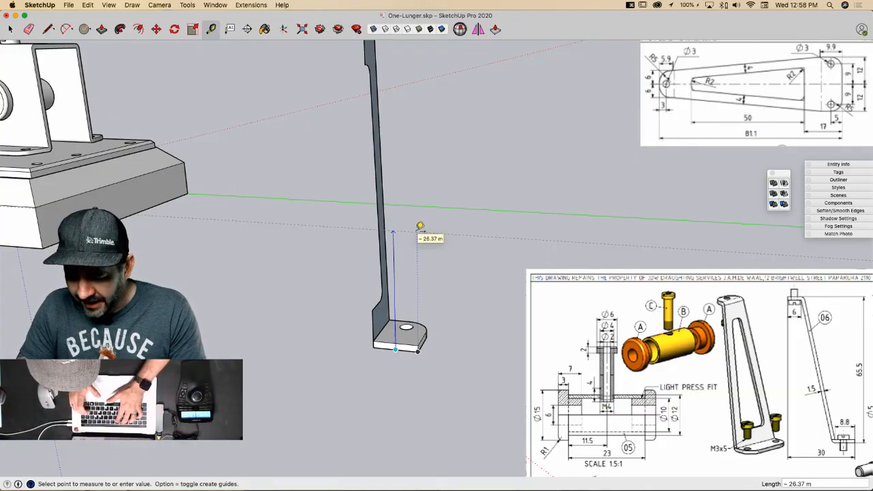
type("65.5")
key("Return")
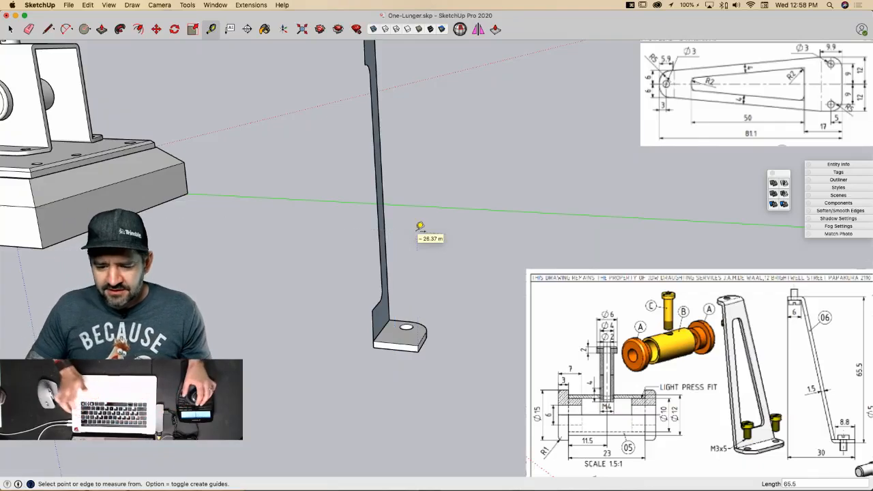
Step: Try to rotate the whole upright arm about its corner at the foot so the upper fold point meets the guide line
middle_click_drag(421, 227, 323, 123)
key("space")
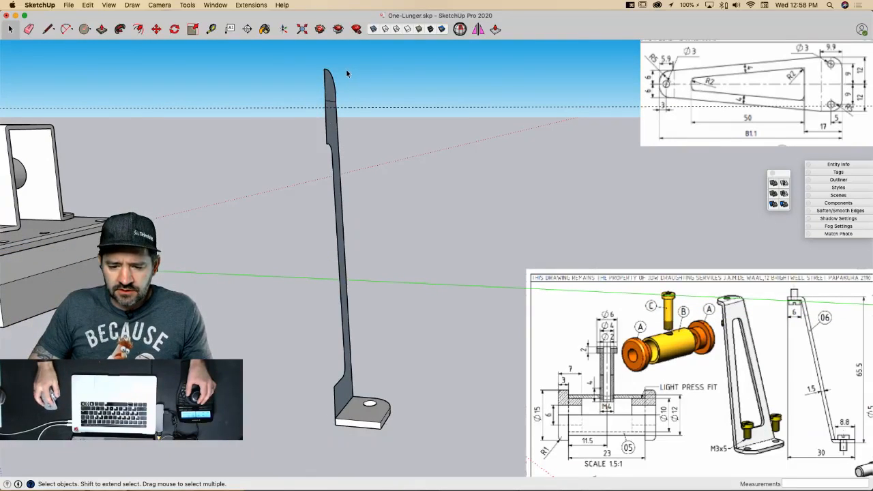
left_click_drag(346, 69, 307, 181)
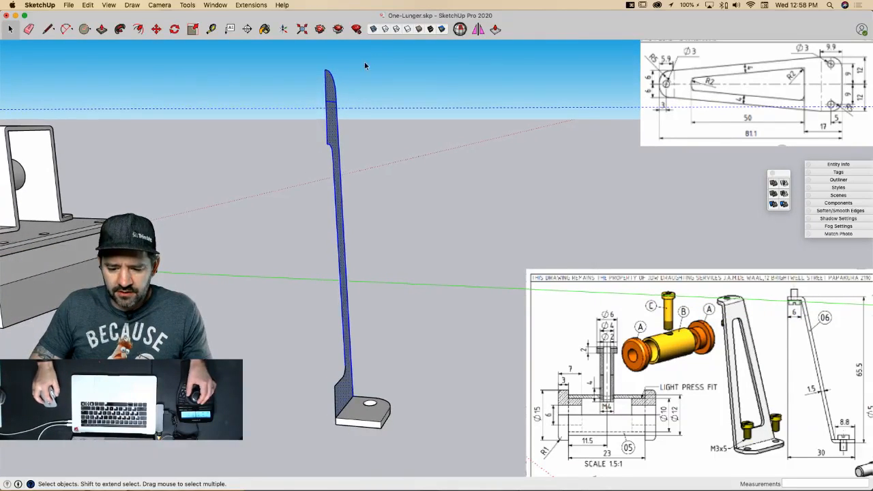
key("q")
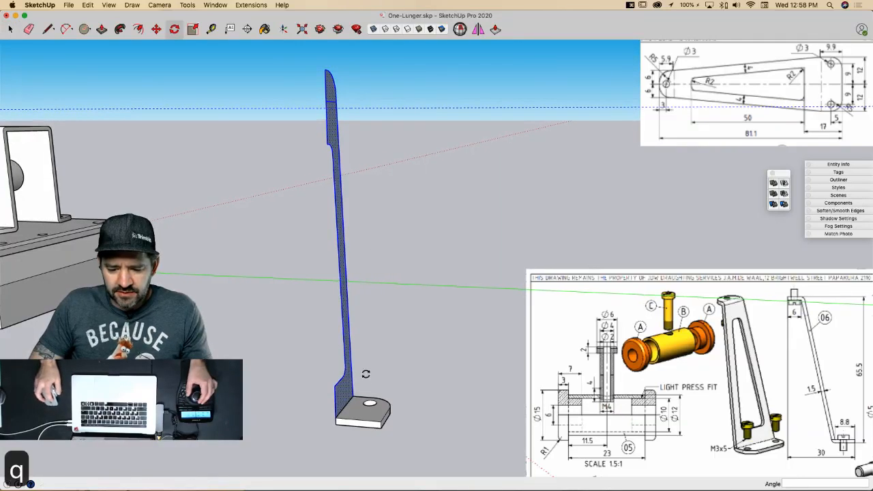
left_click(336, 419)
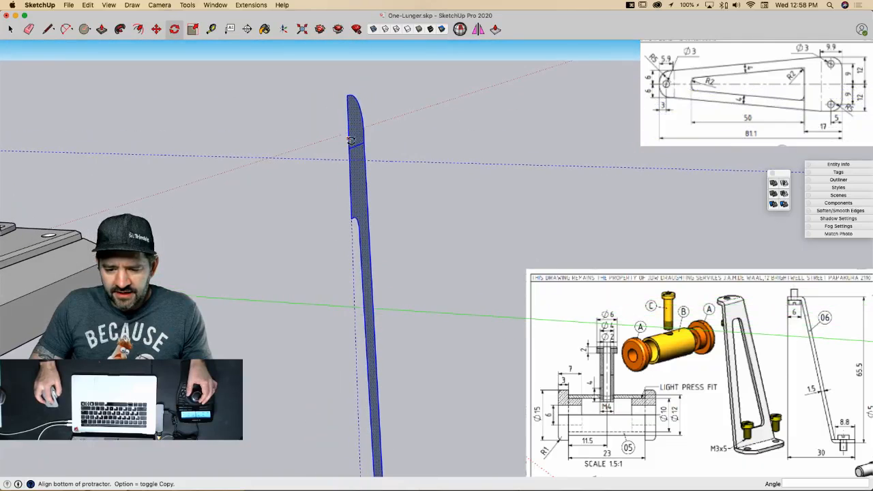
left_click(344, 150)
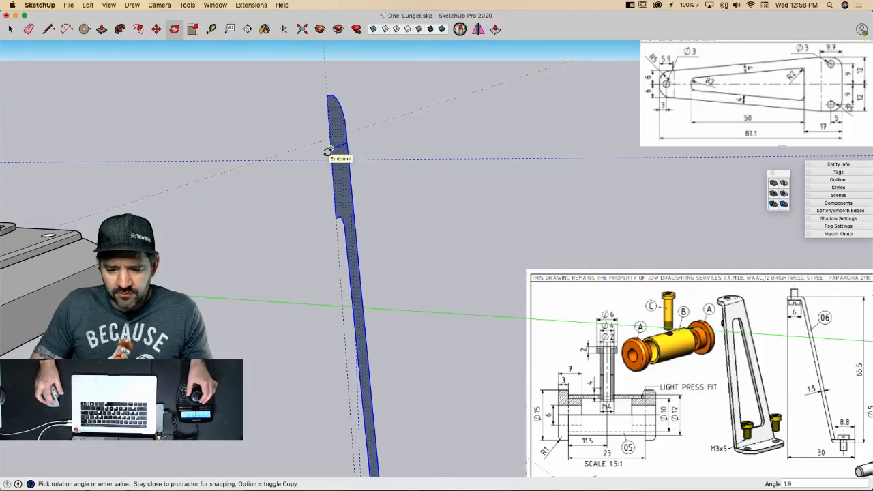
key("space")
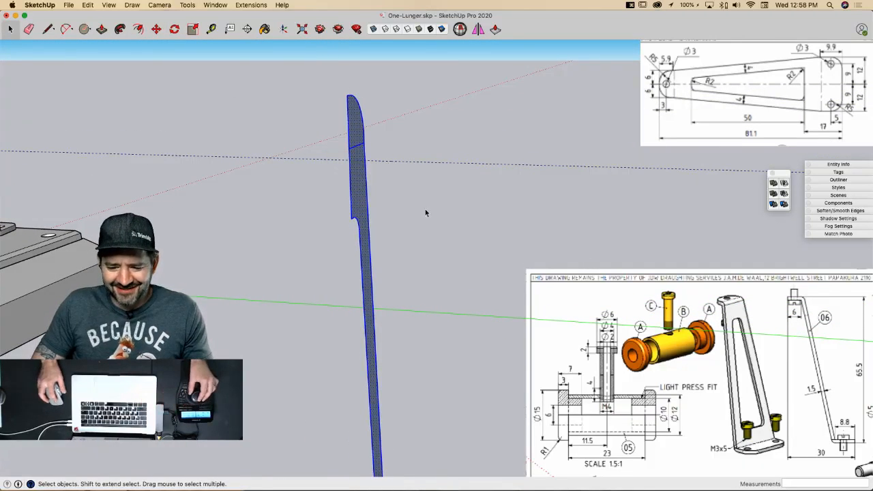
key("q")
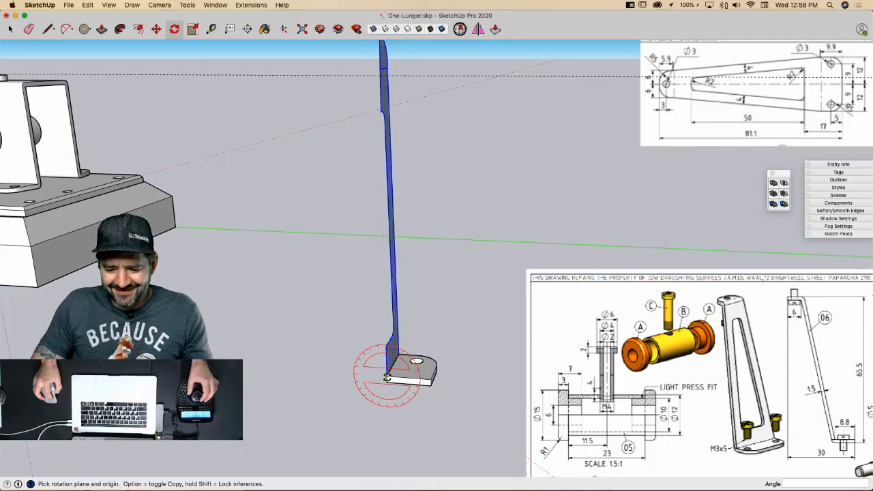
left_click(388, 377)
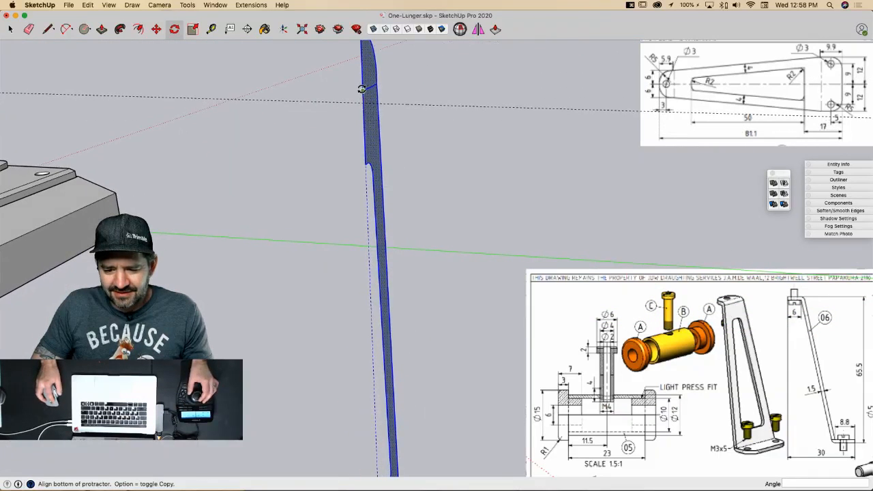
left_click(362, 89)
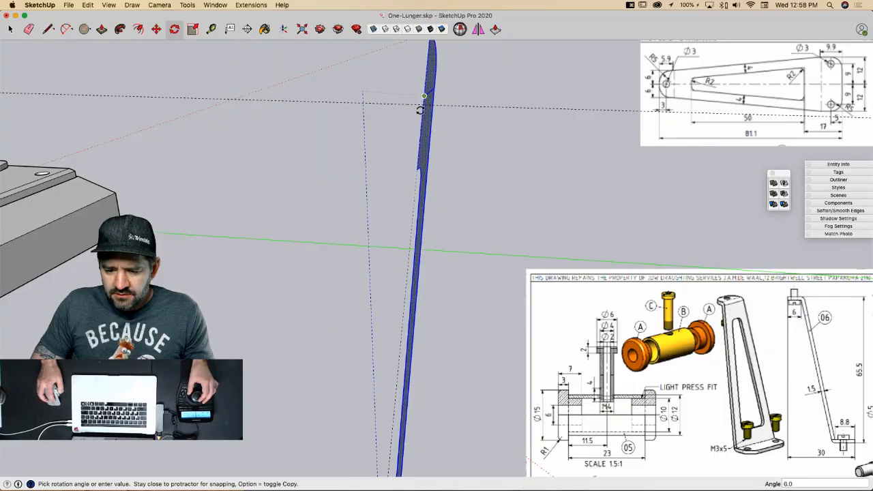
left_click(419, 102)
key("l")
key("space")
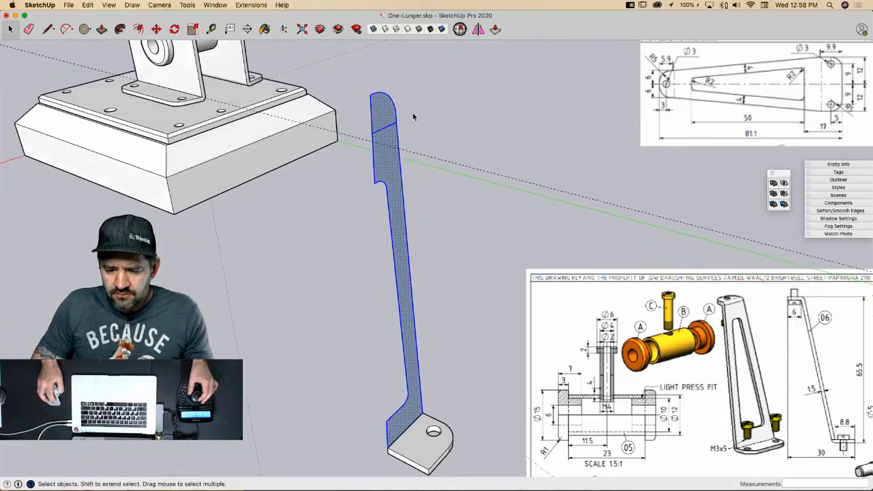
Step: Try to draw a center-point arc from the arm's upper fold point across the guide line, centered on the arm's corner at the foot
key("l")
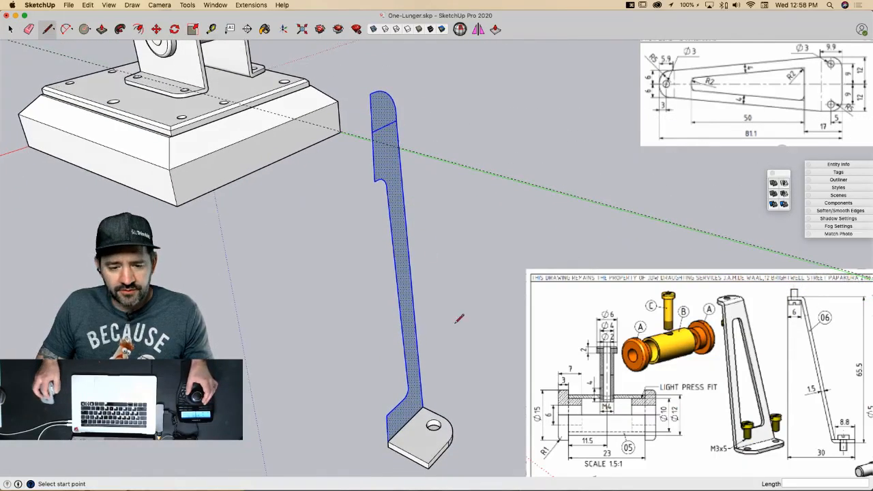
left_click(66, 29)
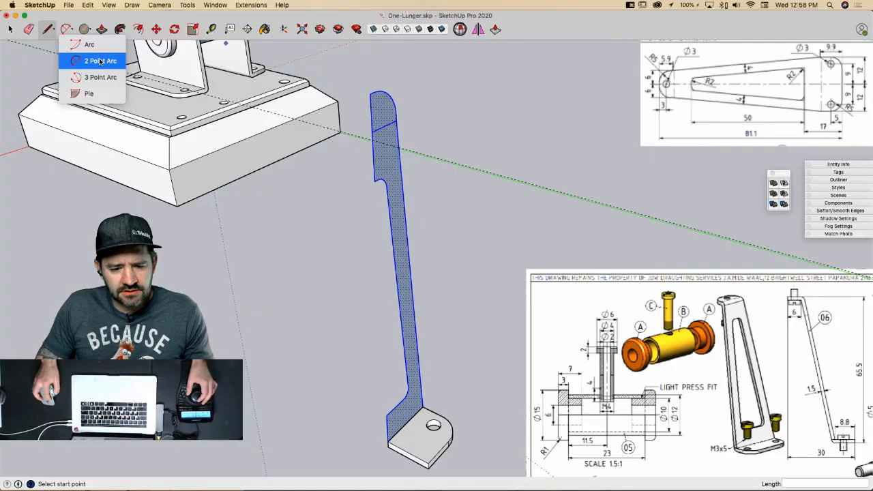
left_click(94, 50)
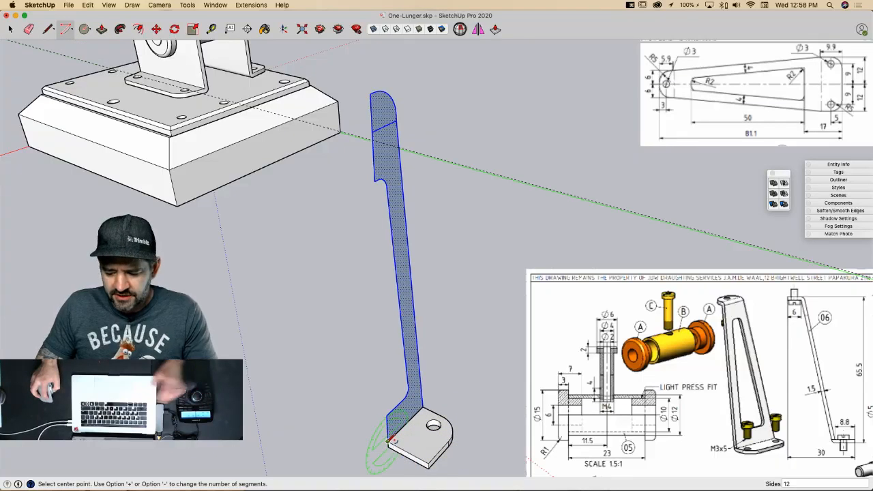
left_click(388, 444)
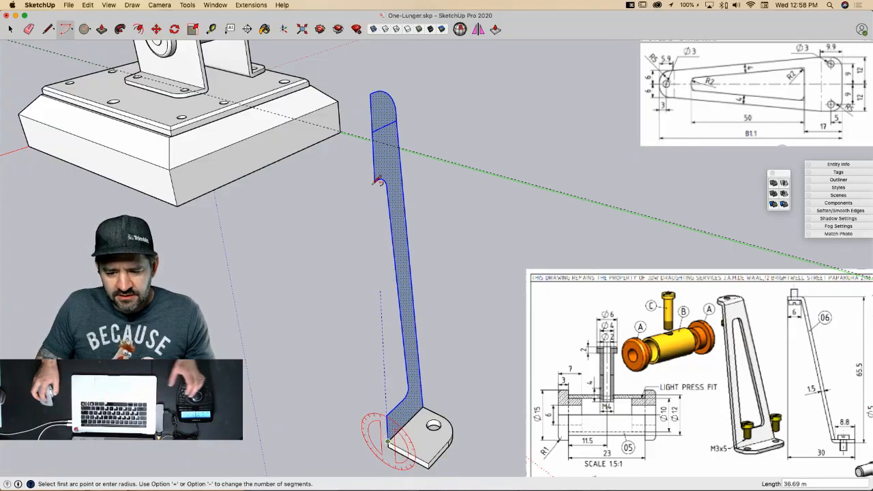
left_click(371, 132)
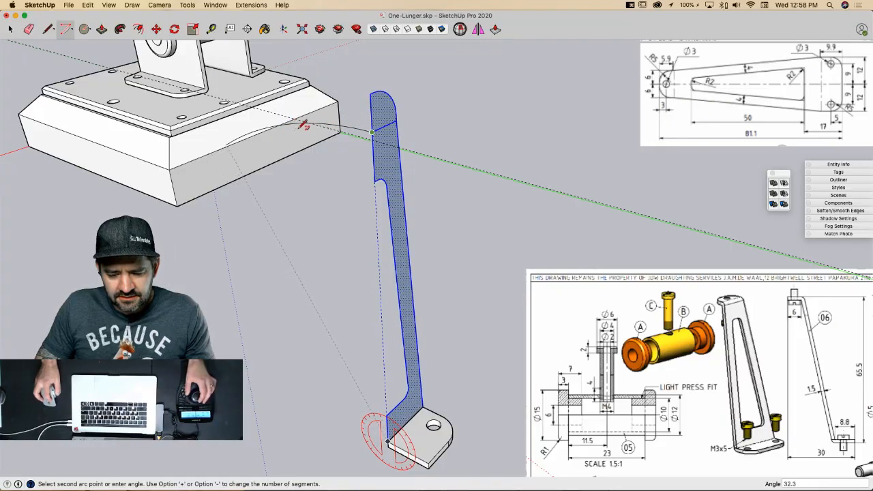
middle_click_drag(304, 125, 252, 114)
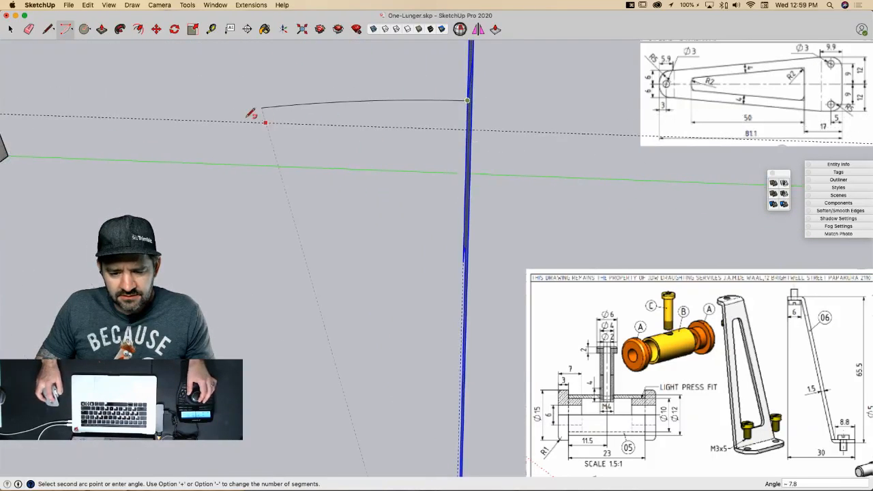
left_click(189, 112)
Step: Draw a line about 17 m long from the arm's straight edge along the guide line, toward the base assembly
key("l")
middle_click_drag(189, 113, 449, 121)
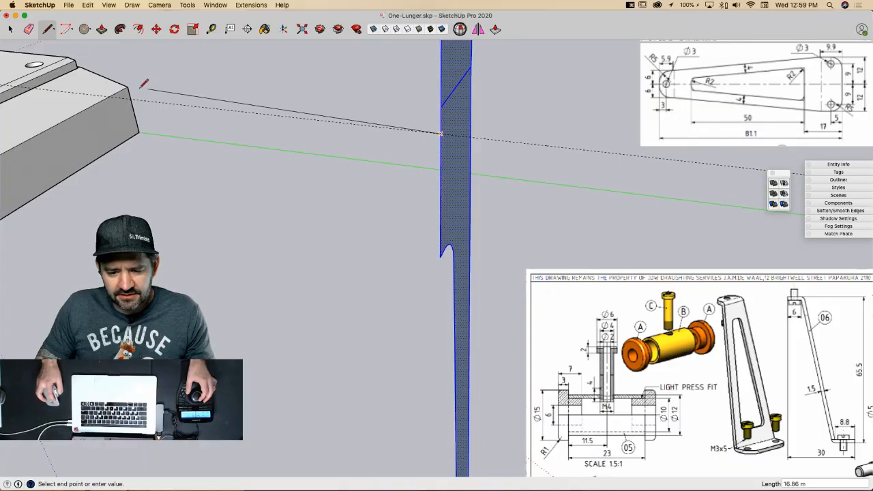
middle_click_drag(123, 97, 423, 183)
key("space")
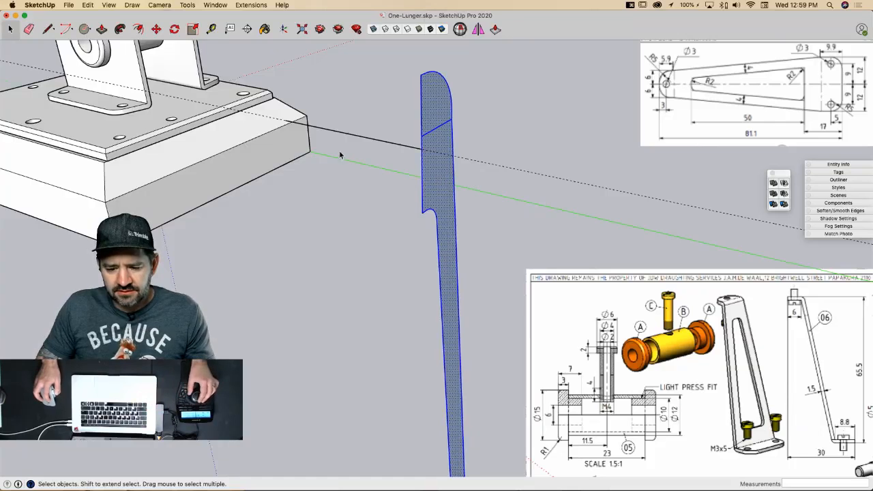
Step: Try to tilt the arm about its foot corner until the upper fold point lands on the line drawn along the guide
key("q")
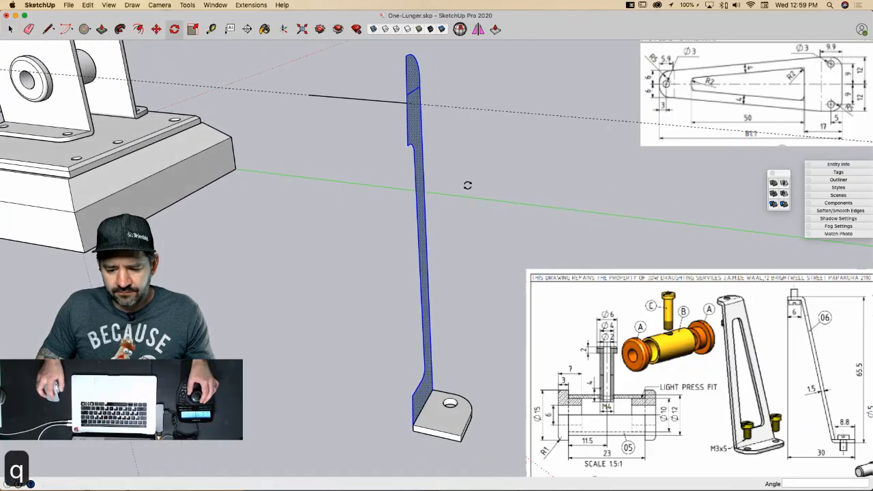
left_click(416, 427)
scroll(412, 101, "up", 2)
left_click(408, 89)
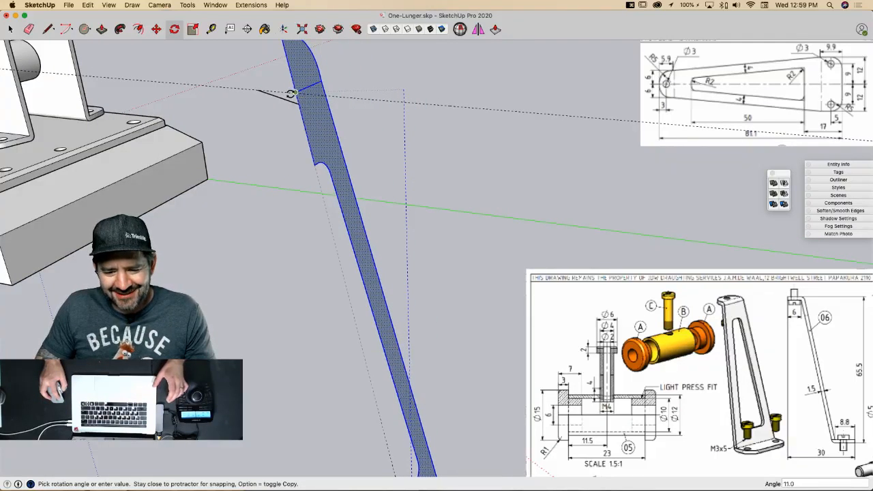
key("e")
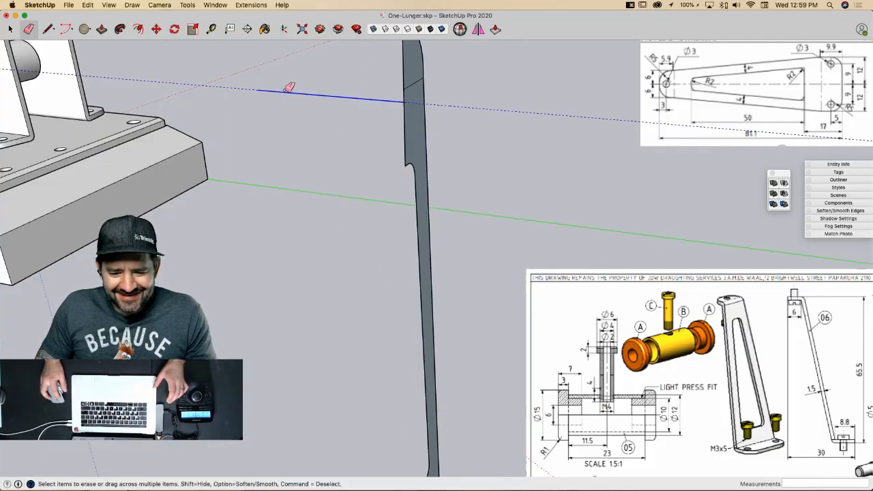
Step: Select the whole upright arm, without the foot plate, and make it a group
key("l")
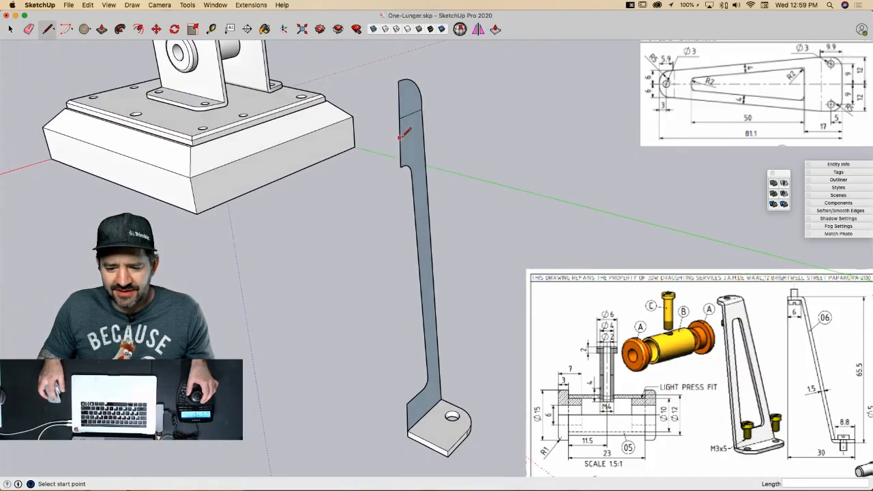
key("space")
left_click_drag(468, 66, 402, 395)
right_click(421, 398)
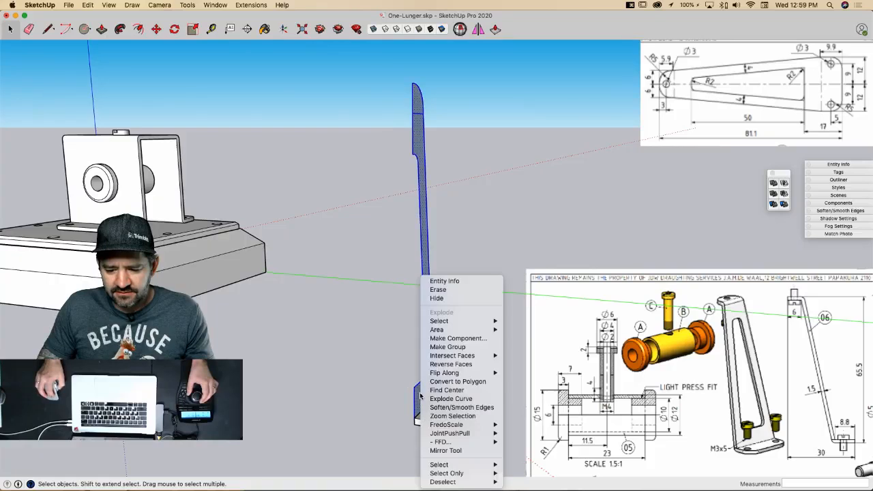
left_click(454, 365)
Step: Draw a line out from the foot's front corner toward the base assembly, with a 65.5 m vertical line up from its end
key("l")
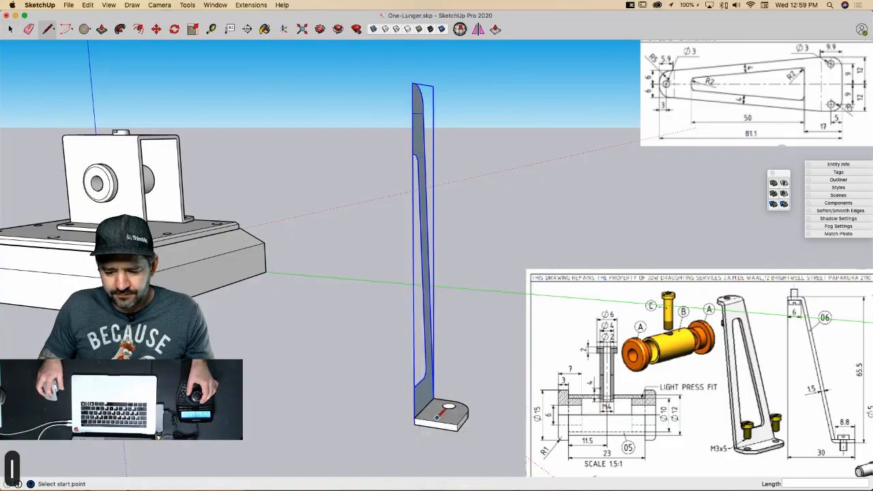
key("space")
key("l")
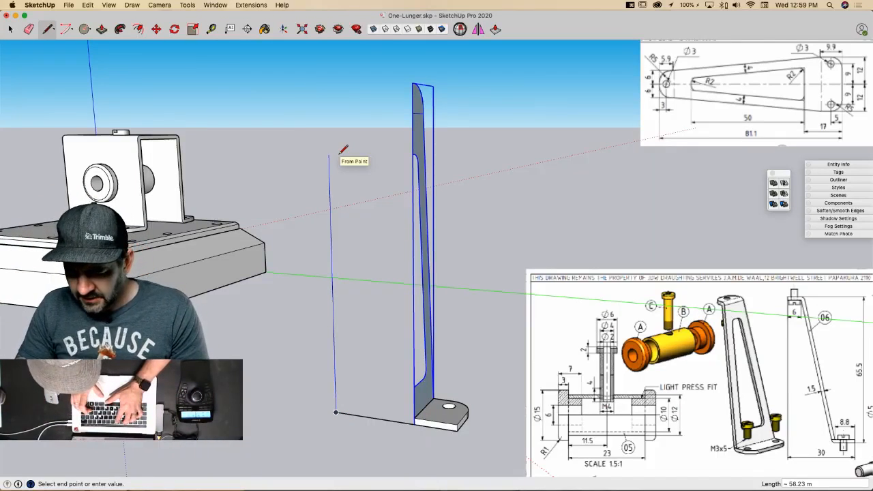
type("65.5")
key("Return")
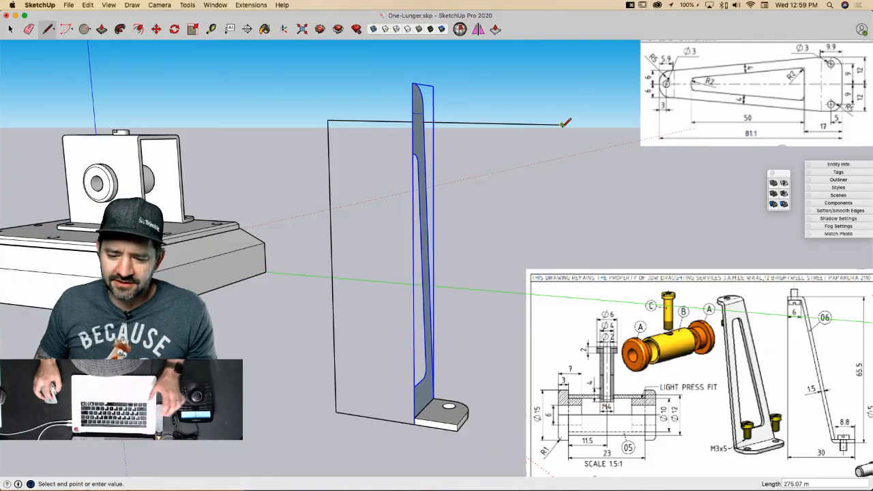
Step: Draw a horizontal line about 42 m long from the top of the vertical line across and past the arm
key("e")
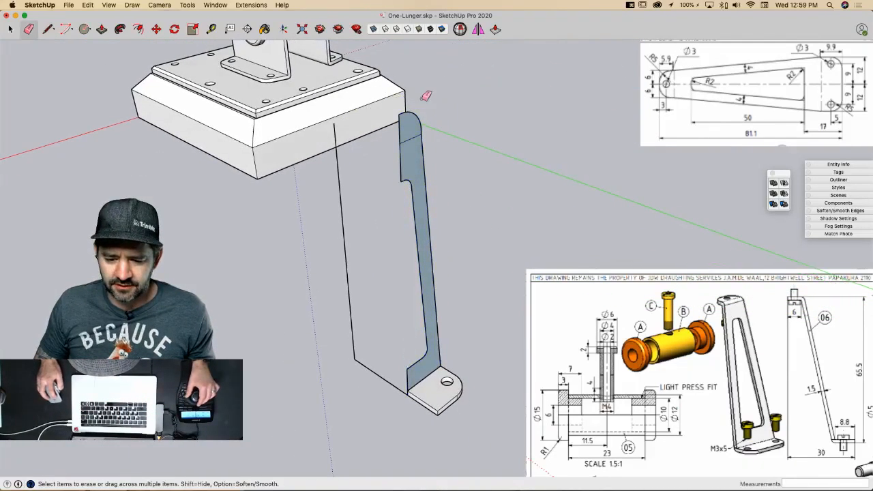
key("l")
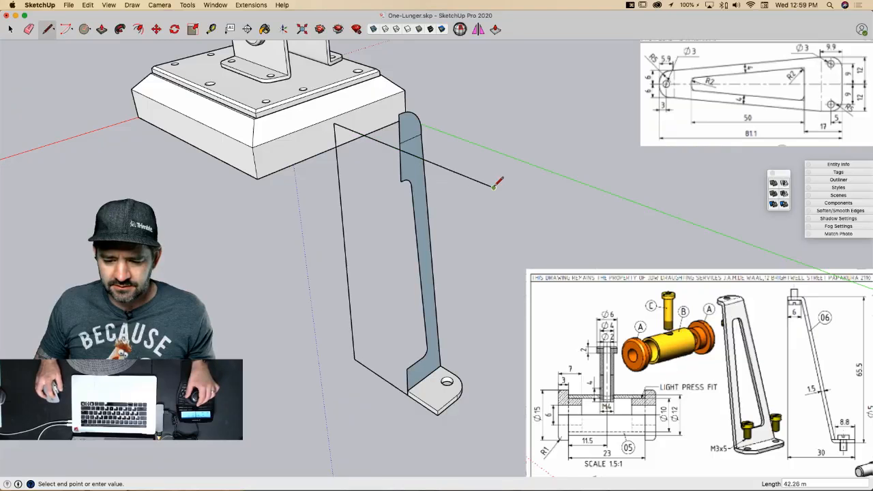
left_click(496, 183)
Step: Try to rotate the arm group about its foot corner so the upper fold point meets the horizontal line
key("space")
left_click(423, 223)
key("q")
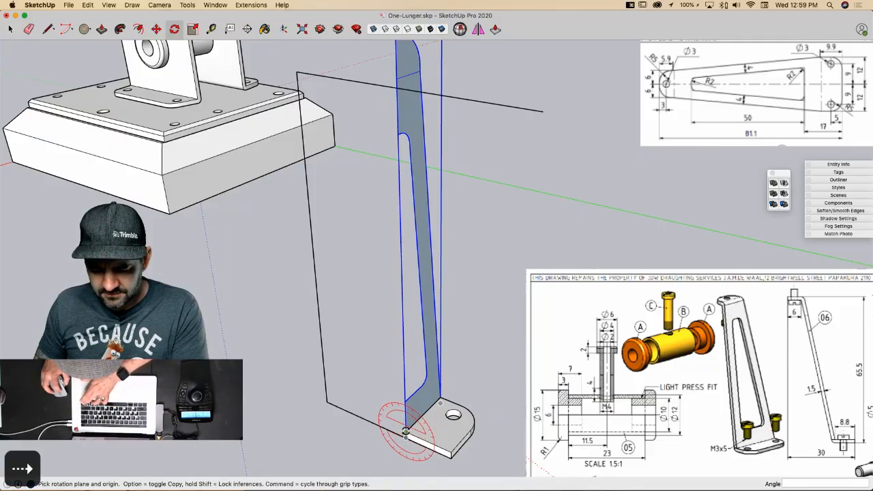
left_click(406, 431)
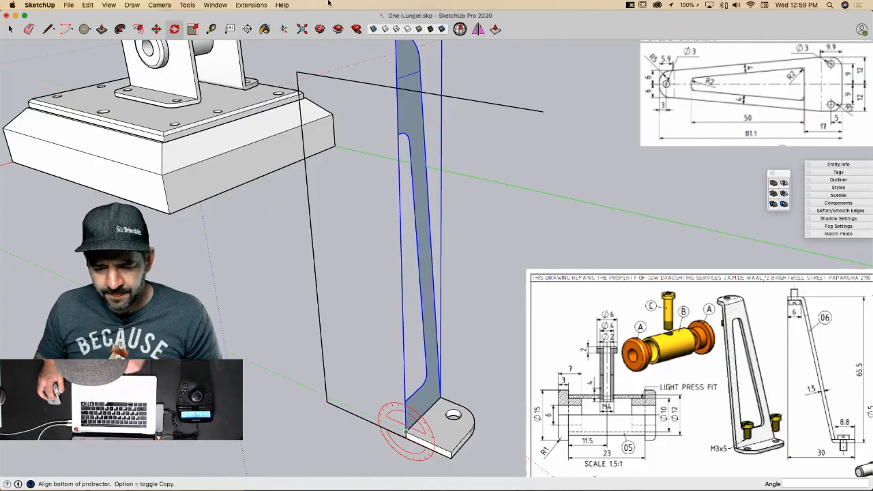
left_click(395, 77)
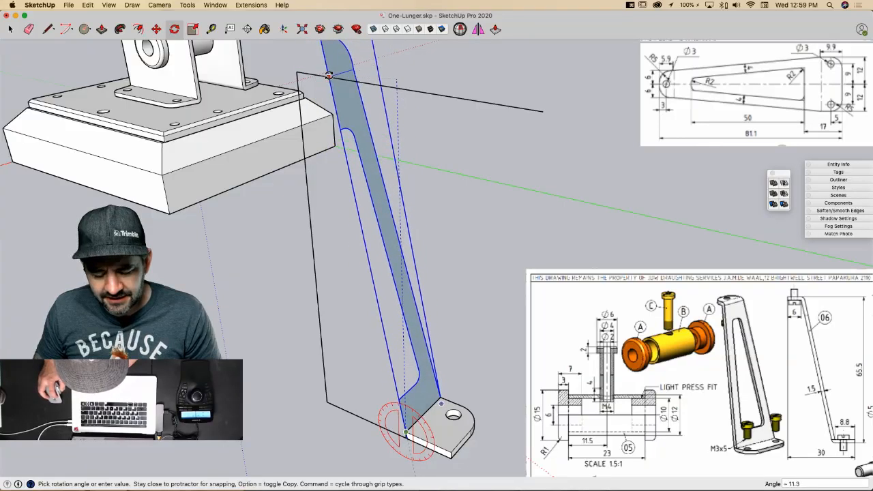
left_click(522, 160)
key("space")
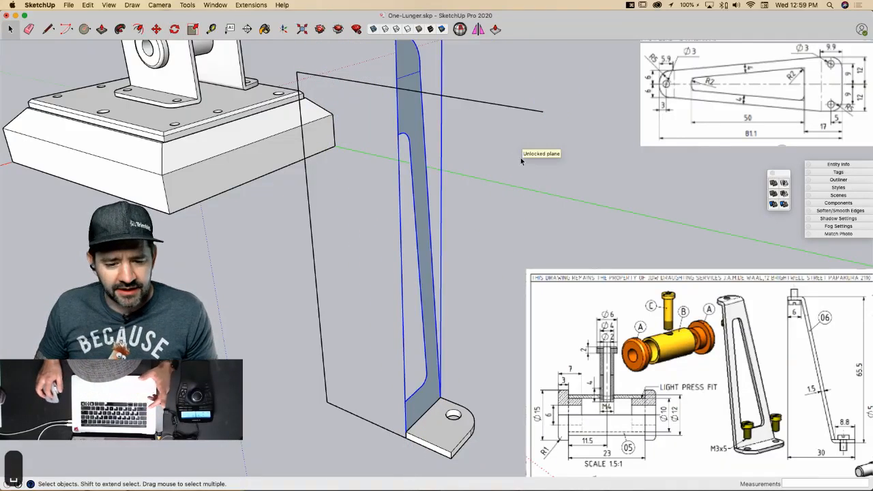
Step: Draw a center-point arc of about 11.3° from the arm's upper fold point to the horizontal line, centered on the arm's foot corner
left_click(67, 29)
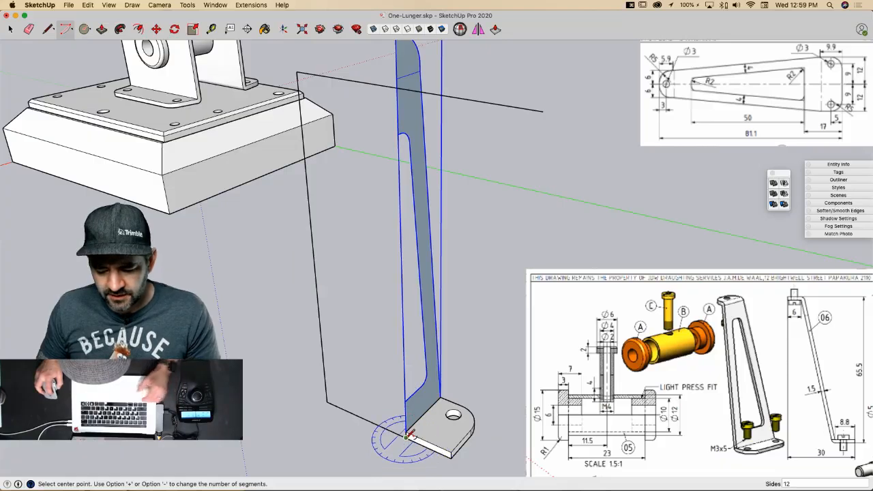
left_click(409, 436)
scroll(400, 129, "up", 5)
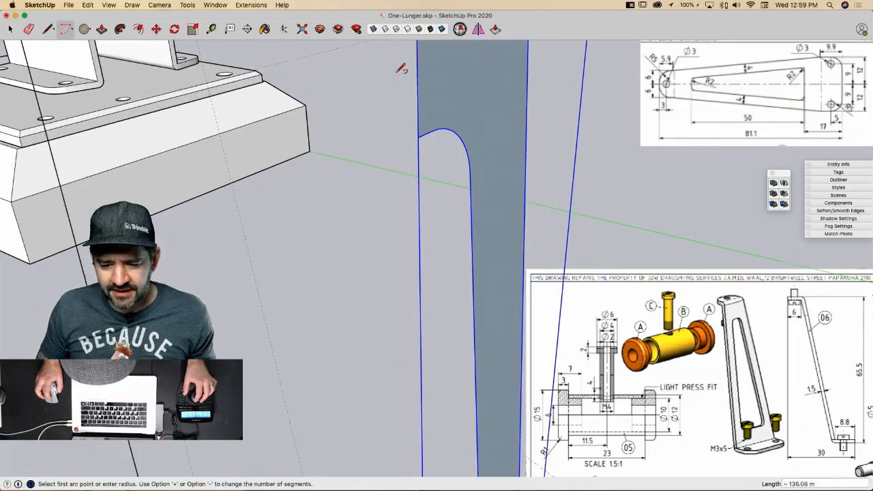
scroll(432, 127, "down", 2)
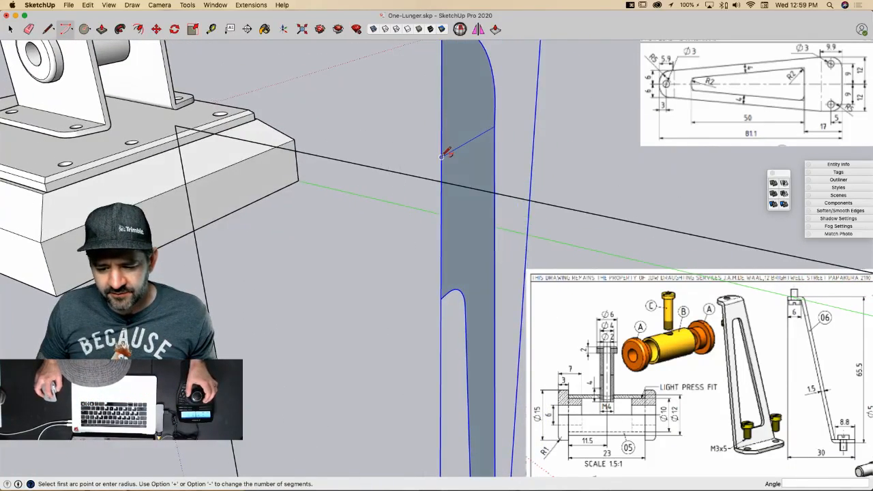
left_click(442, 156)
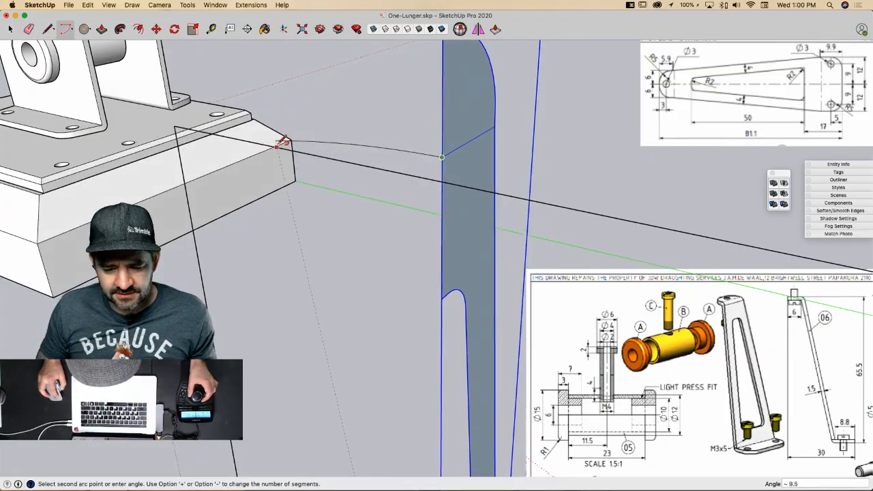
middle_click_drag(282, 143, 262, 149)
left_click(252, 166)
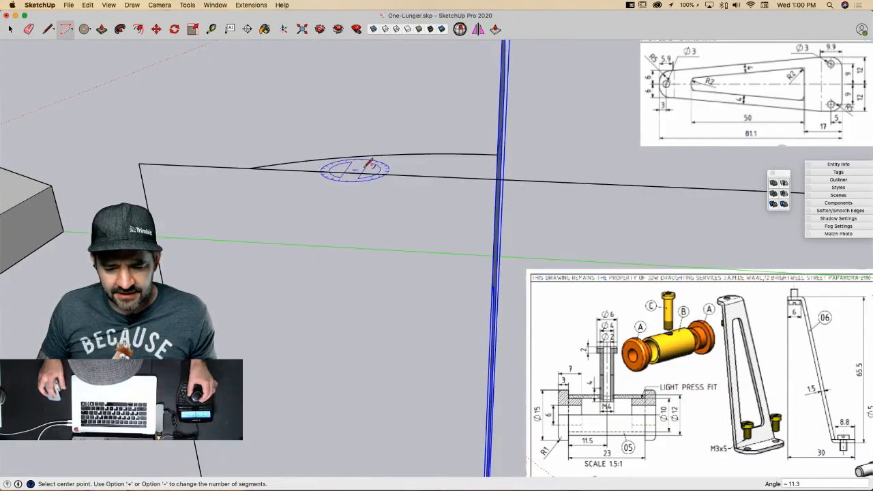
key("space")
Step: Rotate the arm group 11.6° about its foot corner, bringing the upper fold point to the arc's end on the horizontal line
middle_click_drag(350, 149, 506, 218)
key("q")
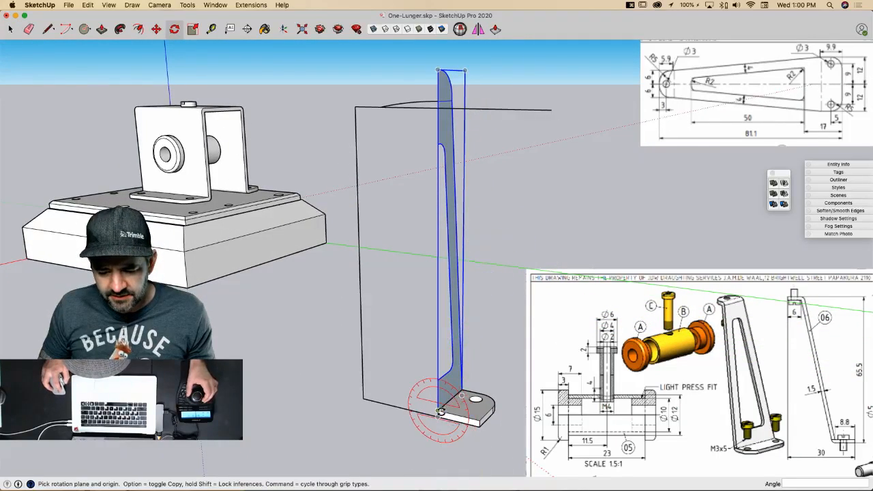
left_click(441, 412)
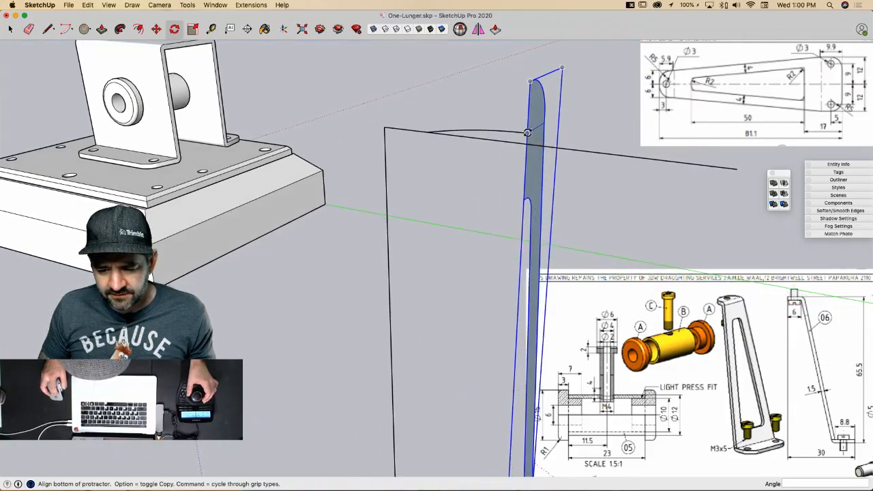
left_click(529, 133)
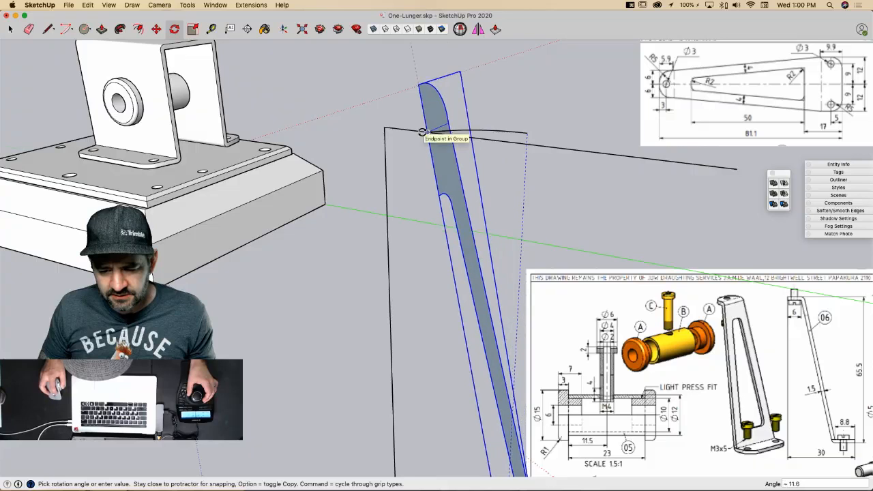
scroll(418, 132, "up", 5)
scroll(419, 132, "down", 2)
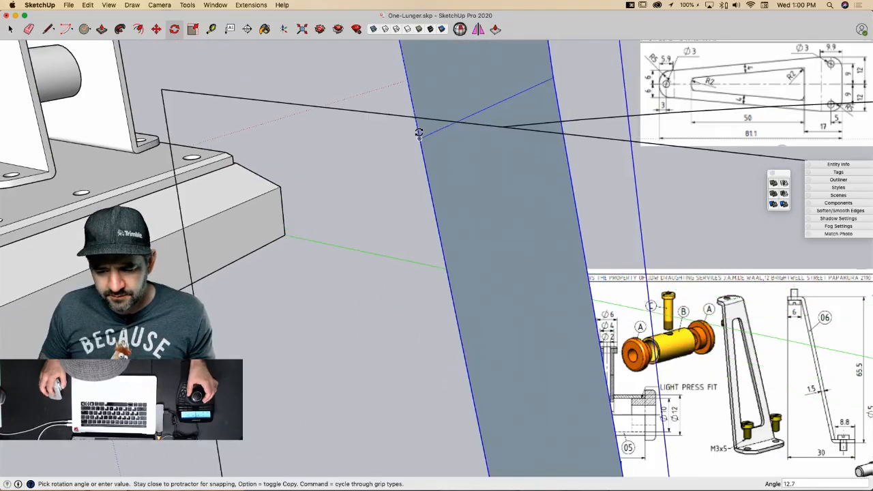
scroll(419, 133, "up", 1)
left_click(514, 127)
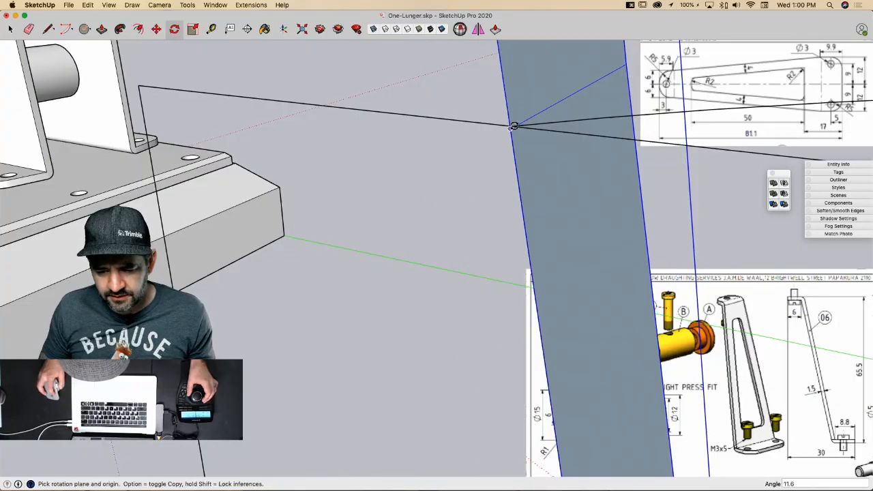
Step: Rotate the arm group back about 0.1° around its foot corner, fine-tuning the upper fold point's position on the horizontal line
scroll(621, 168, "down", 3)
scroll(523, 253, "down", 3)
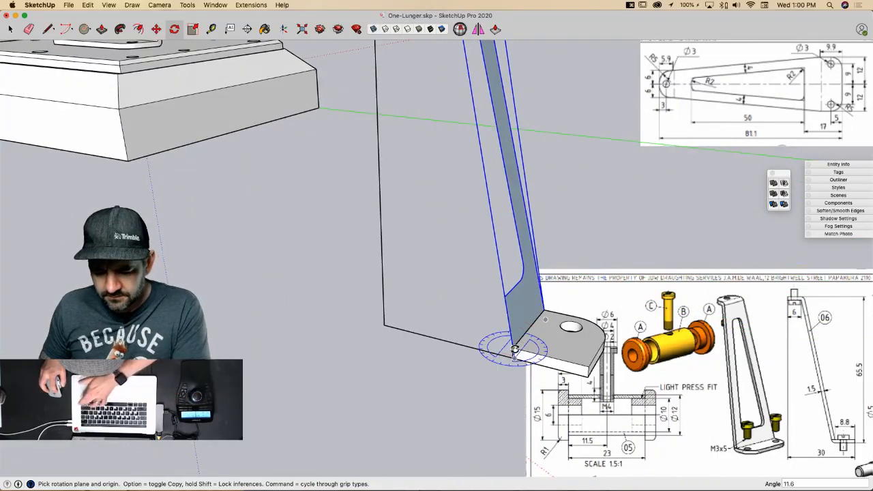
key("Right")
left_click(515, 350)
scroll(430, 161, "up", 3)
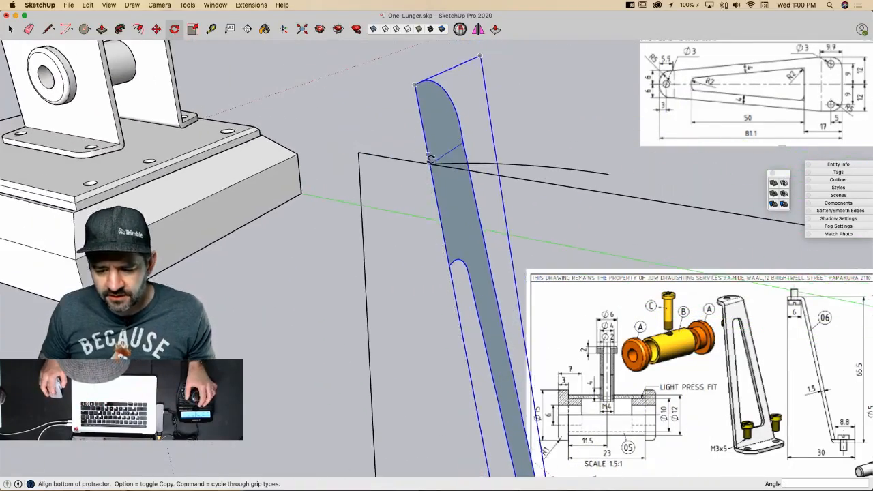
scroll(430, 158, "up", 5)
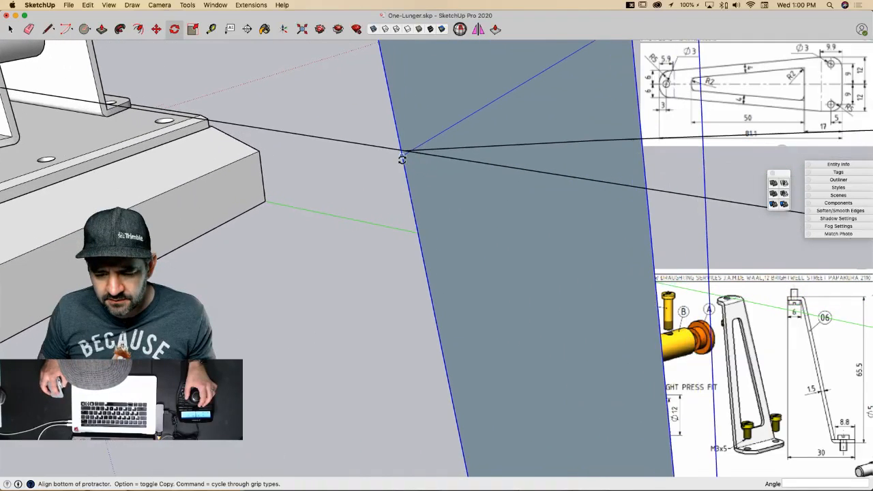
left_click(401, 154)
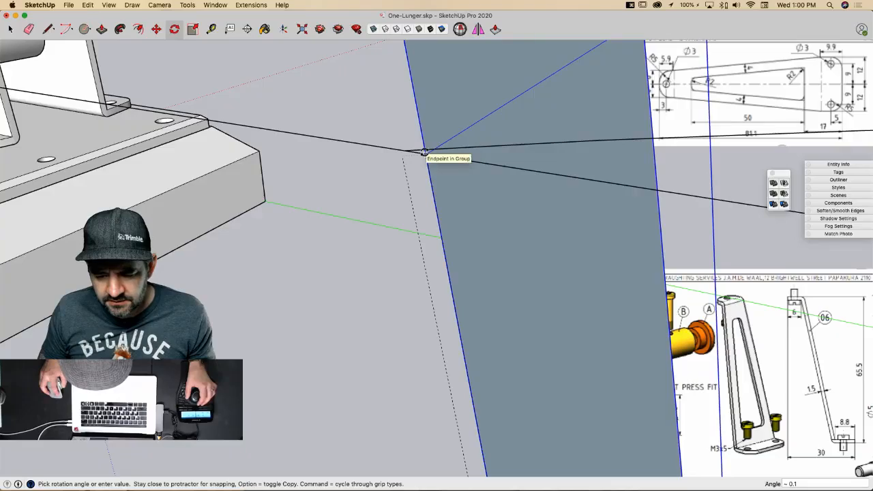
left_click(424, 152)
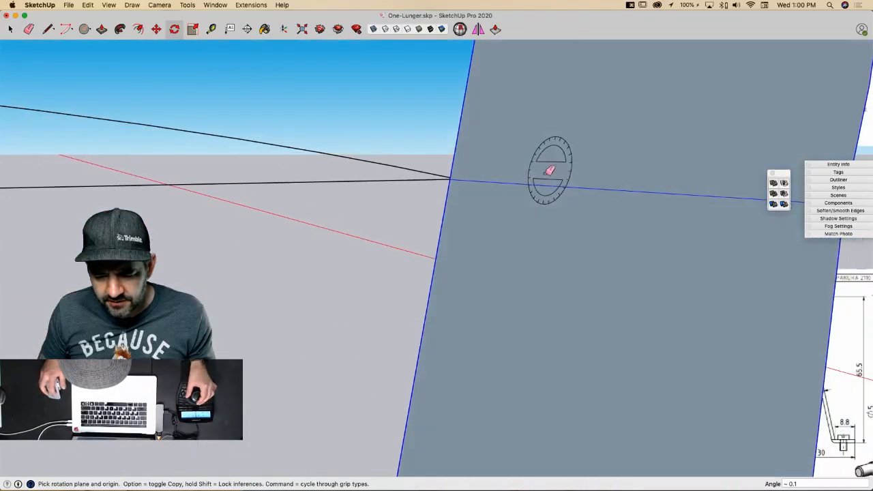
Step: Erase the construction arc, the horizontal and vertical reference lines and the line extending from the foot
key("e")
left_click(408, 168)
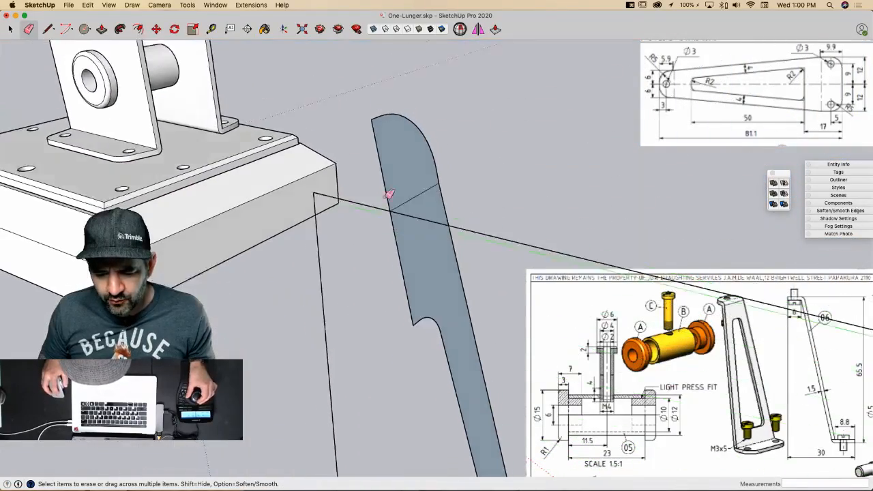
key("e")
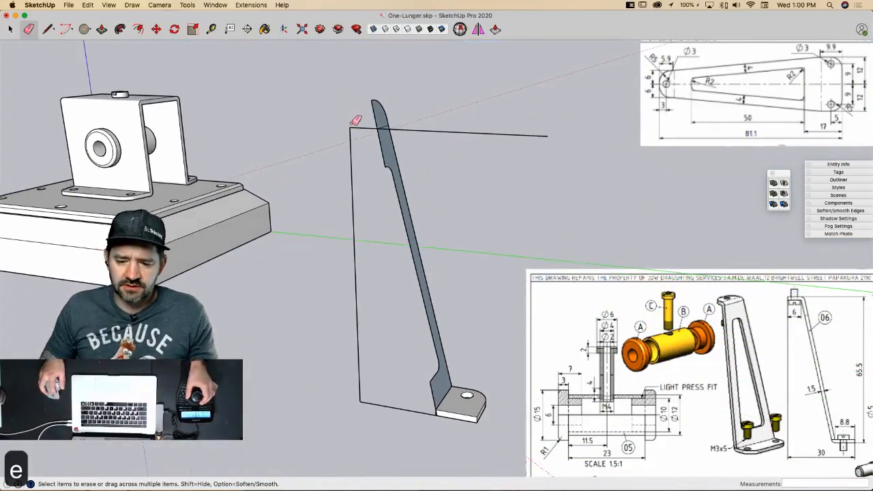
left_click_drag(356, 124, 354, 133)
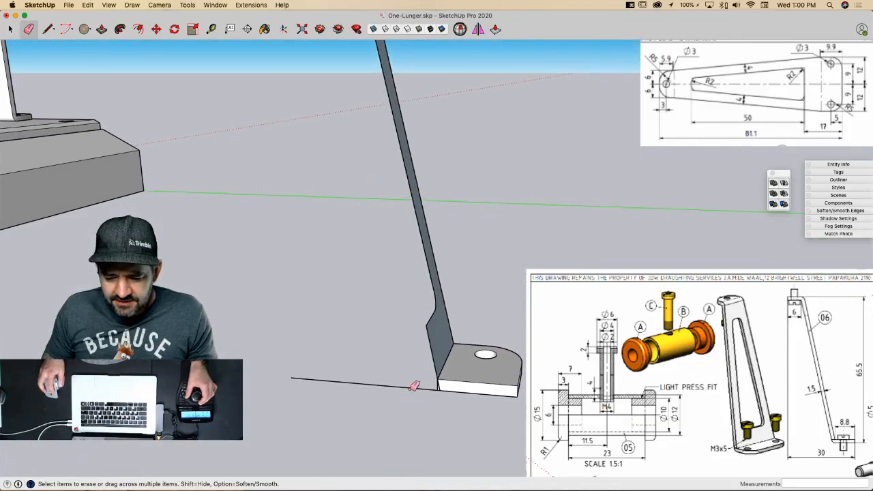
left_click(410, 389)
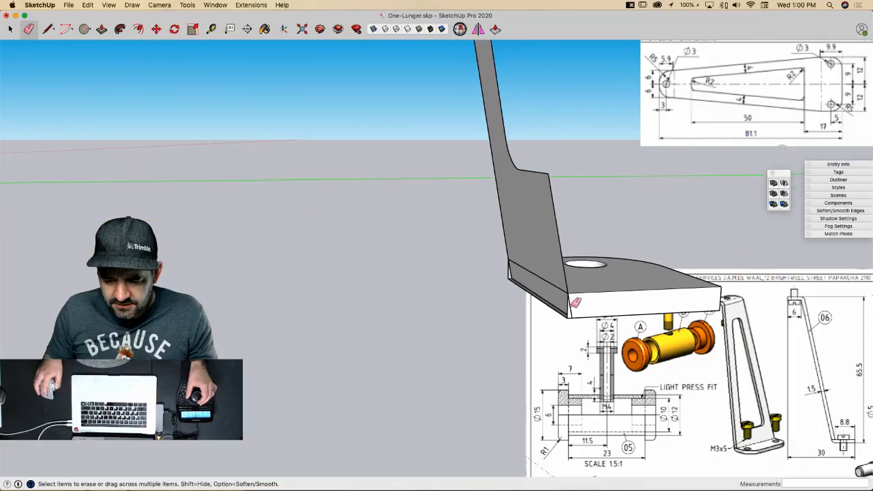
Step: Measure the arm's tilt angle from vertical at the foot corner with the Protractor
key("space")
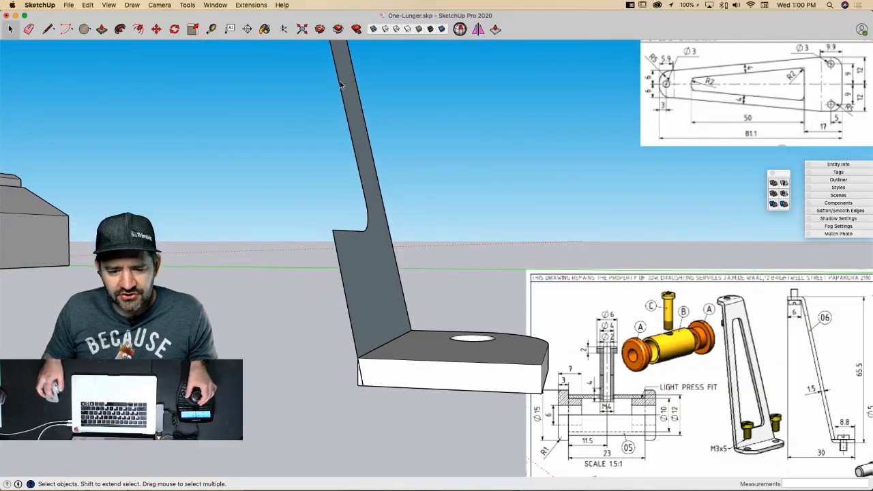
left_click(220, 5)
mouse_move(188, 6)
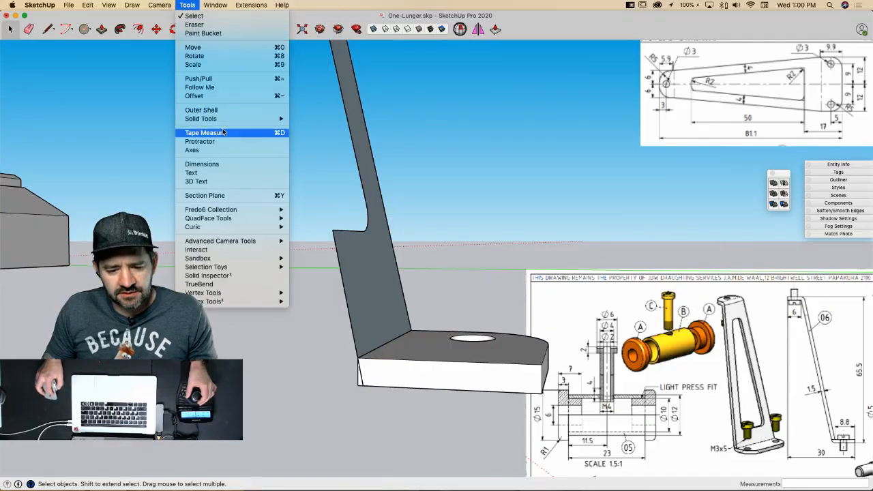
left_click(200, 141)
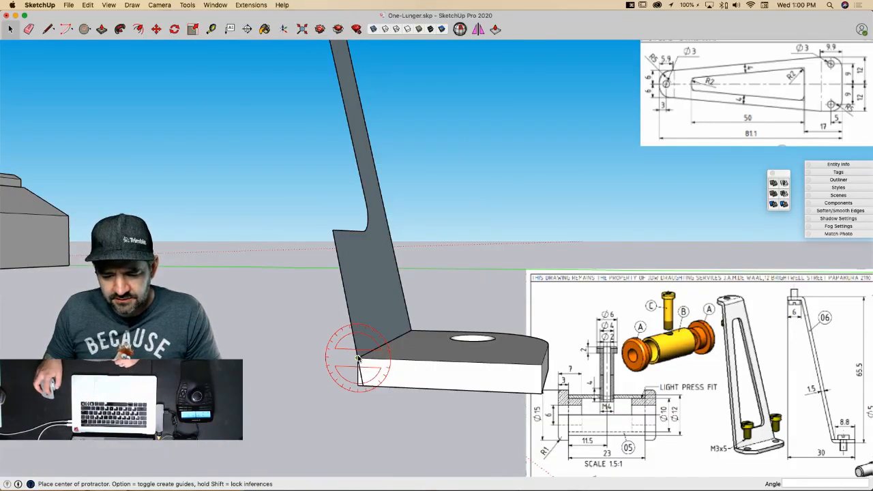
left_click(357, 358)
left_click(361, 307)
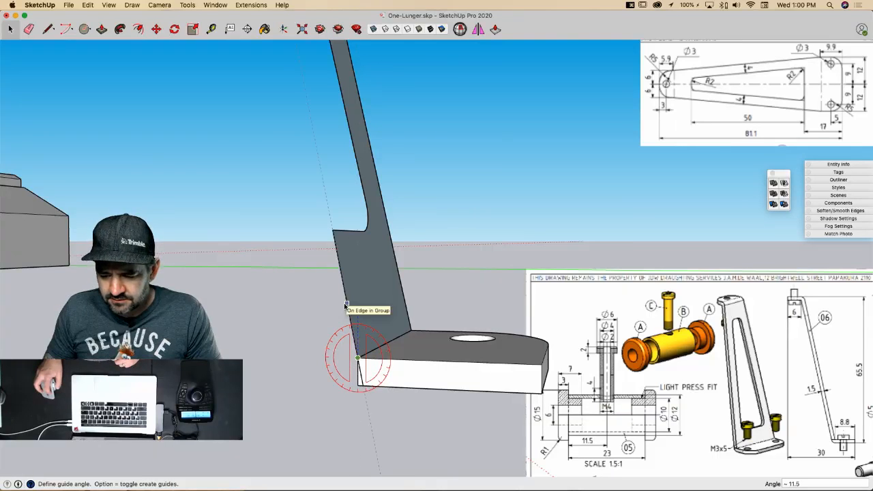
key("space")
key("e")
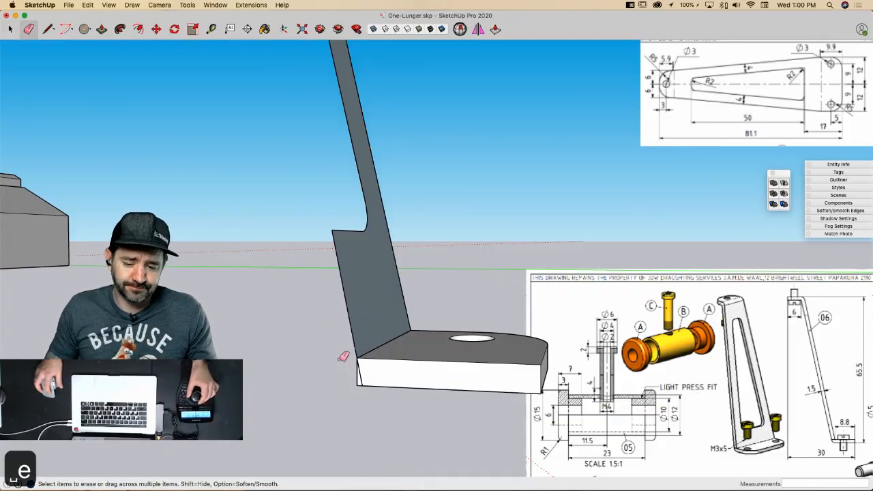
Step: Explode the tilted arm group so that its faces join the foot as loose geometry
key("space")
middle_click_drag(491, 358, 490, 164)
left_click(482, 311)
right_click(482, 310)
left_click(504, 327)
Step: Rotate the arm's tip face about 78.5° around the upper fold line so that it lies horizontal
scroll(491, 166, "up", 3)
key("q")
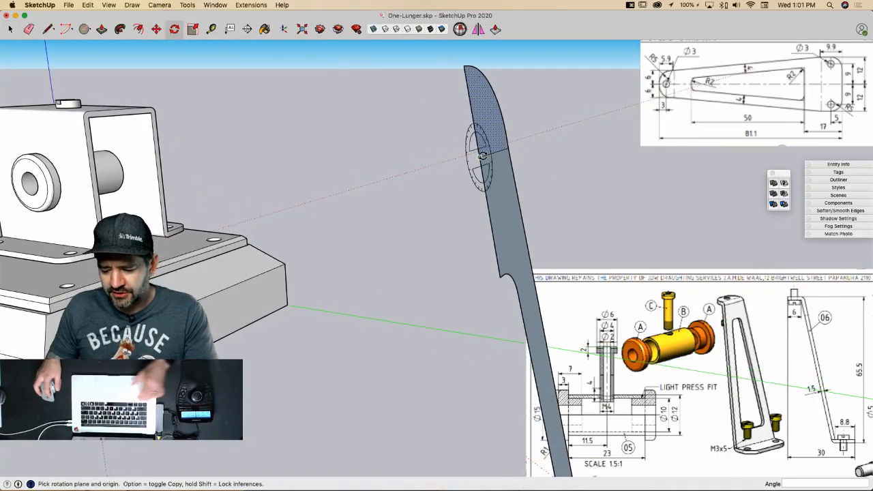
key("Up")
key("Right")
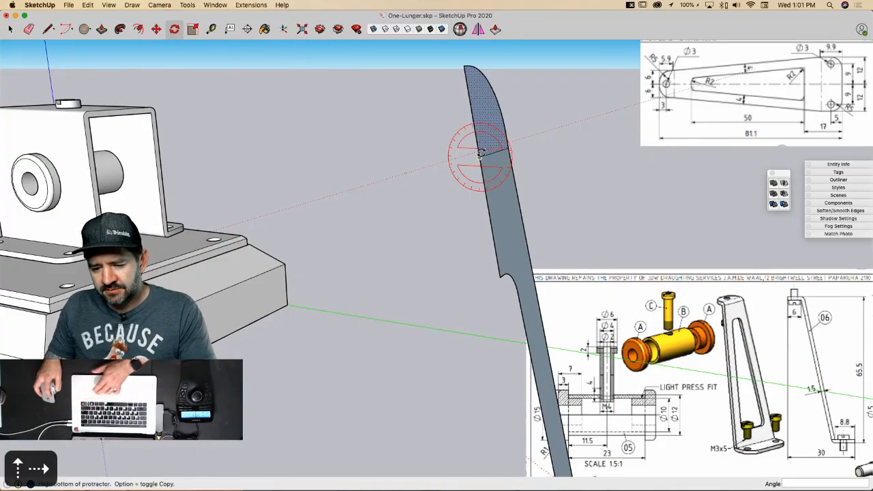
left_click(468, 97)
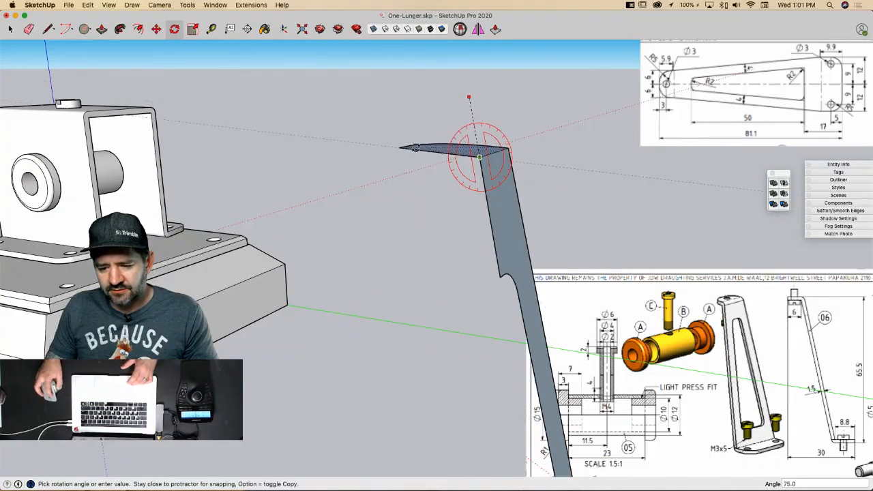
left_click(468, 97)
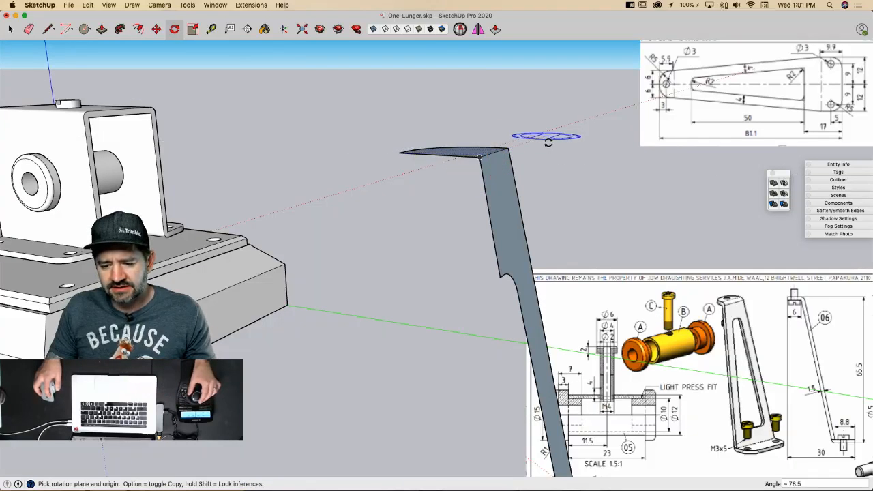
key("space")
Step: Thicken the sloping arm face by 1.5 m with Push/Pull
middle_click_drag(543, 162, 432, 301)
key("p")
left_click(436, 320)
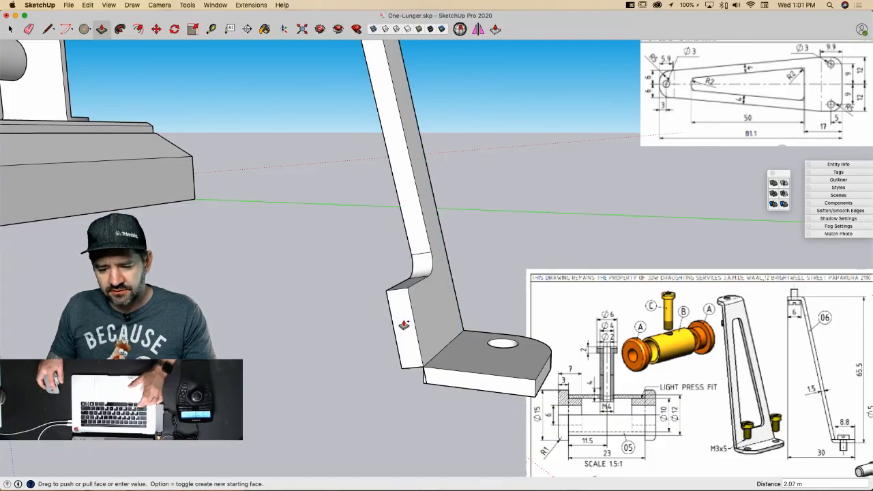
left_click(400, 325)
type("1.")
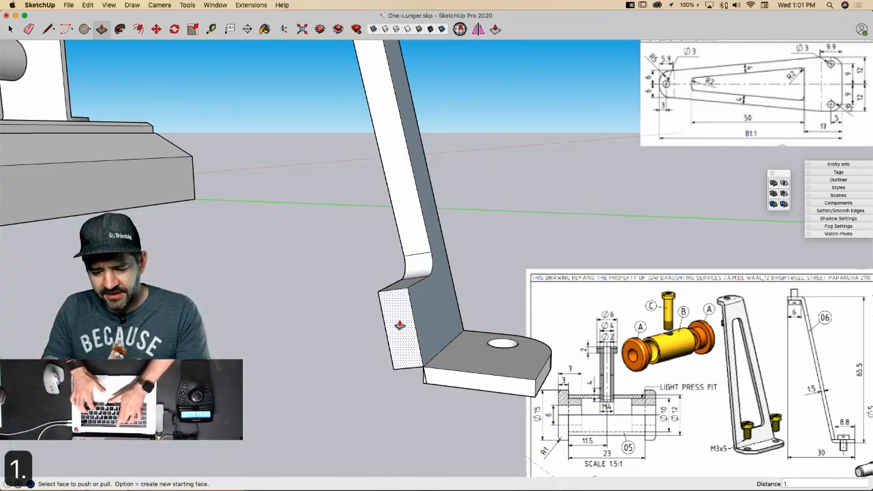
type("5")
key("Return")
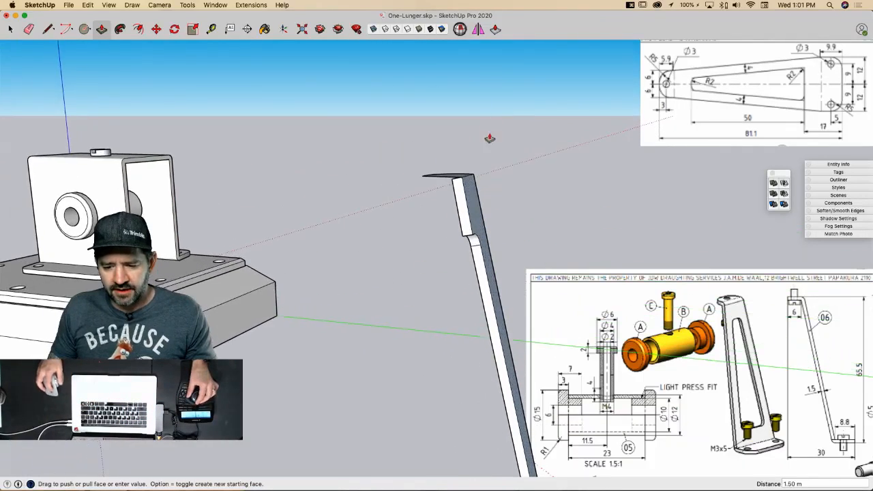
Step: Push/Pull the folded top tab downward to a thickness of 1.5 m
middle_click_drag(463, 174, 347, 201)
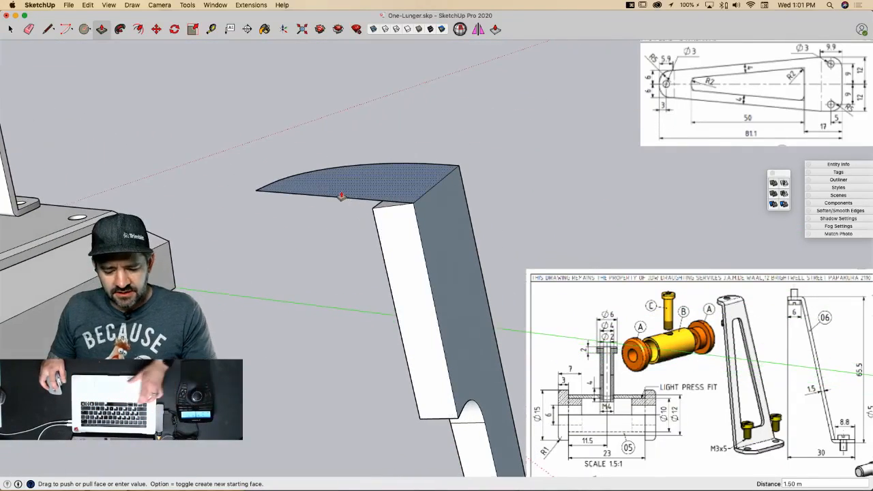
left_click(341, 196)
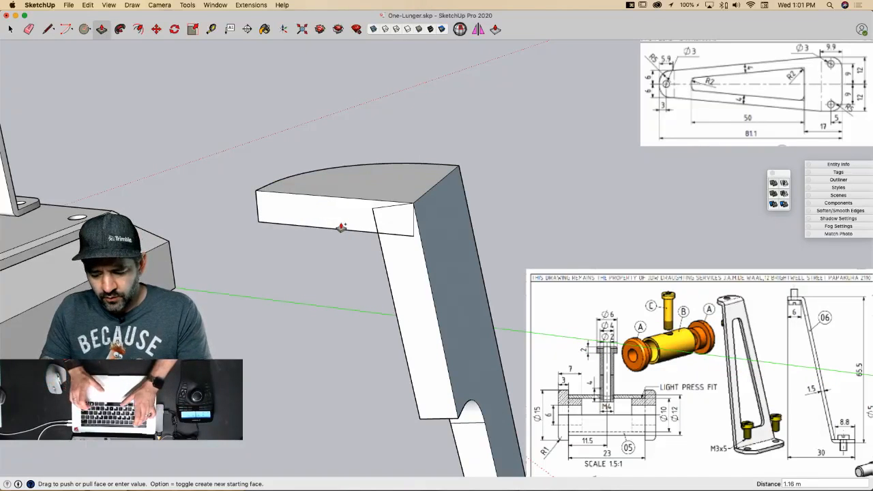
type("1.5")
key("Return")
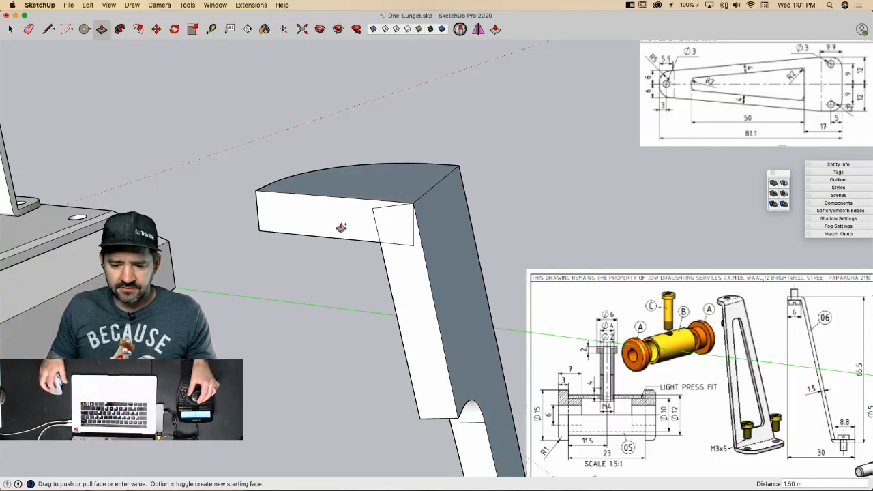
Step: Select the whole bracket and intersect its faces with the selection
key("space")
left_click(482, 280)
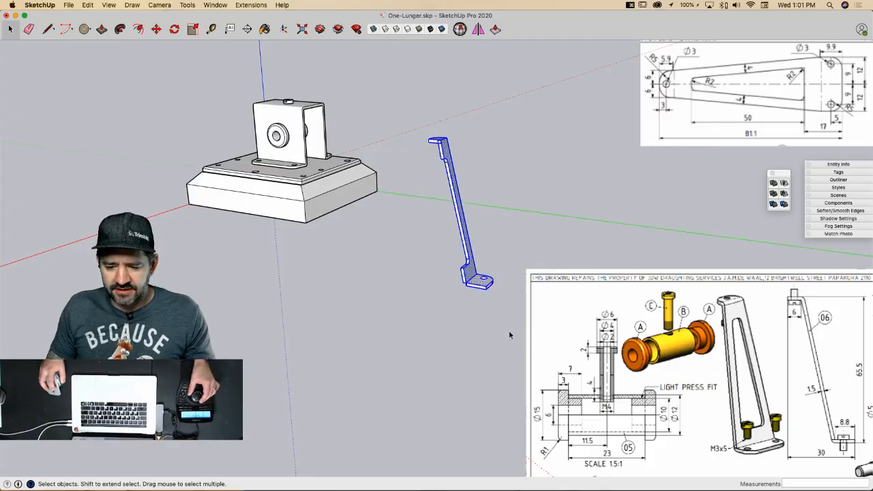
right_click(478, 279)
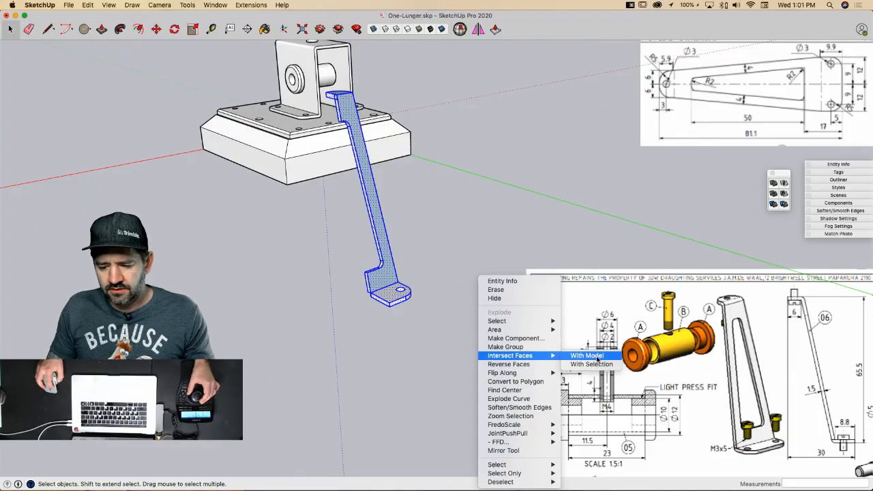
left_click(592, 364)
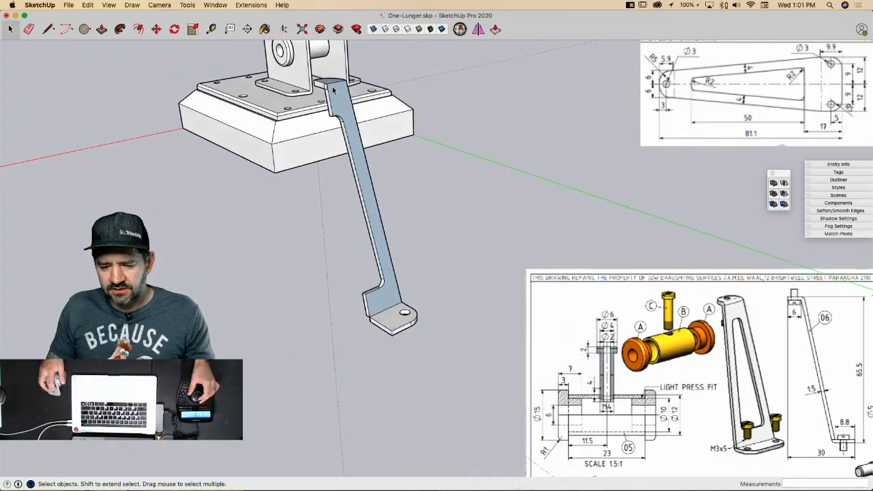
Step: Try to clean up the overlapping corner between the top tab and the arm by erasing stray edges and drawing closing lines
key("e")
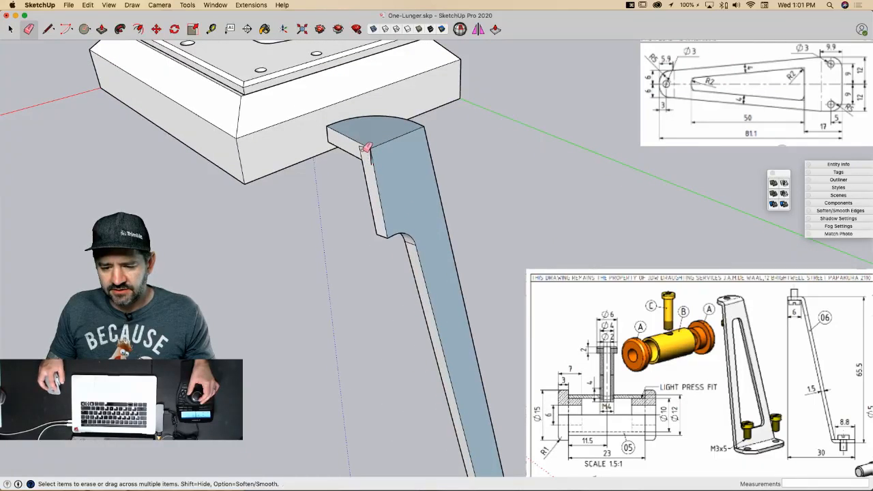
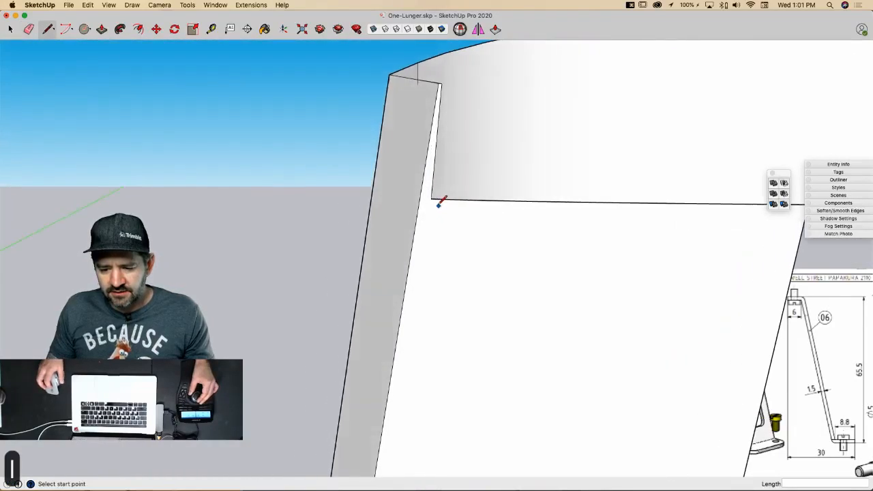
key("space")
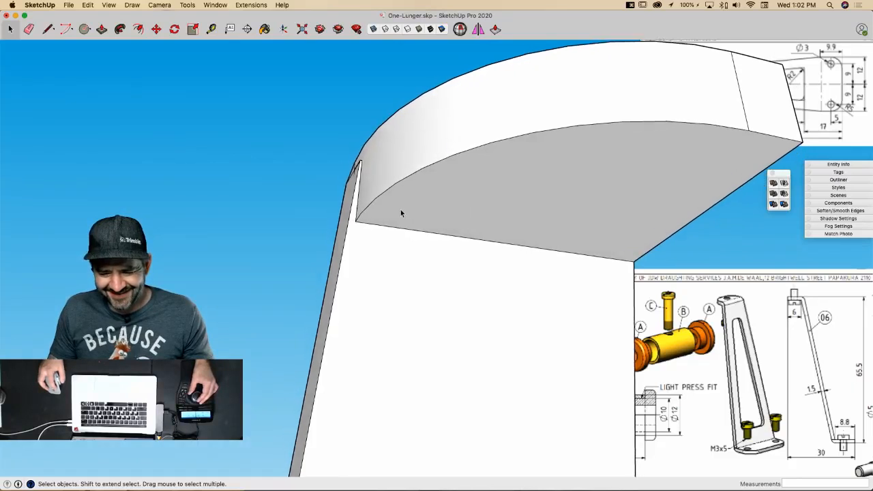
key("l")
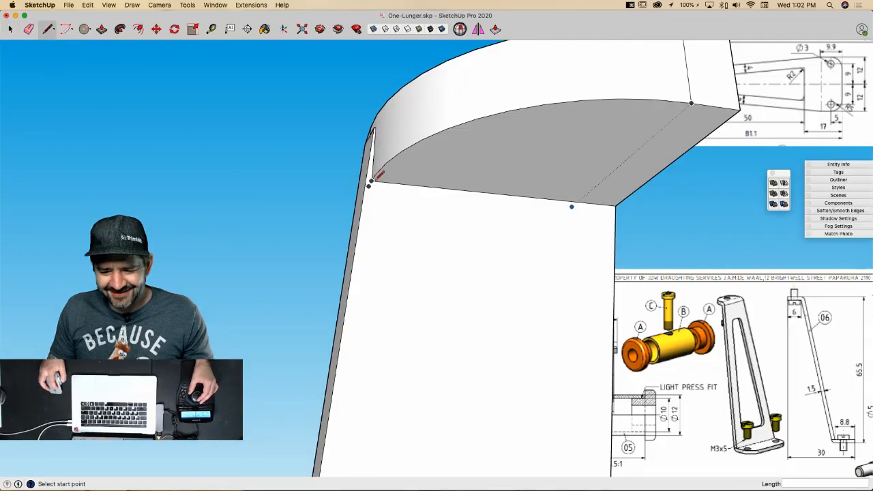
key("e")
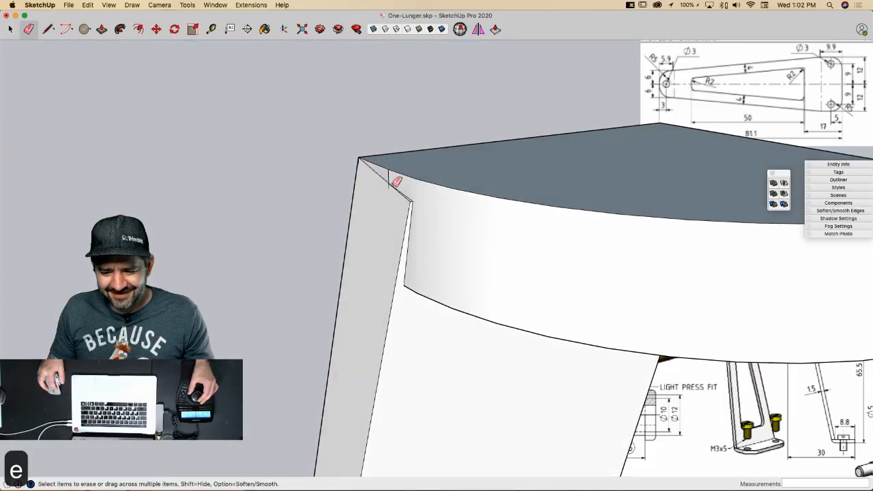
key("l")
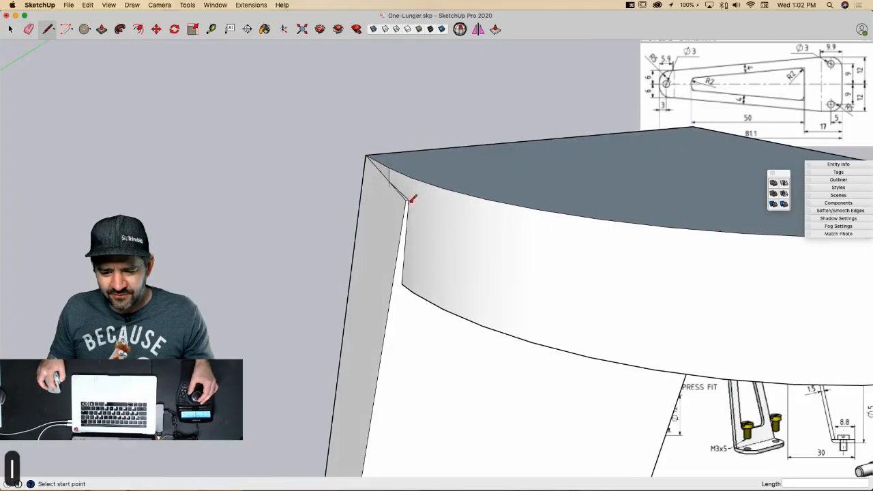
left_click(403, 284)
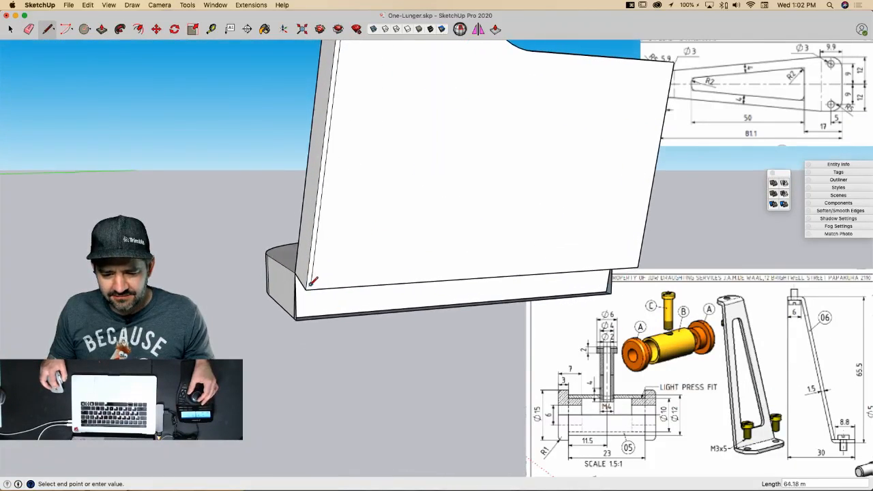
key("e")
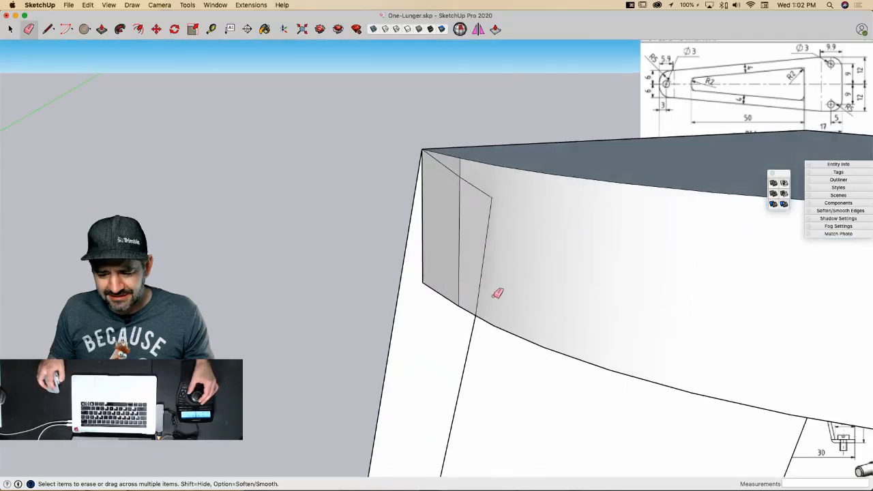
key("l")
left_click(451, 303)
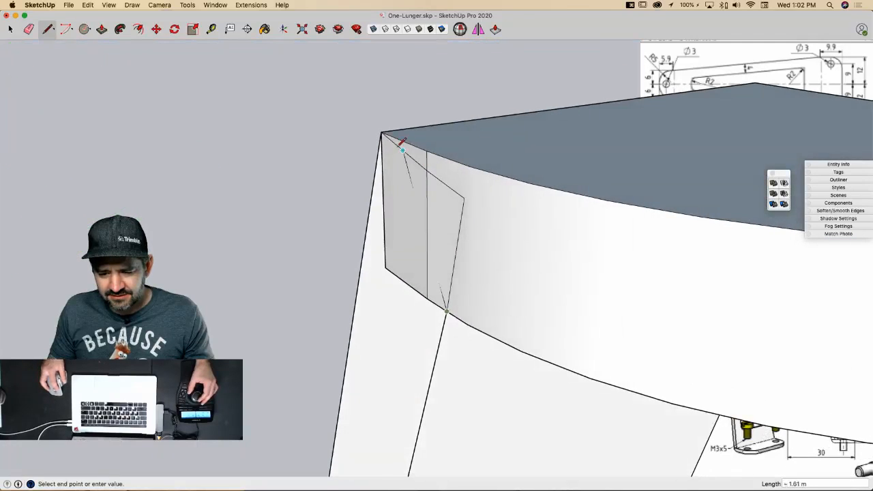
key("space")
key("super+z")
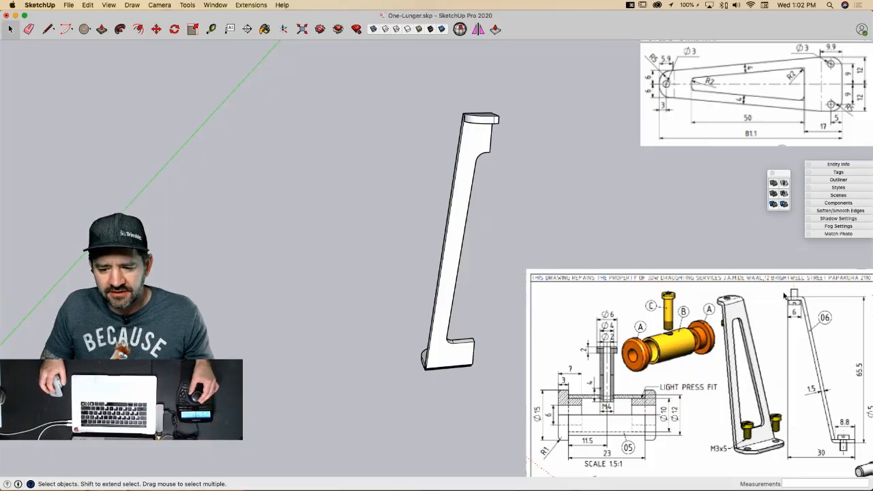
Step: Undo the corner cleanup, the face intersection, the thickening of arm and tab, and the tip's fold
middle_click_drag(326, 113, 590, 136)
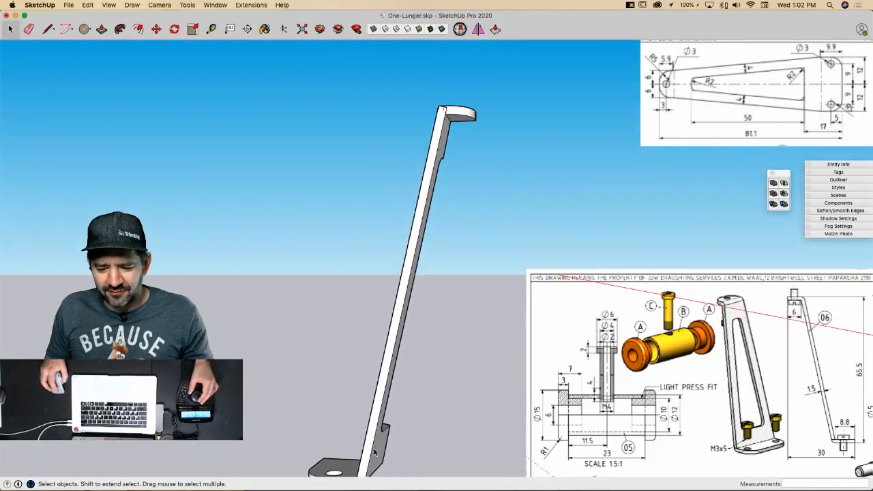
middle_click_drag(358, 208, 52, 212)
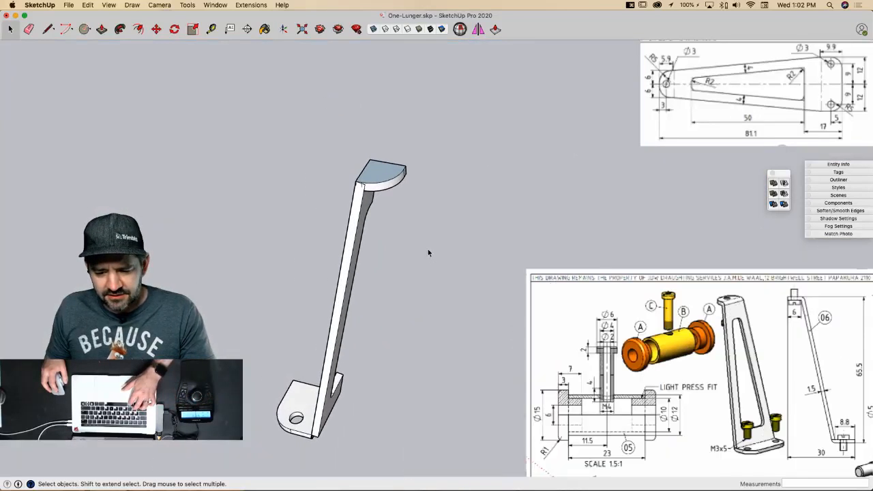
key("super+z")
key("super+z")
key("super+z")
key("super+z")
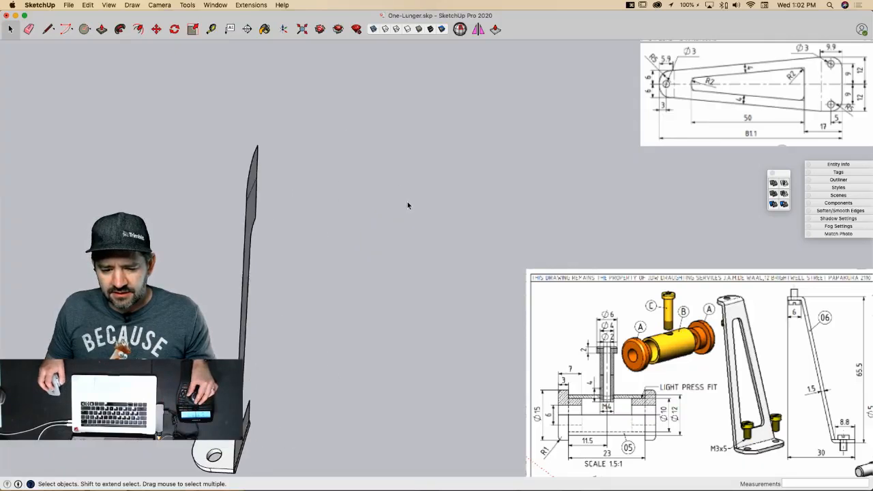
Step: Draw a straight edge from the upper fold line's end to the tip's curve and erase the bulging arc beyond it
middle_click_drag(367, 159, 324, 187)
scroll(445, 181, "up", 3)
scroll(443, 180, "up", 5)
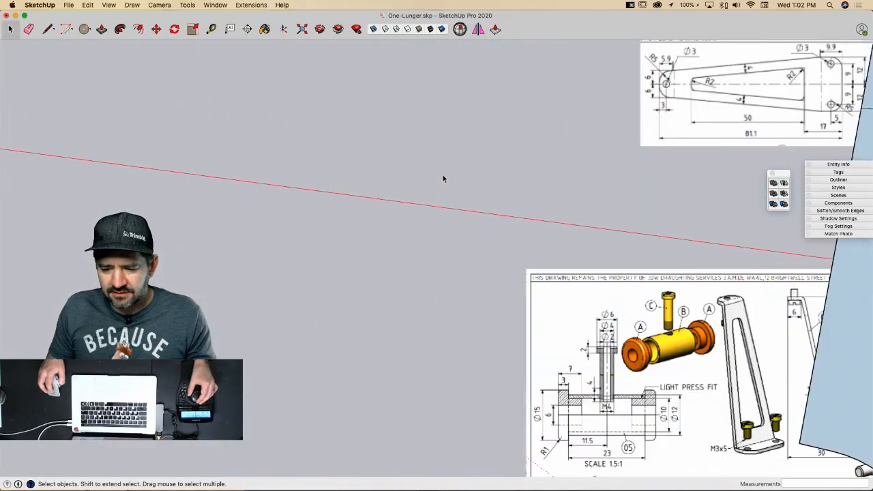
key("l")
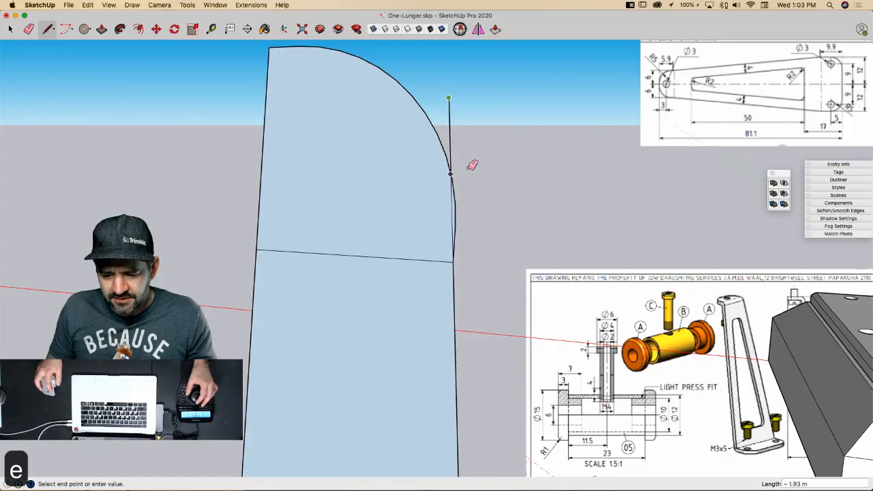
key("e")
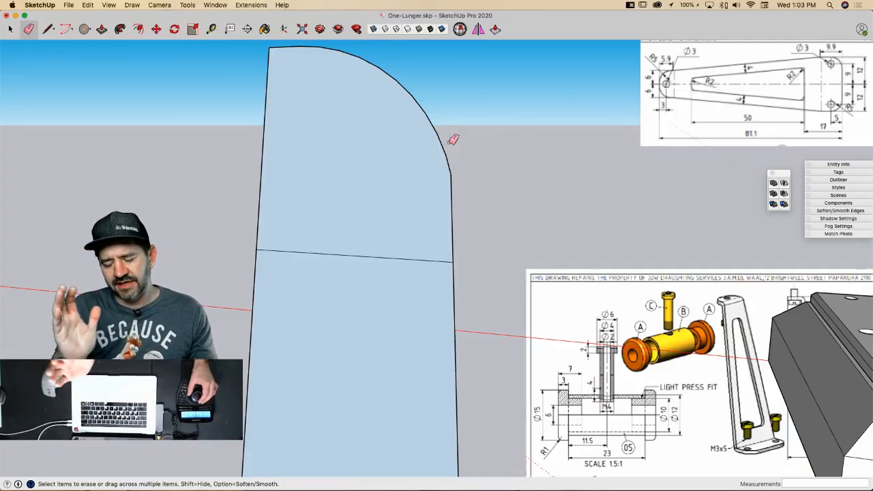
key("space")
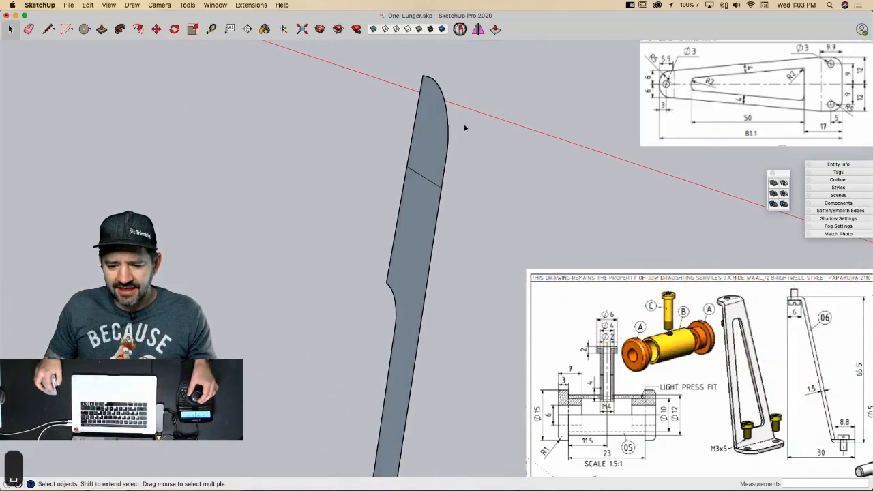
Step: Fold the trimmed tip face around the upper fold line, on the red-axis rotation plane, until it is horizontal
left_click(439, 142)
middle_click_drag(438, 142, 498, 148)
key("q")
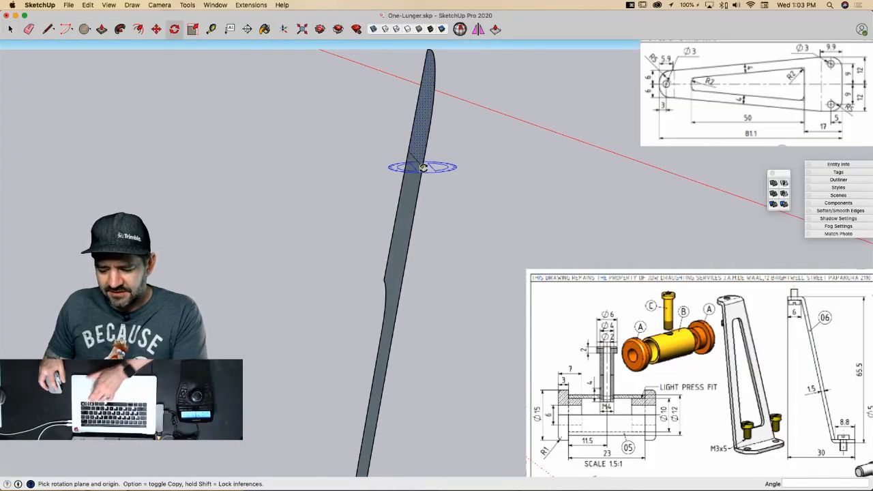
key("Left")
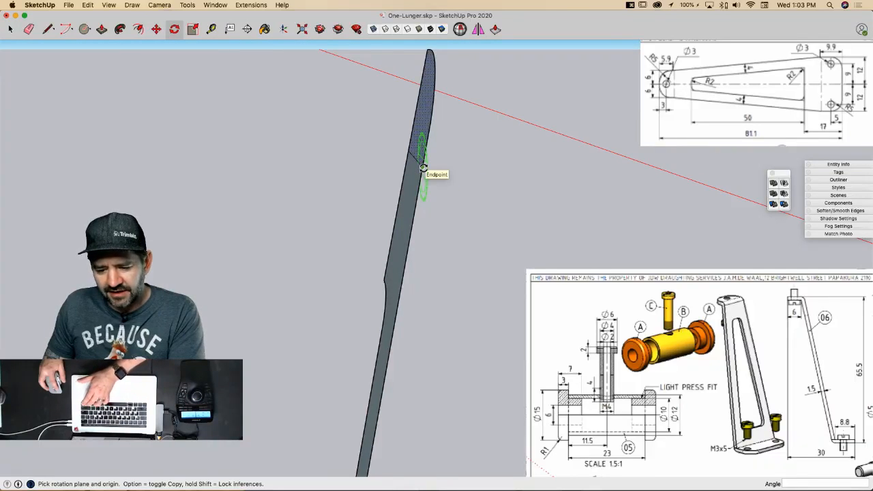
key("Up")
key("Right")
left_click(422, 166)
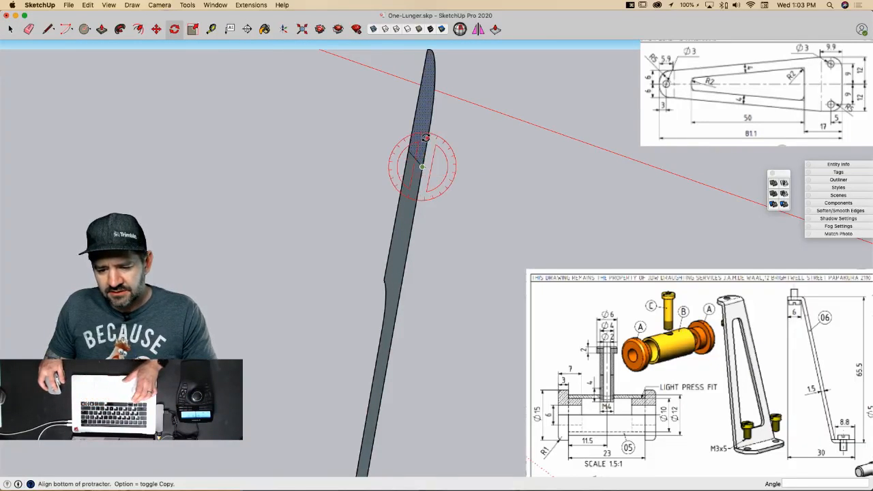
left_click(426, 138)
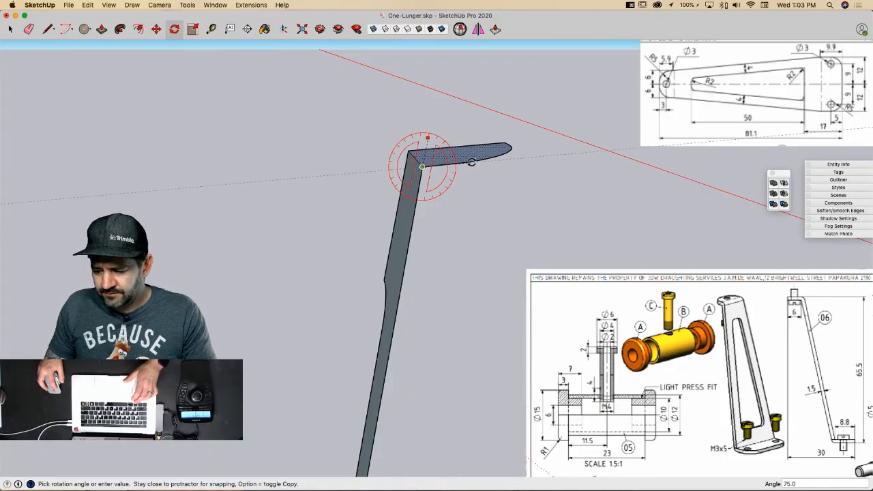
left_click(542, 163)
key("p")
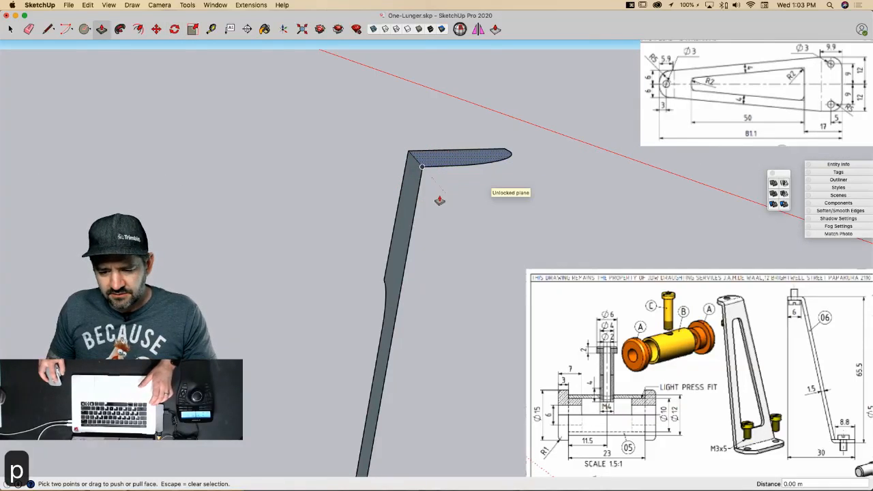
Step: Push/Pull the horizontal top tab and the tilted arm to a thickness of 1.5 each
left_click(462, 162)
type("1.")
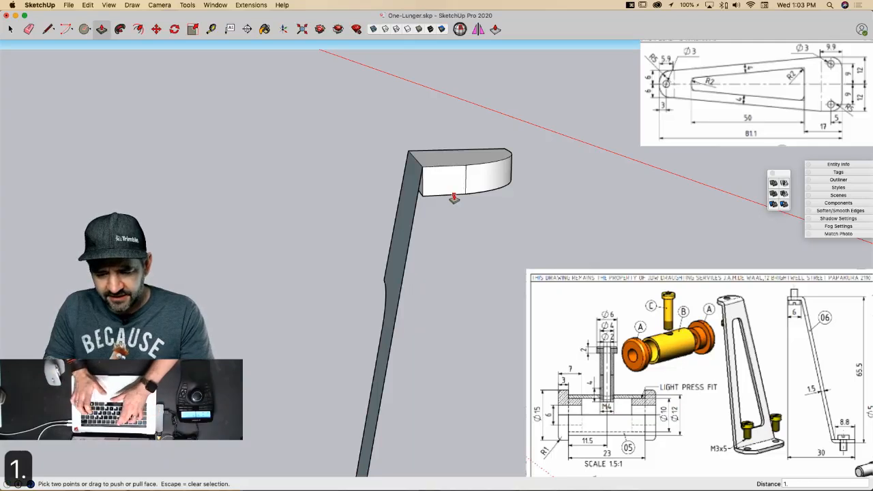
type("5")
key("Return")
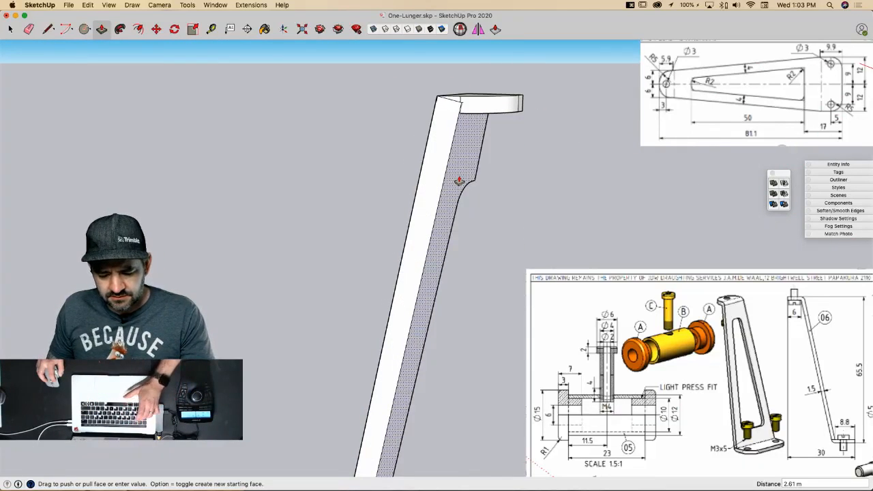
left_click(462, 184)
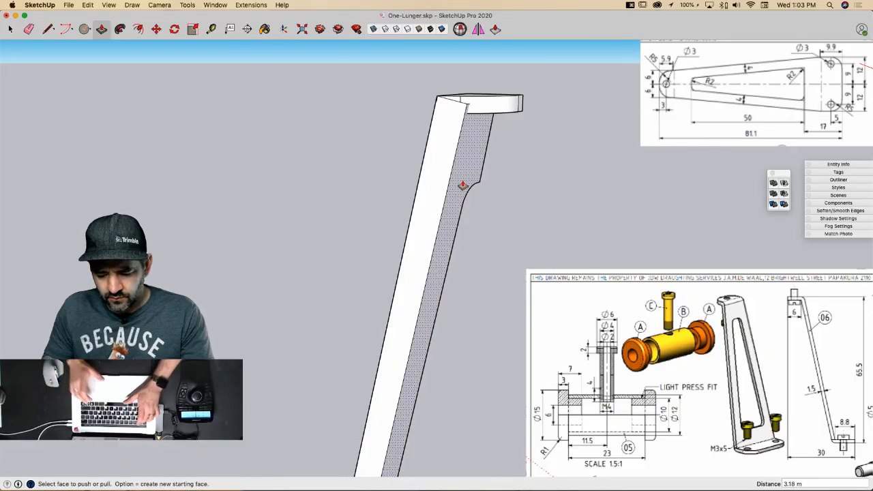
type("1.5")
key("Return")
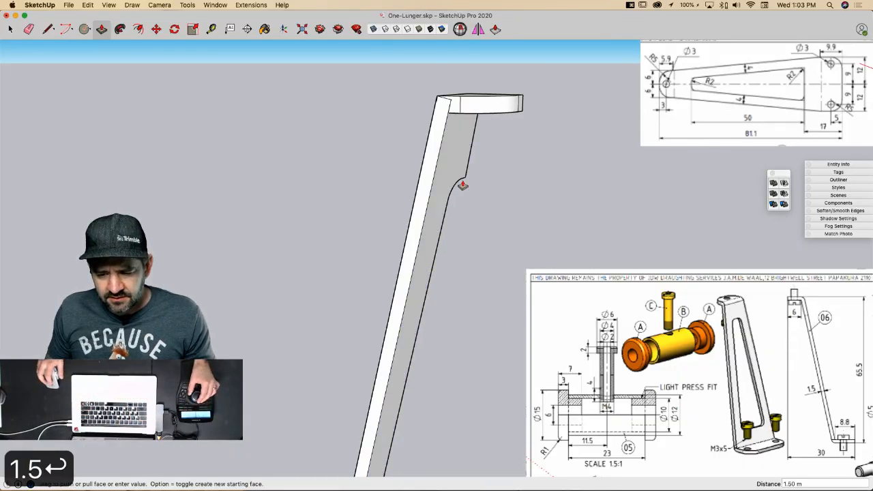
Step: Extend the arm's outer edge and the foot's underside edge with lines that cross outside the lower bend
mouse_move(463, 186)
middle_mouse_down()
mouse_move(480, 29)
mouse_move(453, 122)
mouse_move(479, 153)
mouse_move(464, 161)
mouse_move(452, 126)
mouse_move(429, 108)
mouse_move(464, 71)
mouse_move(445, 235)
mouse_move(410, 380)
mouse_move(355, 380)
mouse_move(364, 341)
mouse_move(335, 292)
mouse_move(302, 326)
mouse_move(282, 295)
mouse_move(250, 275)
middle_mouse_up()
key("l")
key("e")
left_click_drag(256, 286, 243, 273)
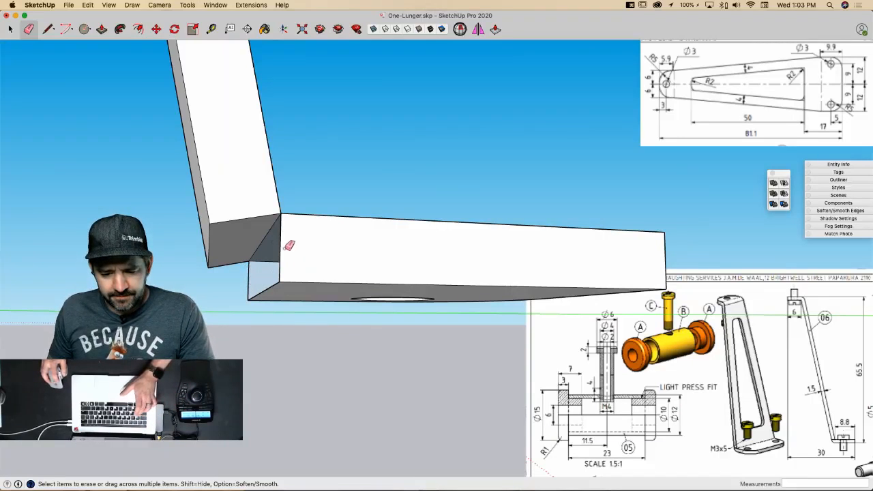
key("a")
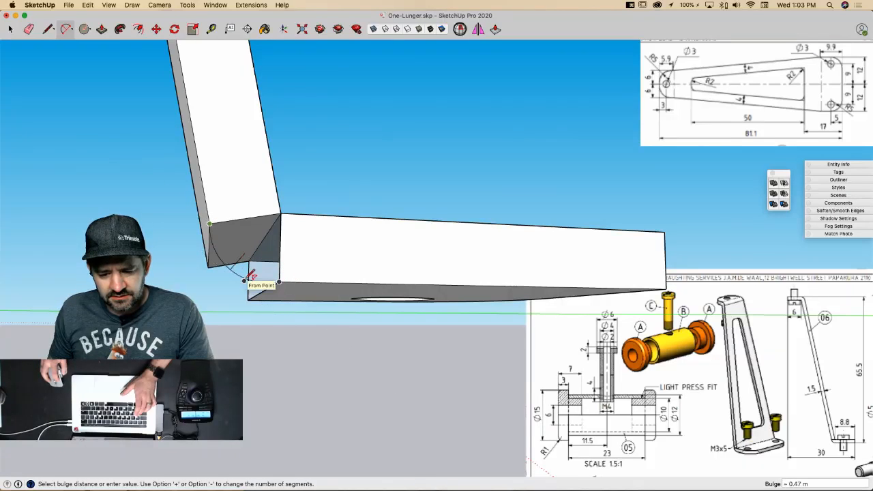
key("l")
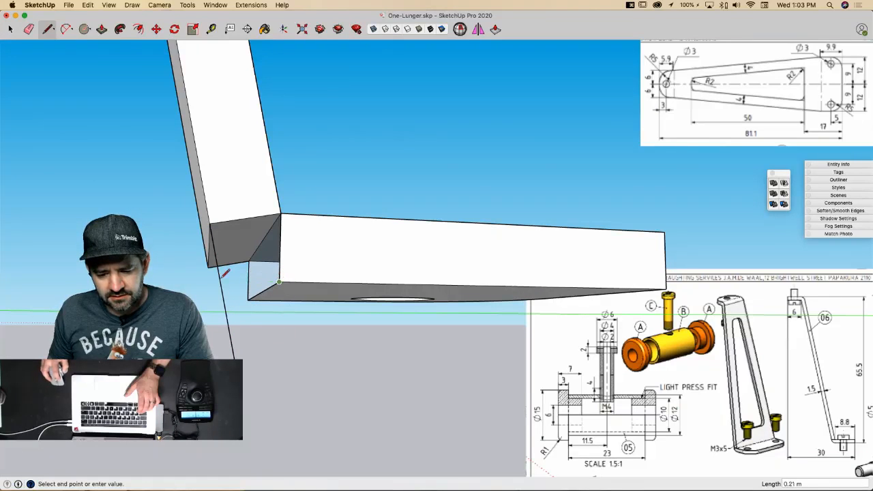
left_click(191, 277)
Step: Draw an arc across the lower bend from the arm's outer edge to the foot's underside, and erase the lines beyond it
key("a")
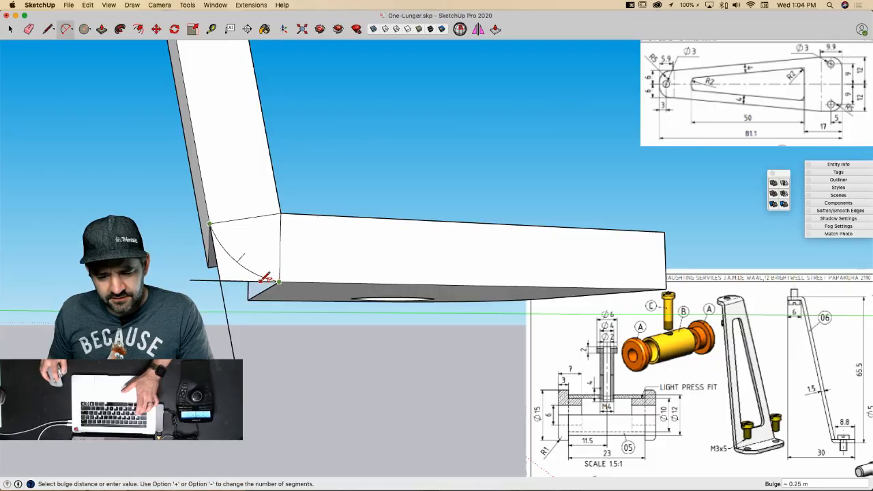
scroll(256, 278, "up", 5)
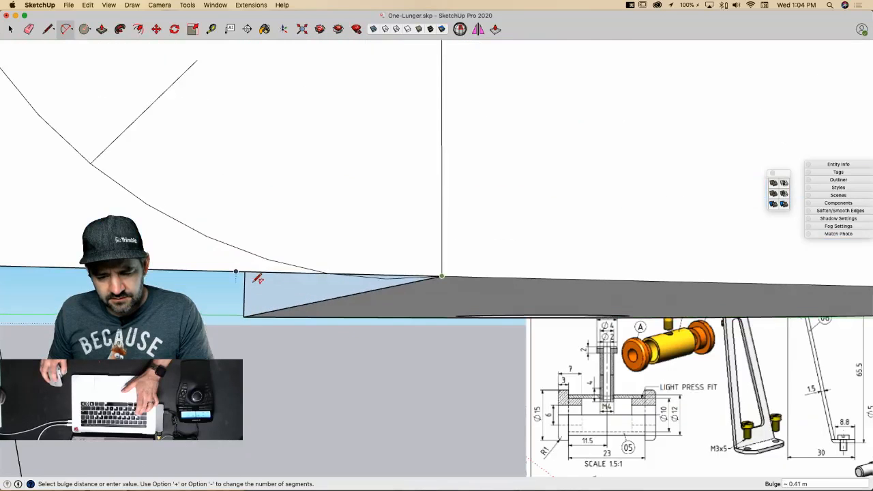
left_click(268, 273)
key("e")
scroll(174, 269, "down", 5)
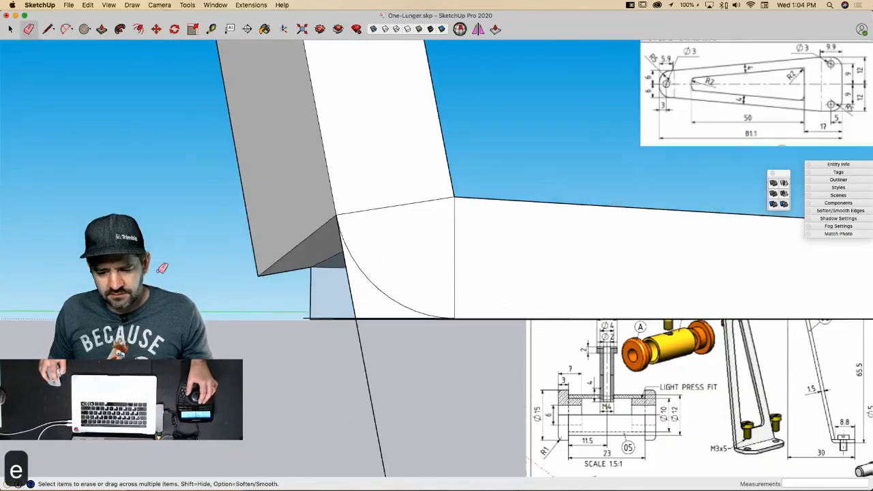
mouse_move(396, 322)
middle_mouse_down()
mouse_move(259, 332)
mouse_move(228, 303)
mouse_move(249, 302)
mouse_move(278, 248)
mouse_move(244, 292)
middle_mouse_up()
Step: Push the rounded corner face 12 across the bracket's full width to fill the lower bend
key("p")
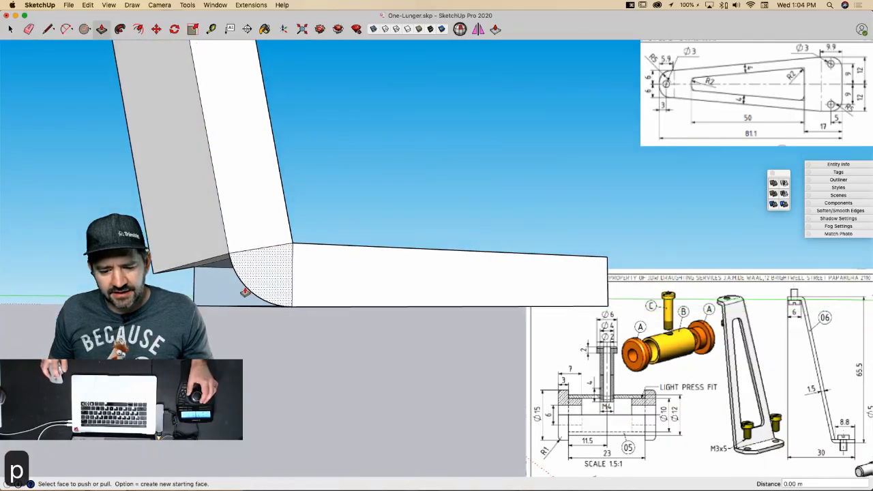
left_click(232, 283)
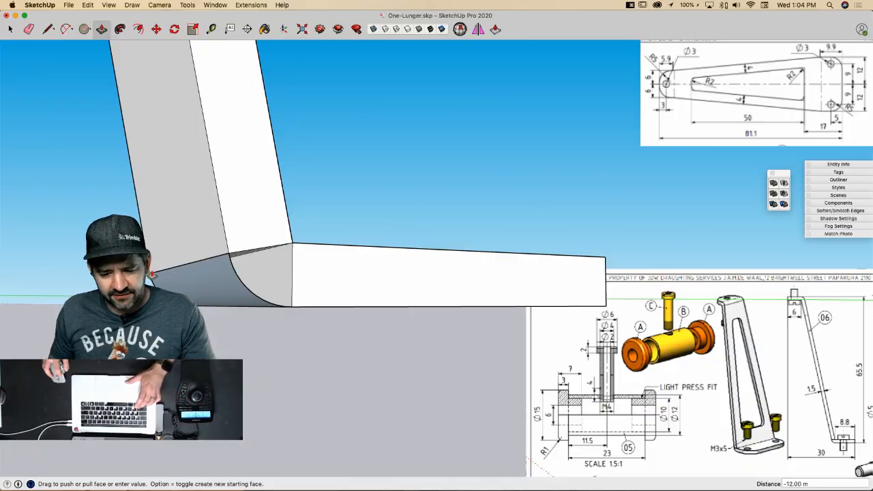
left_click(152, 274)
Step: Erase the seam edges beside the rounded lower bend and redraw the ones needed to close the side faces
key("e")
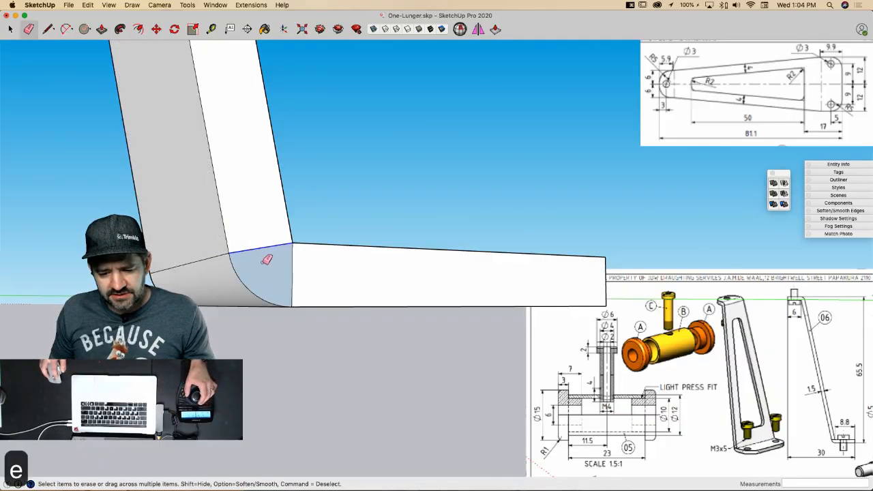
left_click_drag(294, 269, 289, 267)
key("super+5")
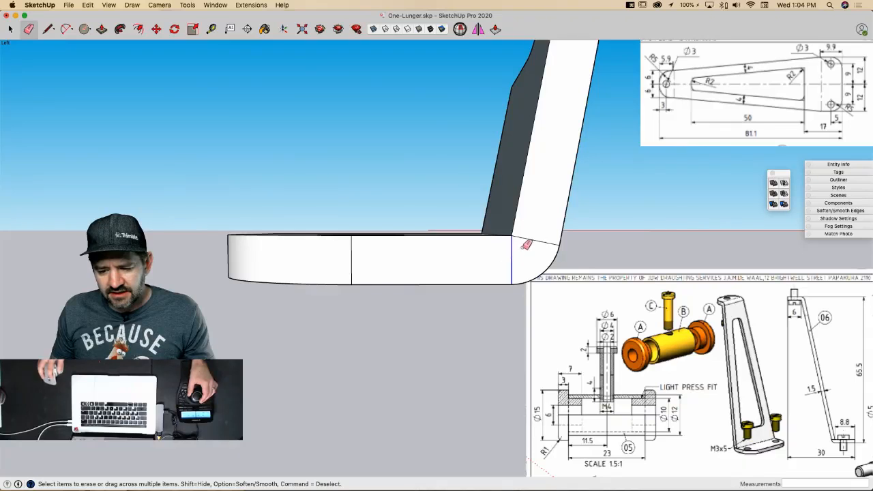
left_click_drag(522, 248, 526, 238)
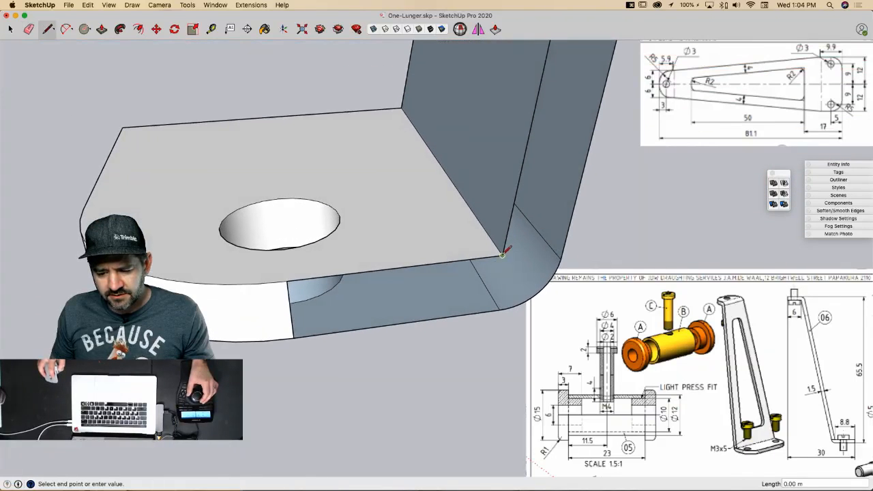
left_click(500, 309)
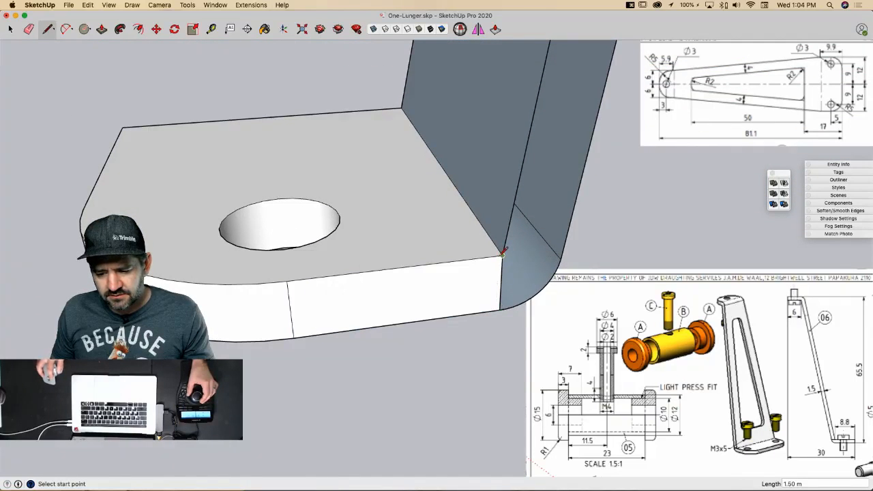
left_click(560, 259)
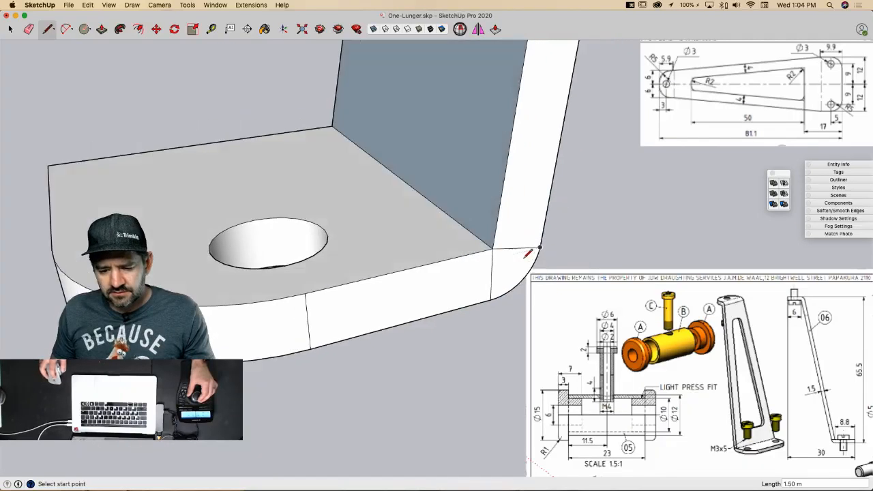
Step: Reverse the flipped broad face of the tilted arm
mouse_move(374, 273)
middle_mouse_down()
mouse_move(512, 220)
mouse_move(468, 279)
mouse_move(455, 324)
mouse_move(413, 273)
middle_mouse_up()
key("e")
right_click(413, 273)
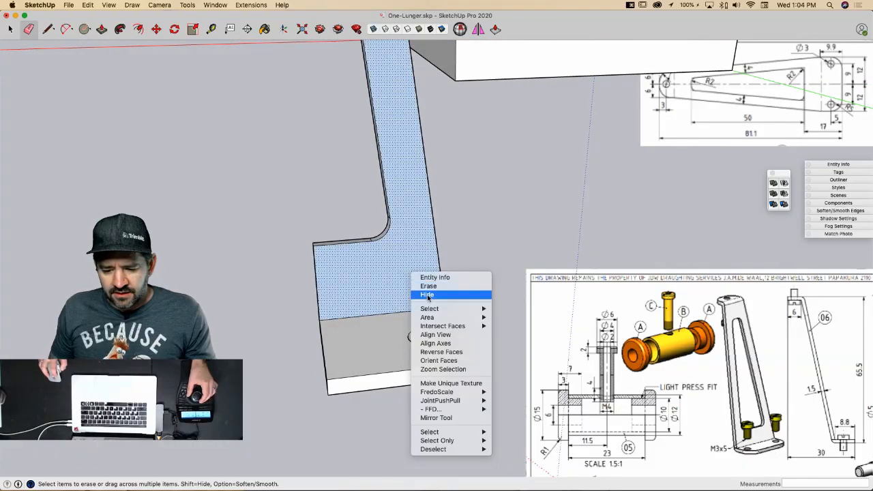
left_click(448, 352)
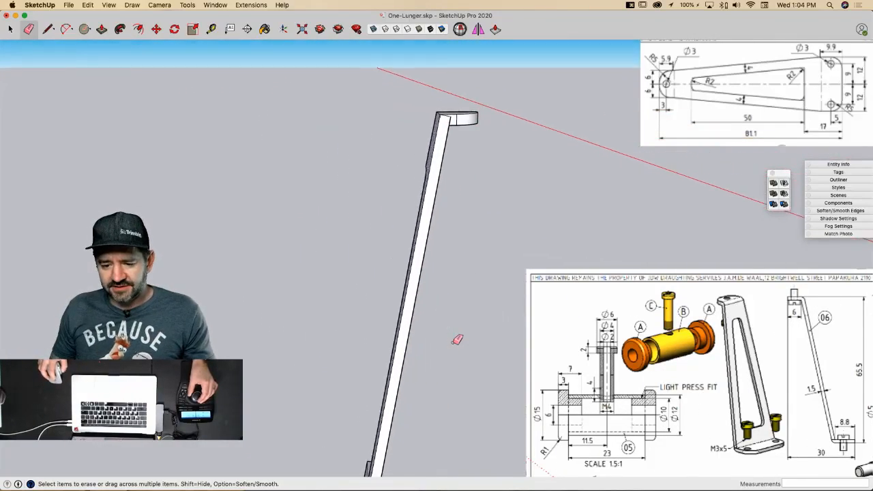
Step: Try to raise the short edge at the overlap of the arm and top tab vertically with the Move tool
scroll(415, 93, "up", 10)
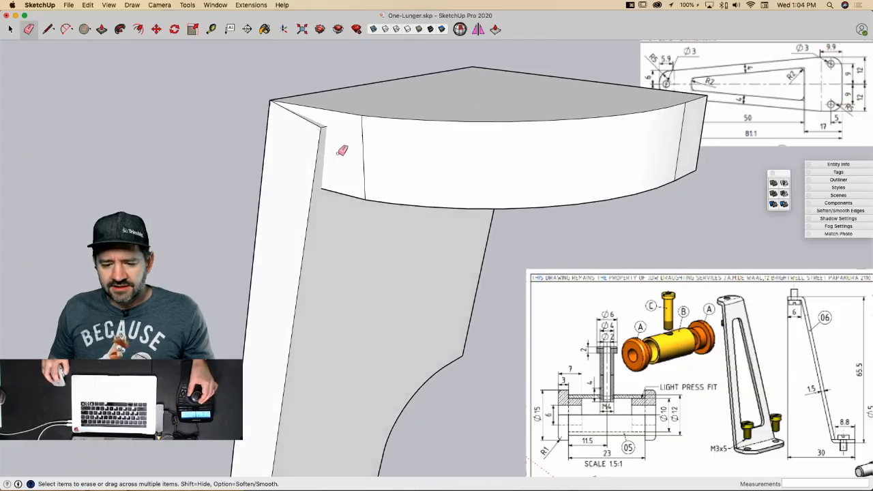
middle_click_drag(342, 150, 220, 217)
mouse_move(255, 170)
middle_mouse_down()
mouse_move(309, 153)
mouse_move(318, 164)
mouse_move(294, 185)
mouse_move(305, 187)
mouse_move(320, 155)
mouse_move(306, 129)
mouse_move(277, 162)
mouse_move(319, 195)
mouse_move(390, 179)
mouse_move(374, 254)
mouse_move(321, 229)
mouse_move(412, 254)
mouse_move(388, 286)
mouse_move(326, 236)
mouse_move(358, 228)
mouse_move(341, 249)
mouse_move(335, 215)
mouse_move(389, 220)
middle_mouse_up()
key("space")
left_click(312, 180)
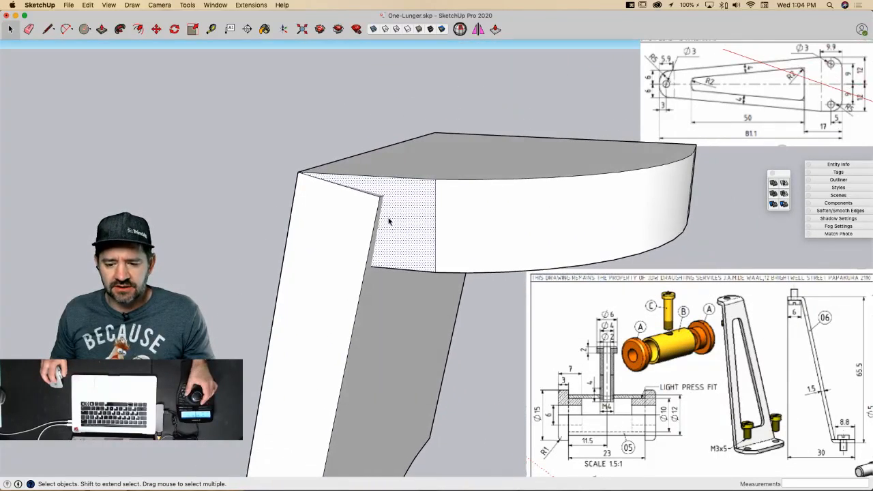
scroll(388, 219, "up", 5)
key("l")
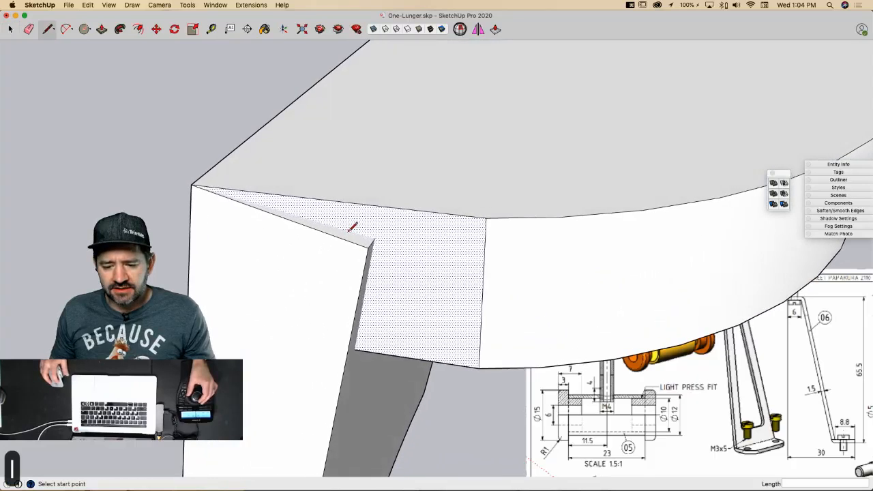
scroll(351, 230, "up", 2)
left_click(372, 250)
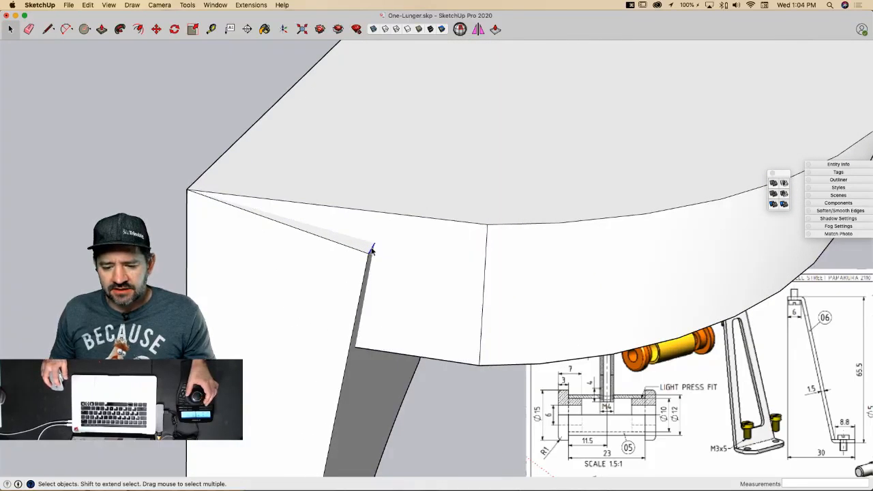
key("m")
left_click(375, 243)
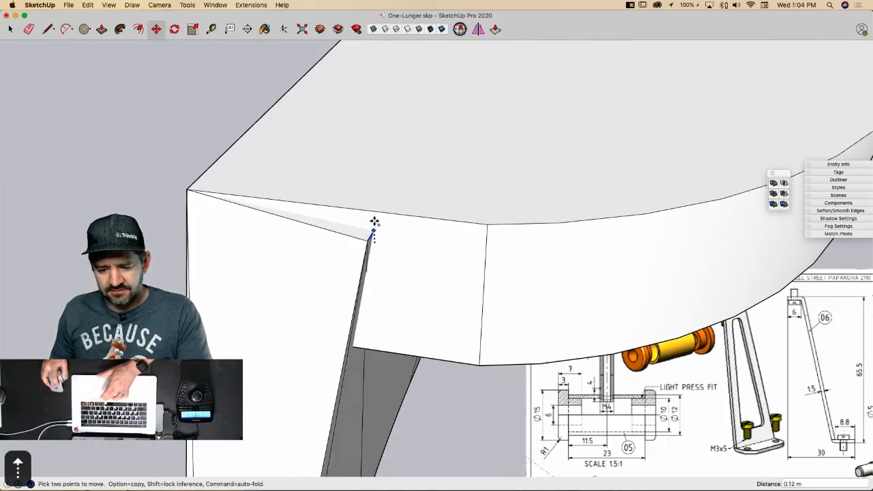
Step: Draw a line continuing the tab's side edge from the overlap corner up to the tab's top edge
key("l")
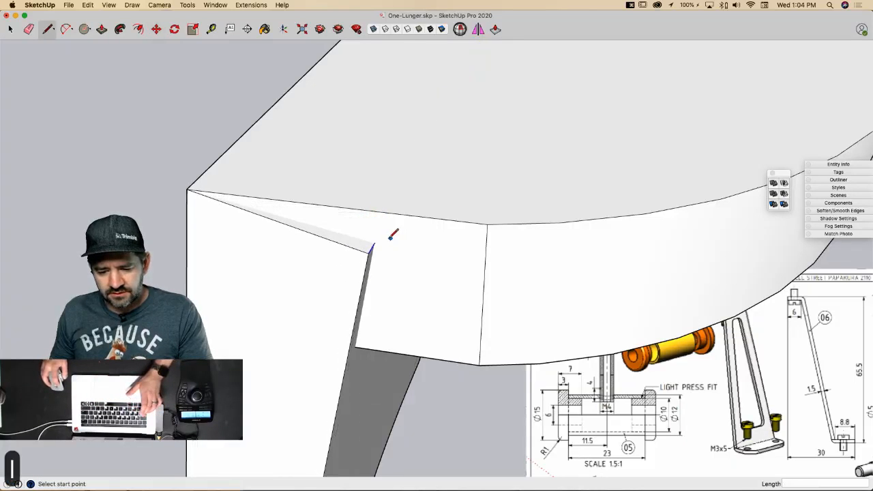
middle_click_drag(370, 323, 333, 333)
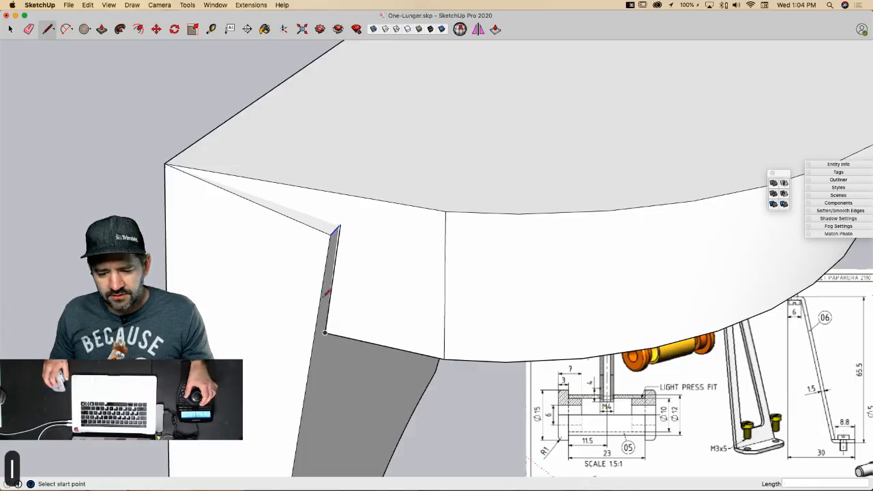
key("e")
scroll(343, 205, "up", 2)
key("l")
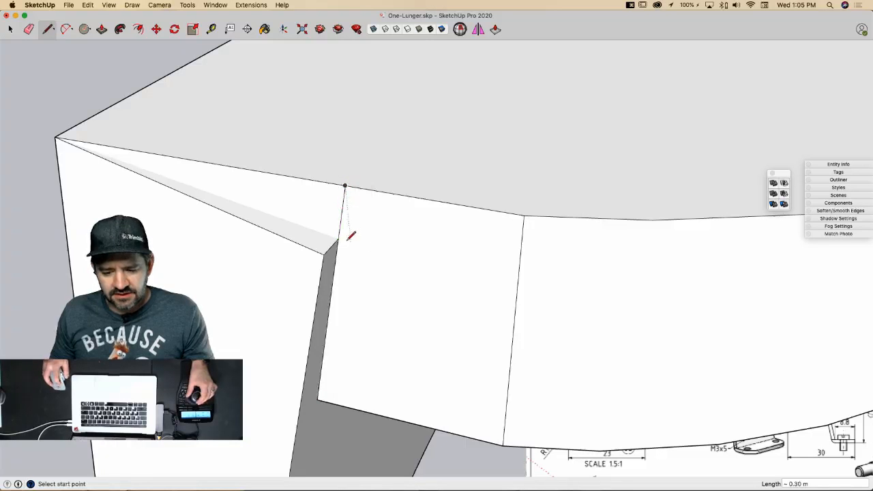
Step: Copy the arm's sloped end face upward so its corner meets the upper end of the new line
key("space")
middle_click_drag(351, 235, 378, 247)
key("m")
key("alt")
left_click(379, 247)
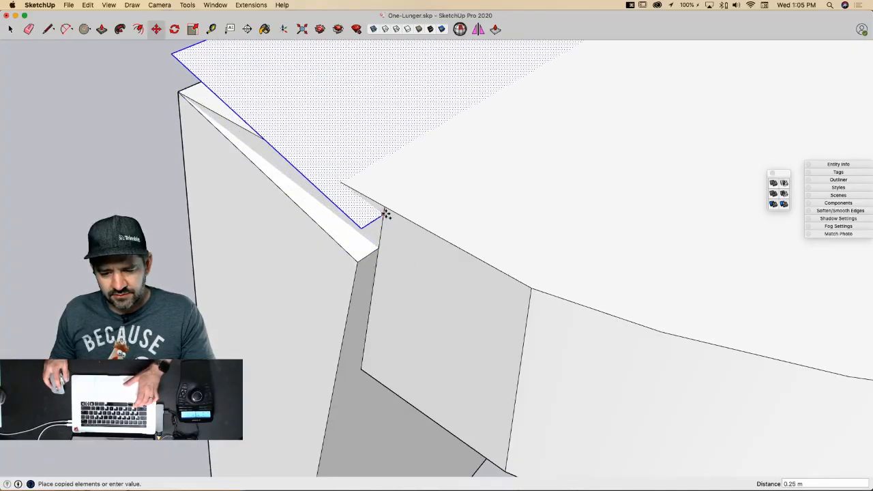
left_click(386, 207)
Step: Draw edges joining the copied face's front corner to the arm's top corner, and erase the copy's excess edges
key("l")
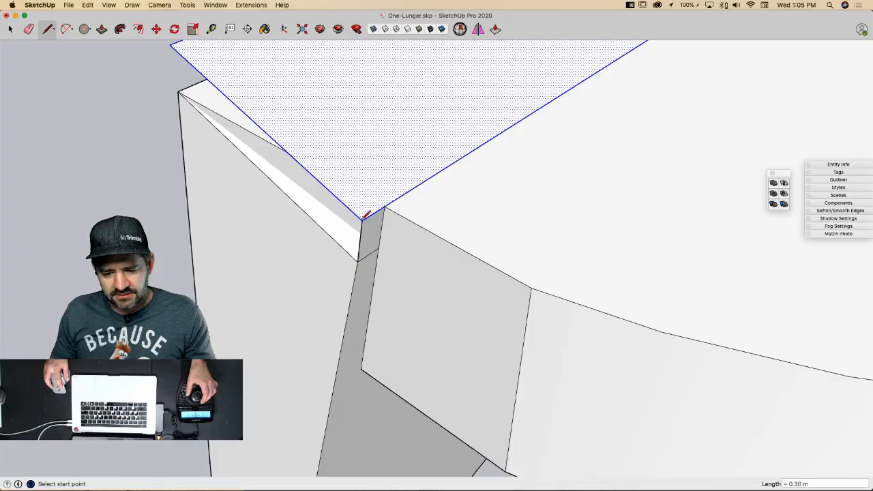
middle_click_drag(363, 219, 356, 279)
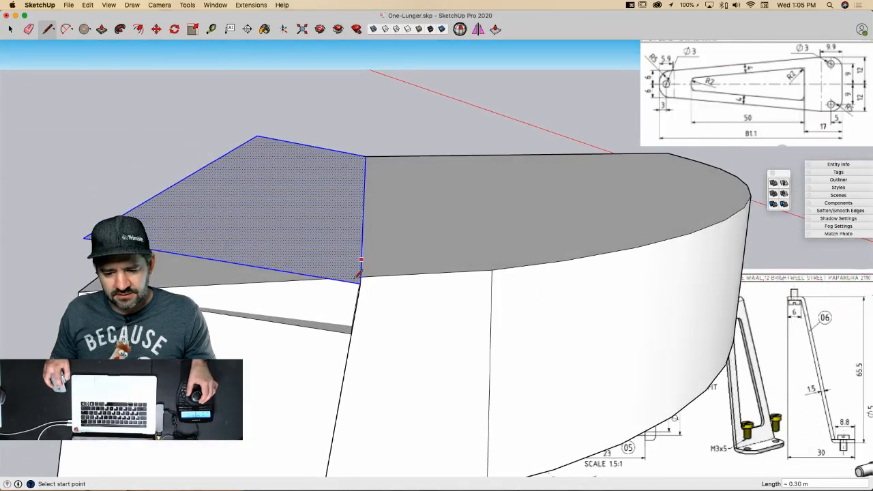
left_click(79, 291)
key("e")
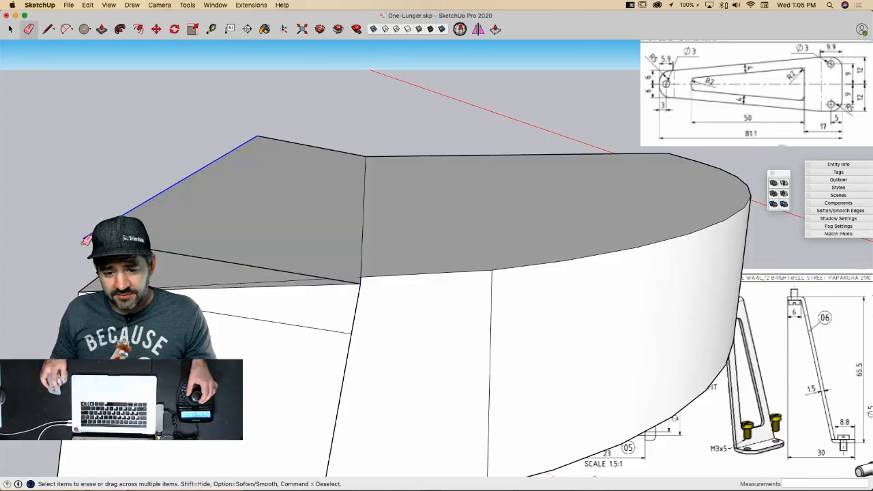
left_click(205, 168)
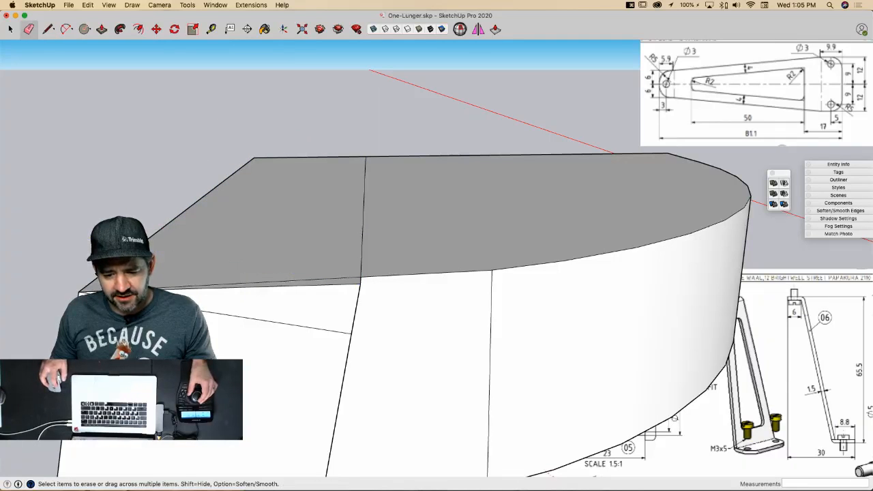
Step: Draw the missing top edge of the arm's side face at the upper corner and erase the leftover diagonal and short cross edges
mouse_move(204, 285)
middle_mouse_down()
mouse_move(308, 312)
mouse_move(364, 253)
middle_mouse_up()
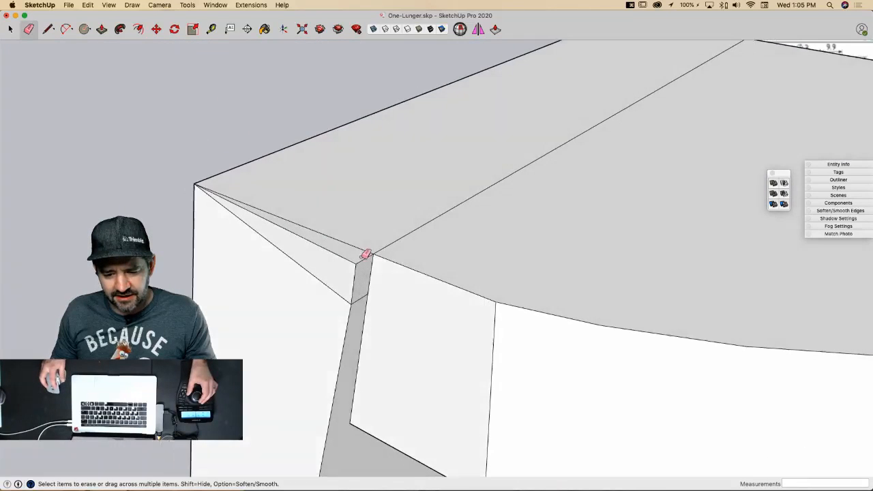
left_click(337, 287)
key("super+z")
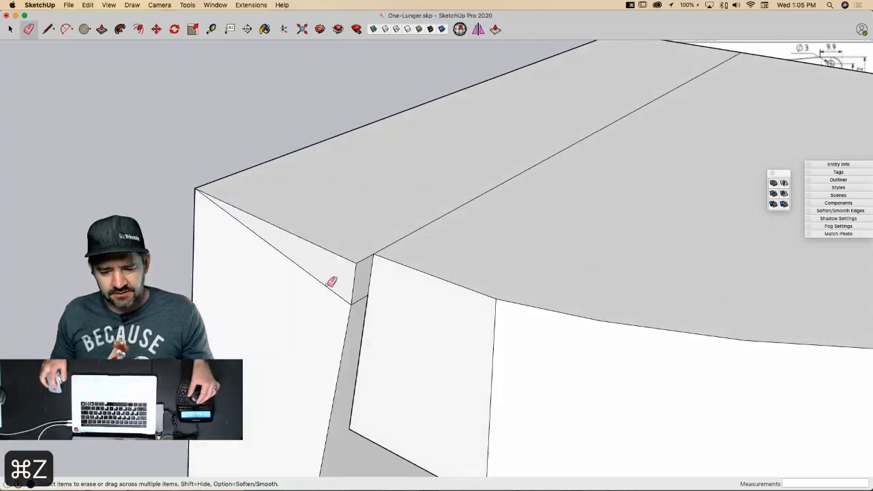
key("l")
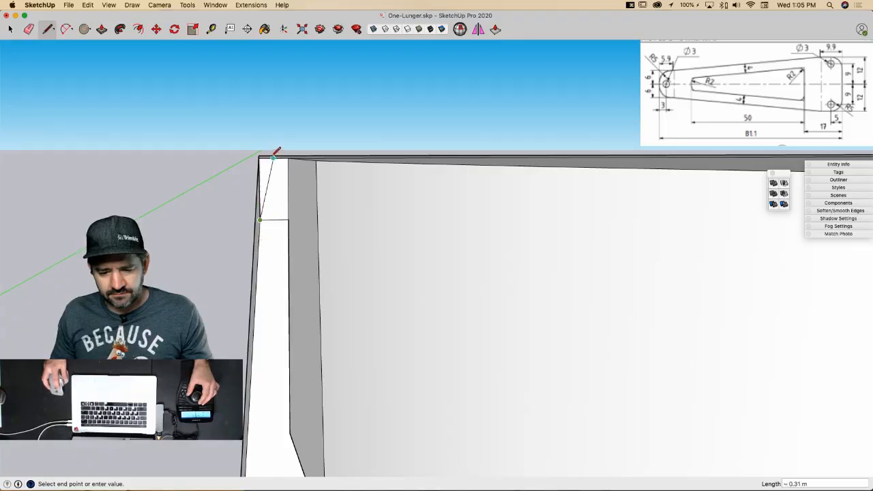
middle_click_drag(262, 158, 277, 199)
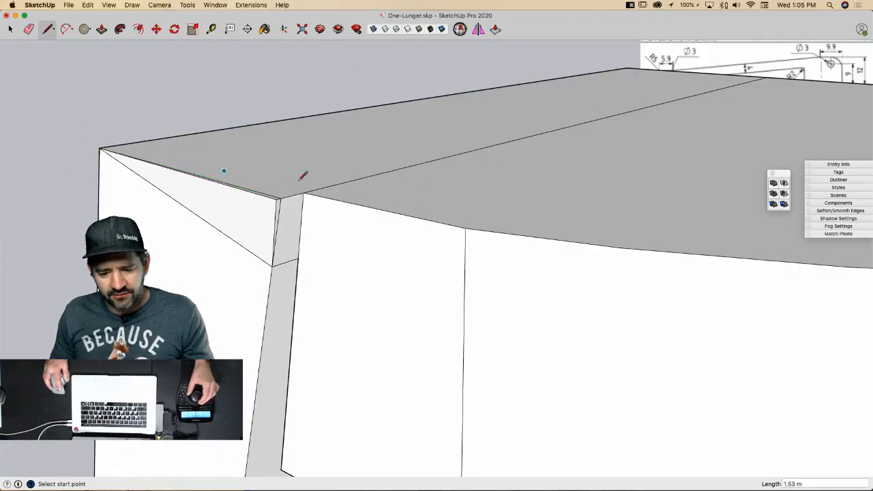
key("e")
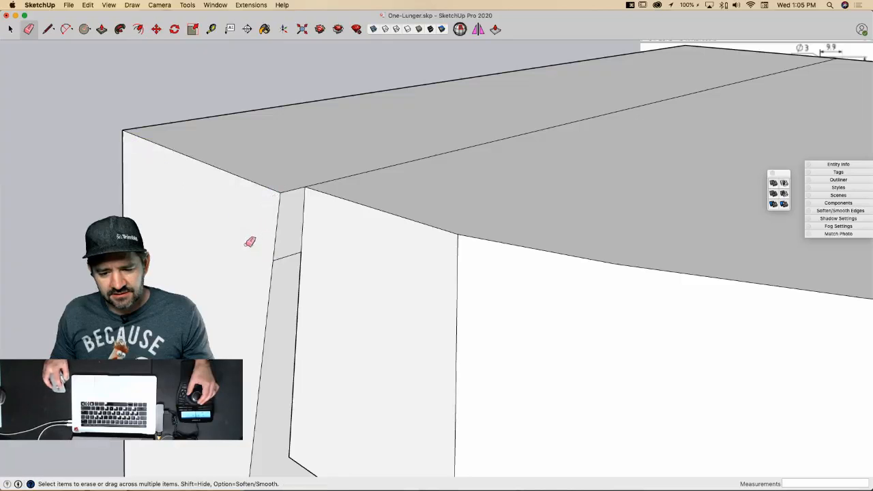
middle_click_drag(309, 269, 301, 261)
Step: Erase the seam line running across the top face between the arm and the rounded tab
key("l")
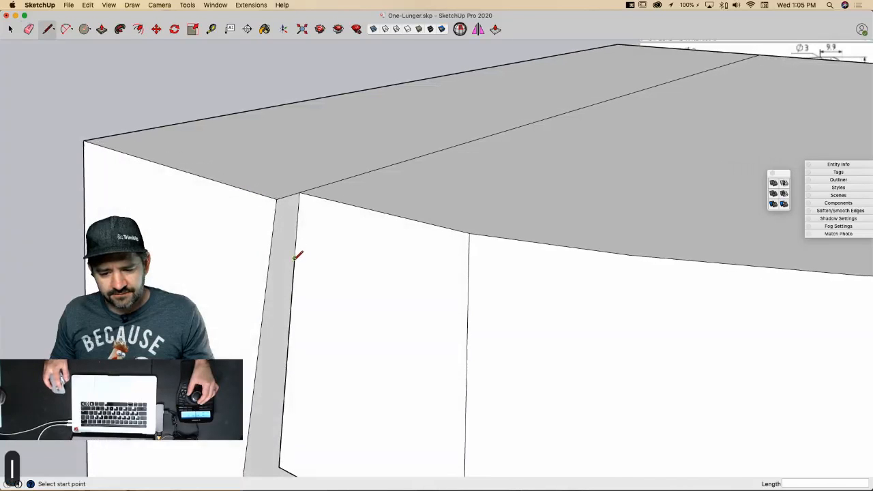
key("space")
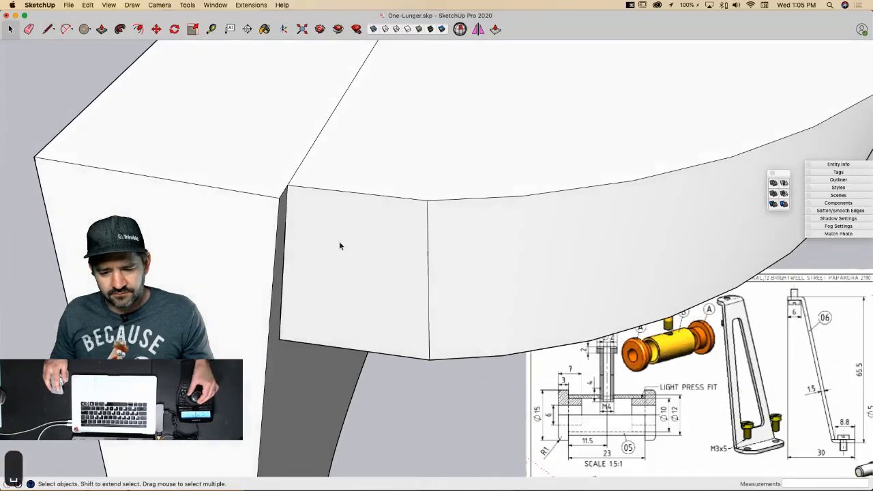
key("e")
left_click(335, 217)
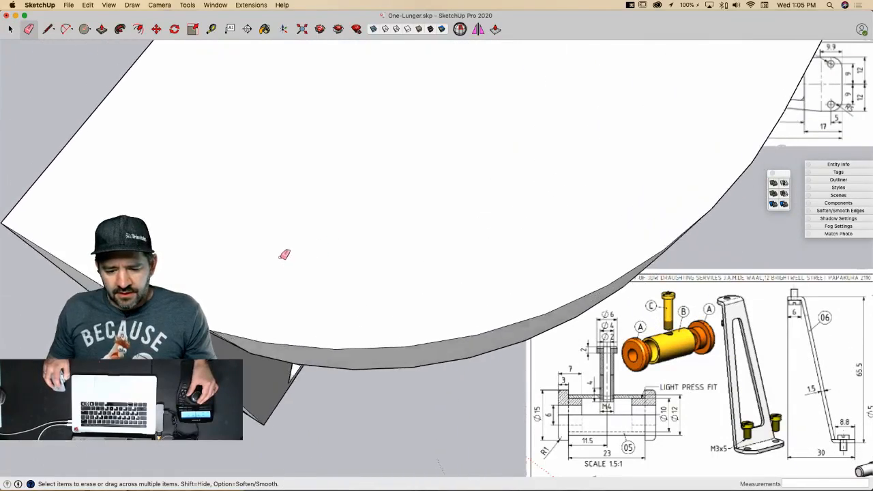
Step: Draw edges bridging the arm's side corners to the start of the tab's curve, including a diagonal, and erase the recessed vertical edge
key("l")
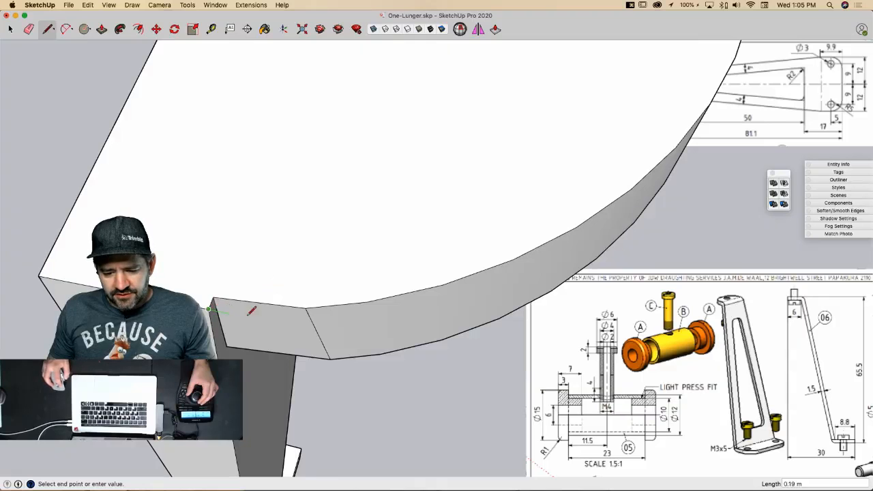
left_click(308, 307)
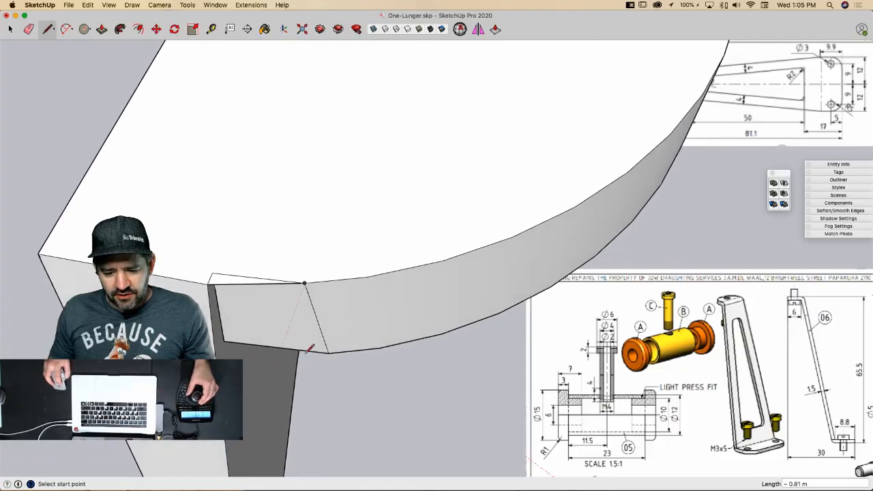
left_click(214, 329)
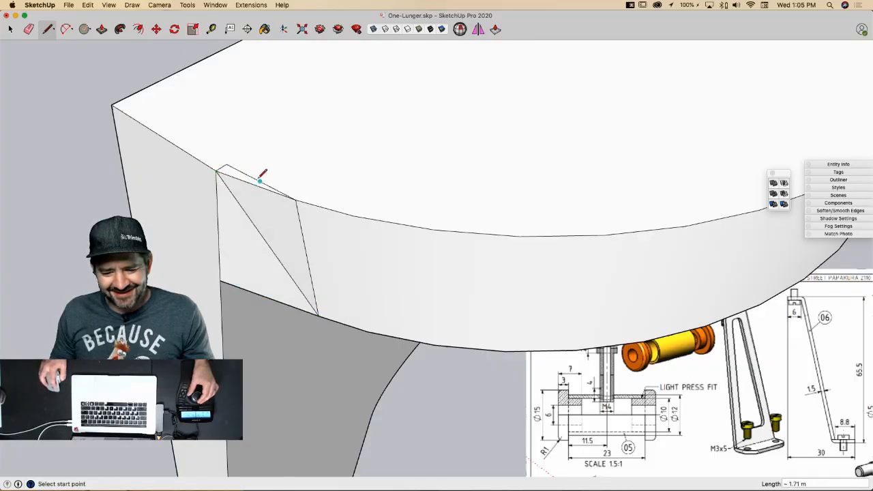
key("e")
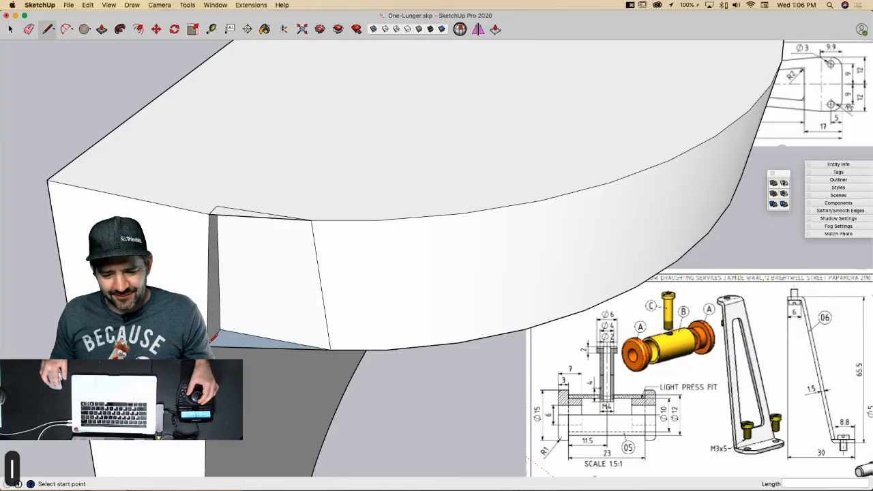
left_click(222, 320)
key("l")
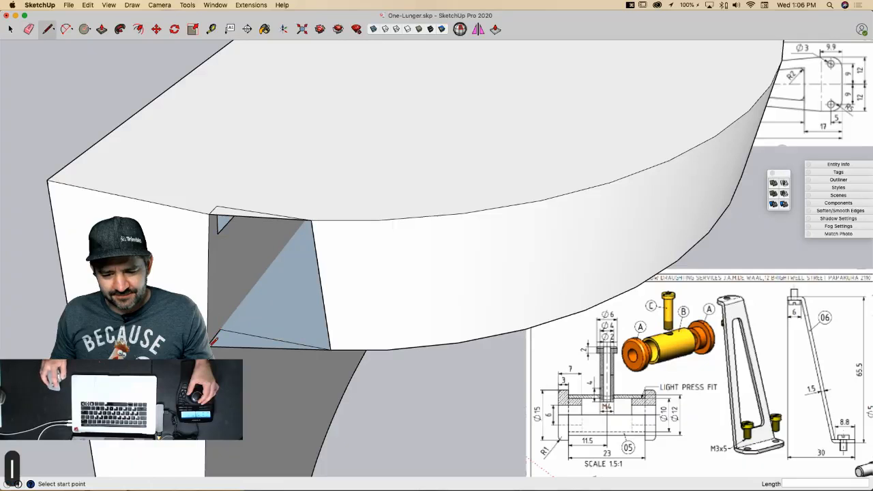
left_click(311, 220)
Step: Erase the stray notch edges on the tab's top and underside, and draw the underside edge across the bracket's width at the inner bend
key("e")
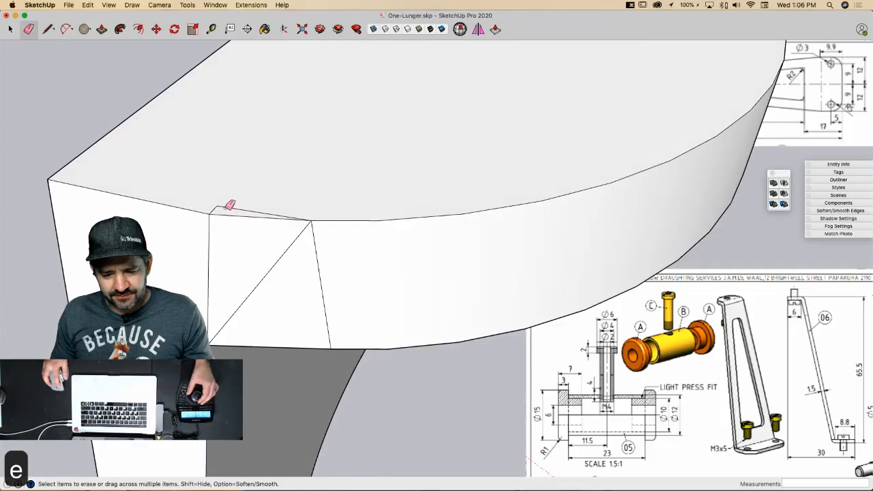
left_click(212, 207)
key("l")
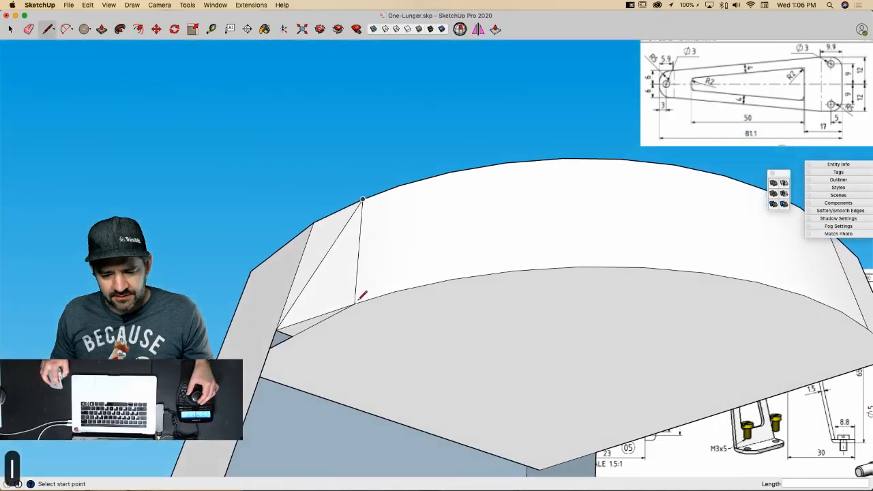
left_click(598, 451)
key("e")
left_click(318, 329)
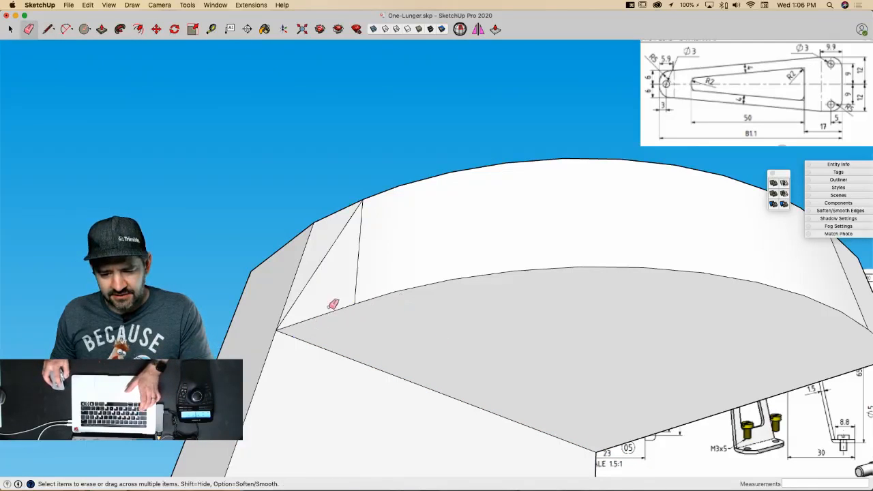
Step: Undo erasing the vertical side edge, and soften the vertical and diagonal edges where the arm meets the tab's curve
left_click(357, 262)
key("super+z")
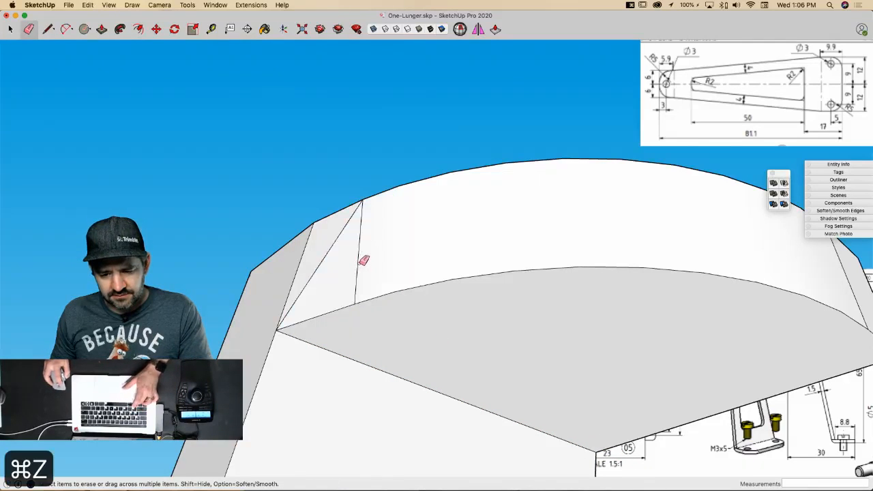
mouse_move(362, 263)
left_mouse_down()
mouse_move(324, 250)
mouse_move(296, 269)
left_mouse_up()
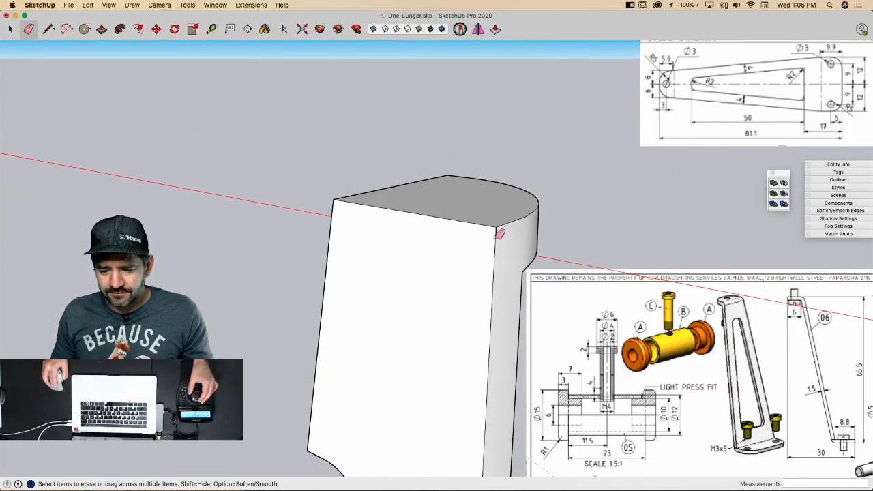
mouse_move(498, 235)
middle_mouse_down()
mouse_move(468, 245)
mouse_move(459, 236)
middle_mouse_up()
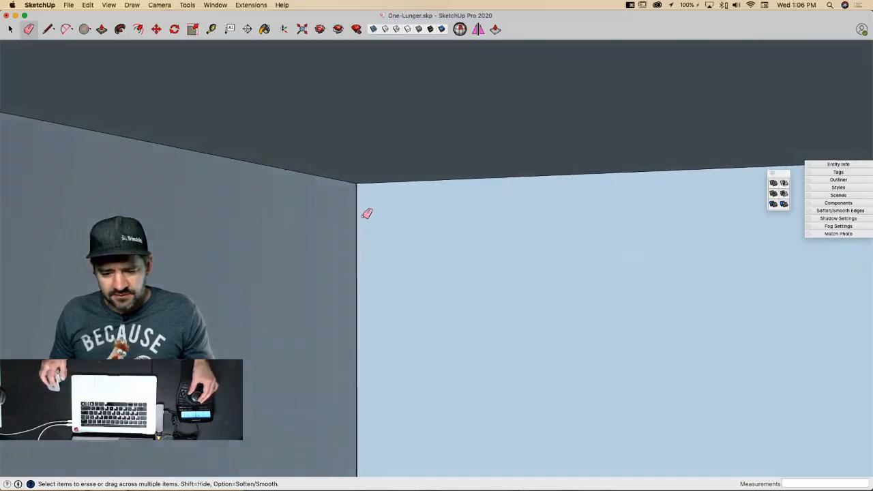
key("space")
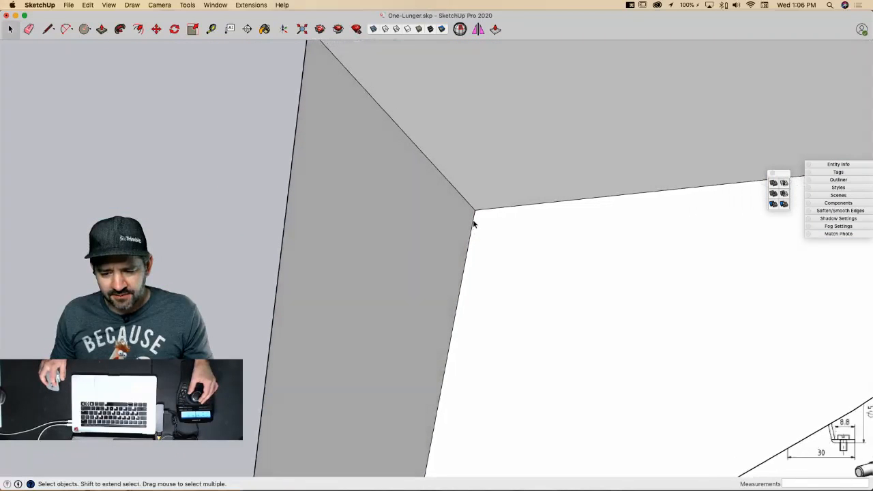
key("BackSpace")
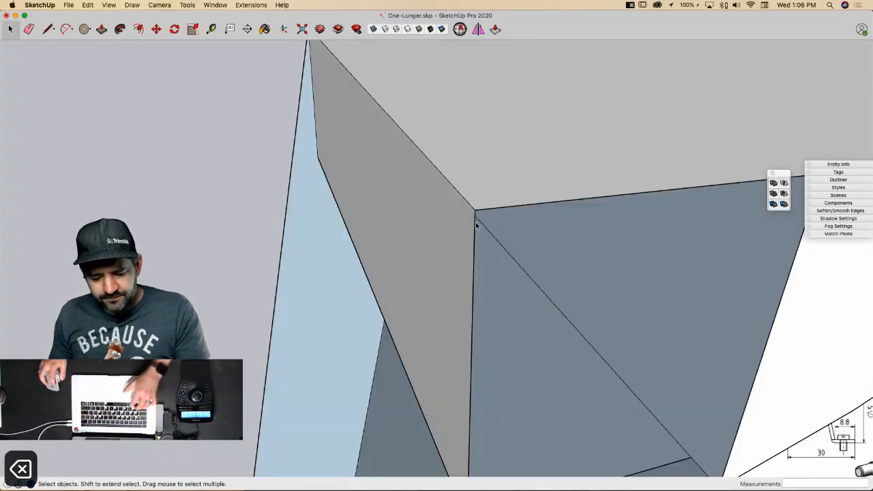
key("super+z")
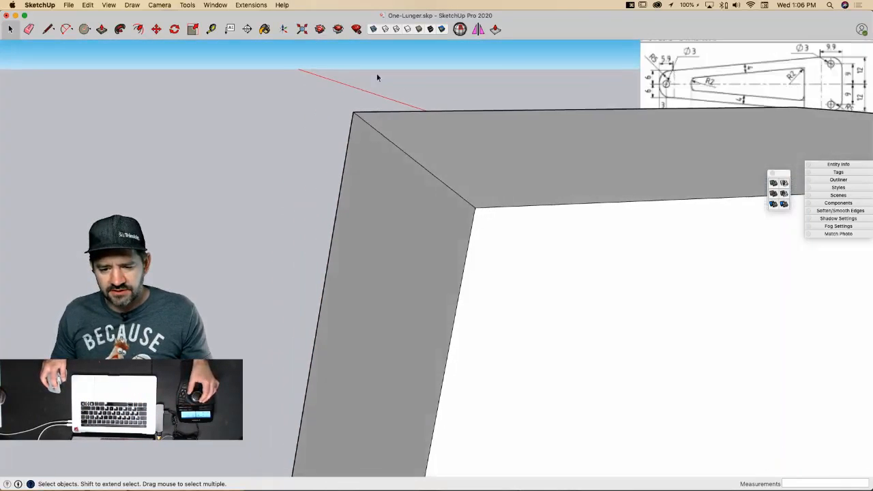
Step: Erase the leftover internal edges inside the upper corner with the model shown see-through
key("e")
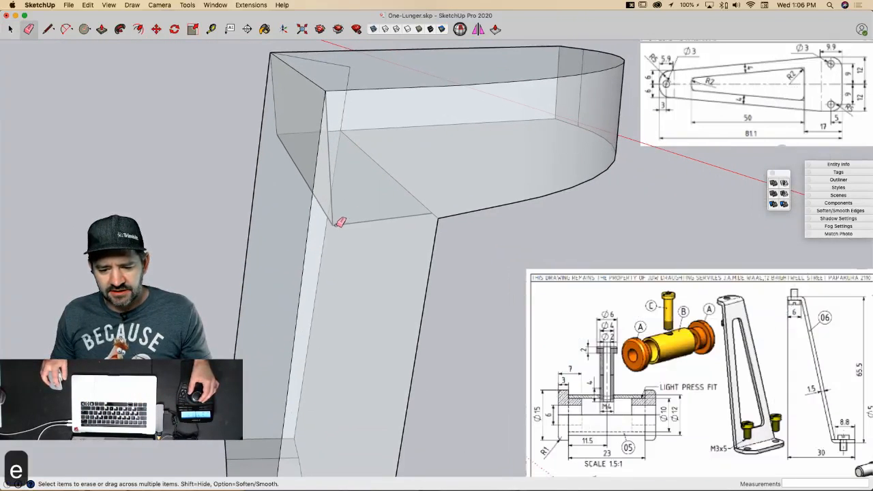
left_click(337, 223)
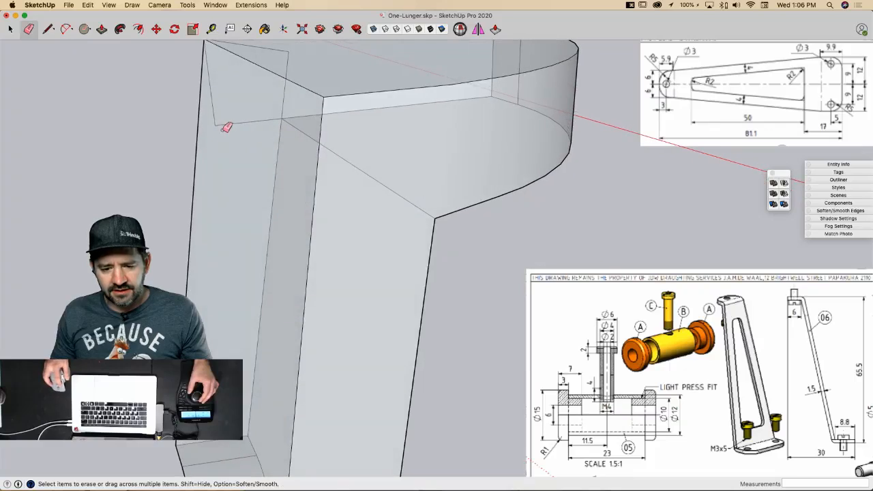
left_click_drag(214, 126, 265, 120)
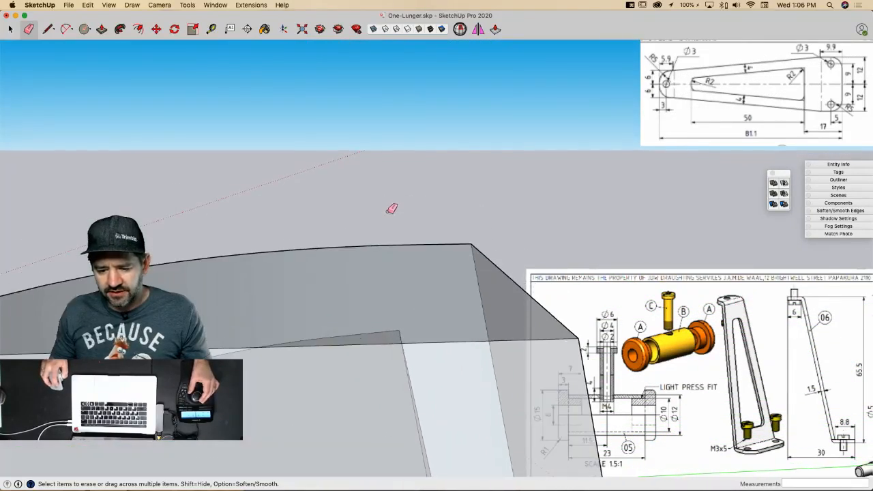
Step: Draw a tangent arc on the arm's side face from the top edge to the outer sloped edge, rounding the upper bend
key("l")
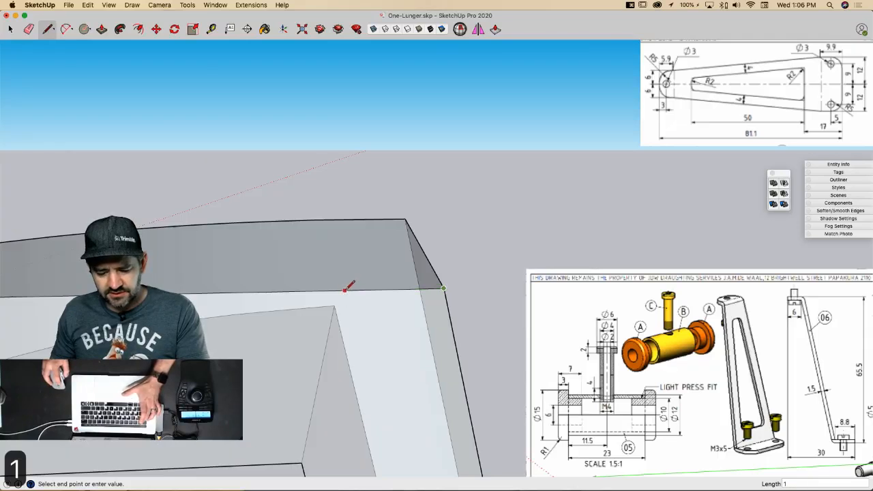
key("a")
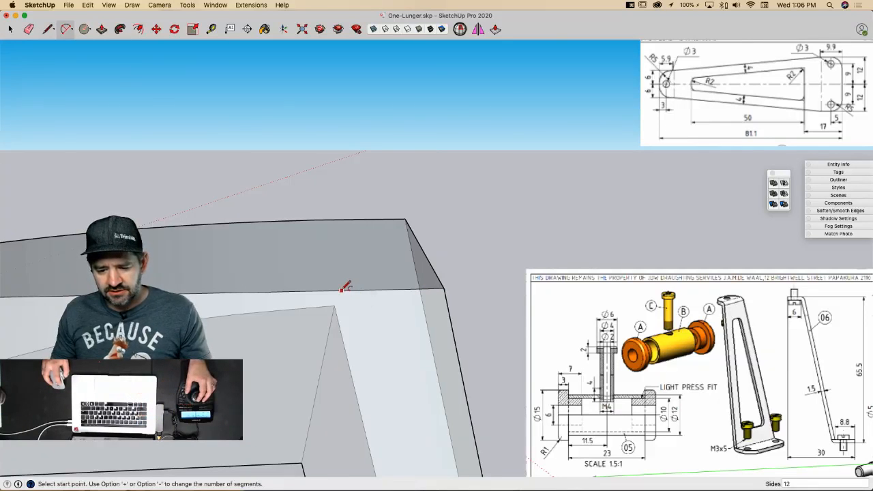
left_click(355, 288)
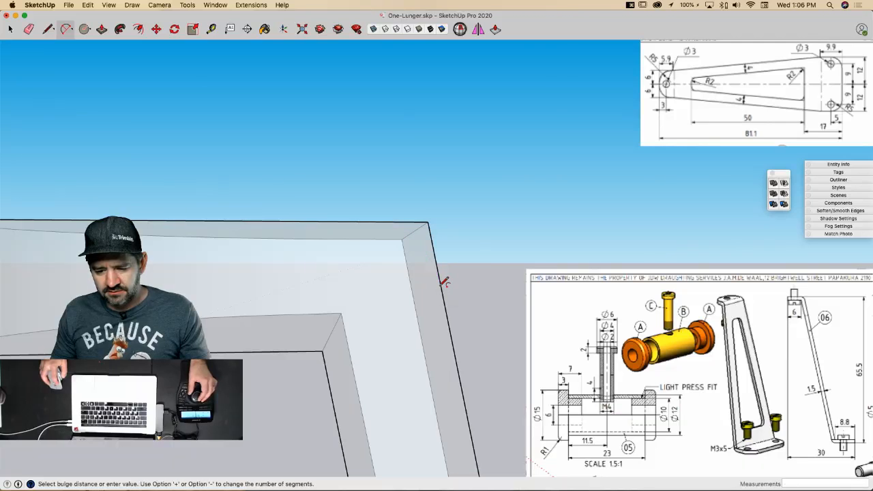
middle_click_drag(445, 280, 415, 268)
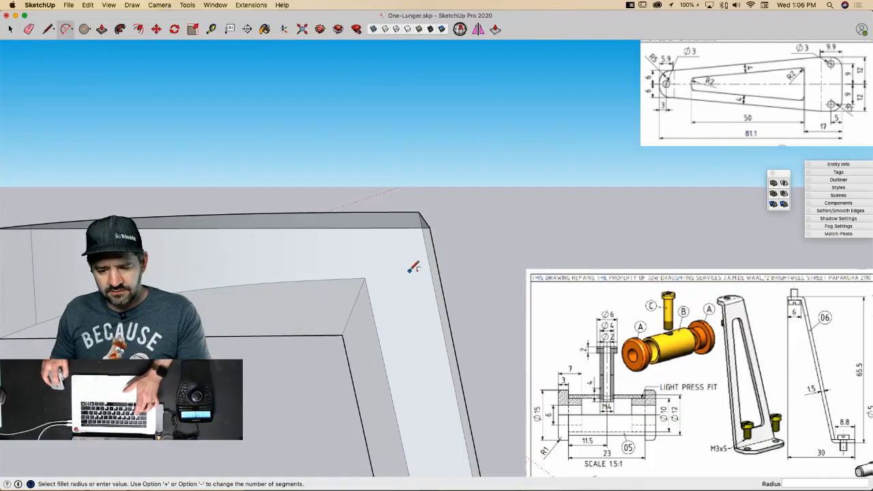
left_click(335, 227)
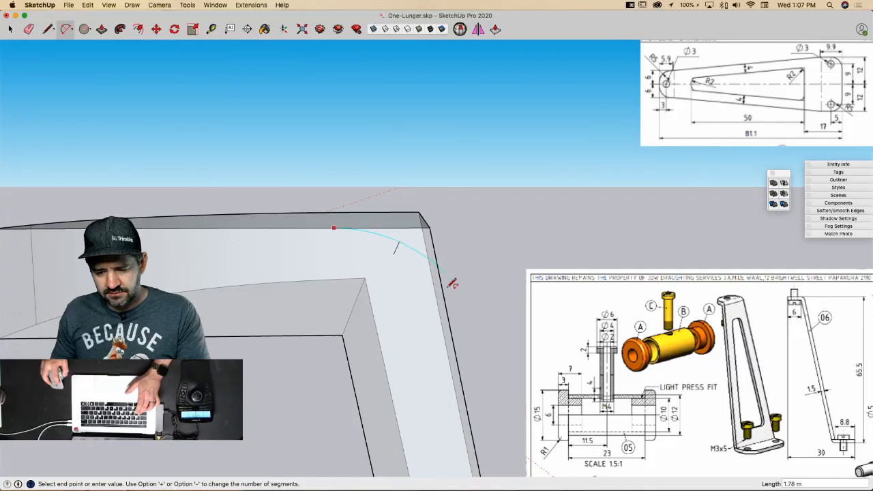
double_click(450, 323)
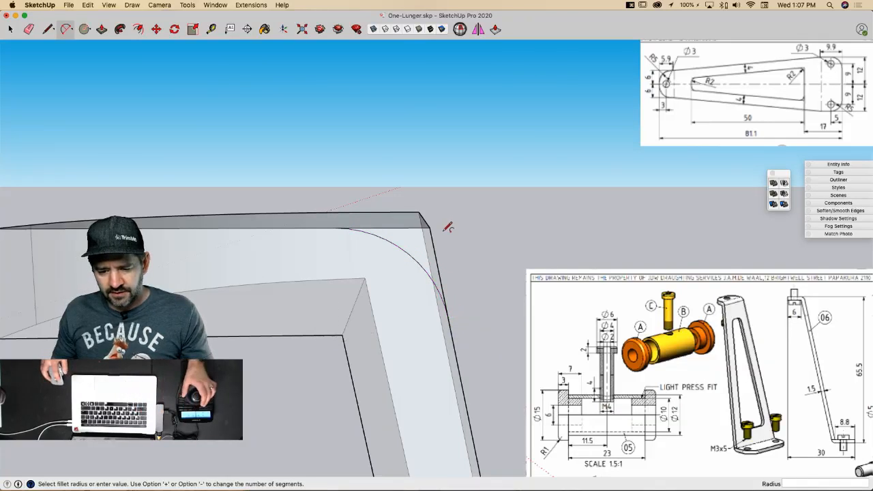
Step: Push/Pull the corner area outside the arc across the bracket's full width
key("p")
left_click(427, 243)
middle_click_drag(420, 219, 405, 234)
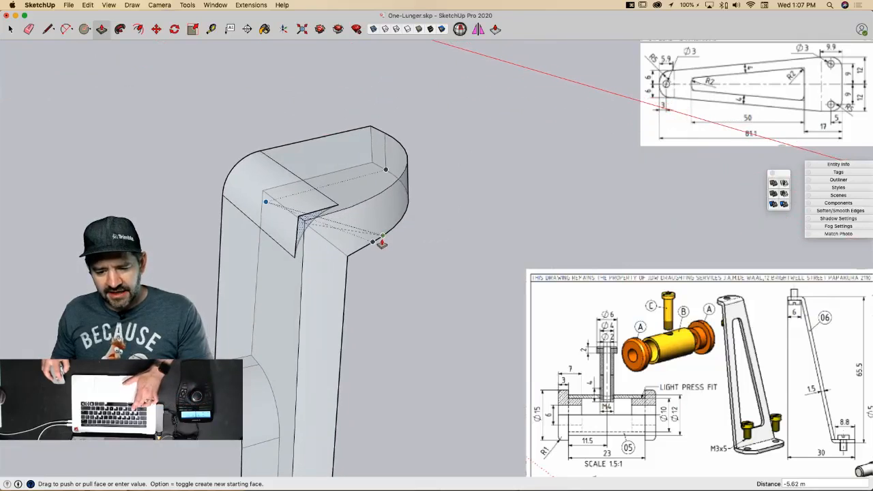
left_click(407, 273)
Step: Select the whole bracket geometry and intersect its faces with the selection
key("space")
middle_click_drag(407, 273, 430, 186)
left_click_drag(262, 345, 262, 345)
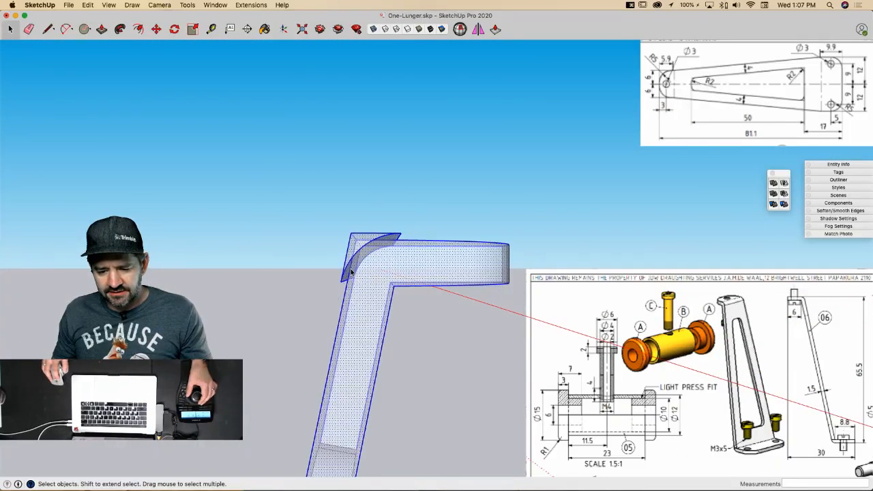
right_click(362, 268)
mouse_move(392, 347)
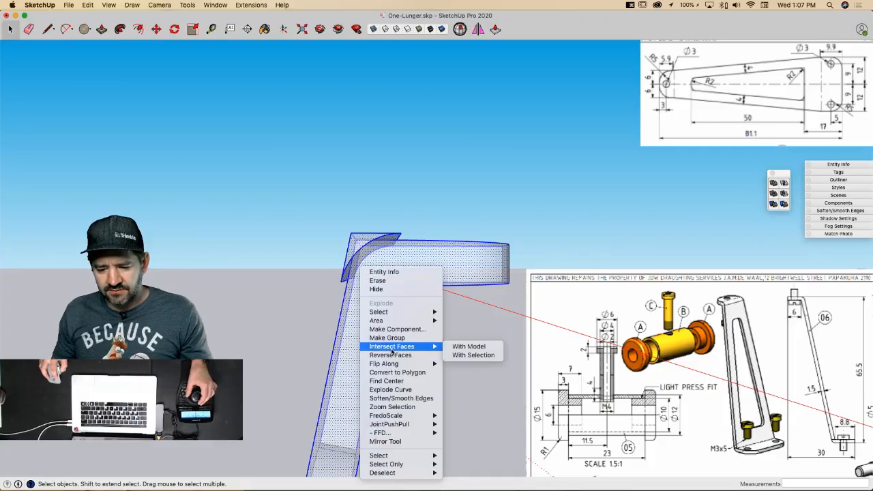
left_click(484, 356)
Step: Delete the excess block of corner geometry outside the bracket's rounded upper bend
middle_click_drag(536, 252, 466, 288)
scroll(466, 288, "up", 3)
left_click_drag(395, 271, 349, 333)
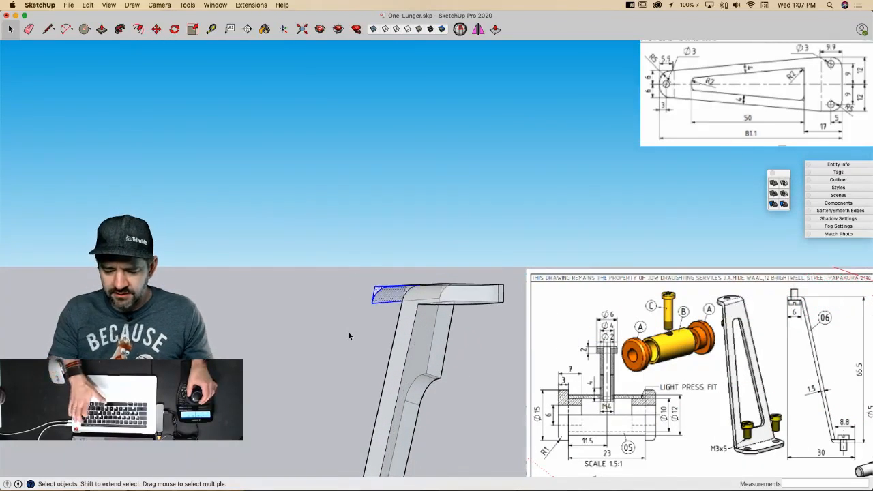
key("BackSpace")
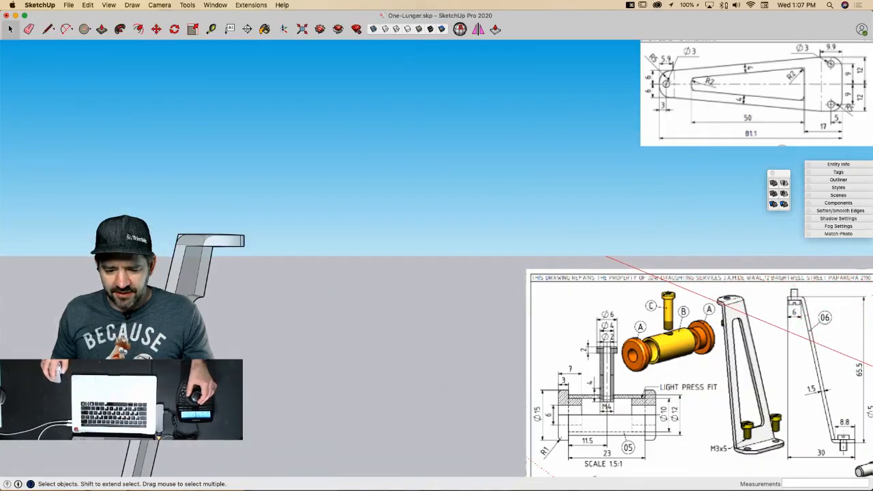
Step: Erase the leftover corner edges outside the curve at both sides of the upper bend
middle_click_drag(314, 238, 464, 267)
scroll(380, 255, "up", 4)
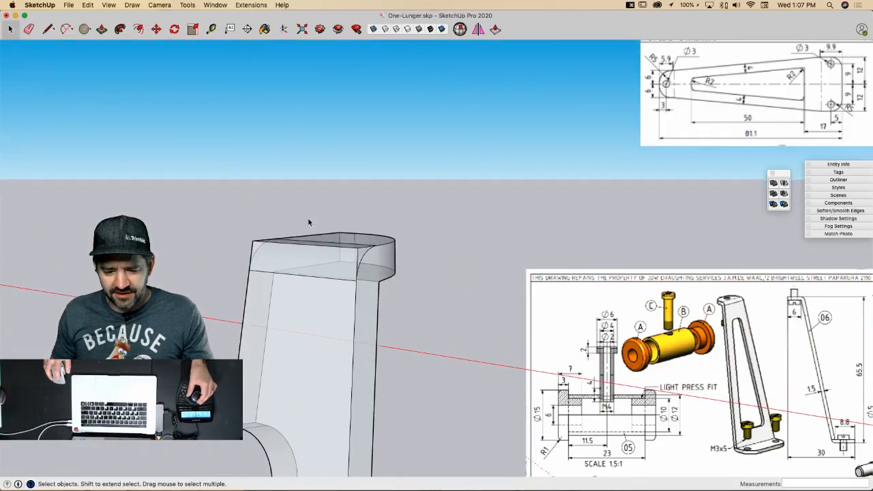
key("e")
scroll(308, 219, "up", 4)
left_click_drag(161, 220, 152, 228)
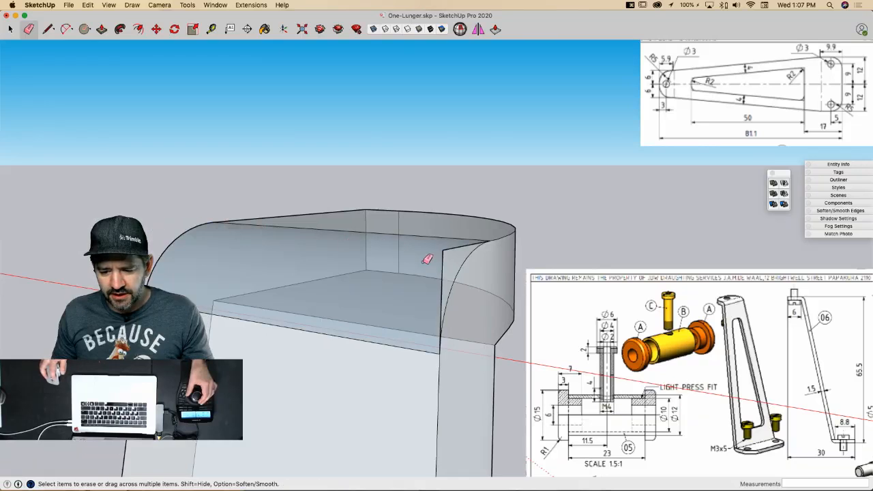
Step: Reverse the face of the rounded upper bend and turn off the see-through display
mouse_move(423, 262)
middle_mouse_down()
mouse_move(440, 249)
mouse_move(376, 277)
middle_mouse_up()
right_click(374, 280)
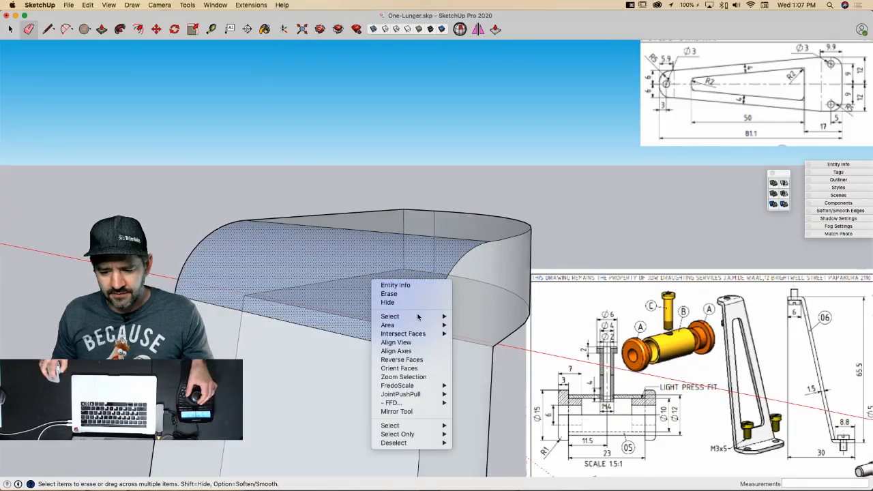
left_click(418, 361)
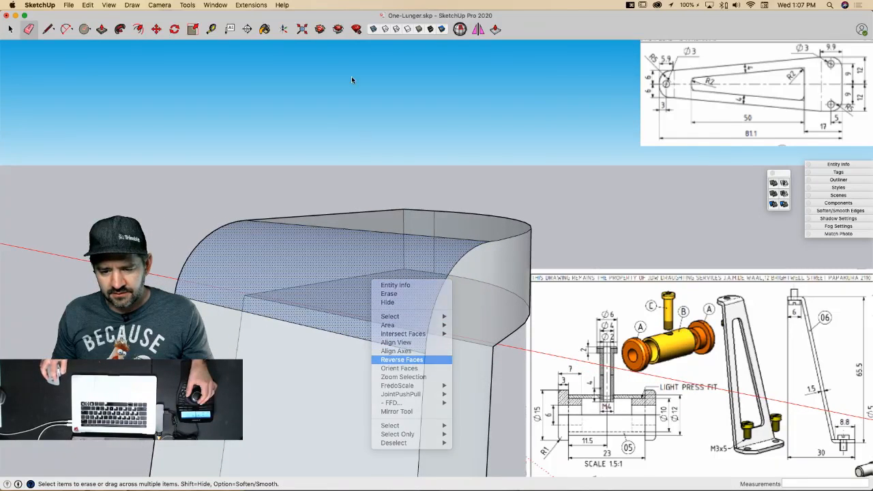
left_click(374, 30)
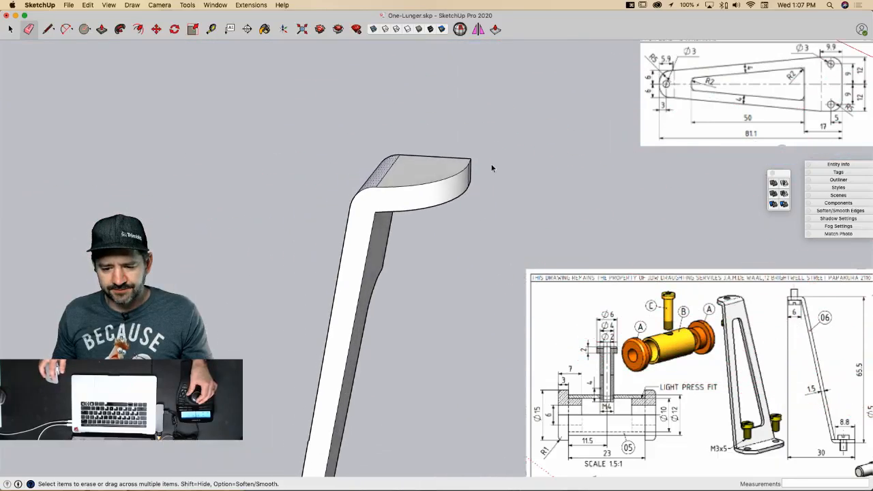
Step: Delete the half bracket's two cut faces on its centre plane, above and below the opening
key("space")
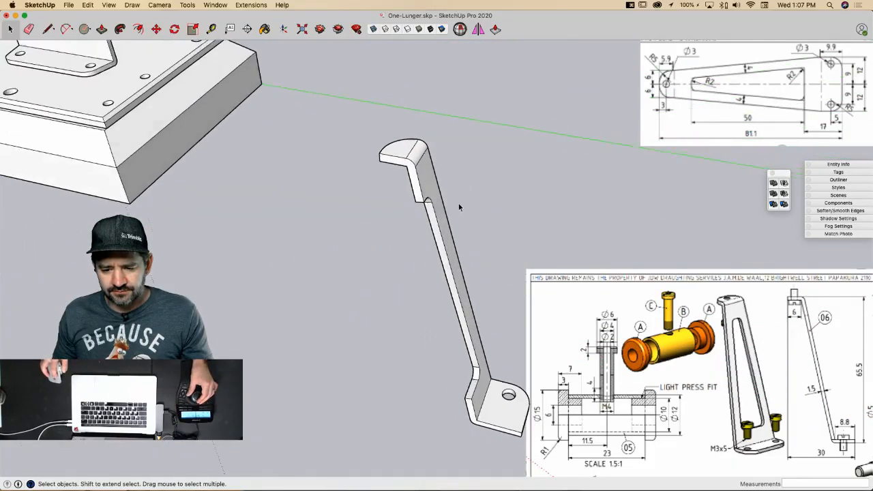
left_click(407, 174)
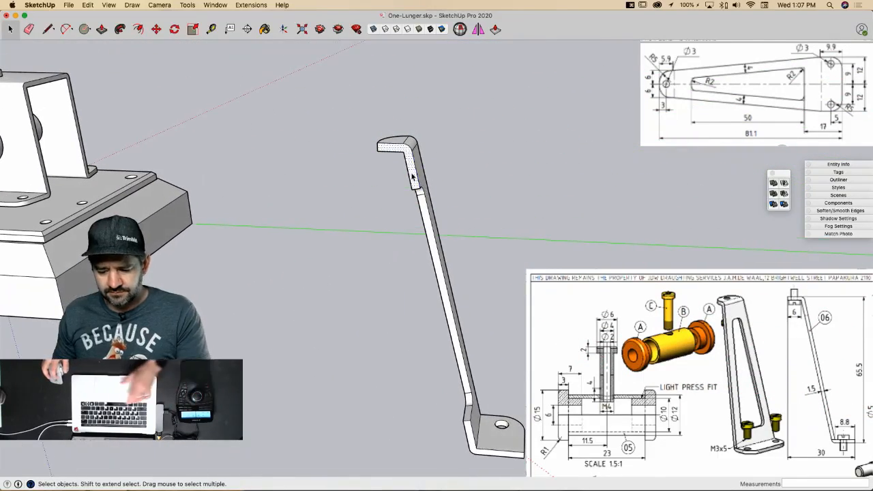
key("BackSpace")
scroll(294, 127, "down", 2)
scroll(421, 362, "up", 2)
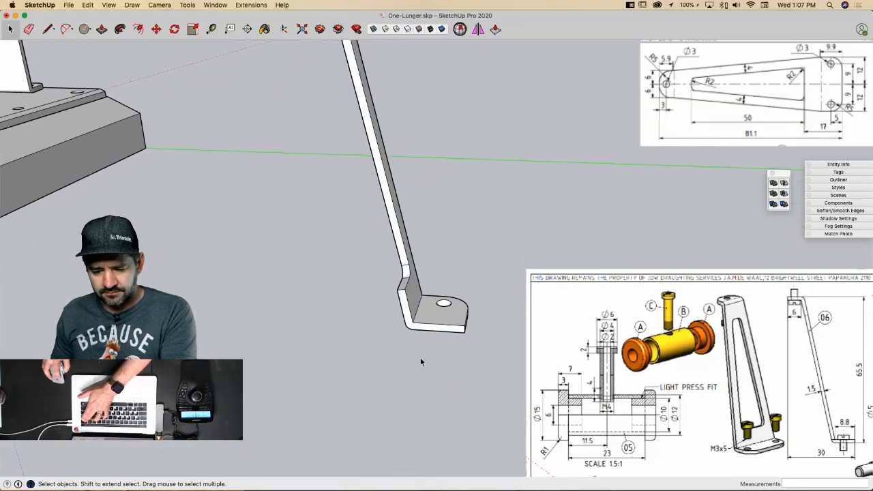
key("BackSpace")
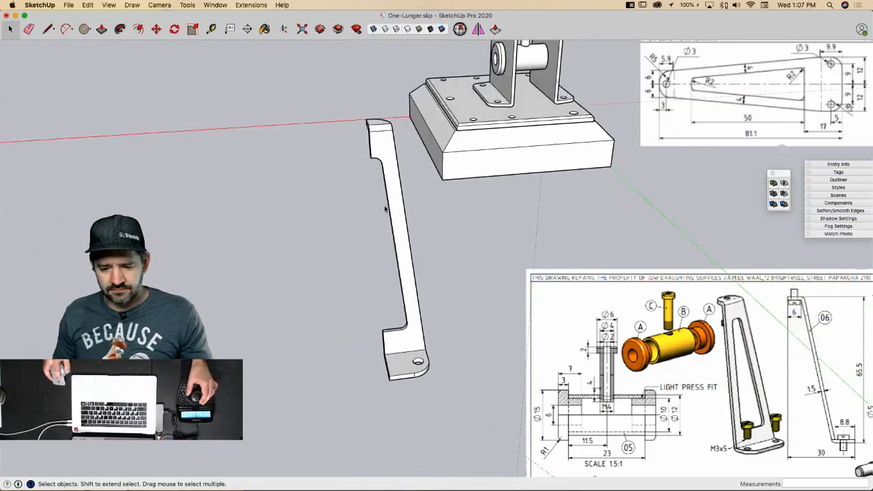
Step: Copy the whole half bracket about 22.4 m sideways along the red axis
left_click_drag(307, 92, 452, 411)
key("m")
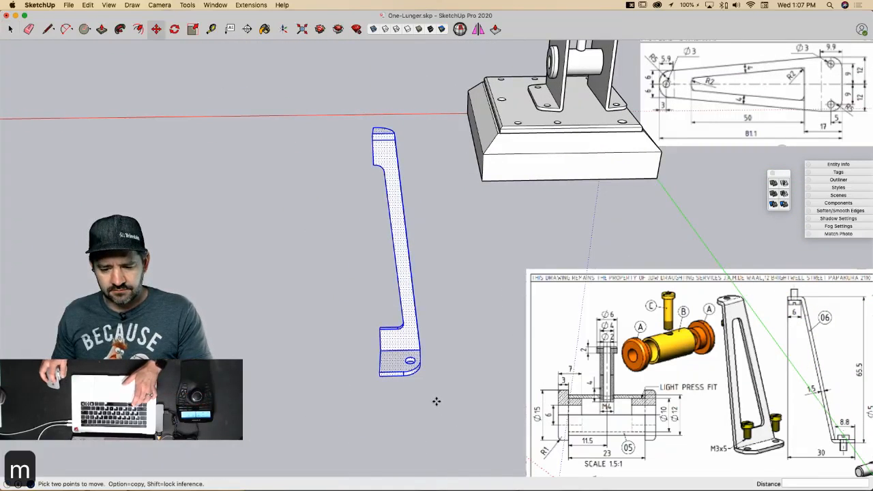
key("alt")
left_click(435, 403)
left_click(356, 408)
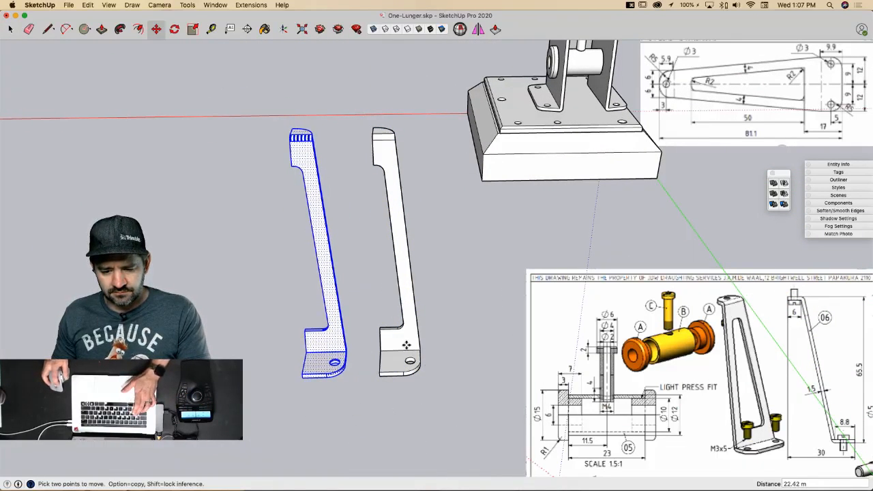
Step: Mirror the copied half by scaling it to -1.00 along the red axis
key("s")
left_click(298, 258)
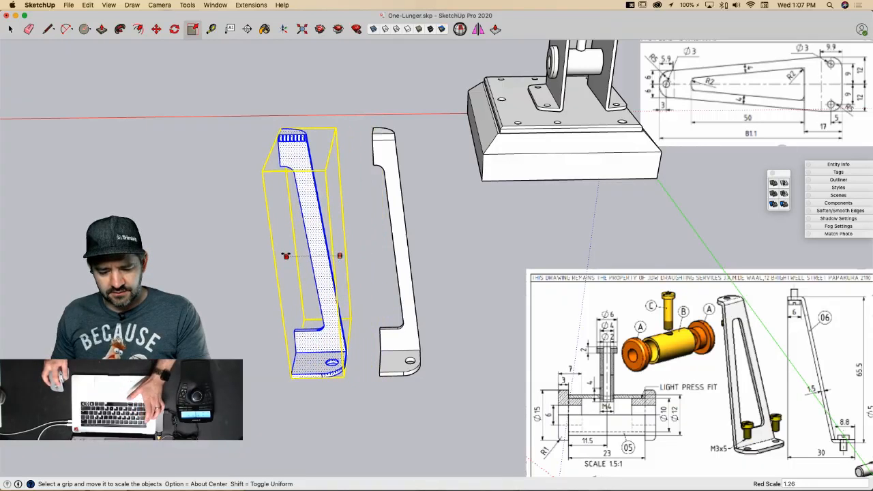
key("Escape")
left_click(340, 254)
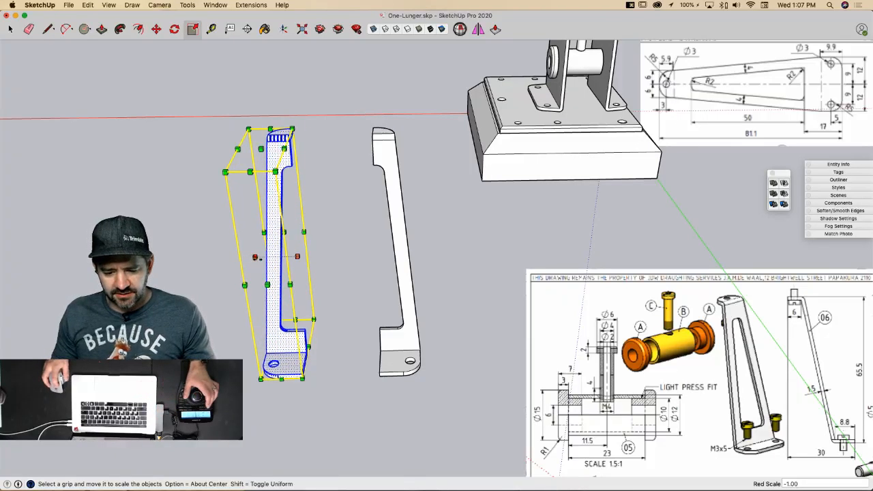
left_click(256, 254)
Step: Move the mirrored half by its inner foot corner onto the matching corner of the original half
key("m")
left_click(299, 369)
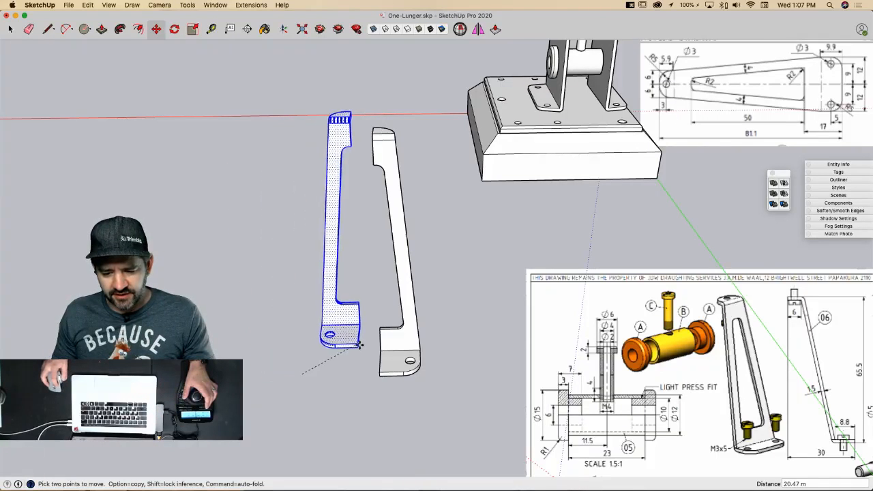
left_click(380, 369)
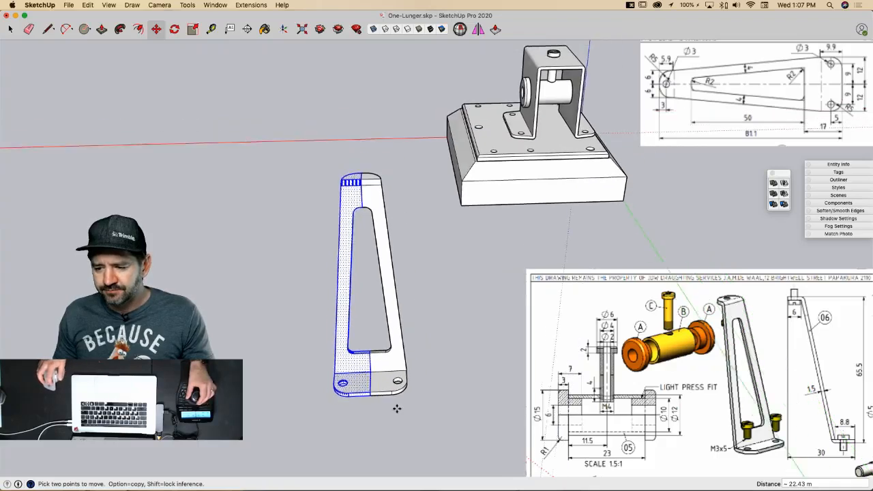
Step: Inspect the entity info of the upper flange arc, a foot hole circle and an opening corner arc
left_click(834, 166)
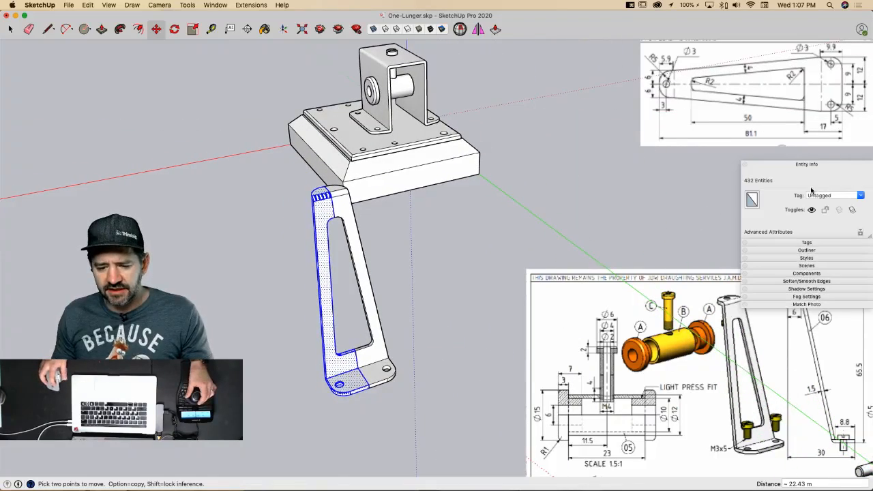
key("space")
left_click(386, 193)
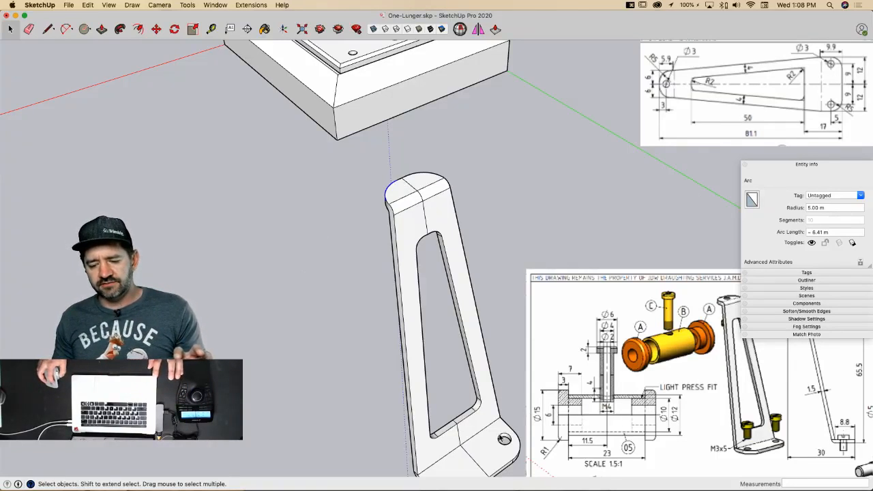
scroll(504, 438, "up", 10)
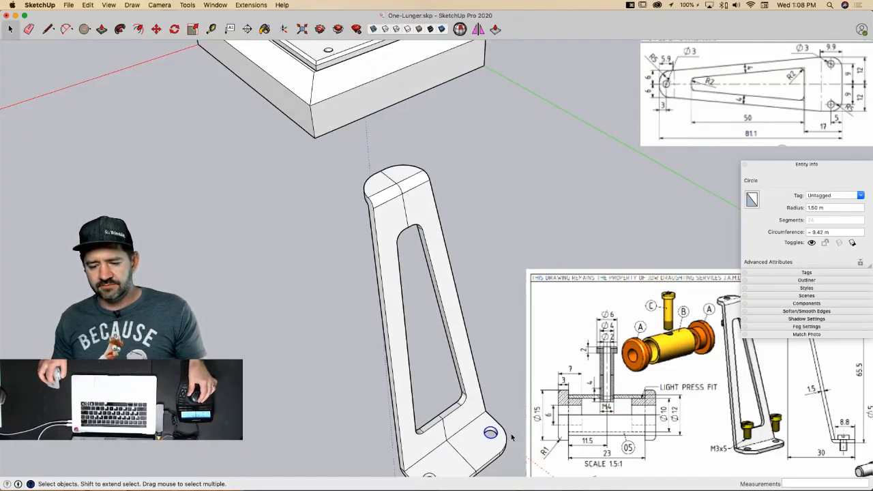
middle_click_drag(392, 419, 331, 237)
left_click(329, 238)
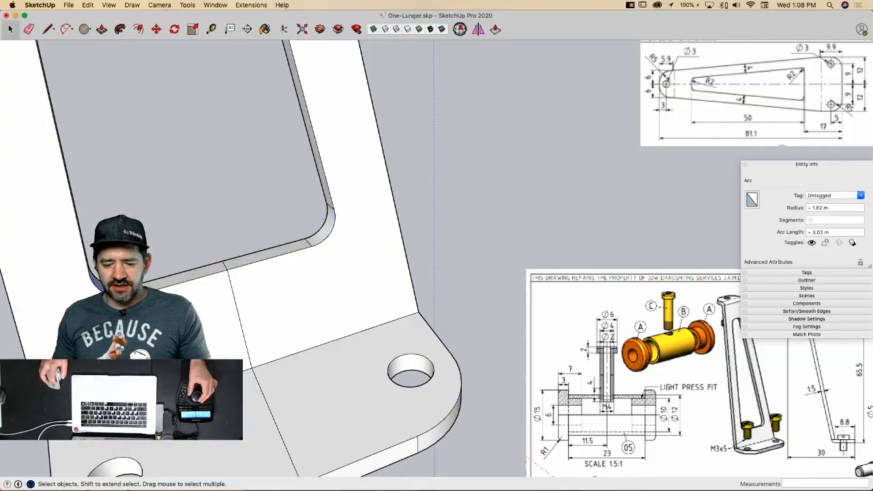
Step: Draw a sample arc with a bulge of about 2.06 m and a circle of about 2.68 m radius beside the bracket
key("a")
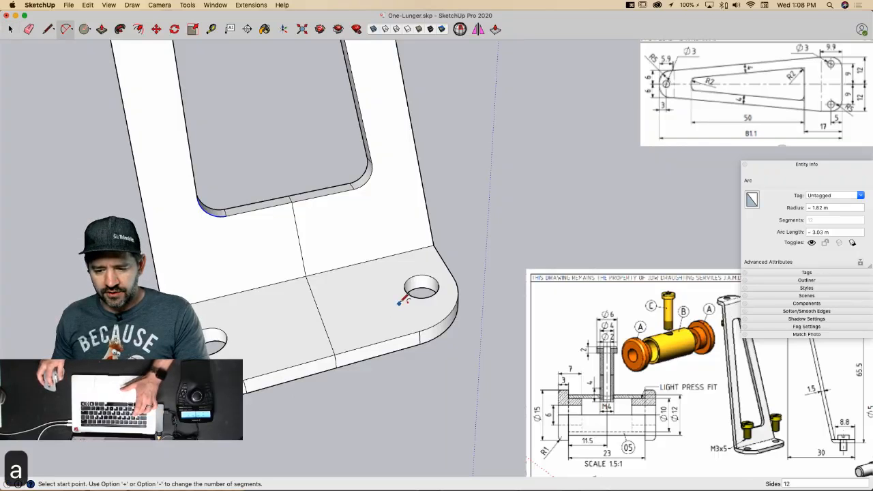
left_click(505, 196)
left_click(539, 198)
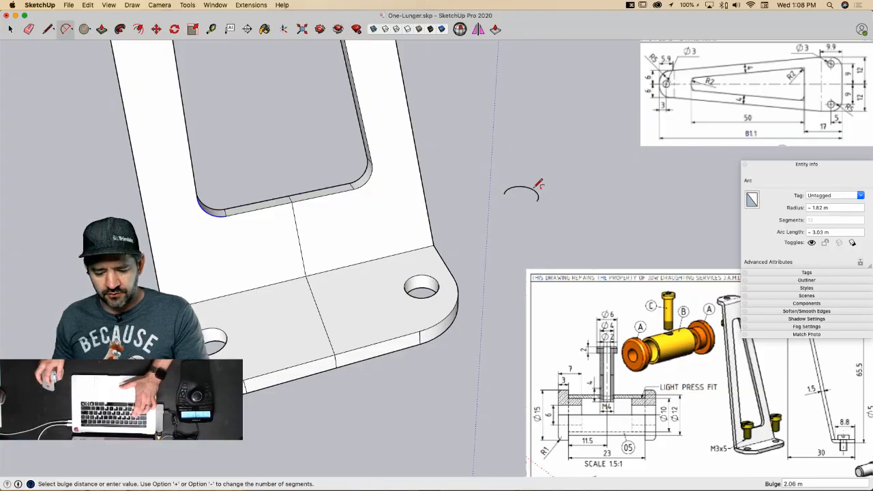
left_click(538, 185)
key("c")
left_click(581, 223)
left_click(615, 223)
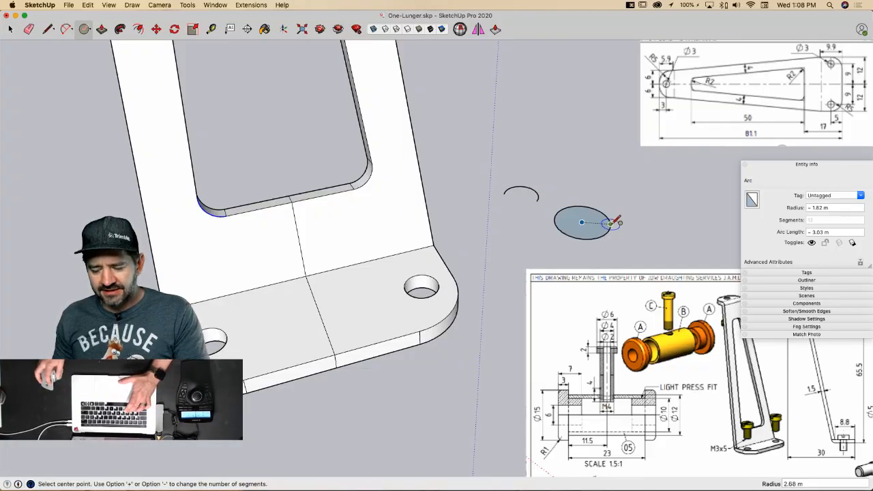
key("space")
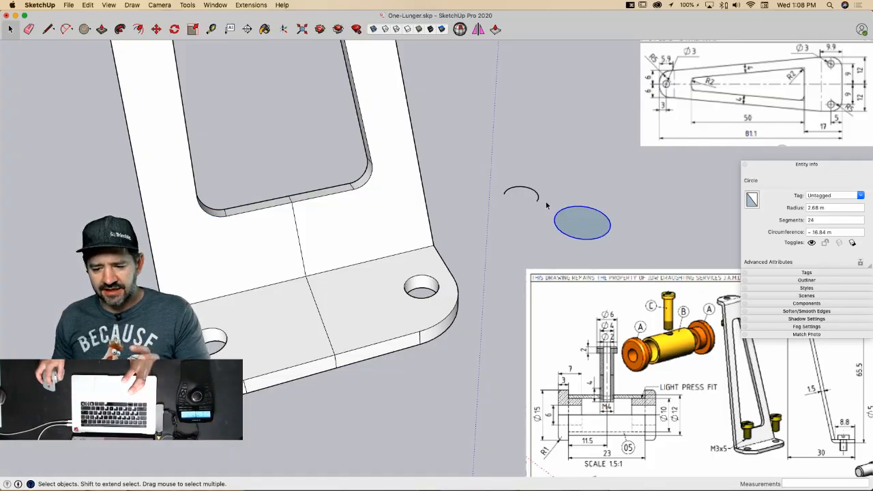
Step: Set the sample arc's number of segments to 8
left_click(550, 197)
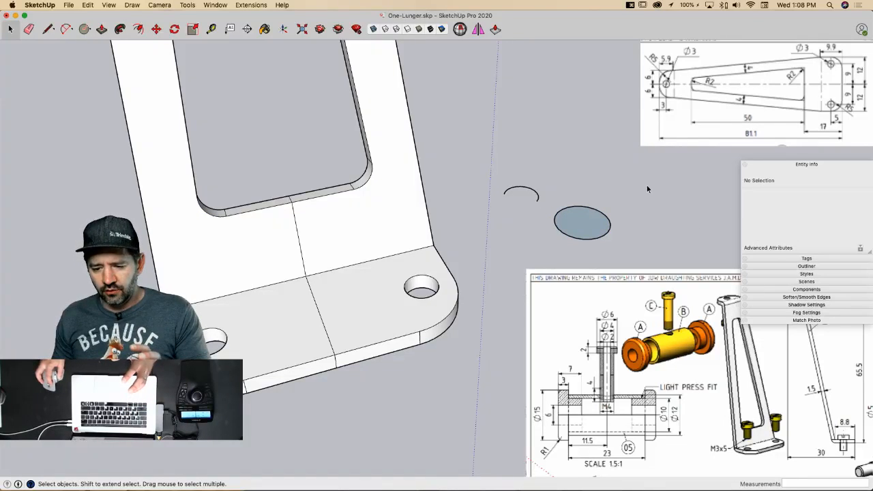
left_click(536, 195)
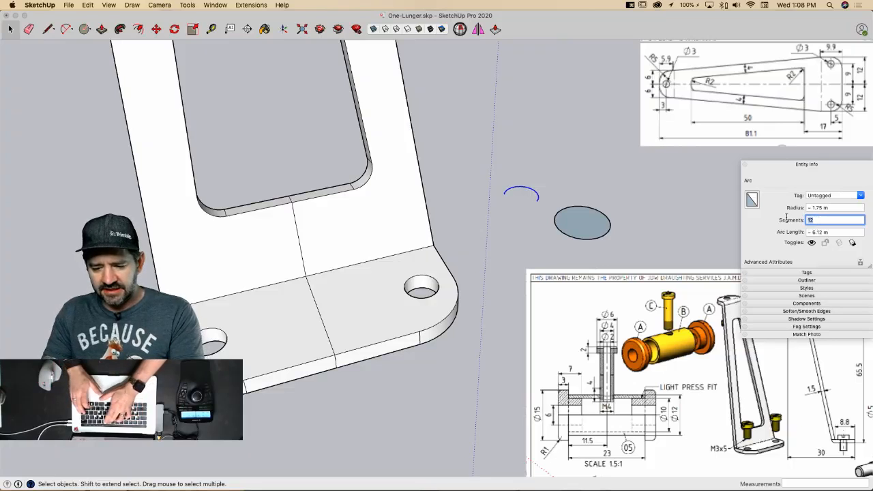
type("8")
key("Return")
middle_click_drag(471, 164, 483, 178)
key("space")
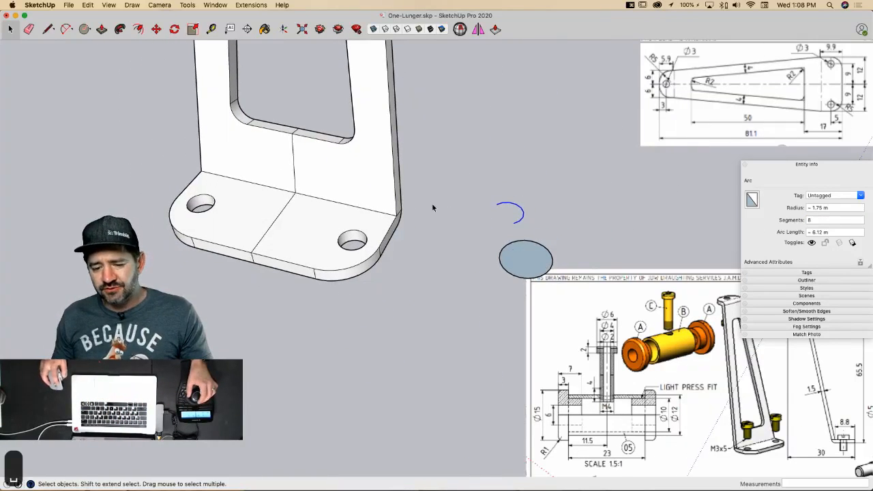
Step: Delete the sample arc and circle beside the bracket
scroll(284, 266, "down", 5)
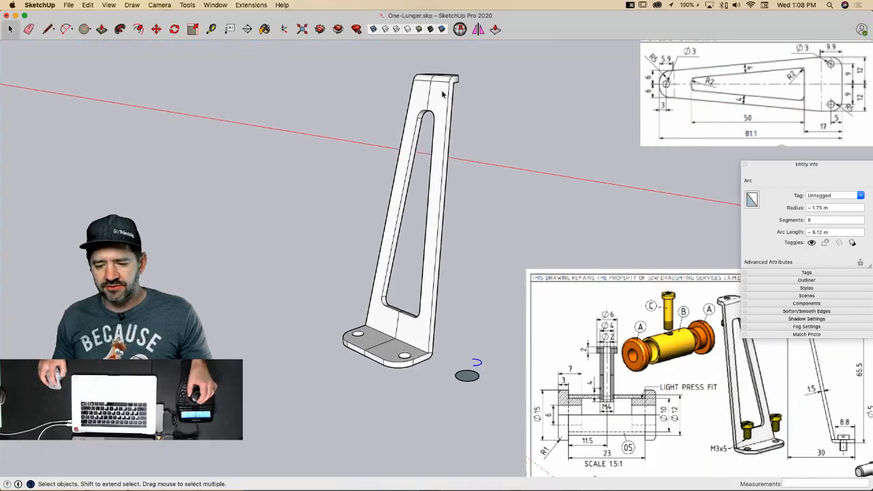
left_click_drag(410, 301, 516, 396)
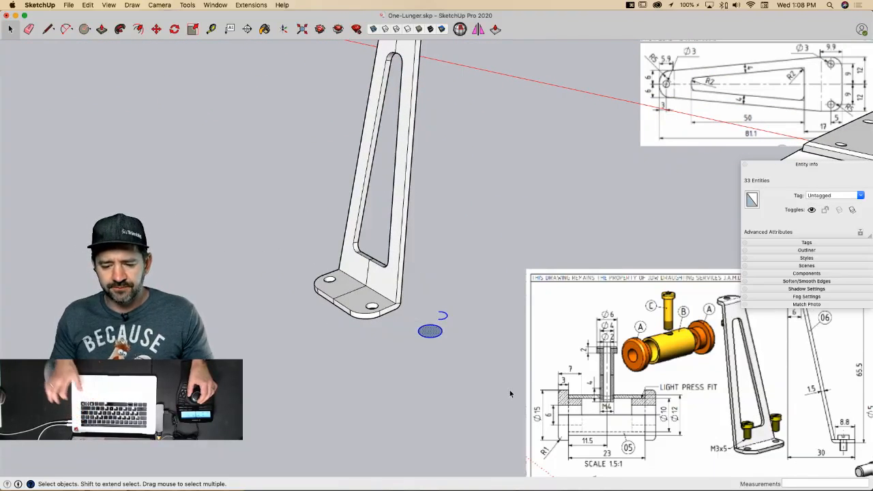
key("BackSpace")
Step: Erase the centre seam edges on the foot and on the arm below and above the opening
key("e")
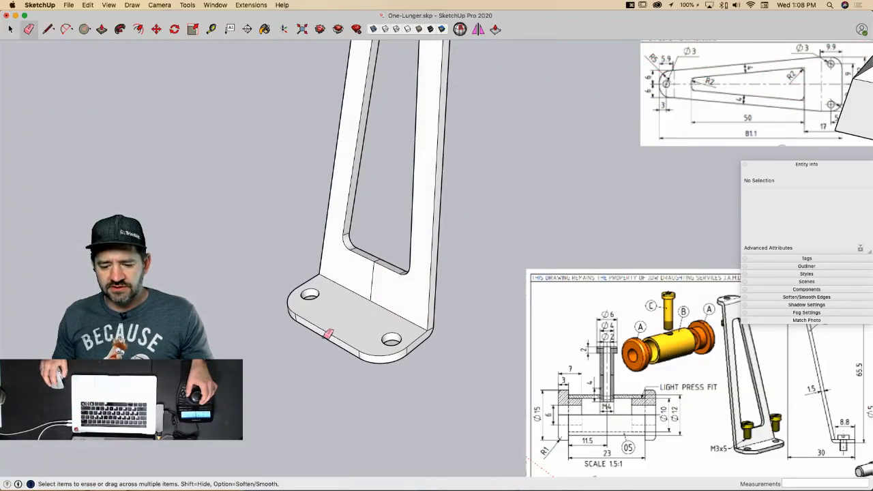
scroll(327, 335, "up", 2)
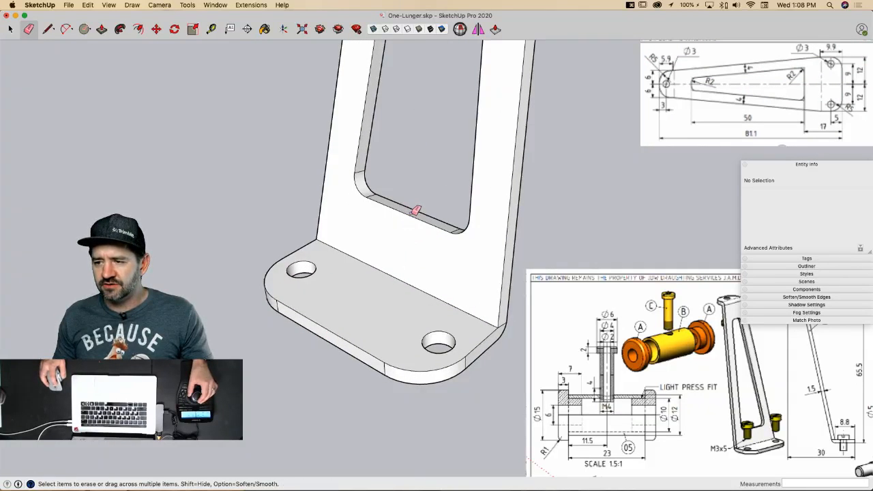
mouse_move(415, 209)
middle_mouse_down()
mouse_move(414, 248)
mouse_move(461, 298)
mouse_move(503, 304)
mouse_move(523, 287)
mouse_move(494, 228)
mouse_move(491, 263)
mouse_move(494, 251)
middle_mouse_up()
left_click(485, 230)
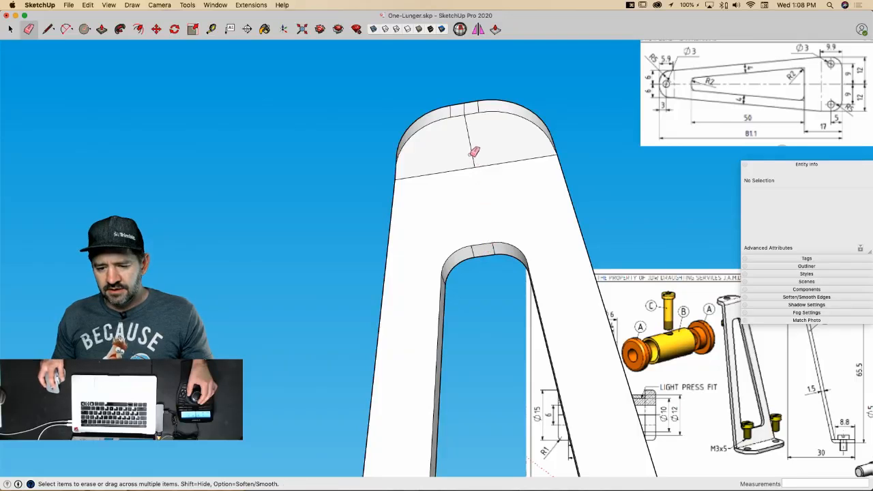
Step: Try to erase the centre seam on the upper flange, and undo the last change
mouse_move(468, 107)
middle_mouse_down()
mouse_move(529, 181)
mouse_move(515, 203)
middle_mouse_up()
mouse_move(514, 213)
left_mouse_down()
mouse_move(516, 223)
mouse_move(577, 202)
mouse_move(533, 198)
mouse_move(546, 201)
left_mouse_up()
key("Escape")
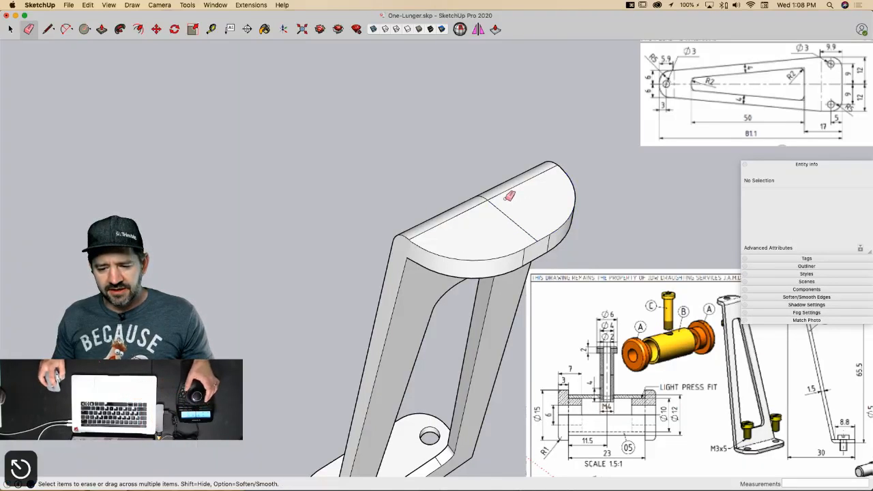
middle_click_drag(508, 179, 320, 239)
key("super+z")
scroll(320, 238, "up", 4)
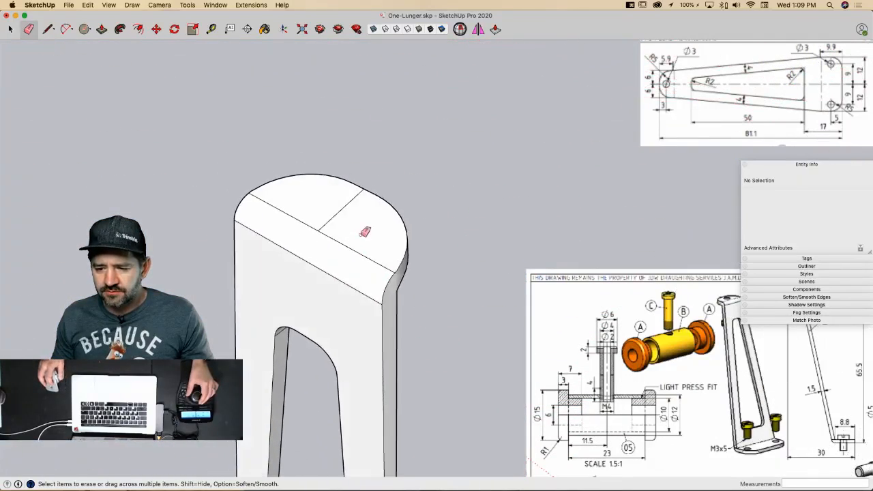
Step: Place a guide line 3 m in from the outer end of the bracket's upper flange
mouse_move(384, 217)
middle_mouse_down()
mouse_move(391, 228)
mouse_move(456, 246)
middle_mouse_up()
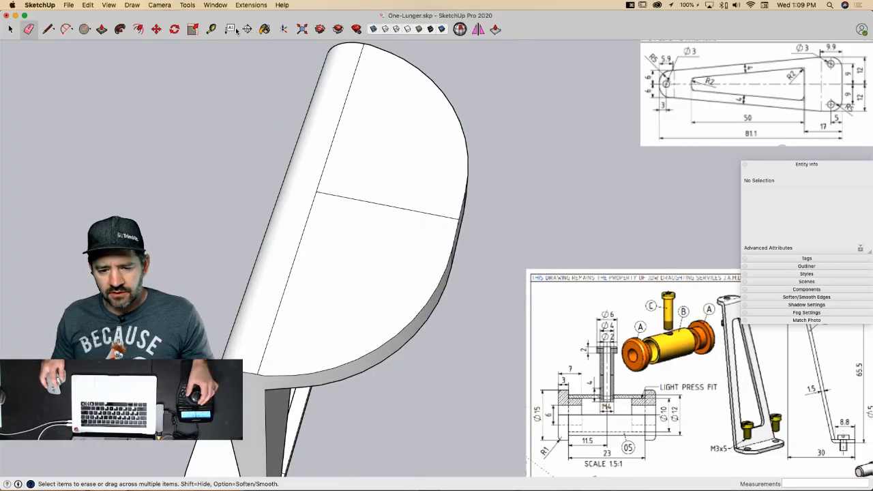
left_click(212, 29)
left_click(455, 233)
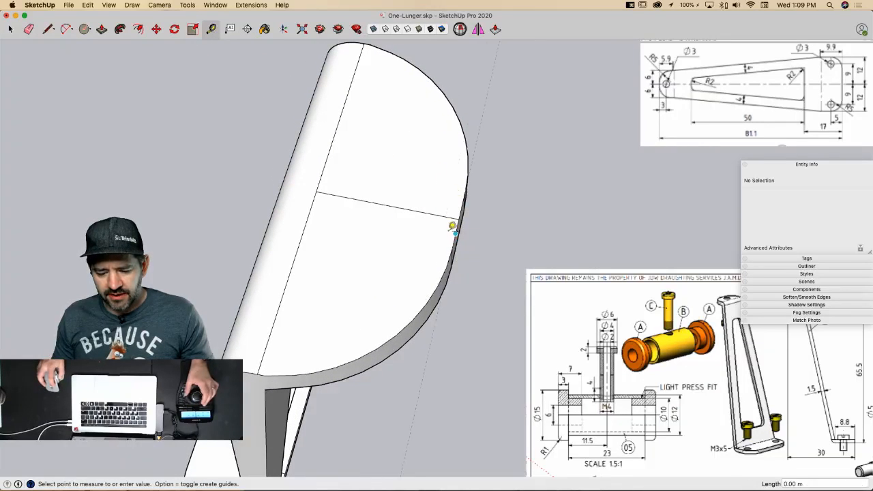
type("3")
key("Return")
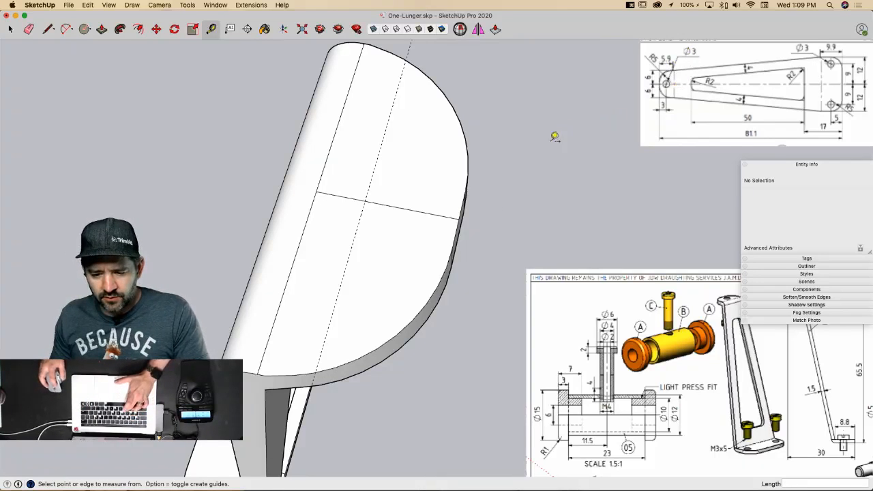
Step: Draw a circle of 1.5 m radius on the upper flange where the guide crosses the centre seam
key("c")
left_click(366, 201)
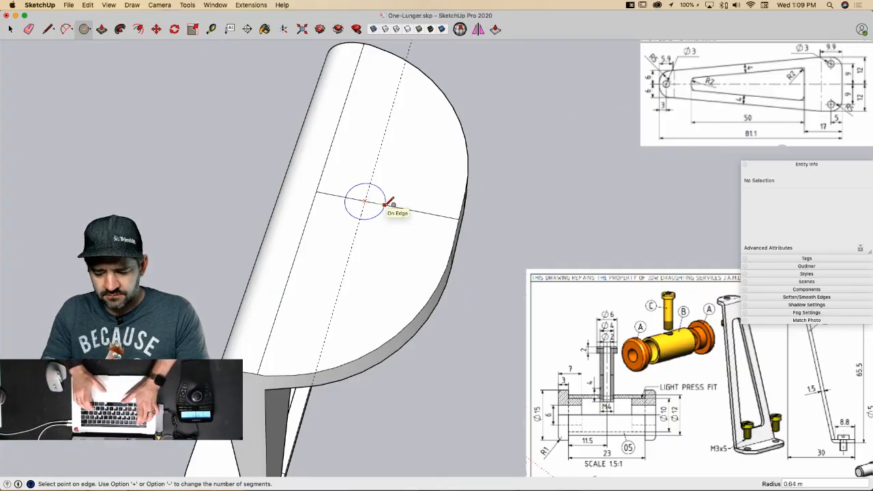
type("1.5")
key("Return")
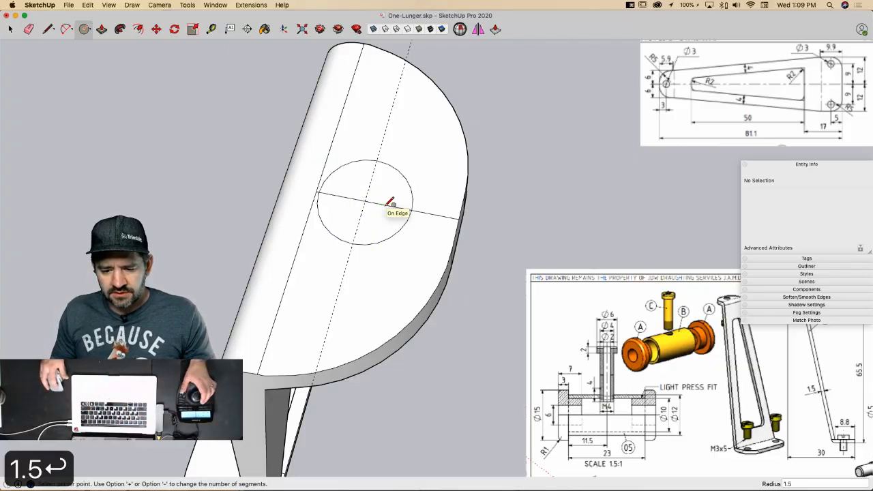
Step: Erase the centre seam segments inside and outside the flange circle, along with the guide line
key("e")
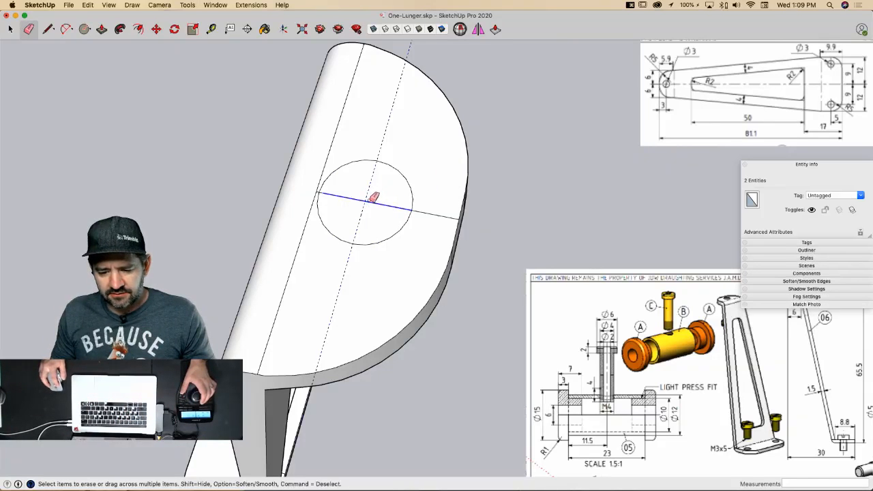
left_click(372, 198)
scroll(324, 191, "up", 3)
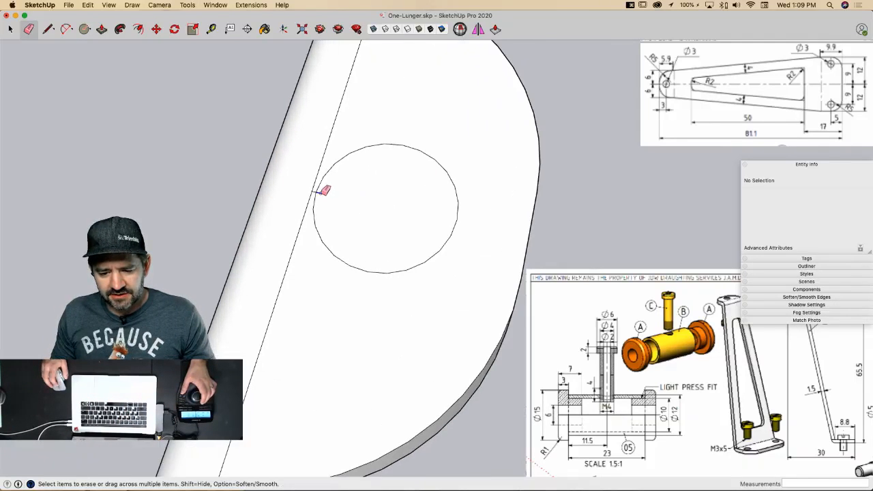
scroll(316, 188, "up", 3)
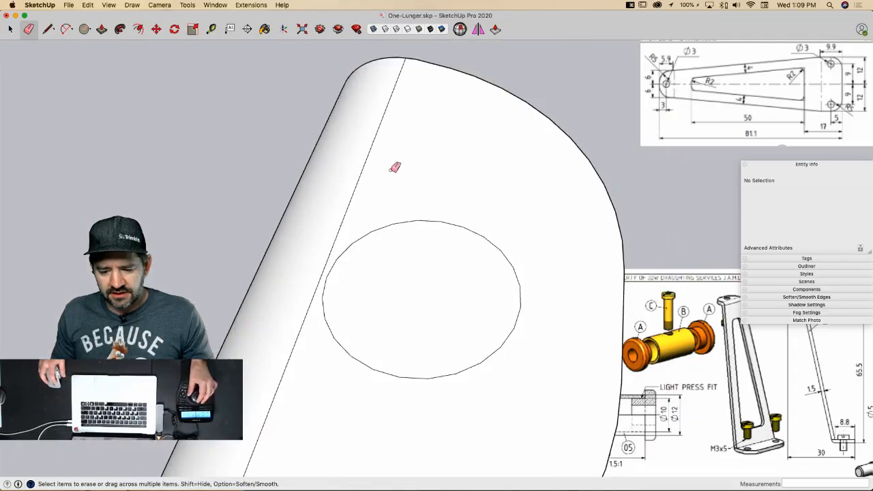
Step: Push the circle 1.5 m down through the upper flange to cut the hole
key("p")
left_click(406, 255)
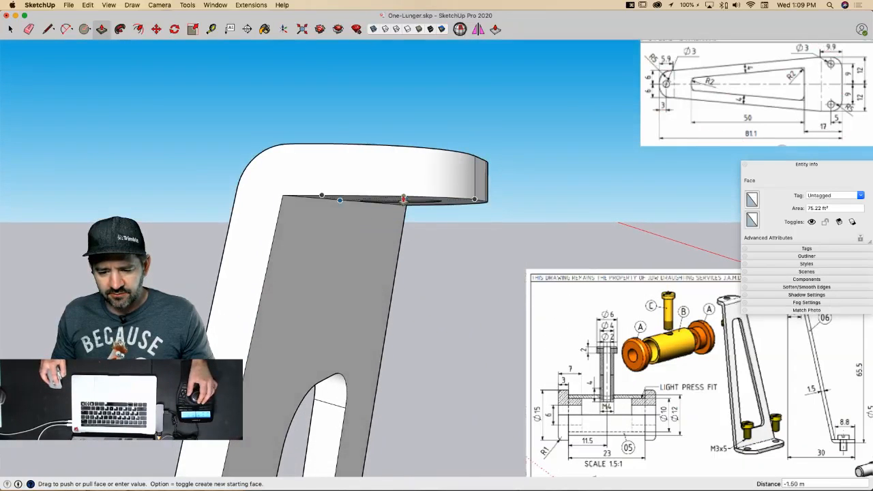
left_click(347, 200)
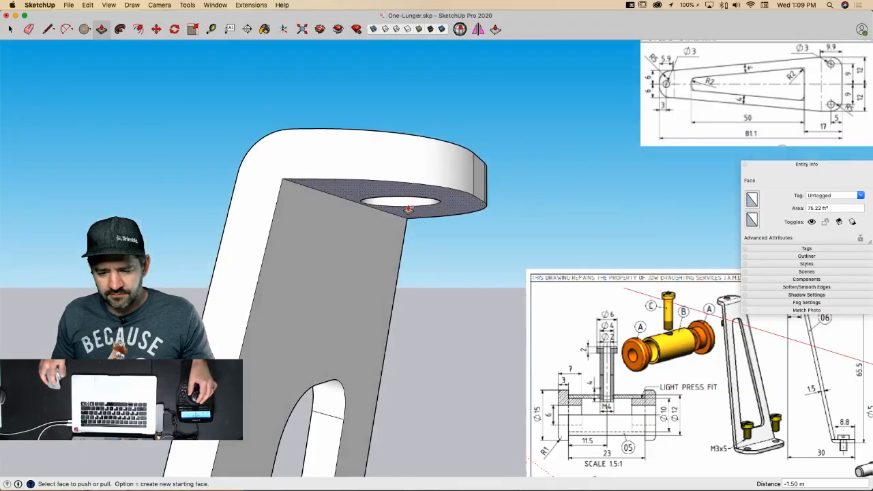
Step: Soften and smooth the edges of the whole bracket, including its coplanar edges
key("e")
key("space")
triple_click(270, 252)
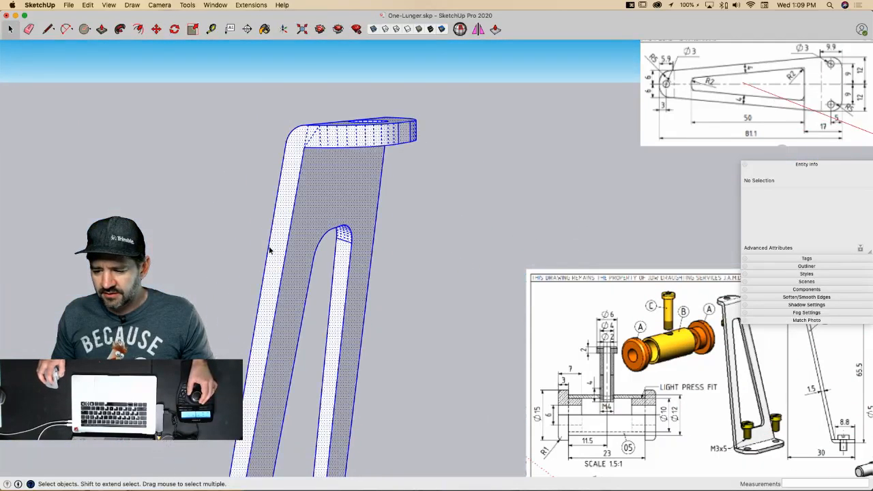
left_click(803, 281)
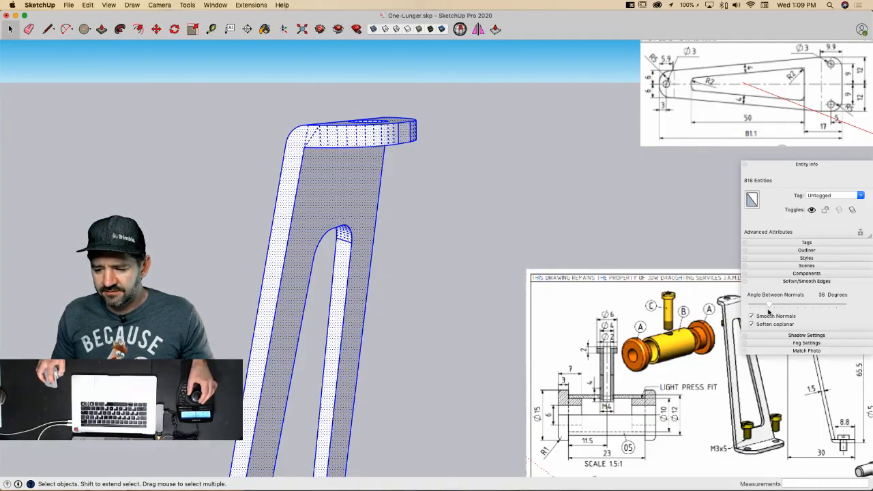
left_click(752, 325)
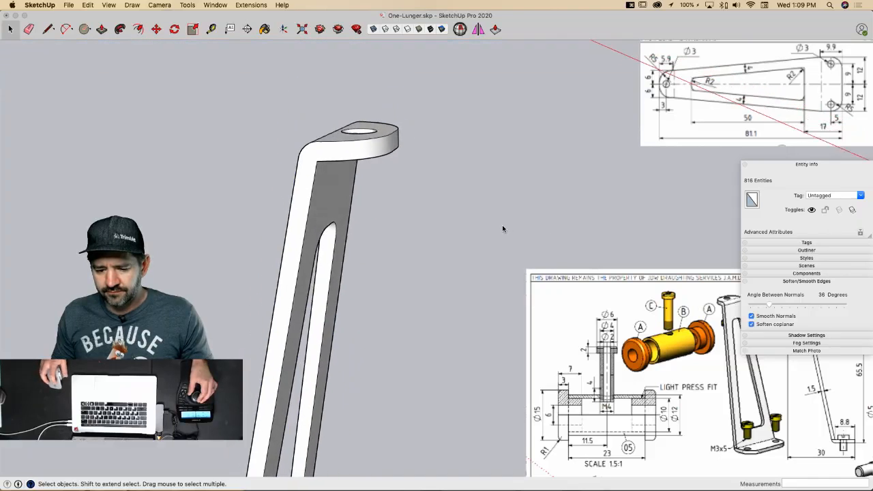
left_click(442, 257)
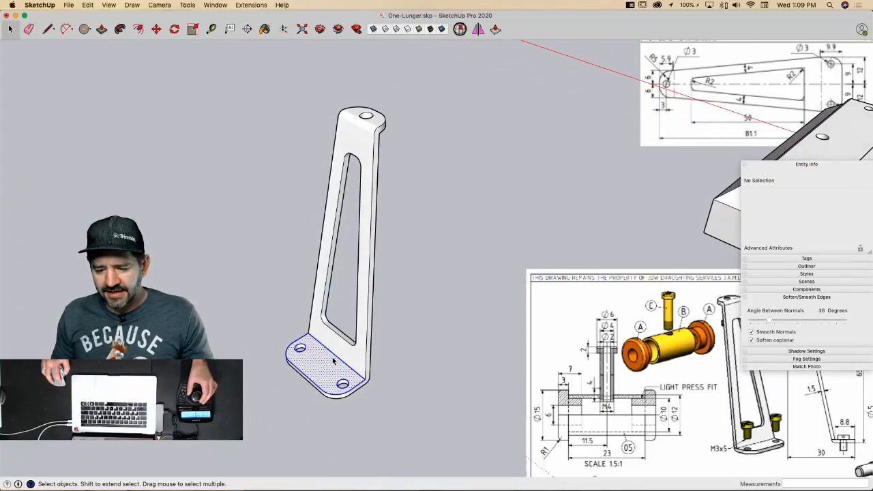
Step: Make the whole bracket a component named "06 Cylinder Holding Bracket", replacing the selected geometry
triple_click(334, 362)
right_click(343, 344)
left_click(362, 339)
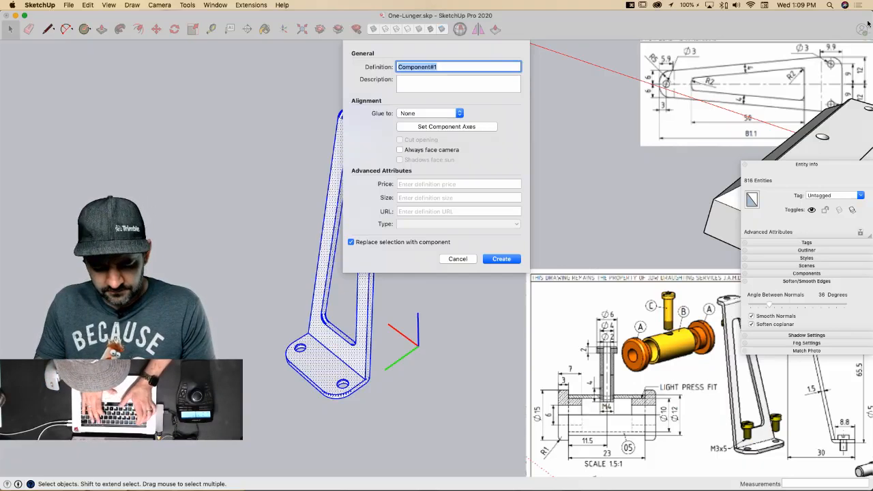
type("06")
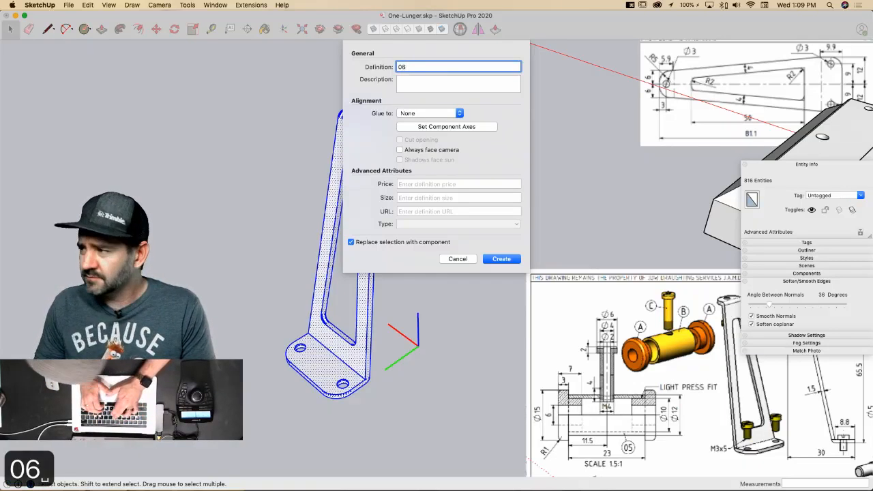
type(" C")
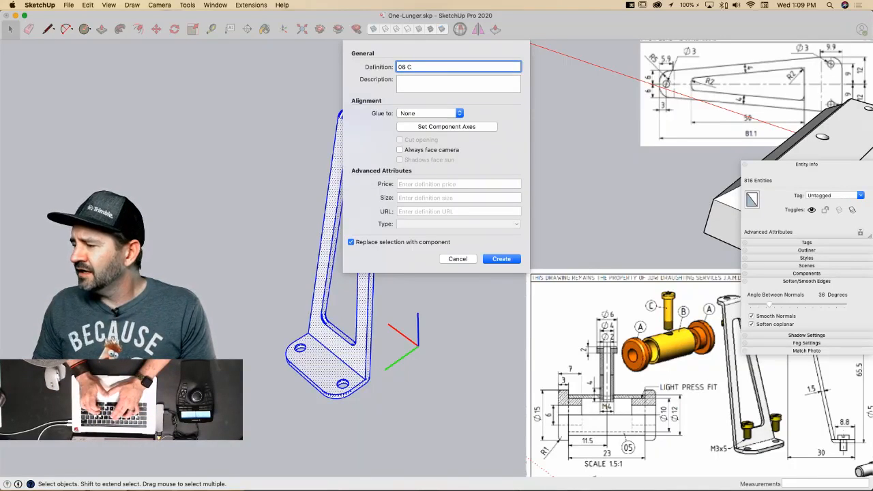
type("ylinder")
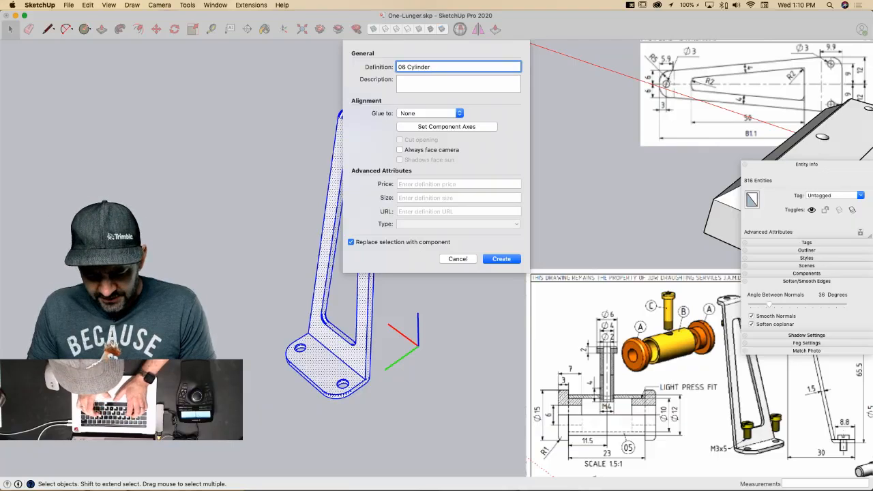
type("Holding")
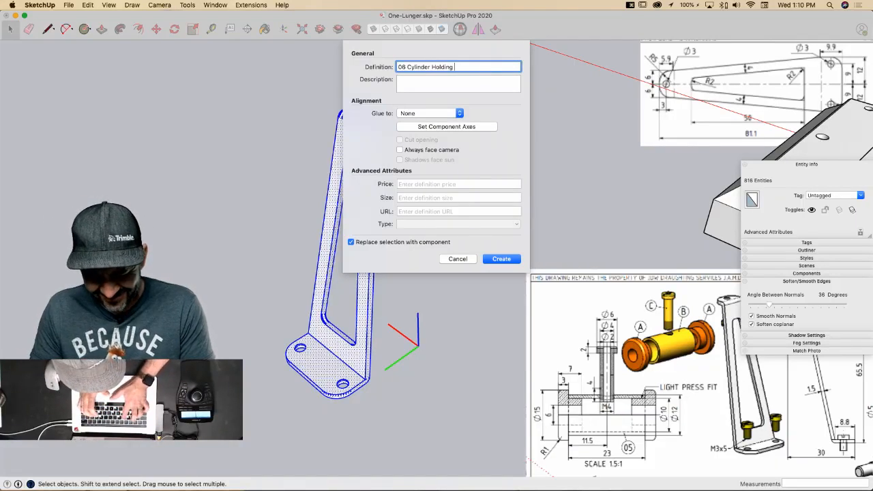
type(" Bracket")
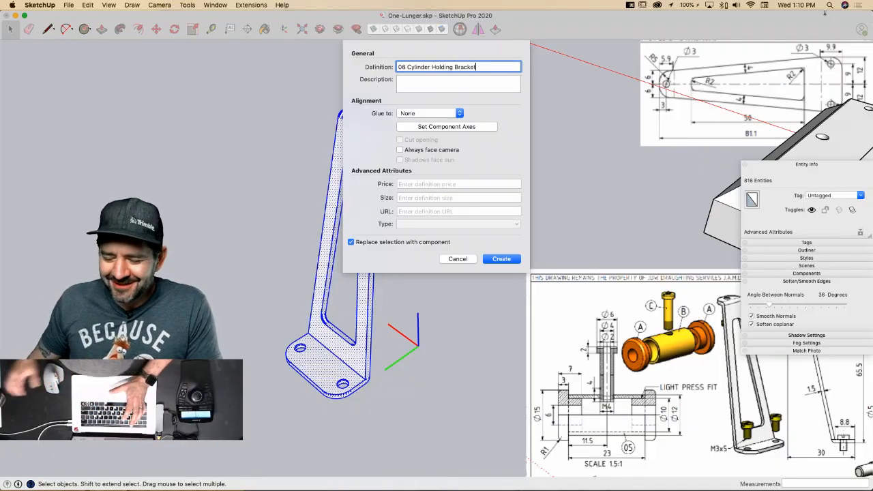
left_click(507, 259)
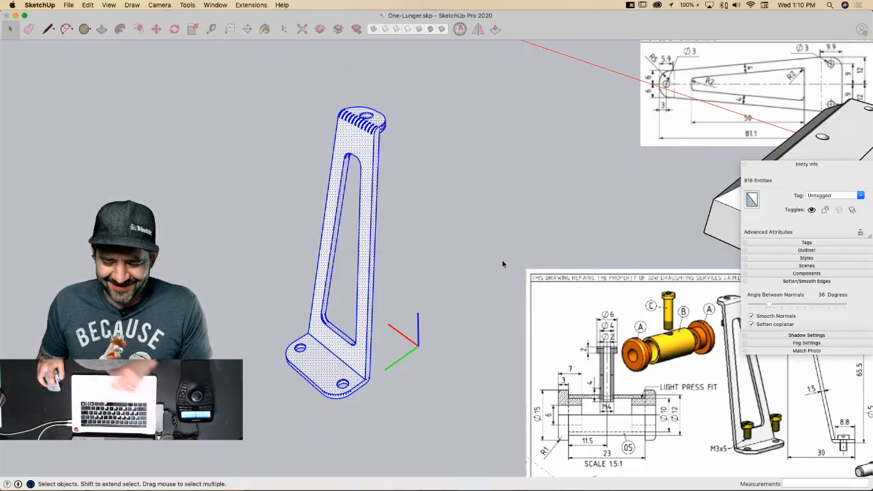
left_click(483, 290)
Step: Move the bracket component onto the base plate, aligning a hole in its foot with the plate's corner hole
scroll(483, 288, "down", 4)
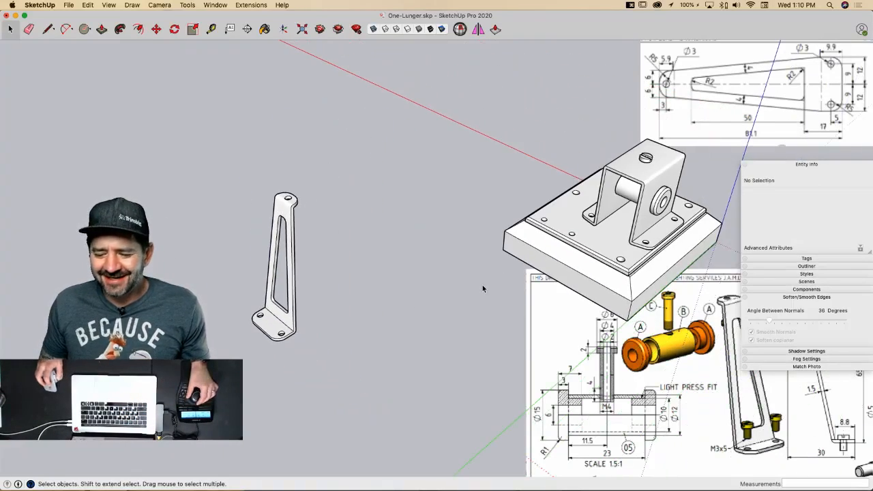
scroll(462, 278, "up", 1)
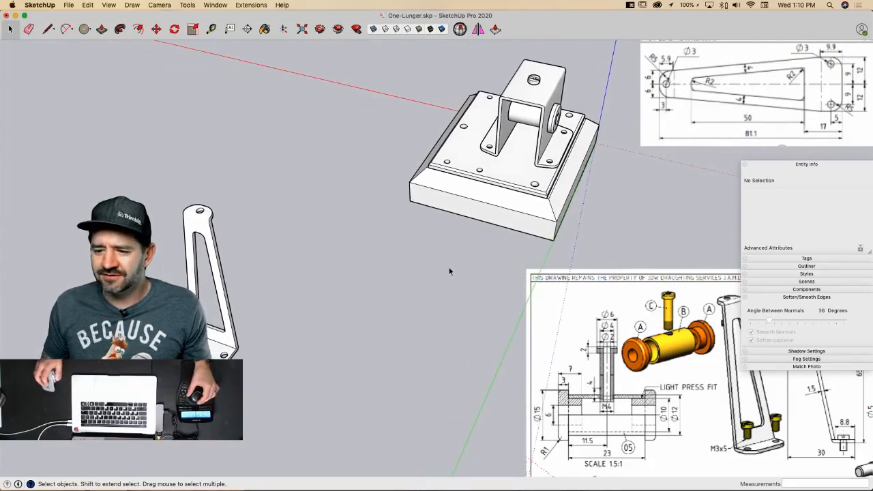
left_click(229, 348)
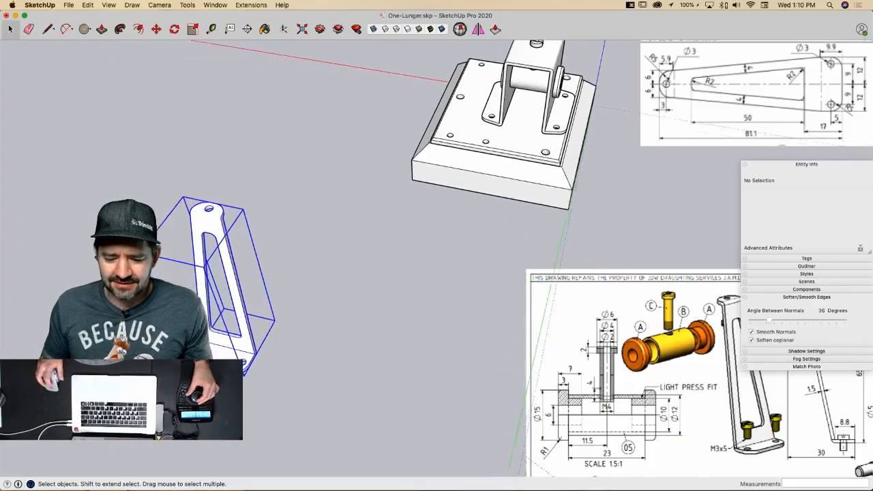
key("m")
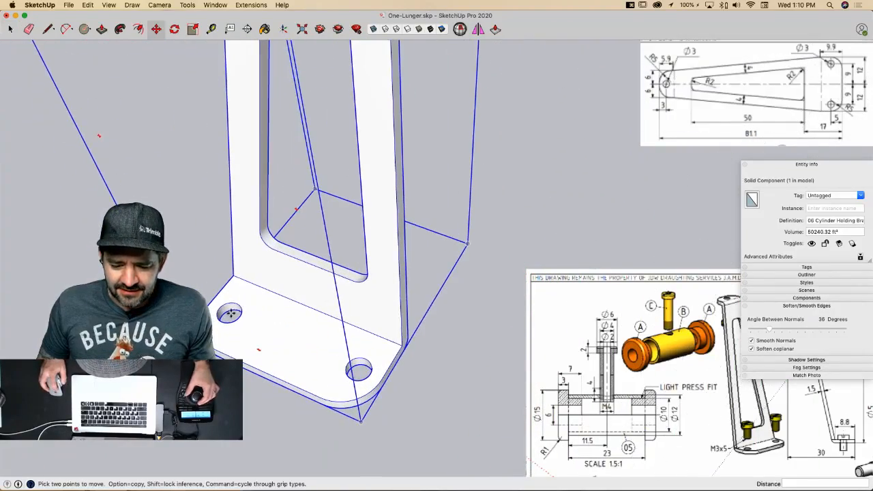
left_click(217, 308)
scroll(393, 284, "down", 3)
scroll(489, 173, "up", 3)
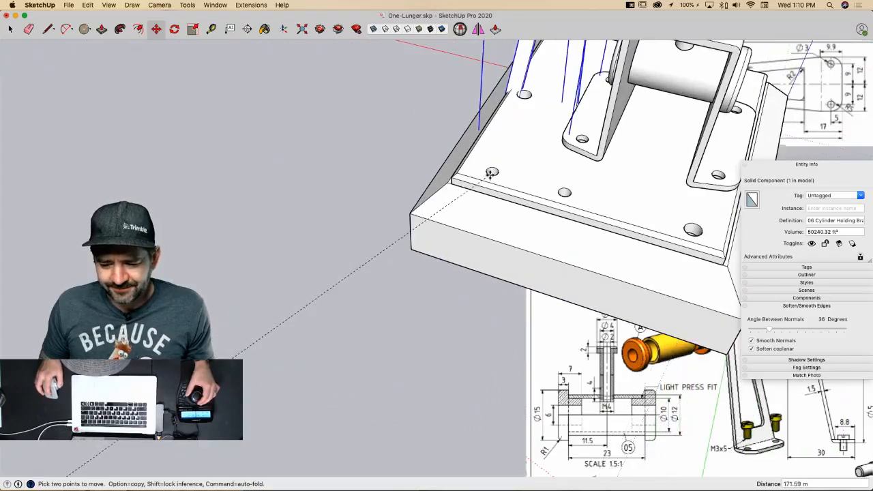
middle_click_drag(491, 166, 491, 172)
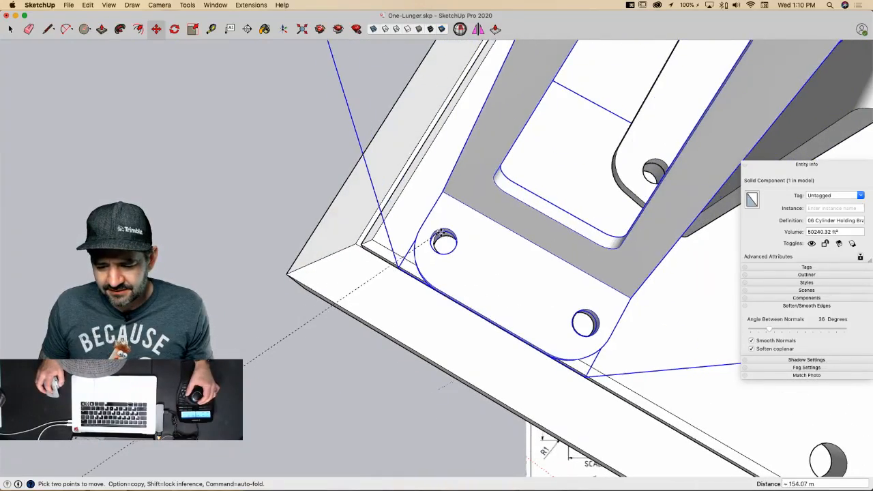
scroll(442, 232, "up", 4)
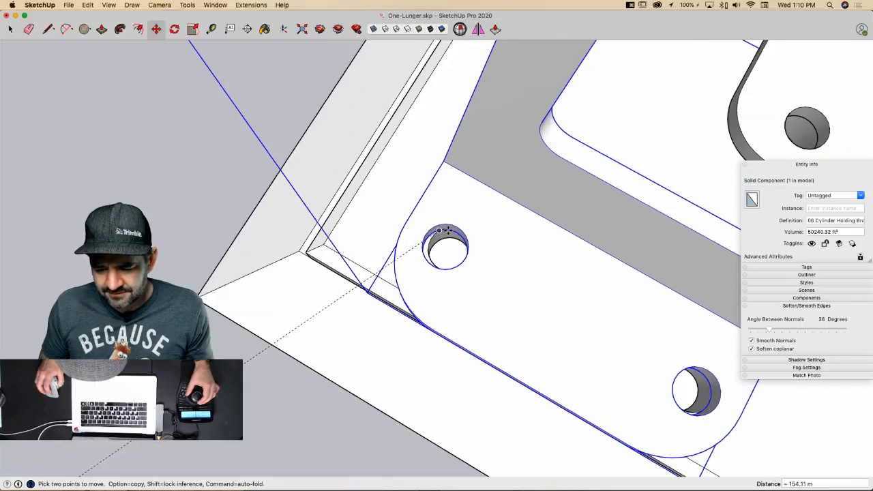
scroll(450, 230, "up", 5)
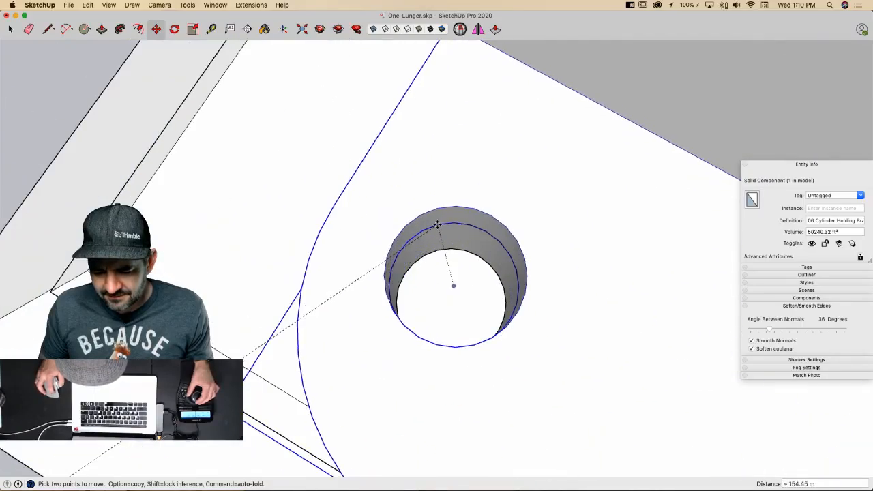
scroll(438, 225, "down", 10)
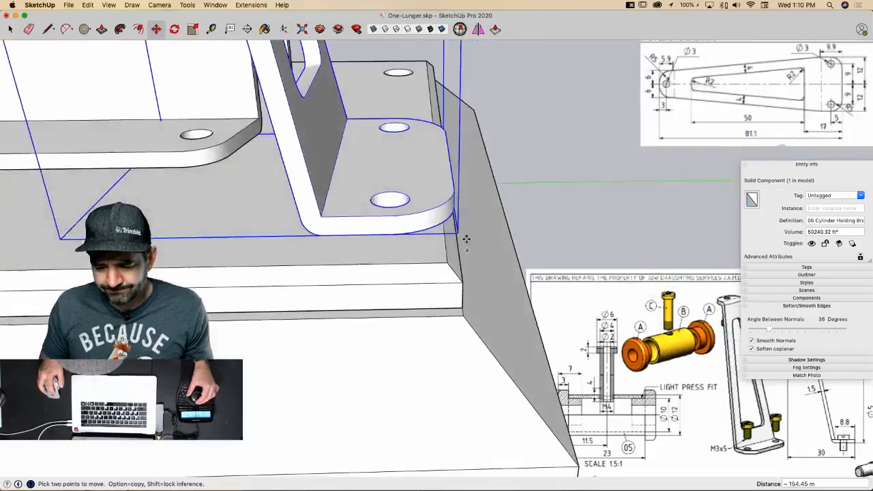
Step: Copy the bracket about 40.5 m across the base plate and rotate the copy half a turn about the vertical axis to face the original
middle_click_drag(466, 239, 501, 280)
key("l")
key("m")
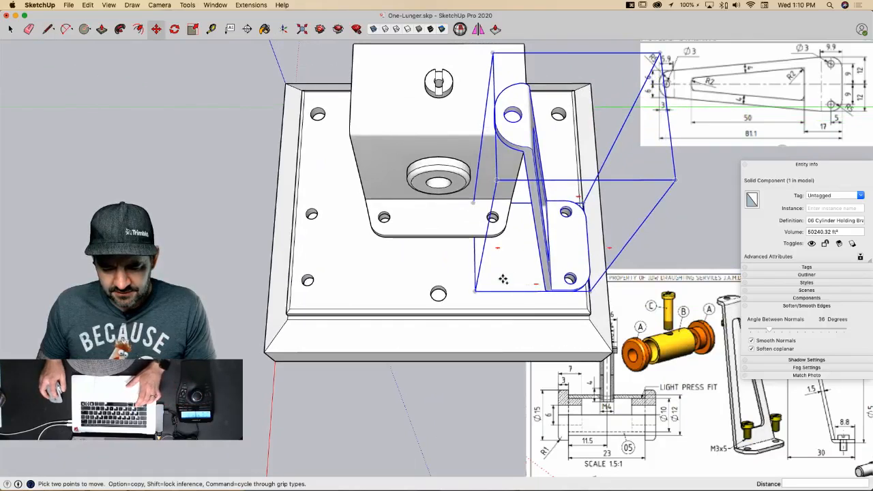
left_click(503, 280)
key("alt")
left_click(366, 278)
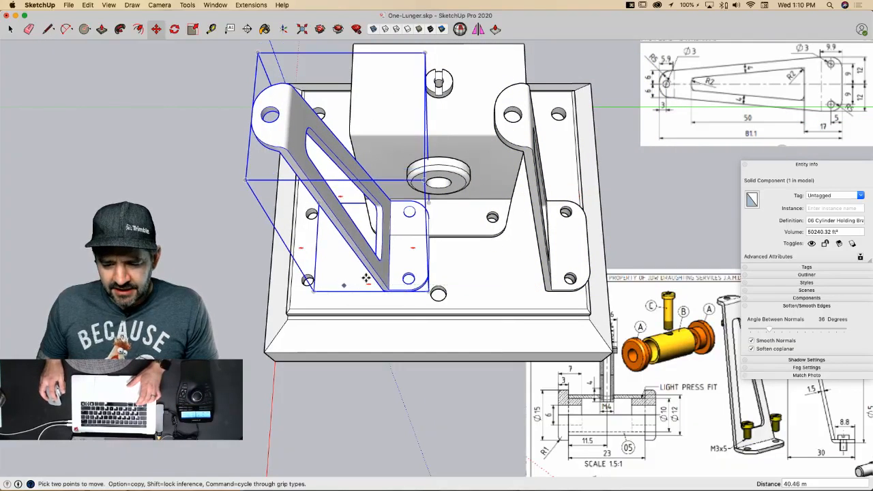
left_click(407, 114)
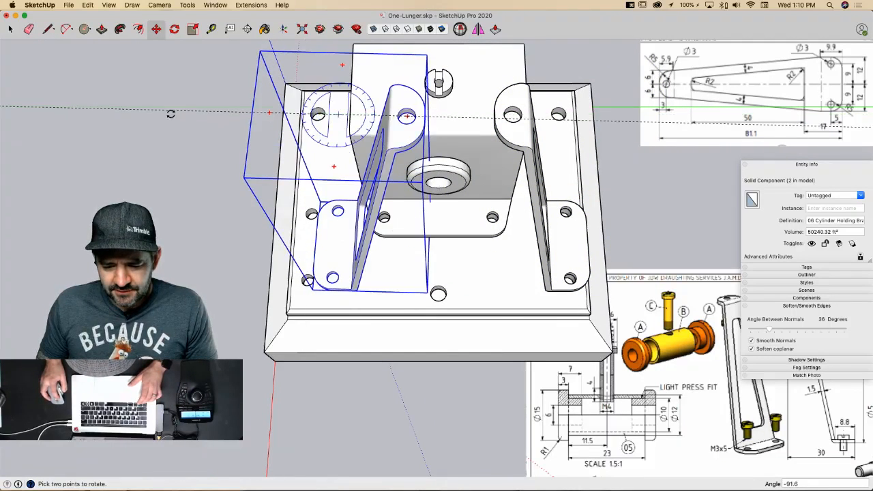
left_click(166, 113)
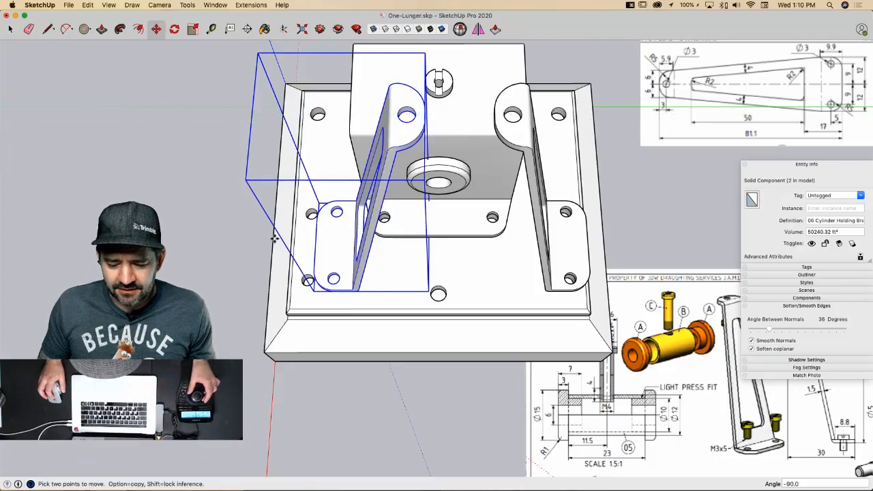
Step: Move the bracket copy so that a hole in its foot lines up with the matching hole in the base plate
scroll(307, 274, "up", 2)
scroll(344, 221, "up", 4)
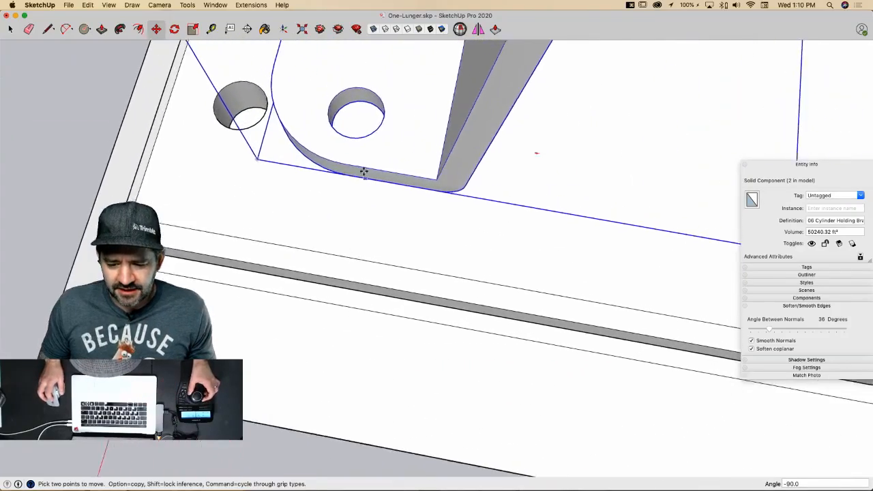
left_click(387, 145)
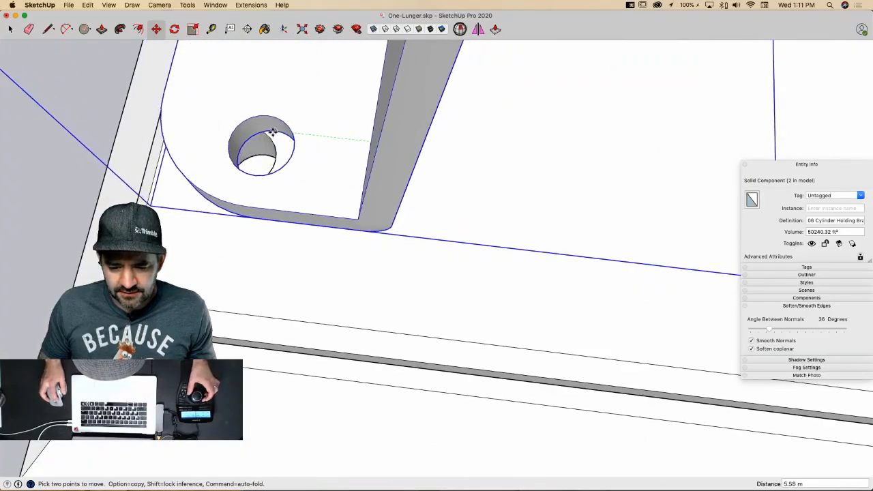
left_click(273, 184)
key("space")
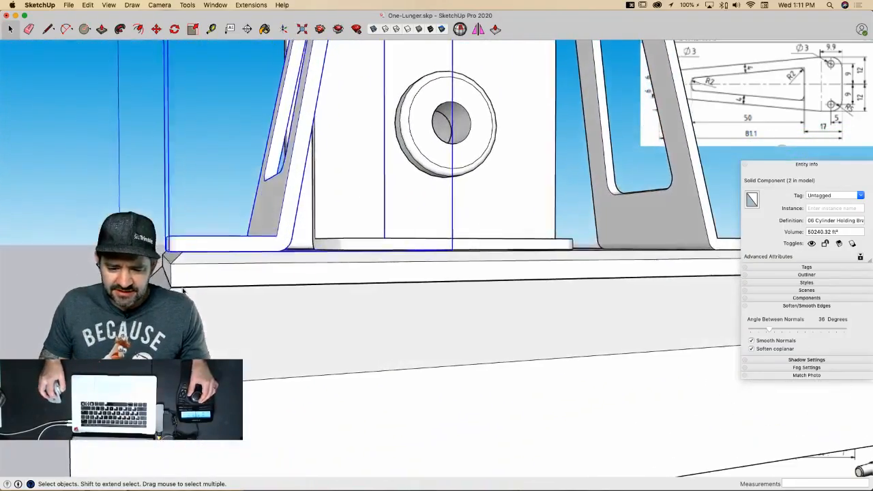
Step: Check the thicknesses at the edge of the bracket copy's foot and the base plate with trial lines
key("l")
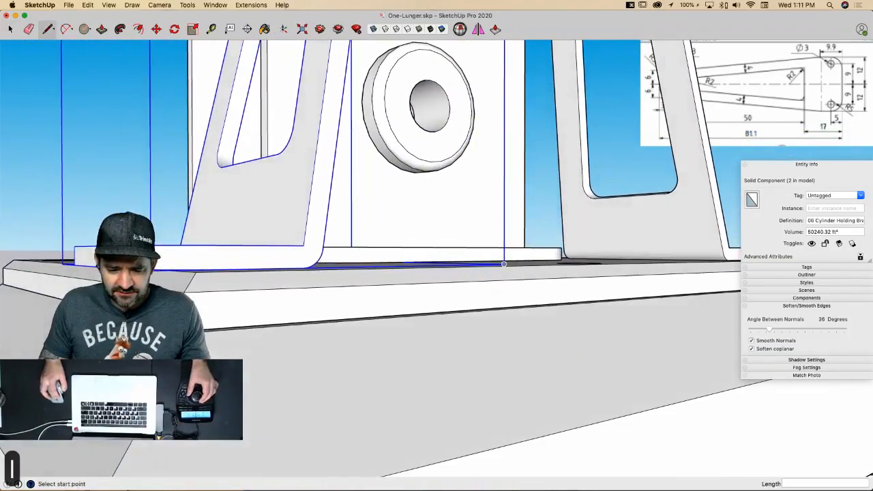
left_click(157, 269)
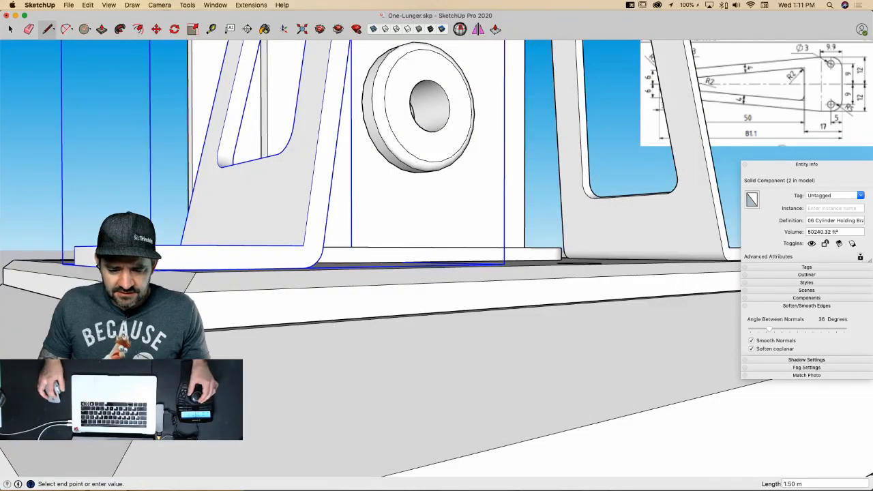
key("space")
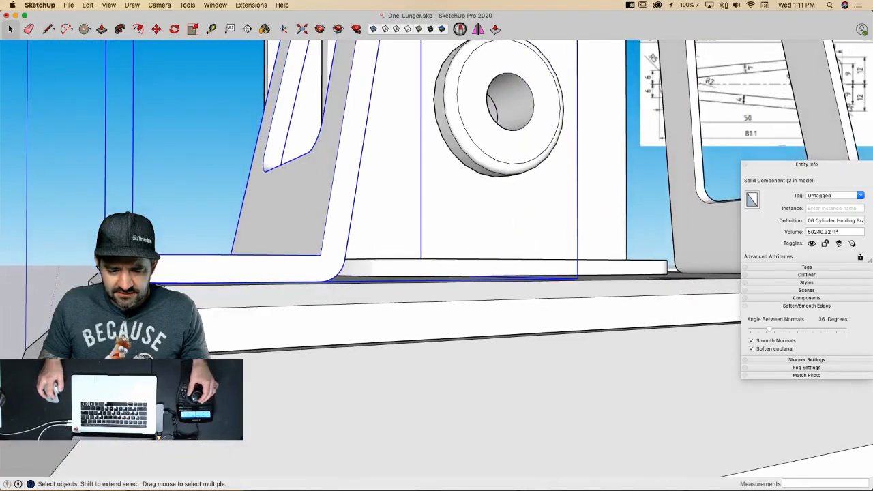
key("l")
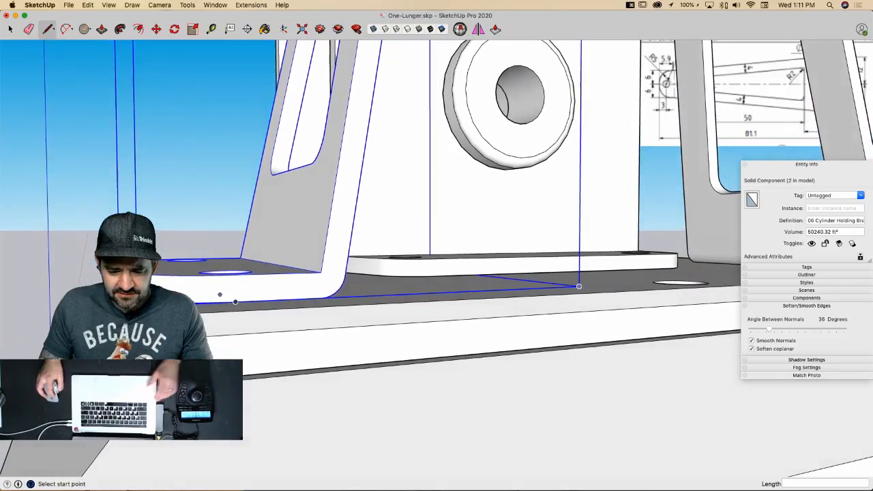
left_click(157, 280)
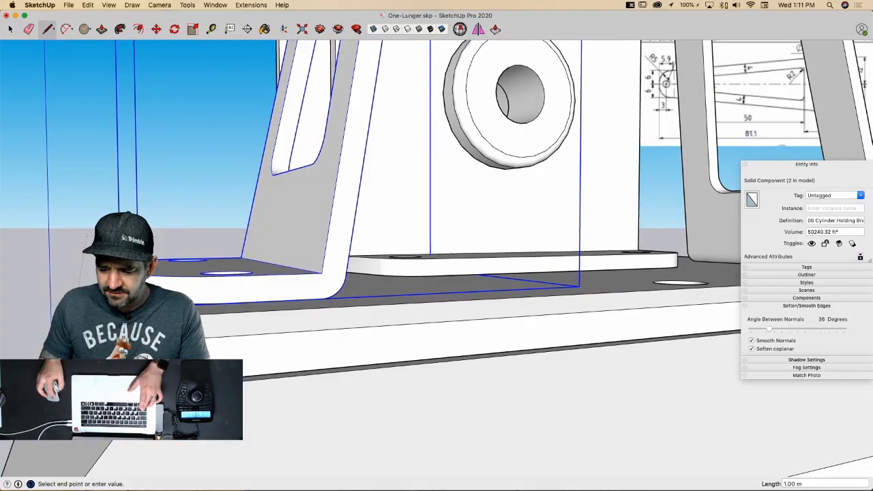
key("space")
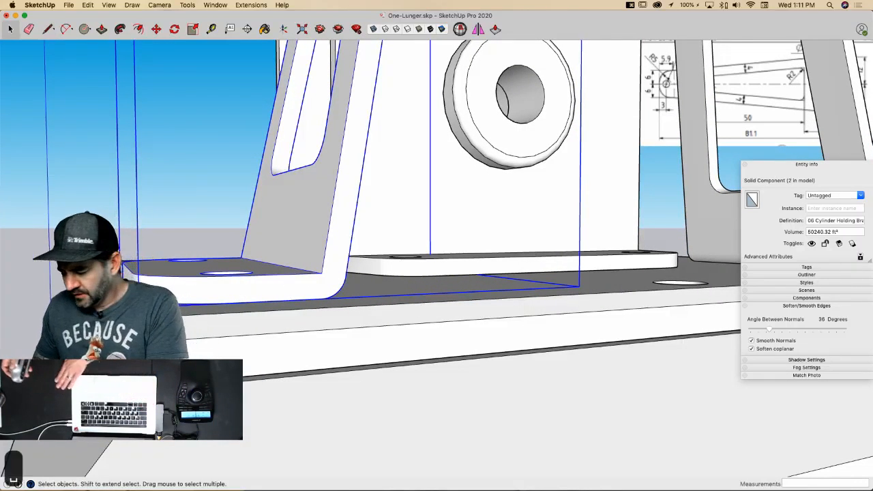
Step: Save the One-Lunger model with both brackets mounted on the base plate
scroll(255, 347, "down", 1)
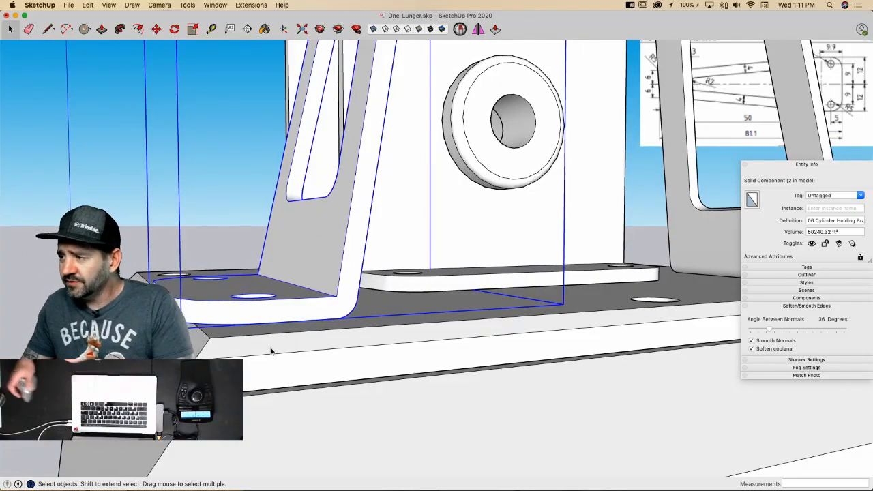
middle_click_drag(255, 322, 532, 371)
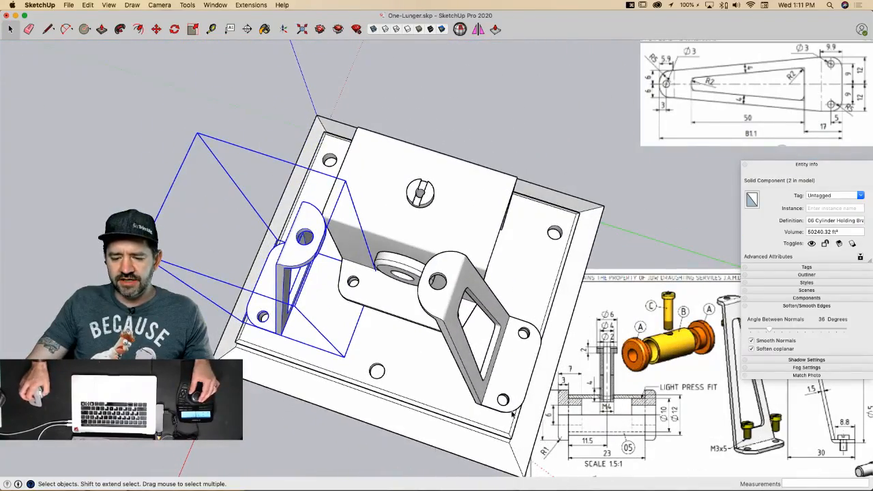
middle_click_drag(513, 413, 361, 366)
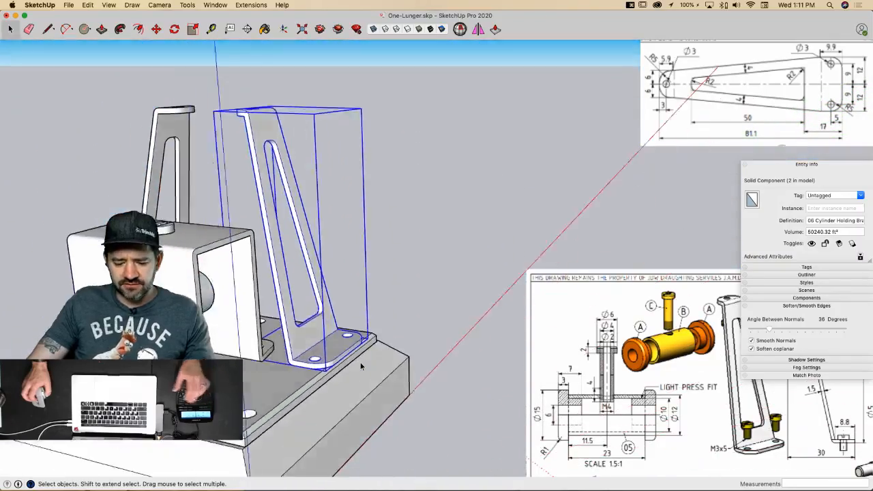
key("super+s")
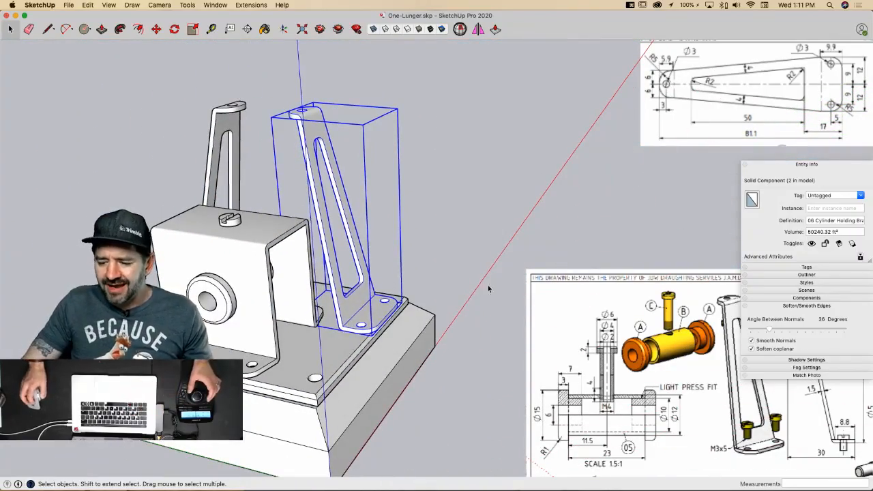
Step: Collapse the Entity Info and Soften/Smooth Edges sections and move the small floating toolbar away from them
left_click(807, 165)
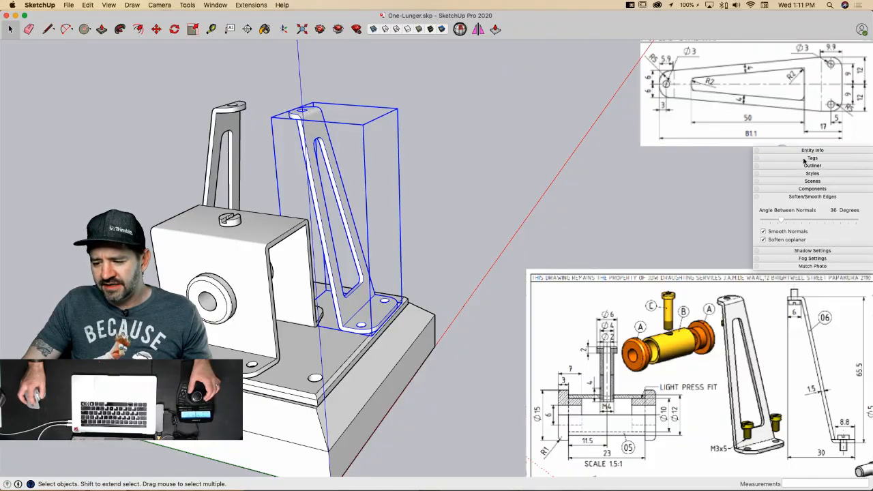
left_click(798, 197)
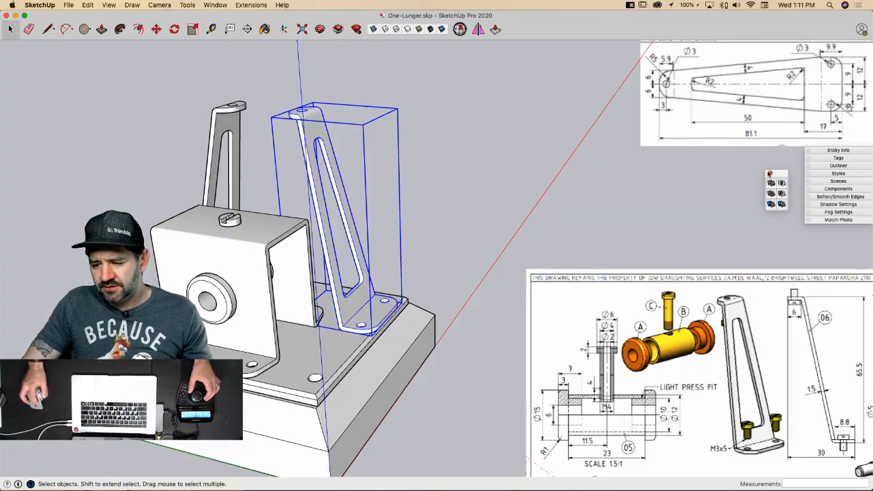
left_click_drag(785, 176, 672, 159)
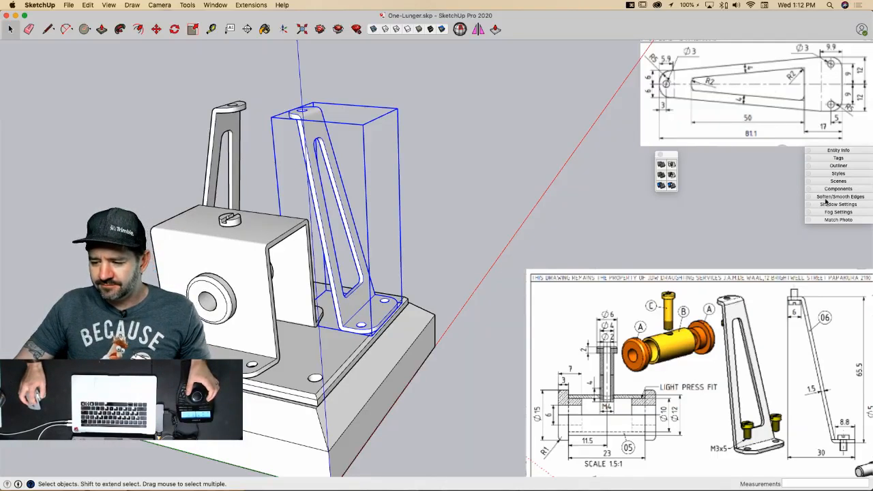
Step: Delete Watermark2 and Watermark1 from the Simple Style and open the image chooser for a new watermark
left_click(833, 175)
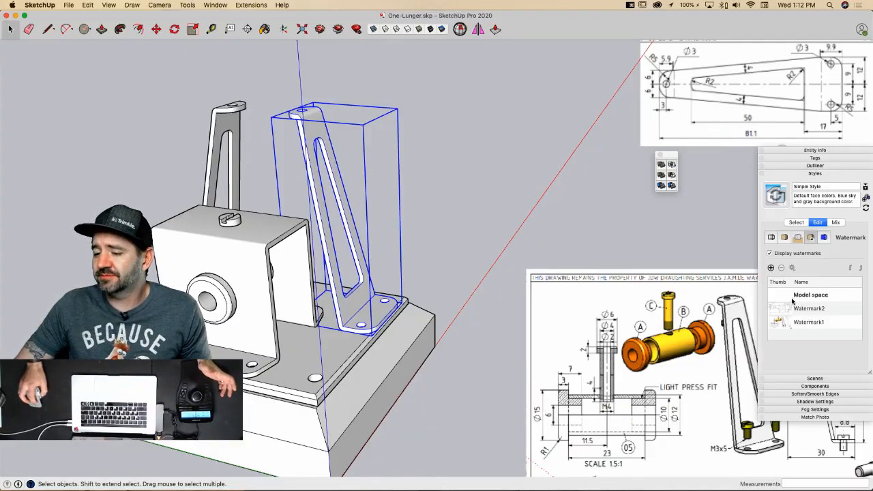
left_click(785, 310)
left_click(781, 269)
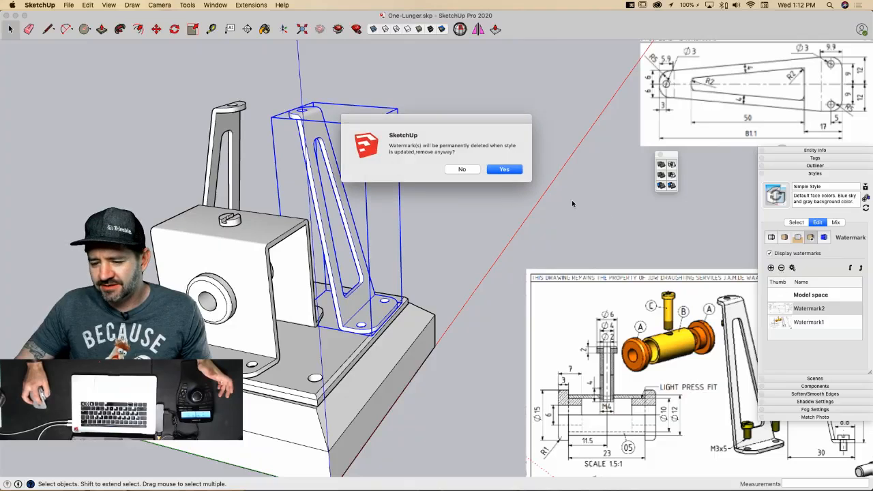
left_click(503, 170)
left_click(787, 309)
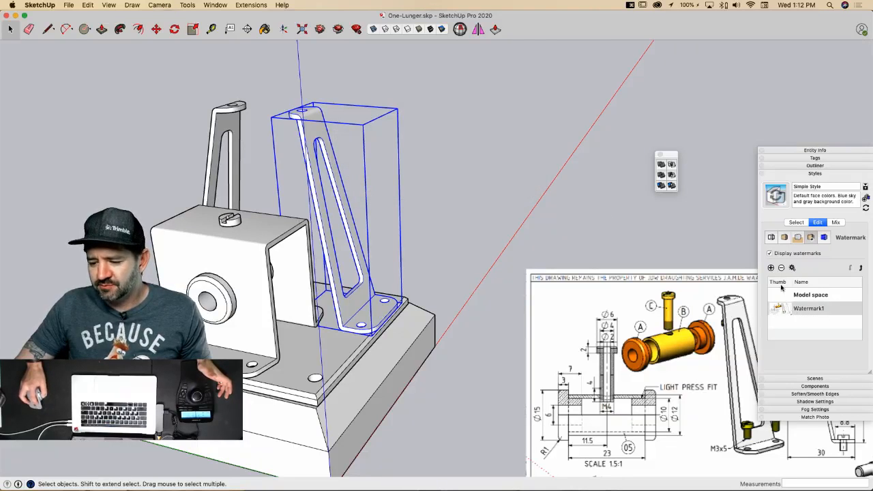
left_click(781, 269)
left_click(508, 172)
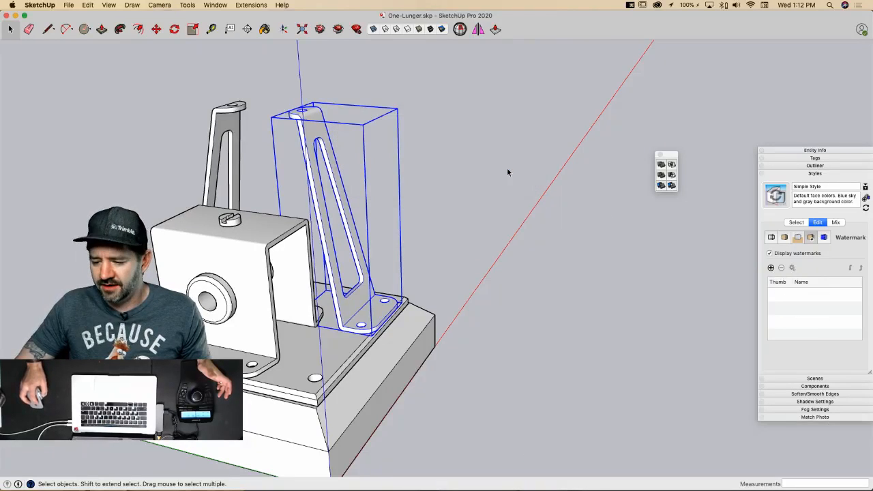
left_click(771, 268)
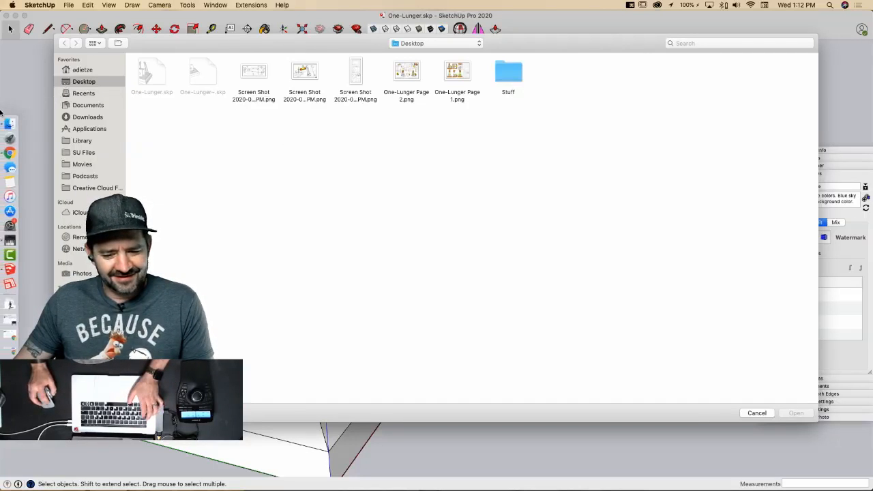
Step: Switch to Chrome and look through pages 1 and 2 of the One-Lunger drawings in the forum post
left_click(23, 146)
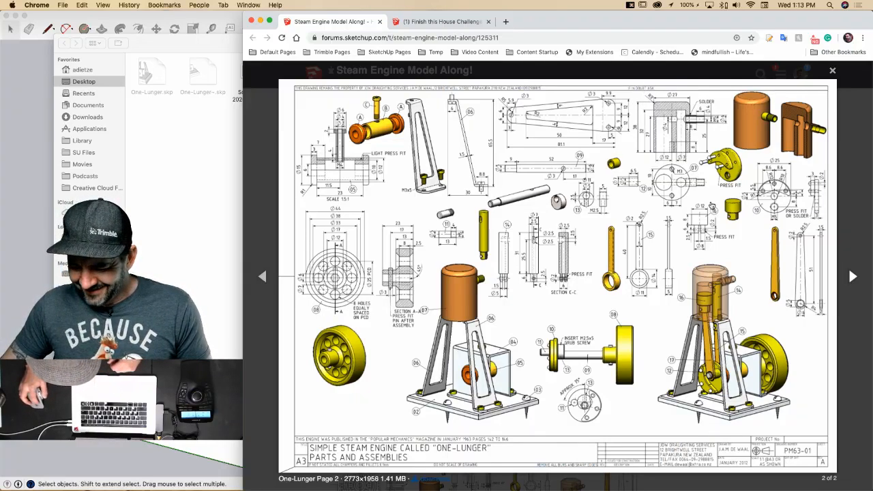
left_click(853, 277)
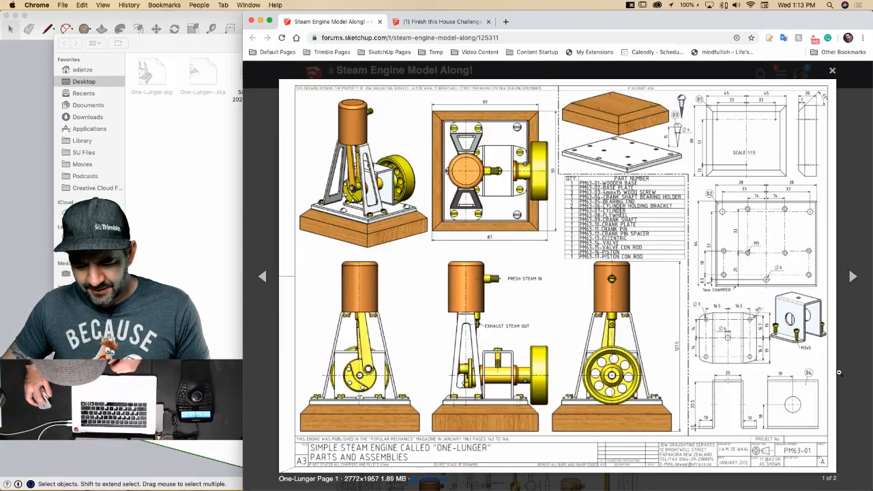
left_click(263, 279)
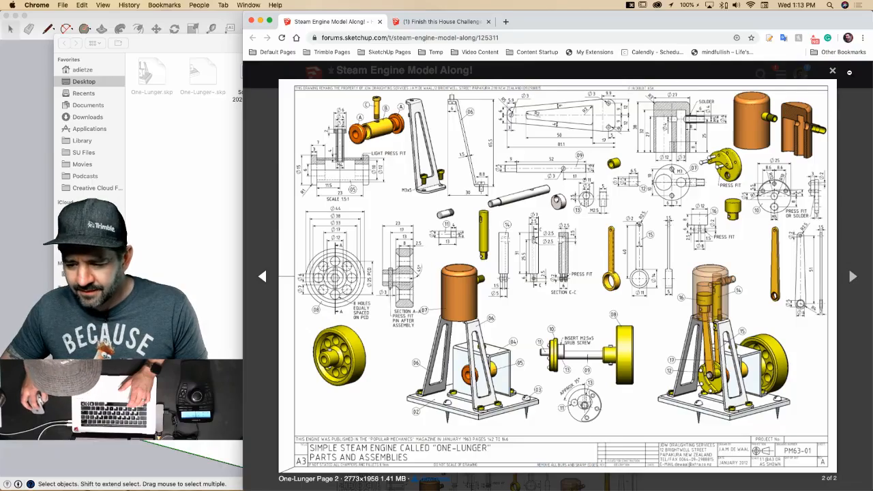
left_click(832, 70)
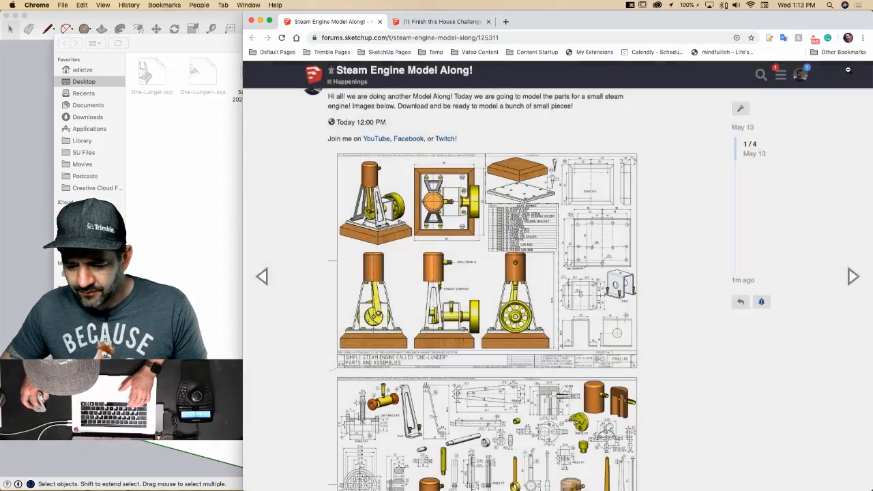
left_click(563, 258)
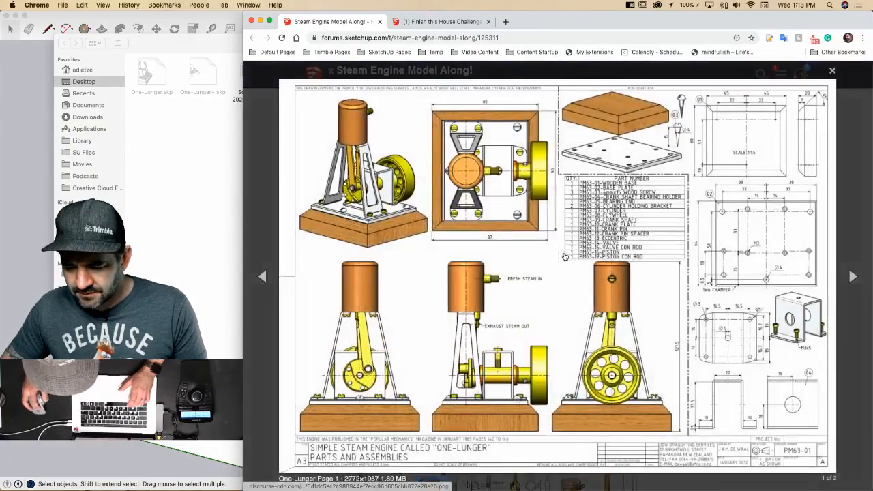
left_click(852, 276)
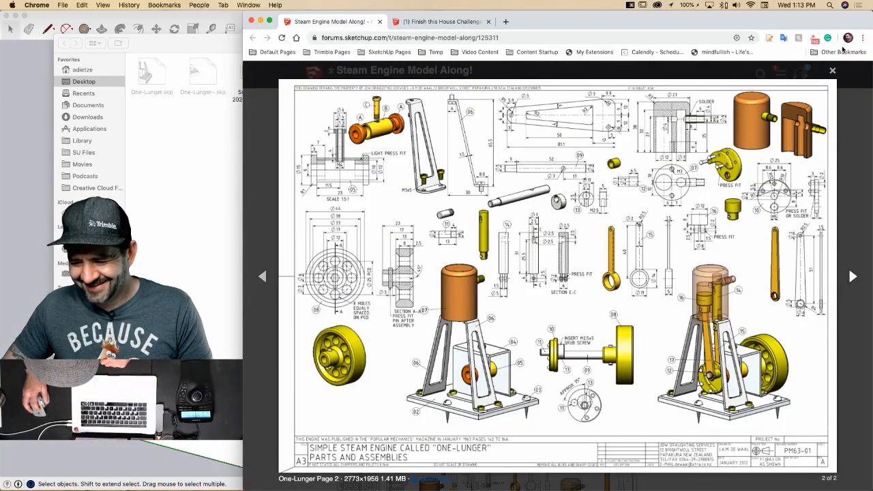
Step: Enlarge the browser page zoom to 200% for One-Lunger drawing page 2
left_click(863, 39)
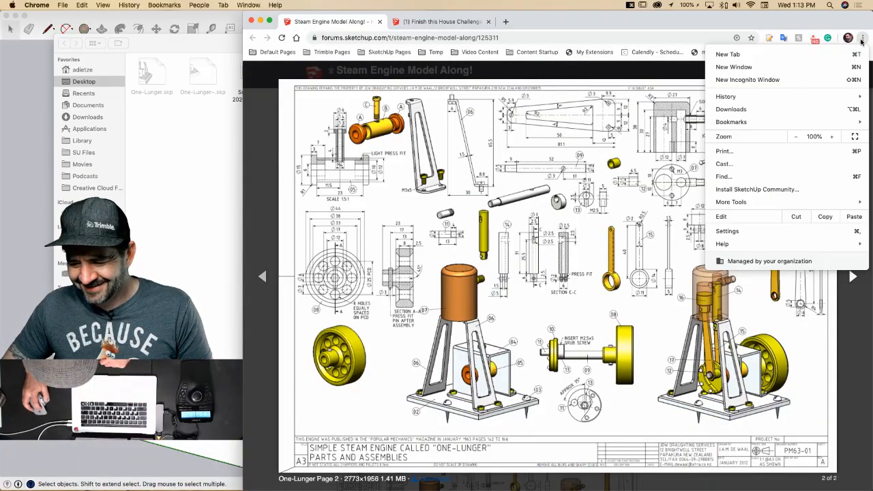
left_click(833, 137)
left_click(834, 136)
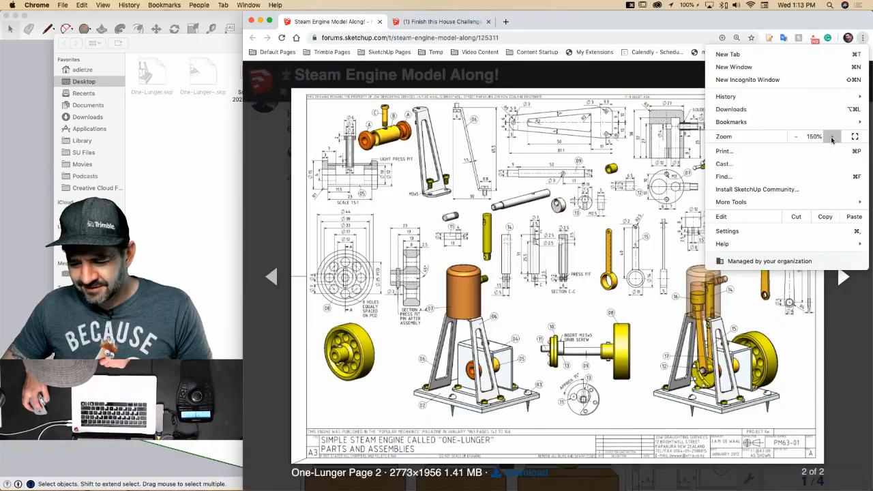
left_click(832, 136)
left_click(831, 136)
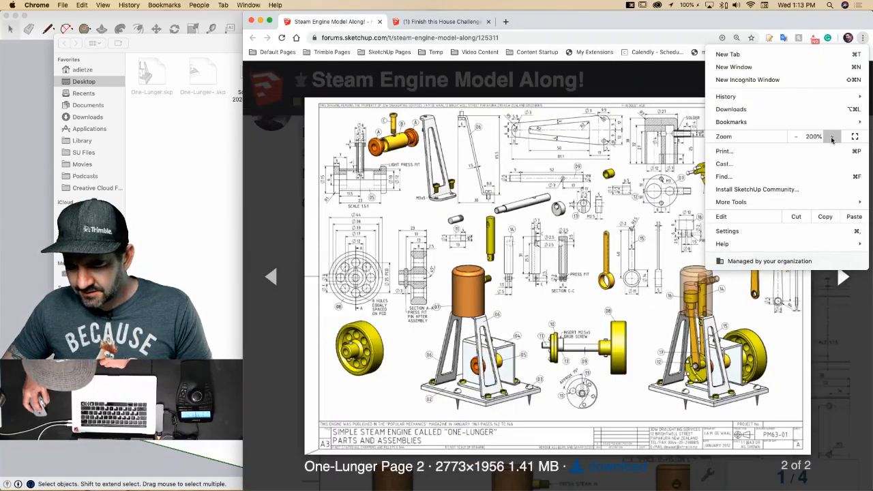
left_click(681, 88)
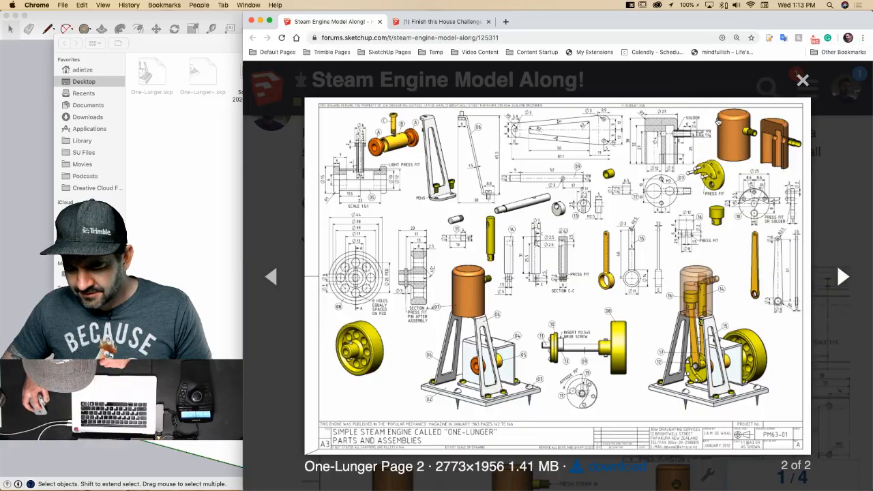
Step: Return the browser page zoom to 100% for the One-Lunger drawing
left_click(863, 38)
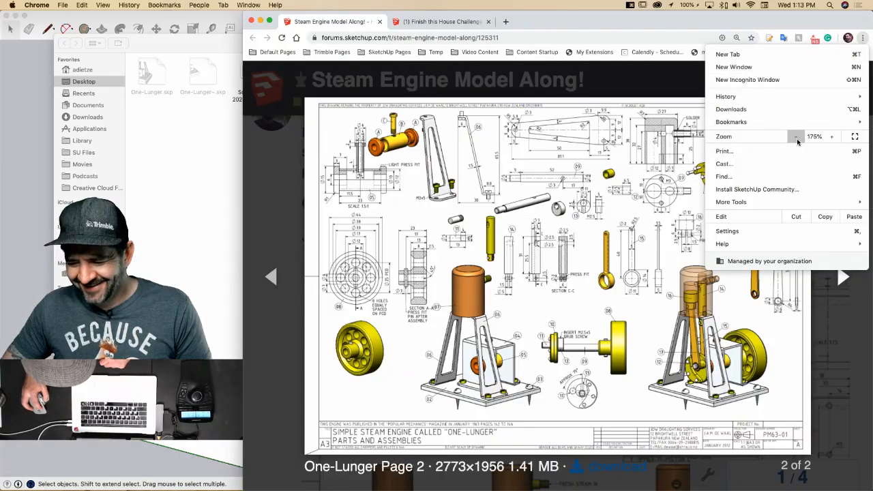
left_click(796, 138)
left_click(796, 137)
left_click(796, 138)
left_click(796, 137)
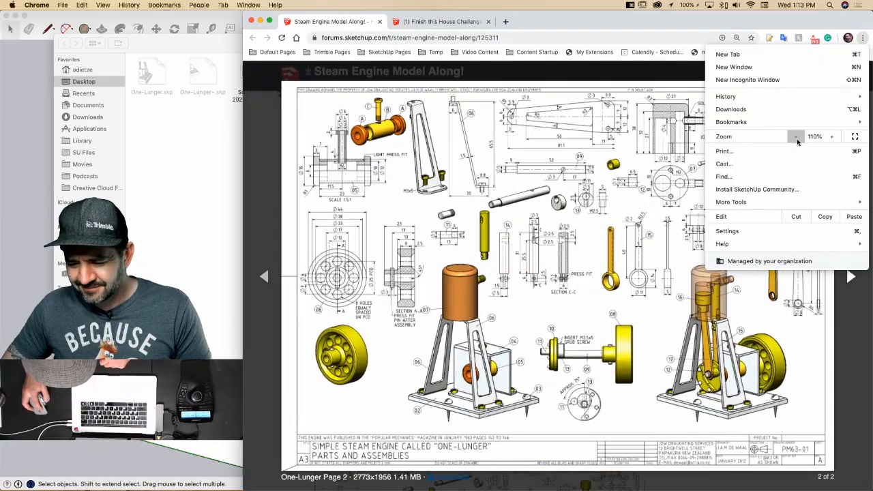
left_click(797, 138)
left_click(700, 21)
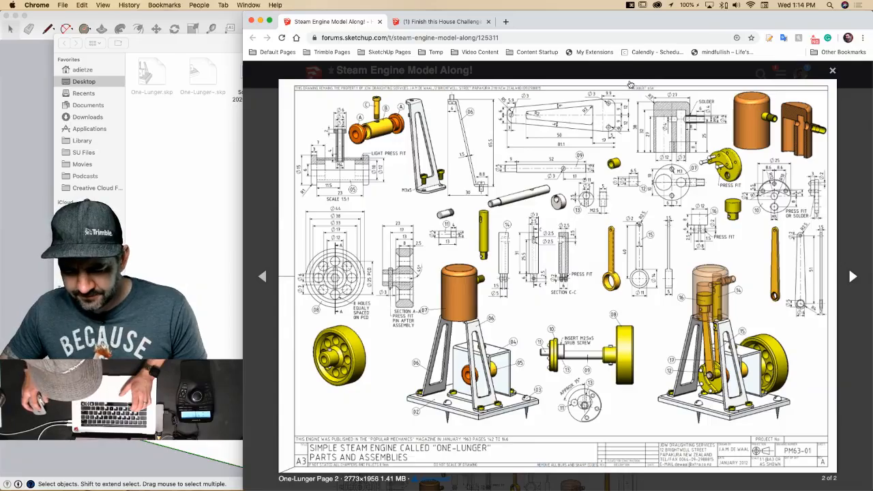
key("ctrl+Up")
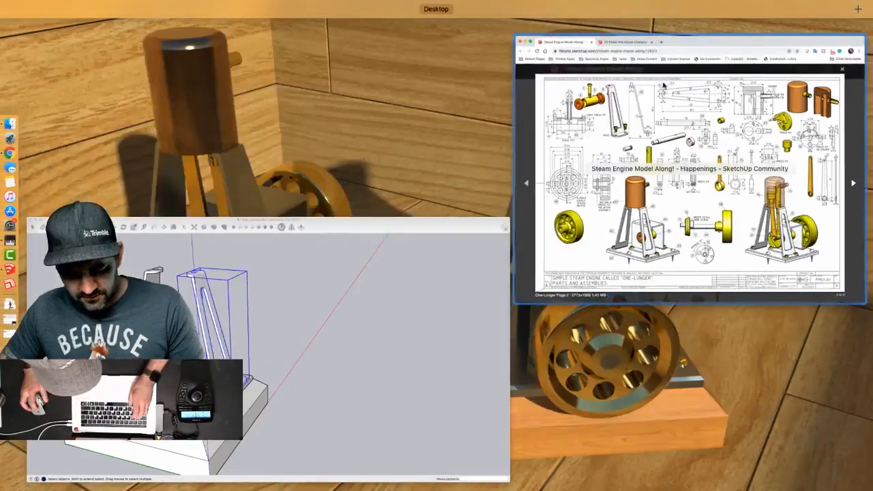
left_click(663, 85)
key("shift+super+4")
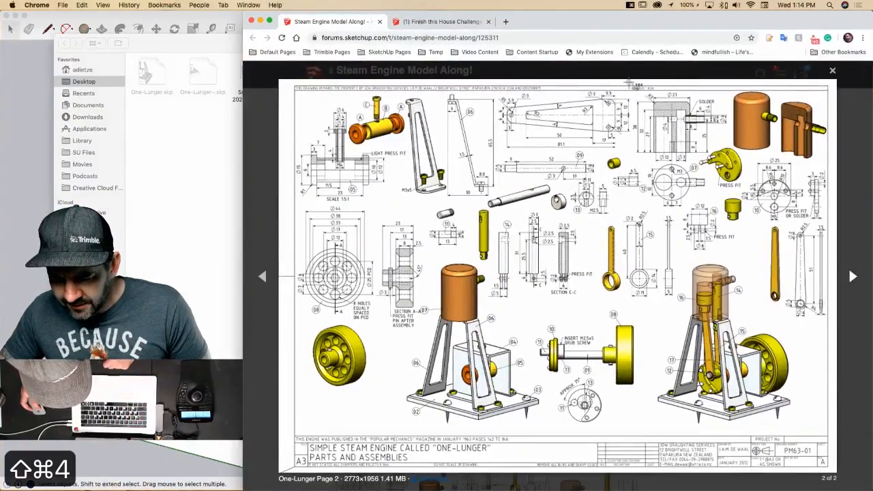
mouse_move(629, 82)
left_mouse_down()
mouse_move(655, 131)
mouse_move(742, 199)
mouse_move(836, 230)
mouse_move(738, 216)
mouse_move(717, 210)
mouse_move(743, 213)
mouse_move(722, 204)
left_mouse_up()
left_click_drag(720, 207, 720, 211)
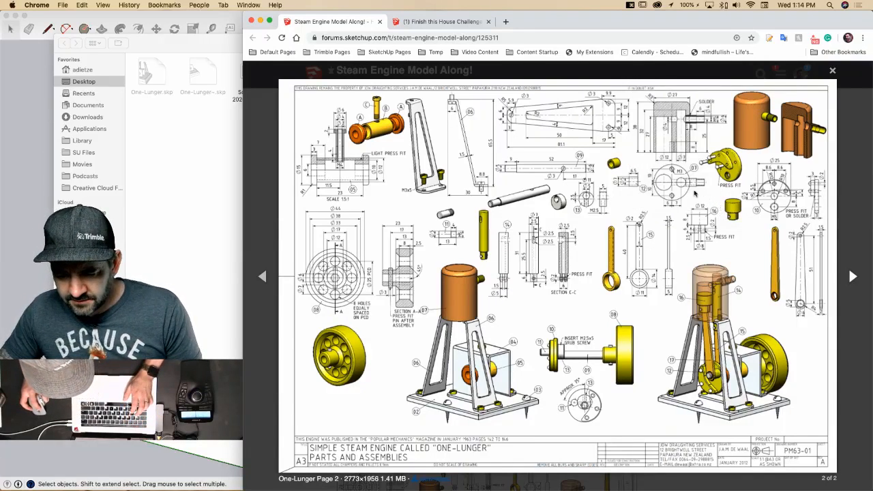
Step: Capture a screenshot of the part 07 cylinder drawing on page 2 and minimize the browser to return to SketchUp's image chooser
key("shift+super+4")
mouse_move(606, 85)
left_mouse_down()
mouse_move(729, 252)
mouse_move(732, 218)
mouse_move(721, 209)
mouse_move(730, 214)
left_mouse_up()
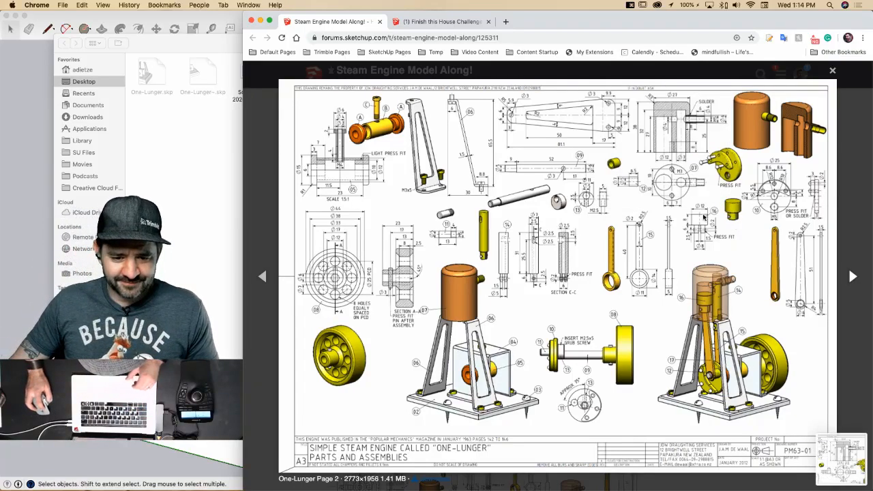
left_click(260, 21)
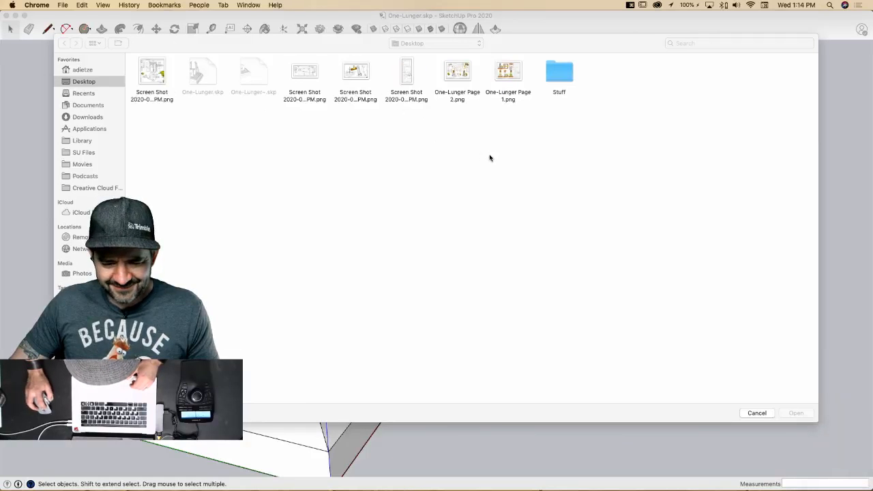
Step: Add the new cylinder screenshot as a Background watermark without a mask, positioned in the window's lower-right corner
double_click(152, 72)
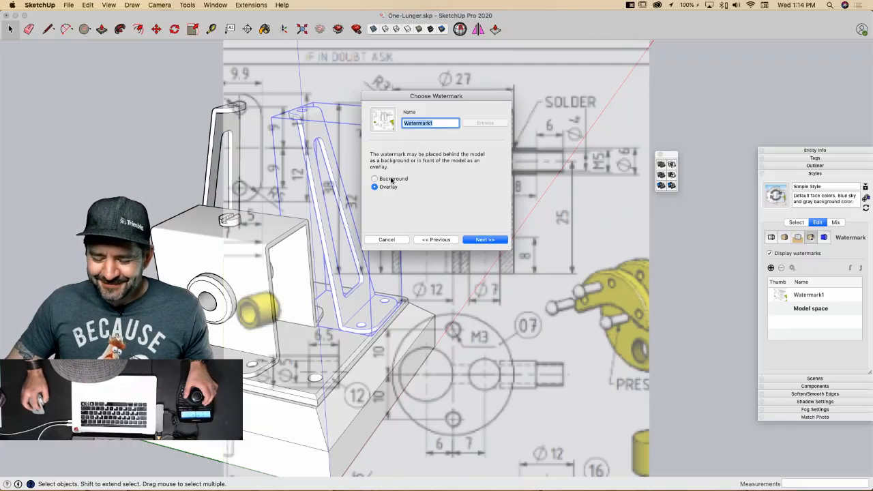
left_click(393, 180)
left_click(481, 240)
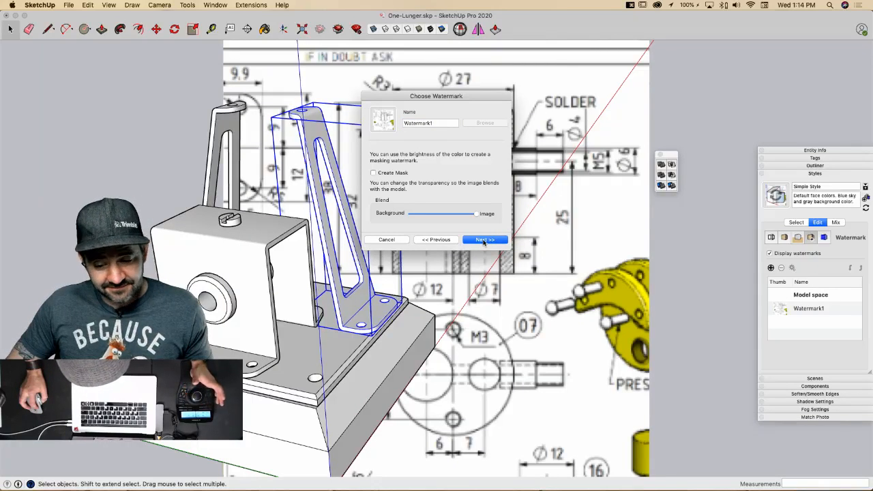
left_click(484, 240)
left_click(374, 186)
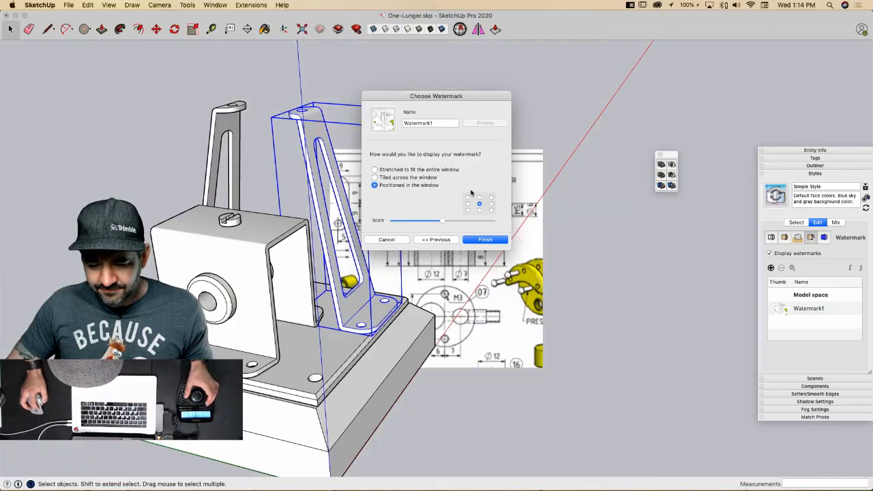
left_click(491, 211)
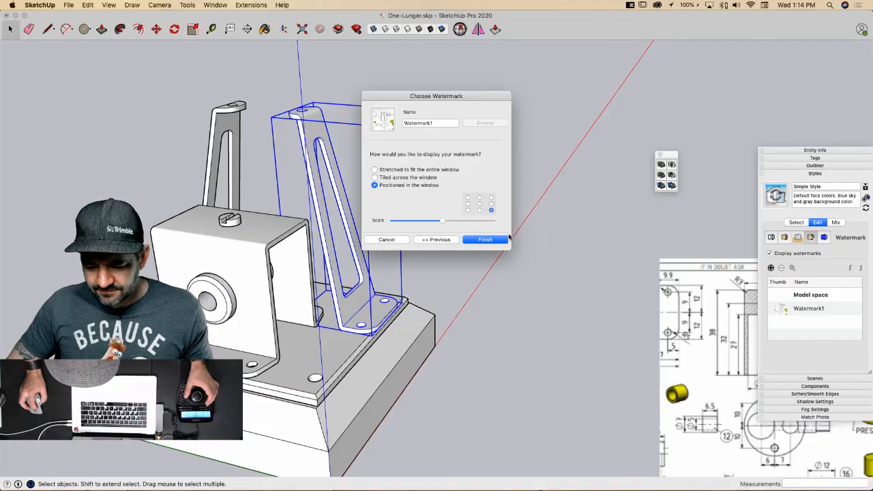
left_click(471, 240)
Step: Save the model, then move the tray clear of the watermark and collapse its Styles section
left_click(68, 4)
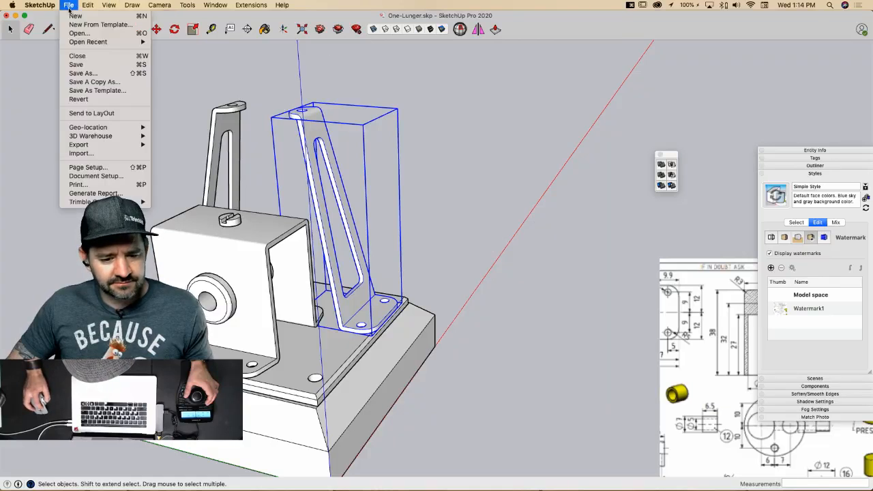
left_click(75, 64)
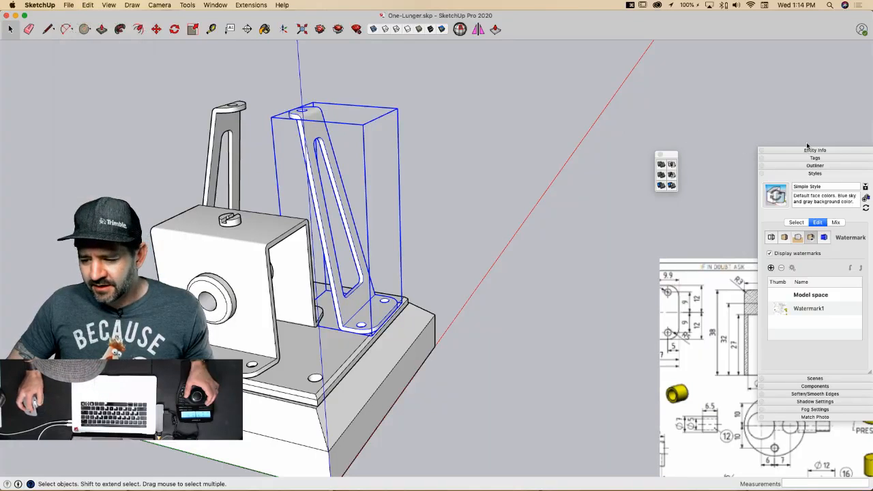
left_click_drag(807, 145, 801, 4)
left_click(819, 38)
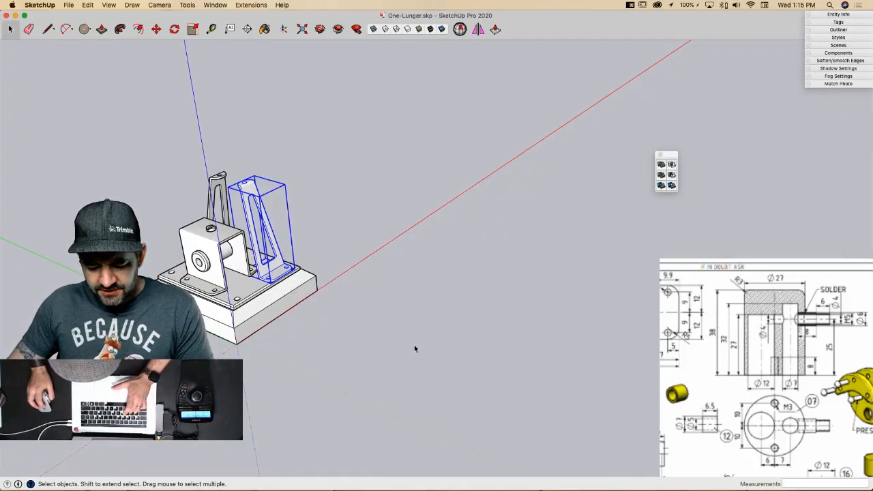
Step: Draw a 48-sided circle with a 13.5 m radius on the ground beside the base plate
key("c")
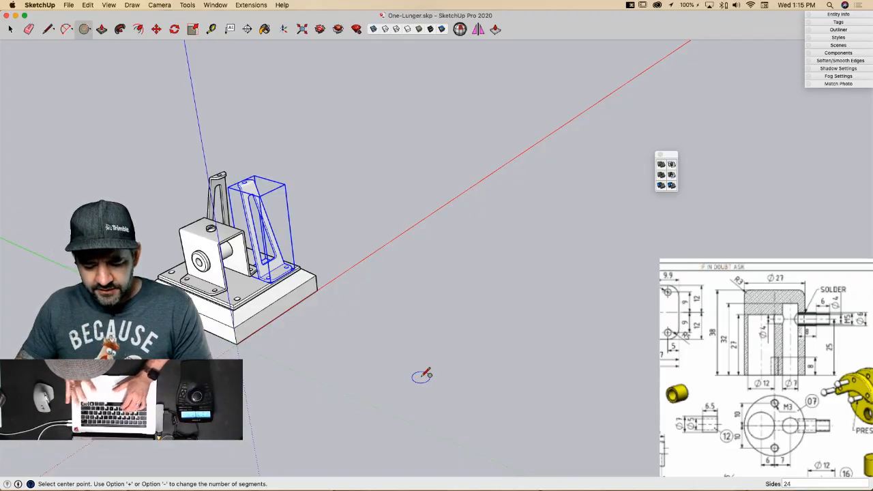
type("48")
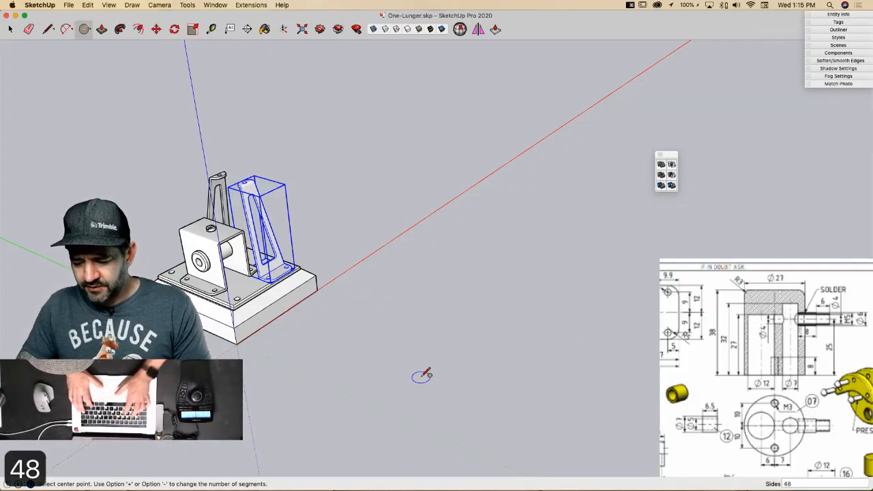
key("Return")
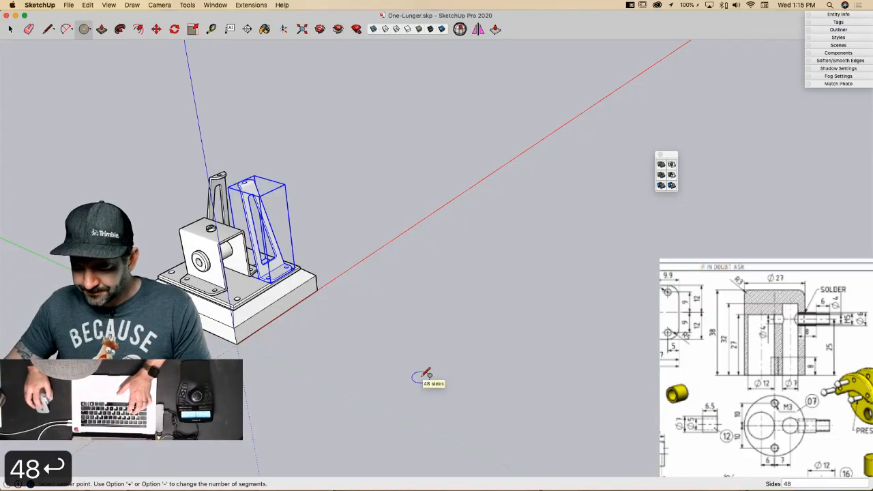
left_click(462, 278)
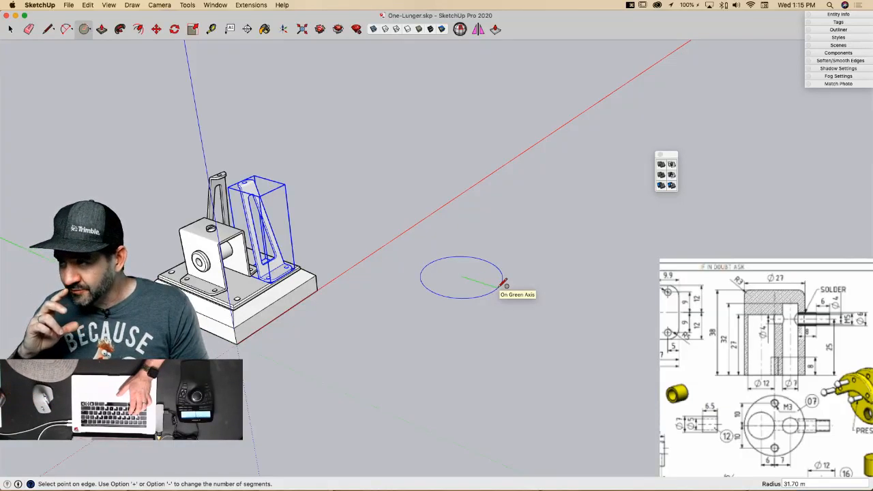
type("13.5")
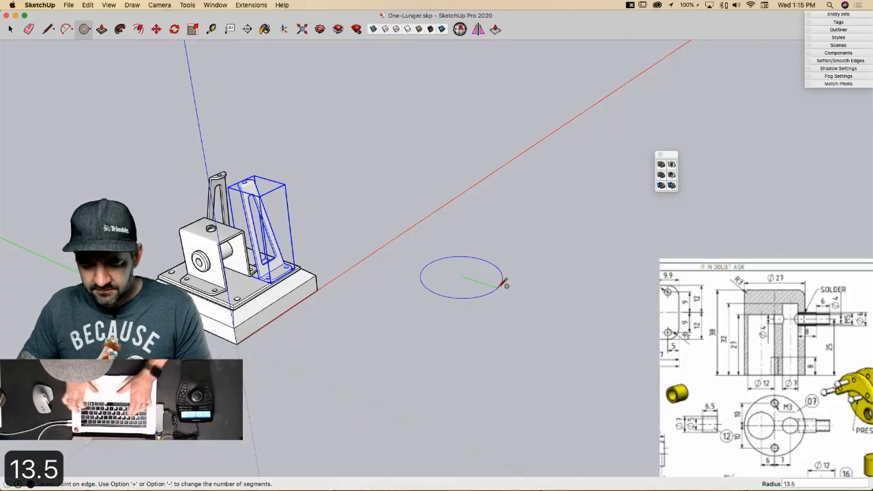
key("Return")
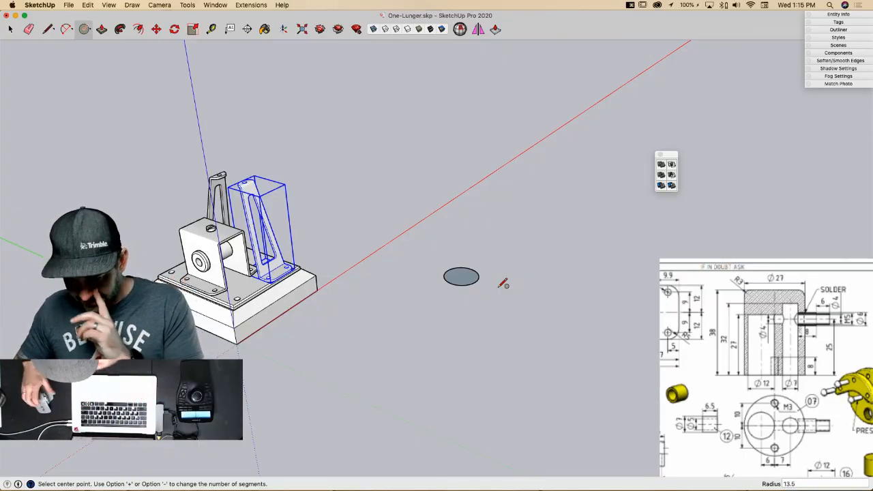
Step: Draw an upright rectangular profile 38 m high and 27 m wide along the green axis, standing on the circle's diameter
key("l")
scroll(460, 266, "up", 3)
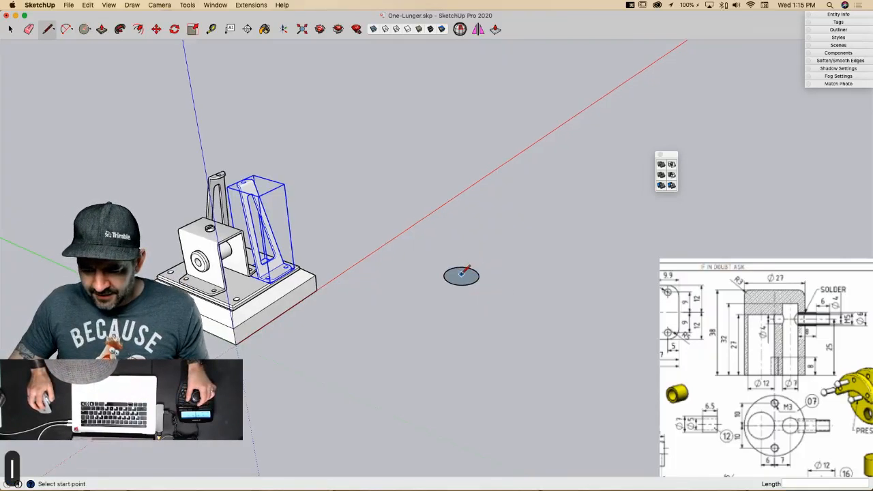
scroll(460, 267, "up", 3)
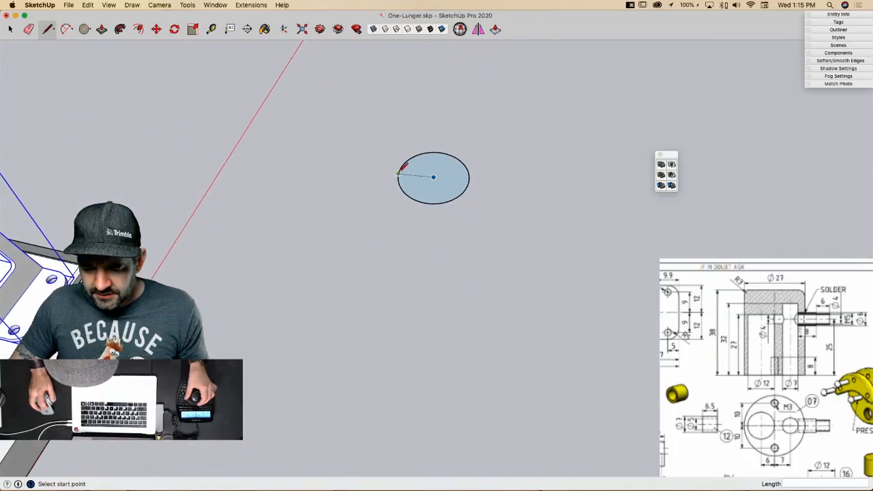
left_click(398, 173)
middle_click_drag(398, 173, 395, 195)
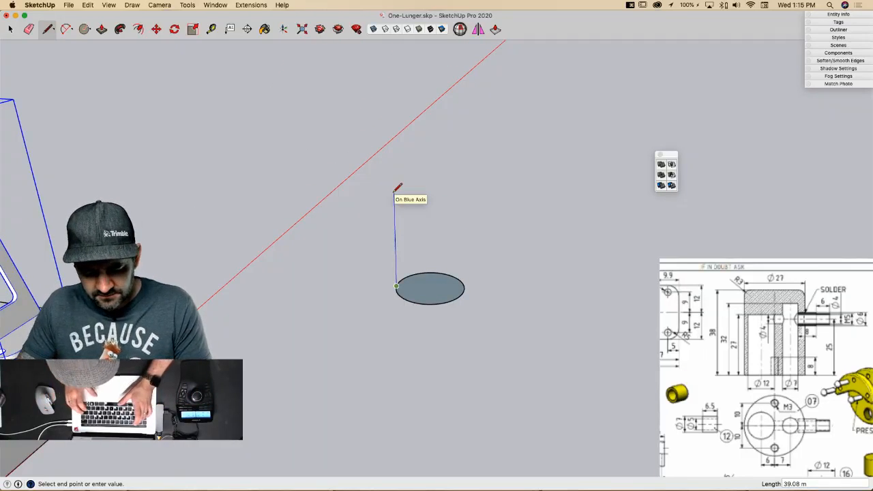
type("38")
key("Return")
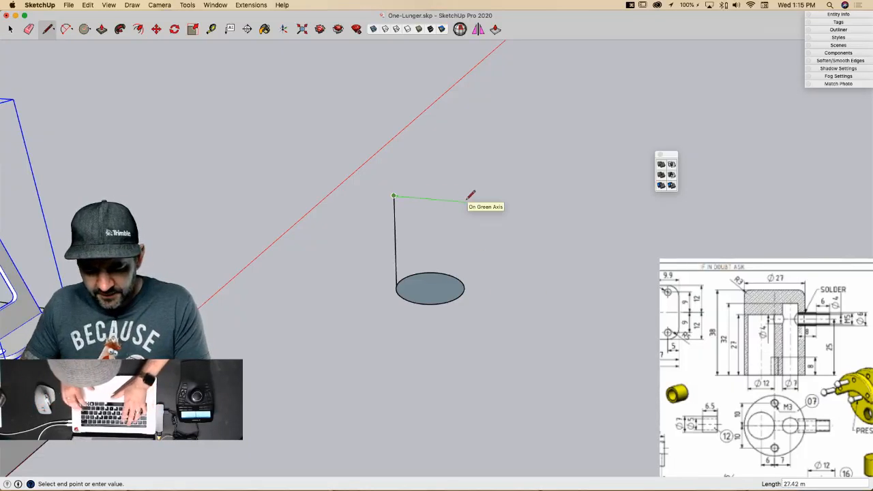
type("27")
key("Return")
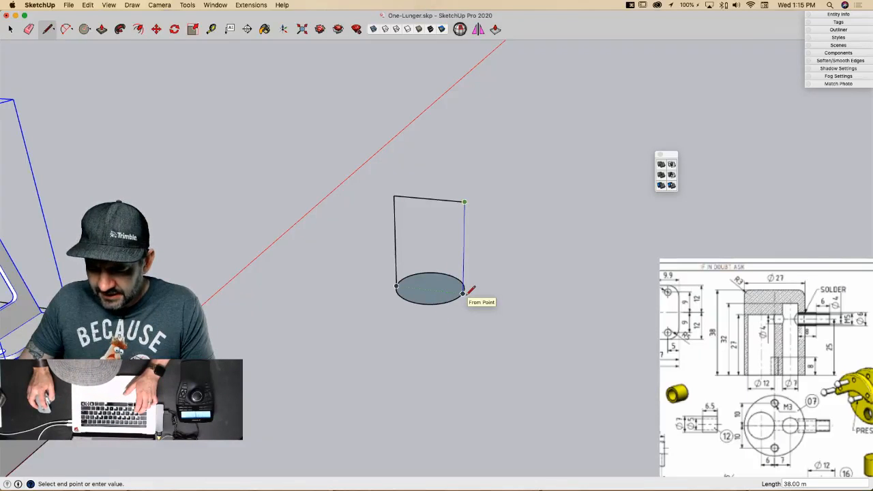
left_click(464, 293)
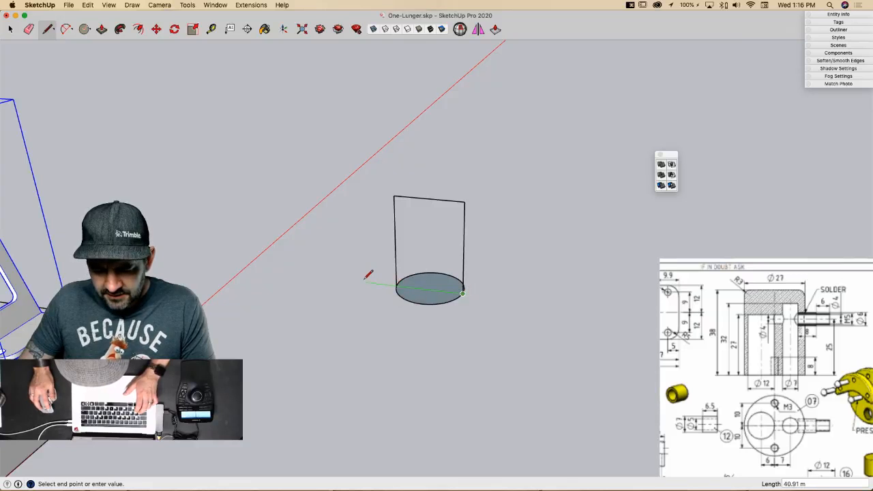
Step: Round the upper-left corner of the upright profile with a tangent arc of about 5.4 m radius
key("e")
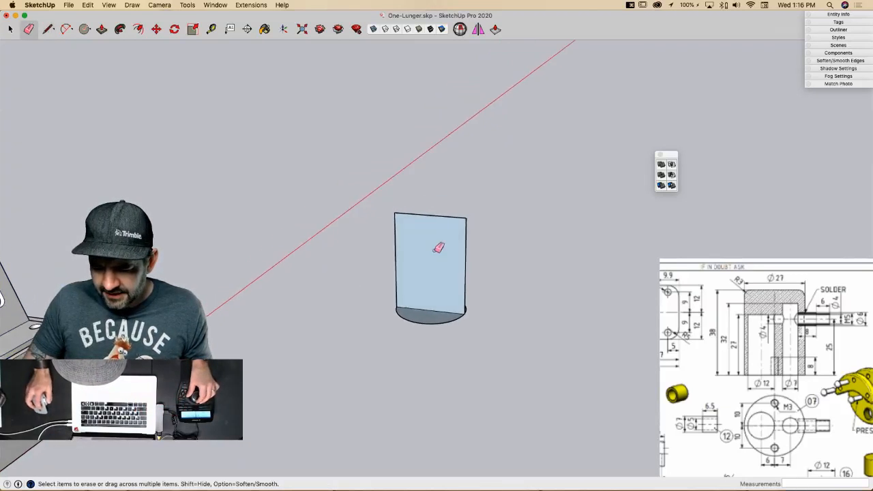
scroll(438, 248, "up", 5)
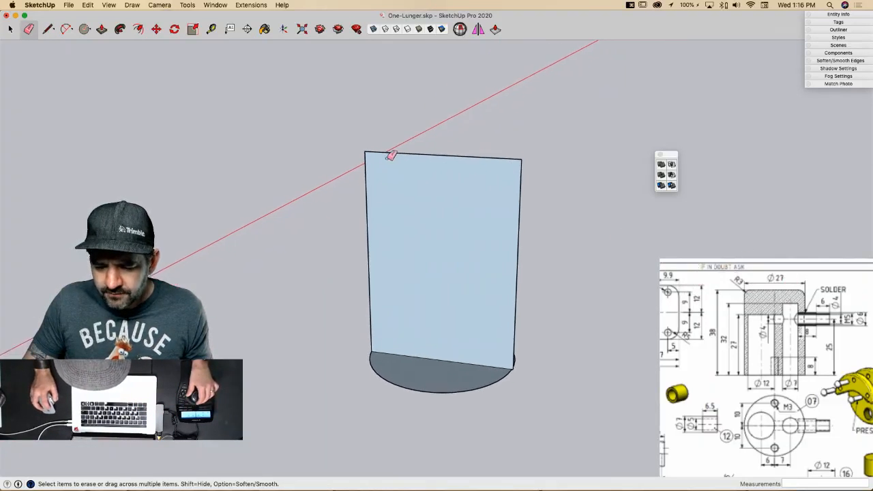
scroll(382, 156, "up", 1)
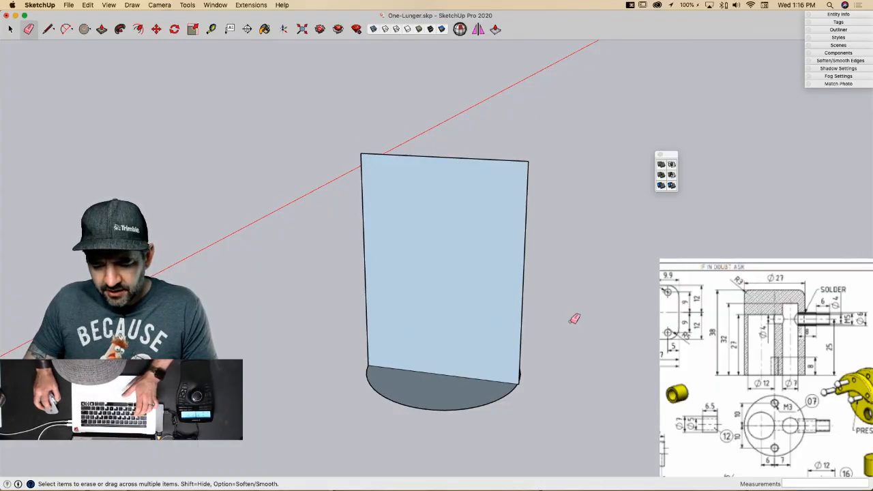
key("a")
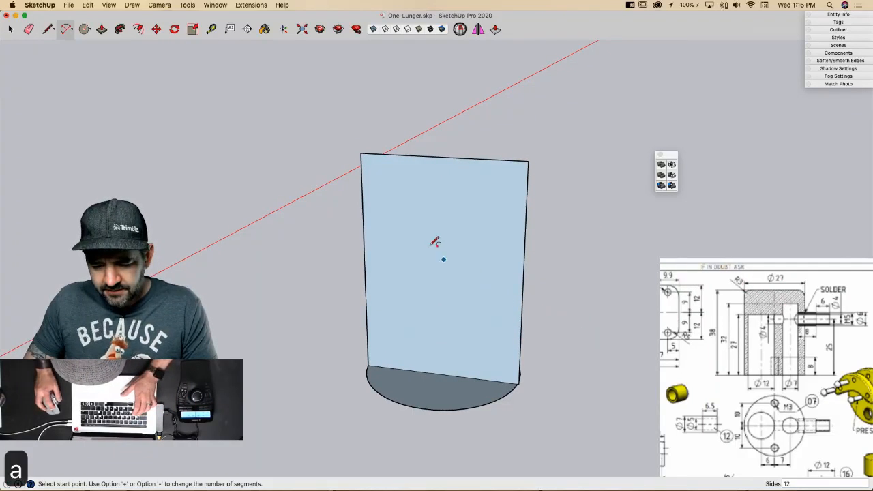
left_click(362, 185)
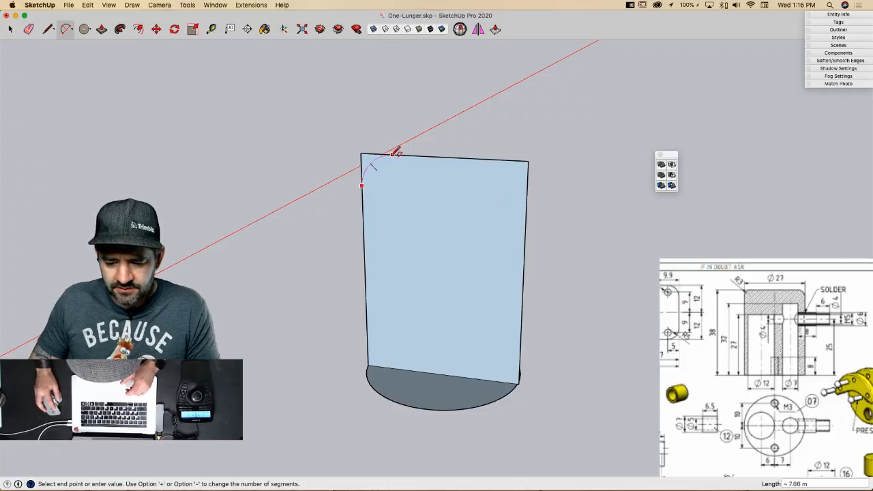
left_click(393, 154)
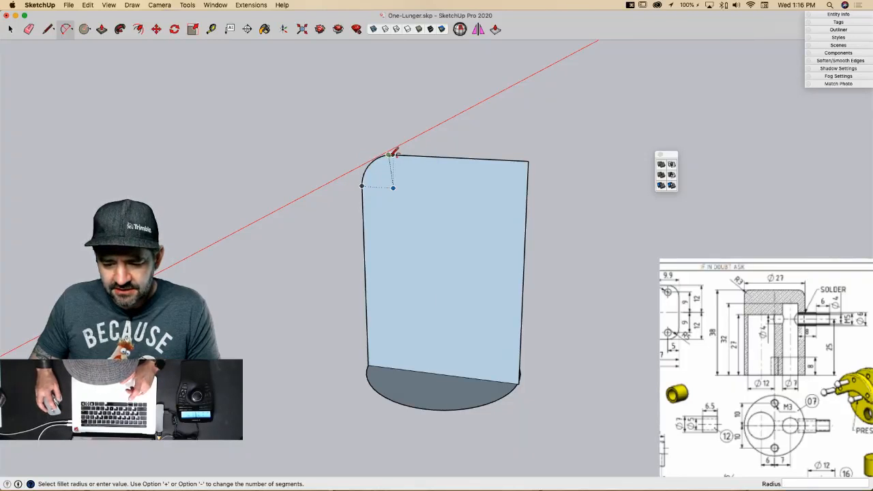
left_click(393, 153)
key("space")
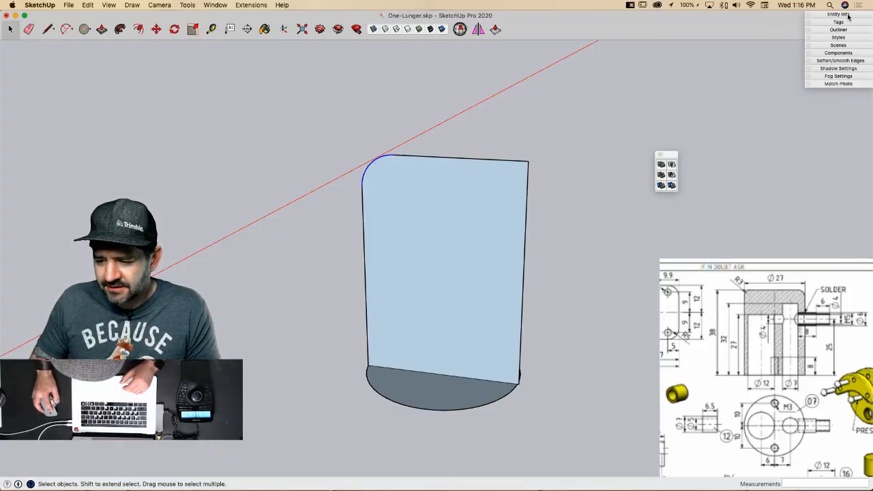
Step: Set the radius of the profile's corner arc to 3 m
left_click(848, 15)
left_click(833, 58)
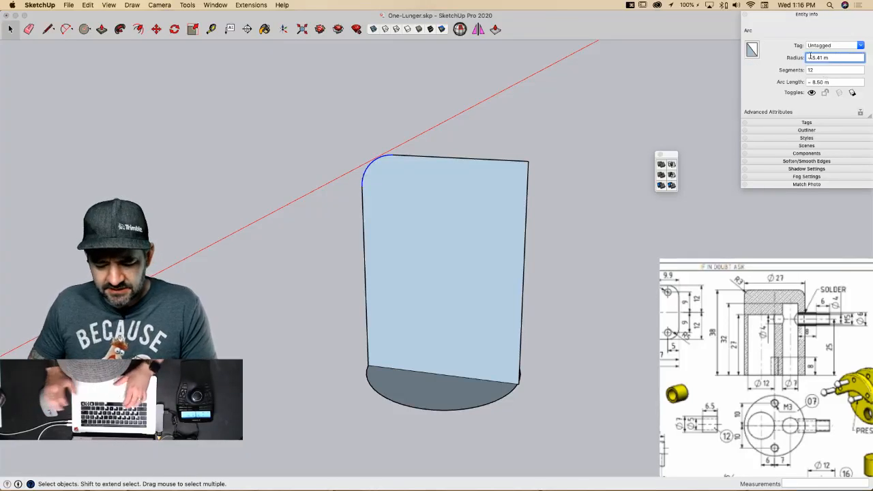
triple_click(833, 58)
type("3")
key("Return")
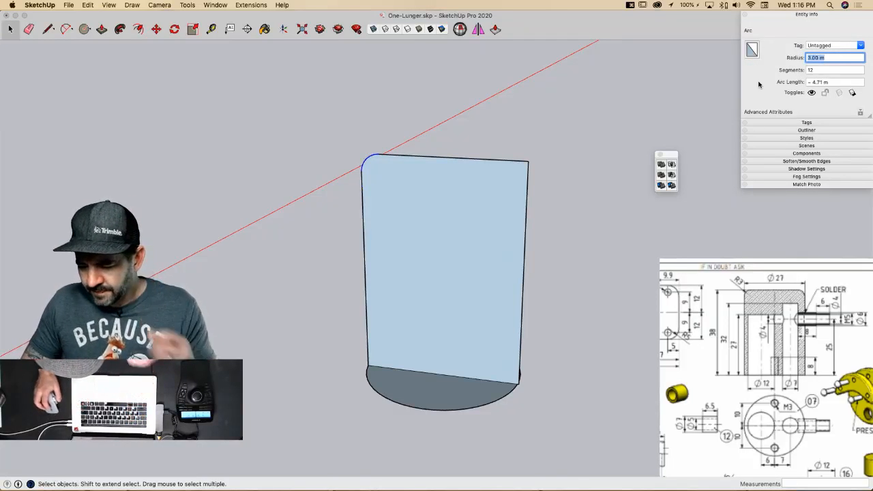
type("el")
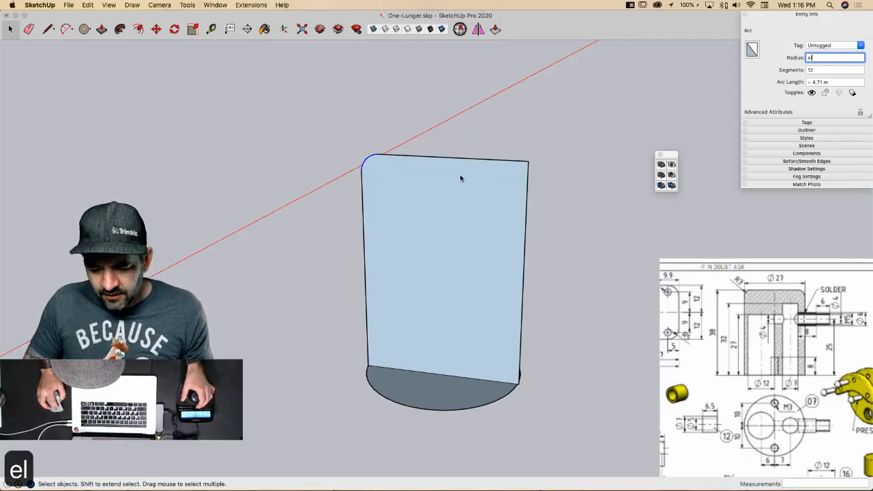
type("l")
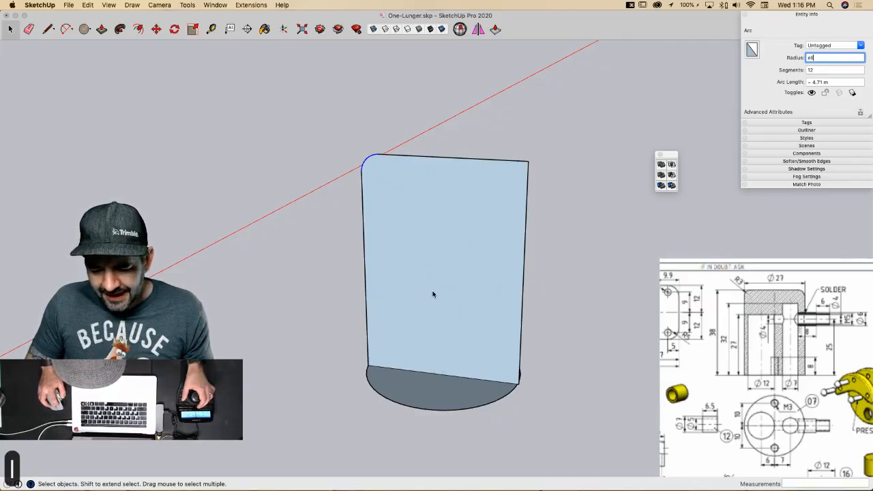
Step: Split the upright profile with a vertical line from the midpoint of its bottom edge to its top edge
key("Escape")
key("l")
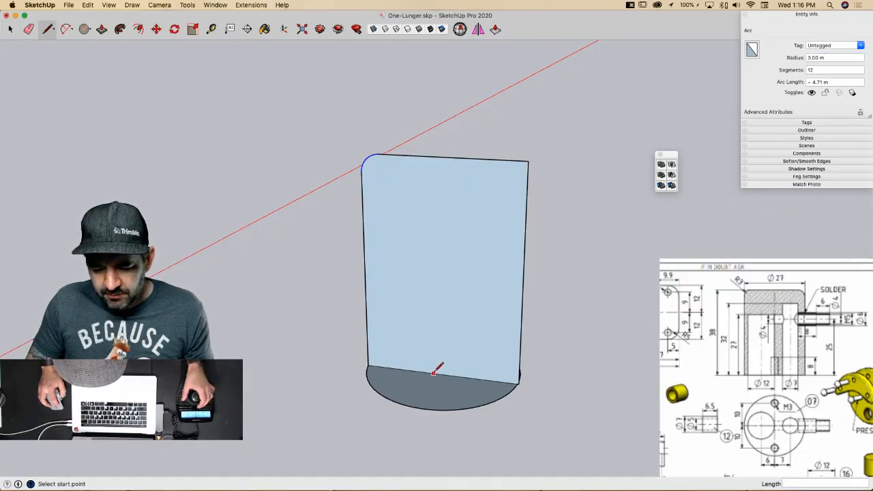
left_click(441, 374)
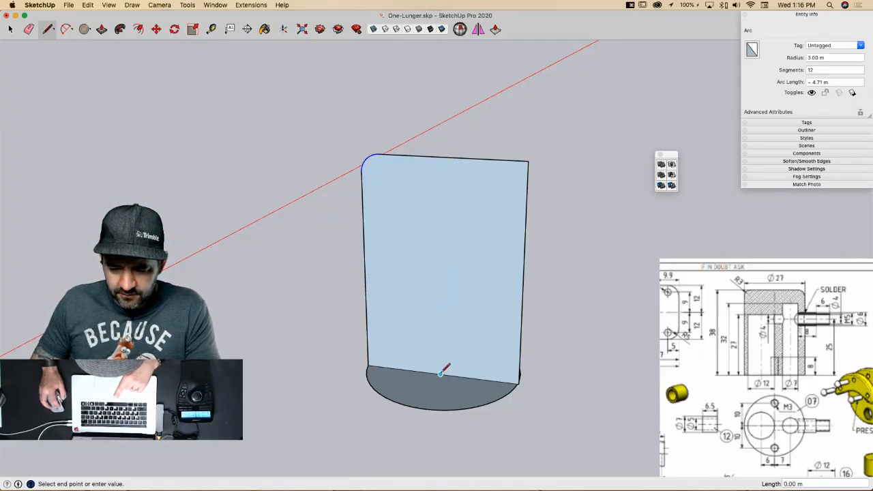
left_click(441, 126)
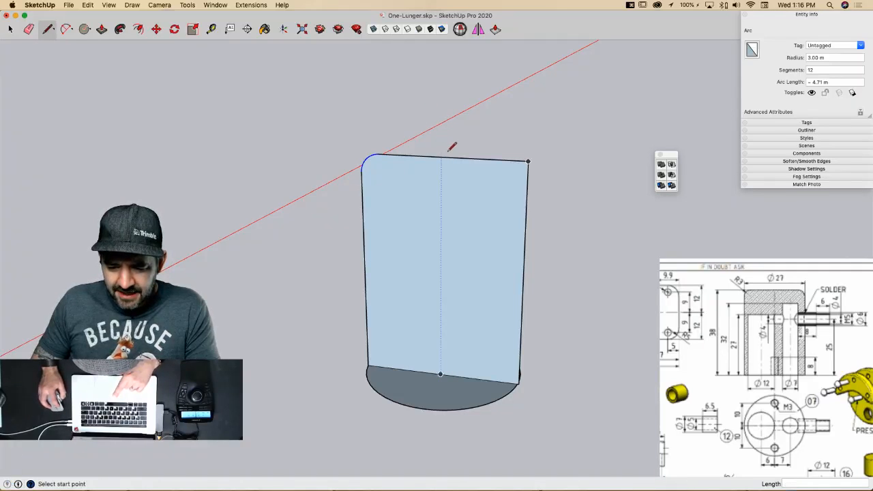
left_click(451, 157)
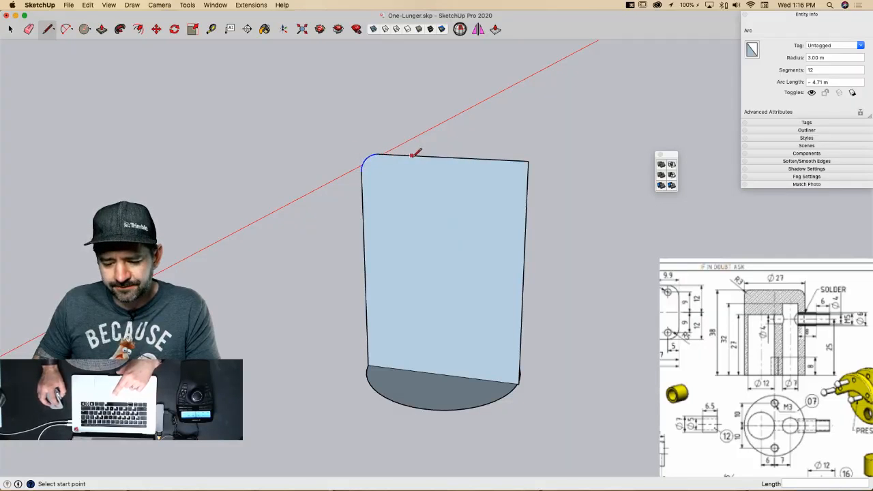
left_click(440, 374)
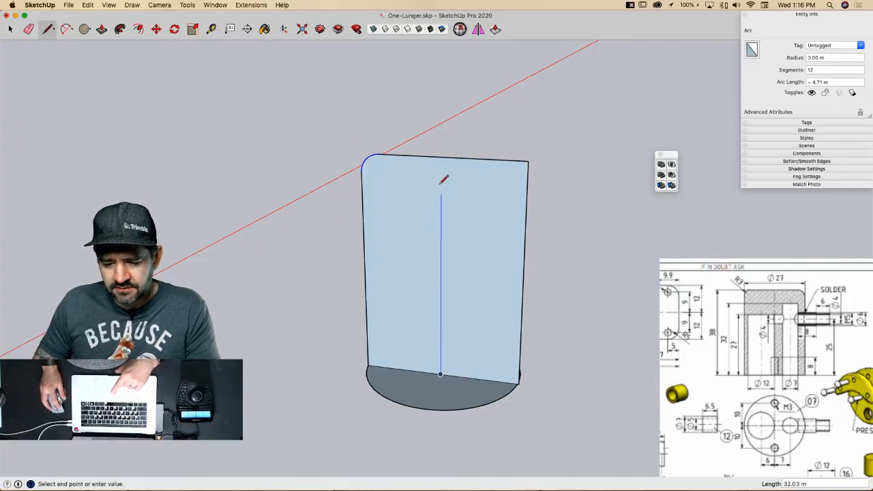
left_click(441, 157)
Step: Erase the half of the profile without the rounded corner, including its leftover bottom edge across the circle
key("e")
left_click_drag(517, 155, 534, 174)
left_click(471, 368)
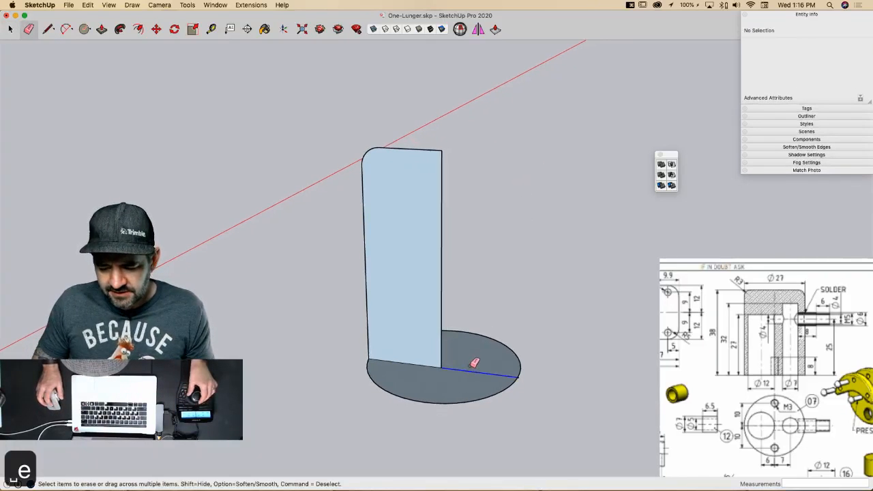
scroll(533, 382, "up", 5)
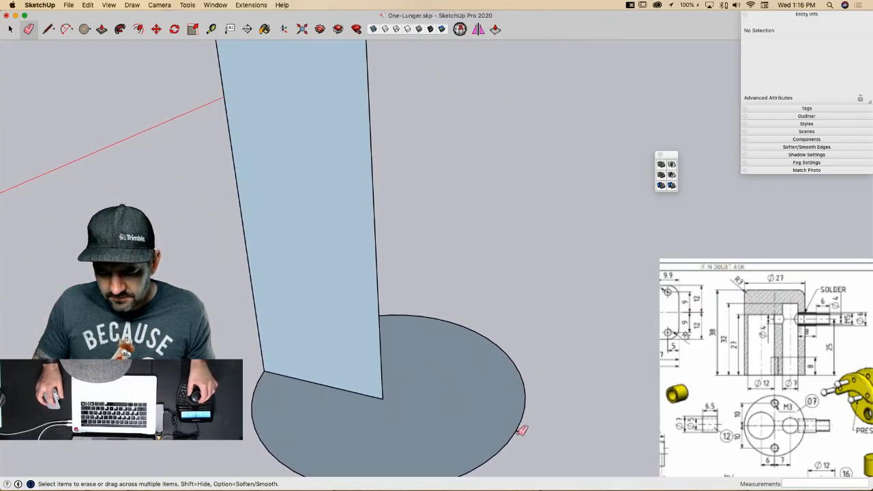
key("space")
Step: Measure the half profile's bottom edge from the circle's rim to its inner corner with the Line tool
scroll(524, 428, "down", 6)
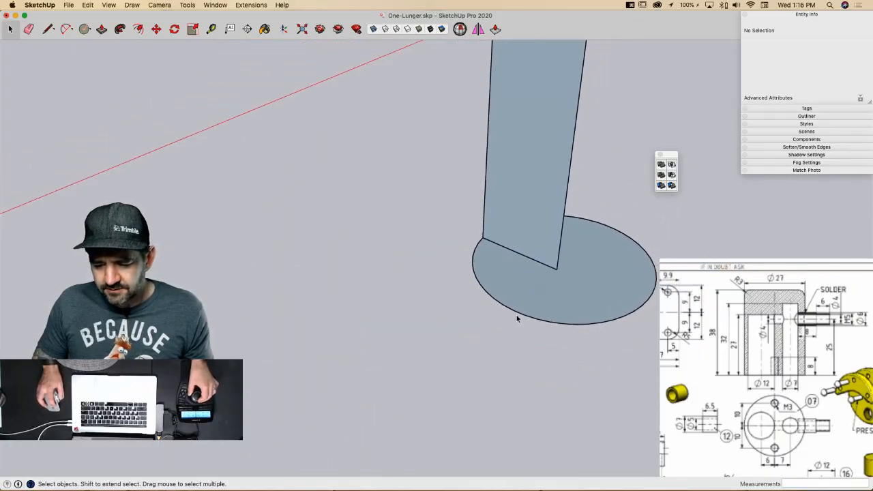
left_click(503, 325)
middle_click_drag(357, 222, 179, 81)
key("l")
scroll(332, 333, "up", 2)
left_click(318, 334)
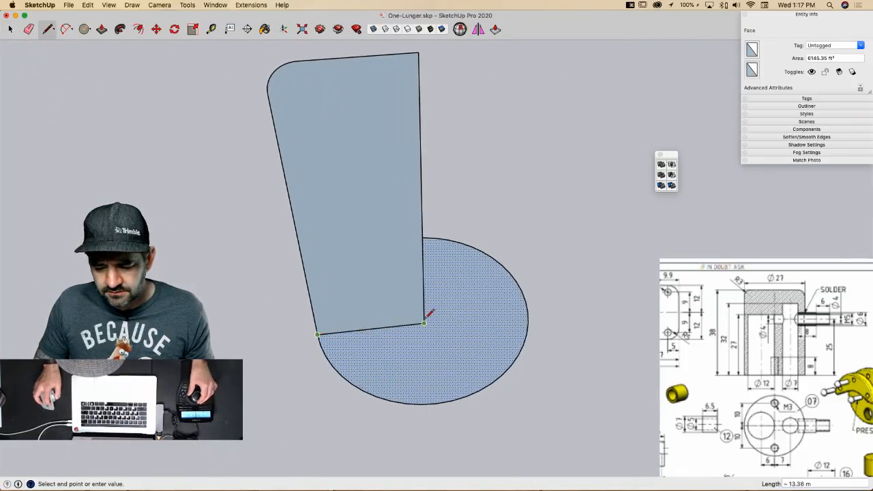
middle_click_drag(397, 293, 383, 289)
left_click(398, 295)
key("space")
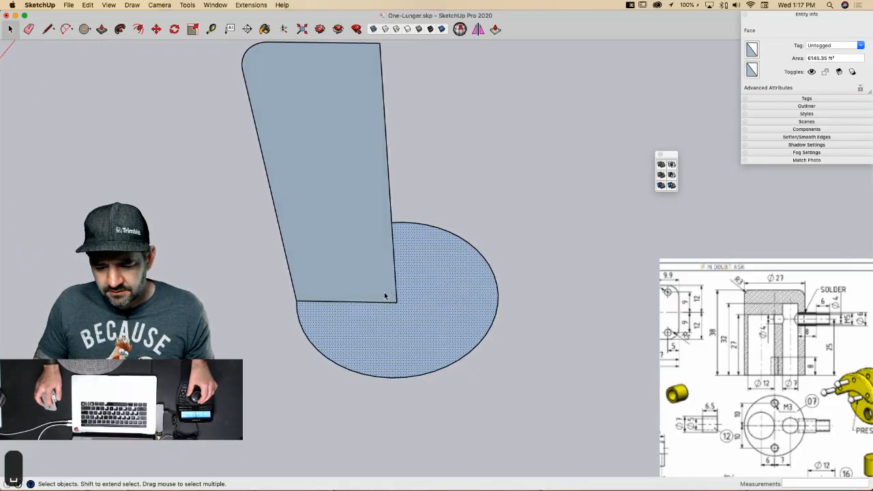
Step: Copy the half-profile face about 20 m away from the circle
left_click(384, 292)
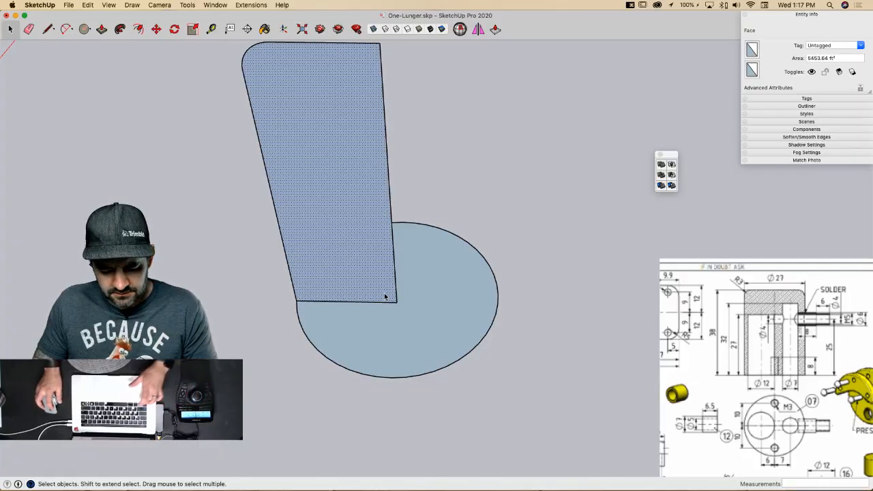
key("m")
left_click(384, 292)
key("alt")
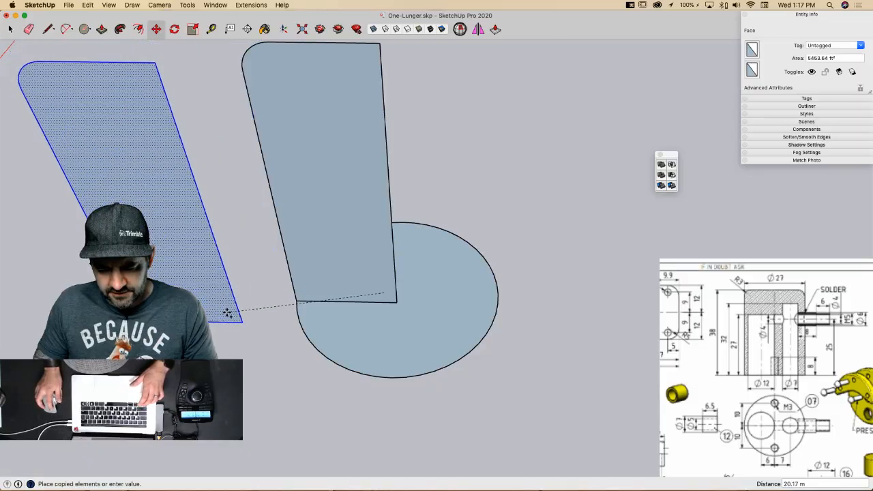
left_click(241, 320)
Step: Erase the original half profile standing on the circle, leaving only the circle and the copied profile
key("e")
mouse_move(392, 302)
left_mouse_down()
mouse_move(400, 301)
mouse_move(346, 284)
left_mouse_up()
left_click(292, 279)
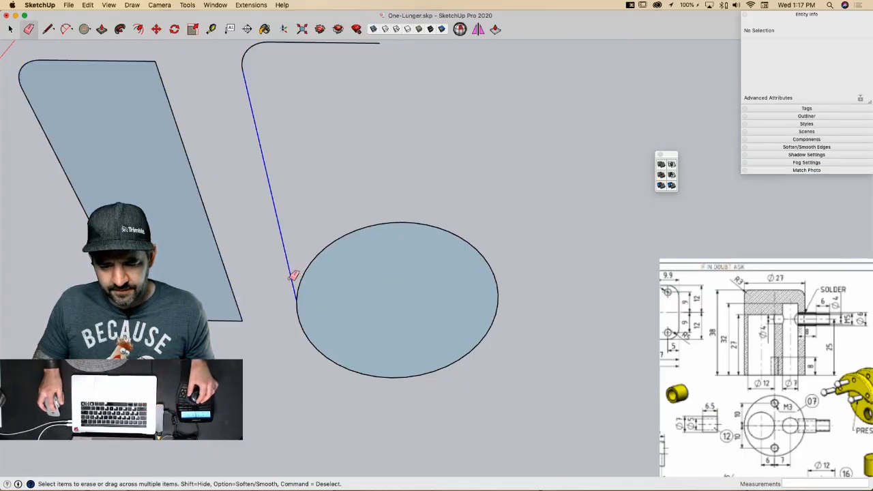
mouse_move(261, 56)
left_mouse_down()
mouse_move(238, 72)
mouse_move(288, 51)
mouse_move(307, 53)
left_mouse_up()
Step: Draw a radius line from the circle's centre to its rim along the green axis
key("l")
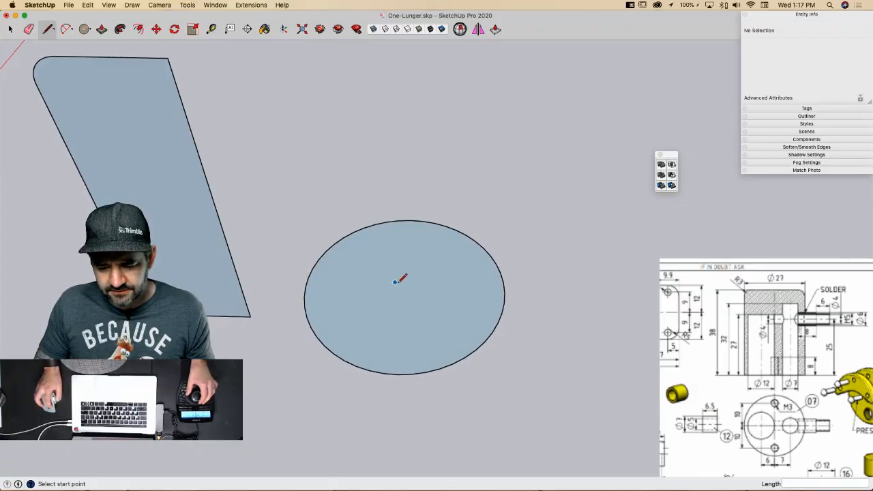
left_click(405, 289)
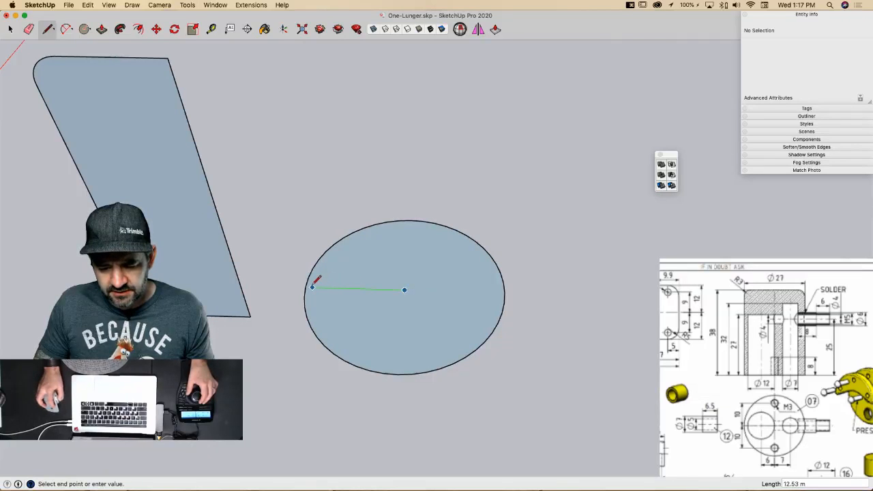
left_click(305, 288)
Step: Move the copied profile so its outer bottom corner sits on the rim end of the radius line
key("space")
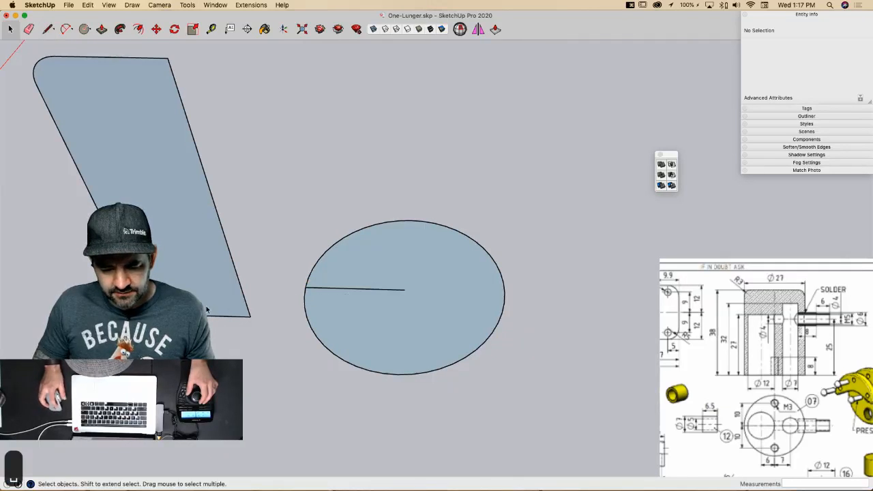
left_click(208, 310)
key("m")
left_click(148, 316)
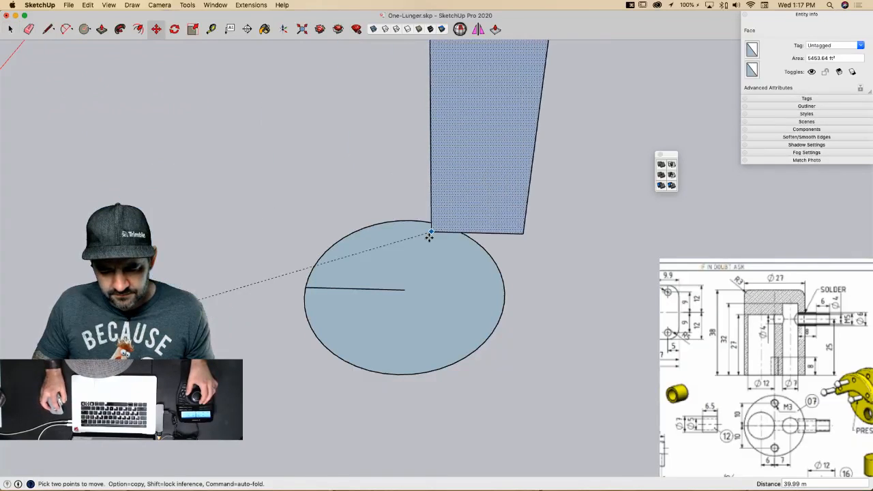
left_click(304, 287)
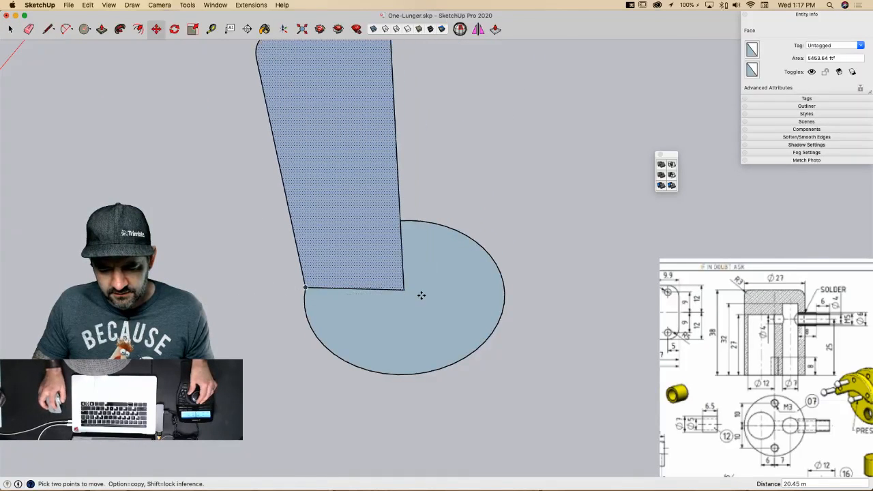
Step: Inspect the gap at the circle's centre and measure the moved profile's bottom edge from the rim
key("space")
scroll(403, 333, "up", 10)
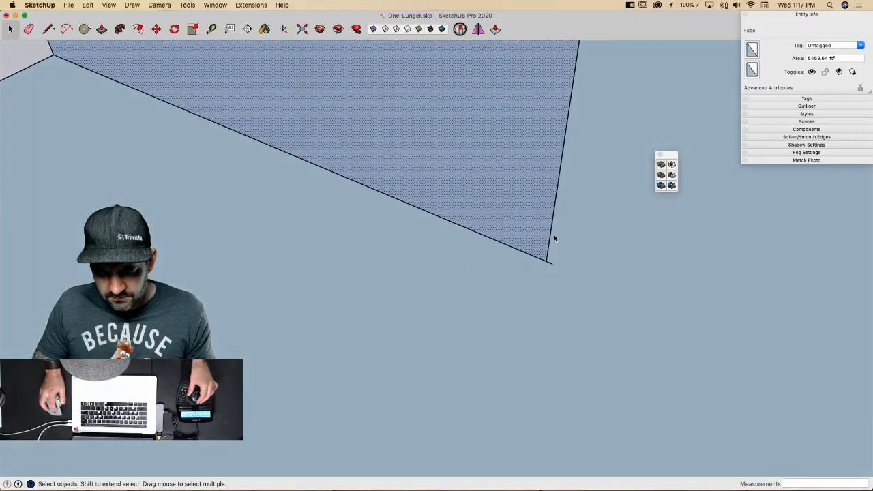
key("l")
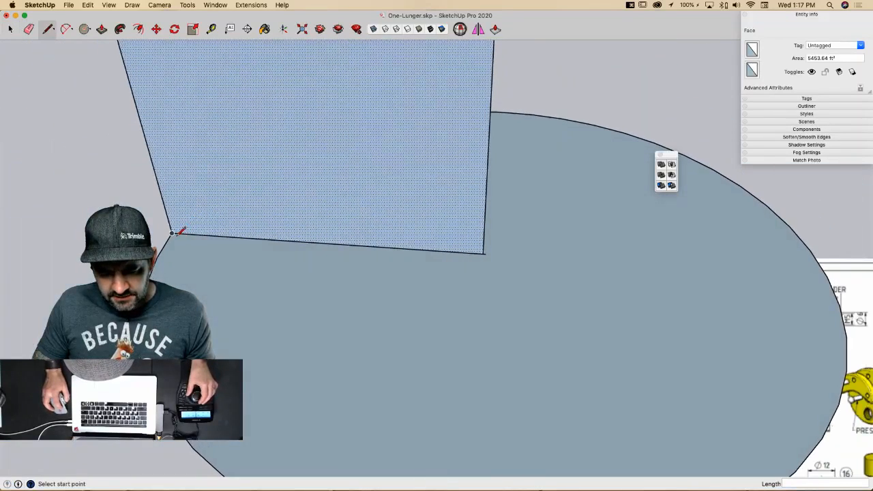
left_click(172, 233)
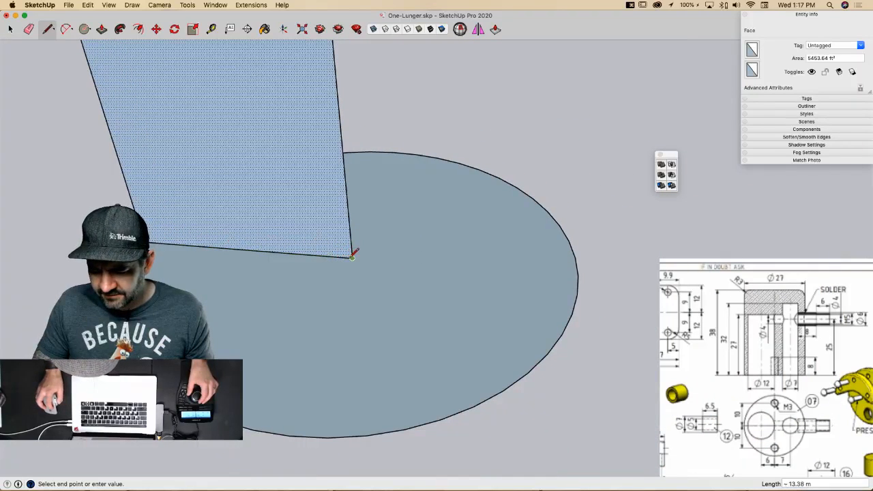
key("space")
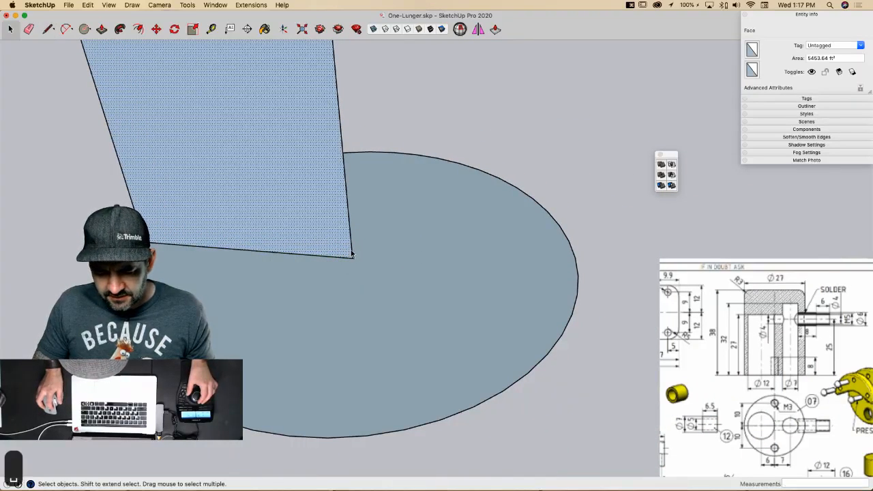
Step: Move the profile's inner vertical edge onto the centre end of the radius line
left_click(353, 254)
key("m")
scroll(351, 258, "up", 3)
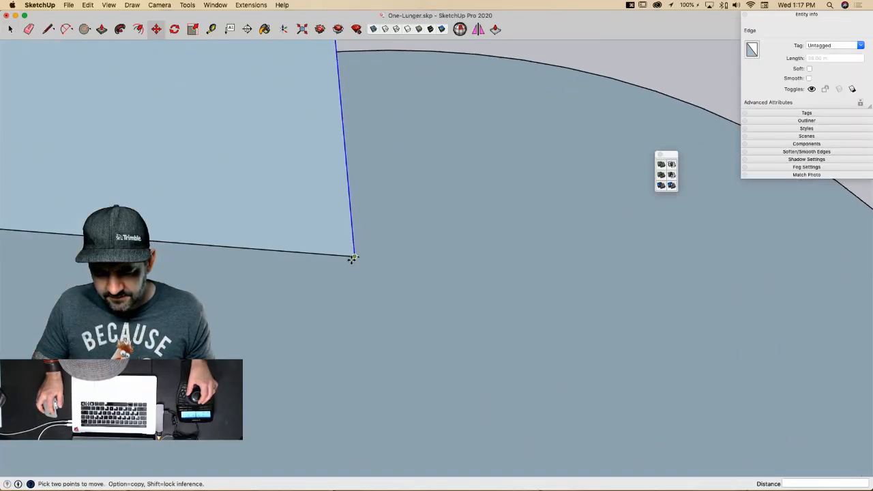
left_click(352, 258)
key("space")
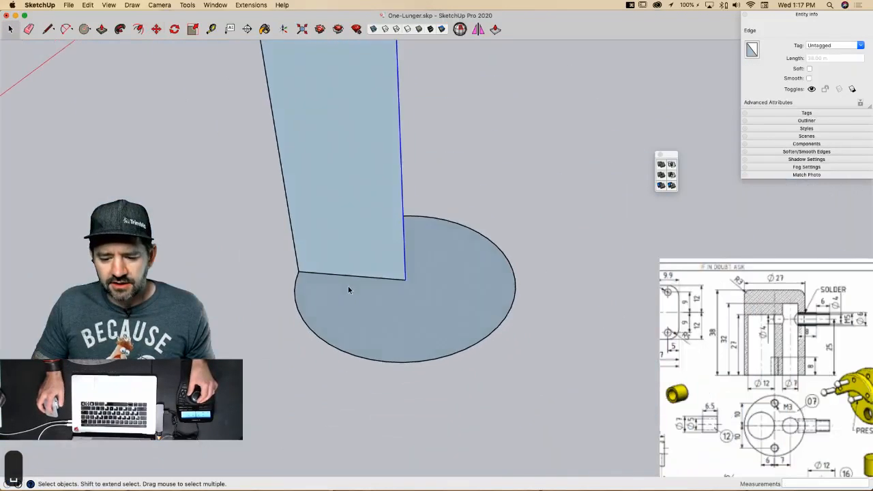
key("l")
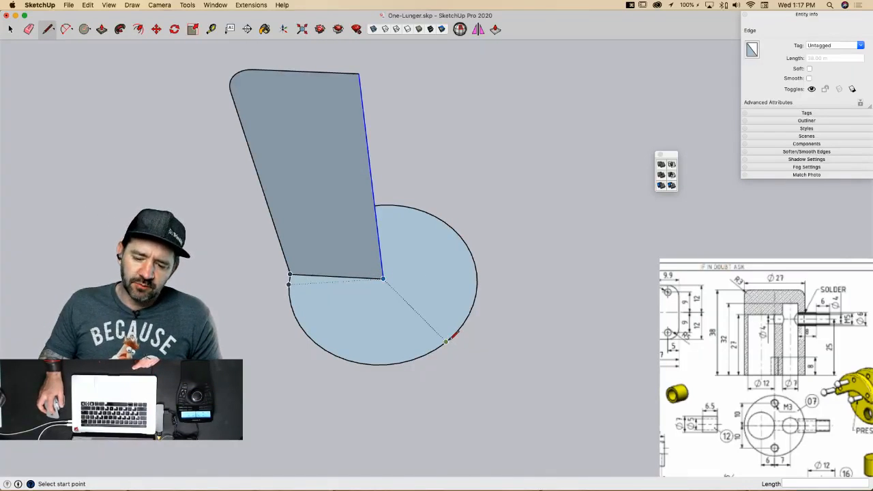
left_click(383, 277)
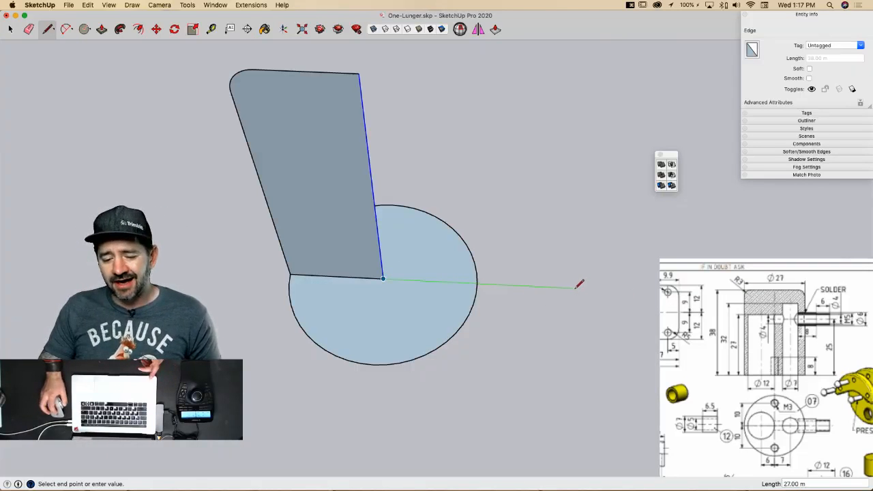
key("Escape")
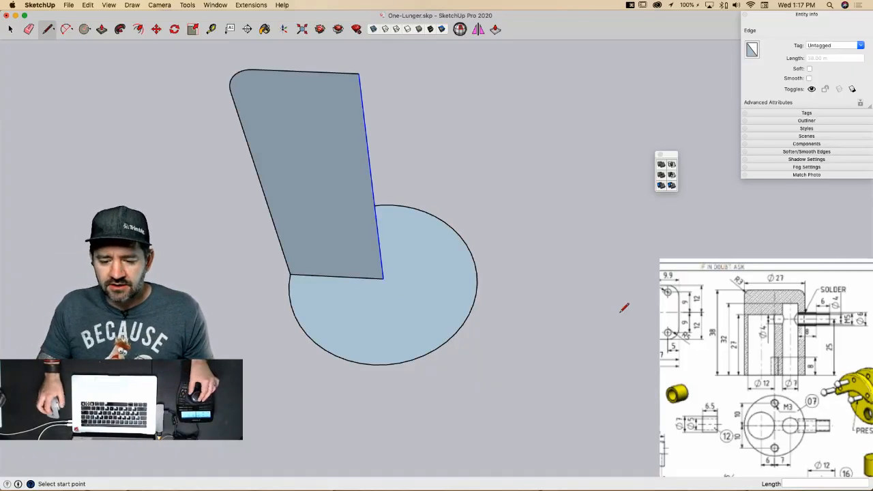
left_click(386, 278)
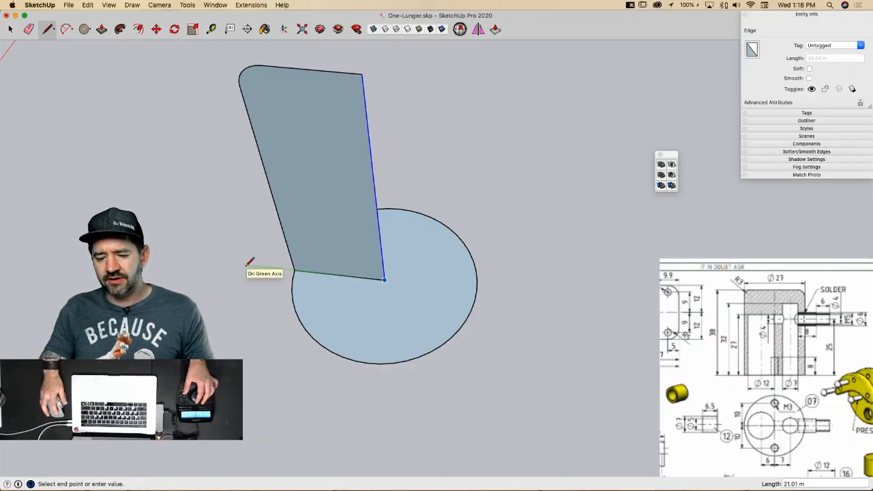
key("e")
key("space")
Step: Sweep the half profile around the circle face with Follow Me to form the round-topped cylinder
mouse_move(276, 251)
middle_mouse_down()
mouse_move(300, 275)
mouse_move(432, 326)
mouse_move(419, 313)
middle_mouse_up()
left_click(419, 313)
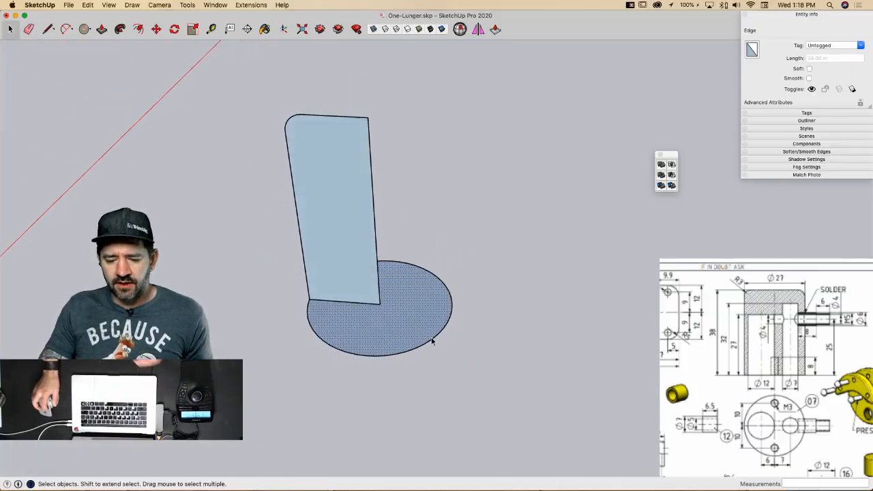
left_click(120, 28)
left_click(341, 141)
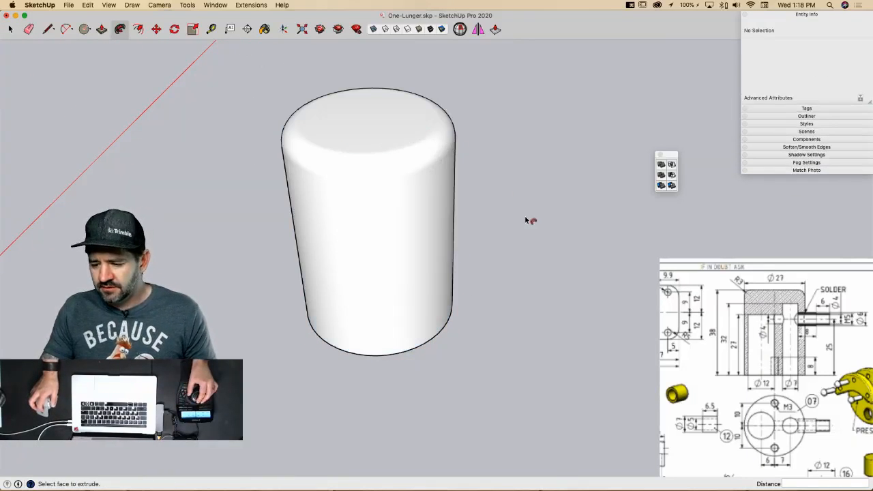
Step: Retrace one segment of the cylinder's open bottom rim with the Line tool to close the bottom face
middle_click_drag(526, 220, 366, 330)
key("space")
key("l")
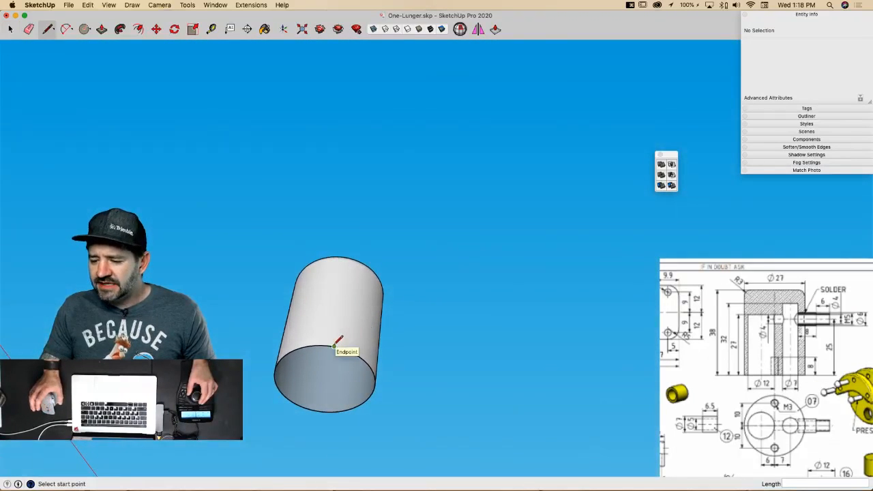
left_click(334, 347)
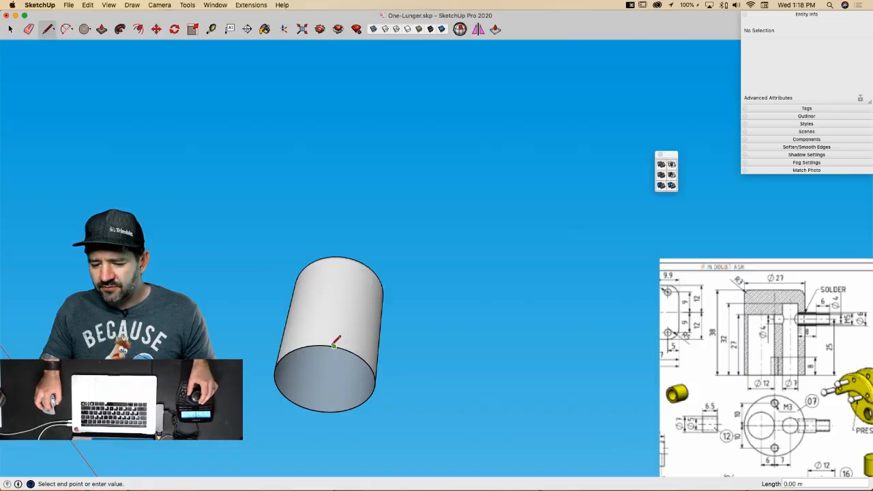
left_click(327, 346)
key("space")
Step: Select all of the cylinder's connected geometry and make it a group
mouse_move(394, 311)
middle_mouse_down()
mouse_move(385, 326)
mouse_move(310, 275)
mouse_move(396, 219)
mouse_move(381, 207)
middle_mouse_up()
triple_click(382, 207)
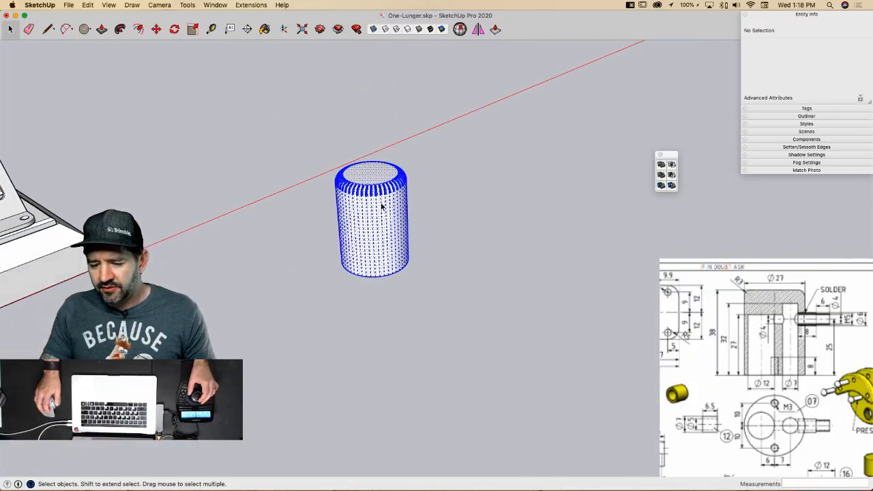
right_click(381, 207)
left_click(414, 276)
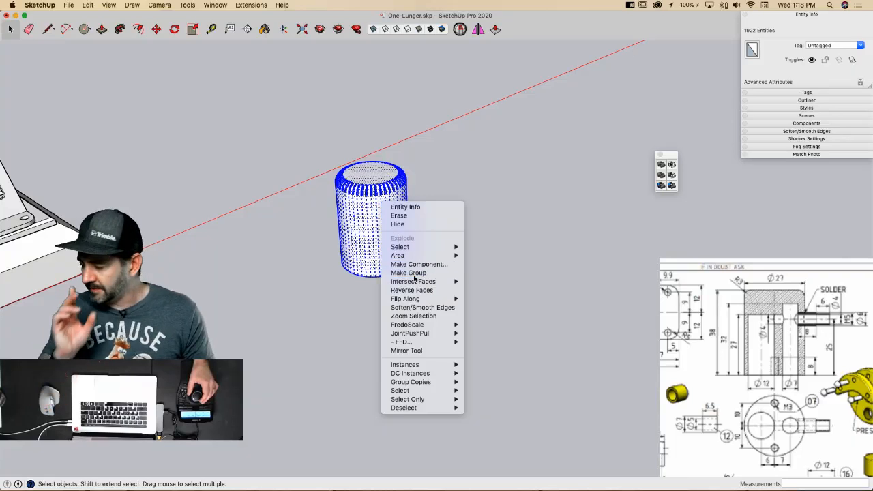
scroll(414, 280, "up", 2)
scroll(410, 282, "up", 3)
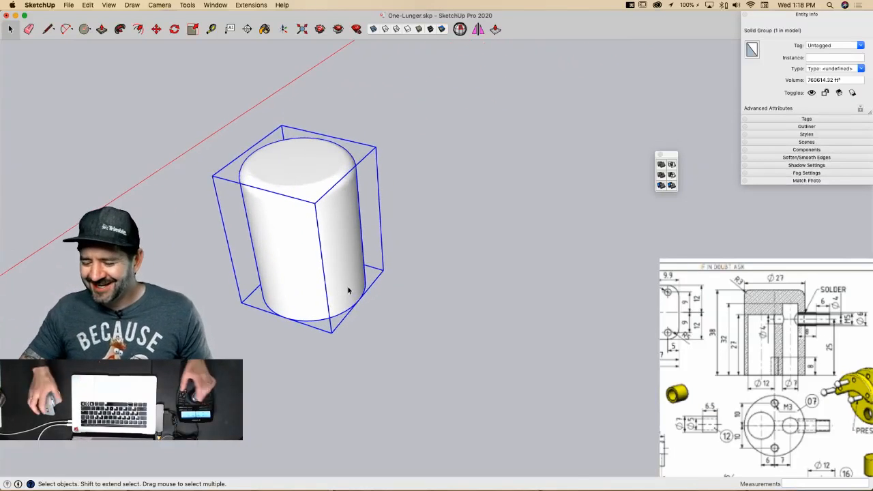
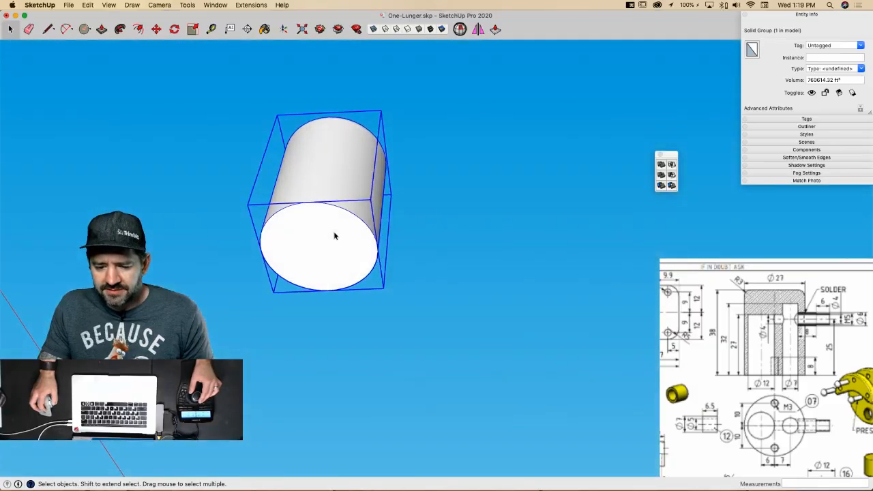
Step: Open the cylinder group for editing and draw two perpendicular diameter lines crossing at the centre of its flat bottom face
double_click(335, 234)
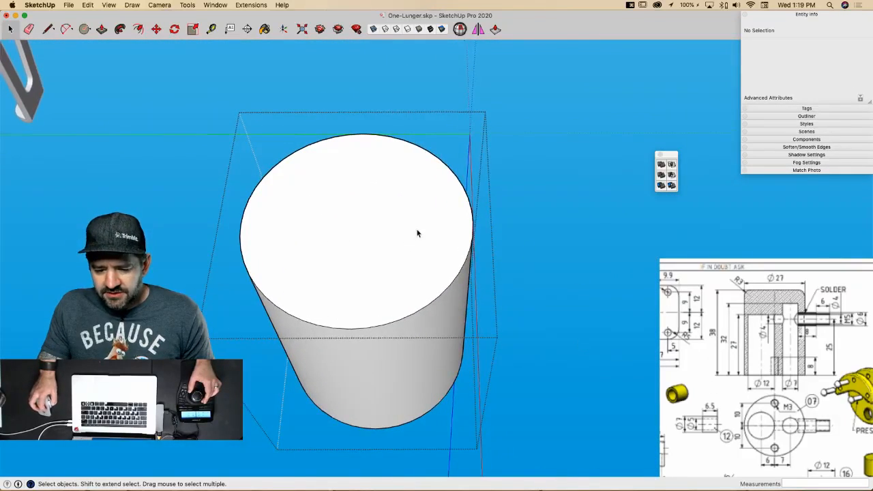
key("l")
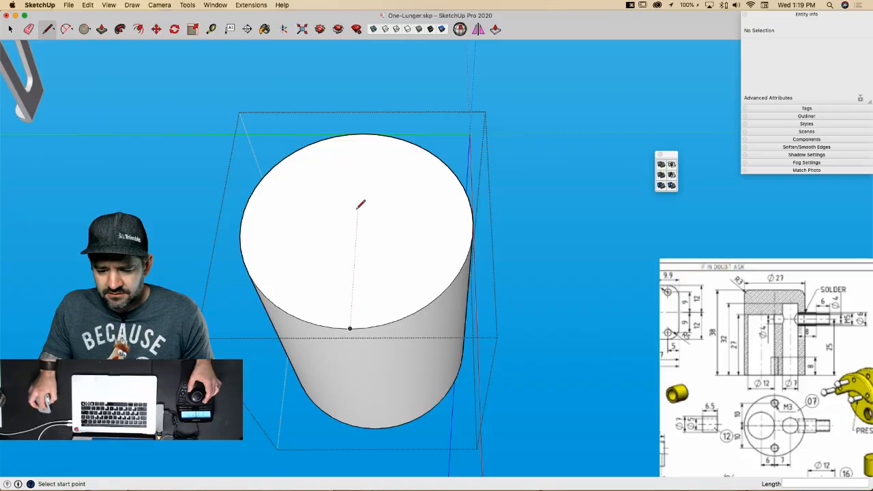
left_click(350, 328)
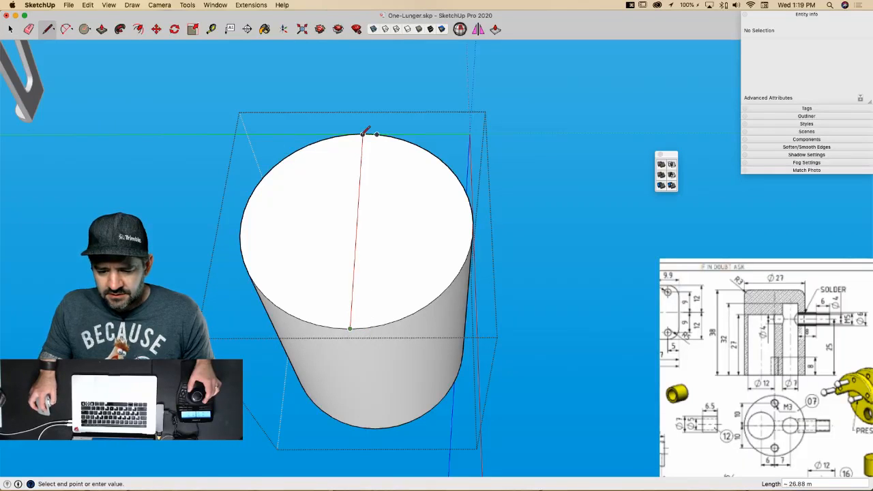
left_click(363, 134)
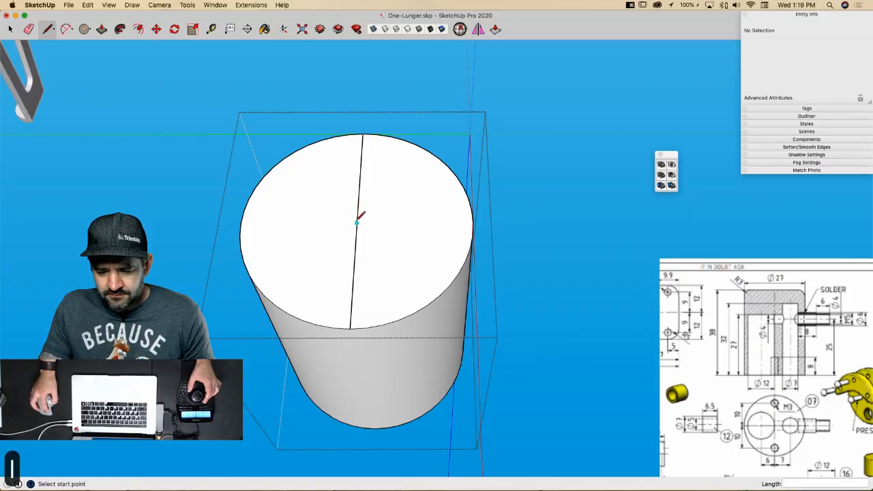
left_click(356, 222)
left_click(241, 223)
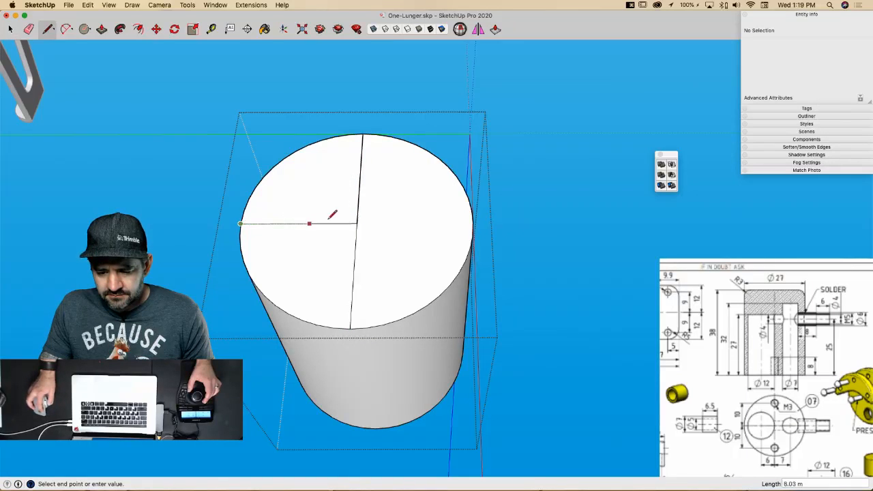
left_click(476, 223)
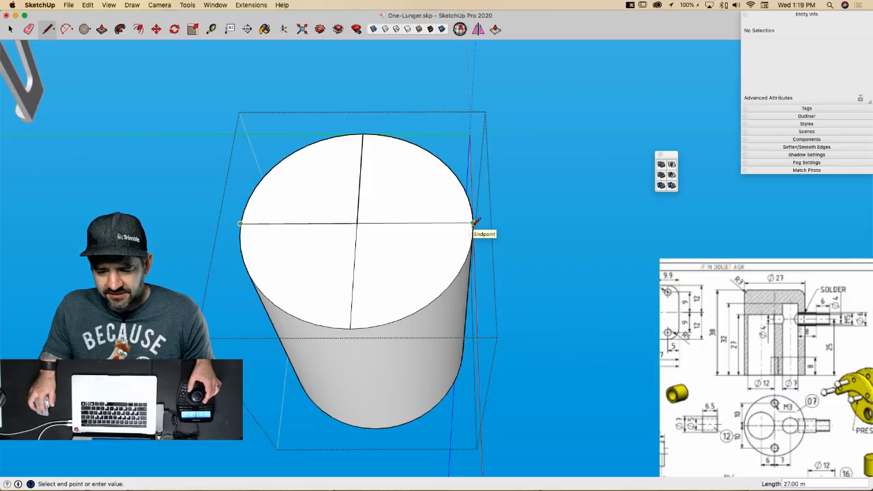
Step: Erase both halves of the diameter line parallel to the red axis and delete the stray edge along the remaining diameter line
key("e")
left_click(361, 205)
left_click(352, 242)
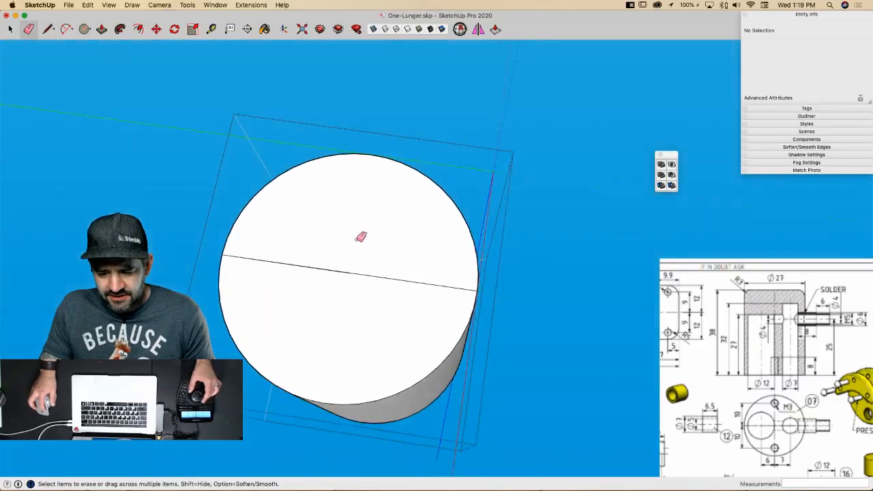
key("space")
left_click(305, 261)
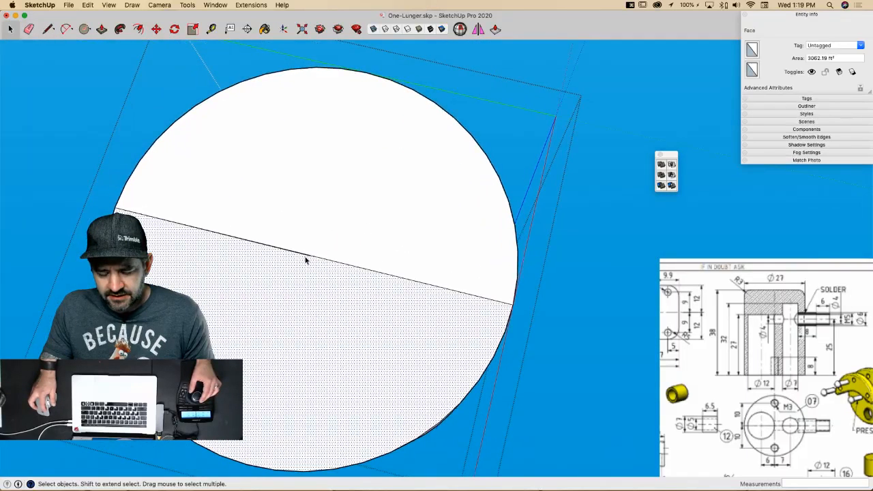
left_click(305, 258)
key("BackSpace")
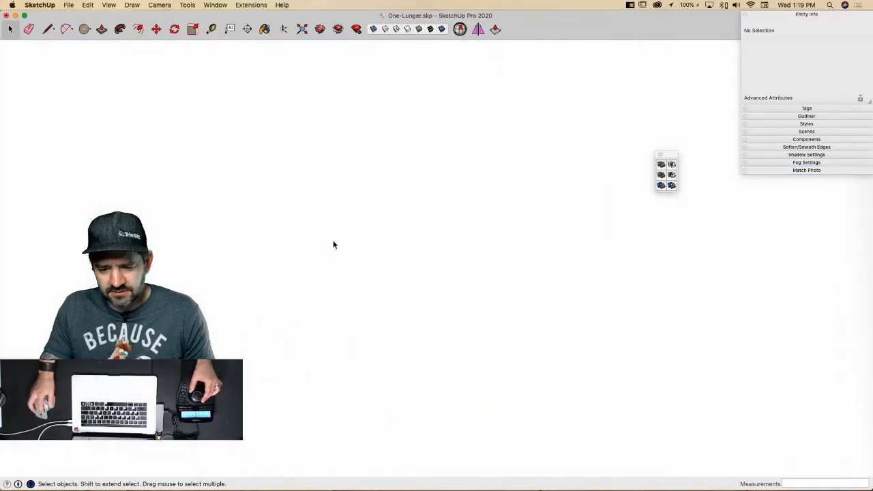
Step: Turn on X-ray faces and draw a short line along the red axis from the midpoint of the diameter line
left_click(373, 29)
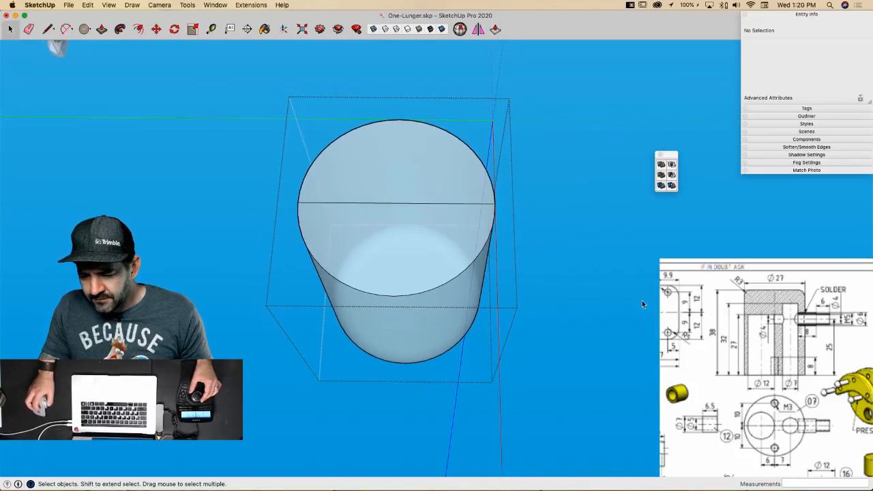
key("l")
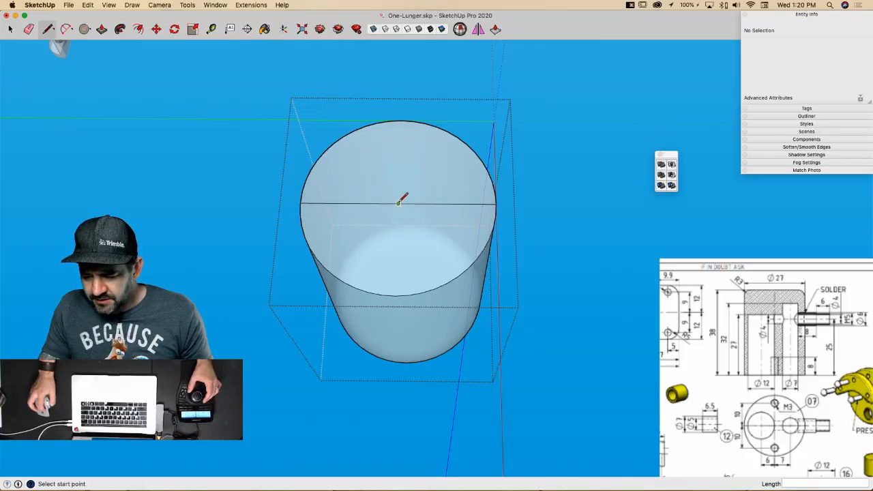
left_click(399, 203)
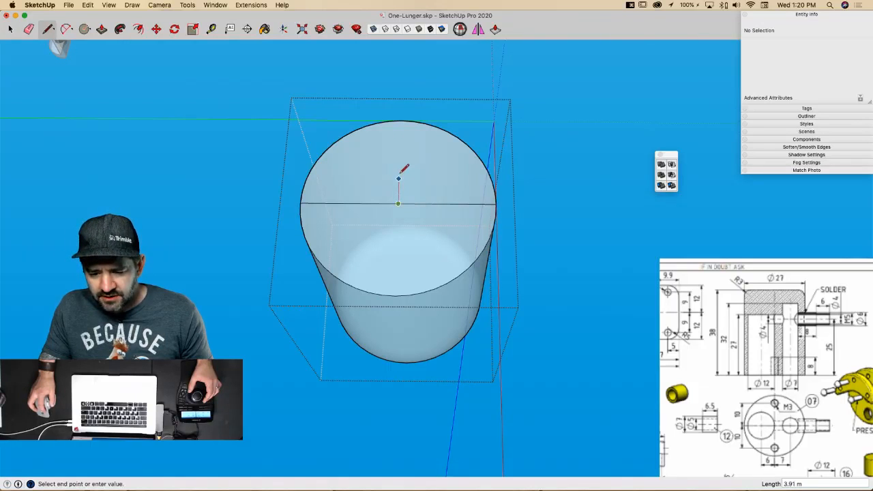
left_click(400, 170)
key("space")
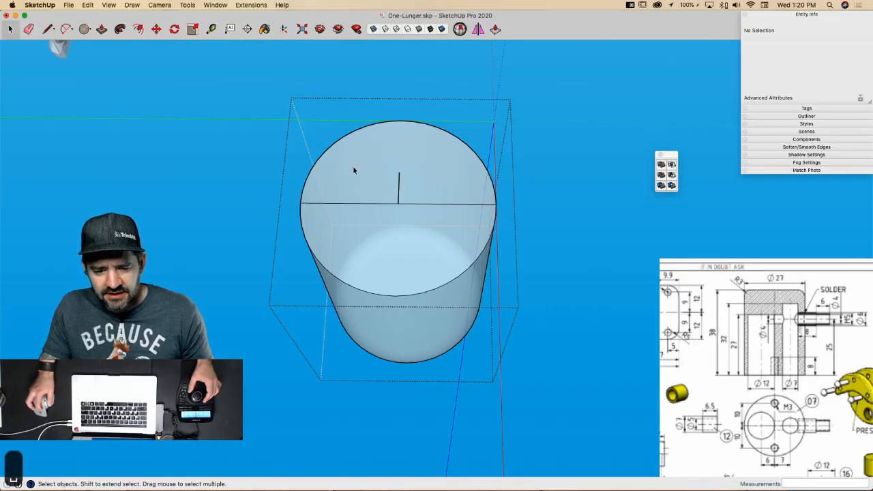
Step: Place a Tape Measure guide parallel to the short centre line, 6 m away on the negative-offset side for the large bore
left_click(212, 28)
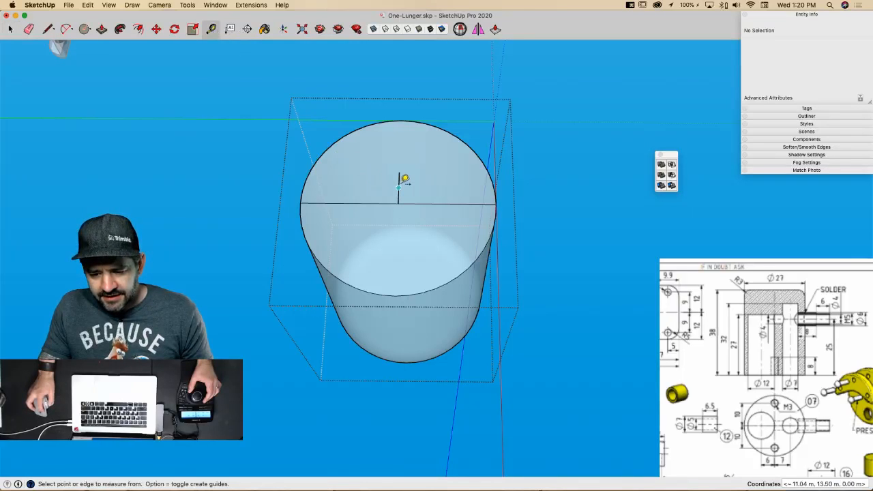
left_click(398, 187)
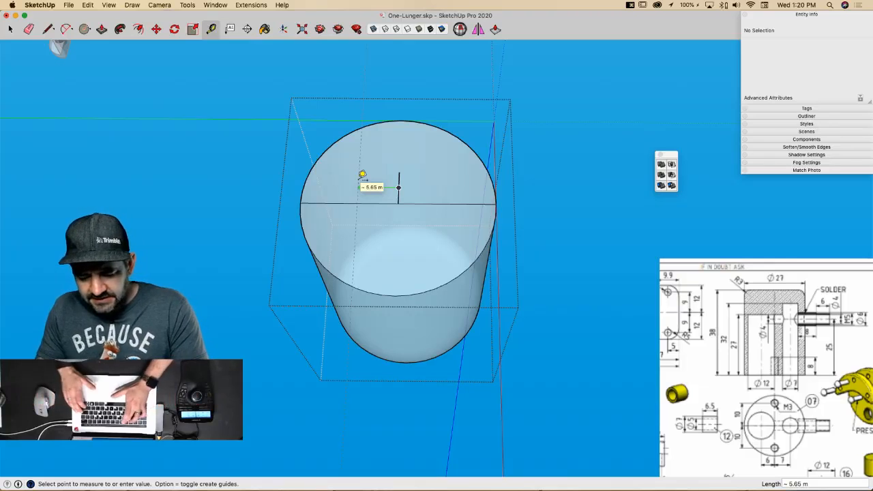
type("6")
key("Return")
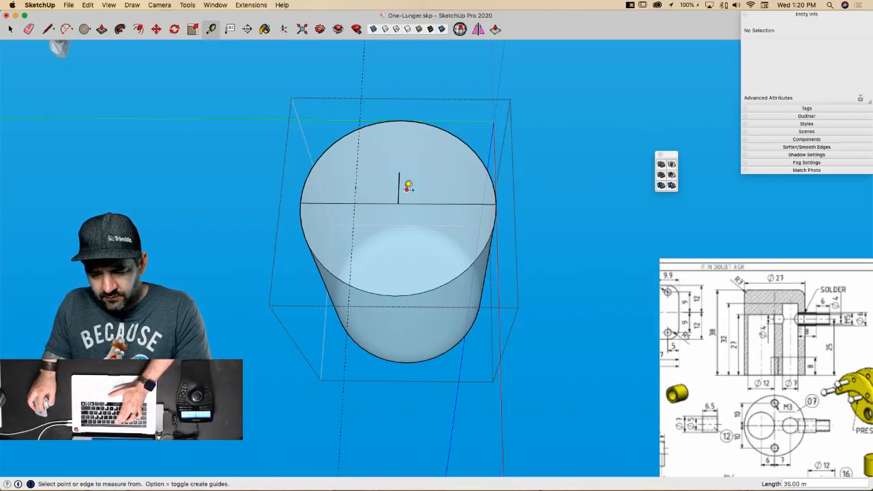
Step: Start a second guide from the short centre line towards the opposite side of the bottom face
left_click(399, 187)
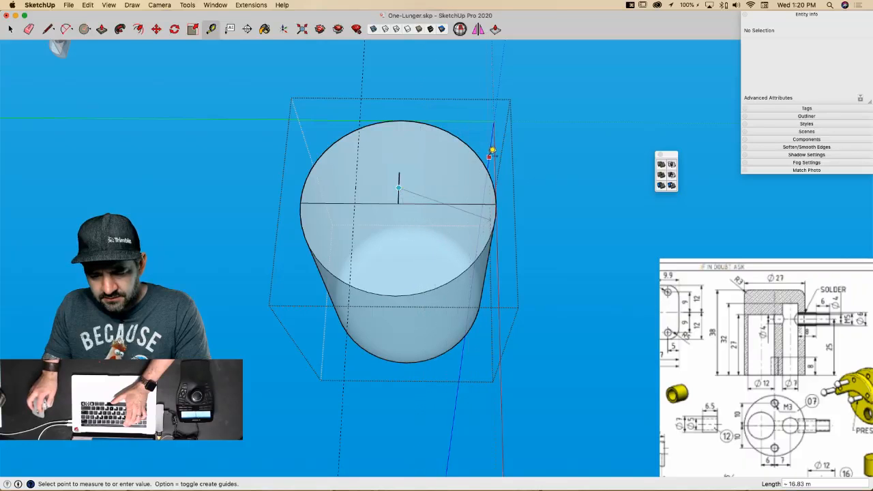
Step: Place a guide 7 m from the short centre line and draw a 24-sided, 6 m radius circle where the other guide crosses the diameter line
type("7")
key("Return")
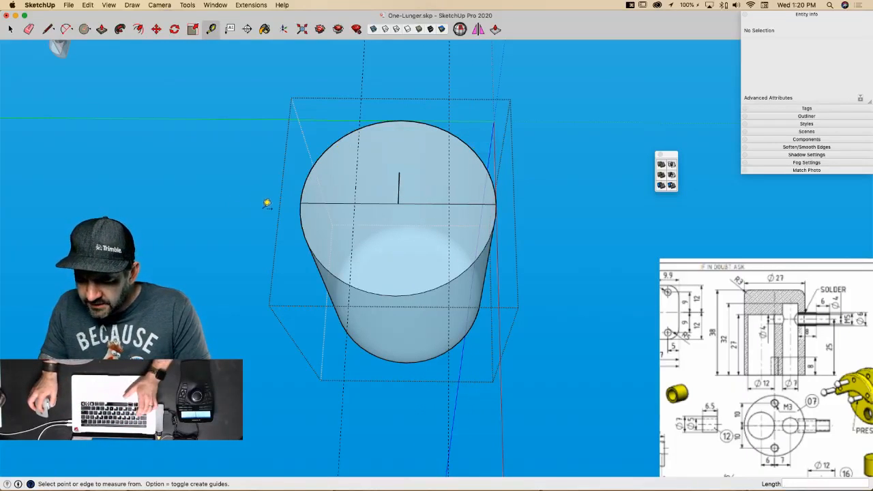
key("c")
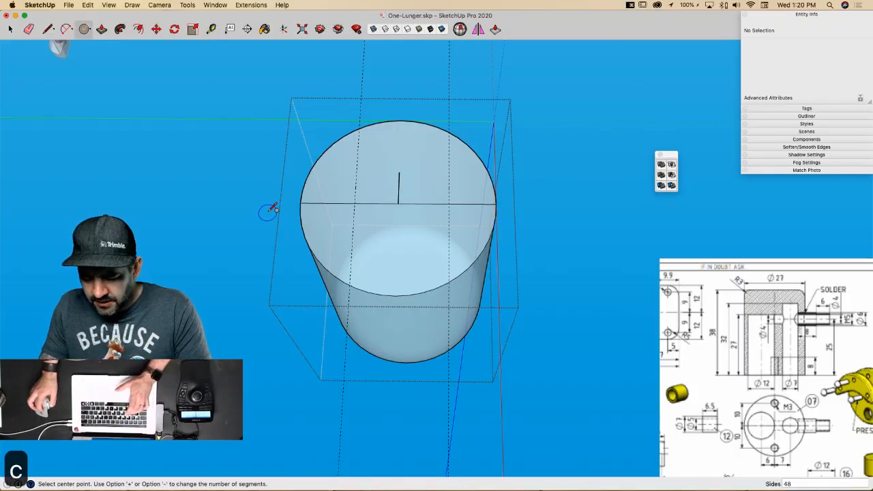
type("24")
key("Return")
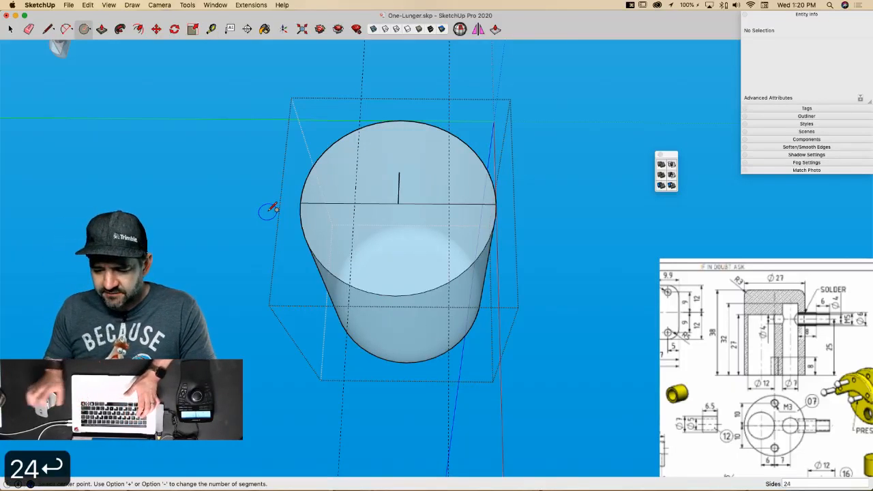
left_click(354, 203)
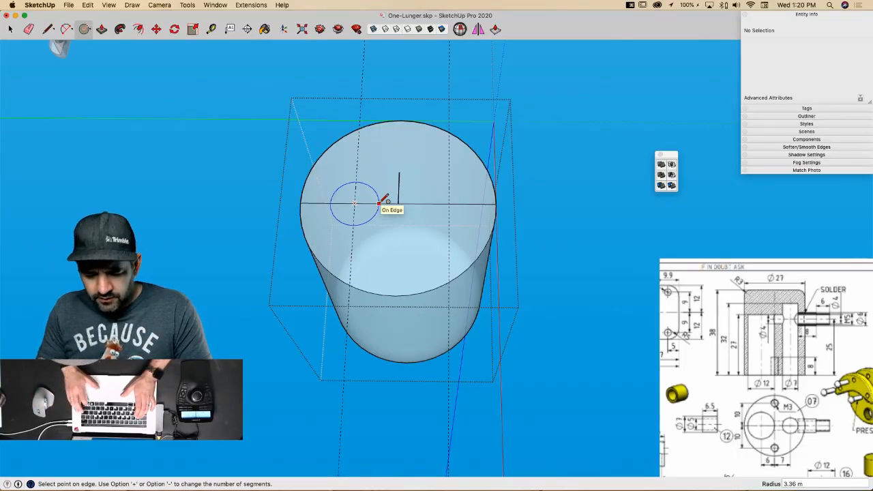
type("6")
key("Return")
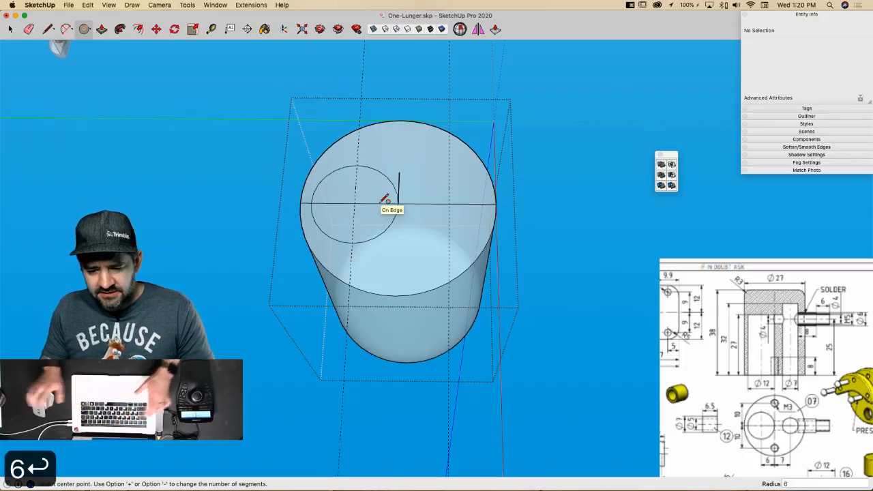
Step: Draw a 3.5 m radius circle on the cylinder's top face where the 7 m guide crosses the diameter line
left_click(449, 203)
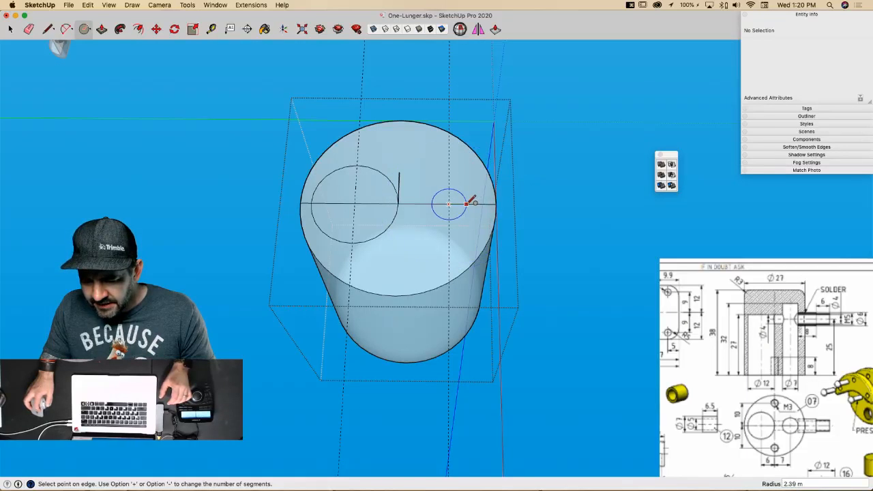
type("3.5")
key("Return")
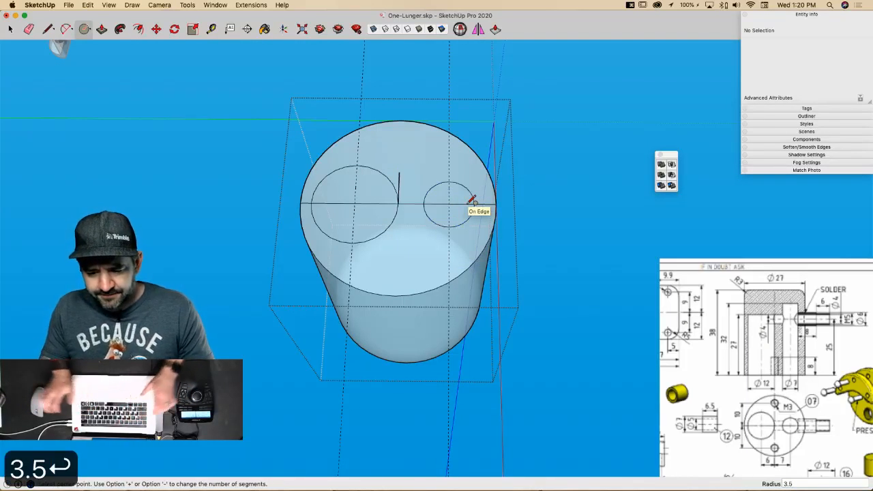
Step: Erase both guides and all segments of the diameter line on the top face, keeping the circles and the short centre line
key("e")
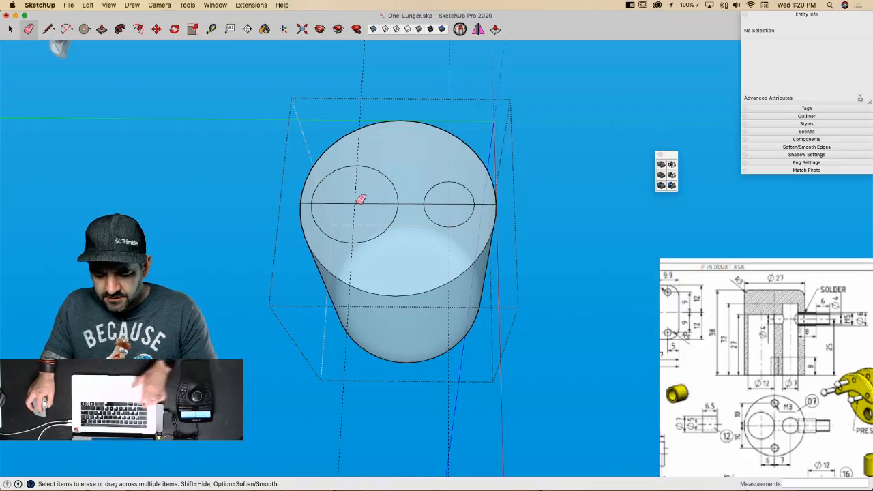
key("super+z")
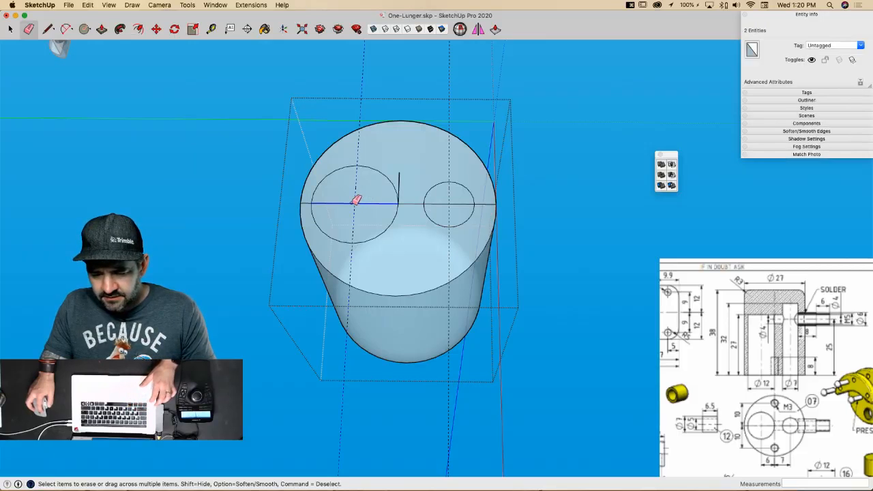
left_click(362, 202)
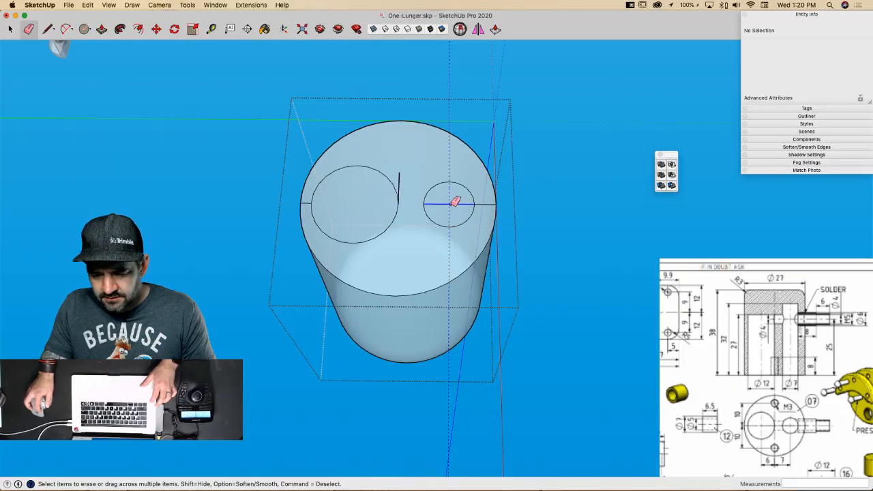
left_click(453, 203)
left_click(484, 203)
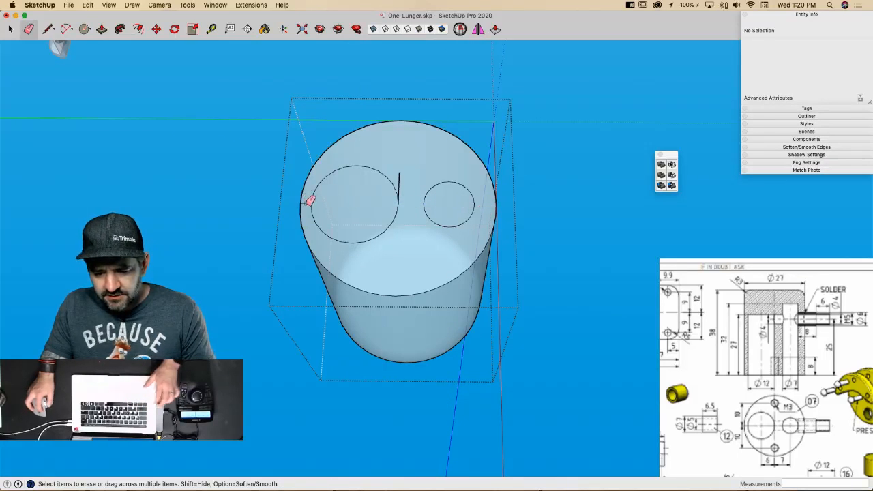
left_click(306, 202)
Step: Push the larger circle 27 m down into the cylinder with Push/Pull
middle_click_drag(378, 215, 389, 236)
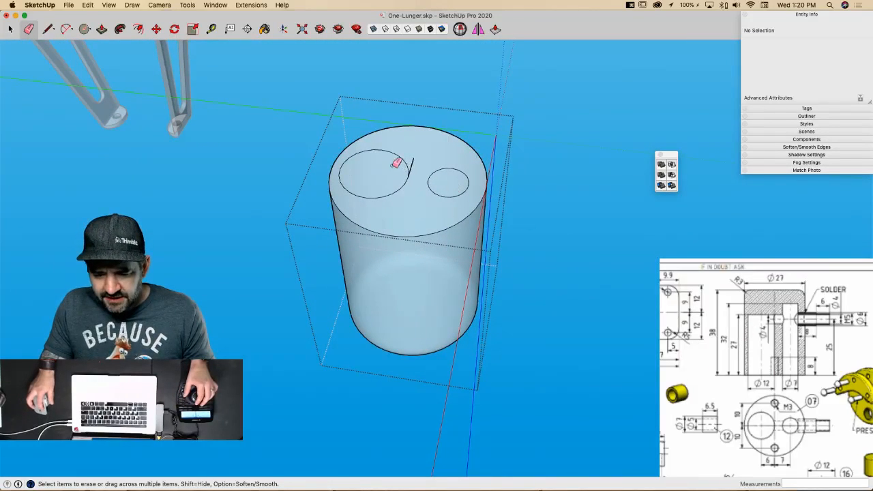
key("p")
left_click_drag(380, 168, 382, 191)
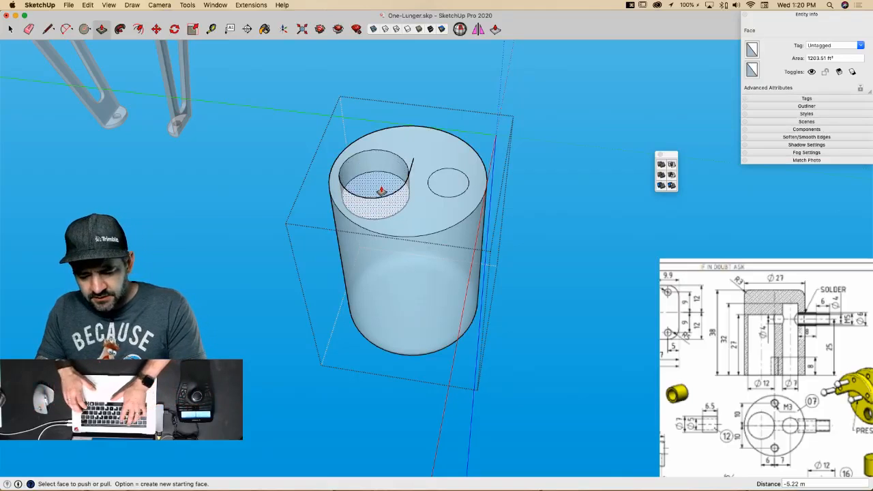
type("27")
key("Return")
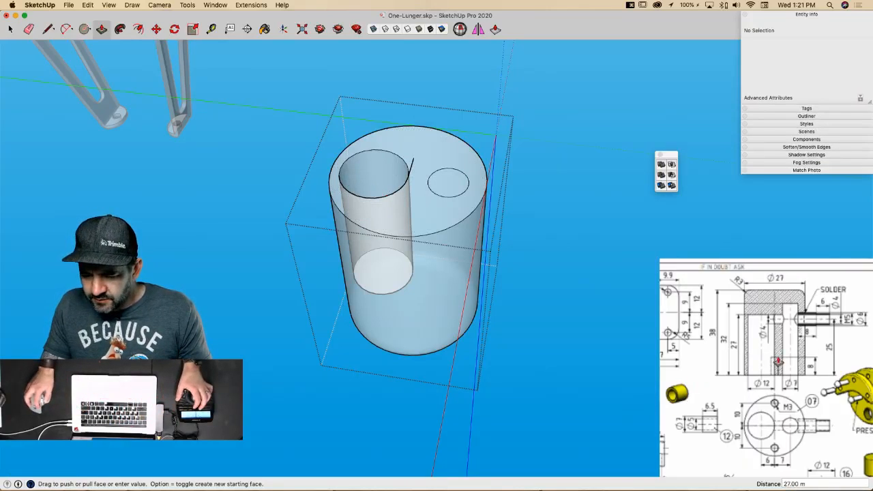
Step: Push the 3.5 m radius circle 32 m down into the cylinder
left_click_drag(441, 187, 444, 212)
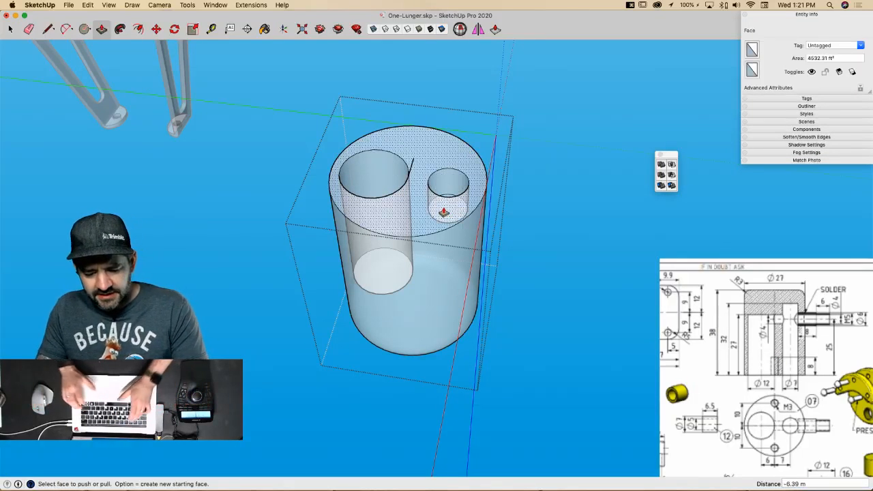
type("32")
key("Return")
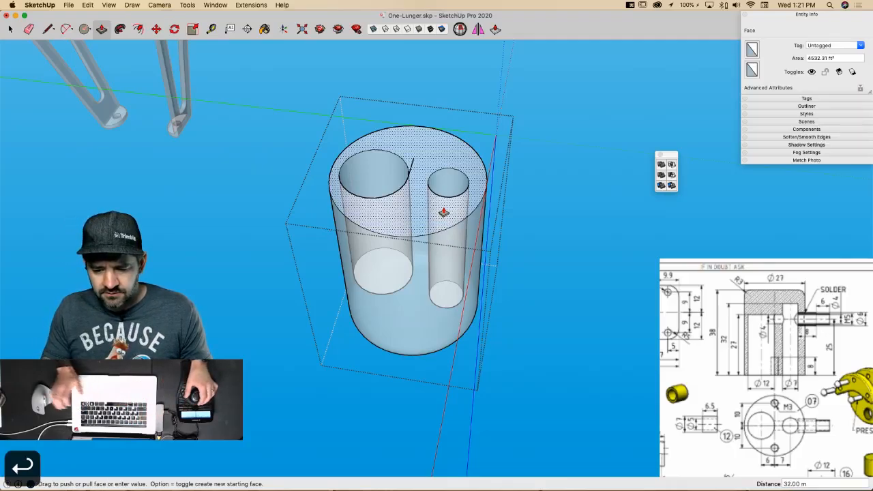
Step: Draw two 10 m lines in opposite directions from the top face's centre, at right angles to the line through both holes
scroll(444, 208, "up", 6)
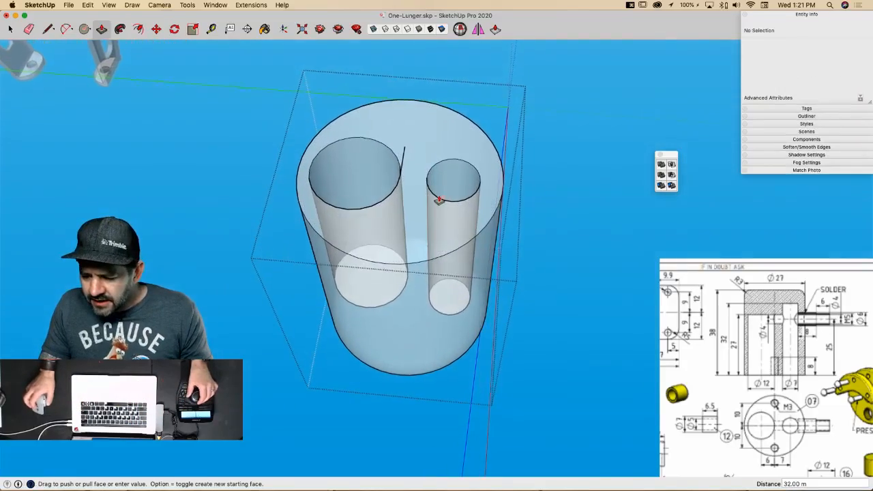
key("l")
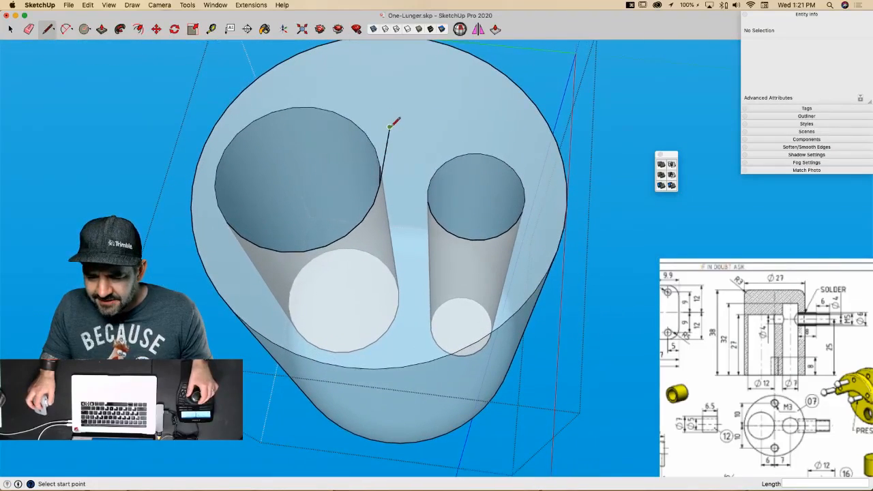
left_click(380, 183)
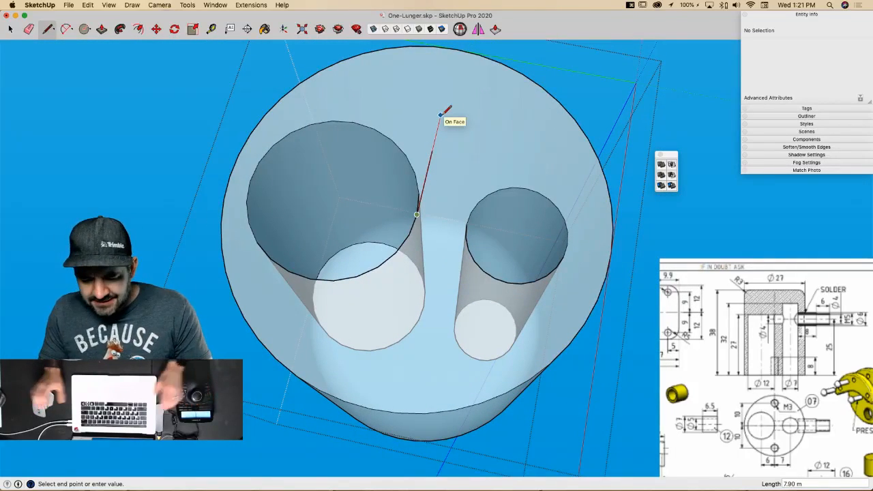
type("10")
key("Return")
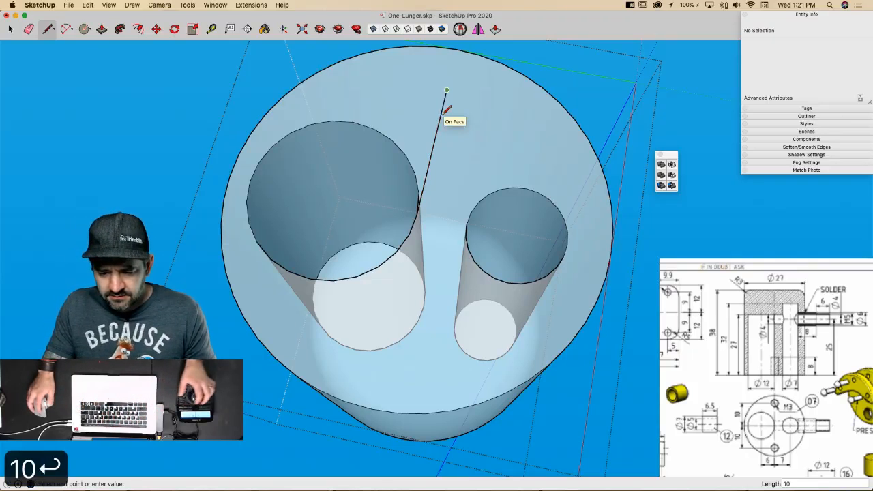
key("Escape")
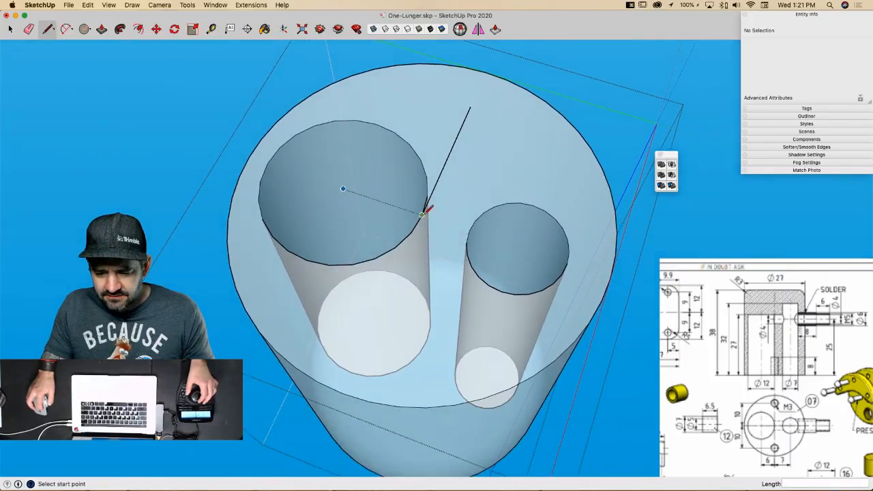
left_click(423, 214)
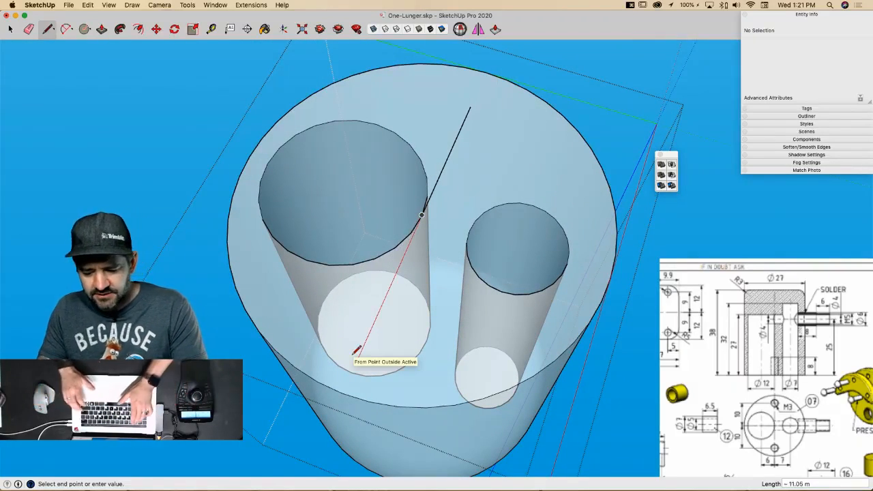
type("10")
key("Return")
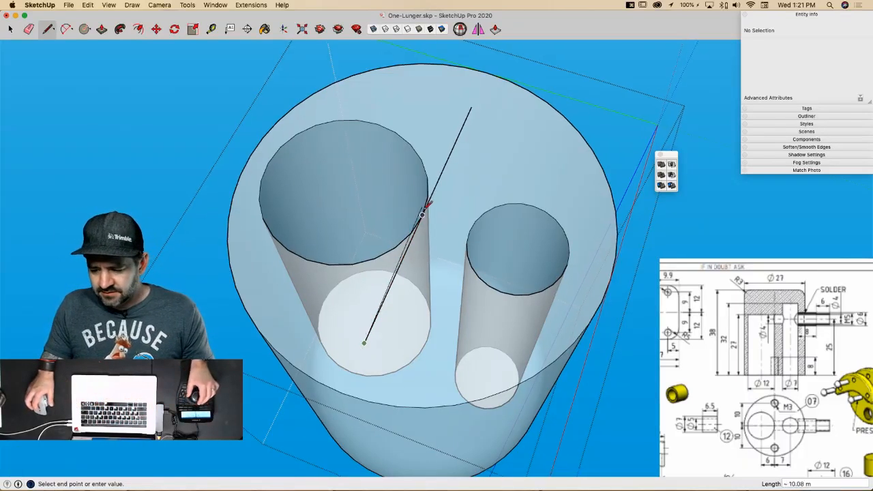
key("space")
Step: Draw a 1.5 m radius circle at the outer end of each 10 m line
key("c")
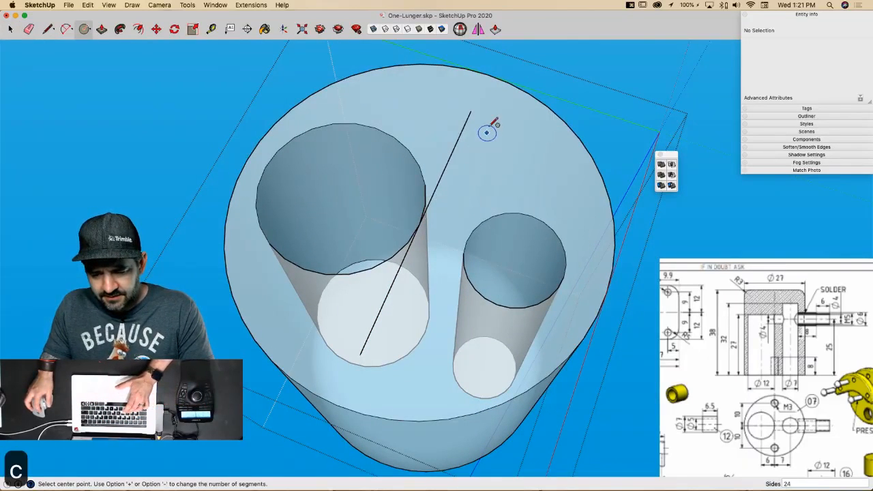
left_click(471, 111)
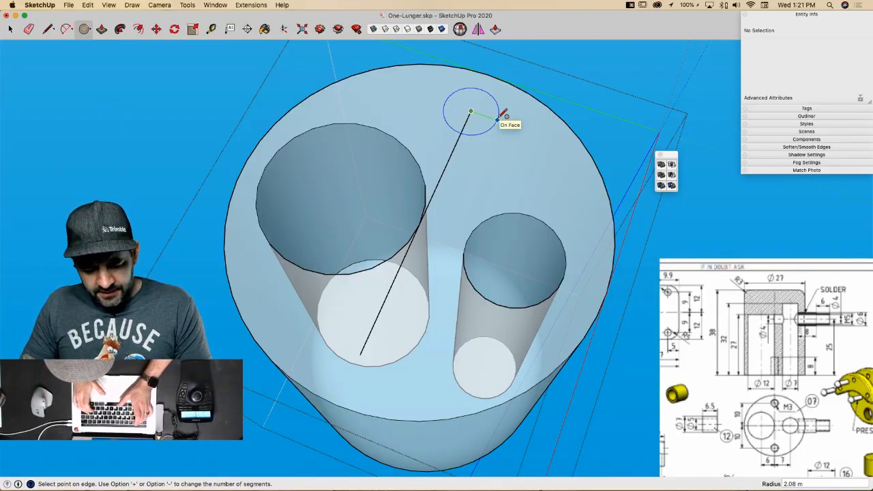
type("1.5")
key("Return")
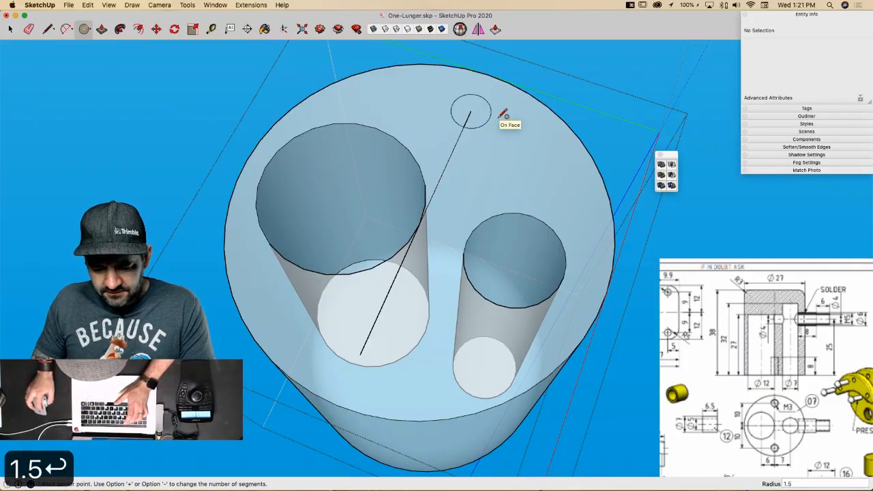
left_click(361, 355)
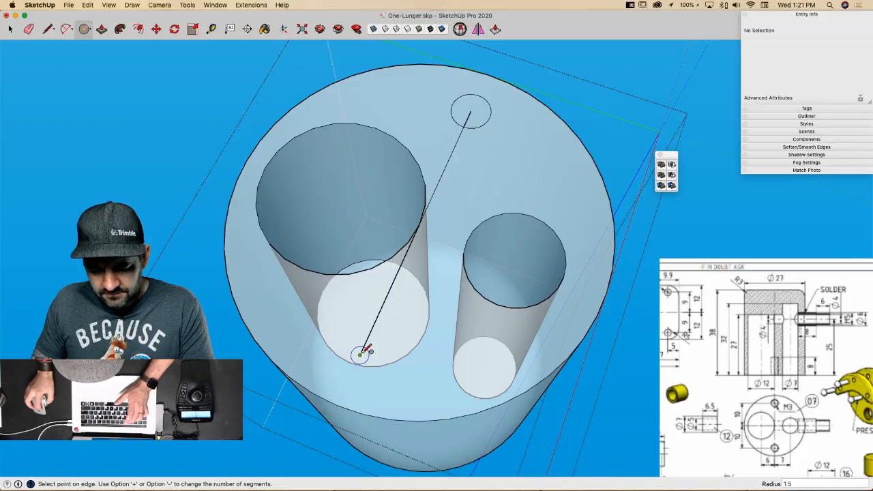
type("1.5")
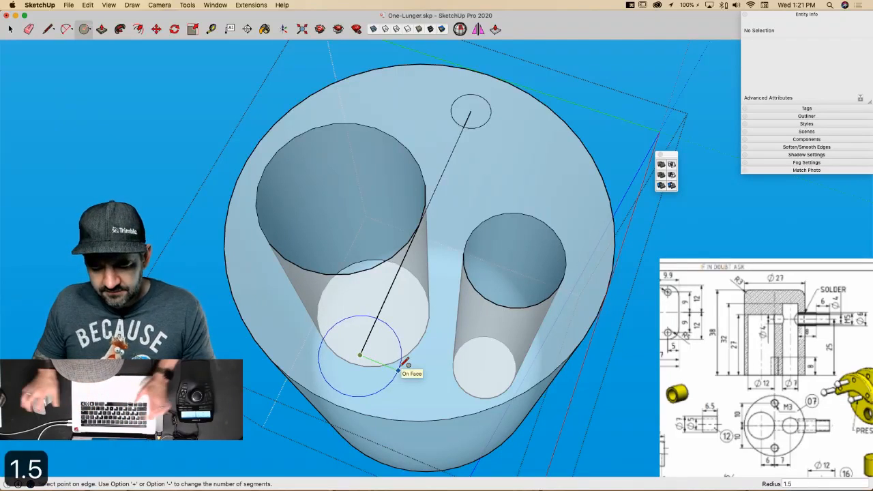
key("Return")
Step: Erase the construction lines running between the two small circles on the top face
key("e")
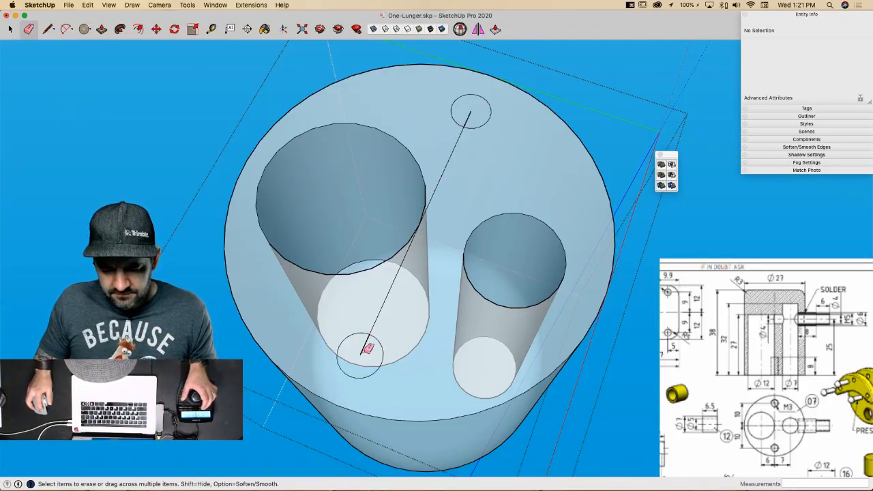
left_click_drag(365, 352, 382, 311)
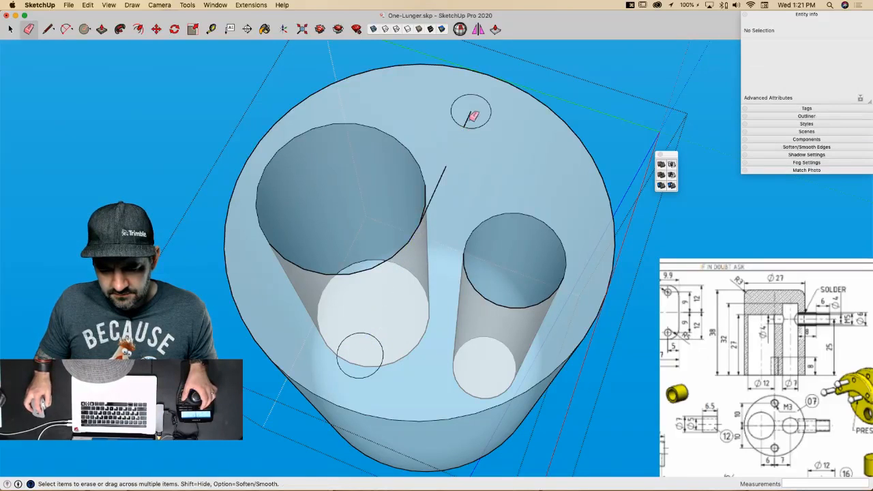
left_click(448, 166)
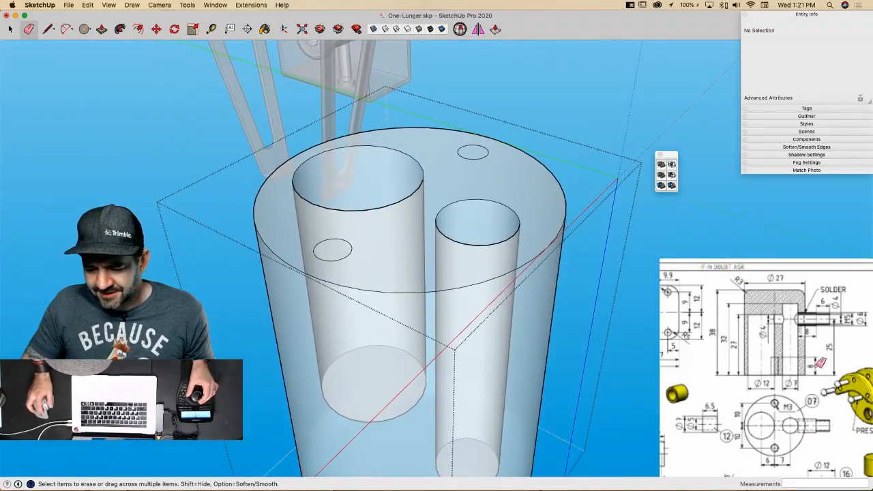
Step: Push both 1.5 m radius circles 8 m down into the cylinder to form the screw holes
key("p")
left_click(473, 151)
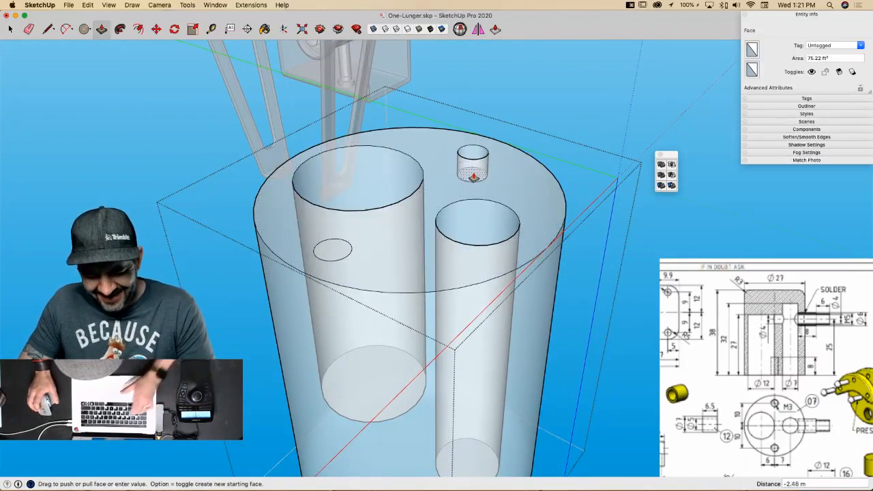
type("6")
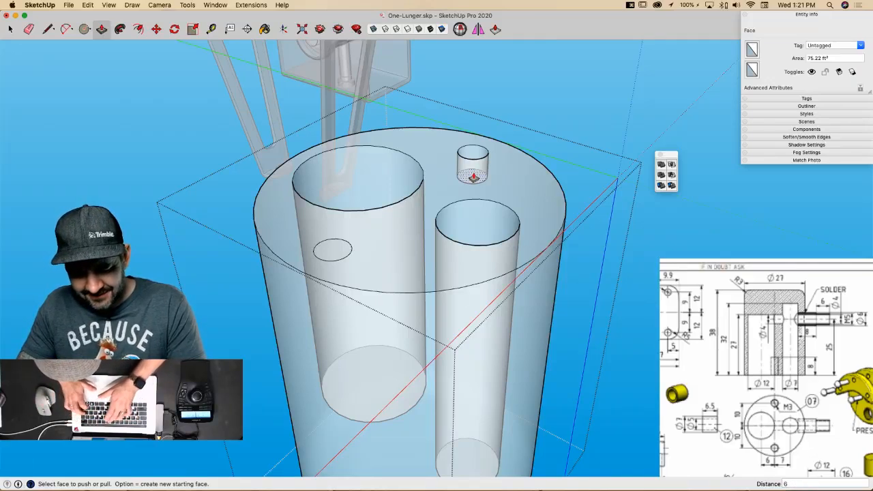
key("BackSpace")
type("8")
key("Return")
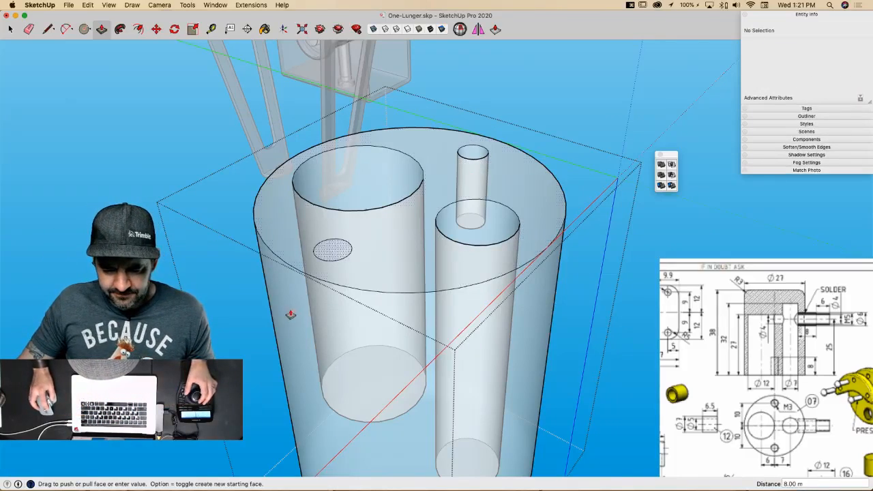
double_click(332, 252)
key("space")
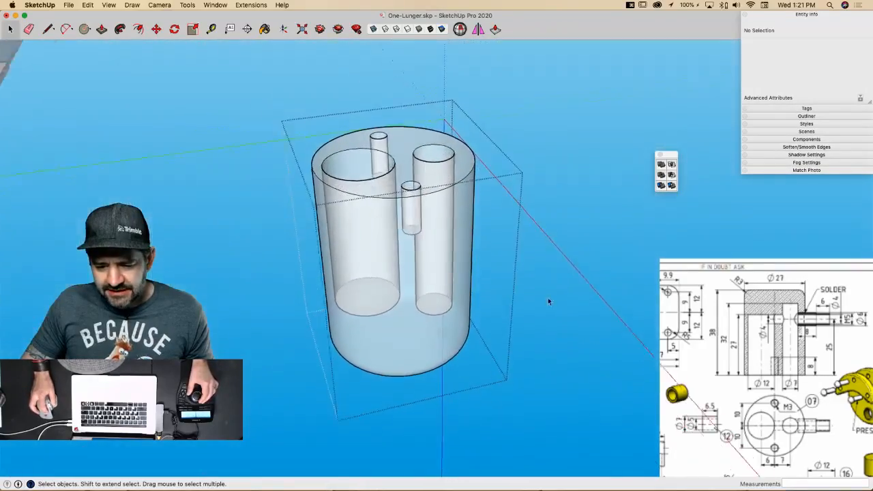
Step: Turn off the X-ray face style, leave the cylinder's group and select the whole group from outside
left_click(374, 30)
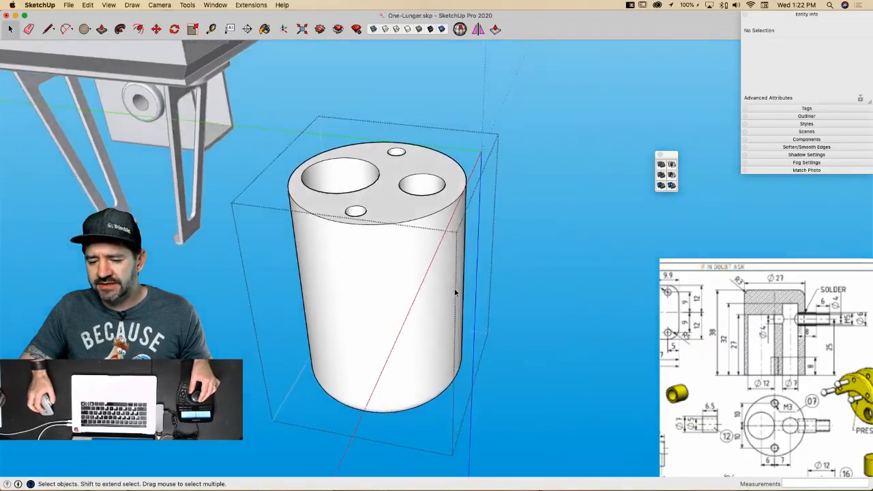
key("l")
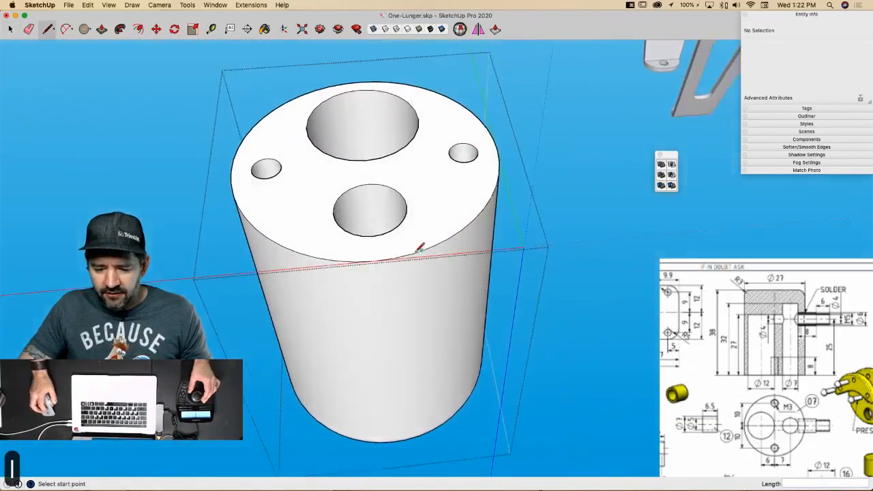
key("space")
left_click(430, 223)
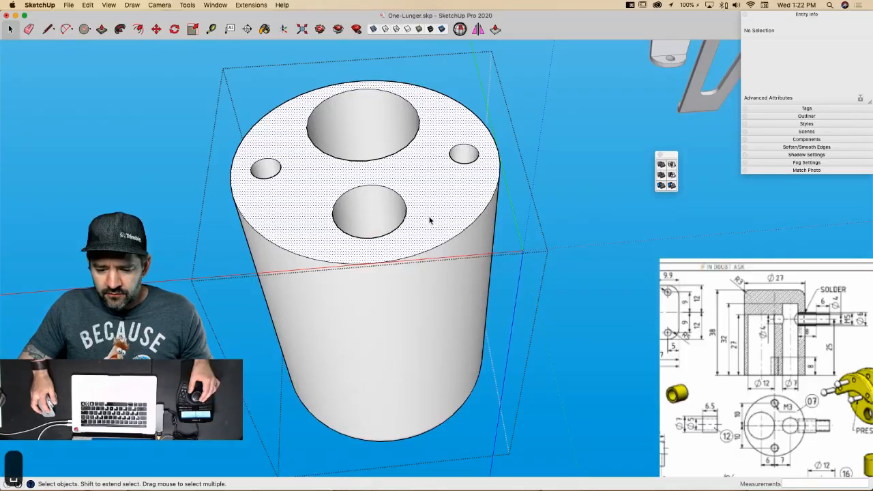
left_click(536, 228)
left_click(425, 234)
Step: Draw a vertical guide line along the cylinder's side, from the open-end rim beside the smaller bore to beyond the rounded end
key("l")
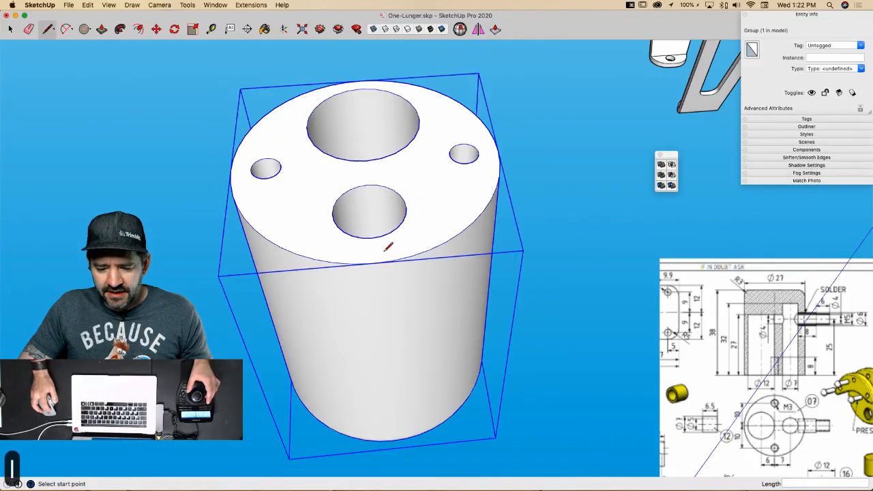
scroll(361, 234, "up", 5)
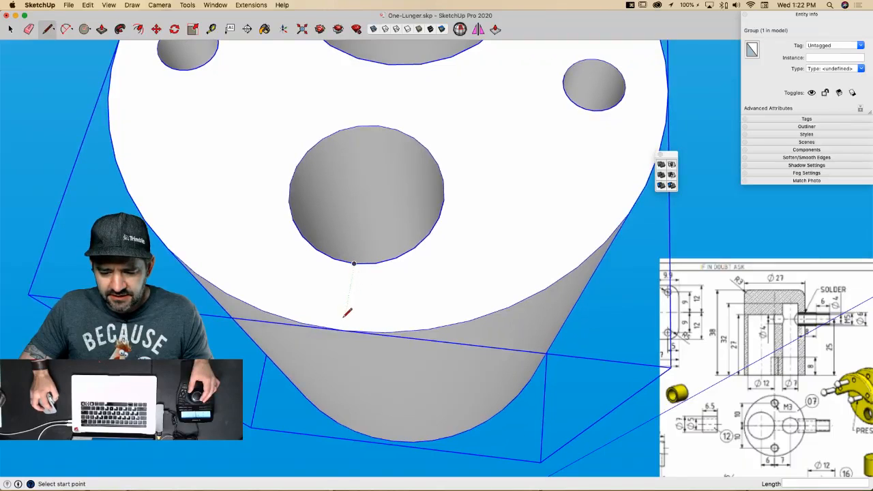
left_click(345, 329)
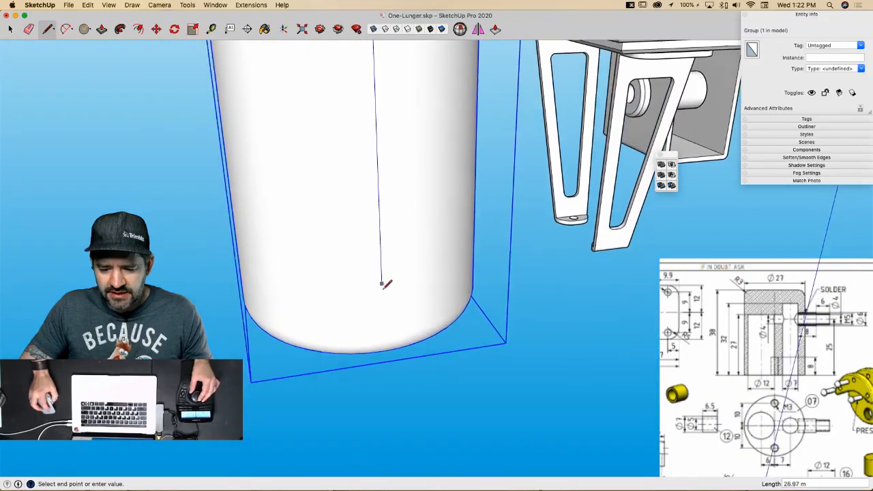
middle_click_drag(385, 284, 390, 342)
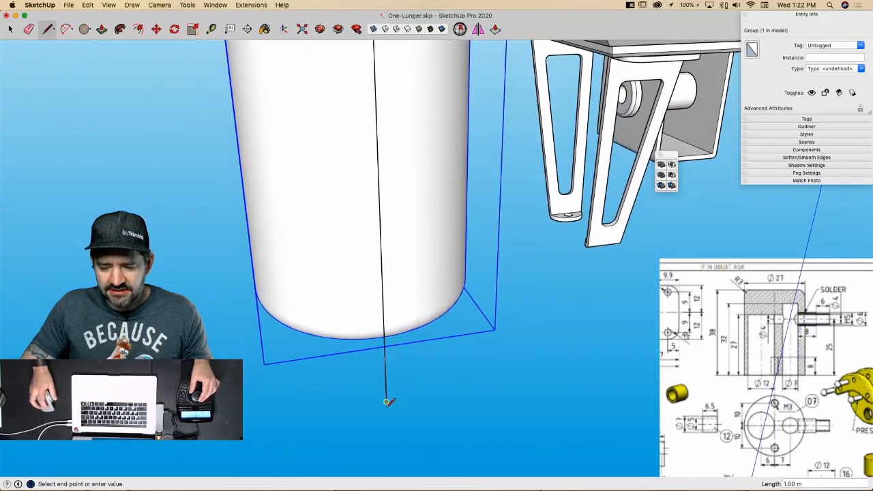
left_click(386, 403)
key("space")
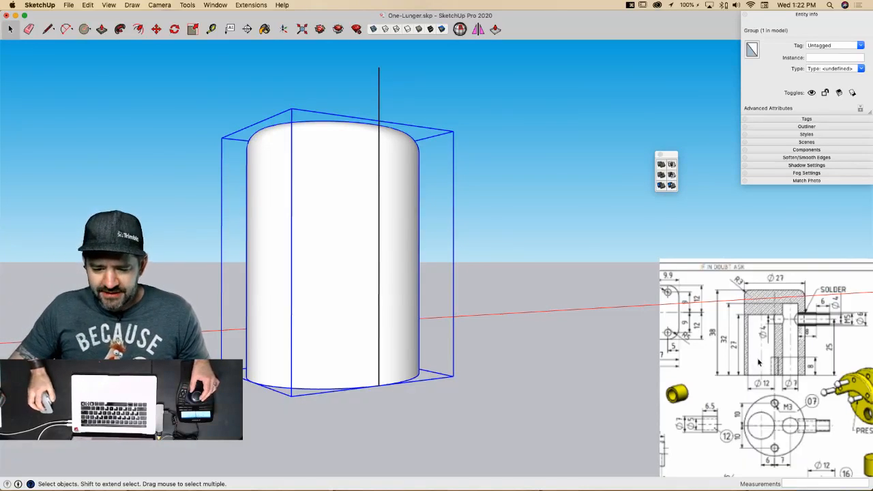
middle_click_drag(759, 363, 510, 290)
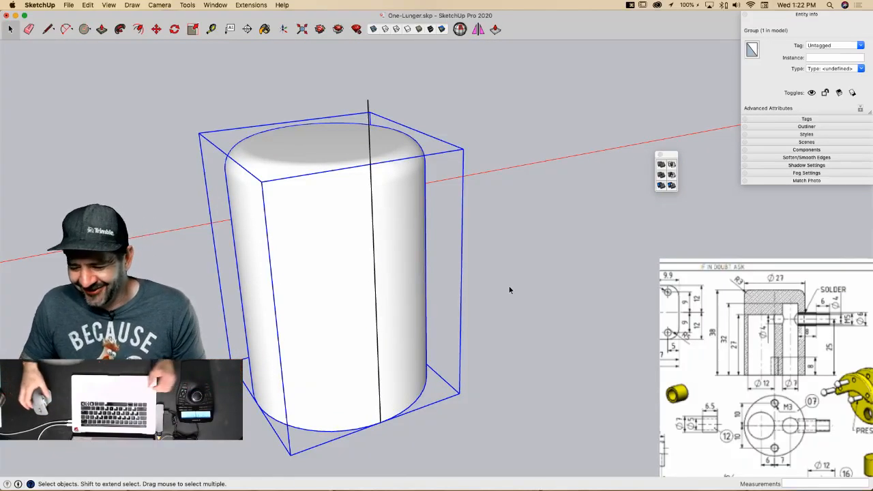
Step: Draw a 25 m line along the guide from the open-end rim and erase the guide's remainder beyond it
key("l")
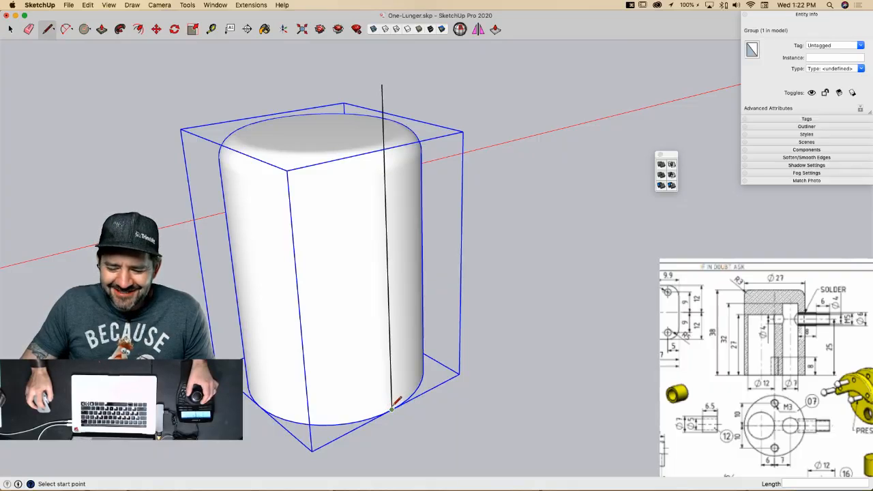
left_click(391, 410)
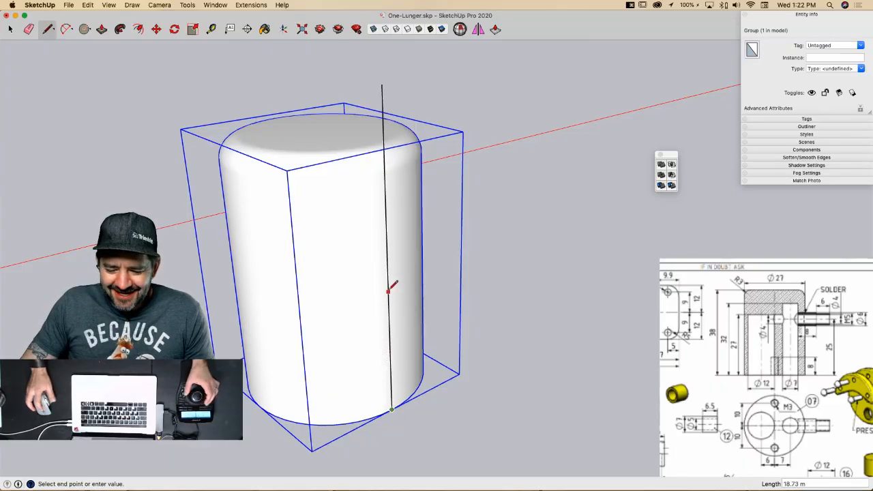
type("25")
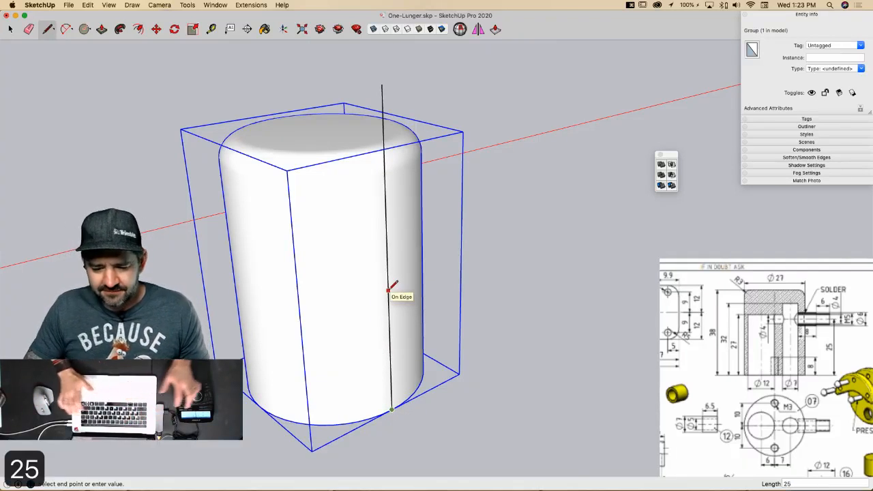
key("Return")
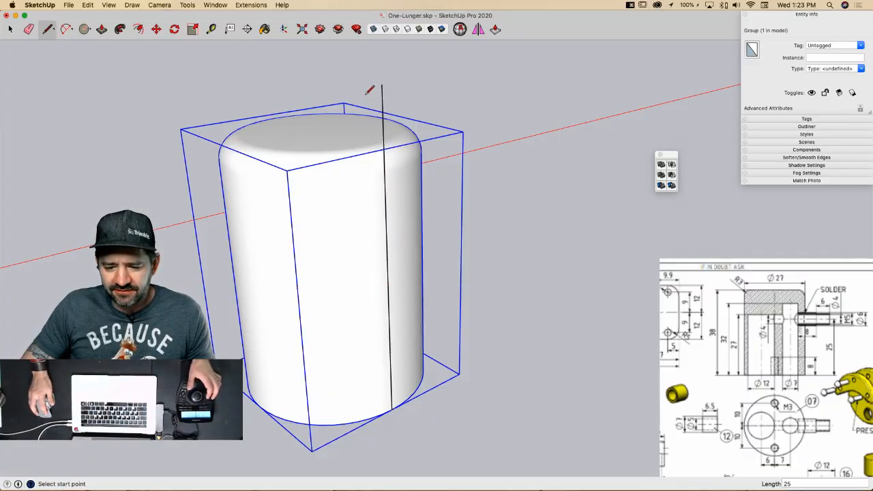
key("e")
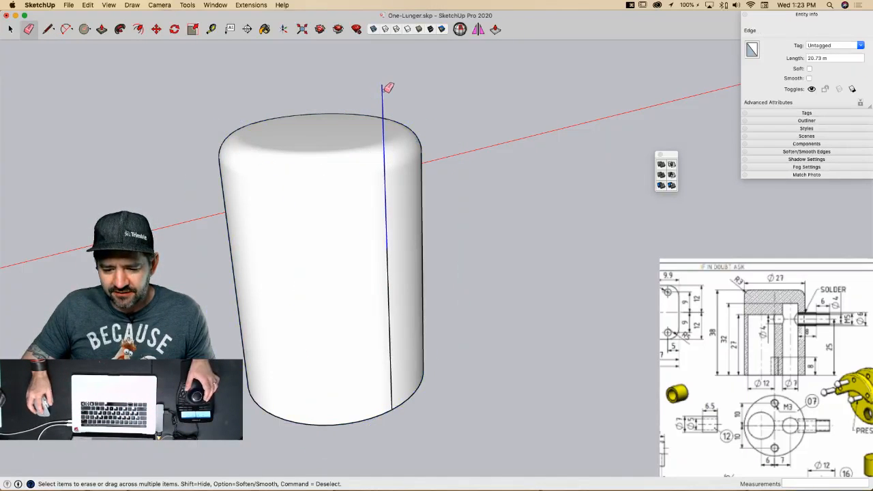
left_click(388, 87)
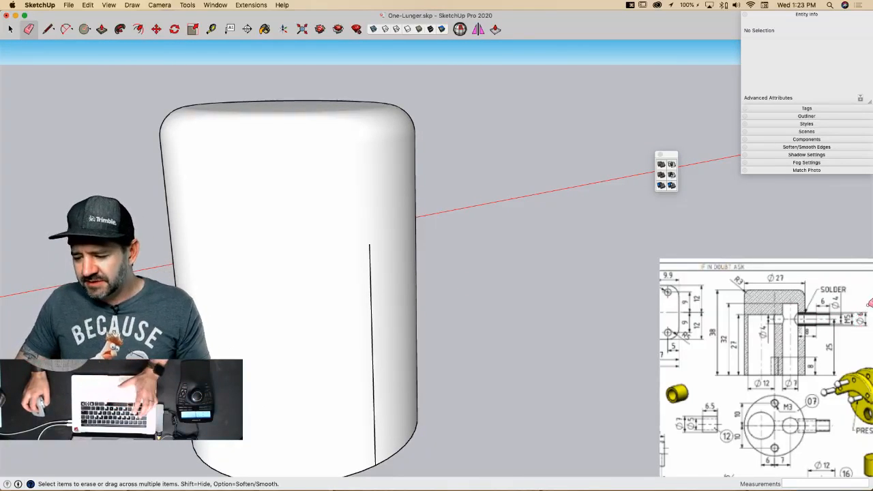
Step: Draw a 3 m radius circle perpendicular to the green axis, centred on the 25 m line's upper end, and erase the line below it
key("c")
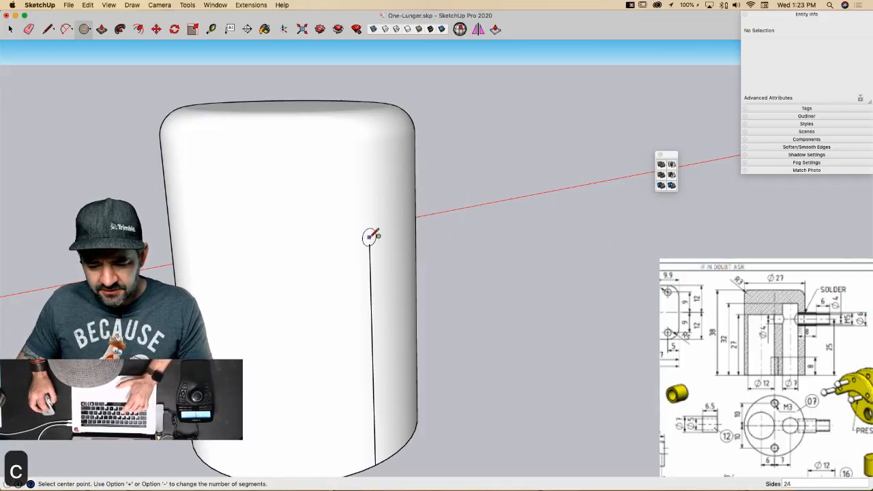
key("Left")
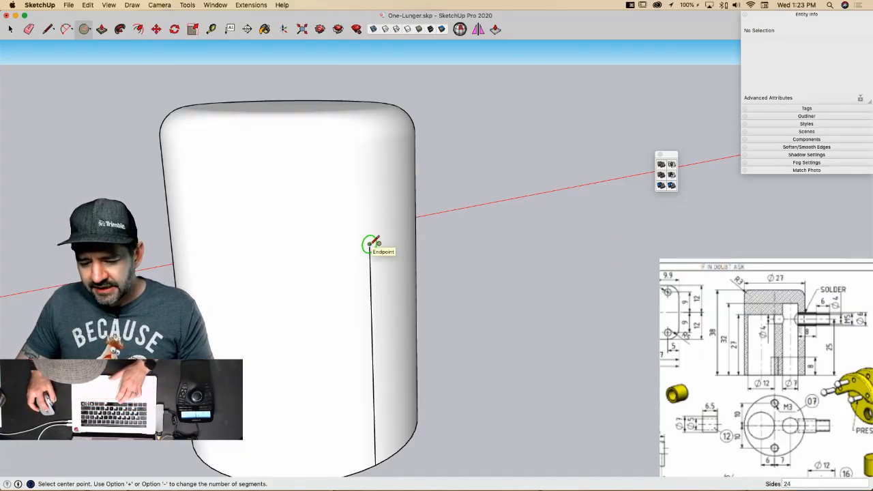
left_click(370, 244)
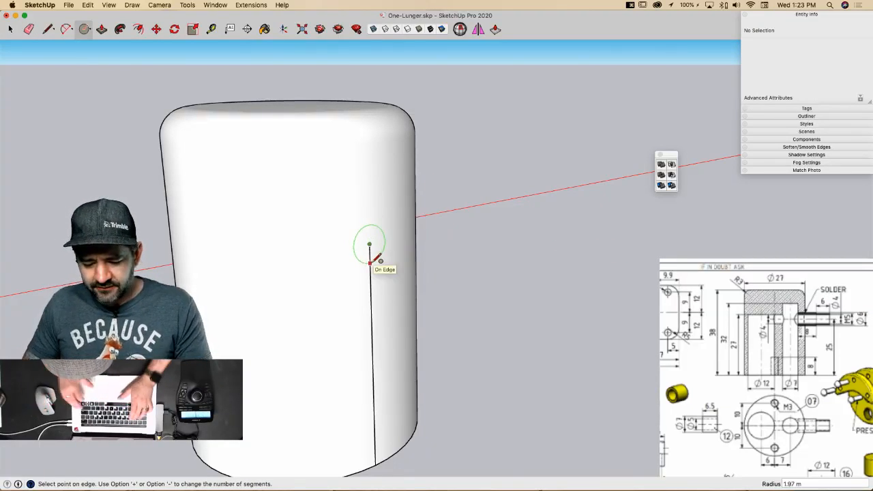
type("3")
key("Return")
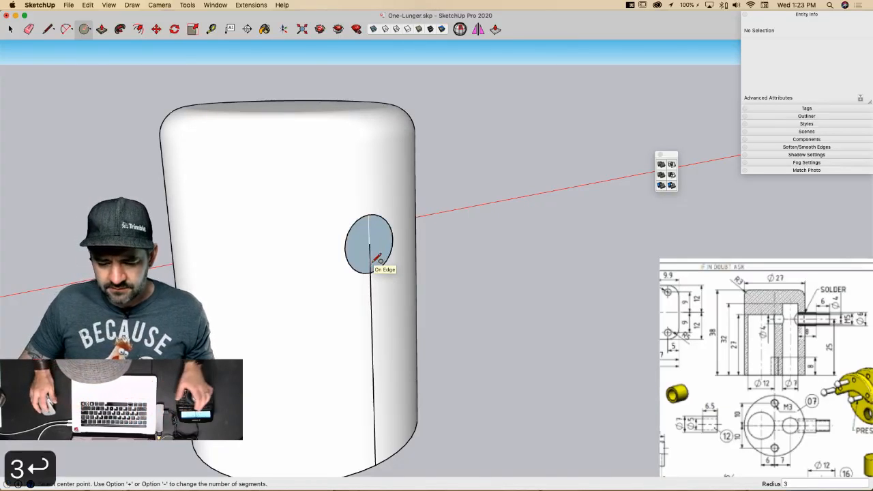
key("e")
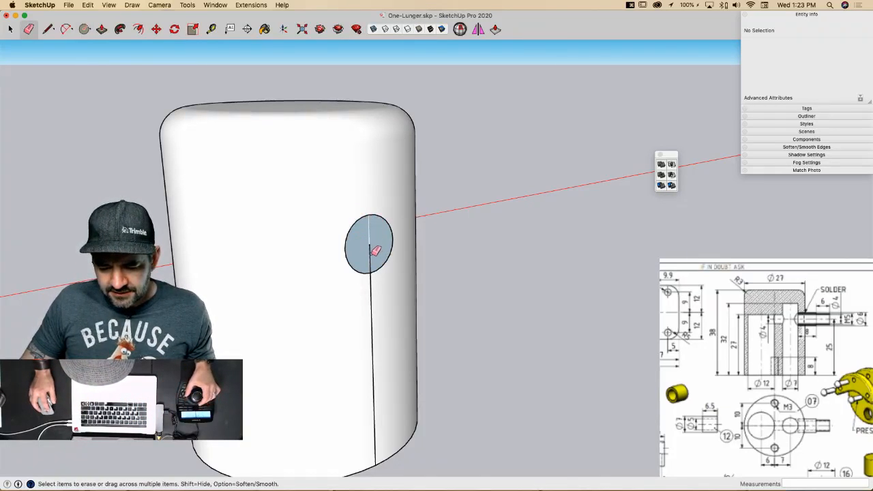
left_click(375, 286)
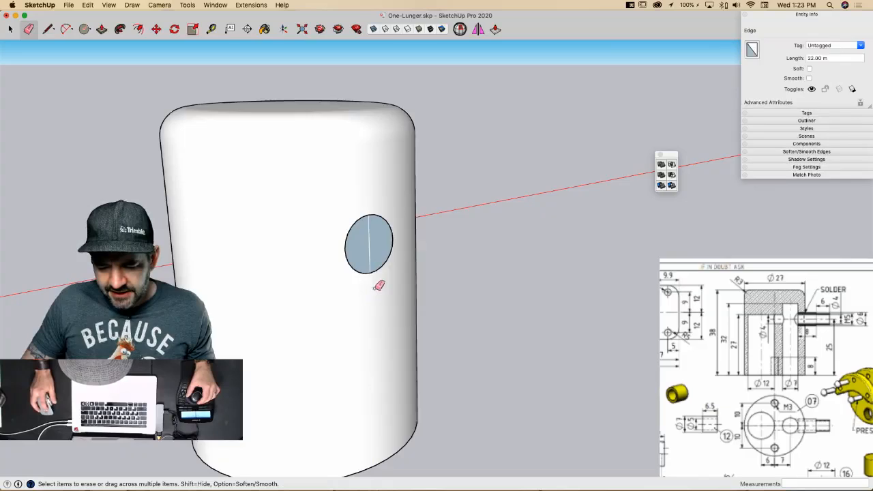
Step: Push the 3 m radius circle 6.5 m into the cylinder to the centre of the smaller bore
key("p")
left_click(380, 239)
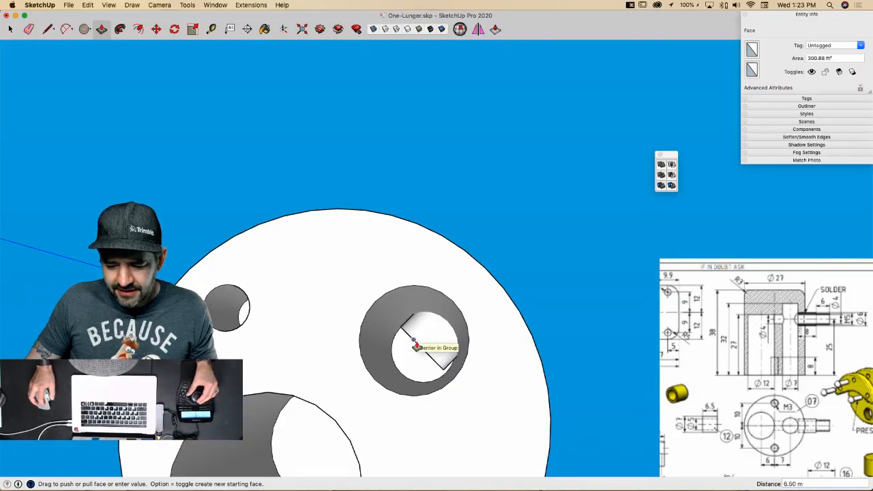
left_click(417, 346)
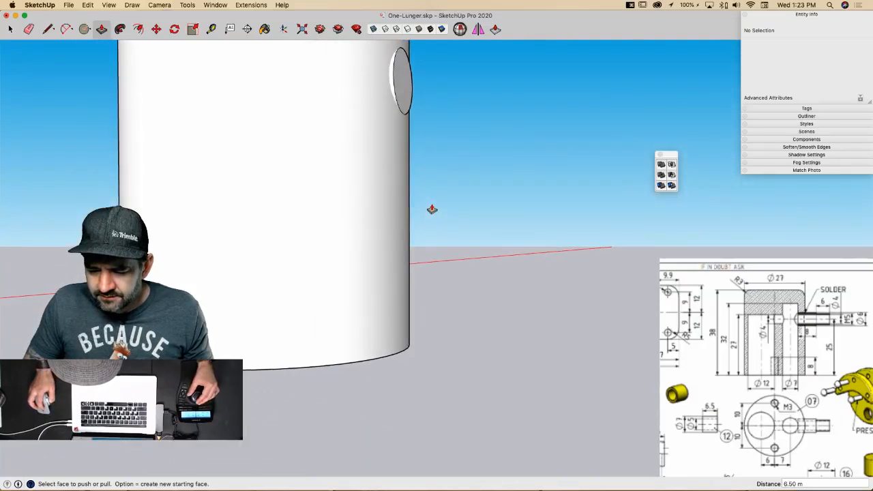
Step: Draw an 8 m line outward along the green axis from the outer edge of the smaller bore
key("l")
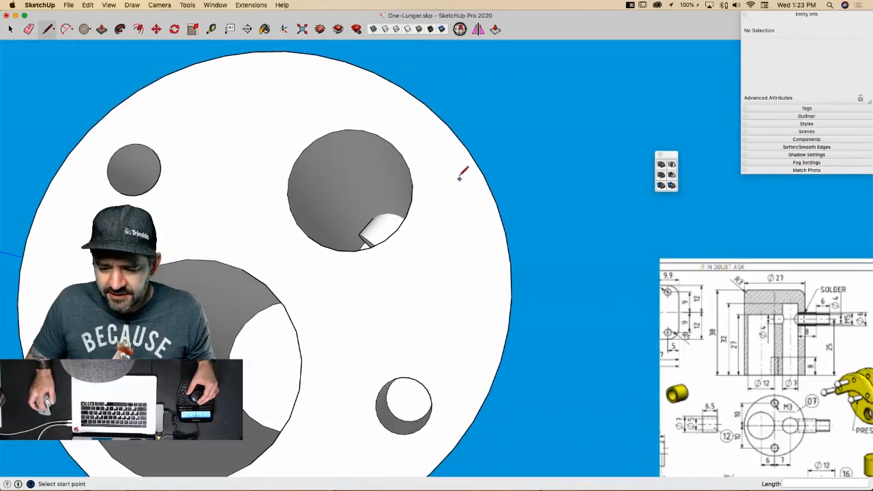
left_click(391, 143)
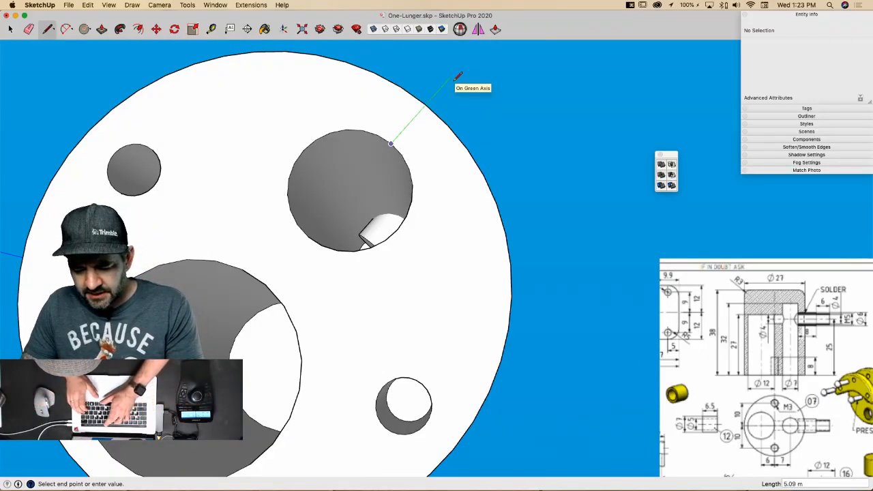
type("8")
key("Return")
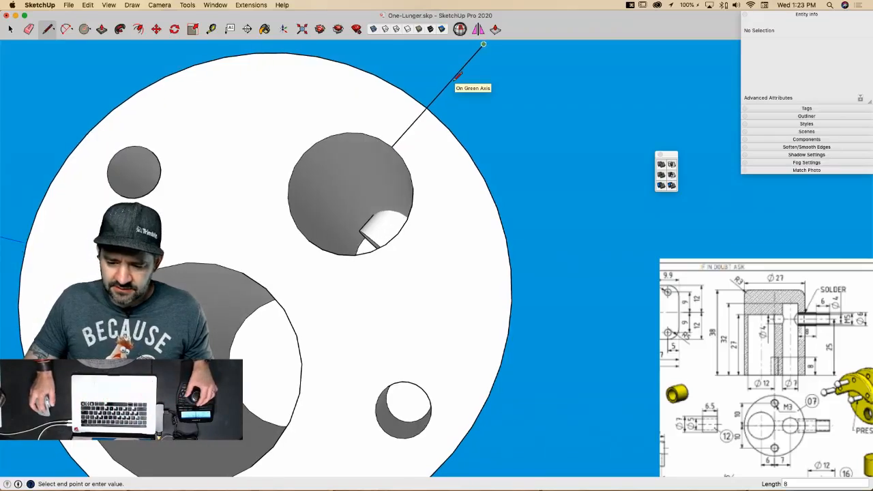
Step: Pull the 3 m radius circle's outer face out to the end of the 8 m line and erase that line
key("space")
middle_click_drag(398, 162, 341, 140)
key("p")
left_click(342, 88)
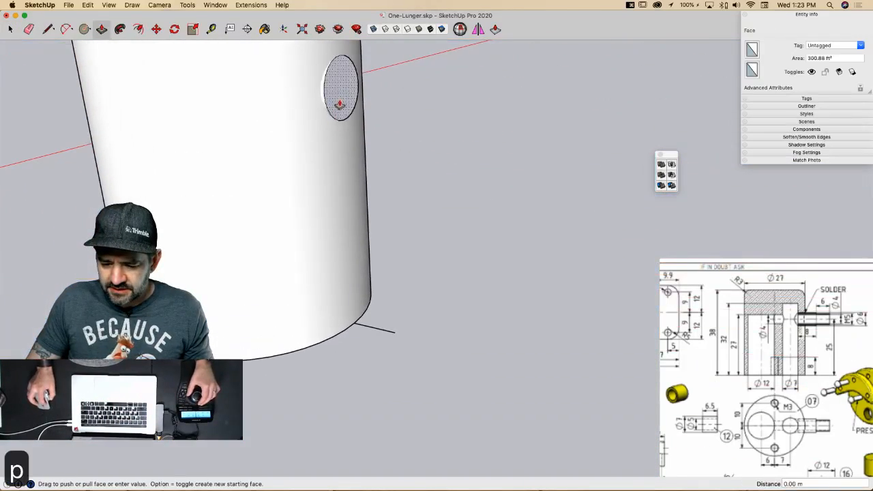
left_click(395, 337)
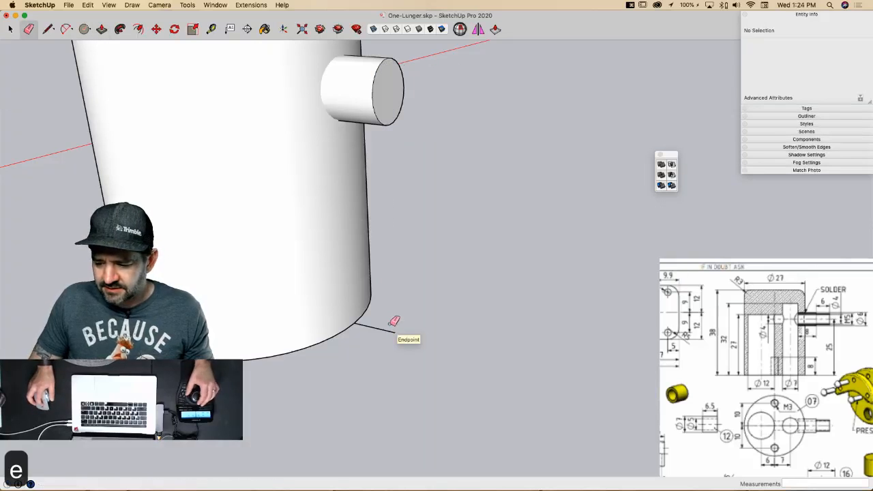
key("e")
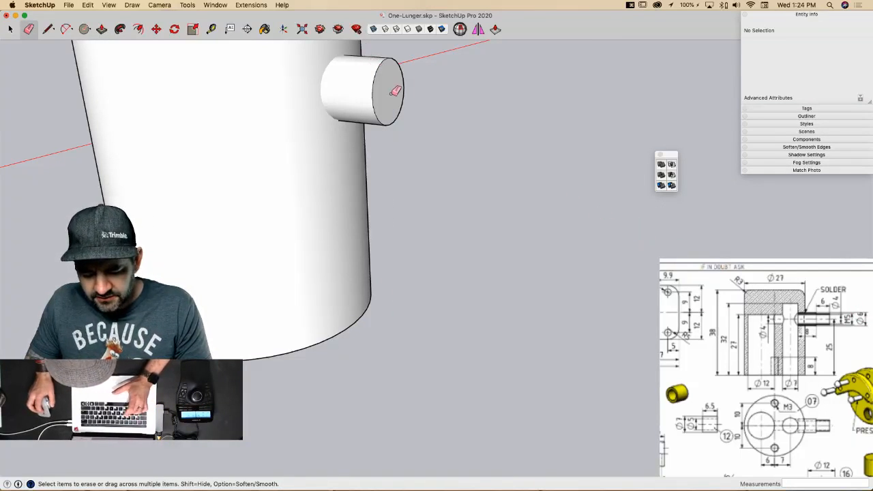
Step: Draw a 2.5 m radius circle at the centre of the side tube's outer end face
key("c")
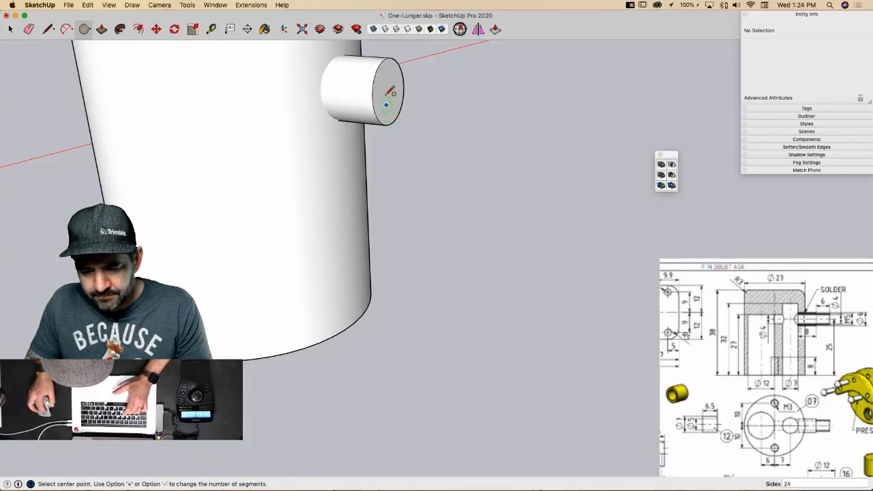
left_click(388, 91)
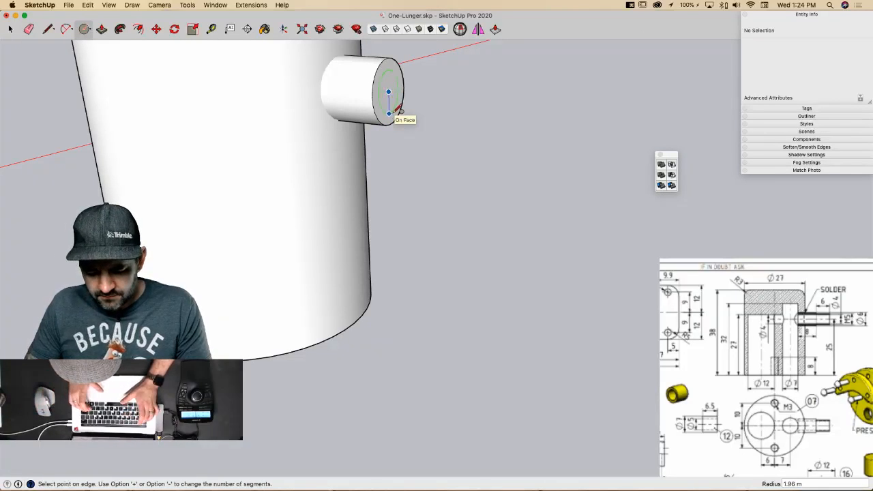
type("2.")
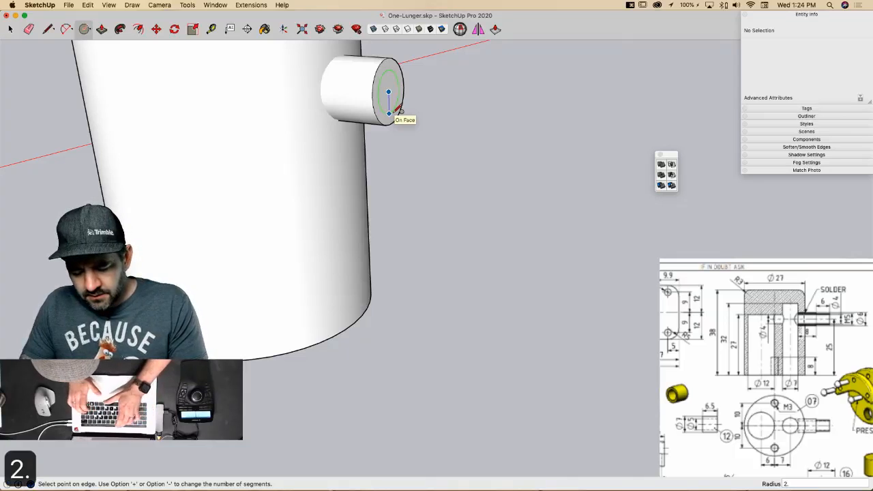
type("5")
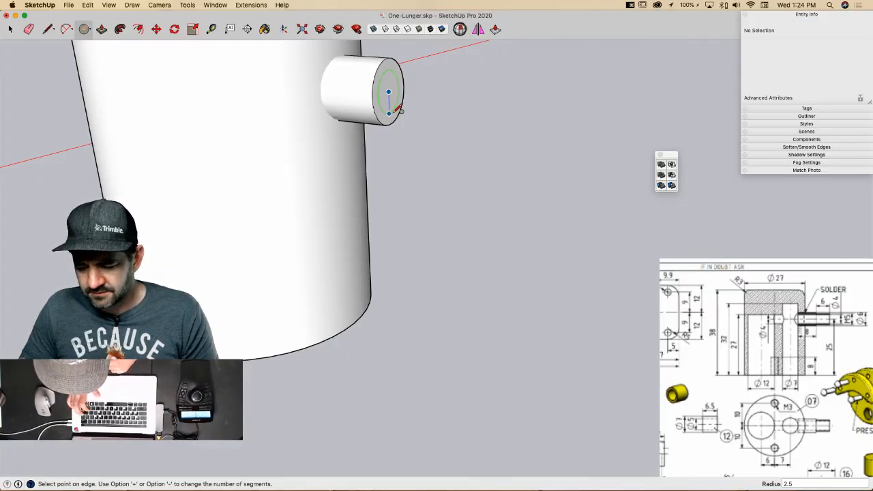
key("Return")
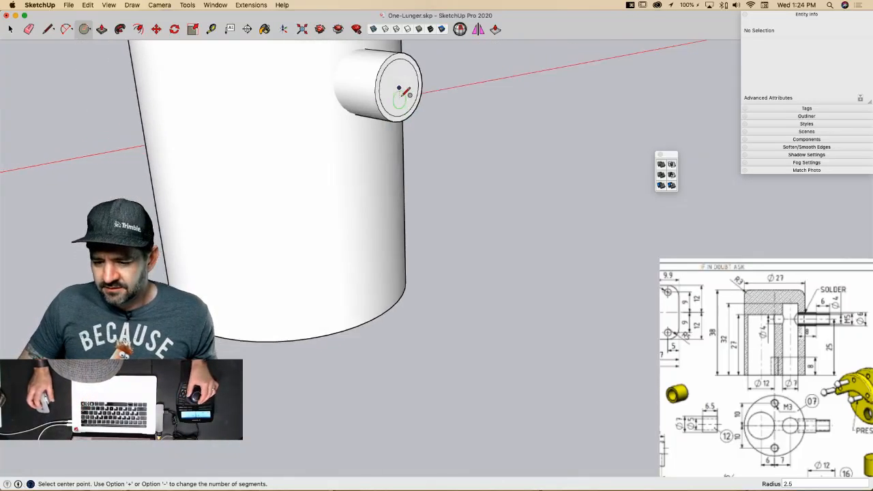
Step: Pull the 2.5 m radius circle on the side tube's outer end face 6 m outward
key("p")
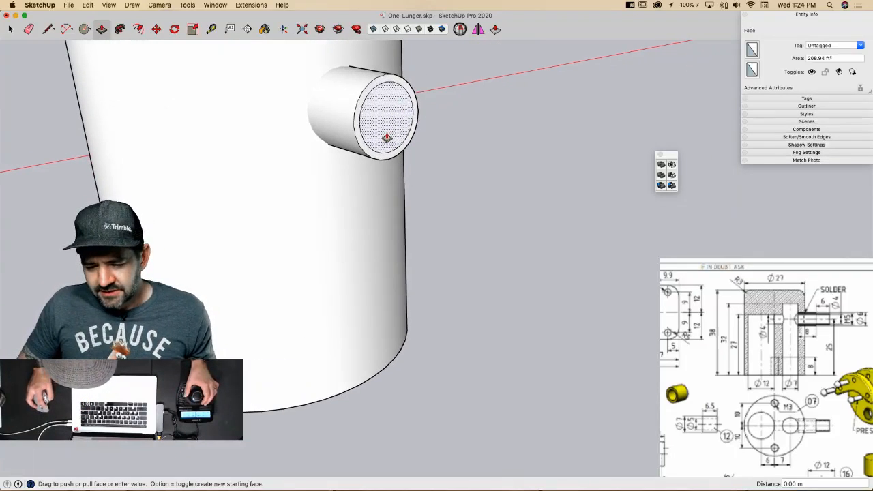
left_click_drag(387, 137, 419, 159)
type("6")
key("Return")
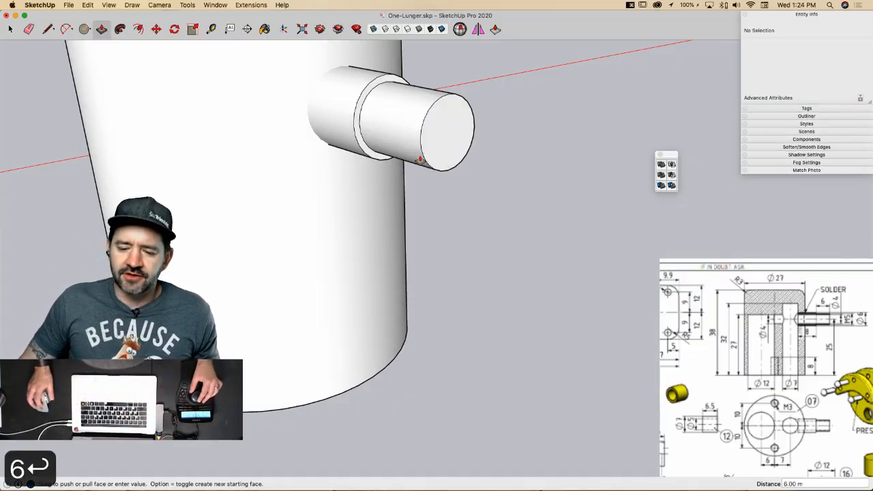
Step: Make the whole connected side tube a group and open that group for editing
key("space")
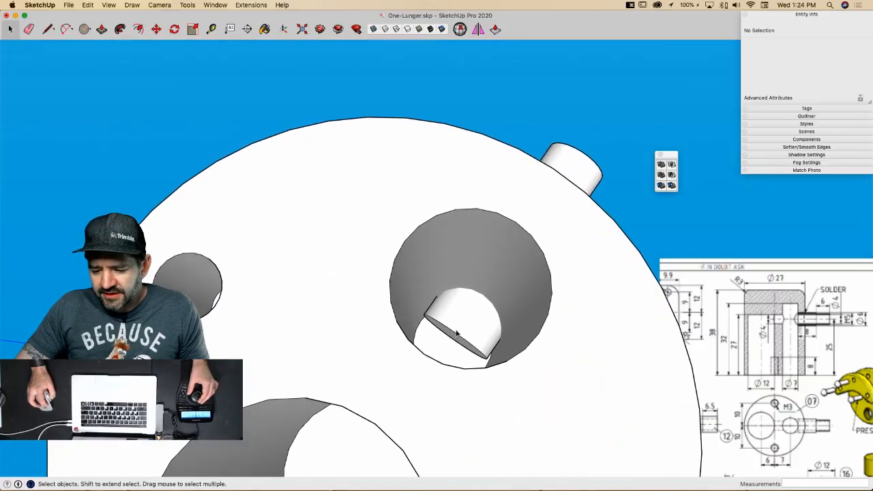
triple_click(461, 332)
right_click(463, 332)
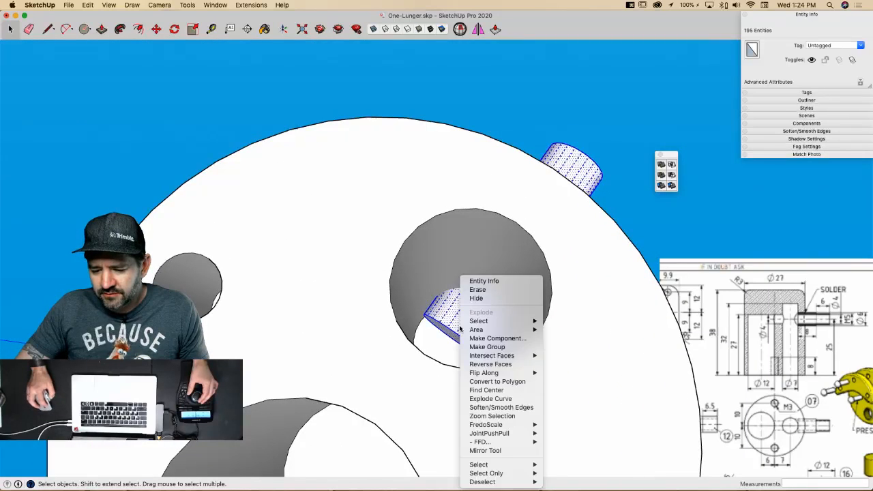
left_click(497, 348)
double_click(462, 325)
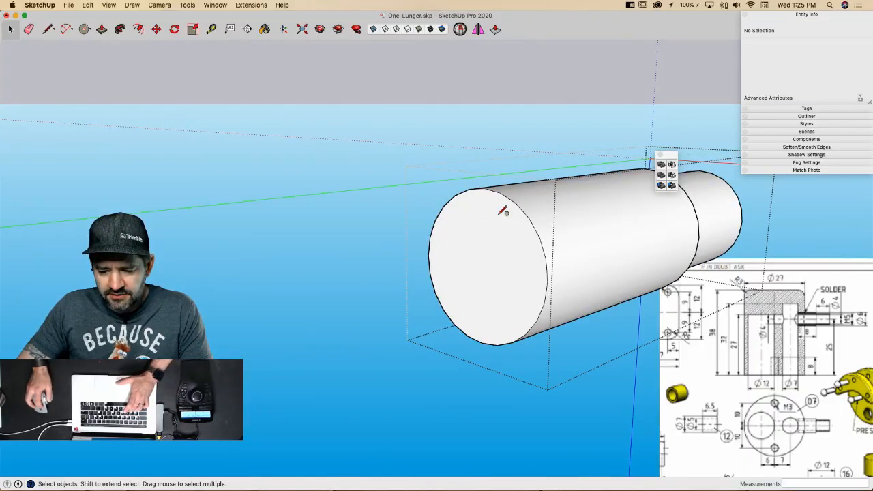
Step: Draw a 2 m radius circle at the centre of the tube's inner end face and pull it about 14.36 m into the larger bore
key("c")
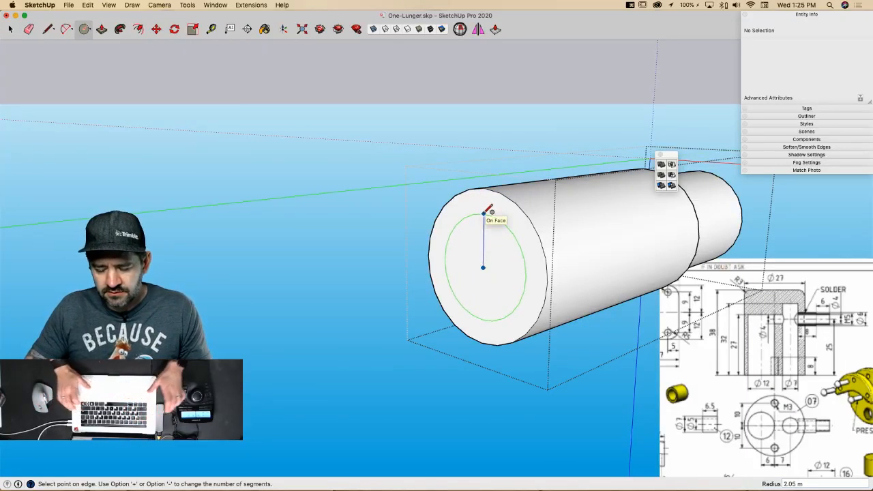
type("2")
key("Return")
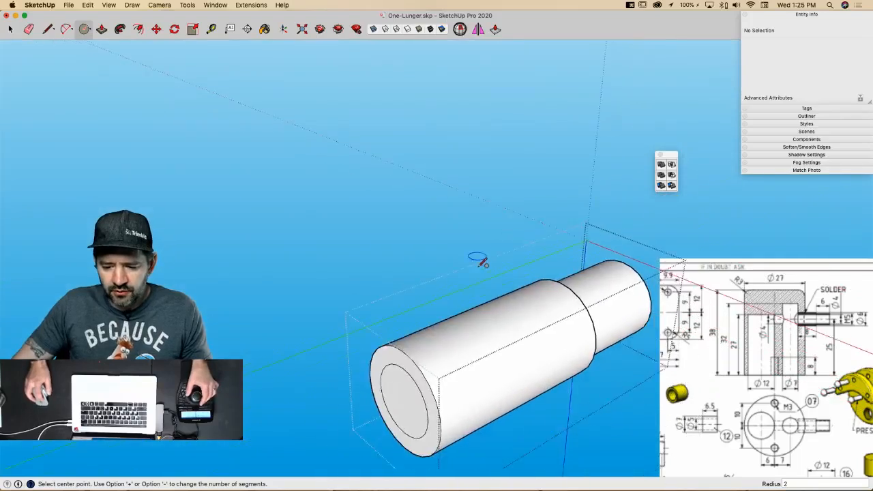
key("p")
left_click(454, 292)
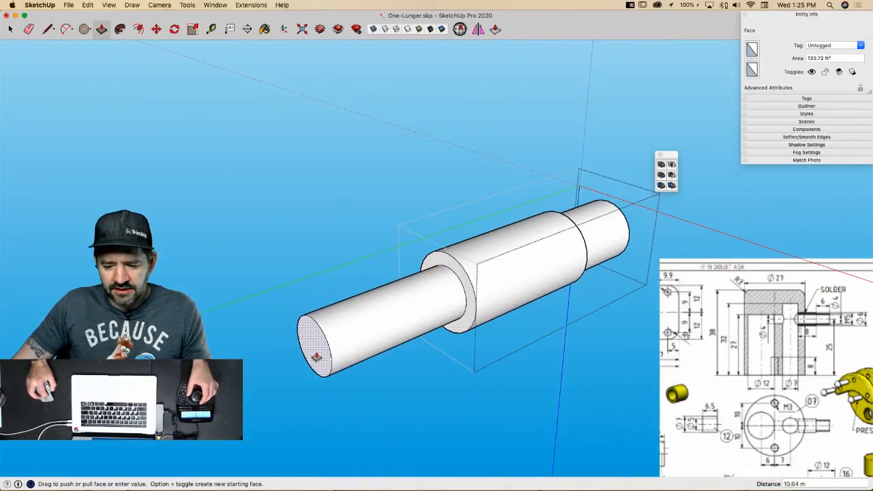
left_click(267, 379)
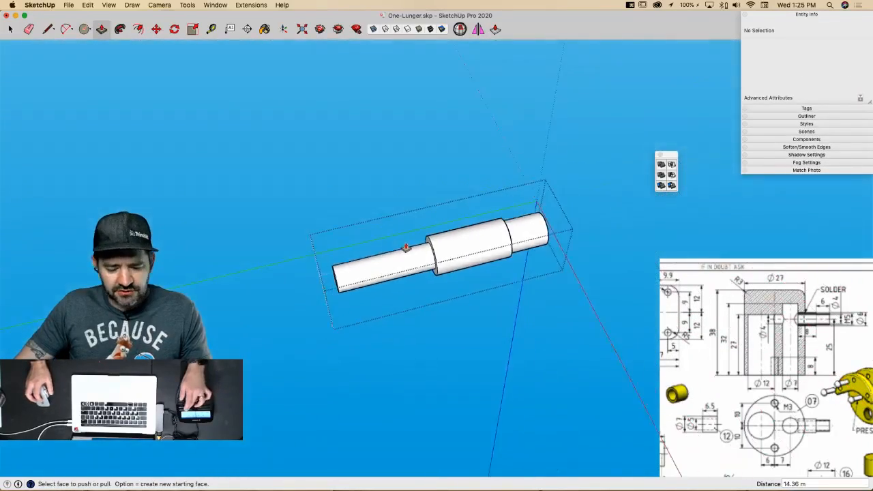
key("q")
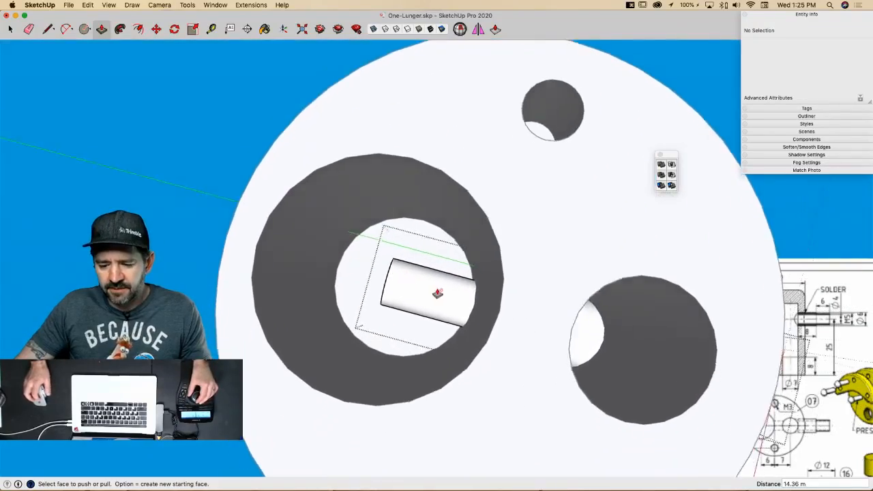
Step: Close the side tube group and try to trim the cylinder with it as the first solid
key("space")
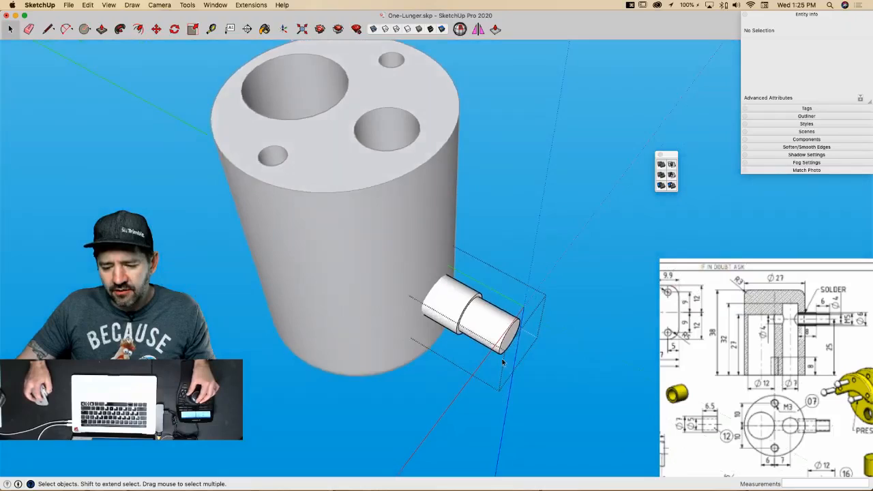
left_click(552, 230)
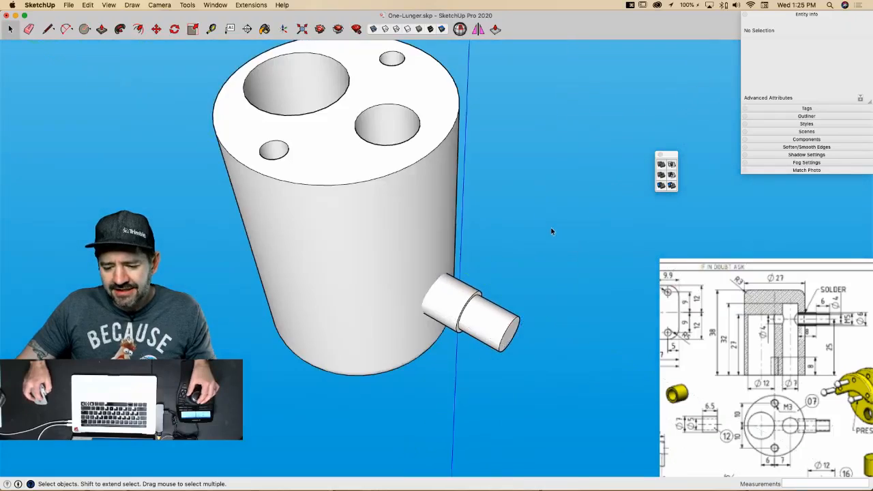
left_click(458, 341)
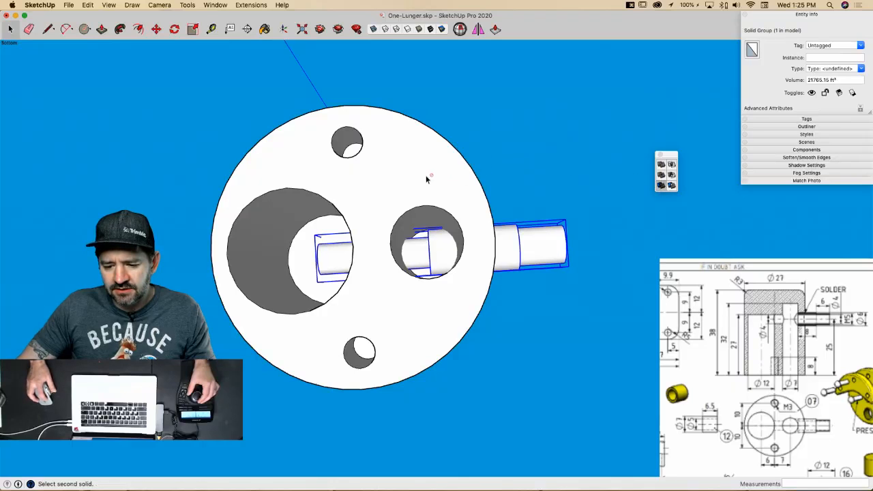
Step: Fix the cylinder group's stray edges with Solid Inspector² and trim the cylinder with the side tube group
left_click(403, 183)
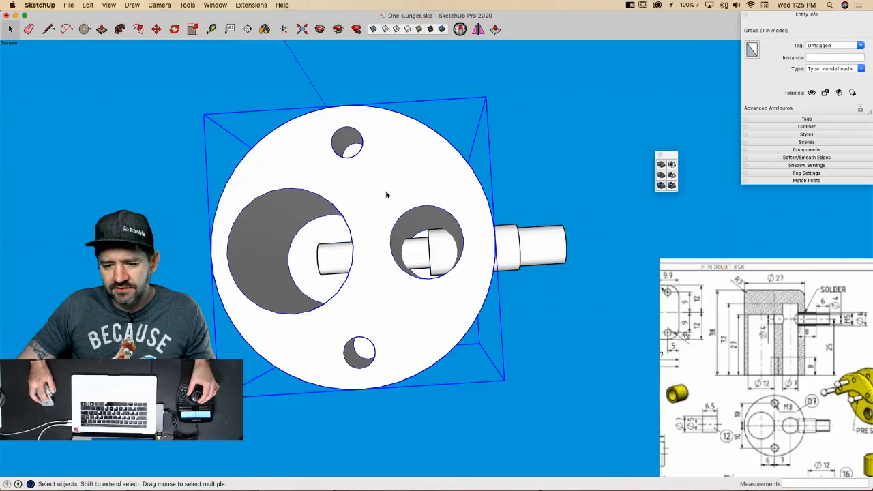
left_click(461, 30)
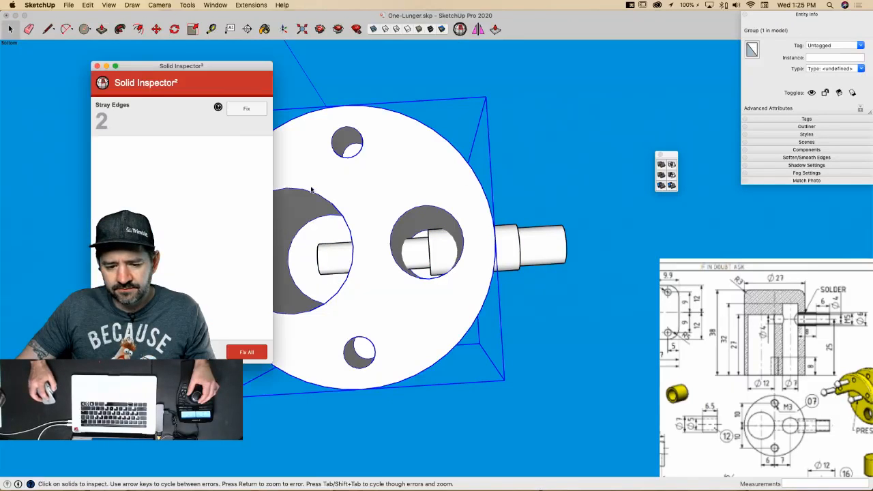
left_click(247, 110)
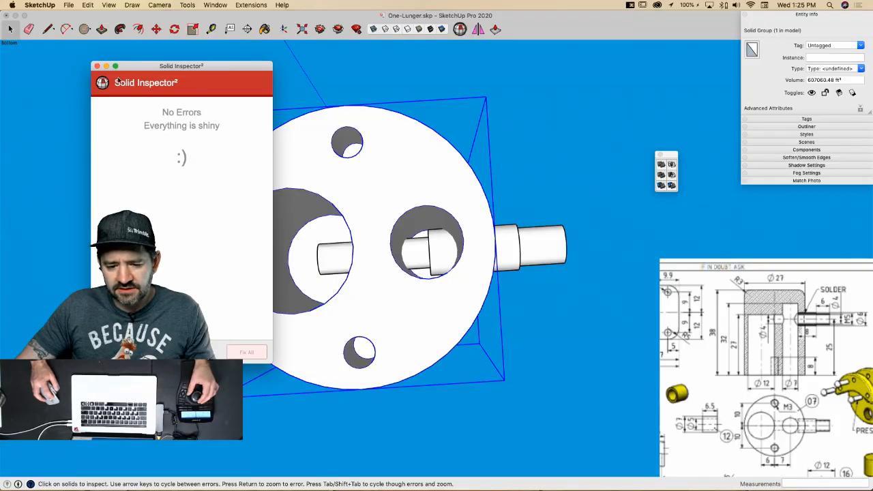
left_click(97, 66)
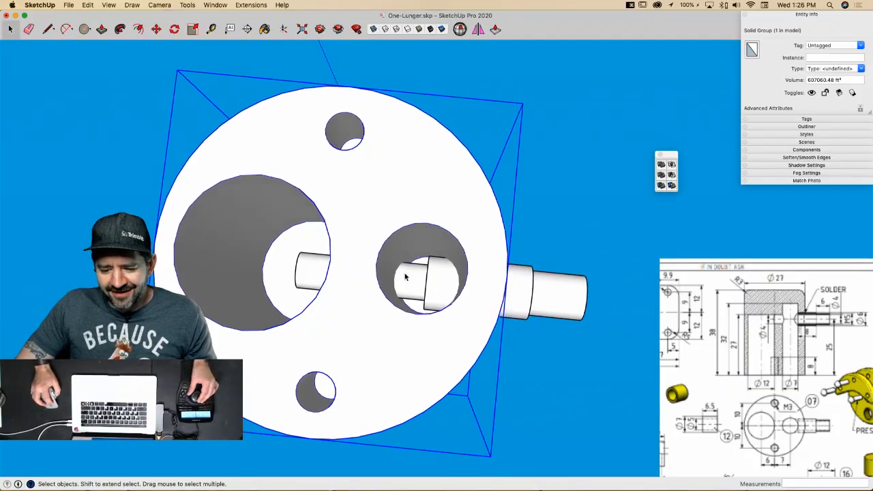
left_click(515, 285)
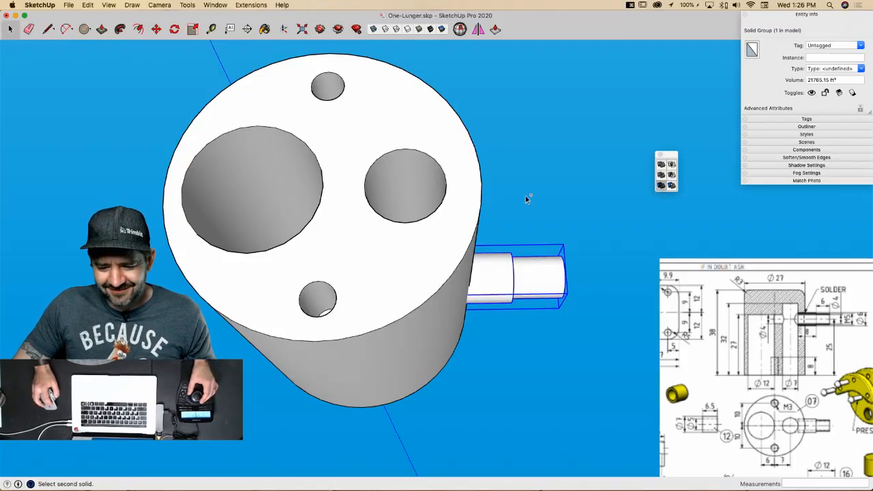
key("space")
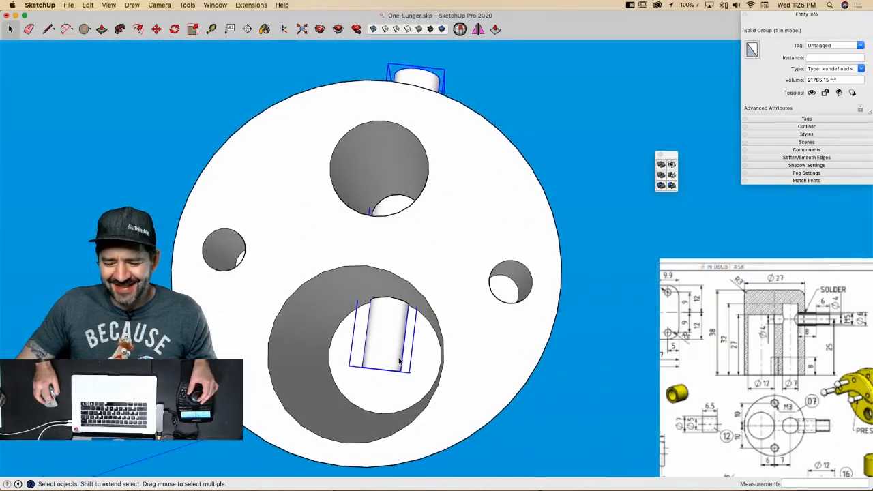
Step: Open the tube group and push the 2 m radius extension back flush with the tube's inner shoulder face
double_click(382, 329)
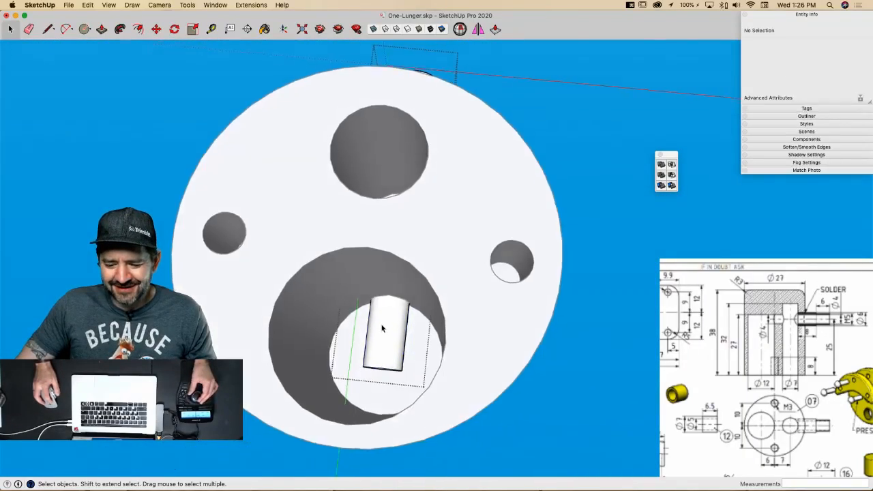
key("q")
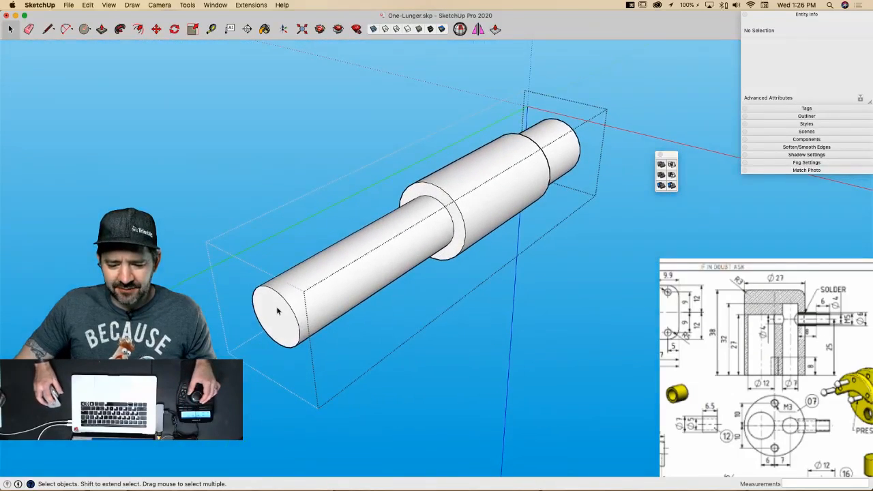
left_click(278, 311)
key("p")
mouse_move(278, 308)
left_mouse_down()
mouse_move(389, 195)
mouse_move(430, 191)
left_mouse_up()
key("e")
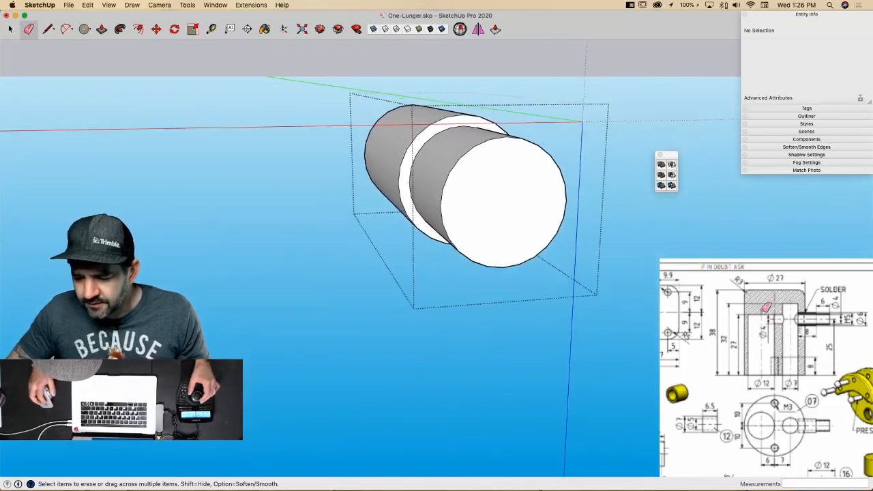
Step: Draw a 2 m radius circle at the centre of the tube's outer end face and push it 17.5 m through the tube
key("c")
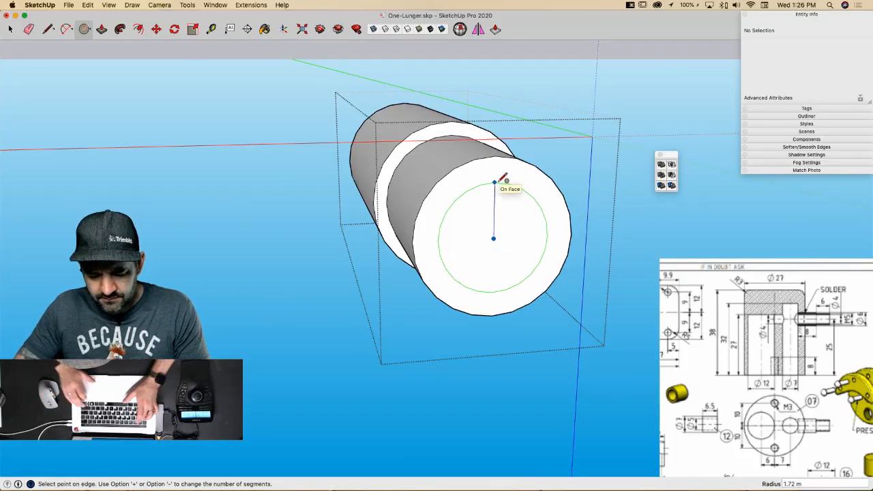
type("2")
key("Return")
key("p")
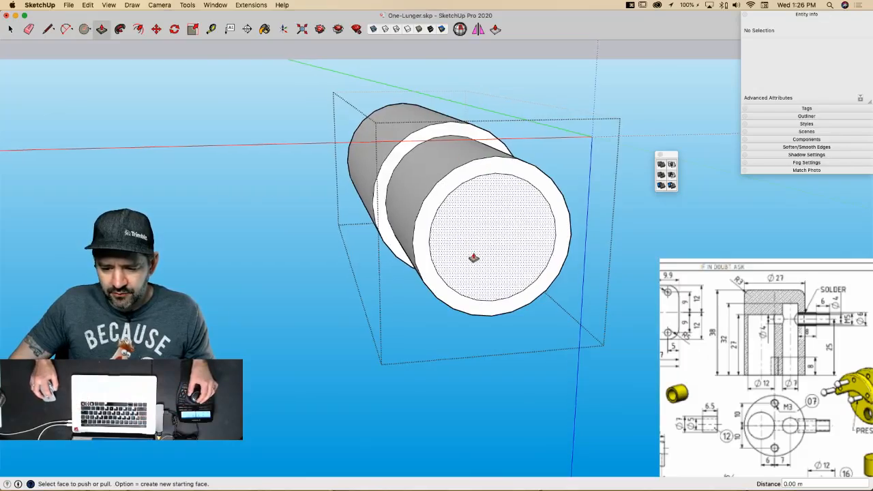
left_click(474, 258)
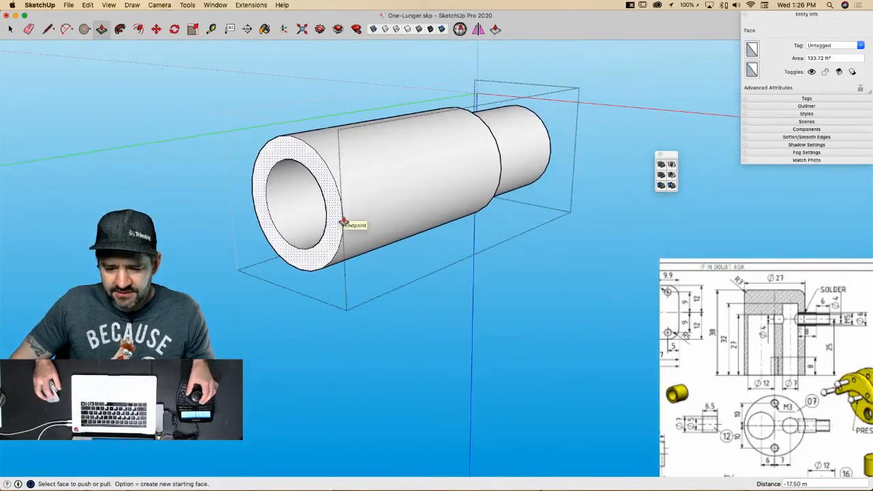
left_click(344, 224)
key("space")
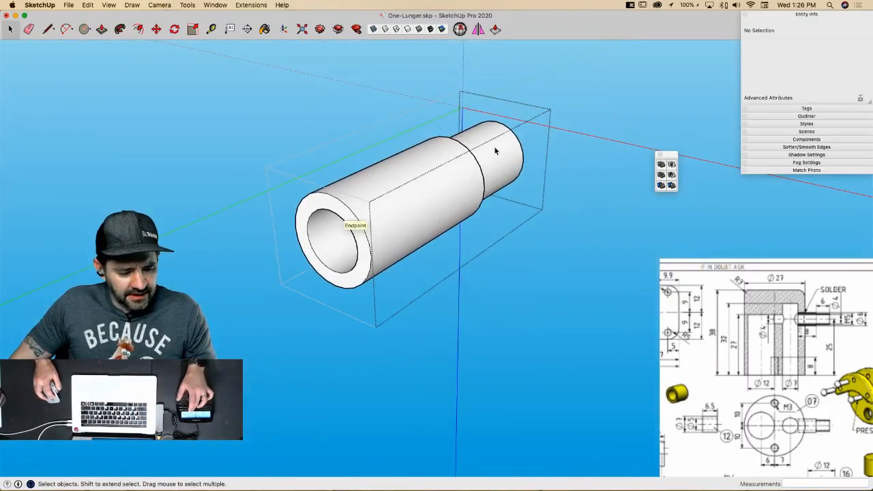
Step: Push the tube's ring-shaped inner end face back out of the smaller bore to the bore's wall
scroll(488, 148, "up", 10)
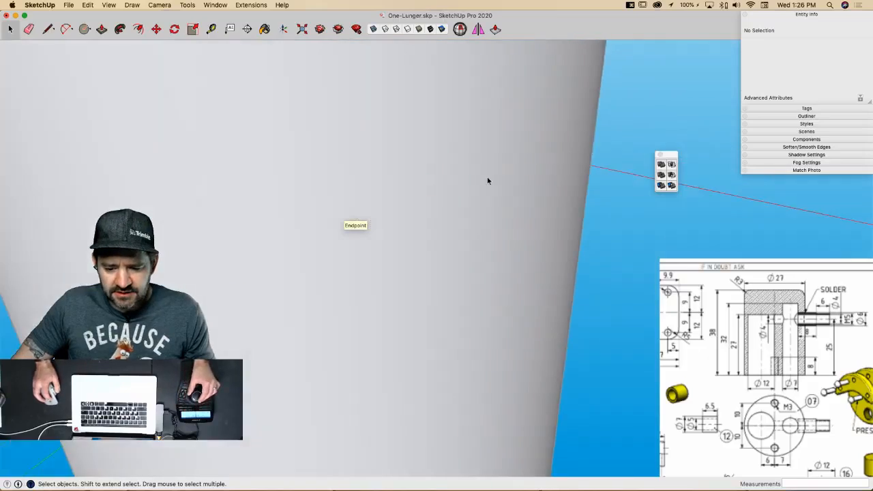
scroll(485, 254, "down", 8)
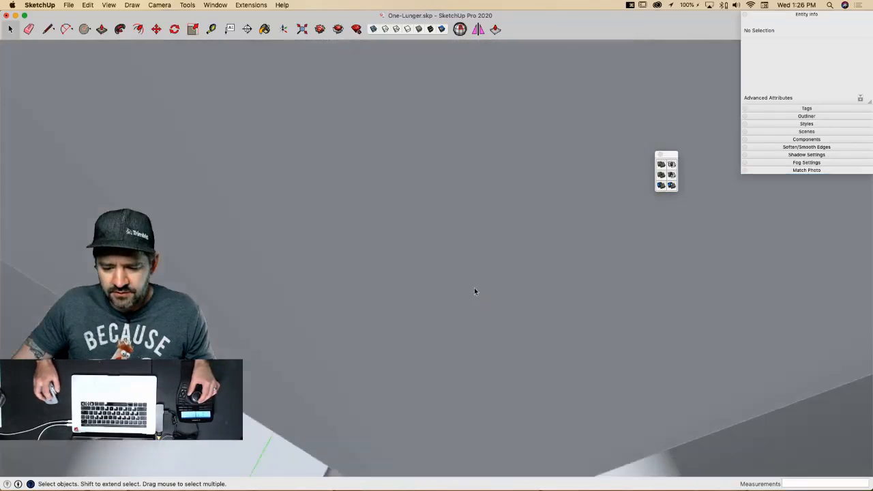
key("p")
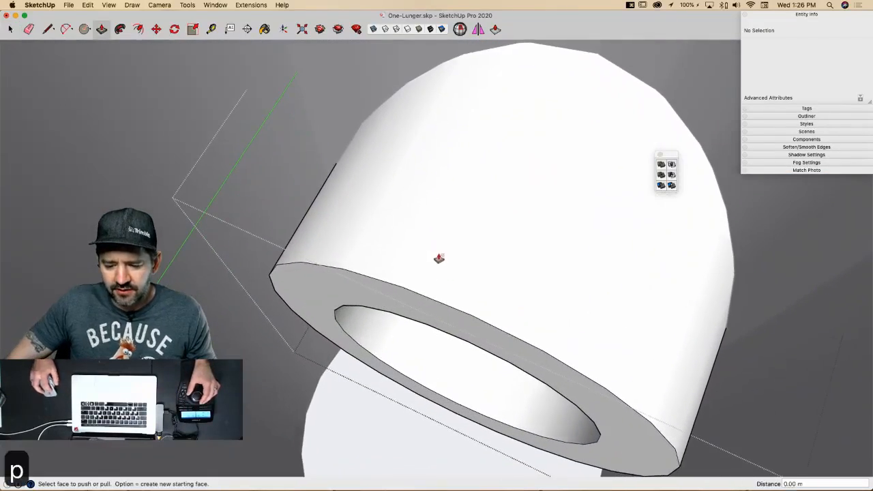
left_click(454, 312)
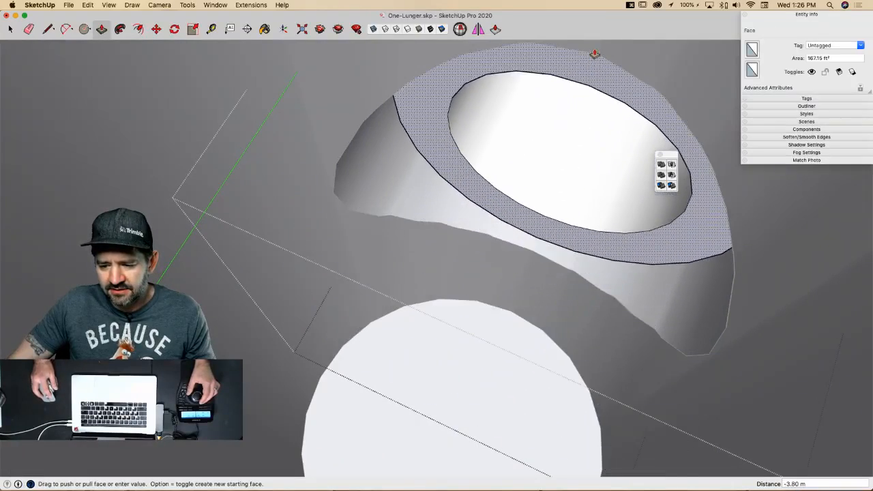
left_click(560, 85)
key("space")
scroll(493, 142, "down", 10)
left_click(626, 185)
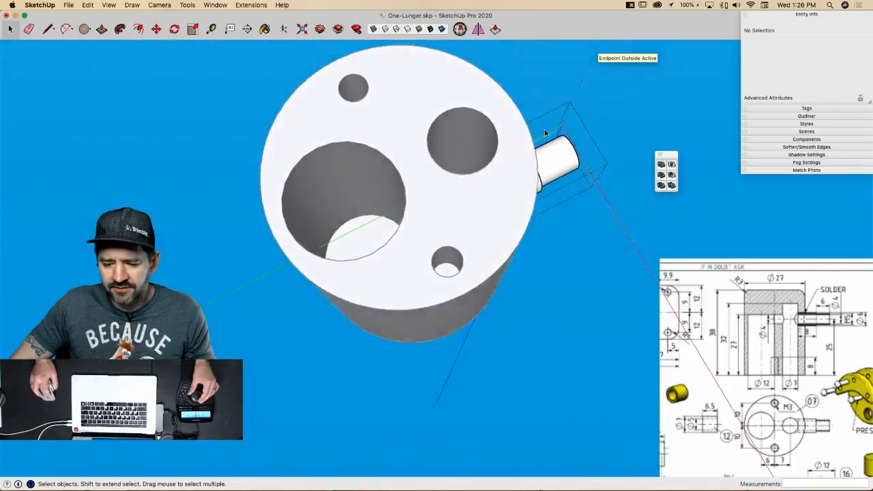
Step: Examine the internal bores in X-ray view, close the tube group, and select the side tube in normal shading
left_click(373, 29)
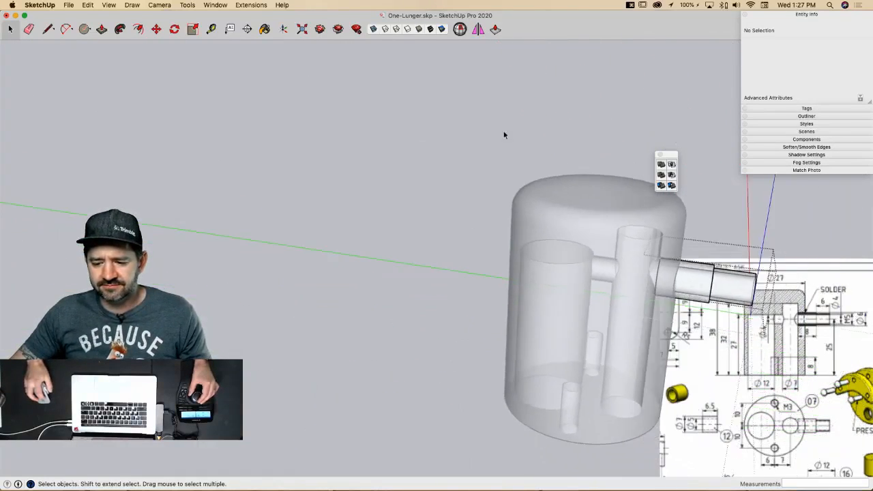
left_click(365, 171)
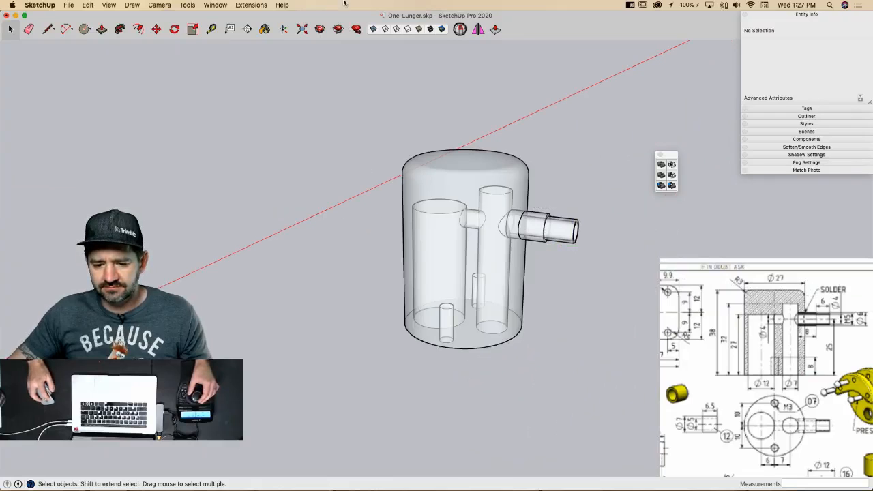
left_click(374, 29)
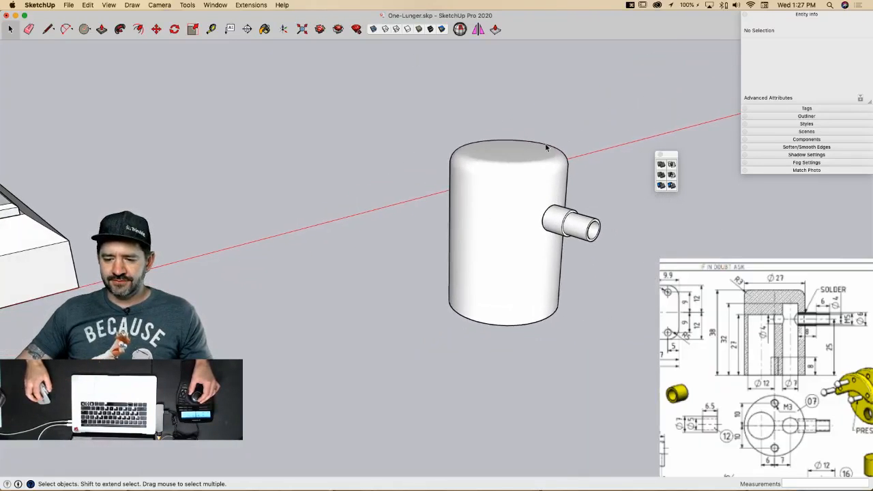
left_click(540, 181)
left_click(597, 202)
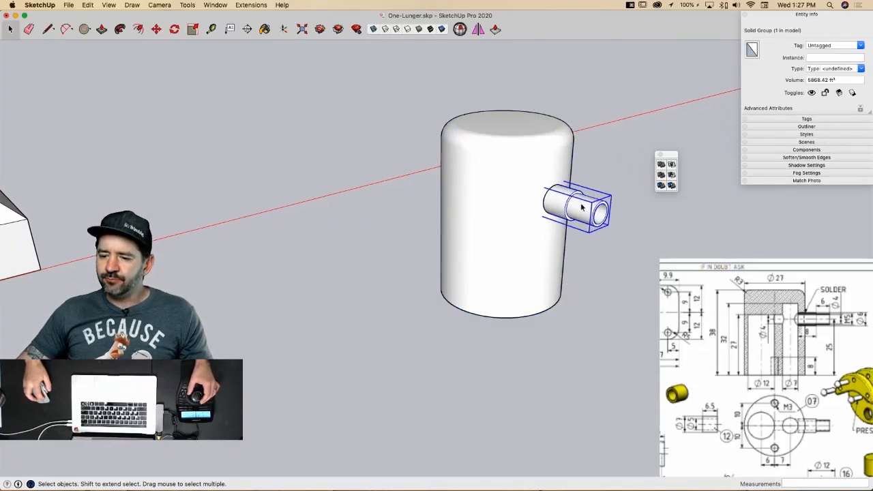
Step: Convert the side tube group into a component named Nozzle
right_click(576, 208)
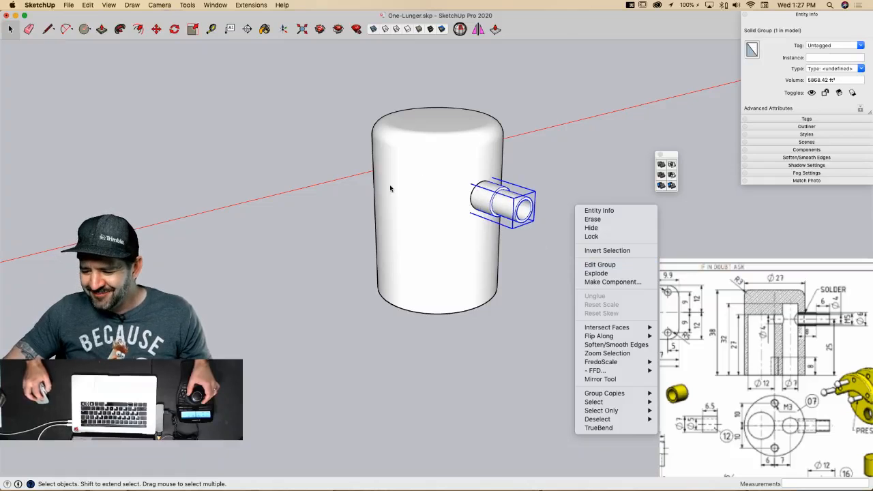
left_click(604, 282)
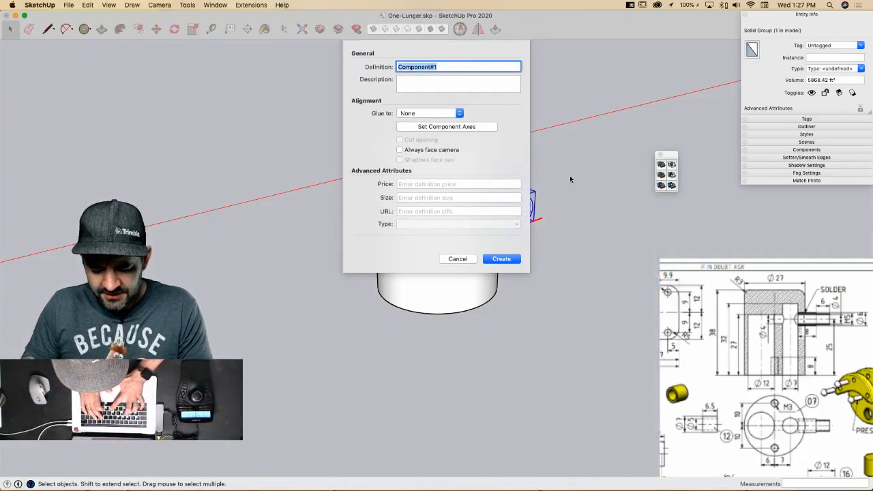
type("Nozzle")
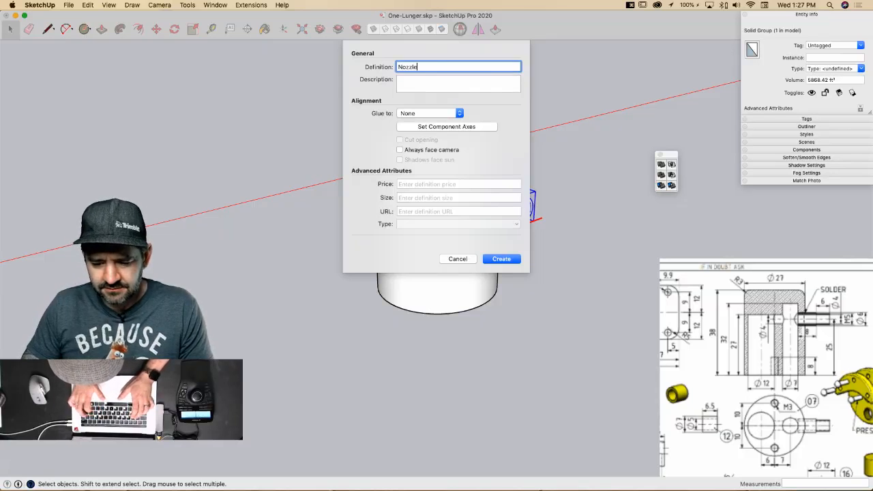
key("Return")
Step: Convert the main cylinder group into a component named Cylinder Body
double_click(461, 179)
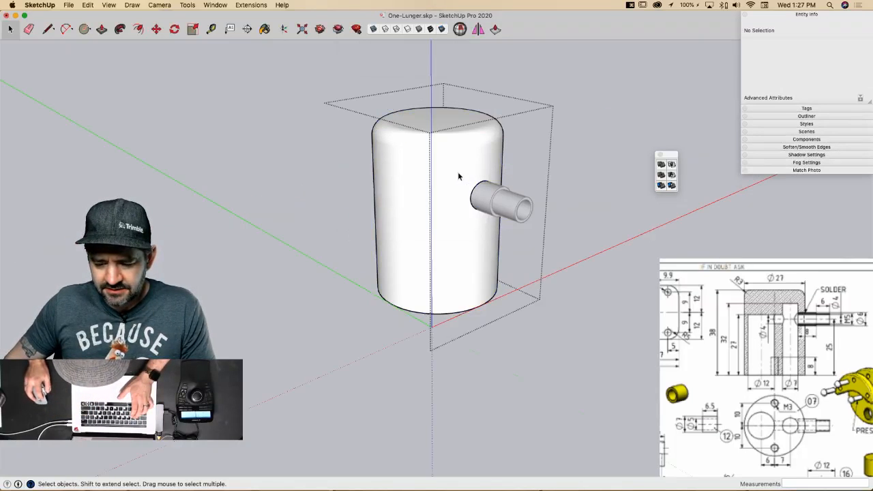
left_click(551, 149)
right_click(469, 152)
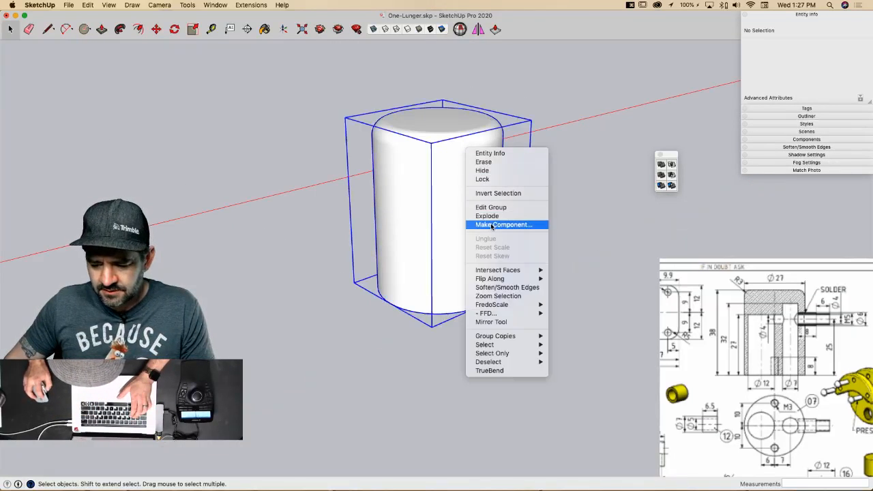
left_click(519, 224)
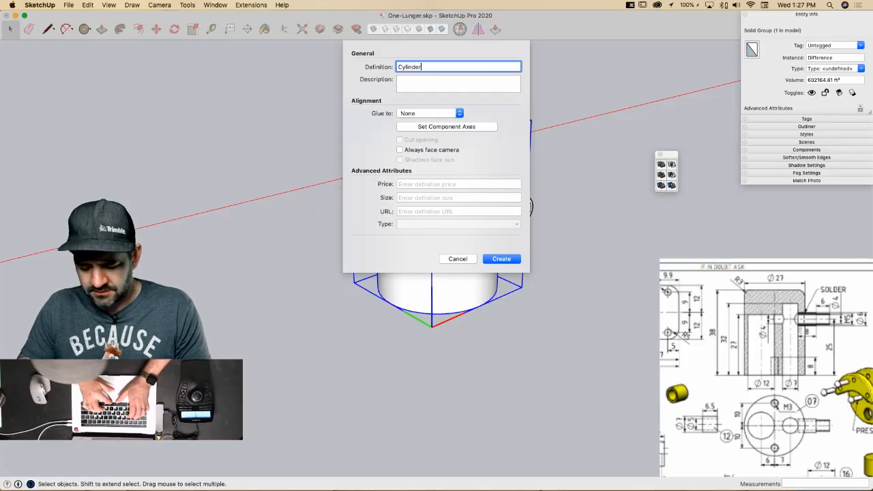
type("Body")
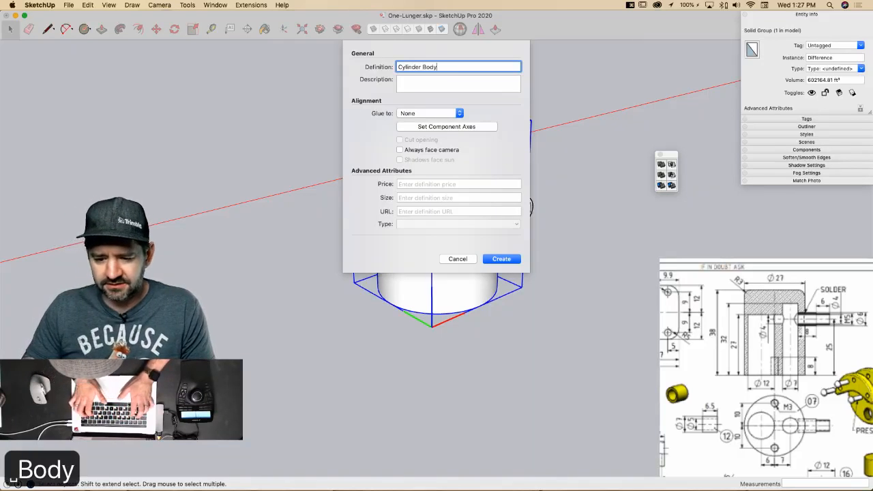
key("Return")
Step: Combine the cylinder body and the nozzle into one component named 07 Cylinder
left_click(504, 198, "shift")
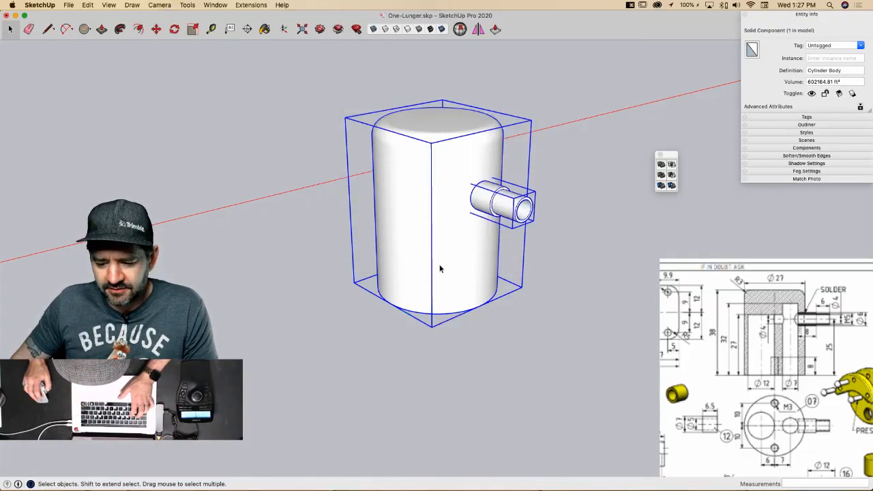
right_click(439, 264)
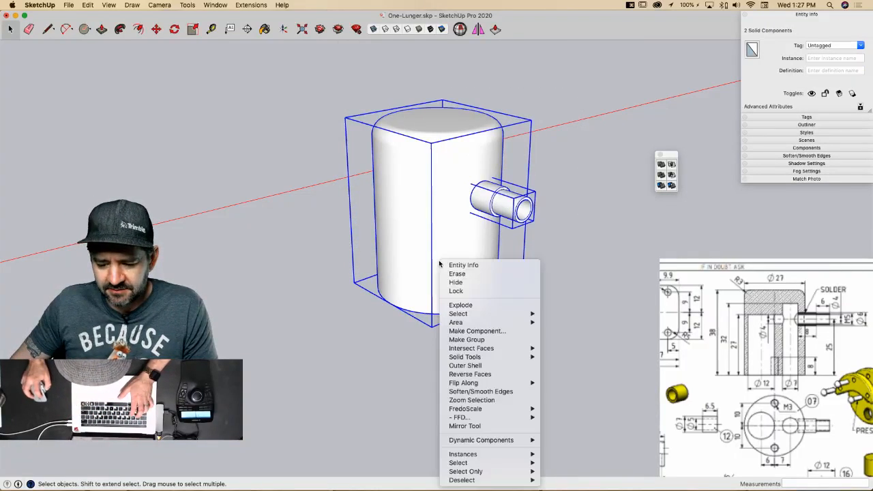
left_click(482, 331)
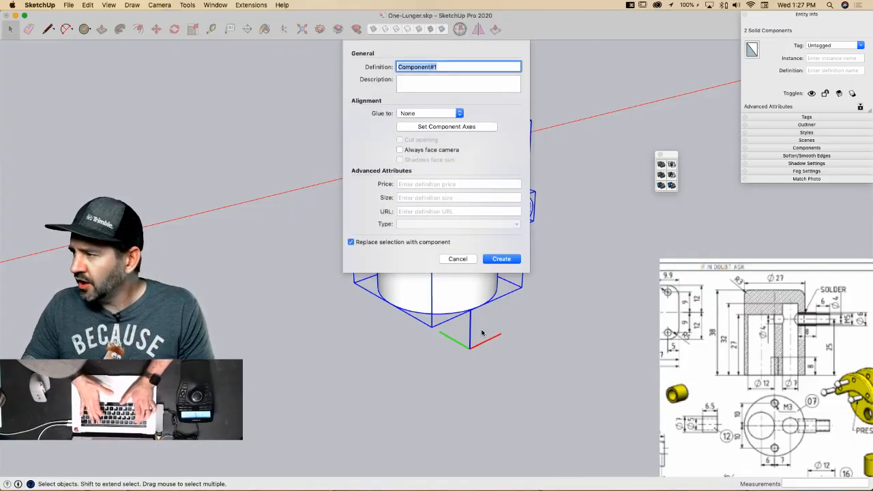
type("0")
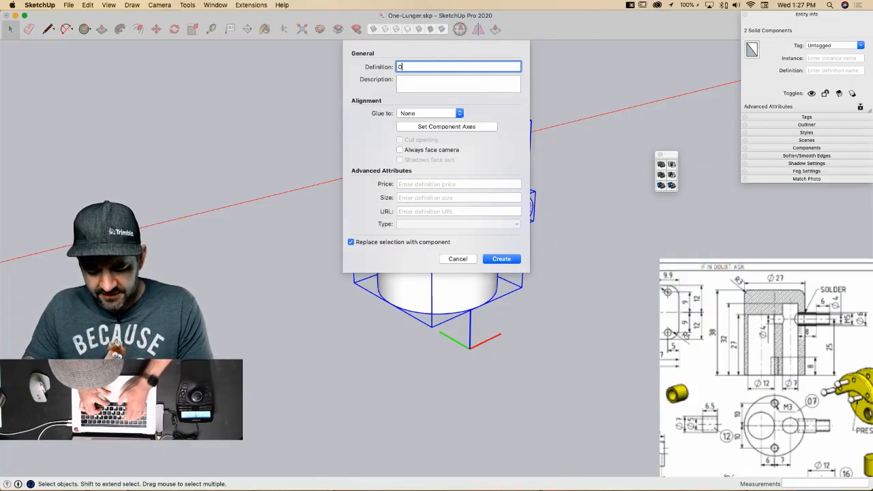
type("7 Ctylinder")
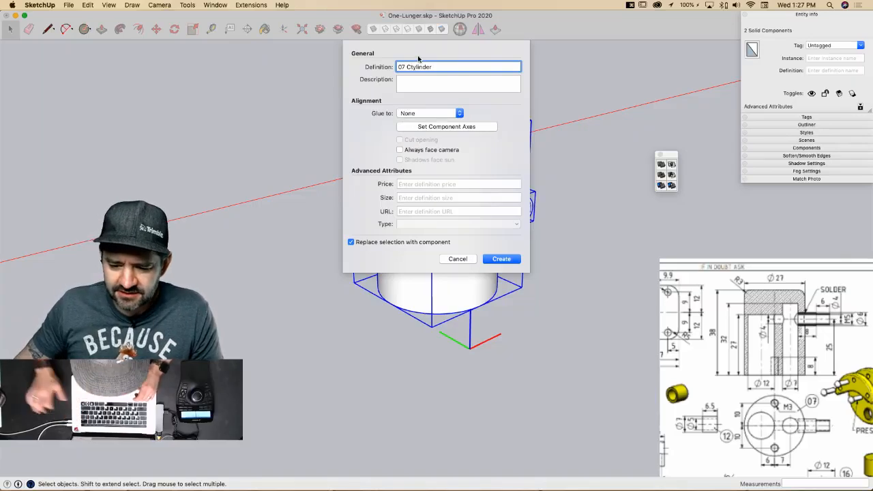
key("BackSpace")
left_click(493, 260)
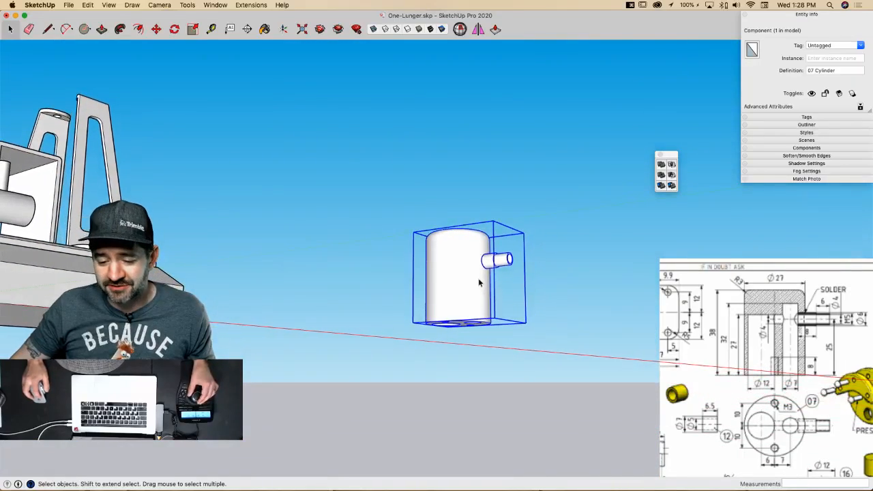
Step: Rotate the 07 Cylinder component 180 degrees about its vertical axis
key("m")
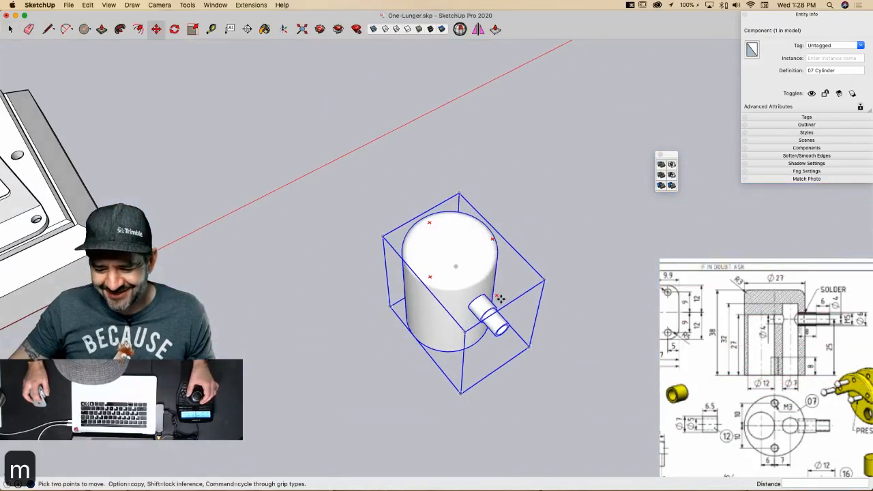
left_click(497, 296)
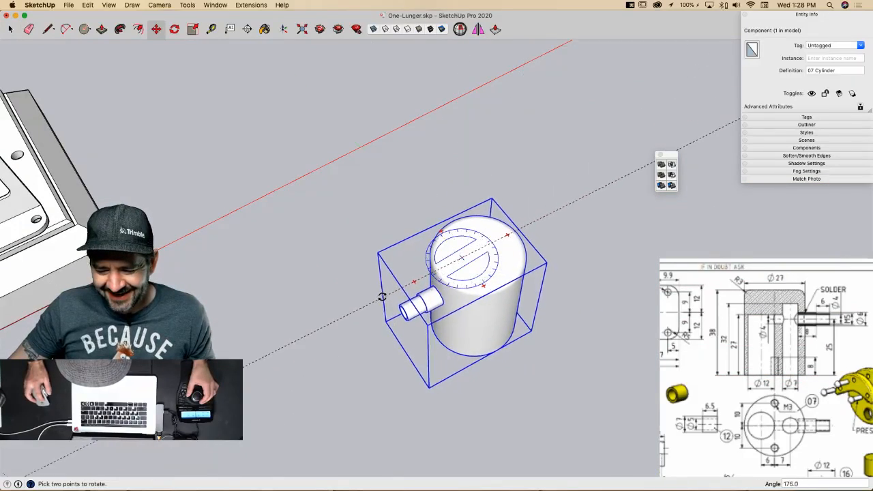
left_click(385, 301)
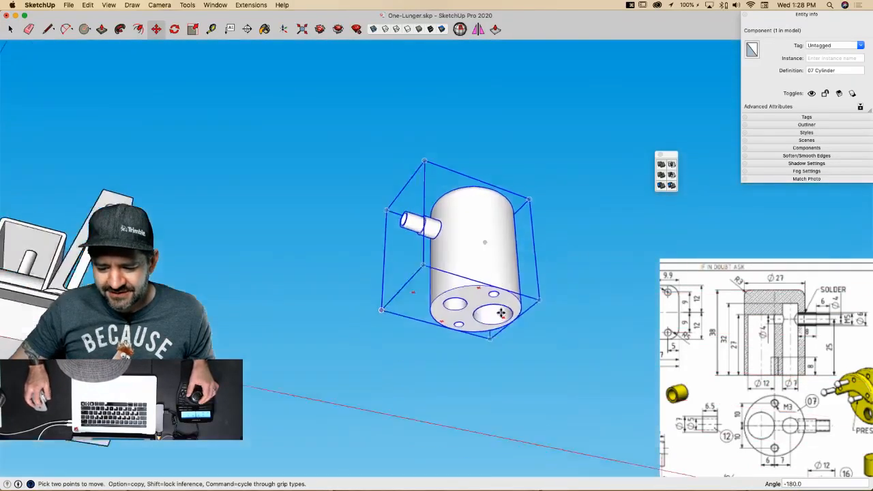
Step: Move the cylinder by the centre of a small screw hole in its underside onto the matching hole of a holding bracket
key("m")
scroll(503, 304, "up", 2)
scroll(495, 290, "up", 3)
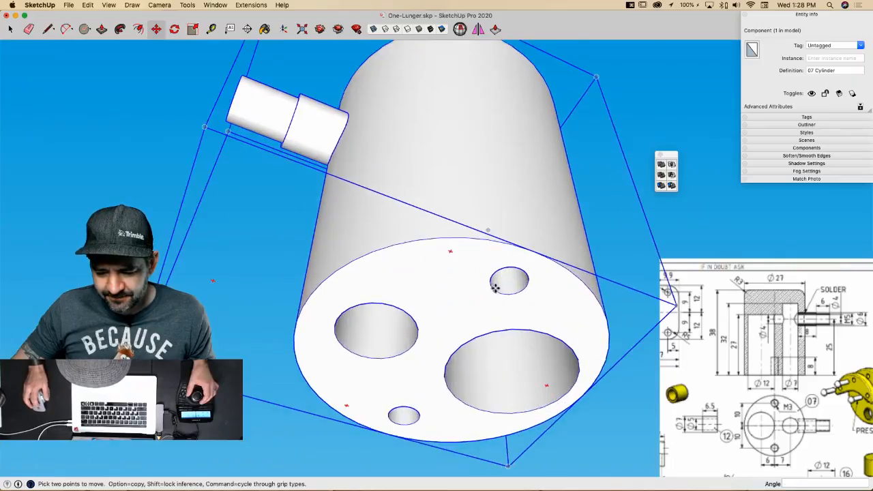
scroll(495, 288, "up", 2)
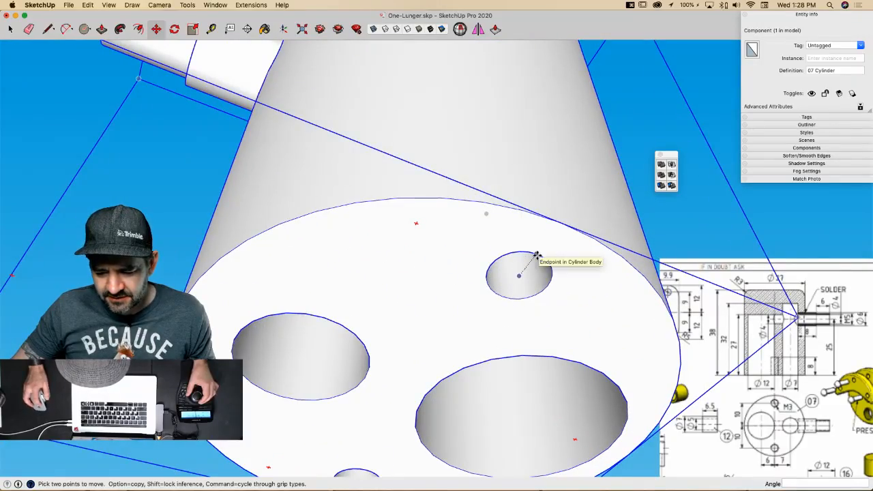
left_click(505, 283)
scroll(468, 227, "down", 5)
scroll(464, 221, "up", 5)
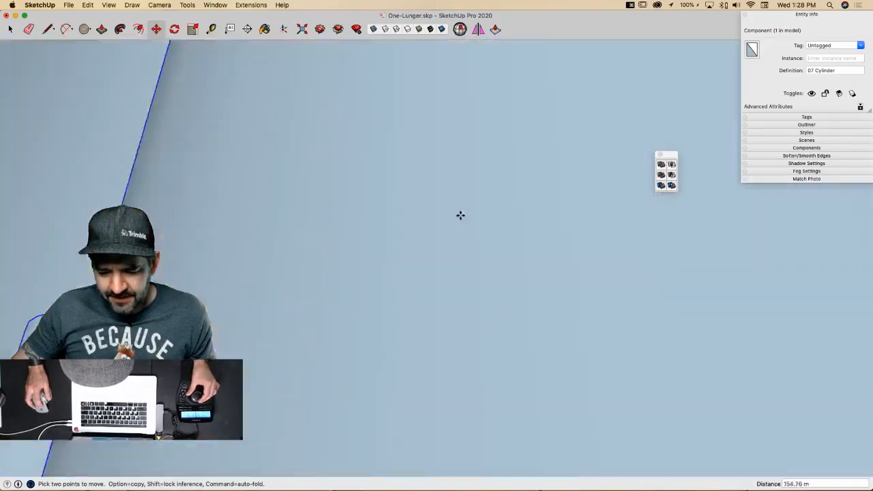
scroll(425, 125, "up", 5)
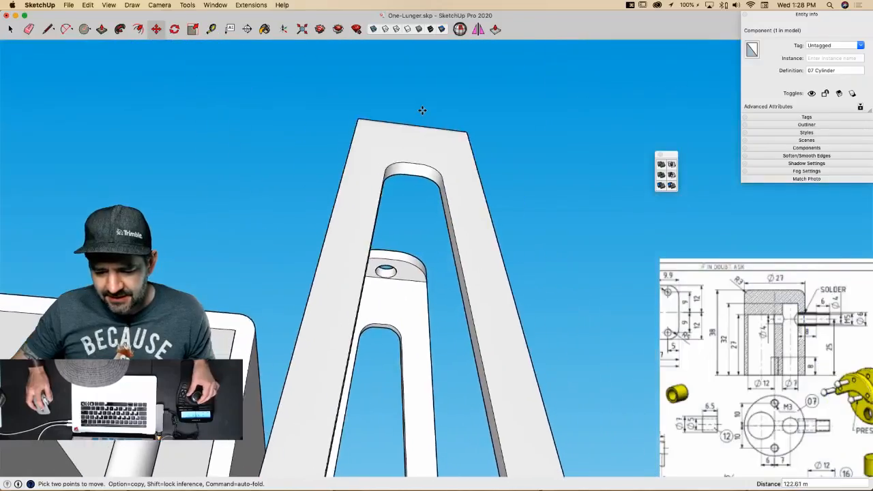
scroll(437, 150, "up", 4)
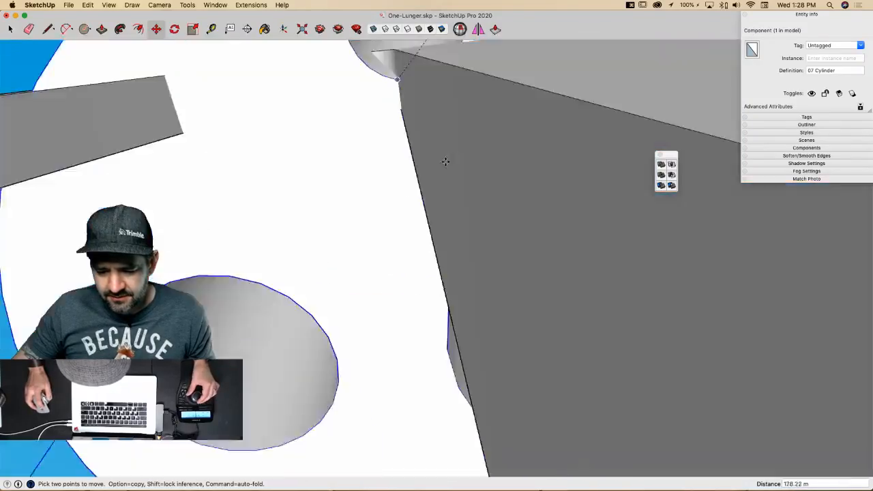
scroll(446, 163, "down", 5)
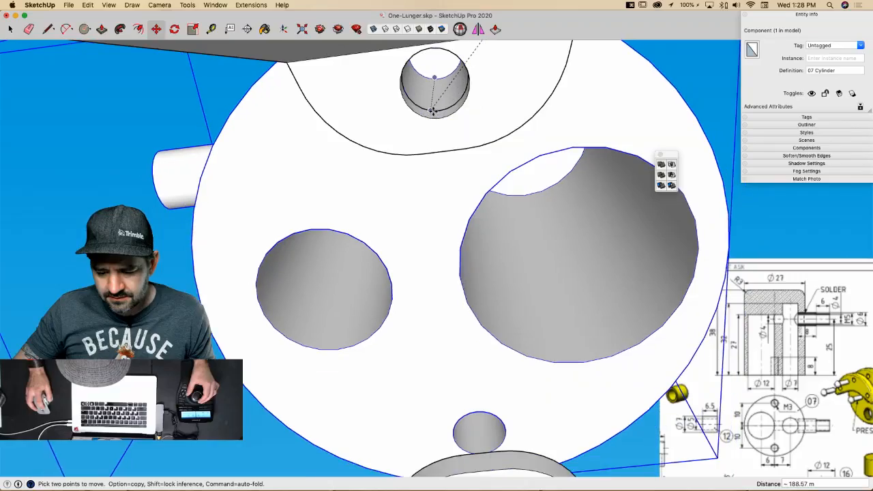
left_click(434, 112)
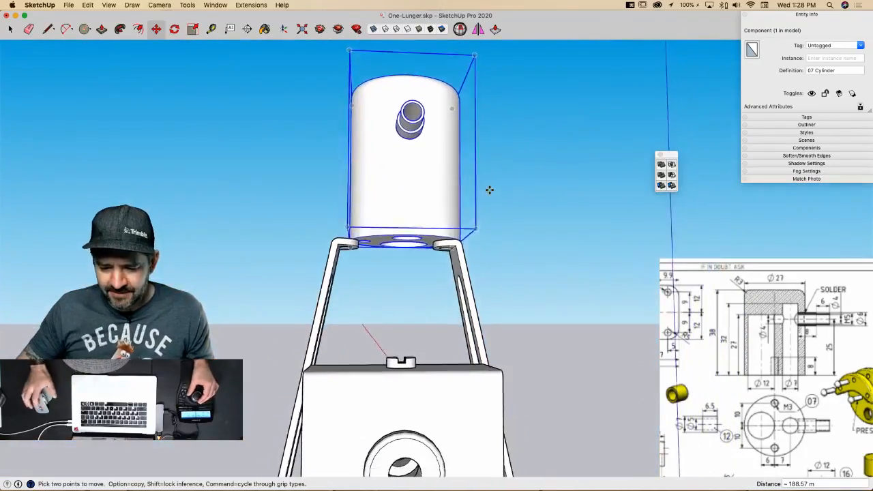
Step: Measure the offset between the cylinder's other screw hole and the opposite bracket's hole with the Line tool
scroll(486, 187, "up", 10)
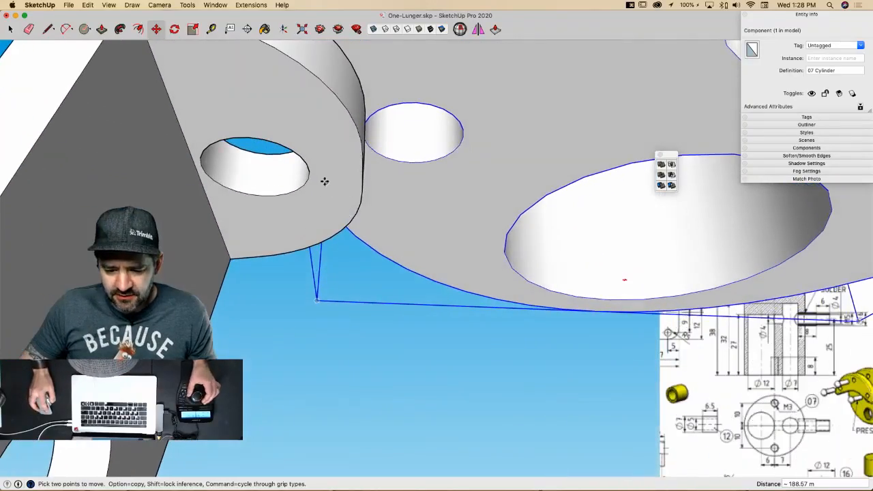
key("l")
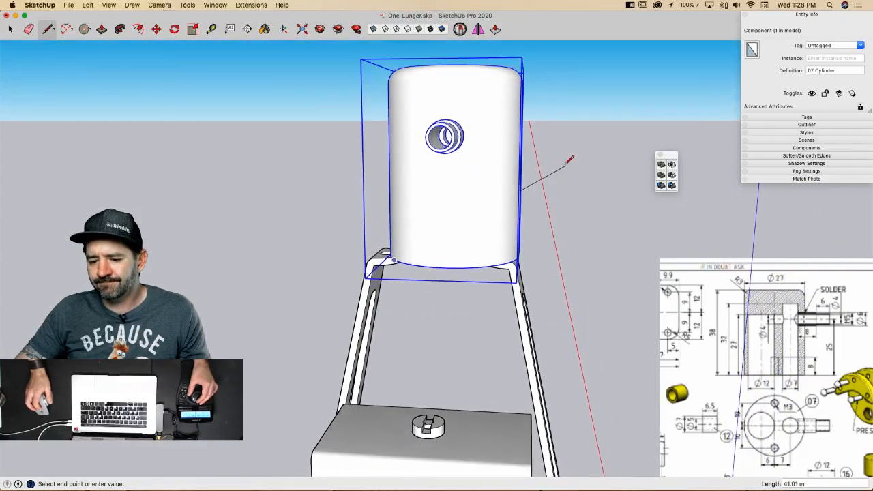
key("space")
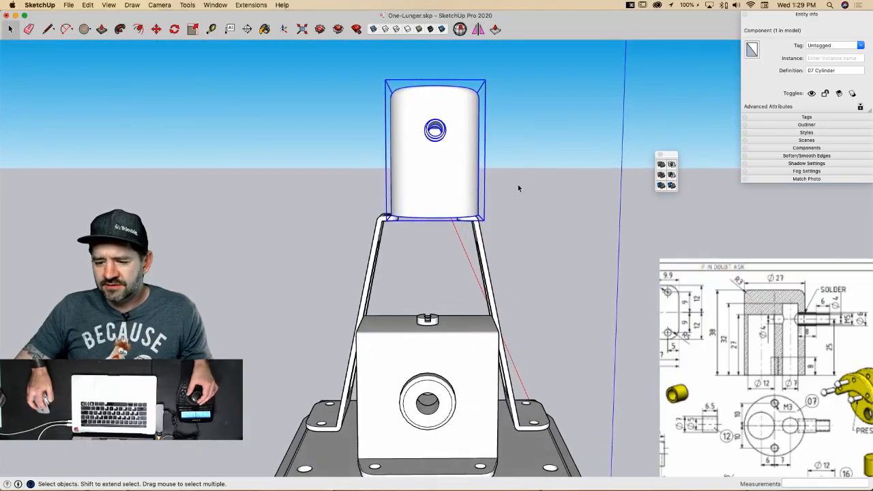
Step: Move the cylinder together with its aligned holding bracket 2.22 m along the green axis toward the opposite bracket
left_click_drag(521, 179, 467, 250, "shift")
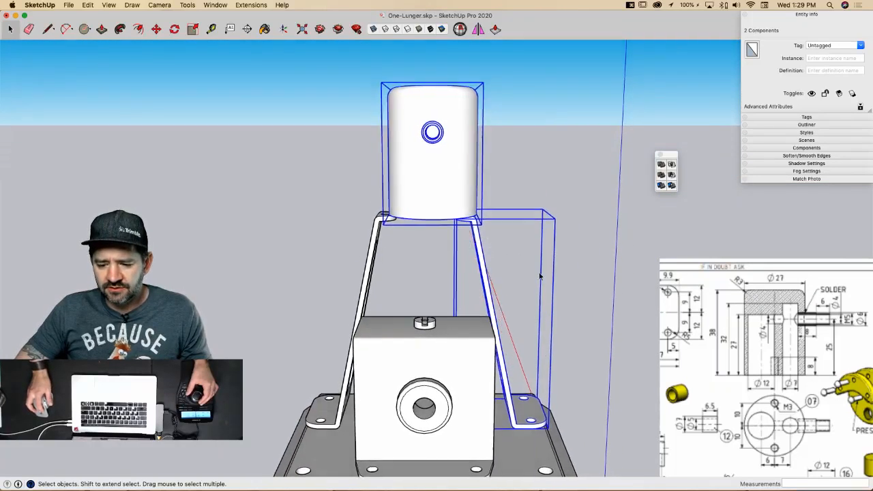
key("m")
left_click(565, 169)
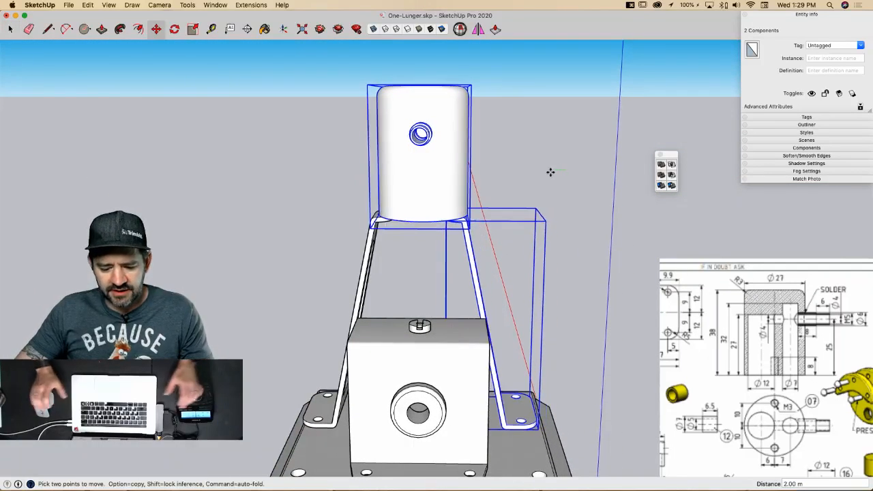
type("2.22")
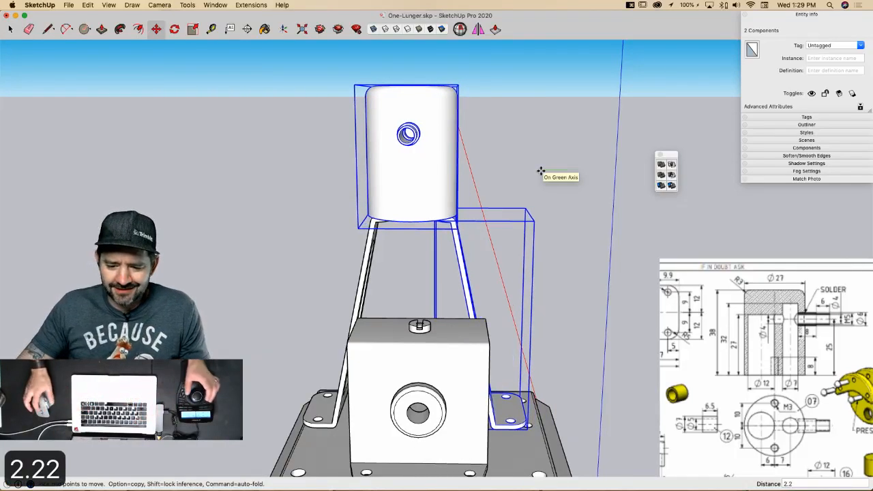
key("Return")
Step: Move the opposite holding bracket 2.22 m inward along the green axis and check its hole against the cylinder's screw hole
key("space")
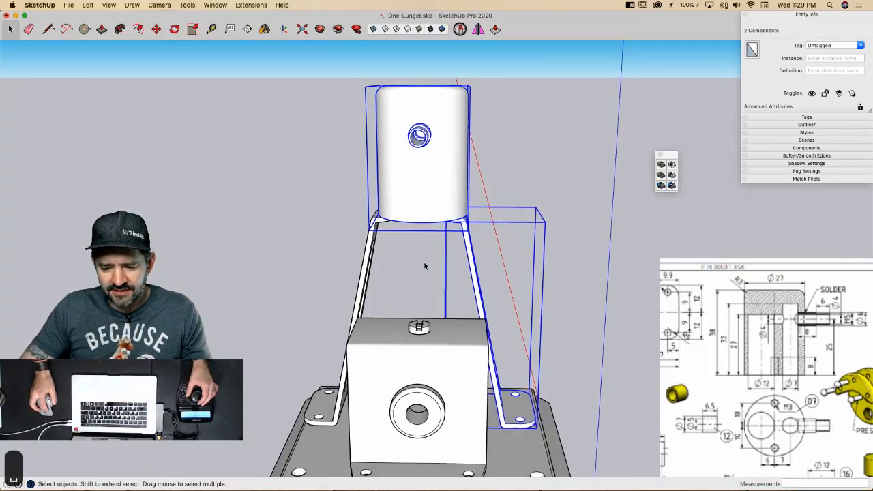
left_click(372, 243)
key("m")
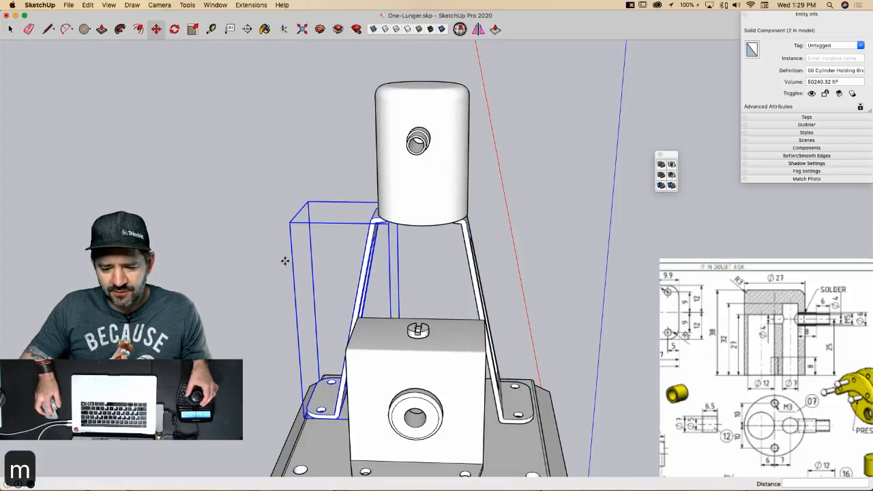
left_click(286, 257)
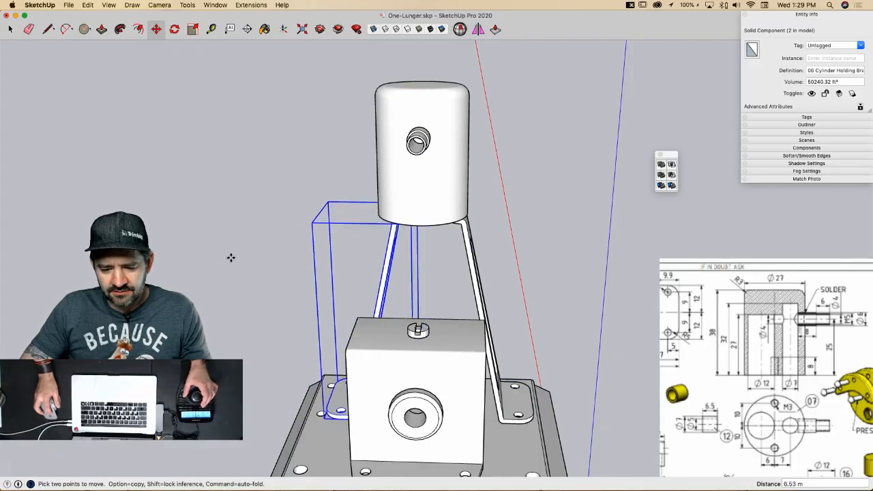
type("2.22")
key("Return")
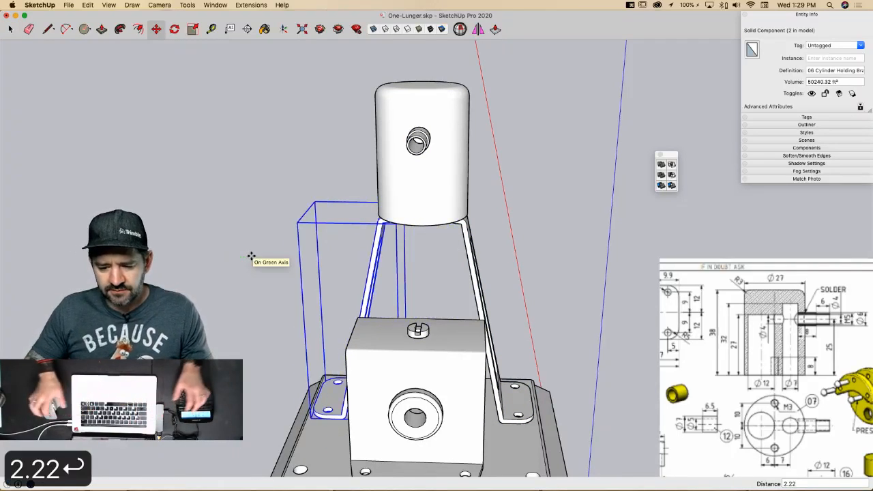
key("space")
middle_click_drag(389, 240, 431, 260)
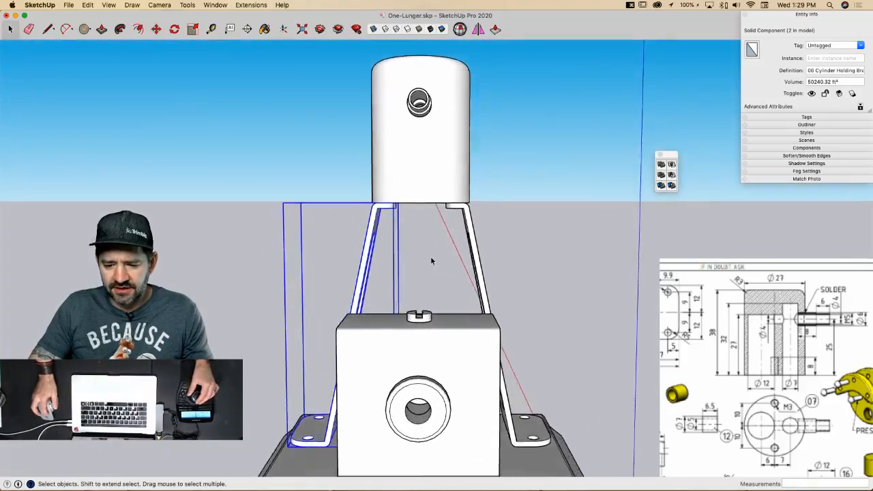
scroll(437, 266, "up", 6)
scroll(410, 270, "up", 10)
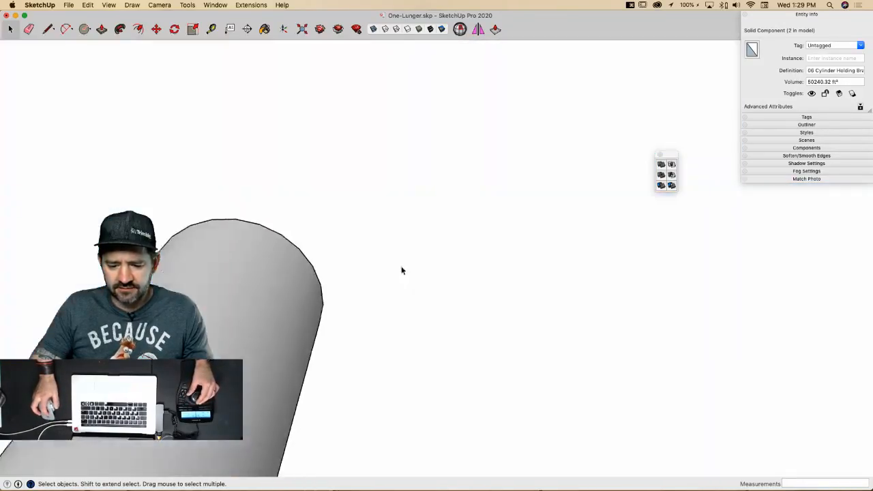
Step: Open the base plate for editing with the rest of the model hidden and view it from above
scroll(397, 273, "down", 10)
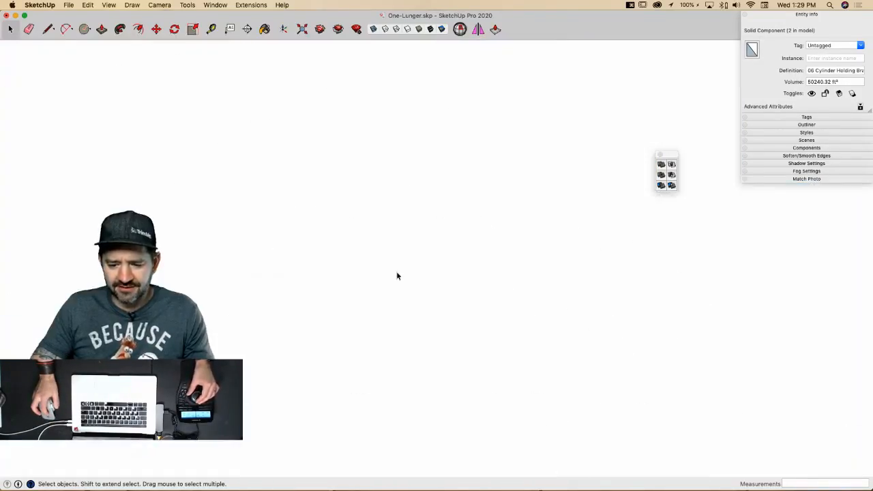
scroll(397, 272, "up", 10)
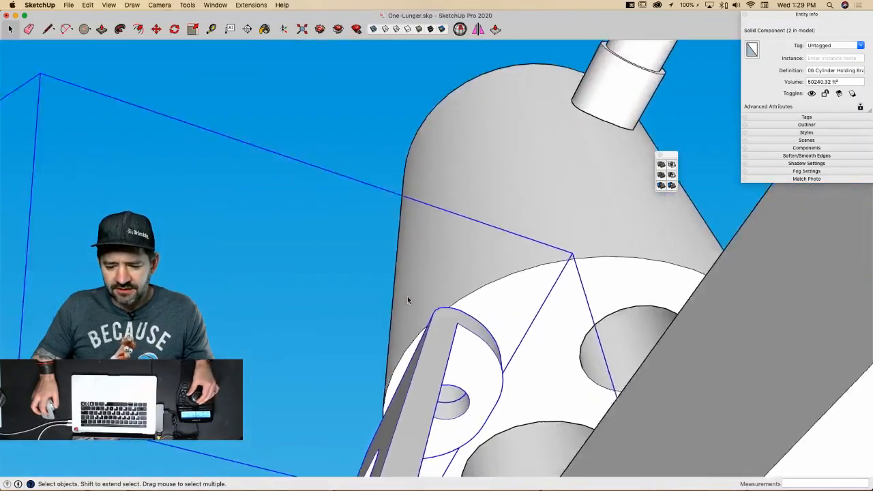
scroll(293, 219, "up", 10)
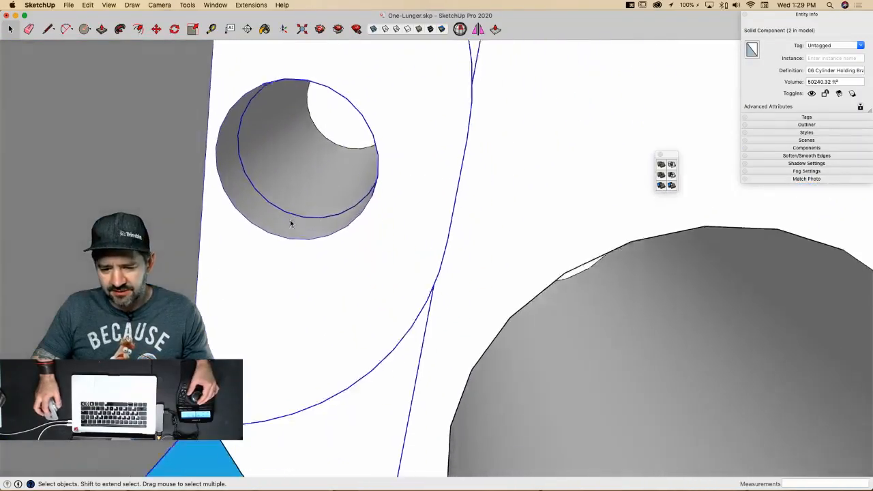
scroll(287, 220, "down", 10)
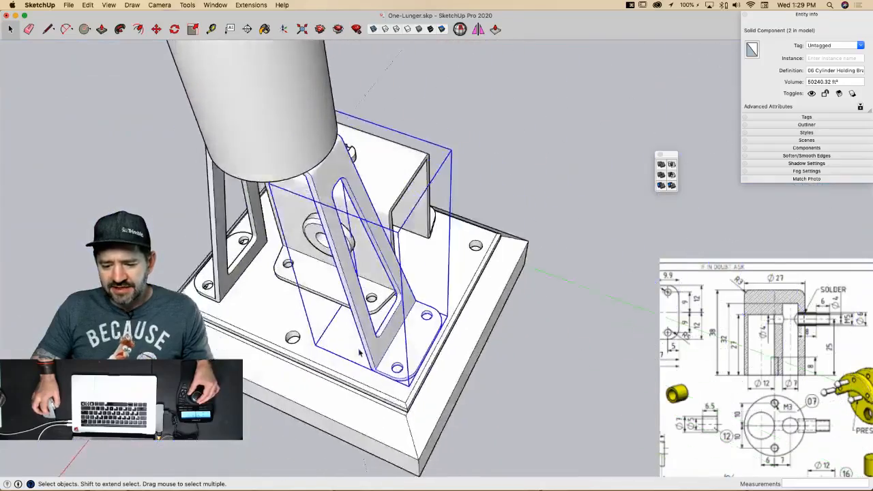
double_click(365, 319)
middle_click_drag(366, 319, 429, 307)
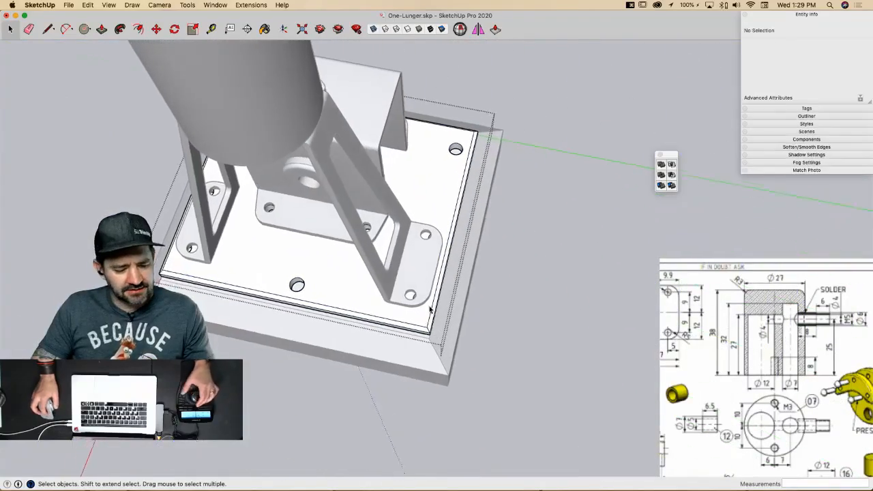
key("q")
key("super+1")
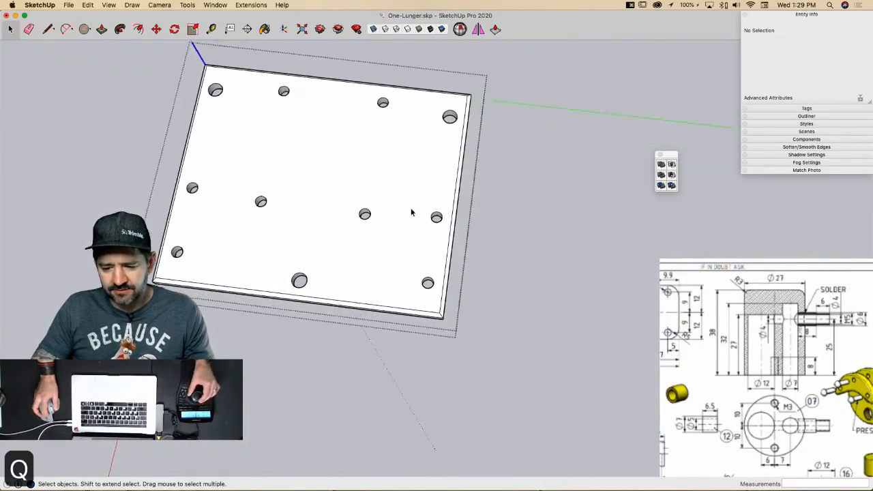
Step: Move the pair of bracket screw holes on the base plate's far green-axis side 2.22 m inward along the green axis
left_click_drag(449, 284, 447, 284)
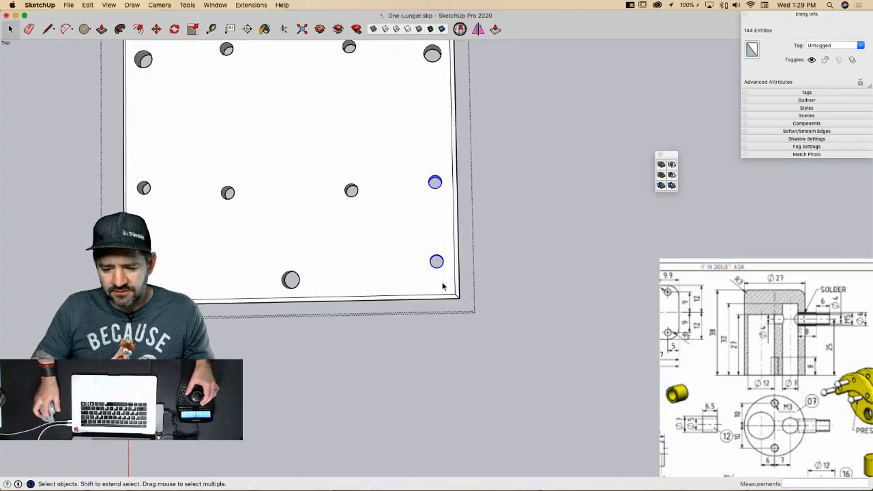
key("m")
left_click(437, 280)
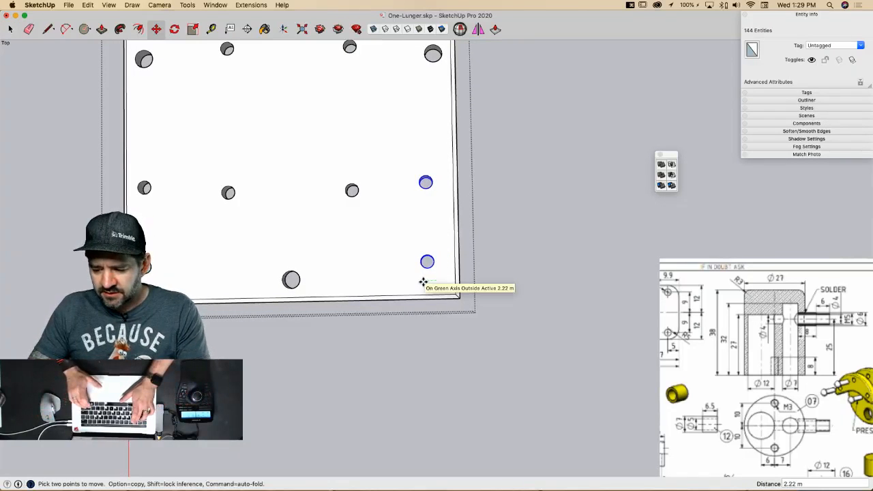
key("Return")
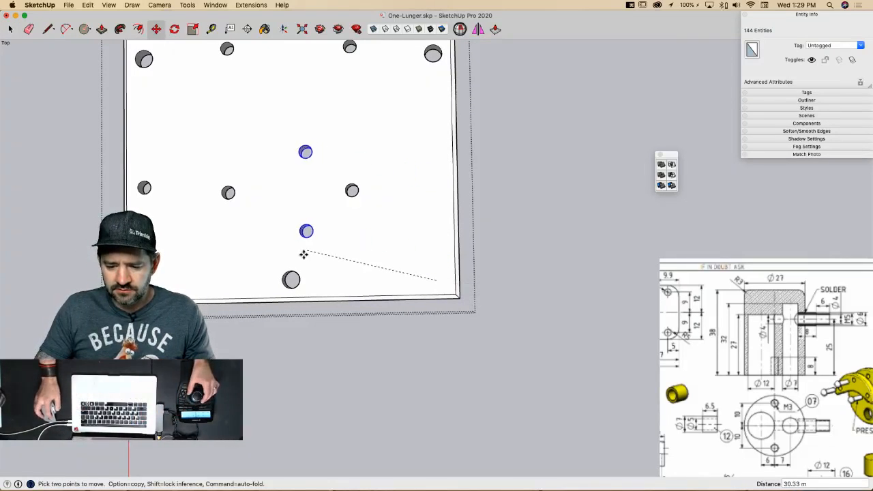
left_click(424, 282)
key("space")
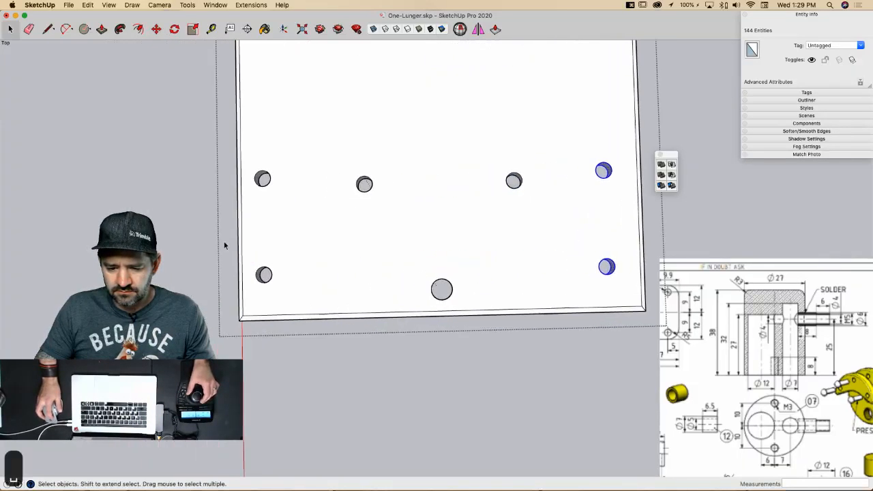
Step: Move the opposite pair of bracket screw holes inward along the green axis and finish editing the base plate
left_click_drag(295, 303, 294, 297)
key("m")
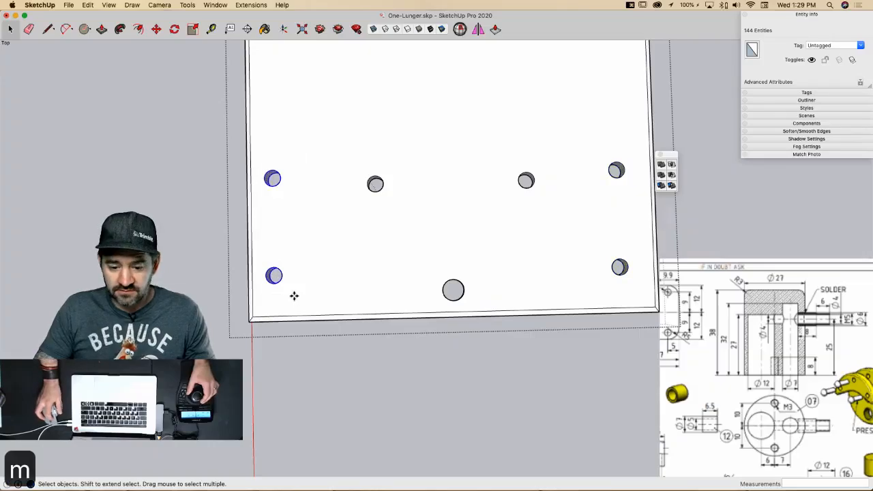
left_click(289, 299)
left_click(301, 298)
key("space")
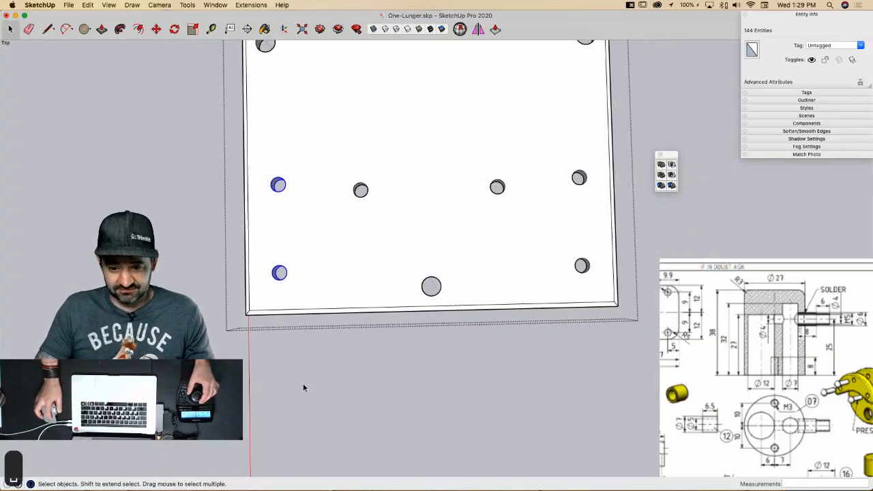
left_click(303, 384)
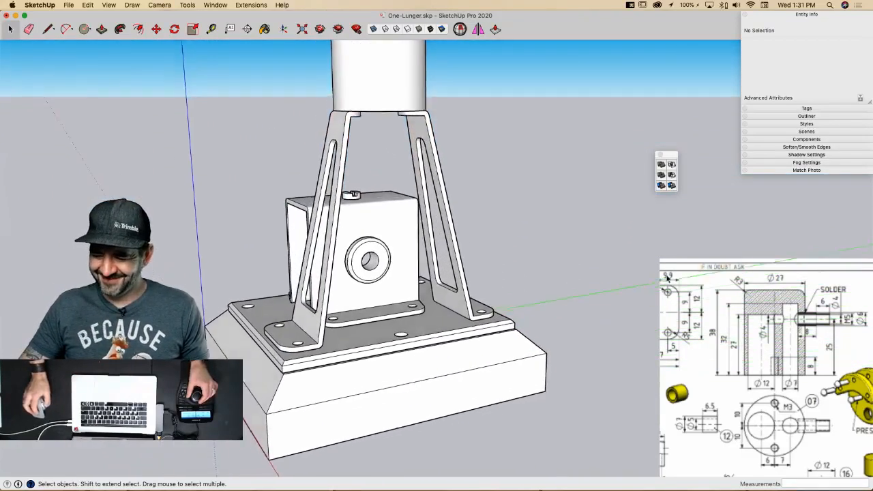
Step: Switch to Google Chrome and bring up the Steam Engine Model Along page with the full parts drawing
key("super+Tab")
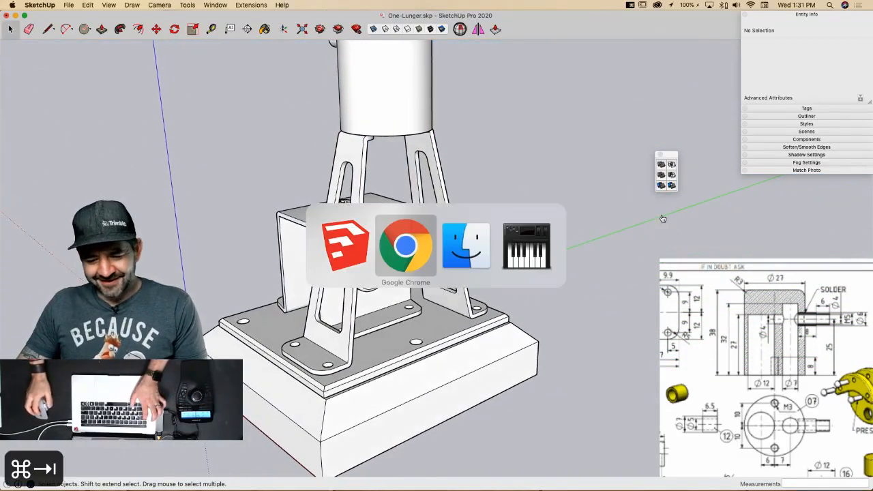
mouse_move(2, 123)
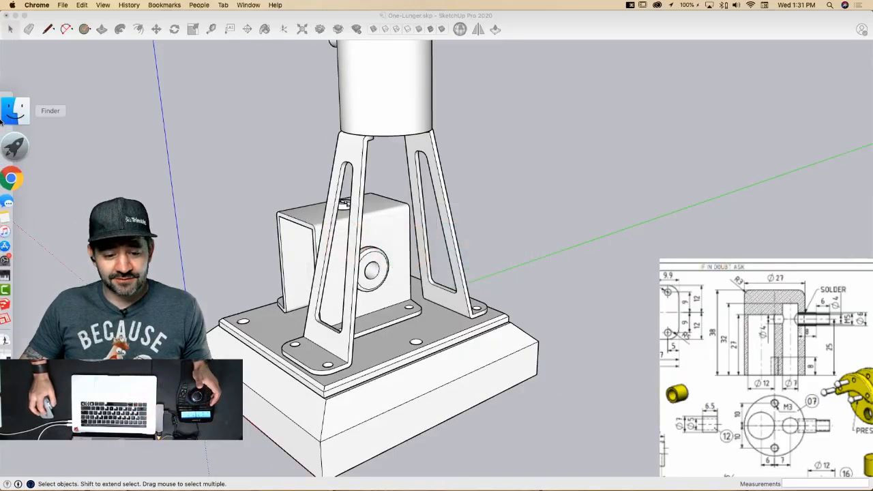
left_click(26, 136)
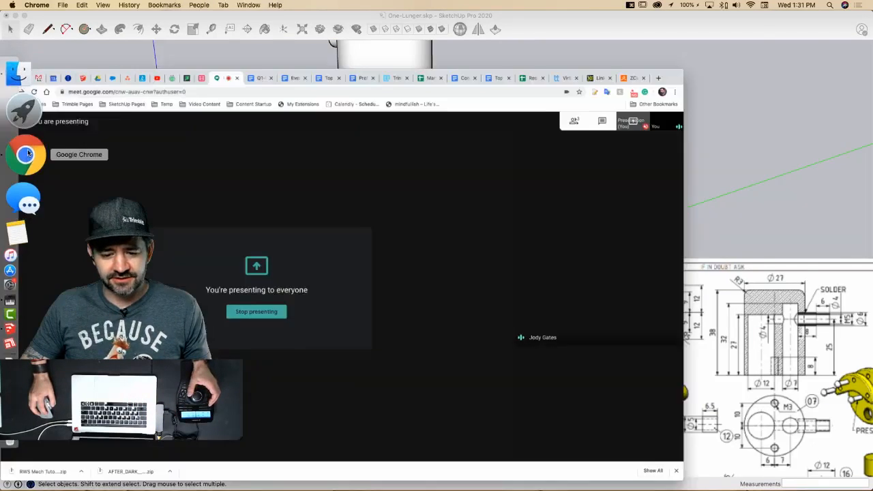
left_click(17, 21)
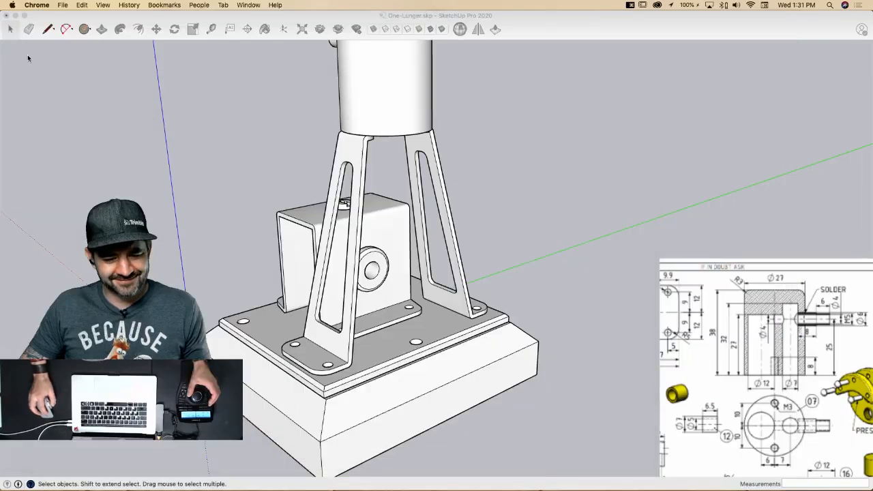
mouse_move(0, 135)
right_click(26, 143)
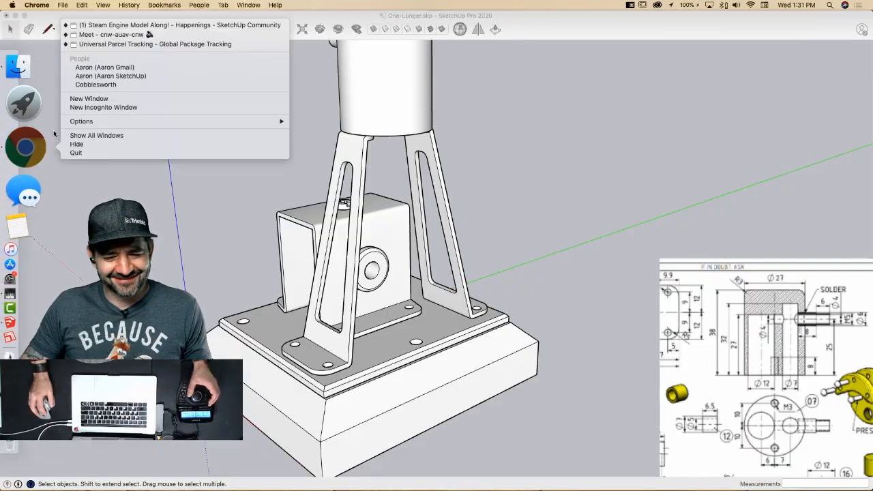
left_click(185, 25)
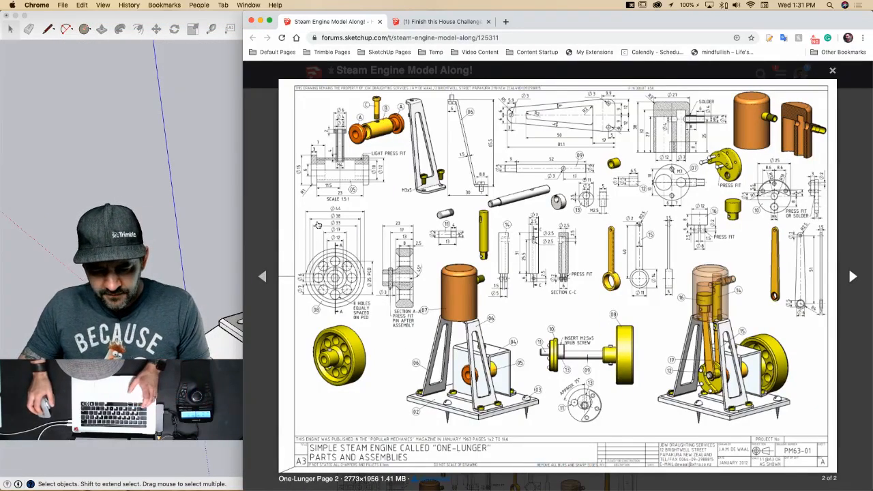
Step: Capture a screenshot of the flywheel part 08 views in the drawing and return to SketchUp
key("shift+super+4")
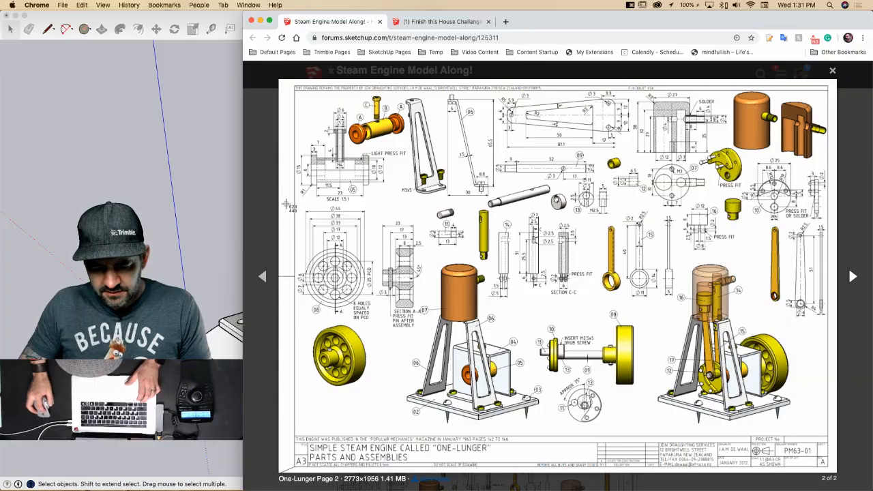
mouse_move(286, 204)
left_mouse_down()
mouse_move(442, 348)
mouse_move(429, 337)
mouse_move(468, 339)
left_mouse_up()
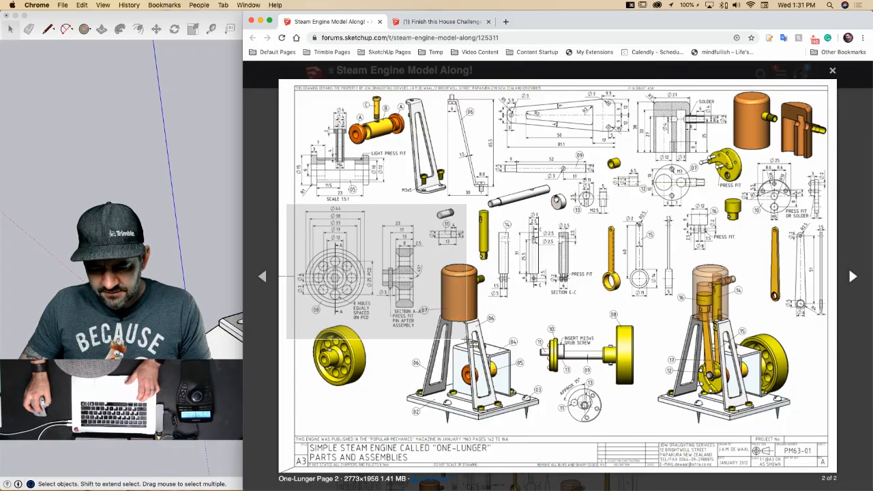
left_click_drag(468, 339, 467, 340)
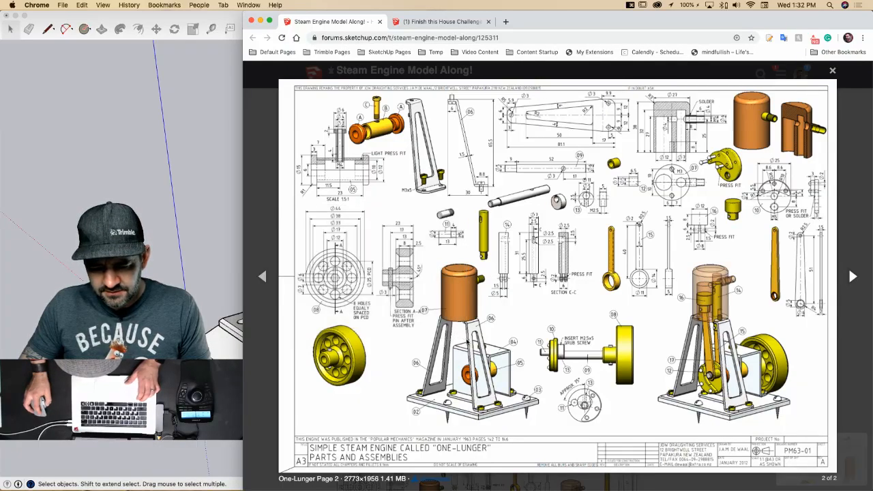
left_click(203, 15)
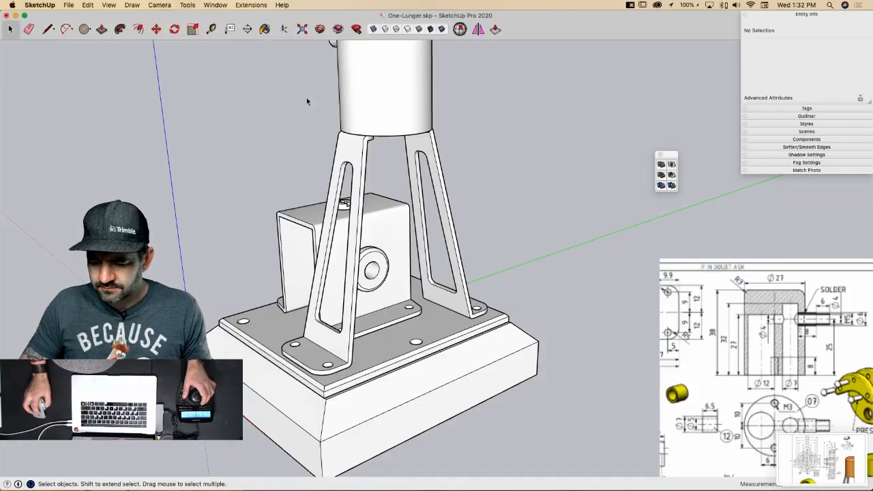
Step: Replace the image of Watermark1 with the new flywheel screenshot from the Desktop
left_click(806, 123)
double_click(792, 259)
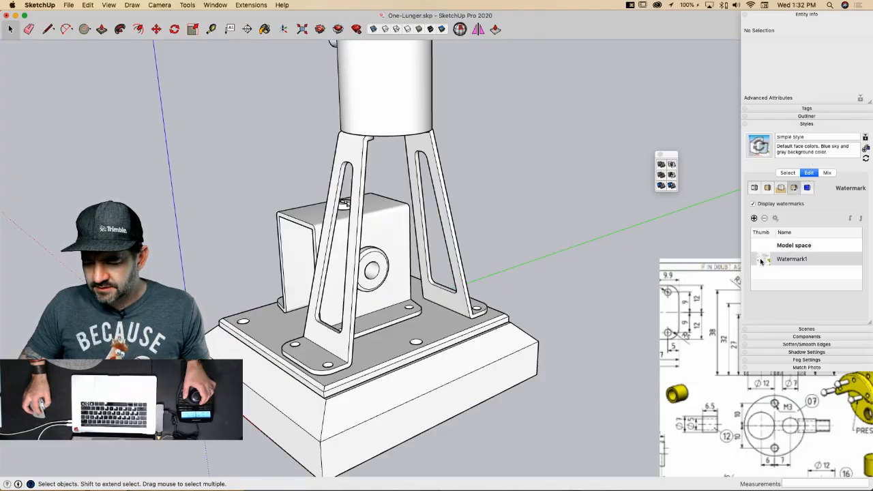
left_click(473, 120)
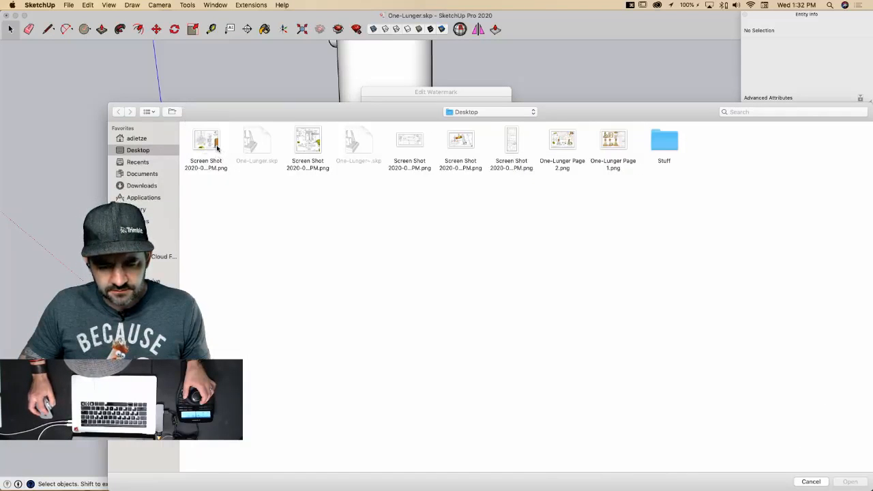
left_click(218, 148)
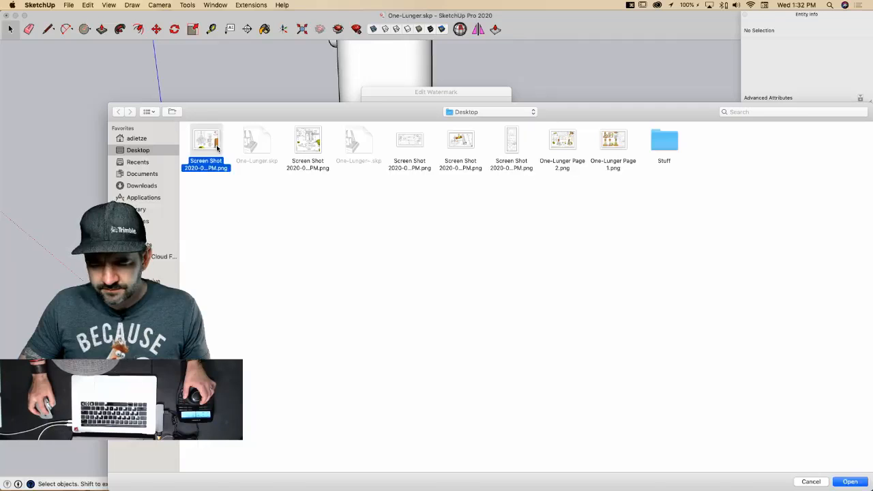
left_click(853, 483)
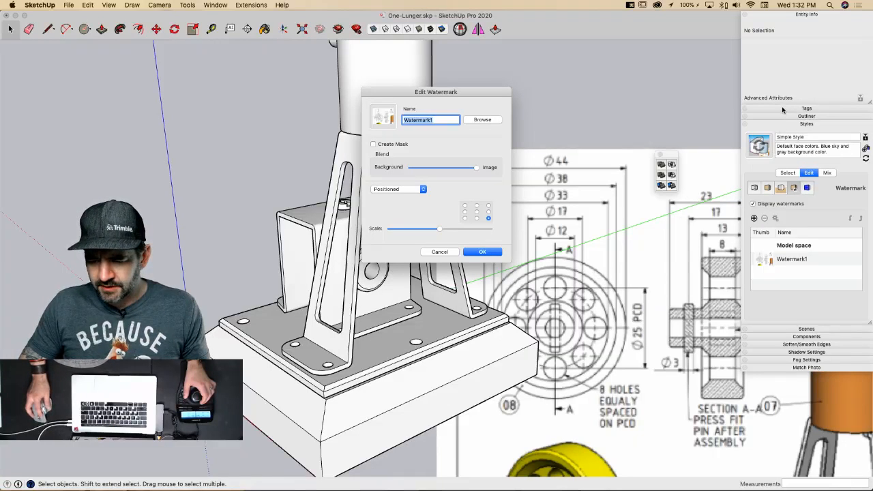
left_click(498, 252)
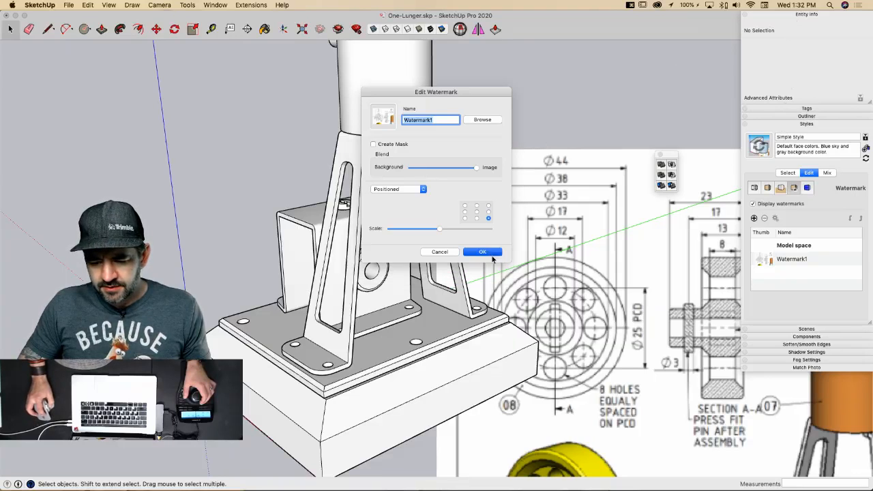
Step: Collapse the expanded inspector sections and move the floating solid tools palette clear of the reference drawing
left_click(783, 17)
left_click(804, 38)
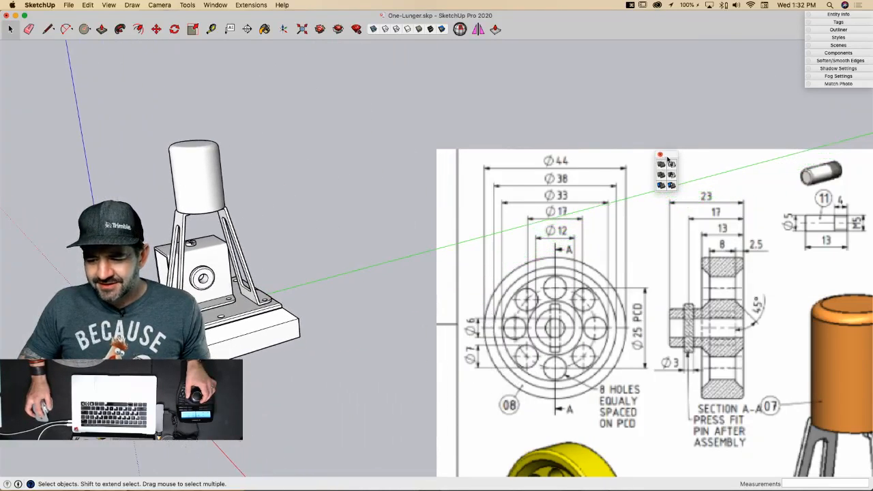
mouse_move(668, 161)
left_mouse_down()
mouse_move(765, 36)
mouse_move(782, 27)
mouse_move(830, 34)
mouse_move(829, 47)
left_mouse_up()
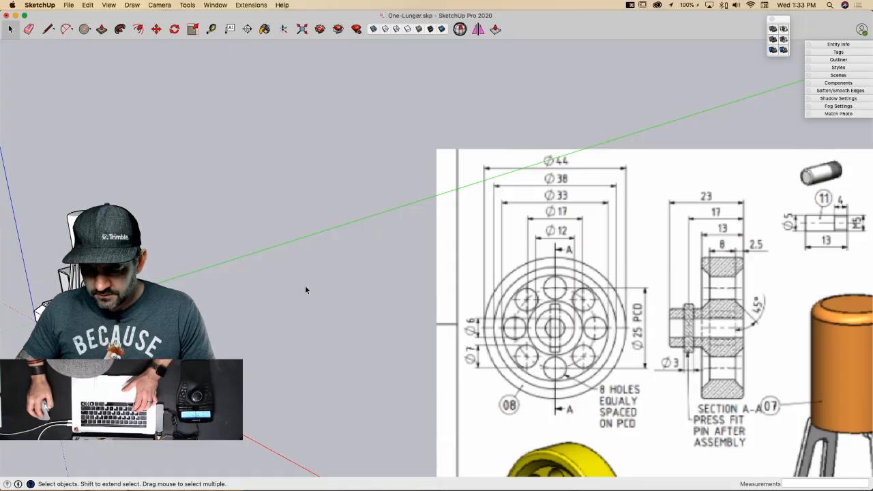
Step: Draw a closed rectangle 44 m long along the green axis and 13 m wide along the red axis beside the engine parts
key("l")
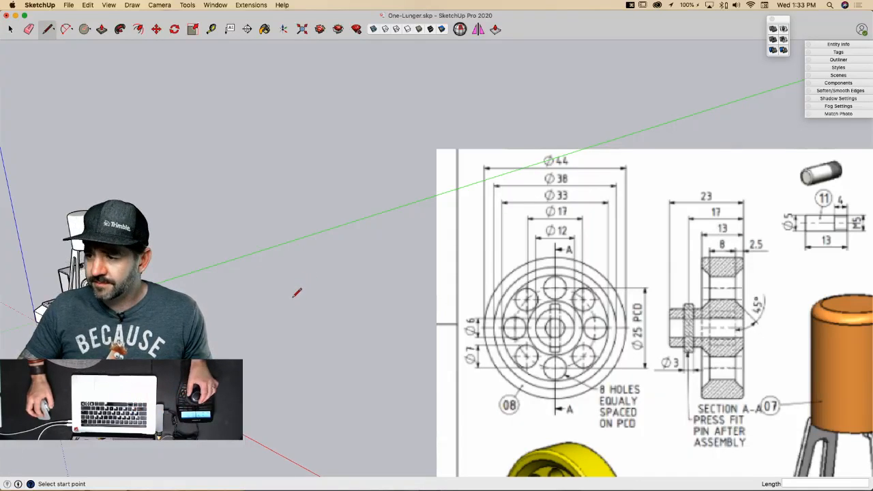
mouse_move(297, 295)
middle_mouse_down()
mouse_move(288, 341)
mouse_move(341, 380)
mouse_move(277, 296)
mouse_move(318, 265)
mouse_move(331, 232)
middle_mouse_up()
left_click(316, 198)
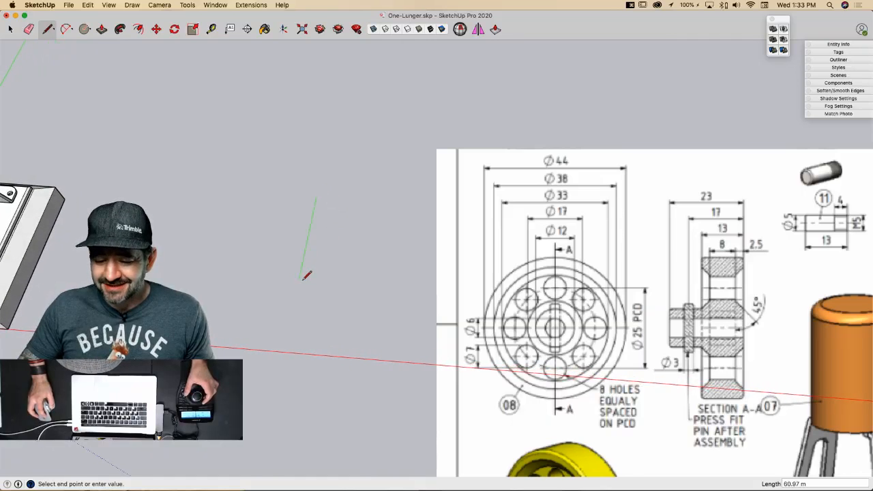
middle_click_drag(301, 284, 292, 299)
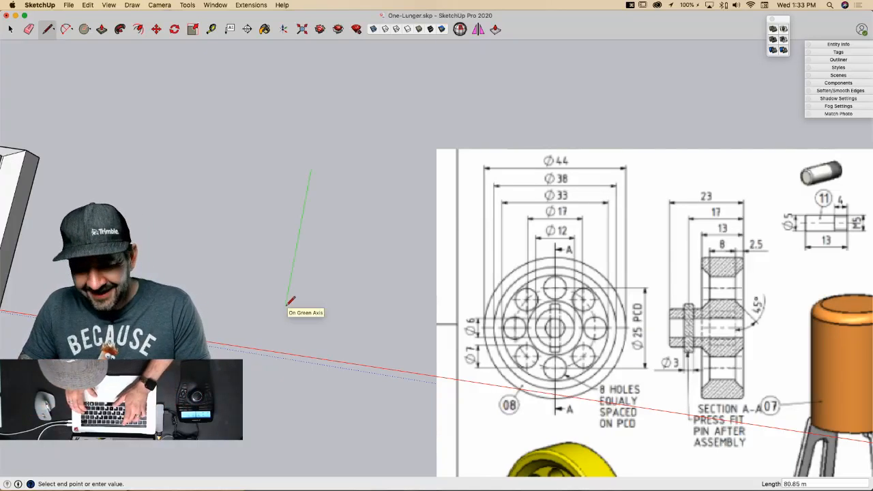
type("44")
key("Return")
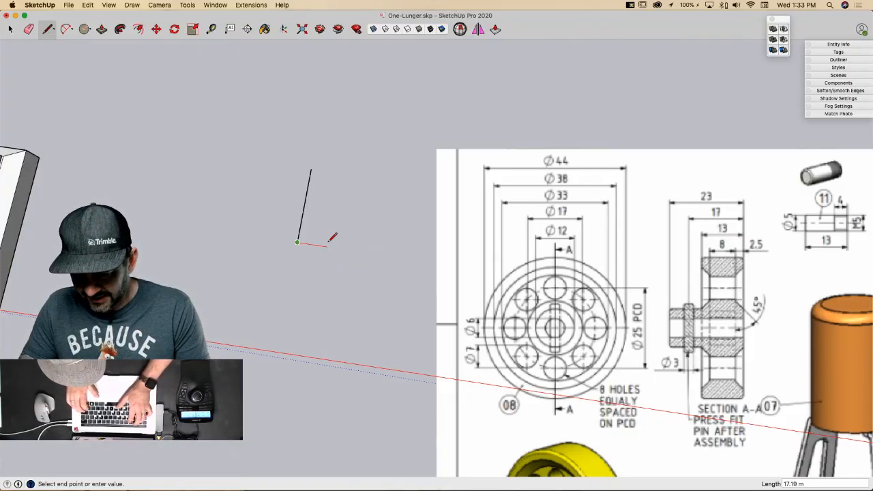
type("13")
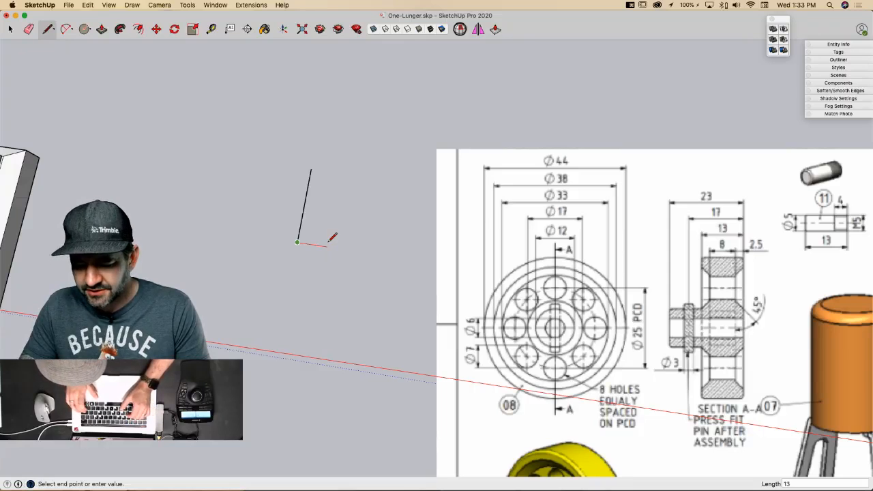
key("Return")
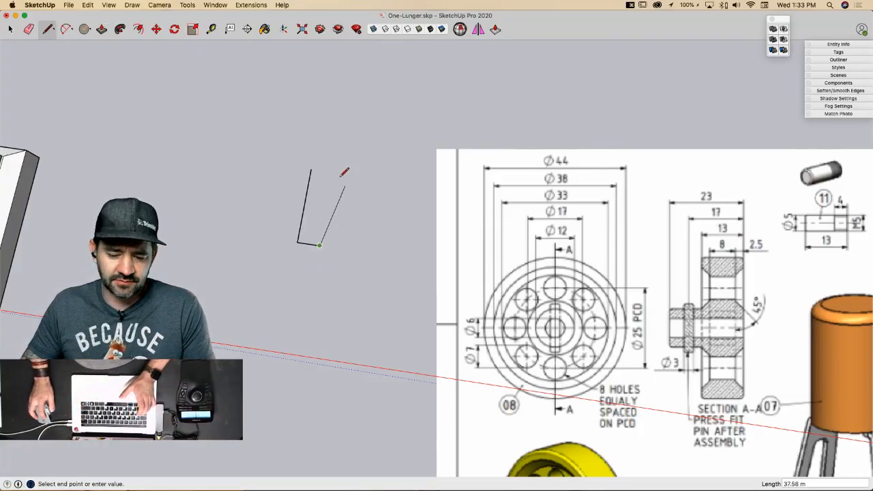
left_click(313, 167)
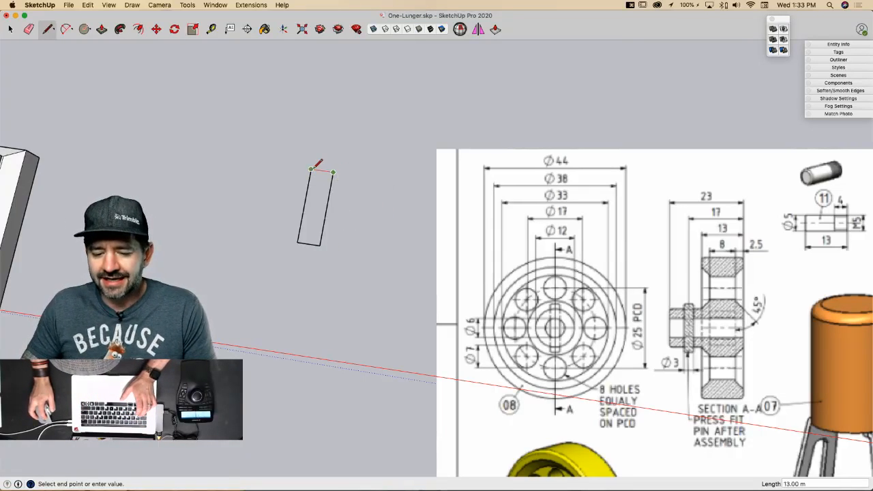
left_click(311, 169)
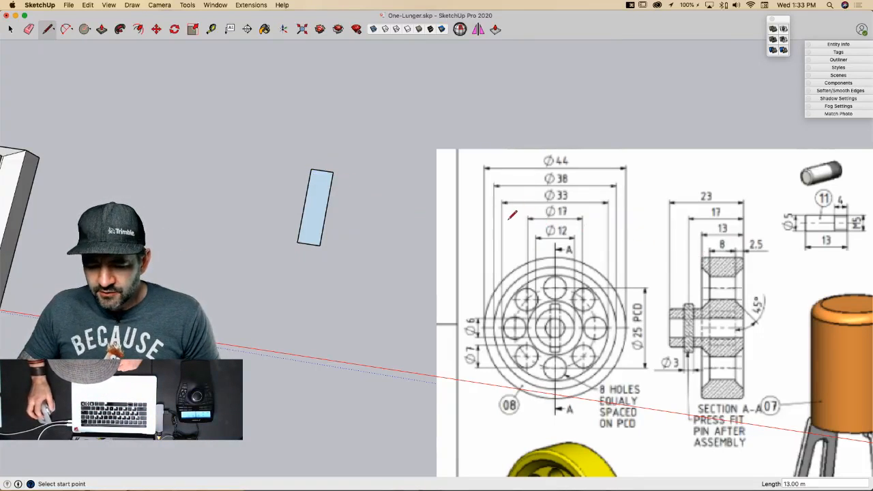
left_click(311, 168)
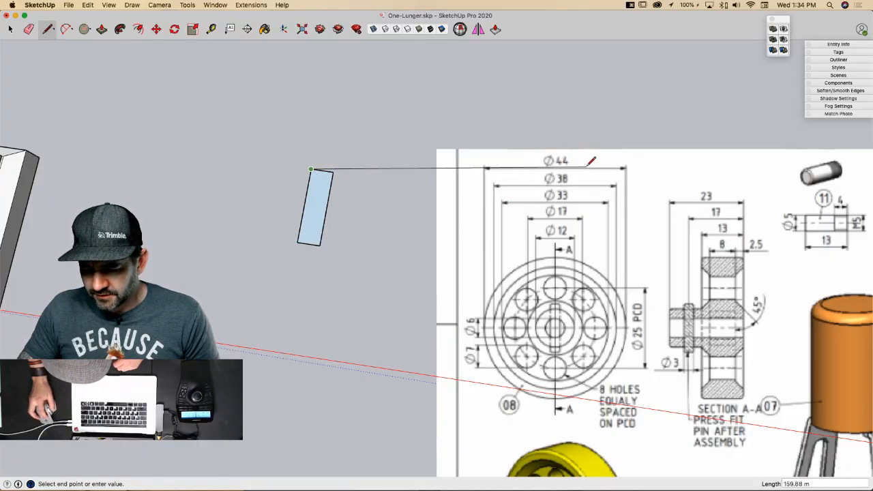
type("13")
key("Return")
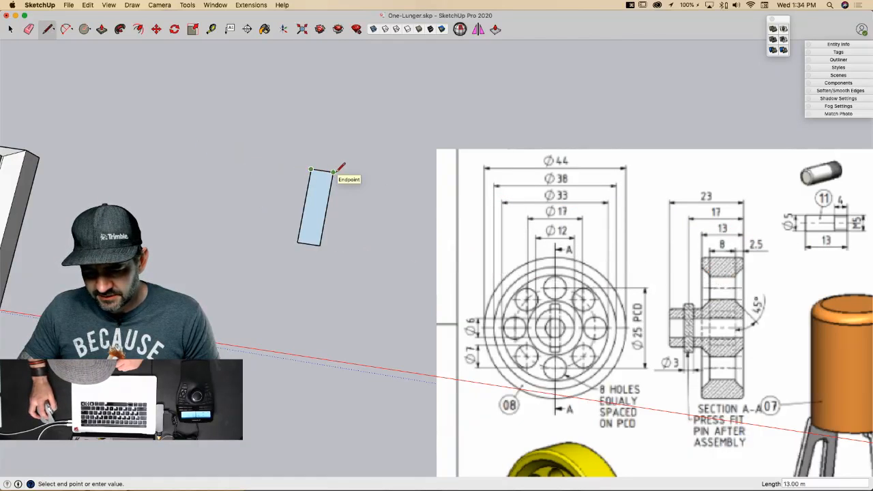
key("space")
Step: Draw a centre line from the midpoint of the rectangle's long edge, across the face and well past the opposite edge along the red axis
key("l")
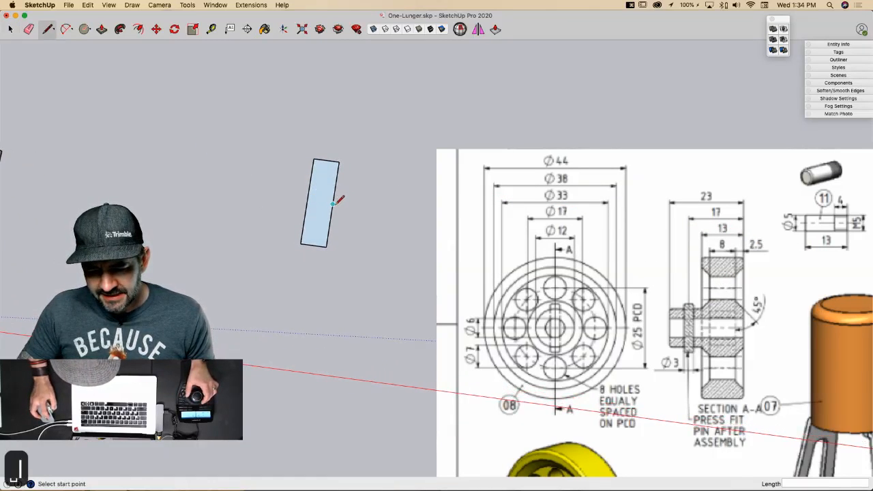
left_click(333, 202)
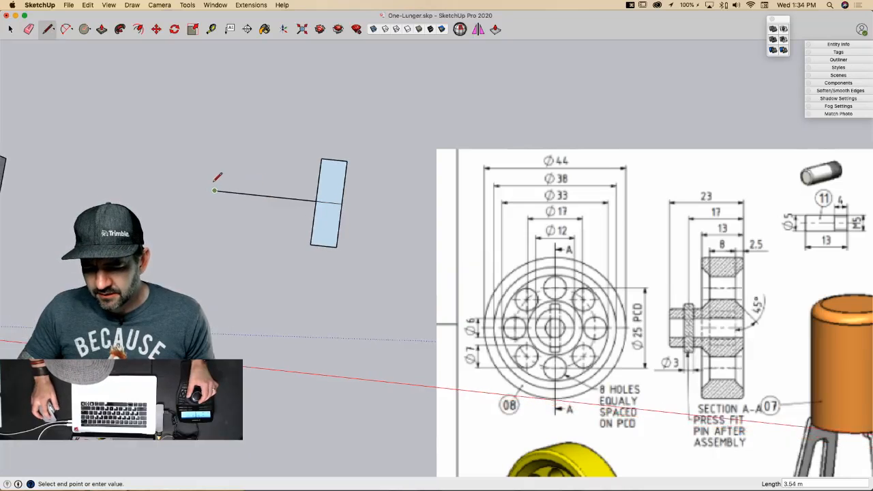
key("space")
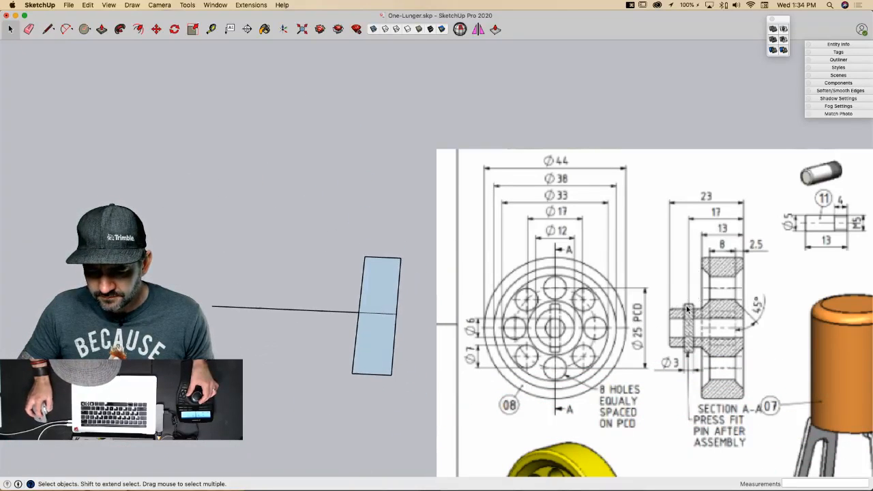
Step: Draw a line across the rectangle, parallel to the centre line and 38/2 above it, for the 38 diameter
key("l")
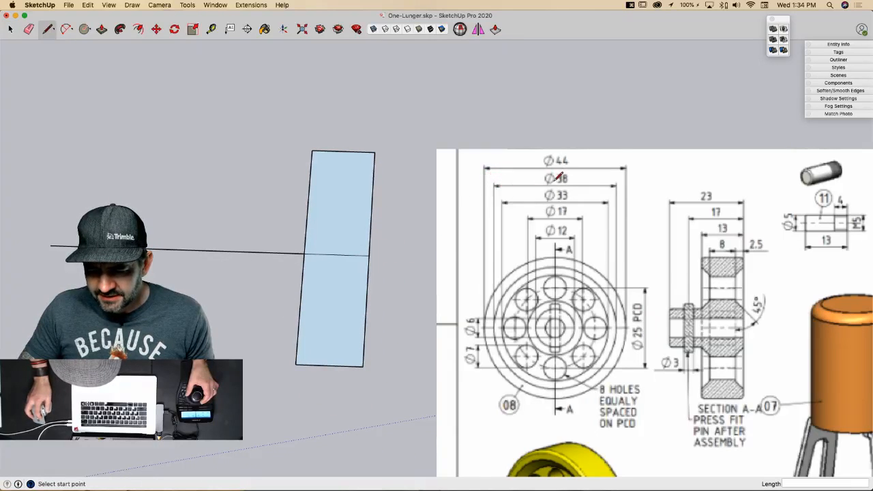
left_click(304, 253)
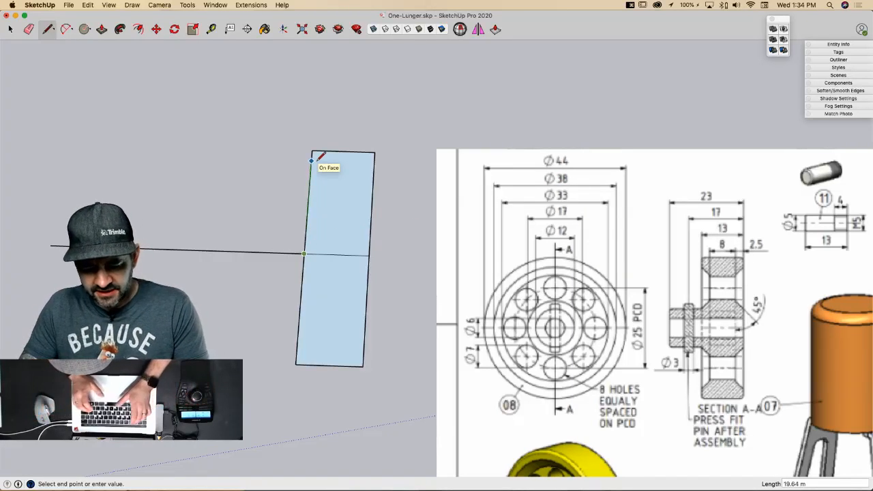
type("38/2")
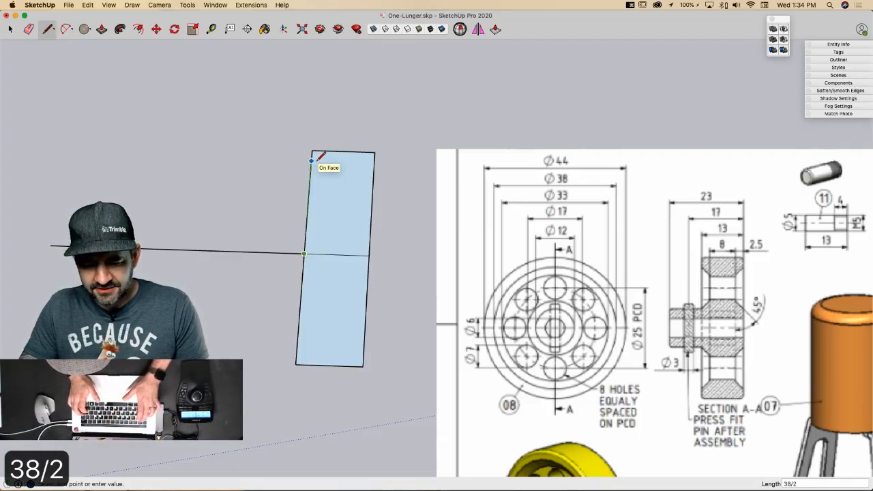
key("Return")
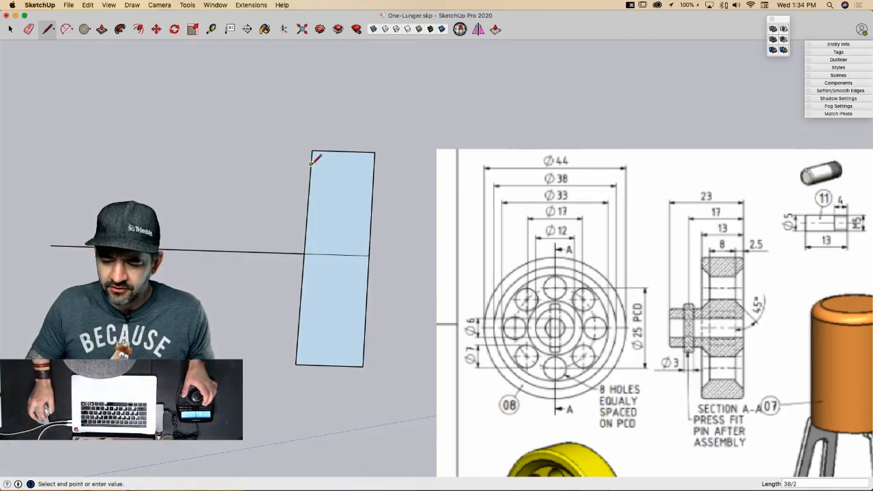
left_click(374, 166)
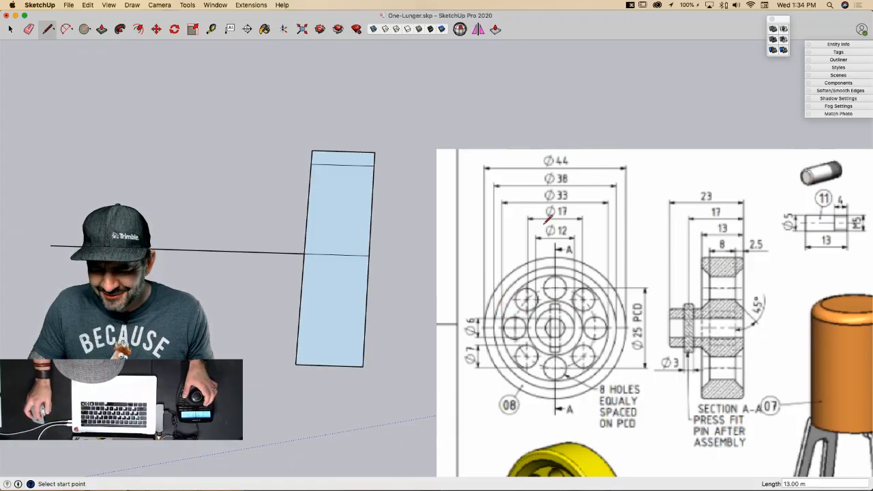
Step: Add a parallel line across the rectangle at 33/2 above the centre line for the 33 diameter
left_click(304, 253)
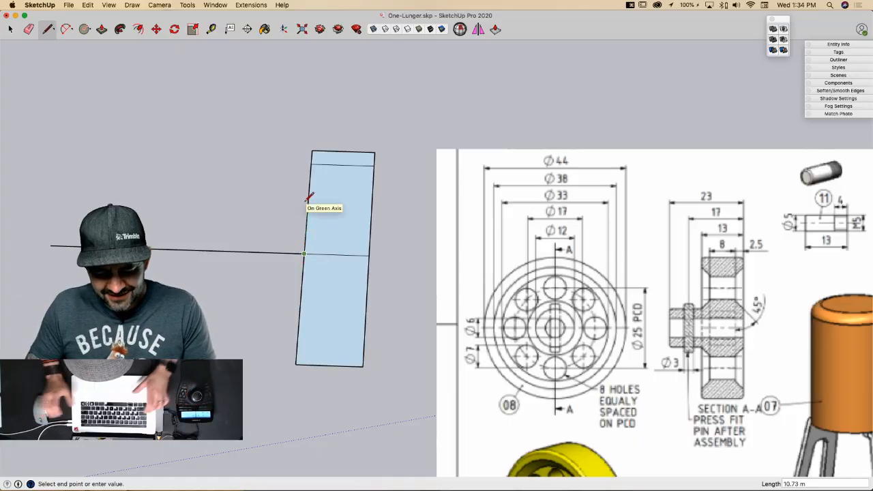
type("33/2")
key("Return")
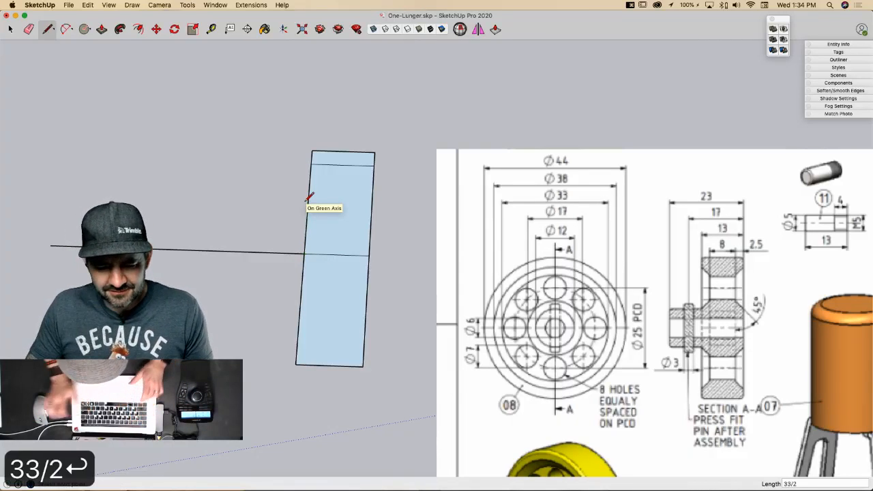
left_click(310, 175)
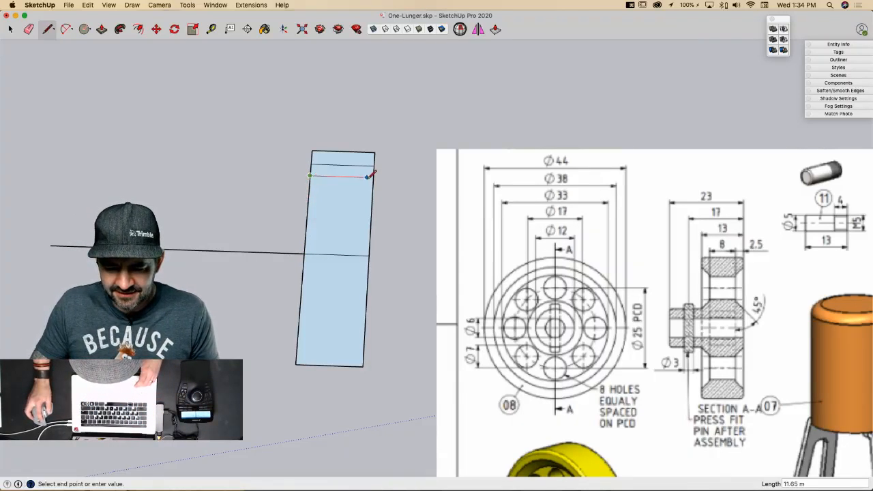
left_click(375, 176)
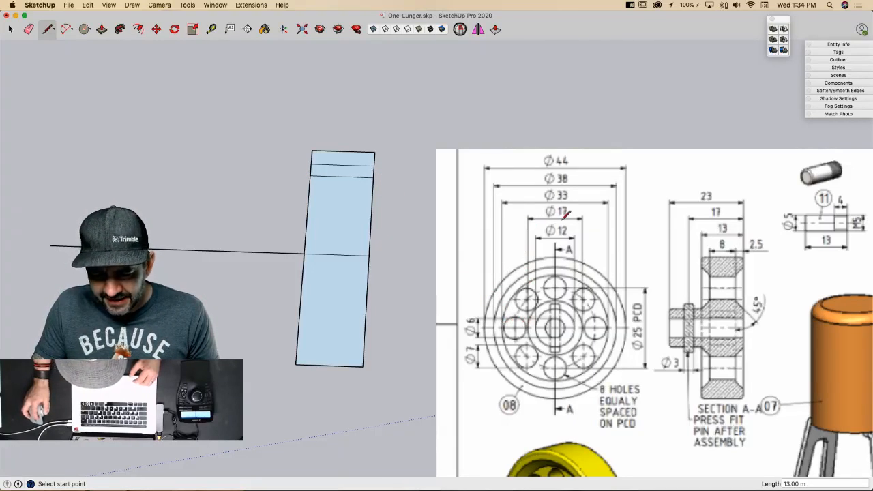
Step: Add a parallel line across the rectangle at 17/2 above the centre line for the 17 diameter
left_click(304, 253)
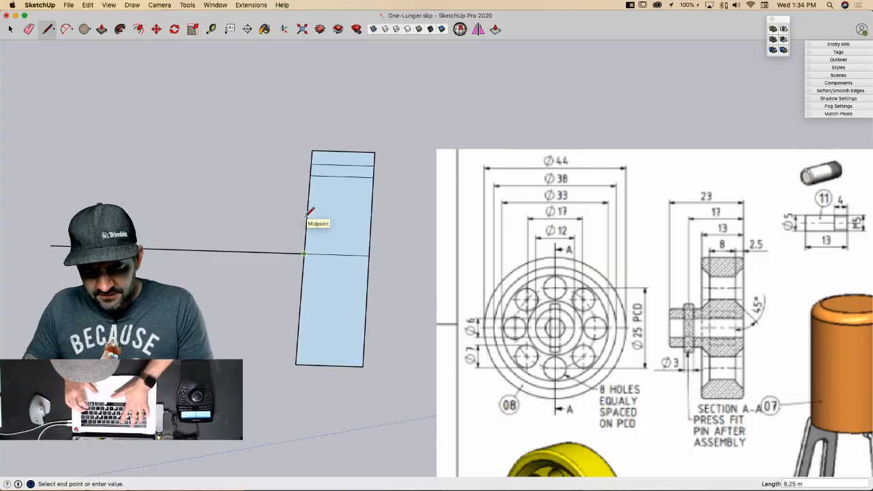
type("17/2")
key("Return")
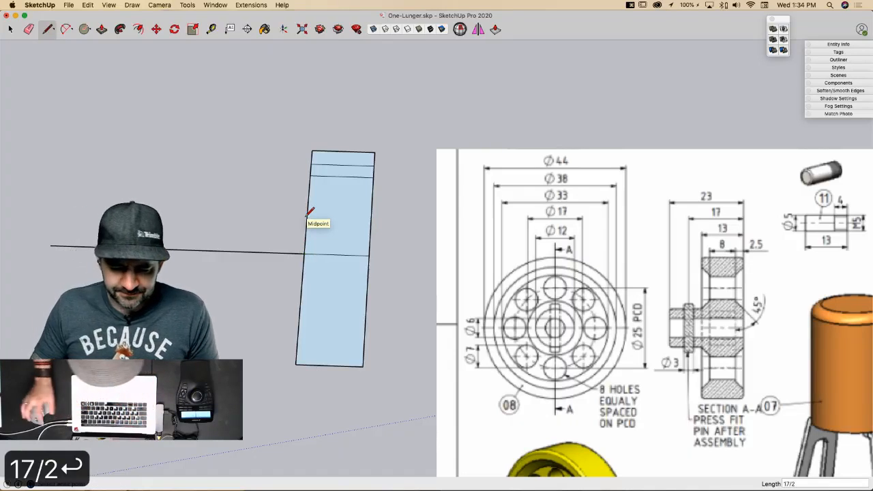
left_click(307, 213)
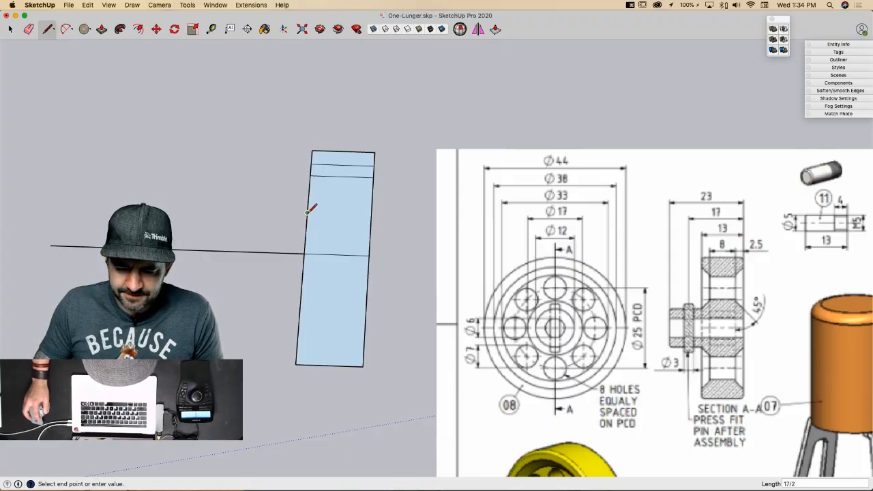
left_click(370, 215)
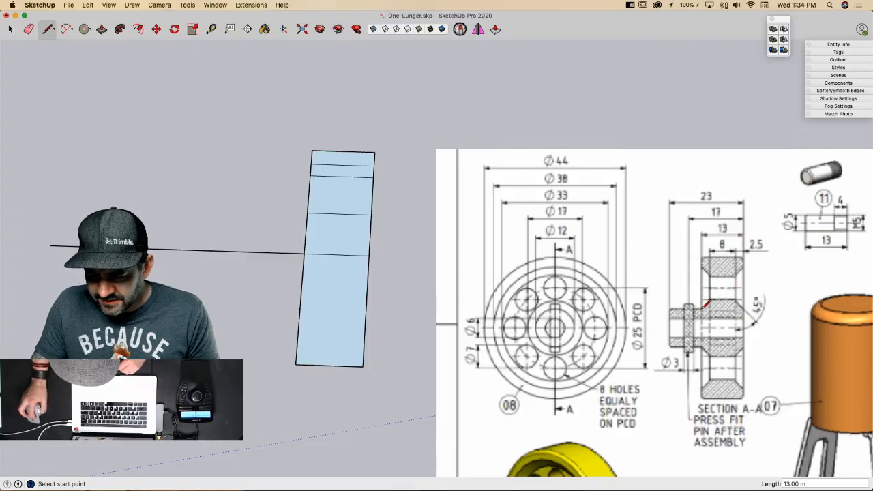
Step: Add a parallel line across the rectangle 6 m above the centre line for the 12 diameter
left_click(305, 254)
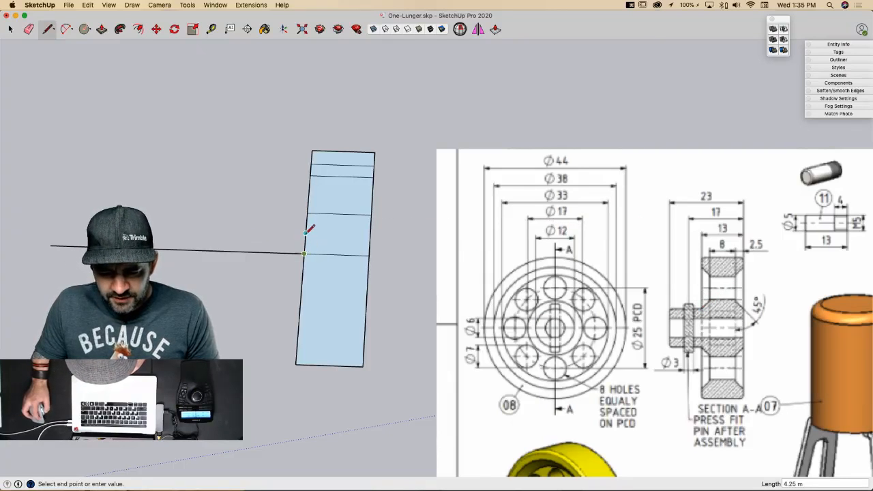
type("6")
key("Return")
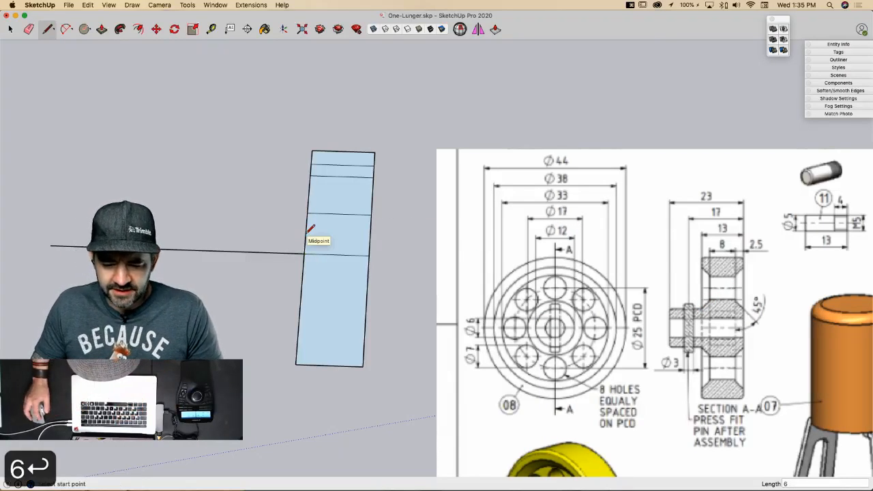
left_click(307, 226)
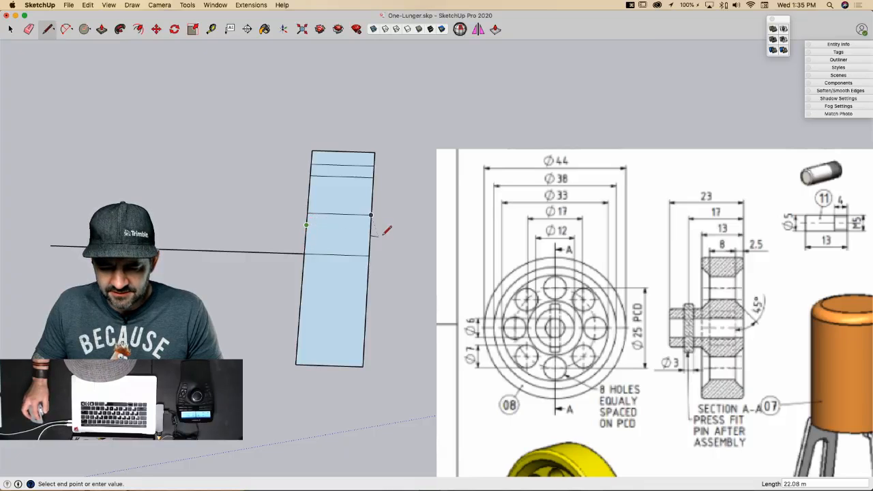
left_click(371, 226)
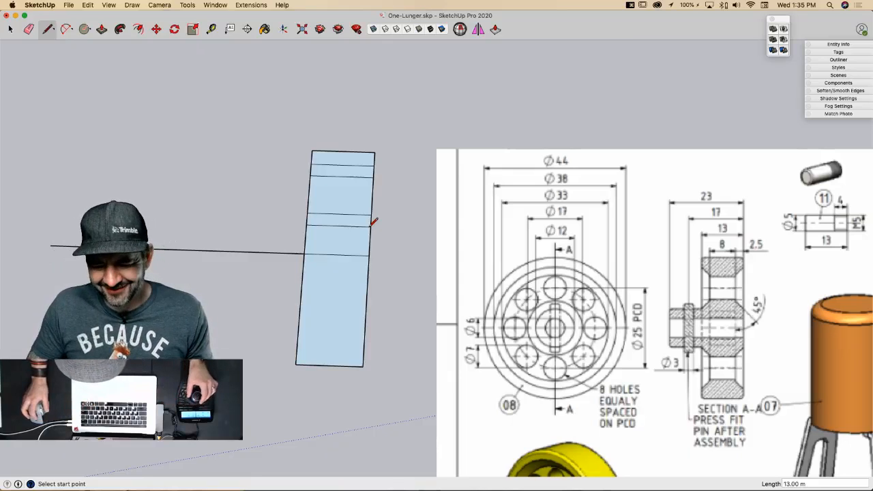
Step: Split the upper half of the profile lengthwise with a line from the centre line's midpoint on the face to the short edge's midpoint
key("space")
key("l")
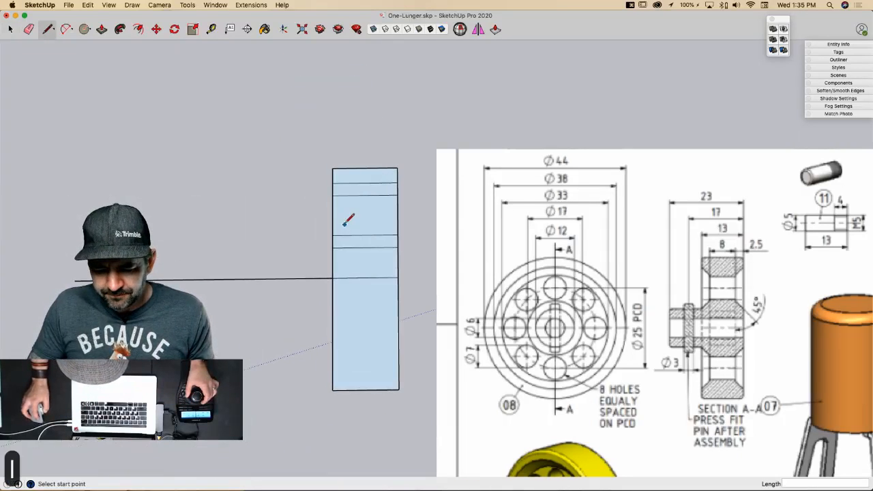
left_click(365, 278)
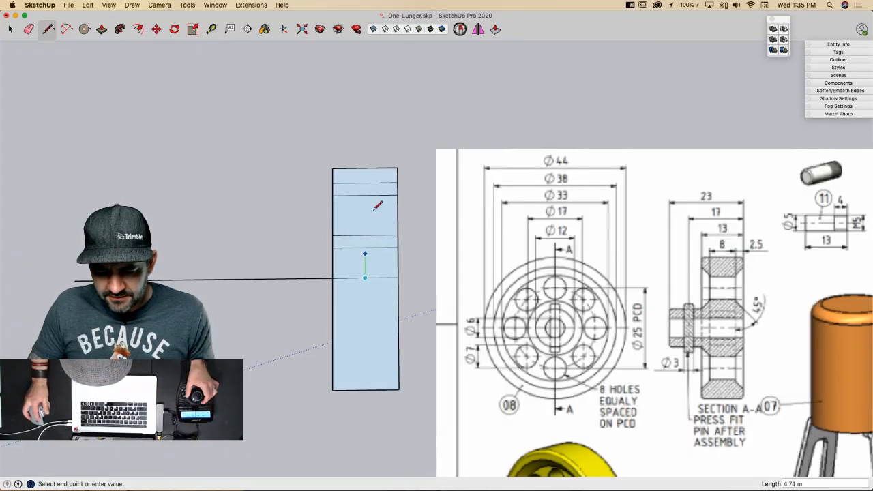
left_click(365, 169)
scroll(423, 329, "up", 5)
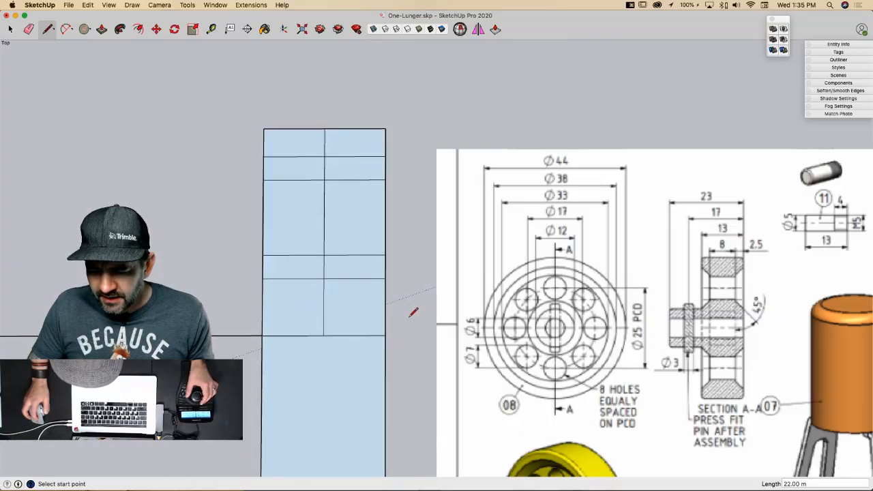
Step: Rotate the left half of the 12 diameter line 45 degrees upward about its outer endpoint
key("space")
left_click(294, 275)
key("q")
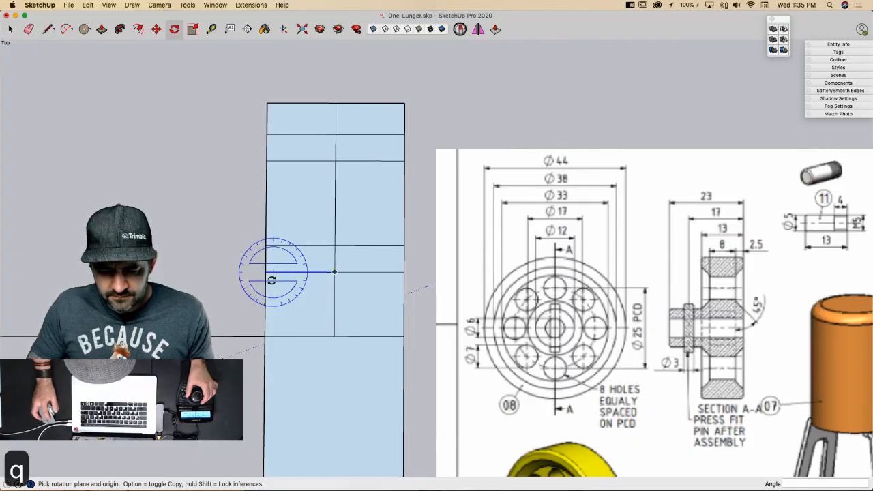
left_click(266, 273)
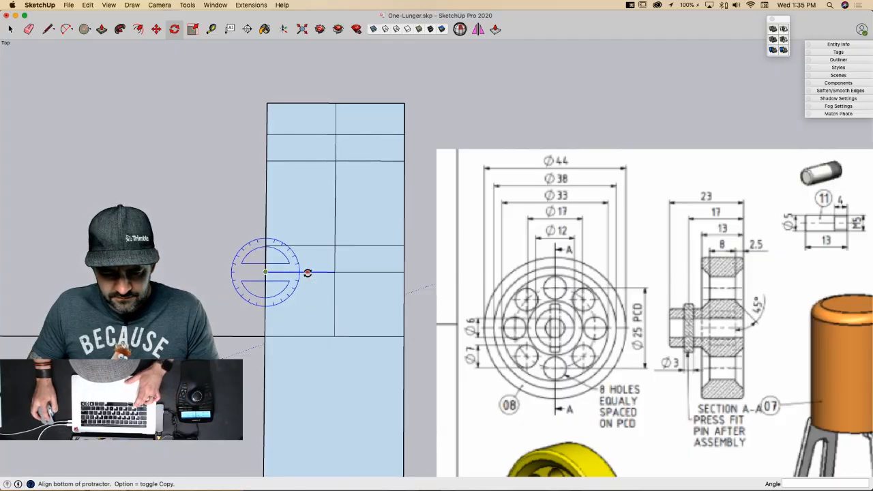
left_click(307, 272)
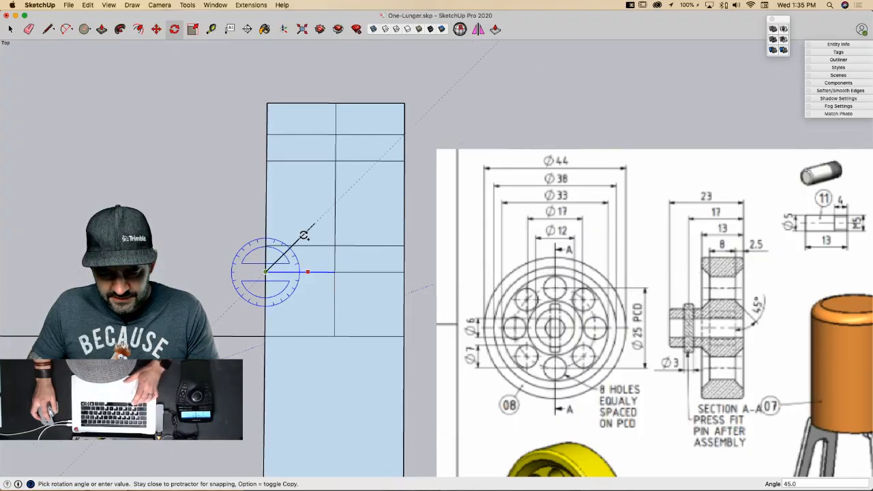
left_click(302, 235)
Step: Rotate the left half of the 38 diameter line 45 degrees downward about its outer endpoint
key("space")
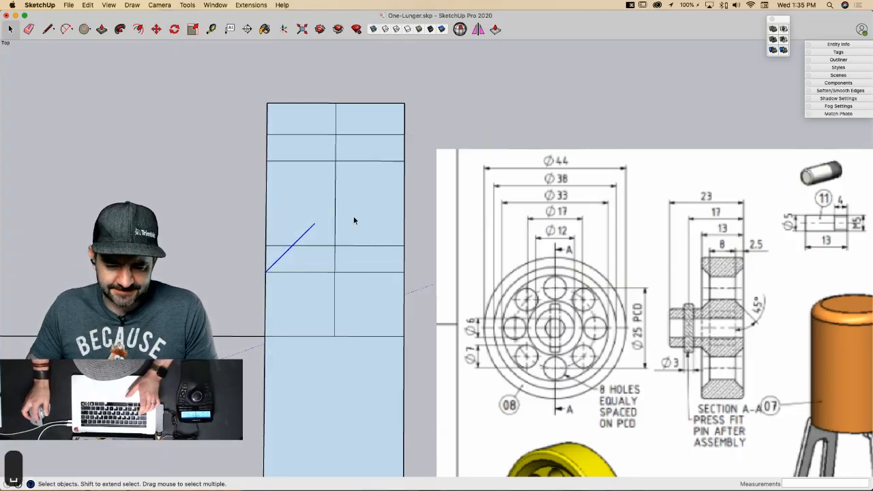
key("q")
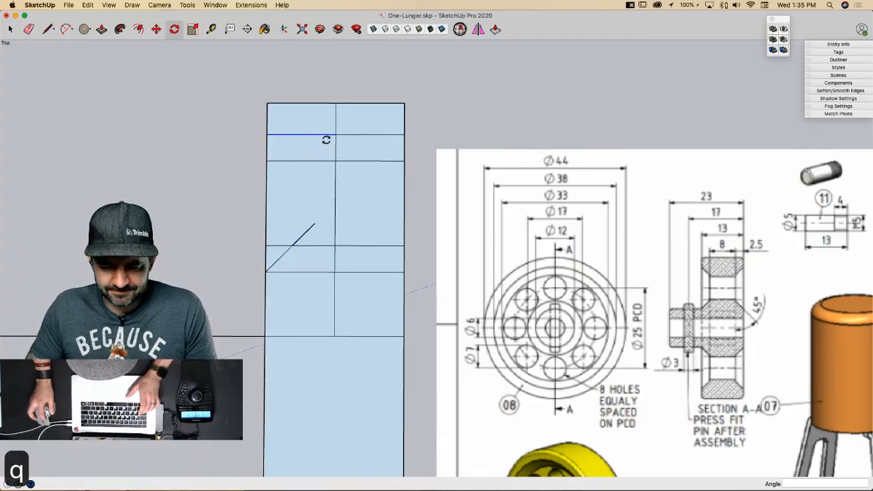
left_click(267, 134)
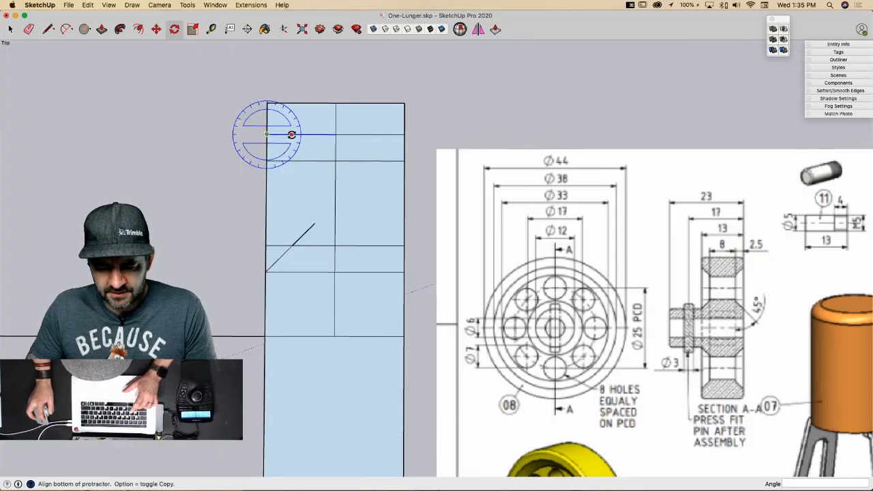
left_click(292, 134)
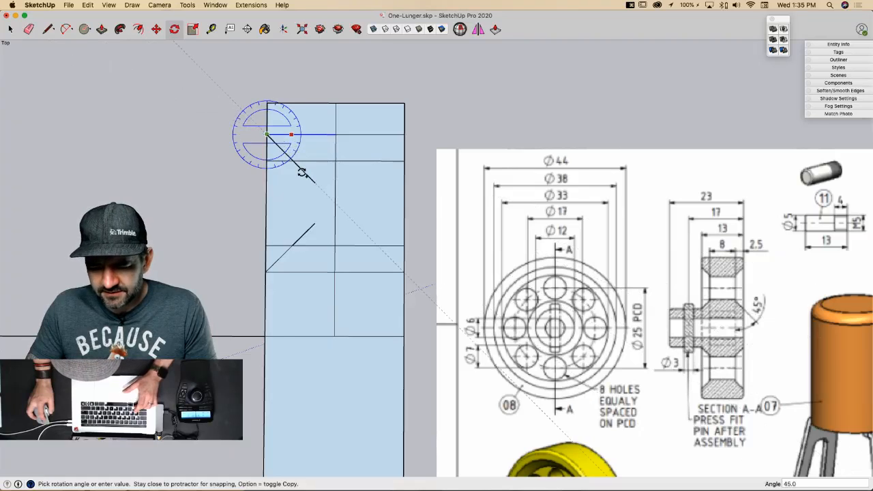
left_click(303, 172)
Step: Join the two diagonals with a line between the 33 and 17 diameter lines and erase their overhanging ends
key("l")
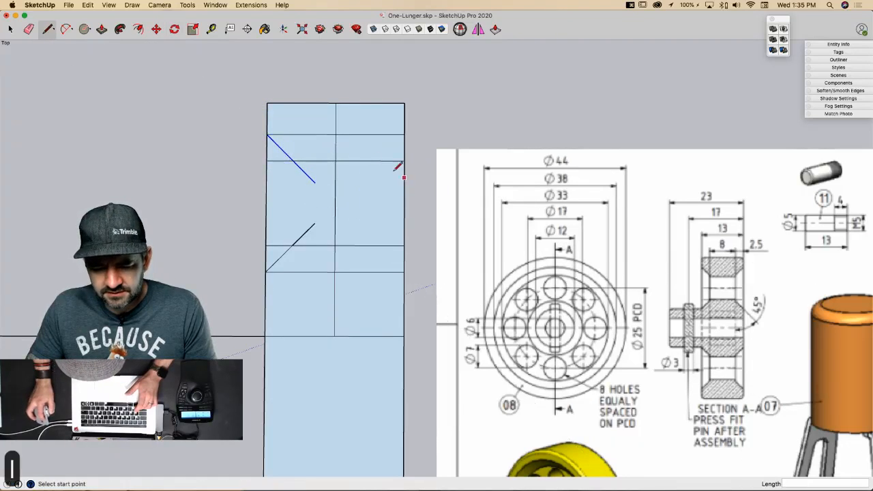
left_click(293, 162)
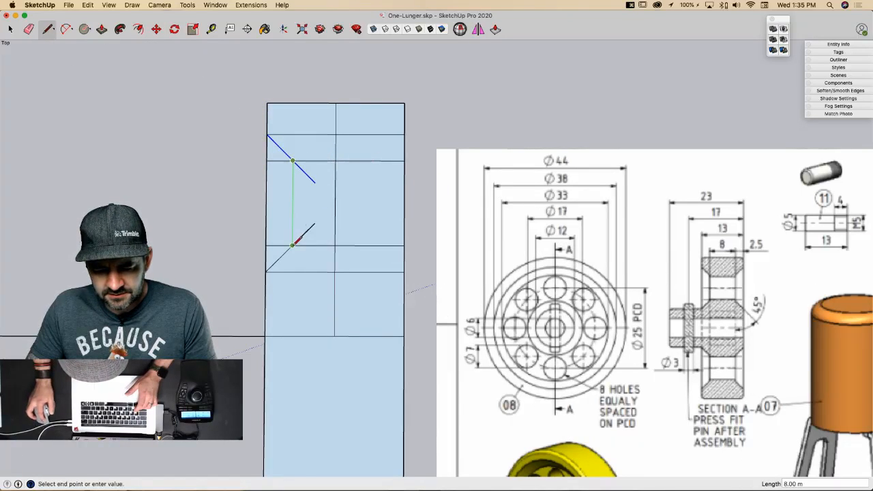
left_click(293, 244)
key("e")
left_click(309, 177)
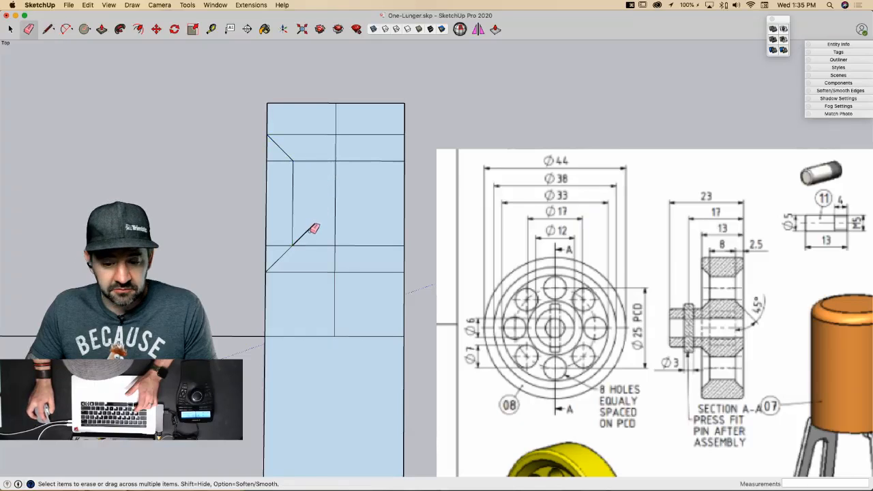
left_click(309, 229)
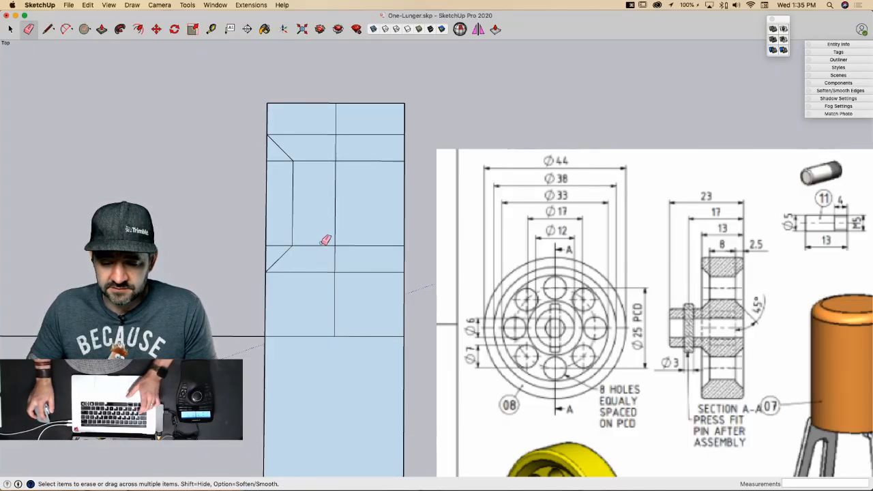
Step: Copy both diagonals to the opposite side by rotating them 180 degrees about the middle of the web's lengthwise line
key("space")
left_click(282, 256)
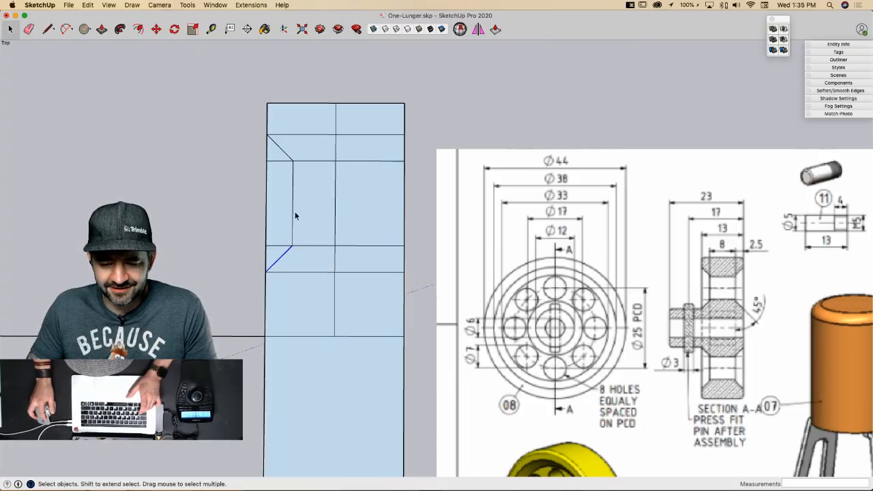
left_click(291, 161, "shift")
middle_click_drag(381, 257, 386, 218)
key("q")
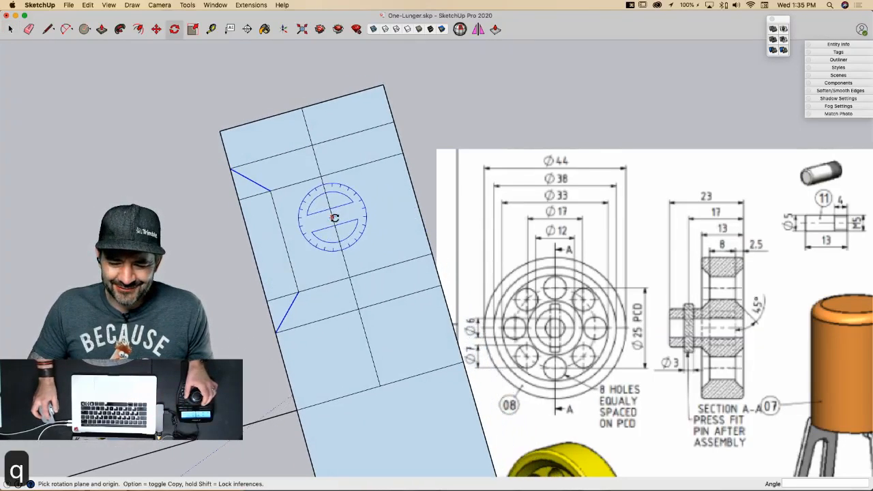
left_click(335, 226)
left_click(318, 232)
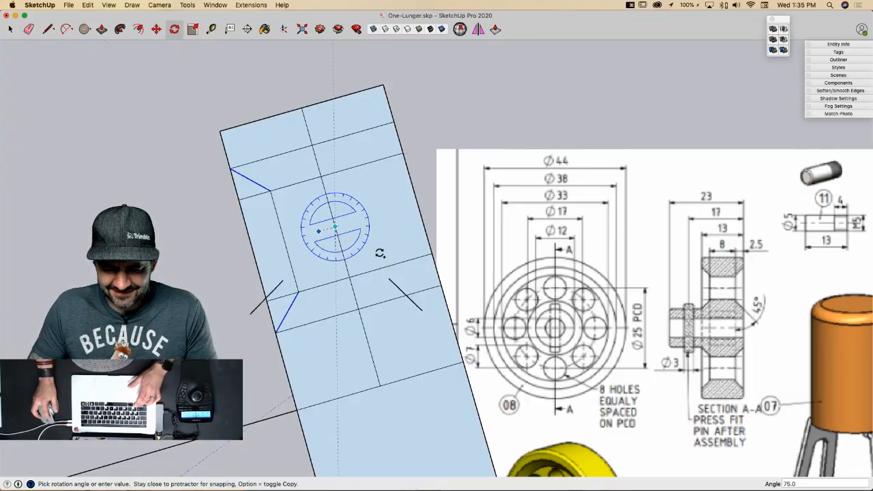
left_click(396, 201)
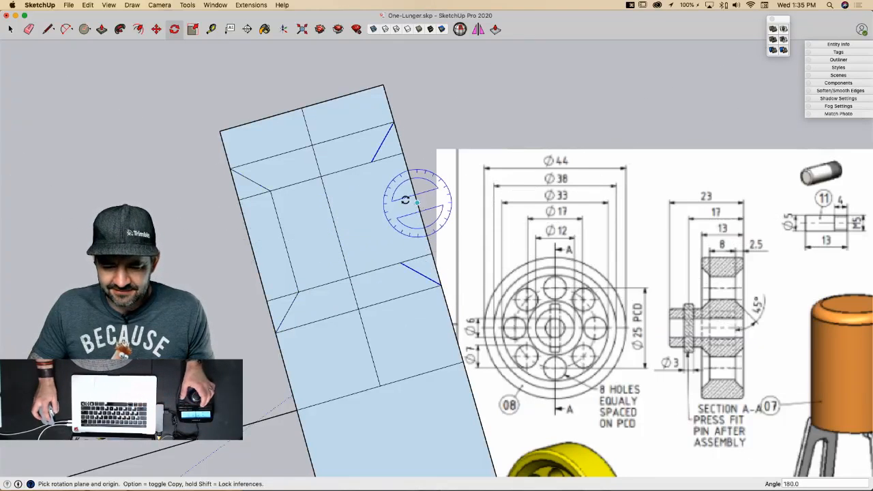
Step: Connect the inner ends of the two copied diagonals with an 8 m line
key("l")
left_click(372, 162)
left_click(400, 262)
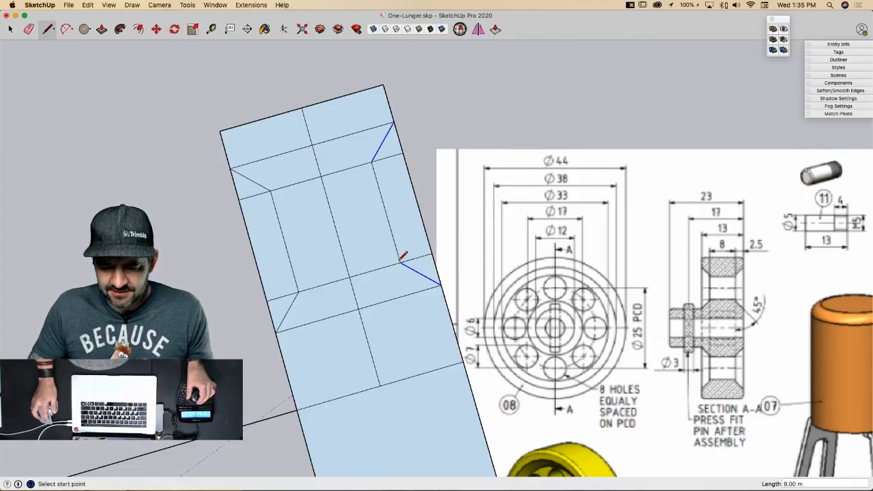
Step: Erase the outer edges and short line pieces beside the web on both sides to open the recesses
key("e")
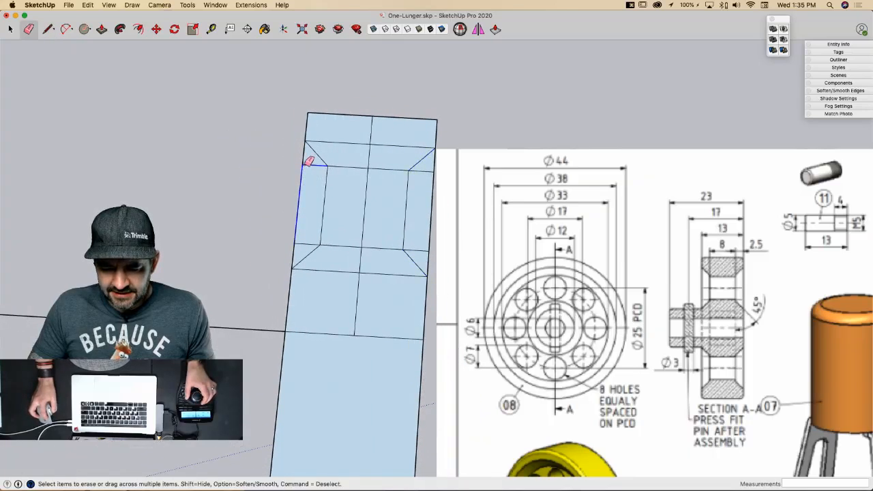
left_click(303, 204)
left_click_drag(295, 244, 306, 241)
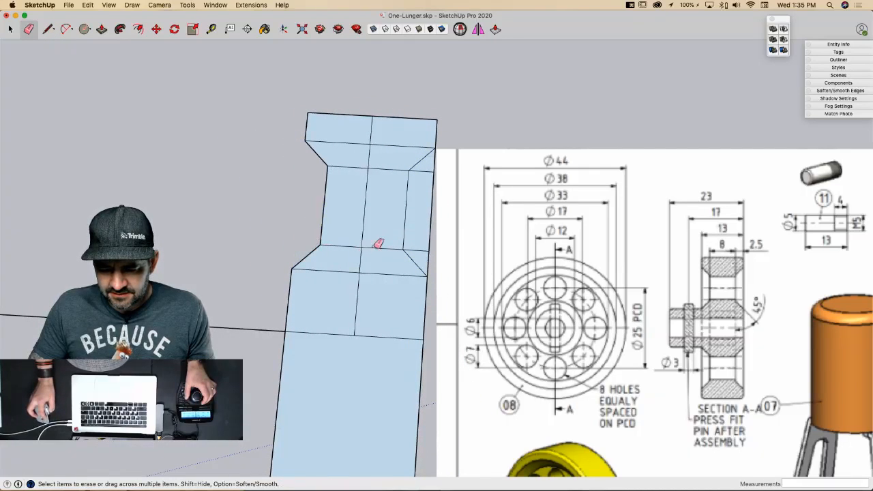
left_click(432, 217)
left_click(437, 164)
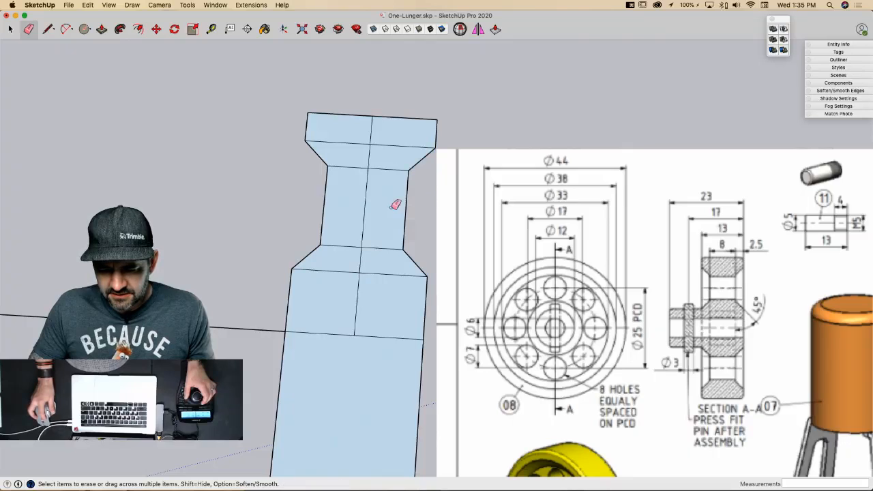
left_click_drag(376, 130, 361, 278)
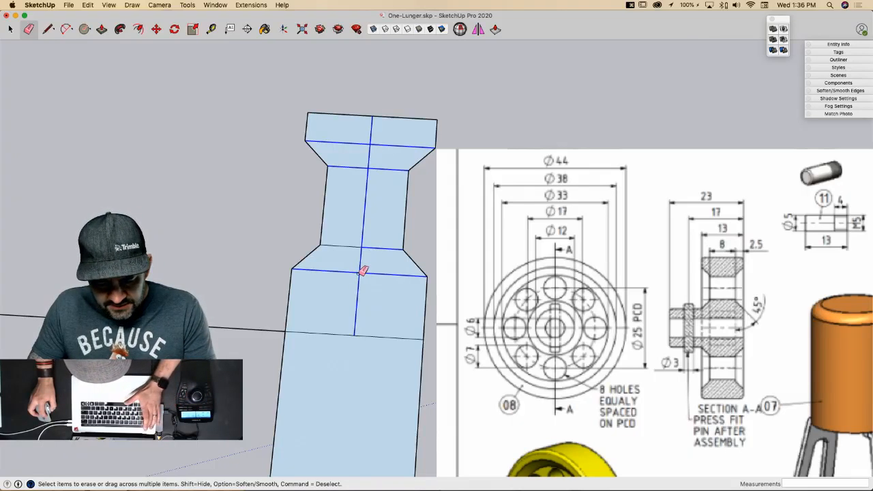
key("Escape")
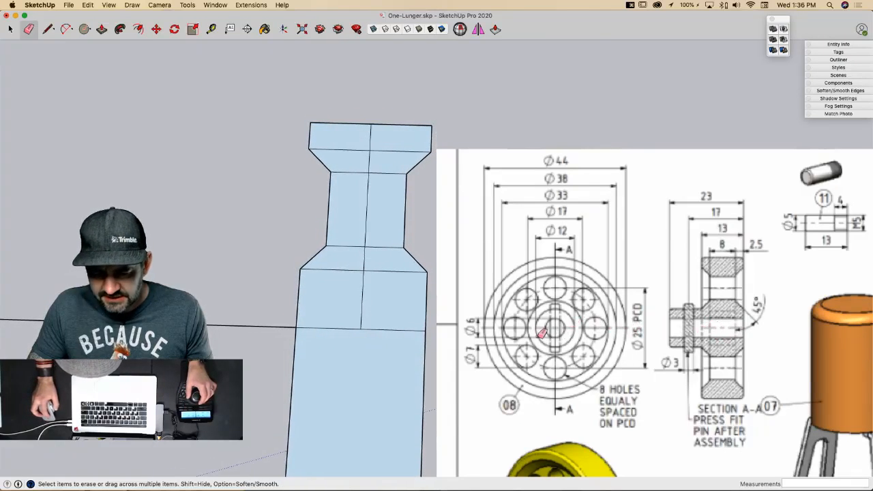
Step: Draw a line across the profile 3 m above the centre line and erase the strip between it and the centre line
key("l")
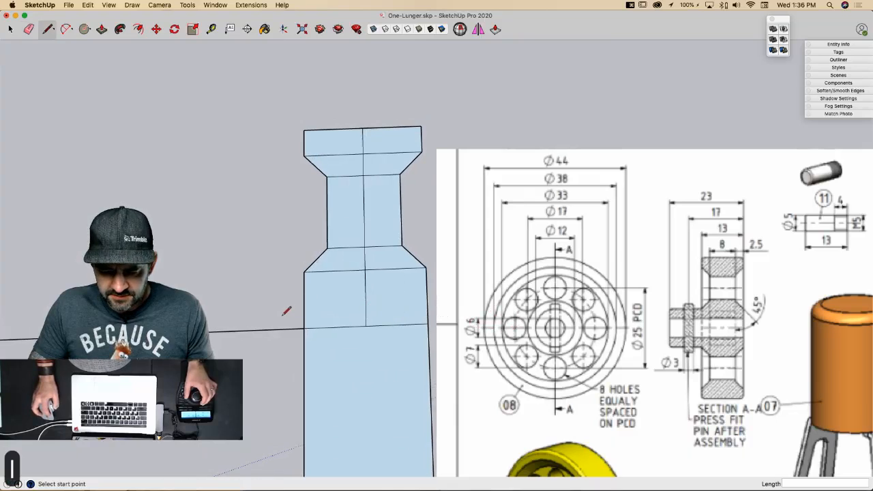
left_click(305, 328)
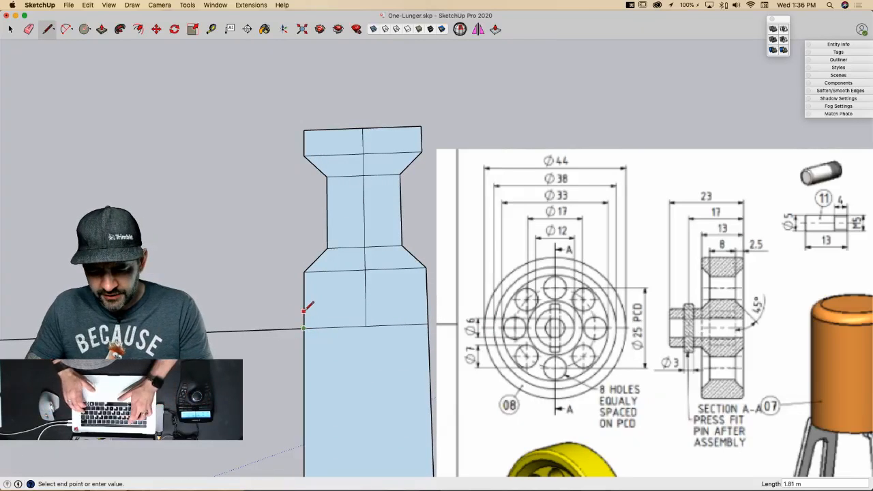
type("3")
key("Return")
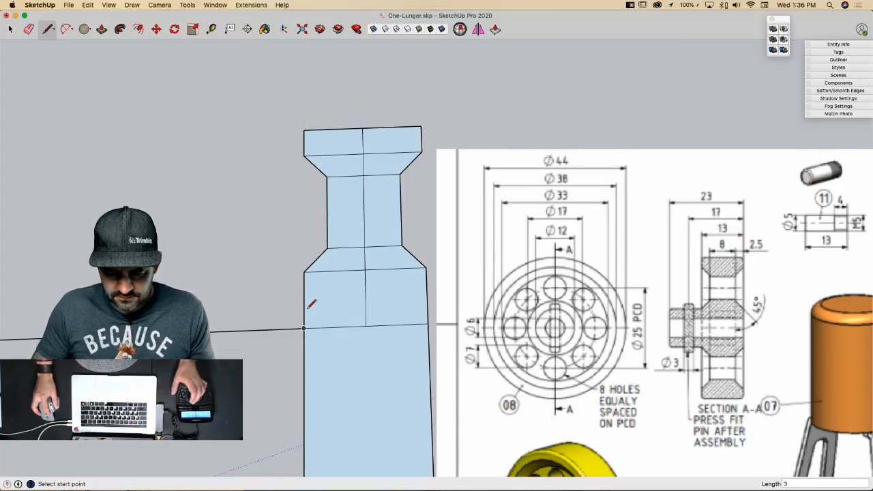
left_click(305, 298)
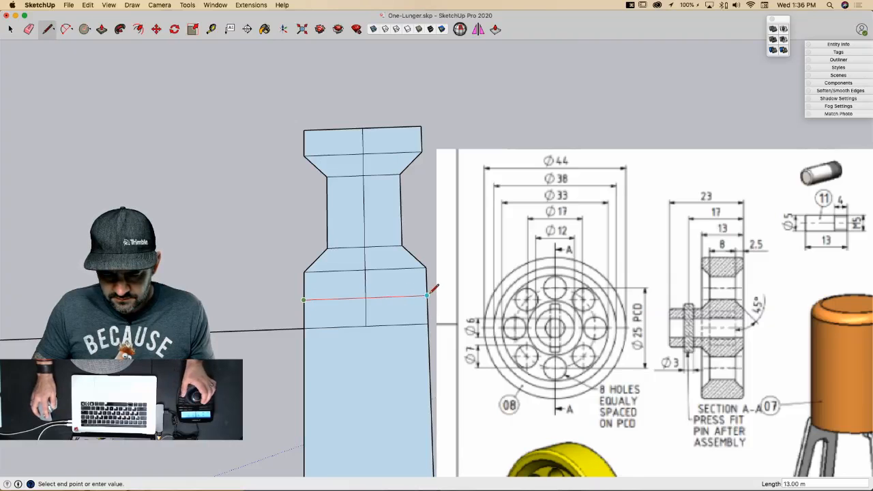
left_click(428, 297)
key("e")
mouse_move(435, 307)
left_mouse_down()
mouse_move(310, 313)
mouse_move(370, 308)
left_mouse_up()
Step: Outline the hub extension with a 23 m line along the bore edge from its right corner and a 3 m line upward, closed to the profile
key("l")
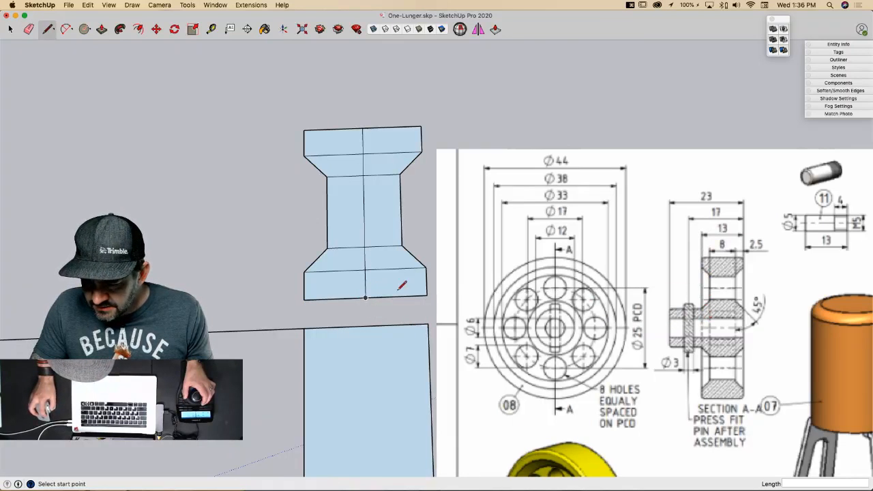
left_click(427, 296)
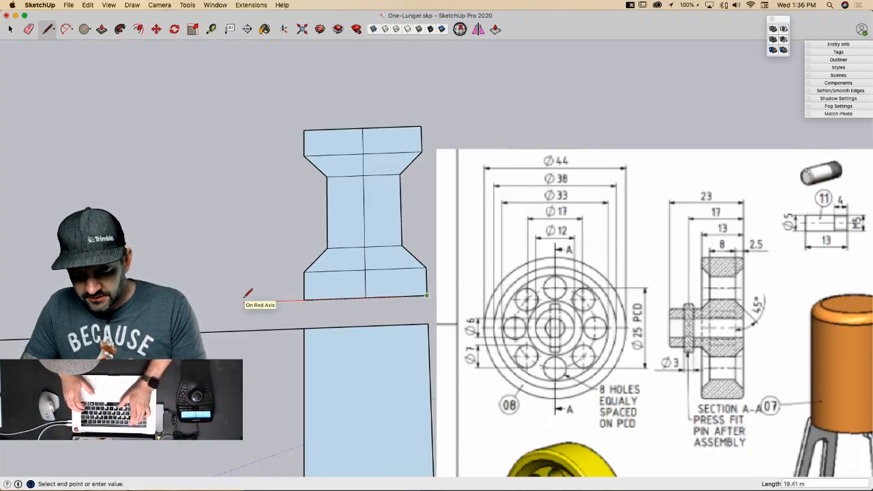
type("23")
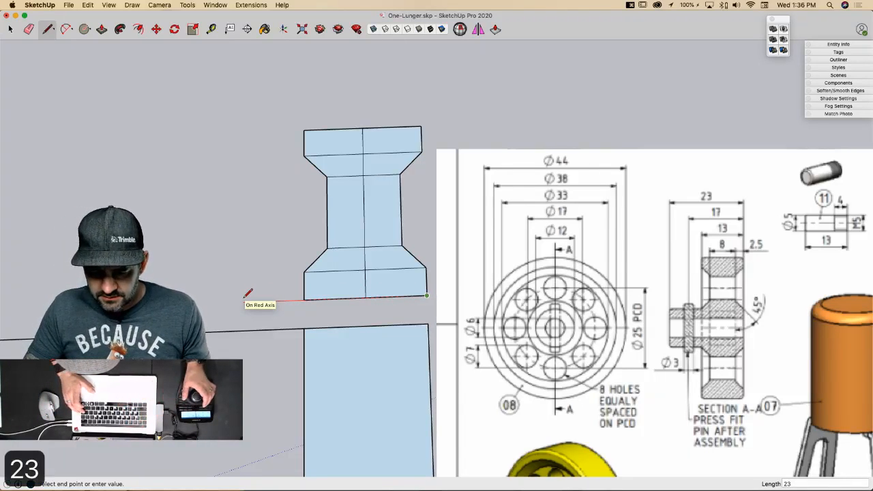
key("Return")
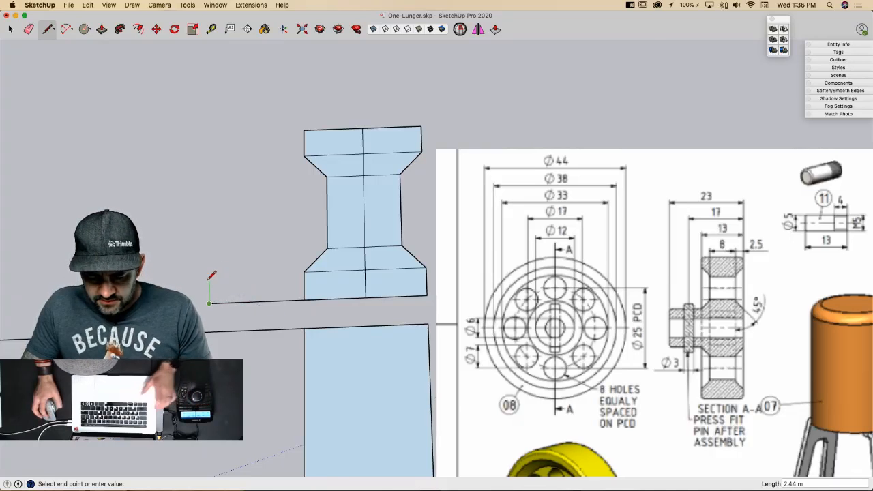
type("3")
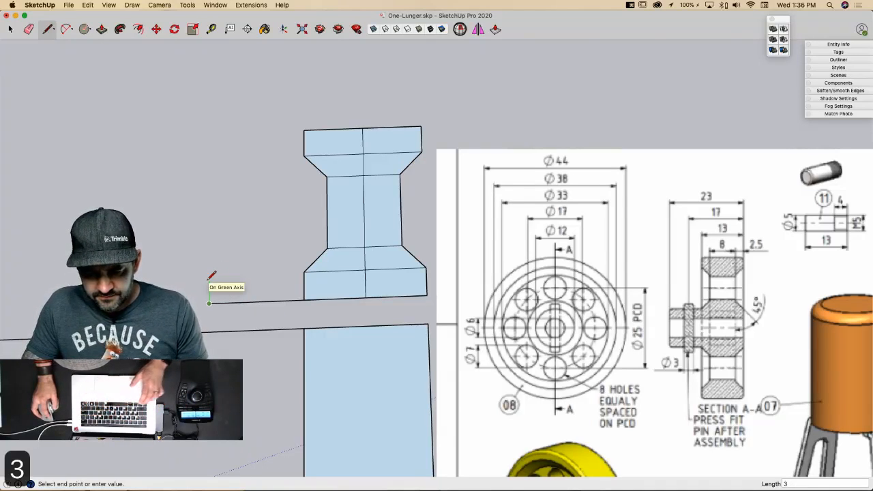
key("Return")
Step: Erase all interior lines of the flywheel profile so it forms a single face
key("e")
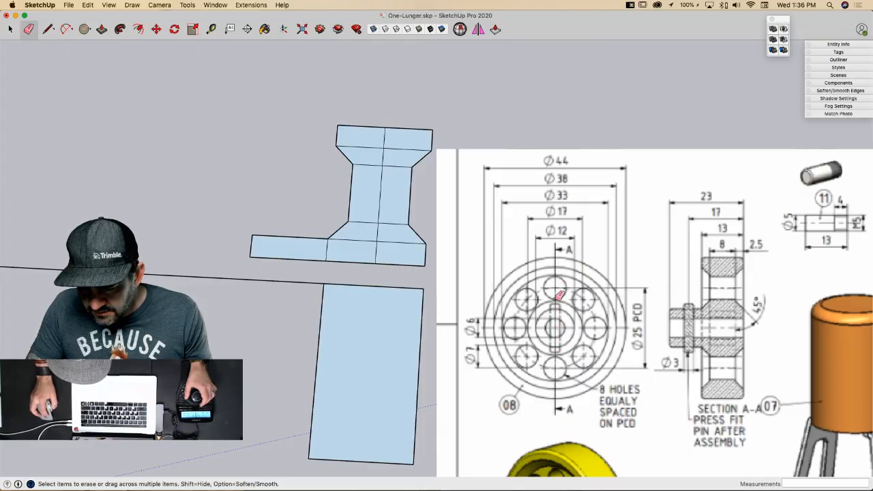
key("l")
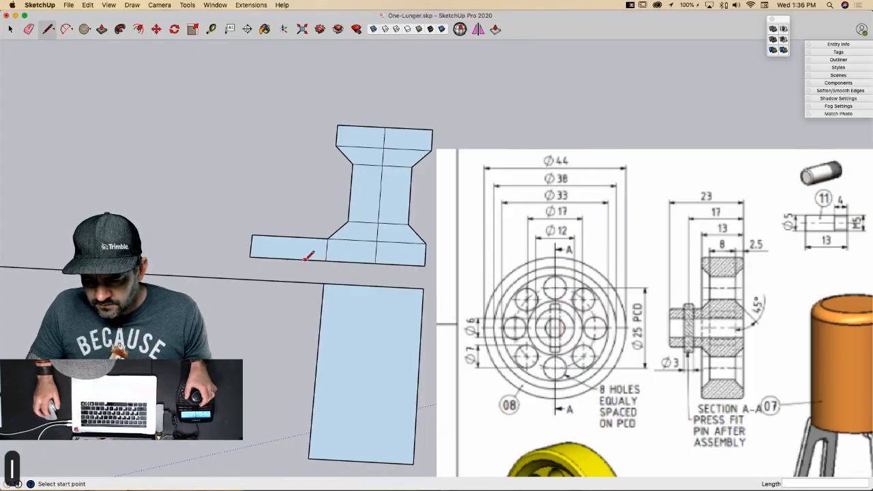
key("e")
mouse_move(322, 250)
left_mouse_down()
mouse_move(382, 244)
mouse_move(381, 223)
mouse_move(374, 244)
mouse_move(390, 151)
mouse_move(382, 142)
mouse_move(390, 221)
mouse_move(382, 220)
left_mouse_up()
Step: Draw a 48-sided circle facing the red axis, centred on the free end of the profile's centre line
scroll(382, 222, "down", 2)
scroll(382, 223, "down", 3)
mouse_move(367, 246)
middle_mouse_down()
mouse_move(375, 255)
mouse_move(310, 241)
mouse_move(426, 215)
mouse_move(224, 219)
mouse_move(259, 234)
middle_mouse_up()
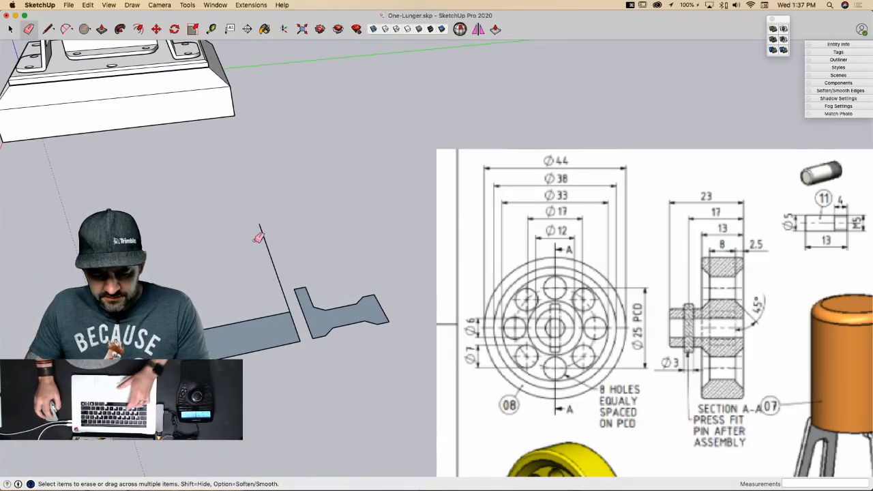
key("c")
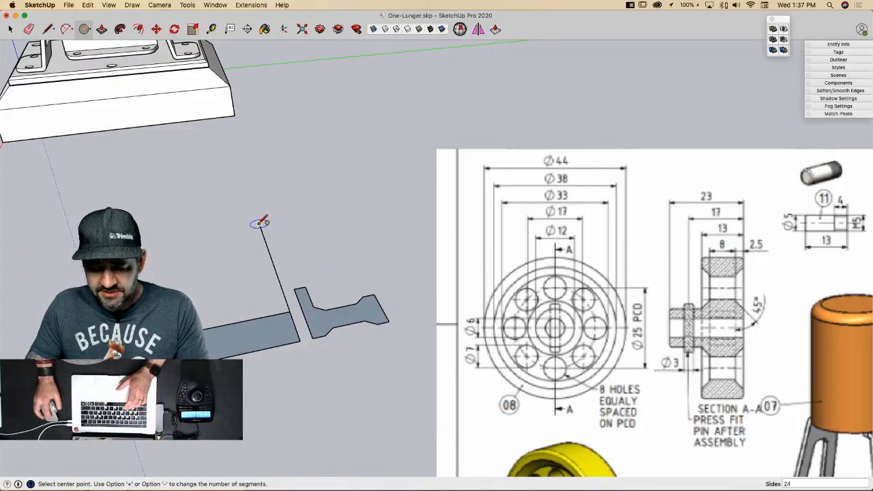
key("Left")
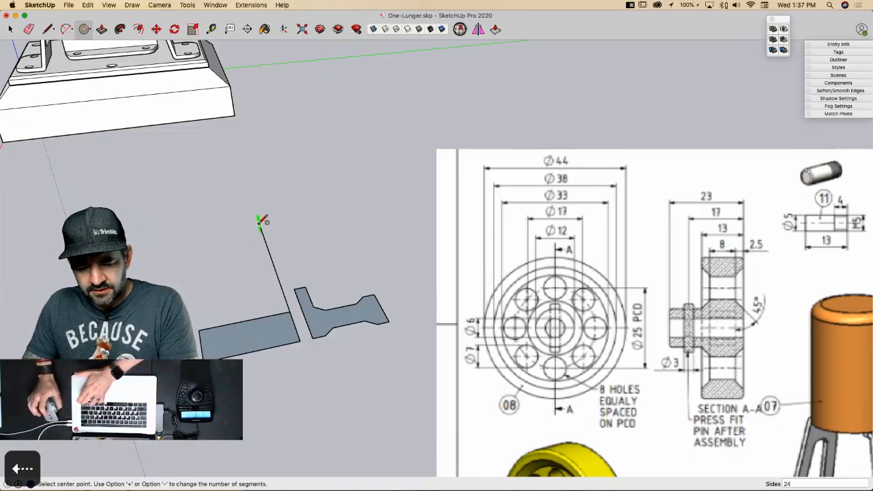
key("Right")
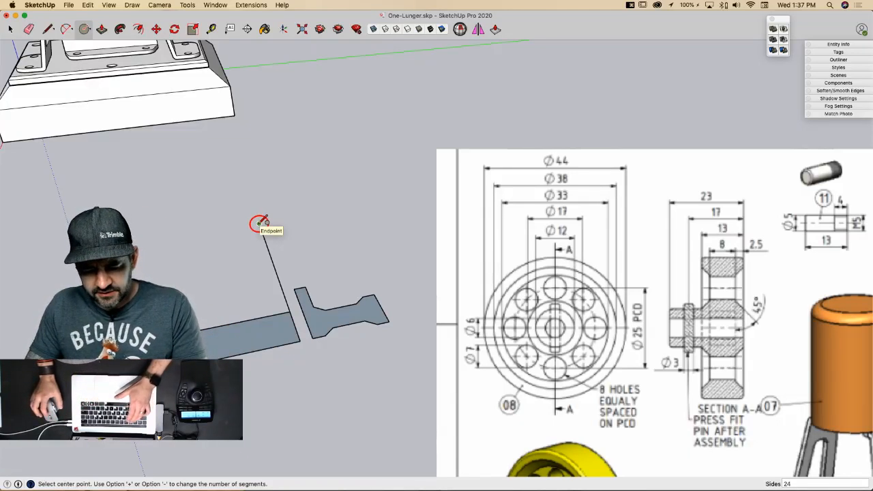
type("48")
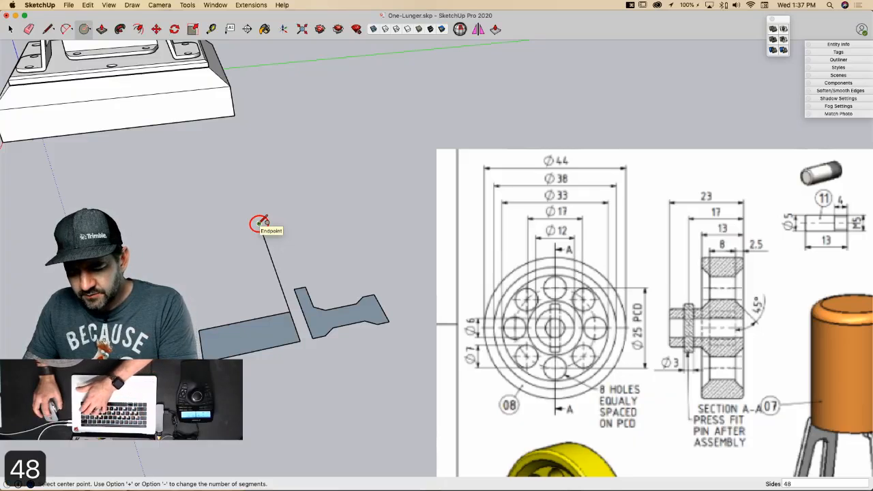
left_click(259, 224)
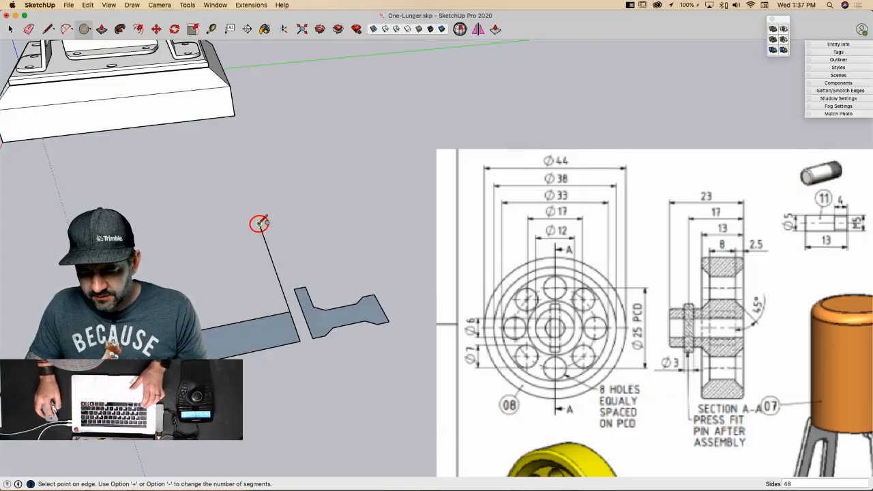
left_click(316, 217)
Step: Erase the centre line and the leftover rectangle beside the flywheel profile, and save the model
key("e")
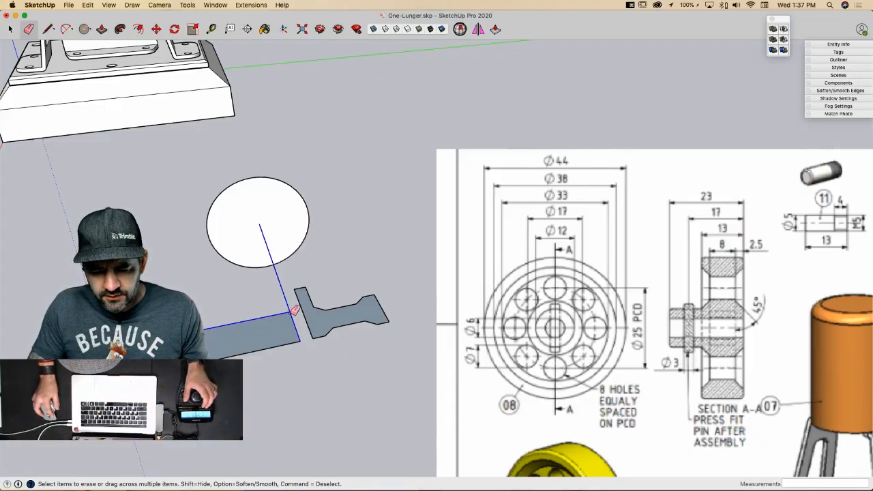
mouse_move(295, 310)
left_mouse_down()
mouse_move(293, 337)
mouse_move(267, 350)
mouse_move(213, 330)
left_mouse_up()
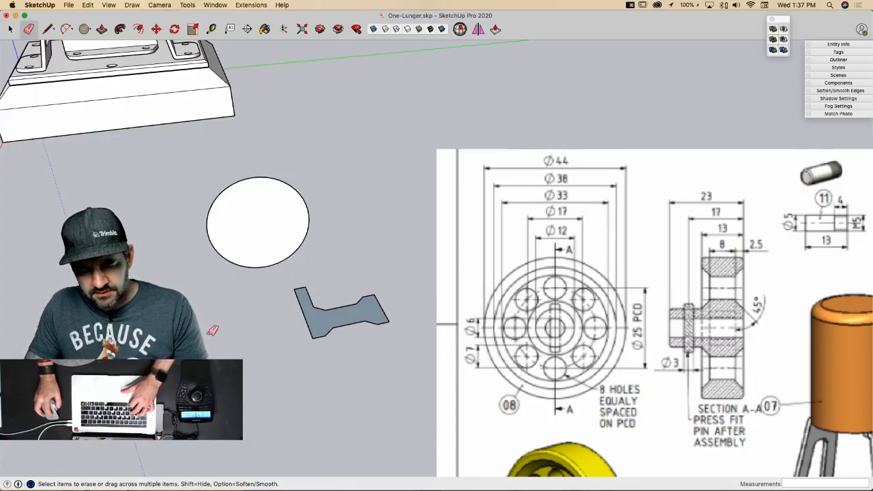
key("super+s")
Step: Try to chamfer the outer rim corners of the flywheel profile with 0.5 m setbacks along each edge
left_click(240, 220)
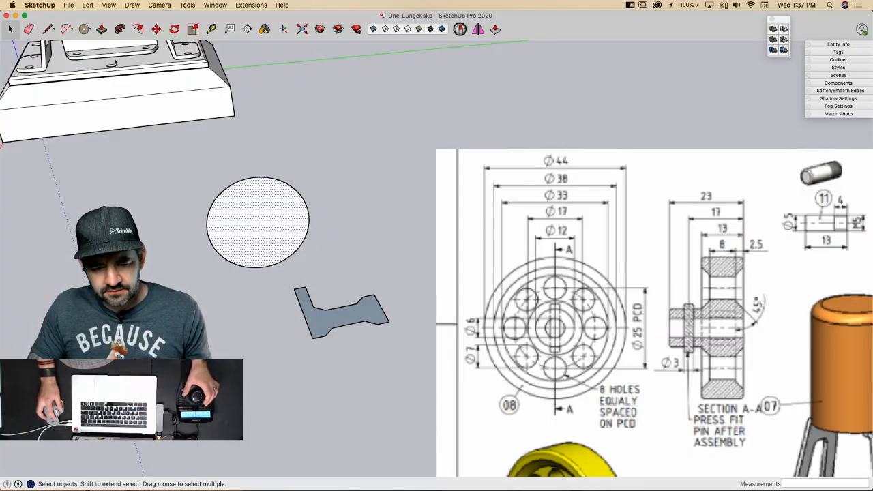
left_click(120, 30)
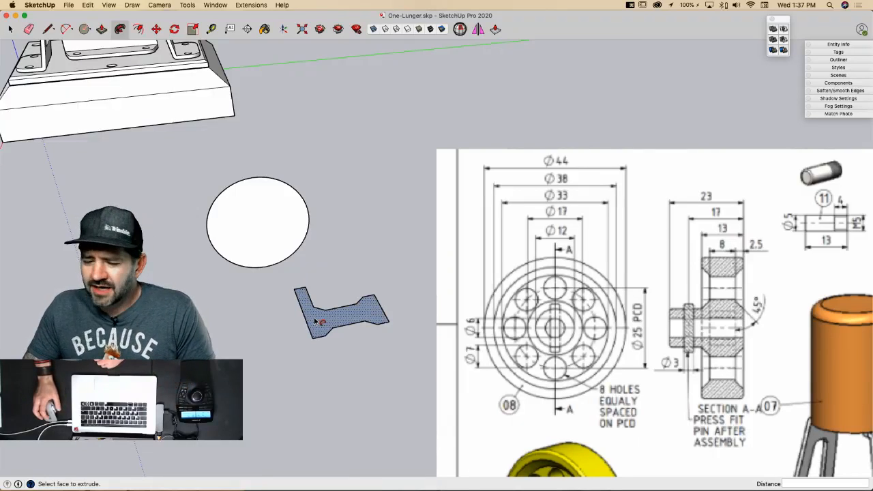
mouse_move(392, 319)
middle_mouse_down()
mouse_move(407, 318)
mouse_move(402, 310)
middle_mouse_up()
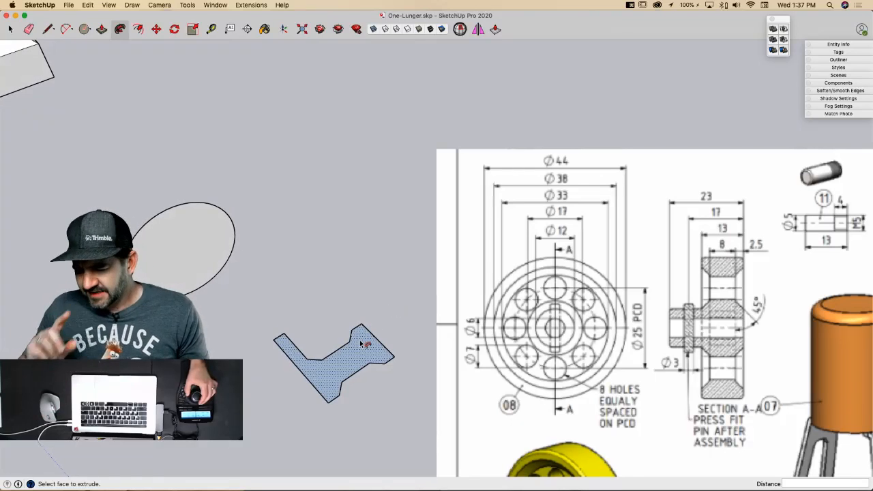
scroll(361, 344, "up", 3)
scroll(327, 311, "up", 5)
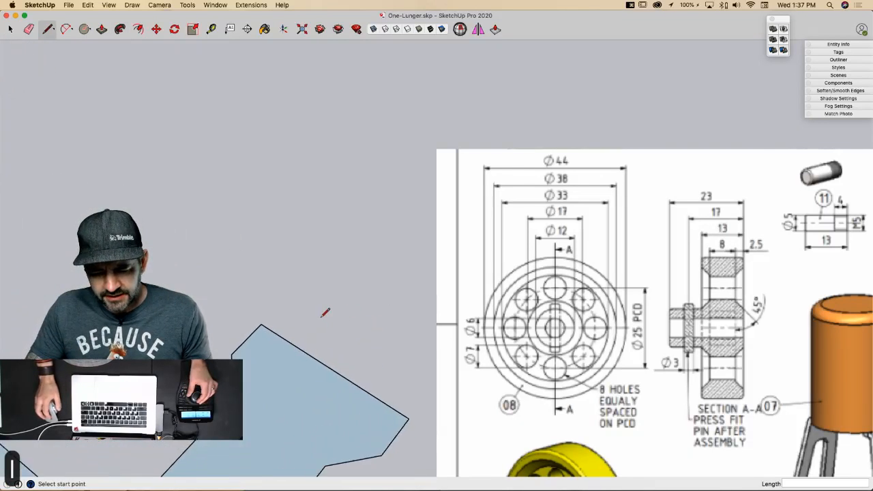
key("l")
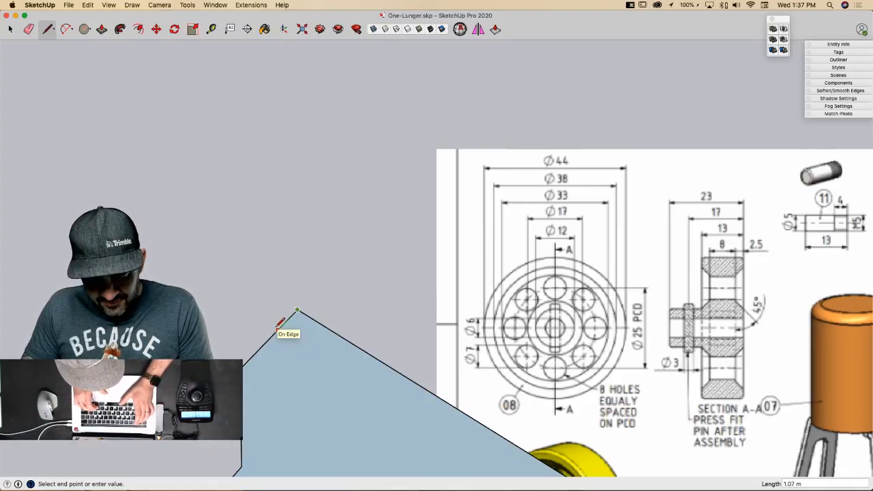
type(".5")
key("Return")
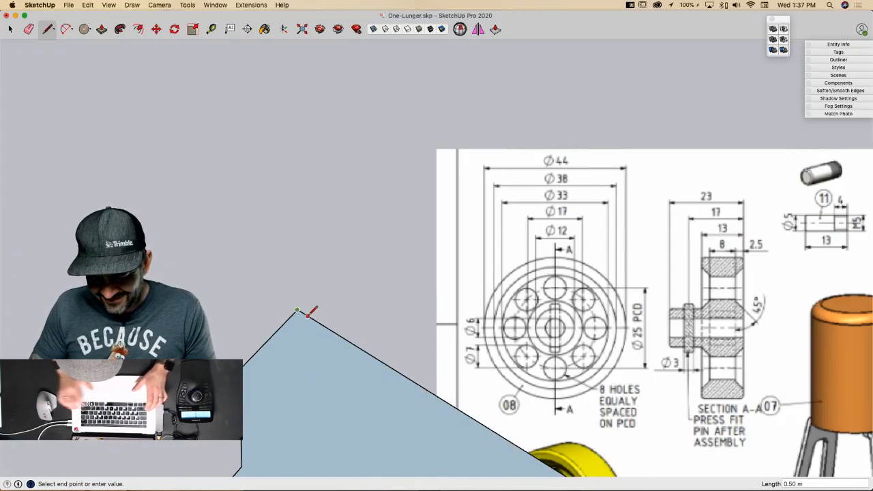
key("Escape")
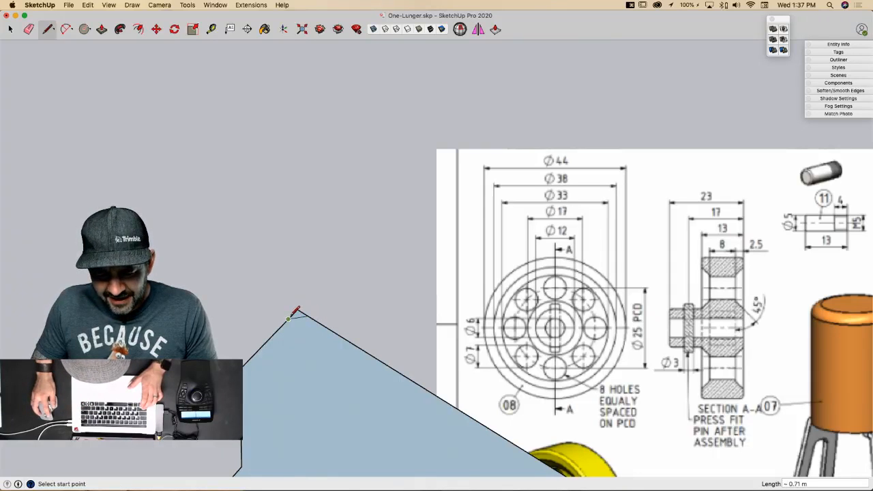
key("e")
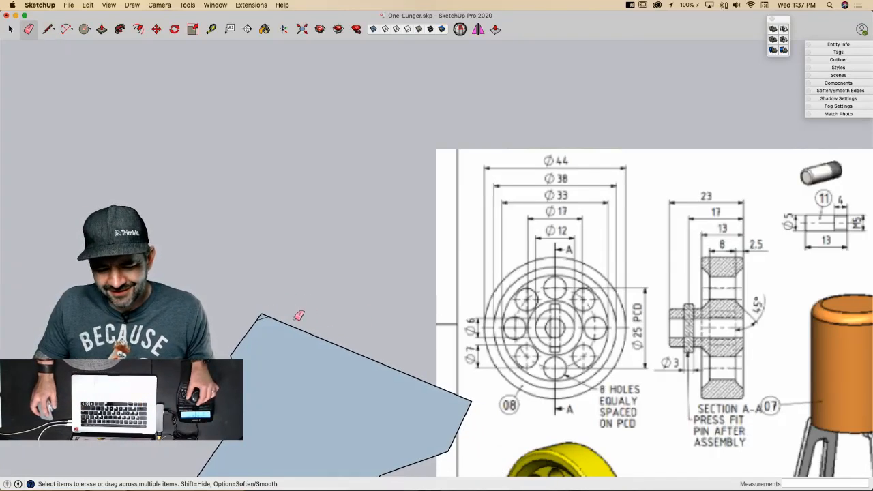
key("space")
key("l")
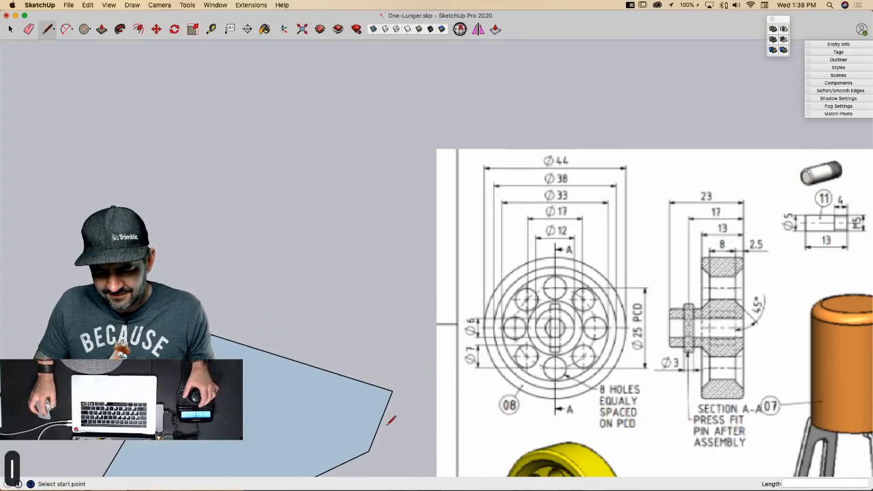
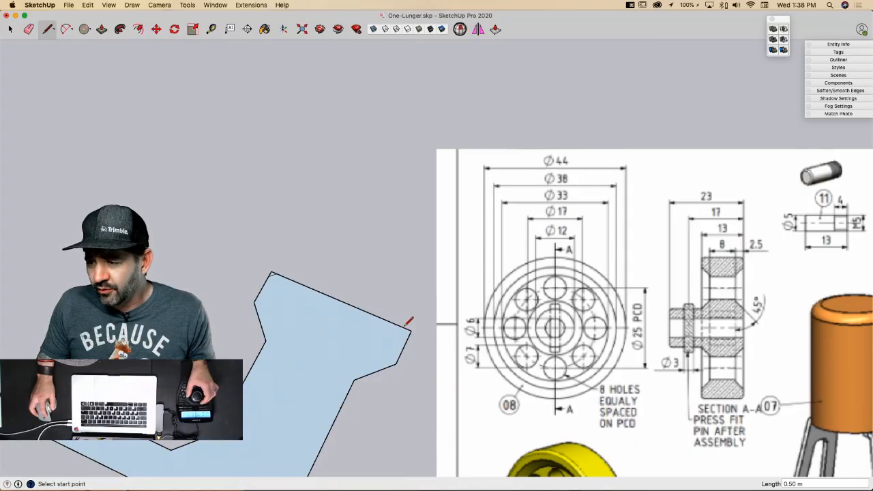
Step: Undo the 0.5 m chamfer lines on the rim corners of the profile
key("super+z")
key("super+z")
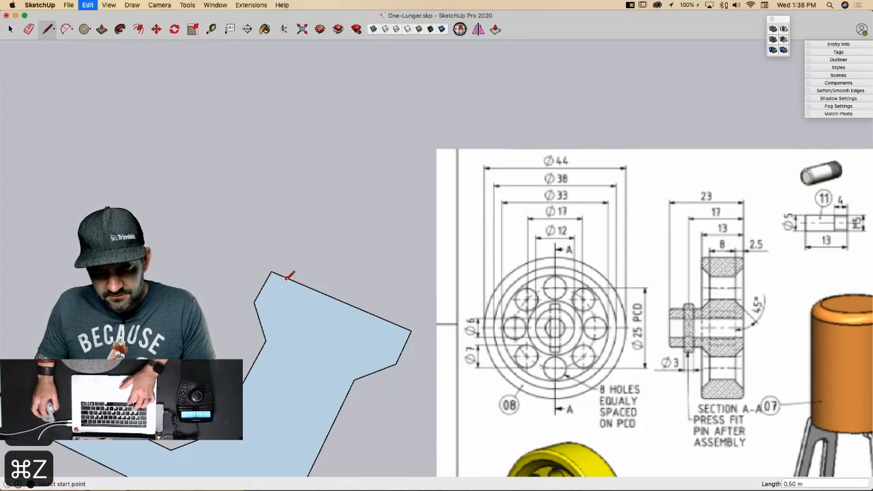
key("super+z")
key("super+z")
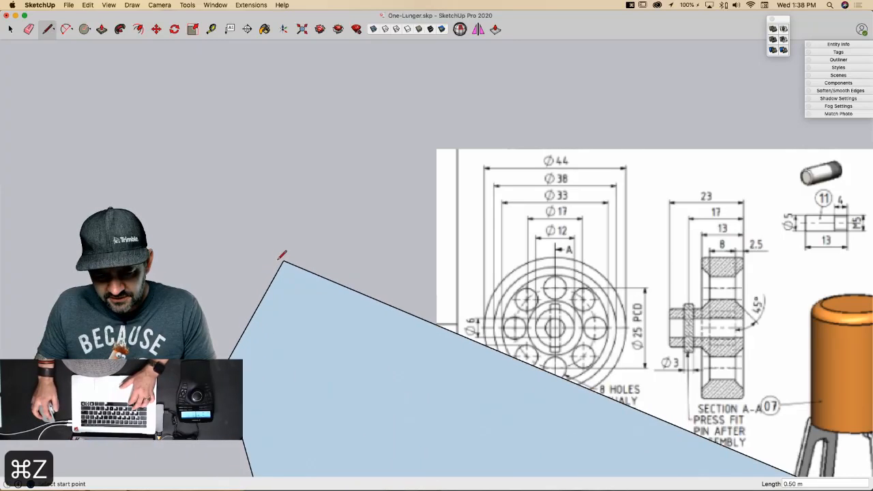
key("space")
key("super+z")
Step: Chamfer the first outer rim corner of the profile with 0.1 m setbacks and erase the cut-off tip
key("l")
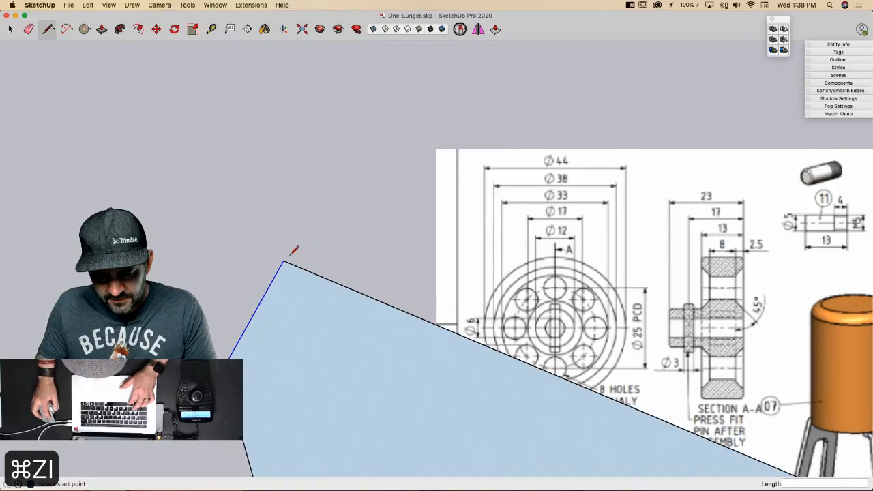
left_click(284, 260)
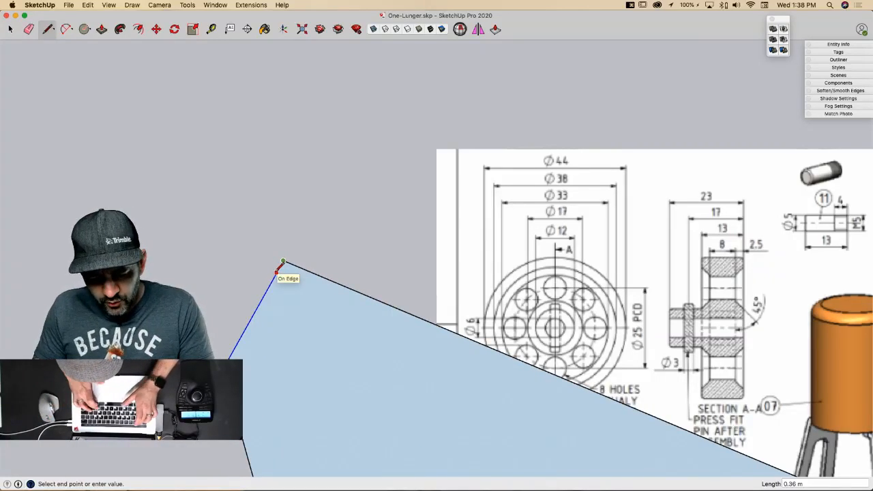
type(".1")
key("Return")
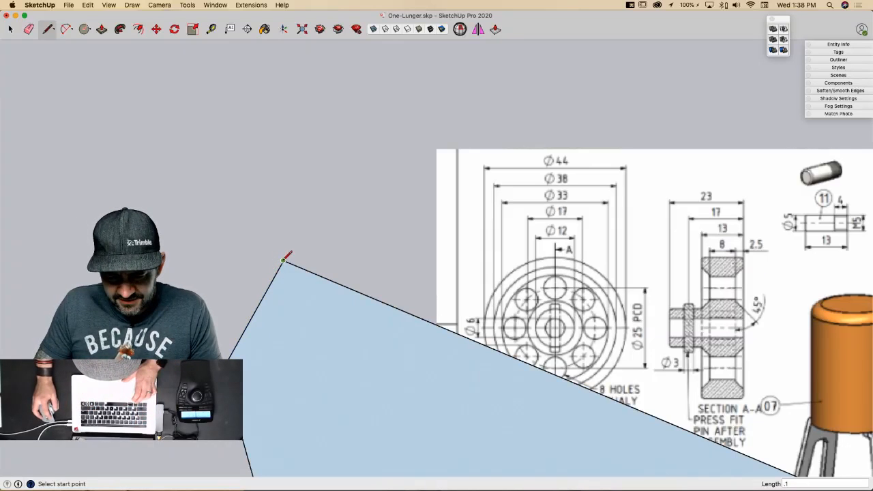
type(".1")
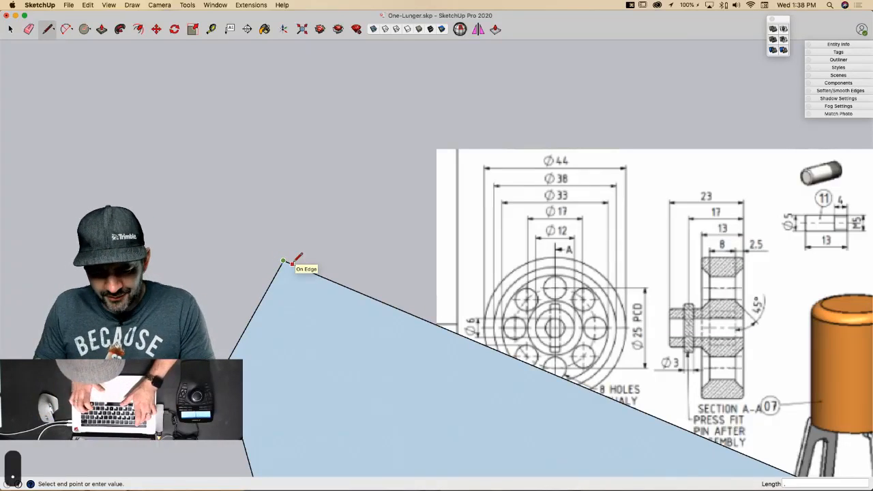
key("Return")
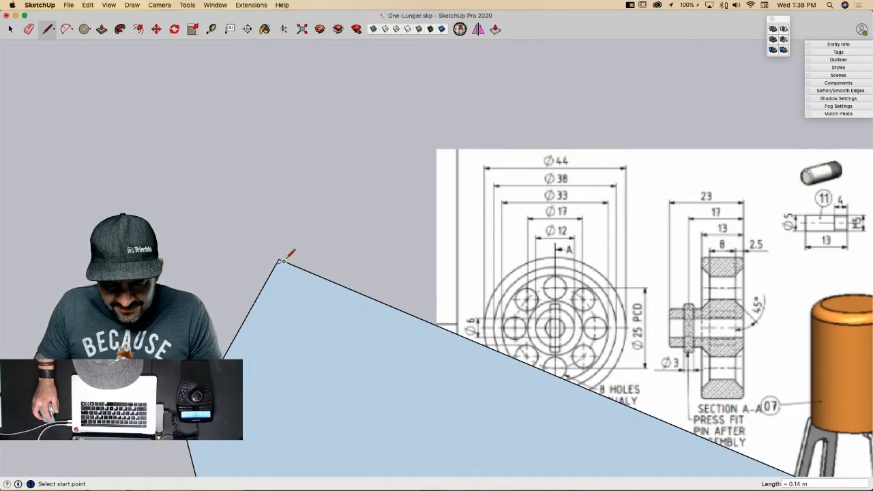
key("e")
key("super+z")
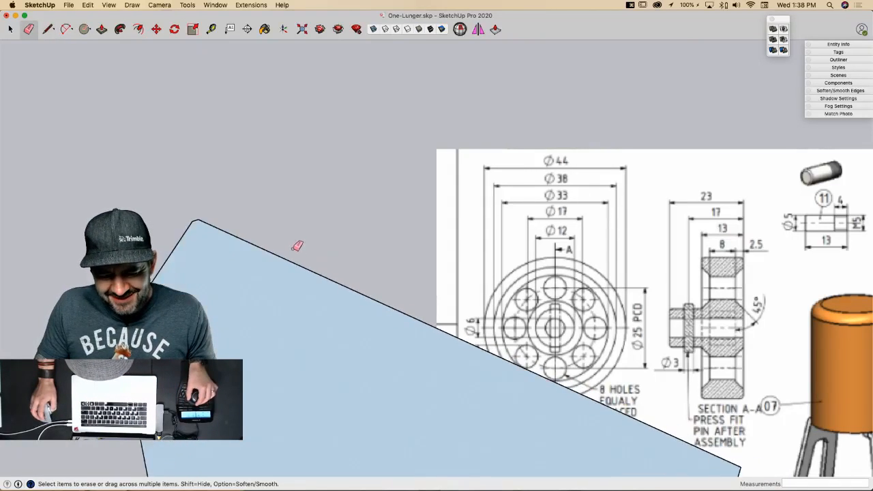
Step: Chamfer the opposite outer rim corner by 0.1 m, erase its cut-off tip and save the model
key("l")
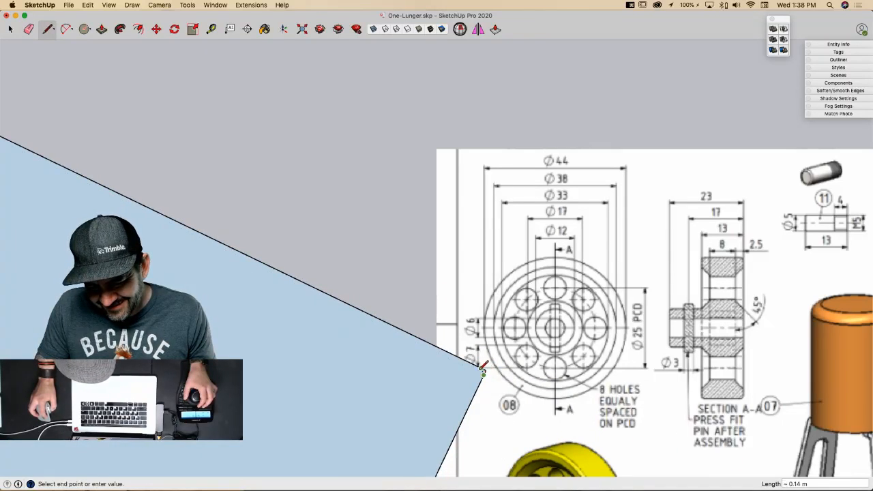
key("e")
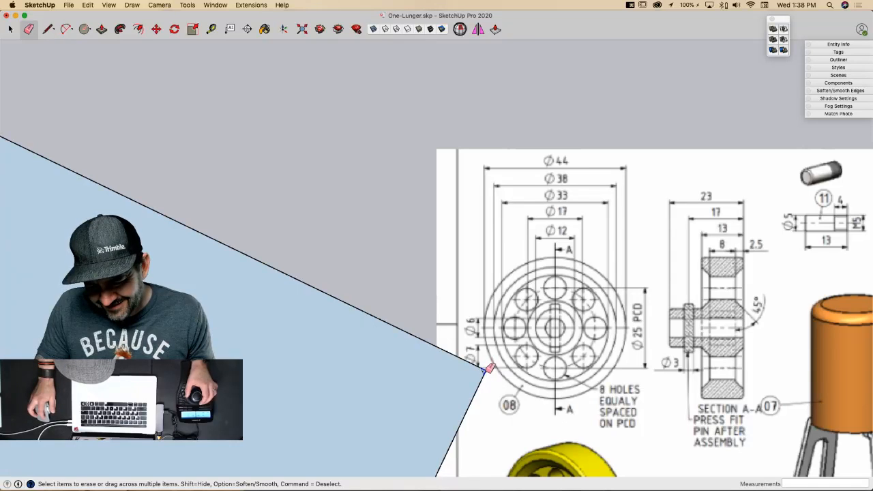
key("space")
scroll(462, 376, "down", 3)
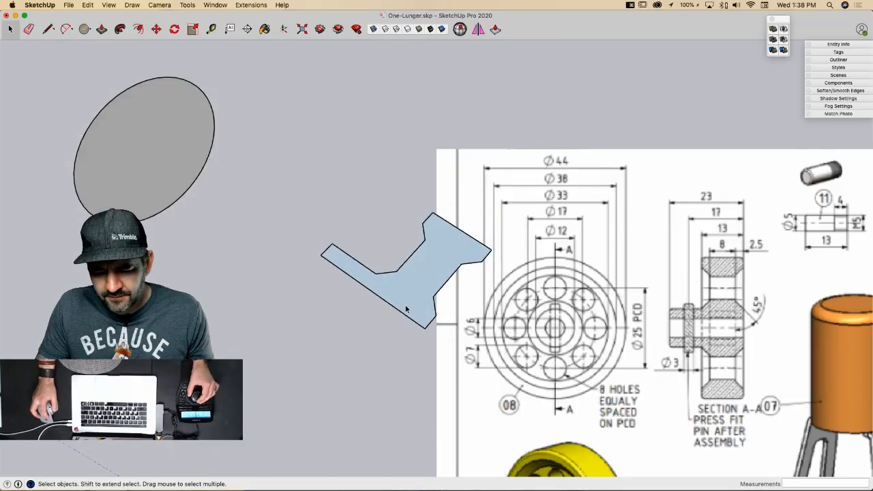
key("super+s")
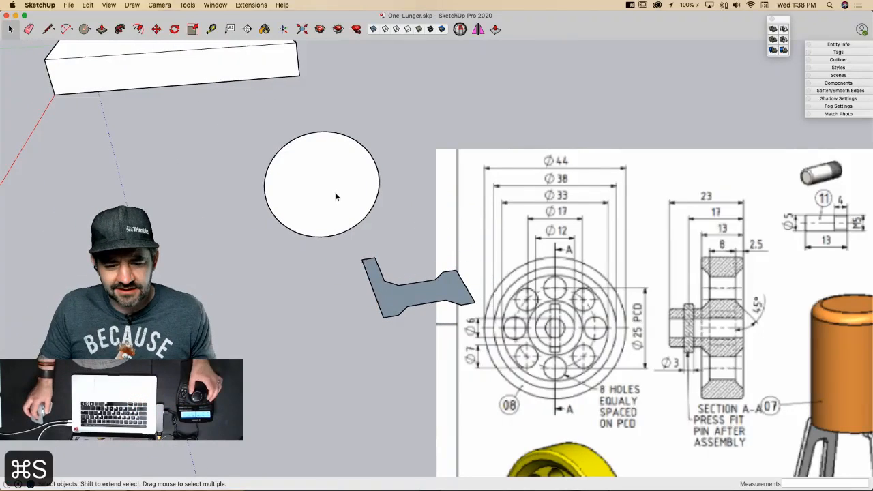
Step: Revolve the flywheel profile around the circle with Follow Me and erase the leftover path circle
left_click(335, 195)
key("p")
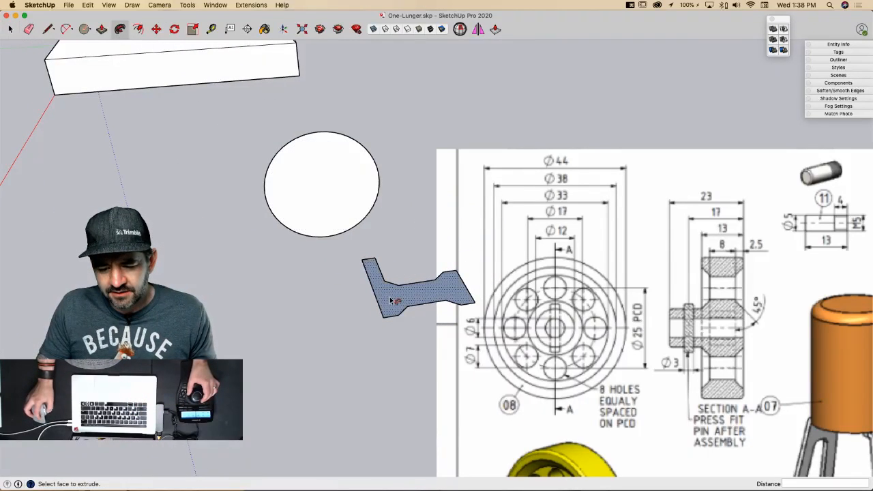
key("space")
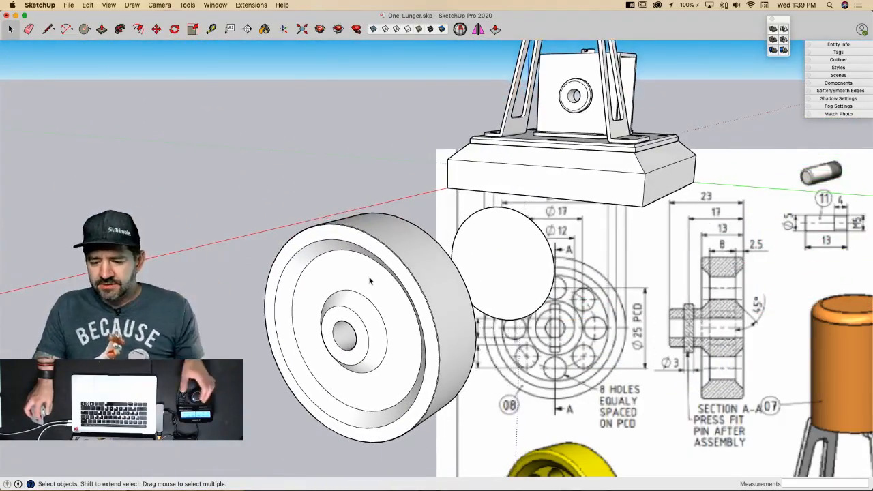
key("e")
left_click(514, 210)
key("space")
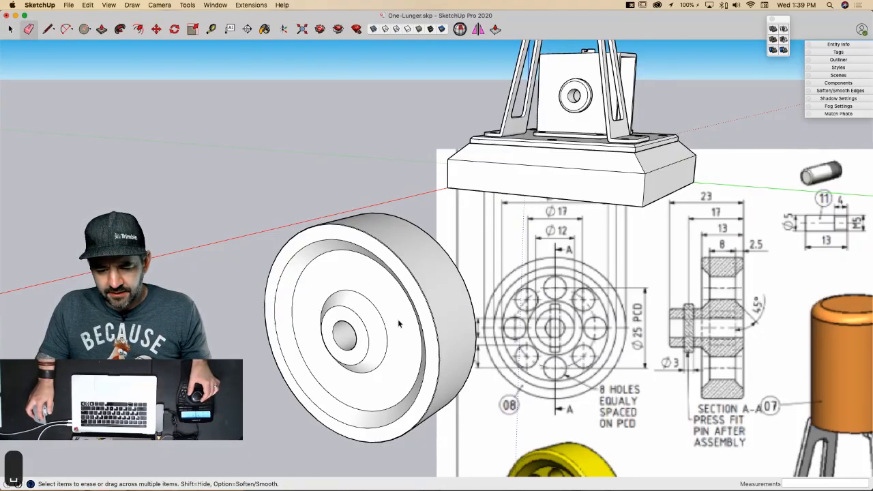
Step: Select all connected geometry of the revolved flywheel and make it a group
triple_click(382, 289)
right_click(381, 289)
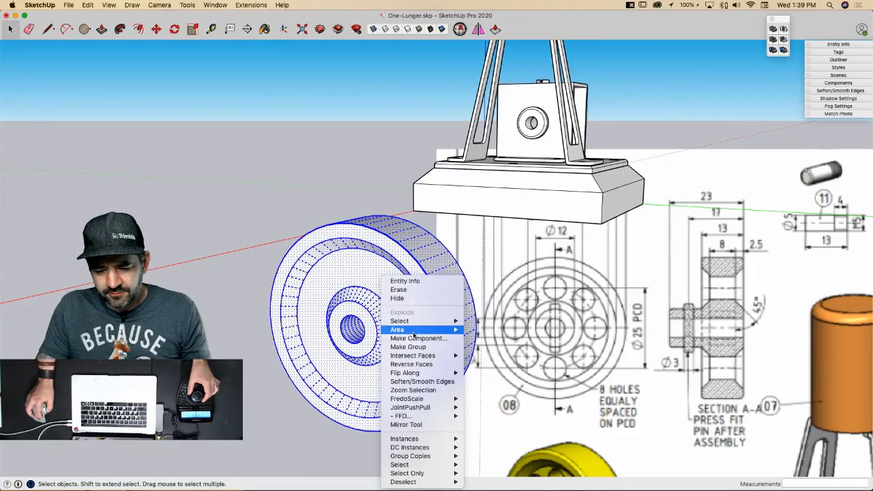
left_click(417, 348)
scroll(337, 310, "up", 5)
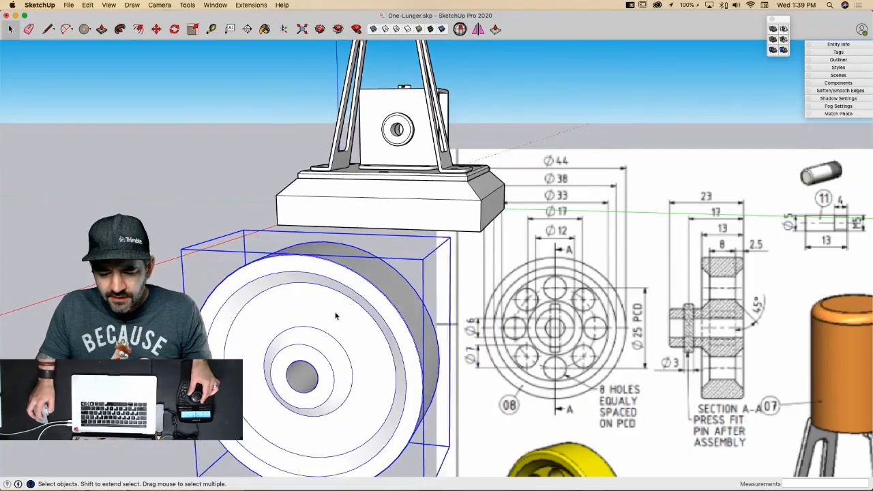
key("l")
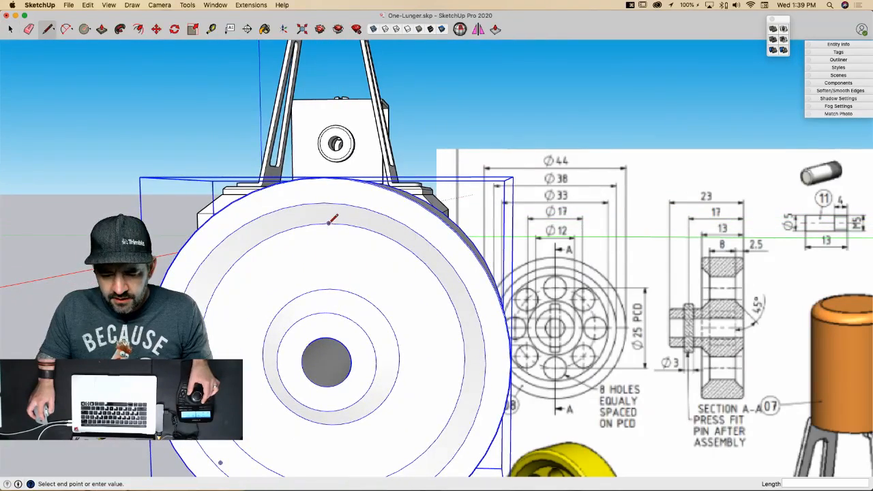
left_click(330, 288)
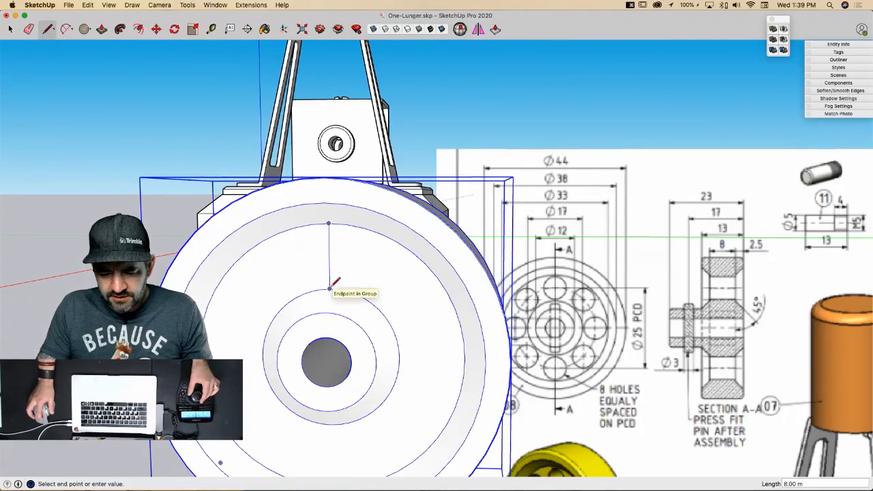
key("space")
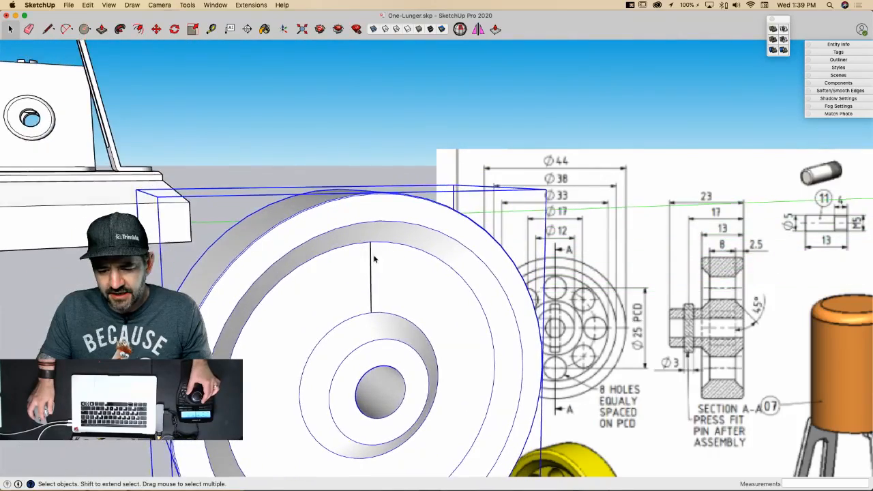
key("e")
left_click(374, 253)
Step: Draw a vertical construction line across the flywheel's flat web from its upper outer edge to the hub edge
key("l")
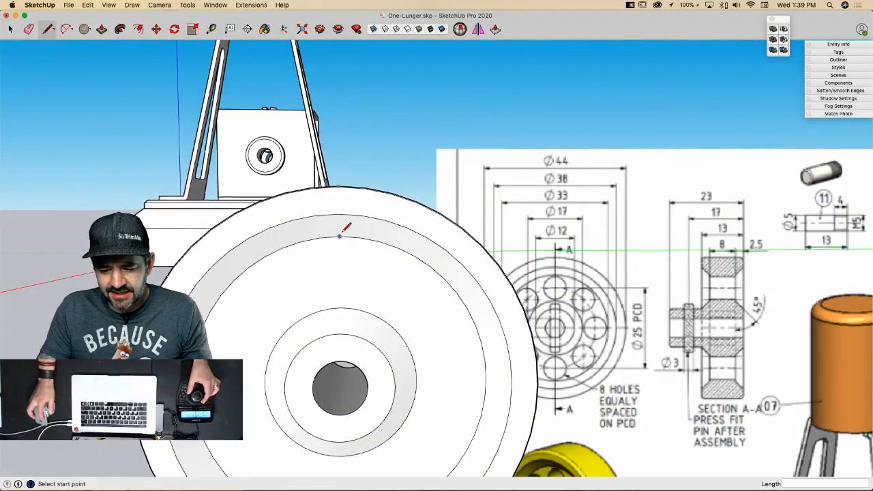
left_click(340, 307)
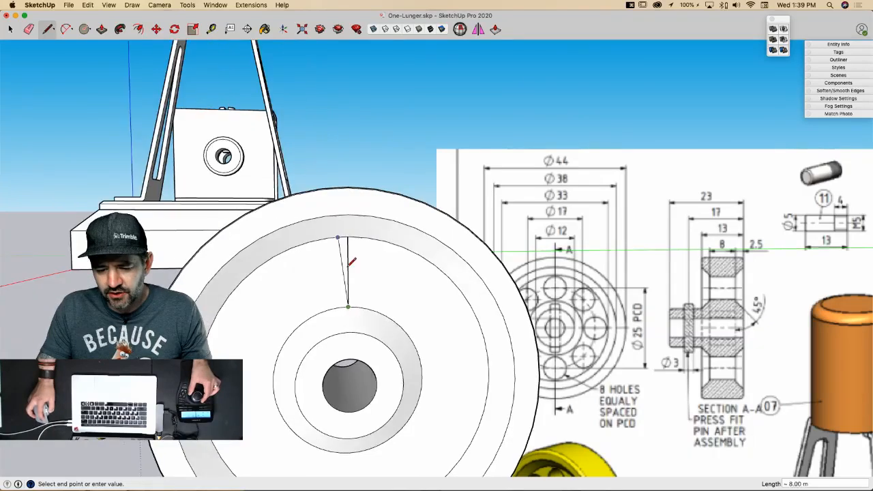
key("space")
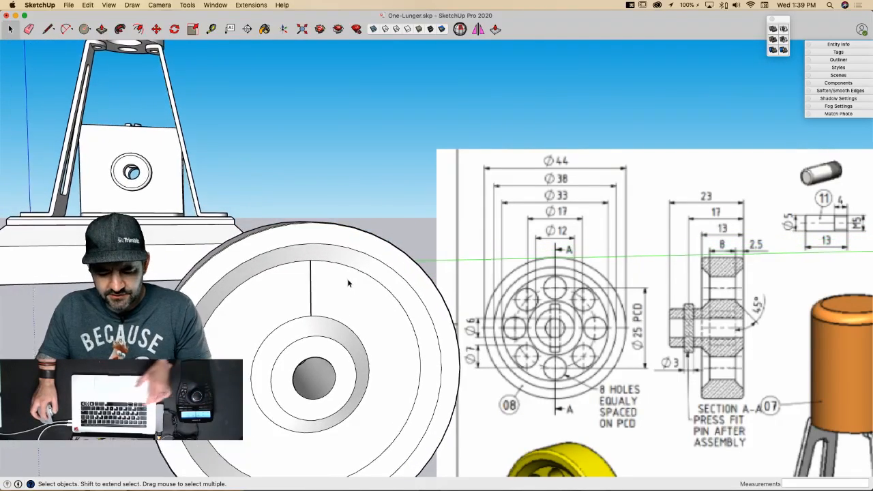
Step: Draw a circle of radius 3.5 m centred on the construction line's midpoint and erase the line
key("c")
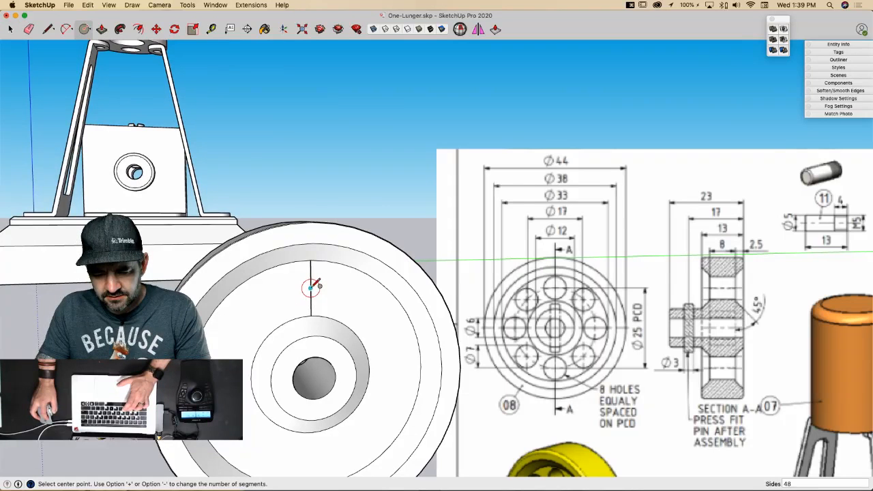
left_click(311, 288)
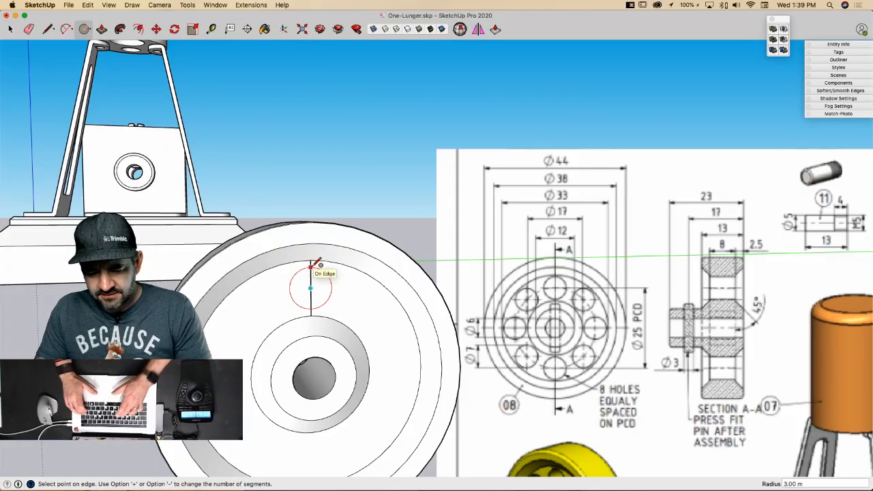
type("7")
key("Return")
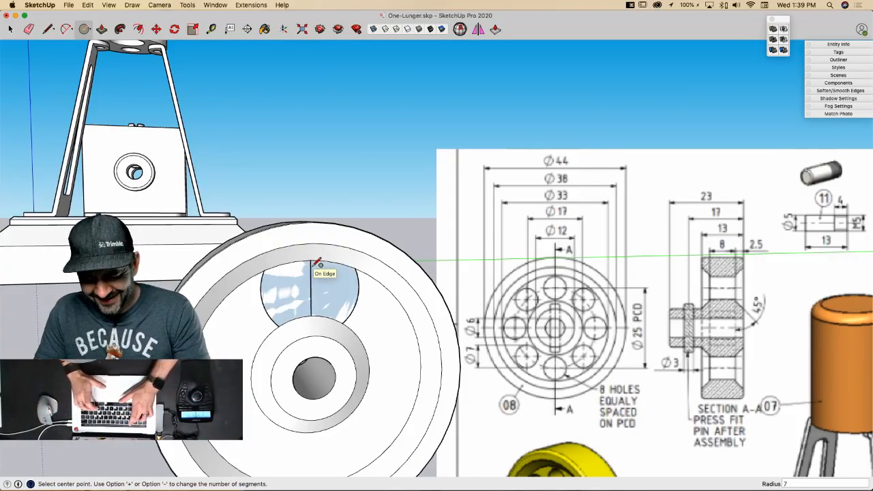
type("3.5")
key("Return")
key("e")
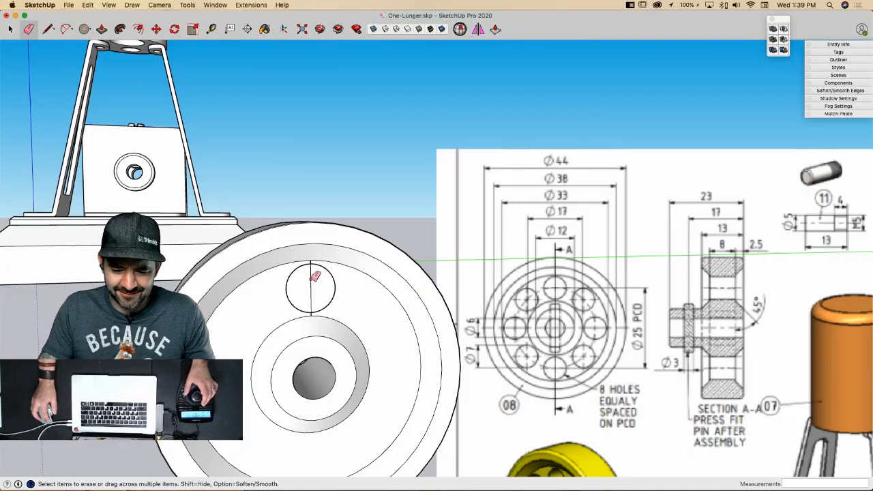
scroll(313, 315, "up", 5)
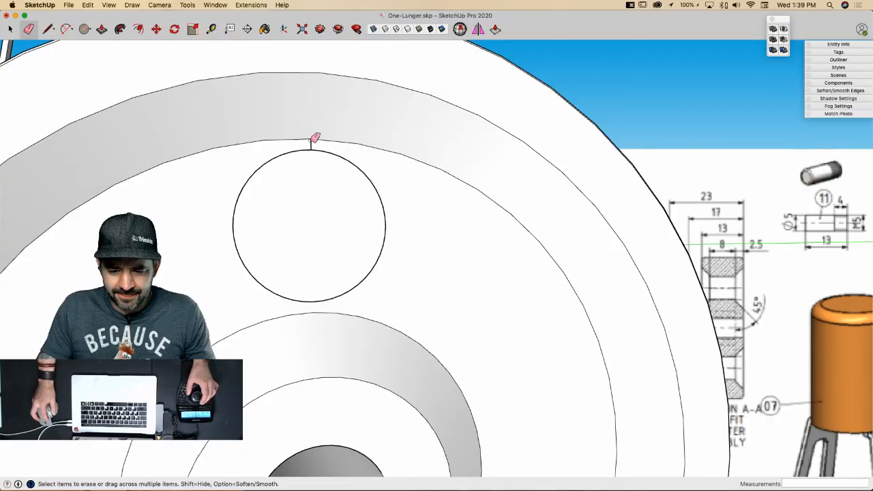
scroll(335, 198, "down", 10)
Step: Push/Pull the circle into a long cylinder extending through both sides of the flywheel and make it a group
key("p")
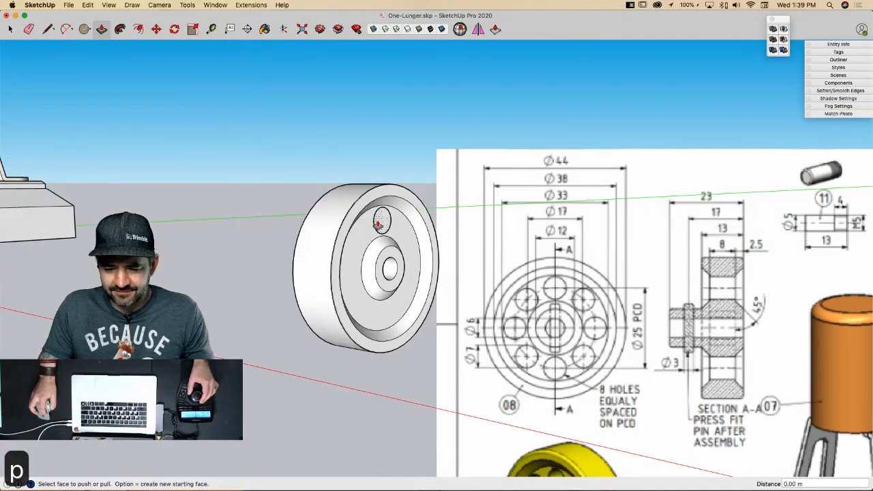
left_click_drag(358, 225, 409, 227)
key("space")
middle_click_drag(409, 226, 408, 253)
left_click(358, 283)
right_click(408, 253)
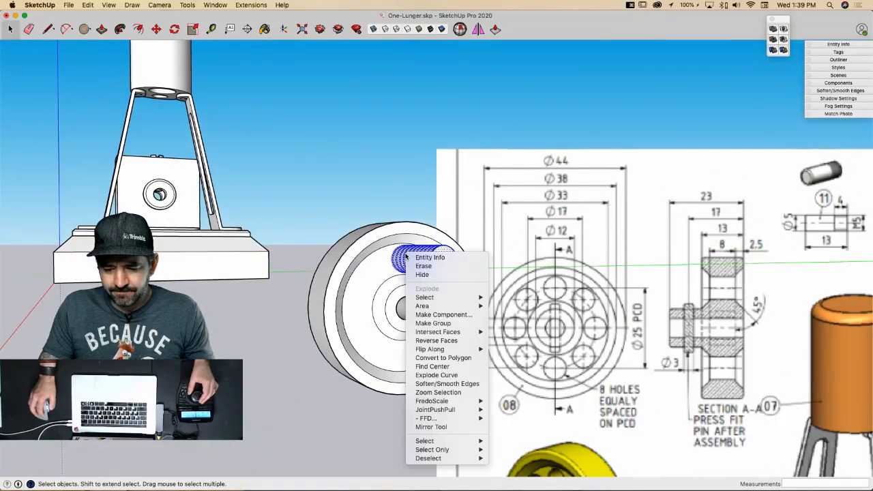
left_click(452, 323)
middle_click_drag(452, 323, 284, 304)
key("r")
key("q")
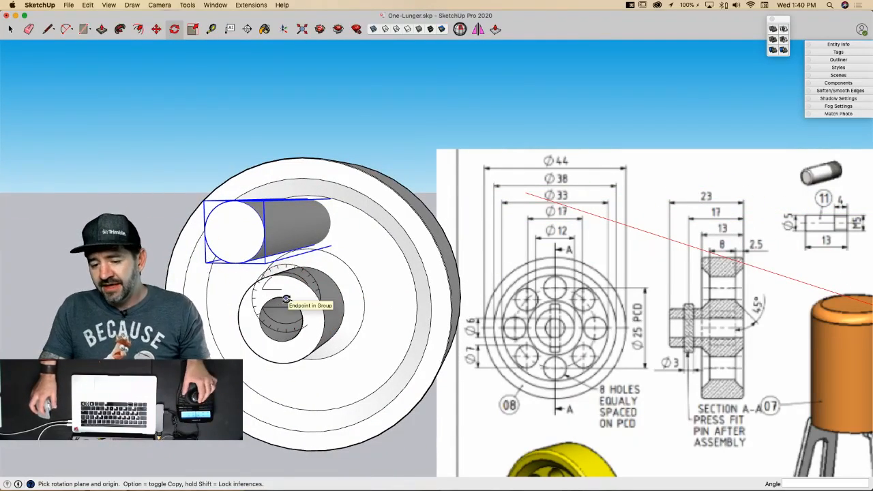
key("space")
mouse_move(287, 300)
middle_mouse_down()
mouse_move(285, 242)
mouse_move(291, 297)
middle_mouse_up()
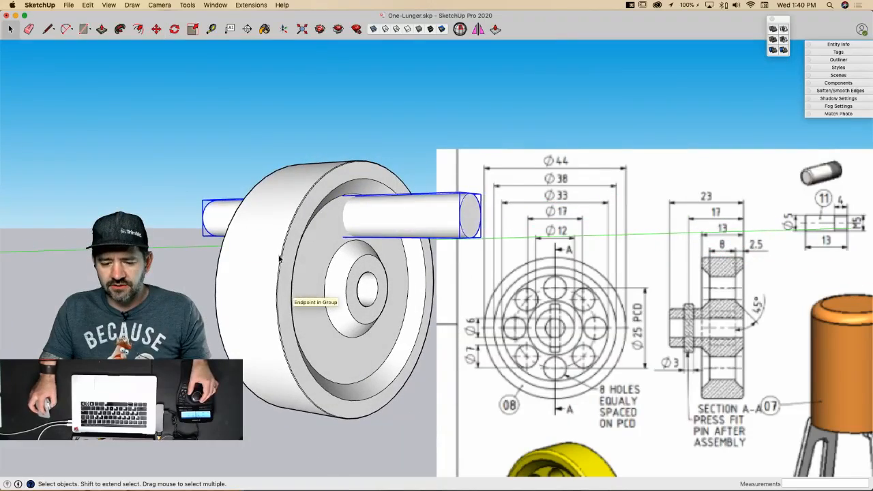
Step: Draw a vertical line across the flywheel's bore opening so that its midpoint marks the wheel's centre
left_click(280, 258)
middle_click_drag(393, 269, 324, 285)
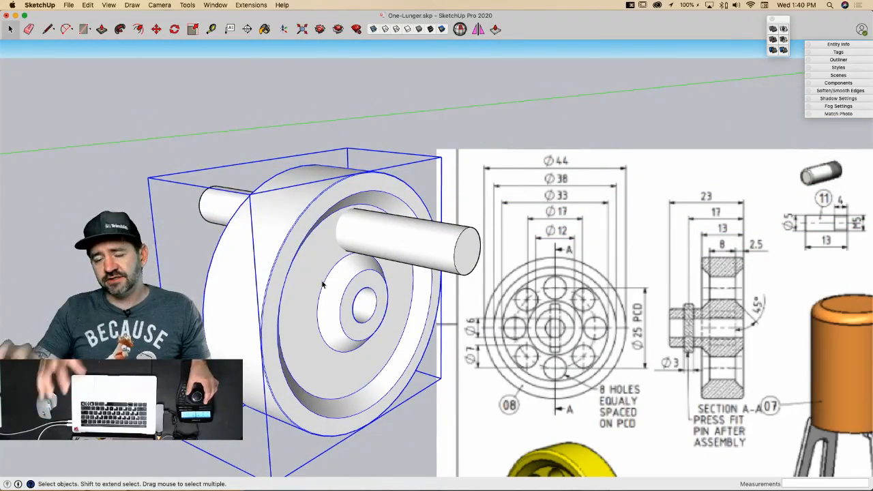
middle_click_drag(324, 285, 287, 248)
scroll(294, 273, "up", 6)
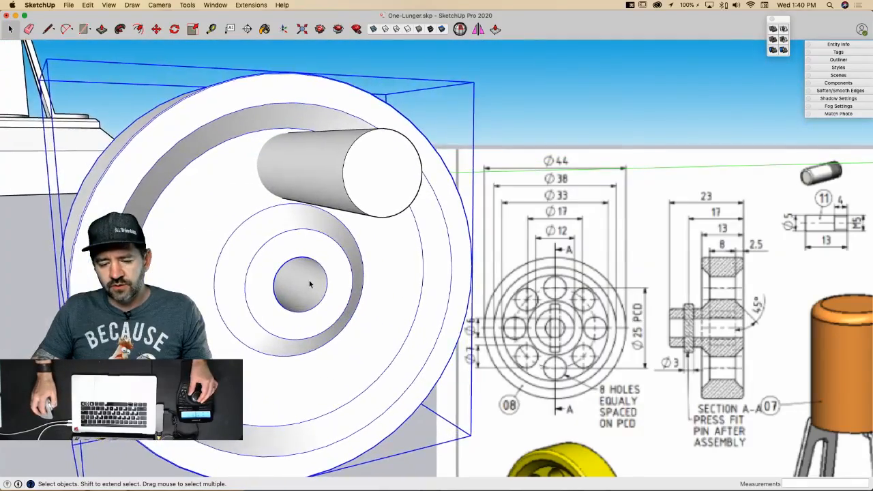
key("l")
left_click(218, 213)
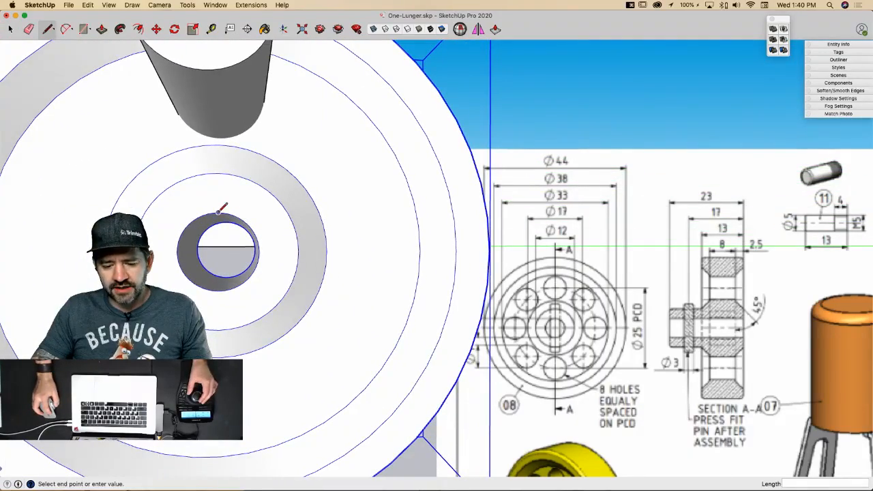
left_click(218, 290)
key("space")
mouse_move(219, 289)
middle_mouse_down()
mouse_move(220, 235)
mouse_move(250, 306)
mouse_move(294, 307)
middle_mouse_up()
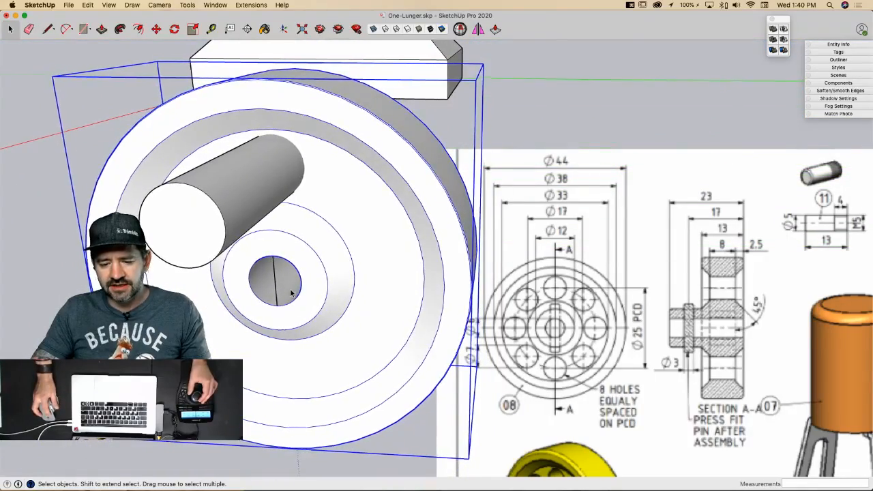
Step: Rotate a copy of the cylinder group 360° about the bore line's midpoint, with the rotation locked to the red axis
left_click(266, 197)
key("q")
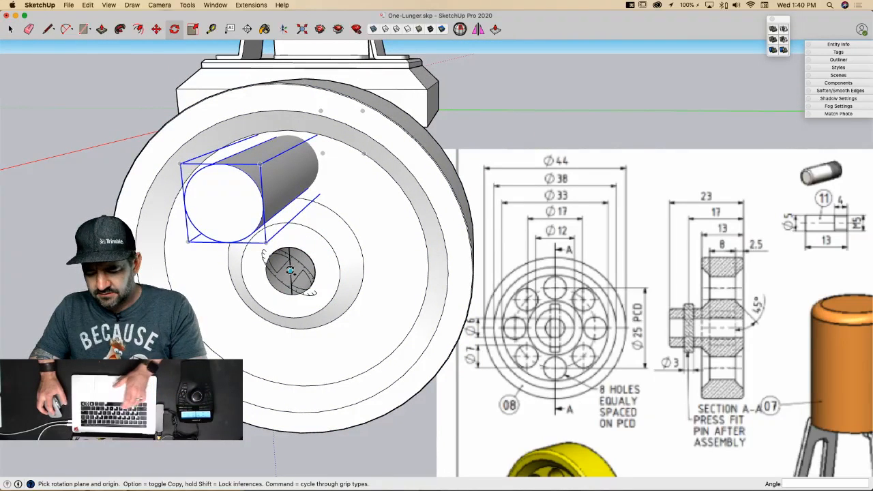
key("Left")
key("Right")
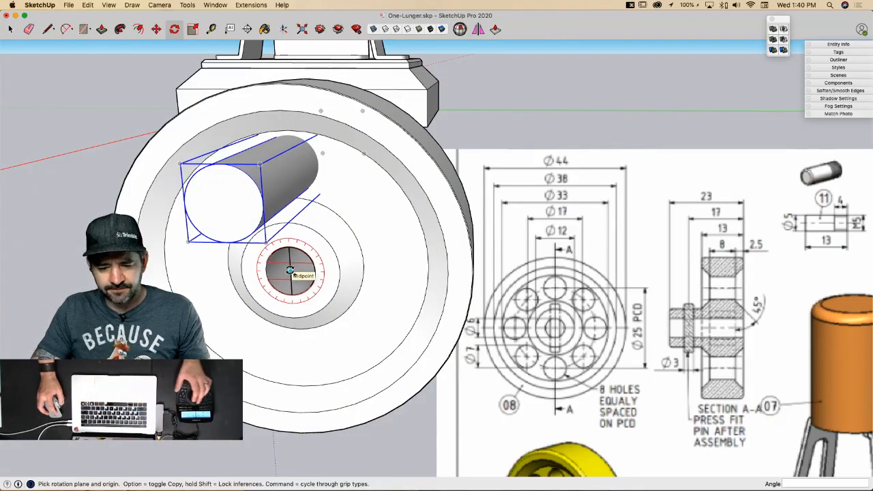
left_click(290, 269)
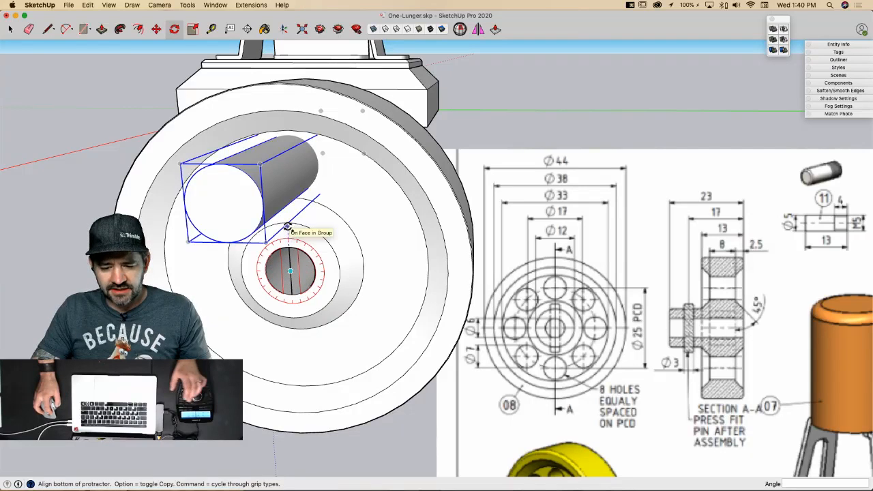
left_click(287, 230)
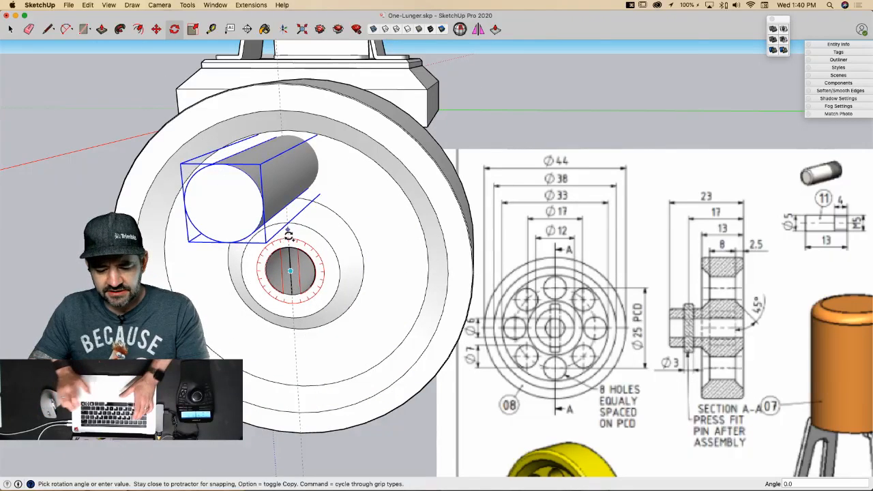
type("360")
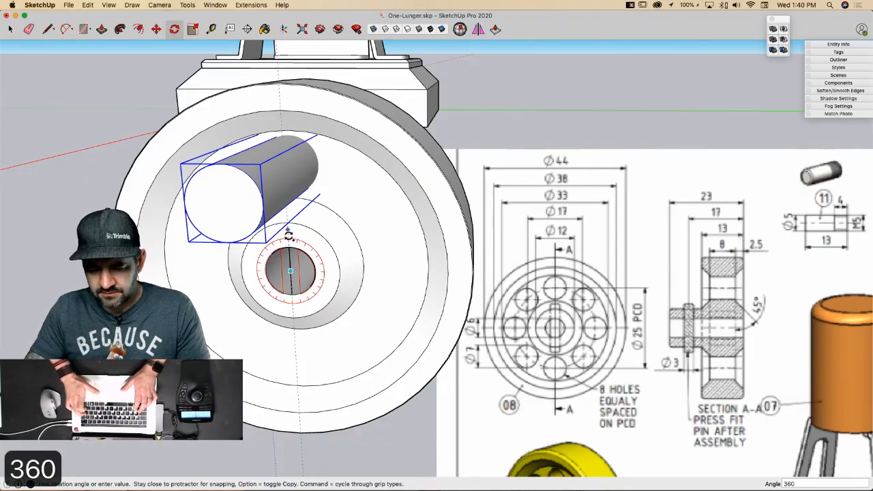
key("Return")
Step: Divide the 360° rotated copy by 8 to space the cylinders equally around the flywheel
type("/")
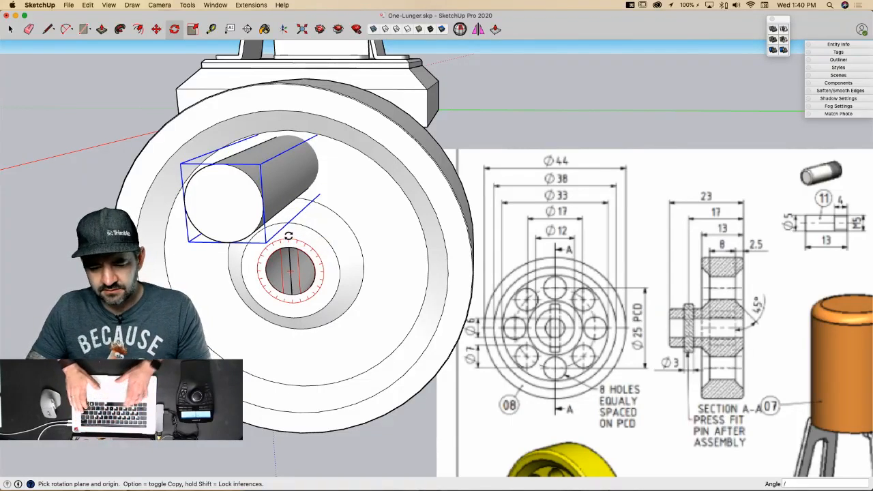
type("7")
key("Return")
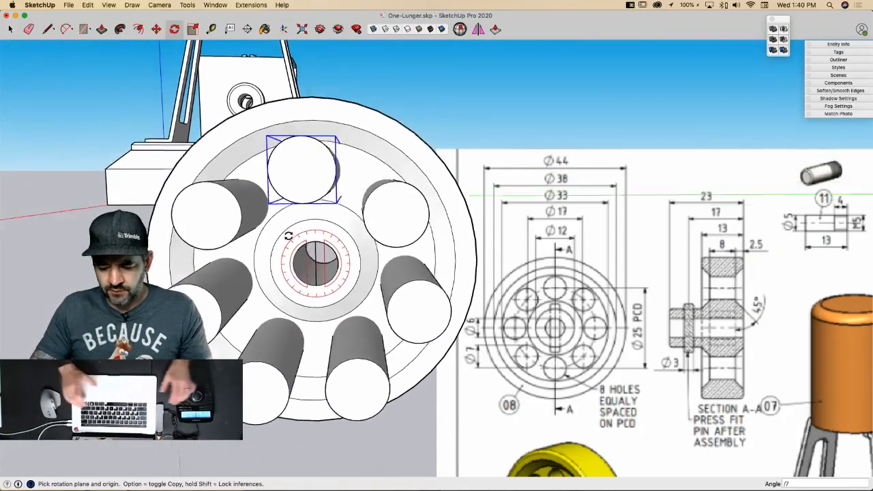
type("/8")
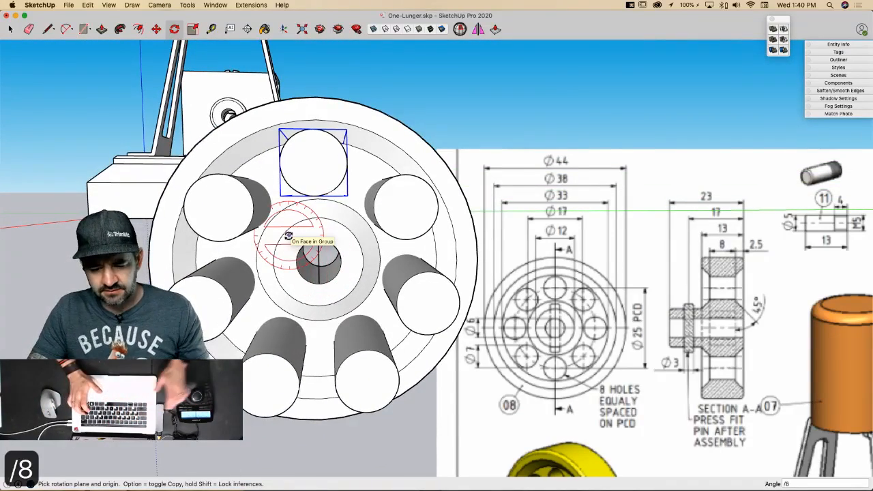
key("Return")
middle_click_drag(289, 237, 212, 251)
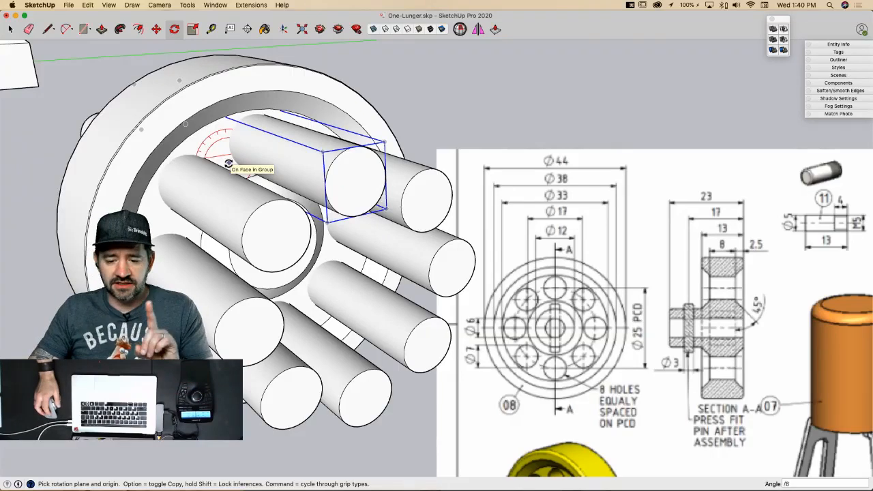
key("space")
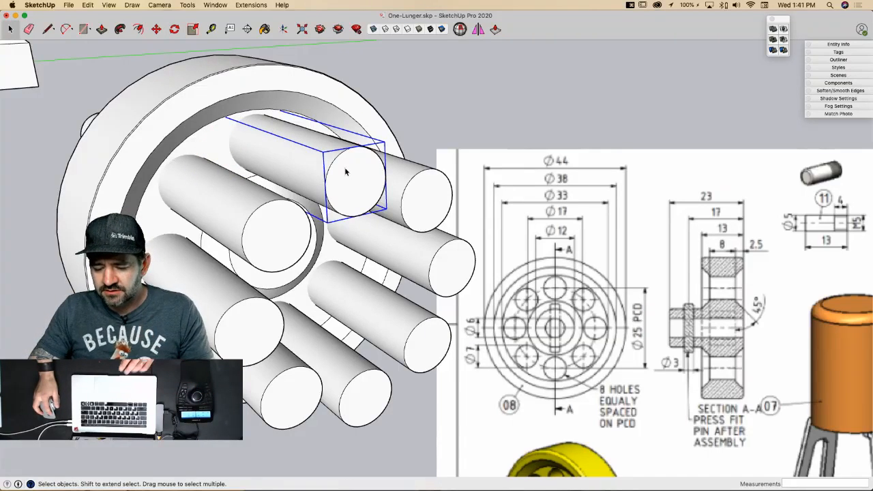
Step: Move the overlapping duplicate of the original cylinder out of the flywheel and erase it
key("Escape")
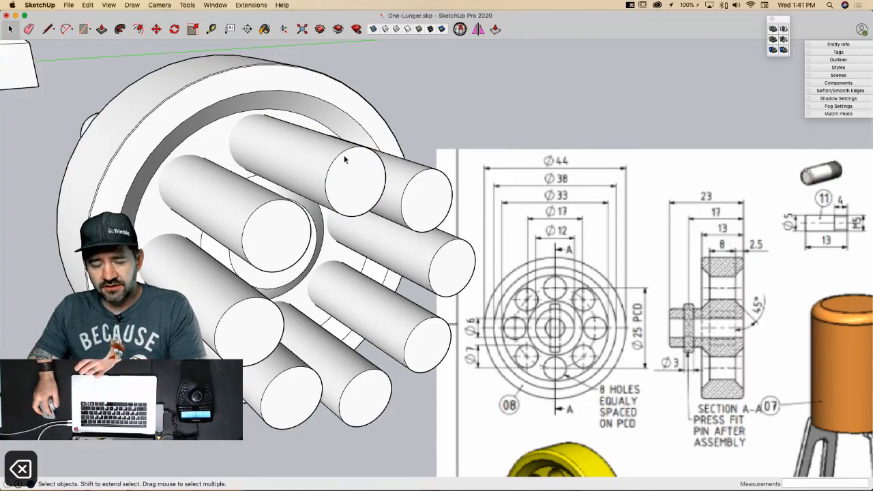
key("super+z")
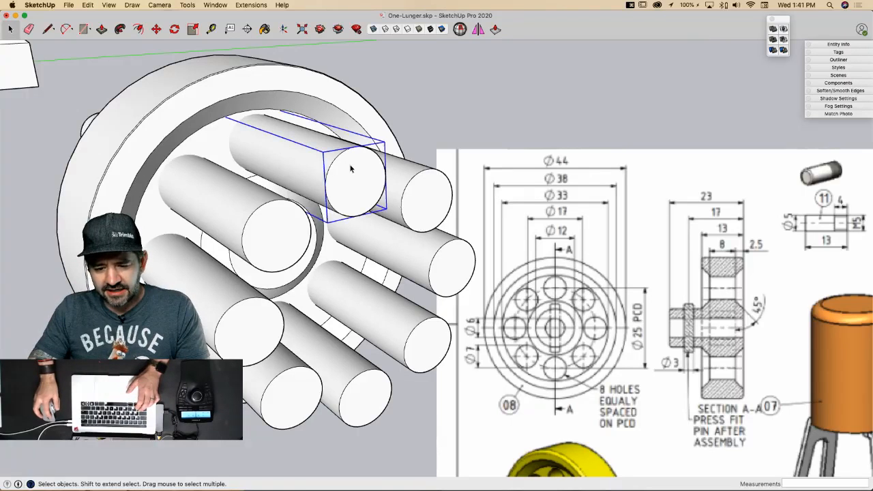
key("m")
left_click(368, 194)
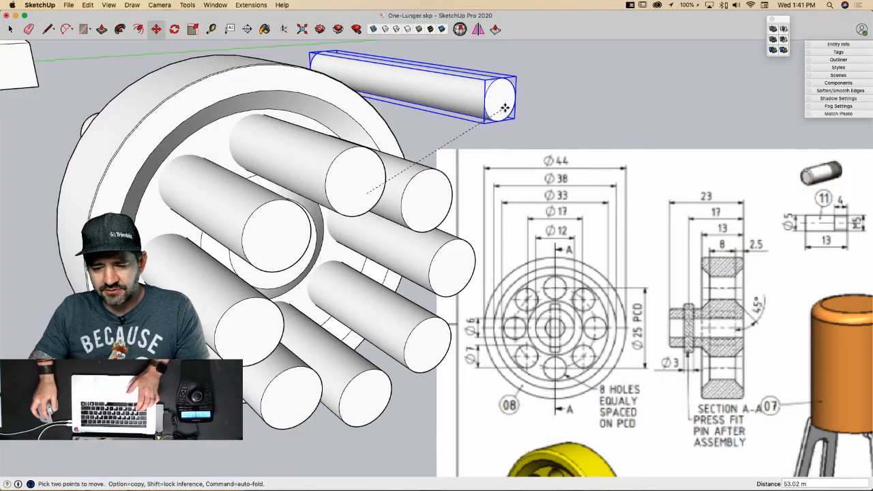
key("e")
left_click(507, 118)
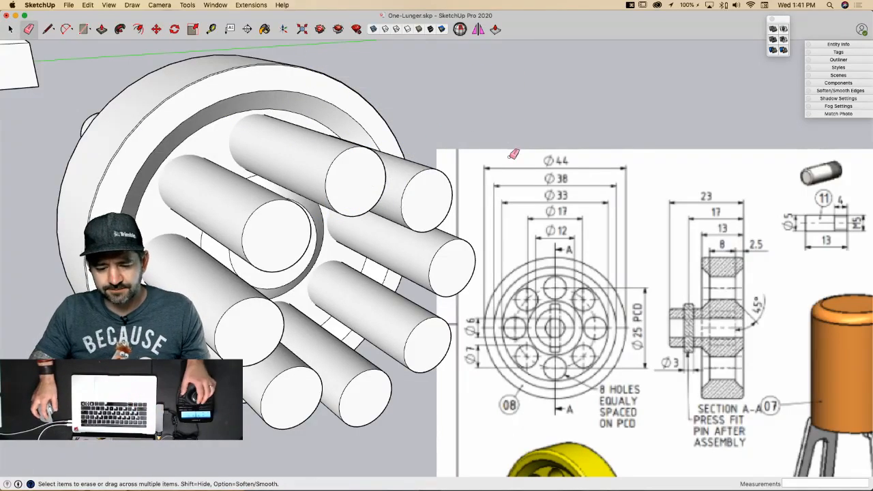
key("space")
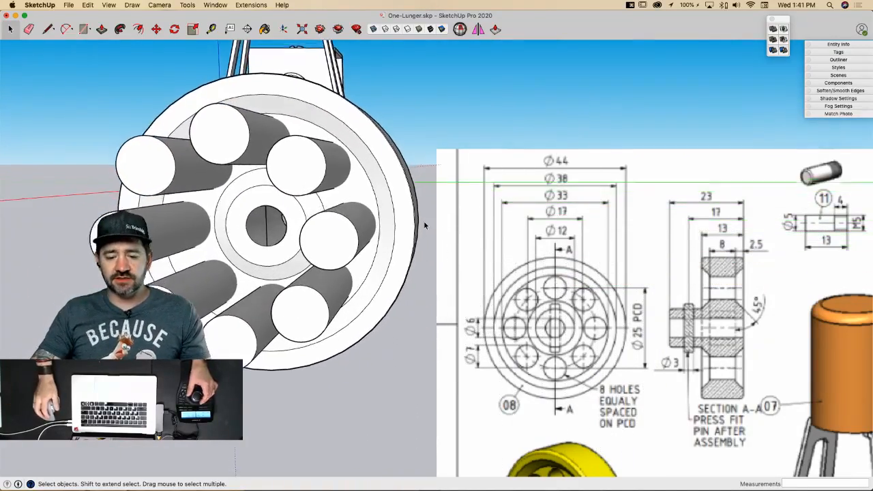
key("e")
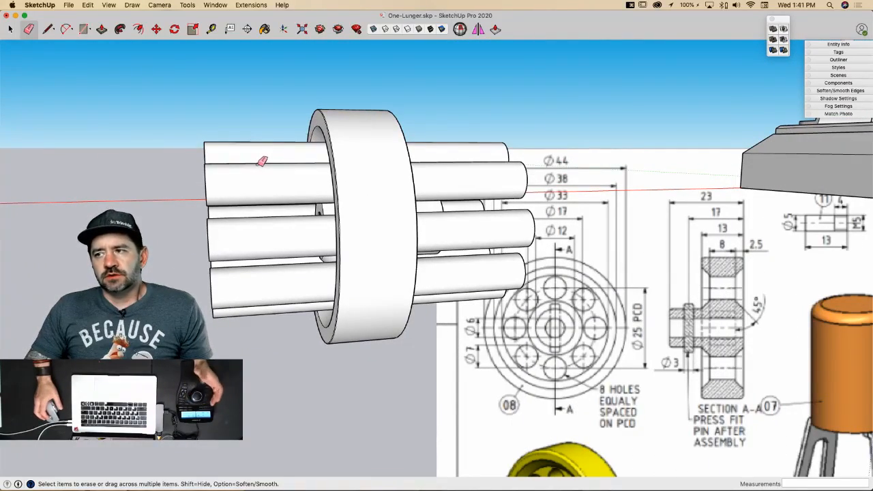
Step: Explode all the cylinders around the flywheel and combine their geometry into one group
key("space")
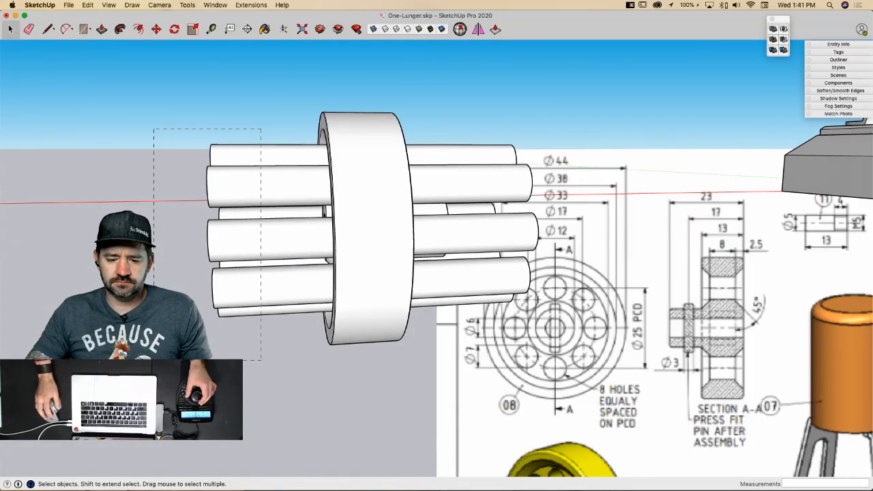
left_click_drag(261, 127, 153, 360)
right_click(253, 242)
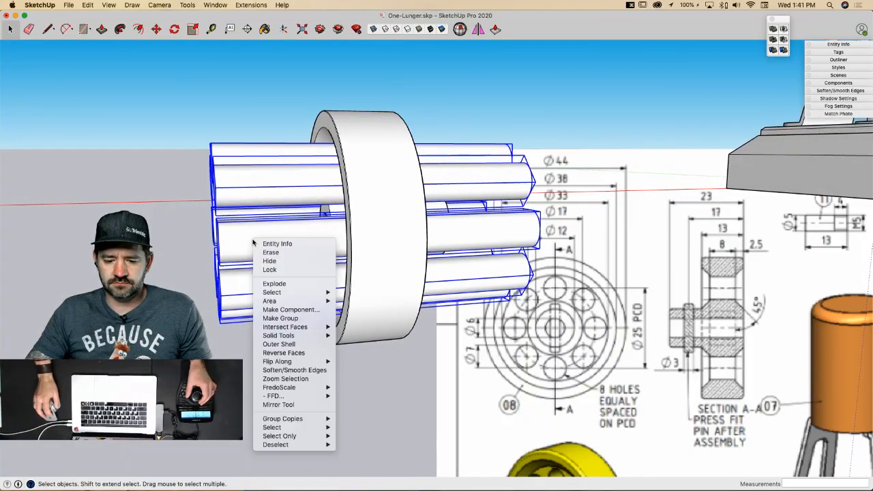
left_click(290, 284)
right_click(251, 242)
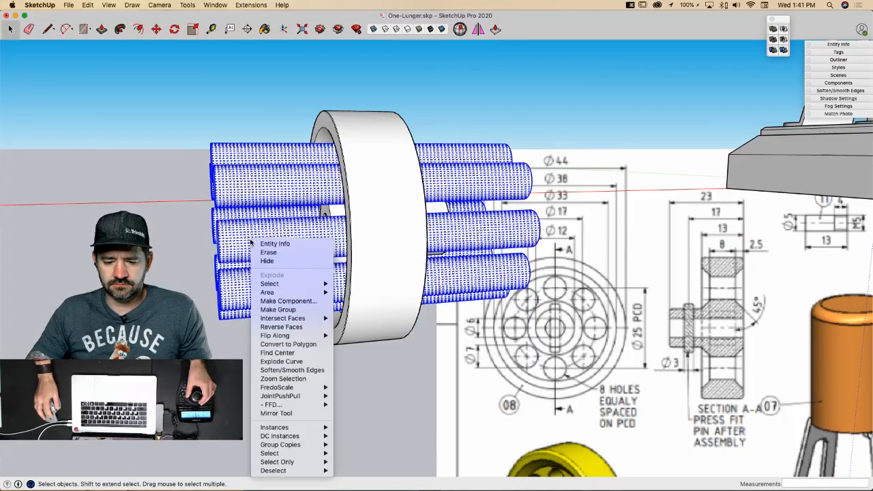
left_click(292, 310)
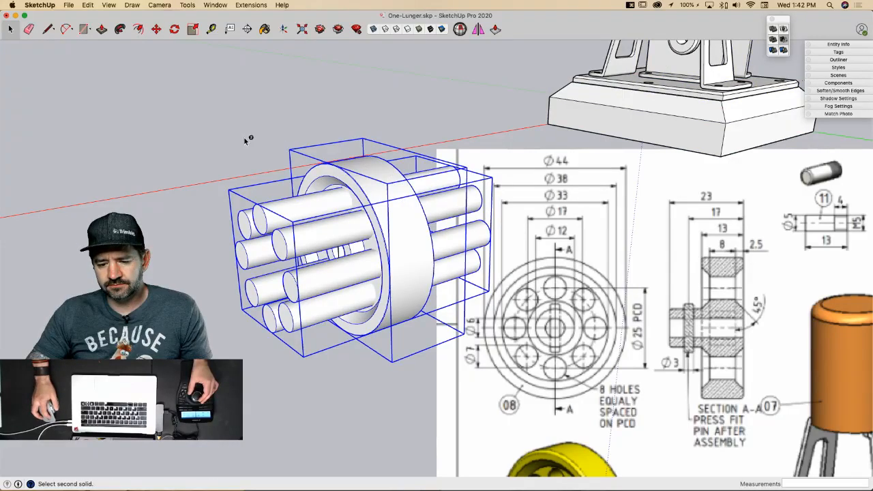
Step: Subtract the cylinder group from the flywheel to cut the web holes, and erase the leftover line in the bore
key("space")
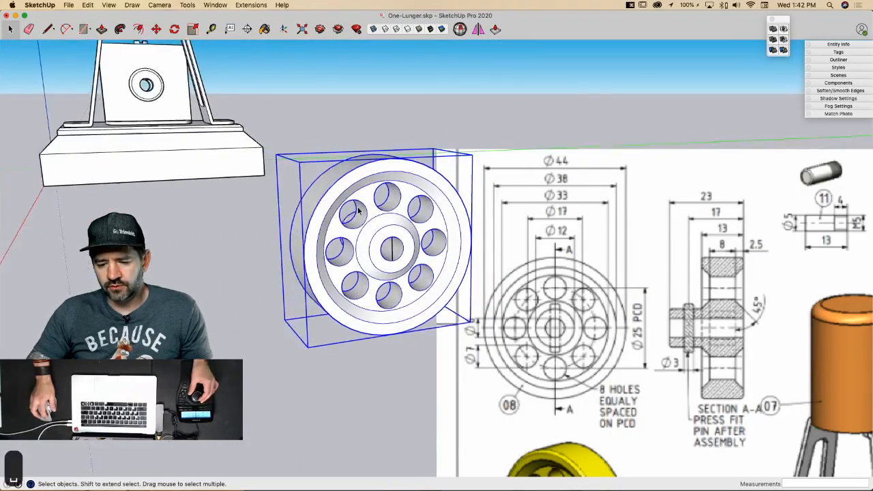
key("e")
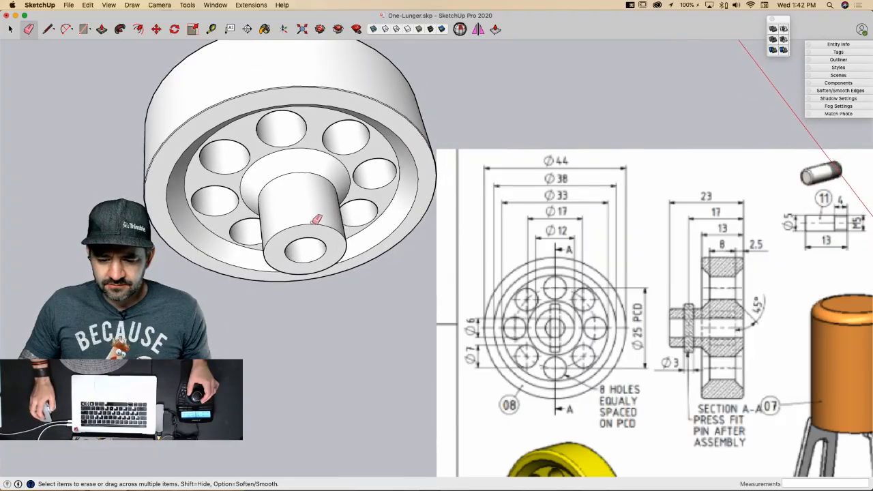
Step: Draw a line along the top of the flywheel's hub from its base to its end face
scroll(311, 221, "up", 5)
key("l")
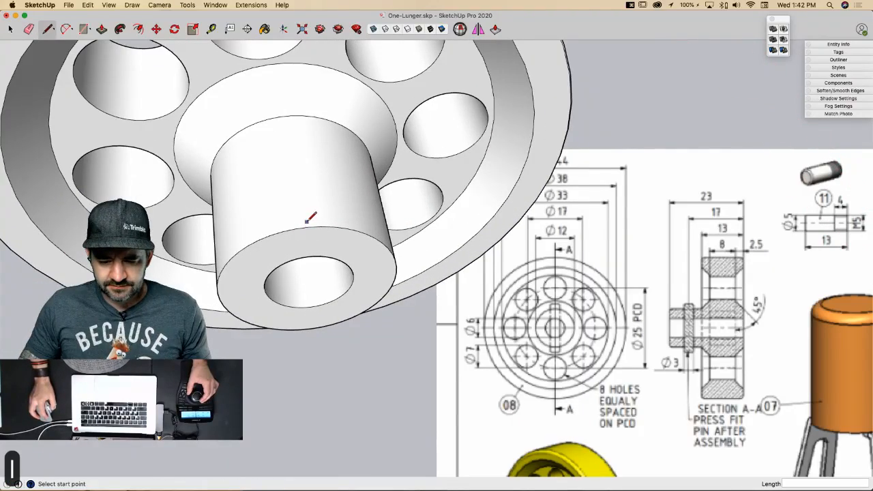
left_click(301, 227)
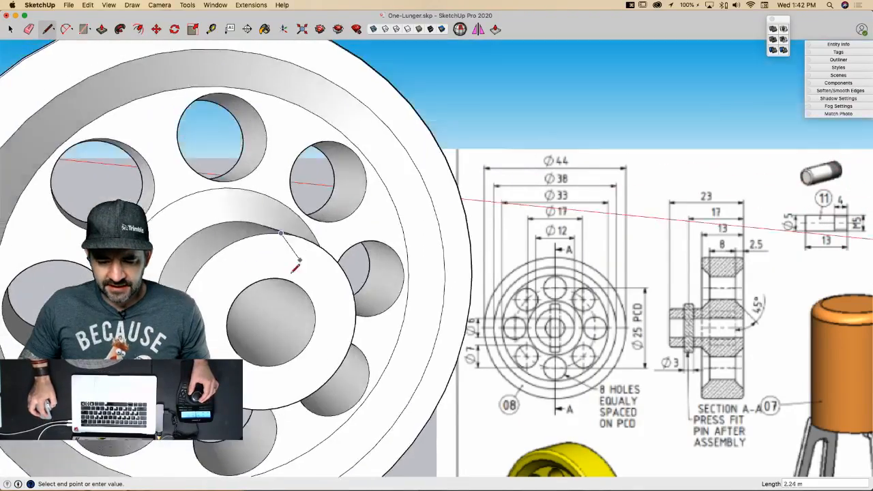
key("Escape")
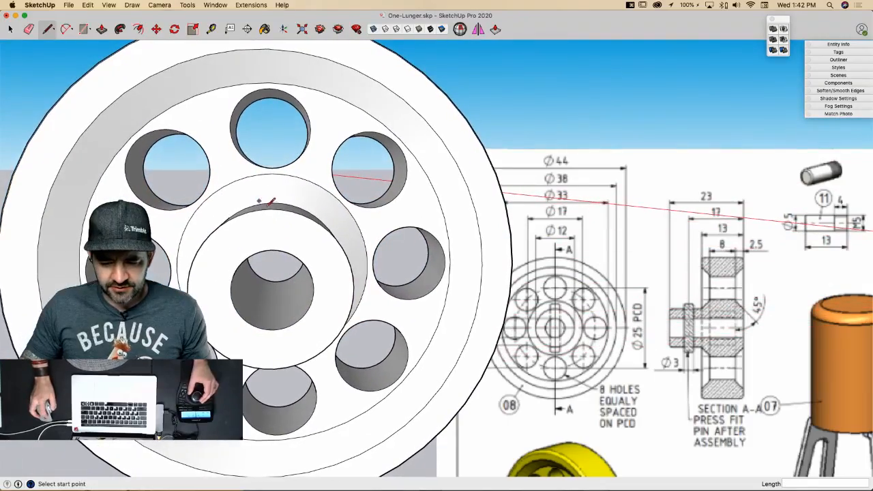
left_click(270, 208)
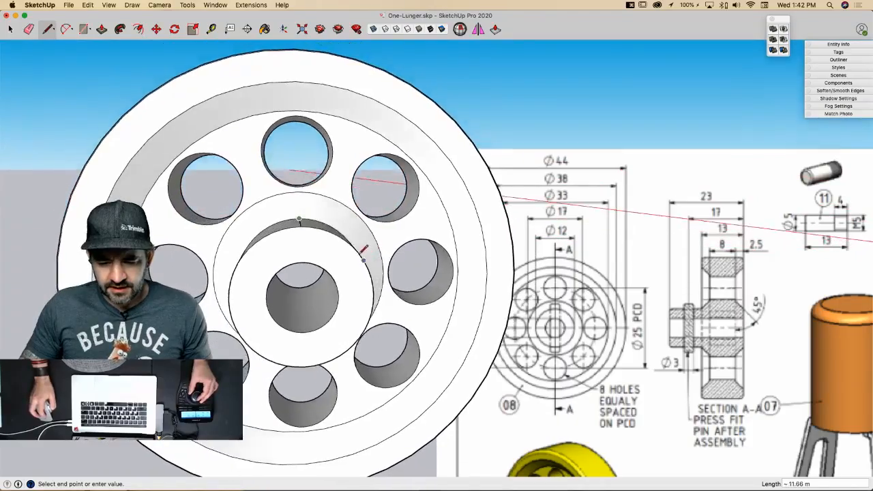
key("Escape")
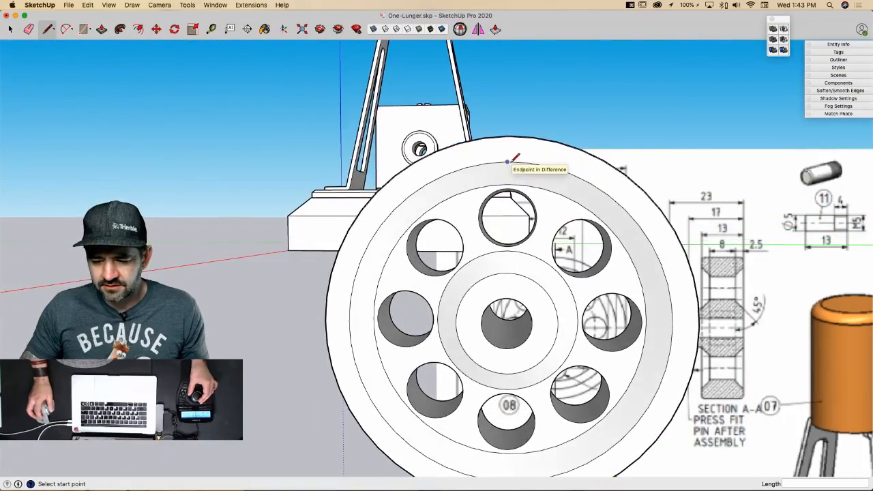
Step: Draw a 17 m guide line along the red axis from the rim's face opposite the hub, and drop a vertical line onto the hub line
left_click(508, 162)
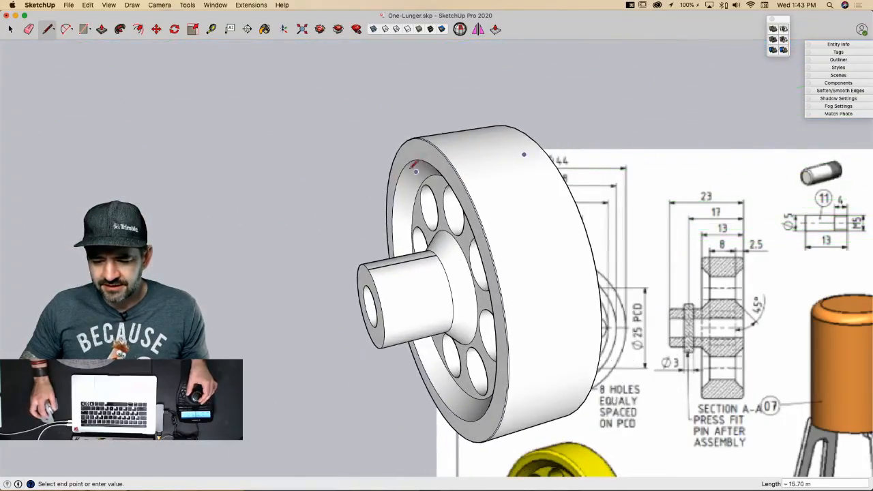
type("1")
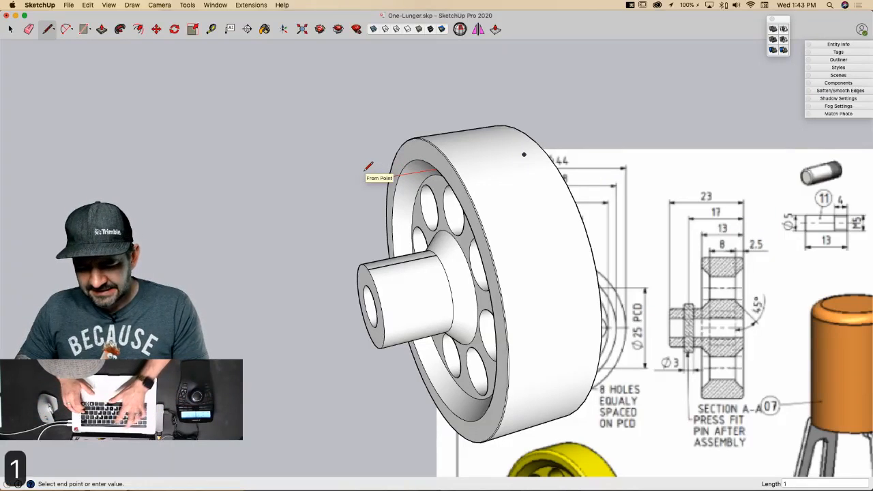
type("7")
left_click(407, 174)
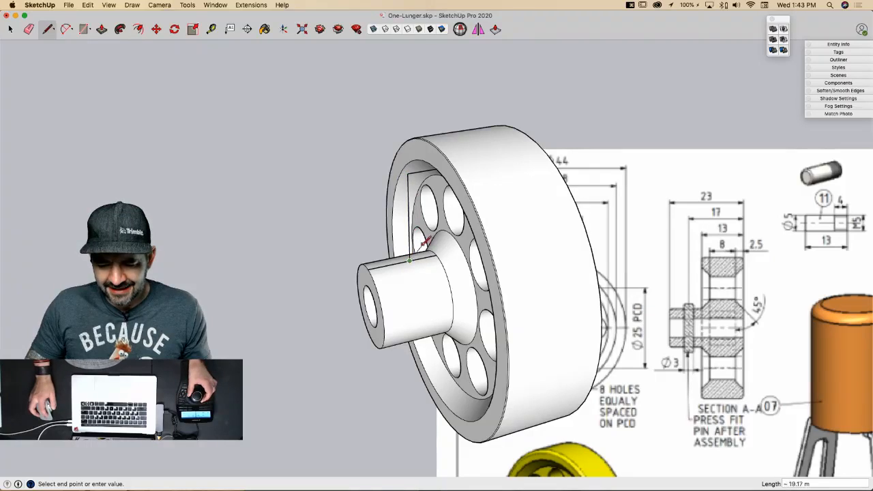
key("space")
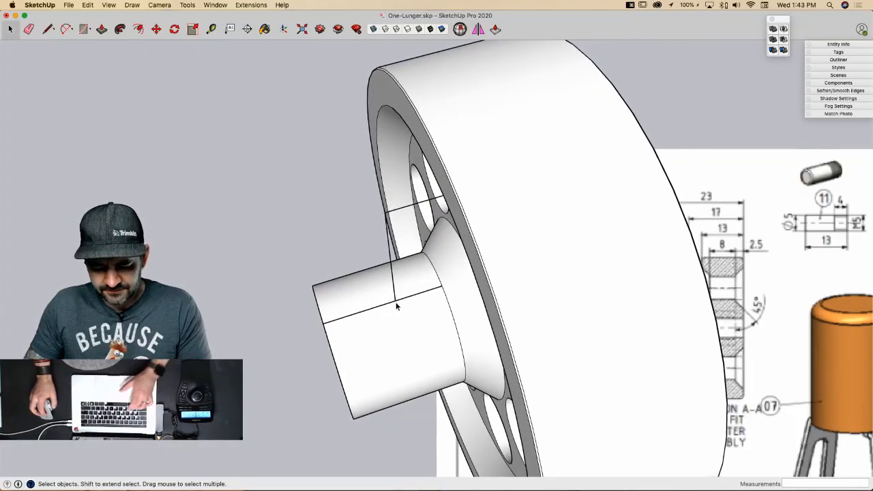
Step: Draw a circle of 1.5 m radius centred where the vertical guide meets the hub, and erase the guide lines
key("c")
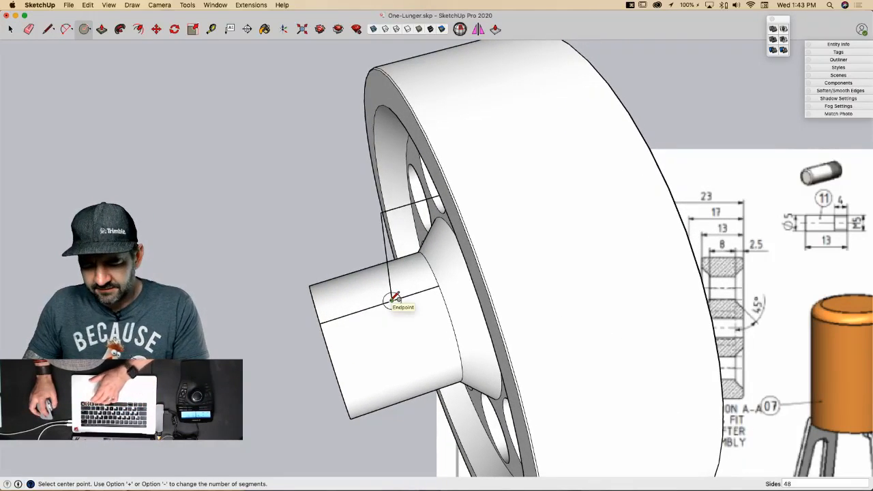
left_click(393, 299)
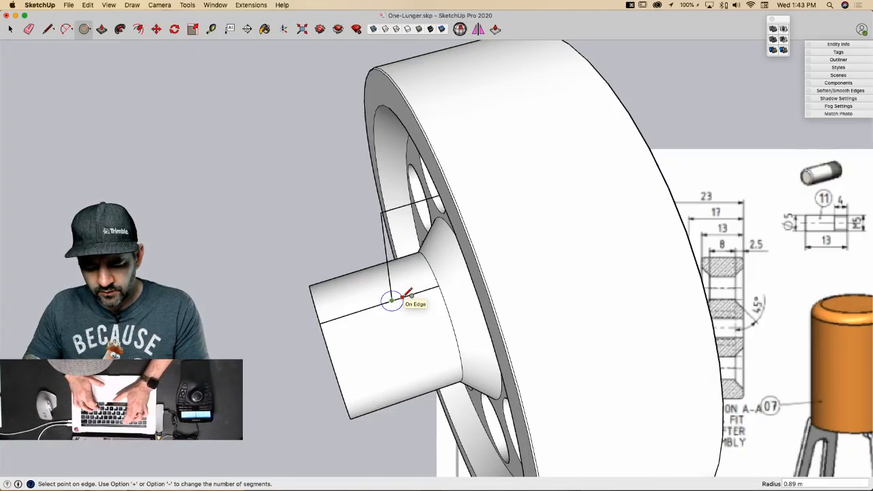
key("Return")
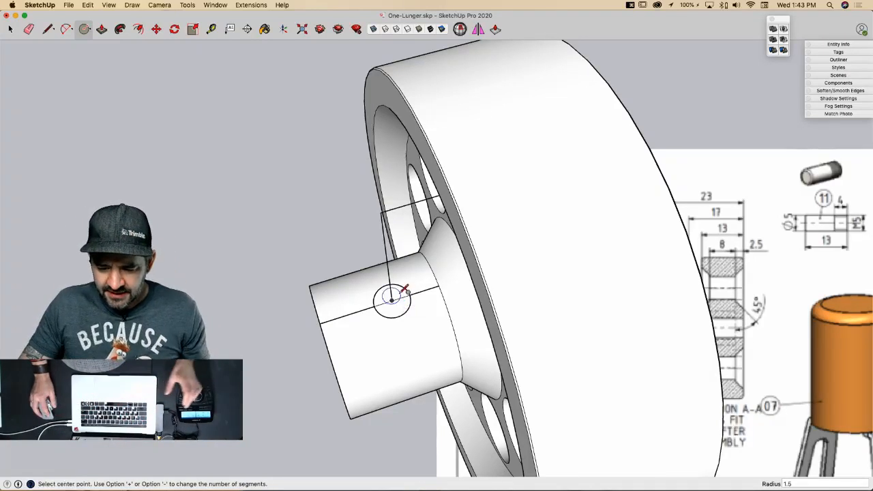
key("e")
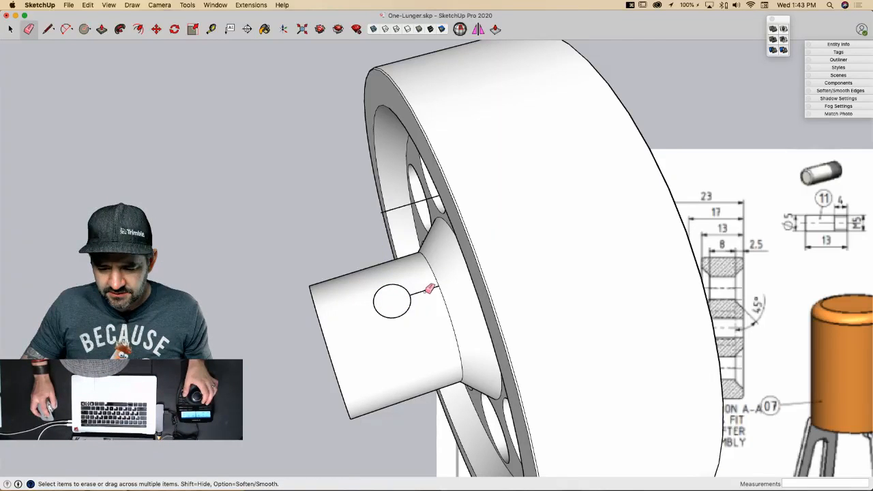
middle_click_drag(397, 209, 316, 257)
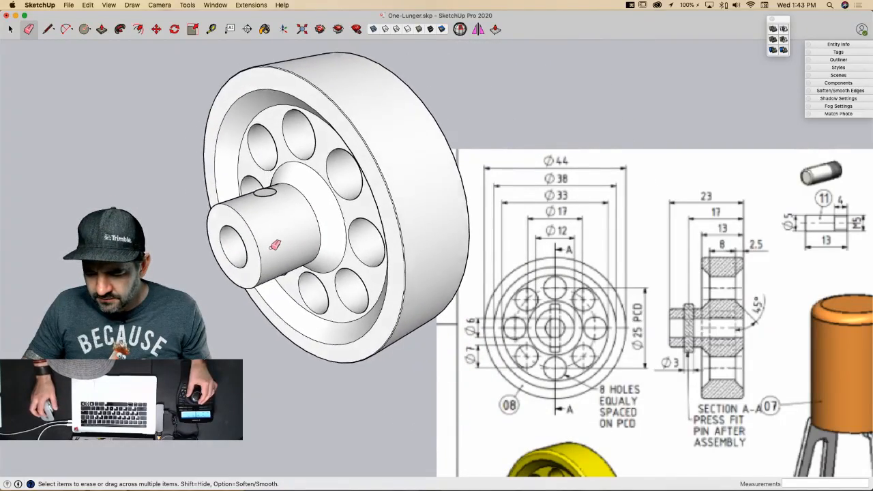
Step: Push/Pull the circle down through the hub and bore until it reaches the hub's underside
key("p")
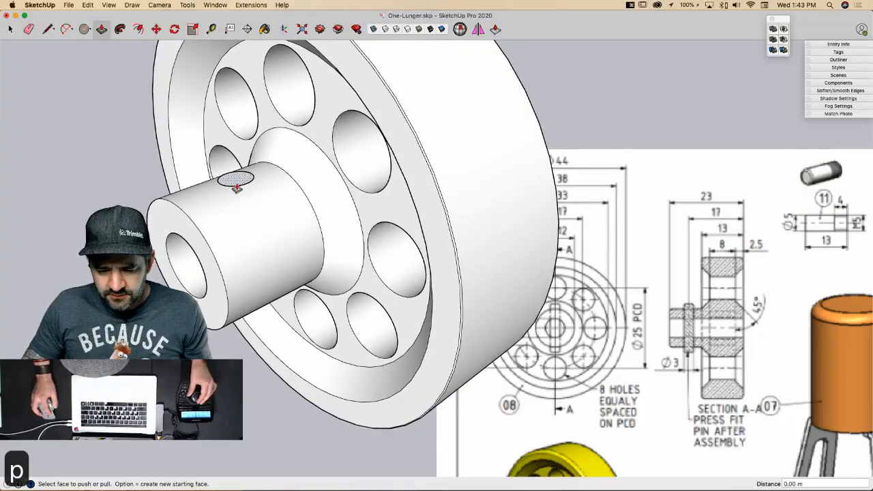
left_click(234, 196)
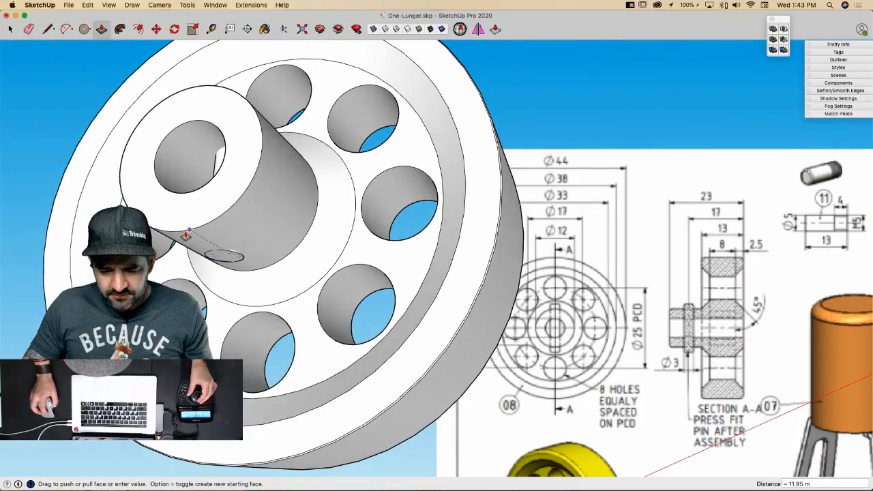
left_click(188, 232)
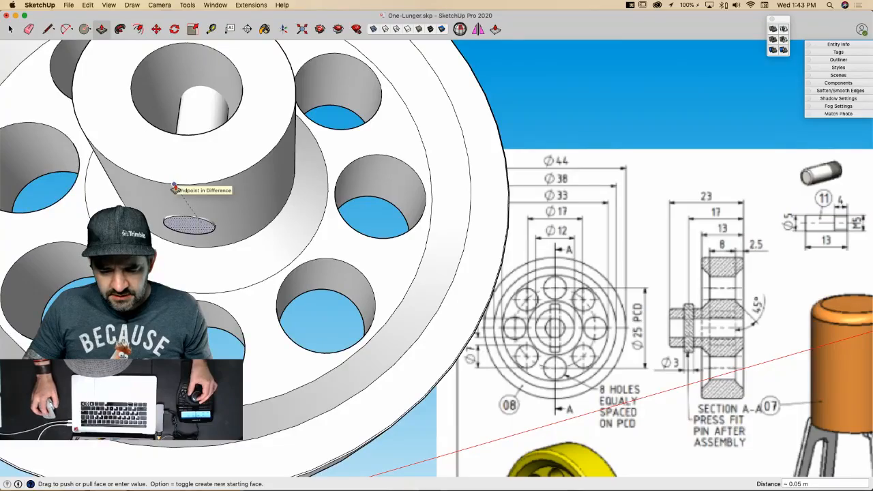
left_click(174, 188)
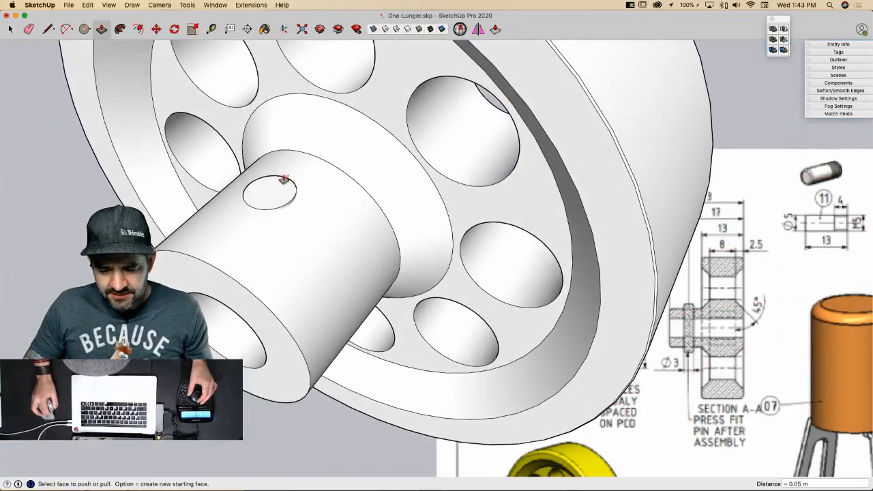
Step: Extend the upper and lower ends of the cross pin 1 m each
left_click(277, 201)
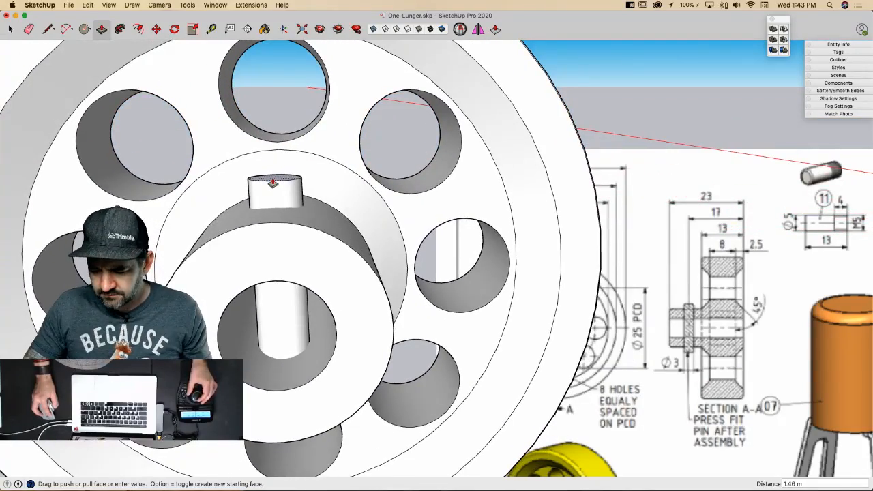
type("1")
key("Return")
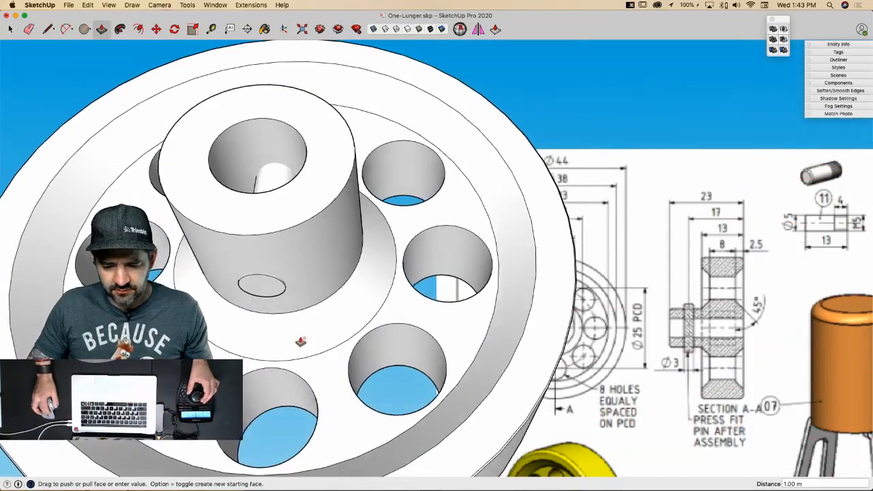
left_click(254, 285)
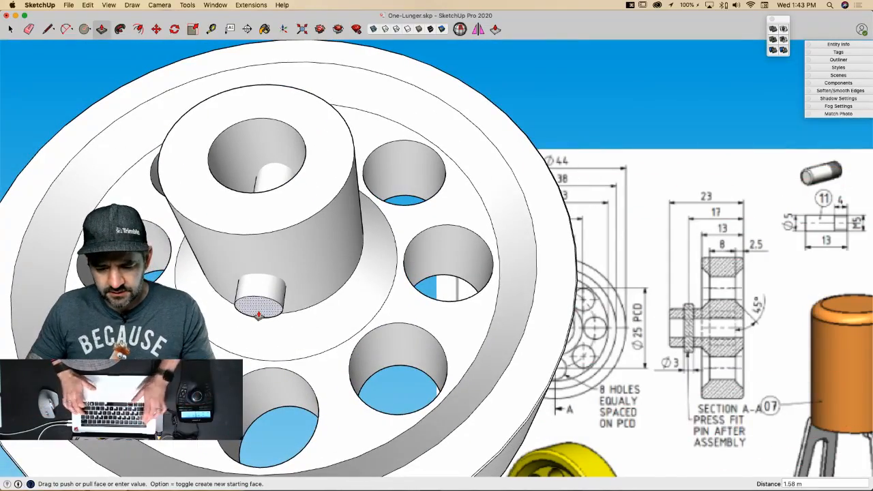
type("1")
key("Return")
key("space")
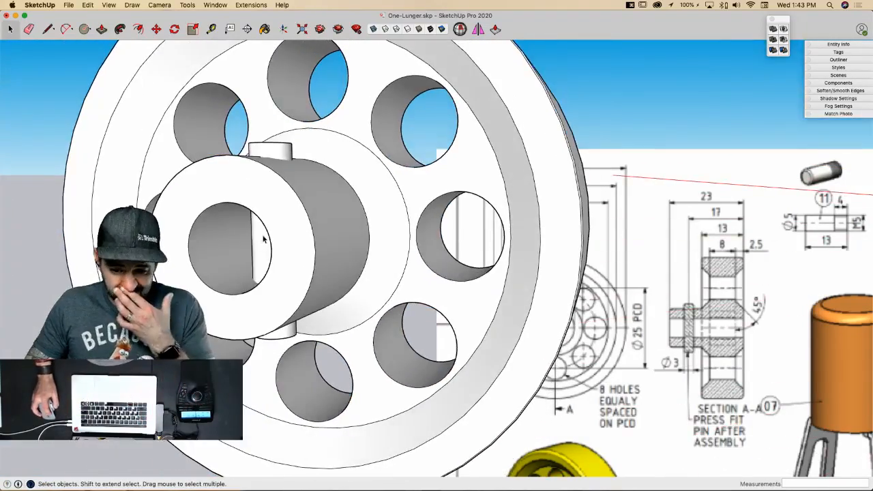
Step: Group the cross pin and use it to Trim a matching hole through the flywheel's hub
left_click(262, 238)
right_click(263, 237)
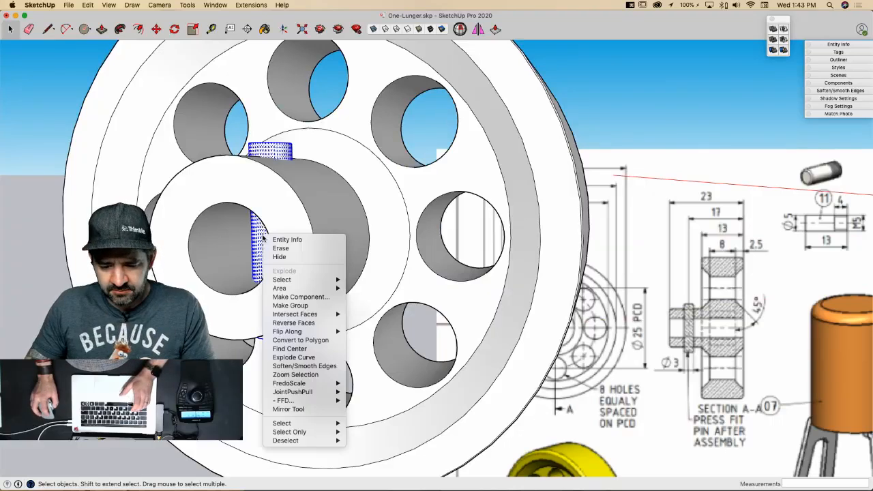
left_click(305, 308)
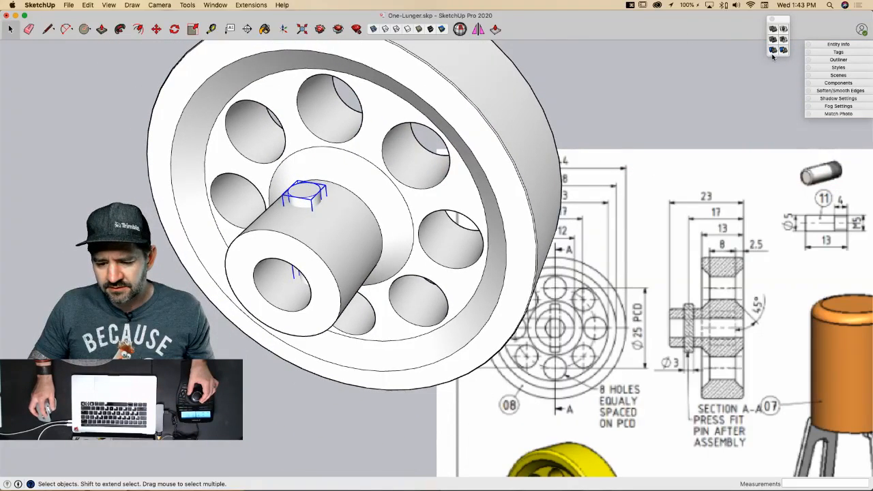
left_click(348, 232)
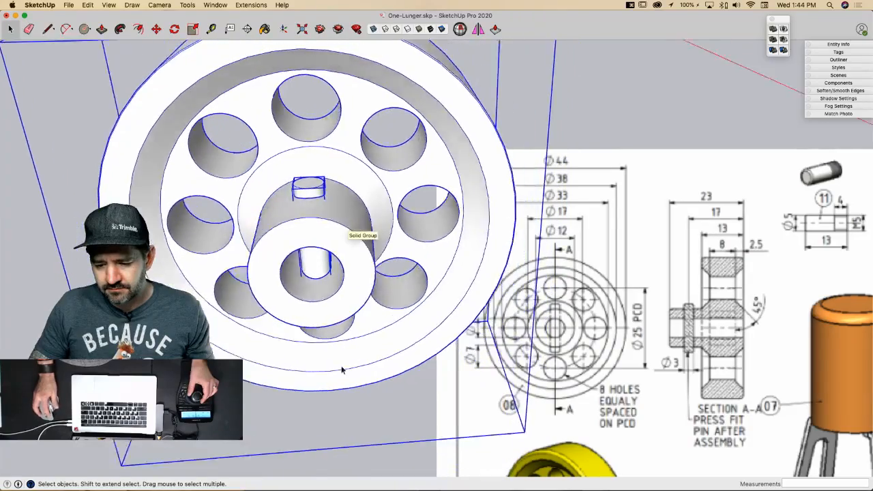
left_click(535, 149)
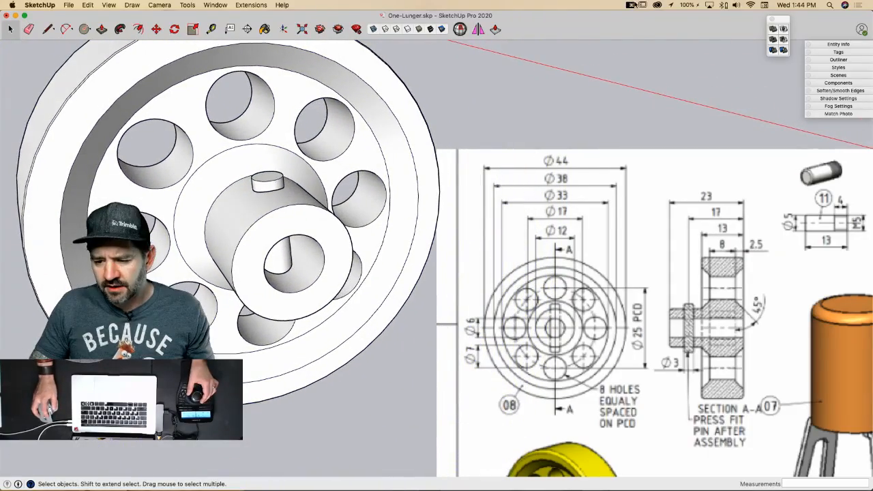
left_click(632, 6)
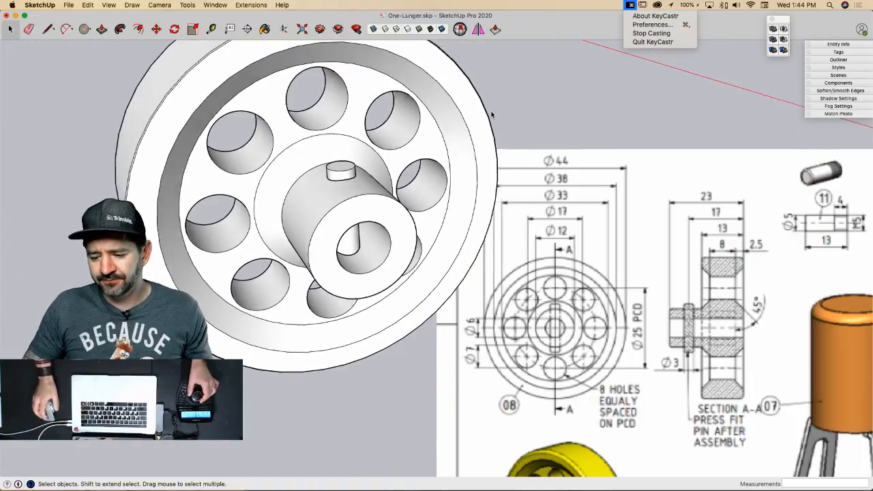
left_click(350, 215)
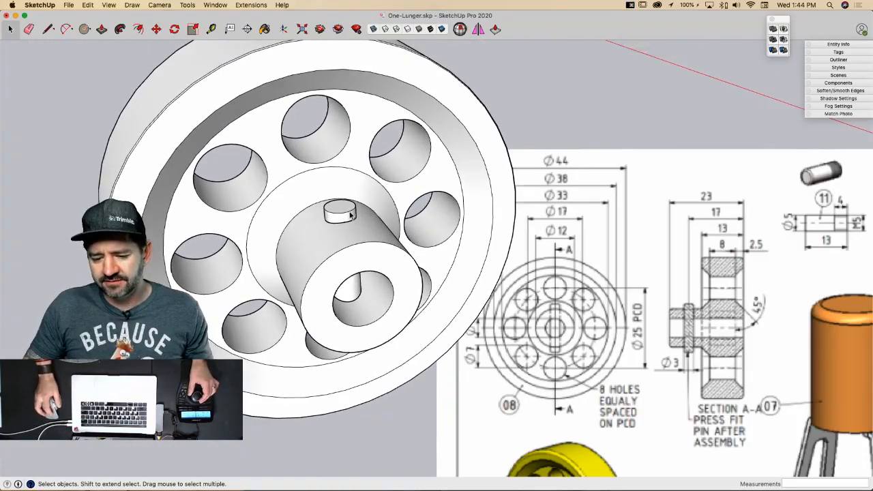
left_click(257, 192)
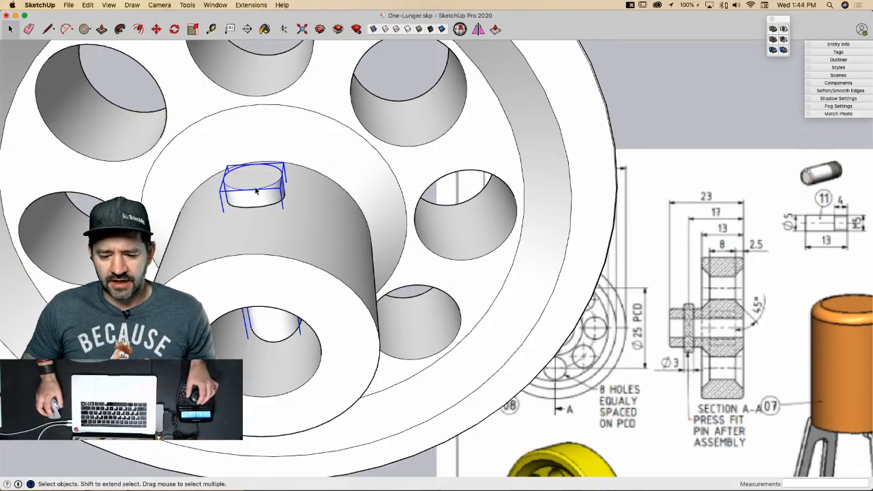
Step: Turn the cross pin in the hub into a component named Pin
middle_click_drag(256, 192, 285, 139)
right_click(286, 139)
left_click(323, 212)
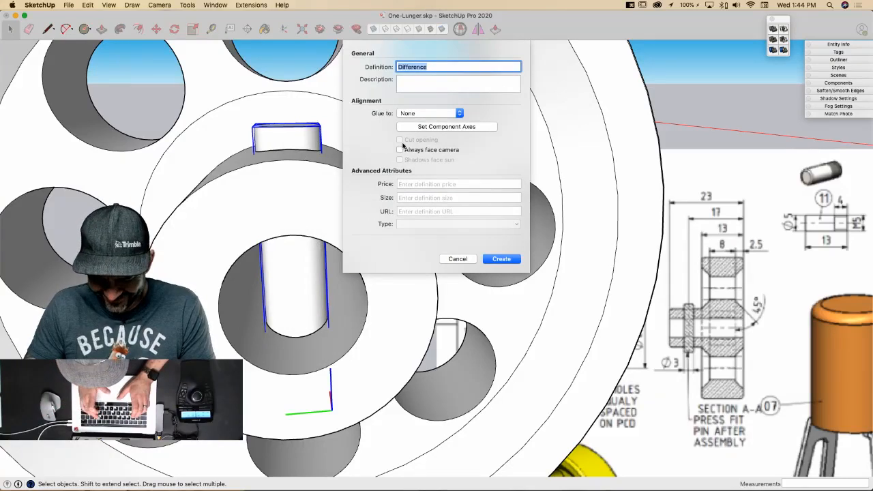
type("Pin")
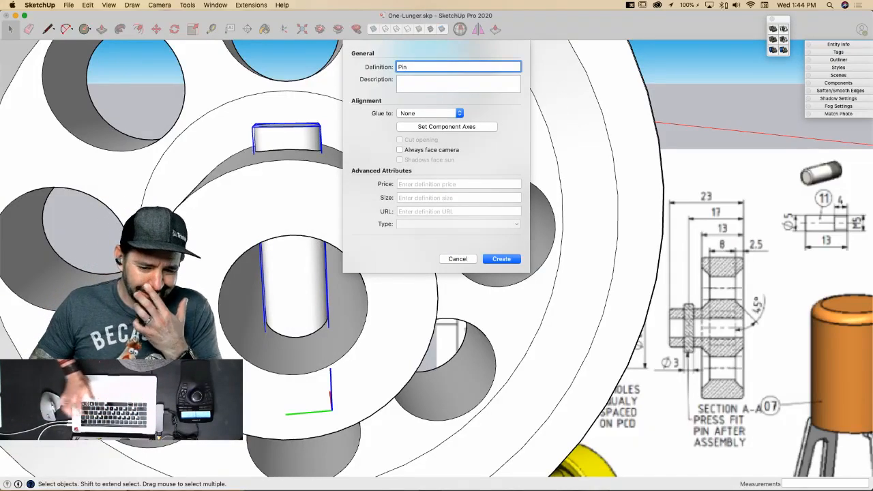
key("Return")
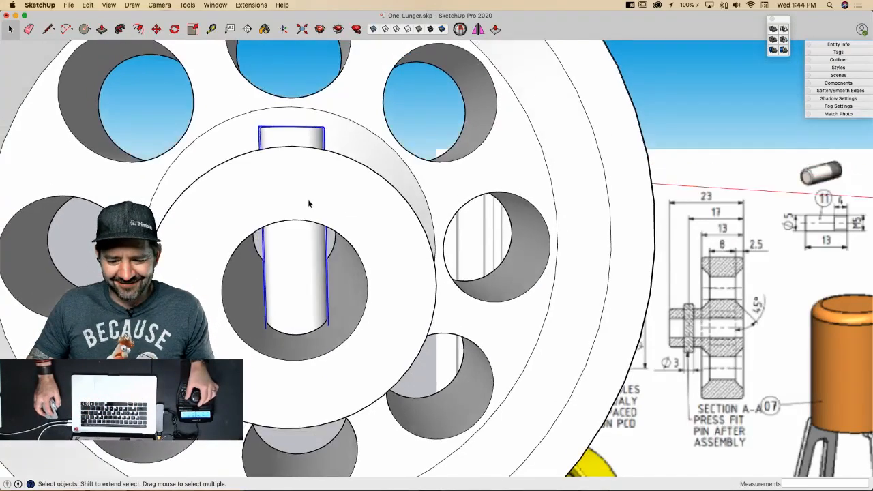
Step: Convert the flywheel body group into a component named Wheel
left_click(310, 203)
right_click(310, 203)
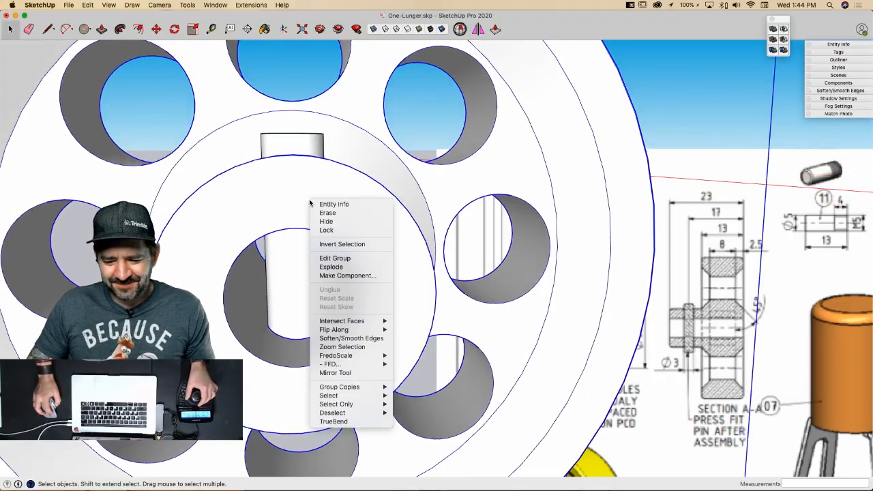
left_click(354, 275)
type("WHeel")
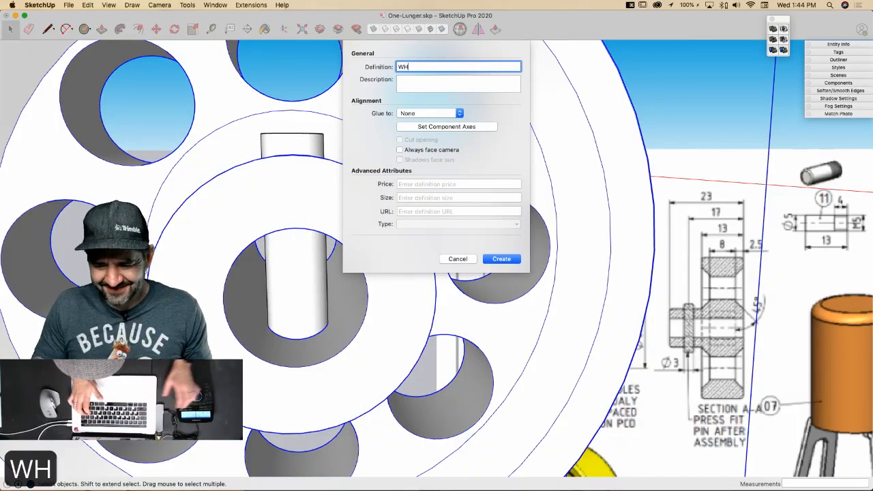
key("BackSpace")
key("BackSpace")
key("BackSpace")
key("BackSpace")
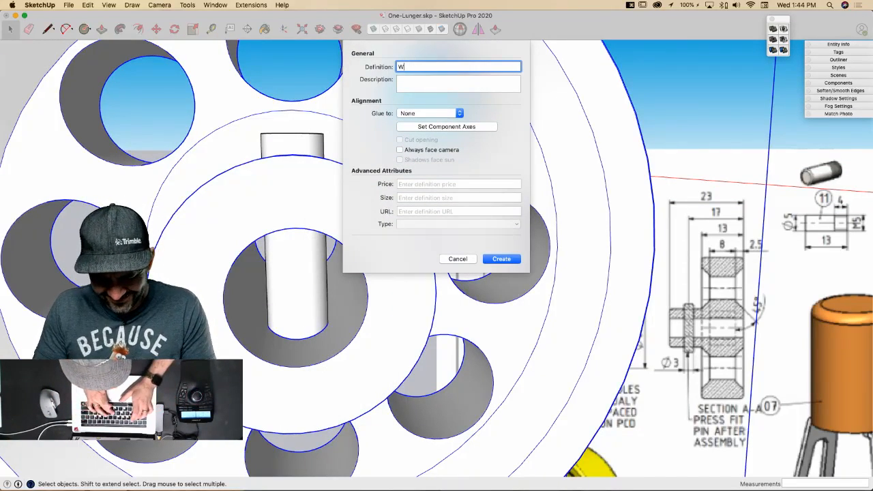
type("heel")
key("Return")
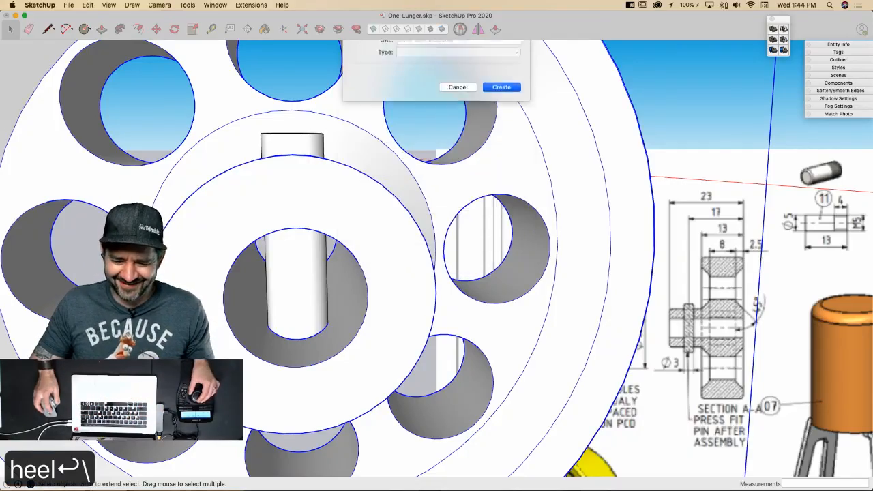
Step: Combine the wheel and its cross pin into one component named 08 Flywheel
scroll(317, 403, "down", 5)
left_click(273, 233, "shift")
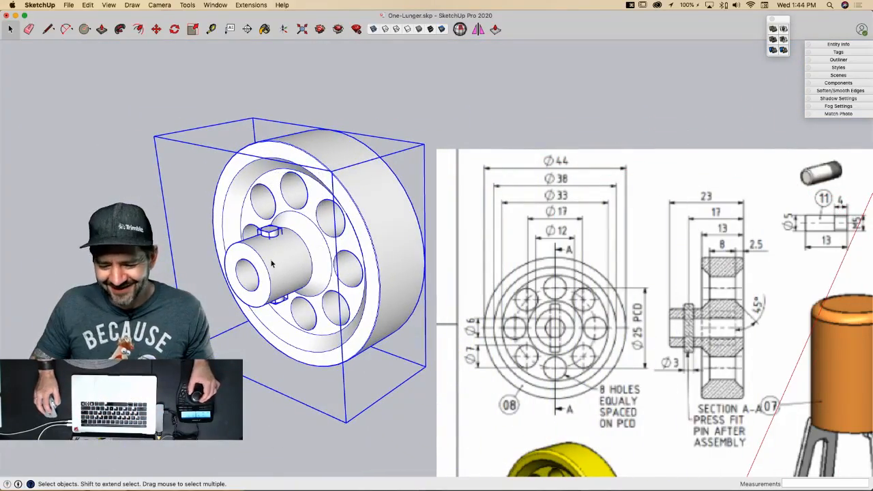
right_click(346, 227)
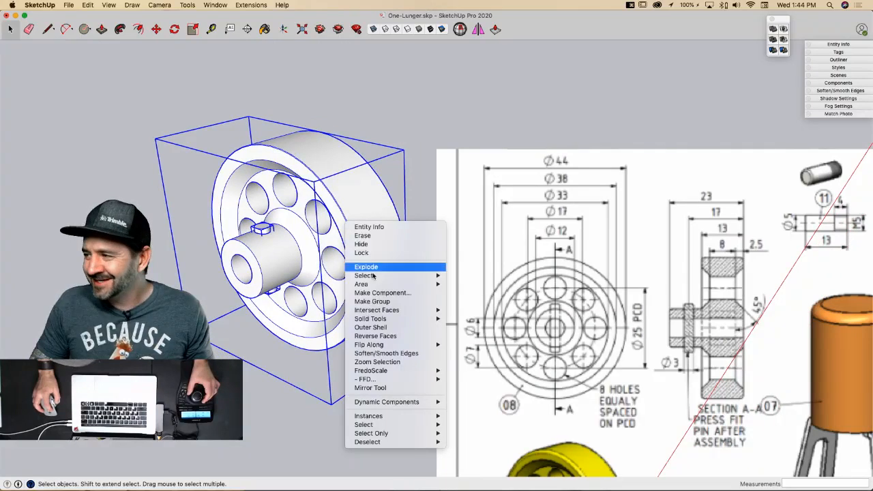
left_click(378, 293)
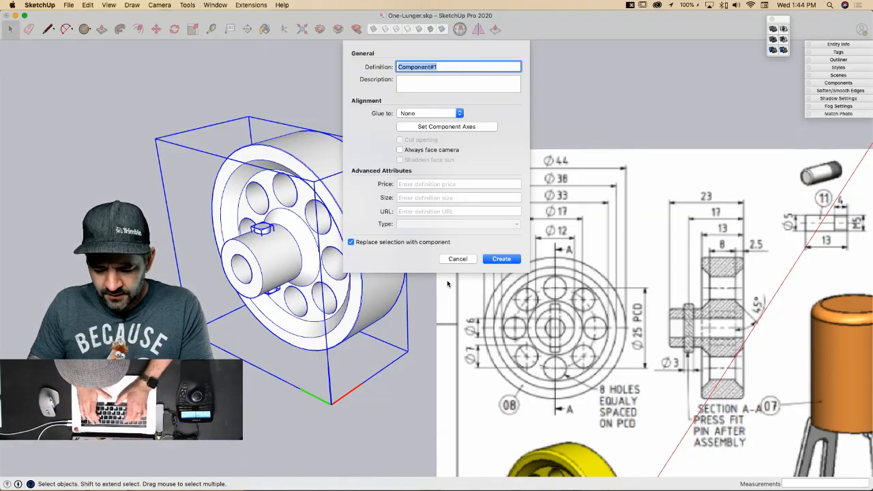
type("08 Fly")
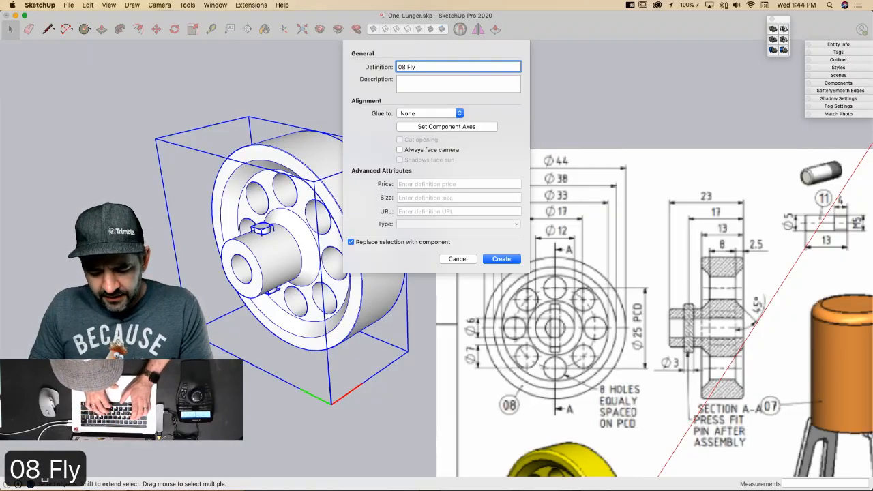
type("wheel")
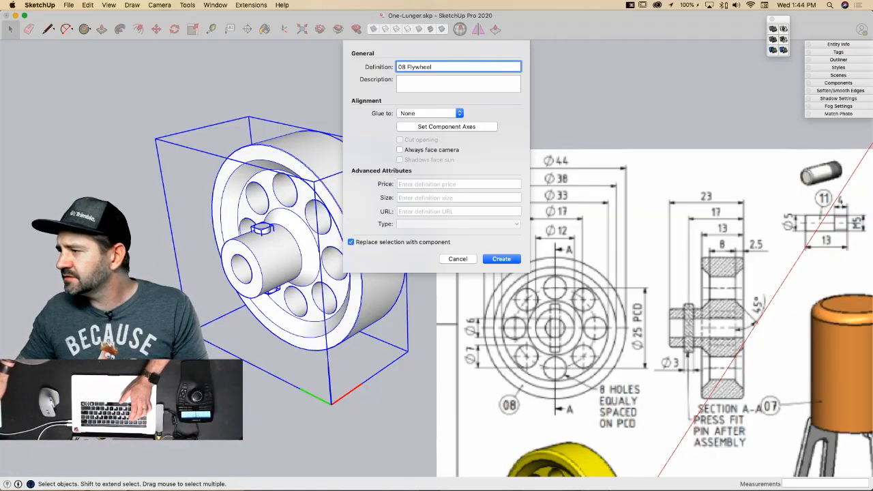
left_click(491, 259)
Step: Collapse the 08 Flywheel, 07 Cylinder and 05 Bearing End entries in the Outliner and close it again
left_click(842, 62)
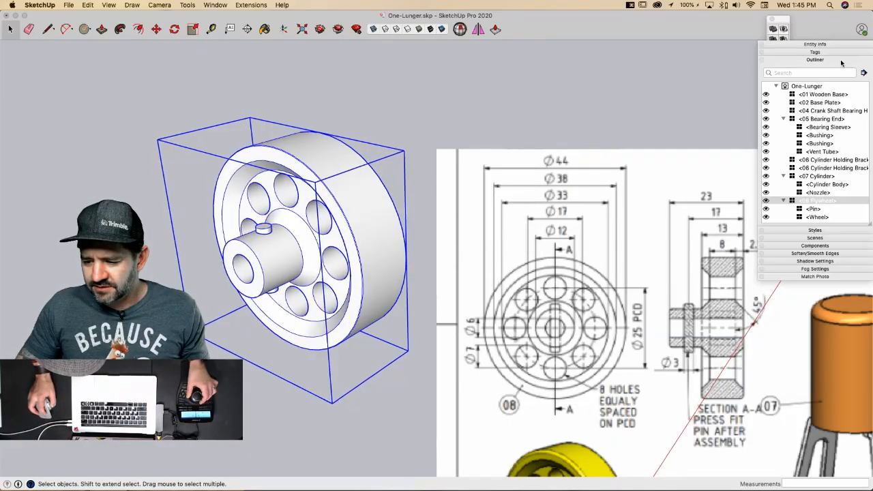
left_click(784, 201)
left_click(784, 176)
left_click(784, 119)
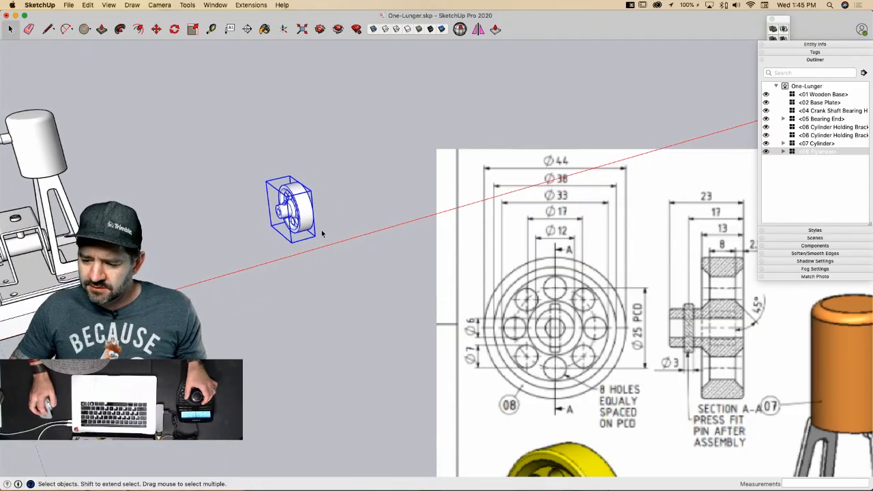
left_click(826, 60)
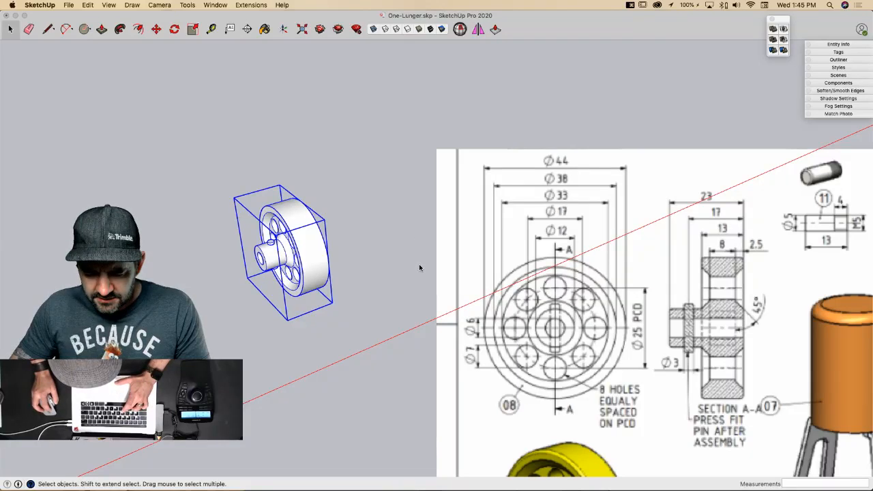
Step: Draw a horizontal circle of 2.5 m radius in the open space beside the flywheel for part 11
key("c")
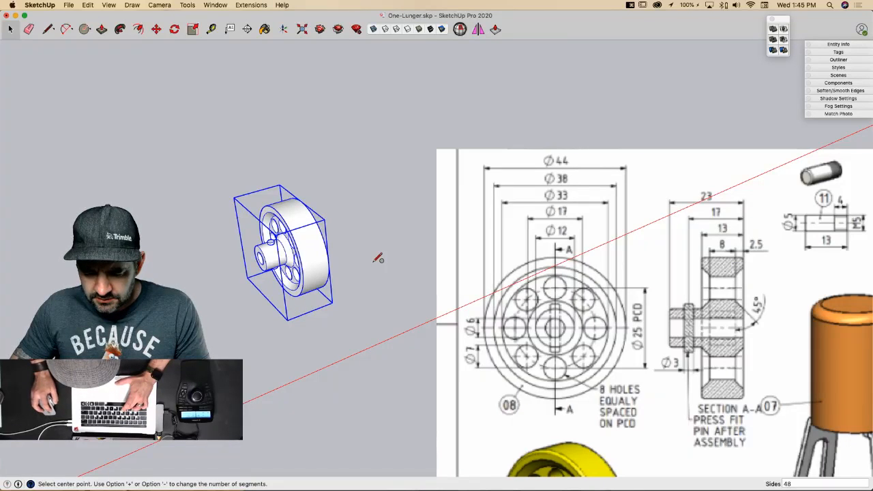
left_click(381, 270)
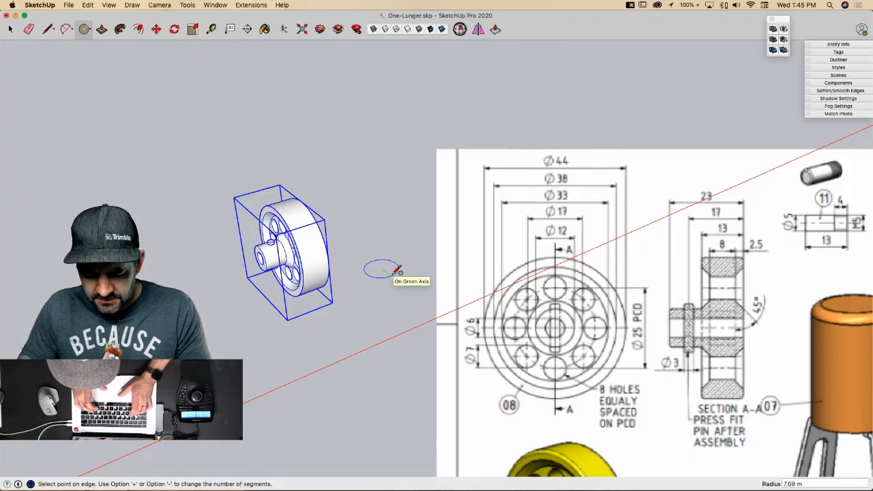
type("2.5")
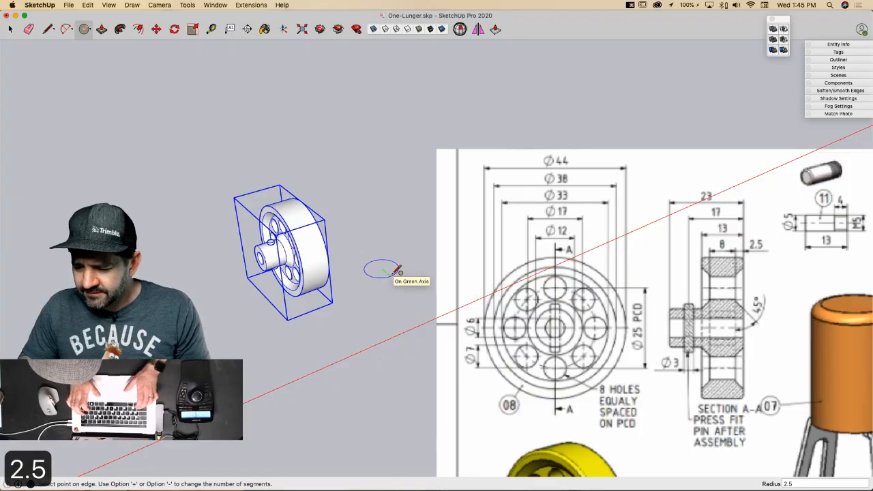
key("Return")
Step: Push/Pull the new circle up 13 m into a solid cylinder
key("p")
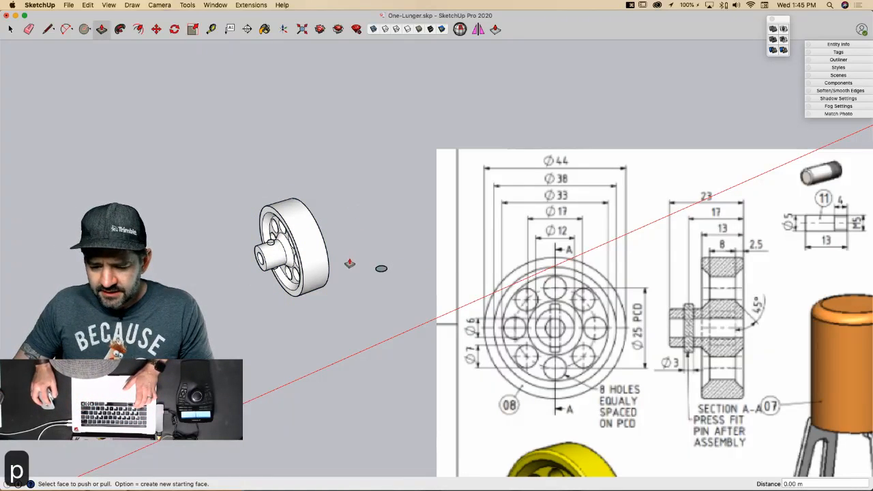
left_click(381, 271)
left_click(381, 233)
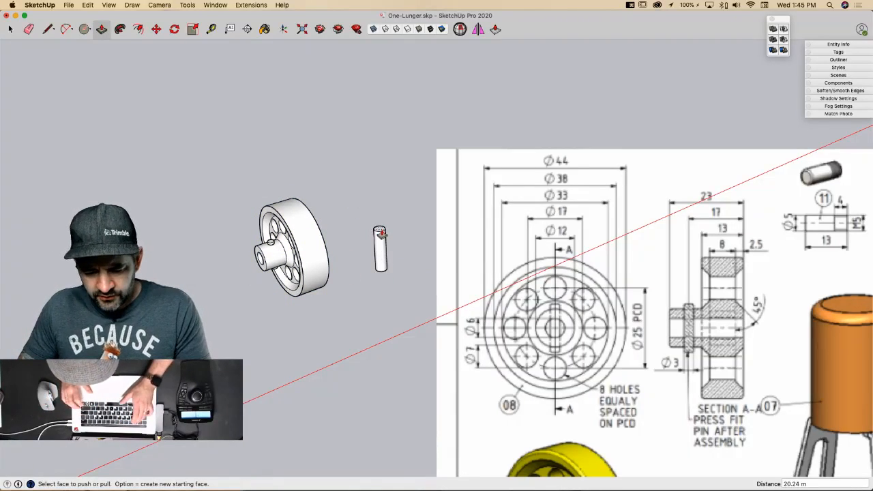
type("13")
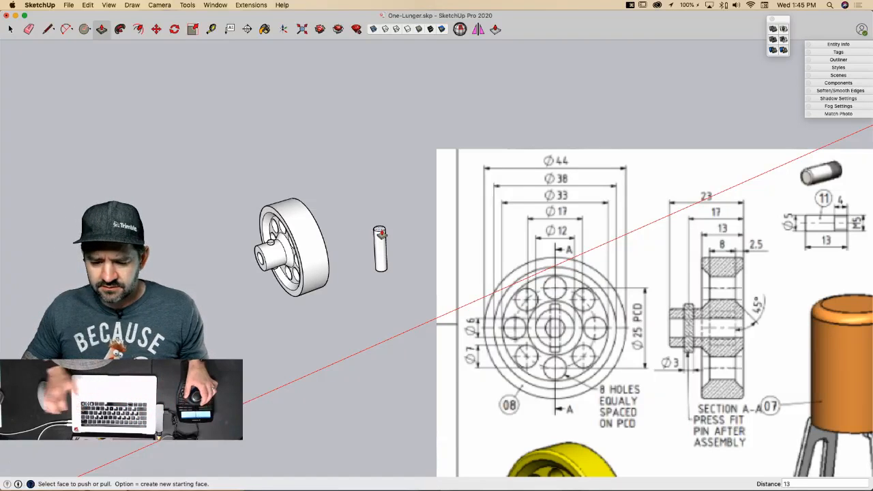
key("Return")
Step: Select the entire new cylinder beside the flywheel and make it a group
key("space")
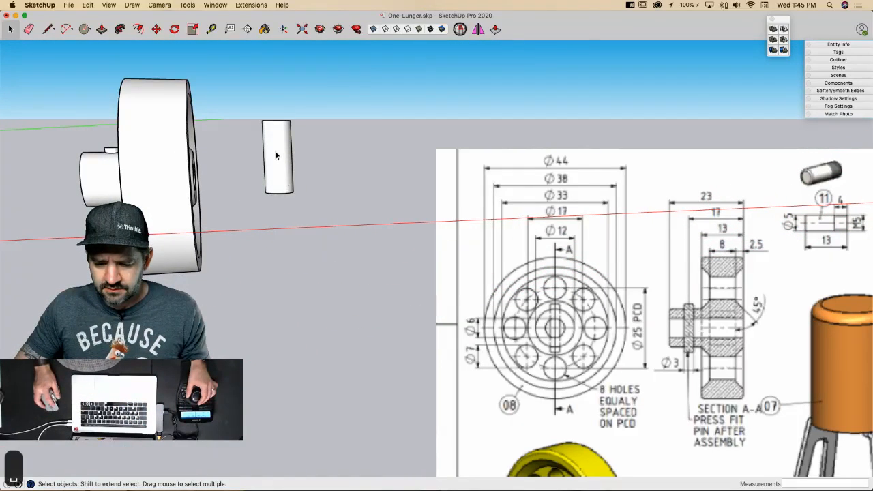
left_click(277, 156)
right_click(277, 156)
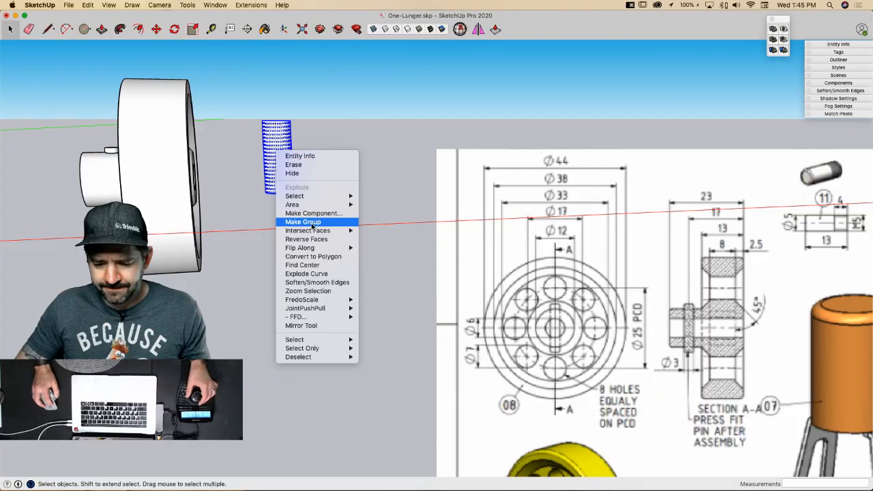
Step: Make the selected cylinder a component with the definition name "11 Crank Pin"
left_click(315, 214)
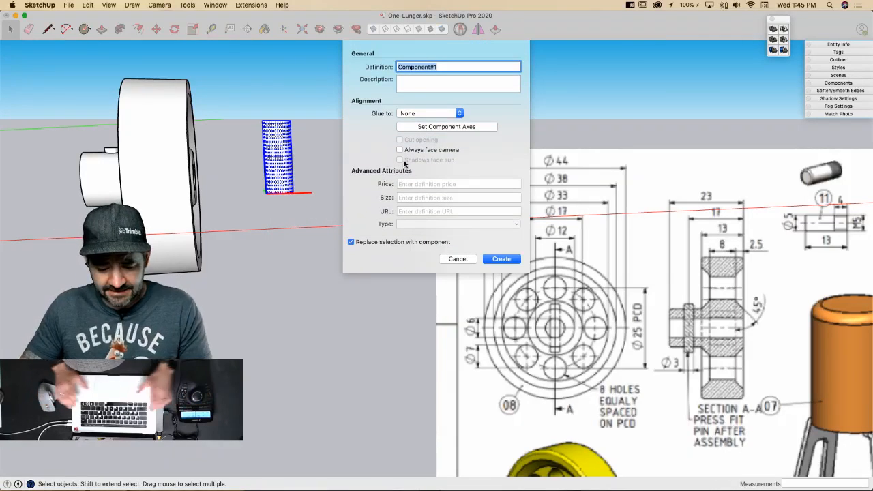
type("111")
key("BackSpace")
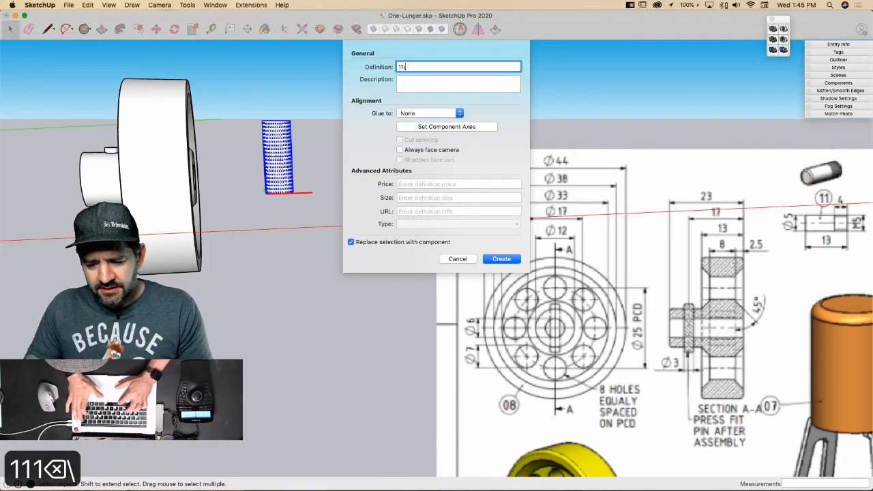
key("BackSpace")
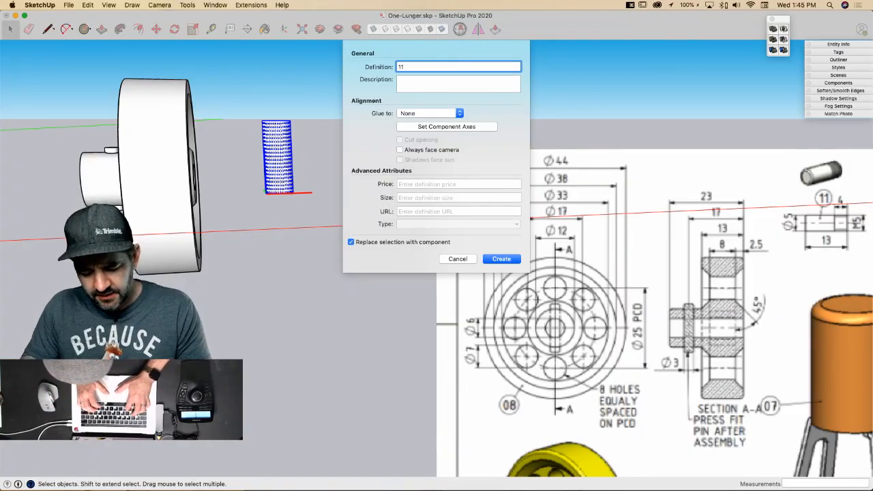
type("Crank Pin")
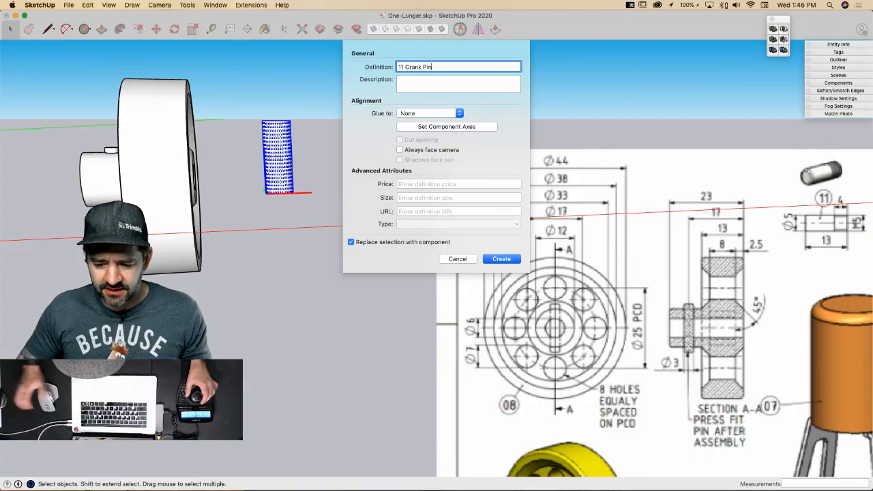
left_click(502, 259)
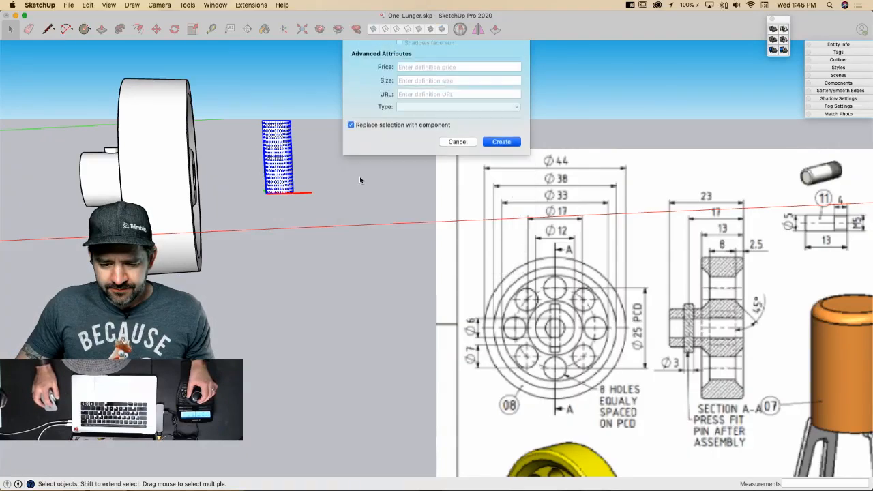
Step: Rotate the crank pin component so that it lies horizontally, parallel to the red axis, beside the flywheel
middle_click_drag(359, 176, 302, 166)
key("m")
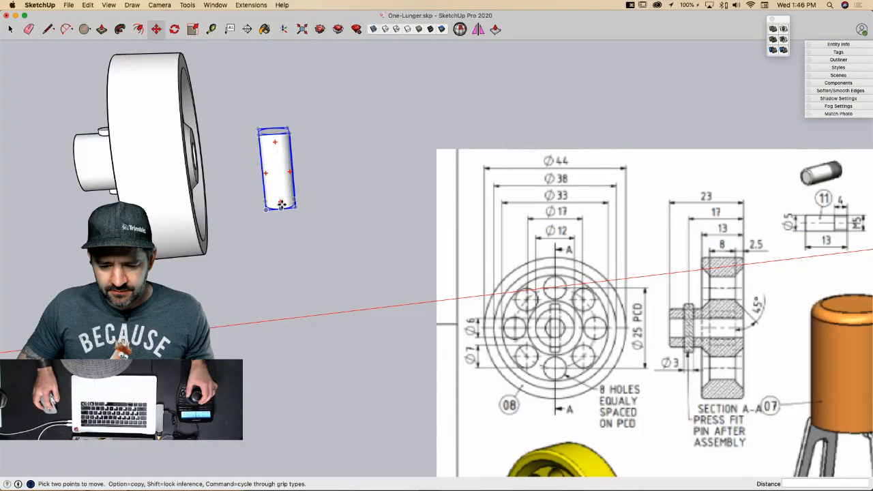
left_click_drag(280, 202, 296, 166)
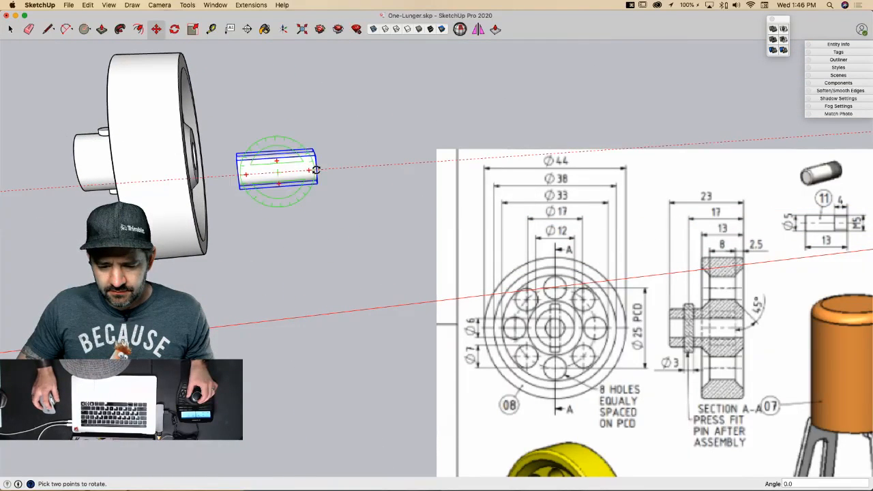
left_click(315, 170)
key("space")
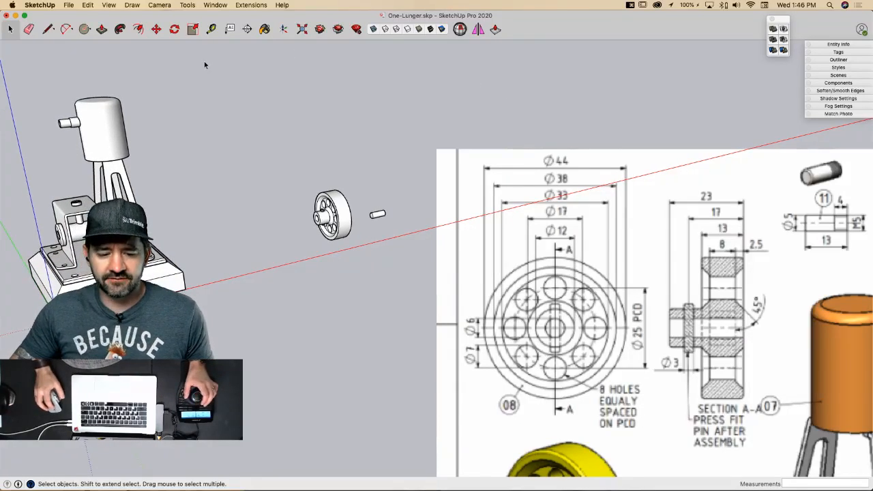
Step: Switch to the Steam Engine Model Along forum page in Chrome and capture a screenshot of the drawing area with parts 09, 13 and 14
mouse_move(1, 179)
right_click(25, 164)
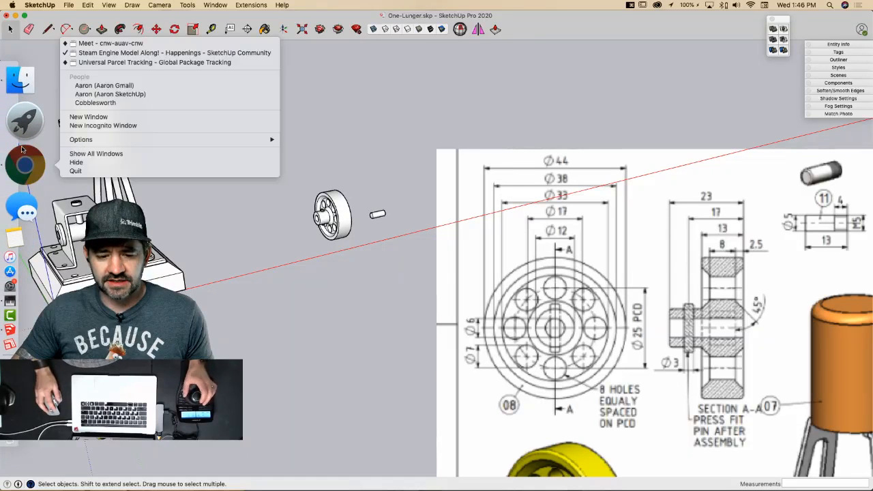
left_click(111, 53)
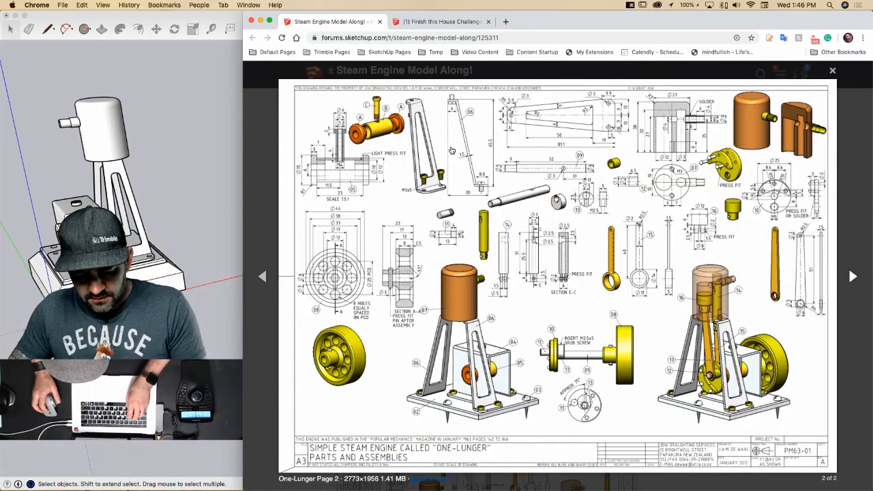
key("shift+super+4")
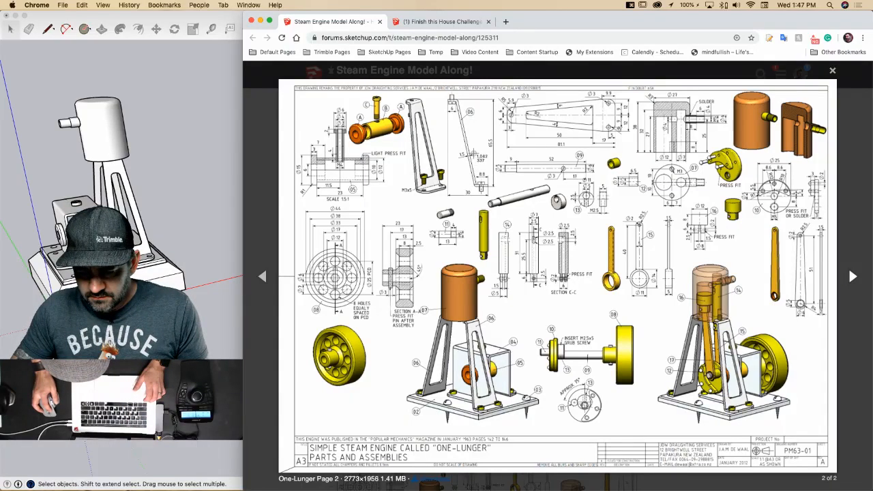
mouse_move(473, 151)
left_mouse_down()
mouse_move(558, 279)
mouse_move(610, 295)
left_mouse_up()
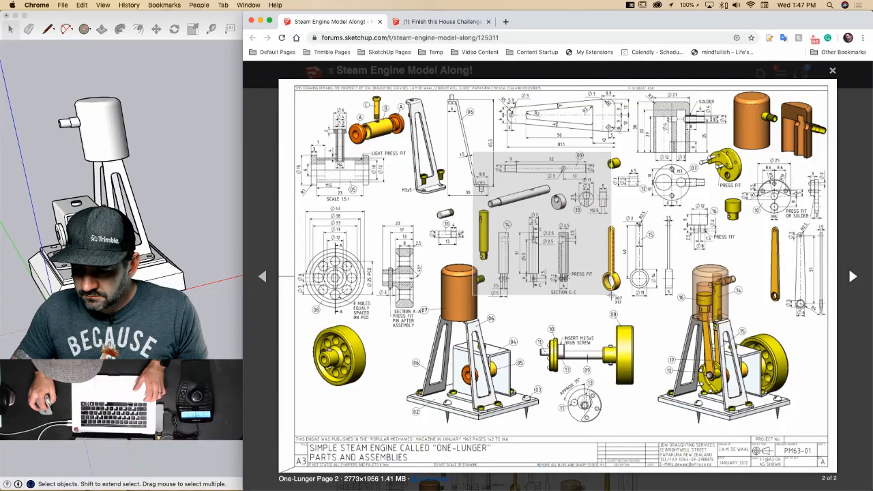
left_click_drag(610, 296, 611, 300)
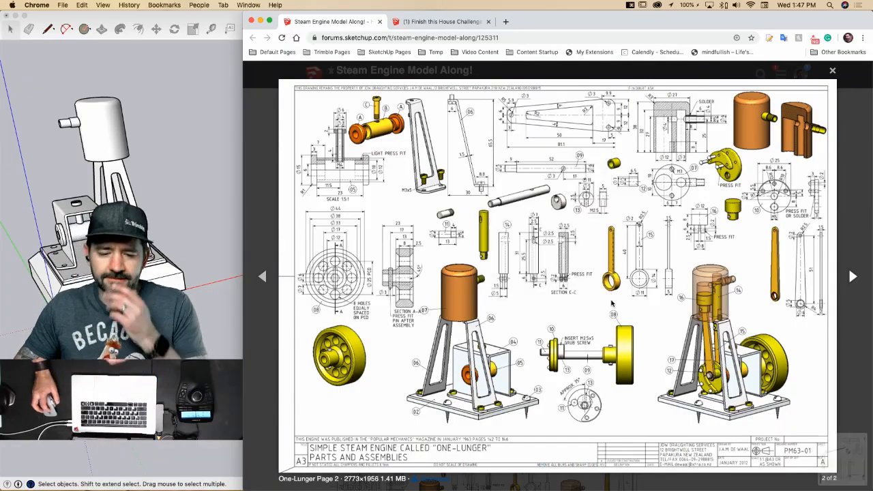
Step: Return to SketchUp and replace the image of Watermark1 in the current style with the new screenshot from the Desktop
left_click(191, 19)
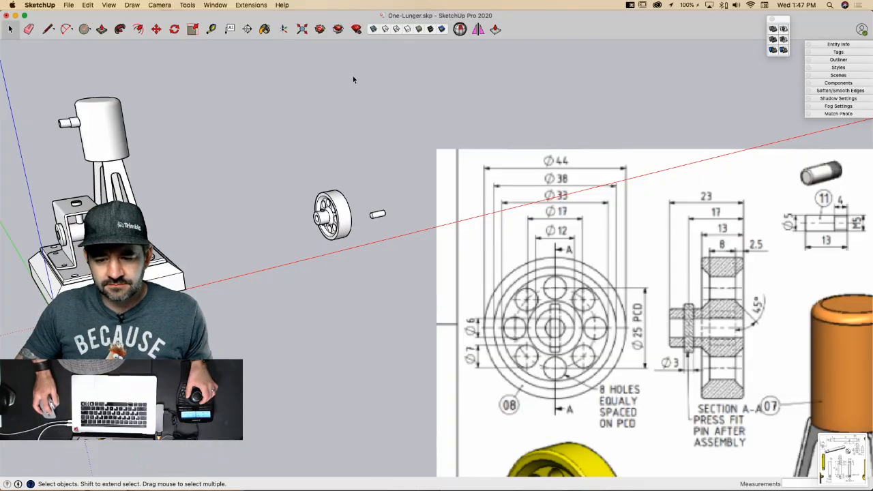
left_click(838, 68)
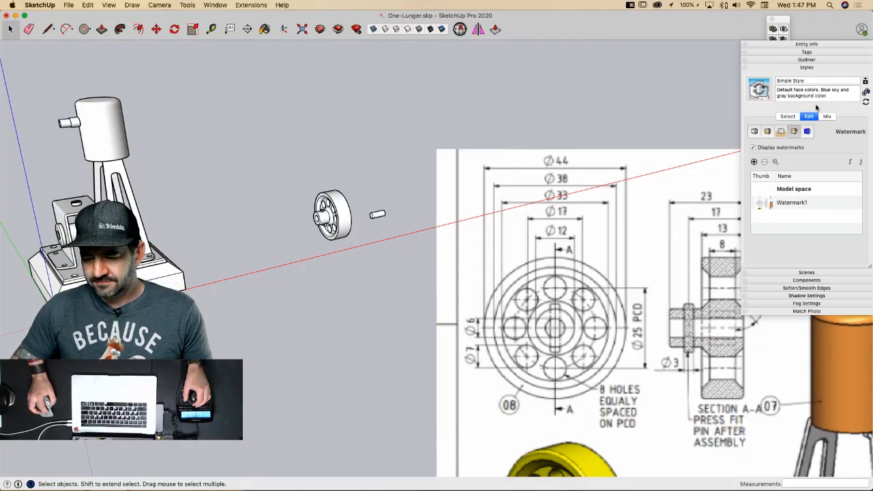
left_click(761, 203)
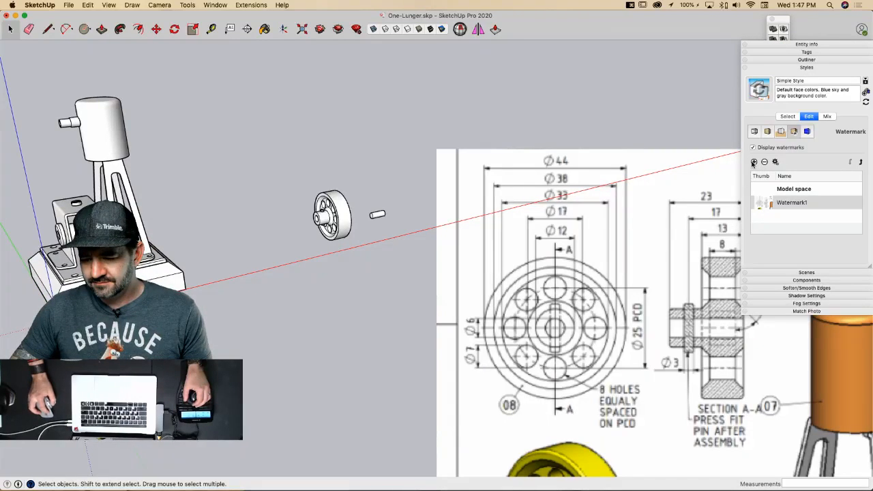
double_click(760, 203)
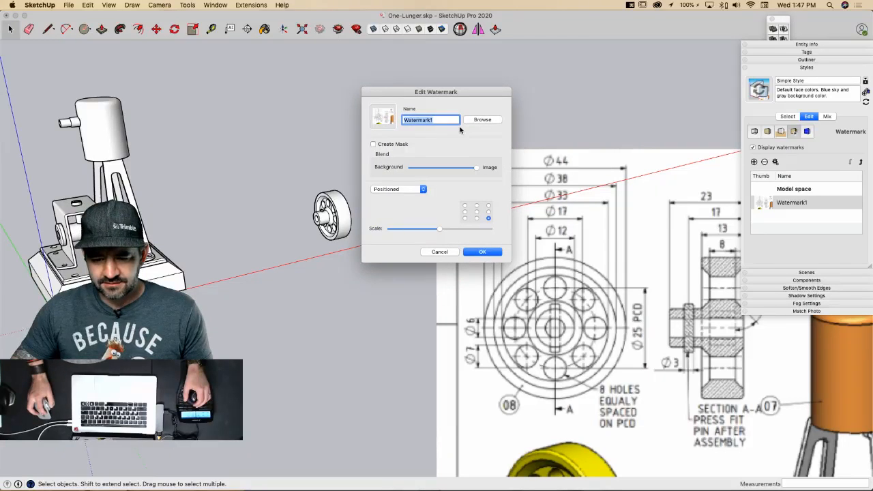
left_click(482, 119)
left_click(205, 144)
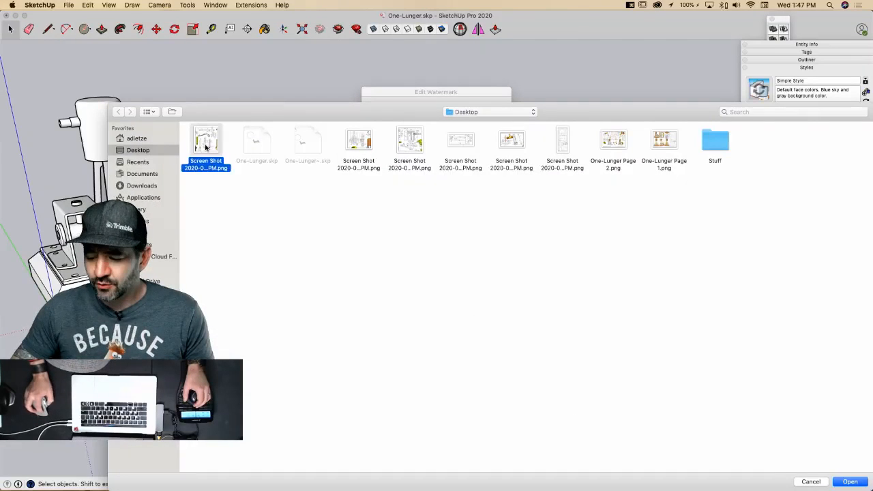
left_click(849, 481)
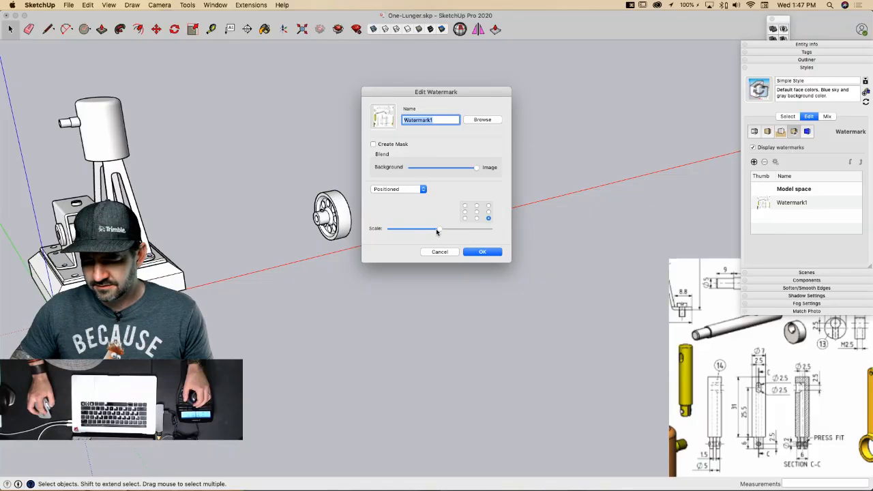
Step: Enlarge the watermark's scale slightly, apply the watermark edit and collapse the style settings
left_click_drag(439, 232, 451, 234)
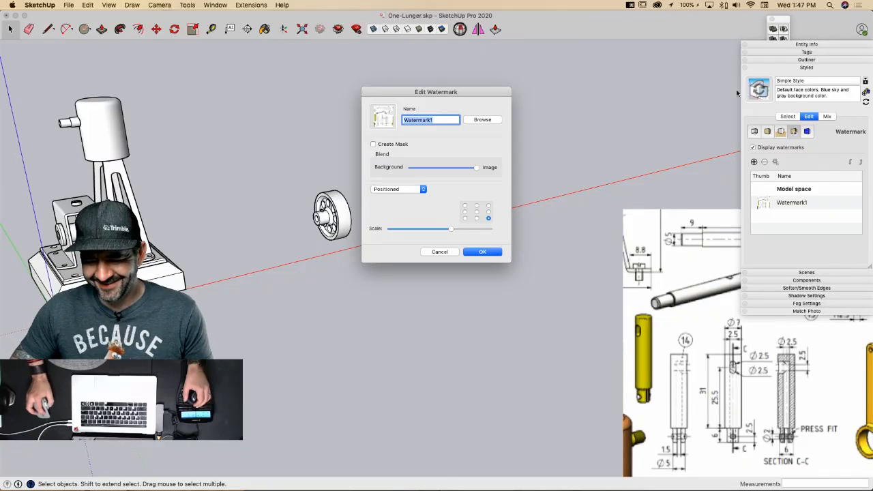
left_click(478, 253)
left_click(787, 69)
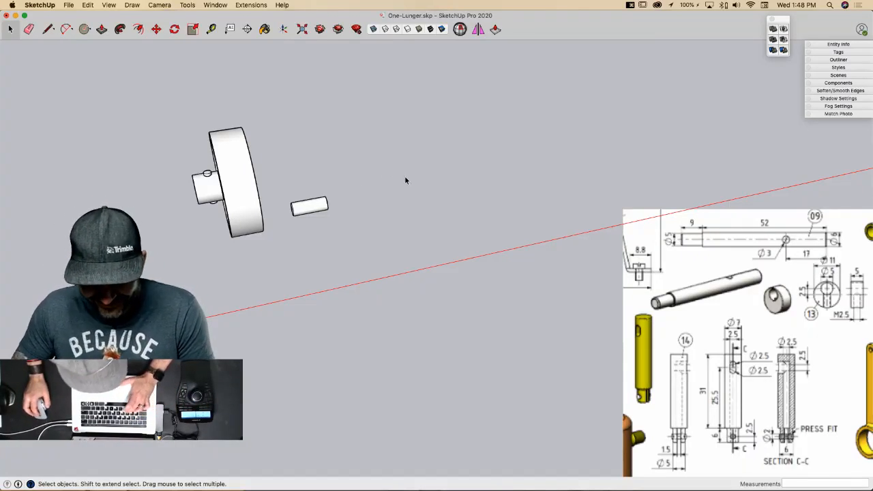
Step: Draw a circle of 3 m radius on the ground near the crank pin and extrude it upward 52 m
key("c")
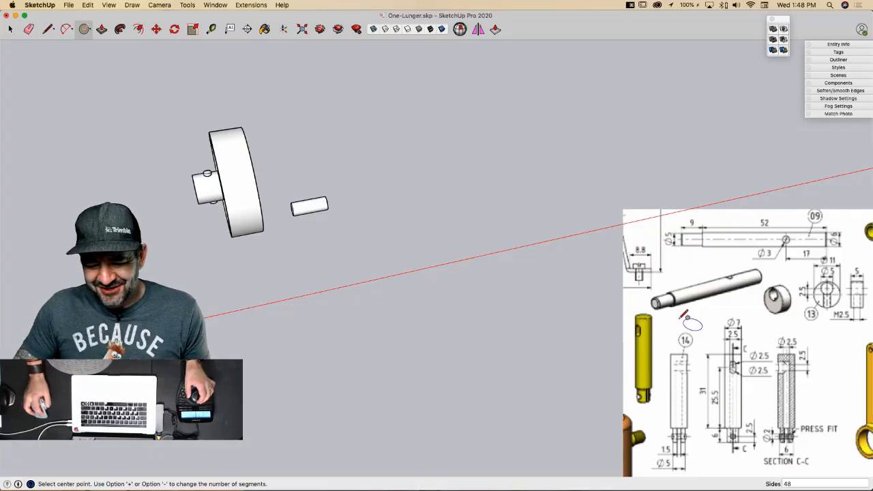
left_click(431, 250)
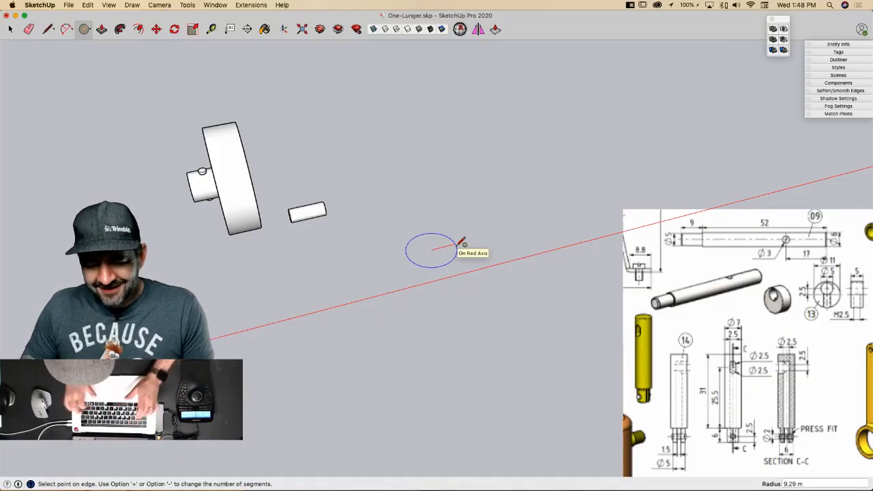
type("3")
key("Return")
key("p")
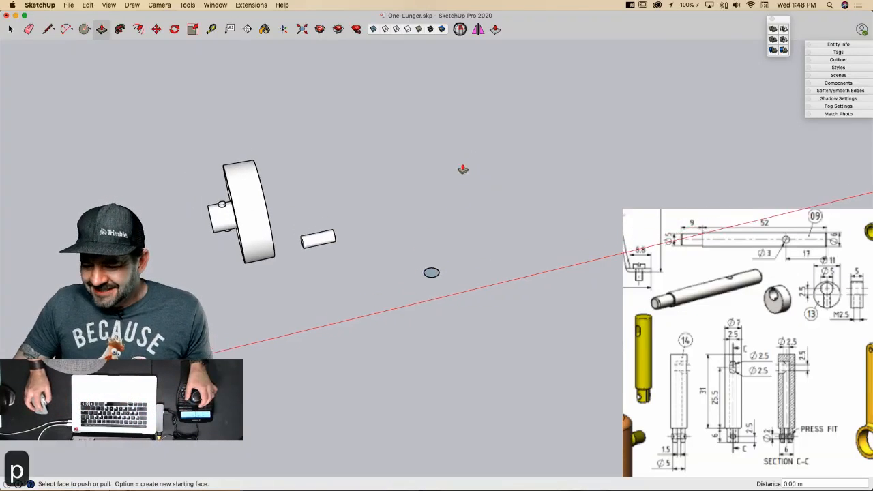
left_click(397, 287)
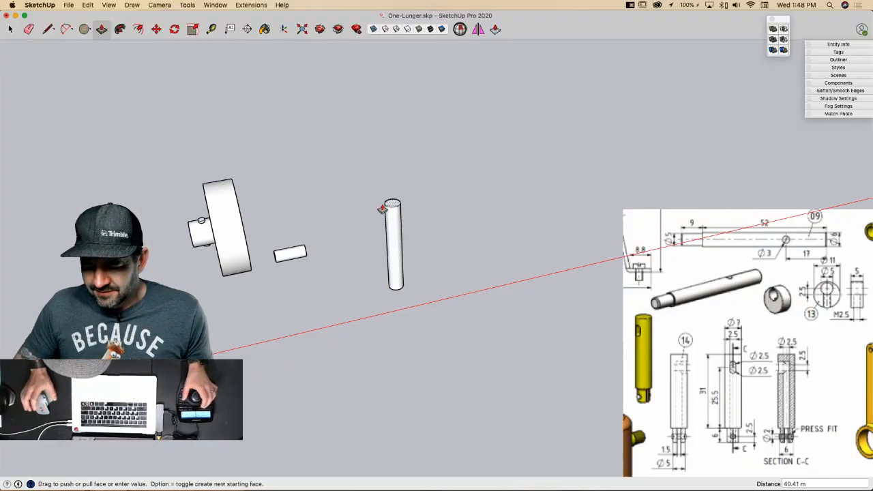
left_click(382, 208)
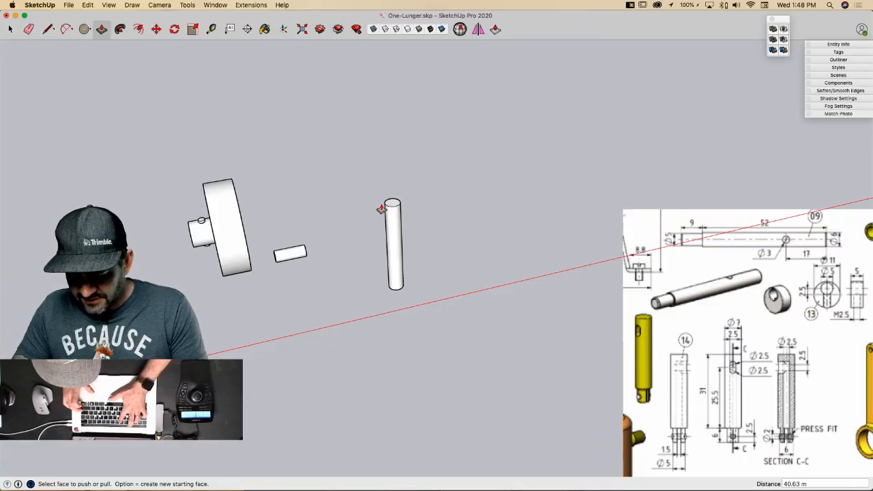
type("52")
key("Return")
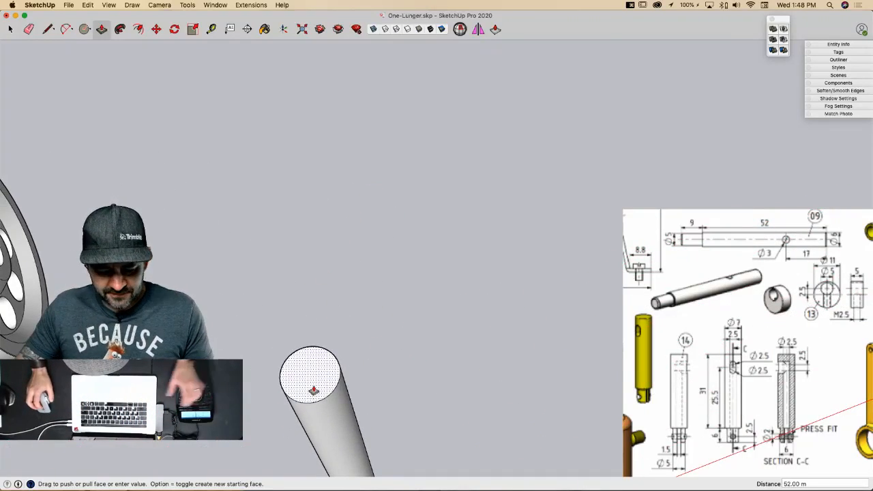
Step: Draw a concentric circle of 2.5 m radius on the shaft's top face and extrude the inner face 9 m
key("c")
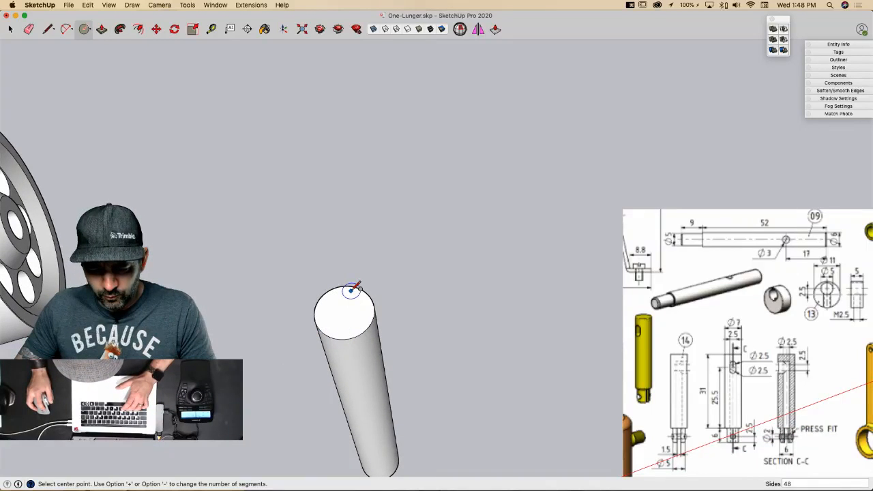
left_click(344, 312)
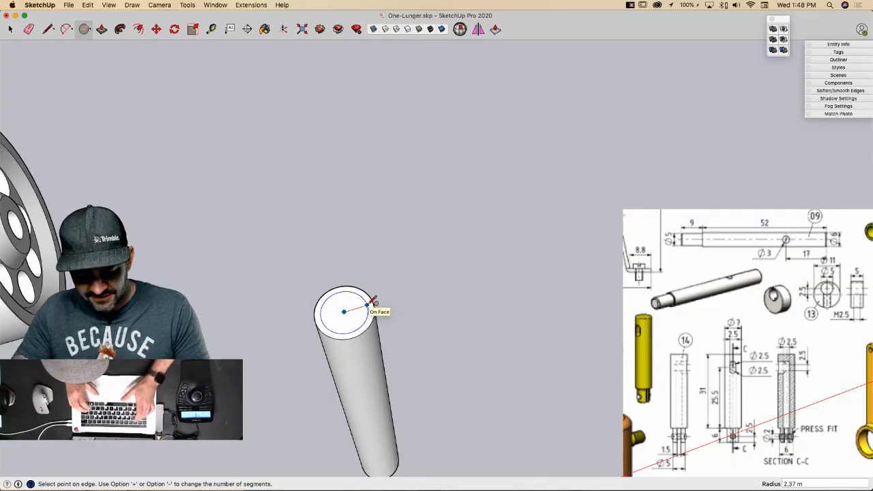
type("2.5")
key("Return")
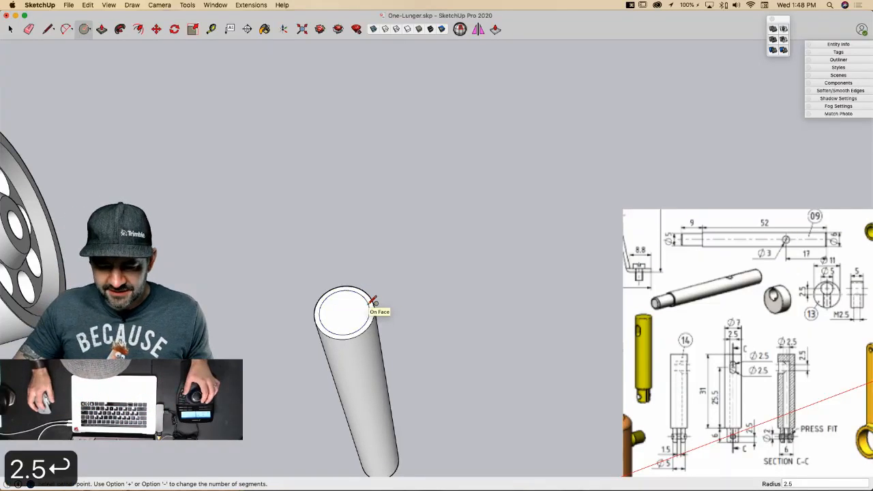
key("p")
left_click_drag(345, 318, 331, 262)
type("9")
key("Return")
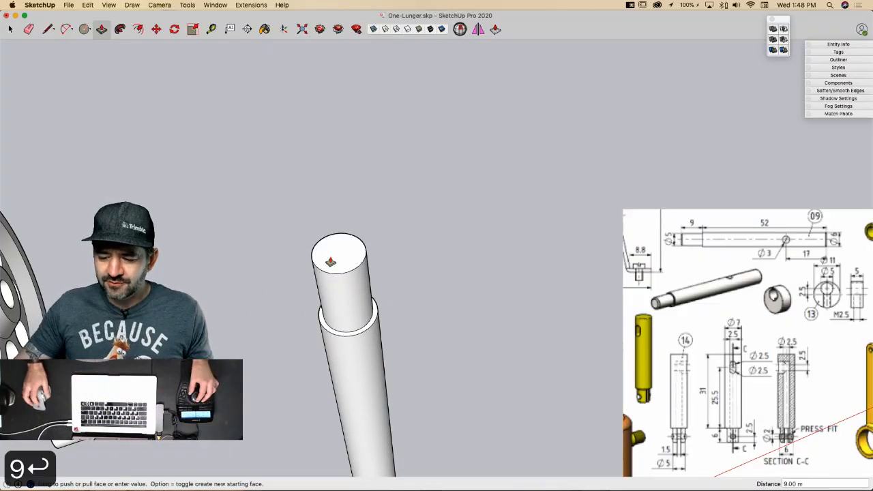
key("space")
Step: Group all of the stepped shaft's geometry
scroll(350, 237, "down", 3)
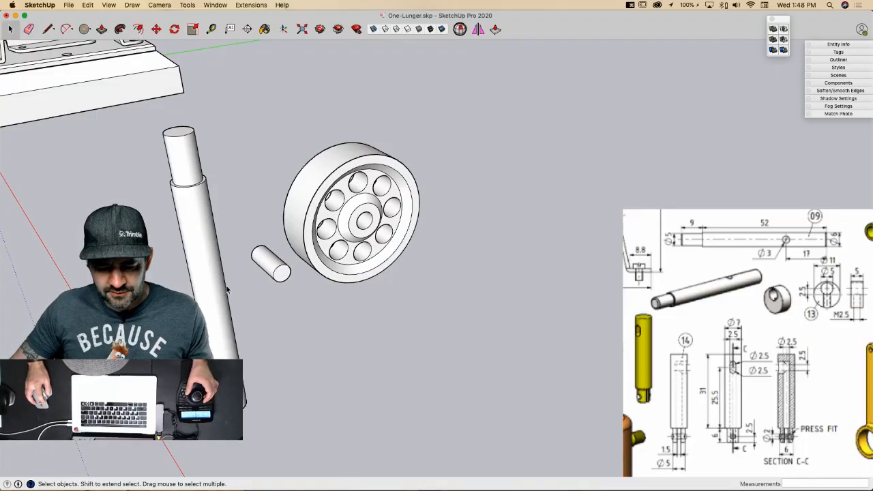
triple_click(225, 280)
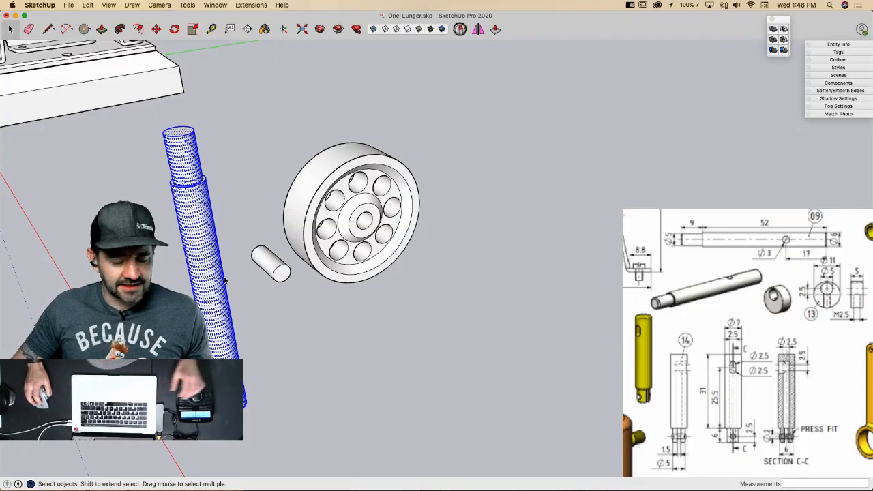
right_click(213, 277)
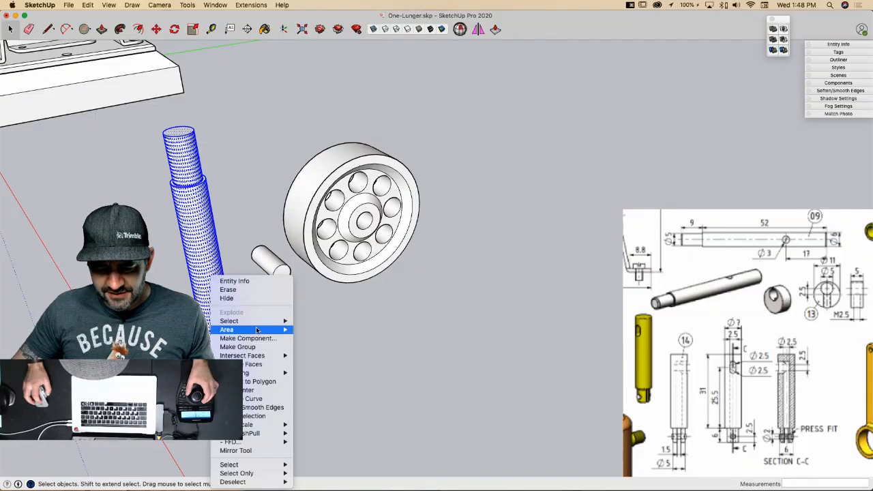
left_click(394, 348)
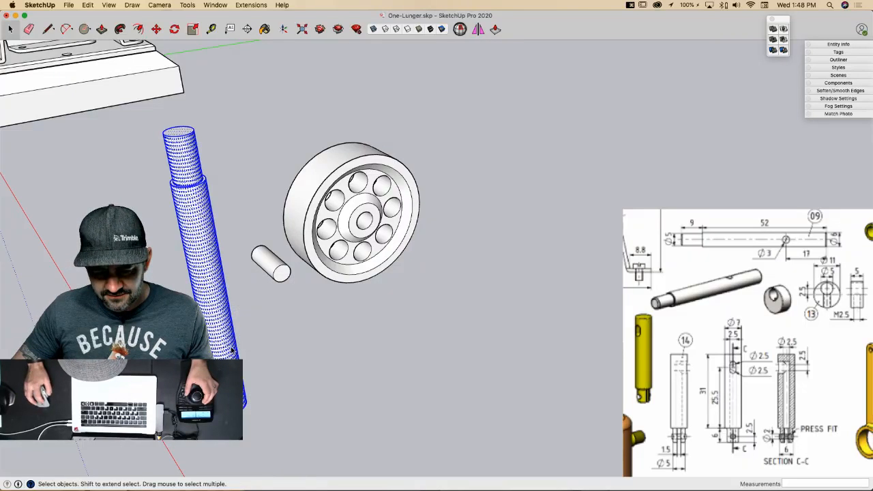
right_click(222, 276)
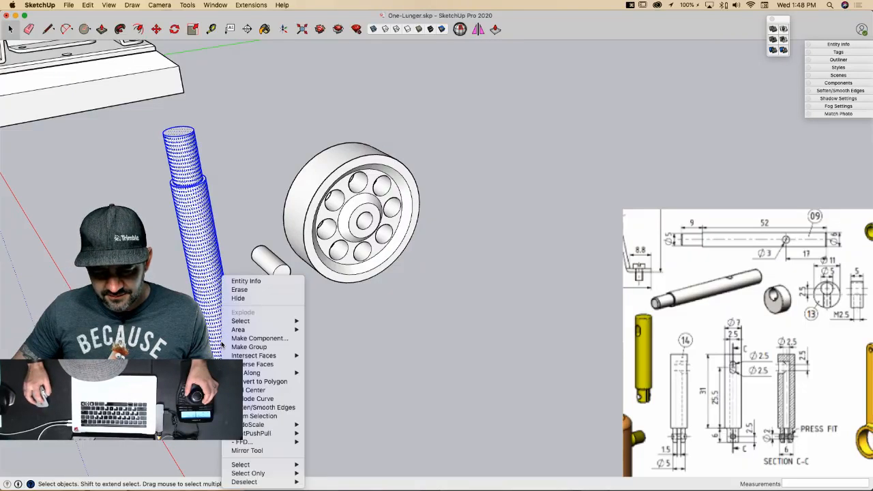
left_click(265, 347)
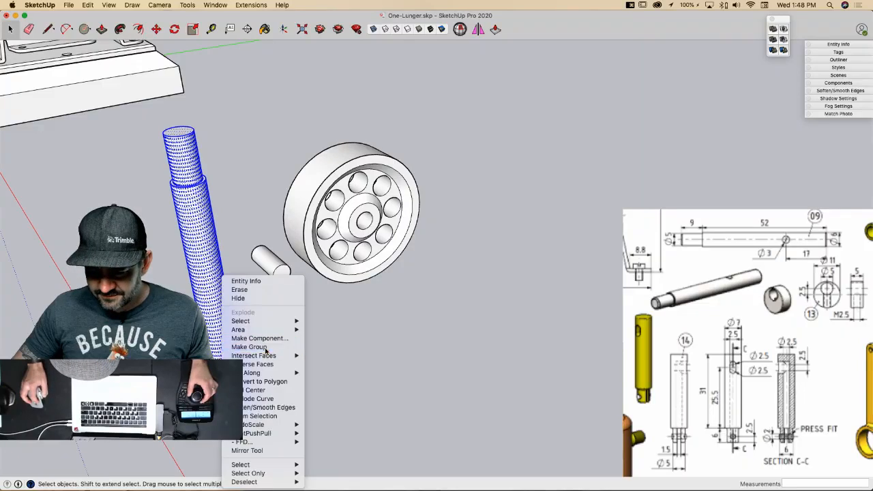
Step: Draw a 17 m vertical guide line up the shaft's side from the edge of its lower end
key("l")
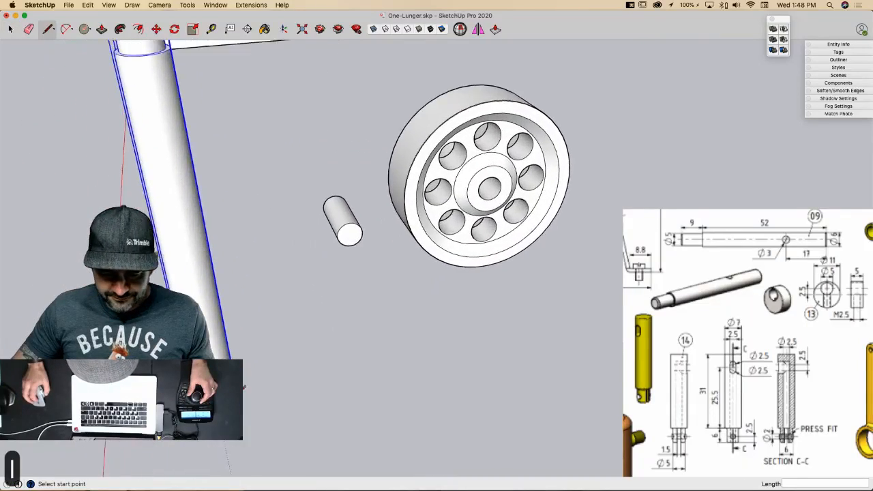
scroll(248, 390, "up", 5)
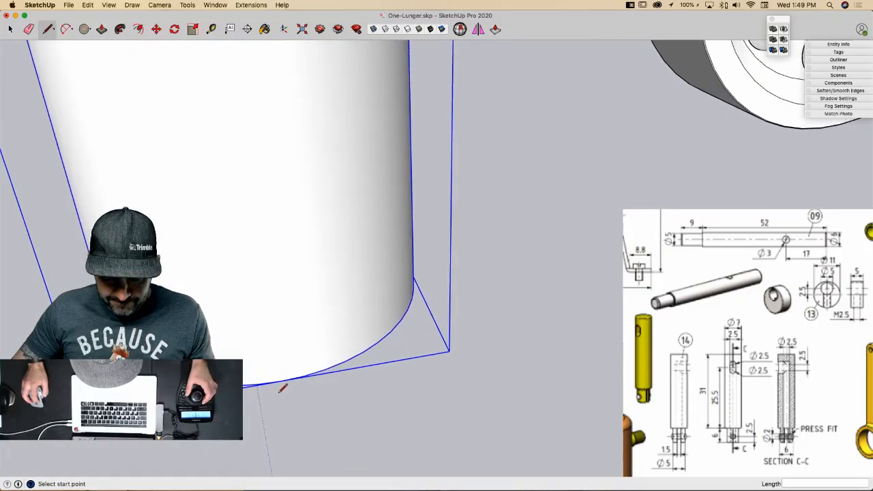
left_click(279, 381)
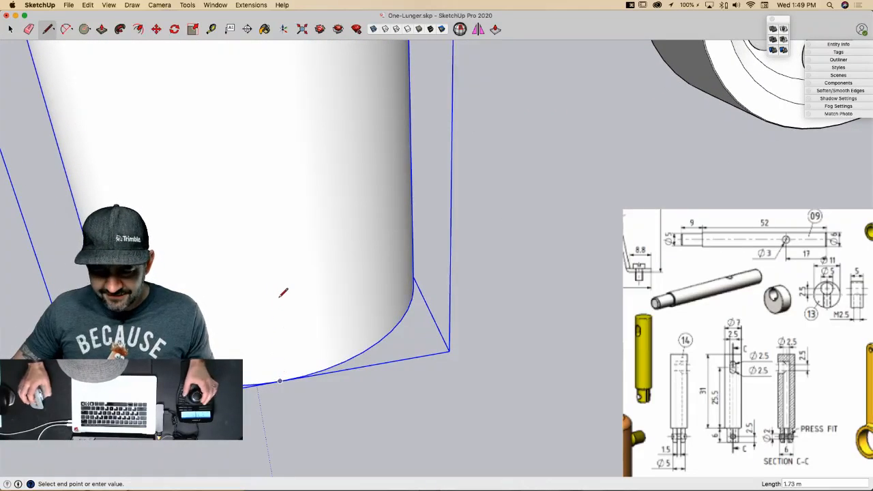
type("17")
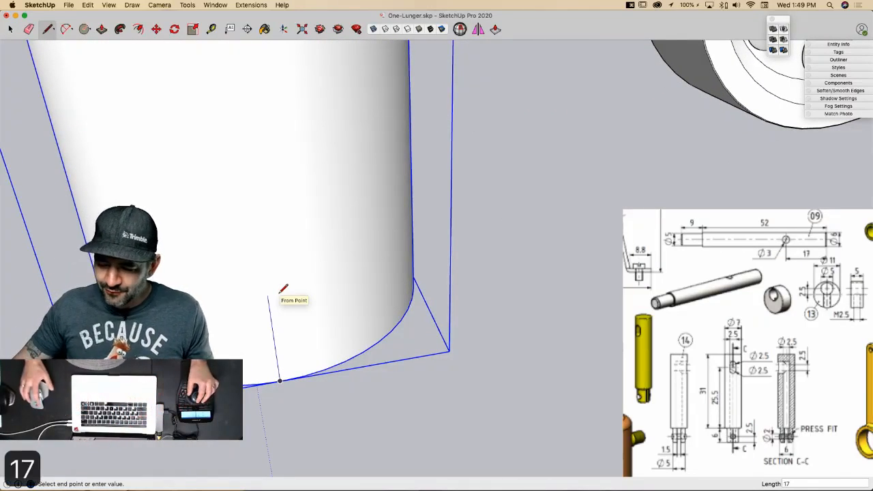
key("Return")
scroll(279, 292, "down", 5)
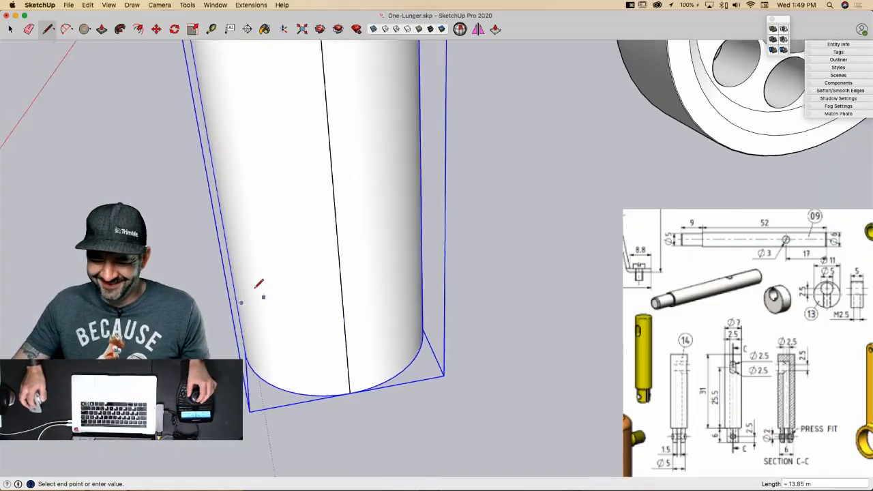
key("space")
middle_click_drag(290, 232, 367, 217)
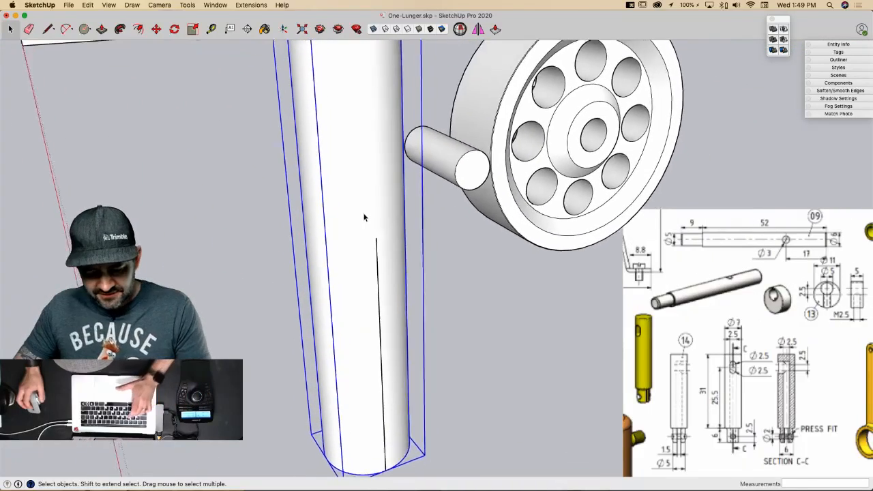
Step: Draw a vertical circle of 1.5 m radius centred on the guide line's upper end and erase the line
key("l")
key("c")
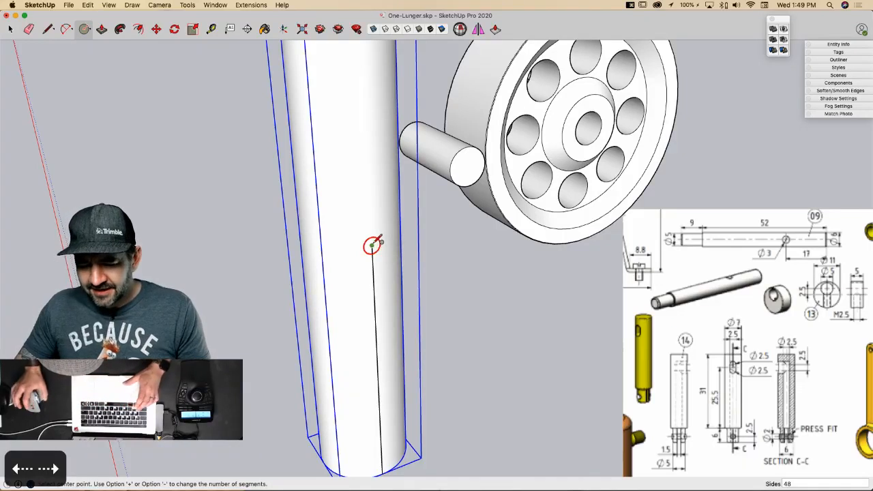
left_click(372, 245)
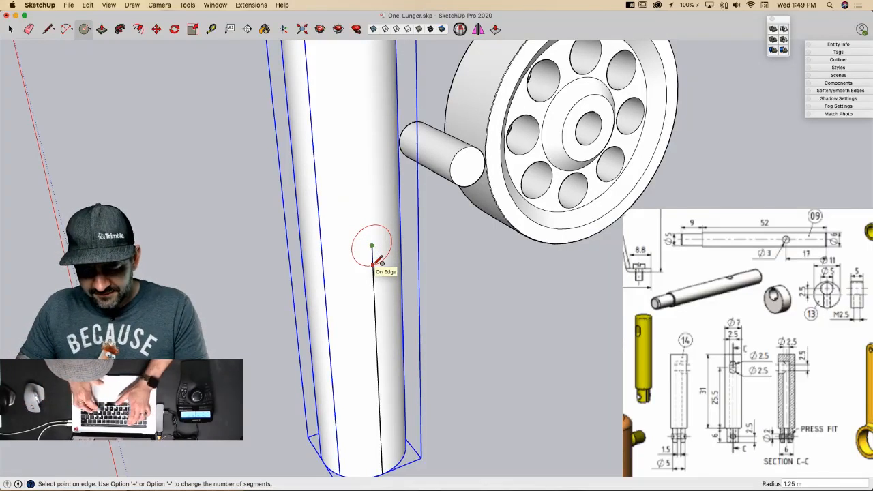
type("1.5")
key("Return")
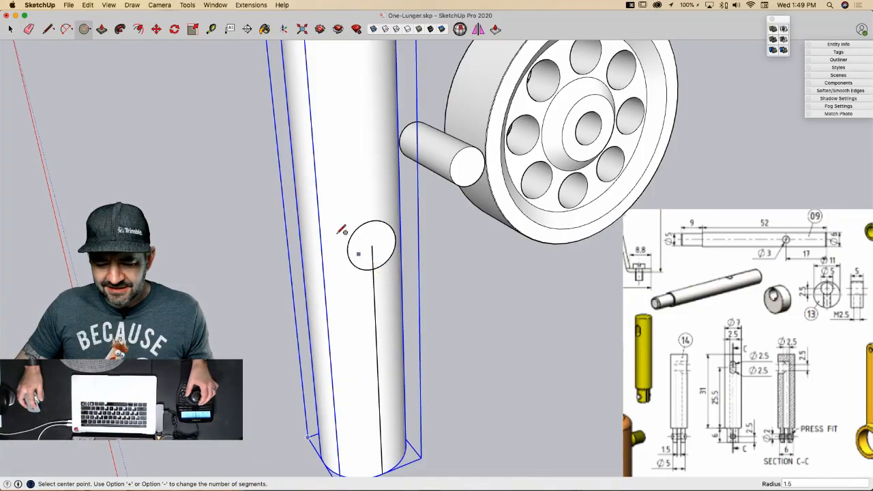
scroll(365, 242, "up", 2)
key("e")
left_click(379, 279)
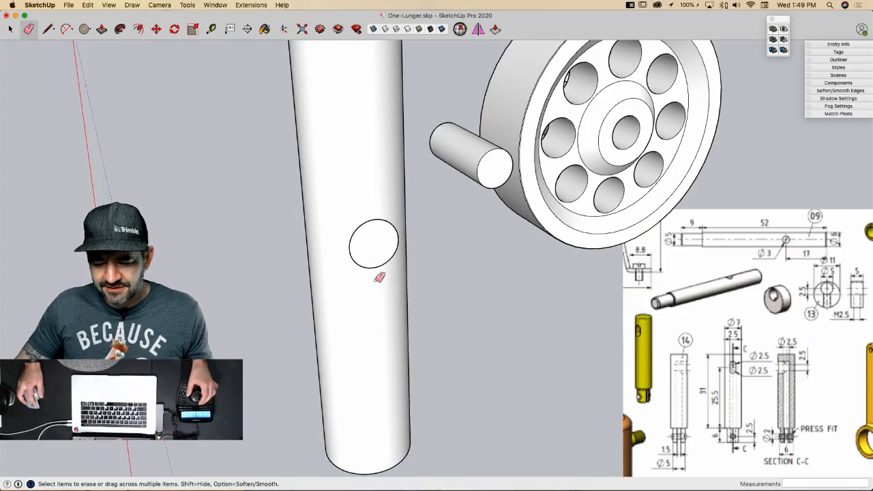
Step: Extrude the circle in both directions so the cylinder passes through the shaft and sticks out on both sides
key("p")
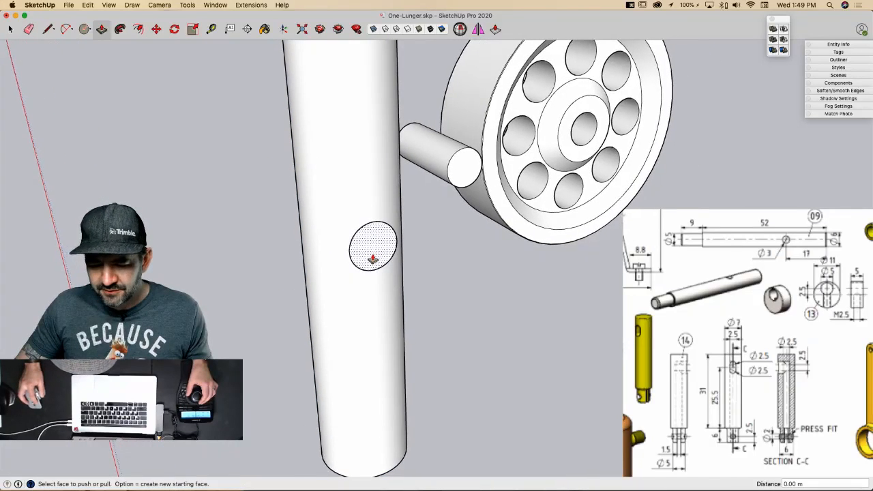
left_click(374, 259)
left_click(269, 234)
left_click(372, 250)
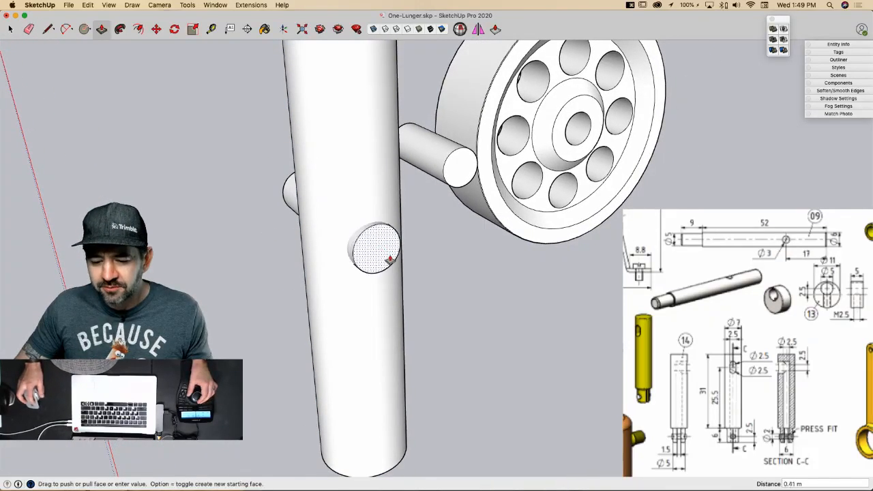
left_click(400, 273)
Step: Group the cross cylinder's side face with its edges and try to subtract the group from the shaft
key("space")
middle_click_drag(400, 273, 374, 264)
left_click(373, 264)
double_click(373, 261)
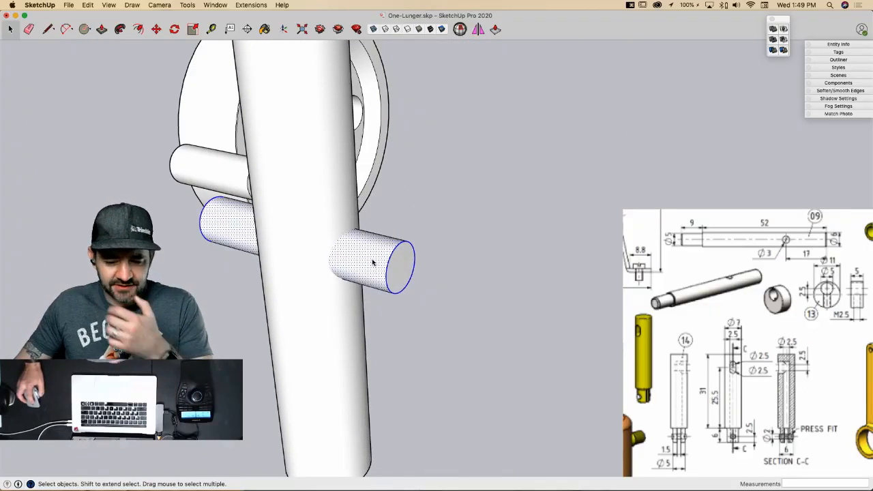
right_click(372, 259)
left_click(412, 330)
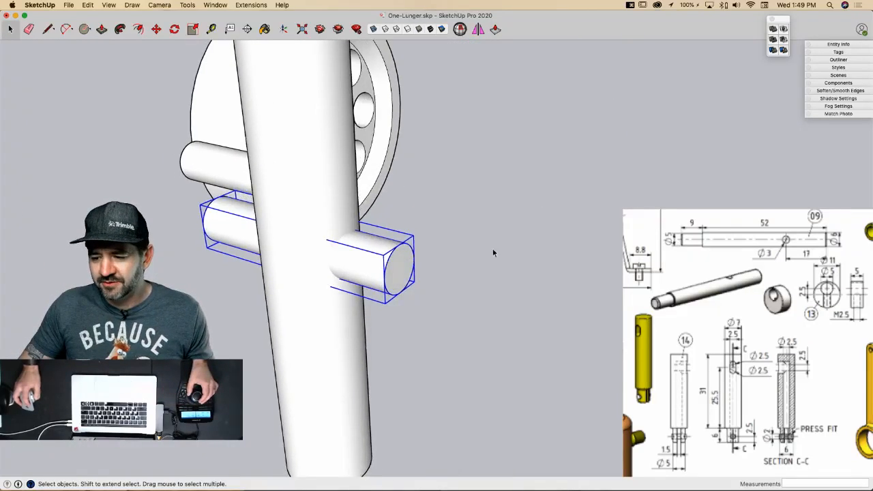
left_click(784, 40)
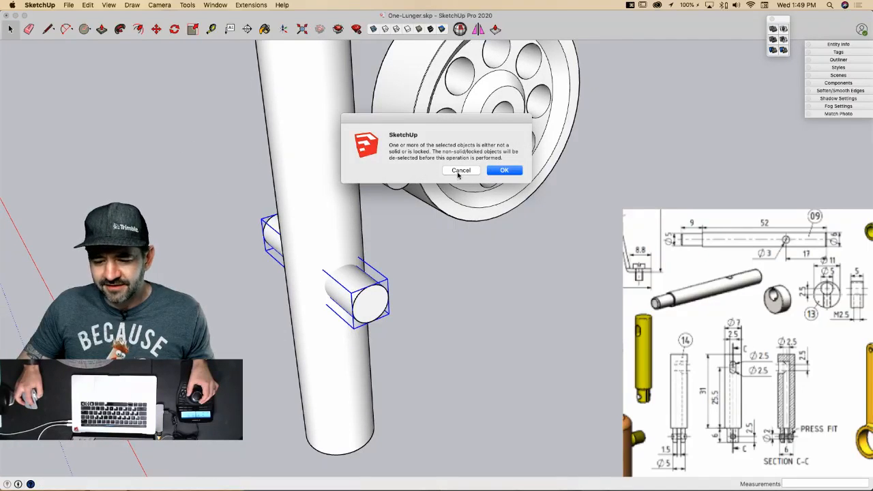
left_click(460, 174)
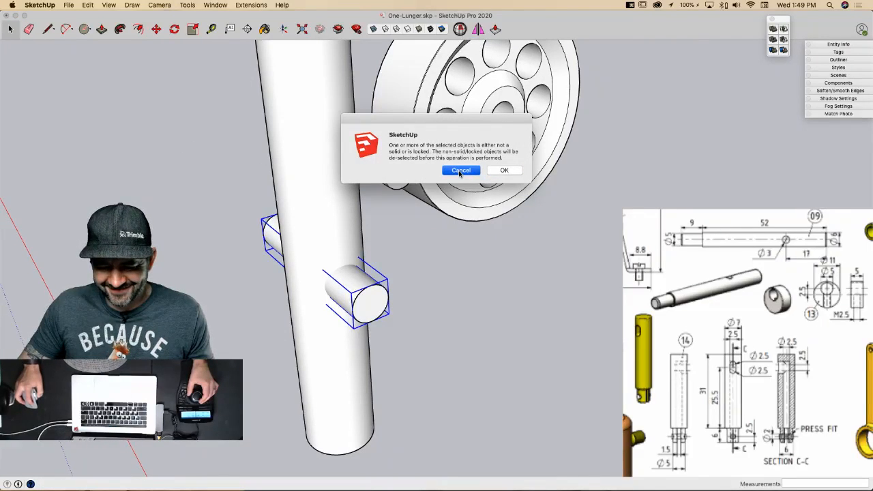
key("space")
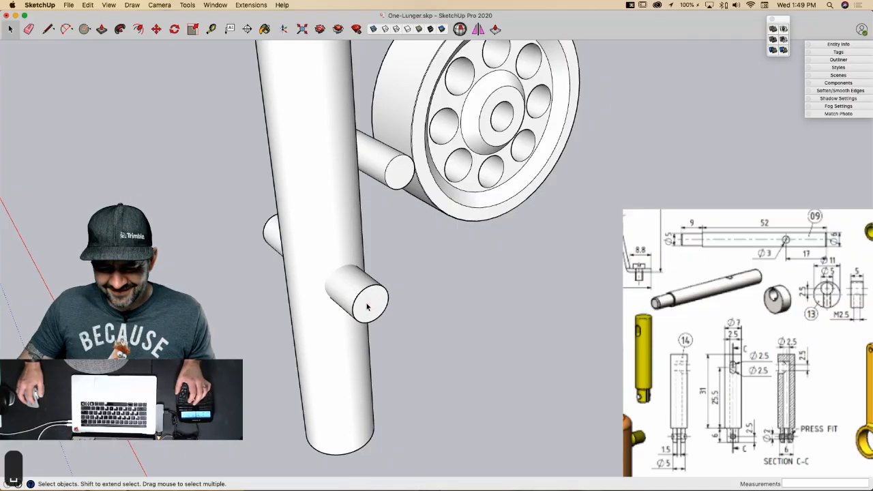
Step: Explode the cross cylinder's group back into loose geometry
right_click(365, 301)
left_click(346, 299)
right_click(346, 299)
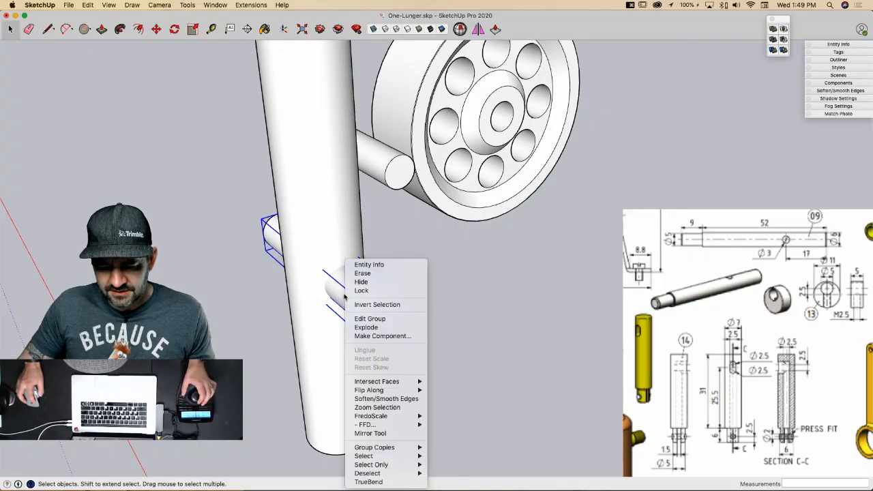
left_click(366, 330)
Step: Group the complete cross cylinder including its end faces and subtract it from the shaft to cut the hole
triple_click(369, 303)
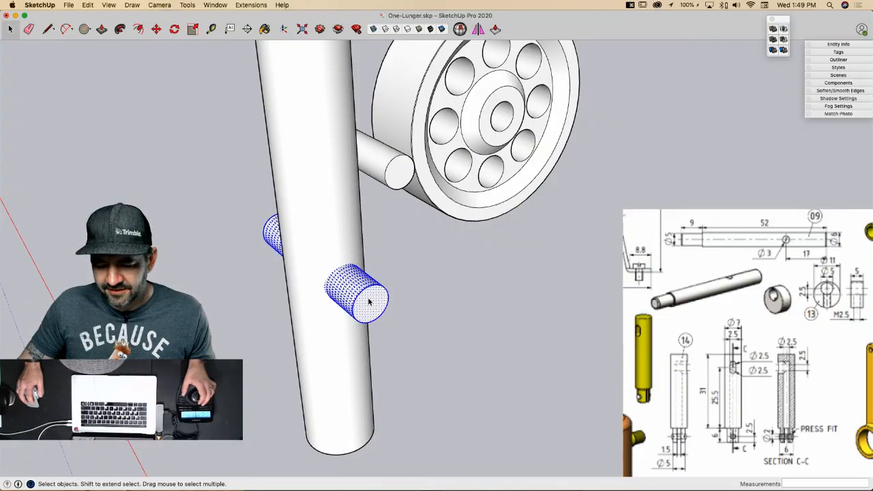
right_click(369, 299)
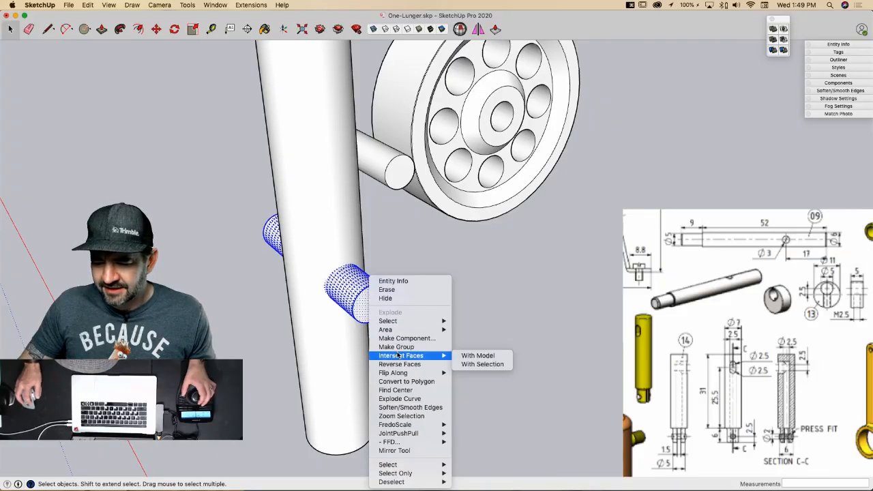
left_click(399, 347)
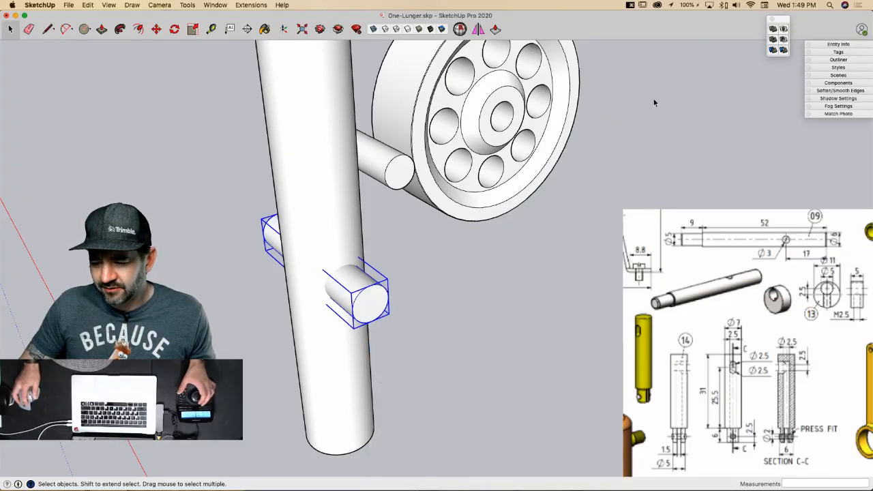
left_click(784, 39)
left_click(304, 184)
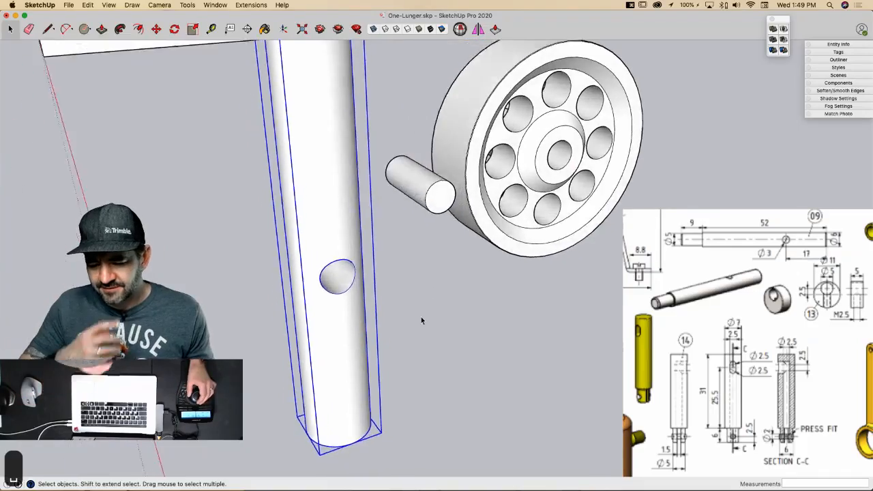
left_click(422, 318)
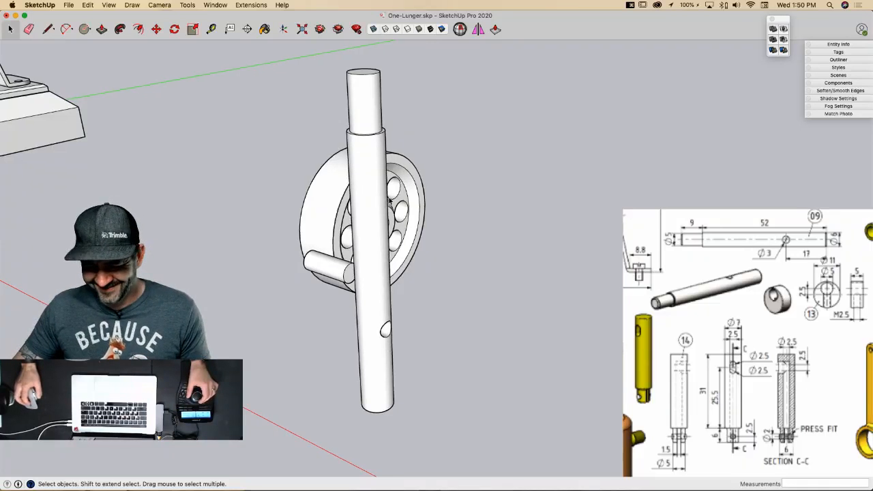
Step: Convert the shaft group into a component with the definition name "09 Crank Shaft"
key("m")
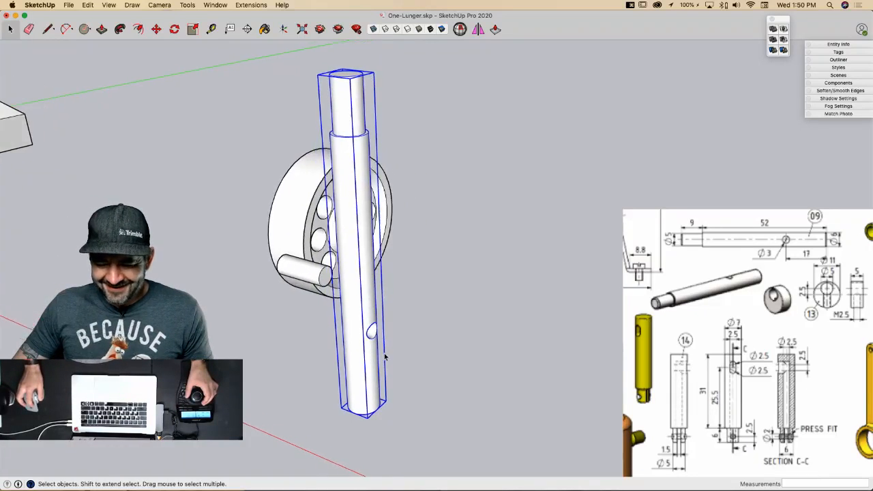
right_click(358, 365)
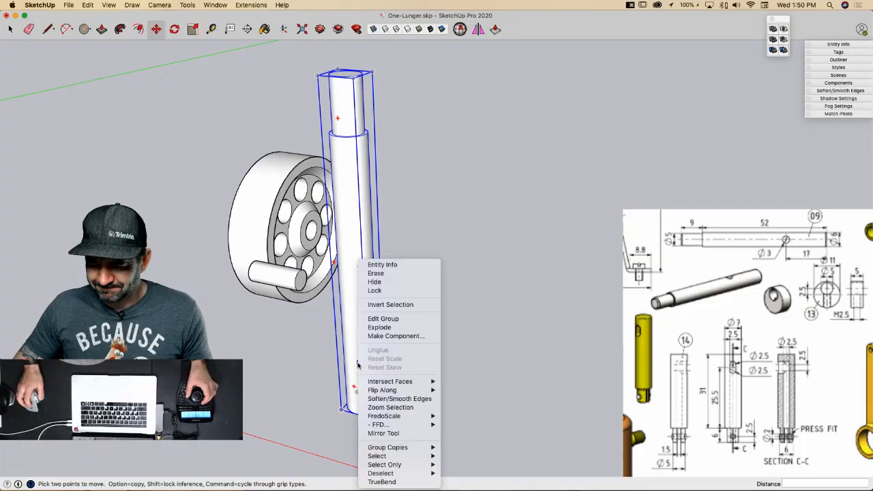
left_click(402, 337)
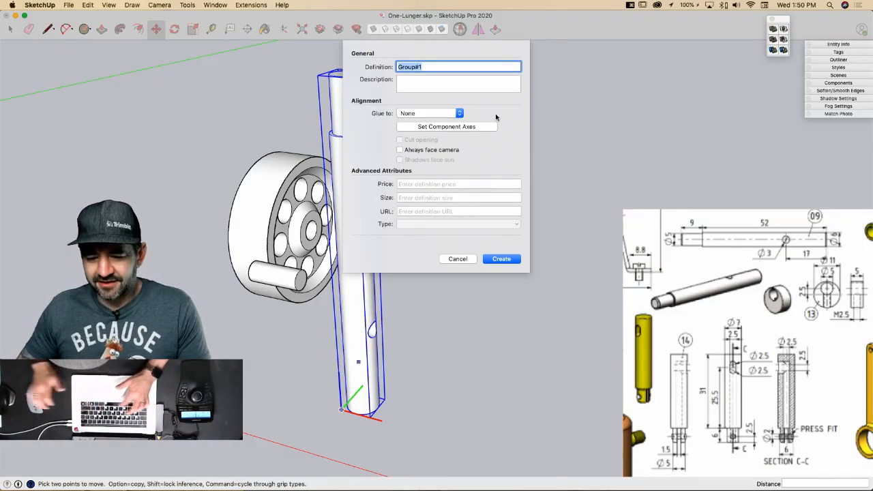
type("09")
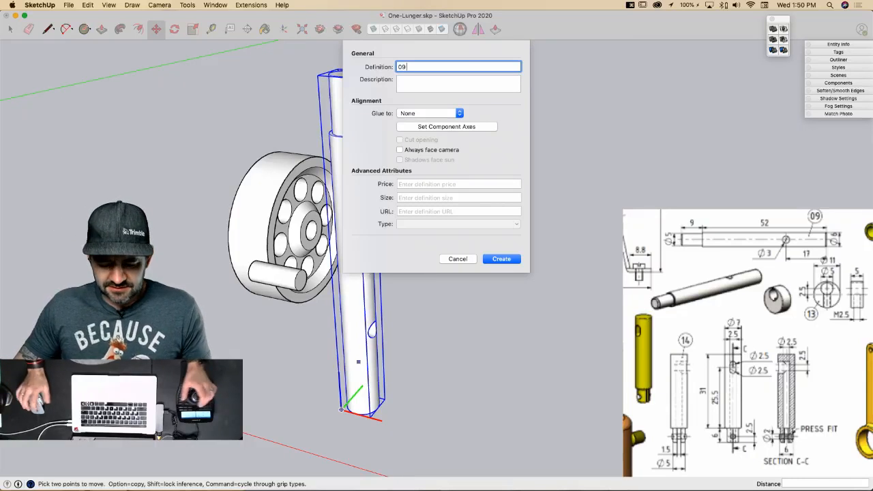
type(" Cra")
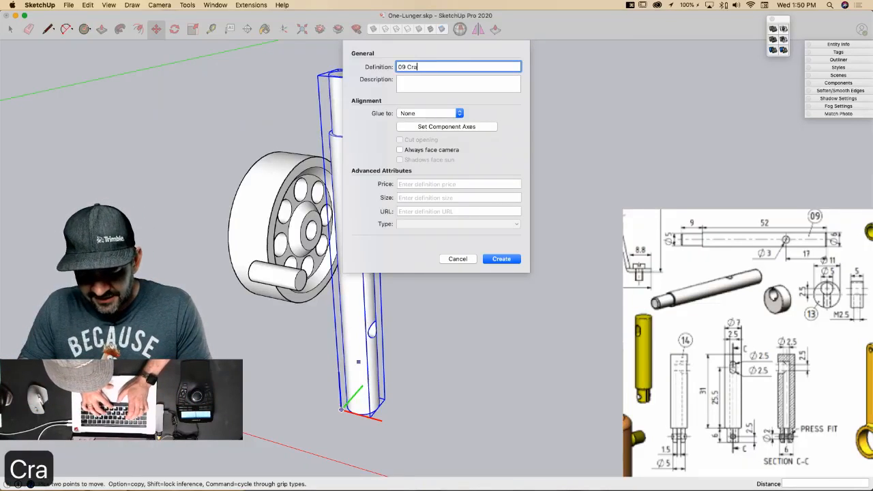
type("nk Sh")
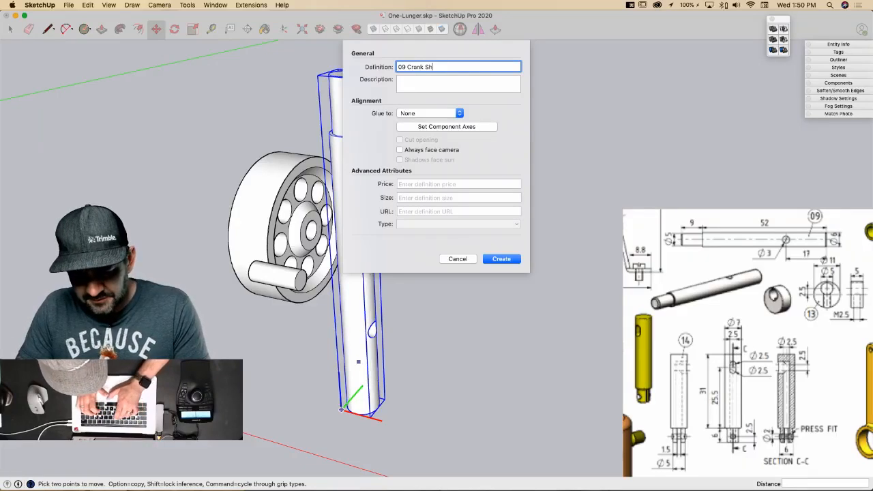
type("aft")
key("Return")
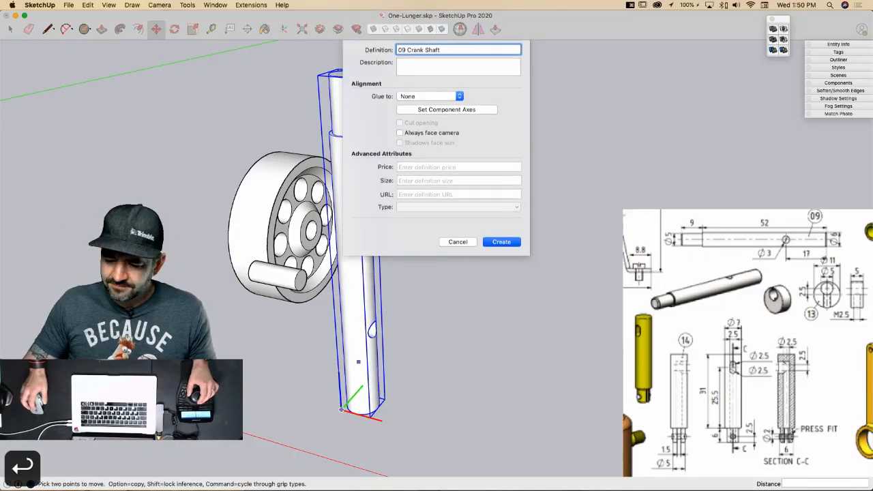
Step: Rotate the upright crank shaft so it lies horizontally, parallel to the red axis
key("space")
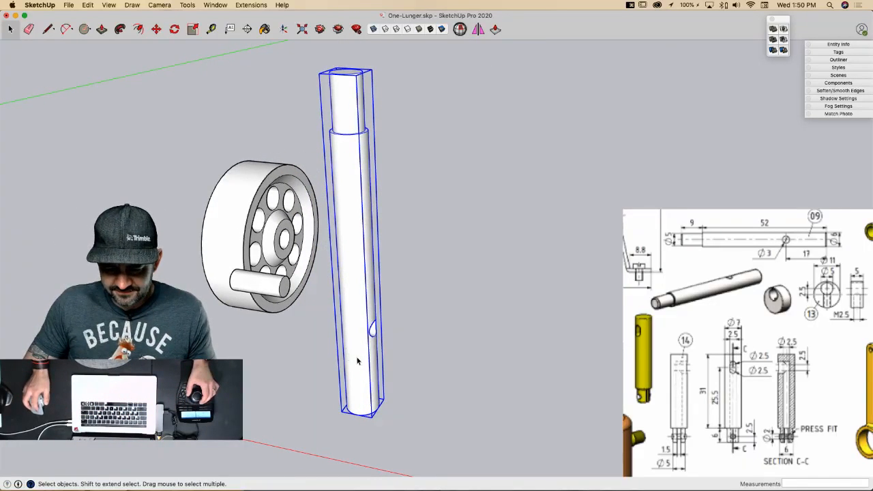
key("m")
left_click(354, 386)
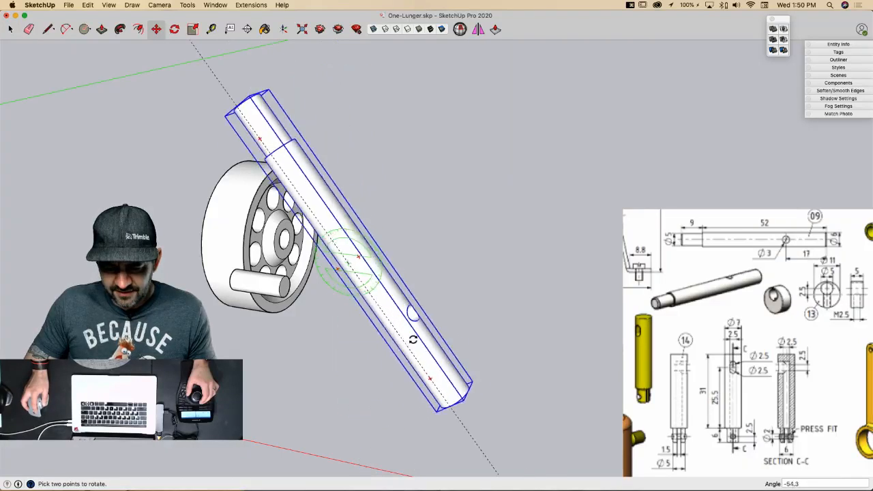
key("space")
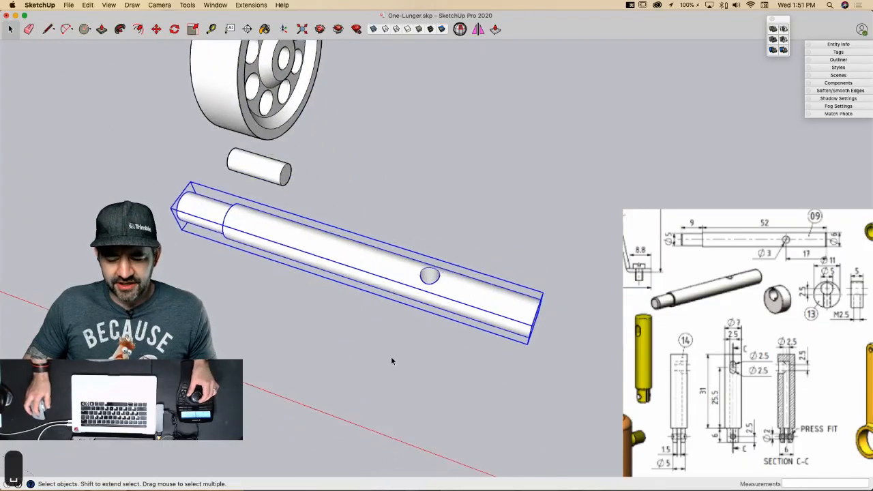
Step: Move the crank shaft into a clear position beside the loose pin and the flywheel
key("m")
left_click(414, 283)
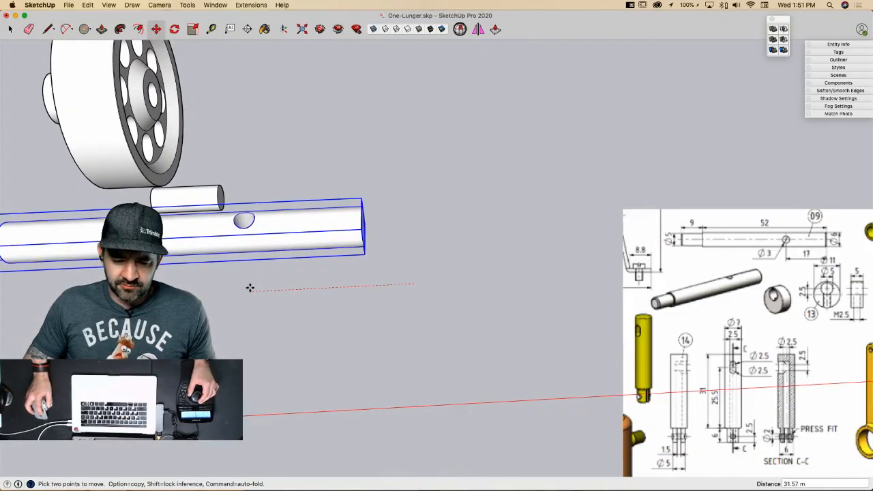
left_click(249, 289)
left_click(234, 317)
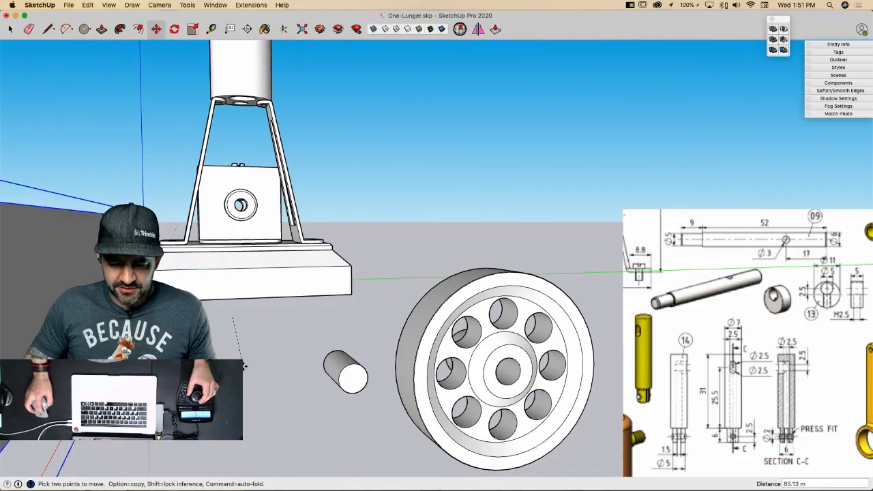
left_click(157, 376)
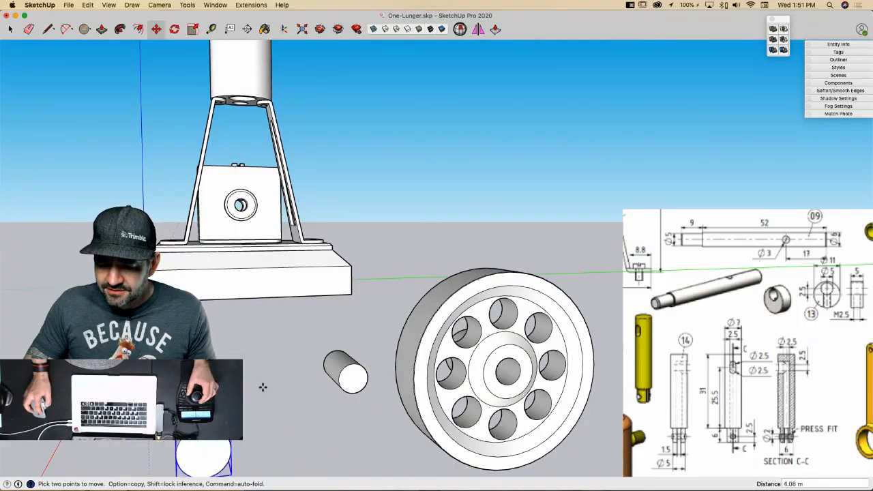
left_click(258, 367)
key("space")
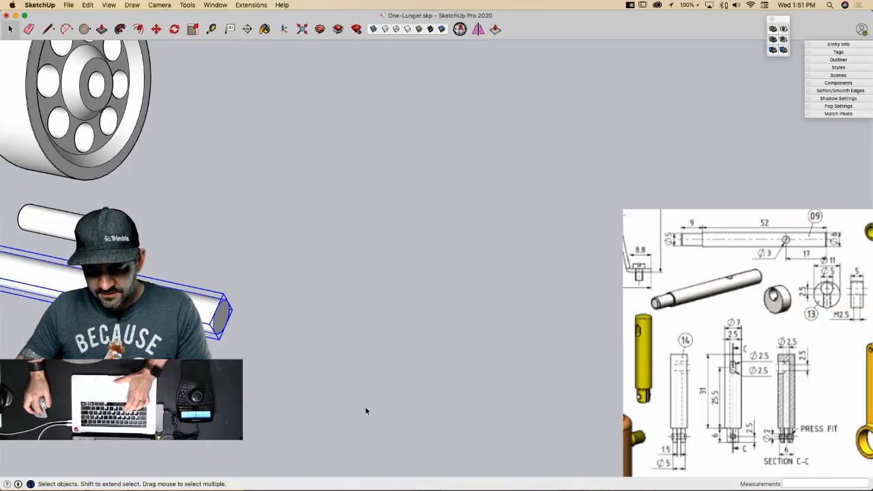
Step: Draw a horizontal circle with a radius of 5.5 m in the open space beyond the crank shaft's end
key("c")
left_click(361, 386)
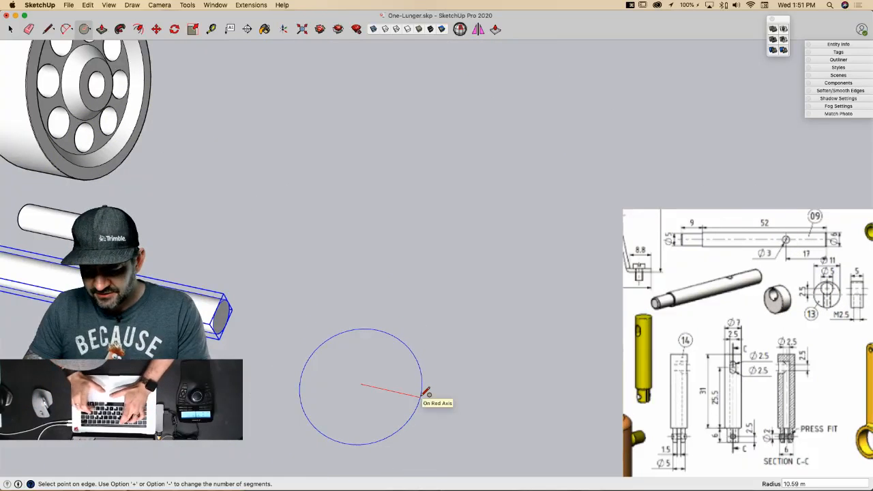
type("5.5")
key("Return")
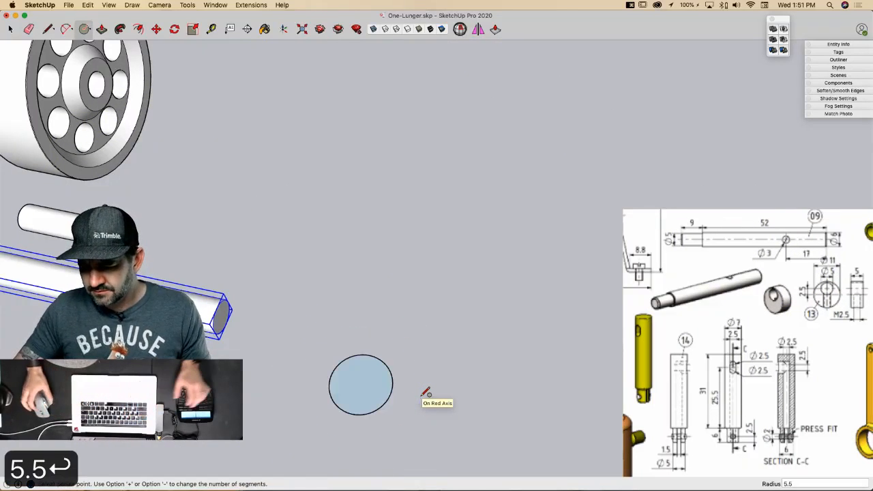
scroll(386, 382, "up", 5)
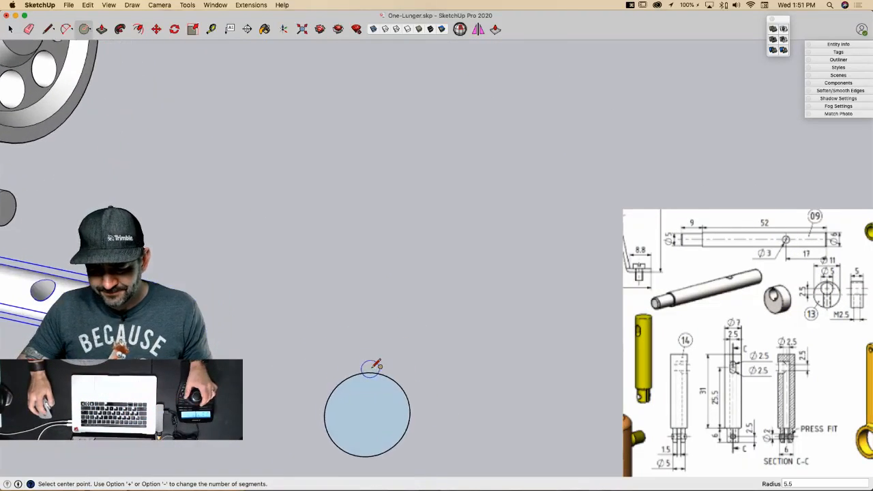
Step: Draw a line from the circle's centre to its edge and a 2.5 m segment along it from the centre
key("l")
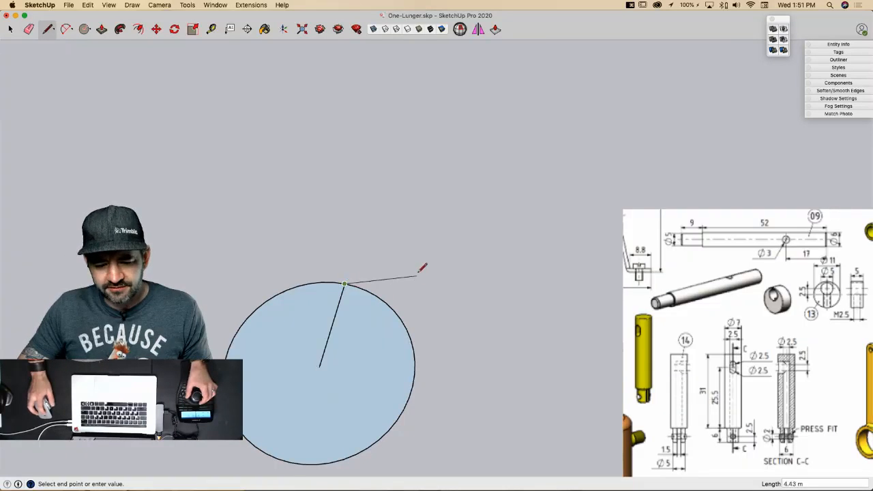
key("space")
scroll(411, 283, "down", 3)
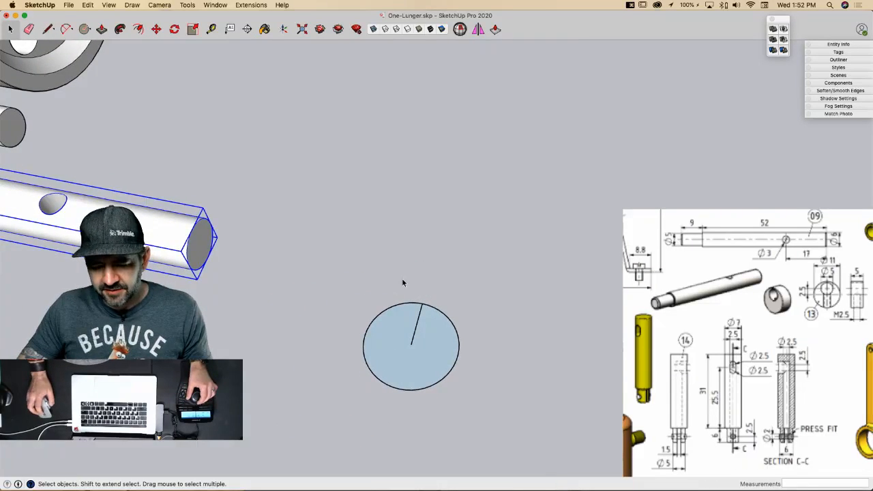
scroll(402, 283, "up", 4)
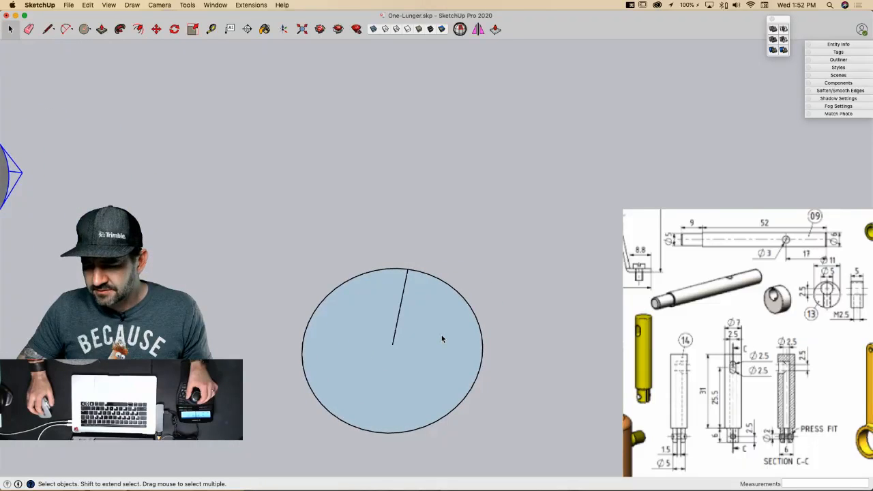
scroll(442, 335, "down", 2)
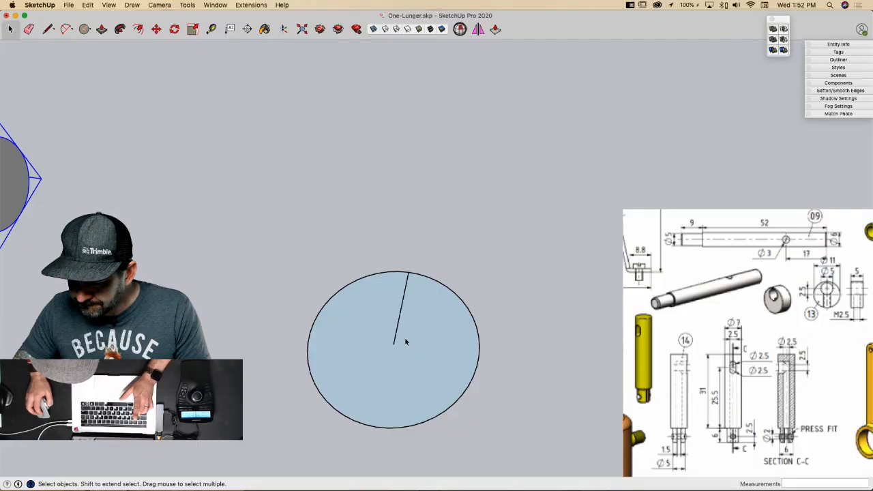
key("l")
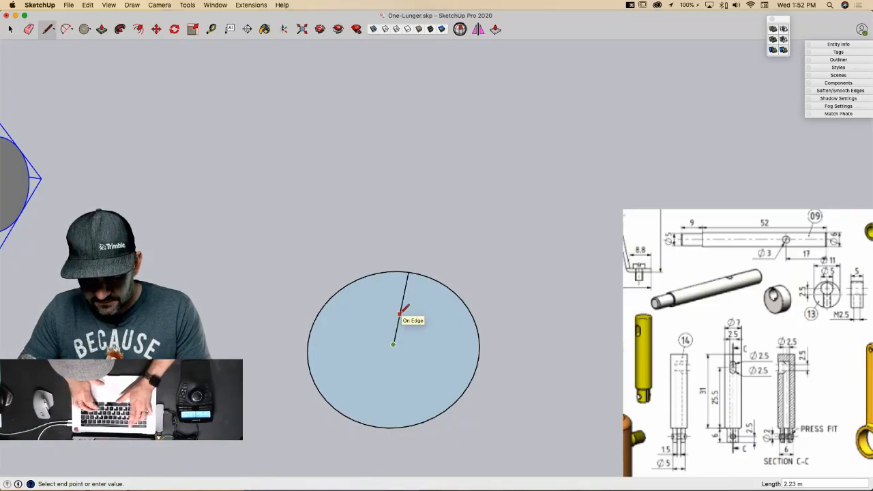
type("2.")
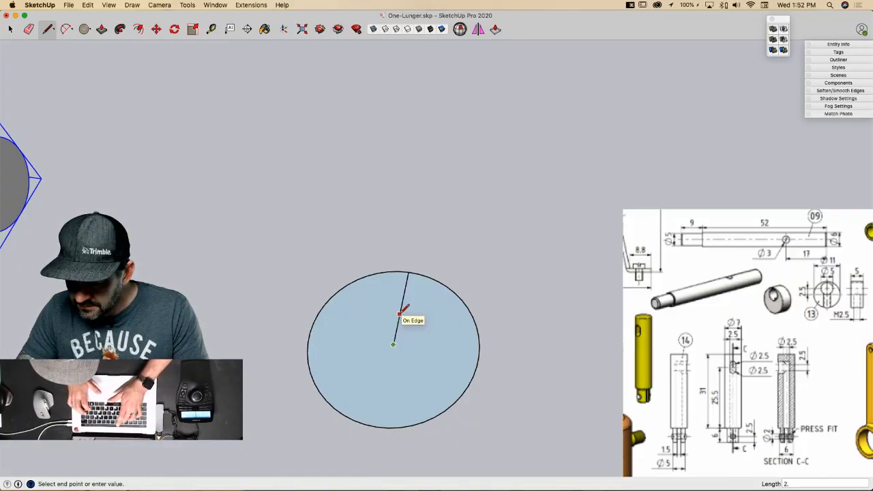
type("5")
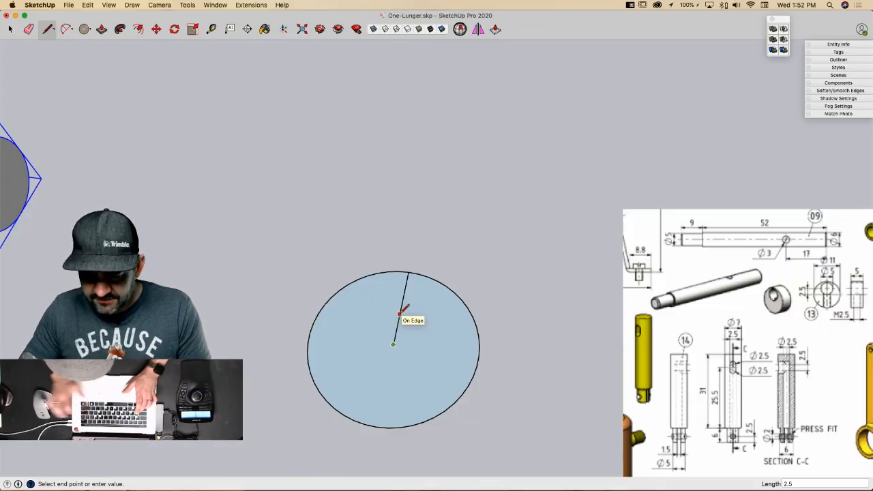
key("Return")
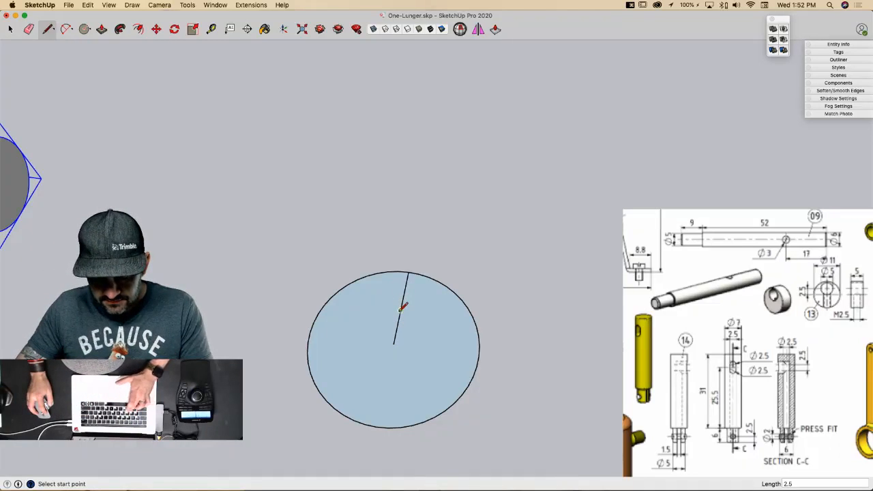
Step: Draw a circle centred at the 2.5 m segment's outer end, with its radius reaching the large circle's centre
key("c")
left_click(402, 310)
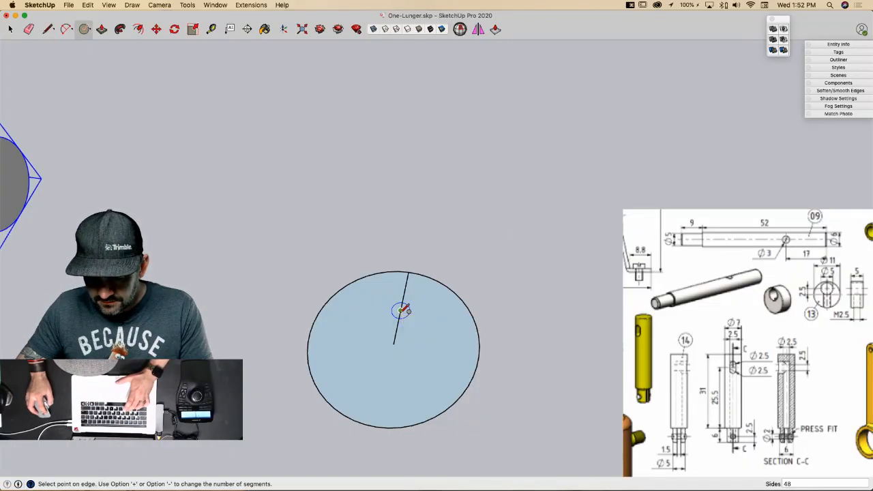
left_click(398, 346)
Step: Erase the construction line and delete the inner circle's face to open the off-centre hole
key("e")
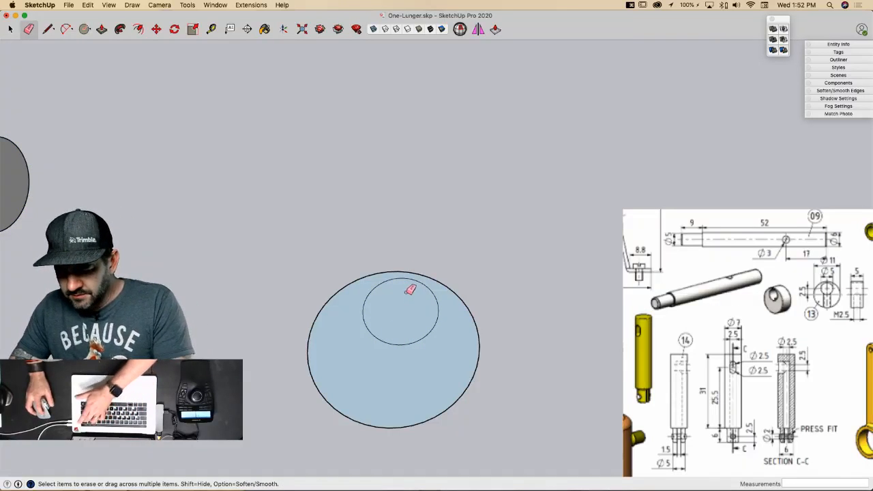
key("space")
left_click(408, 307)
key("Delete")
Step: Extrude the face around the off-centre hole upward by 5 m to form collar 13
middle_click_drag(431, 318, 431, 303)
key("p")
left_click(409, 322)
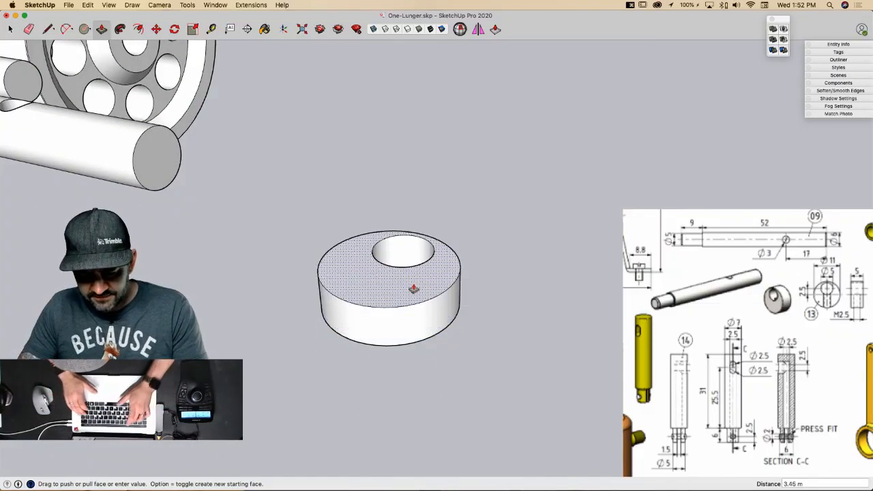
type("5")
key("Return")
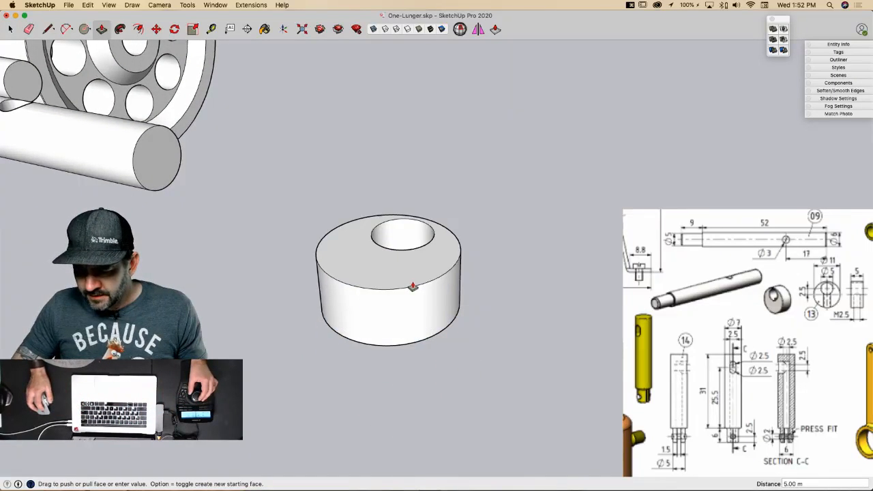
key("space")
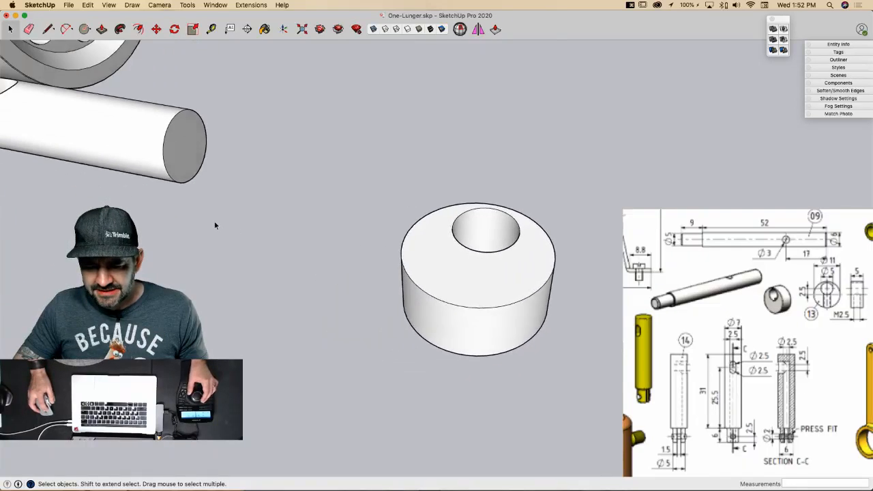
Step: Open the crank shaft for editing and offset the outline of its thick end face slightly inward
double_click(267, 159)
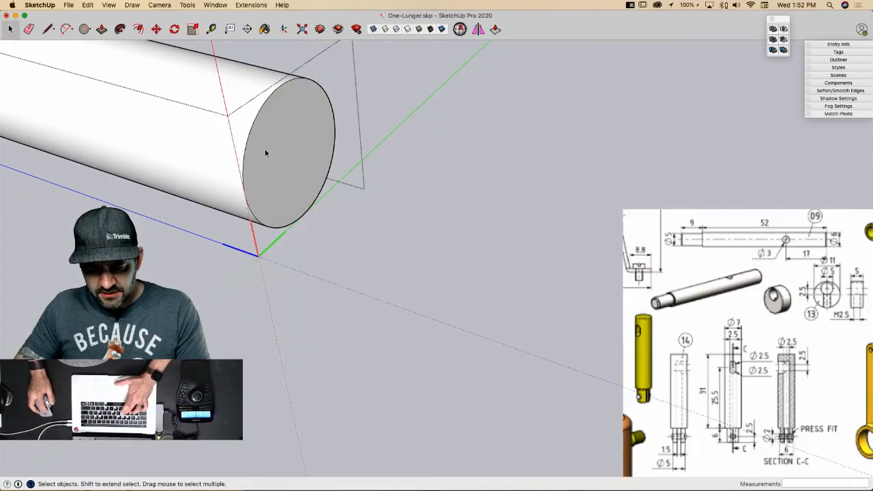
key("f")
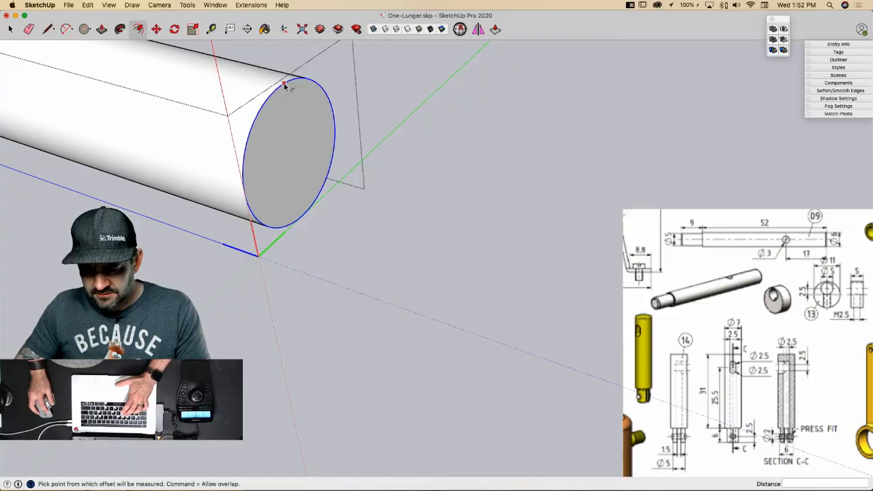
key("Escape")
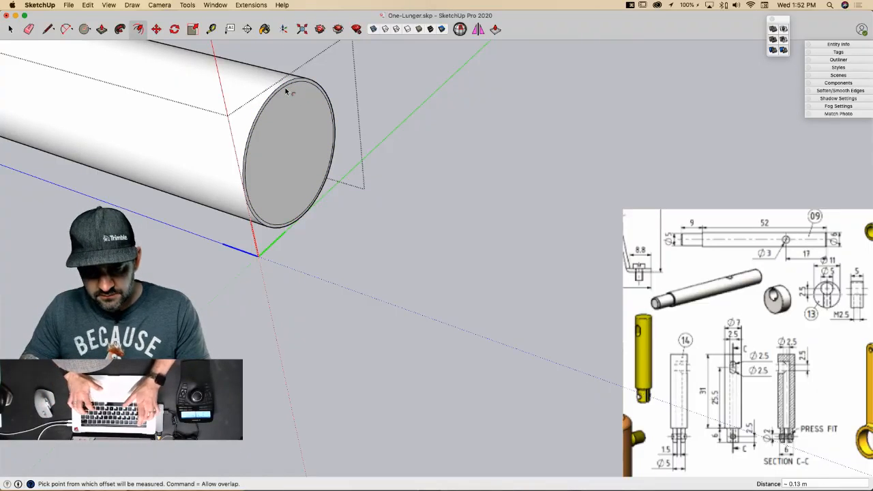
key("Return")
key("space")
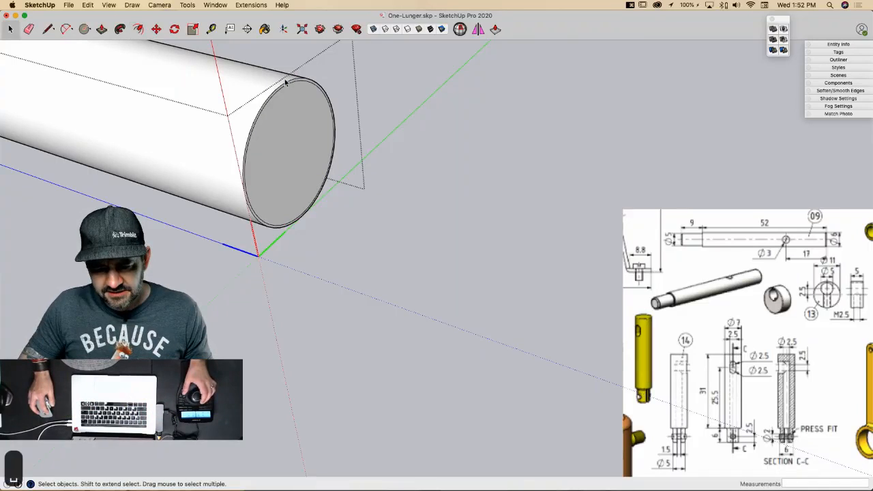
Step: Move the outer edge of the crank shaft's thick end 0.1 m inward along the shaft's length to bevel the end
middle_click_drag(284, 85, 259, 176)
key("m")
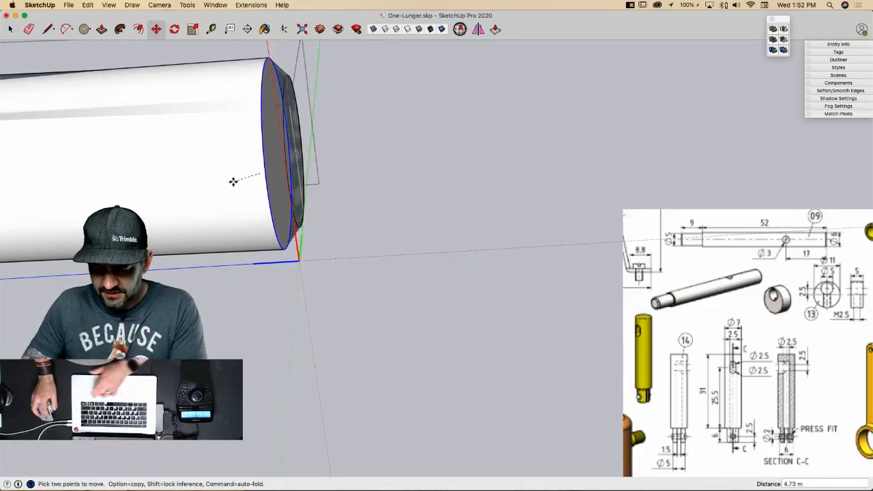
key("Left")
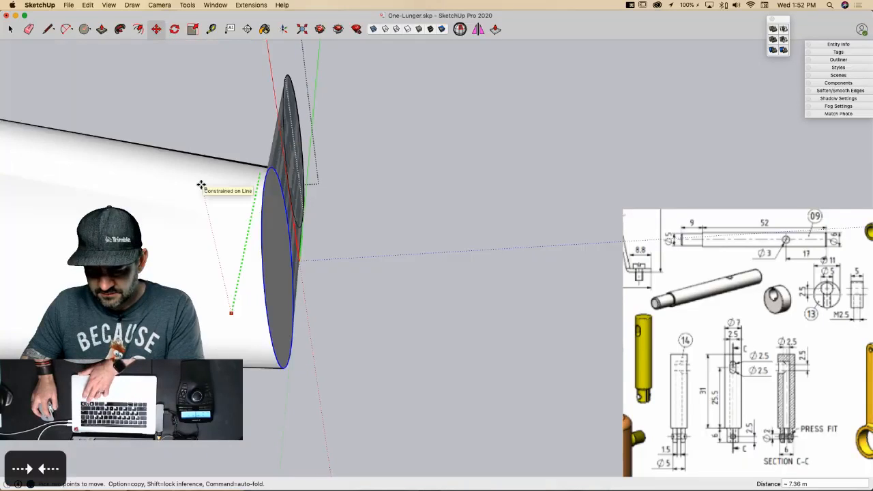
key("Up")
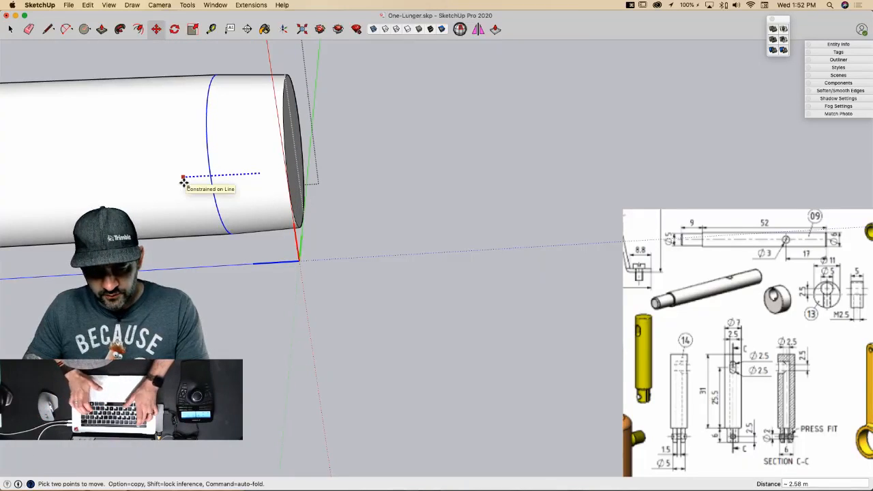
key("Return")
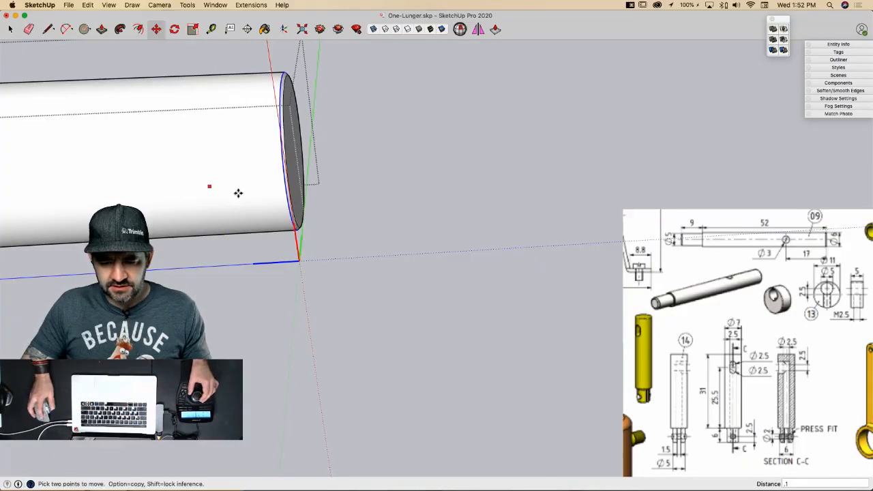
key("space")
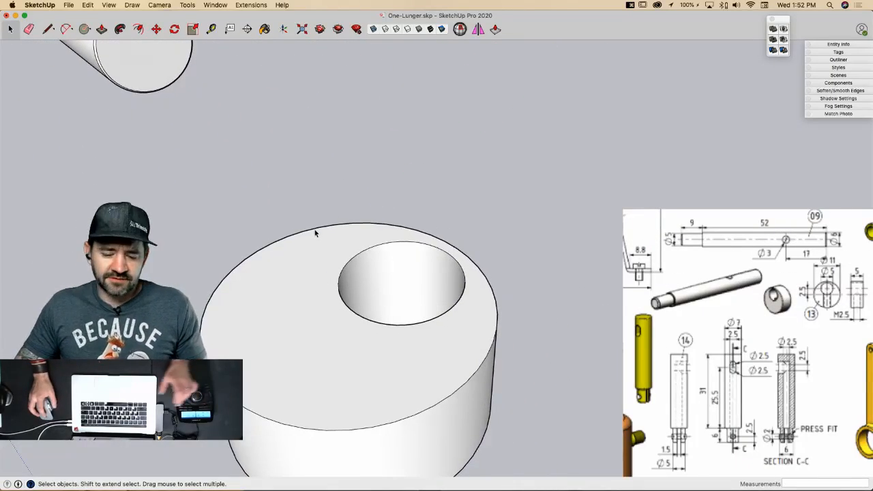
Step: Offset the outer edge of collar 13's top face inward by 0.1 m
left_click(315, 232)
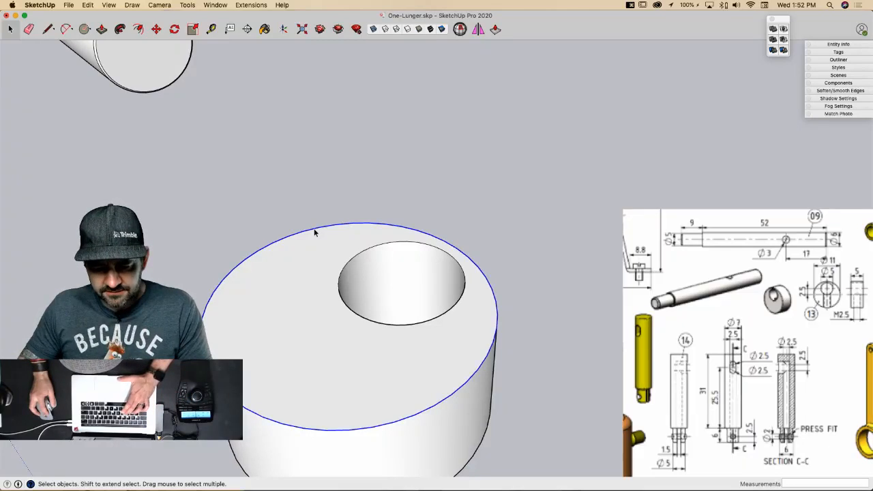
key("f")
left_click(315, 233)
left_click(317, 234)
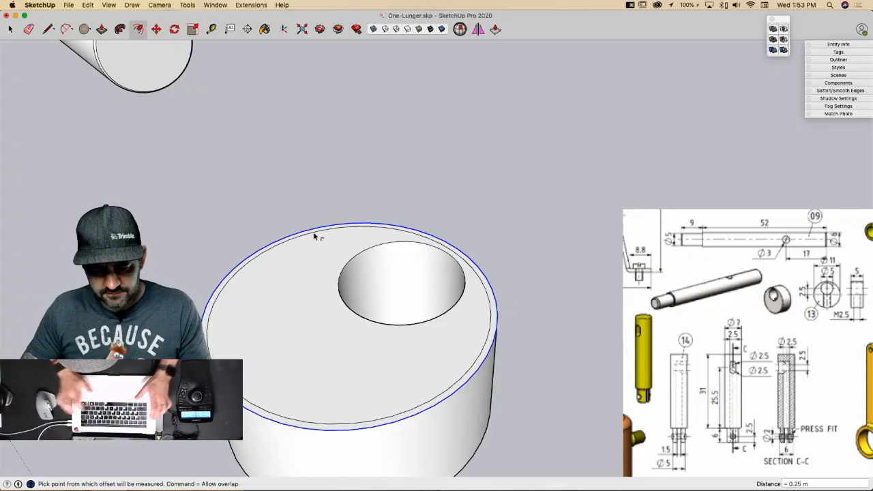
type(".1")
key("Return")
key("space")
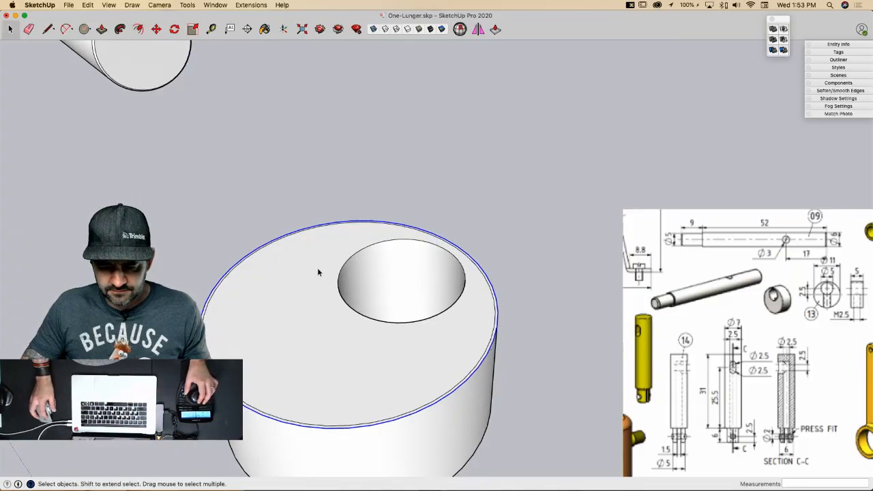
Step: Move the outer edge of the collar's top face down 0.1 m along the blue axis to form a bevel
scroll(341, 280, "up", 5)
key("m")
left_click(383, 280)
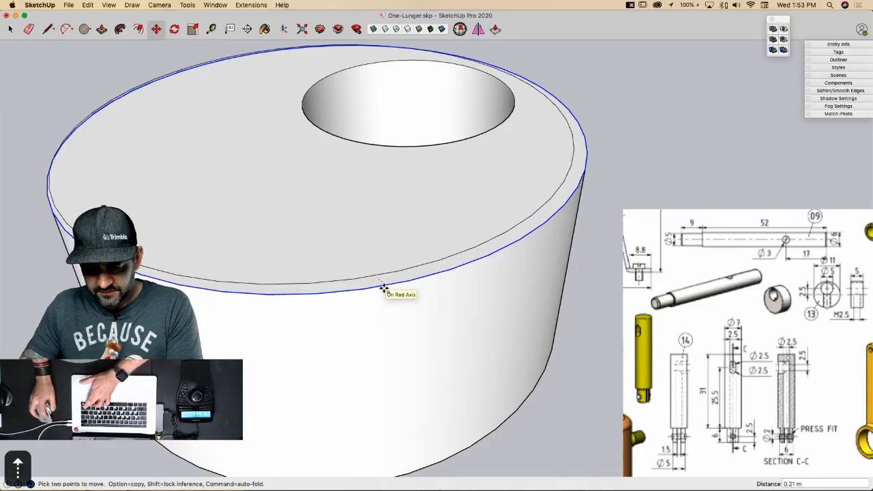
key("Return")
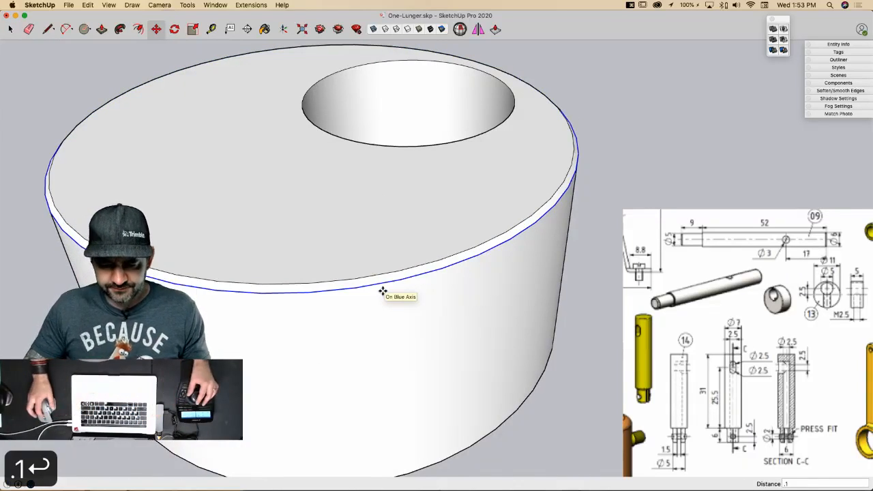
mouse_move(384, 293)
middle_mouse_down()
mouse_move(415, 250)
mouse_move(396, 302)
mouse_move(392, 292)
middle_mouse_up()
Step: Offset the outer edge of the collar's underside inward by 0.1 m
key("space")
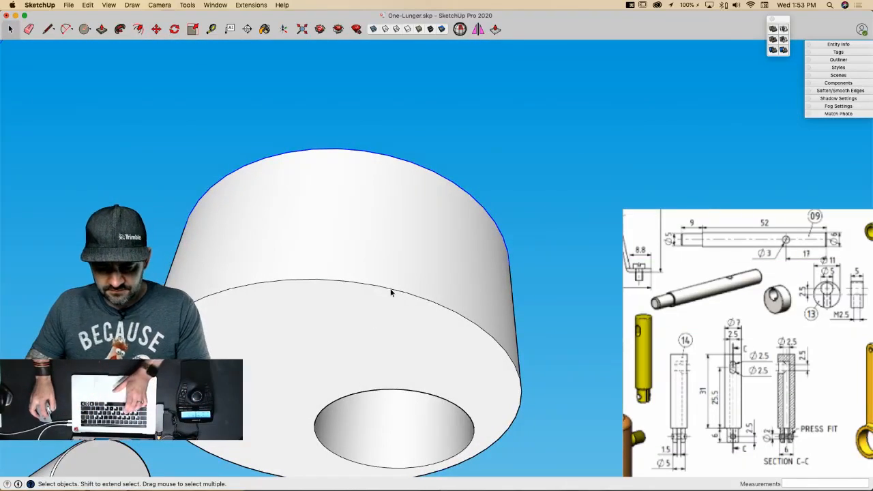
left_click(391, 292)
type("f")
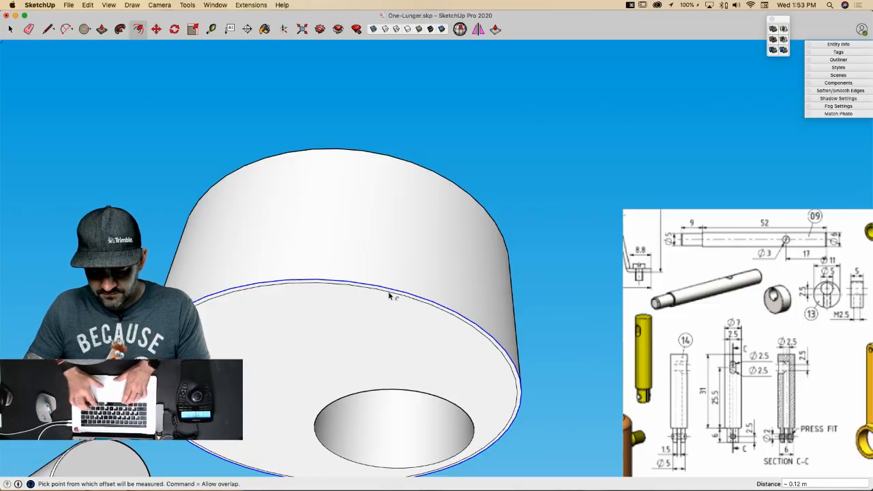
type(".1")
key("Return")
Step: Move the outer edge of the collar's underside up 0.1 m along the blue axis to bevel it
key("m")
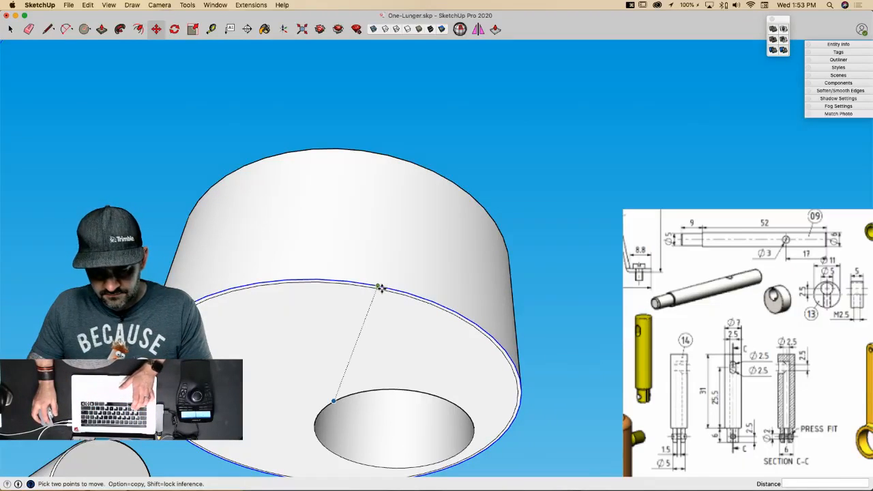
left_click(382, 287)
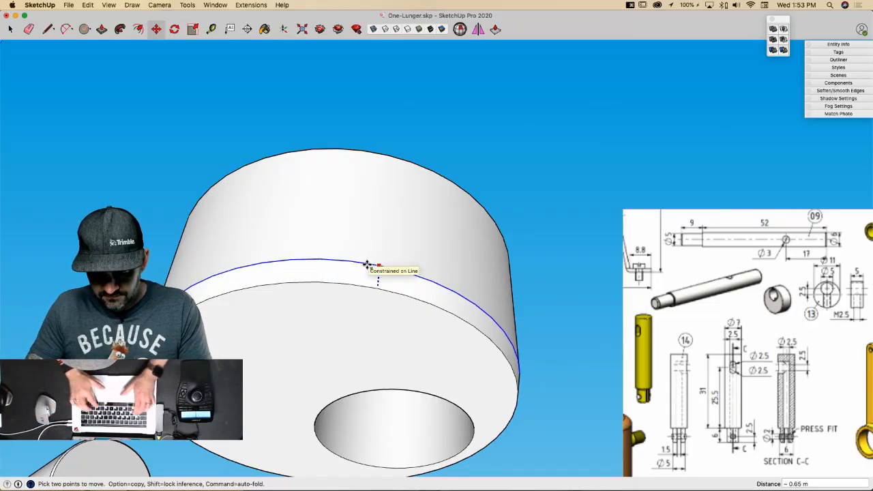
type(".1")
key("Return")
key("space")
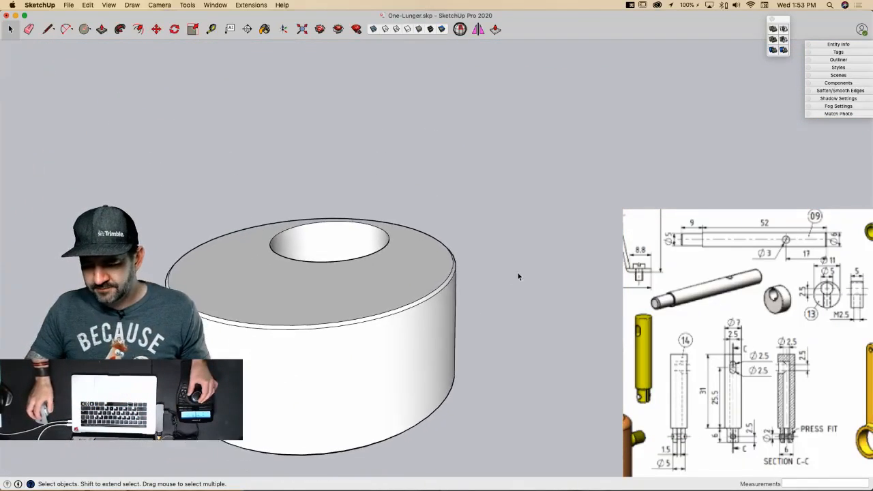
Step: Draw a vertical line down the collar's side wall from the top bevel to the bottom edge
key("l")
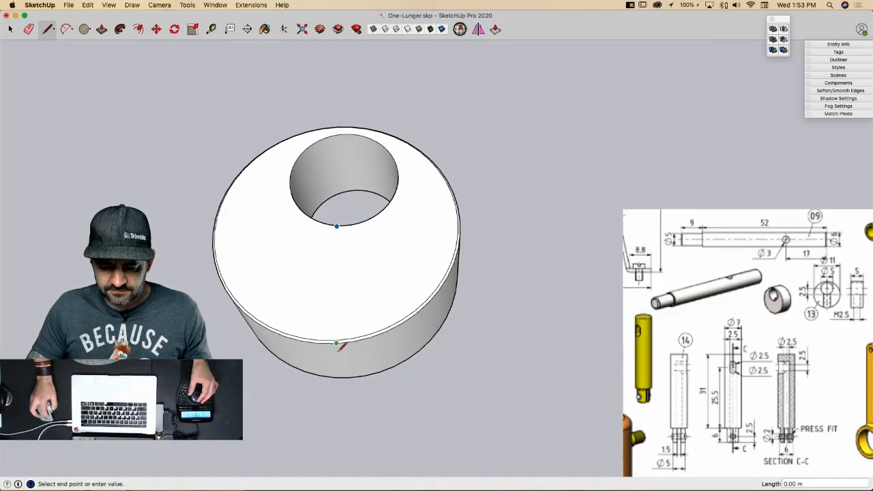
left_click(352, 375)
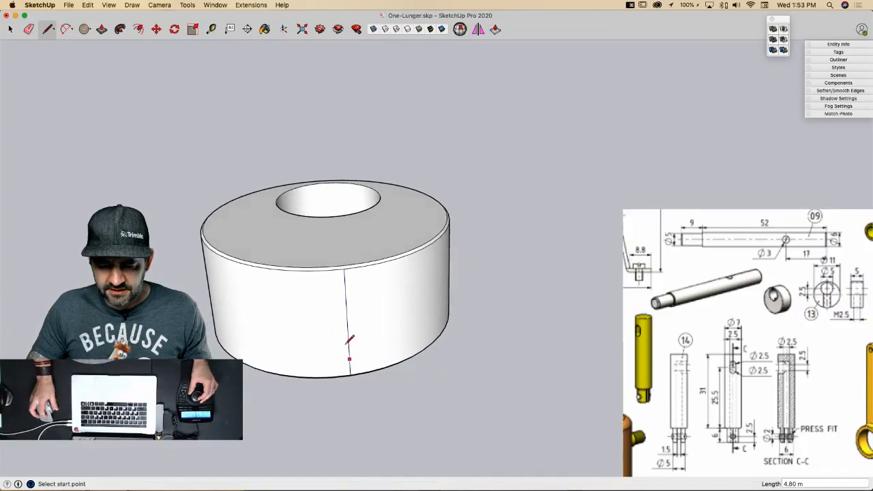
key("space")
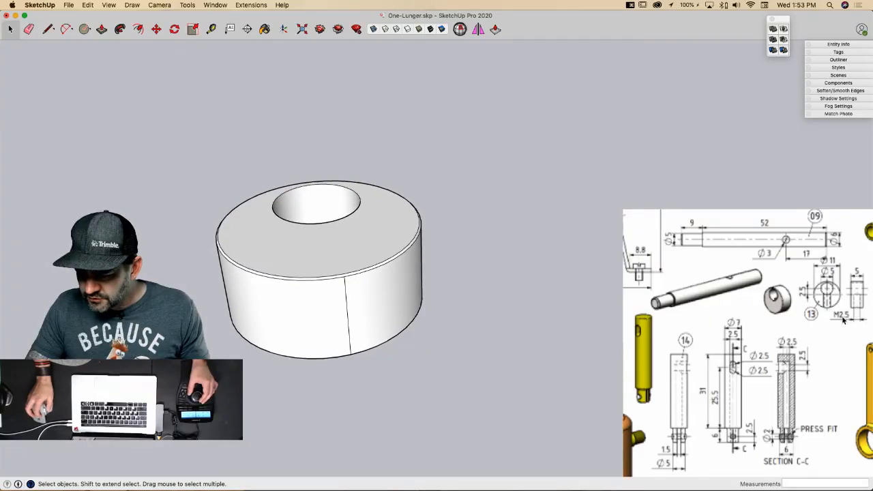
key("c")
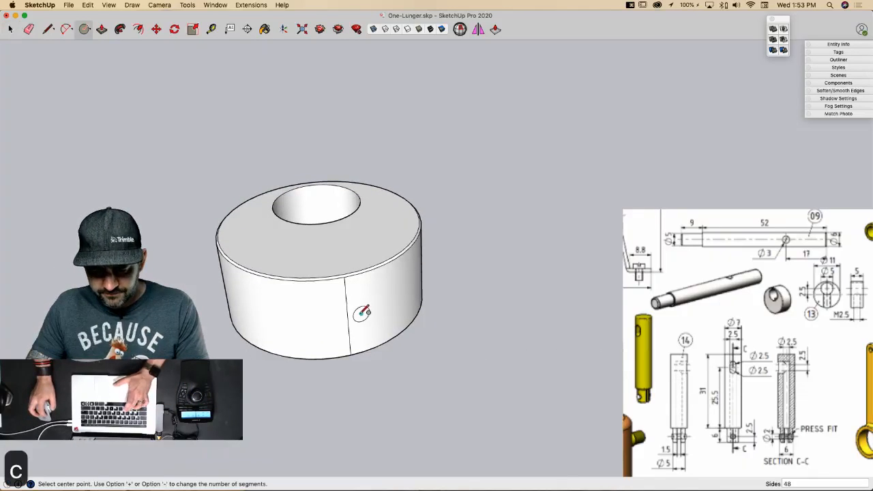
key("Left")
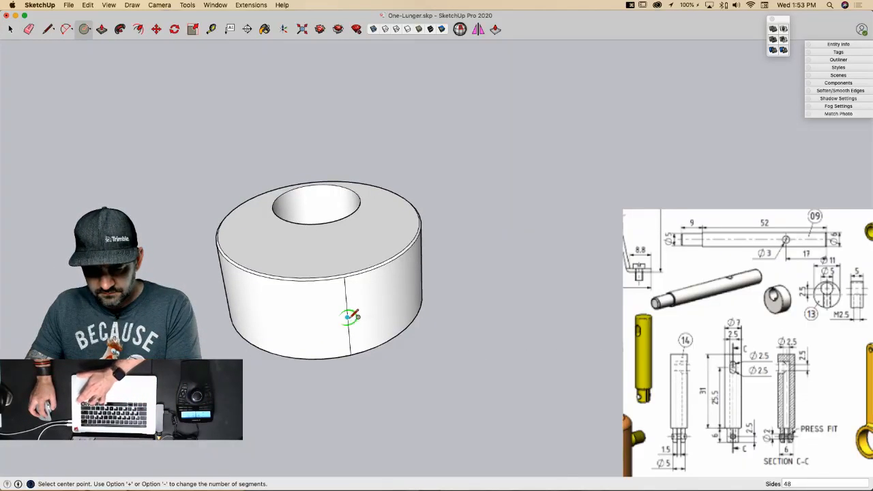
scroll(348, 318, "up", 3)
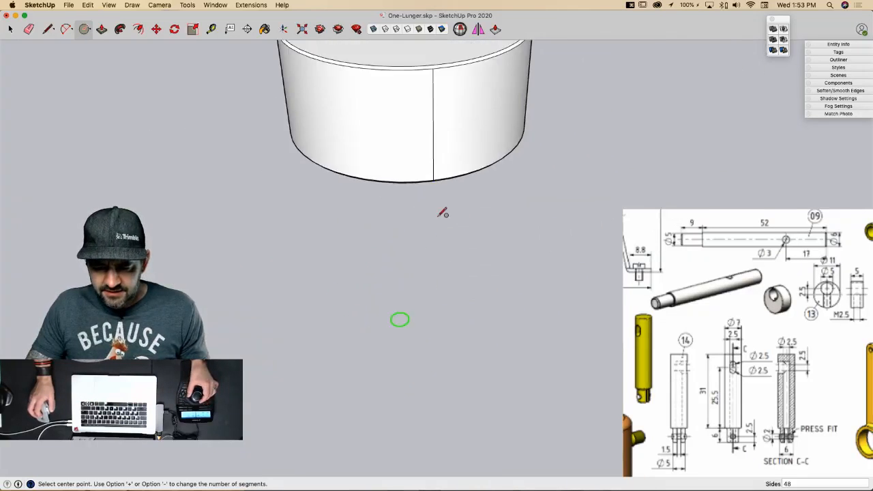
middle_click_drag(443, 213, 425, 192)
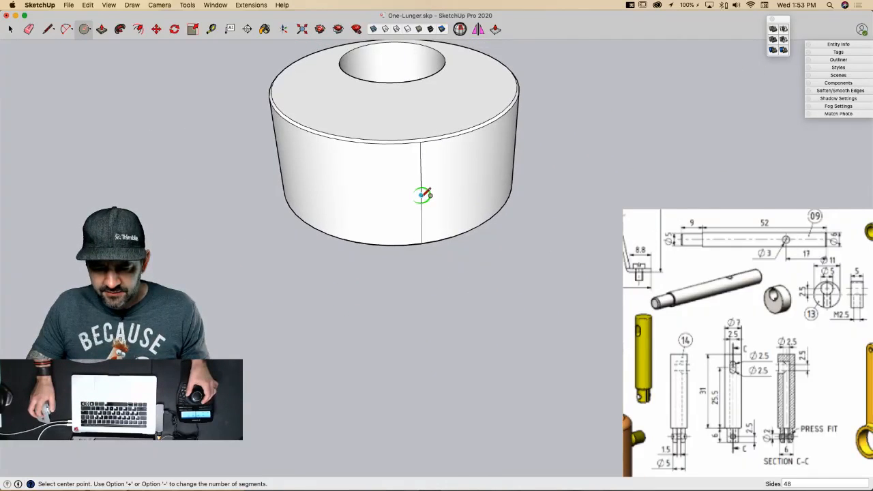
scroll(423, 194, "up", 5)
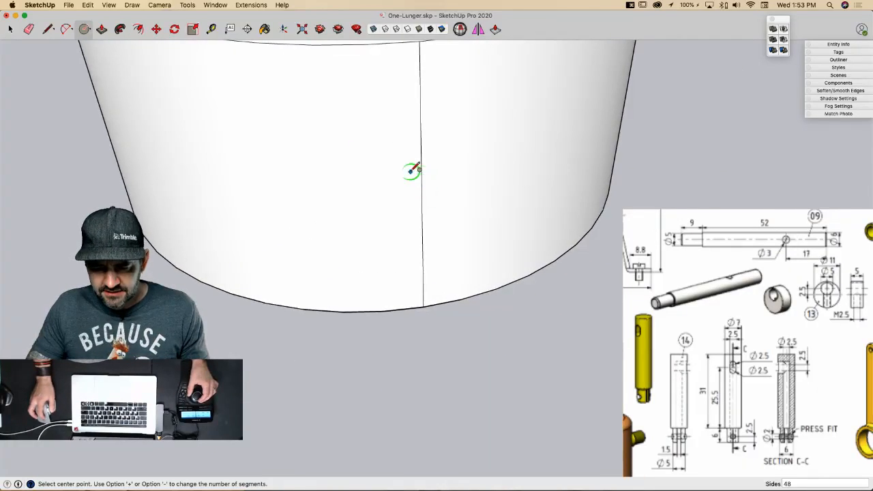
middle_click_drag(411, 171, 389, 83)
Step: Draw a vertical line down the collar's side one segment over, and centre a green-axis circle of 1.25 m radius on its midpoint
key("l")
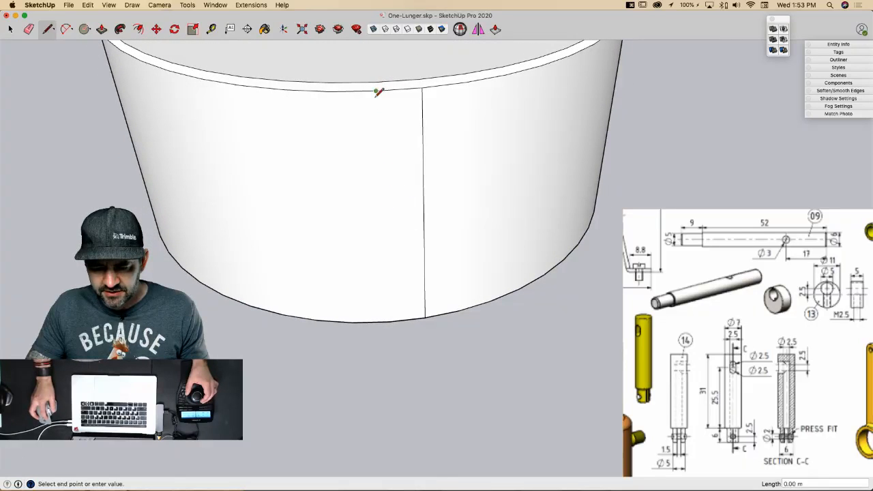
left_click(388, 321)
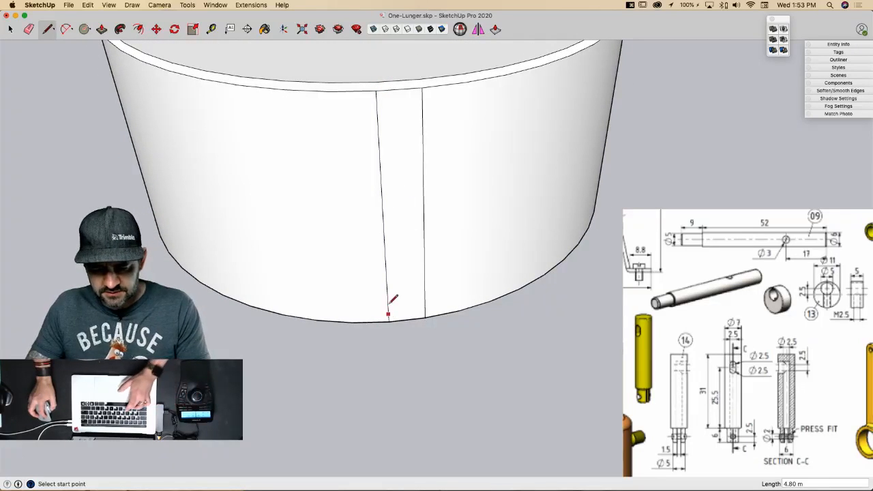
key("c")
key("Left")
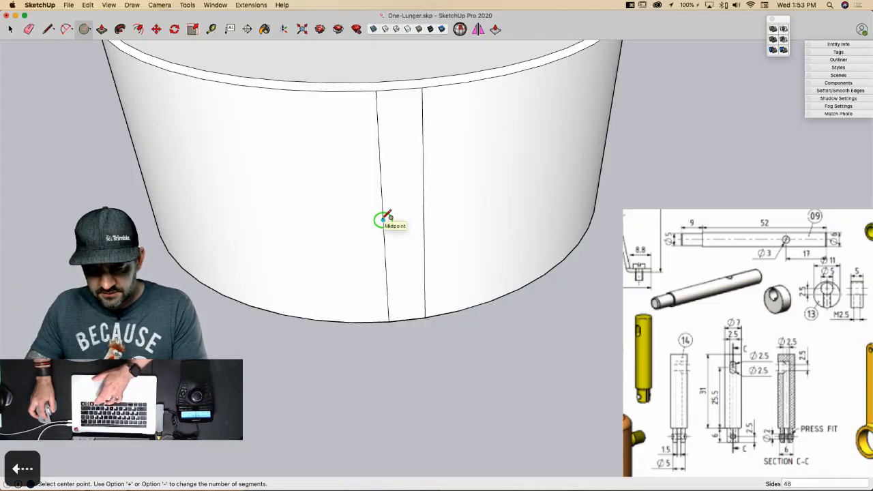
left_click(383, 219)
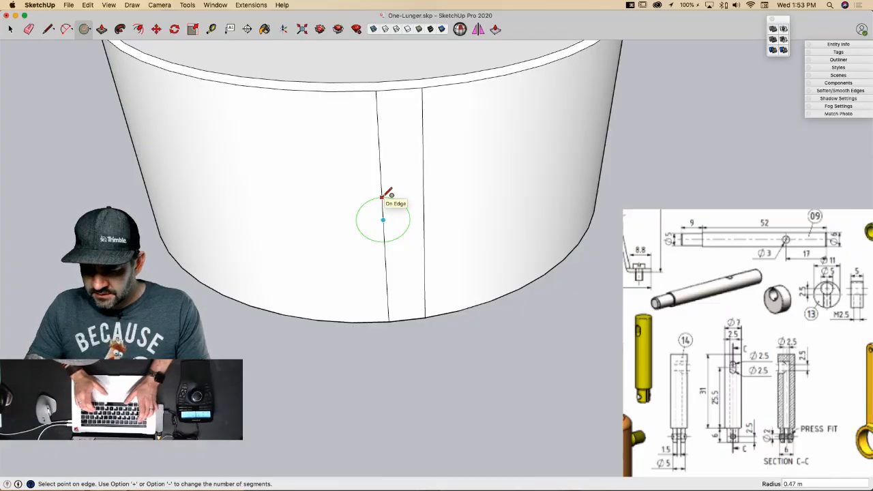
type("1.25")
key("Return")
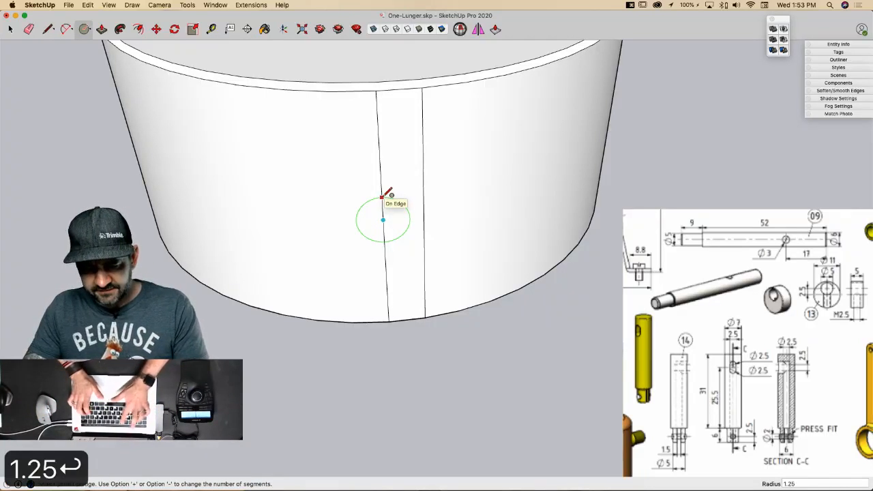
Step: Remove the leftover first vertical line that crosses beside the circle's centre on the collar's side
key("e")
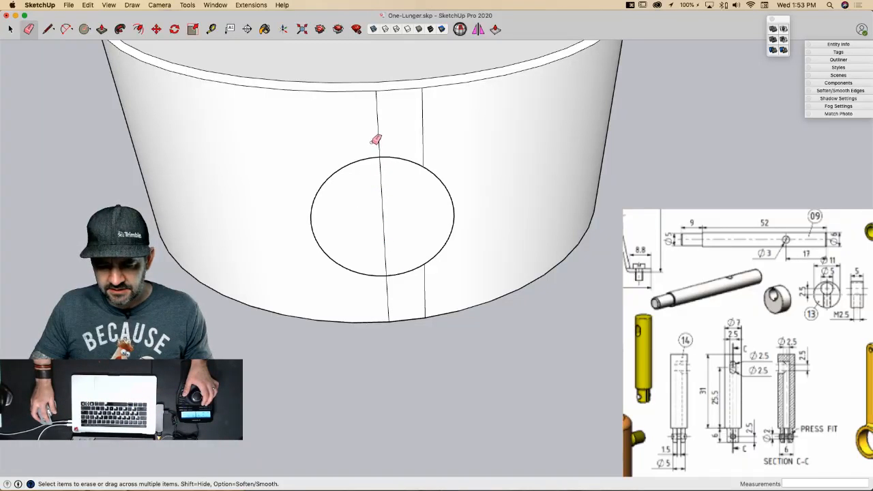
left_click(424, 139, "alt")
key("super+z")
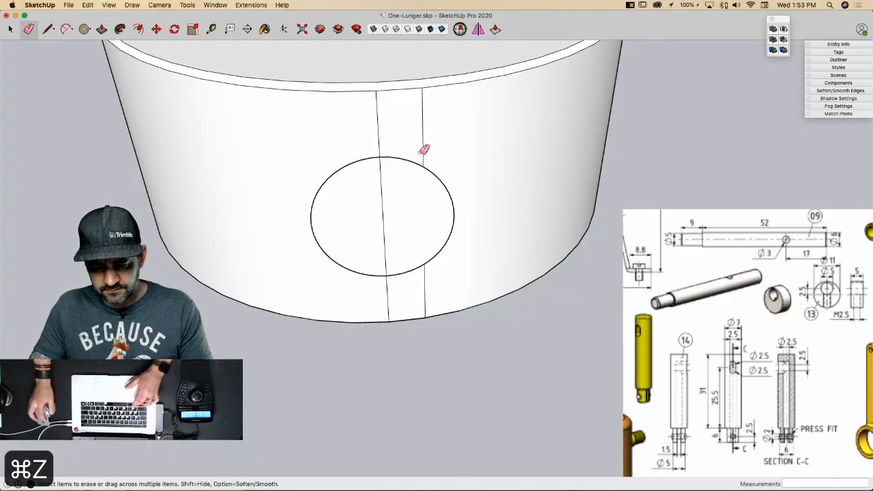
Step: Push both halves of the side circle inward by about 7.4 m so they reach into the off-centre hole
key("p")
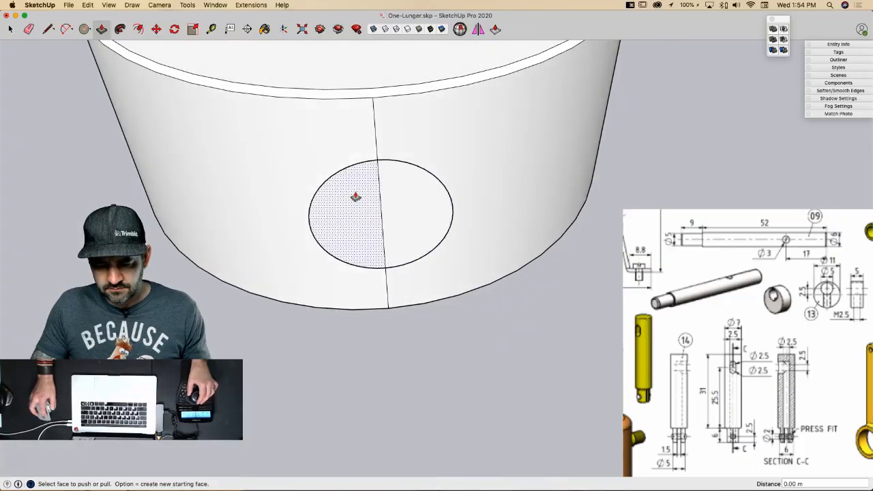
left_click(378, 235)
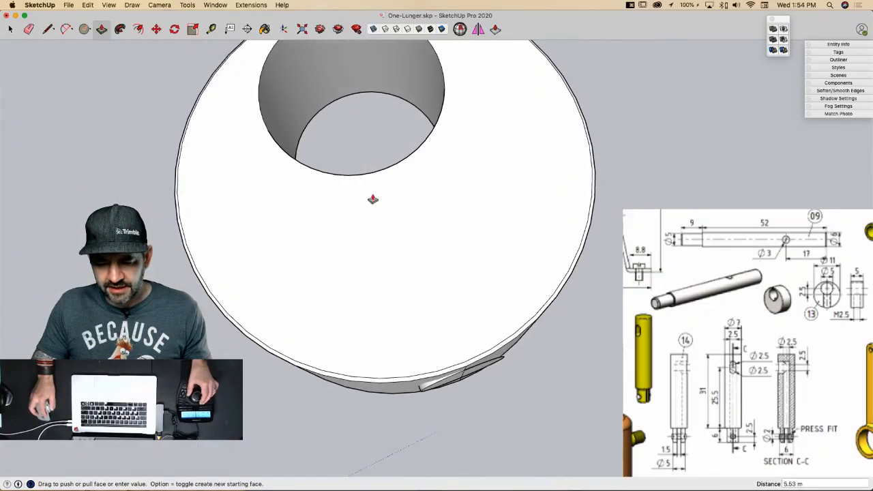
left_click(361, 152)
left_click(364, 316)
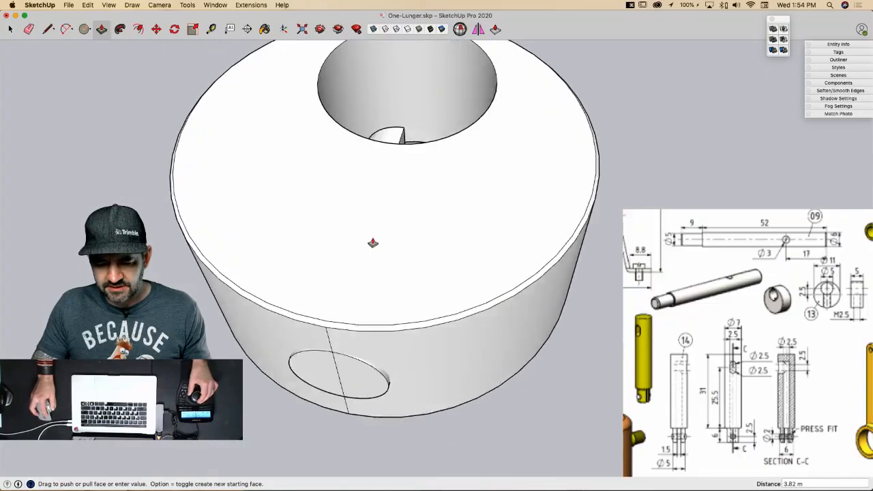
left_click(472, 186)
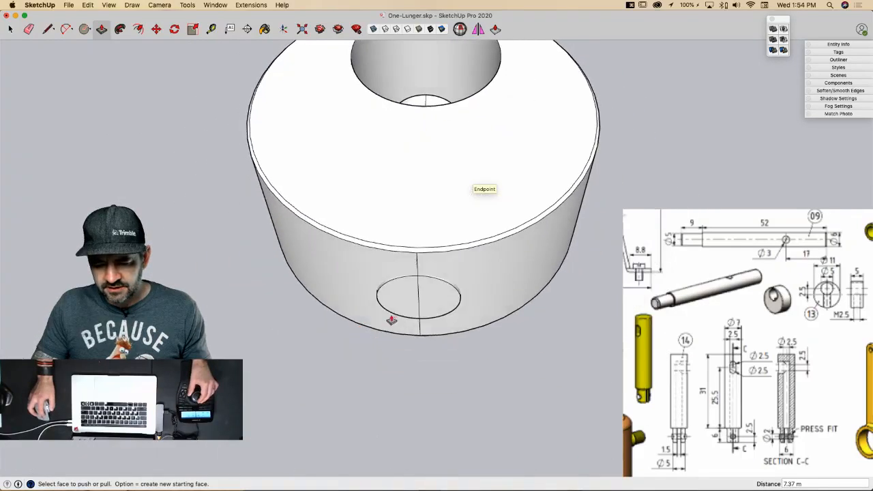
Step: Pull both halves of the side circle outward by about 1.2 m and erase the edge dividing the protruding end face
left_click(476, 308)
left_click(502, 333)
left_click(510, 290)
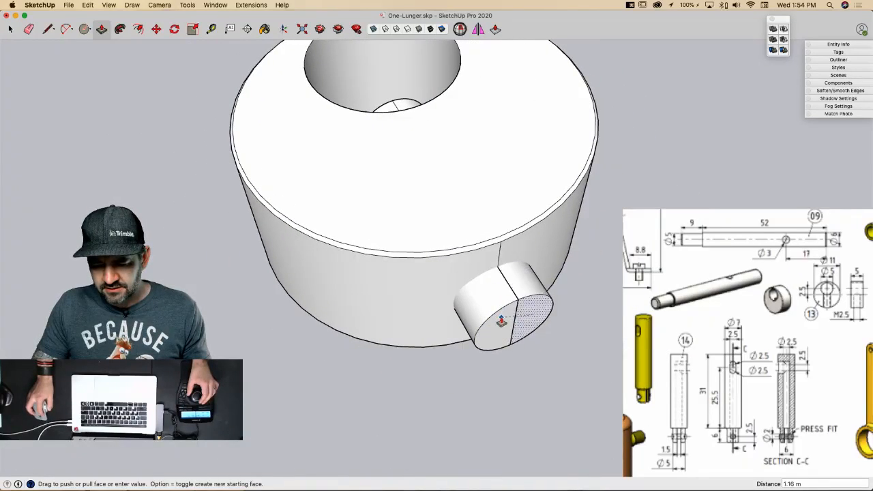
left_click(505, 313)
key("e")
left_click(516, 311)
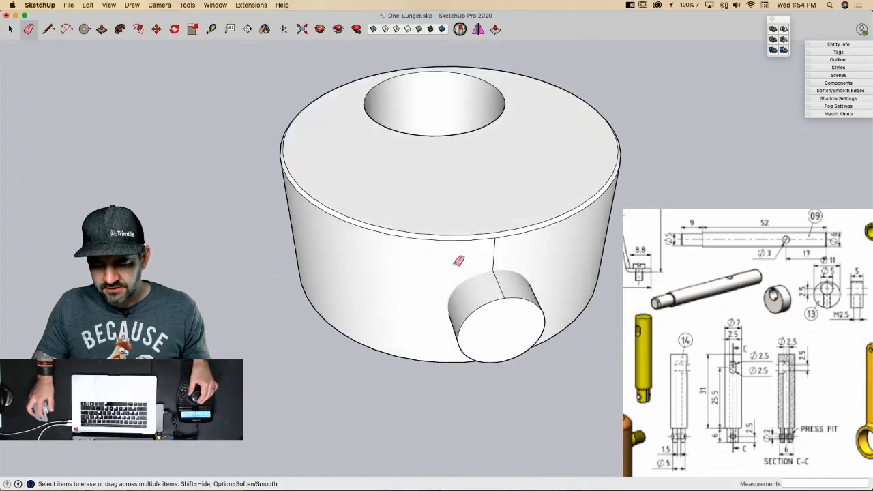
Step: Select the whole collar with its cross cylinder and intersect the faces with the selection
key("space")
left_click(479, 264)
key("super+2")
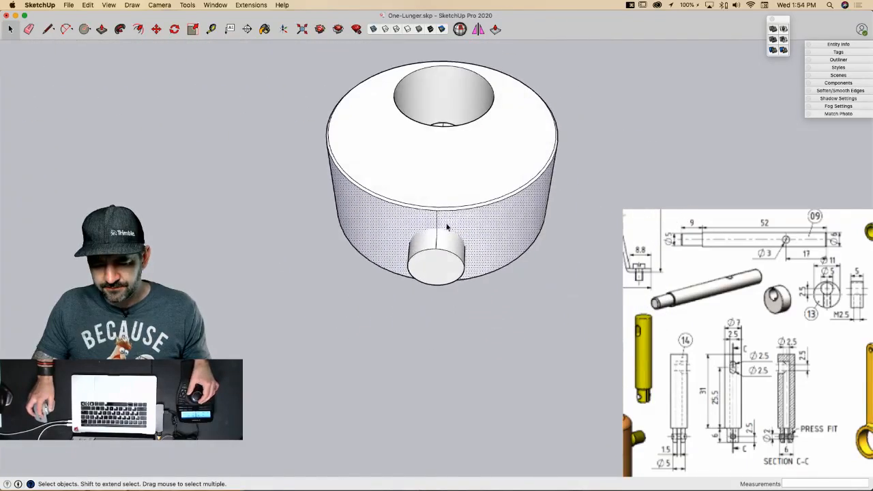
left_click_drag(380, 106, 400, 148)
right_click(423, 182)
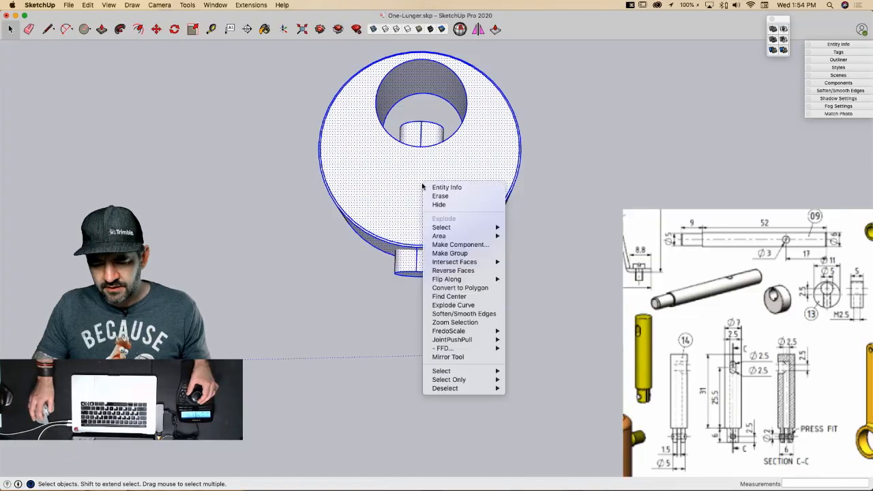
mouse_move(480, 264)
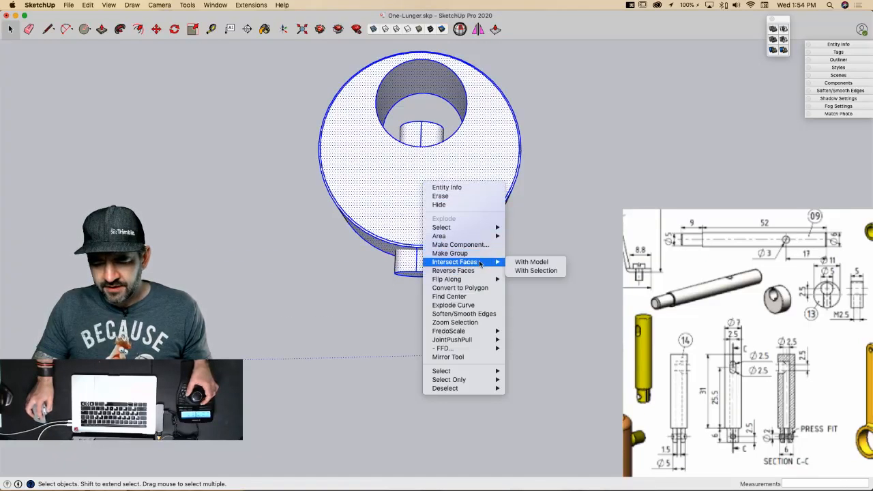
left_click(526, 272)
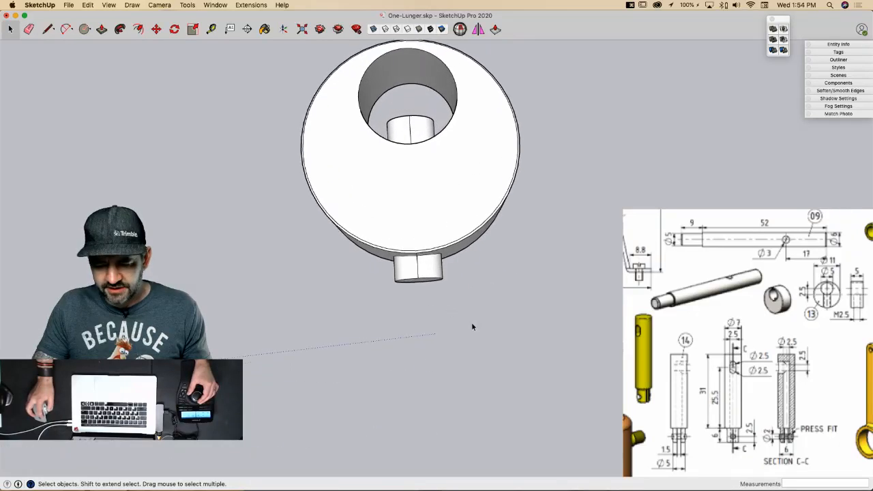
Step: Delete the cylinder stub protruding from the collar's outer wall and erase the vertical edge crossing the circle
left_click_drag(471, 325, 367, 281)
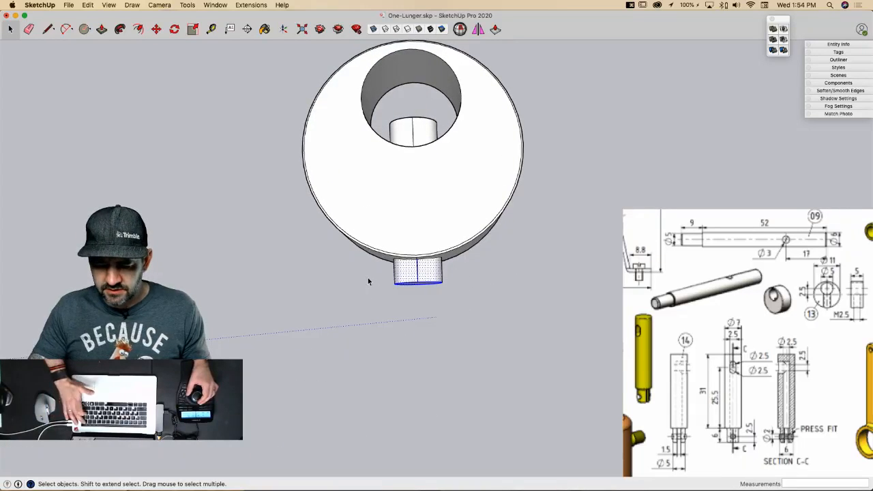
key("BackSpace")
key("e")
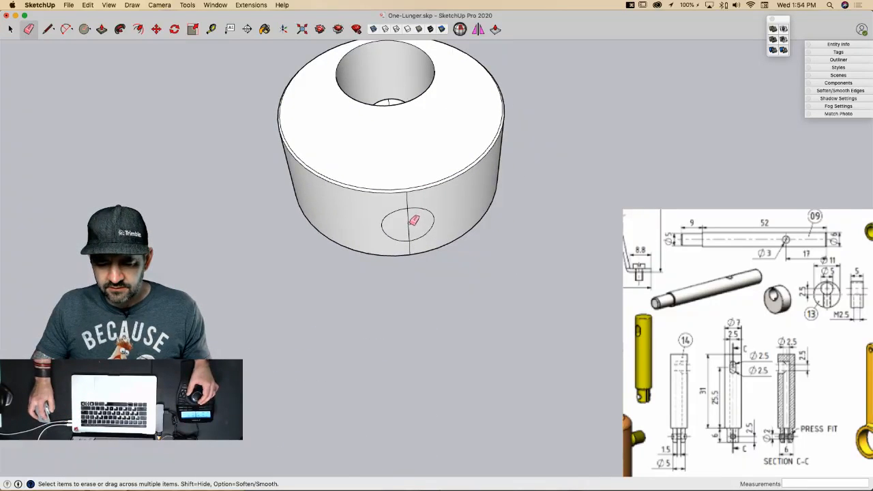
left_click(411, 224)
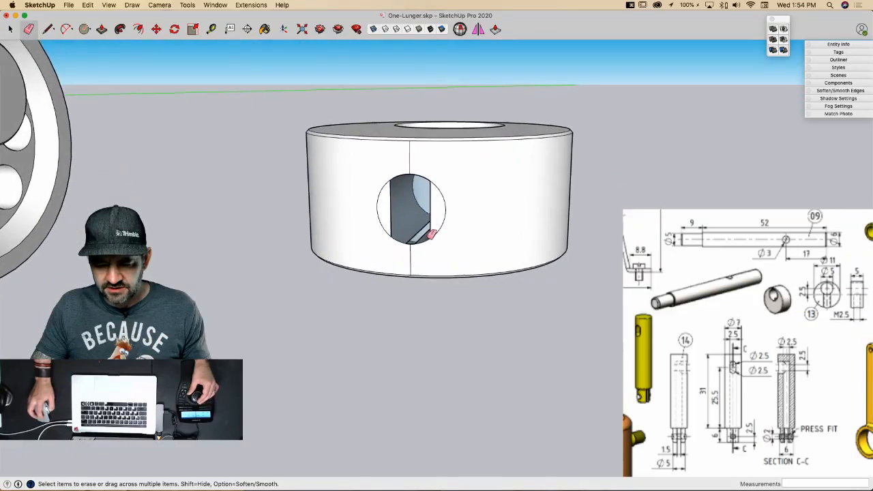
Step: Draw a 5.5 m line inward from the circle's lowest point to fill the gap in the screw hole's lower wall
key("l")
left_click(416, 153)
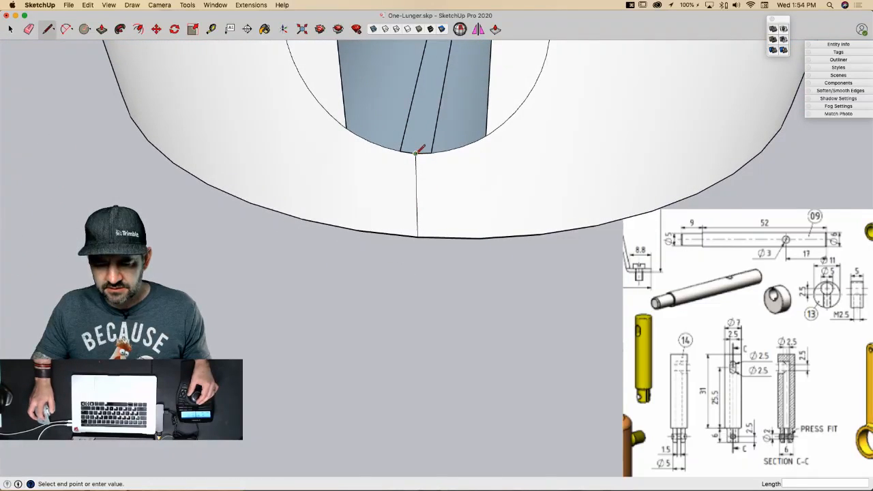
left_click(421, 166)
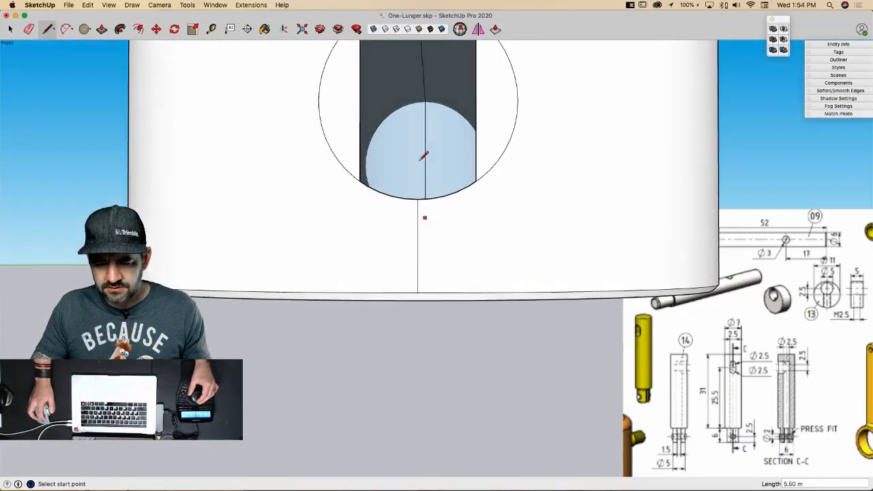
Step: Erase the vertical edges and leftover wall slivers obstructing the outer opening of the screw hole
key("e")
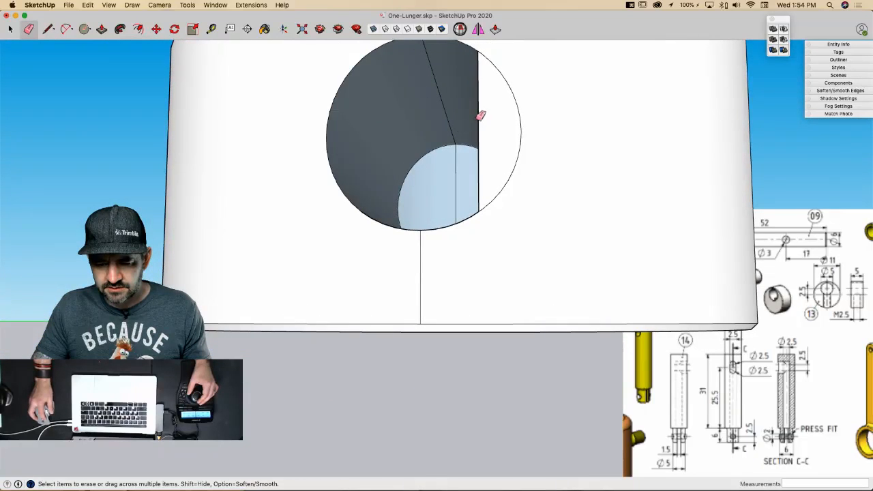
left_click(481, 116)
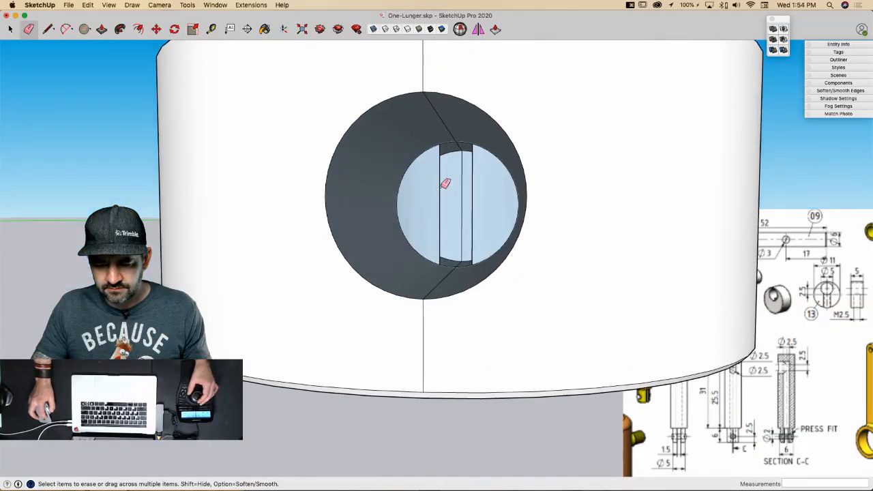
left_click(441, 186)
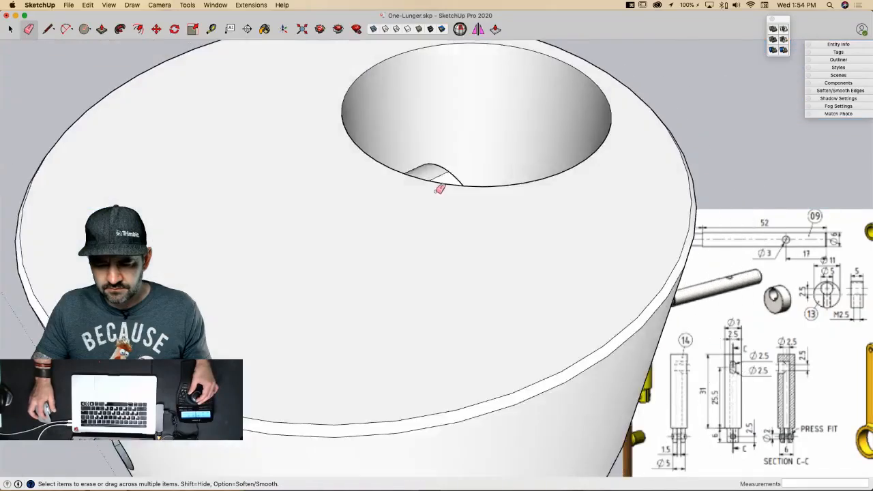
Step: Delete the cylinder stub inside the off-centre bore and erase the wall pieces still covering the screw hole's inner opening
key("space")
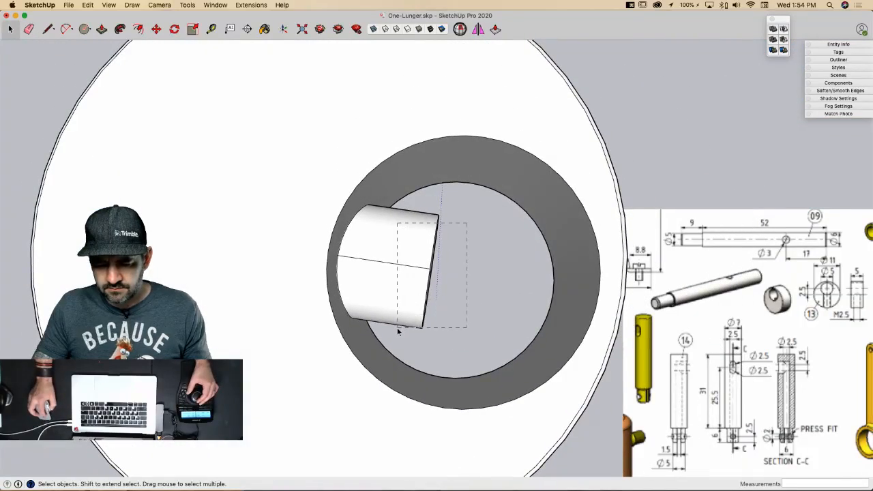
left_click_drag(399, 331, 402, 329)
key("BackSpace")
key("e")
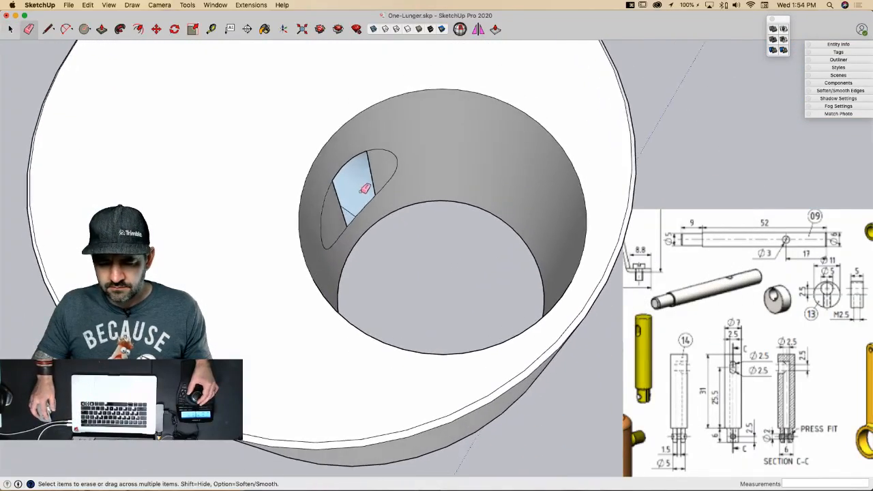
left_click(373, 167)
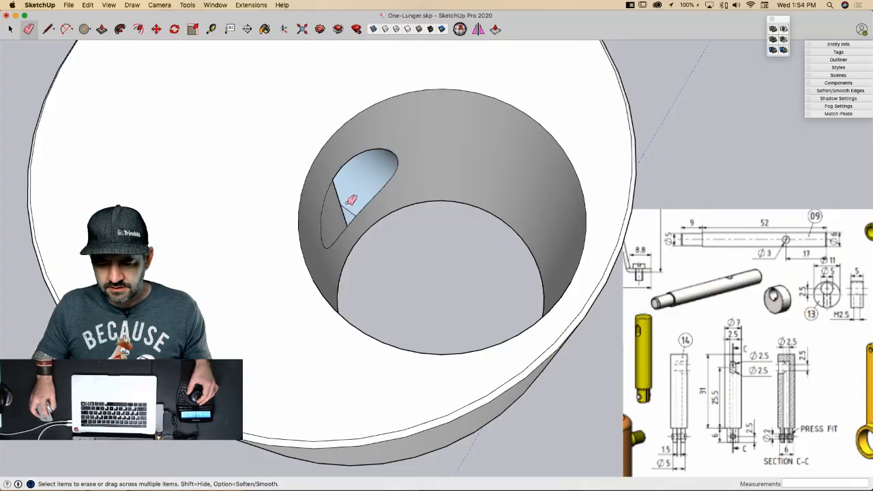
left_click(341, 205)
left_click(335, 217)
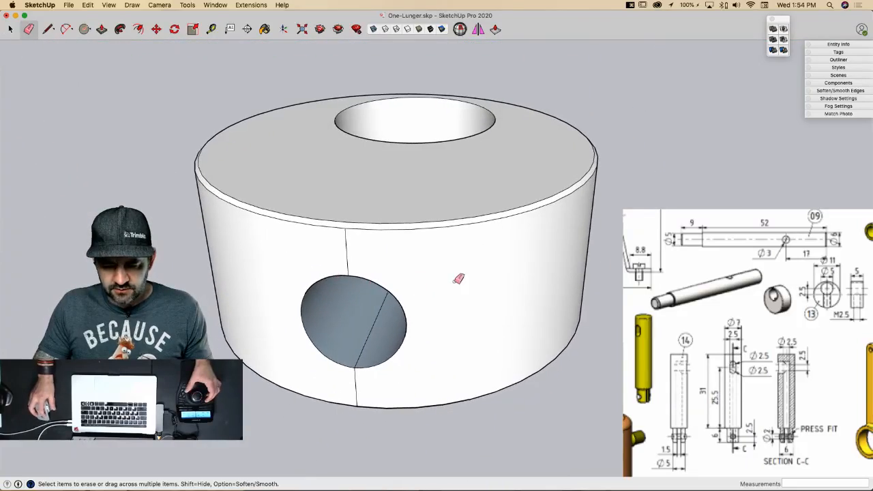
Step: Orient all of the collar's faces to match its outer side wall
key("space")
right_click(437, 283)
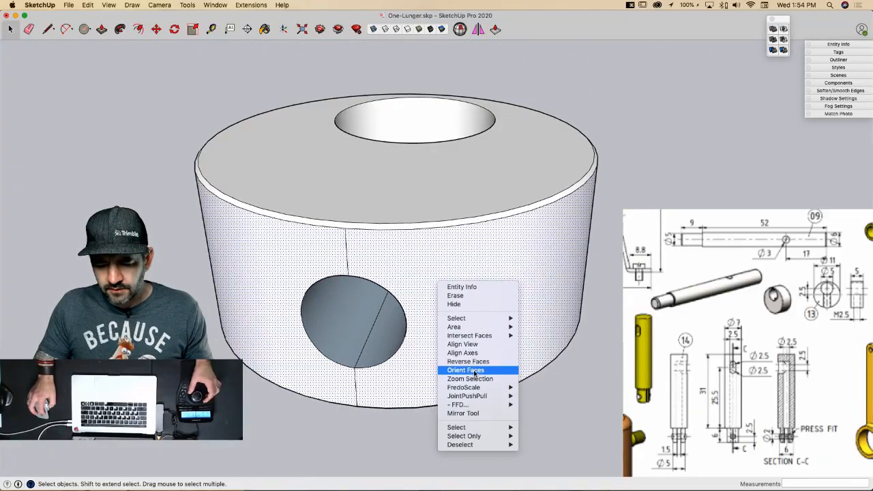
left_click(467, 371)
Step: Select the entire collar and soften its edges with coplanar softening enabled
triple_click(457, 279)
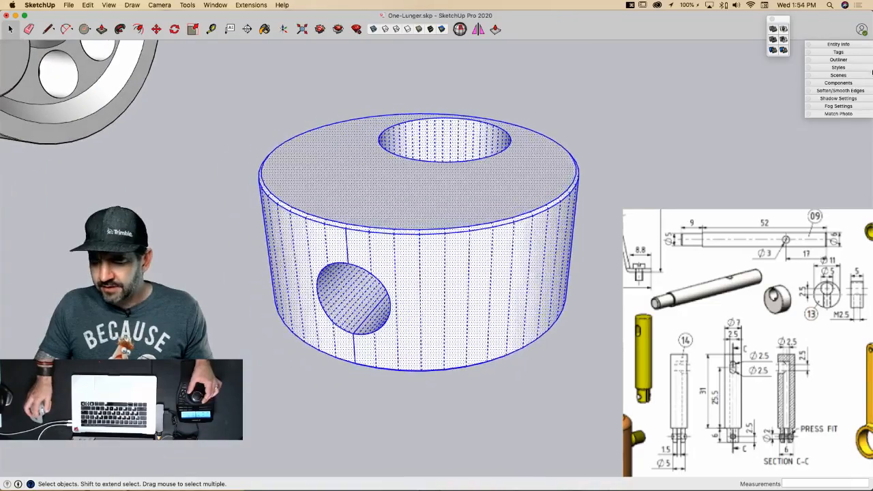
left_click(832, 92)
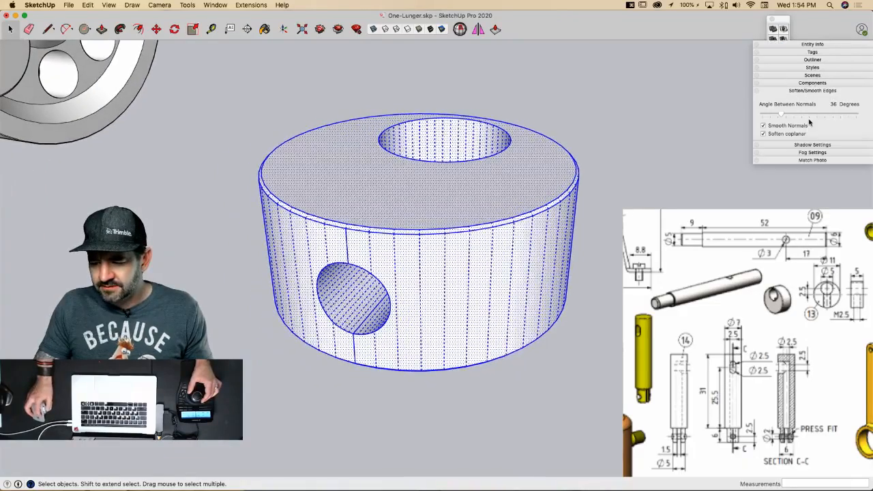
left_click(764, 134)
left_click(661, 154)
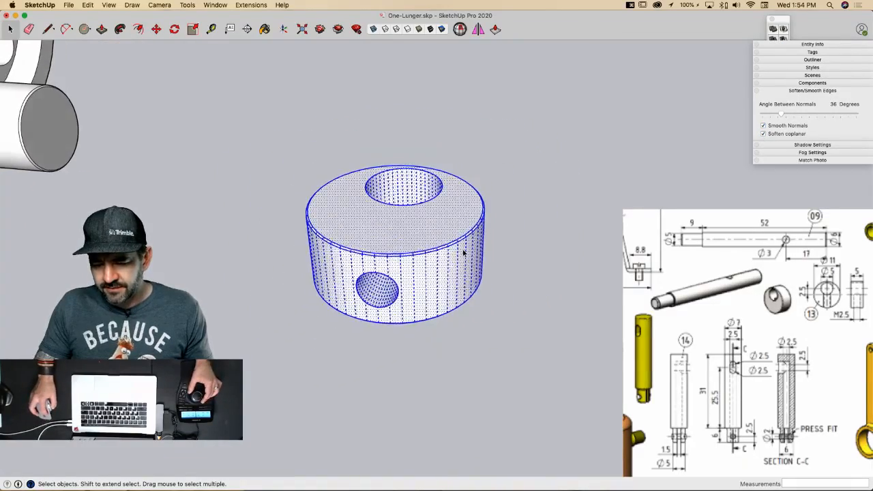
Step: Turn the selected collar geometry into a component named "13 Eccentric"
right_click(463, 253)
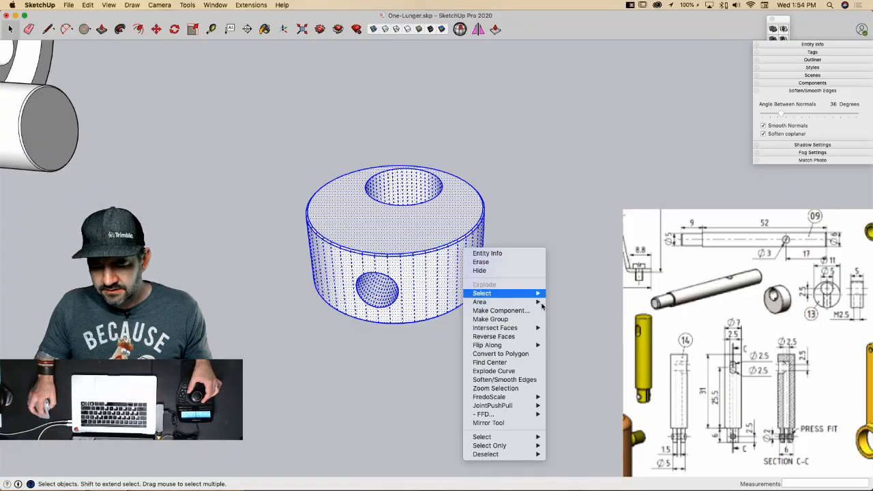
left_click(529, 312)
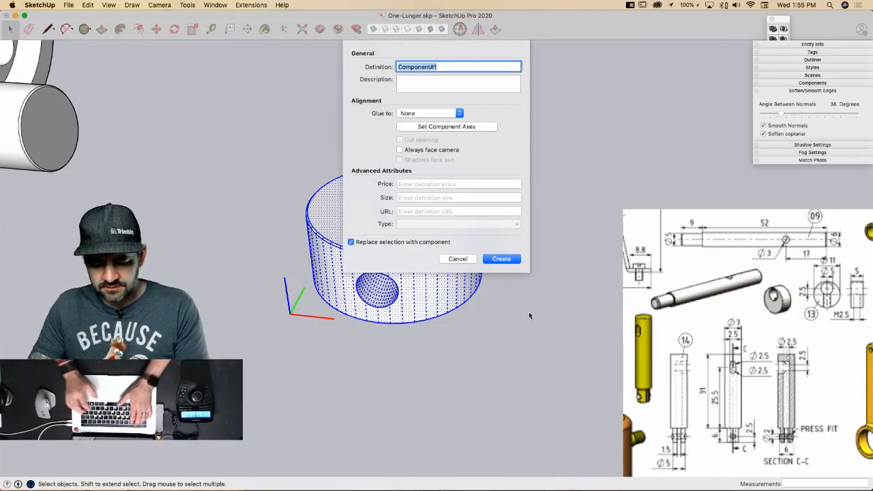
type("13")
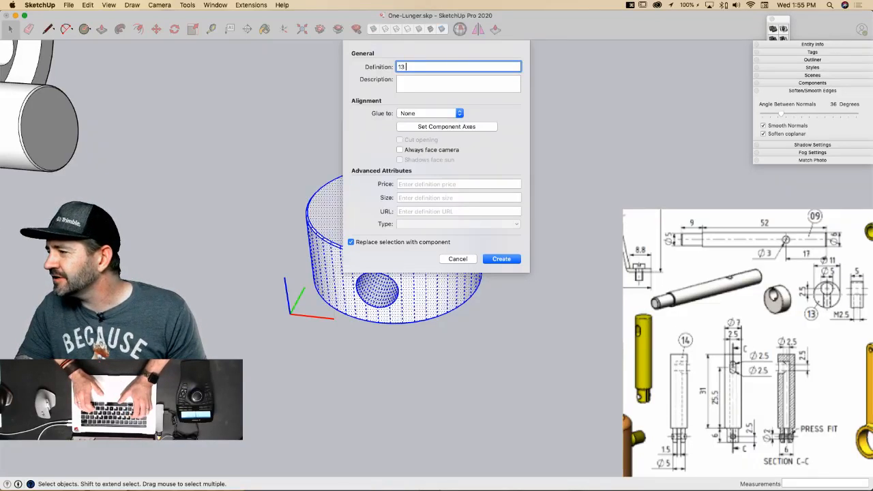
type("Eccentric")
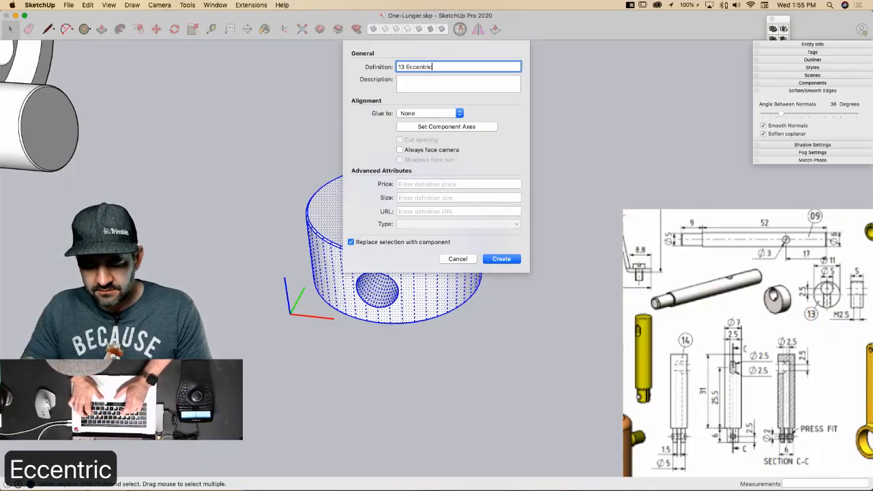
key("Return")
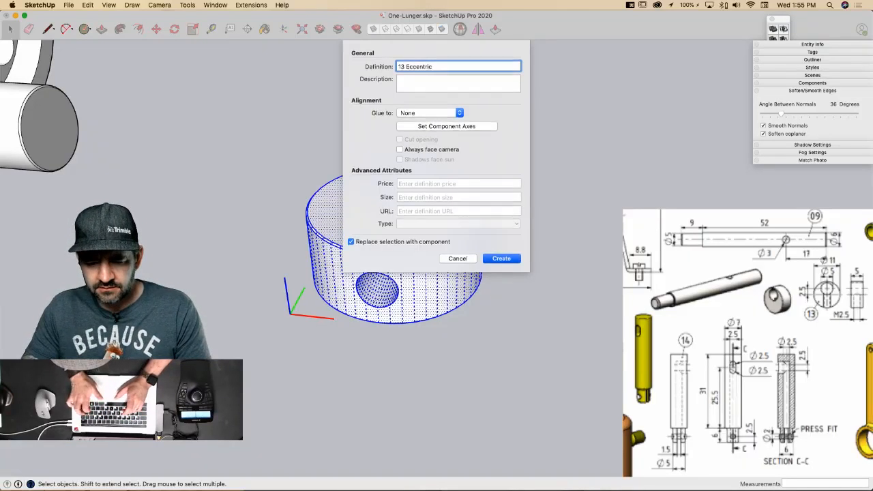
Step: Move the eccentric component about 40 m so it sits beside the drilled end of shaft 09
middle_click_drag(361, 264, 459, 276)
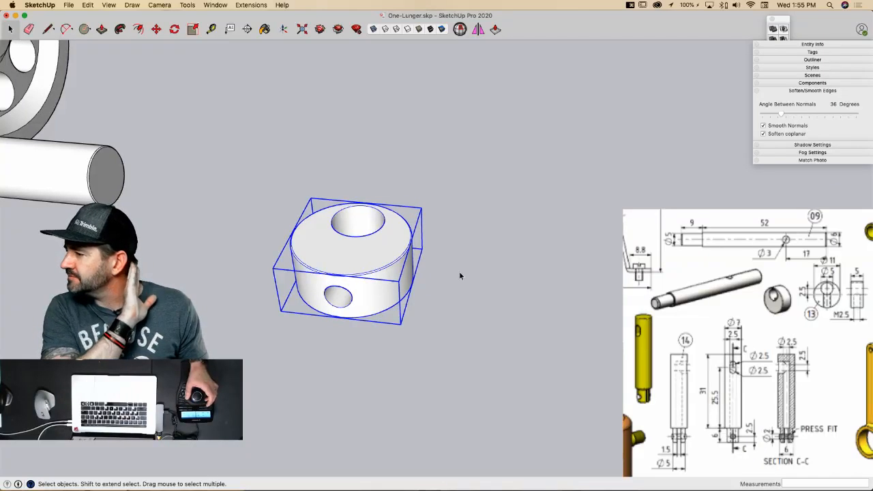
scroll(459, 276, "down", 3)
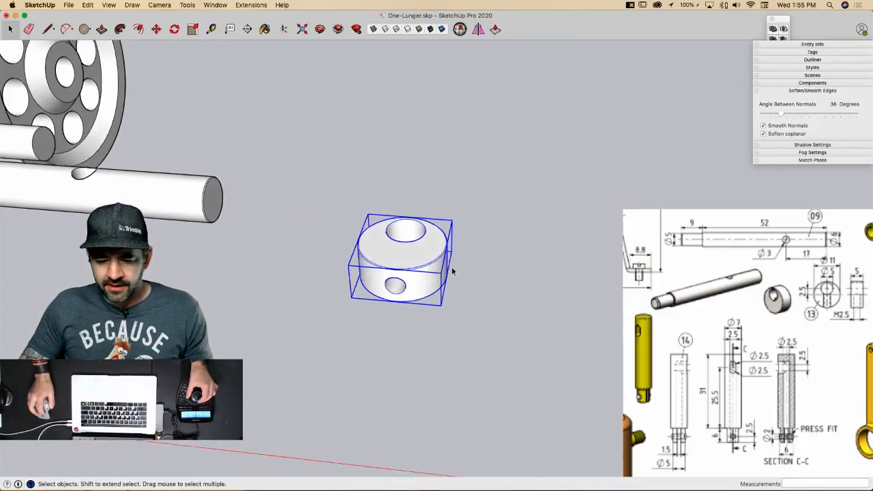
middle_click_drag(459, 276, 524, 338)
key("m")
left_click(522, 335)
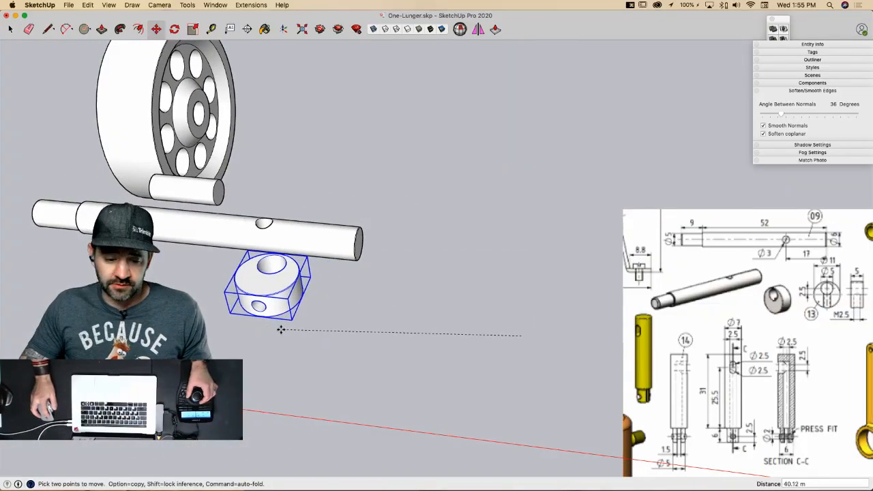
middle_click_drag(265, 318, 209, 308)
key("space")
Step: Open shaft 09 for editing and offset its narrow end face inward to leave a thin rim
scroll(294, 273, "up", 10)
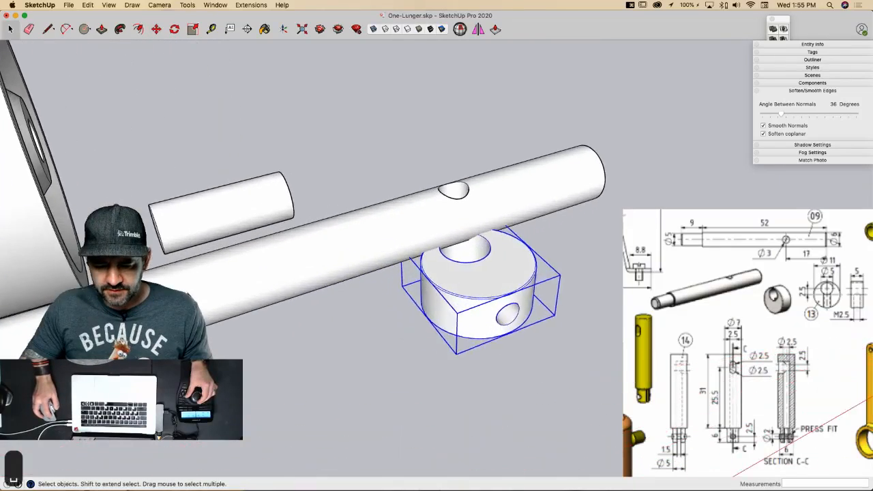
left_click(299, 269)
double_click(298, 268)
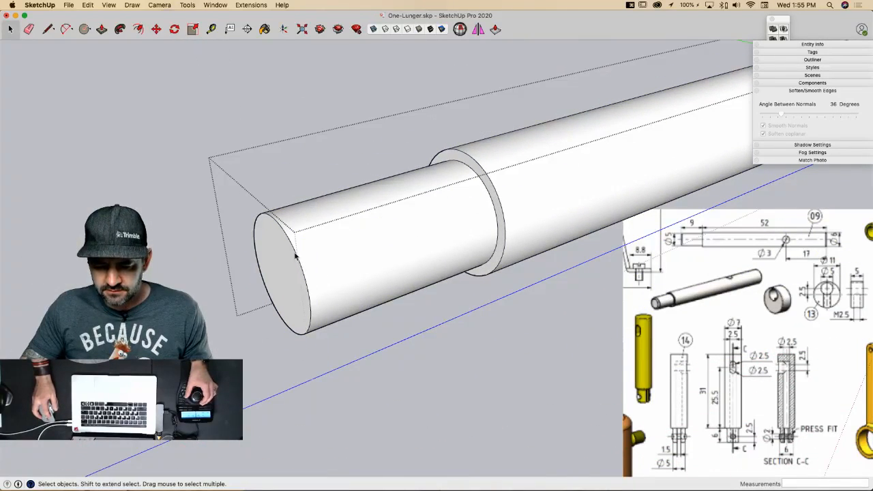
key("f")
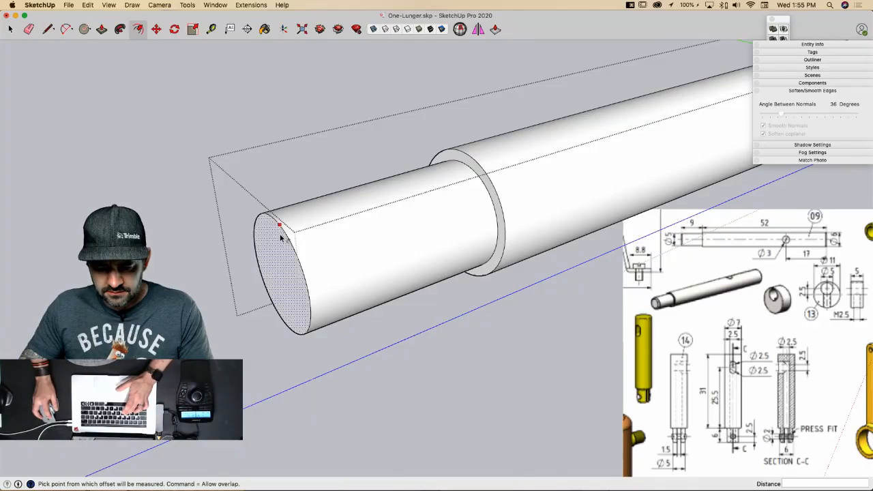
left_click(279, 225)
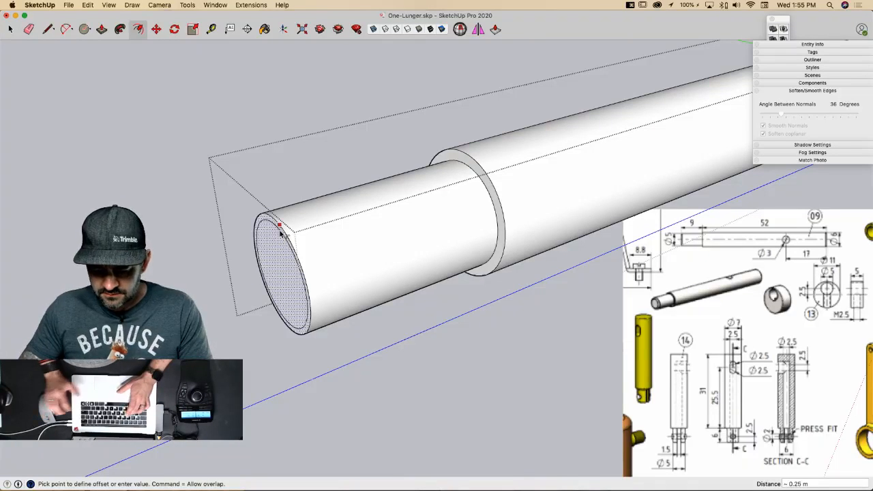
type("1")
key("Return")
key("space")
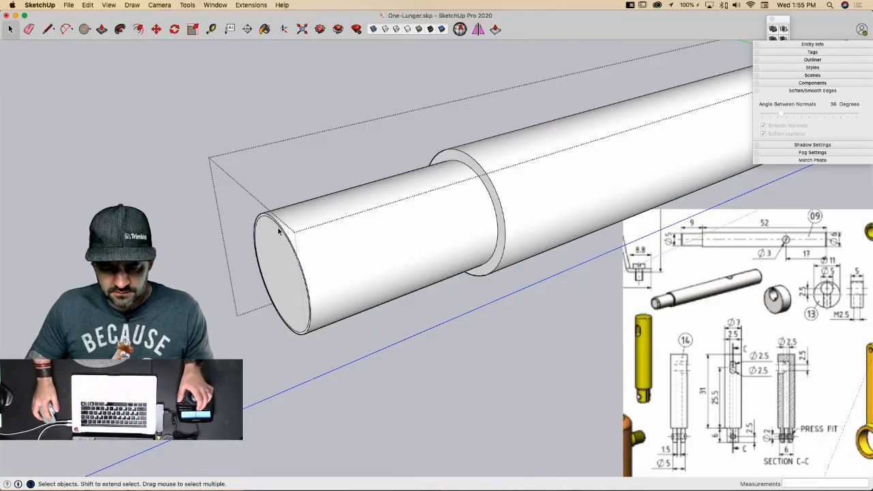
Step: Move the outer edge of shaft 09's narrow end back 0.1 m to form the bevel, and leave the shaft's editing mode
left_click(283, 231)
key("m")
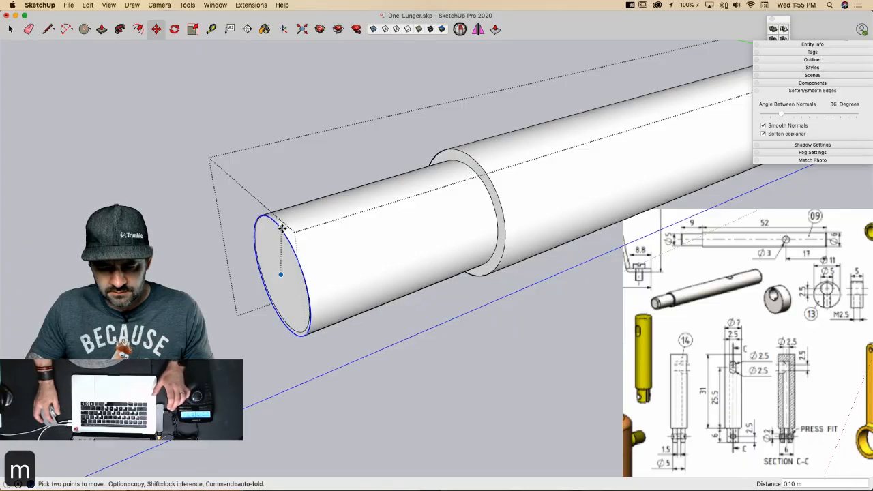
left_click(286, 230)
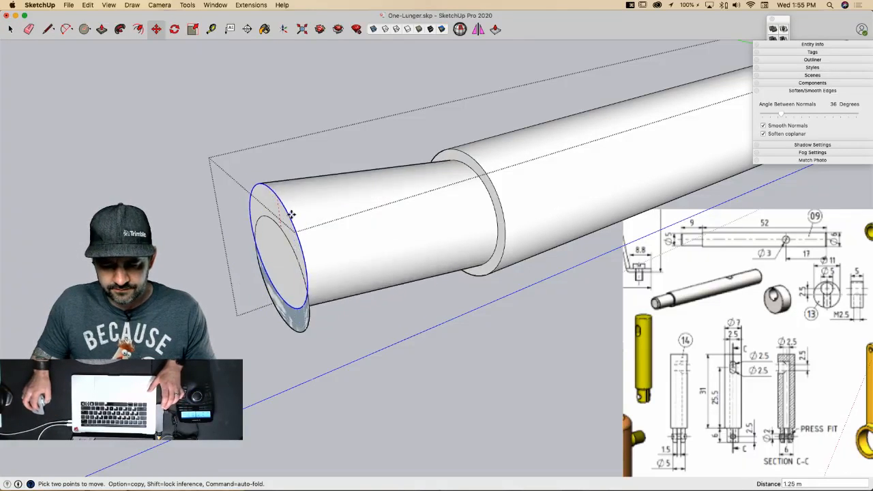
type("1")
key("Return")
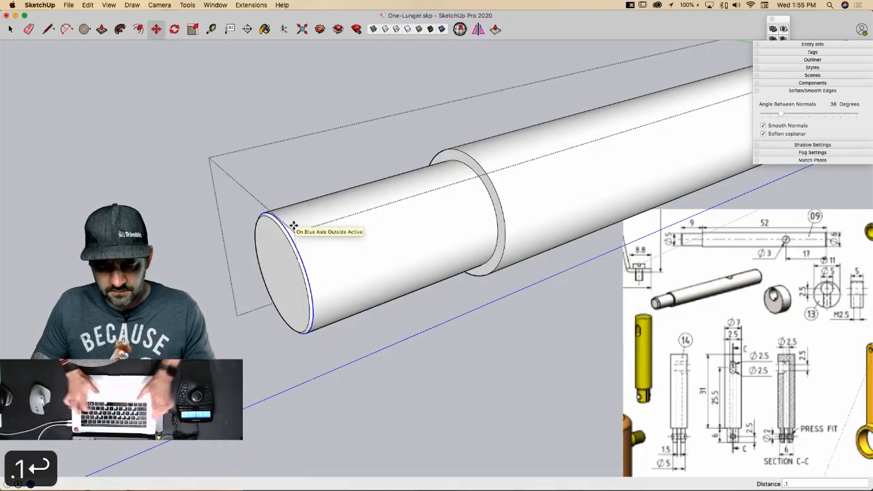
key("space")
left_click(313, 58)
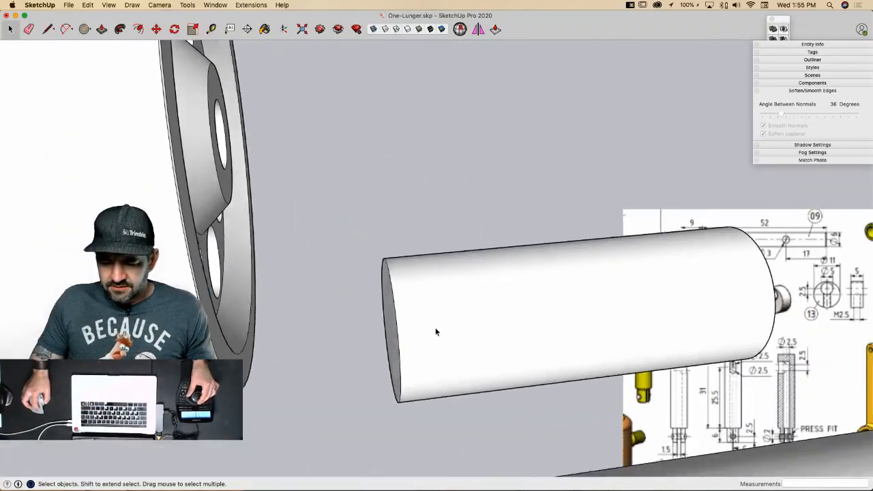
Step: Open the short pin beside the flywheel for editing and offset its end face inward 0.1 m
double_click(444, 285)
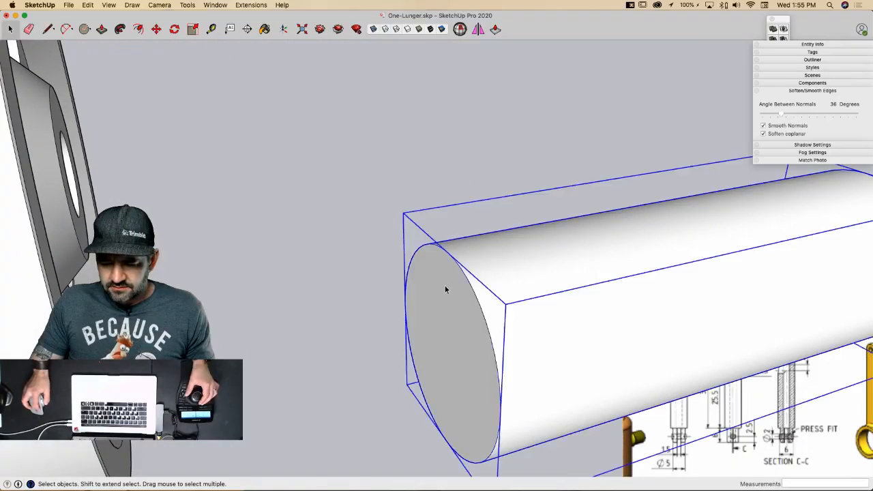
key("f")
left_click(437, 261)
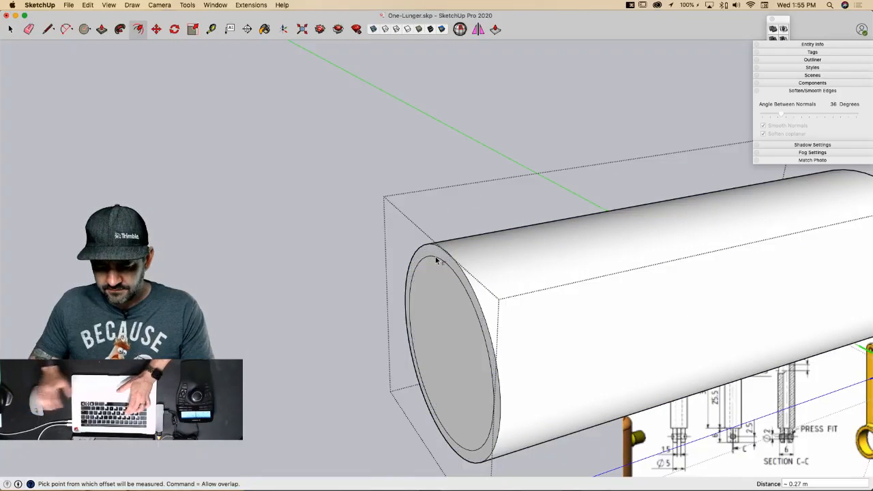
type("1")
key("Return")
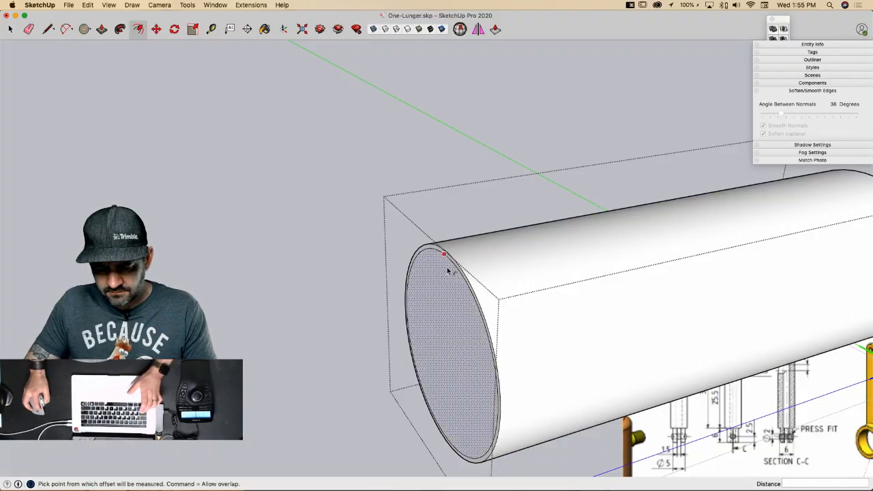
Step: Move the outer edge of the short pin's end face back about 0.1 m to bevel that end
left_click(454, 260)
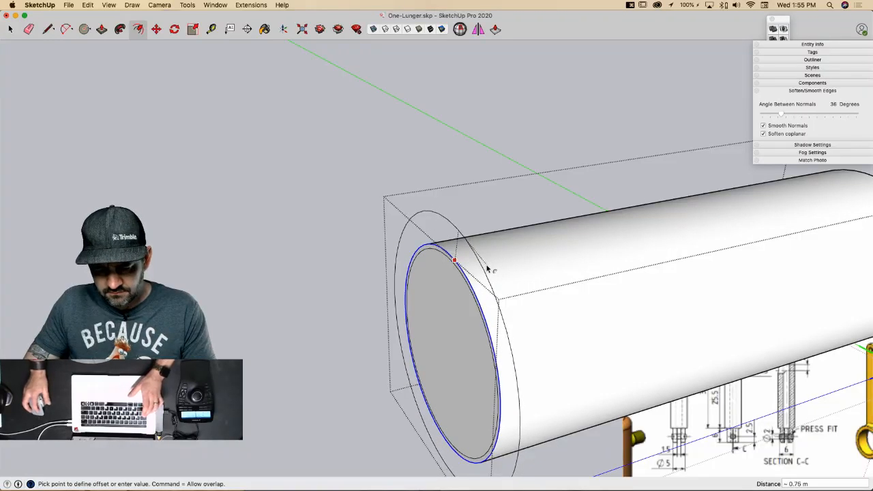
key("m")
left_click(465, 276)
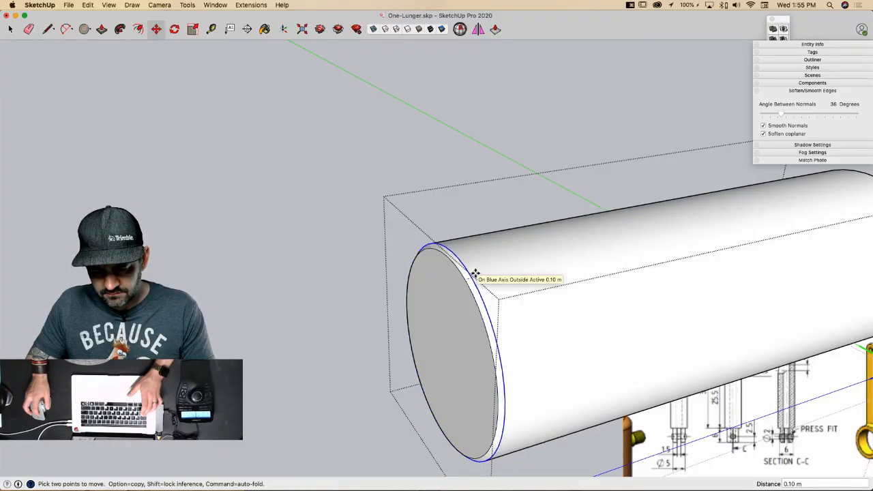
left_click(476, 273)
key("space")
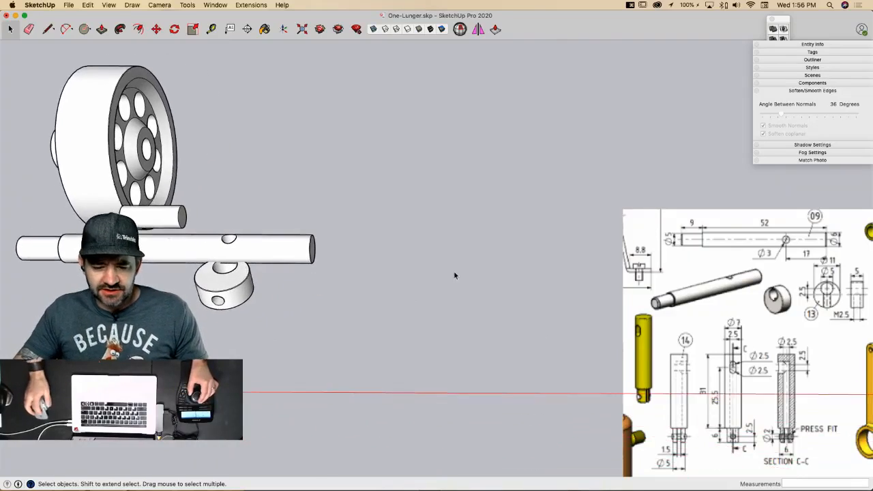
Step: Move the eccentric component about 6 m away from shaft 09
left_click(235, 287)
key("m")
left_click(276, 296)
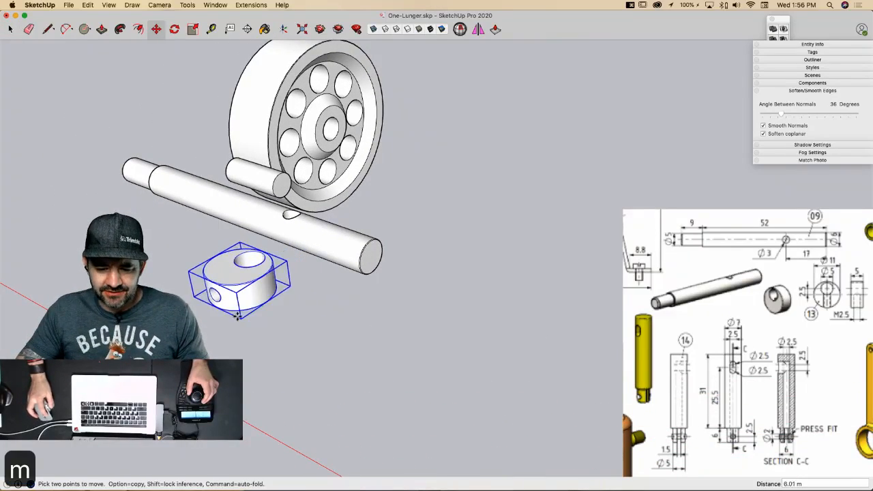
key("space")
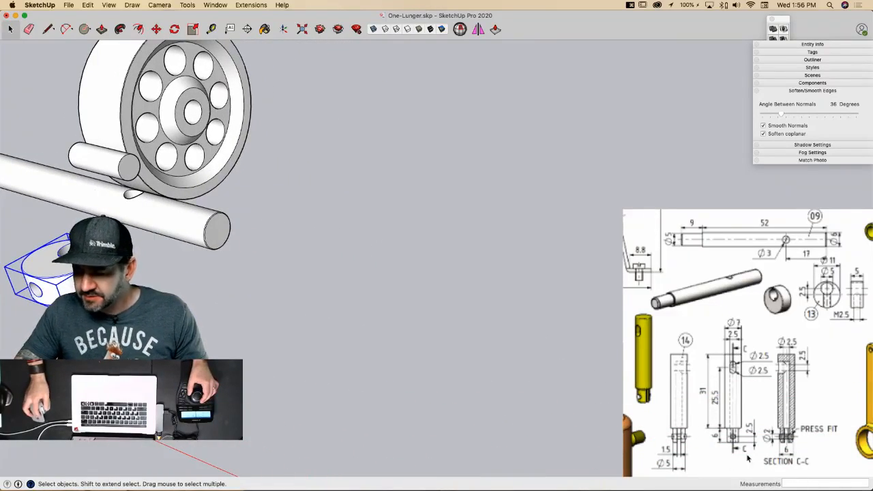
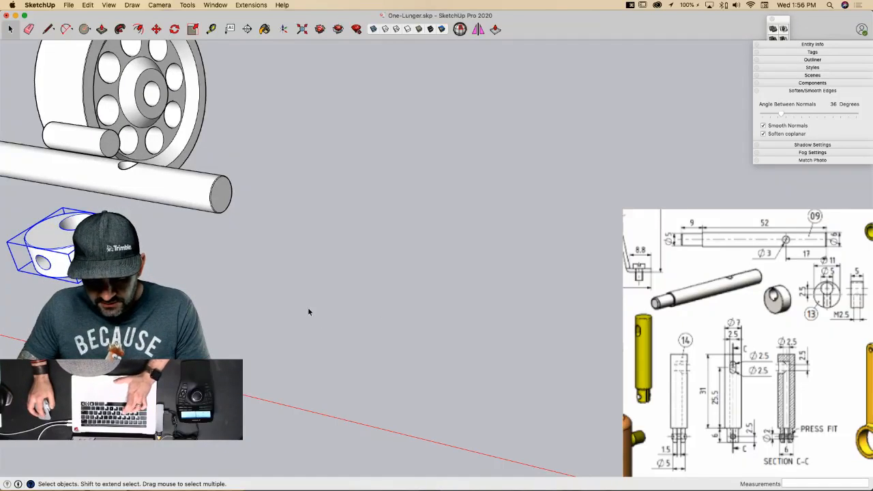
Step: Draw a horizontal circle of 3.5 m radius in the empty area beyond shaft 09 as the base of part 14
key("c")
left_click(340, 344)
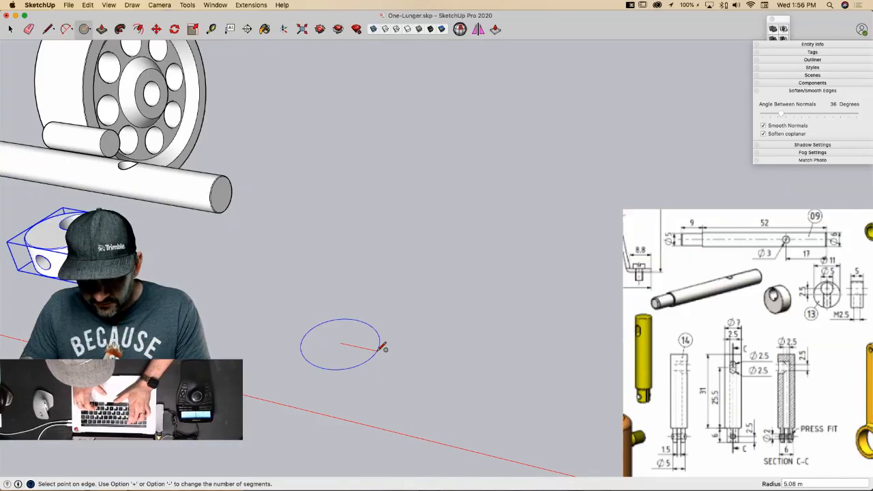
type("3.5")
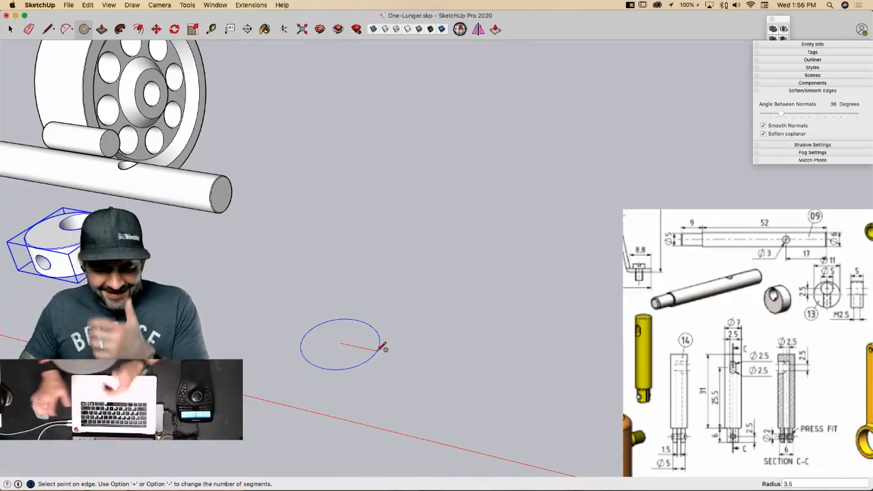
key("Return")
Step: Extrude the 3.5 m radius circle upward 31 m with Push/Pull to make the body of part 14
middle_click_drag(147, 263, 241, 168)
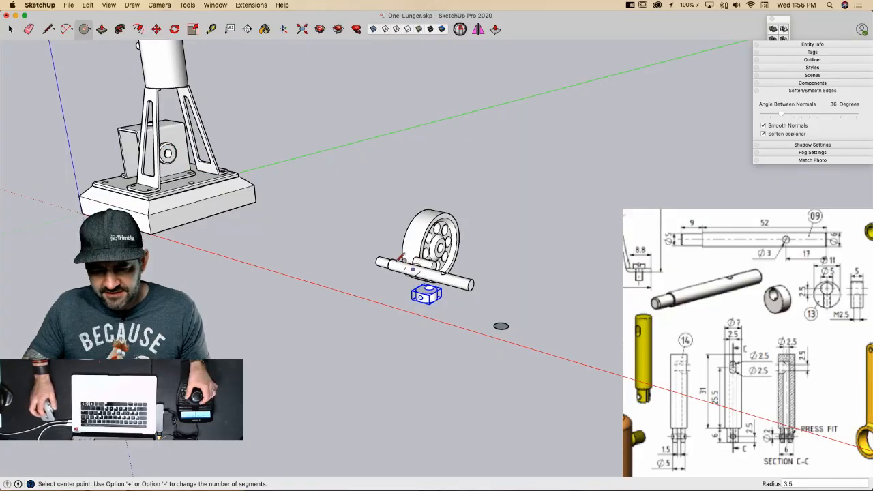
scroll(362, 225, "up", 6)
key("space")
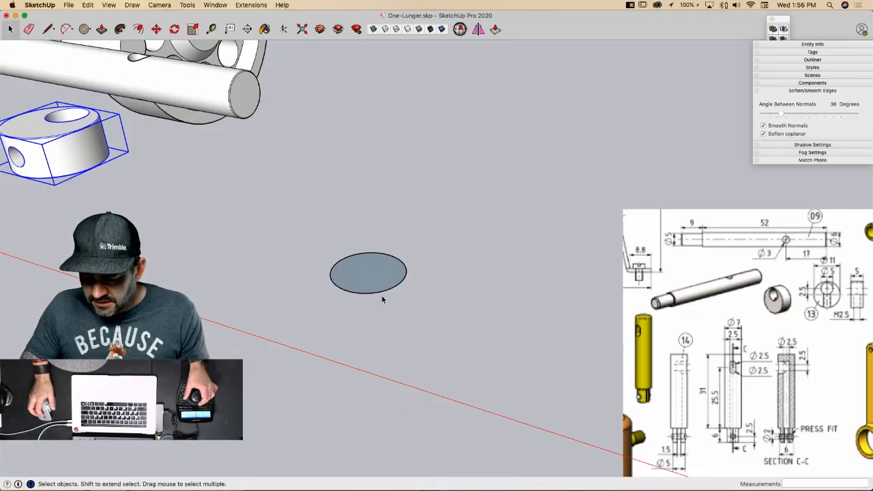
key("p")
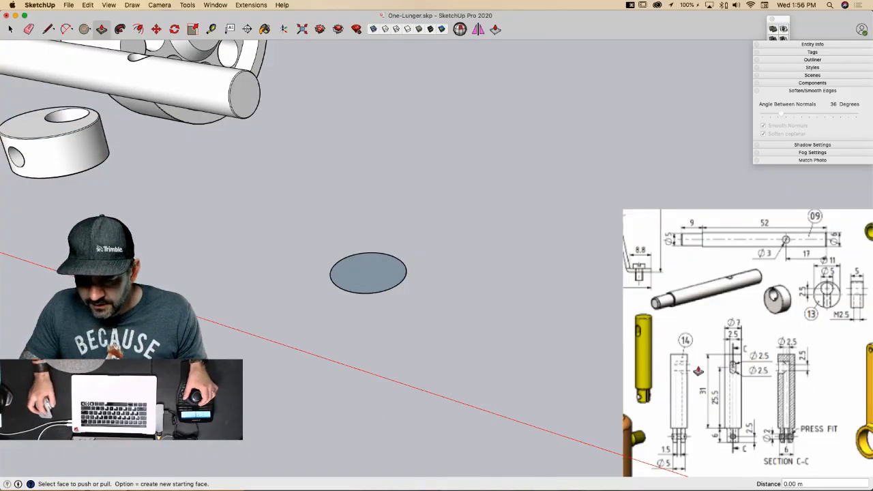
left_click(364, 286)
left_click(363, 188)
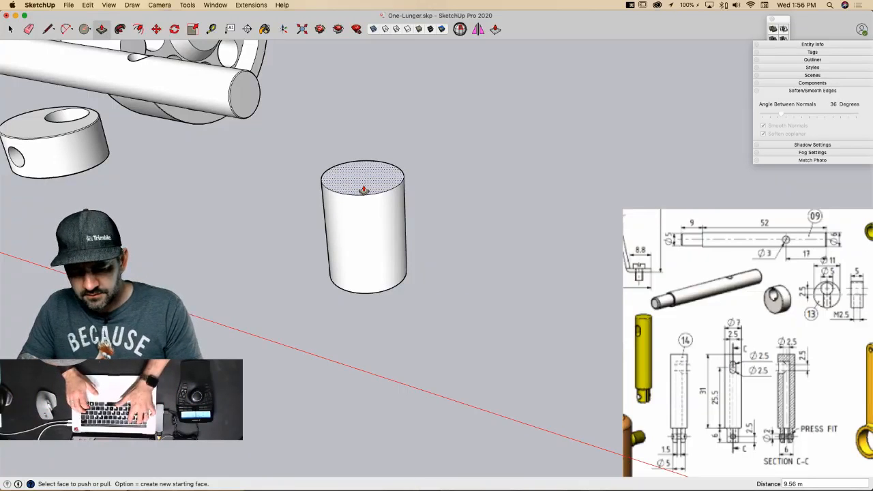
type("31")
key("Return")
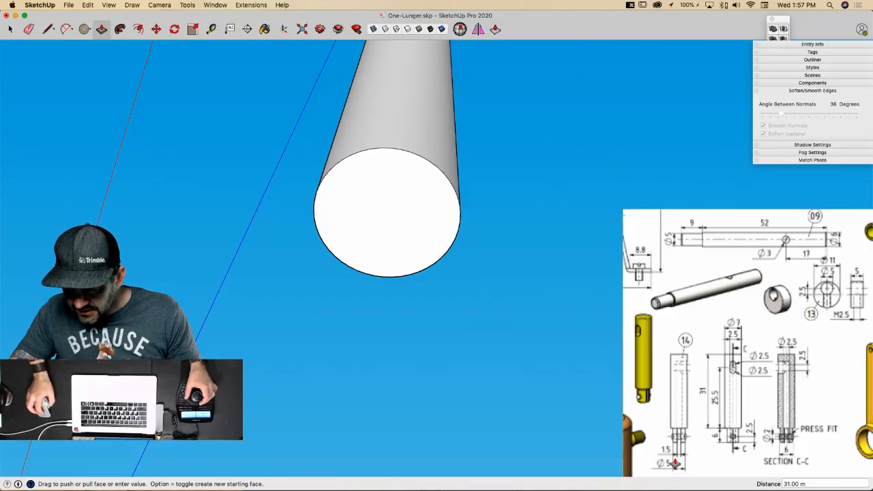
Step: Draw a concentric circle of 2.5 m radius on the underside of the part 14 cylinder
key("c")
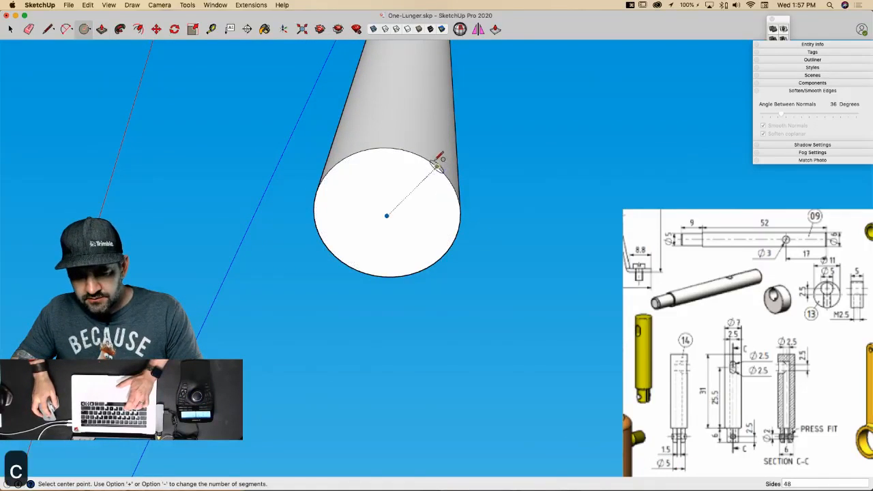
left_click(387, 215)
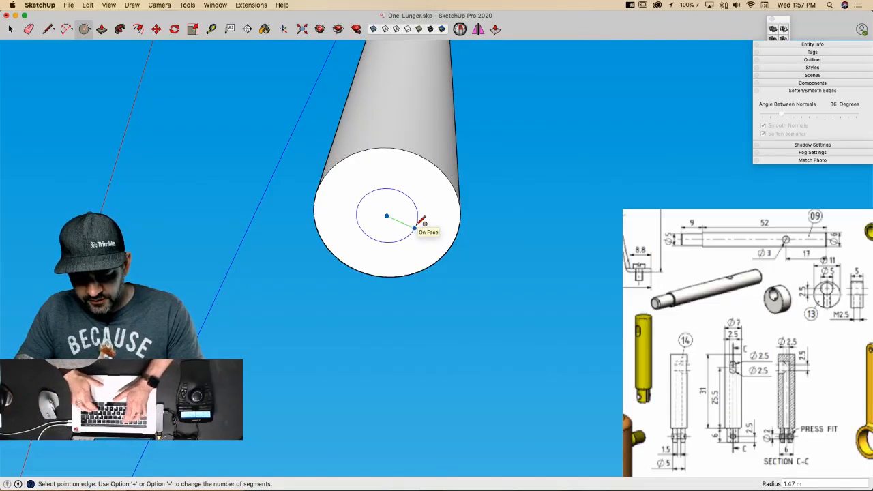
type("2.5")
key("Return")
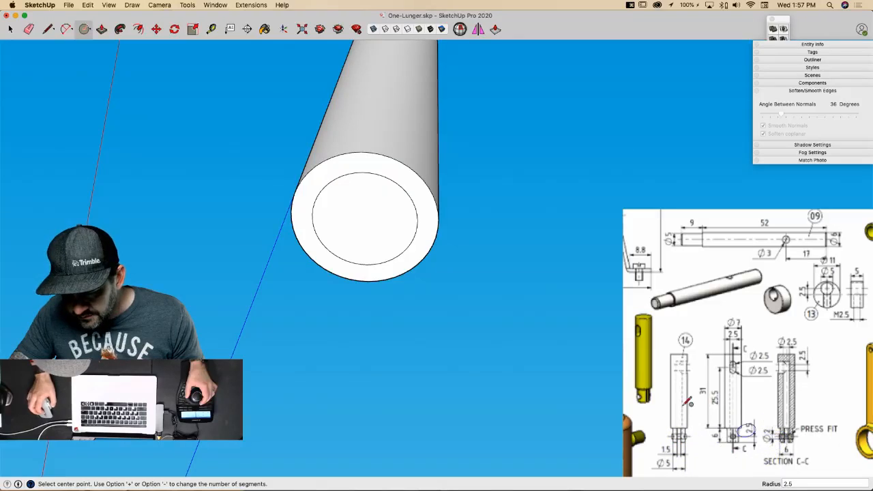
Step: Draw a line about 6.2 m long through the centre of the cylinder's underside, extending past the inner circle at both ends
key("l")
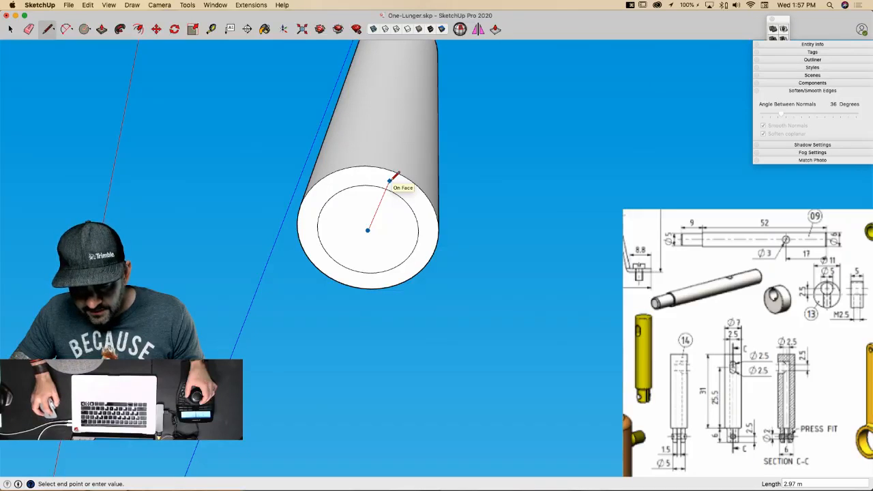
left_click(390, 181)
left_click(347, 274)
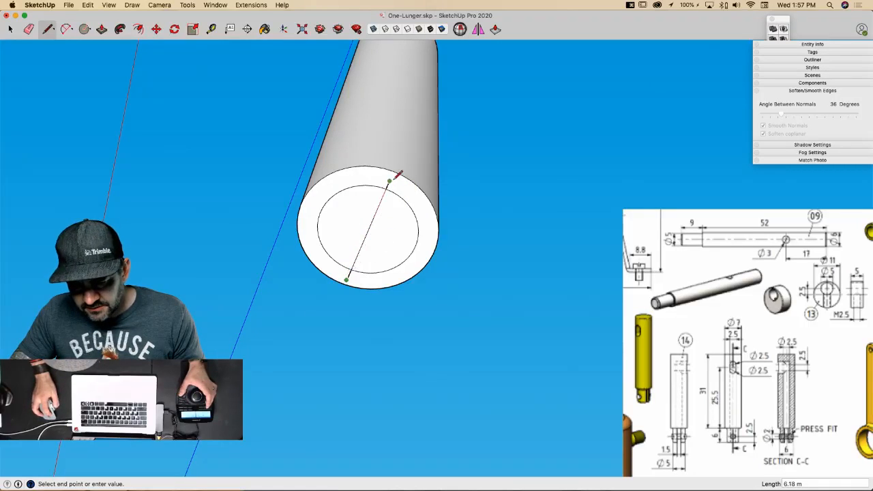
key("Escape")
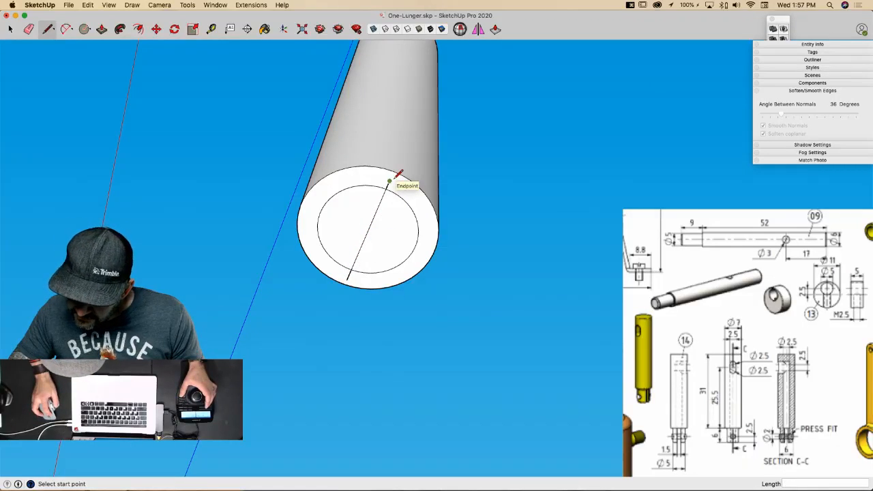
Step: Draw a 0.74 m perpendicular segment from the centre line's end and continue it parallel to the centre line across the inner circle
left_click(390, 182)
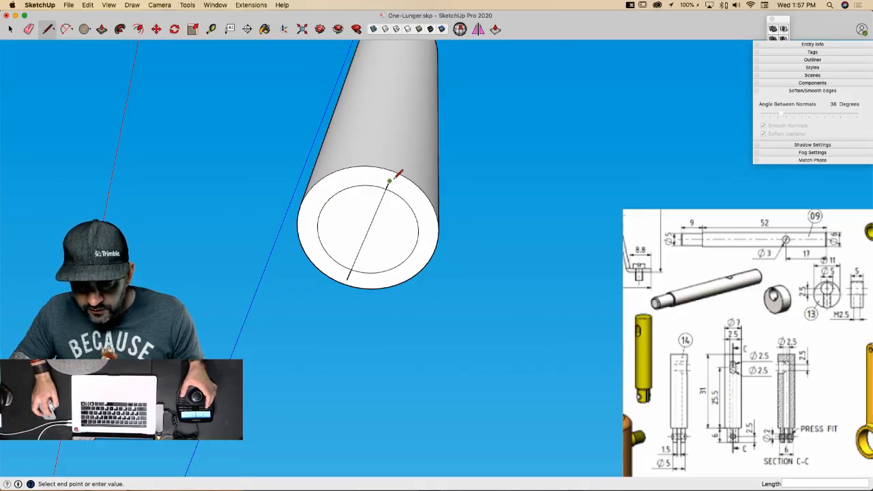
type(".")
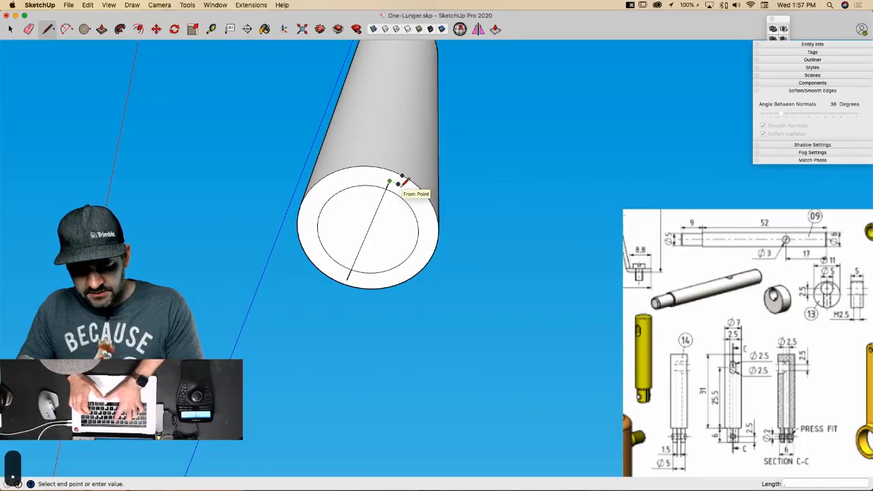
type("74")
key("Return")
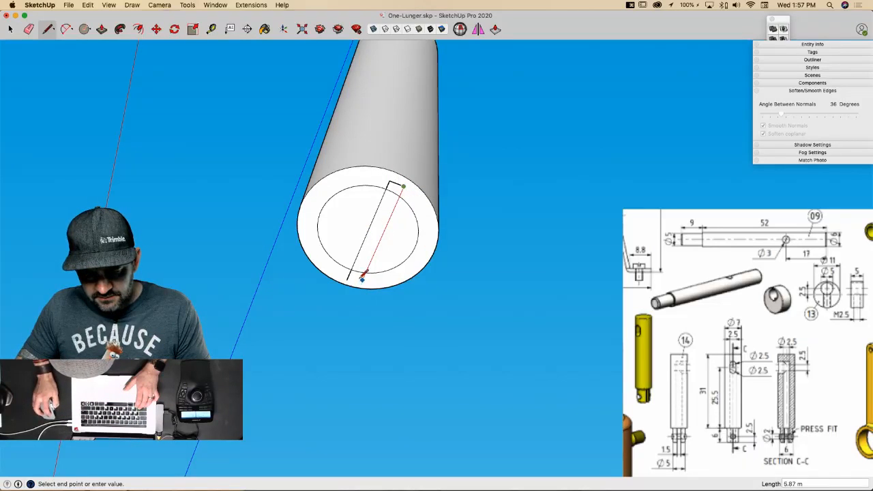
left_click(362, 279)
Step: Draw a 0.75 m segment to the other side of the centre line's end and continue it parallel across the inner circle
left_click(384, 170)
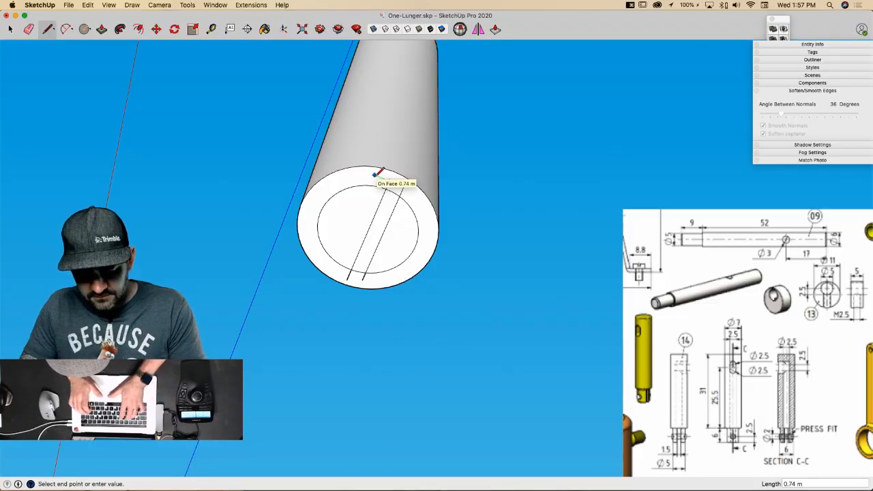
type(".")
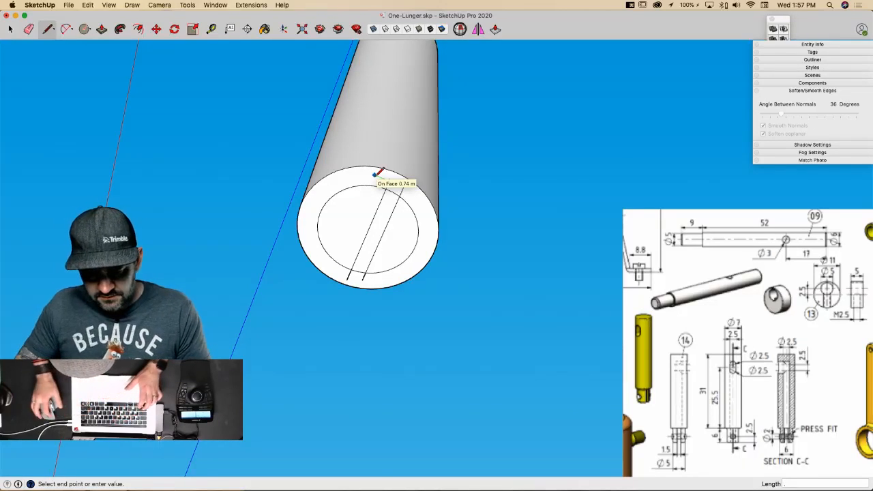
type("75")
key("Return")
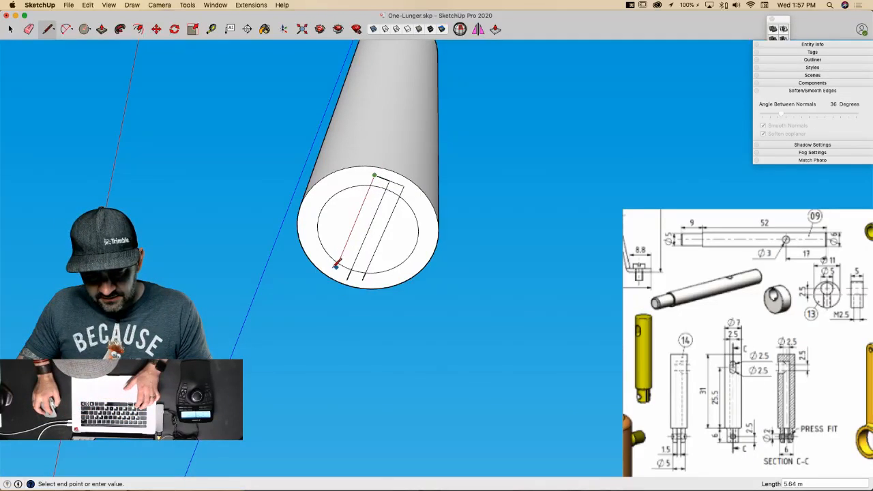
left_click(335, 267)
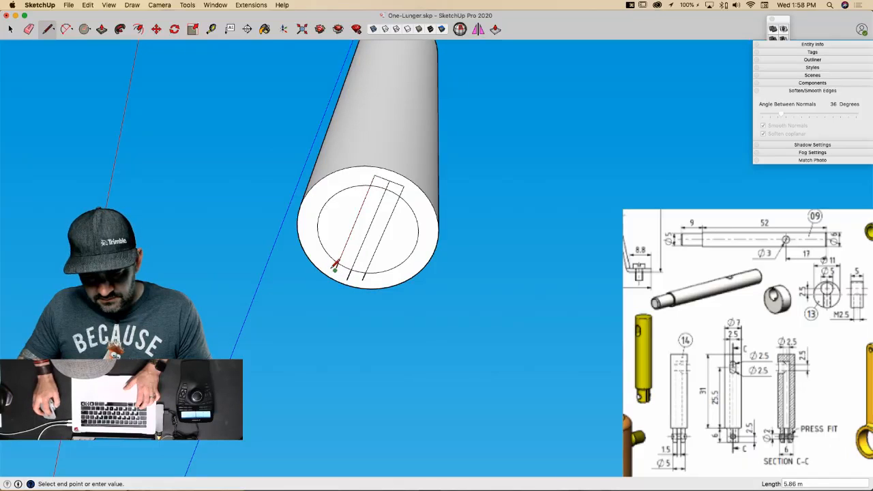
key("Escape")
Step: Check the first parallel line's spacing and erase the short segment joining it to the centre line's end
left_click(390, 181)
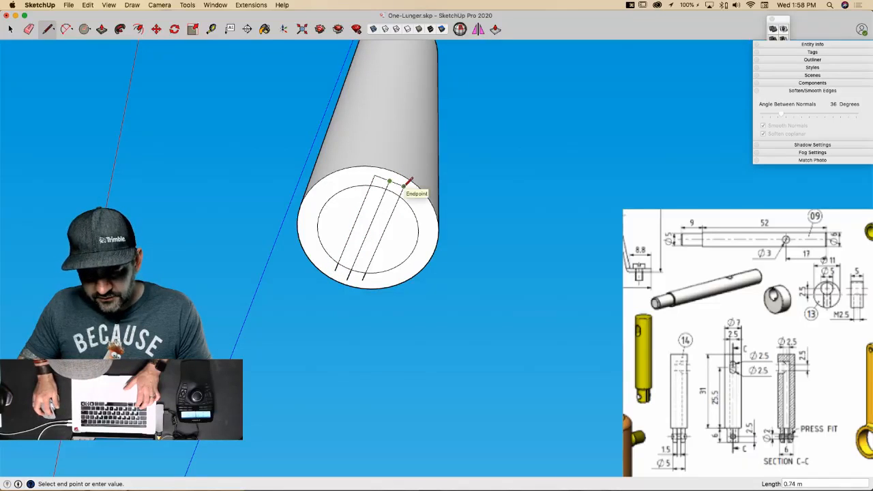
key("e")
left_click(408, 185)
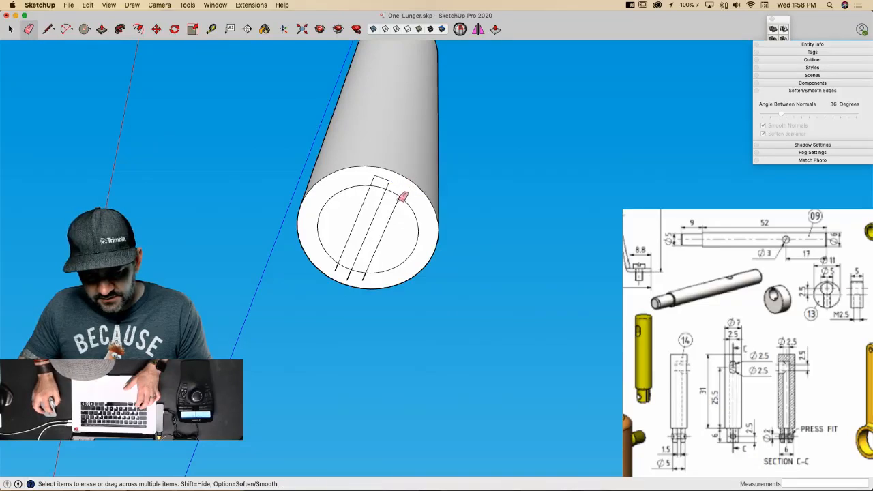
Step: Redraw the second parallel line across the inner circle, starting from a 0.75 m perpendicular segment at the centre line's end
key("l")
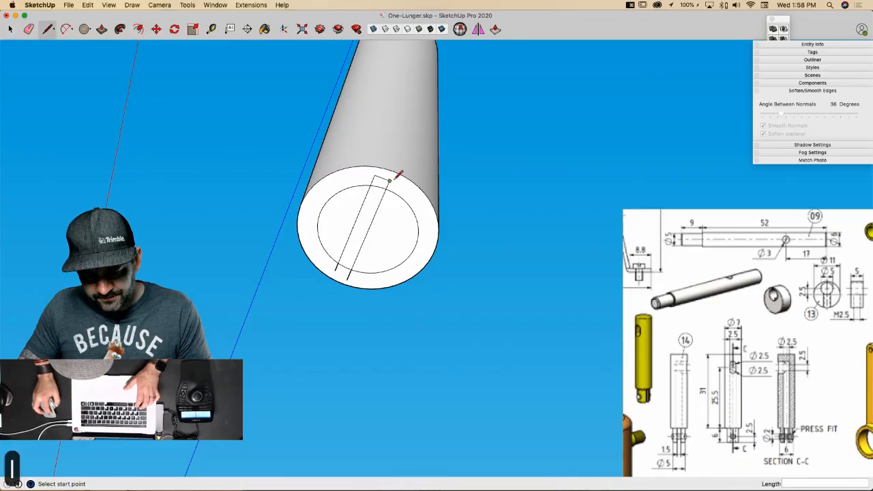
left_click(389, 182)
type(".75")
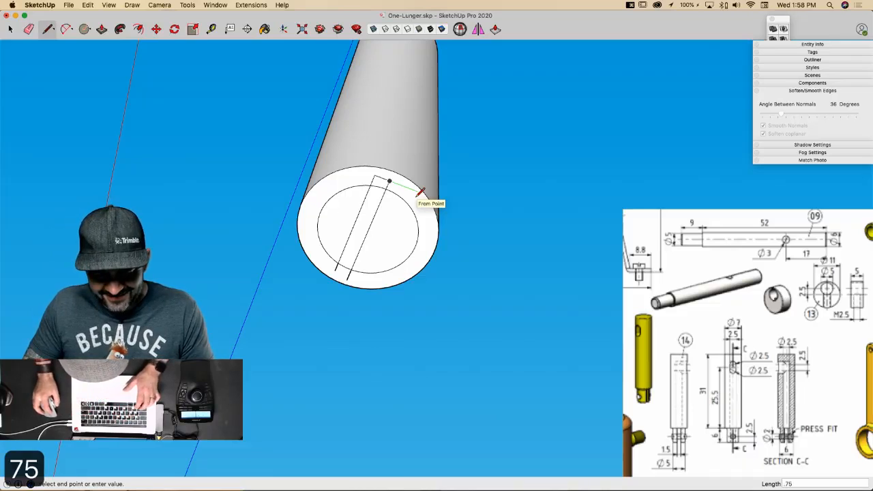
key("Return")
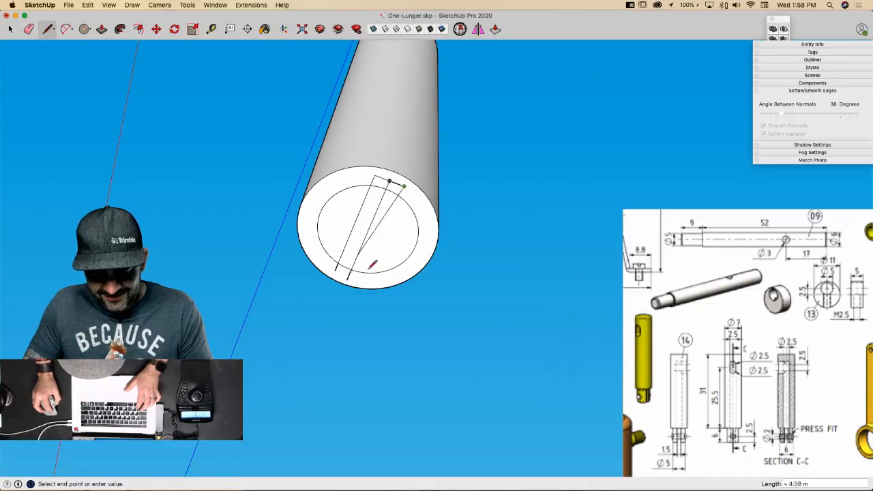
Step: Erase the overhanging line ends, the centre line and the arcs closing the slot, leaving two separate circle segments
key("e")
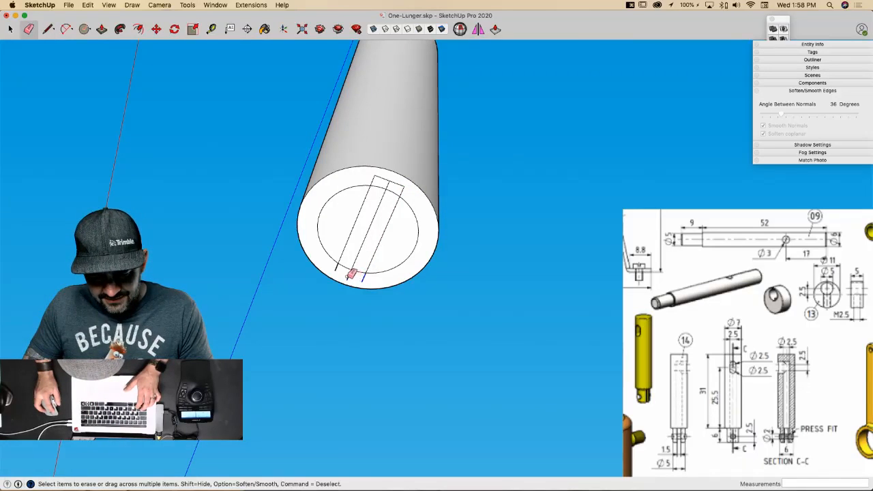
left_click_drag(340, 266, 346, 269)
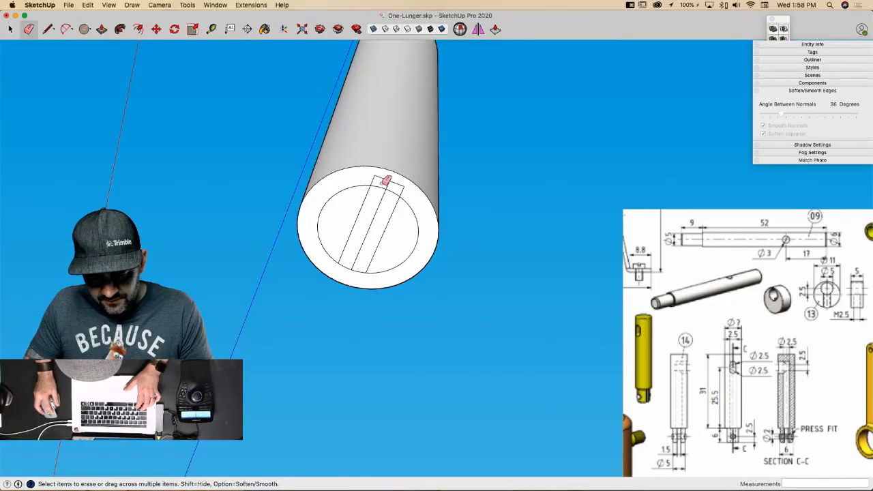
mouse_move(381, 177)
left_mouse_down()
mouse_move(399, 185)
mouse_move(390, 189)
mouse_move(362, 257)
left_mouse_up()
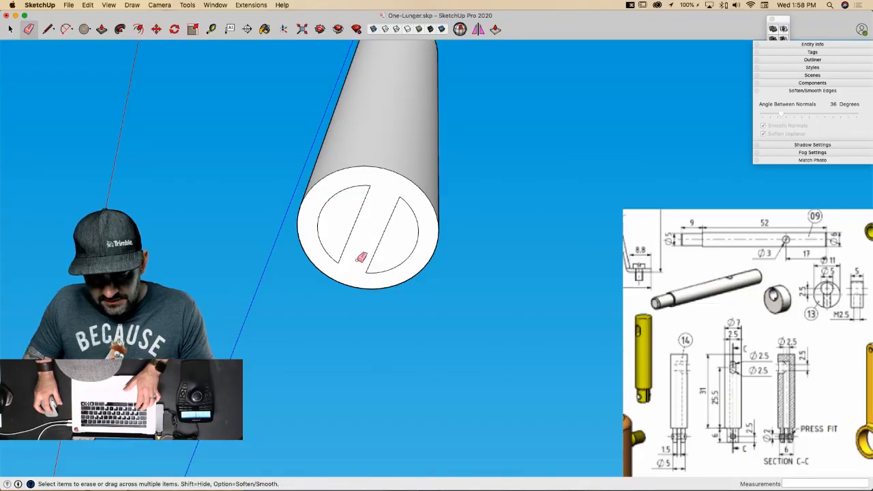
Step: Try to draw a circle at the underside's centre with its radius entered as 2.5/2, and undo it
key("p")
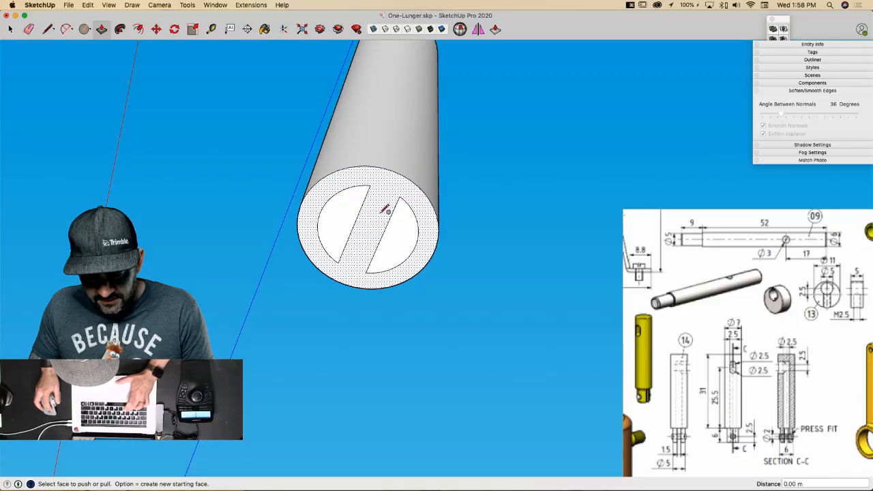
key("c")
left_click(369, 230)
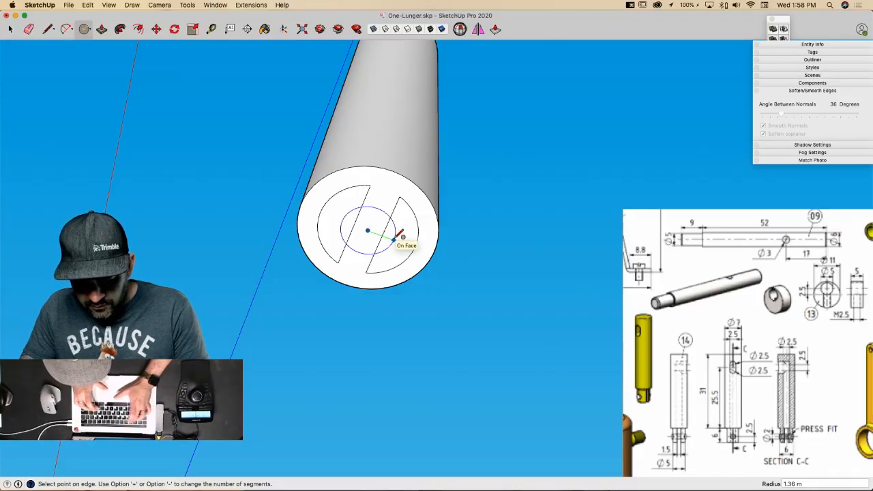
type("2.5")
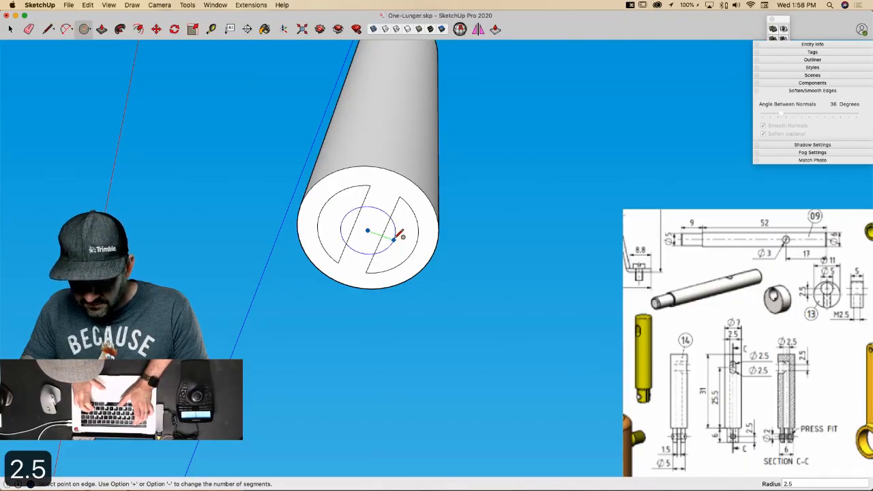
type("/2")
key("Return")
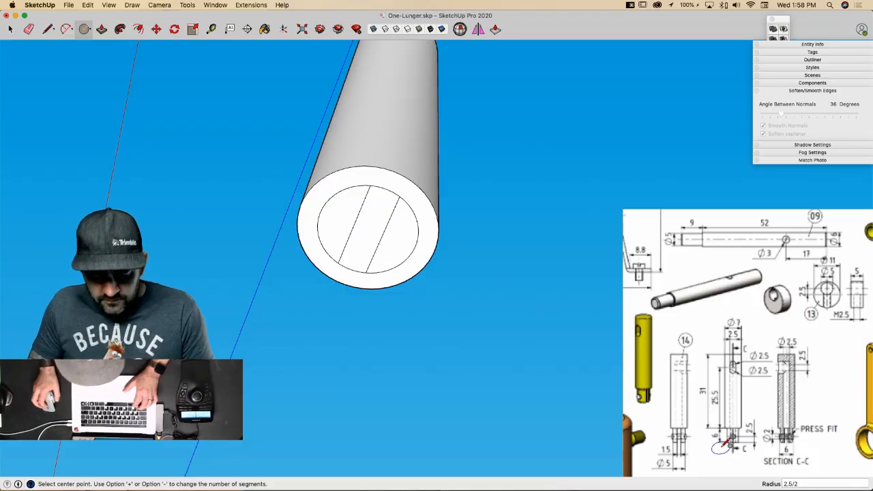
key("super+z")
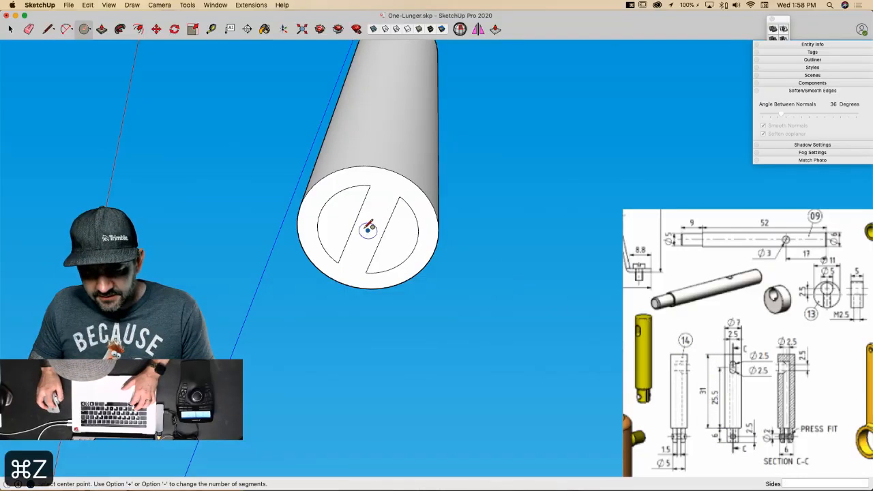
Step: Draw a circle of 1.25 m radius at the underside's centre and erase the slot lines running through it
left_click(367, 230)
type("1.25")
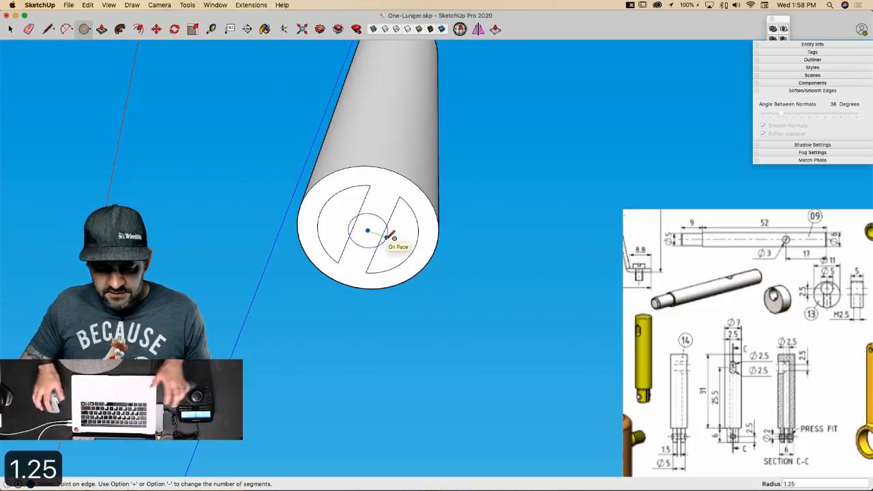
key("Return")
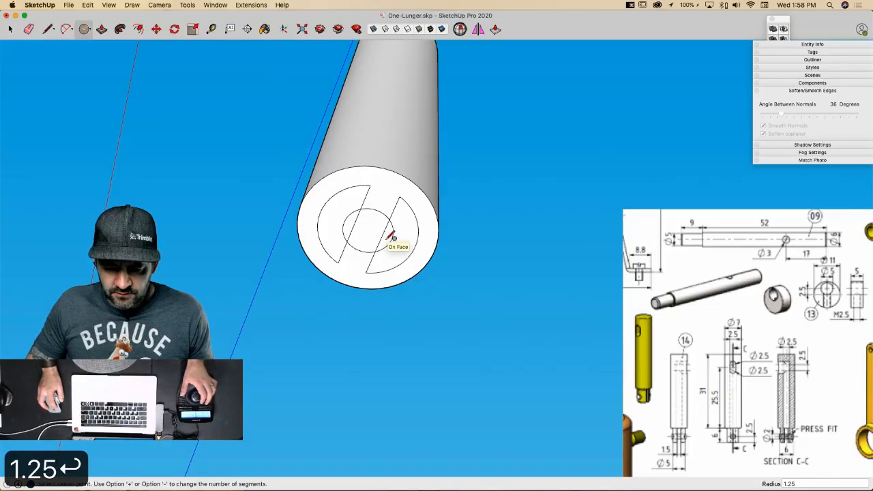
key("e")
left_click(354, 223)
left_click(383, 236)
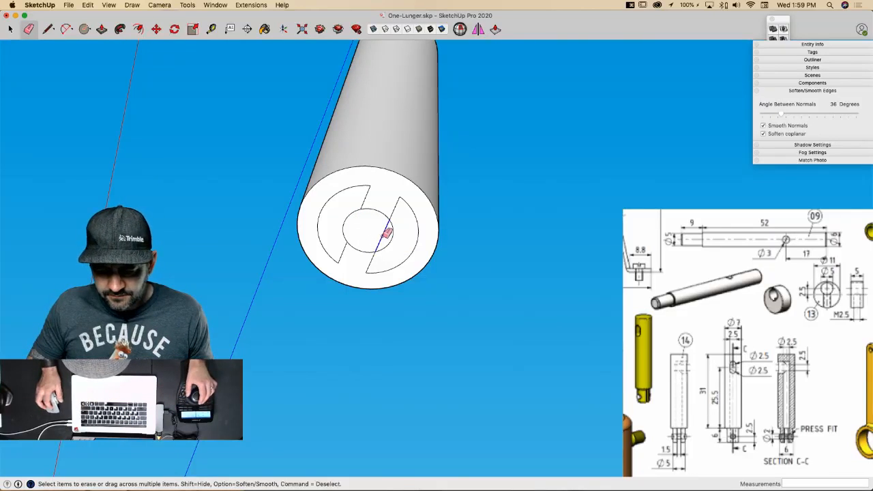
Step: Extrude the two prong profiles on either side of the slot 6 m out from the cylinder's underside
key("p")
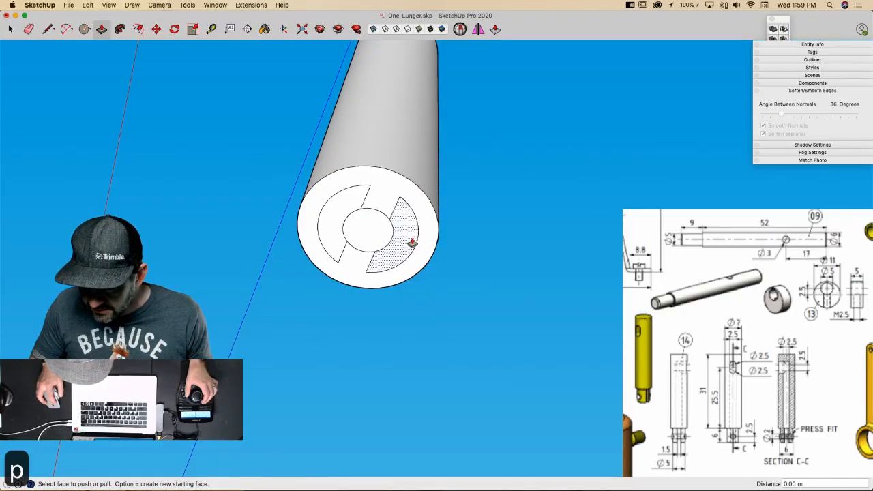
left_click_drag(412, 243, 404, 275)
type("6")
key("Return")
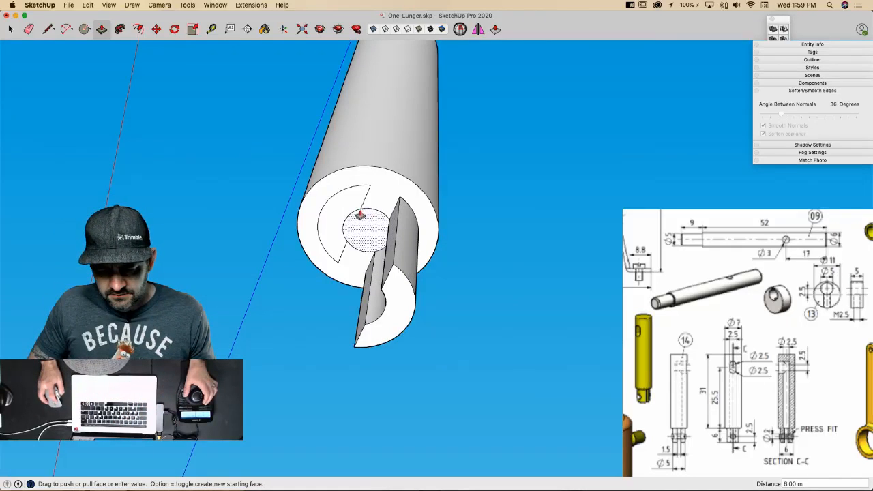
double_click(343, 210)
Step: Push the central circular face between the prongs 25.5 m into the cylinder and display the model in X-ray
middle_click_drag(353, 249, 384, 269)
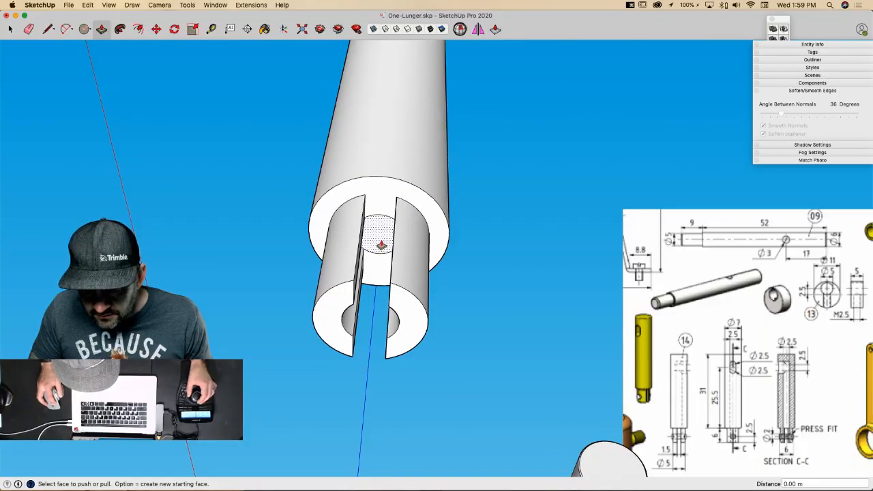
left_click(382, 245)
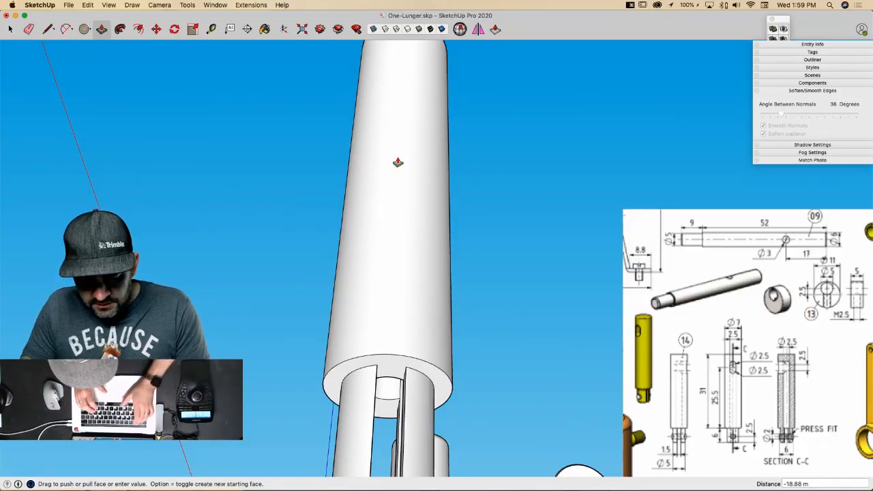
left_click(397, 162)
type("25.5")
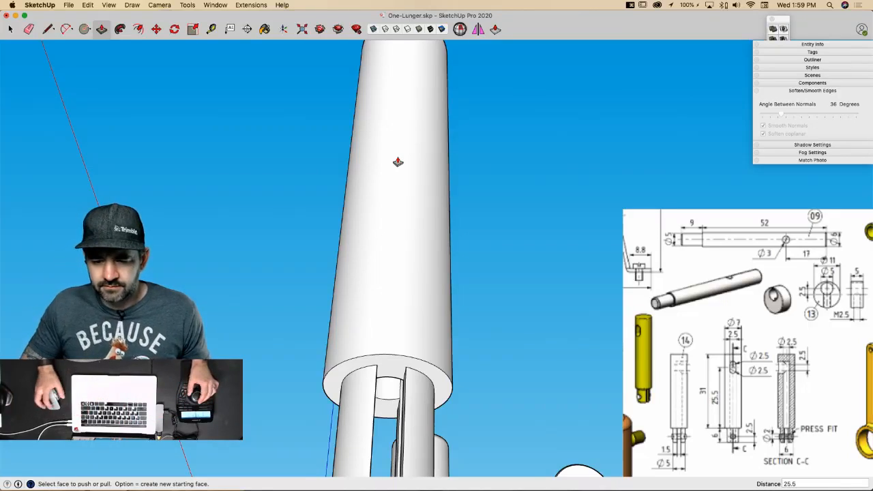
key("Return")
scroll(383, 41, "down", 5)
left_click(374, 29)
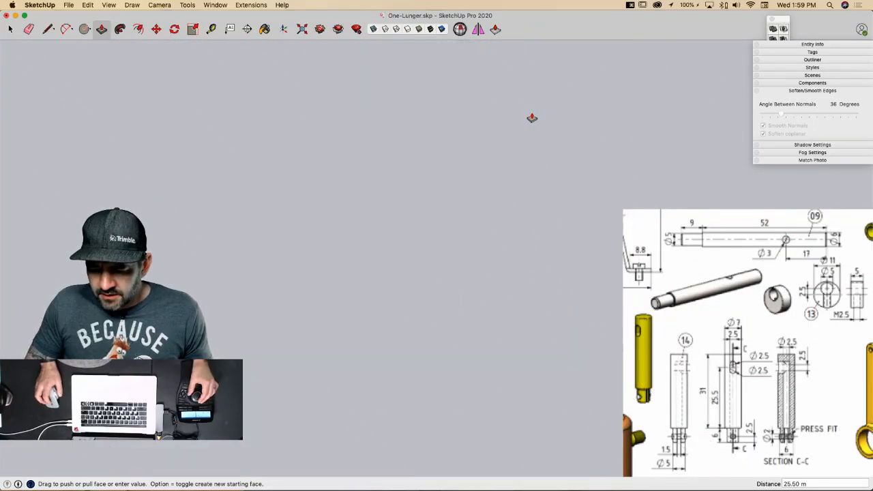
Step: Reapply Soften coplanar to all of the slotted cylinder's geometry and make it a group
key("space")
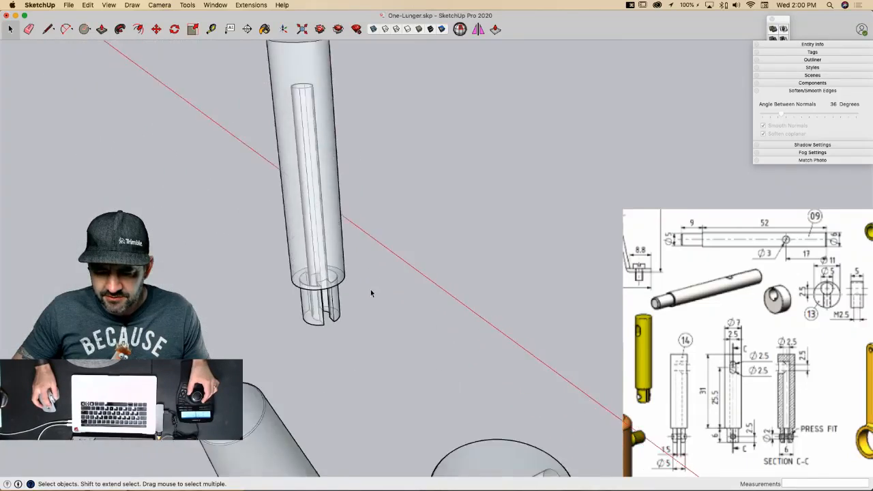
left_click(361, 238)
double_click(362, 239)
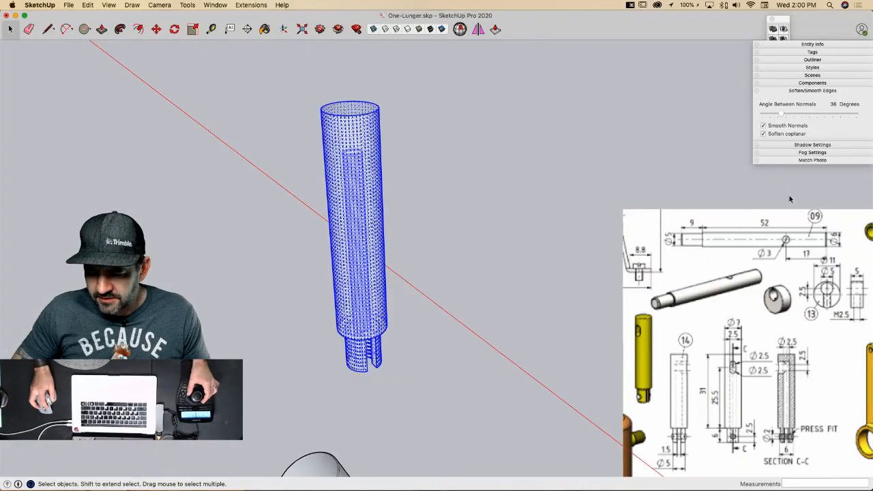
left_click(766, 134)
left_click(767, 134)
key("l")
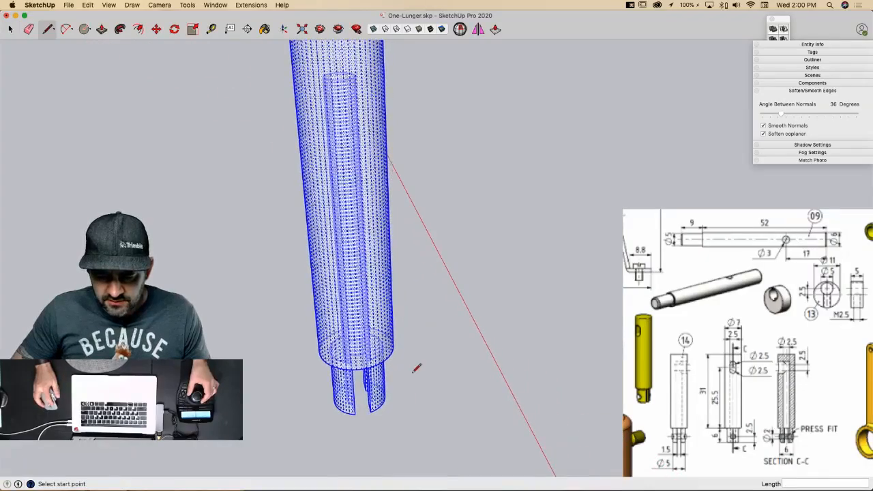
key("space")
right_click(387, 351)
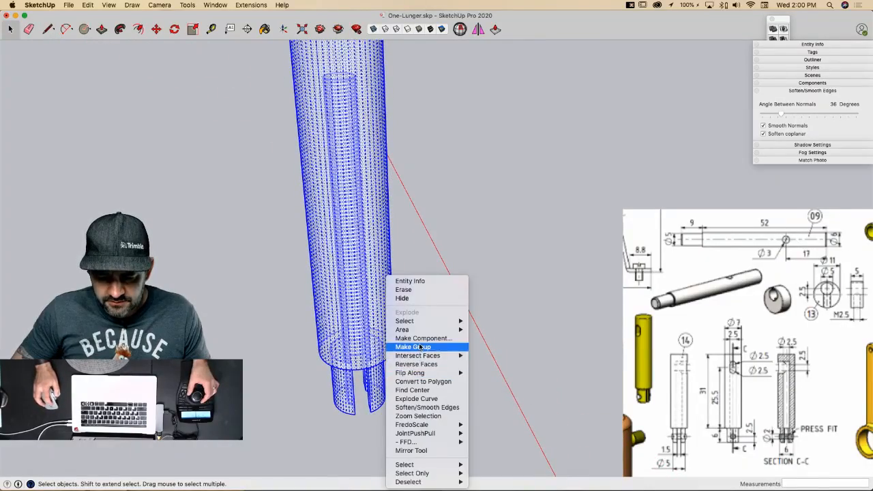
left_click(412, 348)
Step: Draw a vertical line from the body's lower rim to the height of the bore's inner end and continue it horizontally outward
key("l")
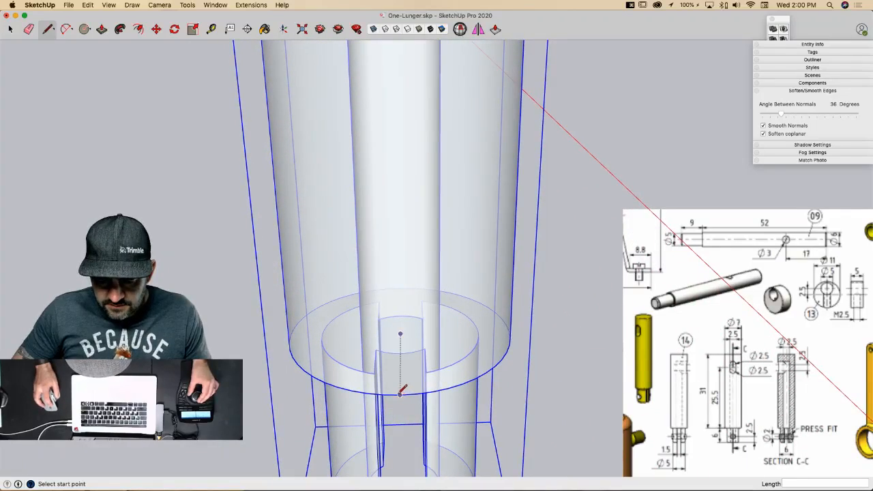
left_click(400, 393)
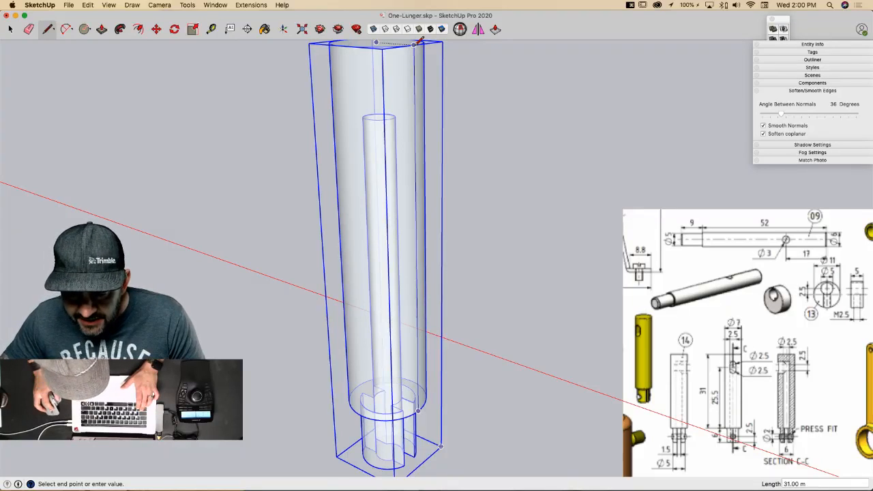
left_click(392, 119)
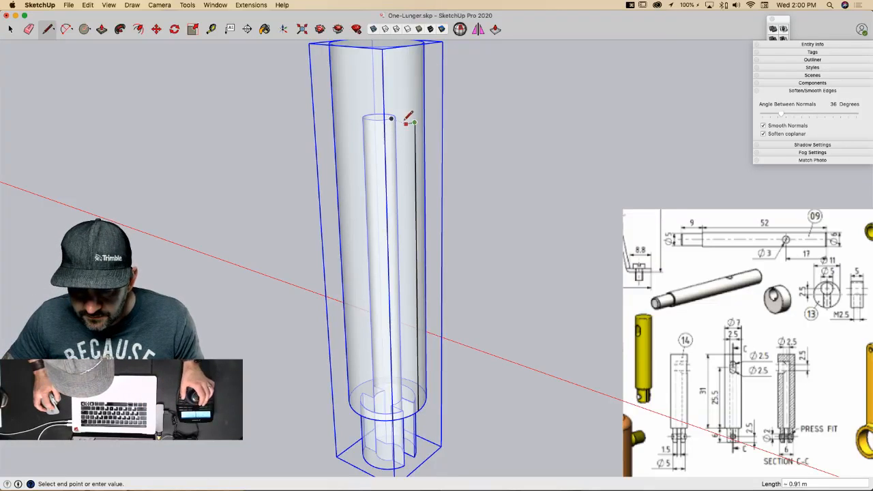
left_click(415, 121)
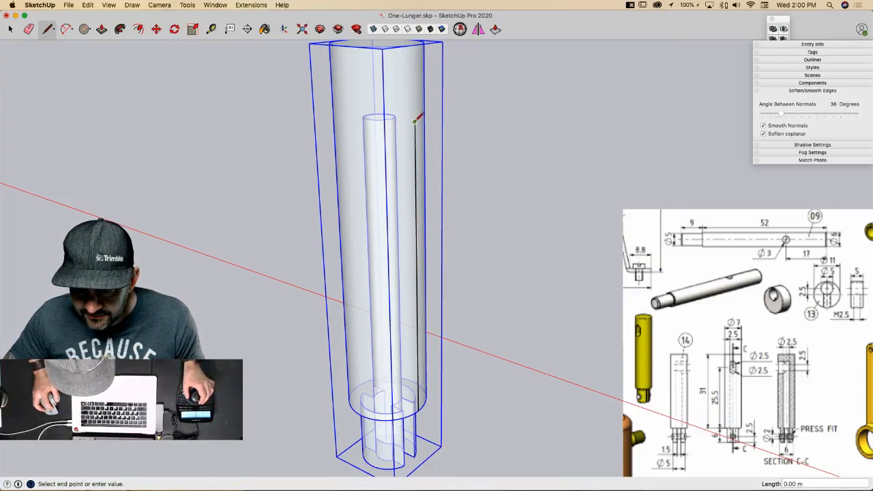
left_click(468, 129)
key("Escape")
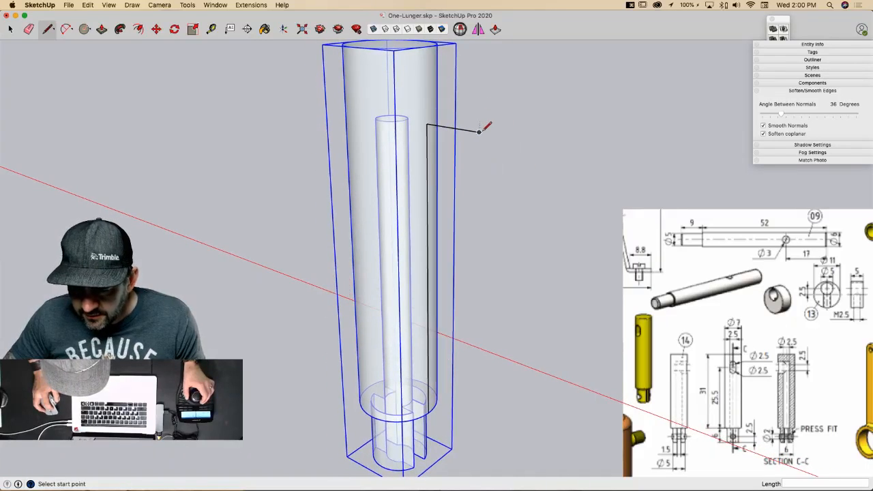
Step: Draw 1.25 m vertical segments upward and downward from the outer end of the horizontal line
left_click(479, 131)
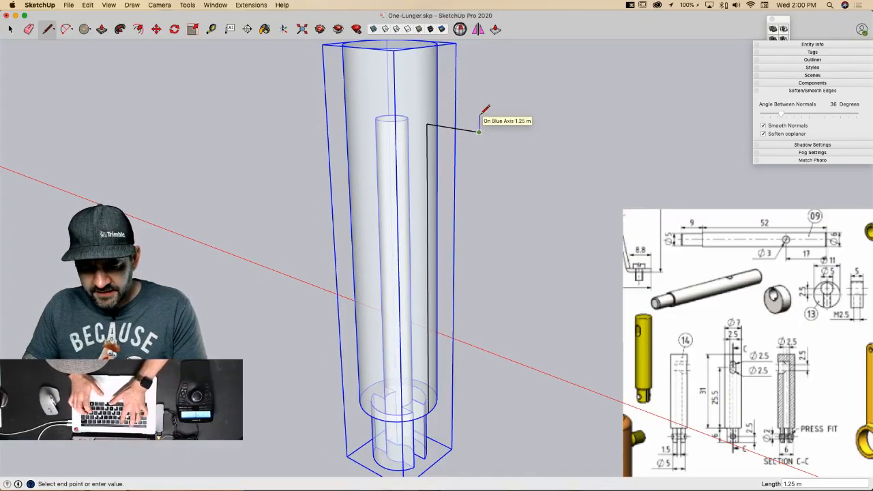
type("1.25")
key("Return")
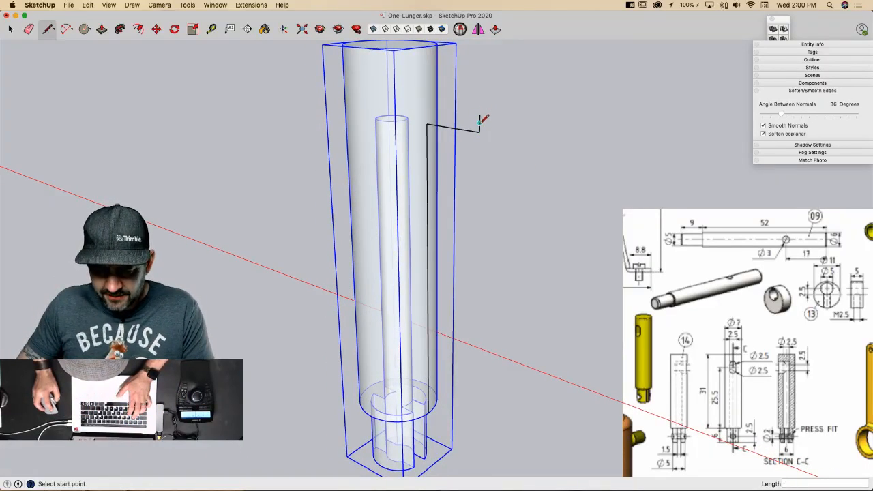
type("1.25")
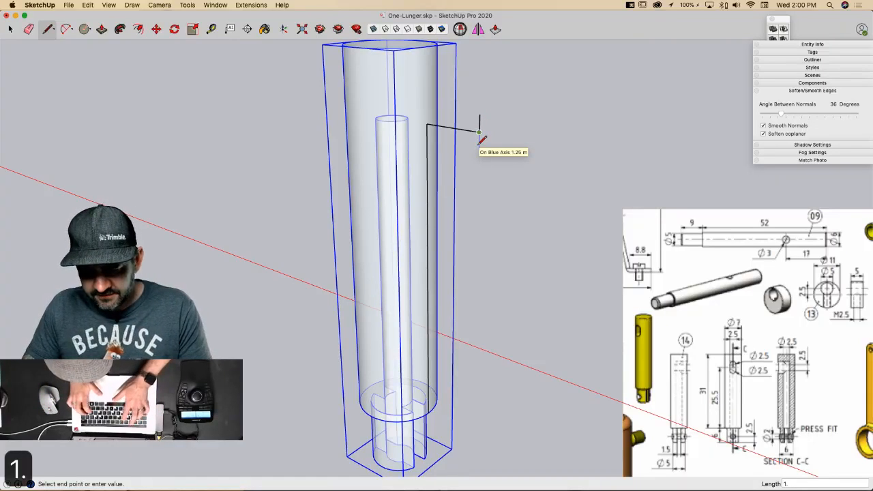
key("Return")
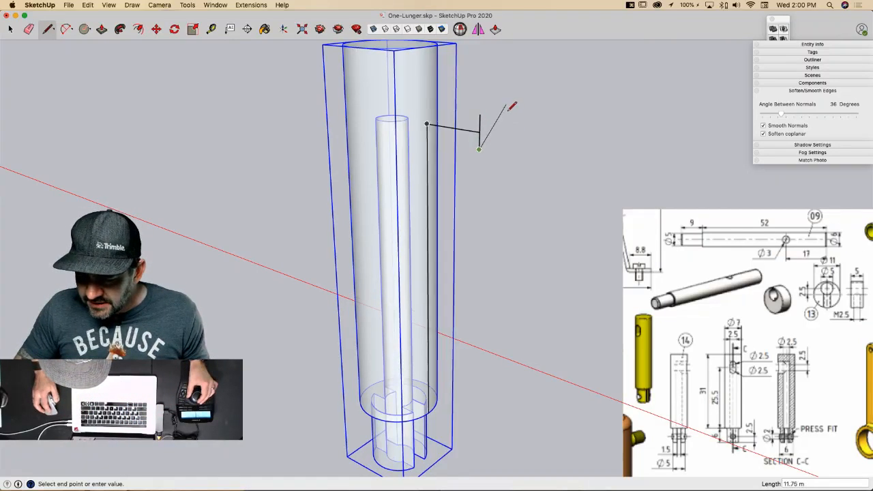
key("l")
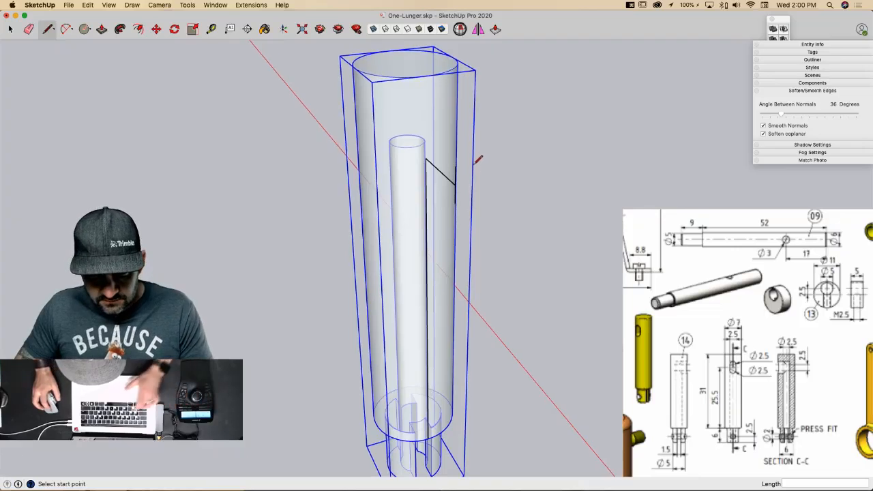
Step: Draw two vertical circles of 1.25 m radius centred on the upper and lower ends of the vertical line beside the bore
middle_click_drag(476, 162, 466, 170)
key("c")
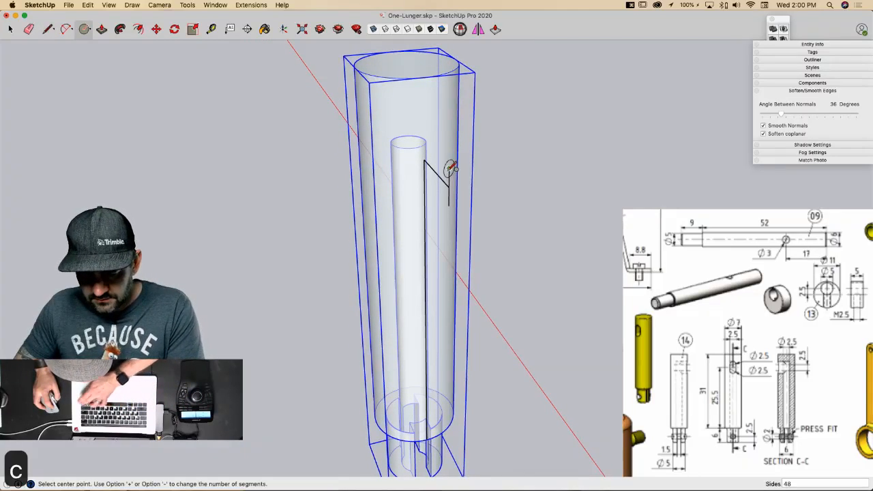
key("Left")
key("Right")
left_click(449, 169)
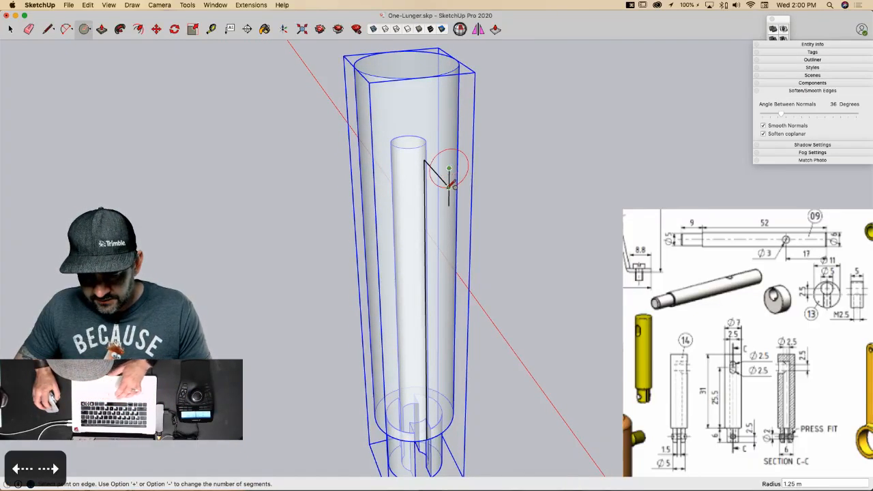
scroll(450, 183, "up", 5)
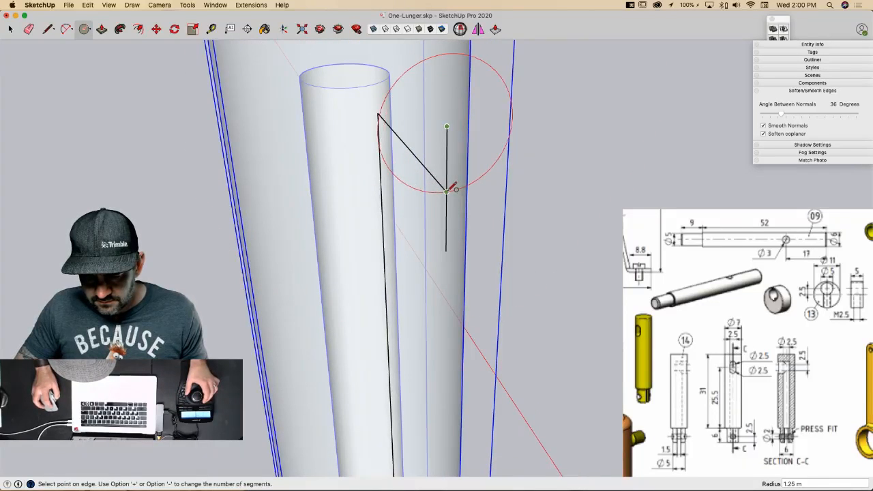
left_click(451, 188)
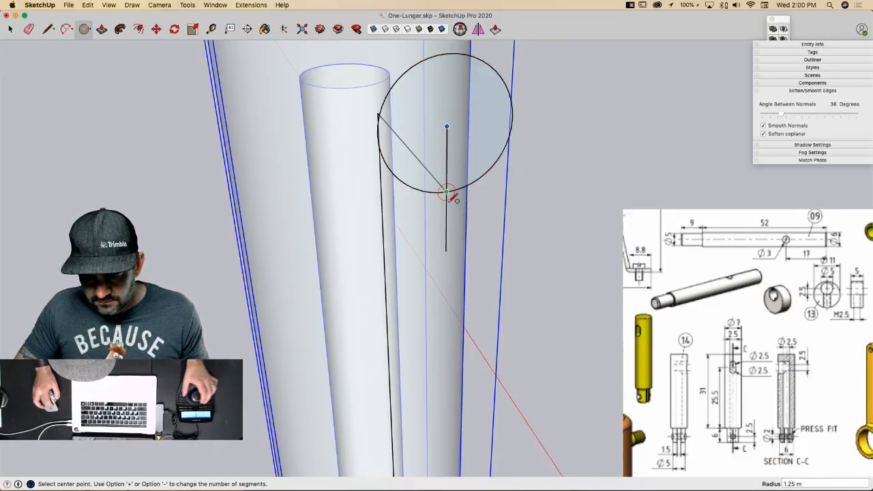
key("Left")
key("Right")
left_click(446, 251)
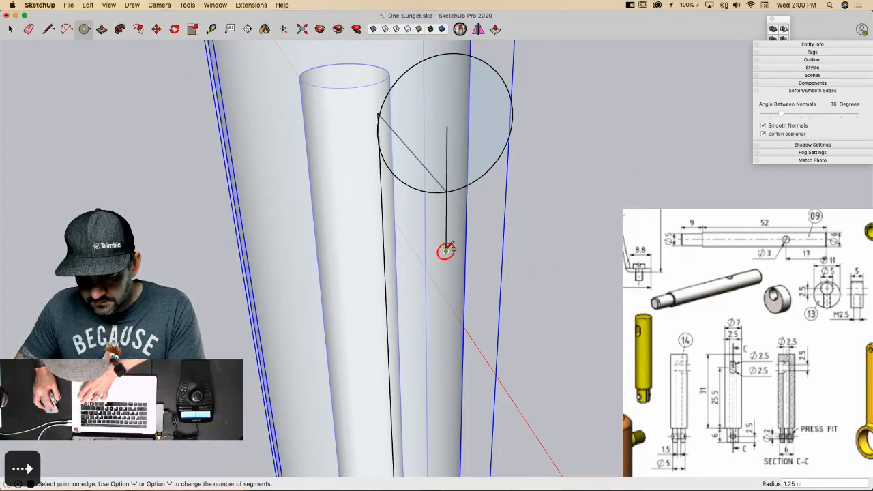
left_click(447, 192)
Step: Connect the two circles with straight lines along both sides to form a slot-shaped outline
key("l")
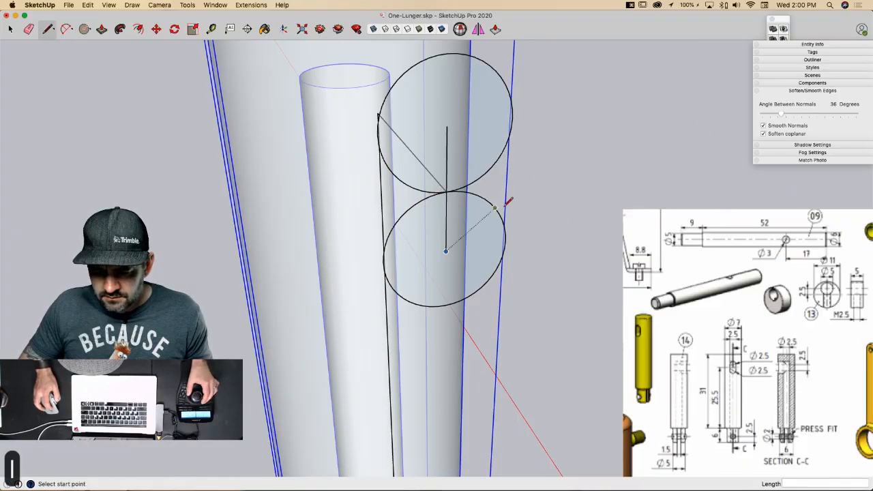
middle_click_drag(508, 201, 456, 142)
left_click(505, 126)
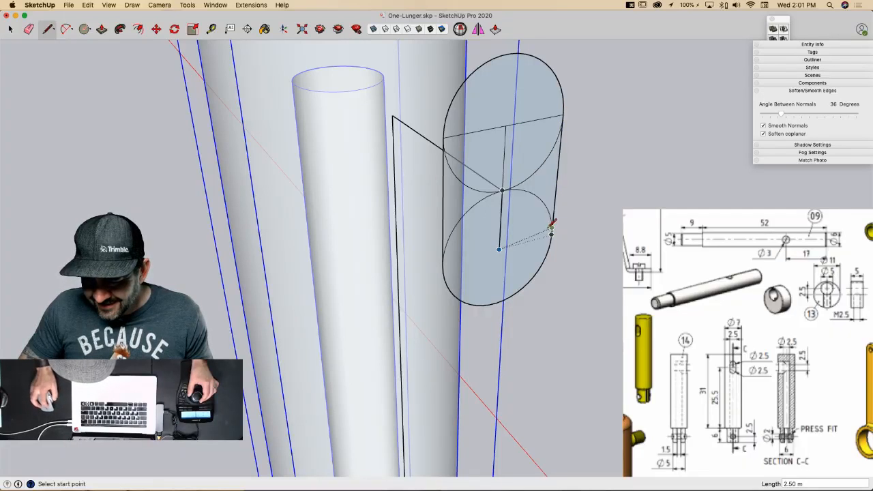
Step: Erase the inner arcs, centre lines and horizontal guide line so a single slot-shaped face remains
key("e")
key("space")
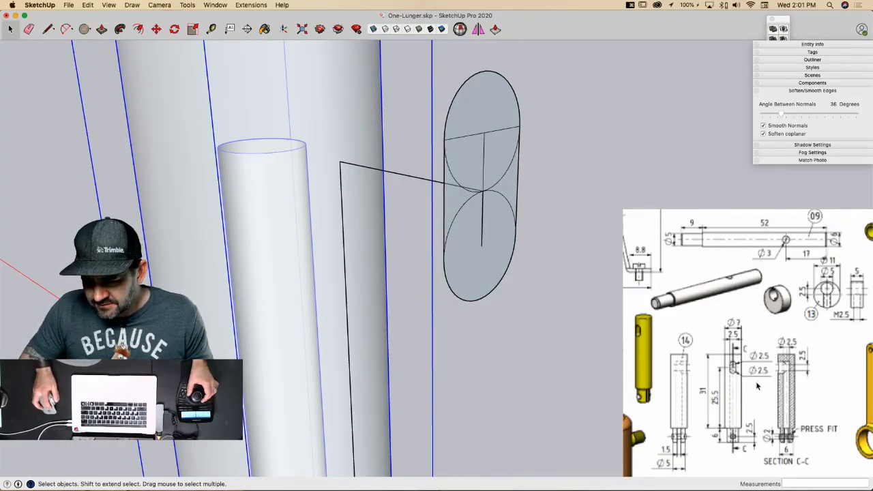
key("e")
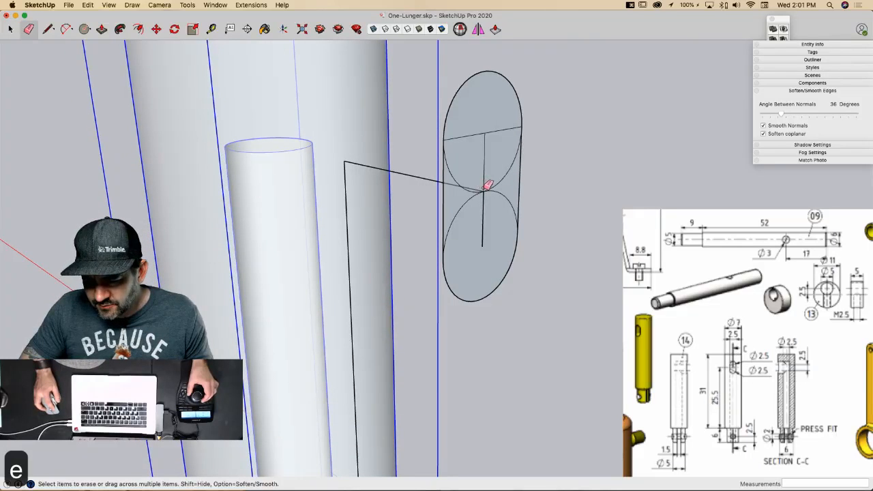
left_click_drag(489, 186, 487, 190)
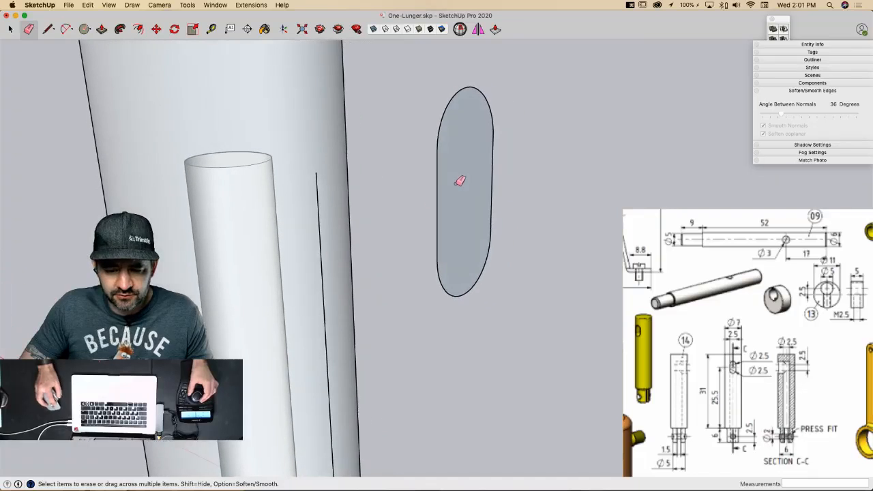
Step: Extrude the slot-shaped face 9.51 m into the cylinder up to the far edge of the bore
key("p")
left_click(456, 193)
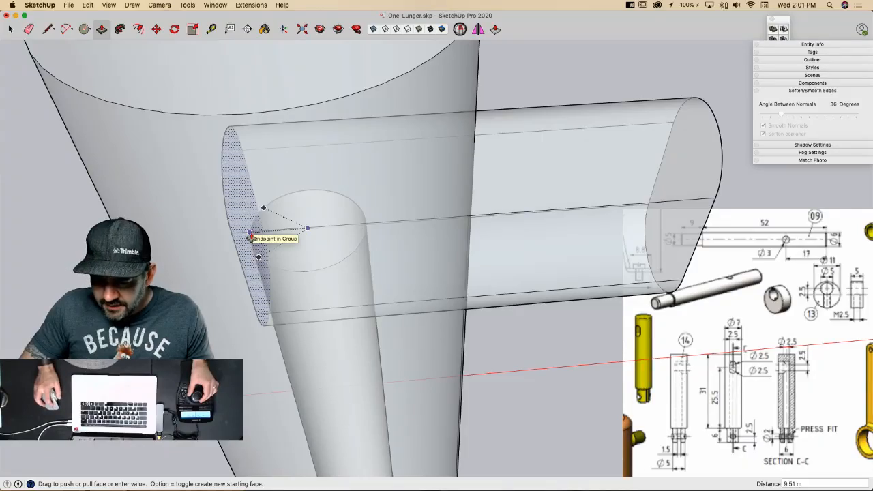
left_click(251, 237)
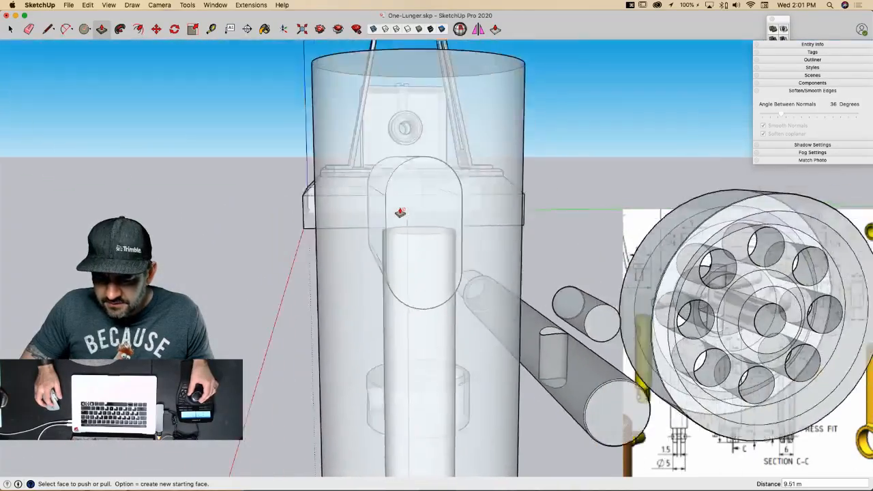
key("space")
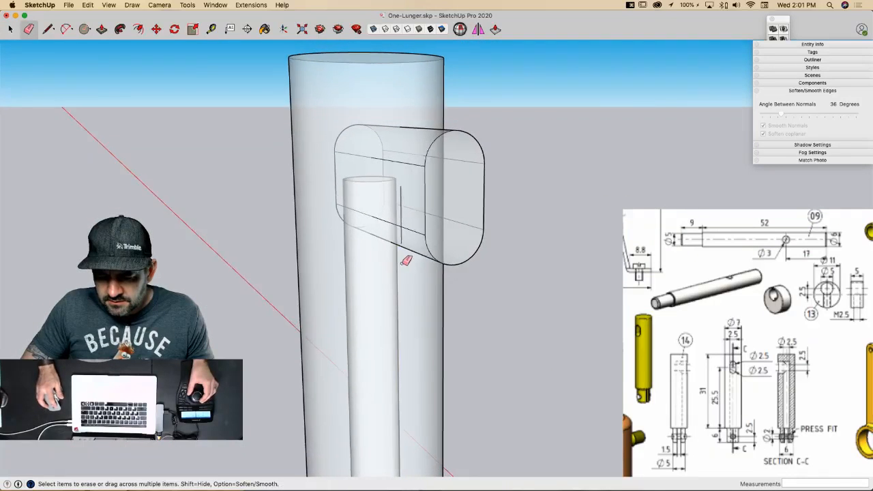
key("space")
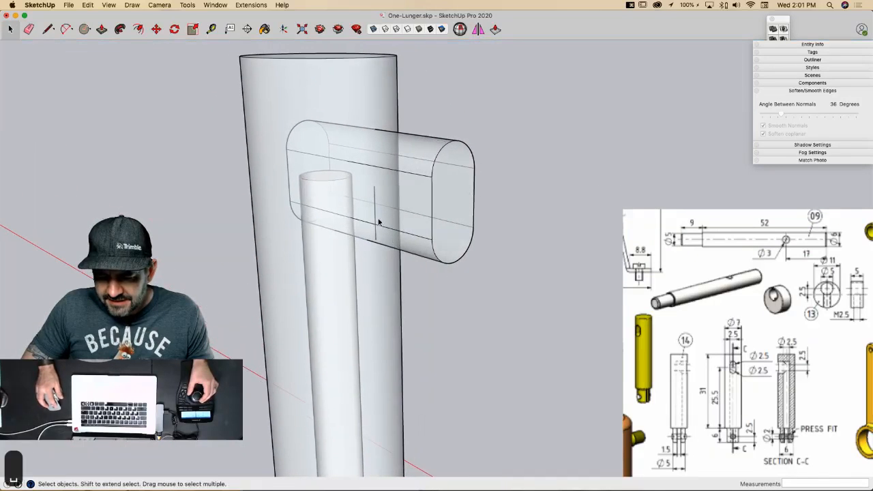
Step: Select all of the slot-shaped solid's geometry and reapply Soften coplanar to it
triple_click(422, 212)
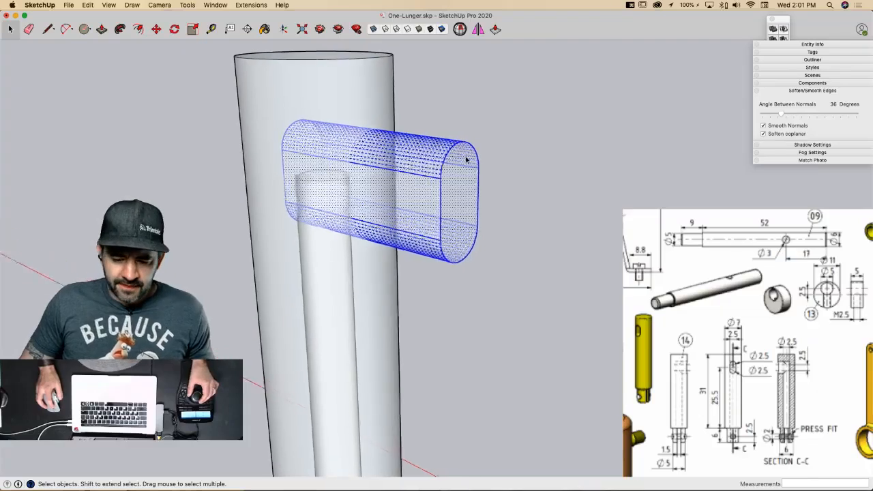
left_click(513, 139)
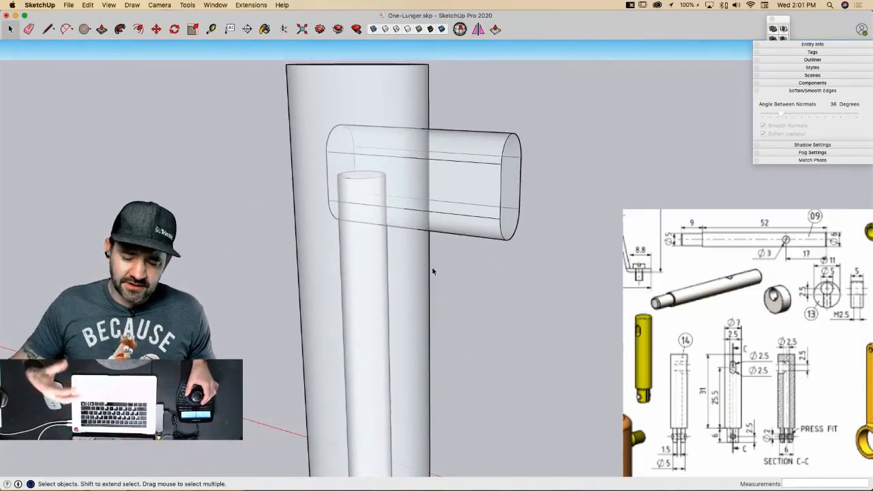
triple_click(518, 123)
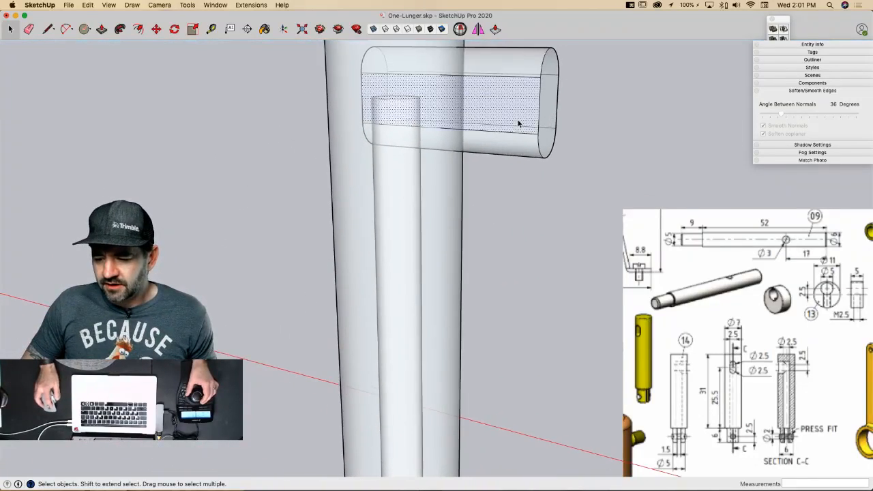
left_click(765, 134)
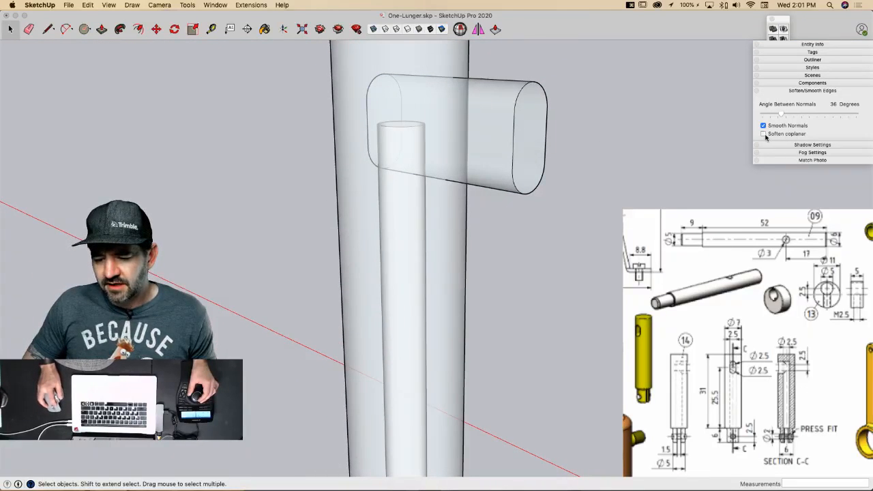
left_click(764, 134)
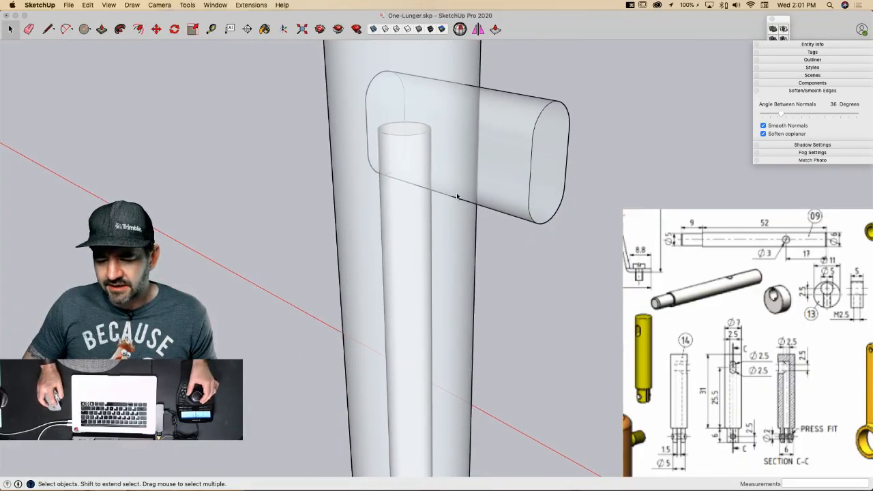
Step: Make the slot-shaped solid a group and subtract it from the cylinder to cut the side port
left_click(508, 204)
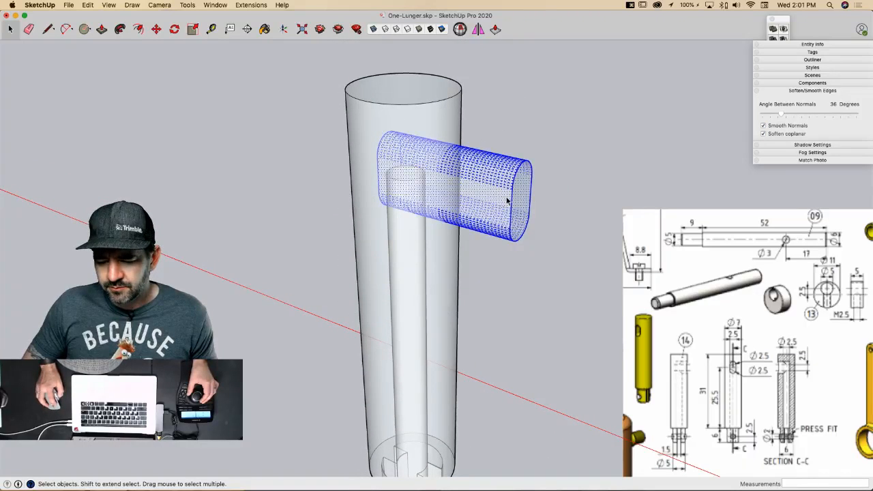
right_click(508, 199)
left_click(532, 266)
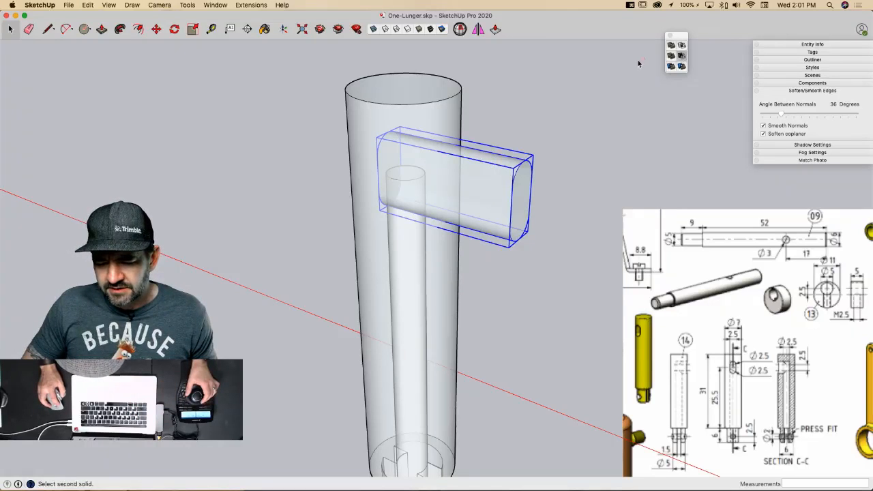
left_click(440, 119)
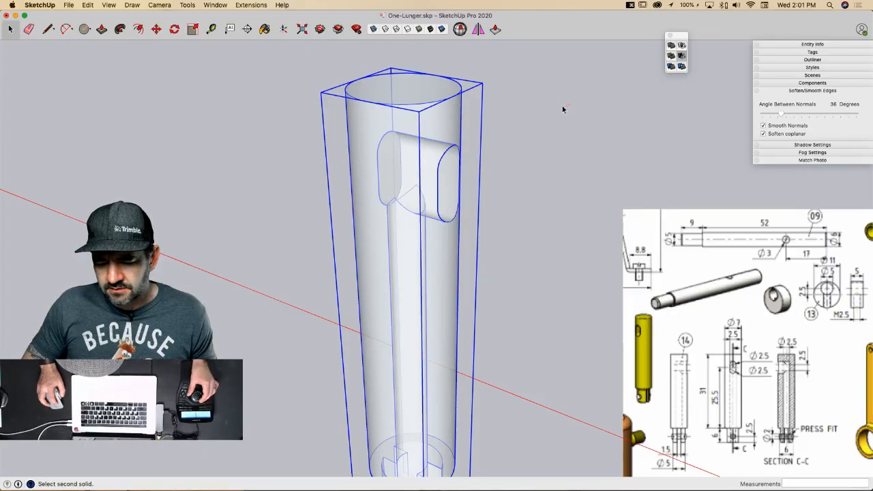
key("space")
Step: Examine the side port and its junction with the bore from several angles and against the part 14 drawing
middle_click_drag(479, 192, 613, 142)
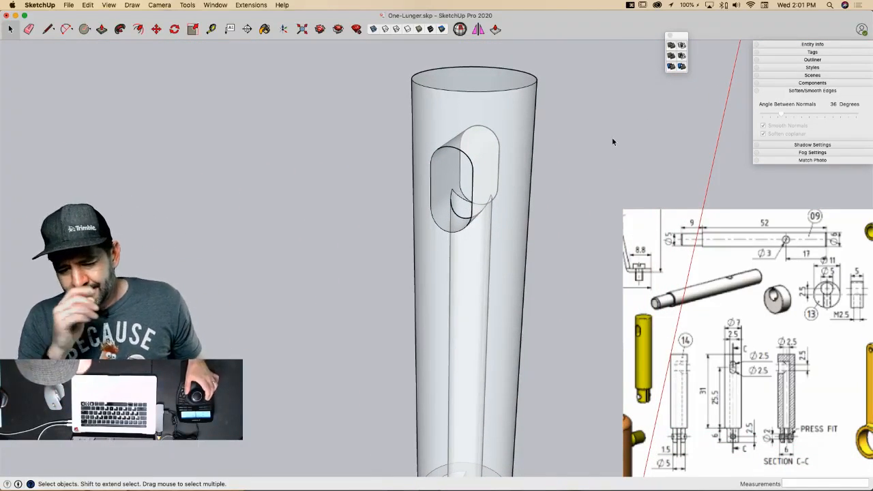
scroll(613, 139, "up", 5)
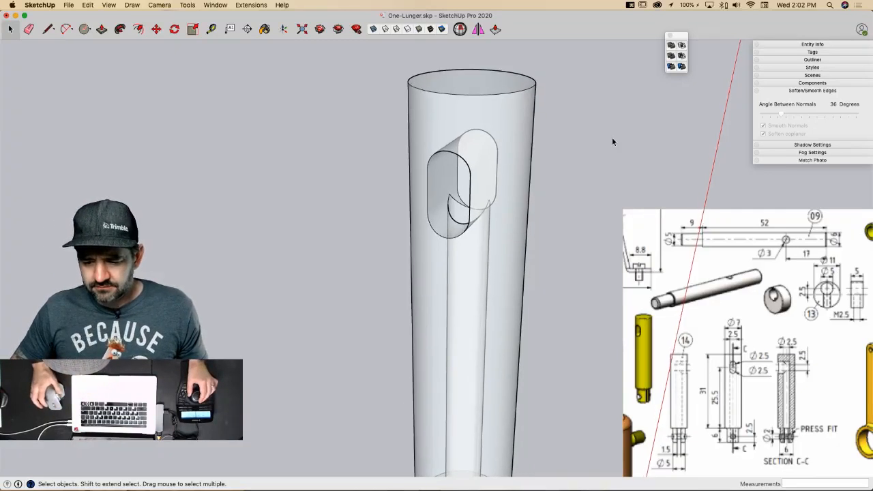
scroll(612, 138, "down", 5)
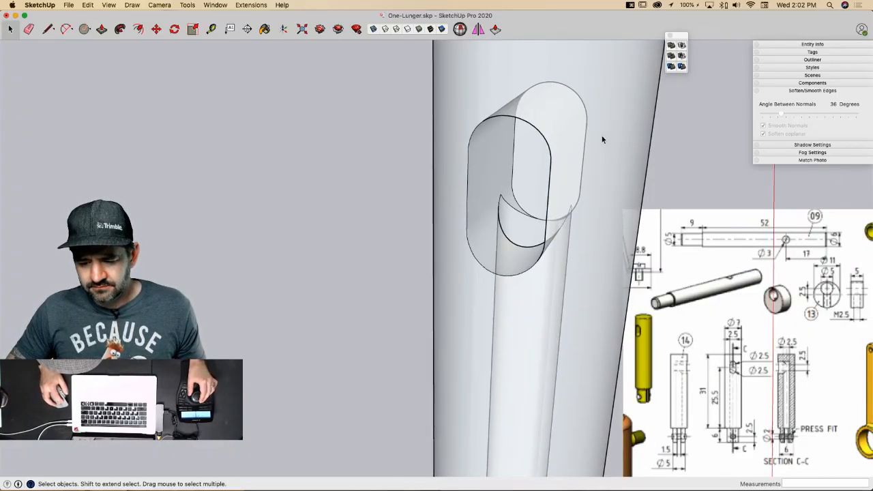
middle_click_drag(602, 136, 335, 201)
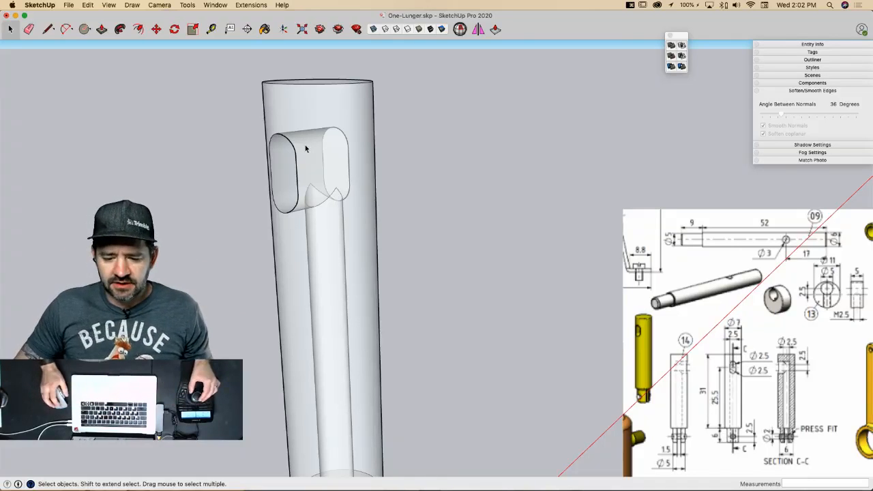
middle_click_drag(309, 141, 494, 179)
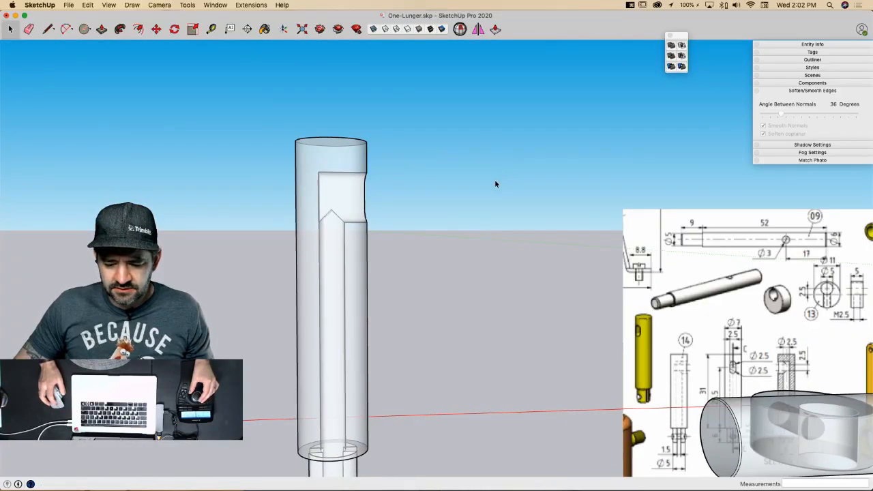
scroll(475, 176, "down", 3)
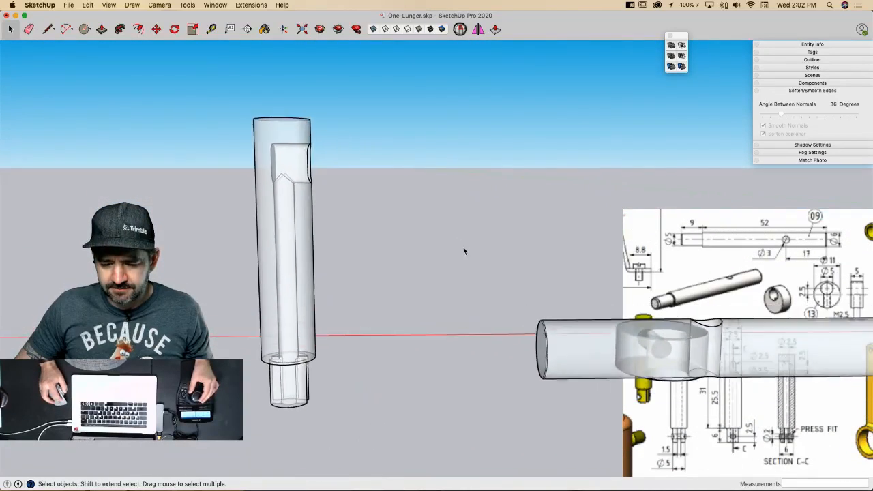
left_click(289, 266)
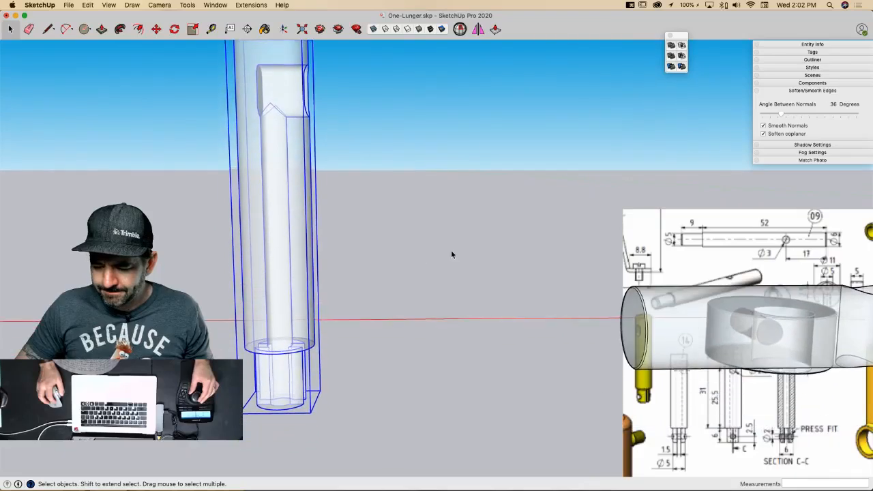
middle_click_drag(451, 254, 353, 210)
scroll(441, 251, "down", 3)
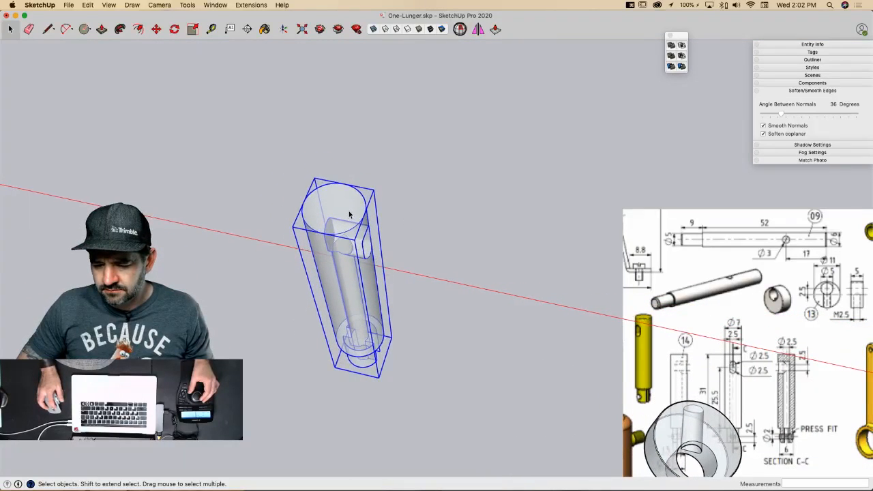
key("m")
left_click(328, 204)
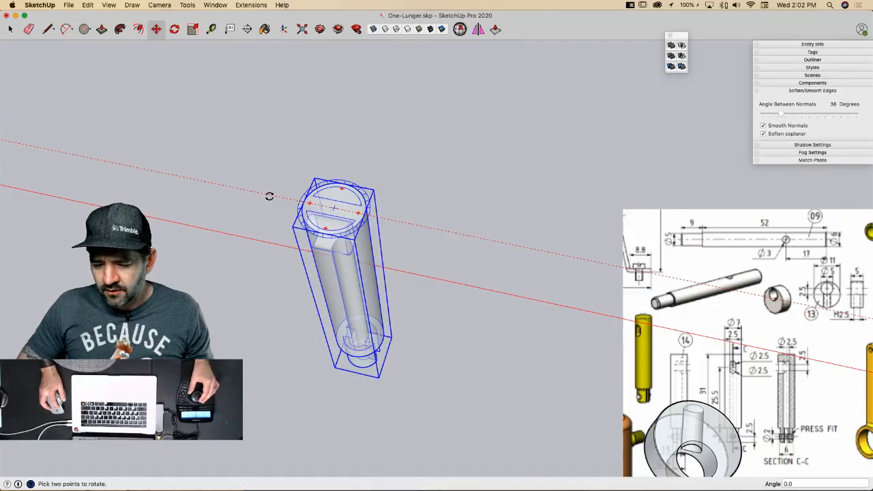
key("space")
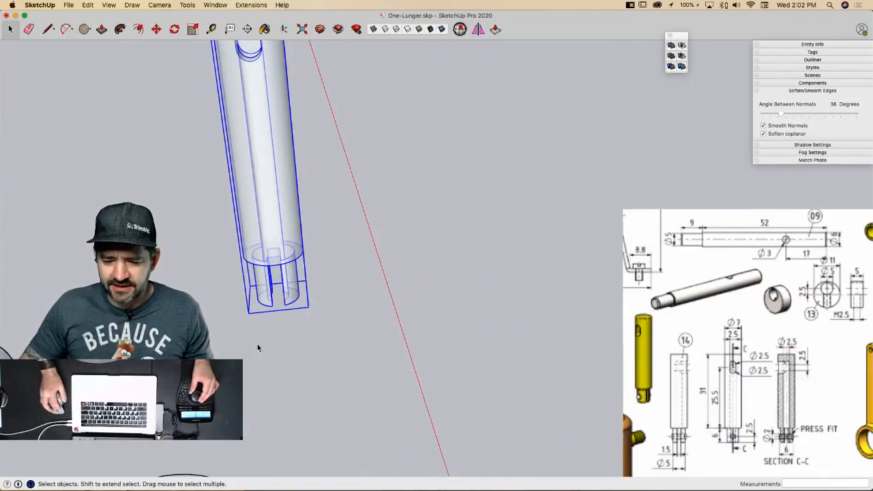
Step: Examine the side port's orientation relative to part 14's slotted end, and look over the neighbouring finished parts
double_click(284, 287)
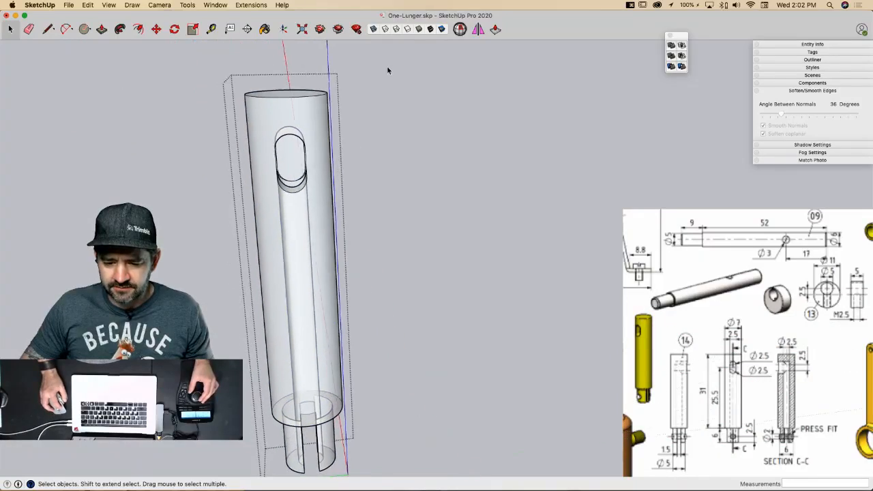
key("super+a")
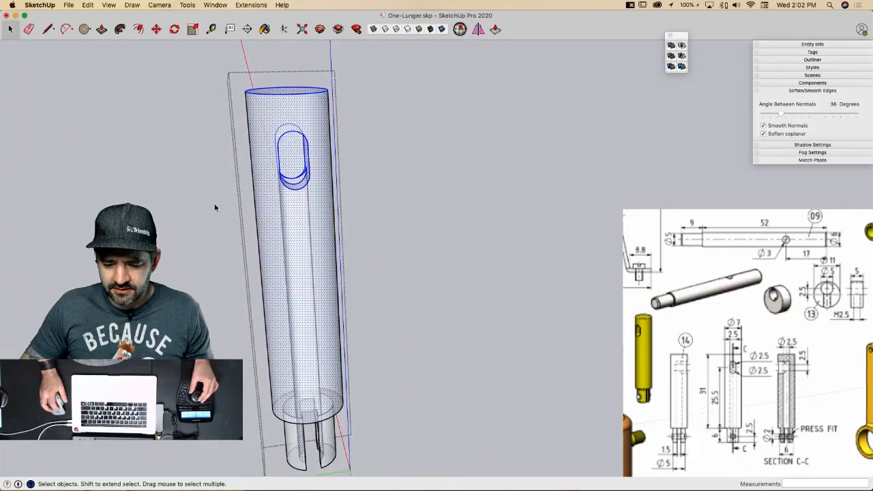
key("space")
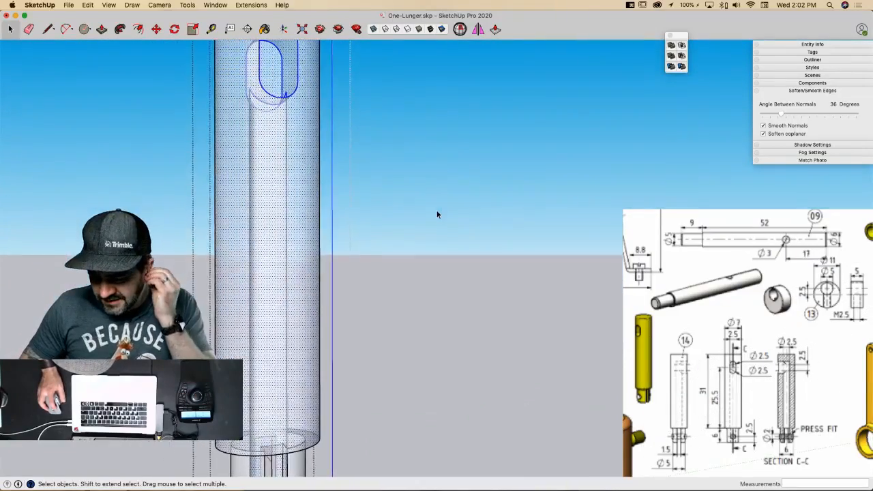
left_click(438, 214)
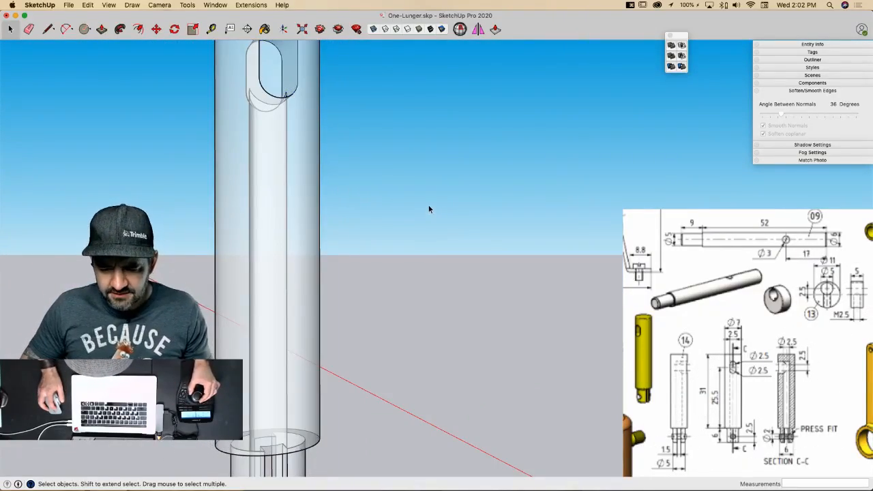
scroll(372, 172, "up", 4)
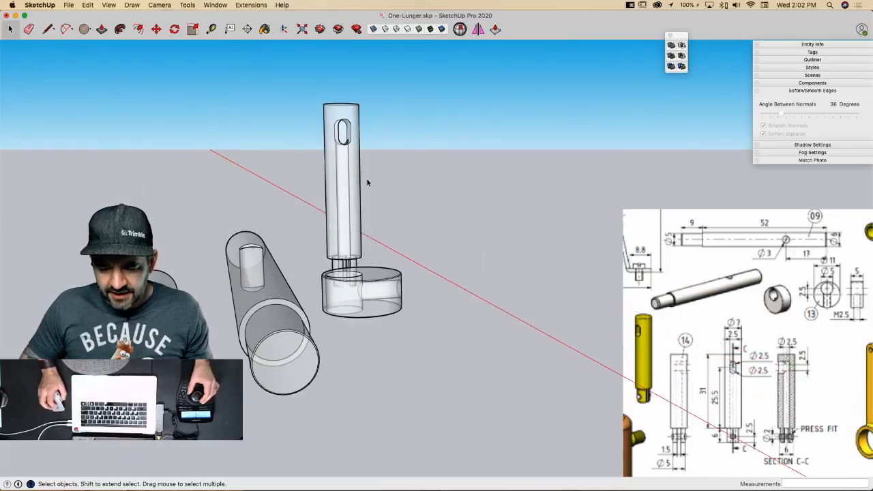
scroll(291, 337, "up", 6)
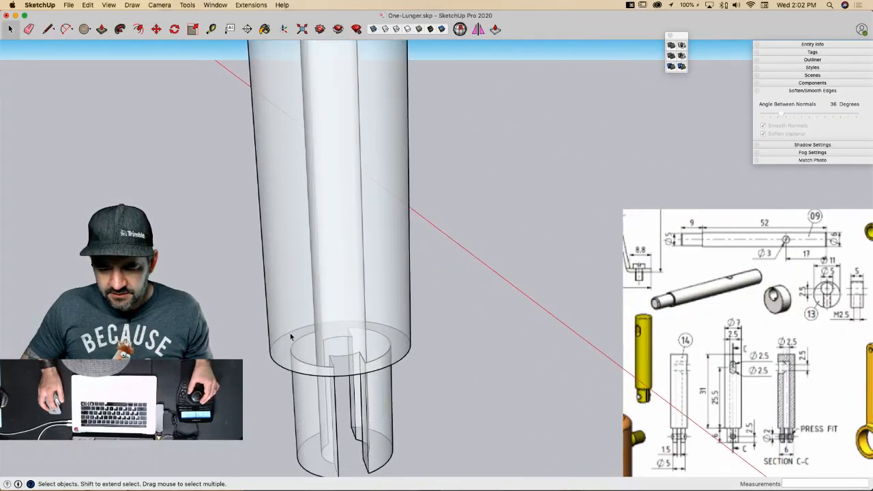
scroll(466, 212, "down", 6)
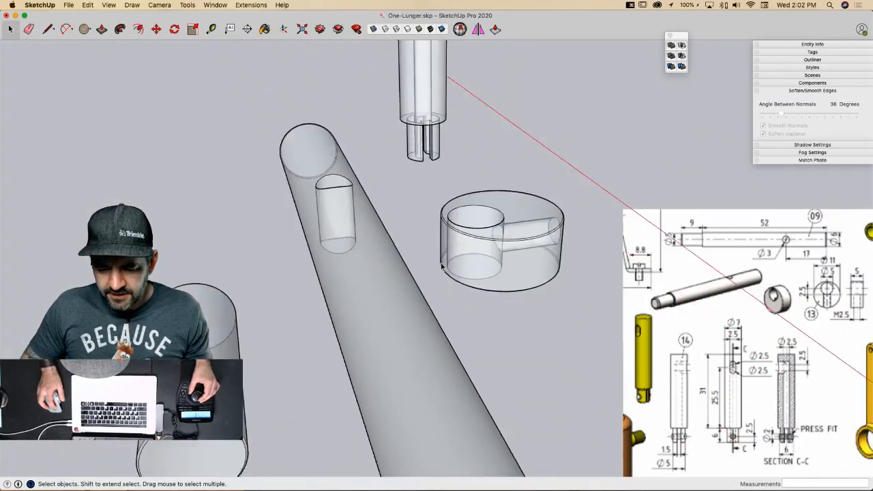
scroll(433, 253, "up", 4)
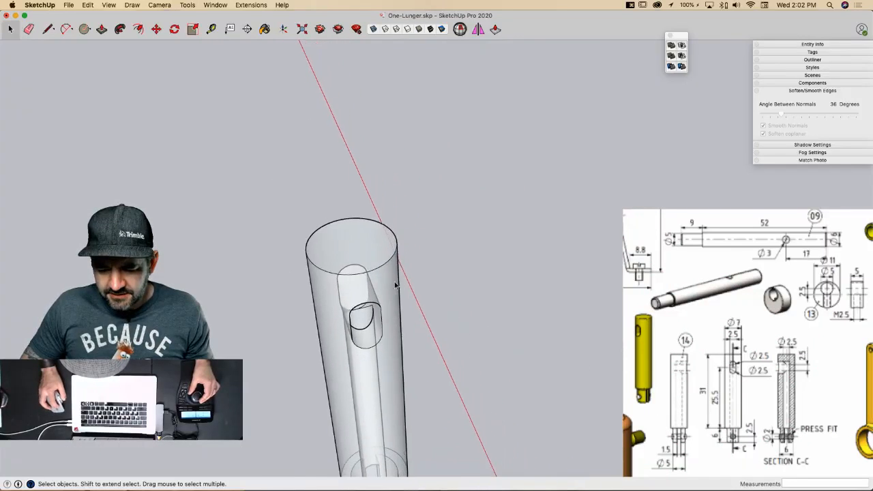
Step: Open part 14 for editing and copy its circular top face straight down between the side port and the slotted end
double_click(367, 180)
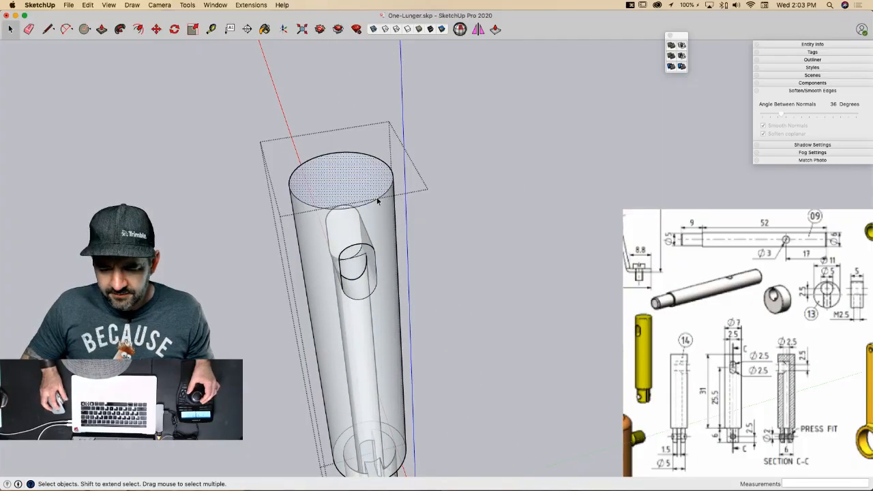
left_click(380, 196)
key("Up")
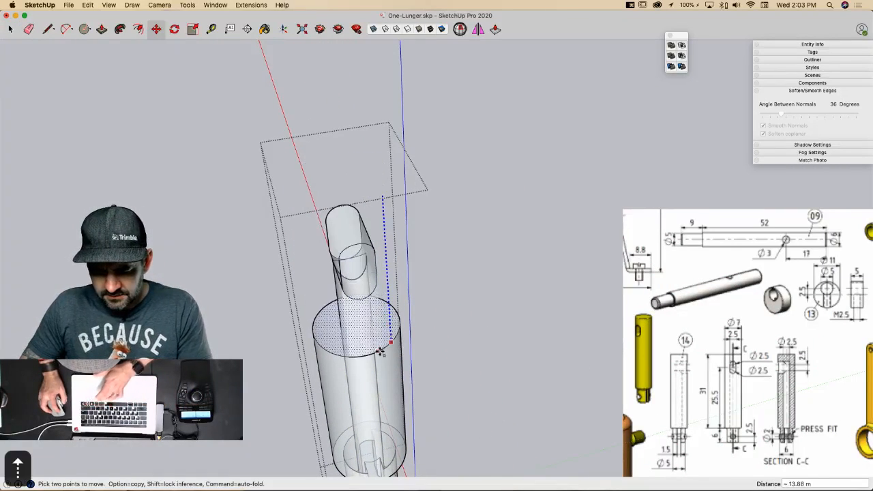
key("alt")
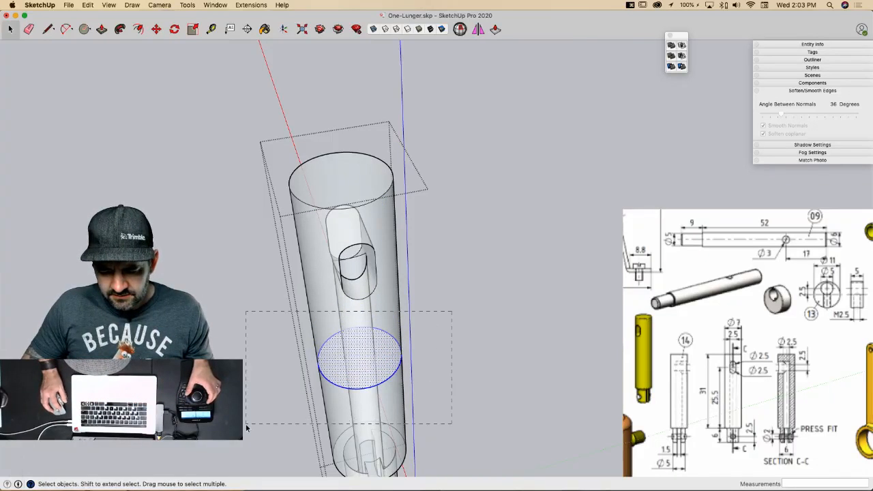
Step: Intersect the copied circular face with the selected cylinder and bore surfaces to divide the part there
left_click_drag(247, 428, 248, 417)
right_click(320, 347)
mouse_move(375, 365)
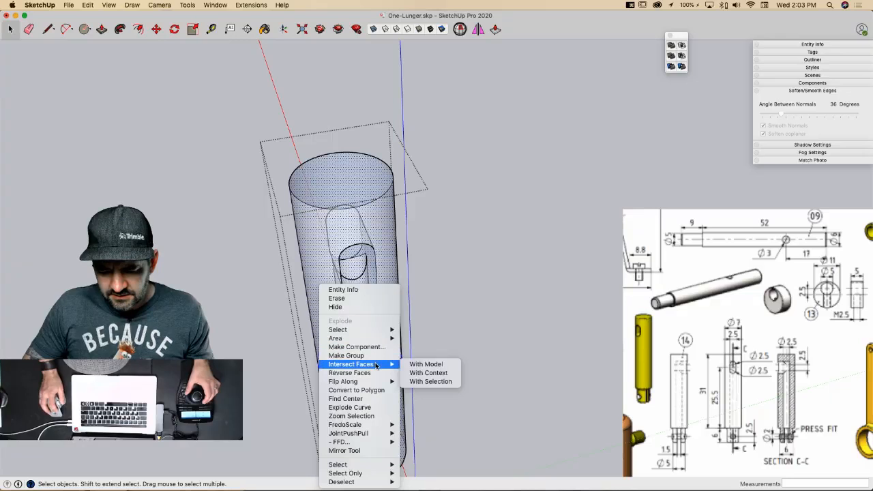
left_click(421, 382)
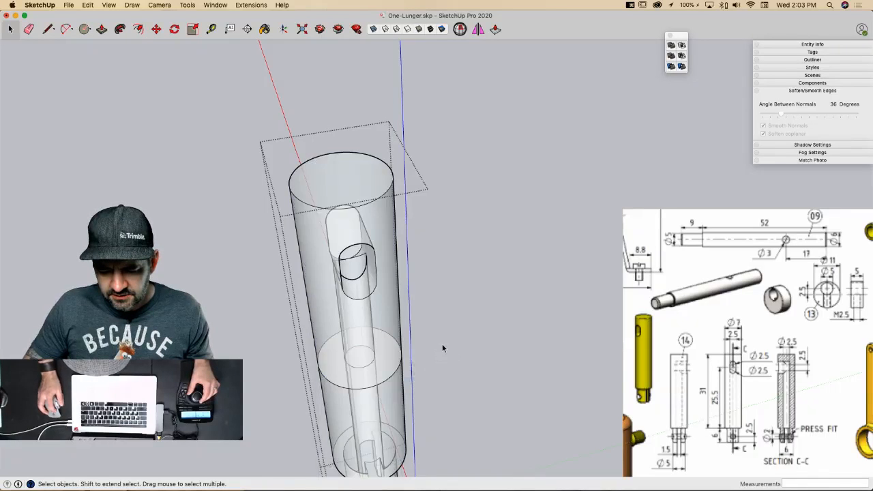
Step: Select all geometry of part 14's upper section, above the new dividing face
left_click_drag(315, 310, 314, 311)
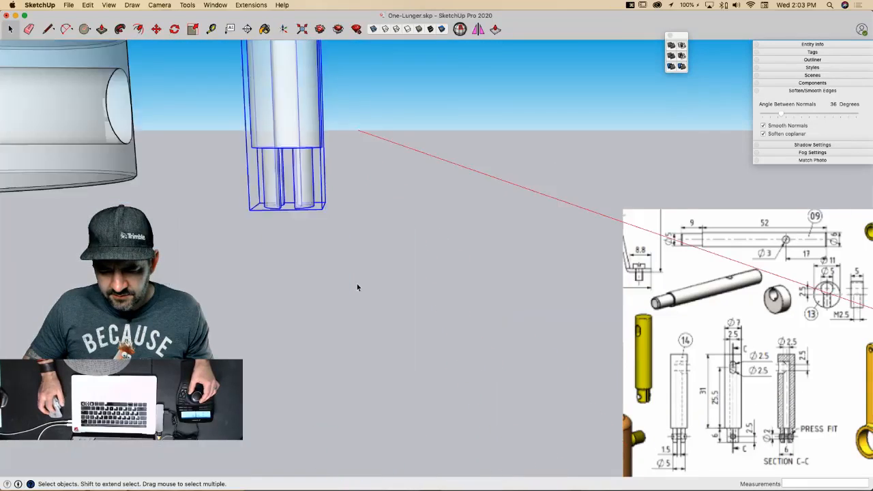
double_click(374, 241)
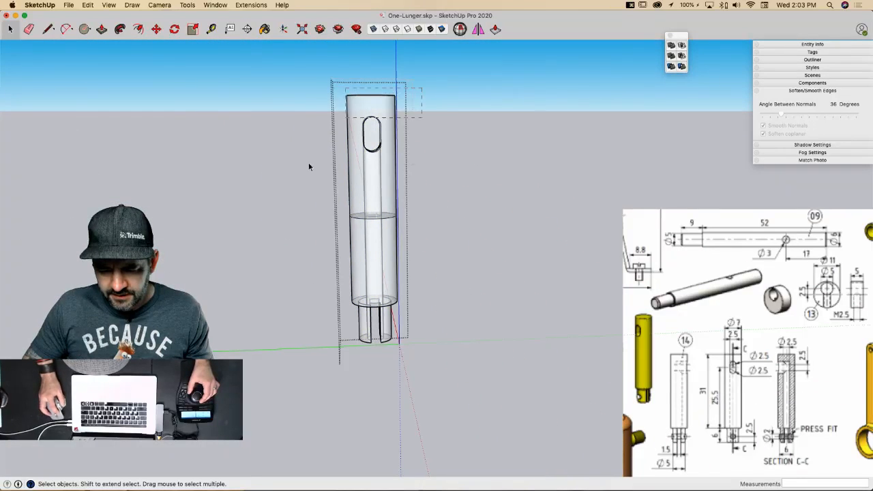
key("super+a")
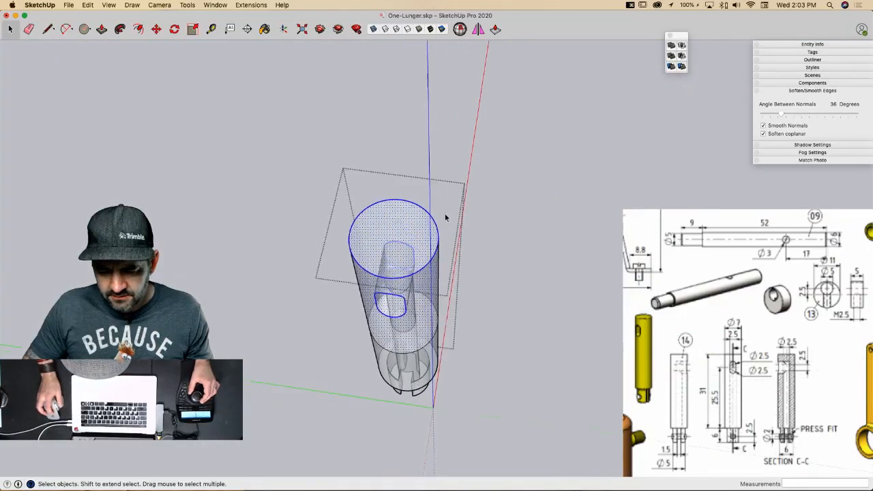
key("q")
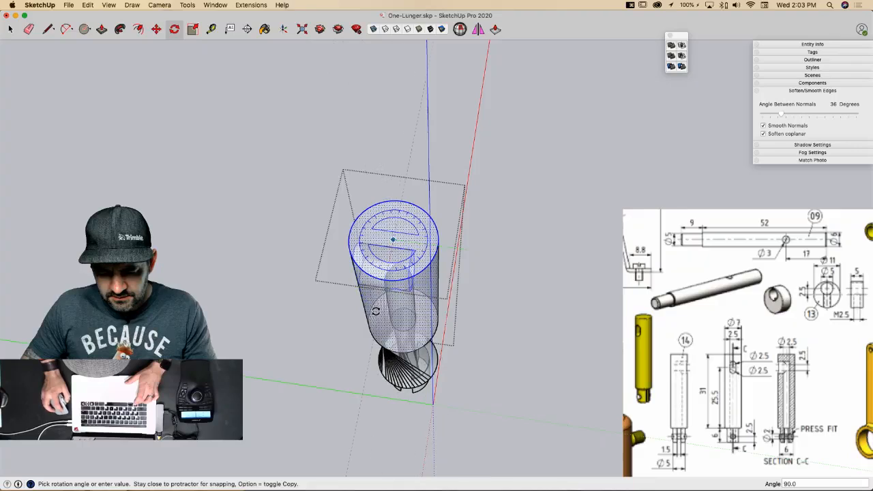
middle_click_drag(374, 313, 473, 374)
key("space")
Step: Place a copy of the selected upper section off to the side, clear of the original part
key("m")
key("alt")
left_click(473, 373)
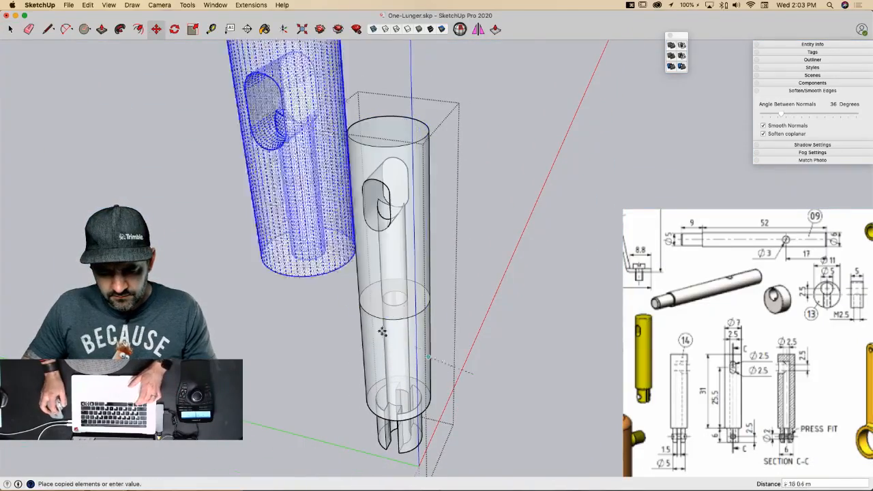
left_click(322, 349)
Step: Delete the original upper section above the dividing face, keeping the lower body with the slotted end
key("space")
middle_click_drag(450, 218, 435, 131)
left_click_drag(465, 116, 310, 251)
key("Delete")
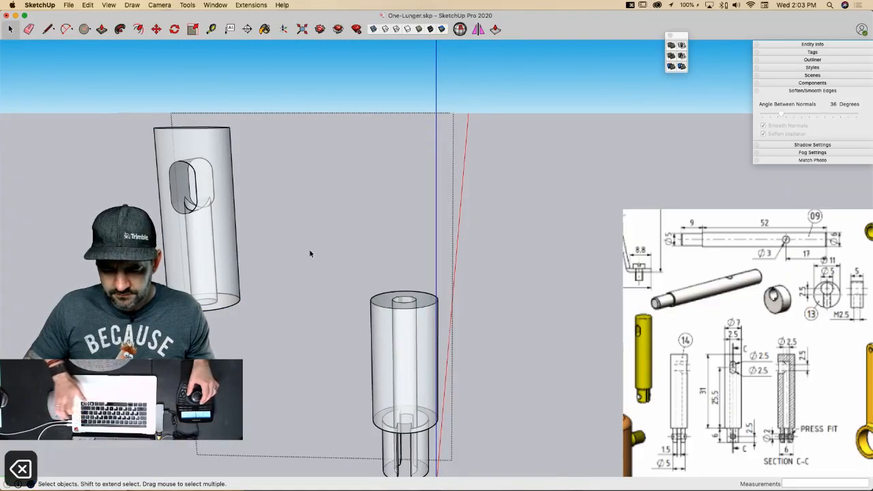
Step: Rotate the copied upper section, with its side port, 90 degrees about the vertical axis
middle_click_drag(346, 351, 354, 356)
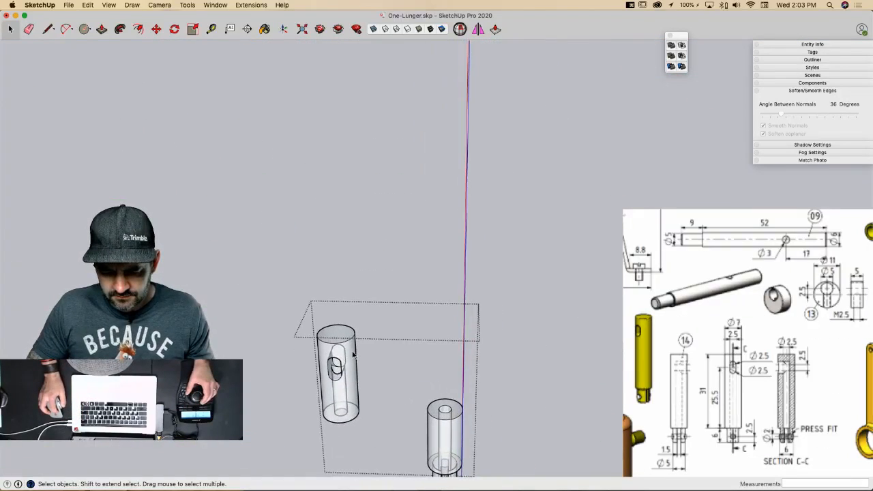
key("q")
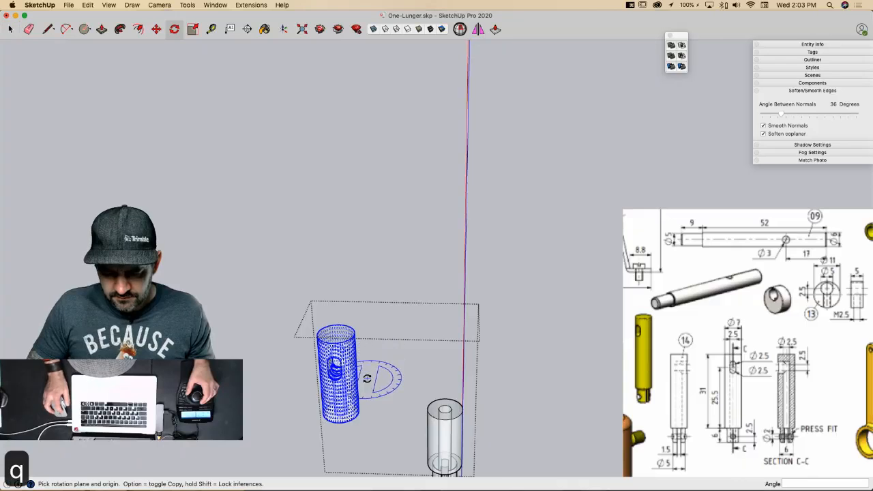
left_click(399, 380)
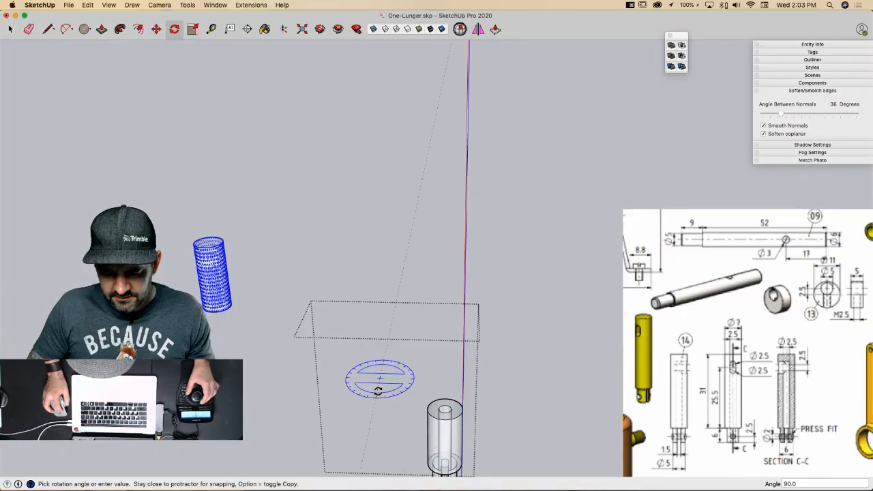
Step: Move the rotated upper section onto the lower body, aligning the two rims at the joint
key("m")
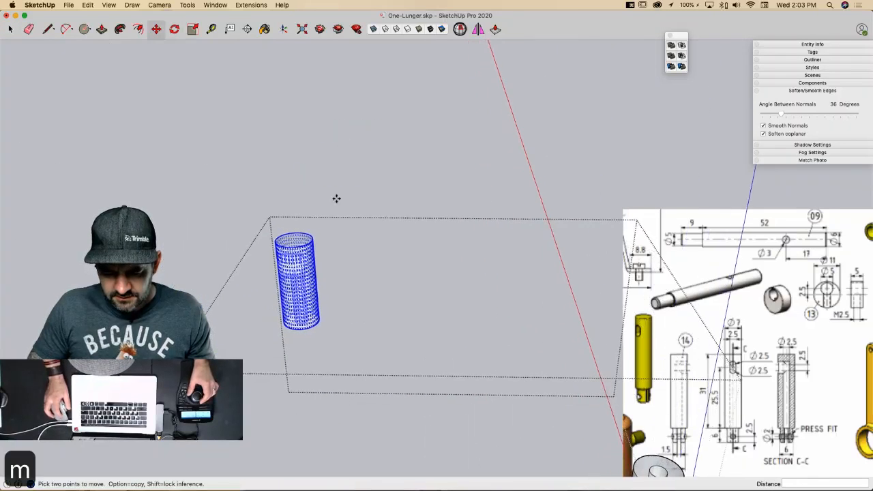
left_click(296, 330)
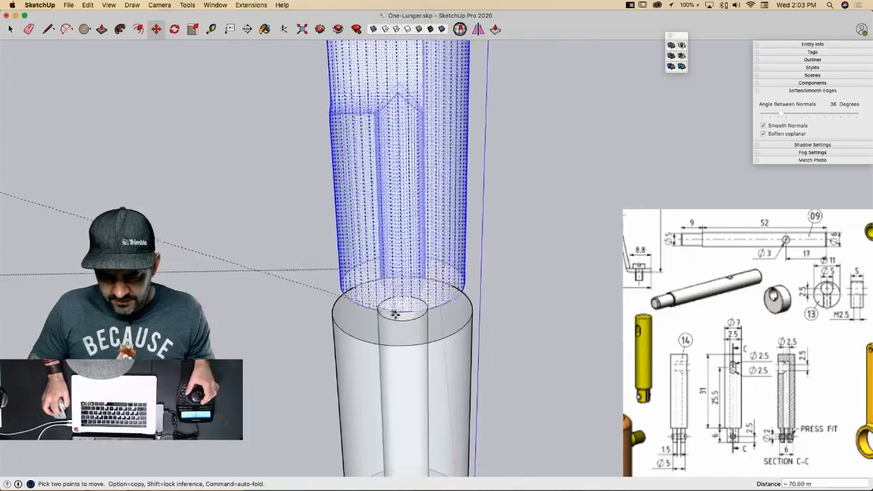
left_click(394, 347)
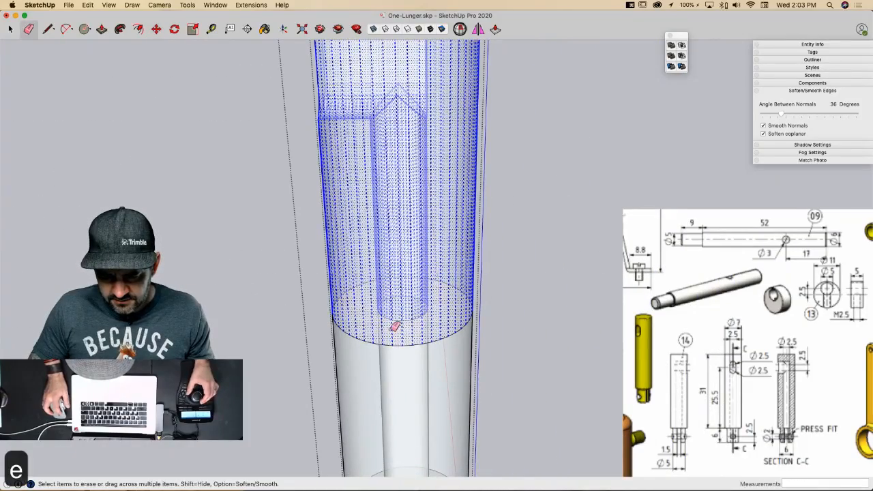
Step: Delete the leftover internal faces at the joint, both the outer ring and the disc closing the bore
key("super+t")
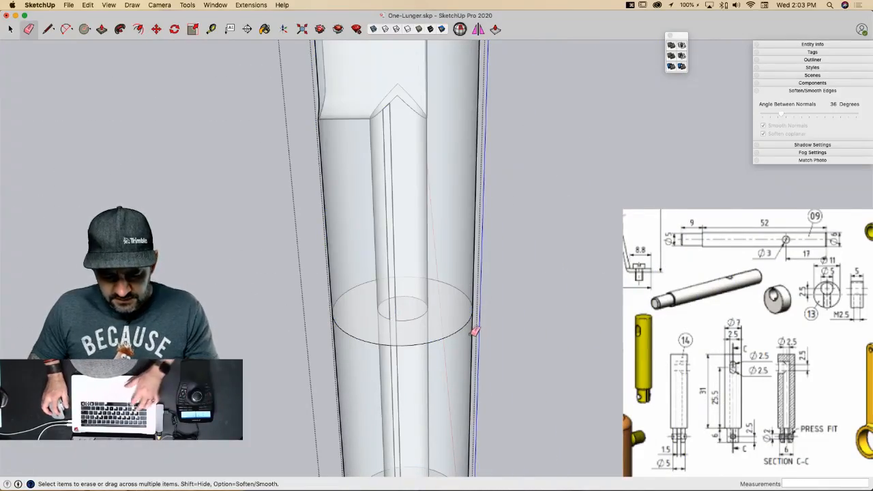
key("super+z")
key("space")
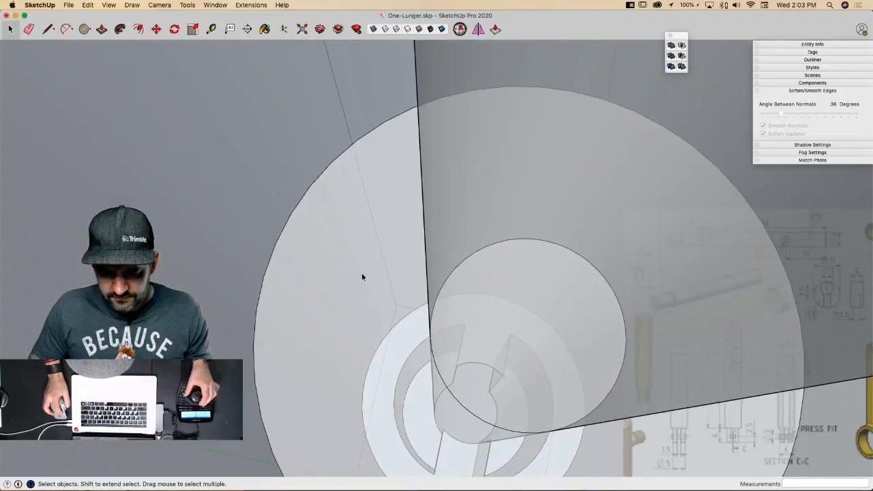
left_click(361, 271)
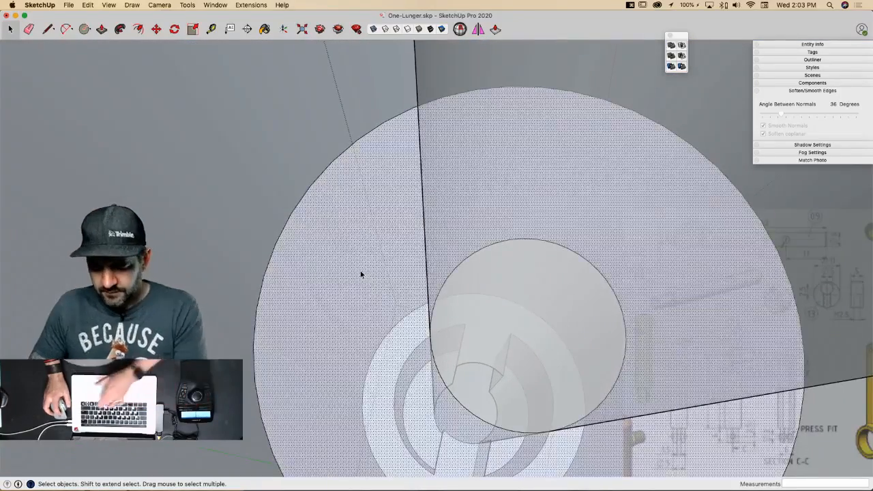
key("BackSpace")
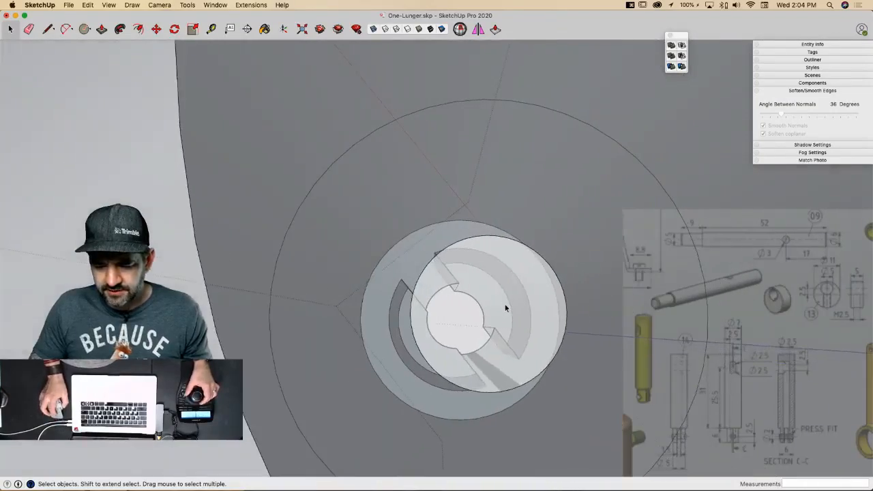
left_click(505, 304)
key("BackSpace")
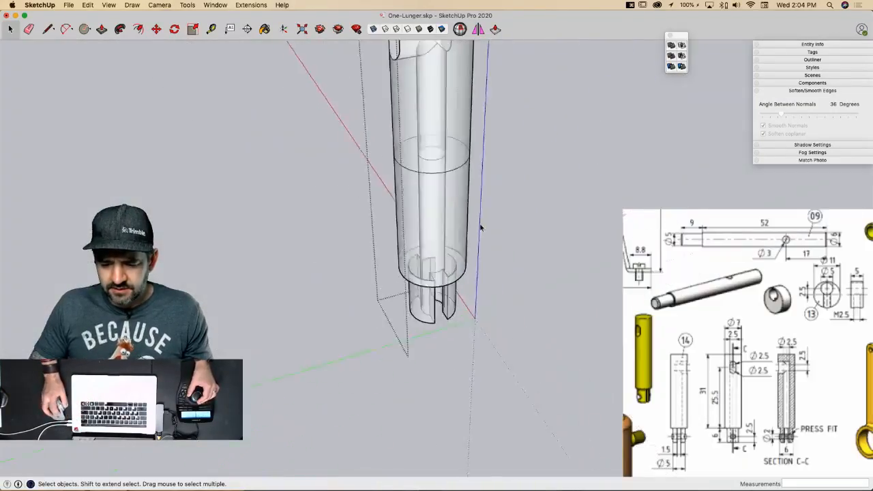
key("BackSpace")
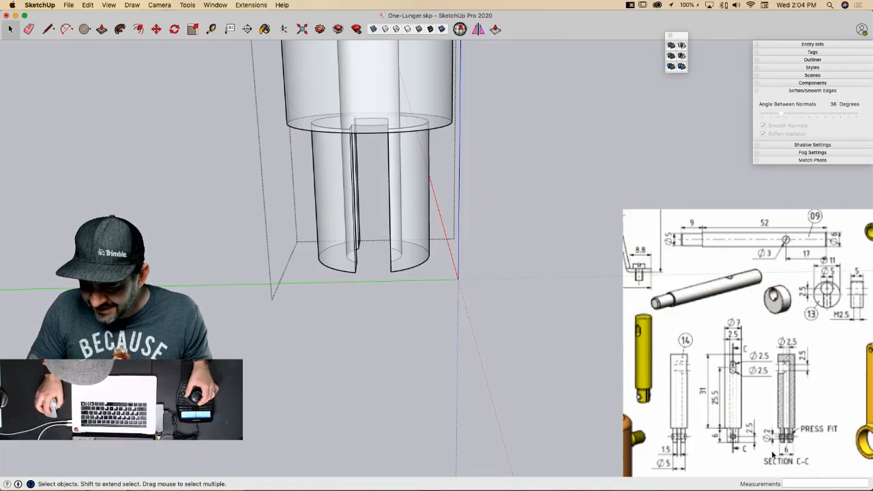
middle_click_drag(309, 256, 339, 347)
scroll(378, 361, "up", 6)
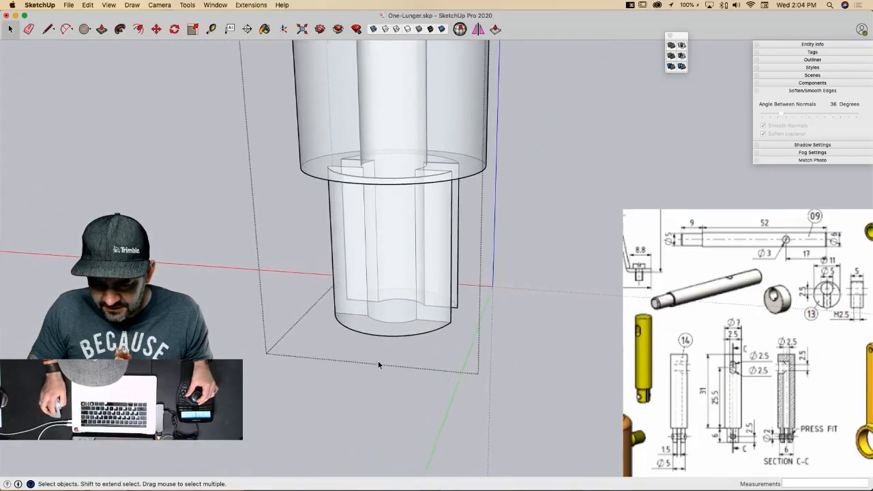
key("l")
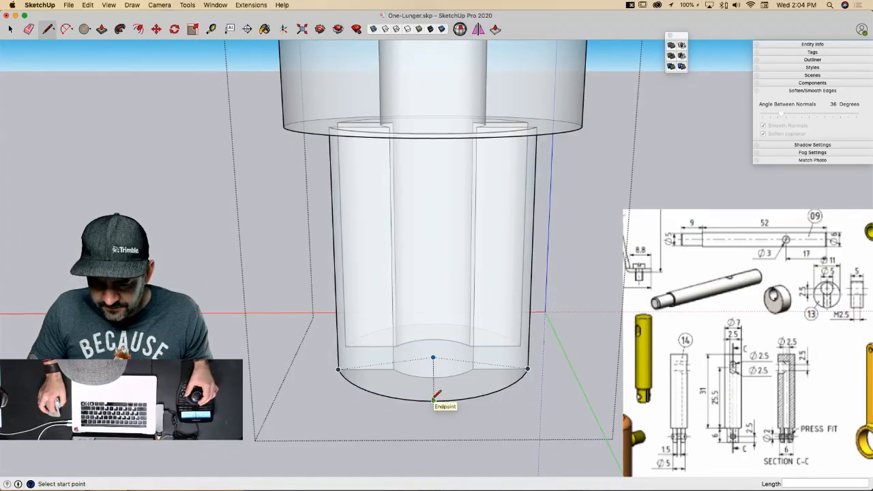
left_click(433, 400)
middle_click_drag(436, 318, 437, 303)
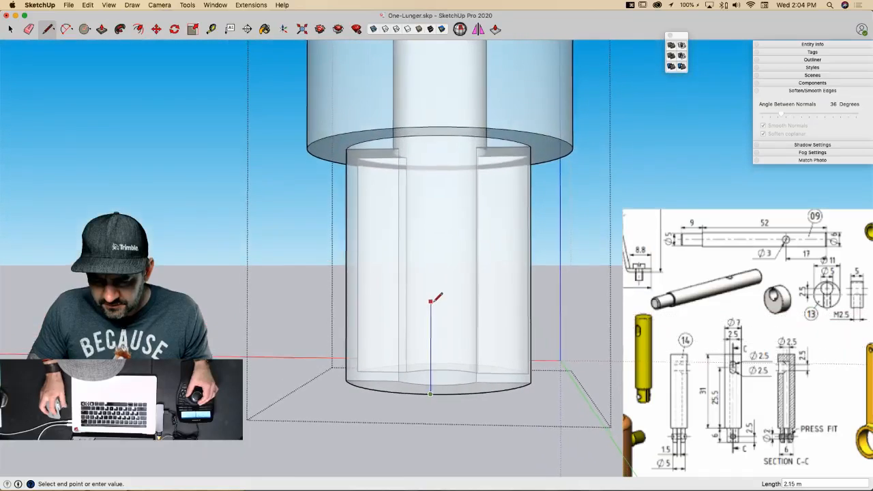
key("space")
Step: Draw a 2.5 m vertical line upward from the middle of the bottom outer arc on one prong of the slotted end
key("l")
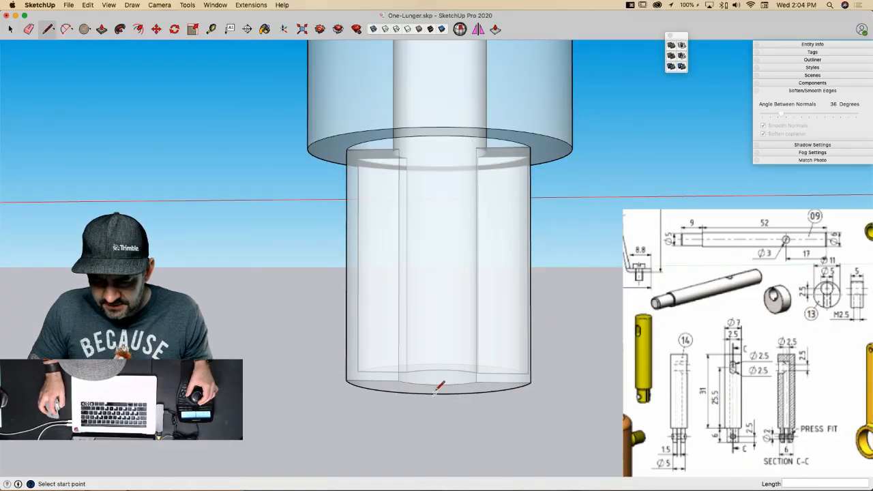
left_click(431, 393)
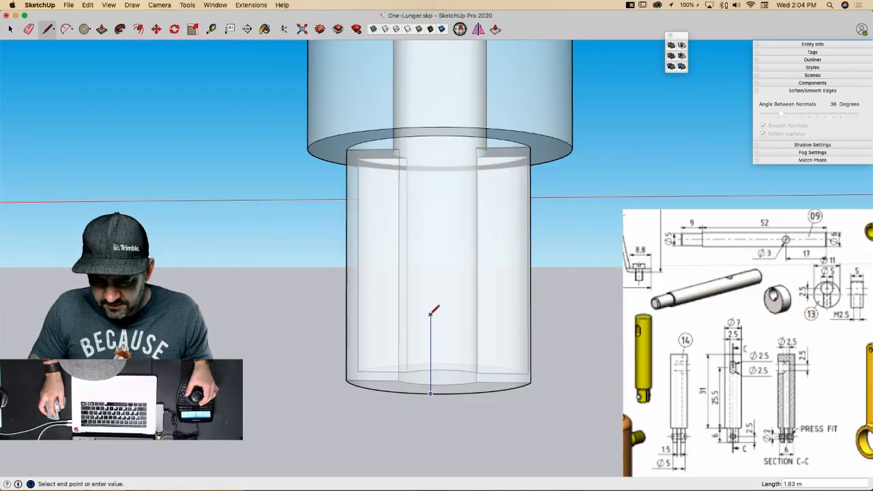
type("2.5")
key("Return")
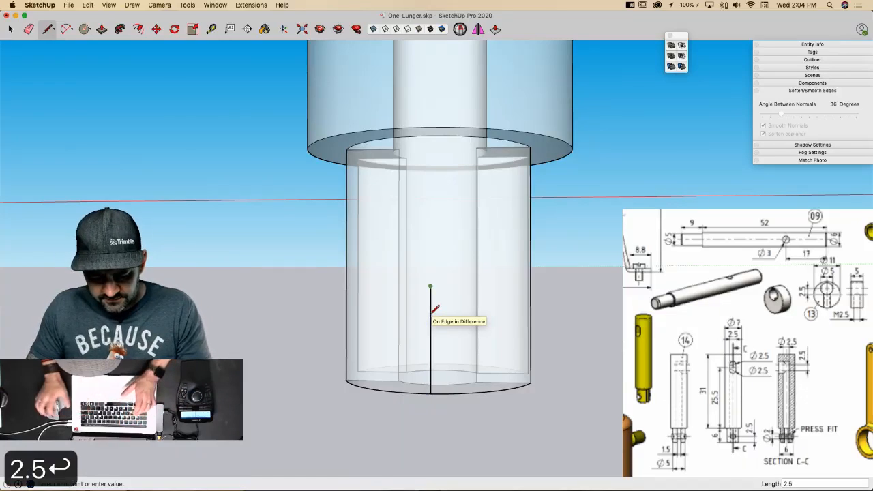
Step: Turn off X-ray display and draw a circle of 1 m radius centred on the top end of the 2.5 m line
key("c")
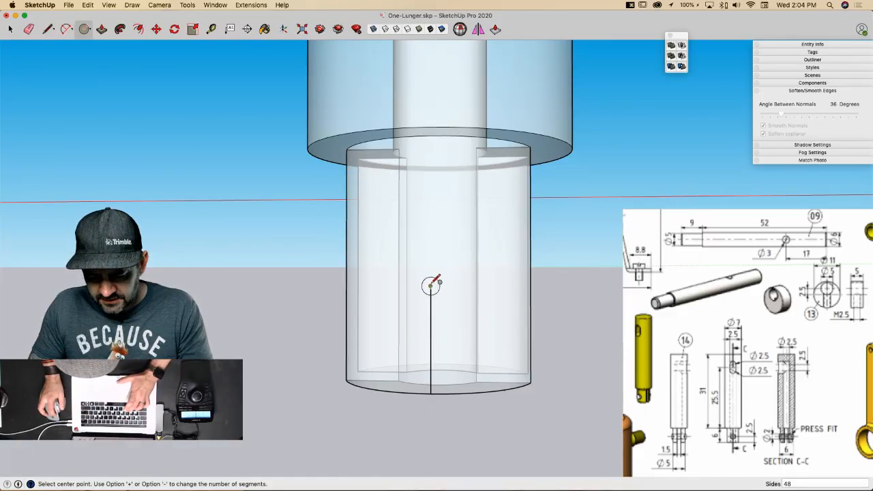
left_click(431, 286)
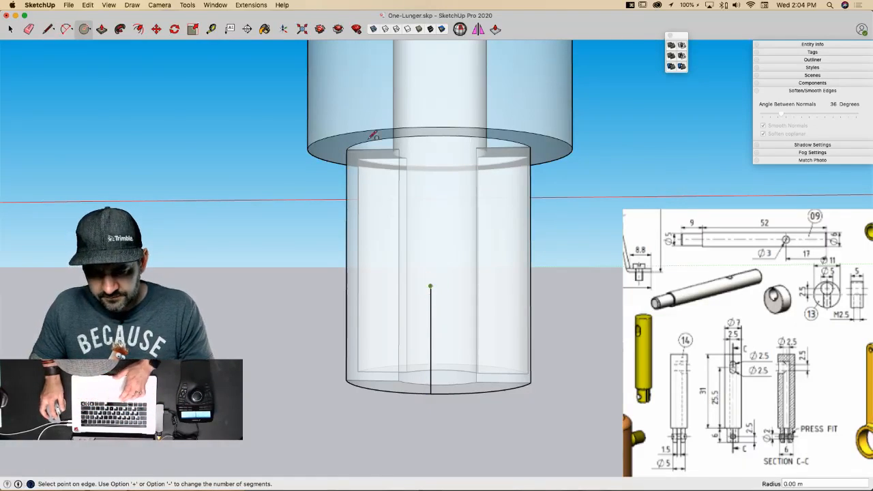
left_click(374, 29)
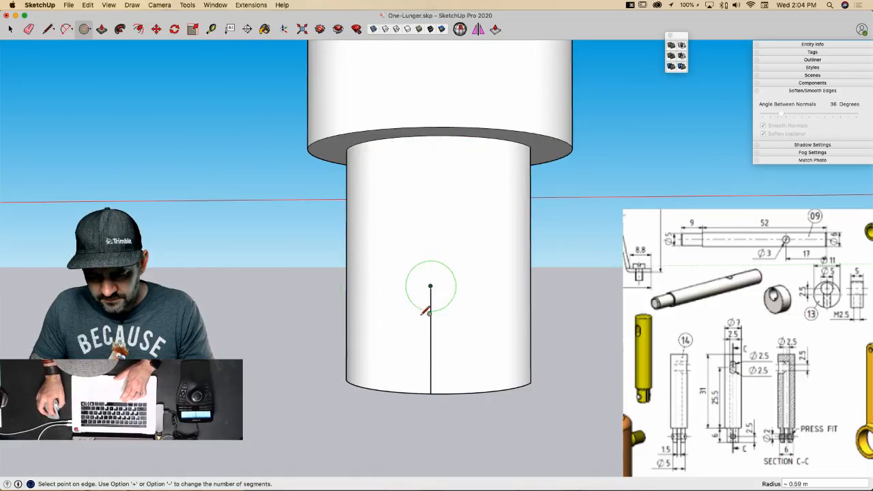
type("1")
key("Return")
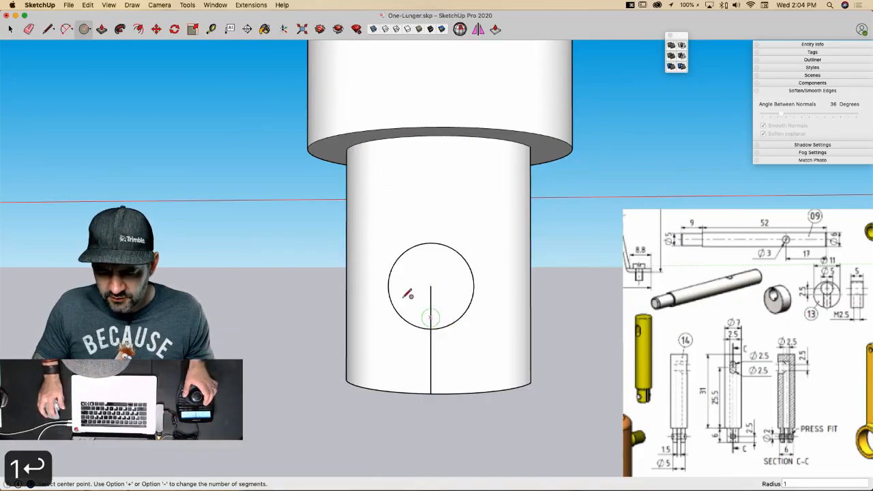
Step: Erase the vertical line below the circle and extrude the circle 5 m across the slotted end to form the cross pin
key("e")
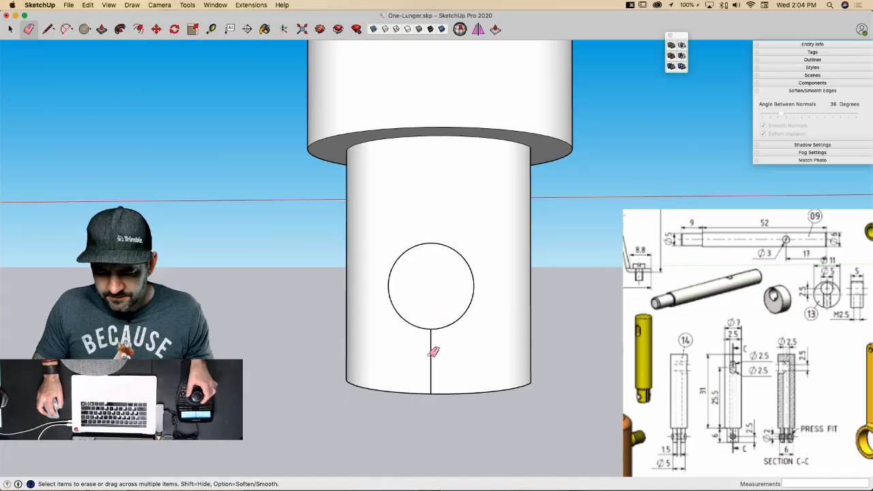
left_click(430, 346)
key("p")
left_click(426, 307)
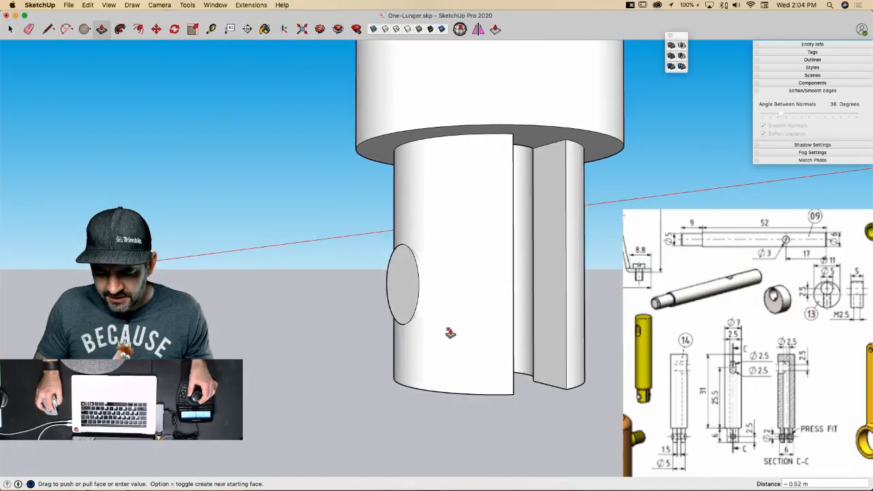
left_click(400, 389)
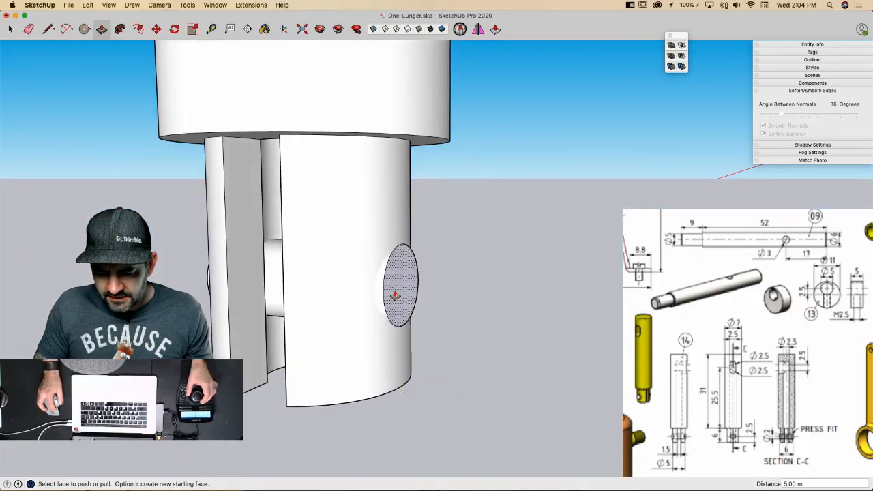
Step: Extend both ends of the cross pin 0.5 m beyond the slotted prongs
left_click(395, 295)
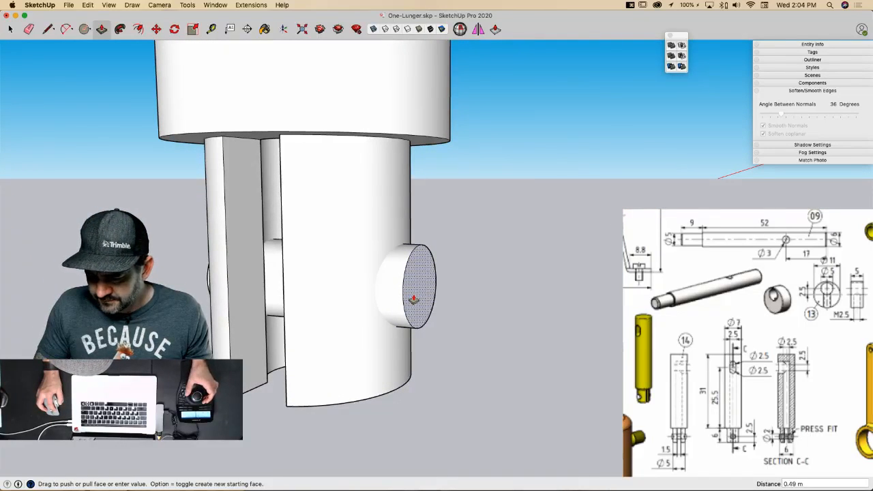
type(".5")
key("Return")
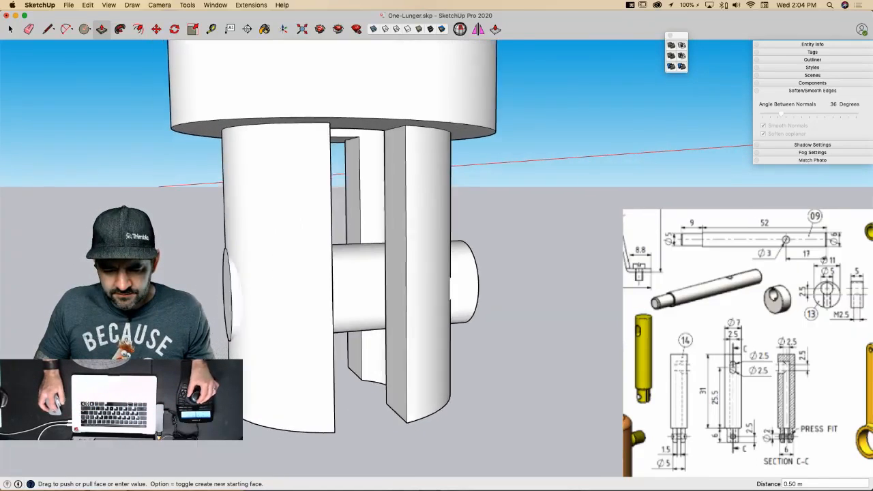
double_click(214, 309)
Step: Select all the geometry of the cross pin and make it a group
key("space")
triple_click(214, 306)
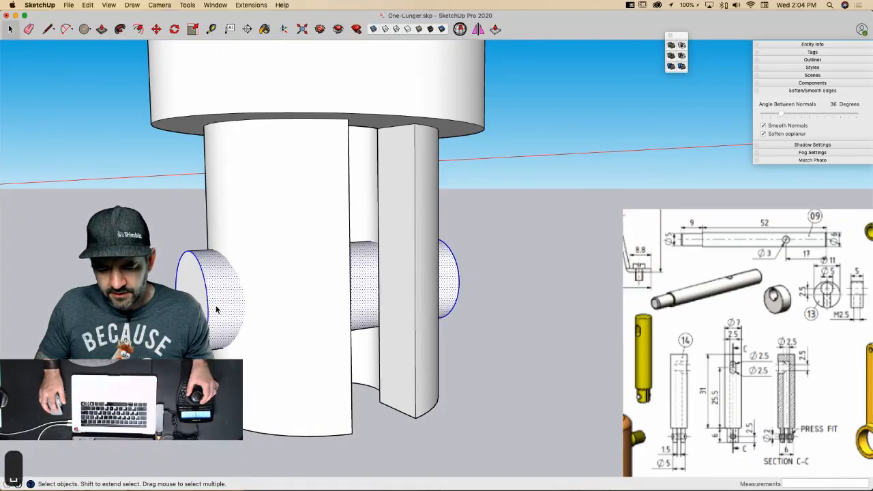
right_click(216, 307)
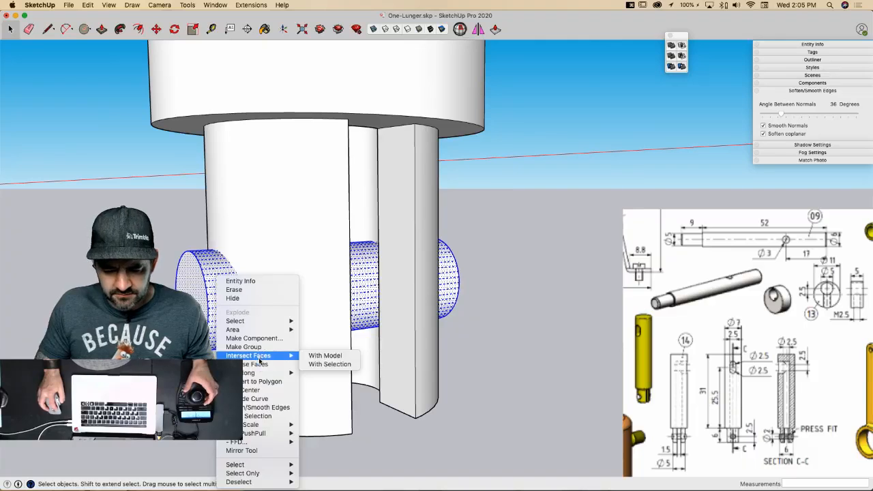
left_click(261, 348)
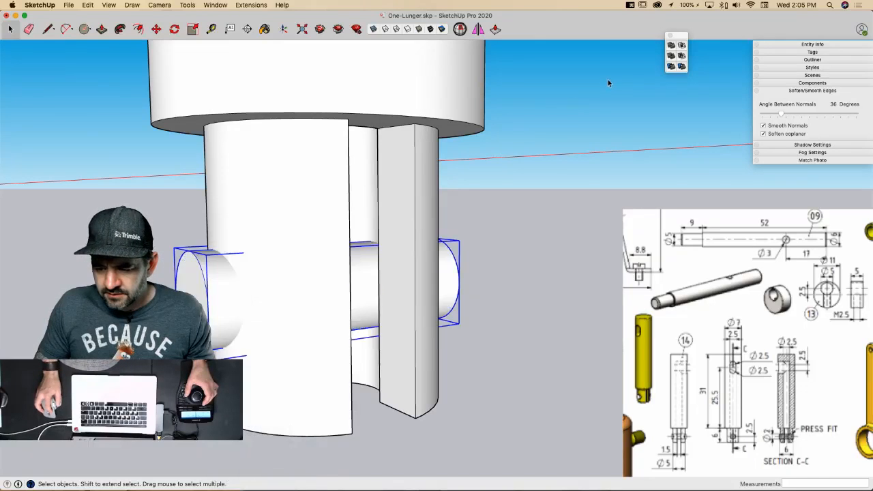
Step: Trim the slotted body with the pin as the cutting solid, and check the pin's geometry inside its group
left_click(671, 68)
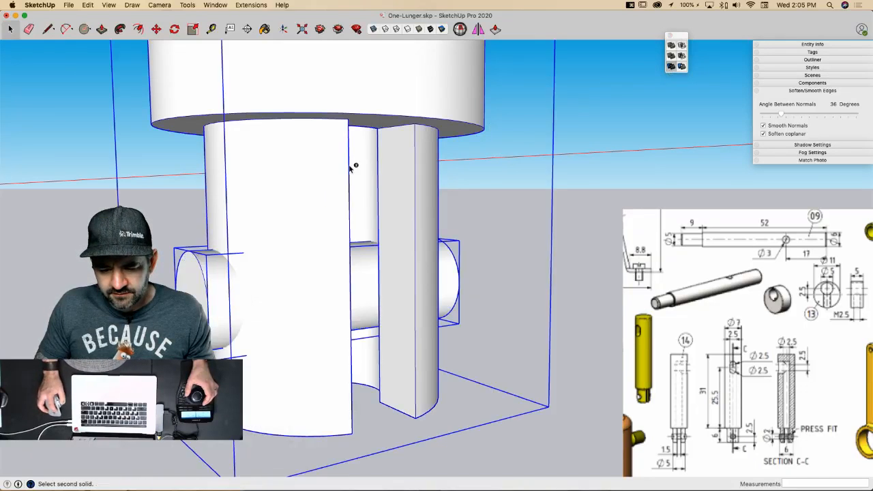
left_click(312, 171)
triple_click(200, 300)
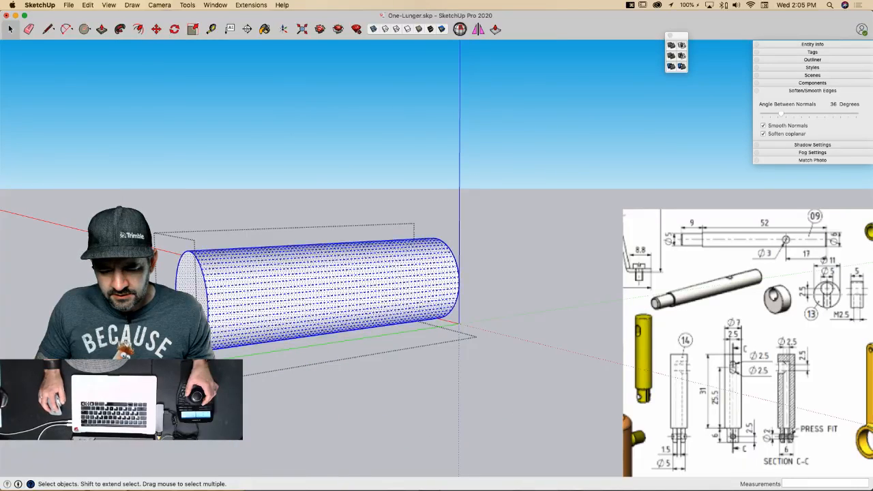
key("Escape")
Step: Convert the pin group to a component named Valve Pin, without replacing the existing Pin definition
right_click(207, 258)
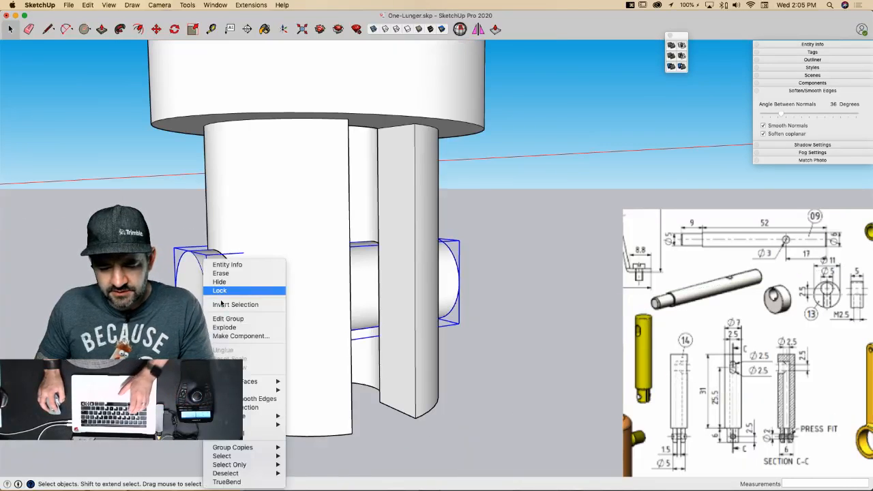
left_click(243, 336)
type("Pin")
key("Return")
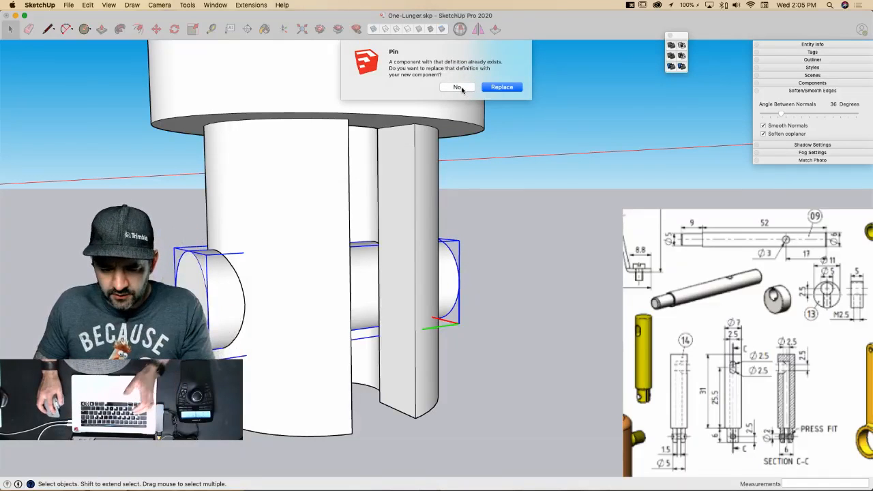
left_click(457, 87)
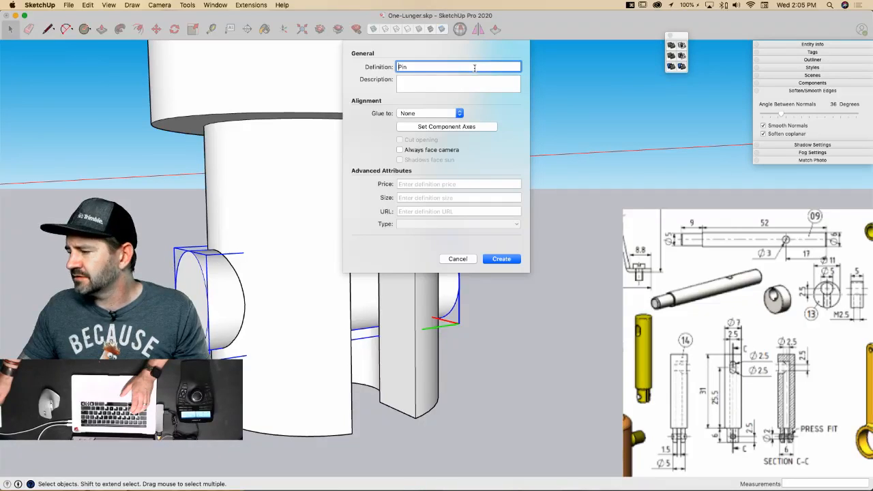
type("Valve")
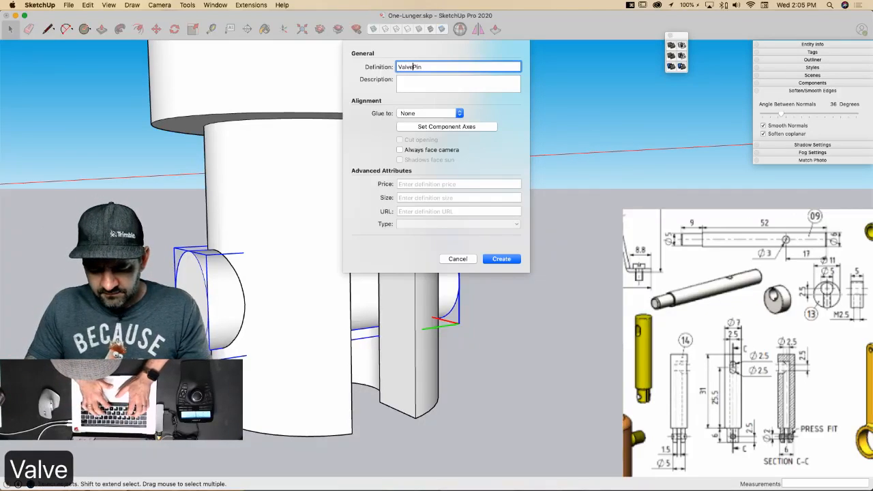
type(" Pin")
key("BackSpace")
key("BackSpace")
key("BackSpace")
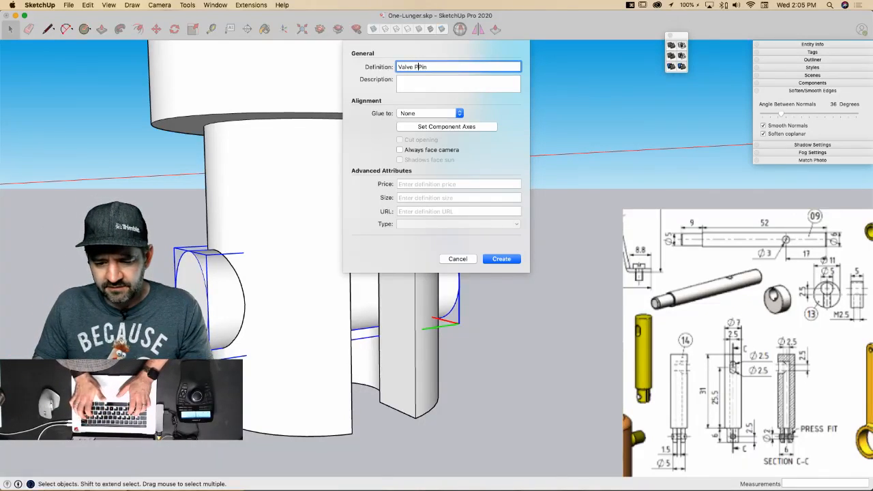
key("Return")
Step: Convert the slotted body to a component named Valve Body
left_click(304, 138)
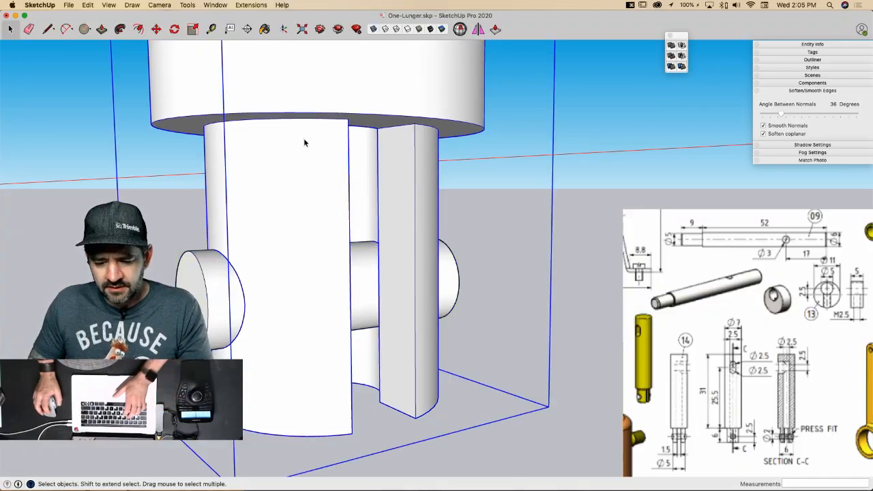
right_click(304, 139)
left_click(339, 214)
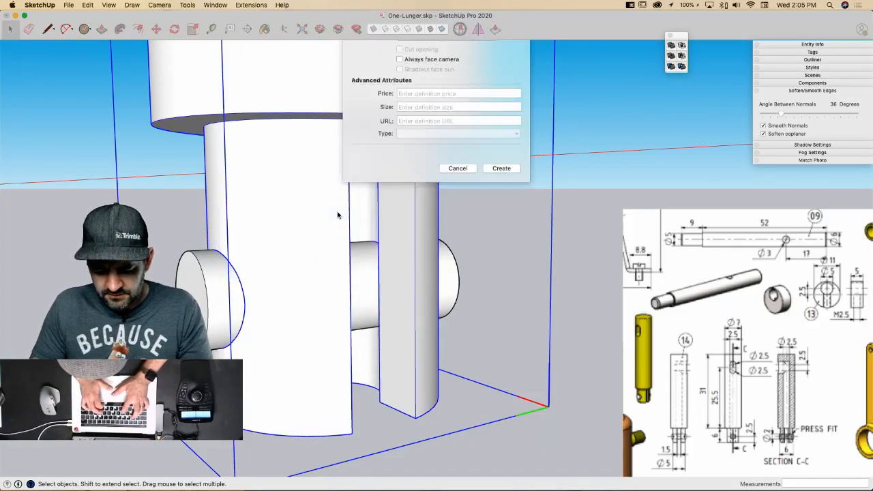
type("Valve Bod")
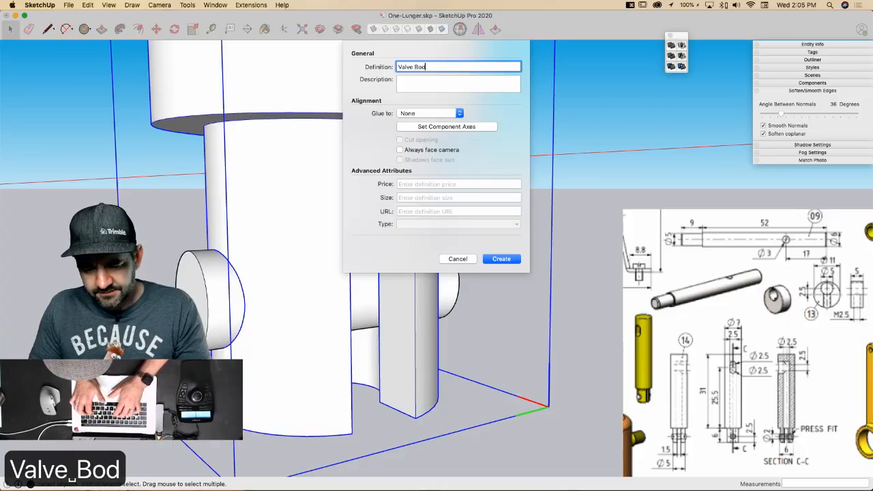
type("y")
key("Return")
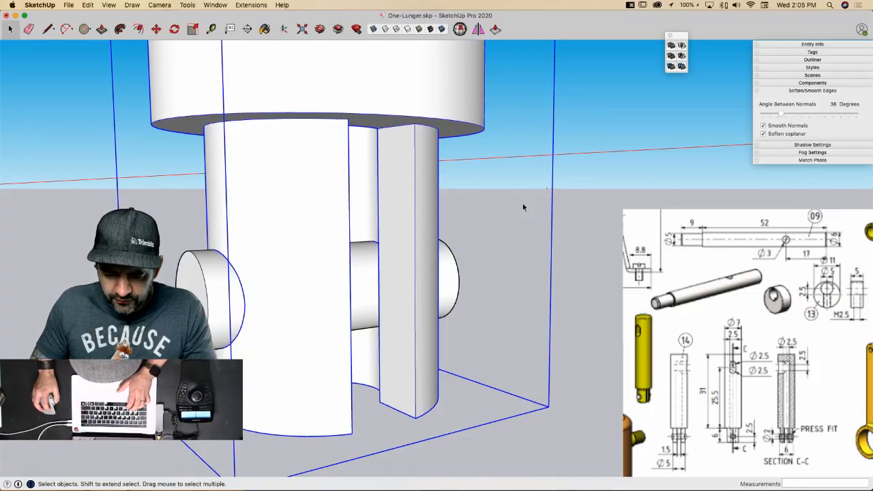
Step: Combine the valve body and its pin into one component named 14 - Valve
right_click(305, 313)
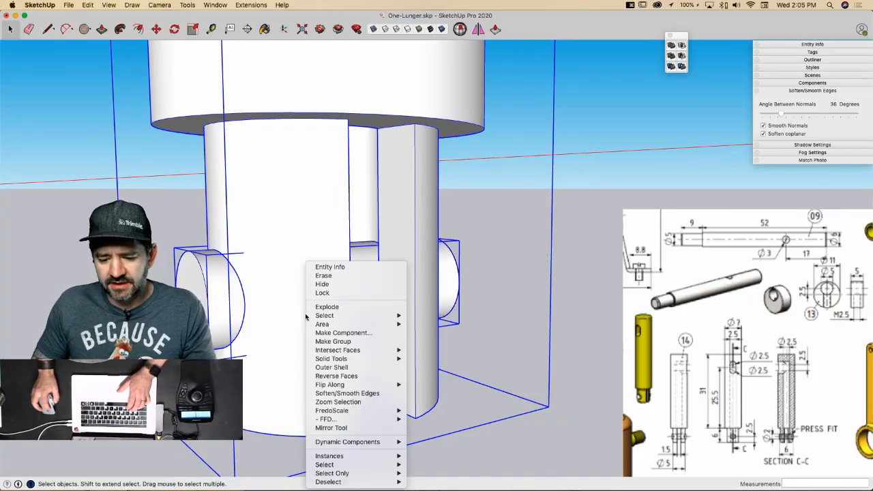
left_click(358, 334)
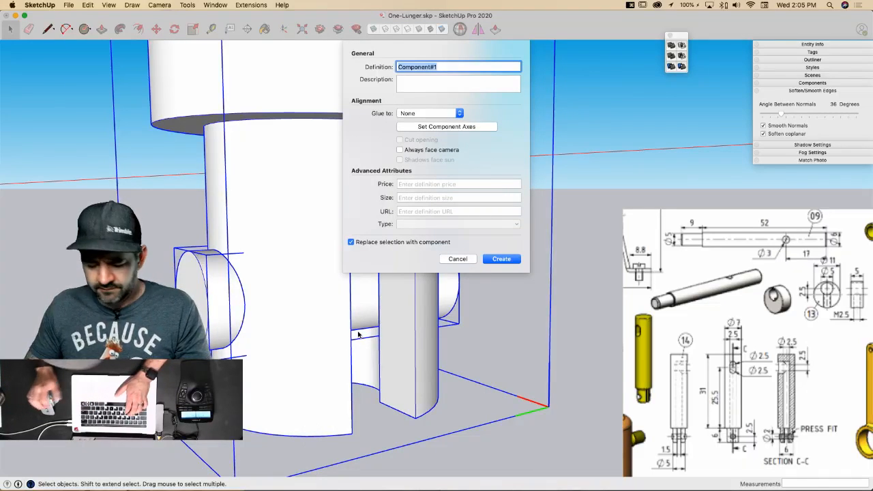
type("14 - ")
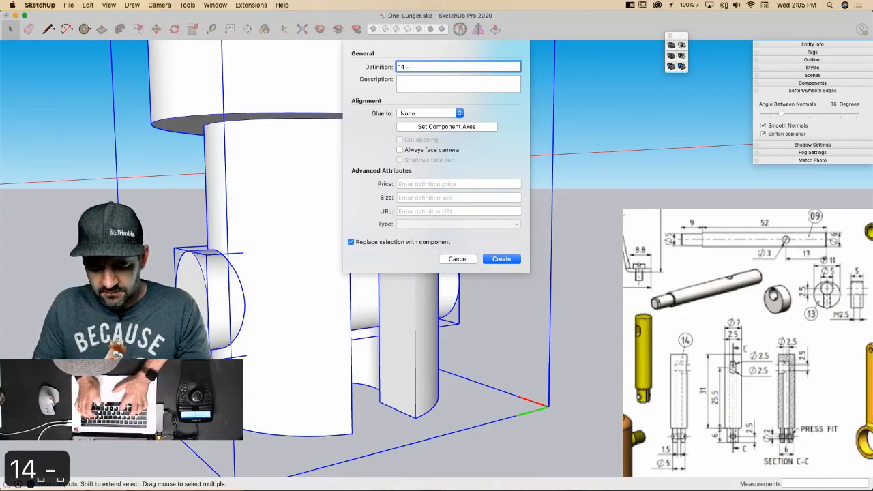
type("Valve")
key("Return")
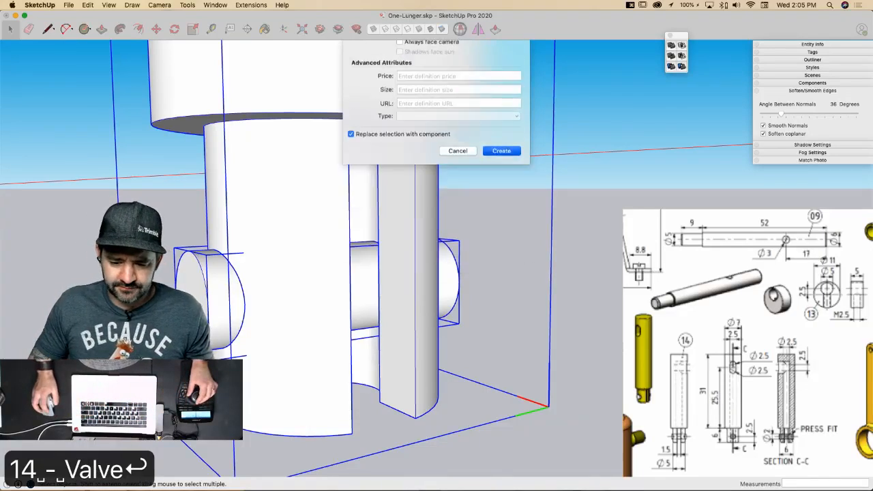
Step: Move the valve component over next to the flywheel, shaft and collar
scroll(378, 271, "down", 8)
scroll(514, 289, "down", 6)
left_click(476, 288)
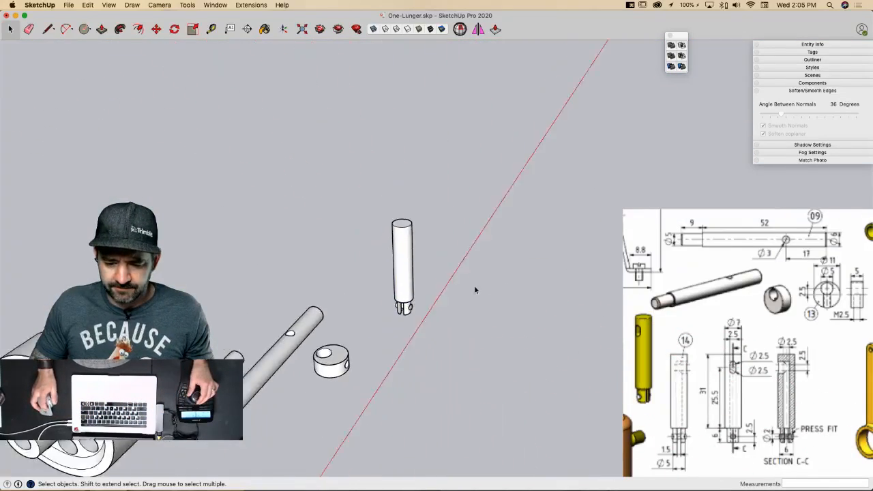
left_click(447, 317)
key("m")
left_click(482, 342)
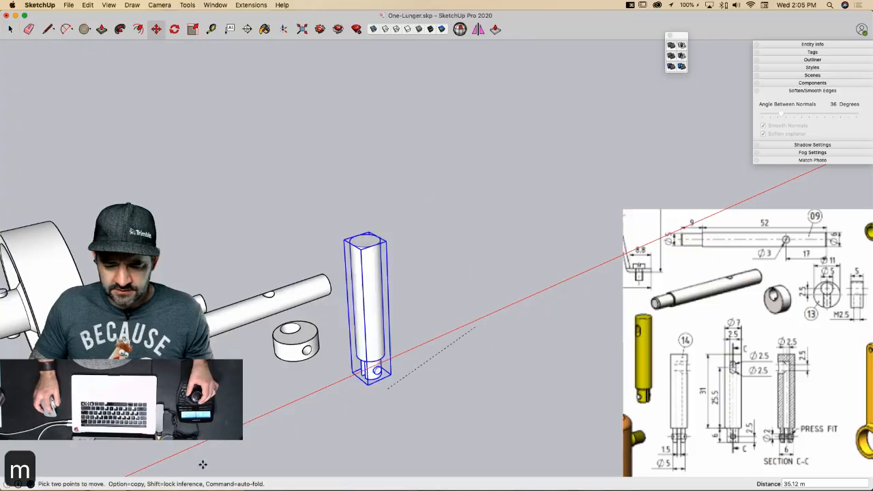
left_click(199, 447)
scroll(472, 348, "down", 3)
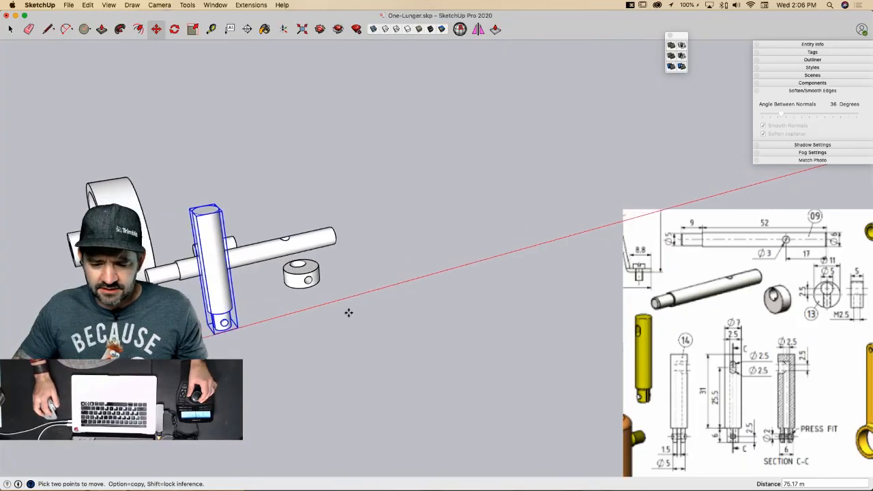
key("space")
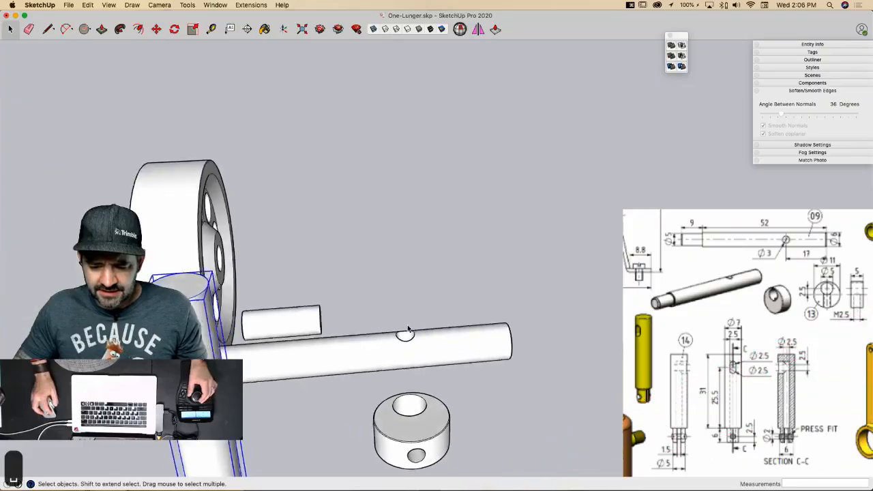
Step: Move the shaft by the edge of its cross hole onto the matching point of the grub screw hole in the flywheel hub
left_click(430, 372)
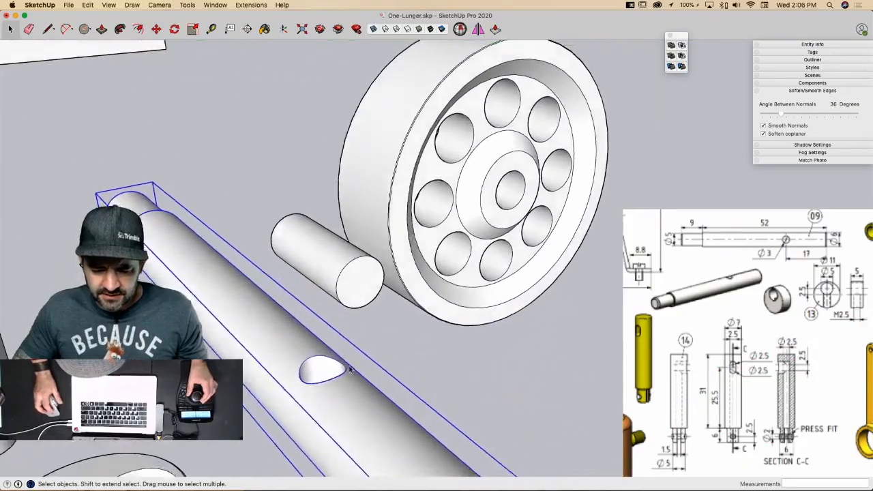
key("m")
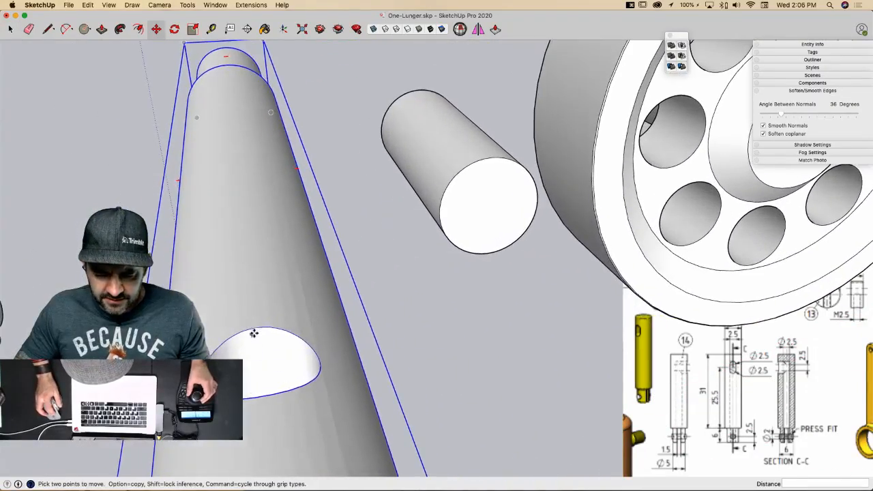
left_click(257, 328)
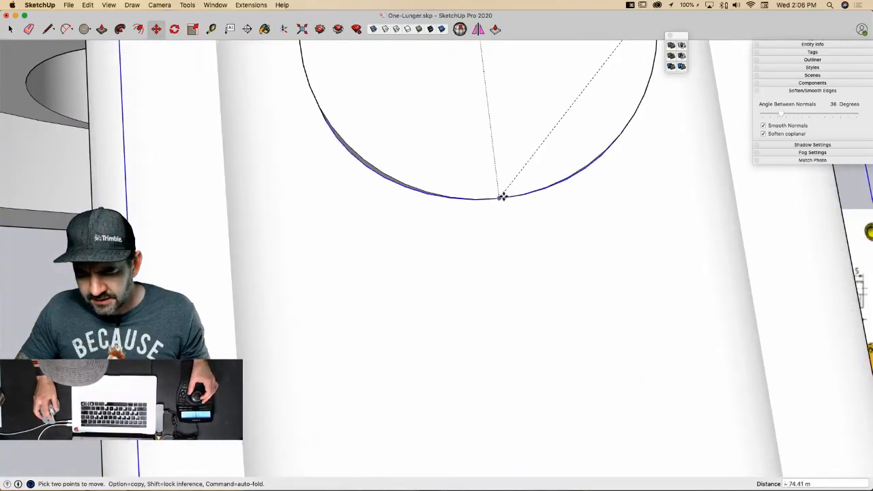
left_click(502, 197)
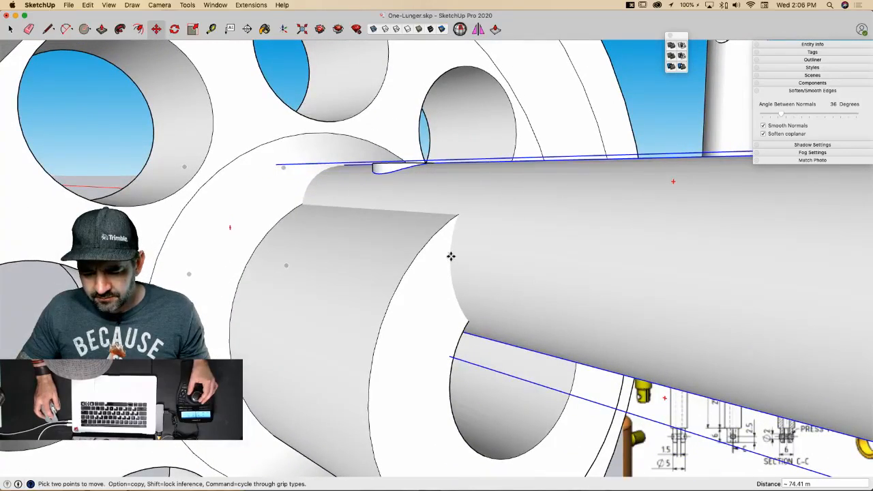
Step: Lower the shaft 4 m so that its side meets the edge of the flywheel hub's bore
left_click(450, 260)
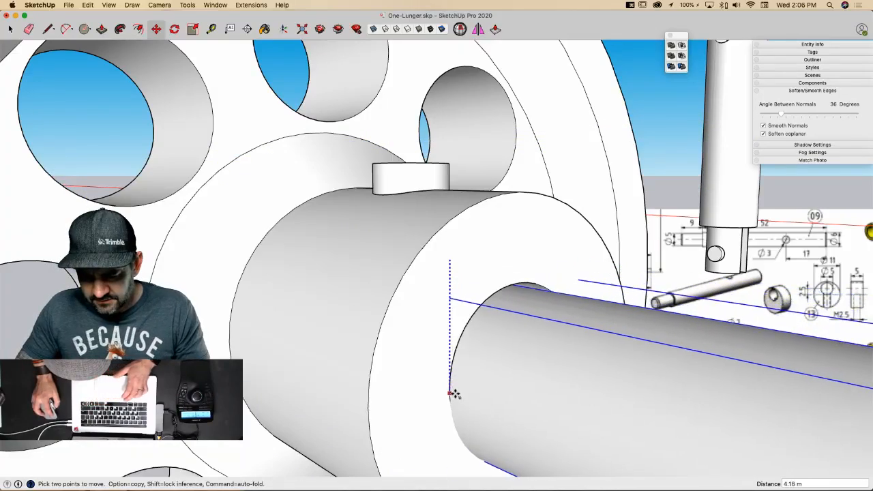
left_click(450, 386)
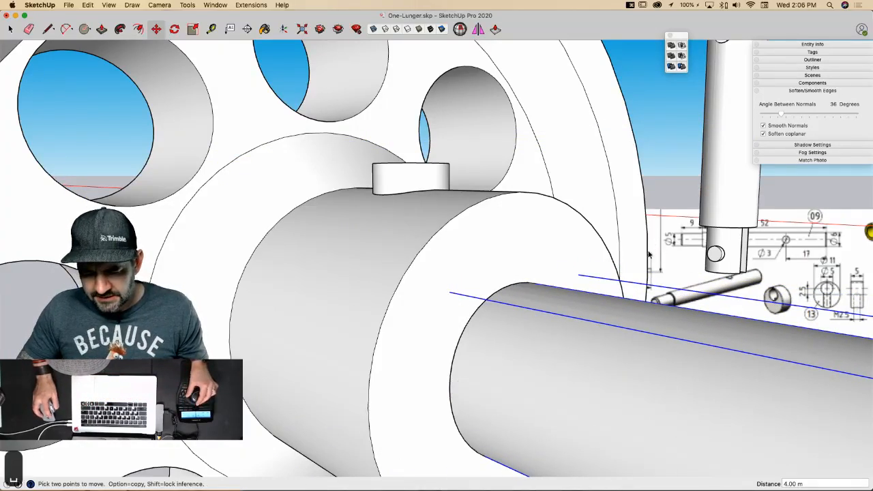
key("space")
left_click(549, 371)
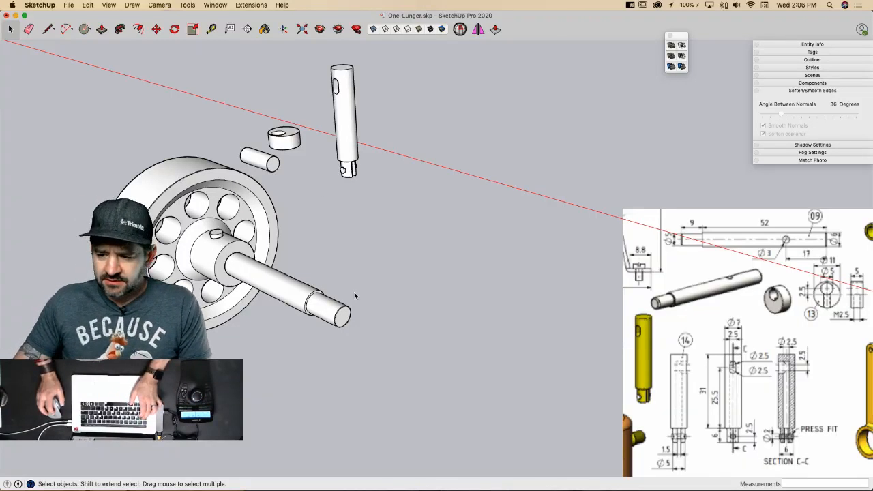
Step: Switch to the Steam Engine Model Along page in Chrome and capture the drawing area showing parts 10 and 16
mouse_move(2, 223)
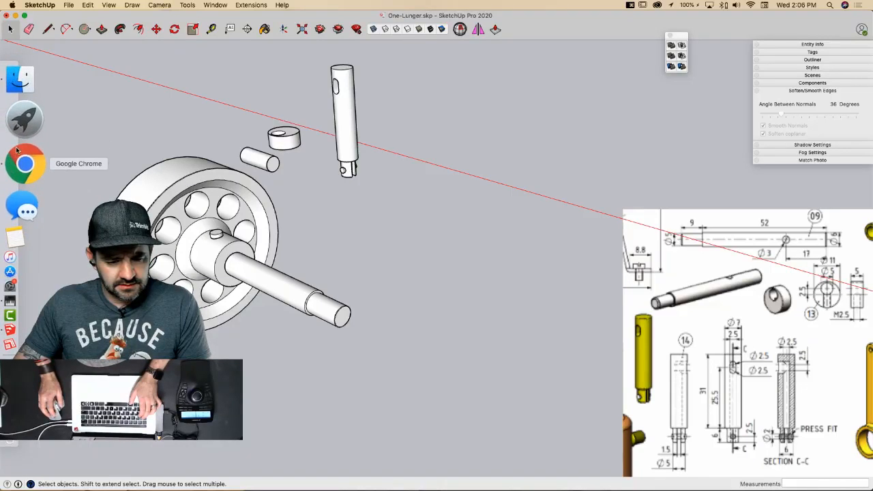
right_click(18, 154)
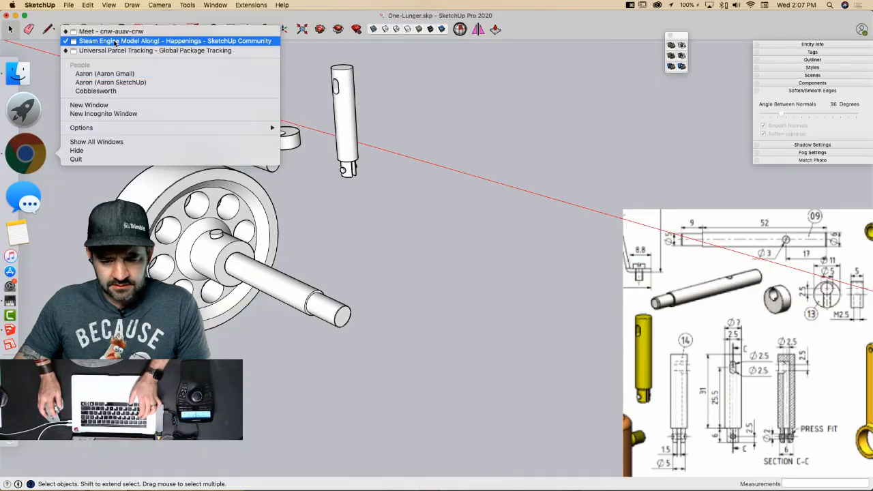
left_click(116, 41)
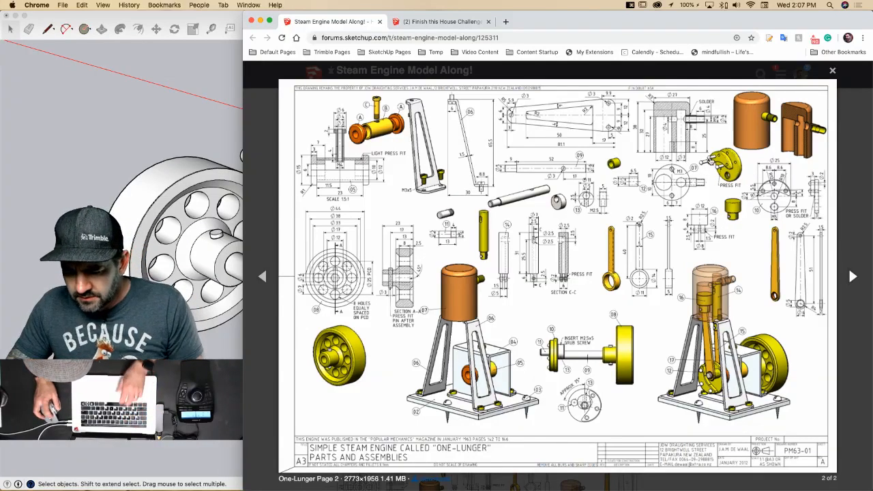
key("shift+super+4")
mouse_move(689, 134)
left_mouse_down()
mouse_move(803, 242)
mouse_move(840, 248)
mouse_move(829, 238)
mouse_move(831, 254)
left_mouse_up()
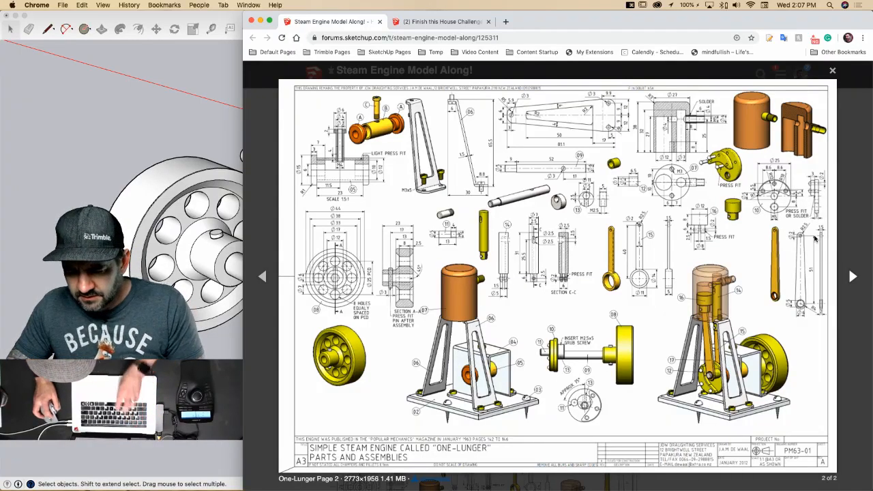
key("shift+super+4")
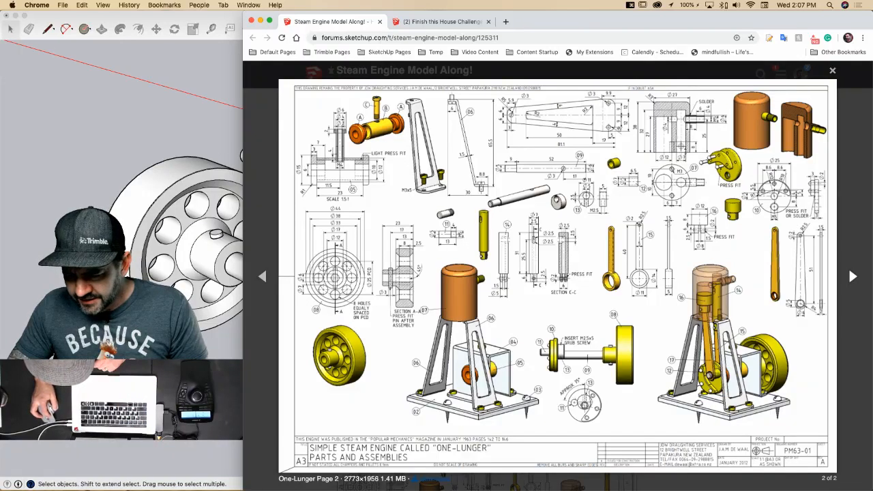
mouse_move(677, 136)
left_mouse_down()
mouse_move(833, 263)
mouse_move(828, 255)
left_mouse_up()
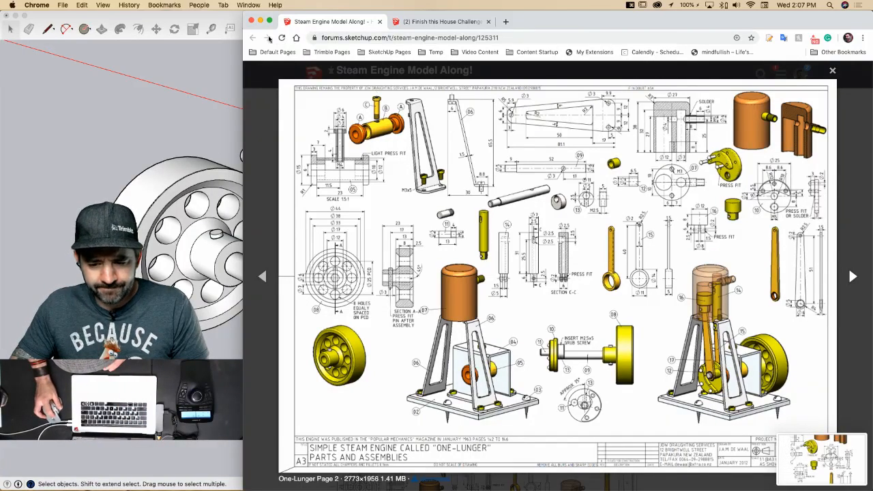
Step: Back in SketchUp, replace the Watermark1 image with the new drawing capture and scale it down
left_click(233, 20)
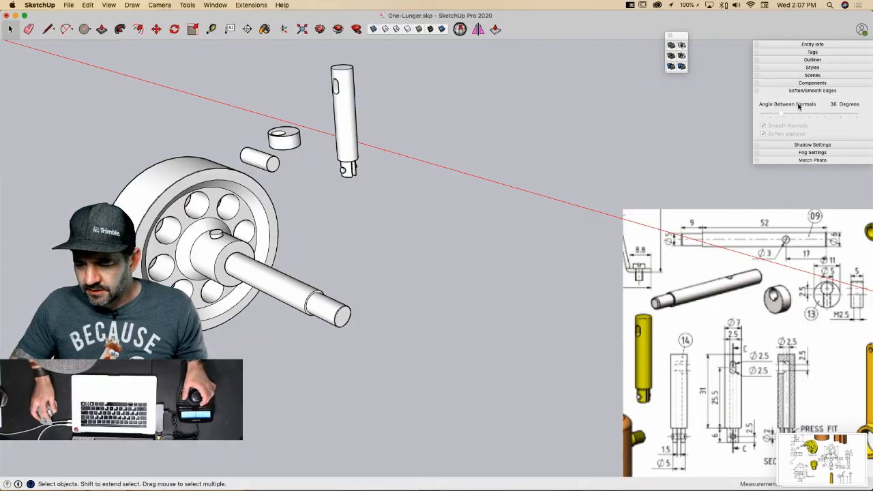
left_click(812, 66)
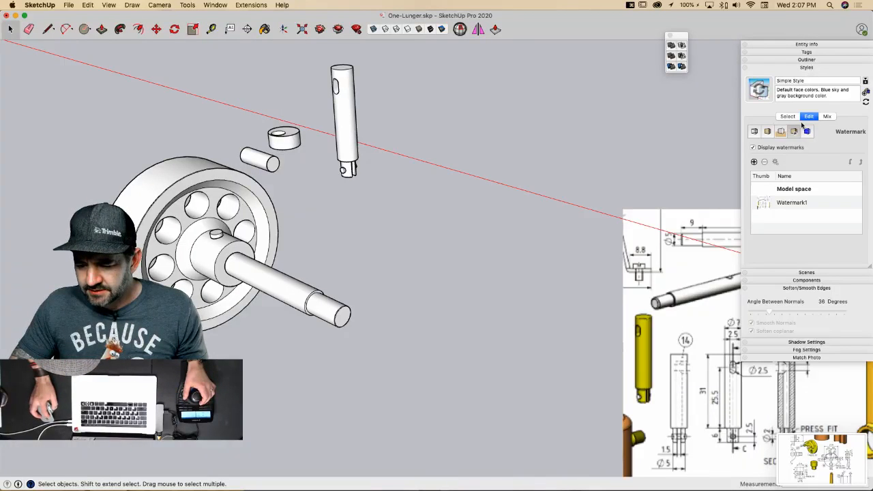
double_click(774, 203)
left_click(482, 120)
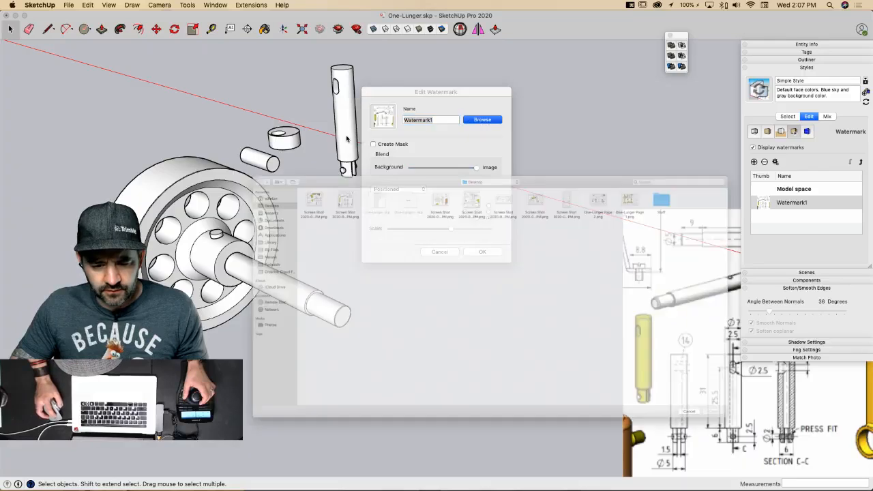
double_click(204, 142)
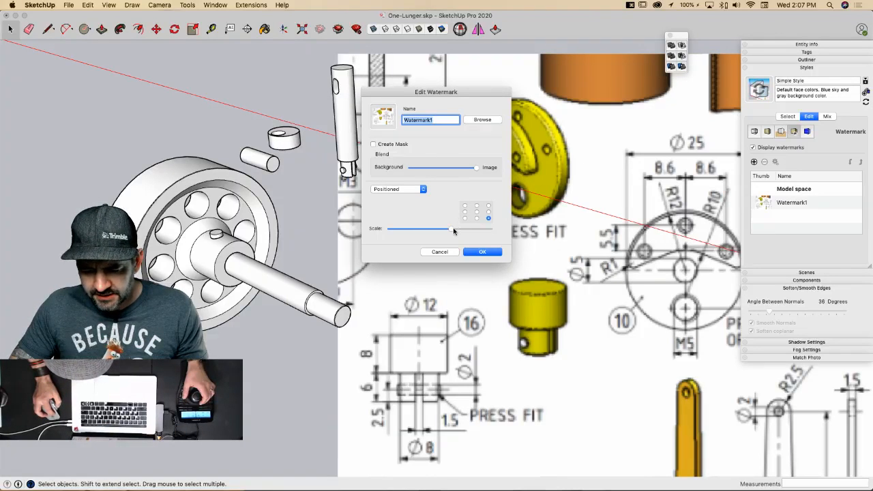
left_click_drag(447, 230, 423, 227)
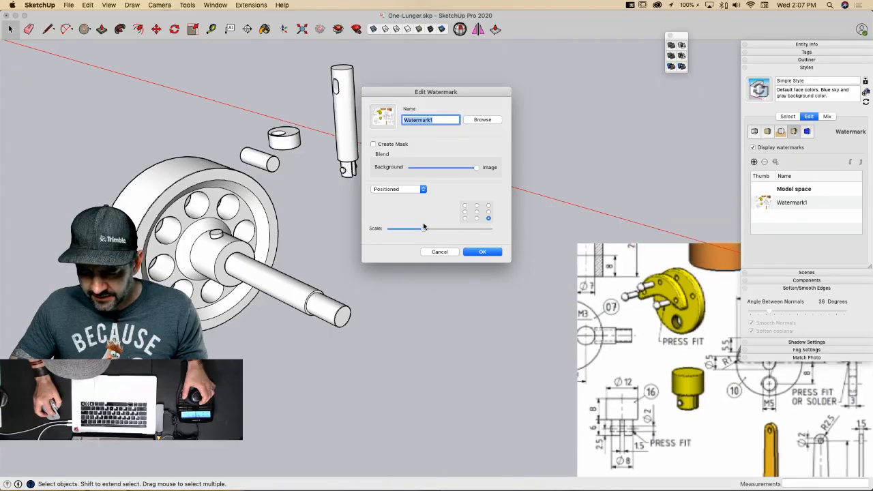
left_click(483, 253)
left_click(789, 69)
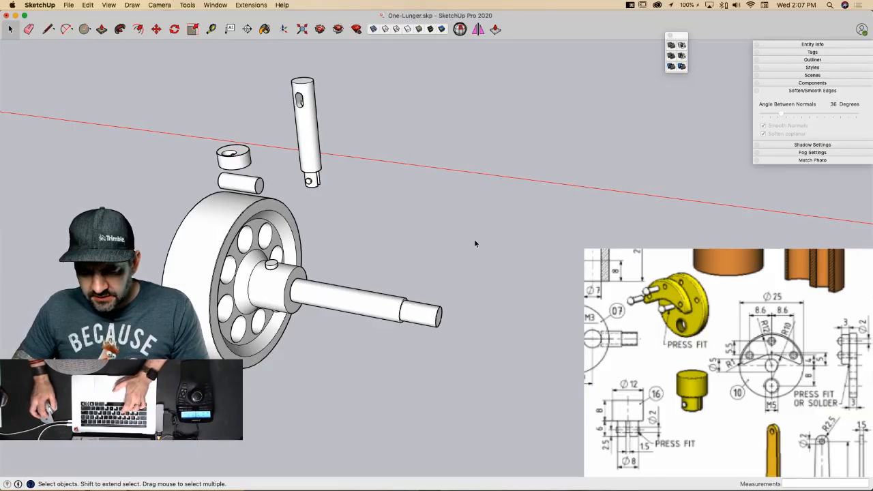
Step: Draw a circle of radius 12.5 on the ground beside the flywheel, with a concentric circle of radius 2.5
key("c")
left_click(451, 225)
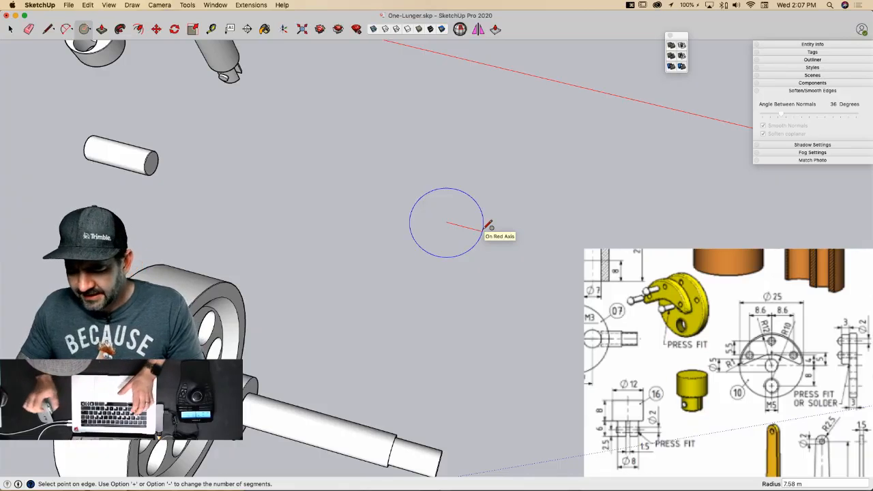
type("12.5")
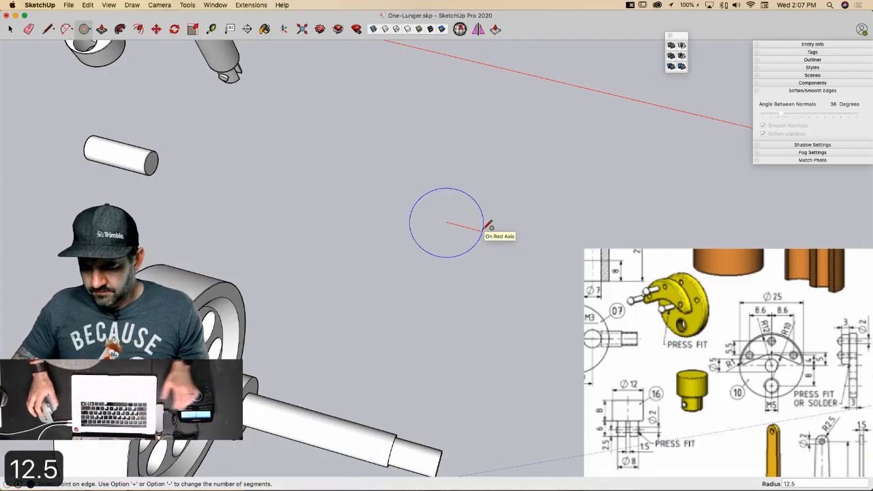
key("Return")
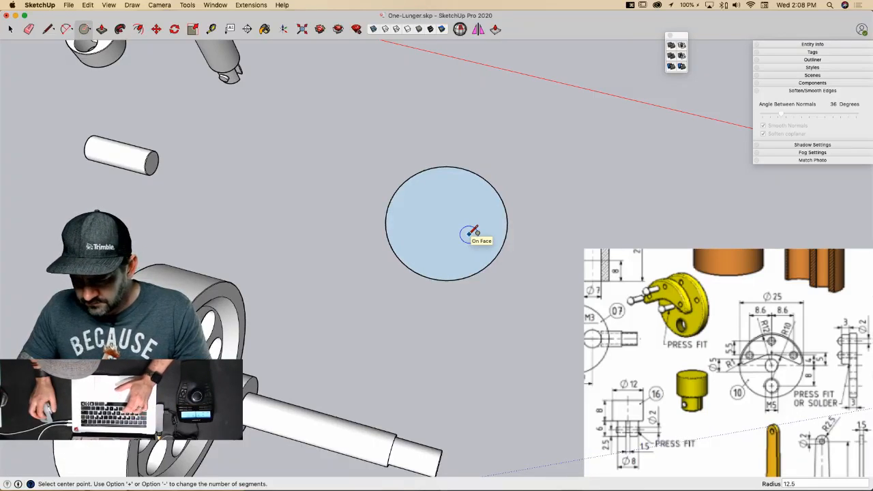
key("c")
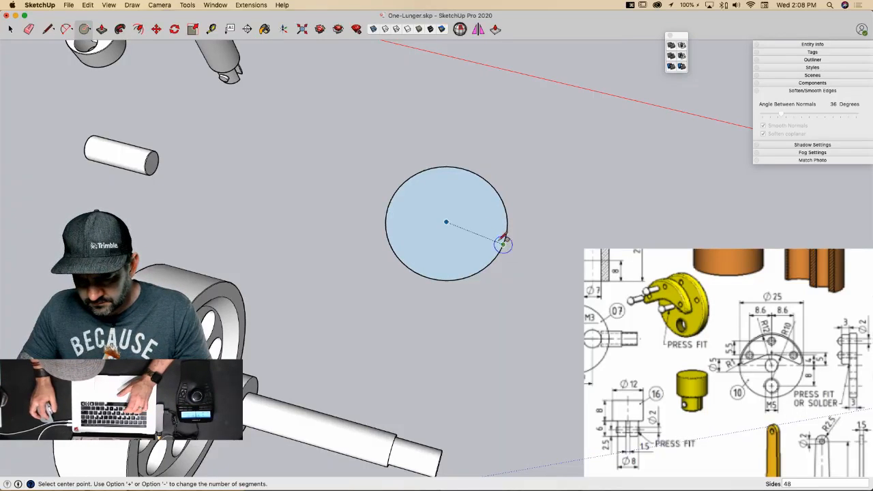
left_click(446, 222)
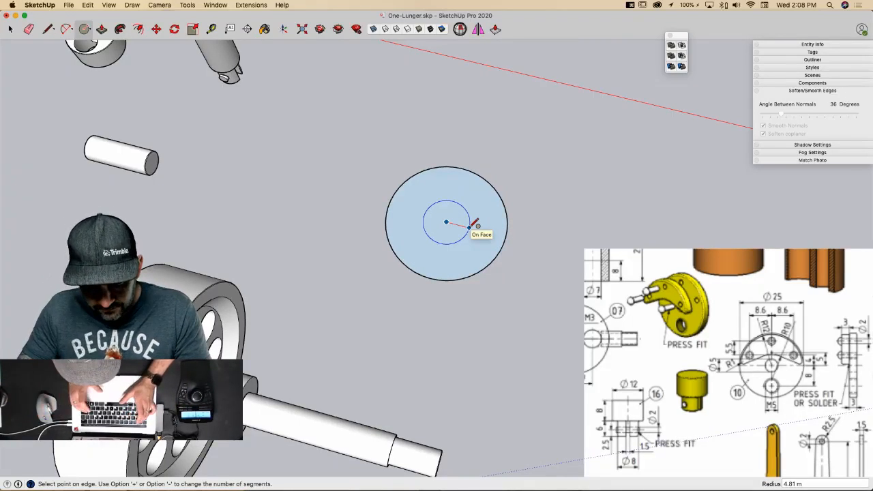
type("2.5")
key("Return")
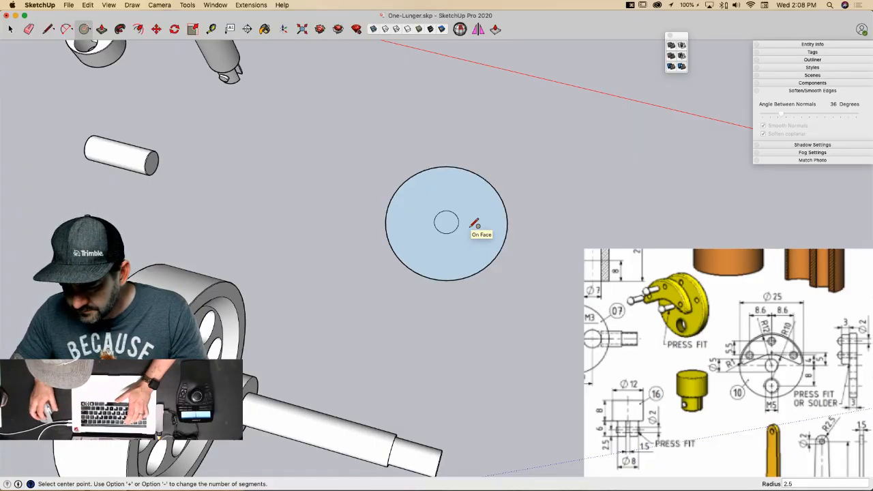
Step: Copy the disc's central circle 8 units along the green axis toward the outer edge
key("space")
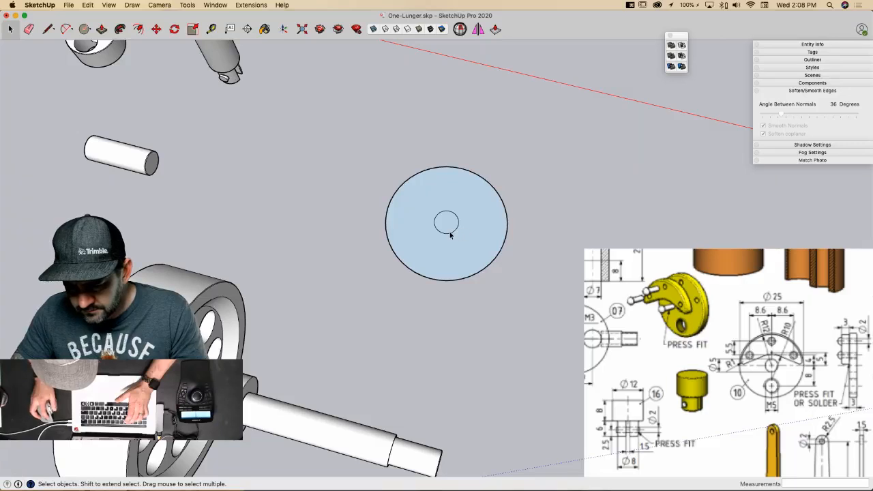
left_click(448, 225)
key("m")
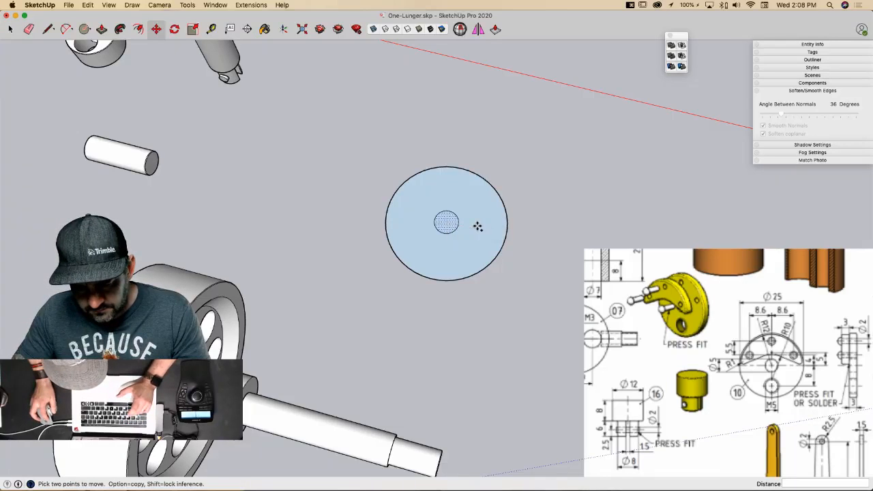
key("alt")
left_click(476, 228)
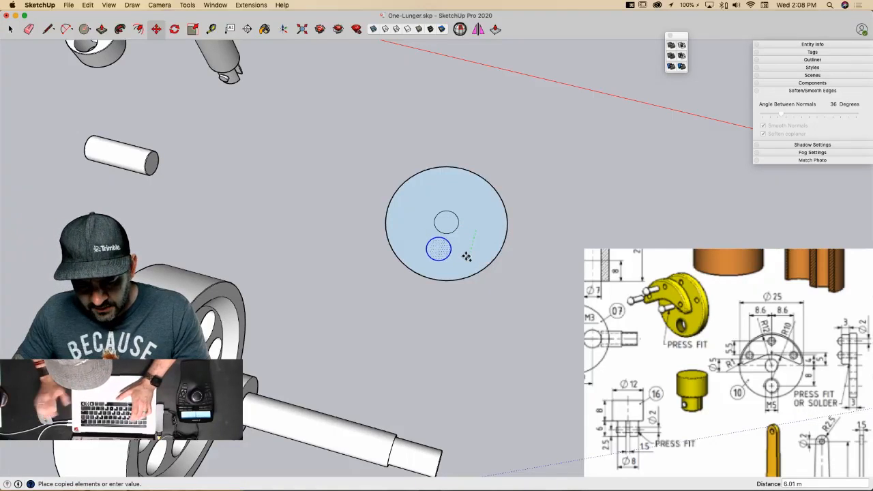
type("8")
key("Return")
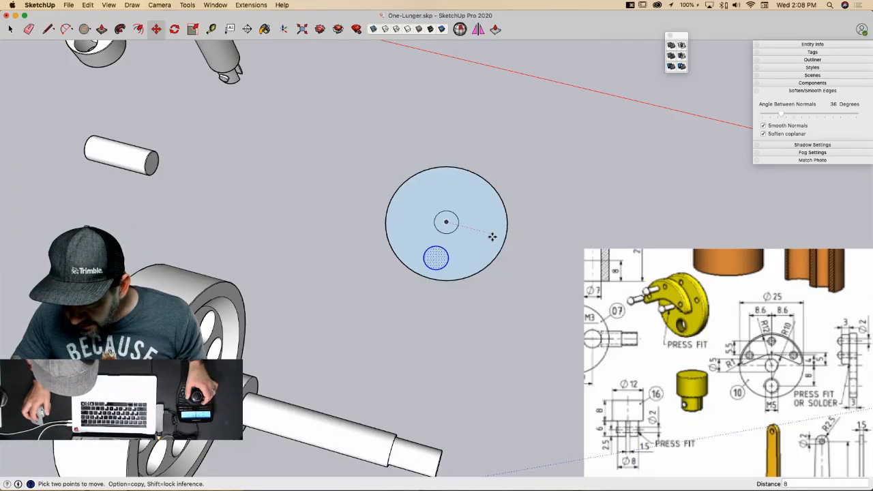
key("space")
scroll(485, 228, "up", 3)
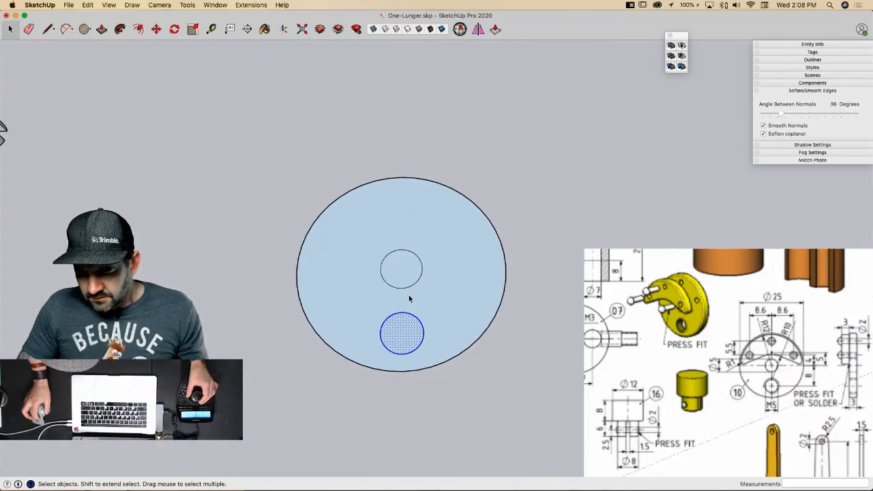
Step: Delete the faces inside the two small circles to open both holes in the disc
left_click(407, 283)
key("BackSpace")
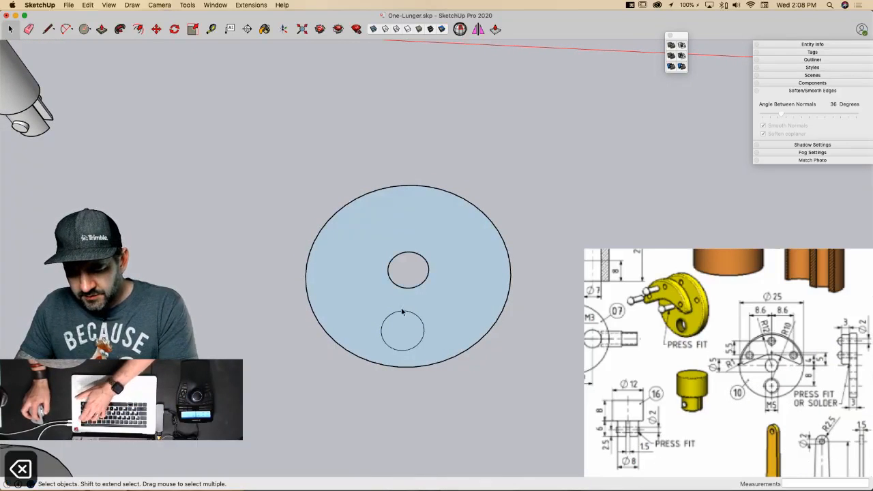
left_click(411, 330)
key("BackSpace")
Step: Push/Pull the disc face upward to a thickness of 3 m
key("p")
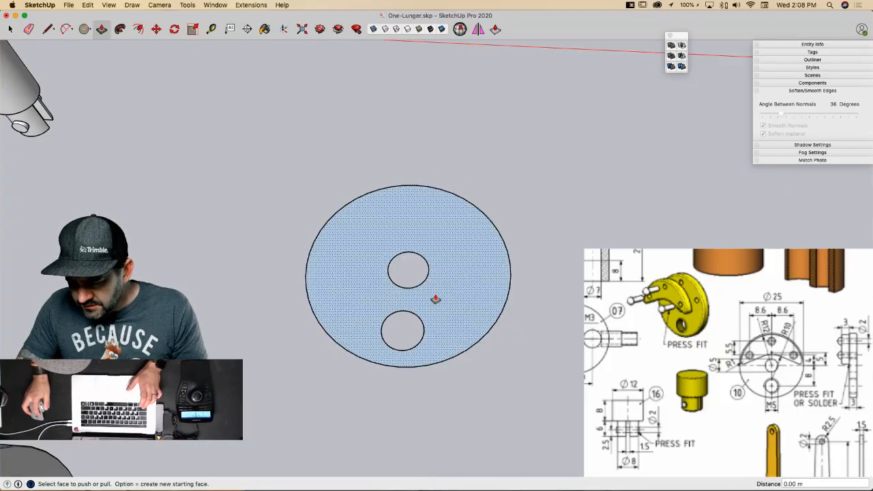
left_click(436, 299)
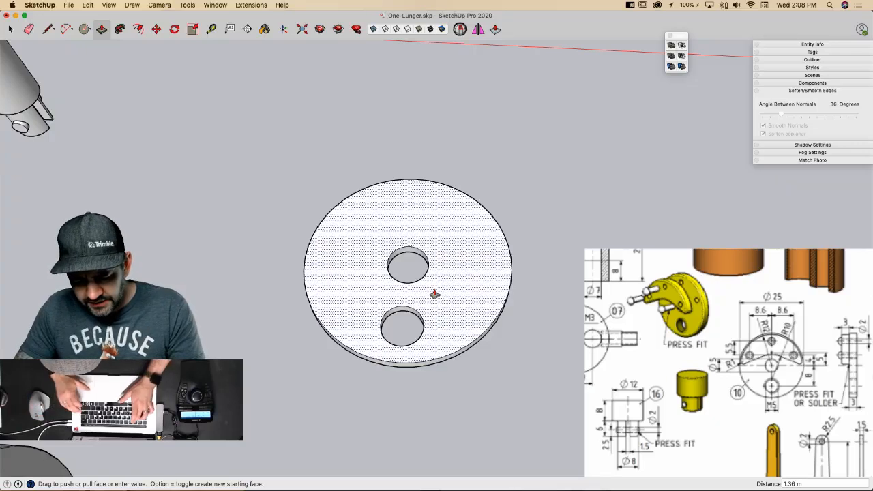
type("3")
key("Return")
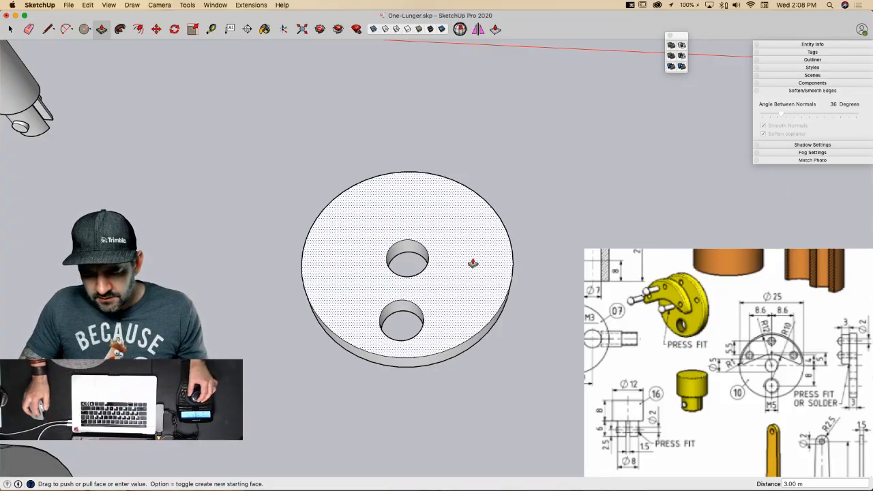
key("space")
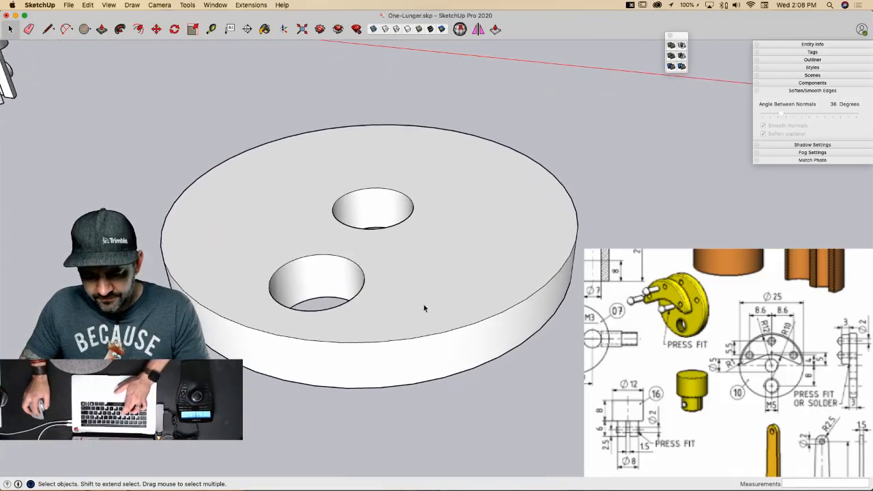
Step: Offset the outer edge of the disc's top face inward by 0.1 m
key("f")
left_click(450, 333)
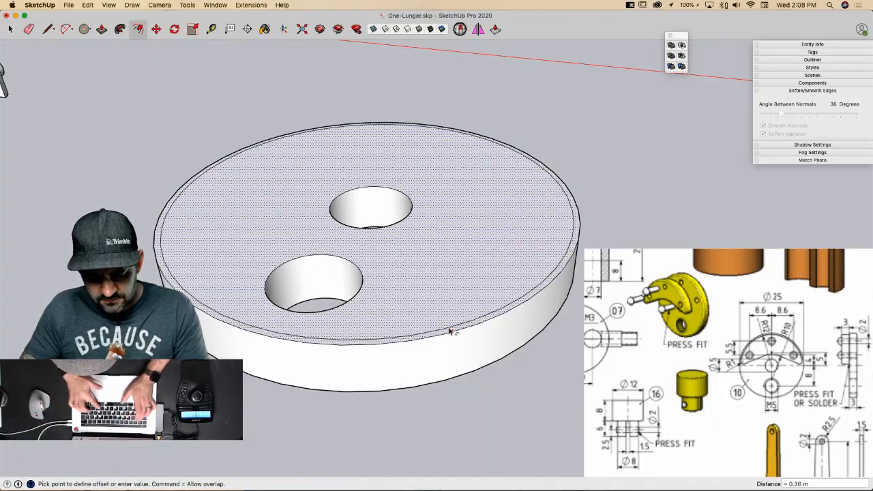
type(".1")
key("Return")
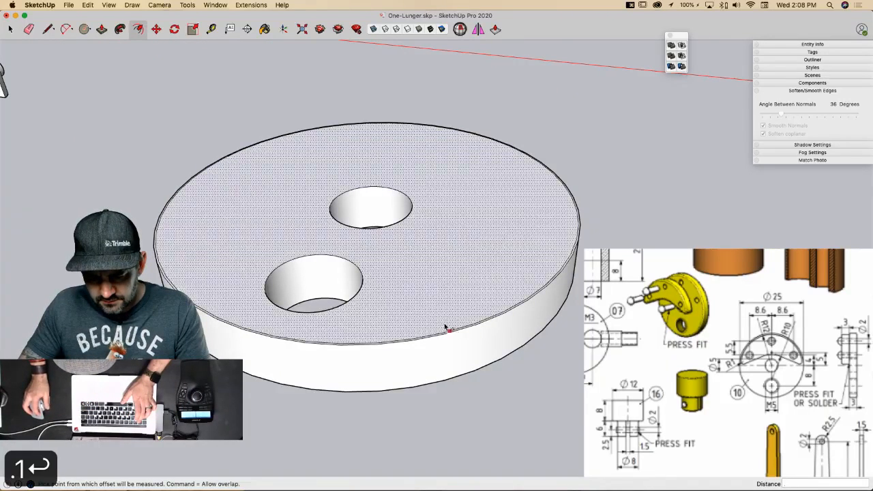
Step: Move the disc's outermost top edge down 0.1 m along the blue axis to form a chamfer
left_click(445, 336)
key("space")
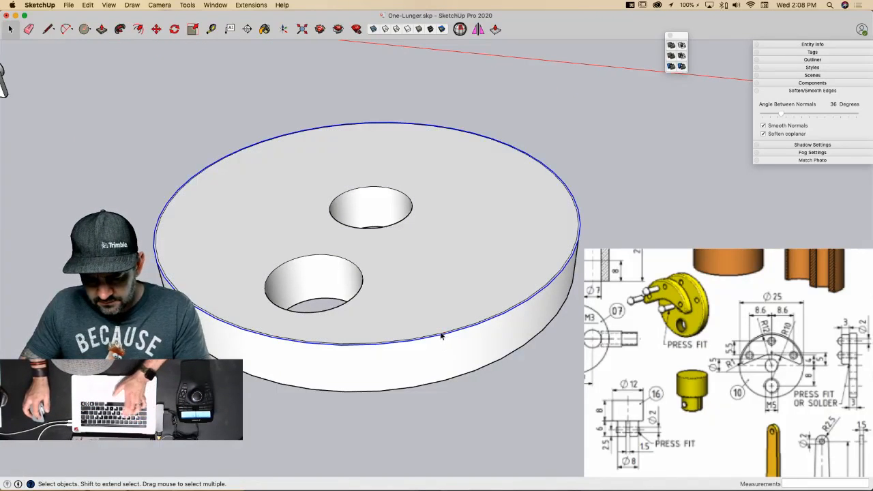
key("m")
left_click(443, 335)
key("Up")
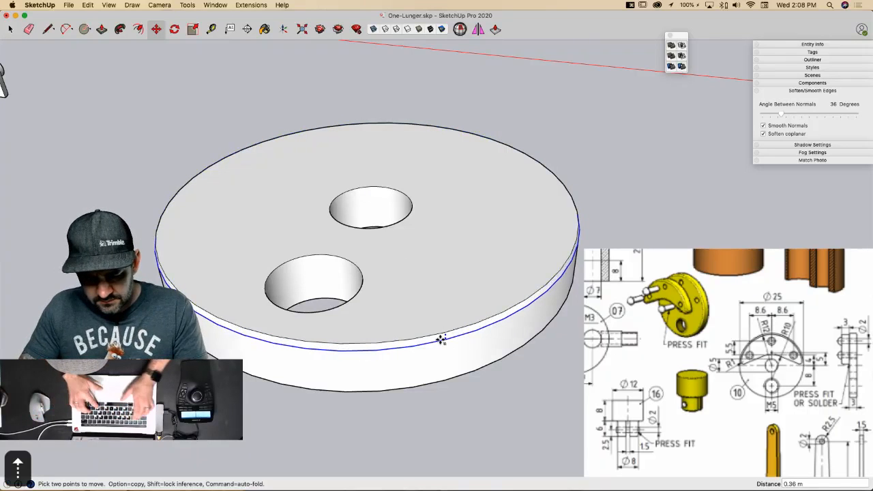
type(".1")
key("Return")
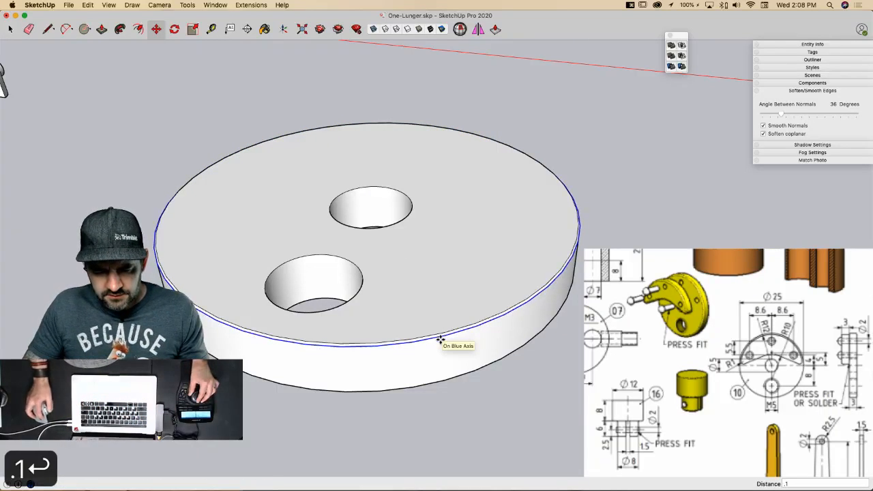
key("space")
Step: Offset the outer edge of the disc's underside inward by 0.1 m
middle_click_drag(257, 275, 221, 185)
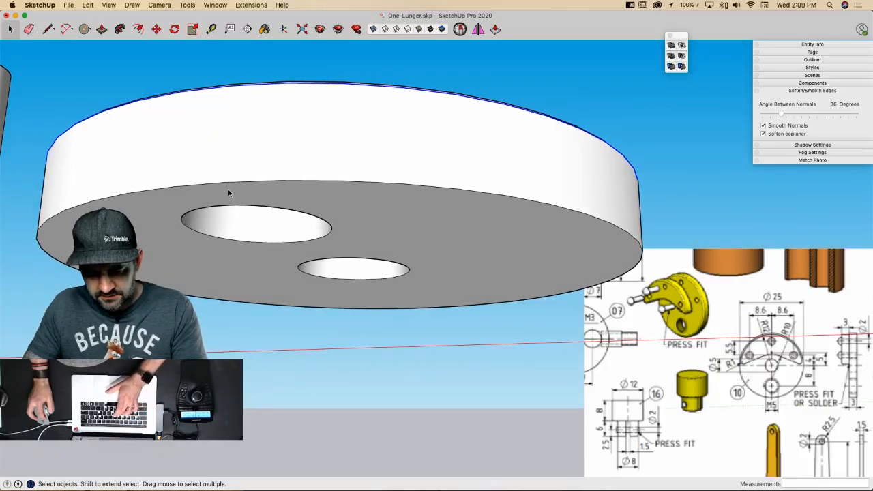
left_click(230, 185)
left_click(230, 179)
left_click(231, 182)
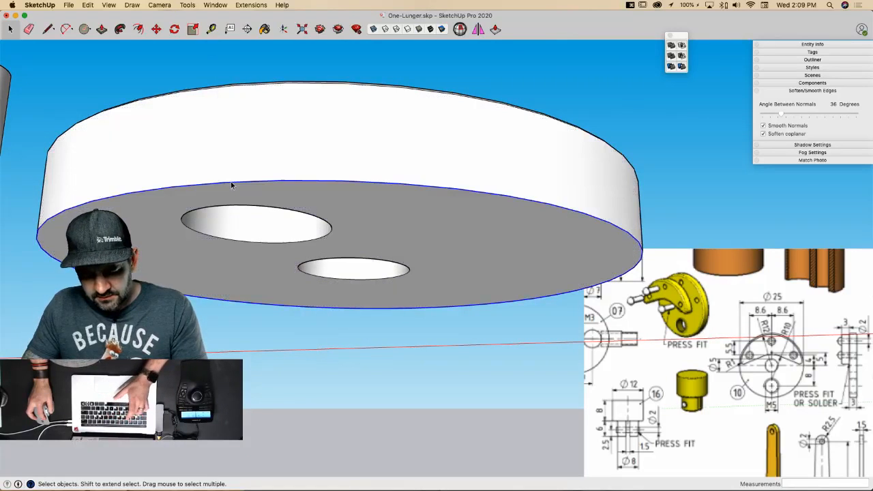
key("f")
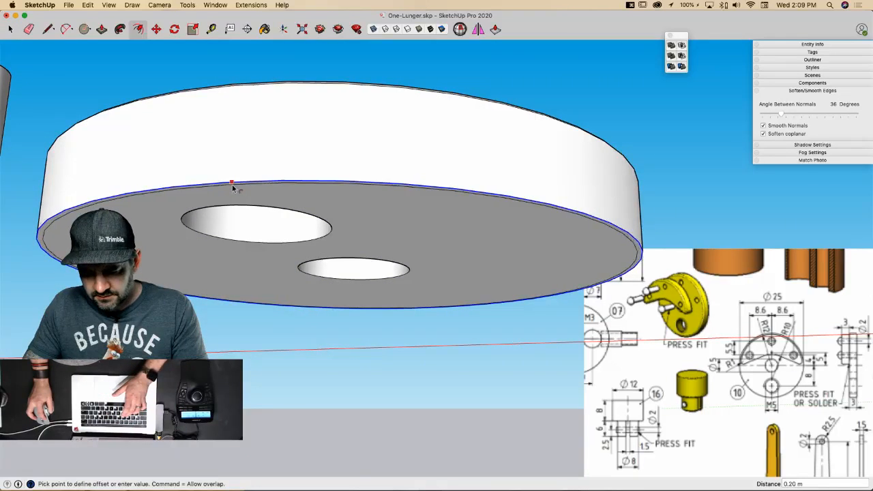
left_click(232, 186)
type(".1")
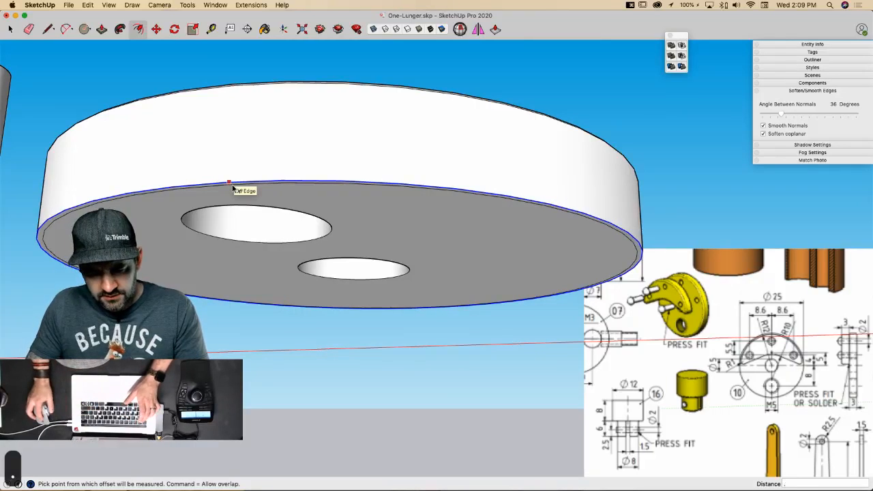
key("Return")
Step: Move the disc's outermost bottom edge up 0.10 m along the blue axis to chamfer the underside
key("m")
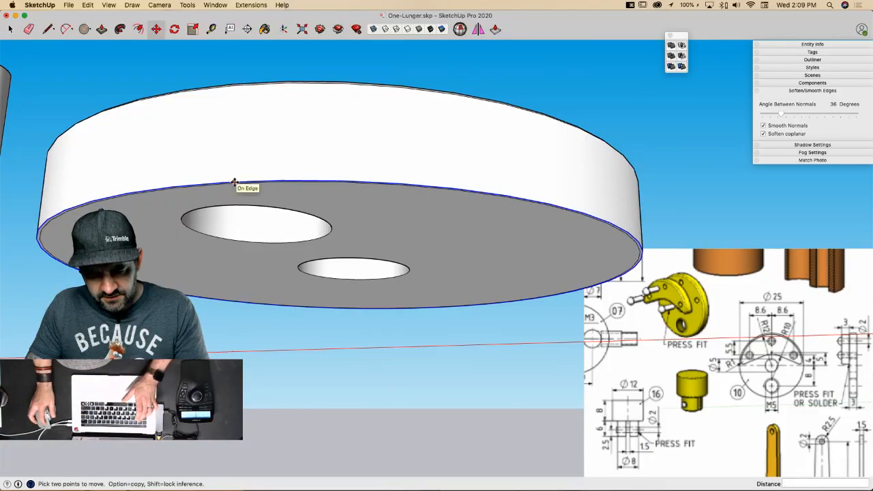
left_click(234, 182)
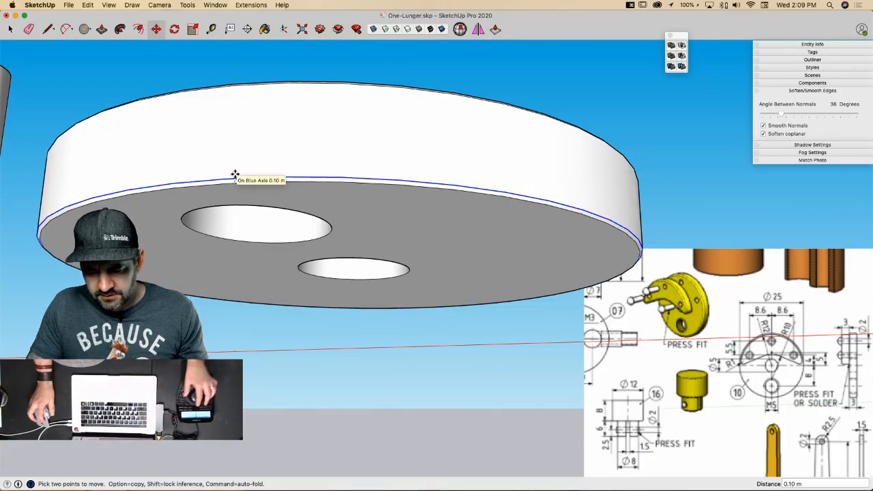
left_click(235, 175)
key("space")
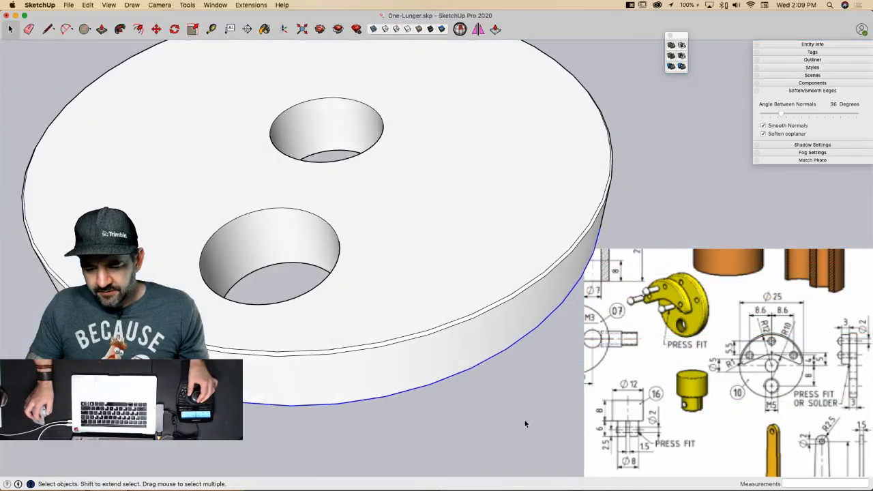
left_click(486, 404)
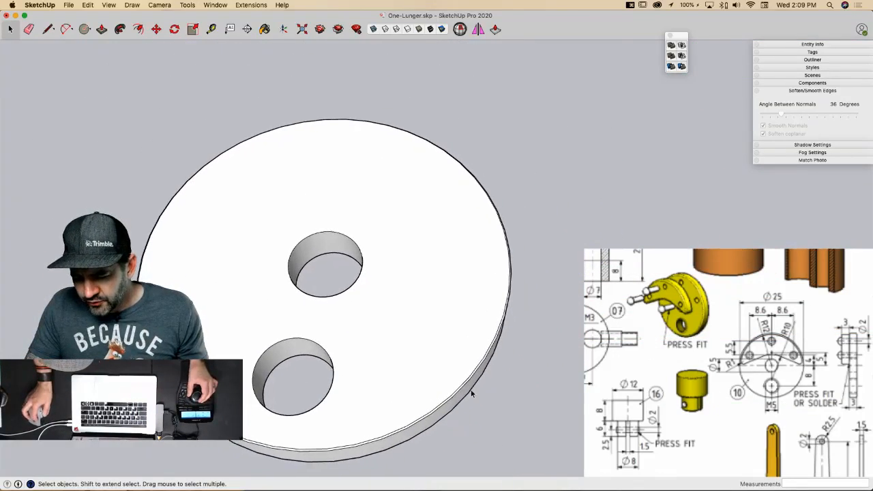
Step: Select all of the disc's connected geometry and make it a group
triple_click(381, 320)
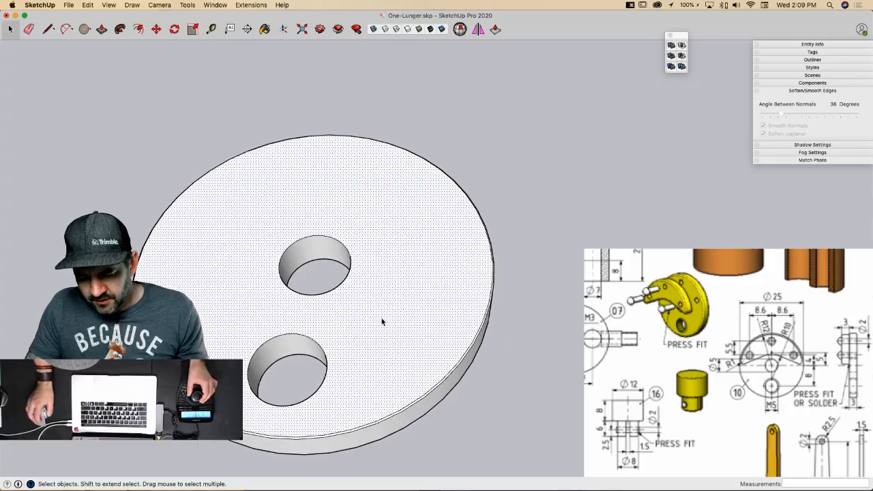
right_click(382, 319)
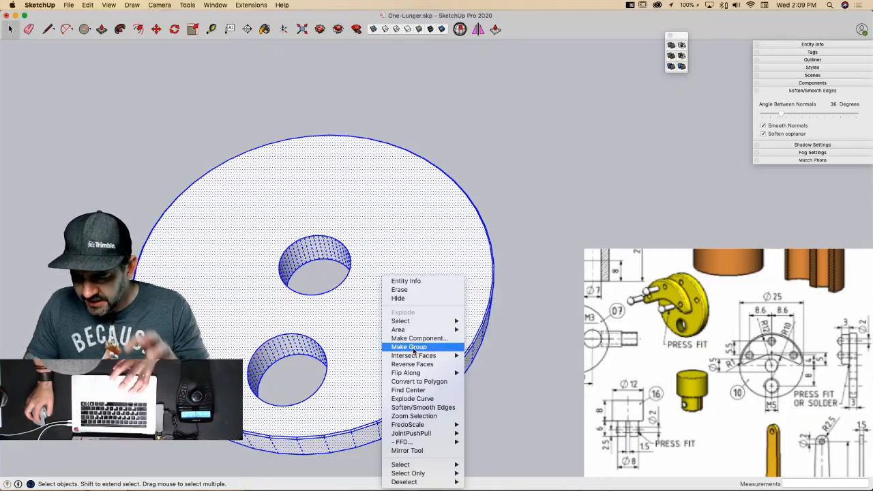
left_click(413, 346)
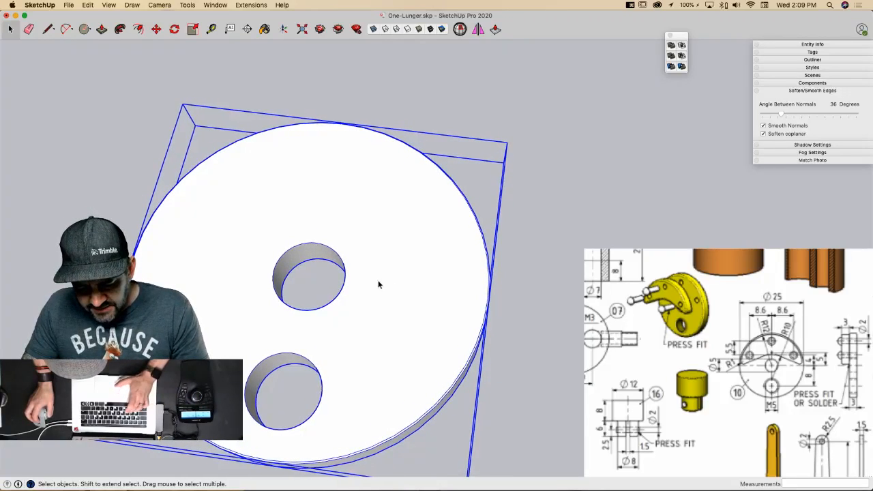
Step: Draw a circle of radius 12 m on the disc's top, centred on the middle hole
key("c")
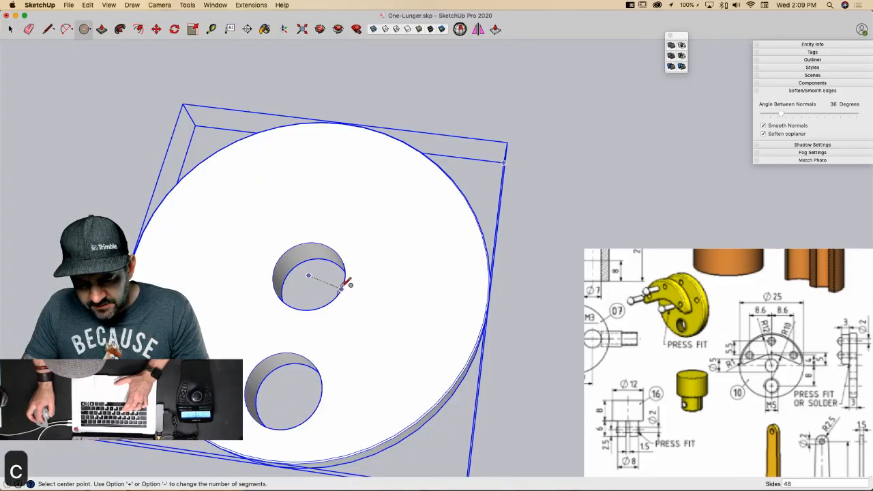
left_click(308, 275)
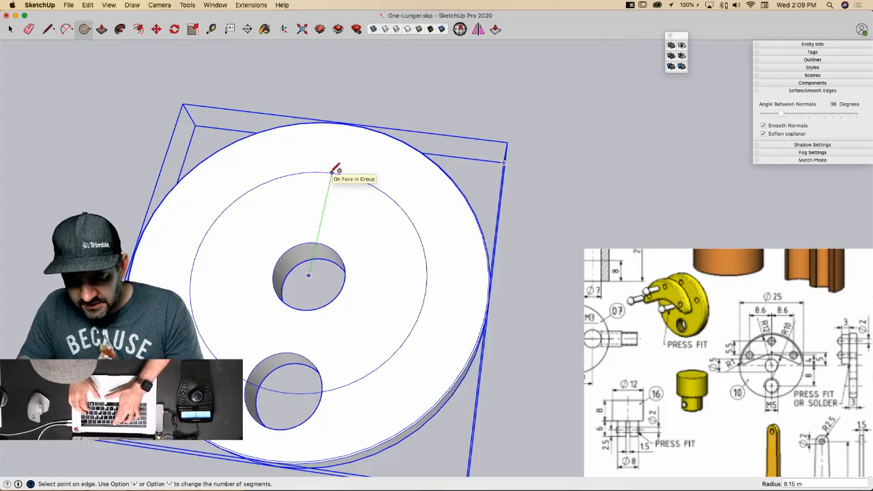
type("6")
key("Return")
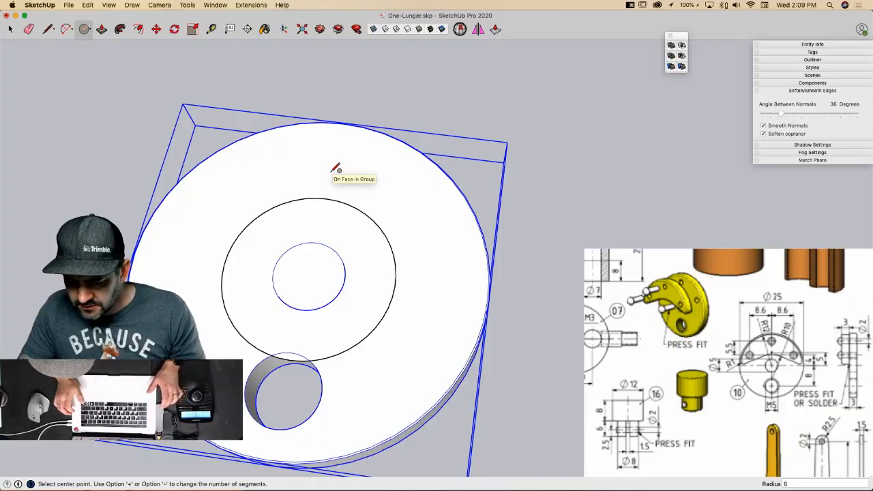
type("12")
key("Return")
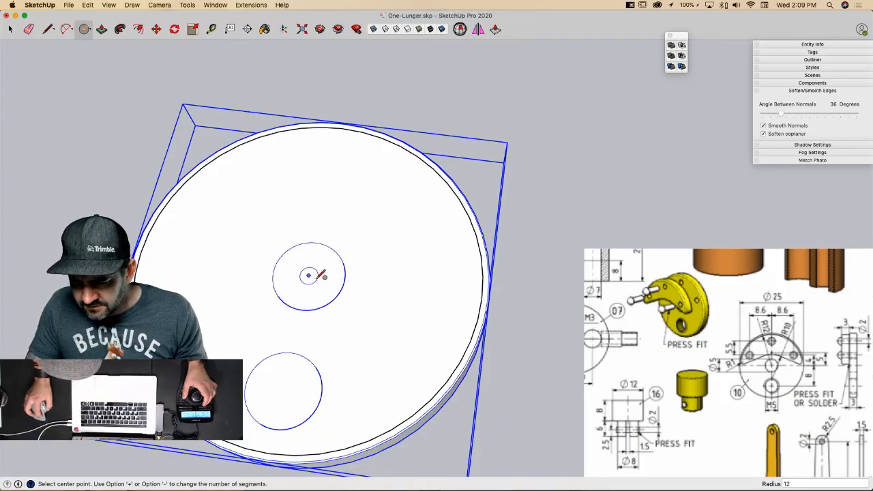
left_click(308, 275)
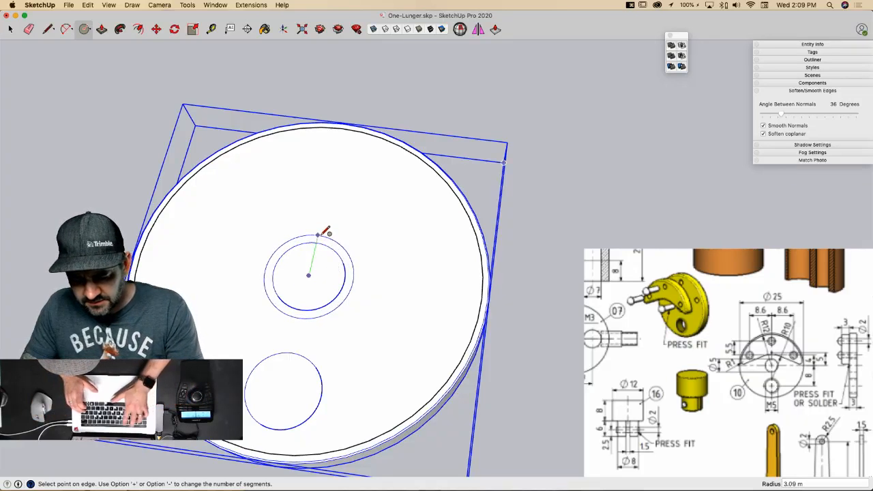
type("10")
key("Return")
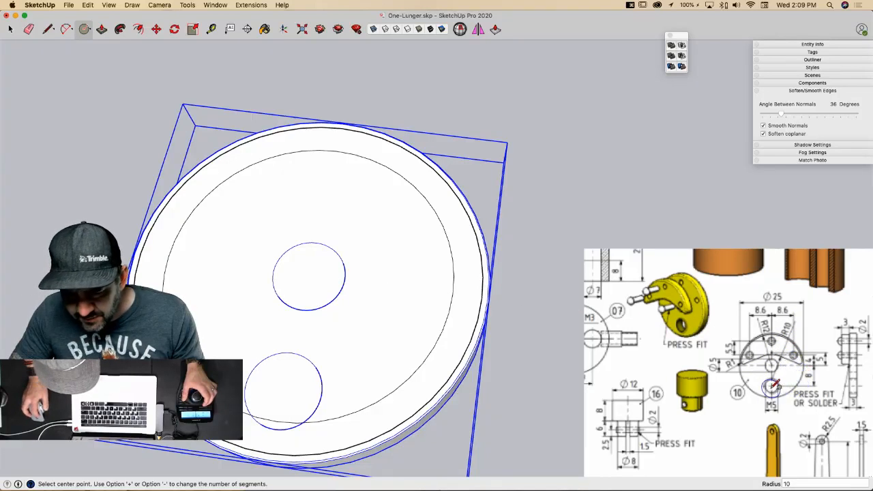
key("e")
left_click(436, 203)
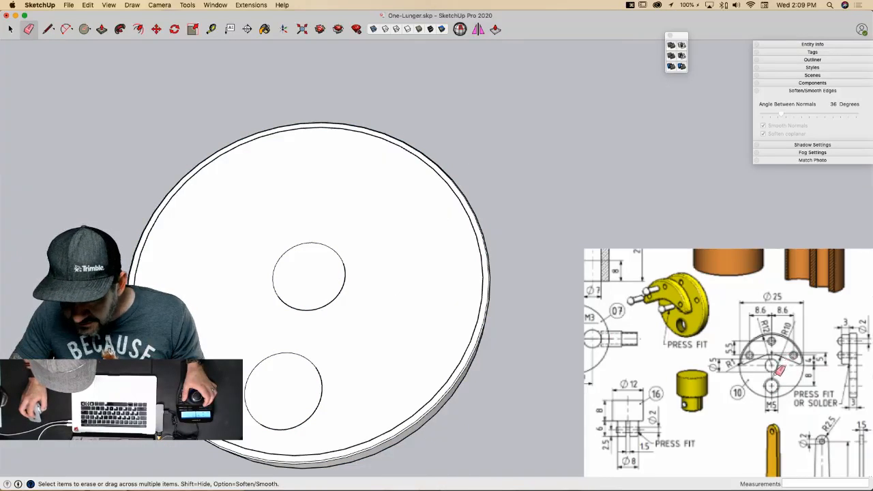
Step: Draw a circle of radius 10 m centred on the lower hole's edge point nearest the middle hole
key("l")
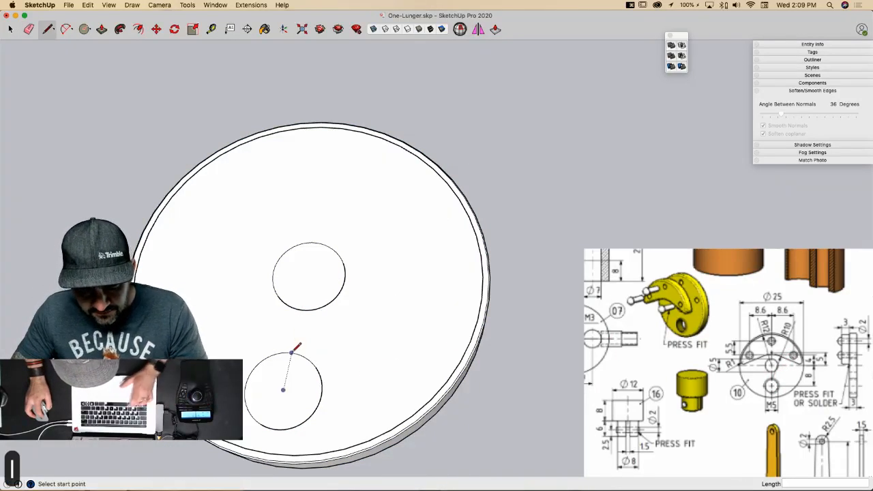
key("c")
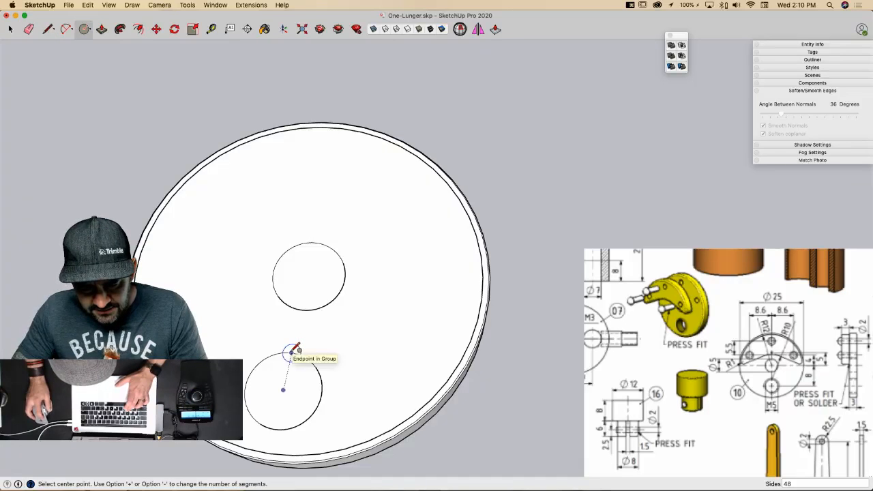
left_click(291, 352)
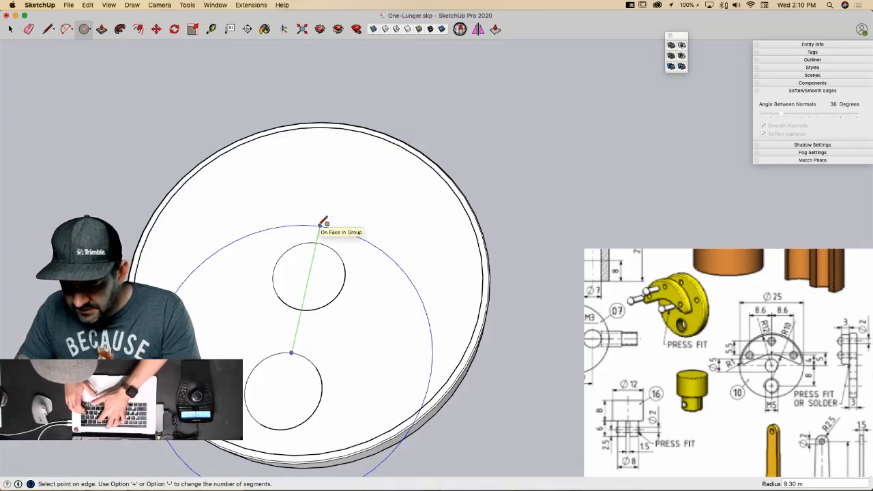
type("10")
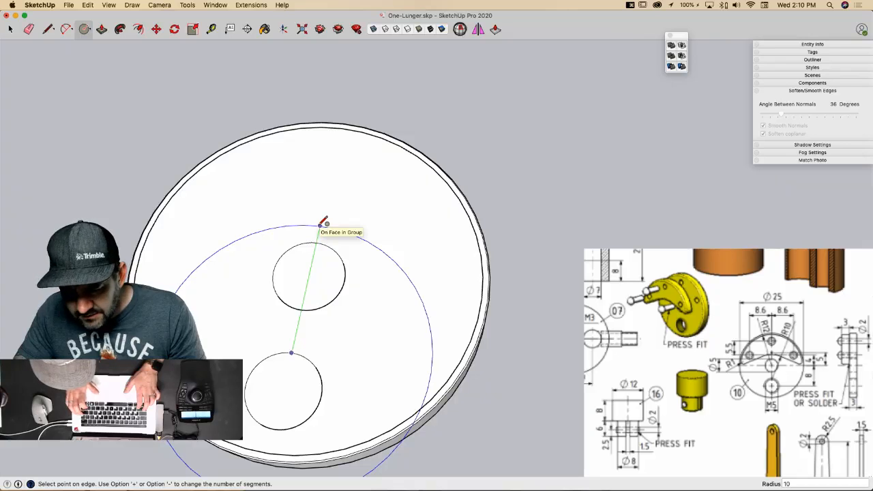
key("Return")
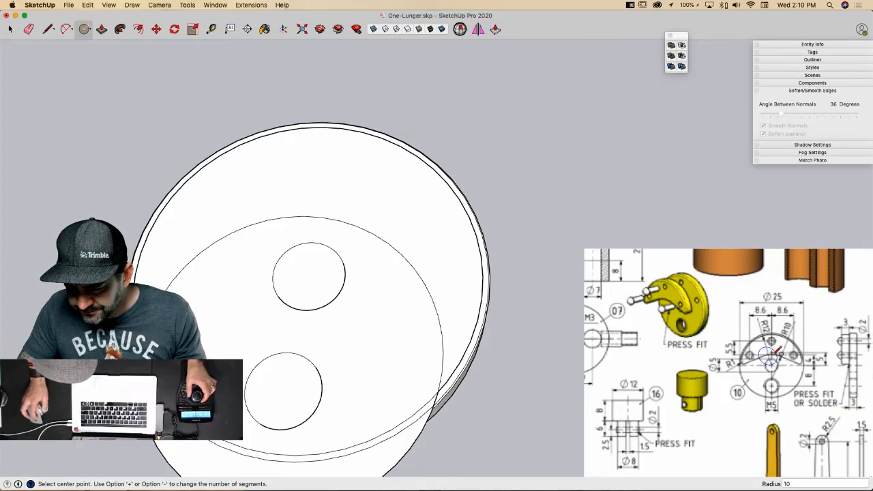
Step: Draw a straight line through the middle hole's centre along the red axis, extending past both sides of the disc
key("l")
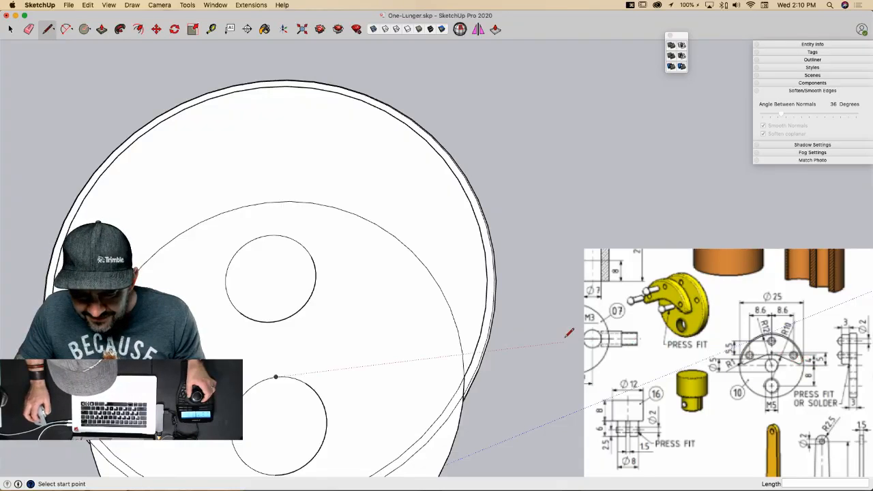
left_click(271, 278)
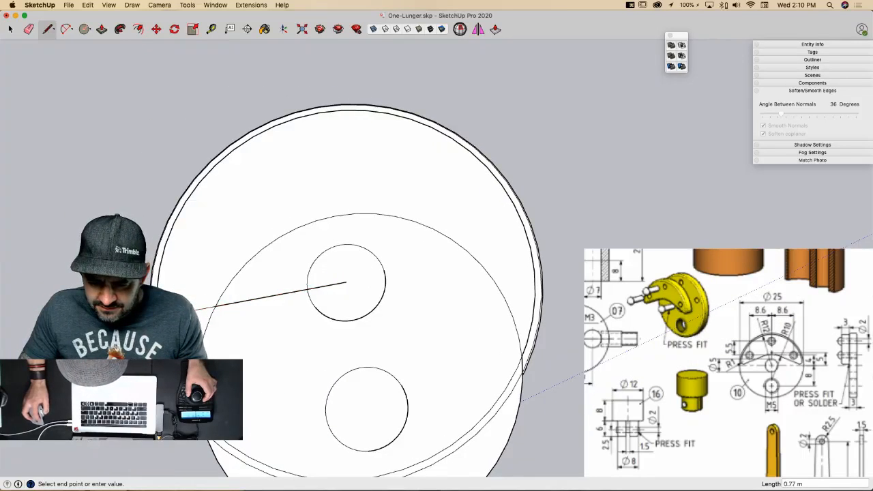
left_click(563, 242)
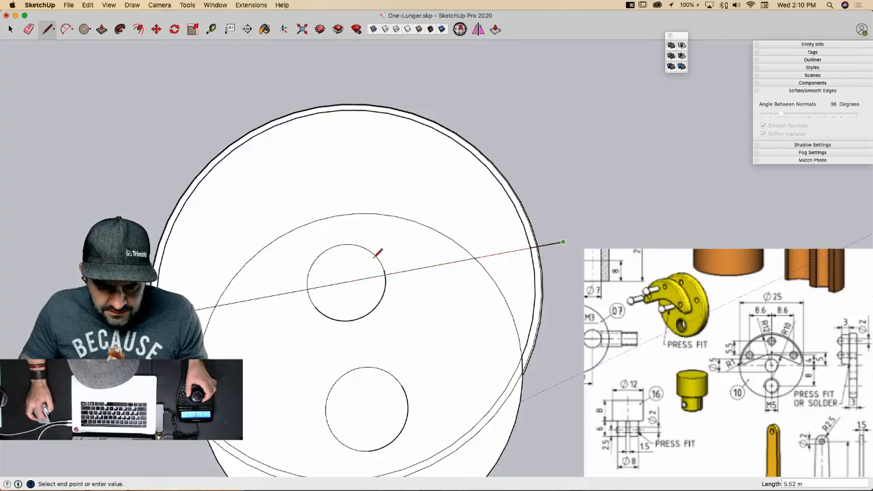
key("Escape")
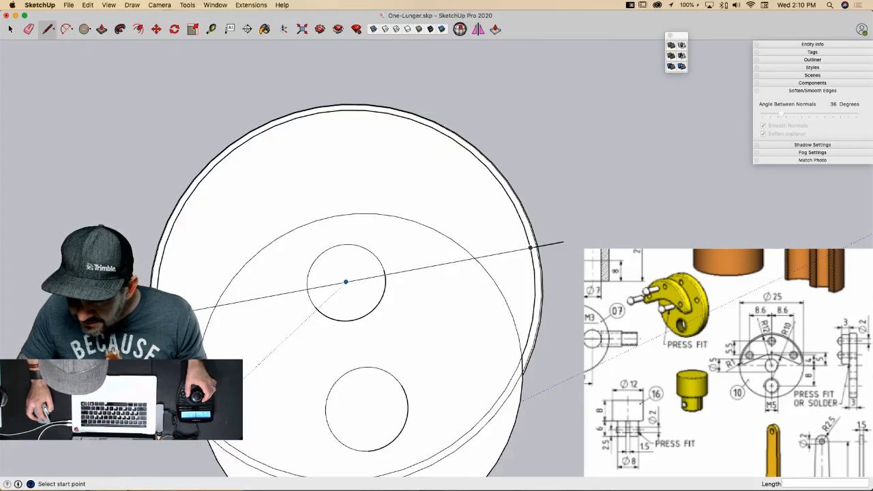
Step: Draw connected lines from the centre line's left intersection with the 12 m circle, via two points on the 10 m circle's upper curve, to the opposite intersection
left_click(187, 298)
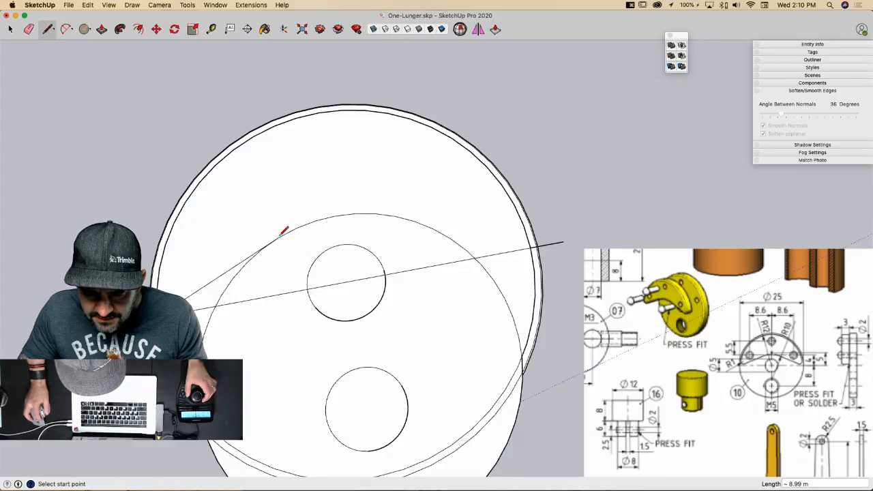
left_click(279, 237)
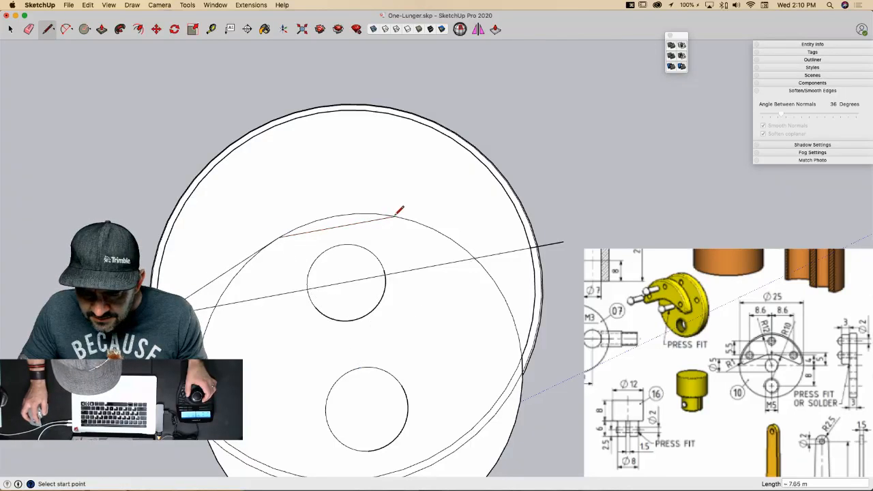
left_click(395, 216)
left_click(534, 242)
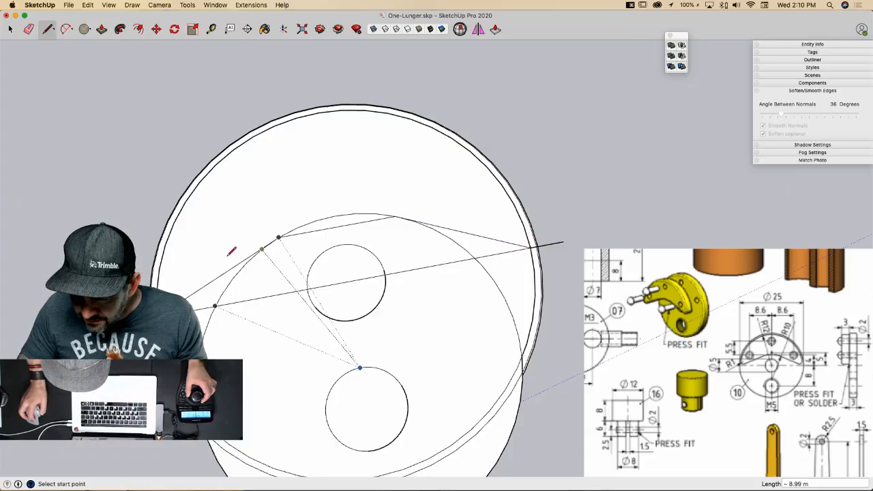
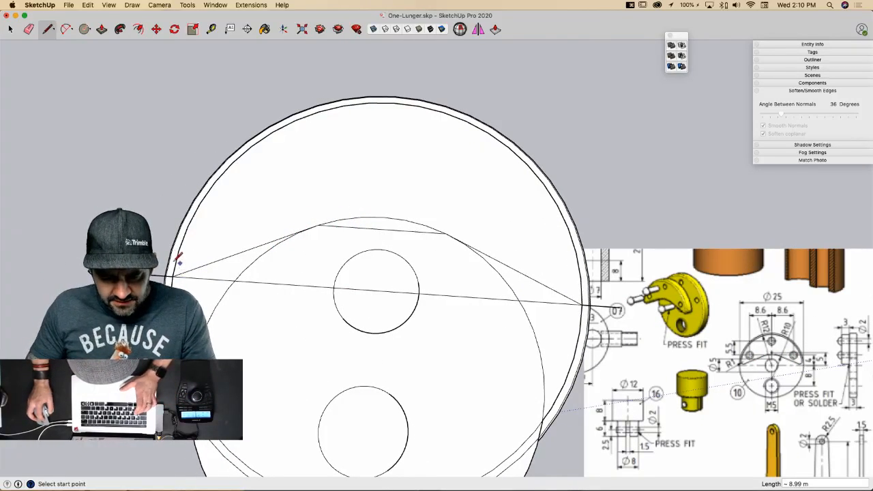
Step: Draw a rounding arc across the crescent outline's left corner and set its radius to 1 m
scroll(181, 256, "up", 3)
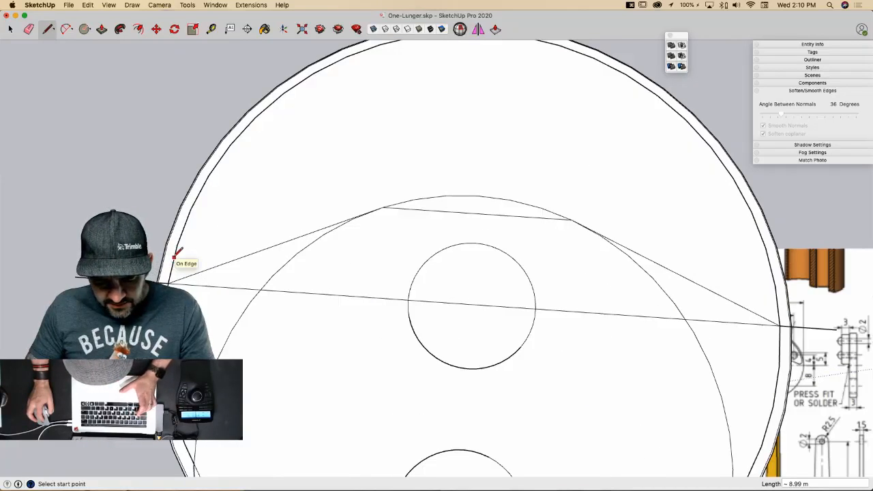
key("a")
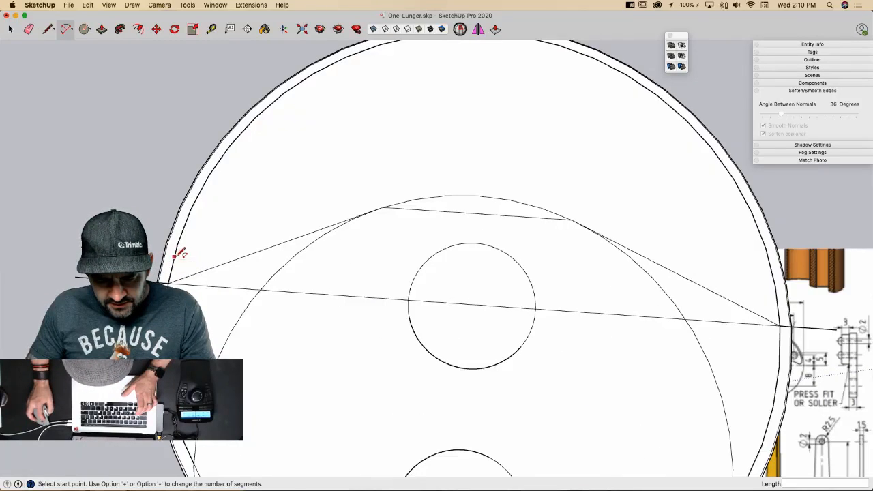
left_click(174, 258)
left_click(194, 273)
left_click(181, 272)
key("space")
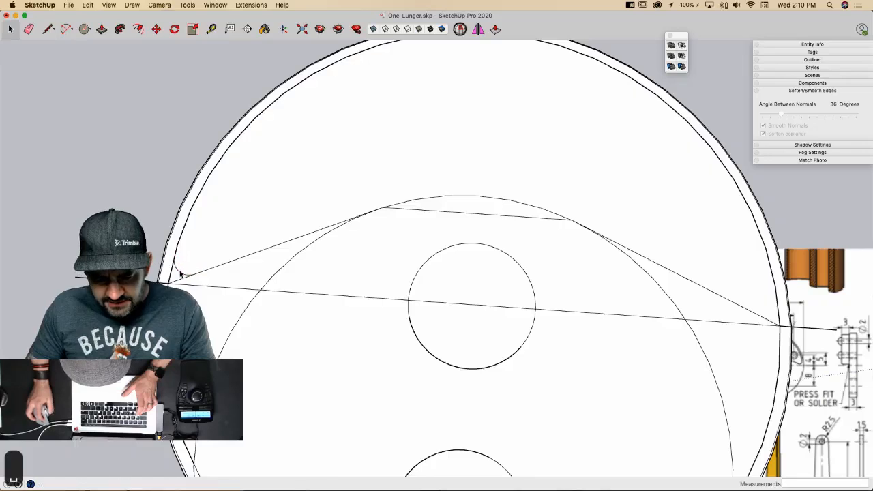
left_click(810, 45)
left_click(827, 89)
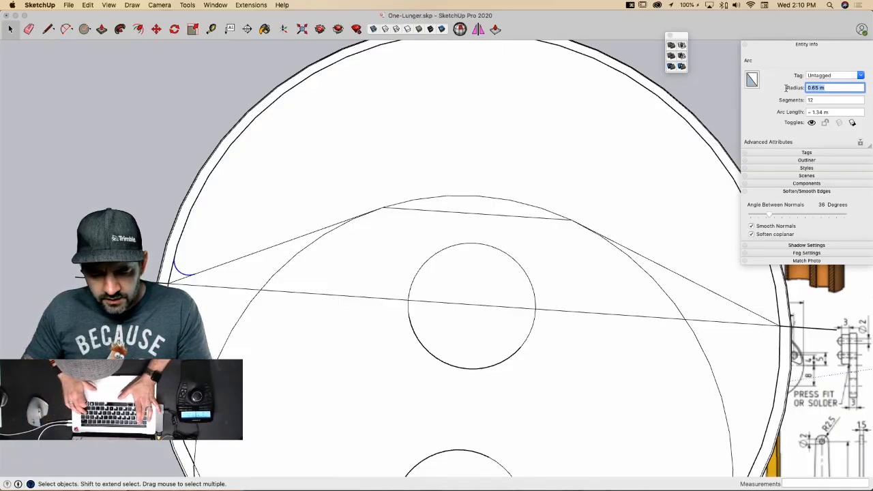
type("1")
key("Return")
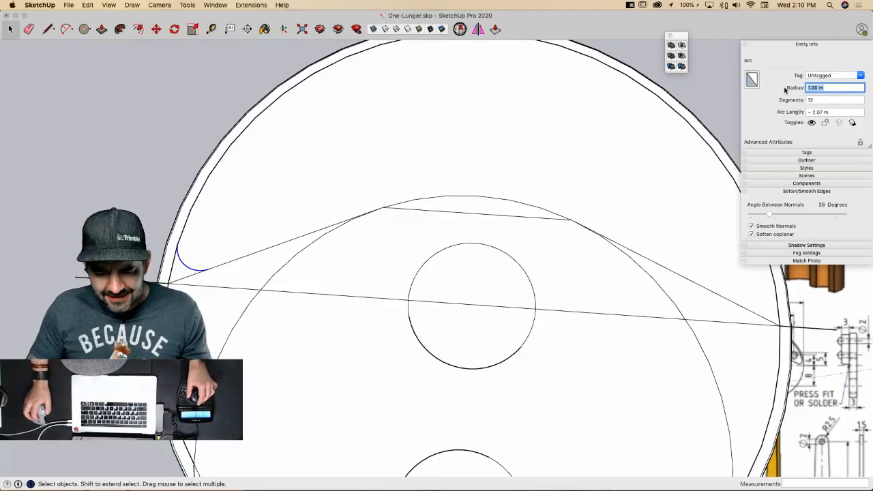
scroll(238, 184, "up", 2)
scroll(291, 241, "up", 6)
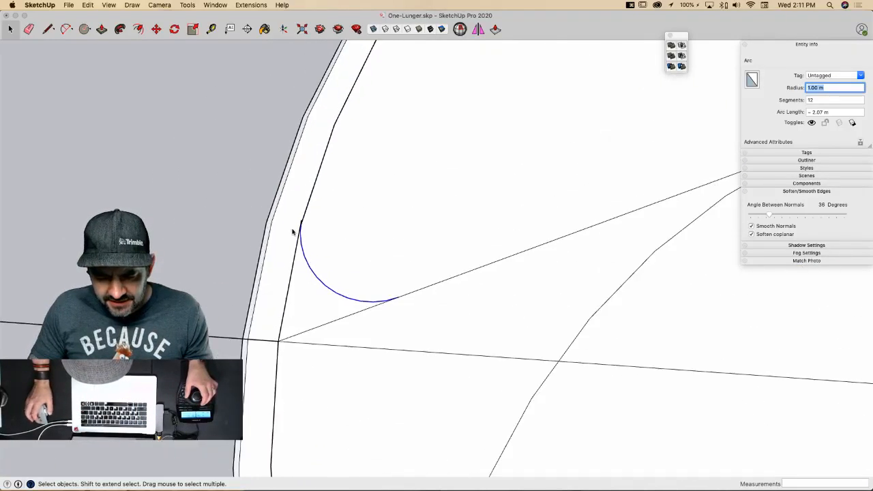
scroll(300, 213, "up", 2)
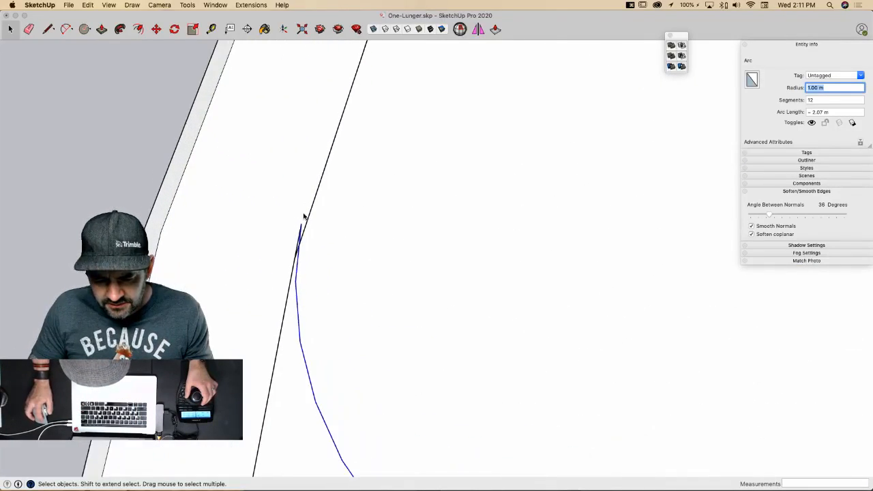
key("e")
key("e")
left_click_drag(302, 229, 301, 230)
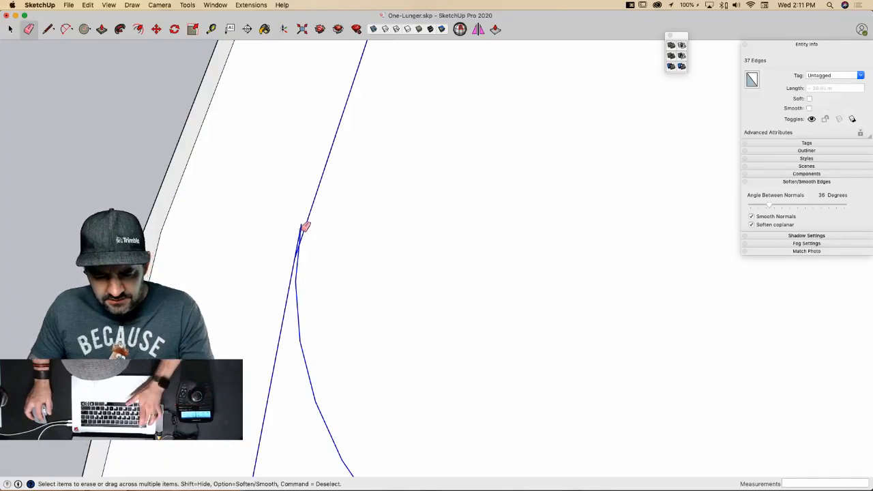
key("Escape")
key("space")
scroll(333, 242, "down", 5)
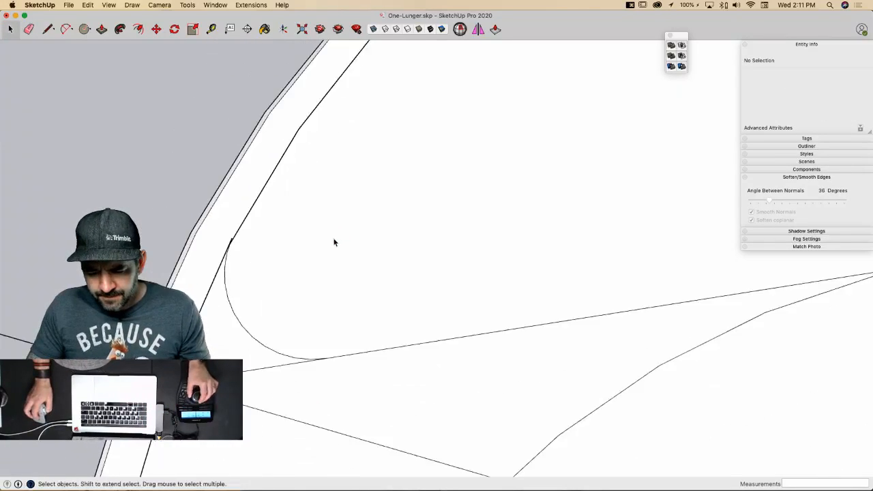
Step: Draw a rounding arc across the crescent outline's right corner and set its radius to 1 m
key("l")
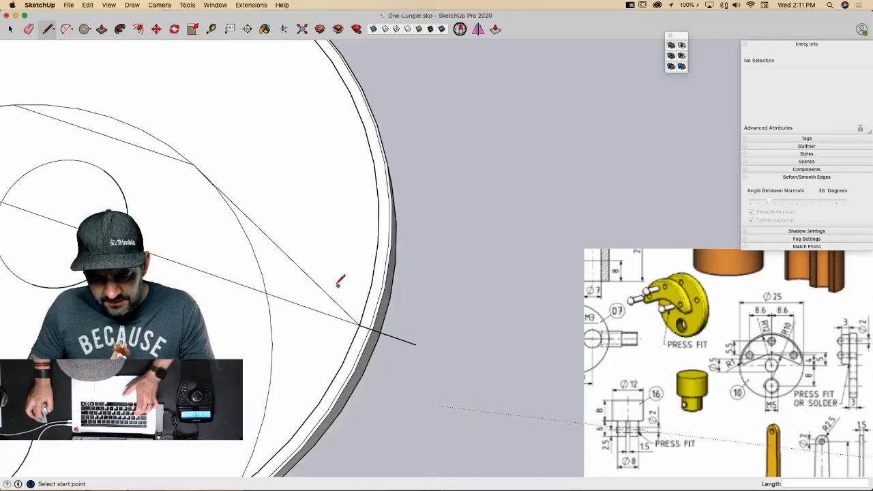
key("a")
left_click(335, 302)
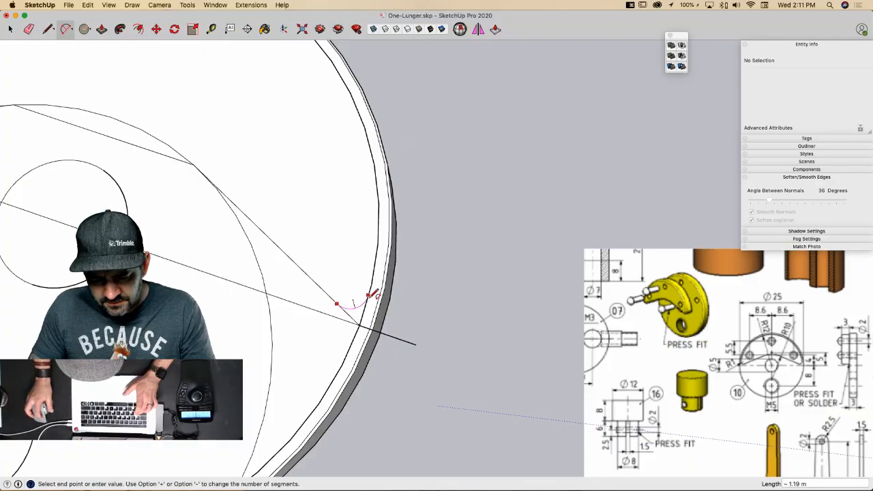
key("space")
left_click(362, 308)
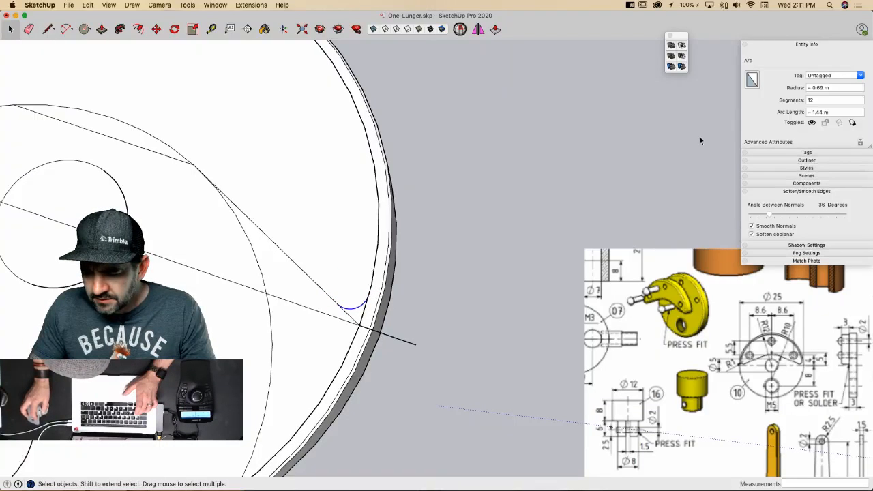
left_click(831, 90)
type("1")
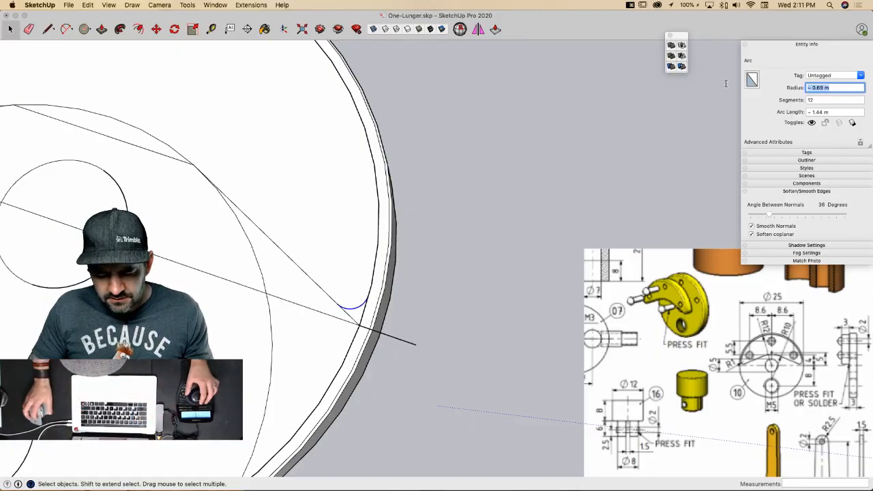
key("Return")
Step: Erase the centre line, the chord across the 10 m circle and the circle remnants below the crescent outline
scroll(707, 158, "down", 3)
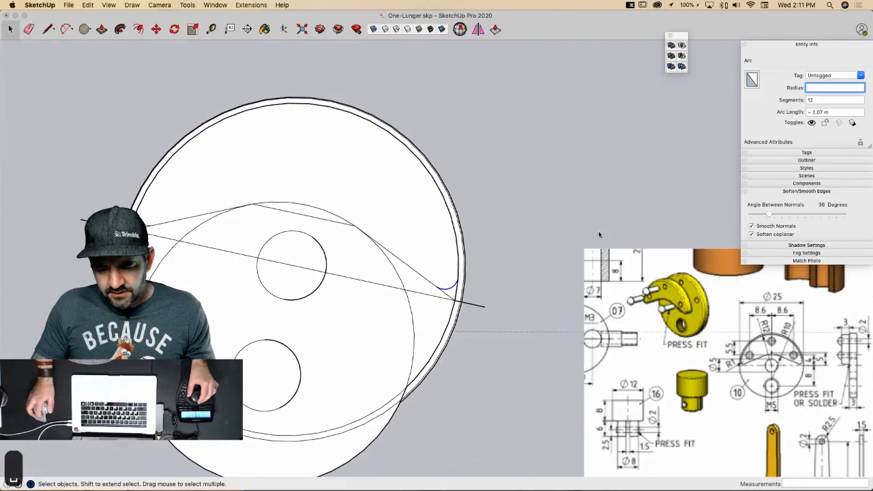
middle_click_drag(455, 295, 418, 303)
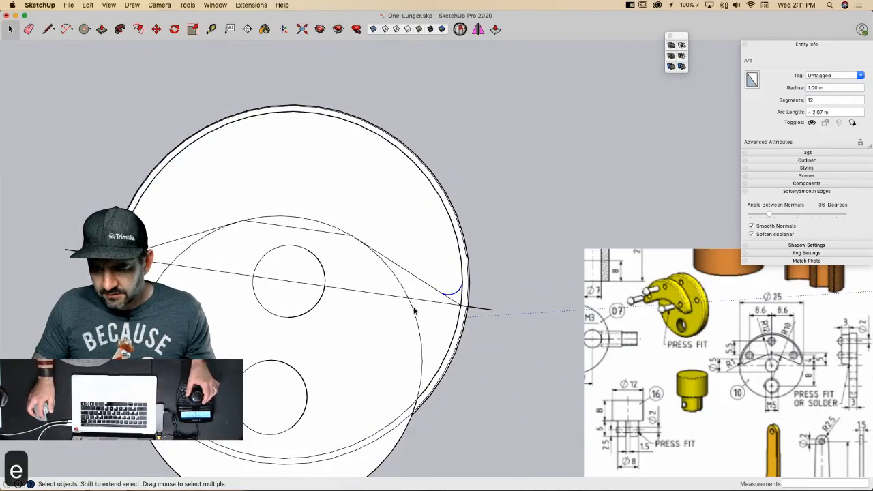
key("Escape")
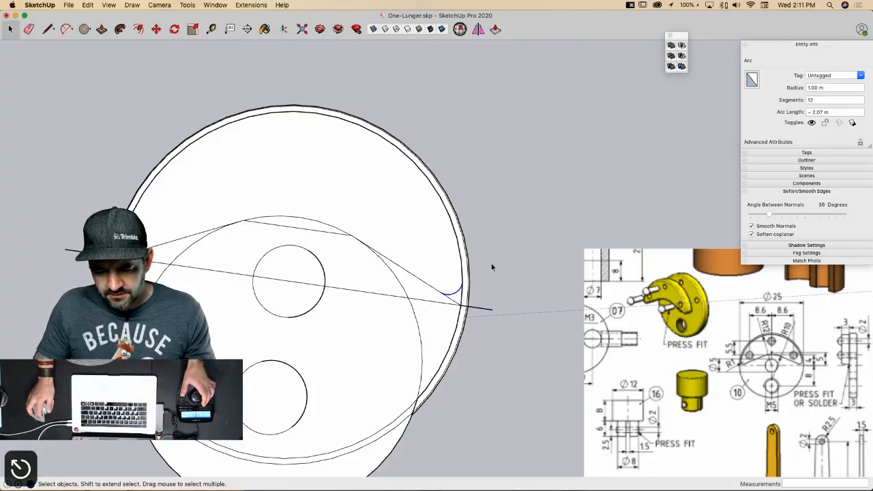
key("e")
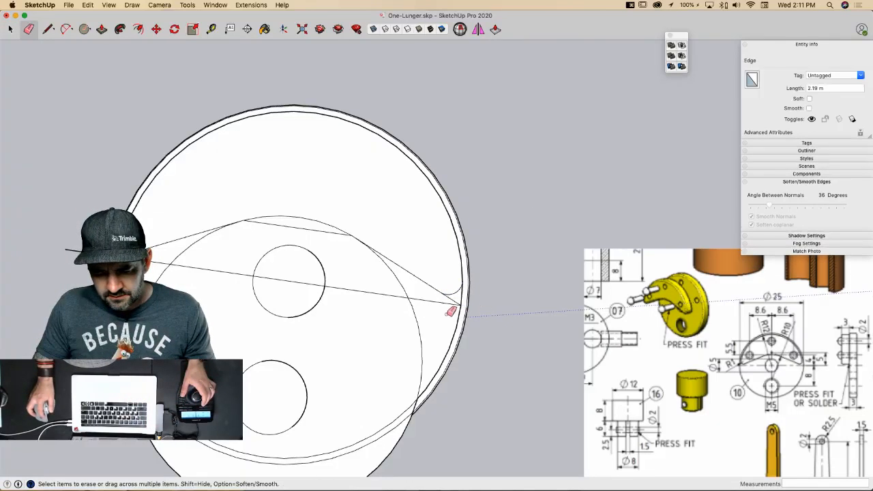
left_click_drag(425, 296, 296, 277)
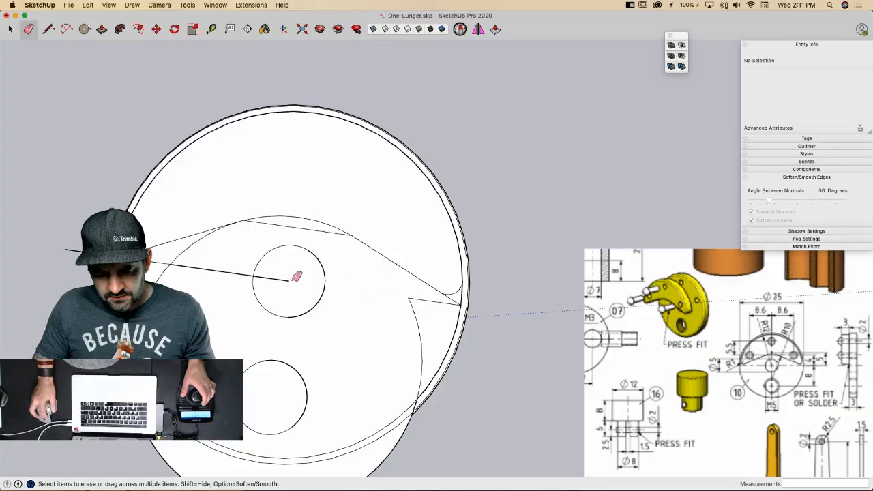
left_click_drag(296, 234, 288, 220)
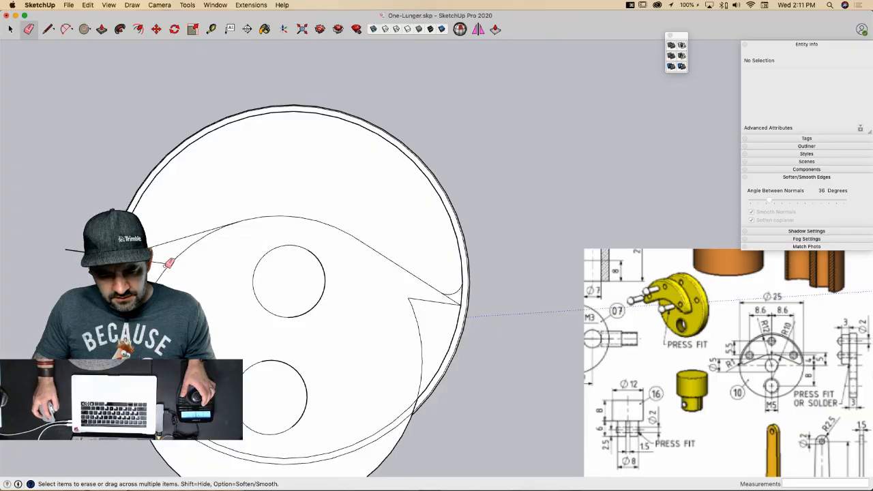
left_click_drag(169, 263, 172, 271)
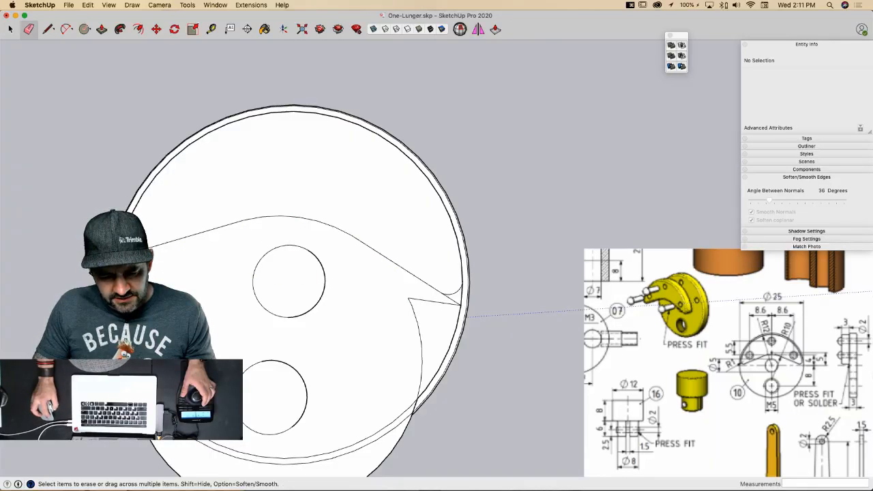
left_click_drag(179, 430, 188, 440)
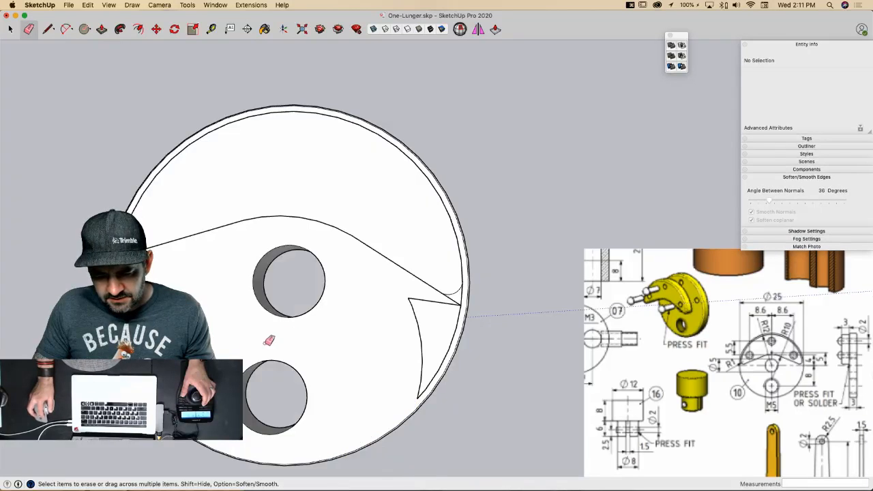
left_click_drag(422, 295, 458, 317)
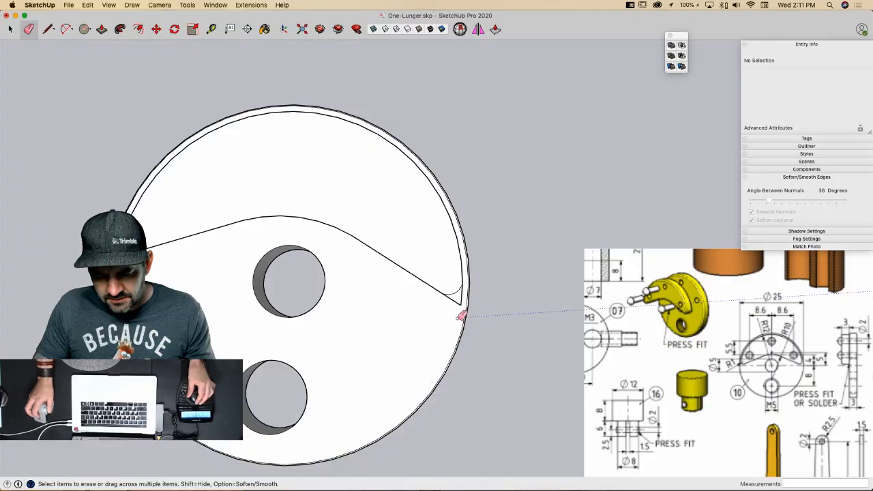
Step: Try to erase the tip of the right corner arc that overshoots the crescent's outer edge, and undo the deletion
scroll(451, 321, "up", 8)
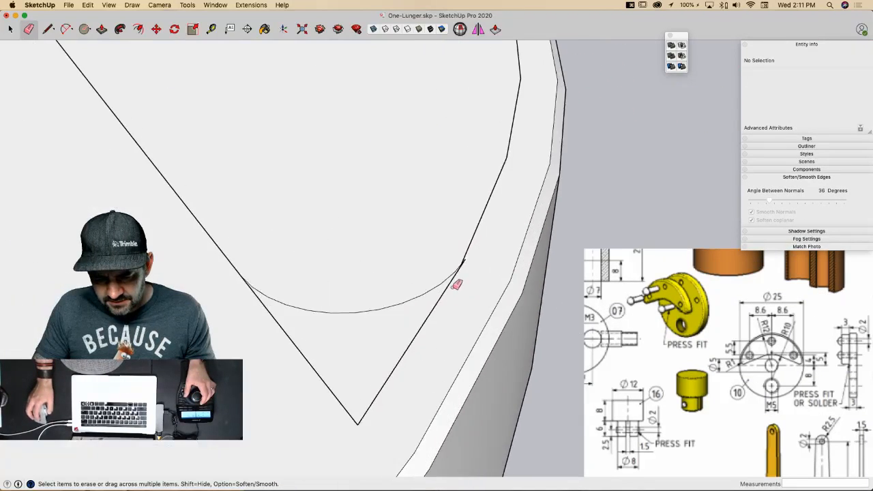
scroll(464, 273, "up", 10)
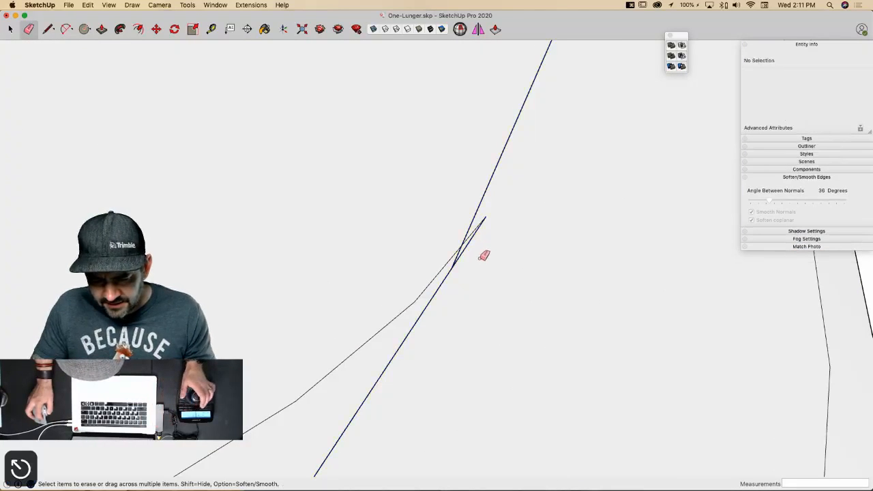
left_click_drag(476, 234, 470, 240)
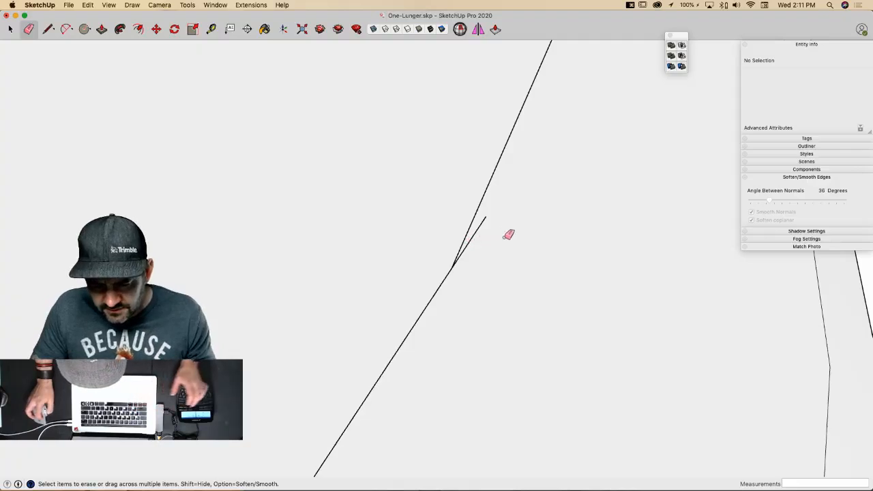
key("super+z")
Step: Split the crescent's outer curve where the right corner arc crosses it, and erase the old corner lines beyond the arc
key("l")
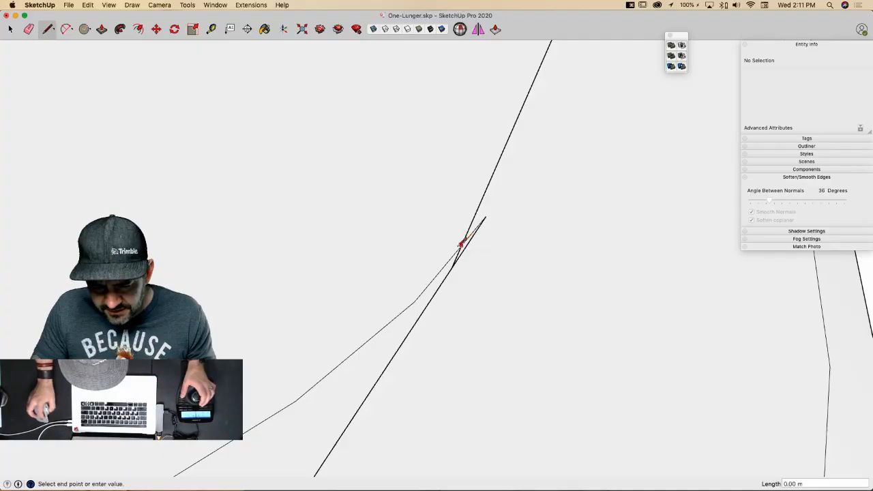
key("Escape")
key("e")
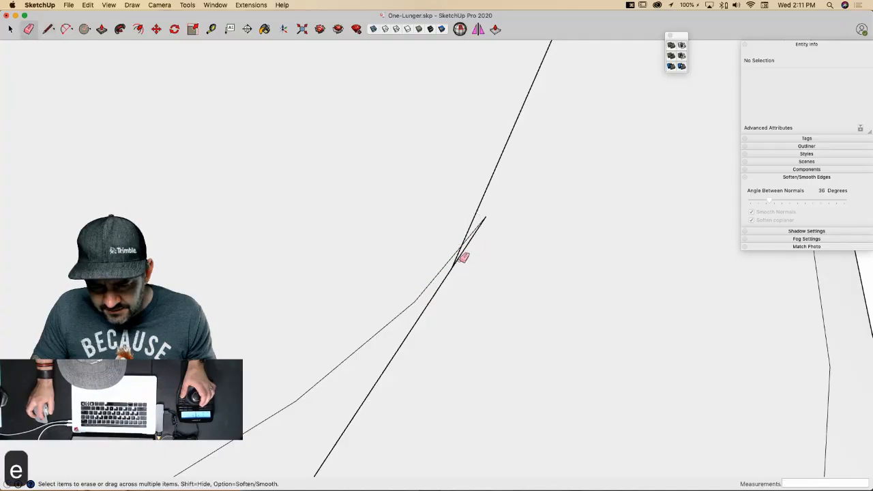
left_click_drag(462, 255, 474, 230)
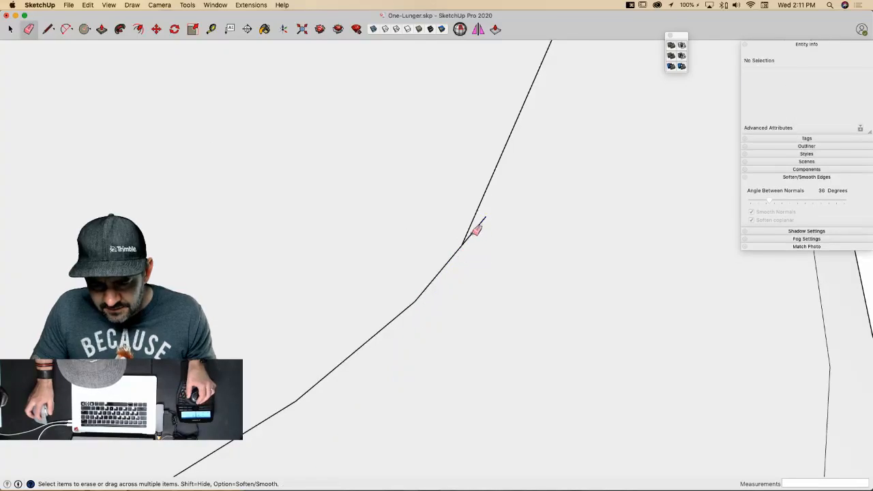
scroll(477, 239, "down", 5)
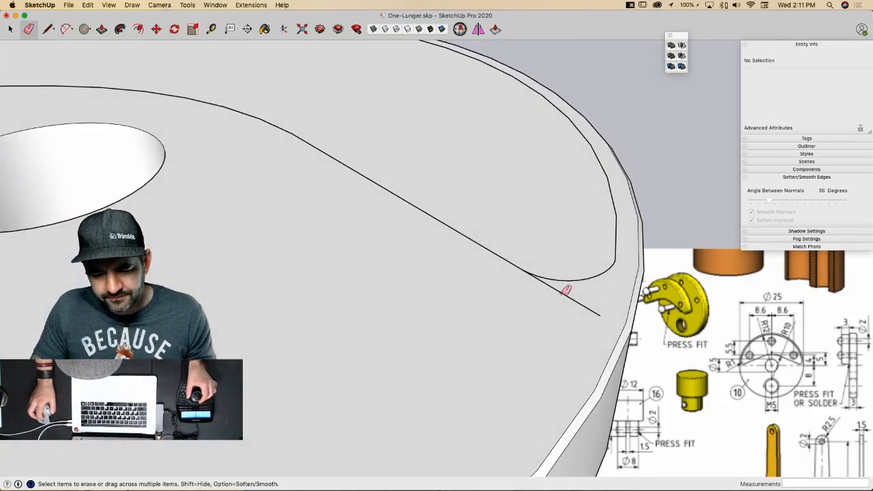
left_click(562, 292)
Step: Split the crossing of the left corner arc and the outer curve, and erase the overshooting tip and old corner lines there
scroll(390, 202, "up", 8)
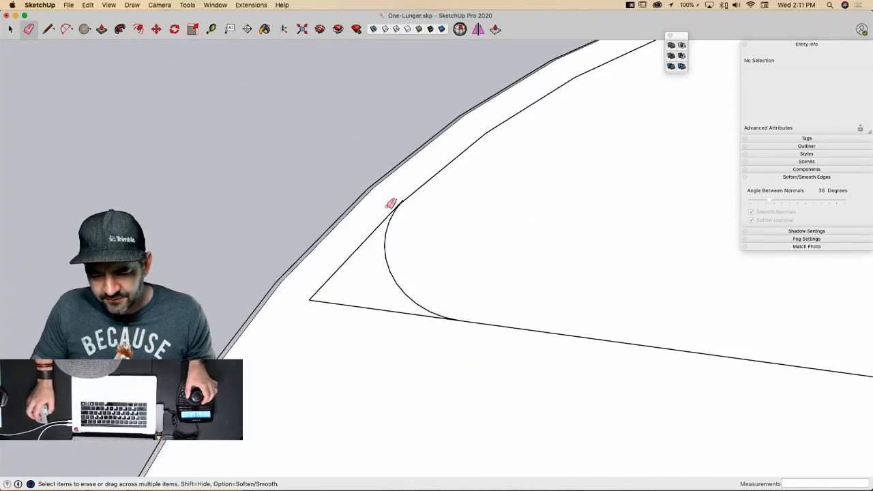
key("l")
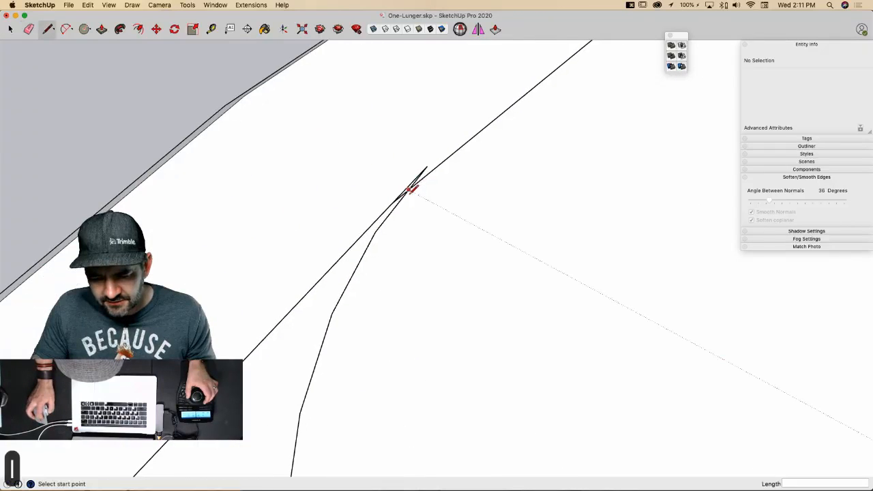
left_click(411, 190)
key("e")
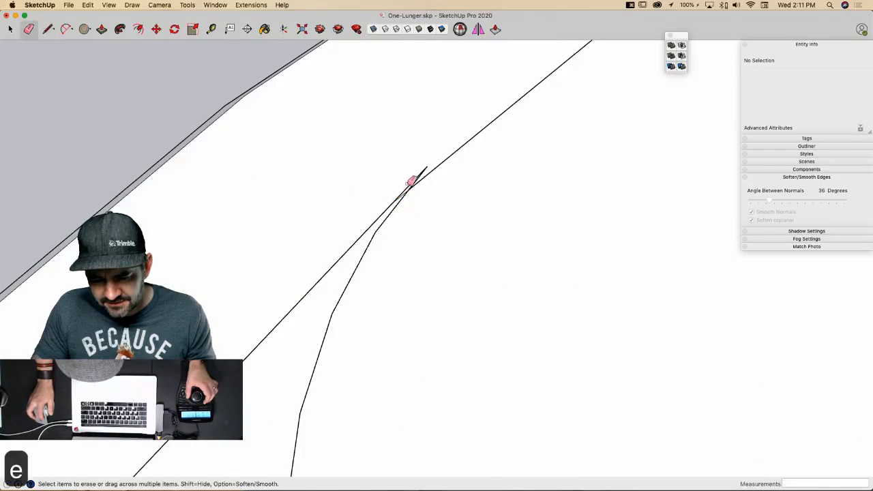
left_click_drag(409, 183, 414, 183)
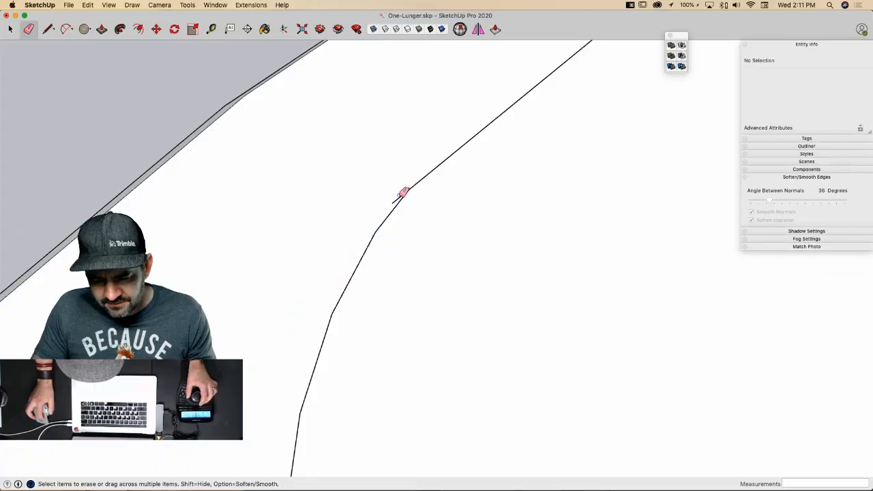
scroll(403, 193, "down", 5)
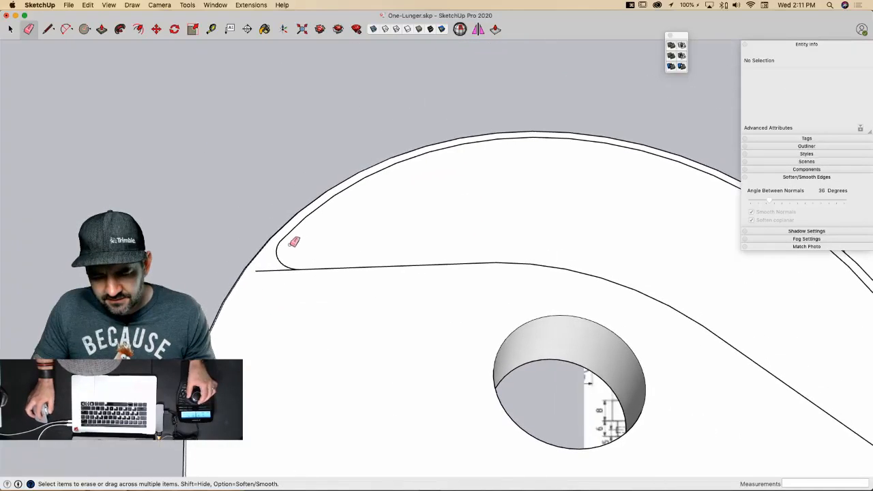
left_click_drag(276, 274, 280, 274)
scroll(359, 286, "down", 4)
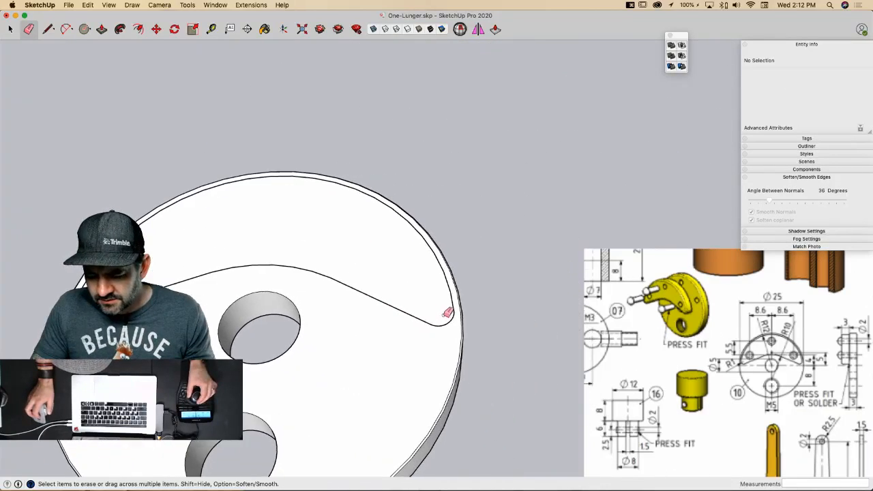
Step: Close the crescent outline into a separate face on top of the disc by tracing a segment of its inner curve
middle_click_drag(443, 310, 433, 289)
key("p")
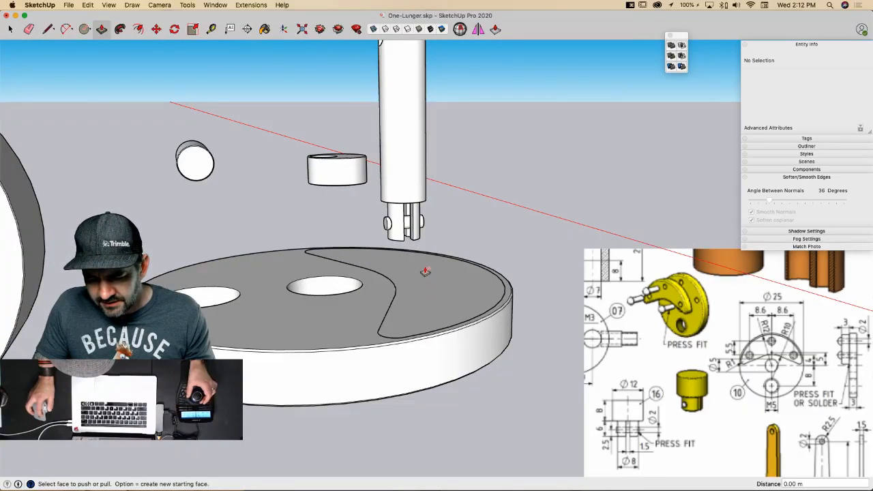
key("space")
left_click(413, 294)
scroll(400, 294, "up", 3)
key("l")
key("space")
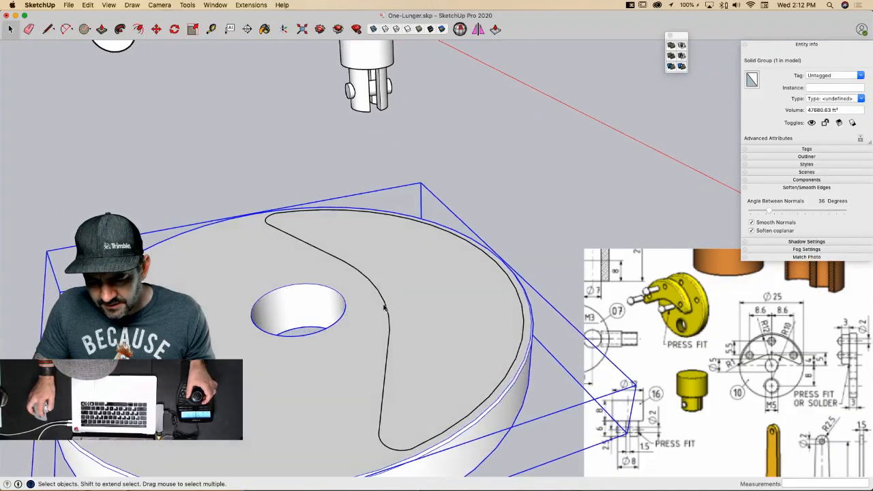
key("l")
left_click(388, 312)
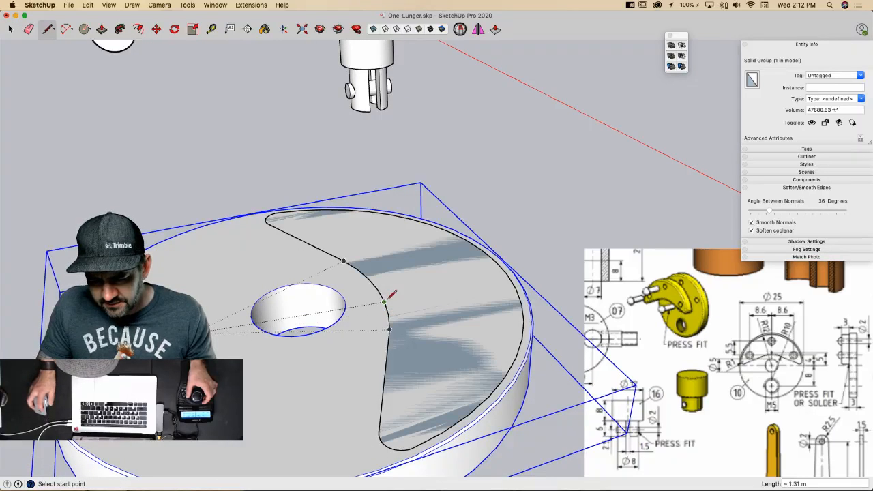
Step: Push/Pull the crescent face up 3 m from the disc
key("space")
key("p")
left_click(400, 279)
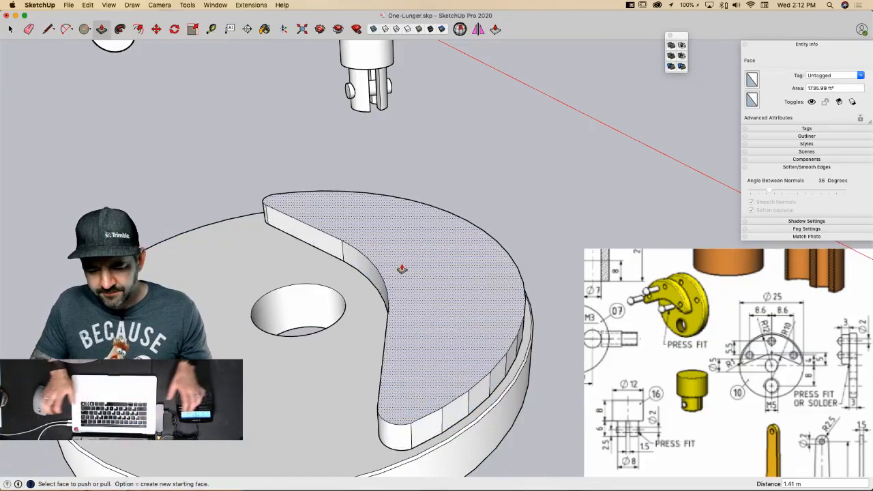
type("3")
key("Return")
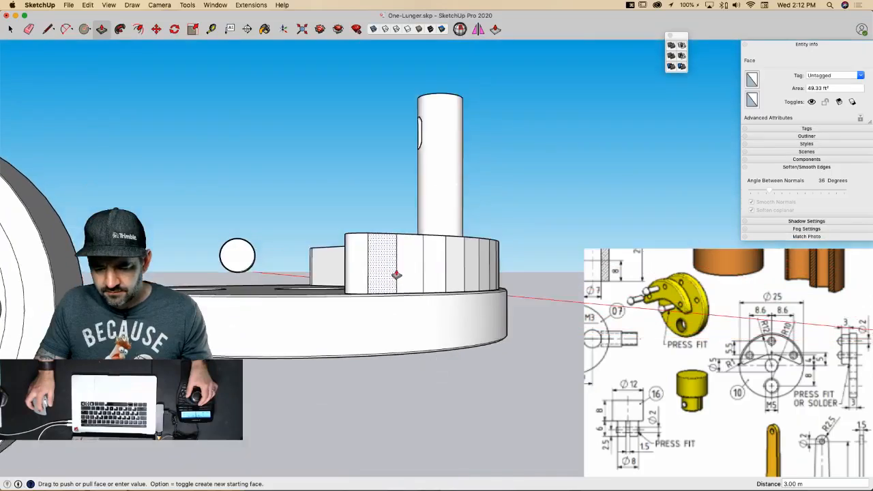
Step: Soften and smooth the edges of the whole crescent solid with coplanar softening turned off
key("space")
triple_click(398, 273)
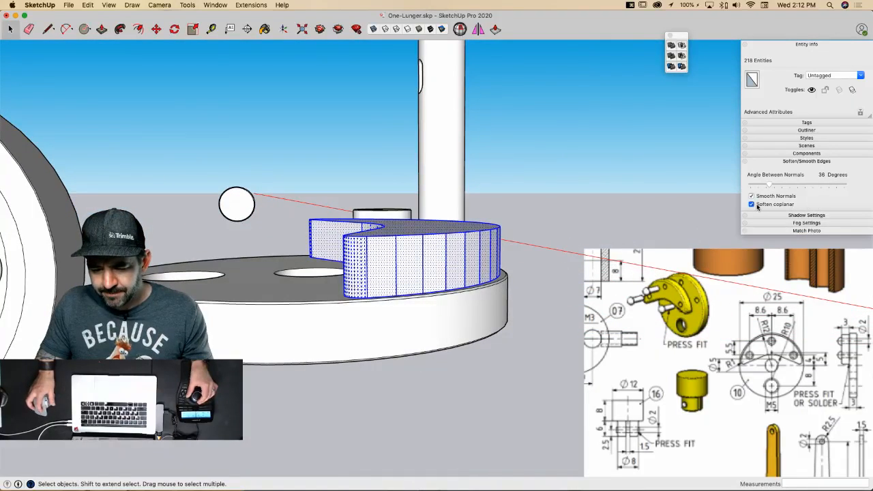
left_click(753, 204)
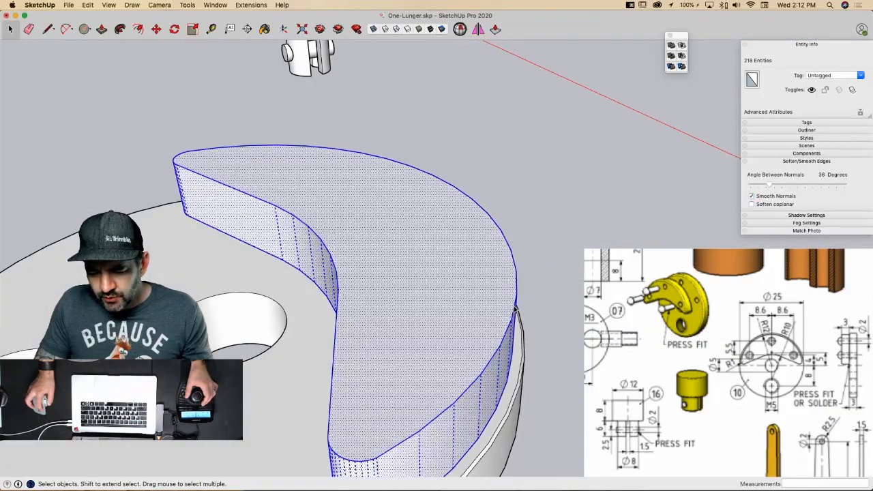
Step: Offset the outline of the crescent's top face 0.1 m inward
left_click(515, 309)
left_click(512, 310)
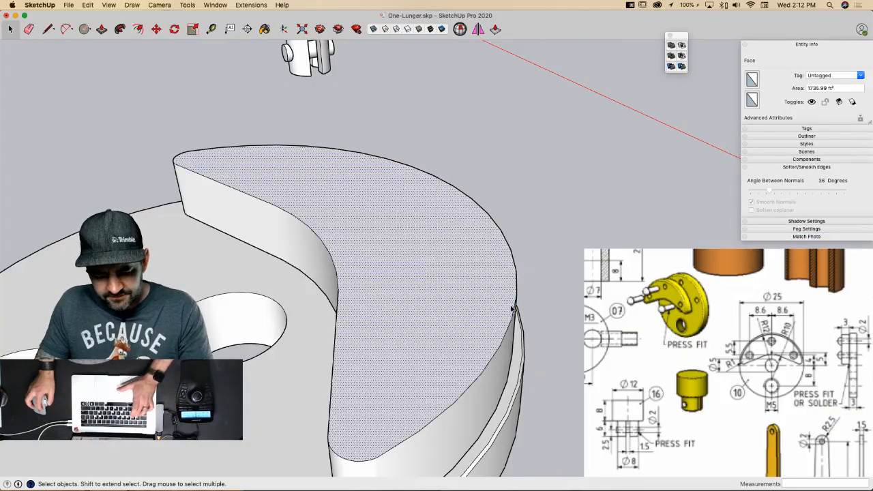
key("f")
left_click(511, 309)
left_click(506, 311)
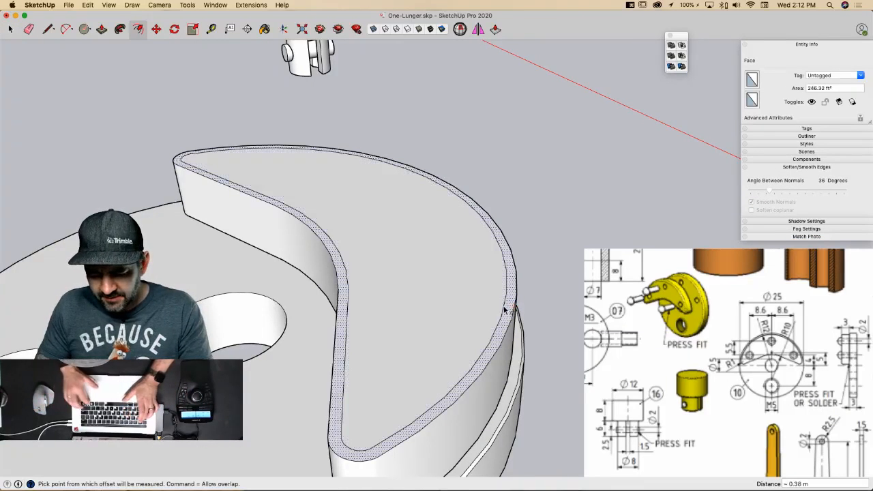
type(".1")
key("Return")
Step: Chamfer the crescent's top rim by moving its outer edge loop 0.1 m down along the blue axis
key("space")
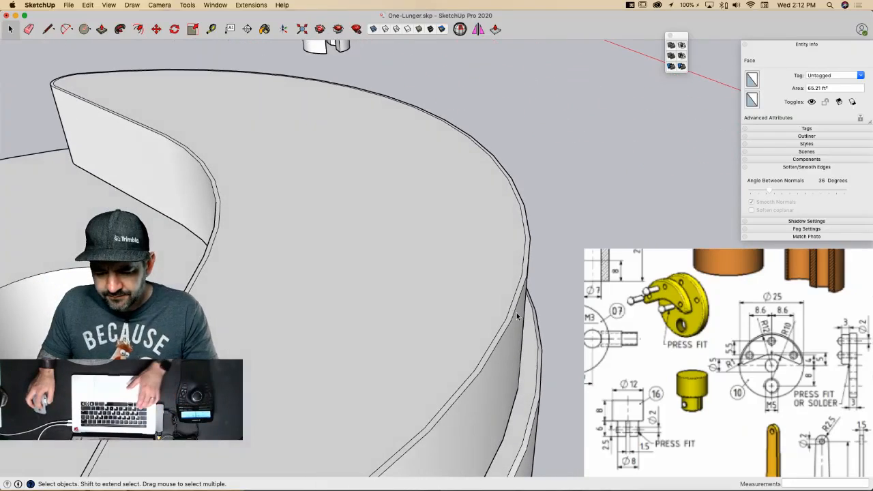
double_click(513, 310)
double_click(491, 302, "shift")
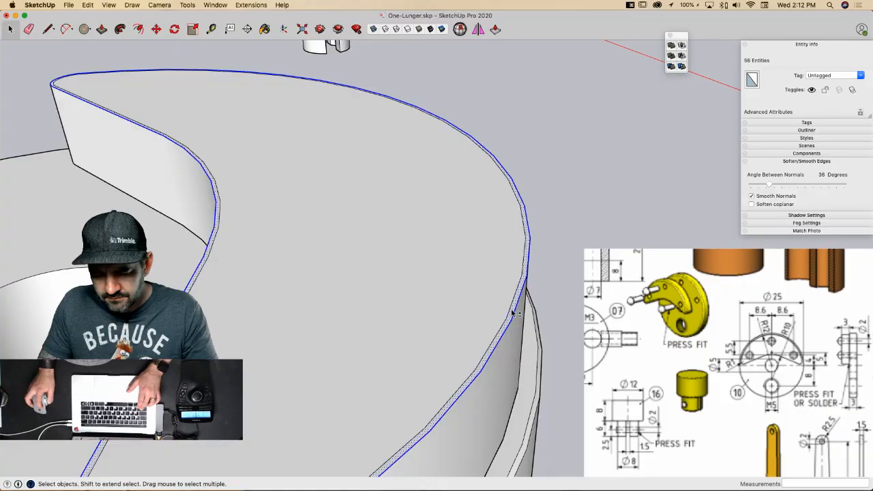
left_click(513, 311, "shift")
key("m")
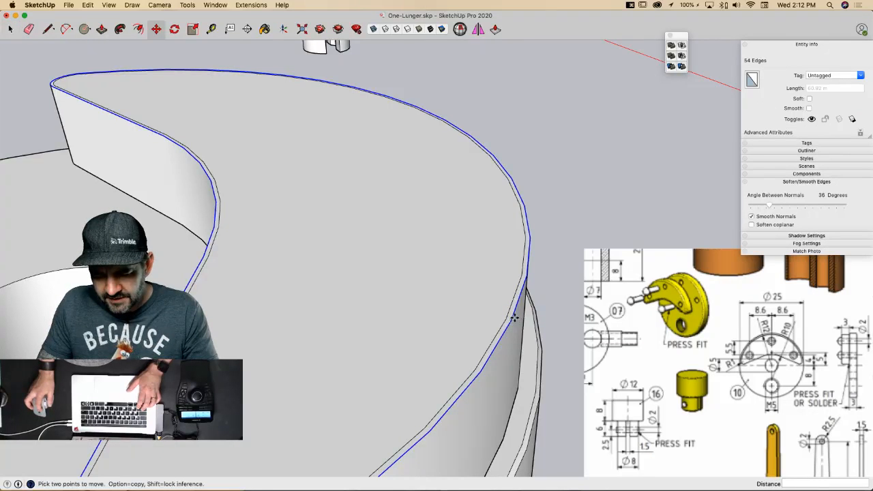
left_click(514, 318)
key("Up")
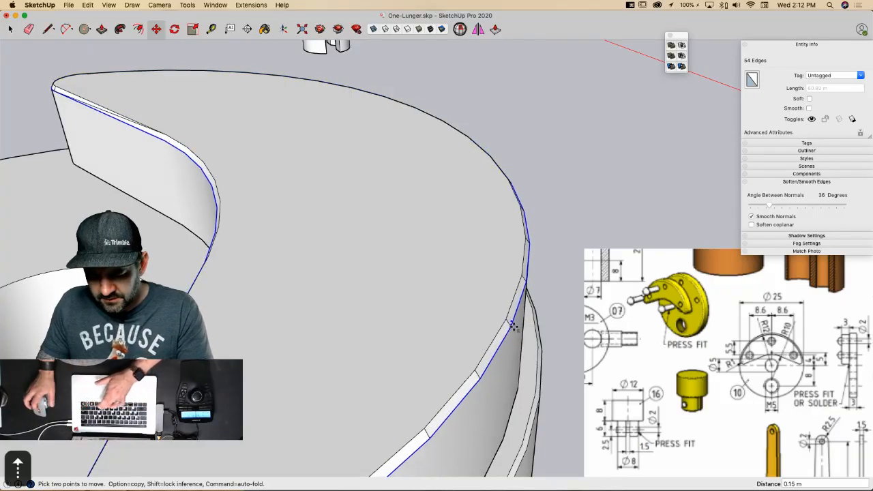
type(".1")
key("Return")
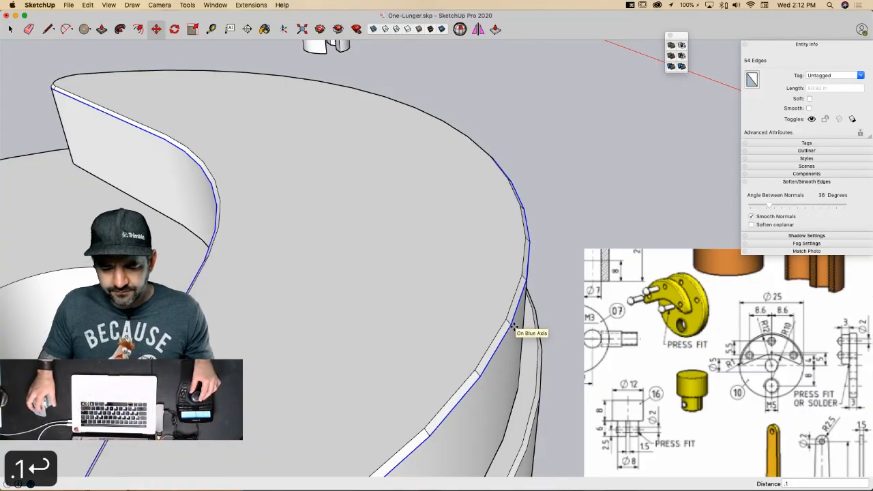
Step: Make the whole chamfered crescent solid into a component
middle_click_drag(513, 326, 334, 350)
key("space")
double_click(416, 358)
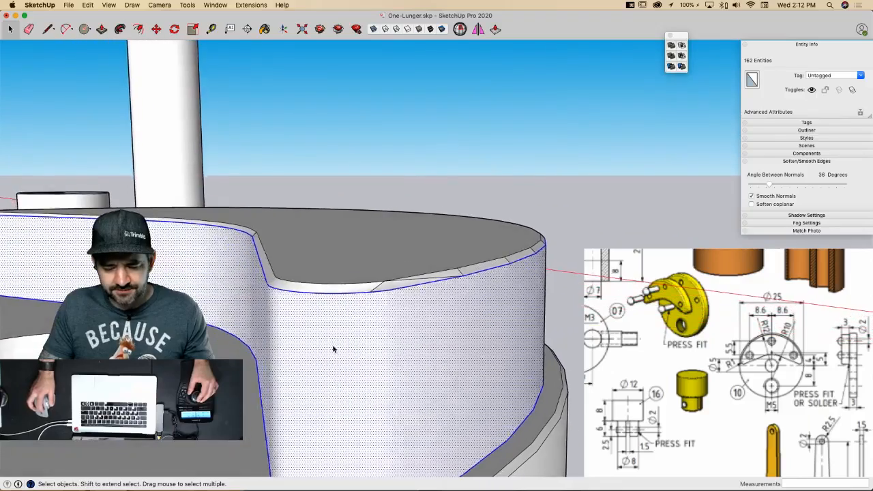
left_click(363, 164)
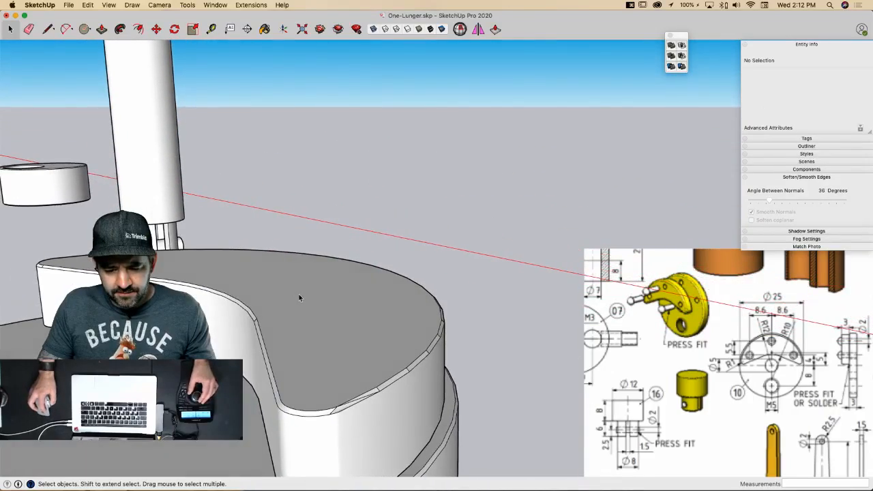
triple_click(299, 294)
right_click(298, 294)
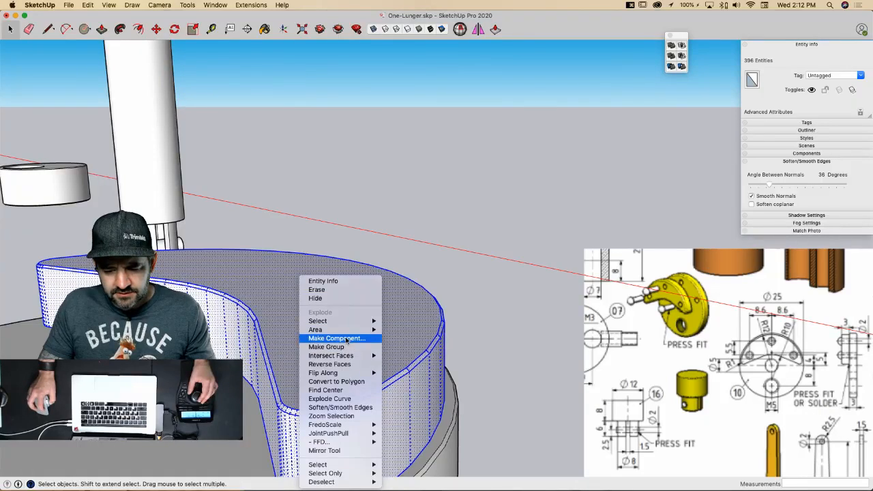
left_click(347, 340)
left_click(502, 259)
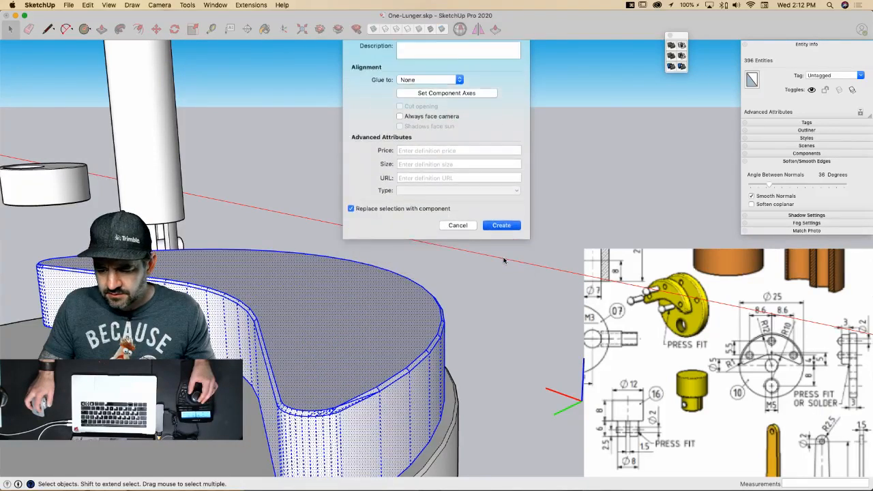
Step: Soften the crescent component's geometry with smooth normals and coplanar softening on, and leave the component
scroll(449, 234, "up", 5)
left_click(449, 234)
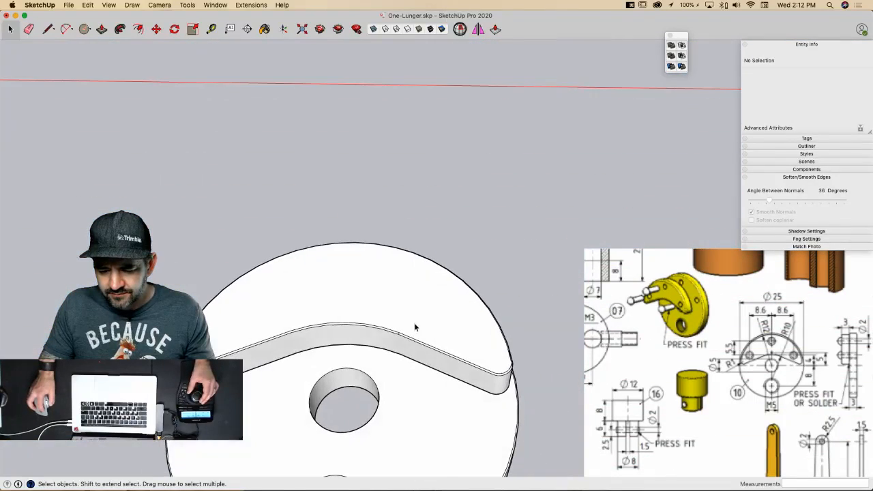
triple_click(414, 327)
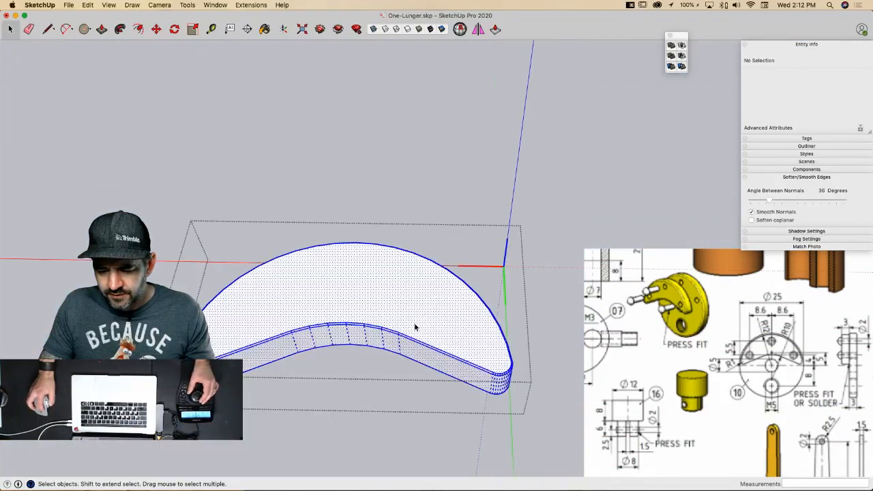
left_click(753, 205)
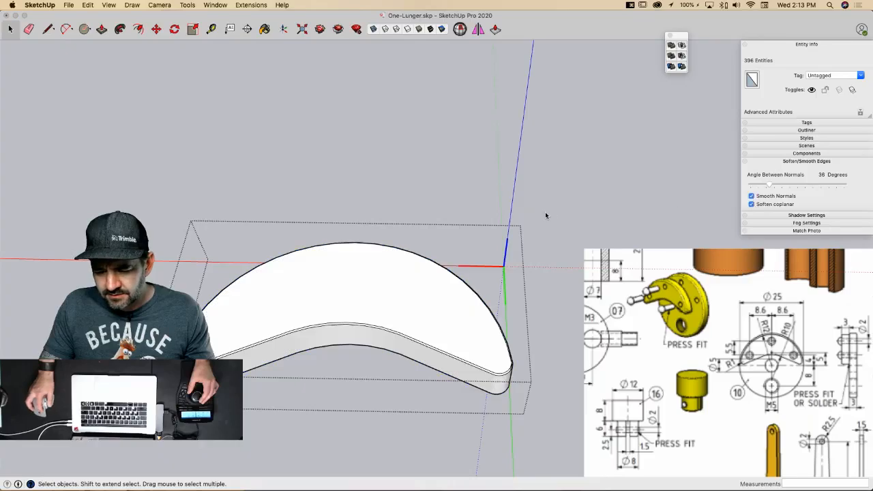
left_click(541, 187)
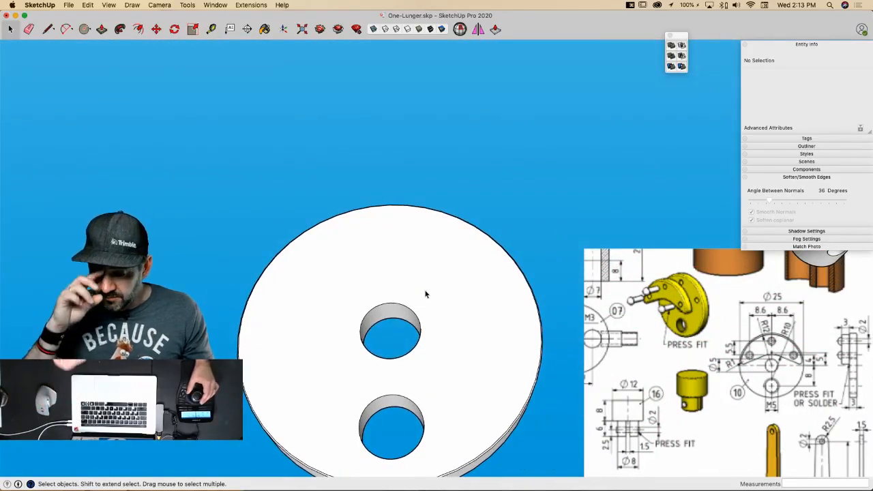
Step: Draw a line about 12.4 m long from the centre of the disc's middle hole to its rim on the underside
key("l")
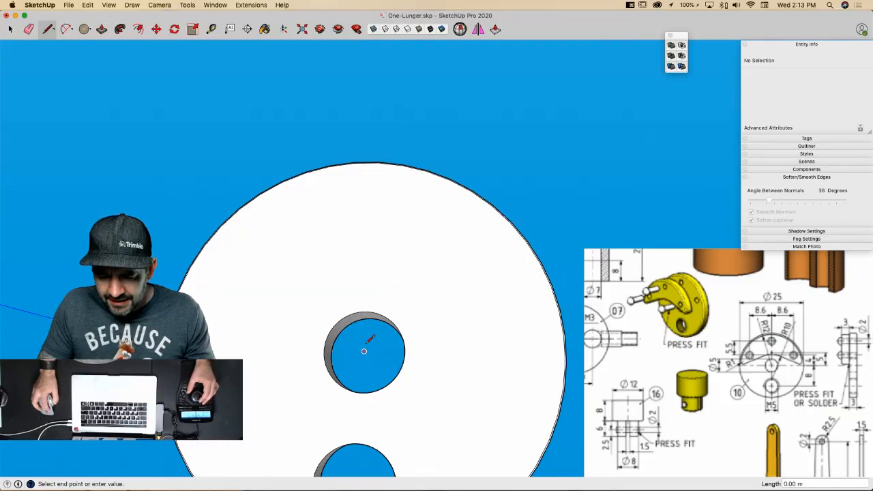
left_click(380, 161)
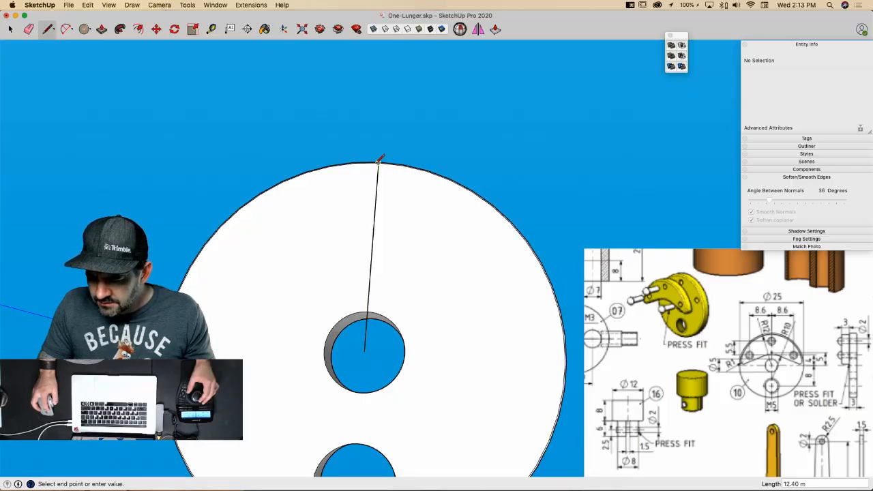
key("space")
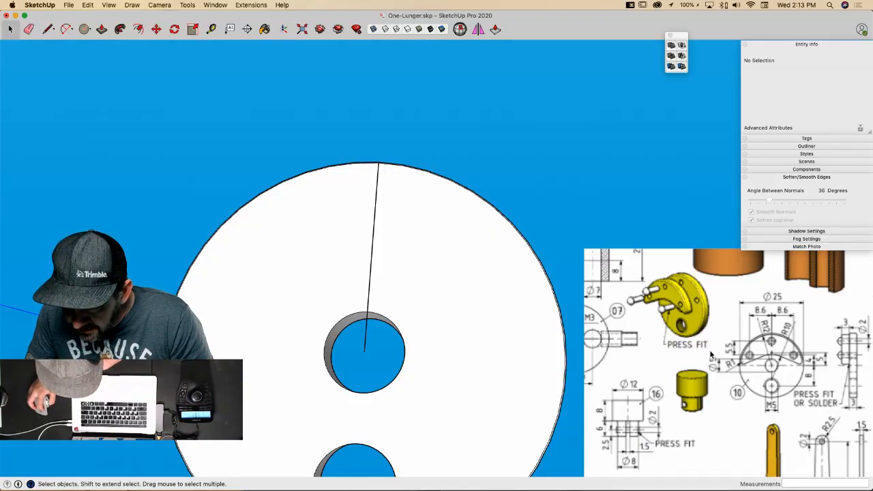
Step: Erase the construction line running from the middle hole's centre to the rim on the disc's underside
key("e")
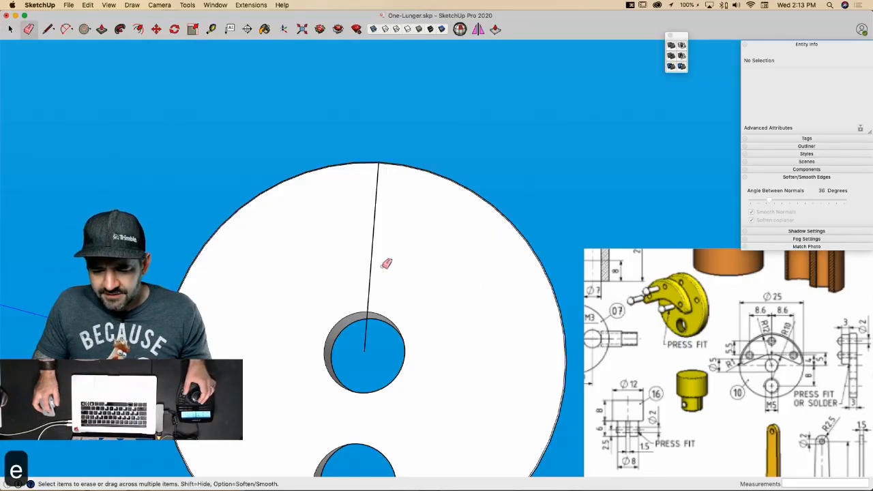
left_click(374, 270)
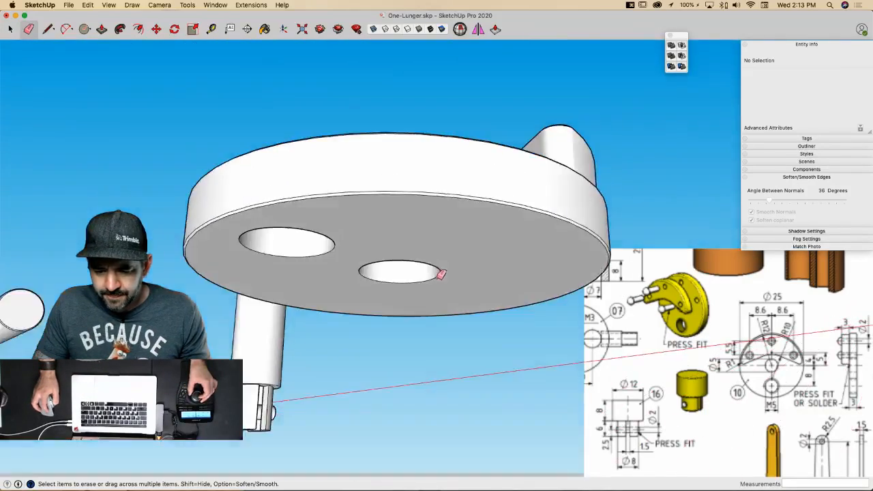
Step: Draw a 3 m line up the blue axis from the middle hole's top centre, then one about 17 m long level across the crescent past its rim
middle_click_drag(442, 275, 419, 328)
key("l")
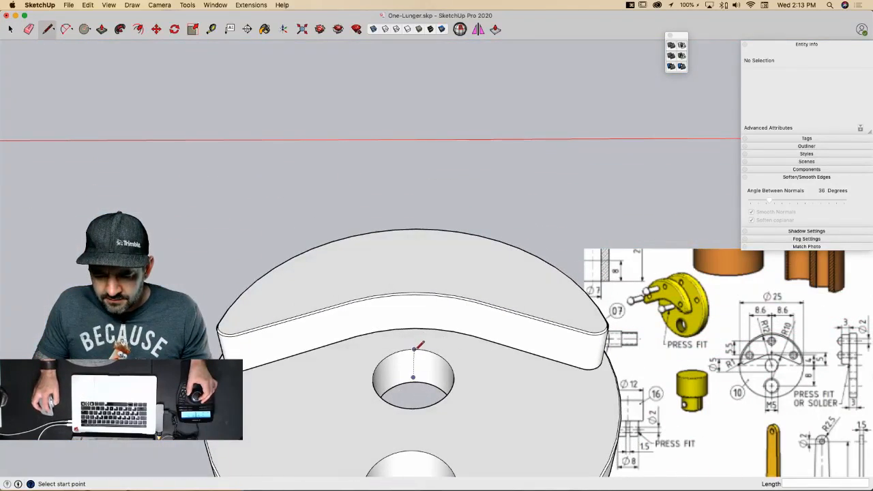
middle_click_drag(413, 376, 414, 352)
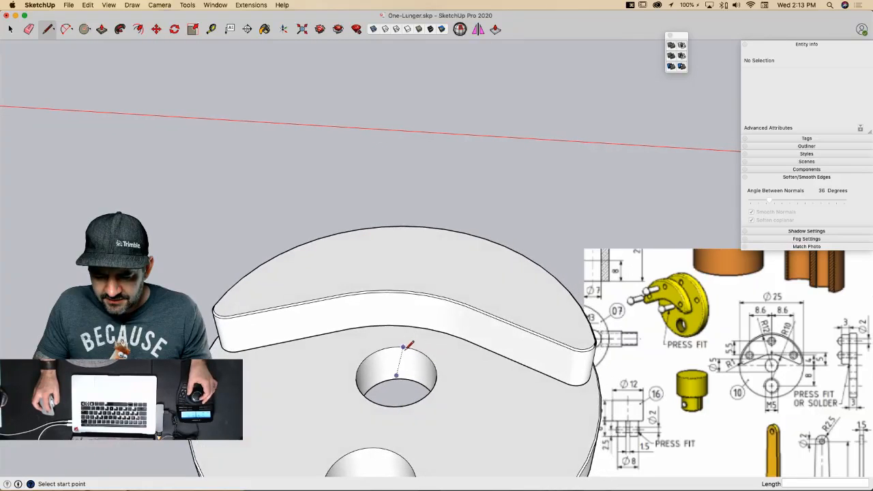
key("Escape")
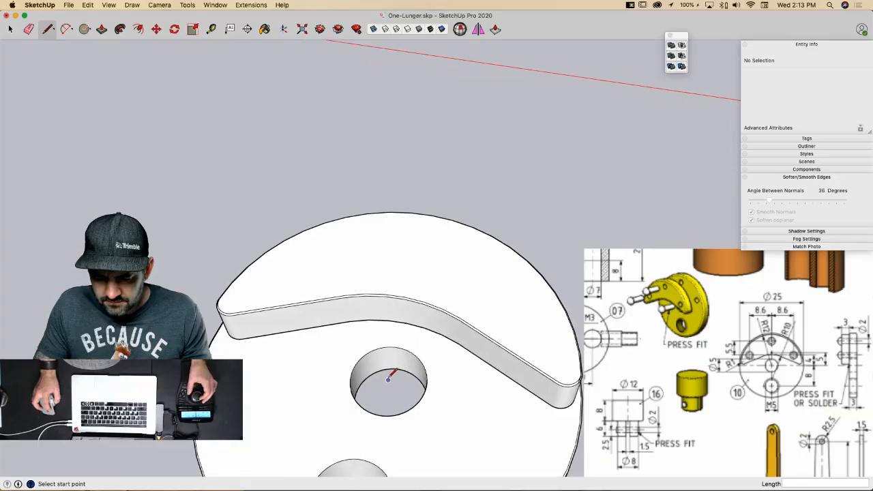
middle_click_drag(389, 379, 391, 343)
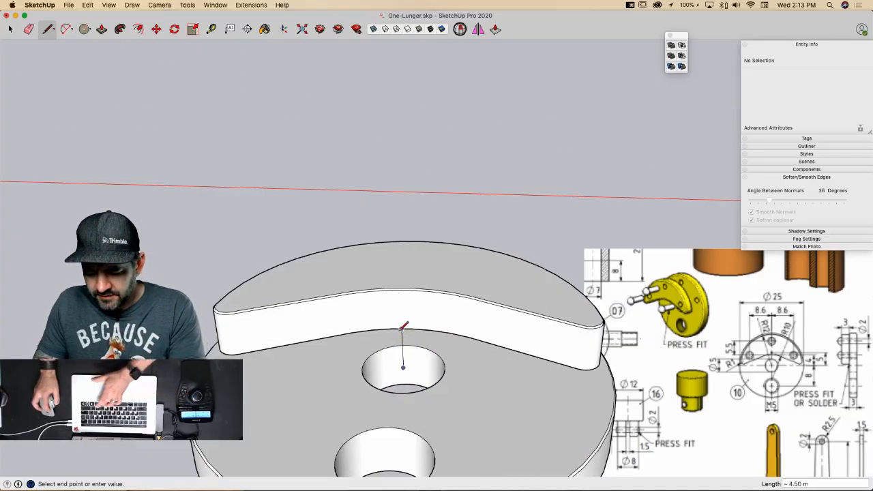
key("Up")
left_click(403, 328)
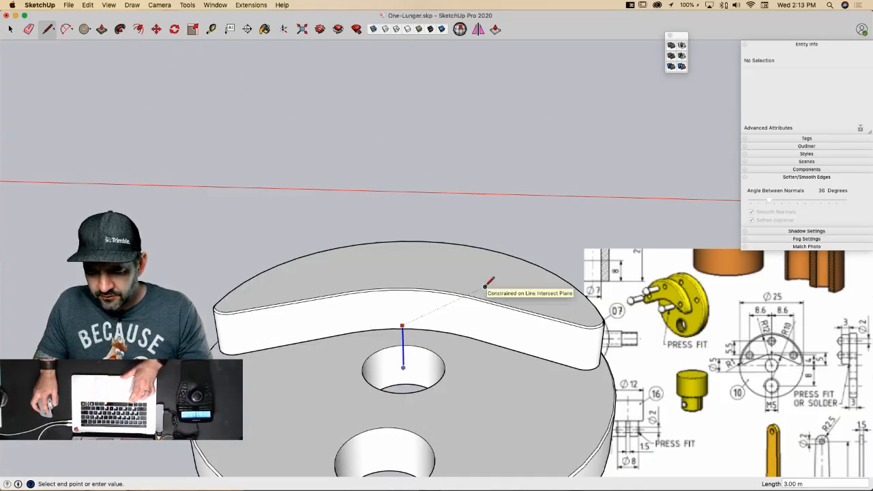
left_click(485, 287)
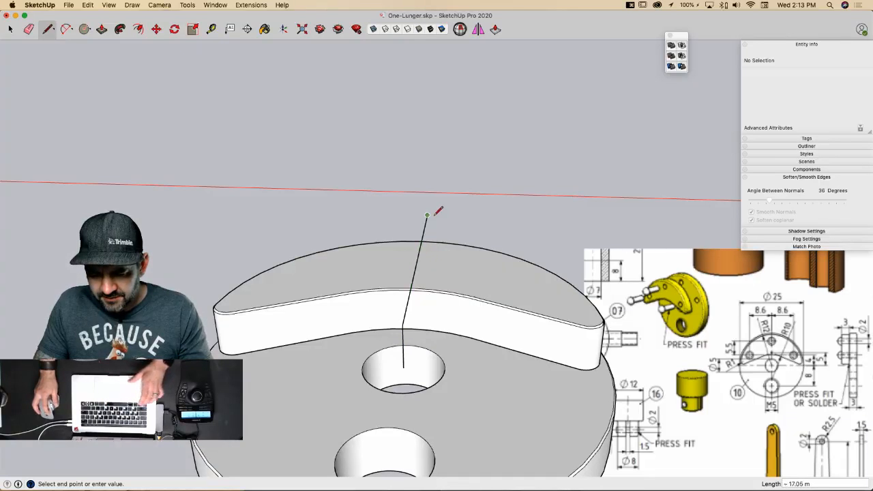
key("Escape")
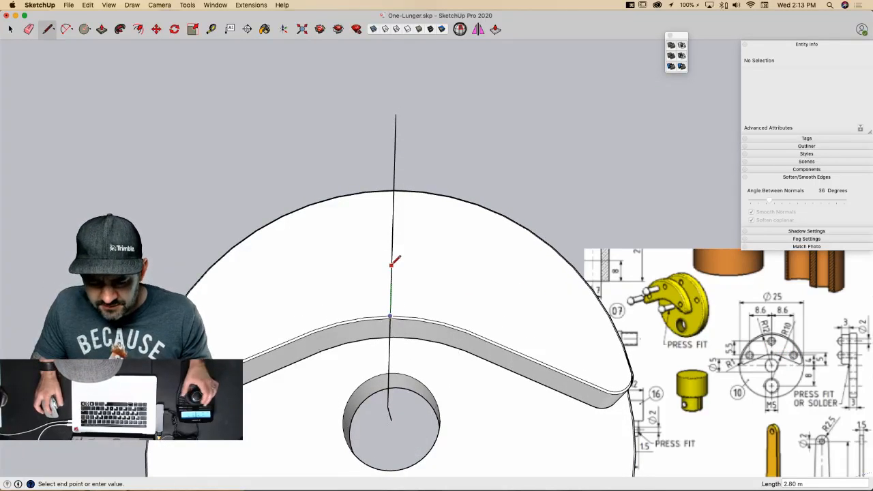
Step: Mark 5.5 m along the centre line from the crescent's inner edge, draw a 1 m radius circle there, and clear the line beyond it
type("5.5")
key("Return")
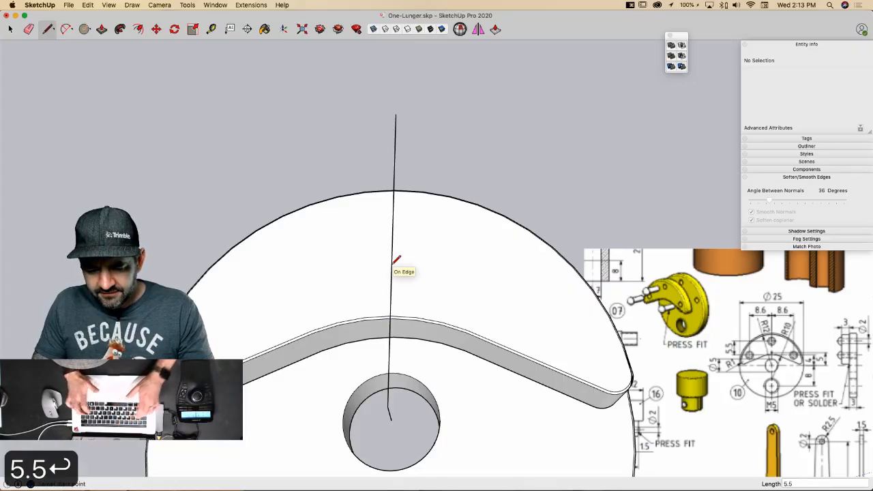
key("c")
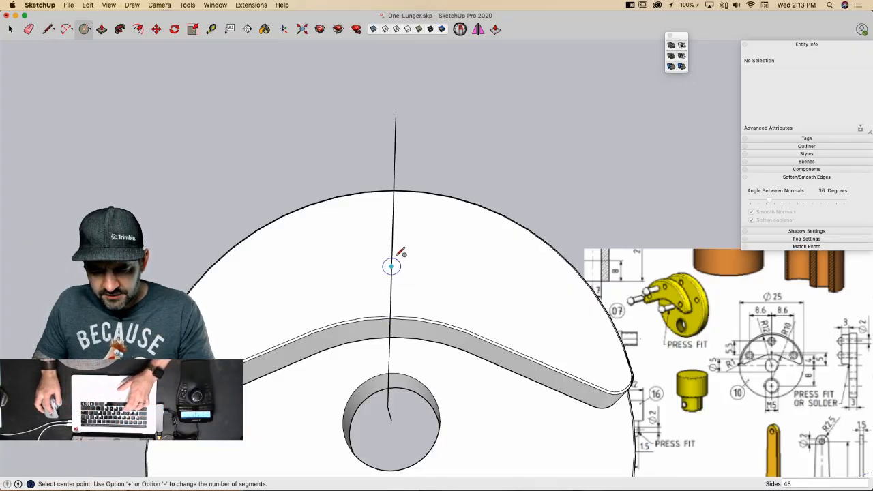
key("l")
left_click(393, 219)
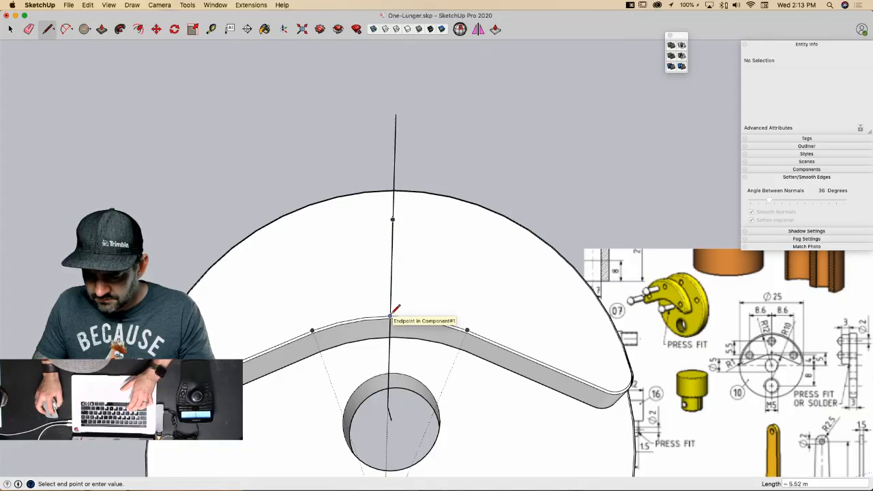
key("e")
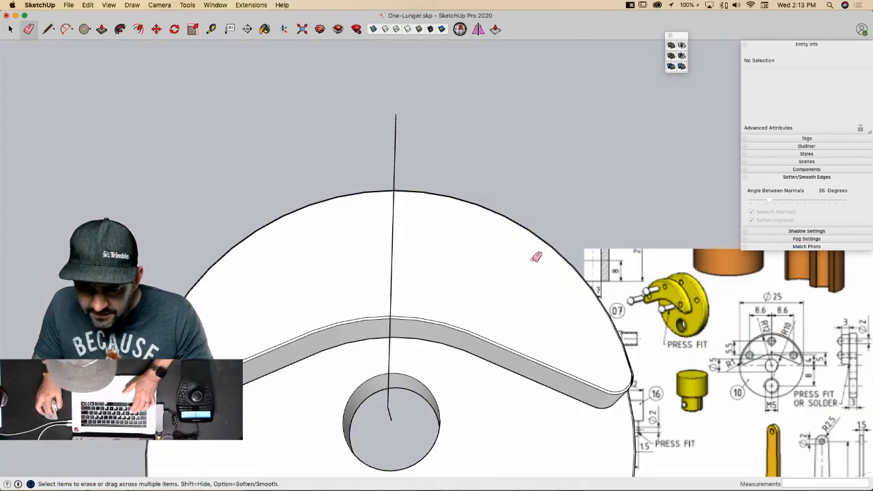
key("c")
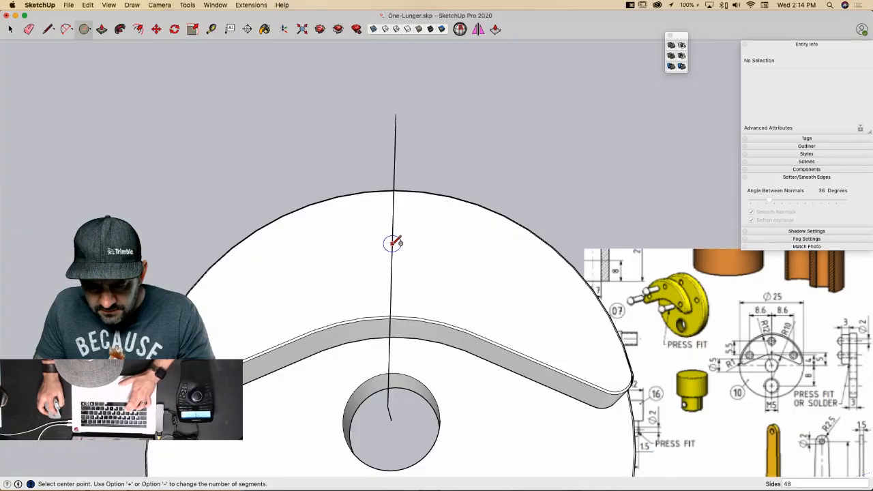
left_click(393, 220)
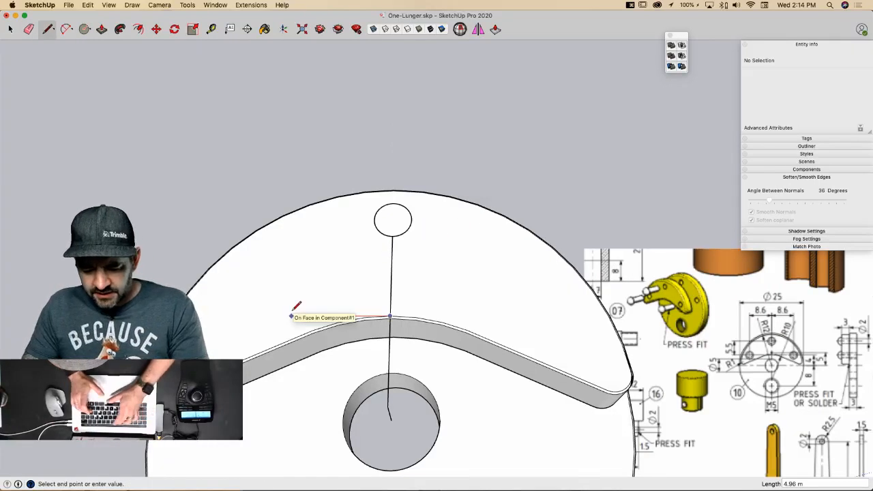
Step: Draw an 8.6 m line in each direction along the red axis from the midpoint of the crescent's inner top edge
type("8.6")
key("Return")
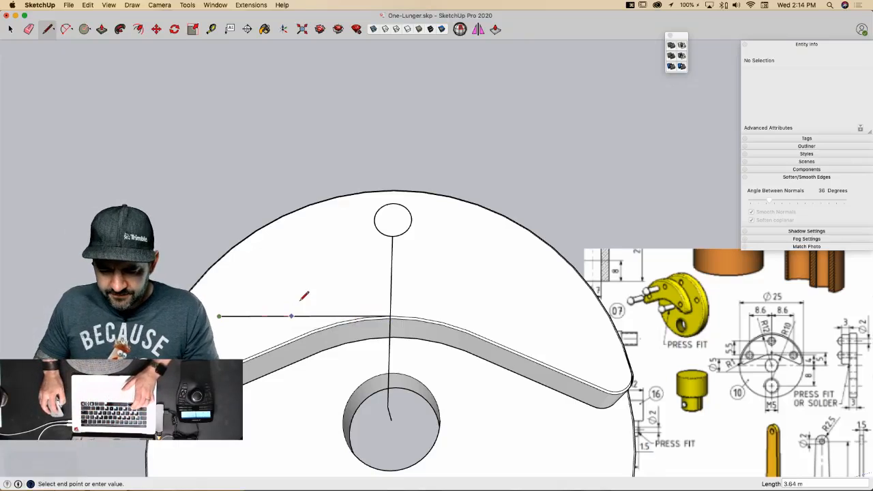
left_click(390, 316)
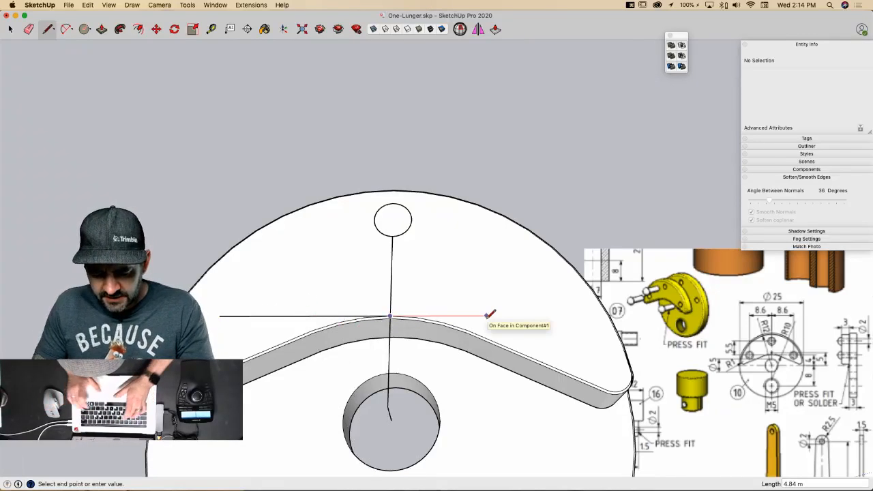
type("8.6")
key("Return")
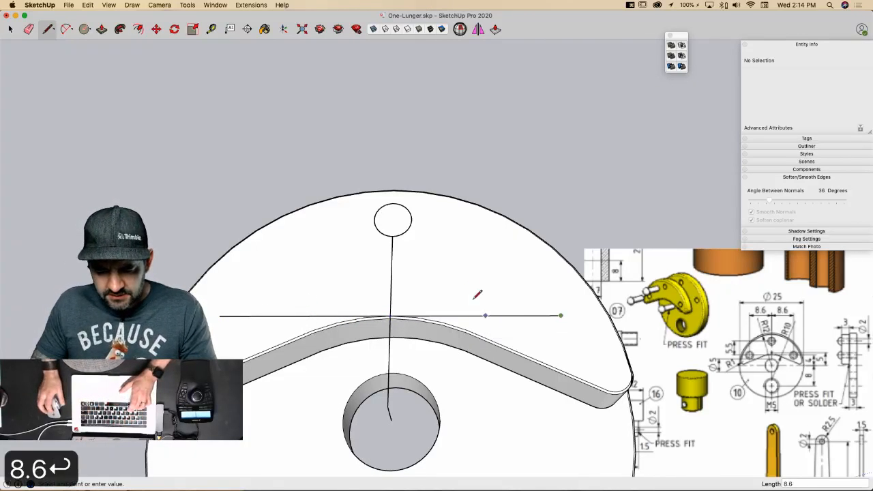
key("space")
Step: Draw a 1 m radius circle at the outer end of each 8.6 m line and erase the remaining construction lines
key("c")
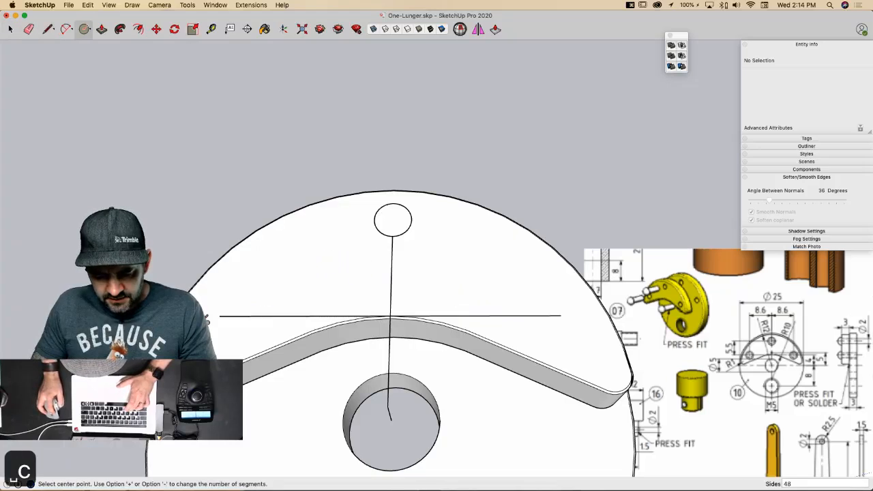
left_click(220, 316)
type("1")
key("Return")
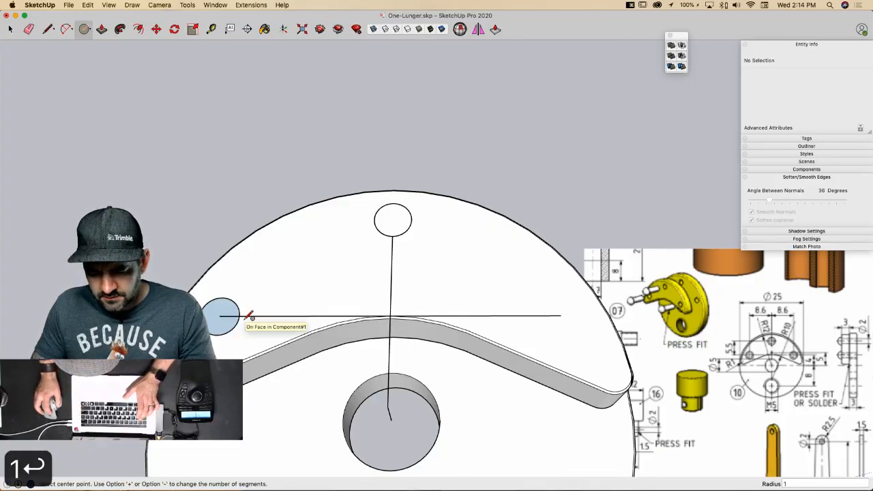
left_click(561, 315)
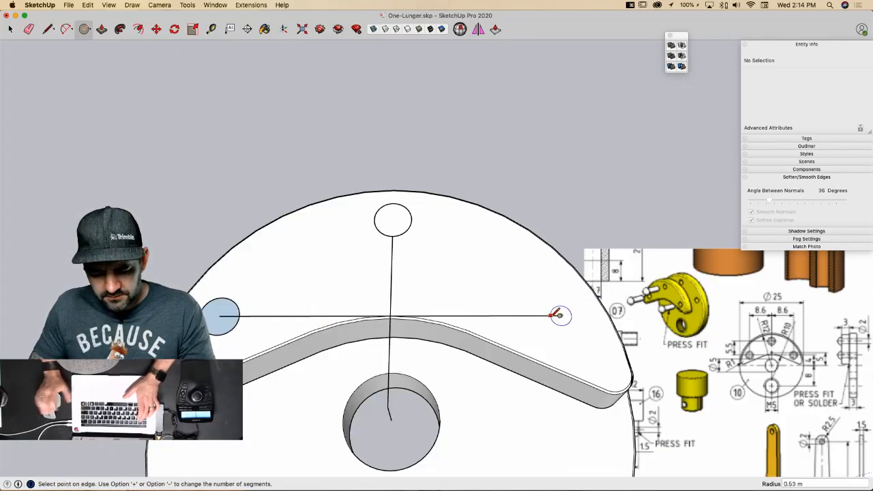
type("1")
key("Return")
key("e")
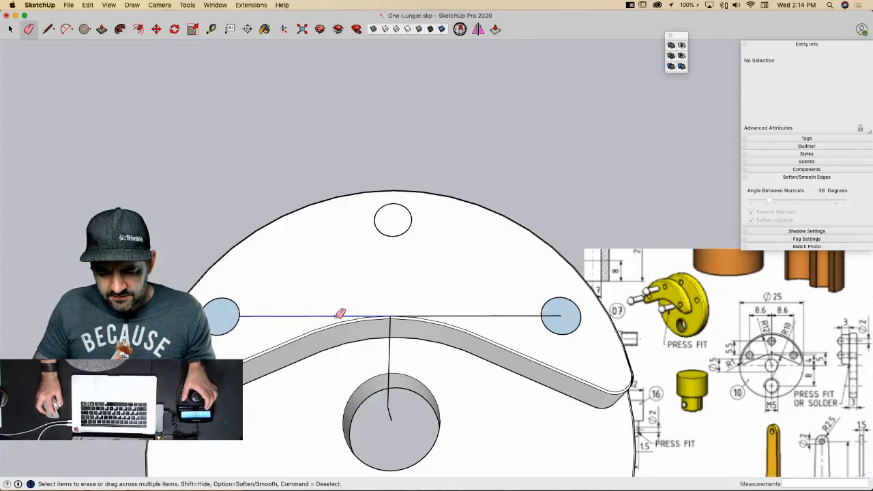
left_click_drag(340, 313, 348, 315)
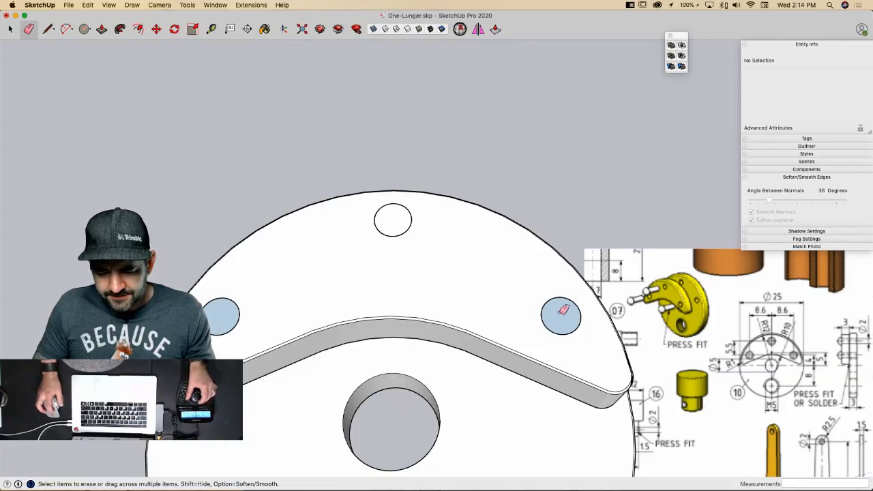
Step: Push/Pull the three pin-hole circles 6 m down through the crescent and disc to the underside
key("p")
left_click(249, 336)
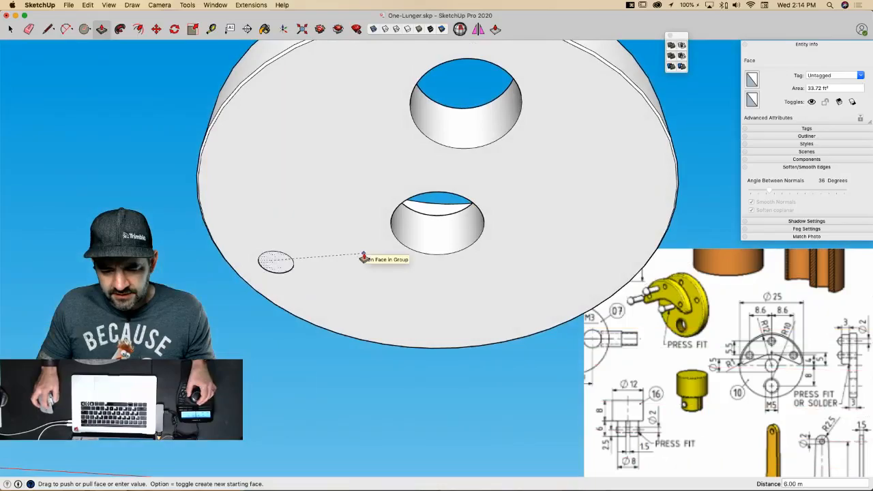
left_click(363, 257)
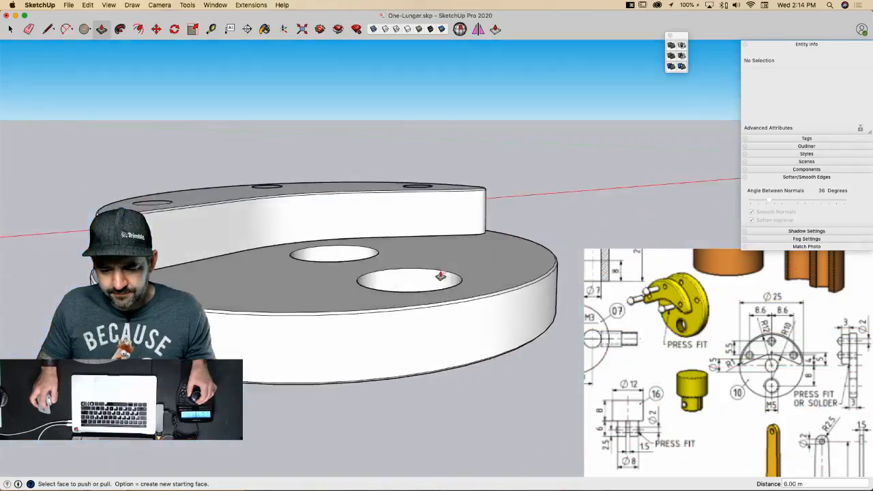
middle_click_drag(441, 275, 395, 176)
left_click(405, 196)
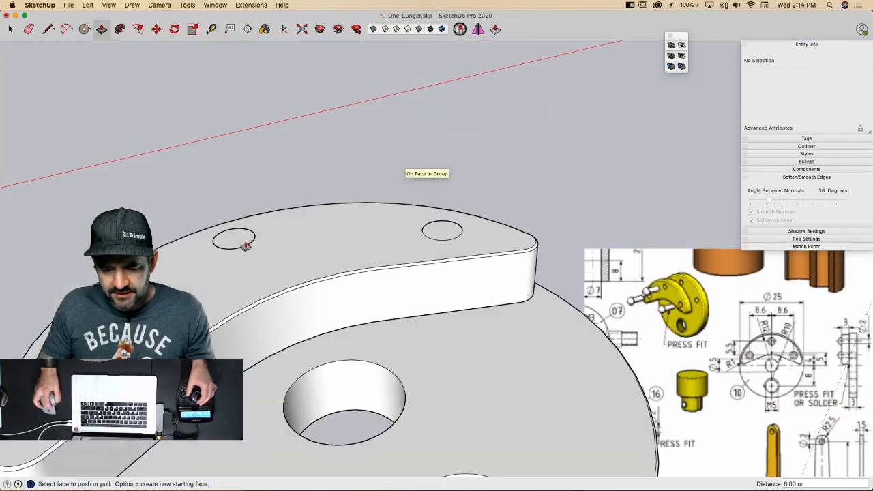
left_click(245, 247)
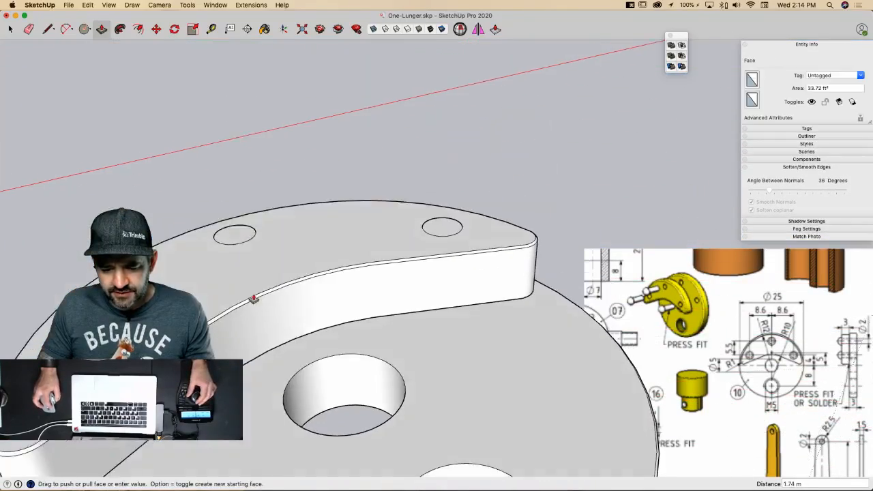
key("space")
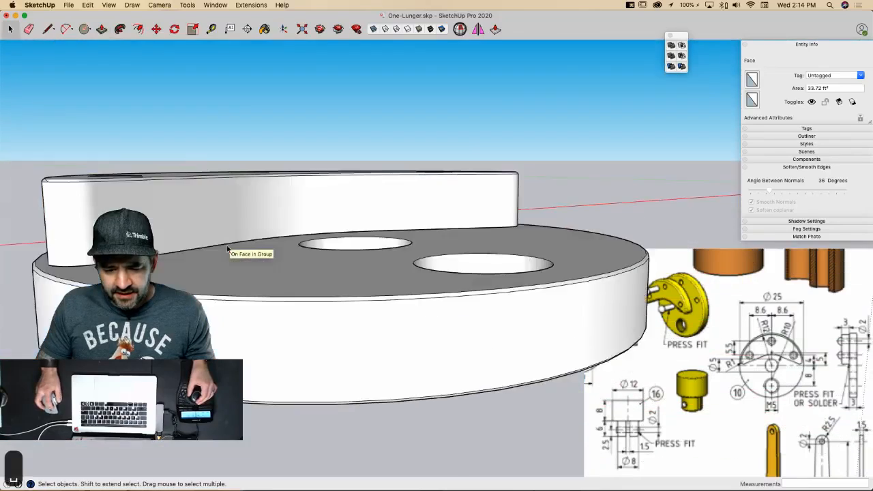
Step: Make each of the three pin cylinders a separate group
right_click(105, 277)
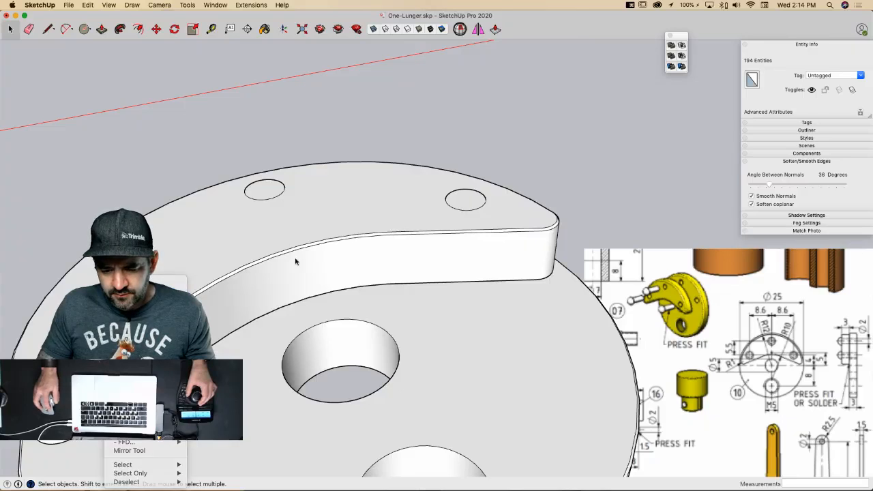
left_click(456, 199)
right_click(456, 199)
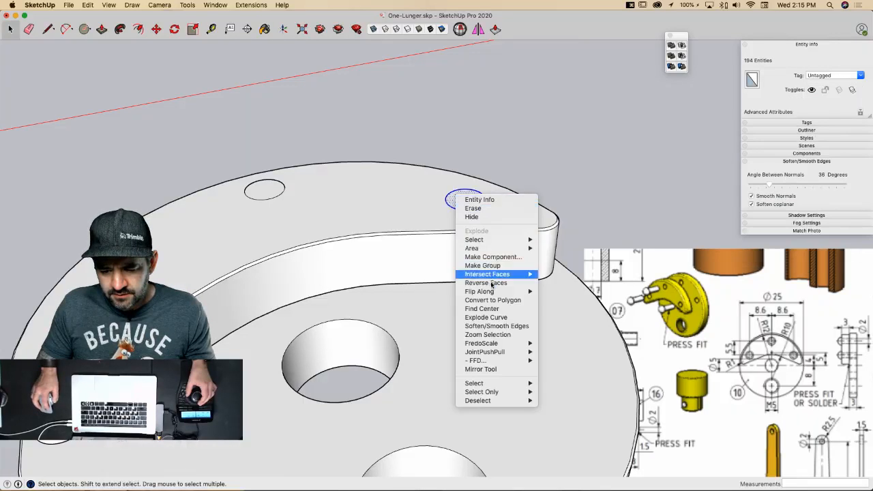
left_click(489, 267)
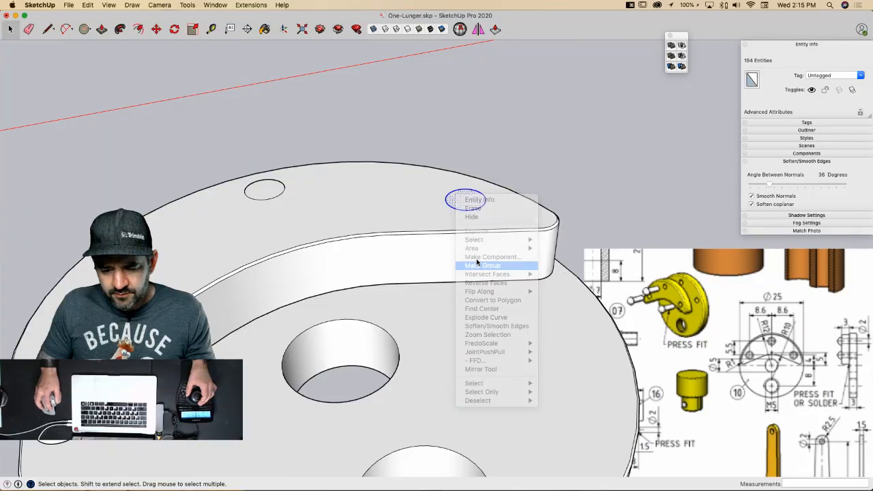
right_click(269, 181)
left_click(309, 250)
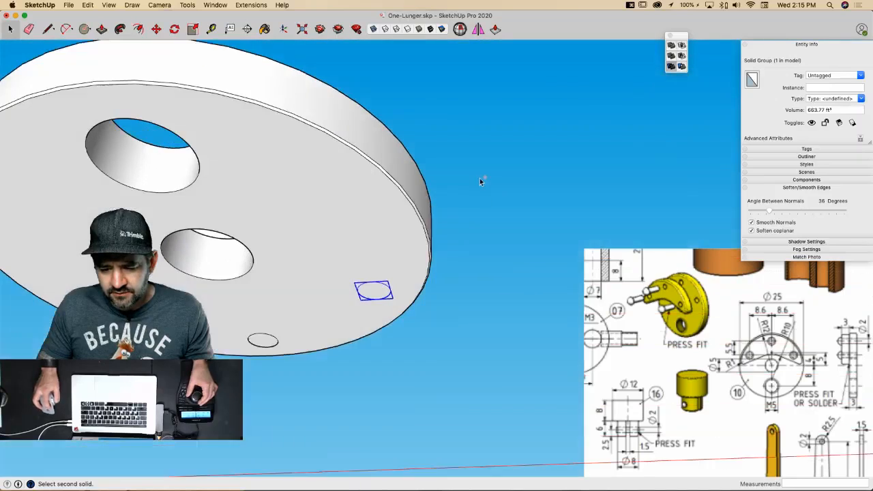
Step: Trim the disc and the crescent with the pin cylinder at the crescent's right end, then delete that cylinder
left_click(419, 230)
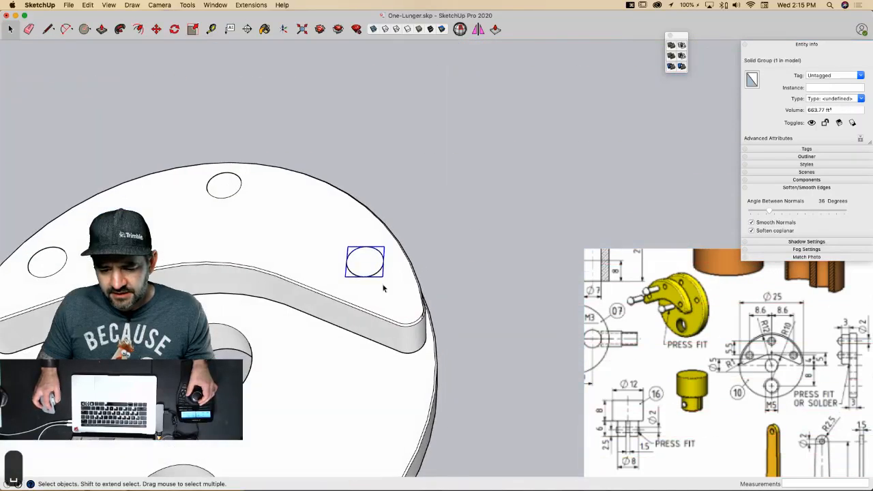
key("Escape")
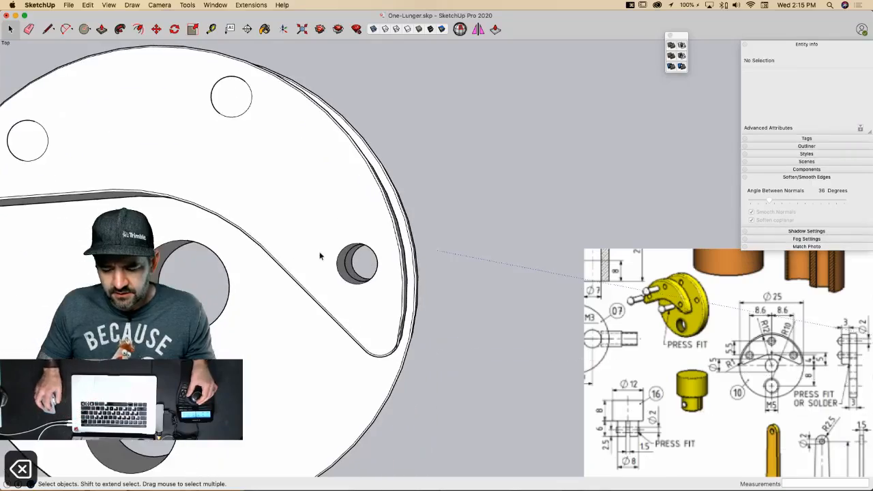
Step: Trim the disc and the crescent with the pin cylinder at the crescent's left end, then delete that cylinder
left_click(244, 166)
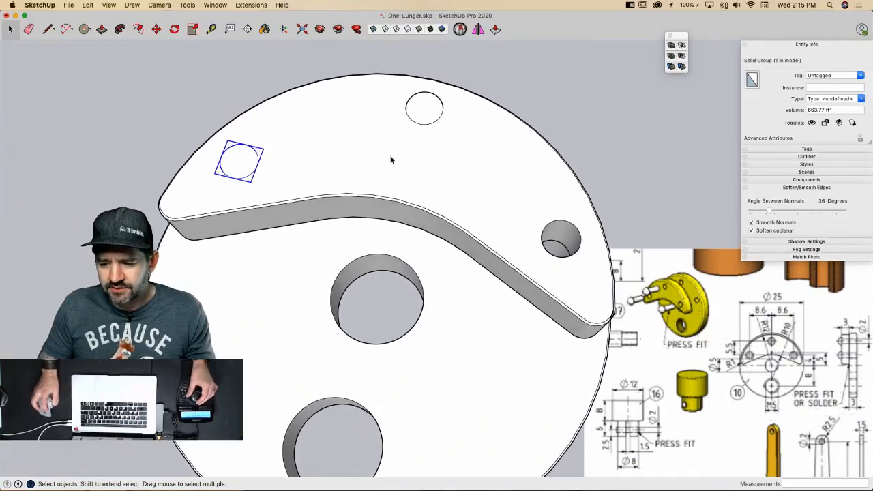
left_click(671, 66)
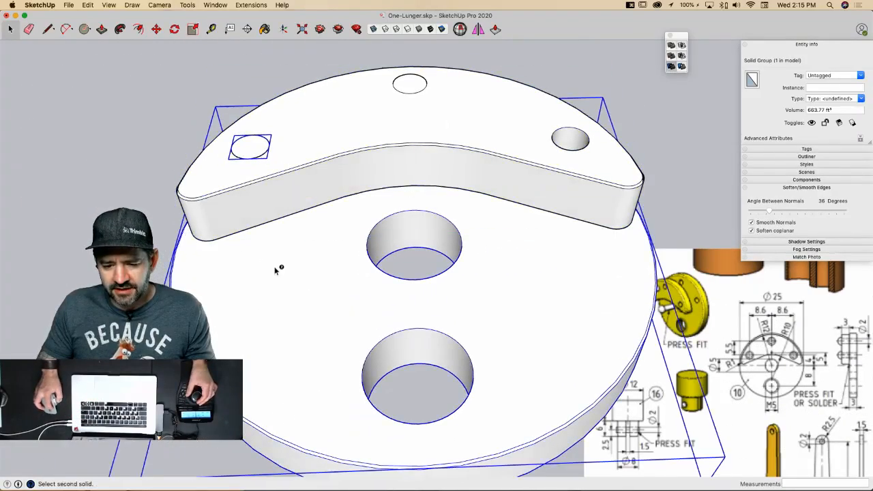
left_click(275, 229)
key("BackSpace")
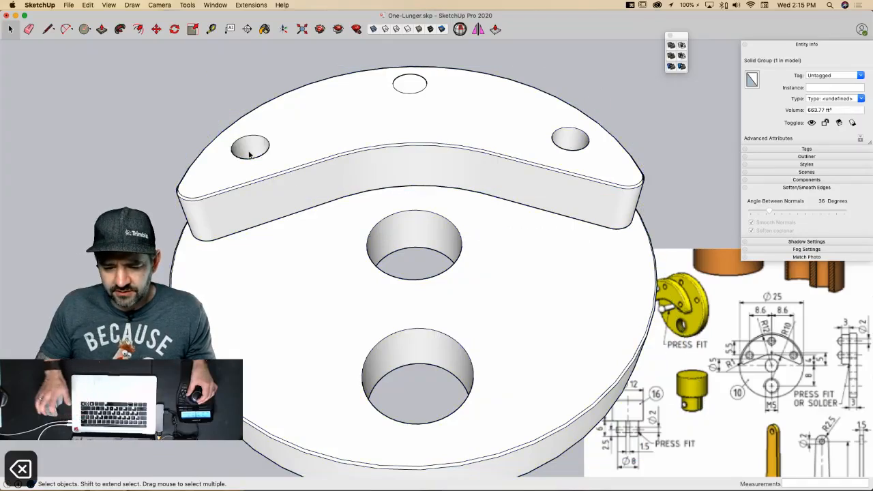
Step: Trim the crescent and the disc with the middle pin cylinder, keeping the cylinder in place
left_click(427, 141)
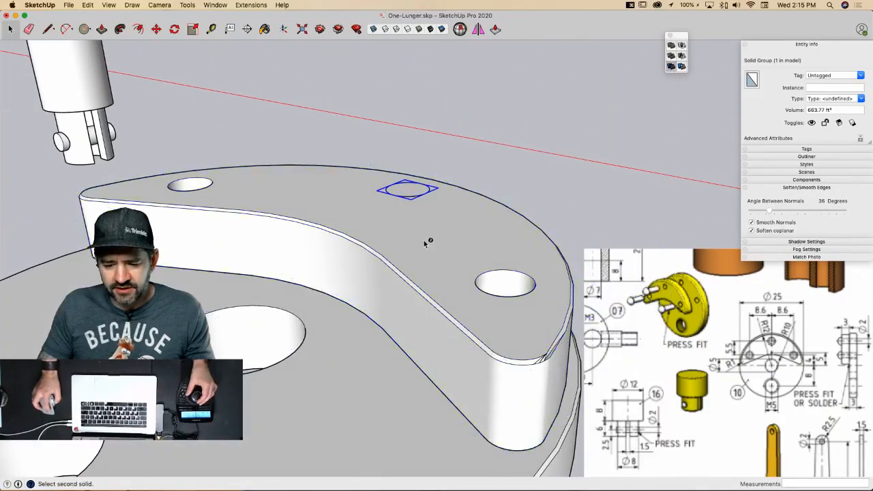
left_click(383, 273)
key("space")
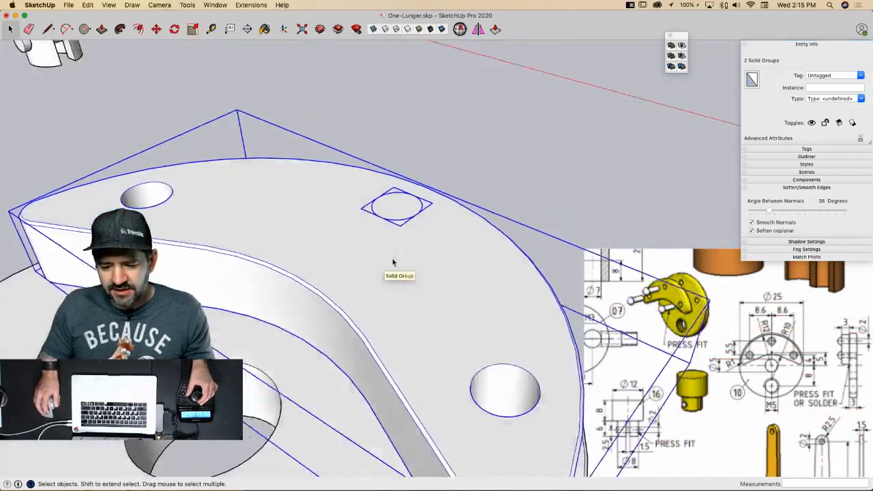
Step: Make the middle pin cylinder a component named Crank Plate Pin
right_click(404, 220)
left_click(481, 140)
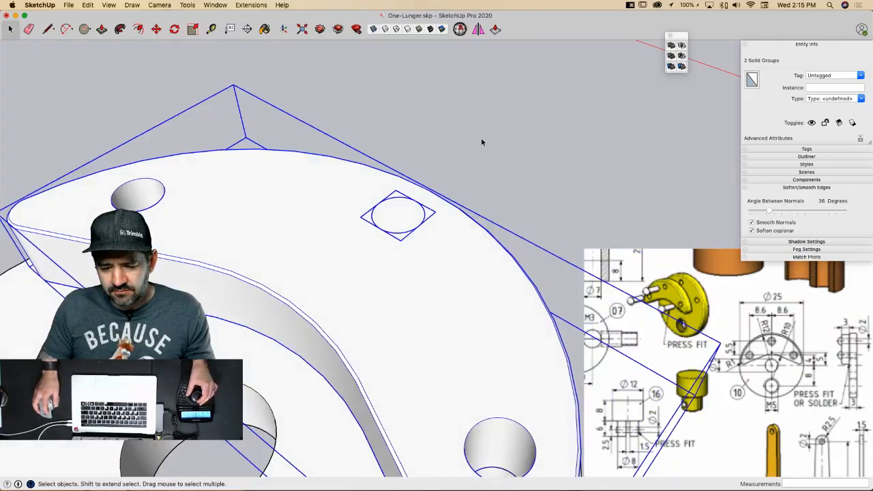
left_click(446, 171)
left_click(403, 208)
right_click(403, 208)
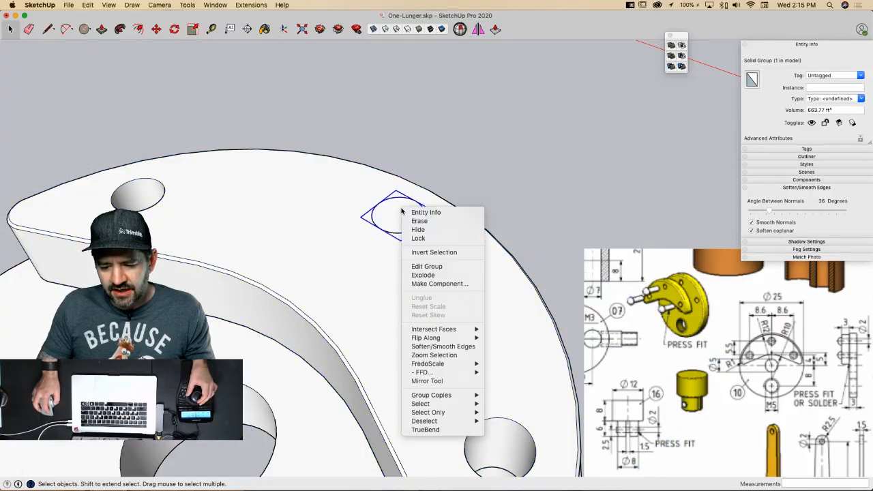
left_click(426, 284)
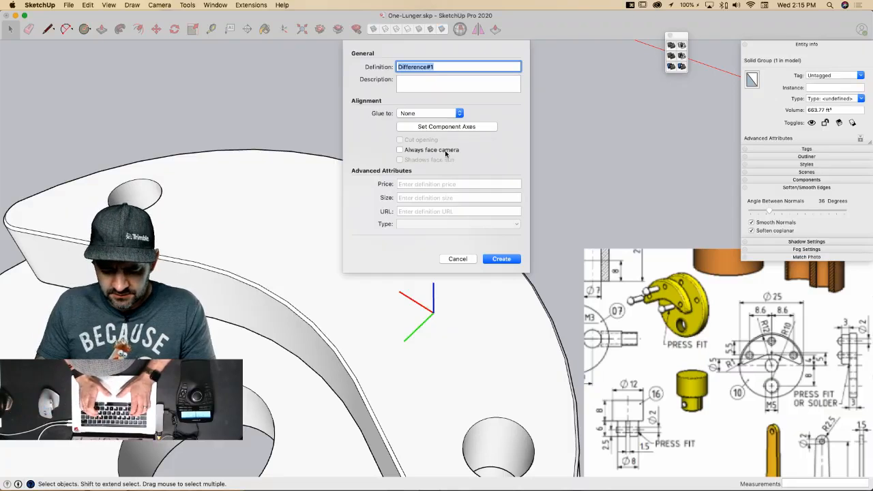
type("Crank Plate Pin")
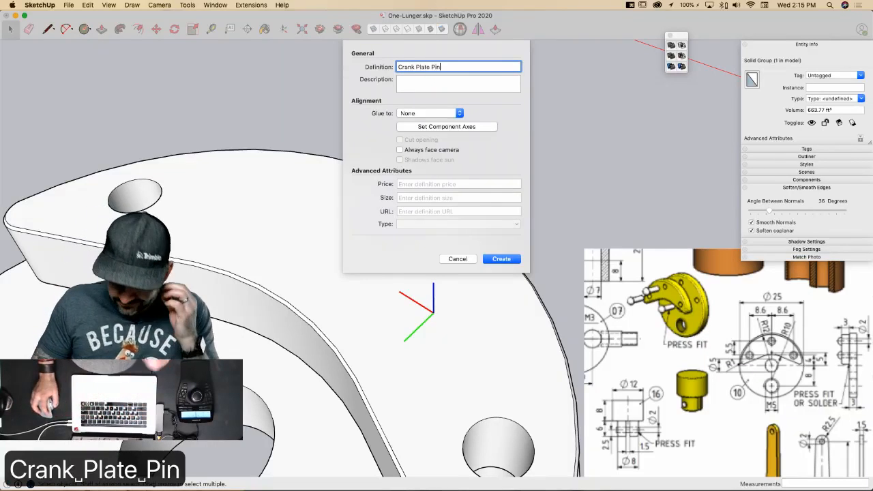
left_click(501, 259)
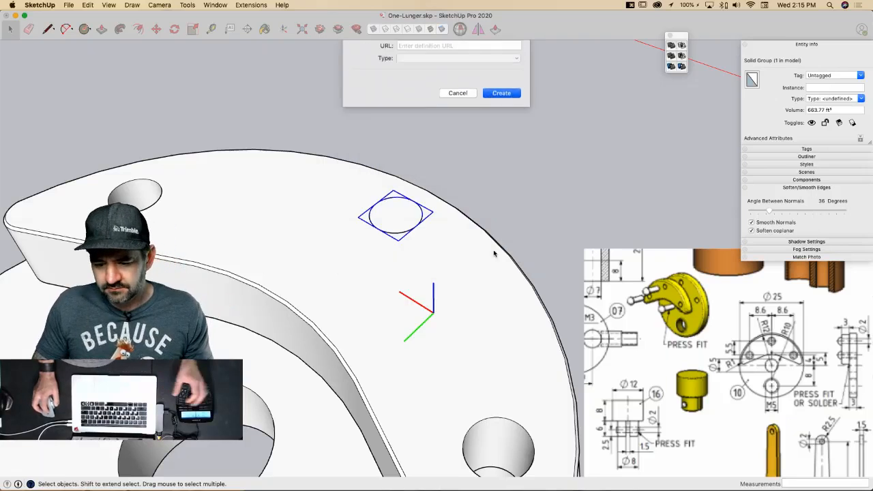
Step: Inside the pin component, draw an upright square of about 1.4 m from the centre of the pin's top face outward past its edge
scroll(393, 230, "up", 3)
double_click(392, 230)
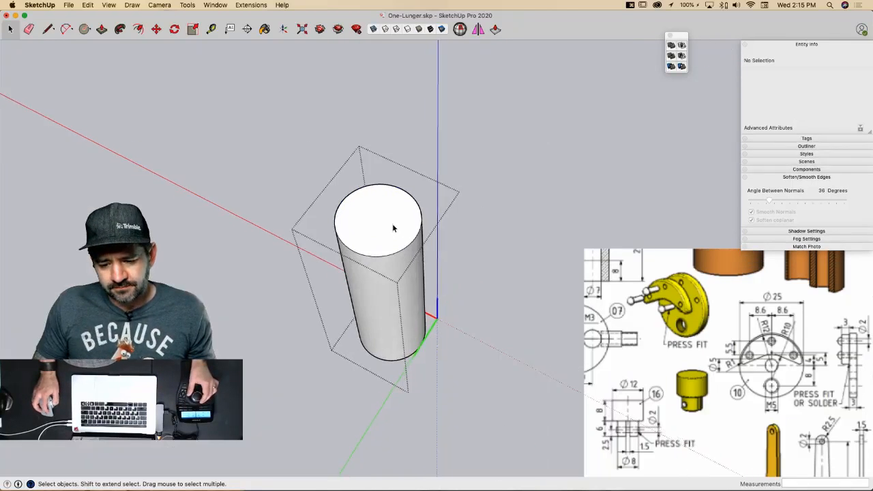
key("l")
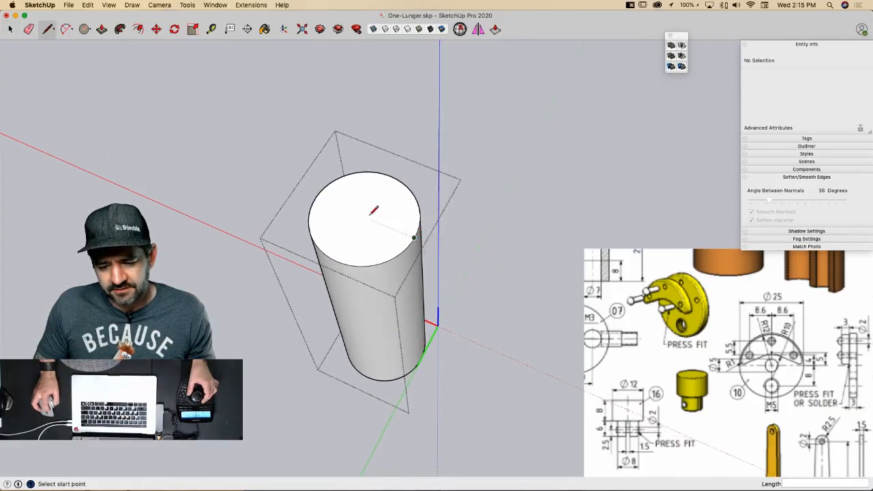
left_click(433, 247)
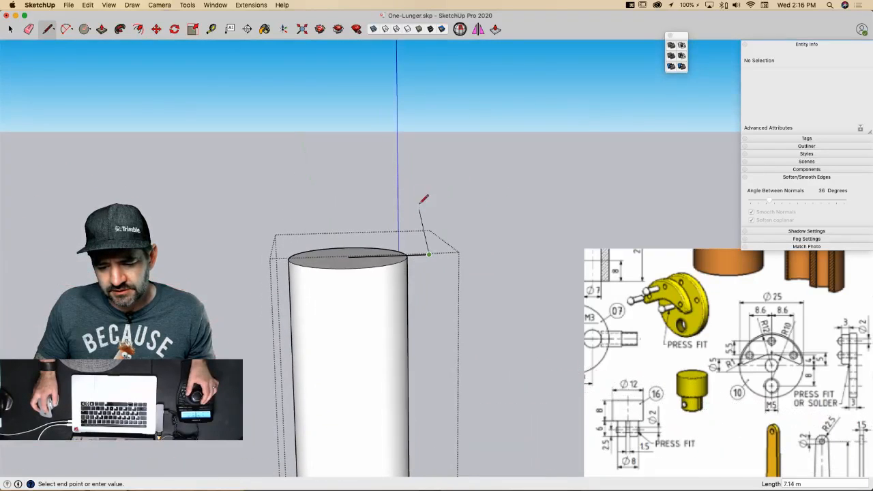
left_click(430, 175)
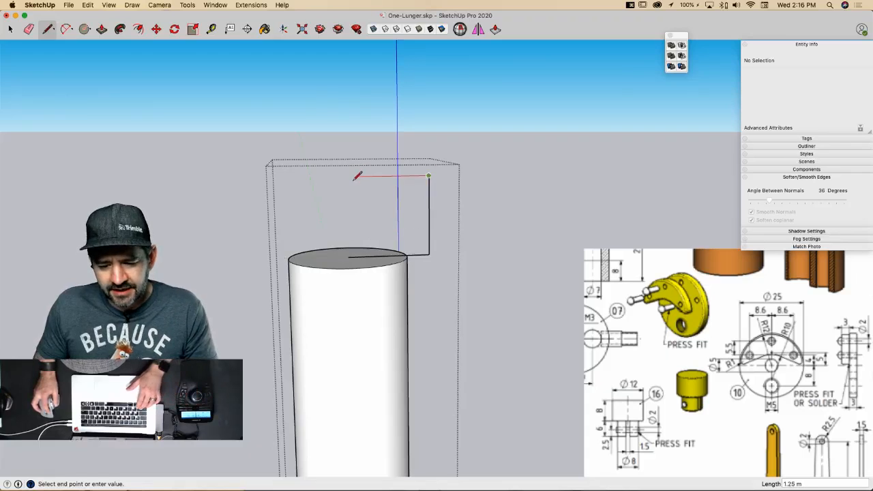
left_click(348, 257)
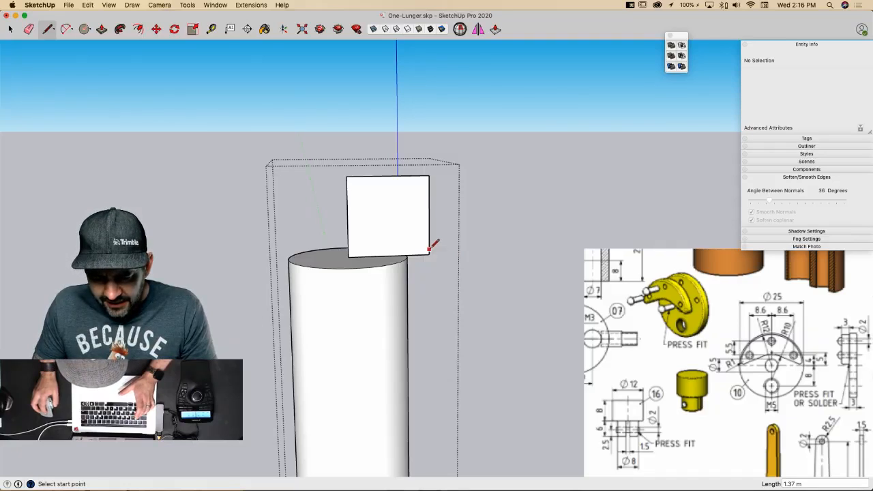
Step: Draw a 1.4 m radius circle around the square's lower corner at the pin centre and erase everything except the quarter-circle profile
key("c")
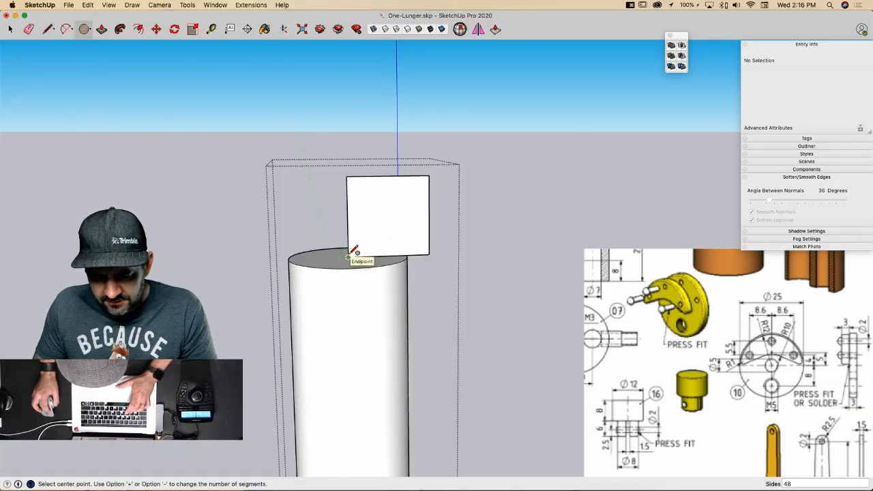
left_click(431, 251)
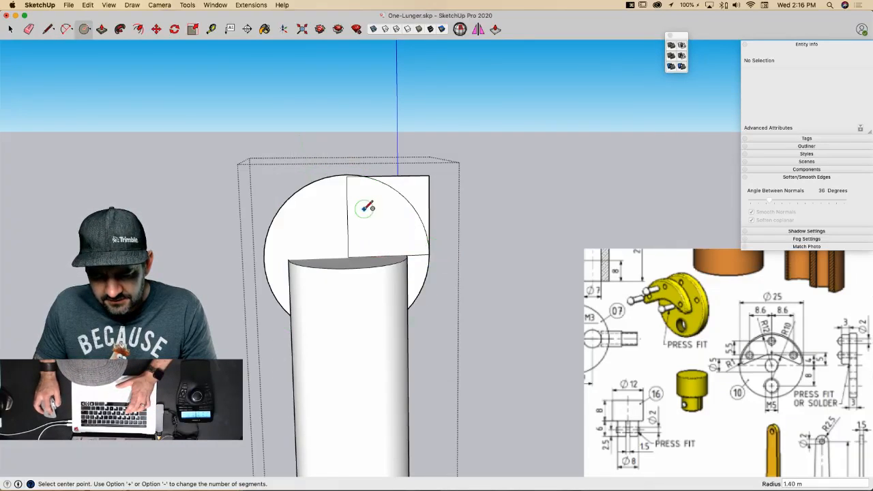
key("l")
key("e")
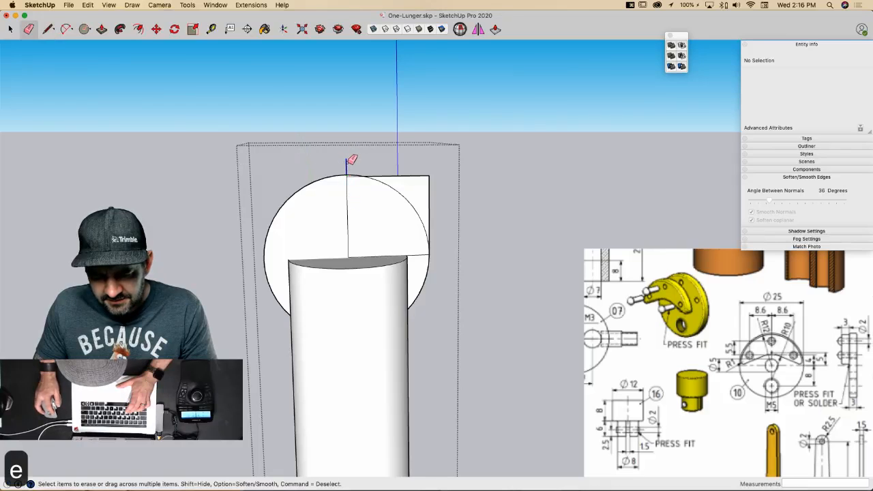
left_click(332, 168)
scroll(351, 174, "up", 3)
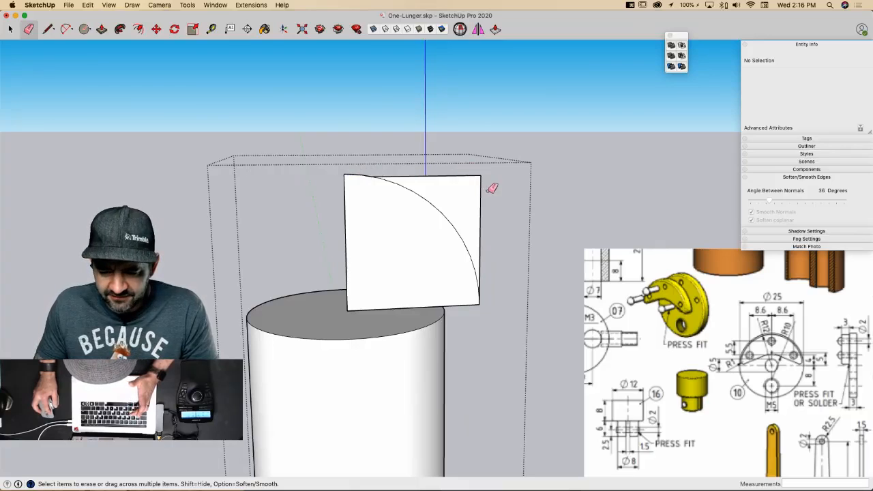
left_click_drag(481, 175, 482, 185)
key("space")
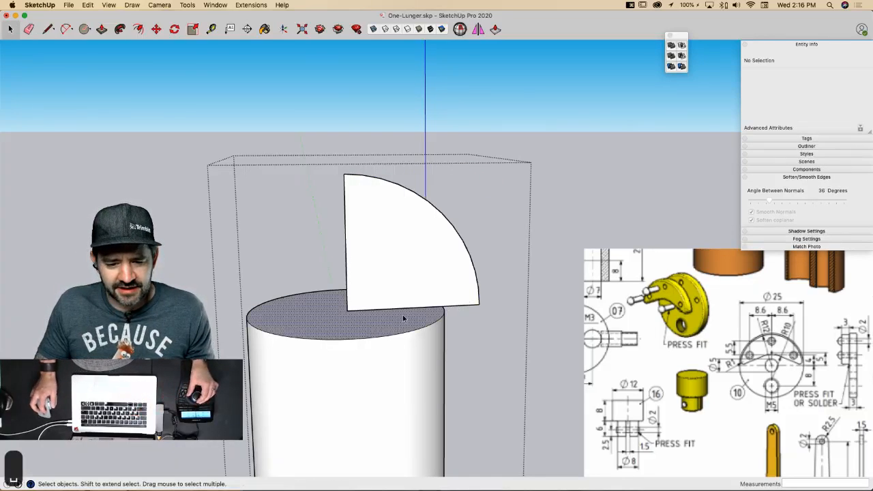
Step: Sweep the quarter-circle profile around the pin's top face with Follow Me to form a domed head
middle_click_drag(403, 318, 434, 96)
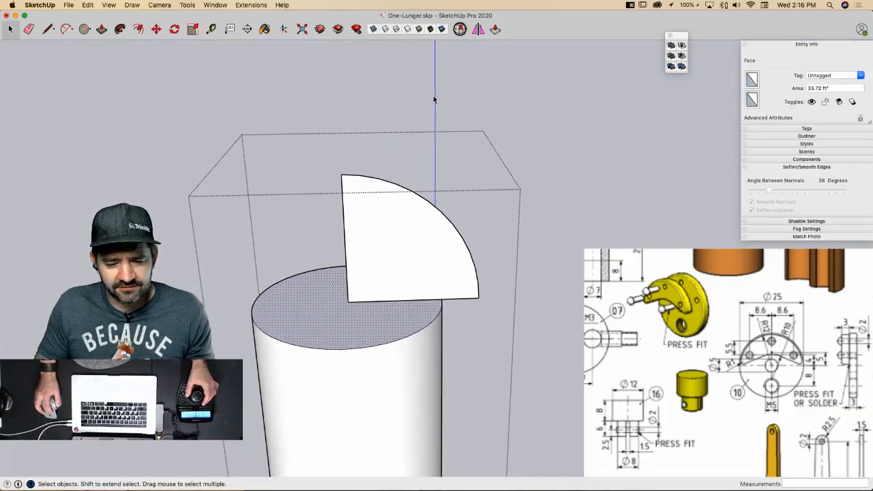
left_click(119, 29)
left_click(378, 242)
key("space")
middle_click_drag(376, 239, 410, 324)
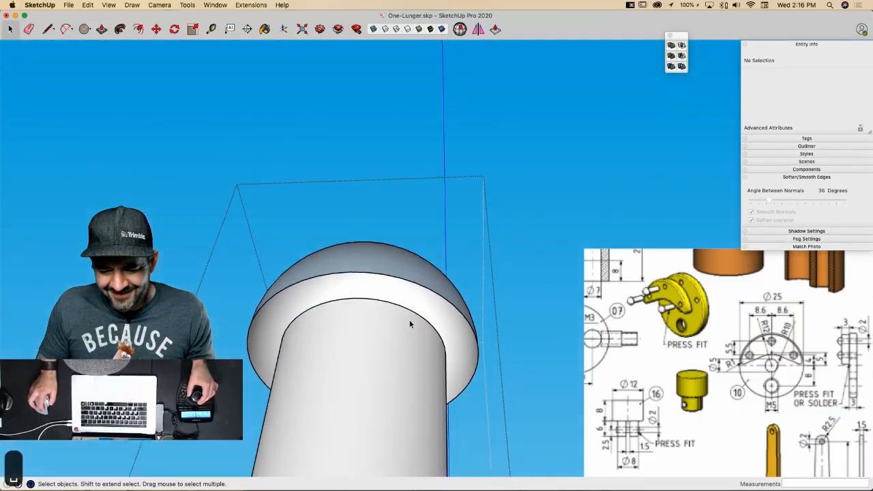
Step: Close the flat ring under the pin head with an edge from shaft to rim and erase the leftover seam edges
key("l")
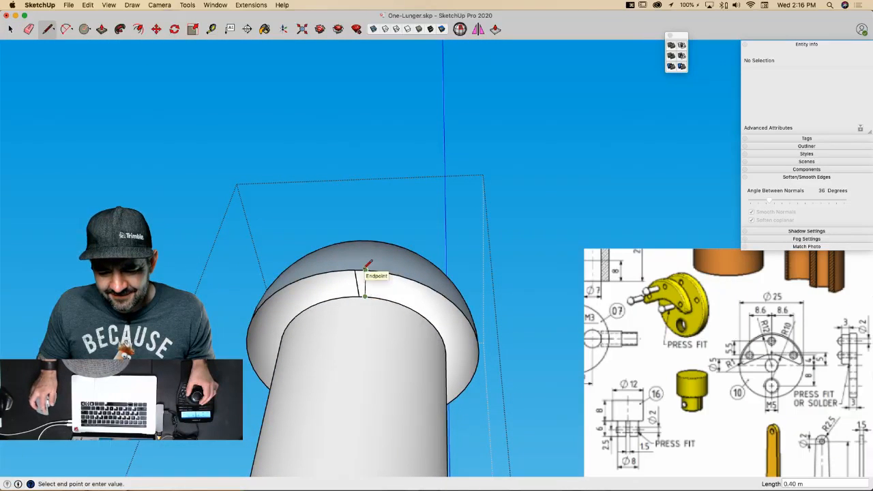
left_click(365, 271)
key("e")
left_click(357, 282)
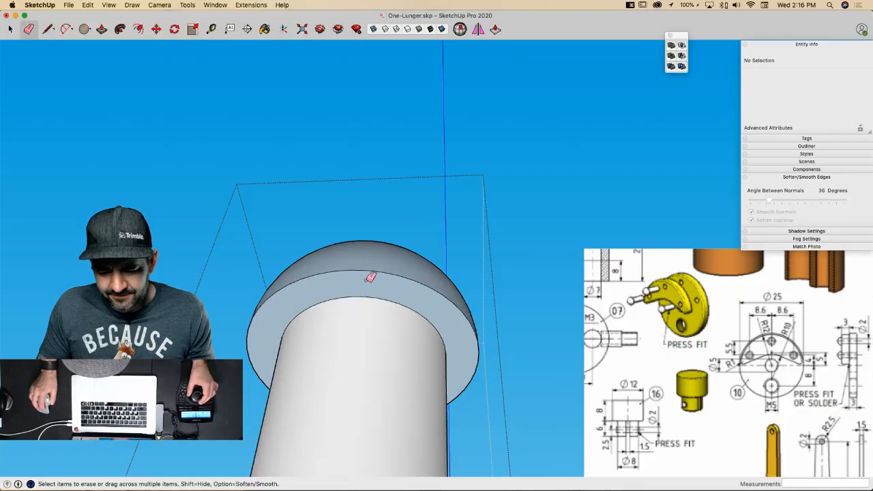
Step: Orient the faces of the pin to match its shaft face, check the whole pin, and leave the component
key("space")
right_click(372, 320)
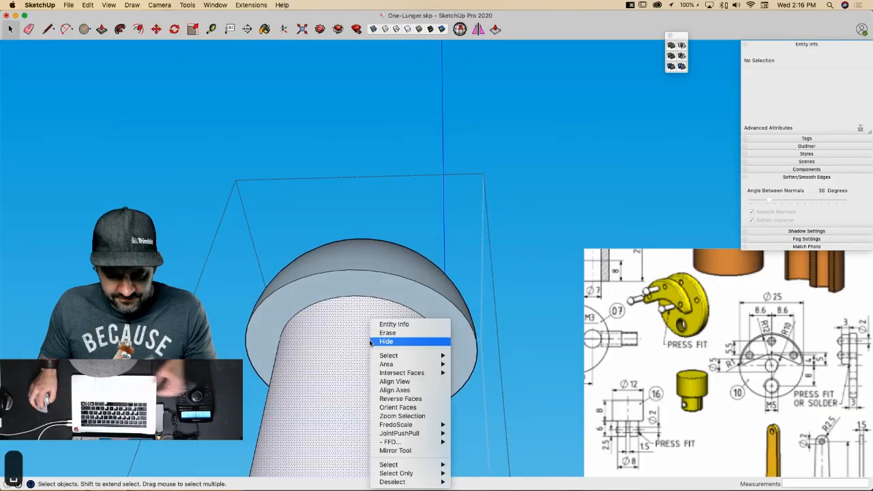
left_click(419, 407)
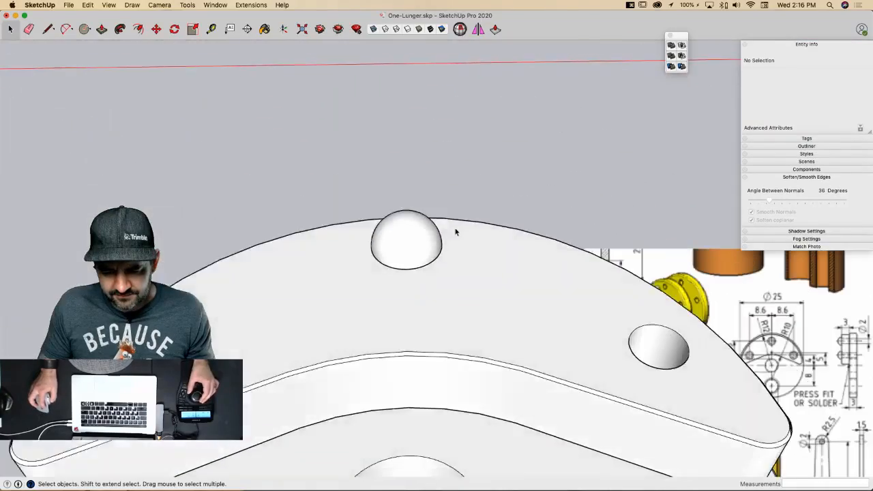
triple_click(414, 303)
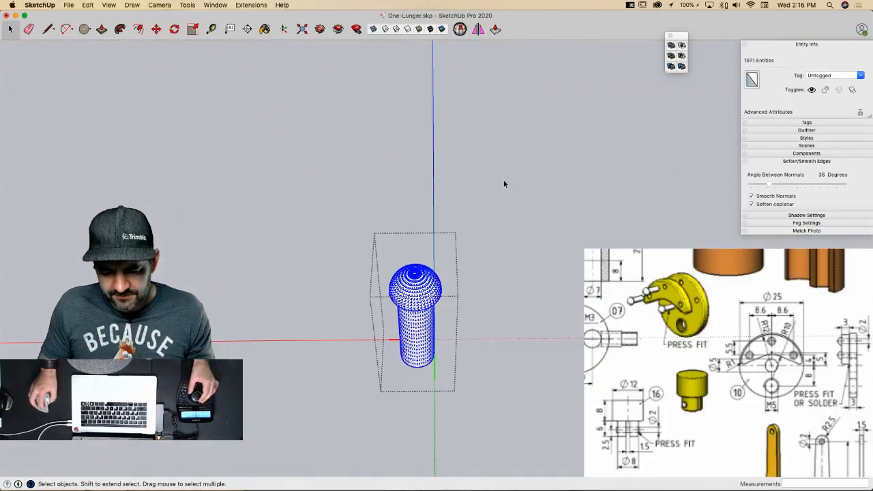
left_click(504, 180)
Step: Copy the pin from its underside rim into the empty pin hole at the near end of the crescent
left_click(424, 294)
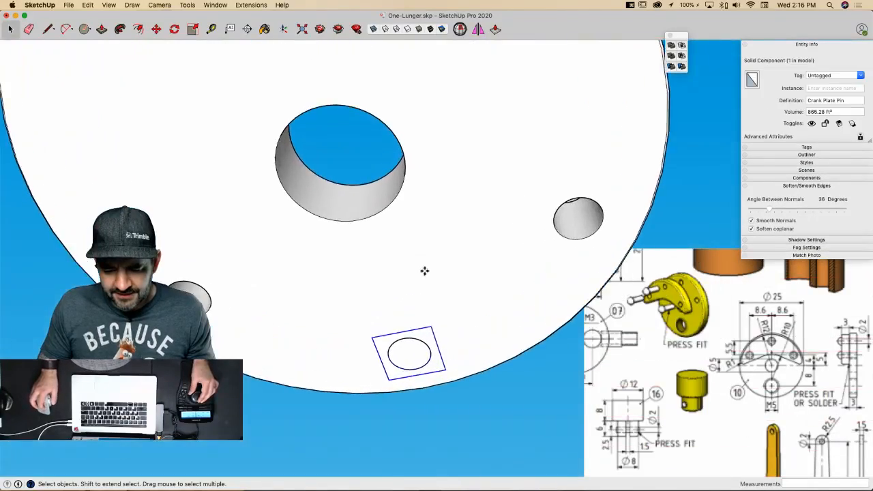
key("m")
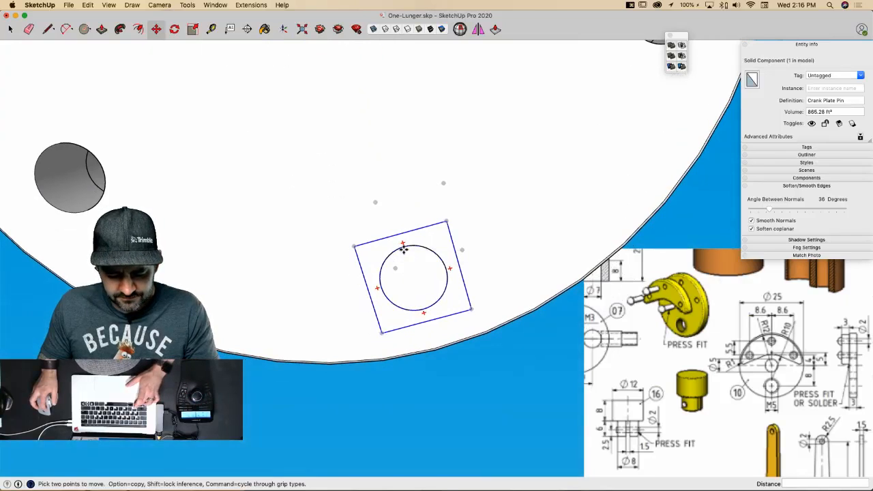
left_click(404, 250)
key("alt")
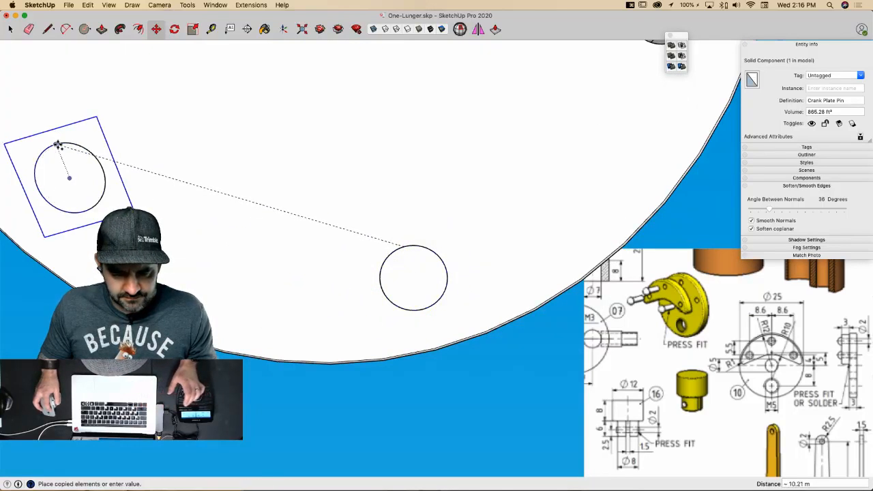
left_click(58, 146)
Step: Copy the new pin 17.2 m along the red axis into the hole at the crescent's opposite end and clear the selection
key("alt")
left_click(78, 194)
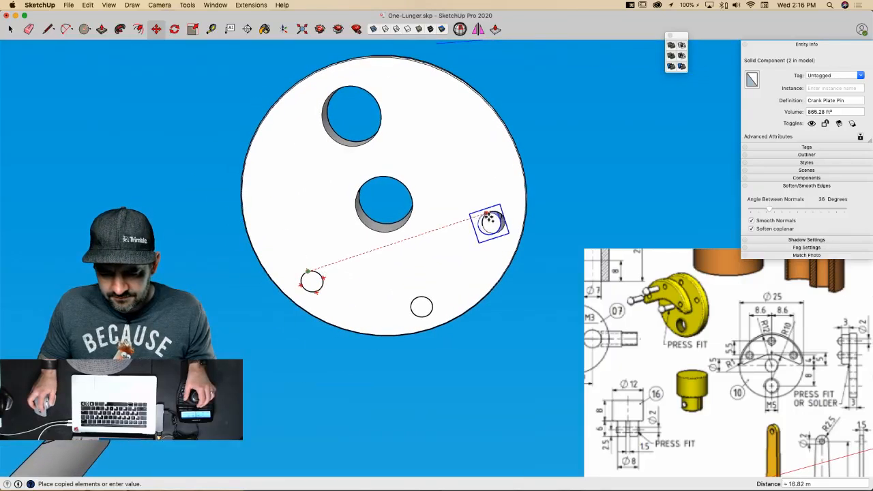
scroll(491, 216, "up", 4)
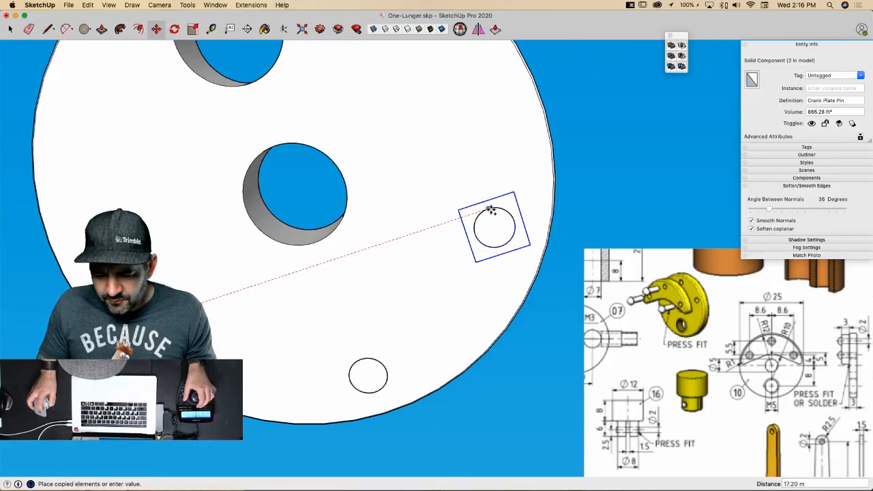
left_click(489, 211)
key("space")
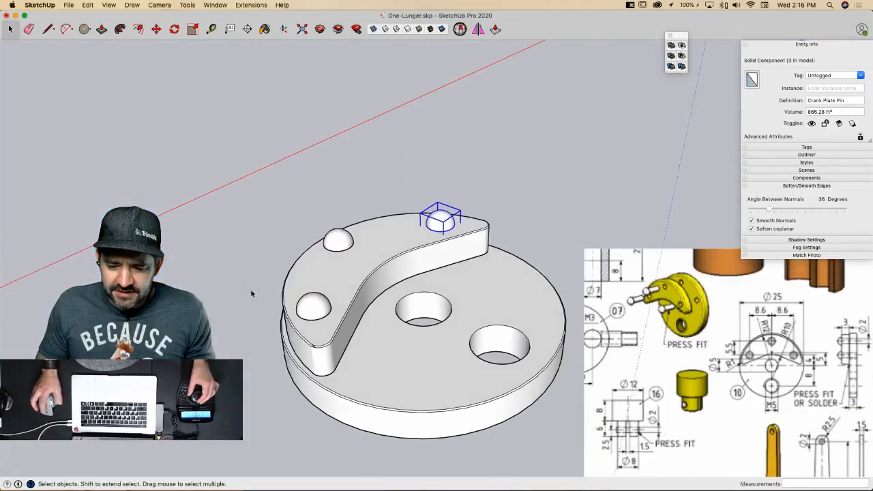
left_click(159, 257)
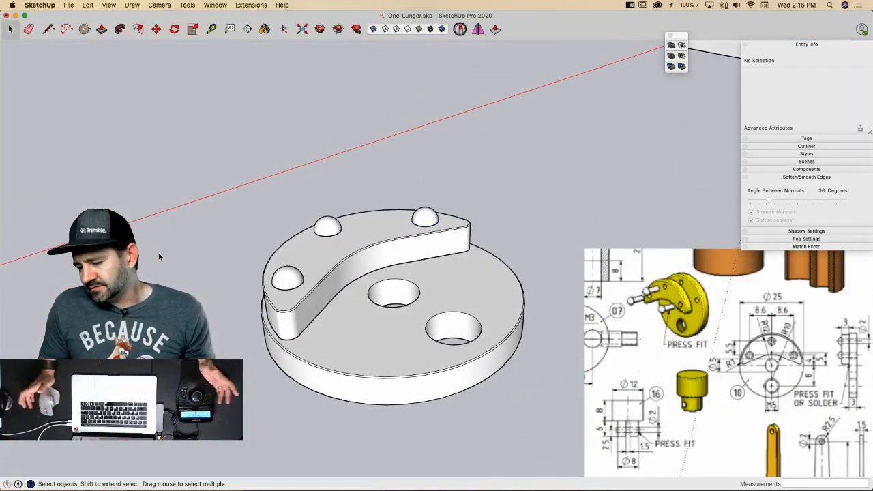
middle_click_drag(158, 257, 311, 189)
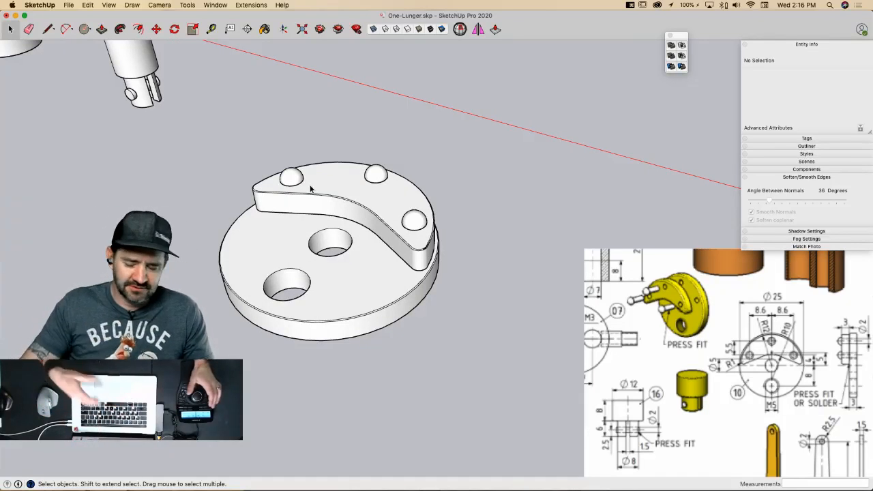
Step: Combine the disc, crescent plate and three pins into one component named "10 Crank Plate"
scroll(359, 134, "down", 3)
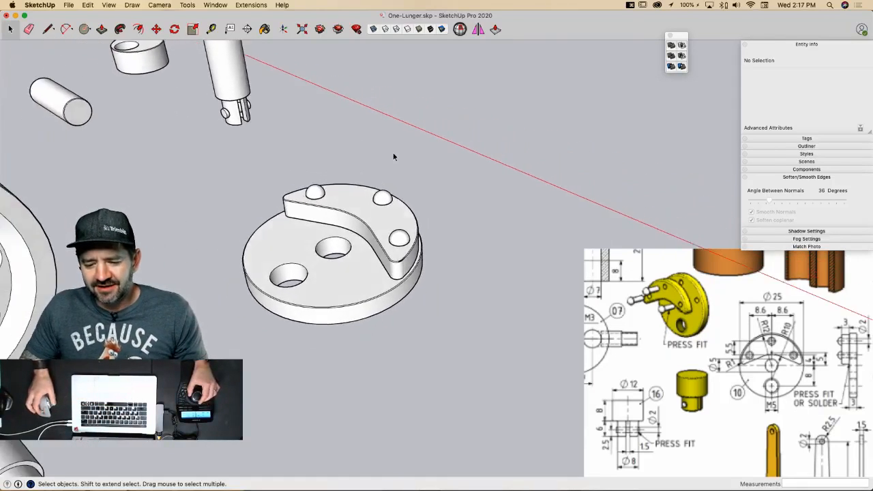
middle_click_drag(393, 156, 245, 166)
left_click_drag(239, 162, 448, 337)
right_click(350, 262)
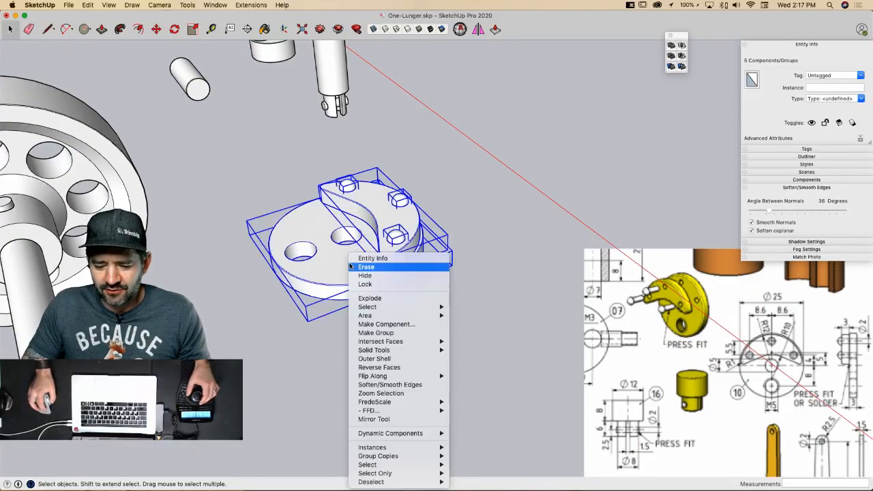
left_click(433, 325)
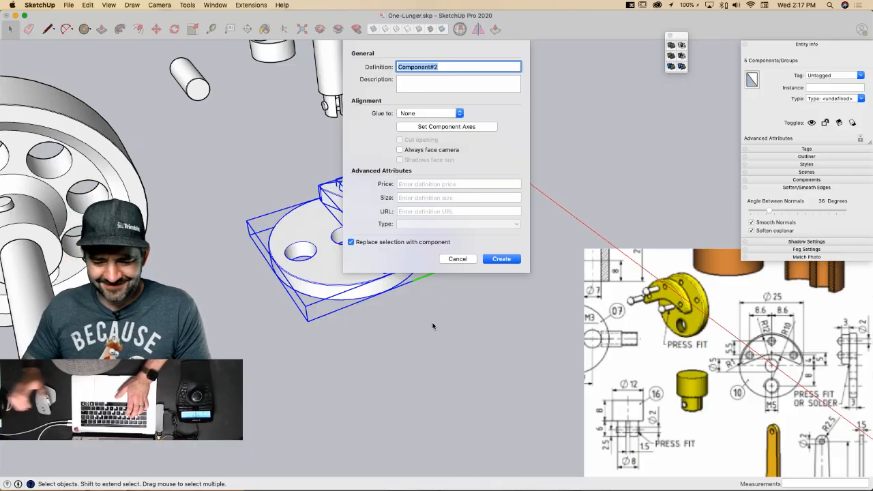
type("10 Crank Plate")
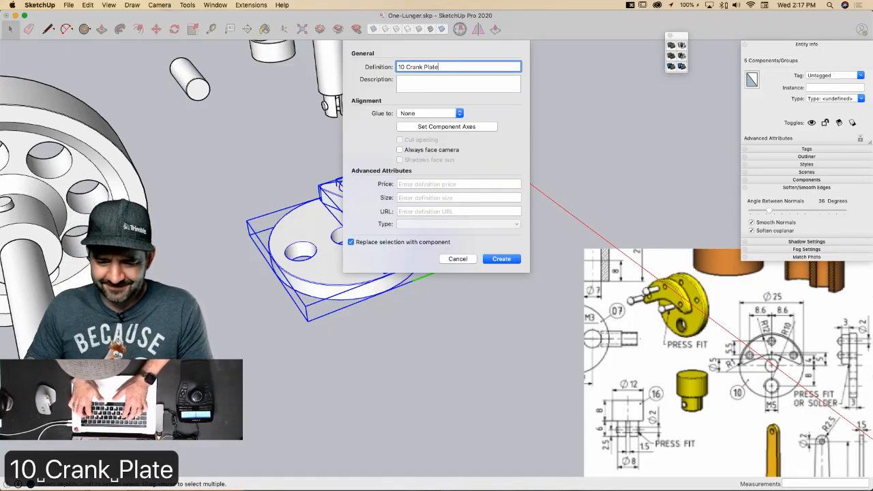
key("Return")
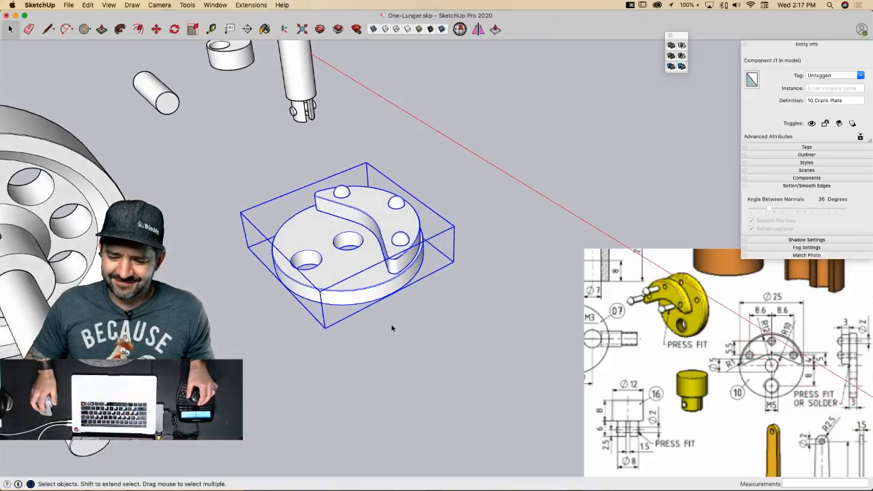
Step: Rotate the crank plate 90 degrees upright, and another 90 degrees about its disc axis so the crescent sits above the holes
key("m")
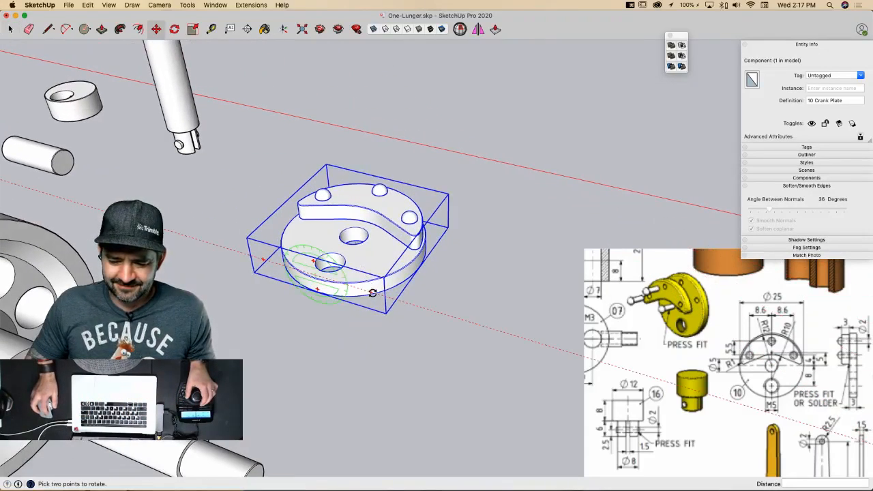
left_click(370, 292)
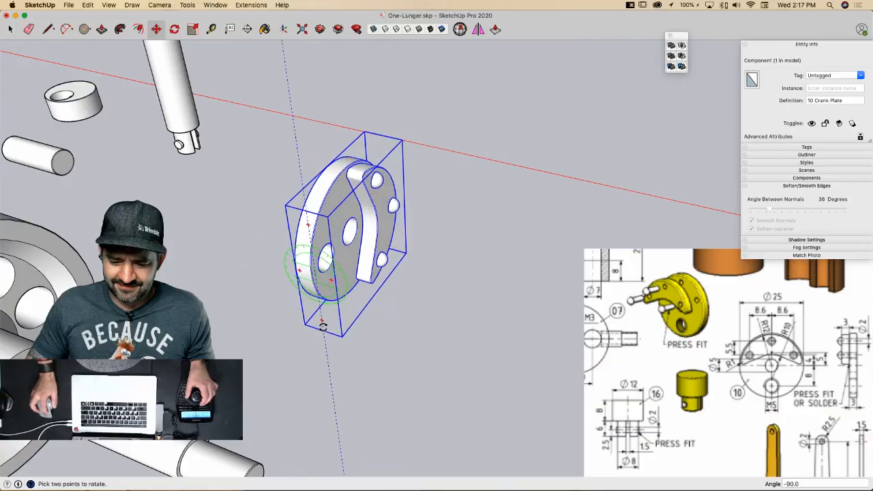
left_click(324, 327)
middle_click_drag(324, 327, 409, 247)
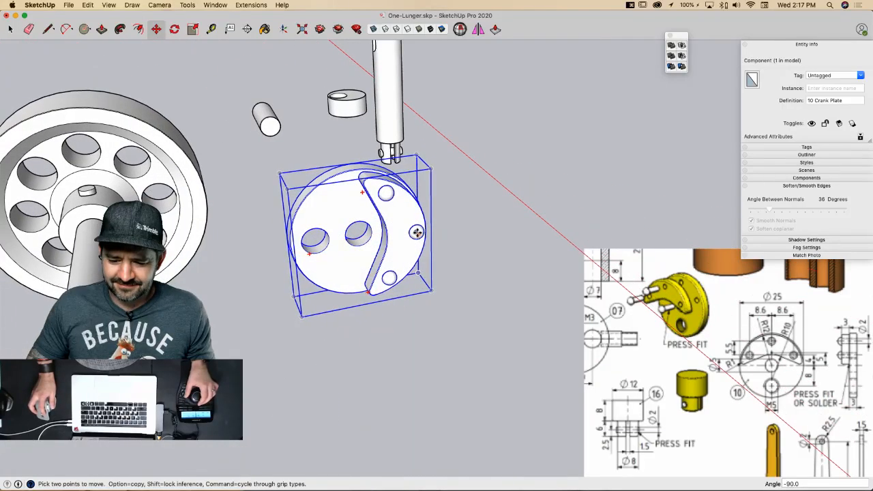
left_click(417, 232)
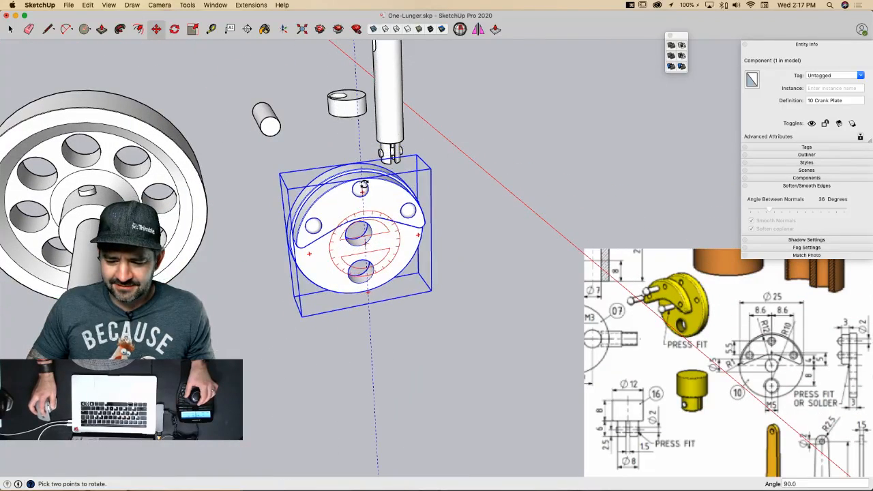
middle_click_drag(443, 299, 402, 305)
Step: Move the crank plate by the rim of its centre hole onto the matching rim point at the shaft's end
key("m")
scroll(392, 296, "up", 5)
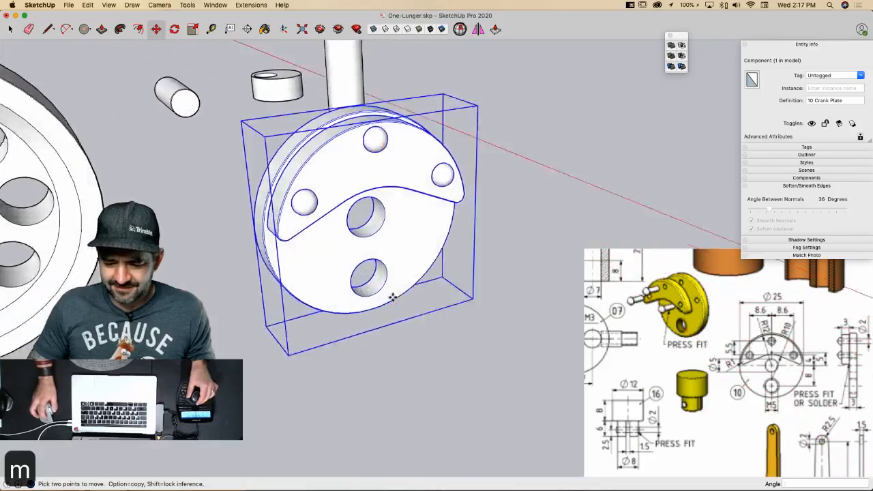
left_click(402, 251)
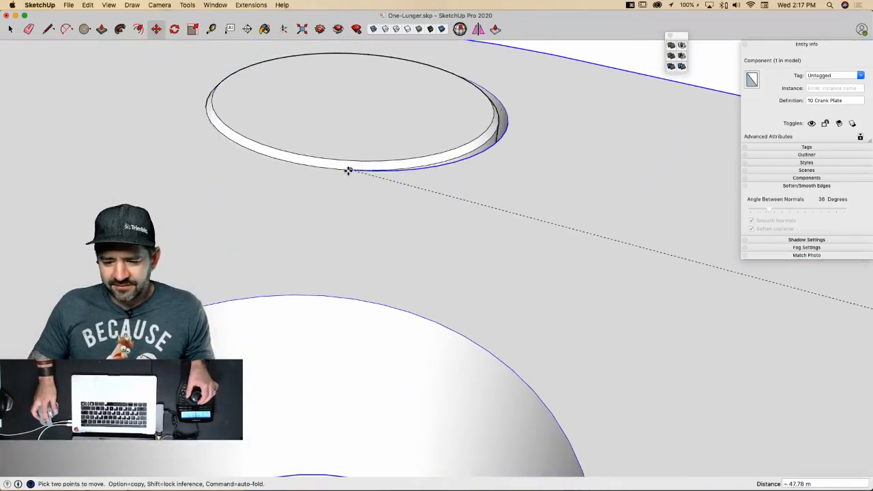
left_click(343, 171)
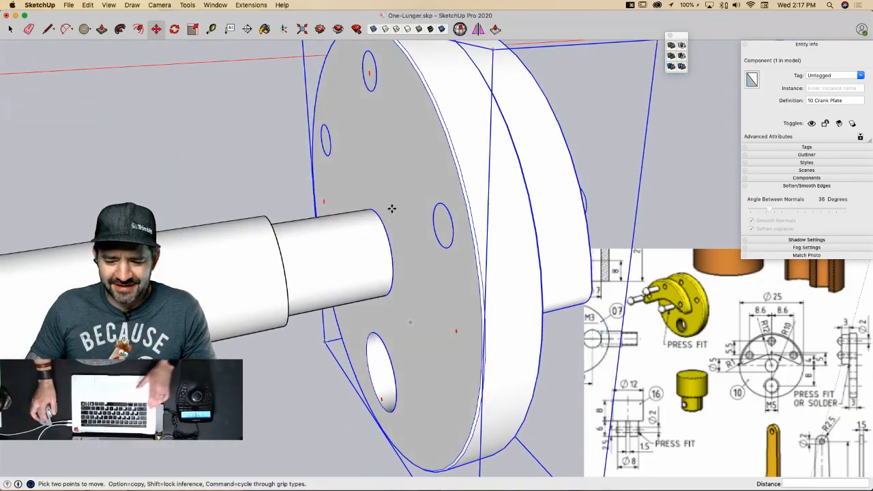
Step: Slide the crank plate along the shaft by 3.92 m and a further 1.98 m up to the shaft's shoulder
left_click(392, 208)
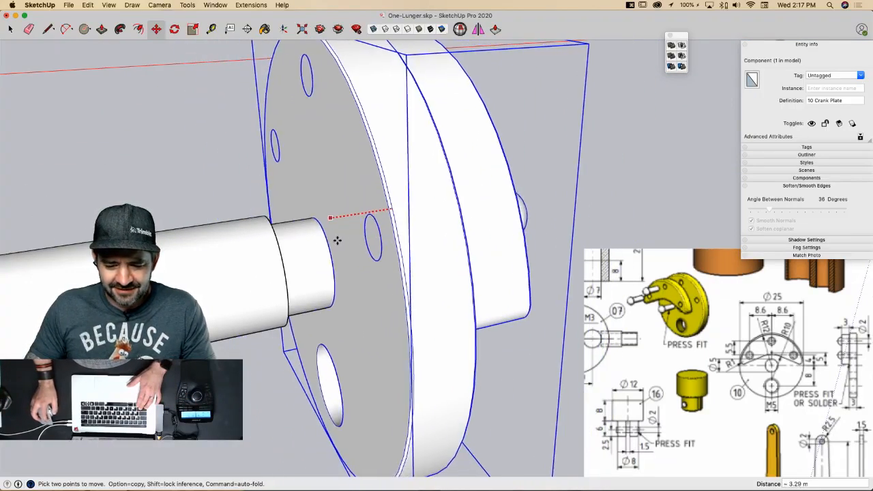
left_click(290, 283)
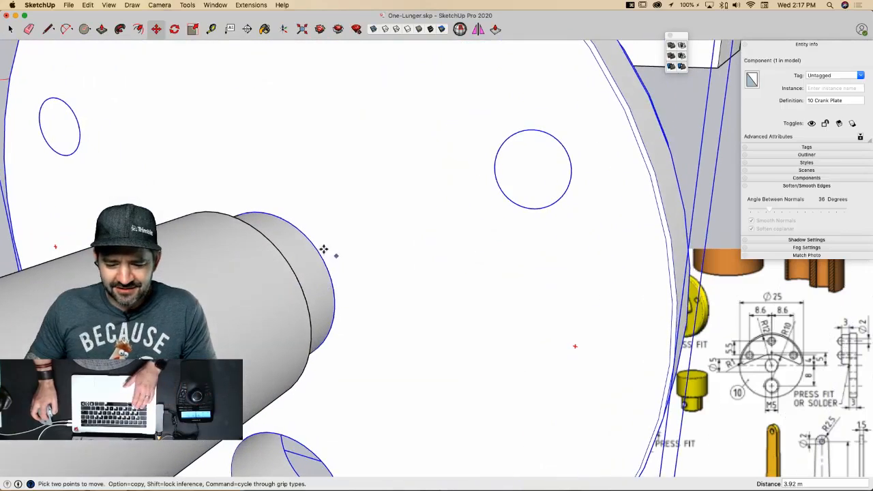
left_click(323, 249)
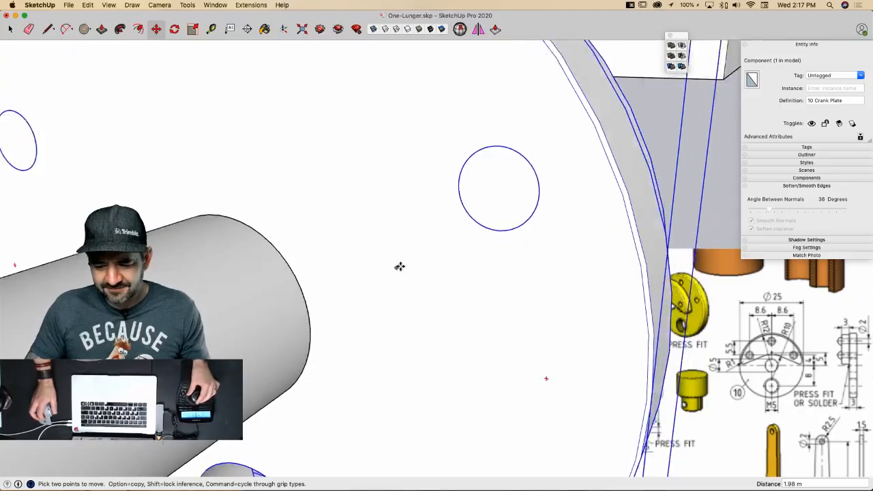
key("space")
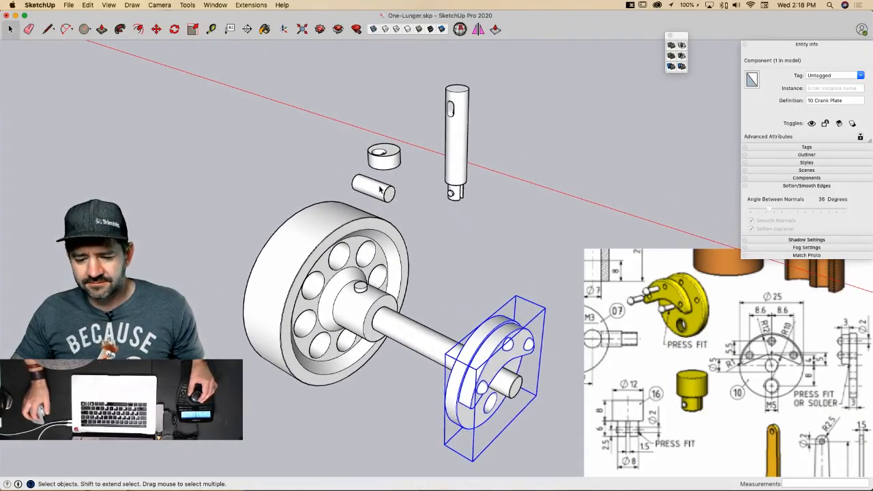
Step: Move the 11 Crank Pin into the crank plate's lower hole and slide it 10 m along the red axis
left_click(380, 190)
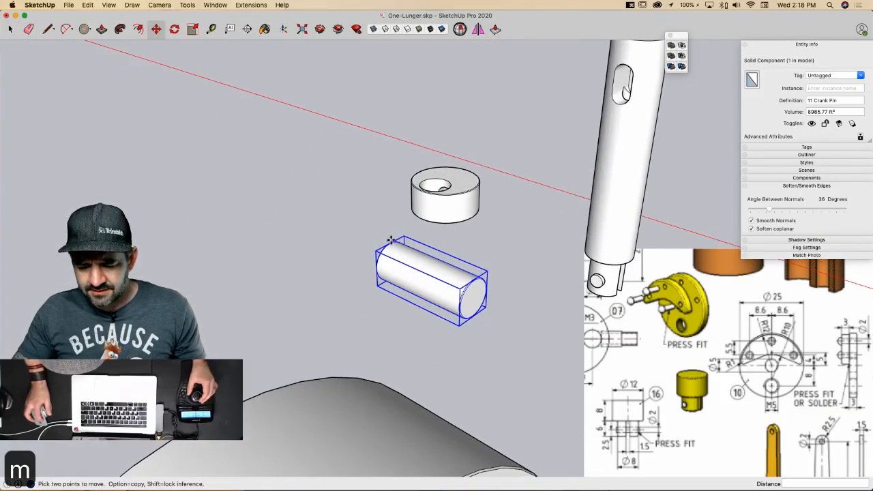
left_click(391, 241)
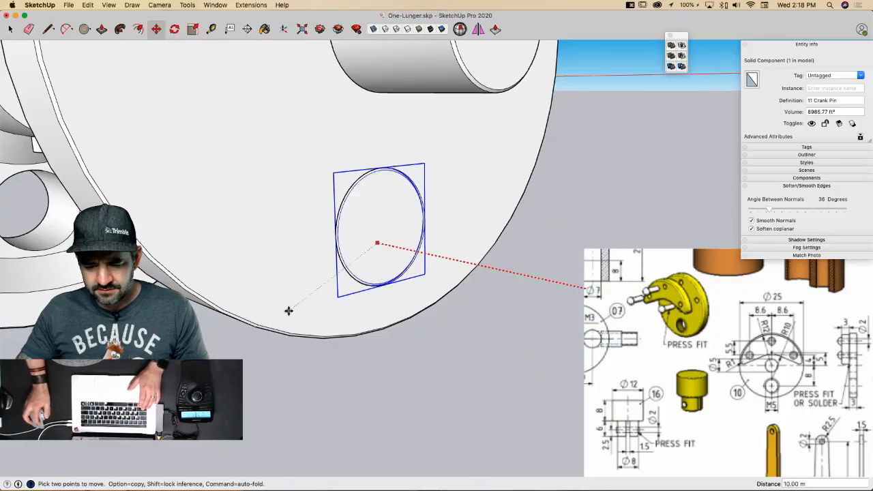
key("space")
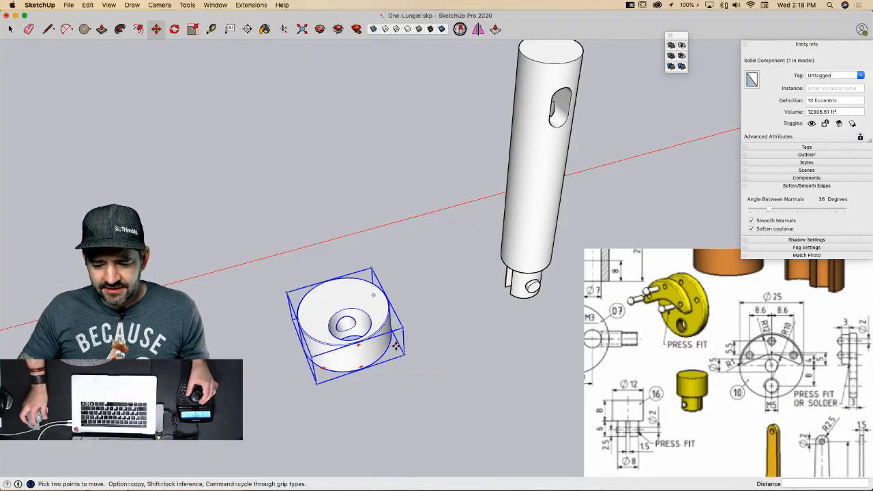
Step: Rotate the 13 Eccentric 90 degrees onto its edge, and 90 degrees about its disc axis so the off-centre bore is lowest
left_click(395, 343)
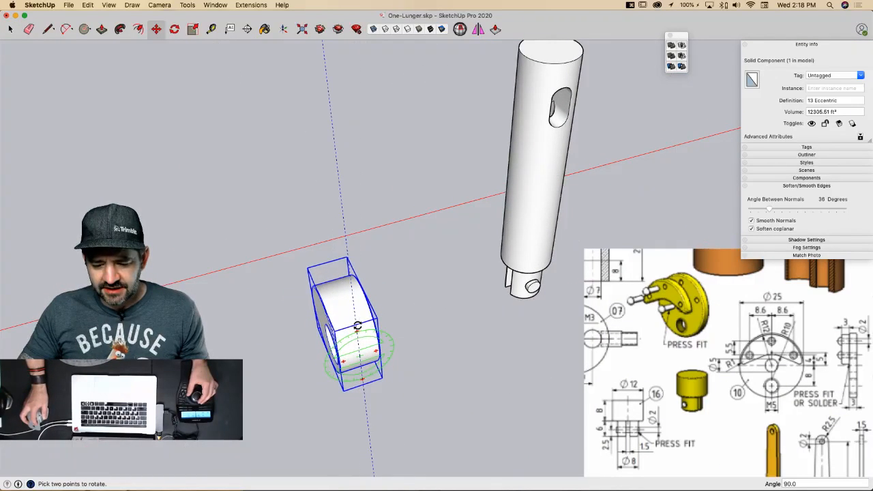
key("m")
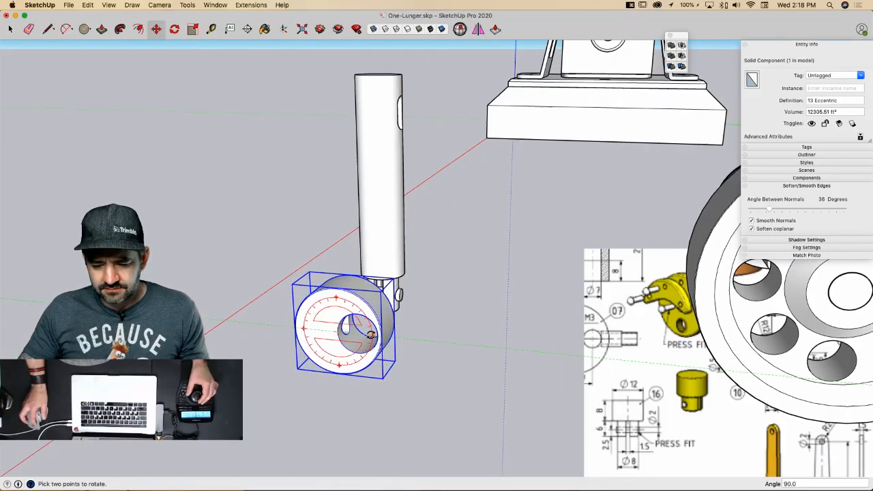
left_click(371, 334)
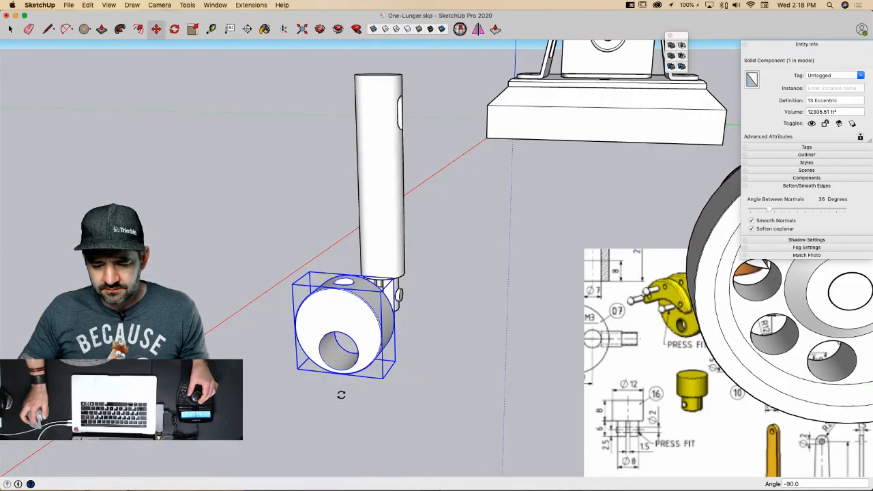
Step: Move the eccentric by its bore rim onto the free end of the crank pin and check the fit
key("m")
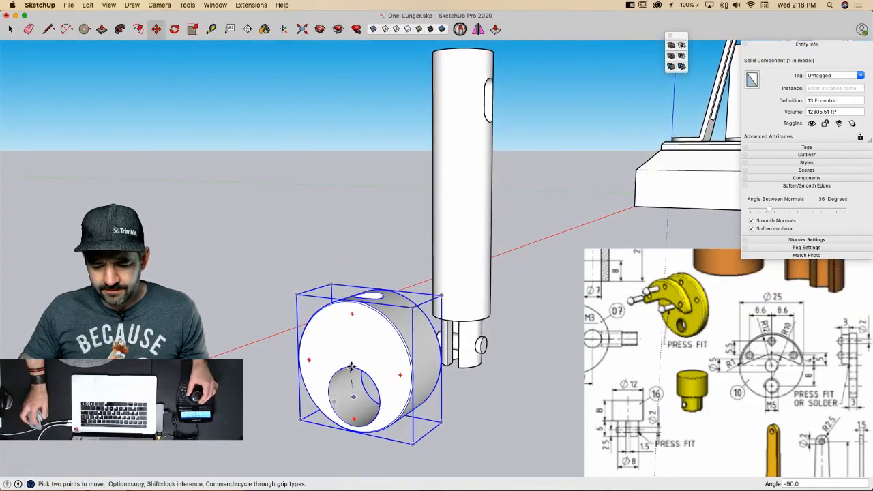
left_click(353, 366)
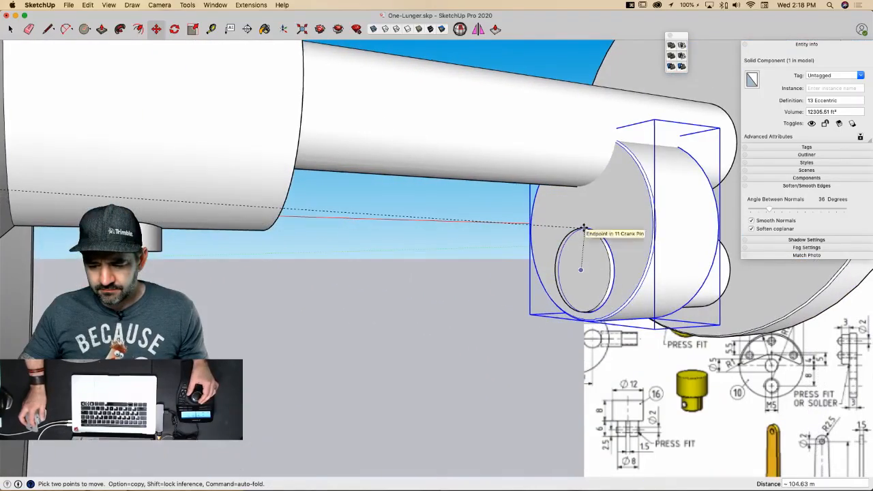
scroll(581, 228, "up", 5)
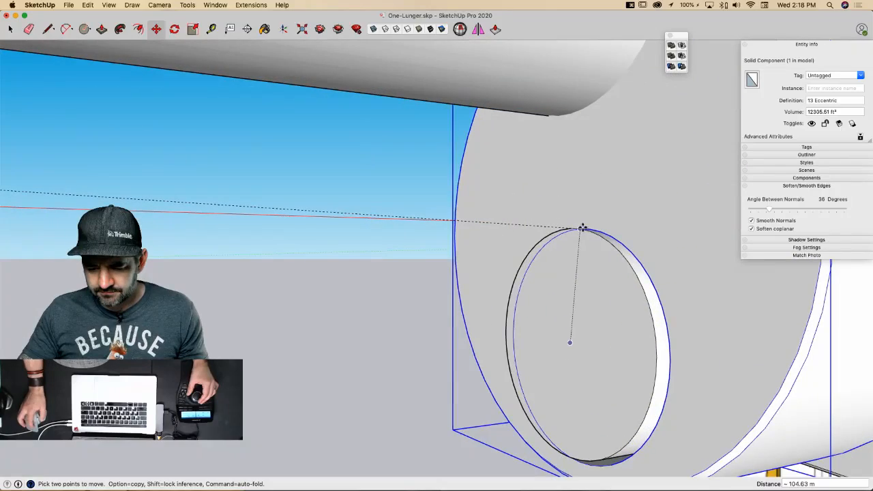
left_click(570, 228)
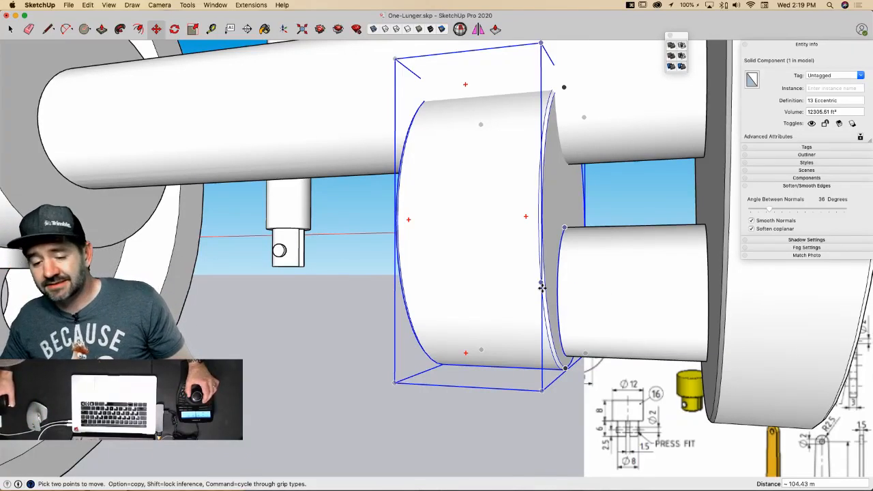
scroll(542, 288, "down", 5)
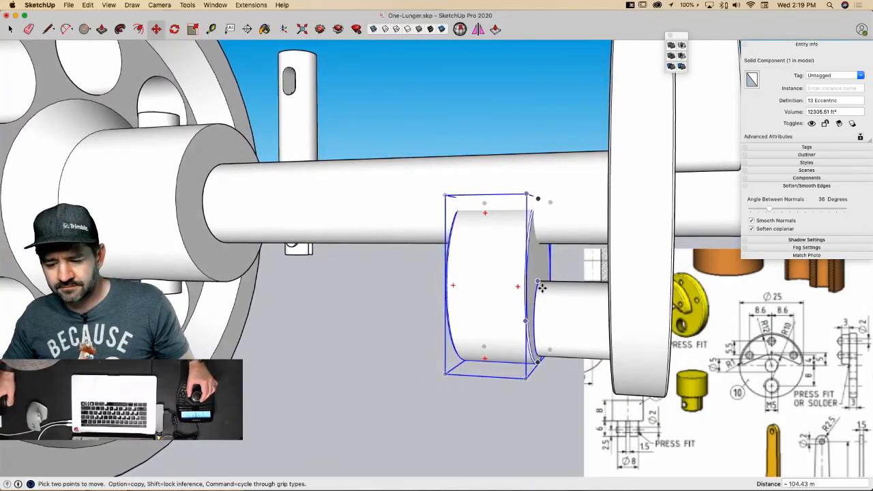
scroll(541, 287, "down", 1)
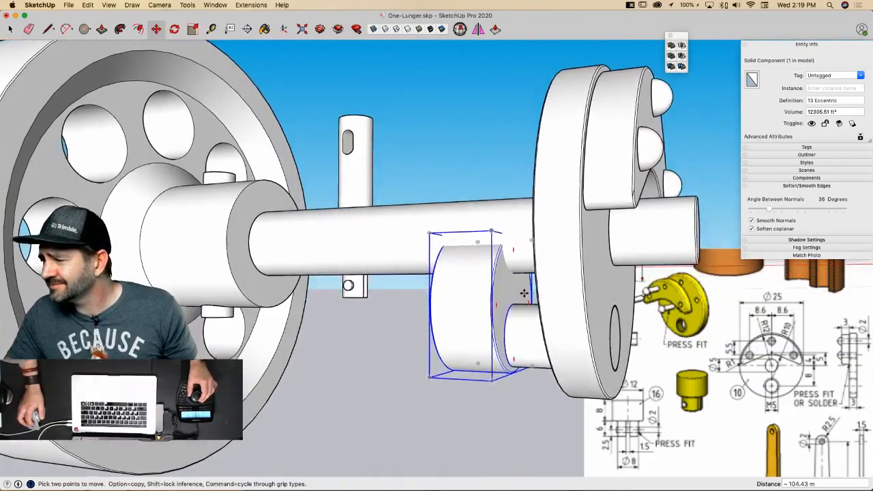
Step: Move the crank plate outward along the red axis, away from the shaft's shoulder
key("space")
left_click(599, 317)
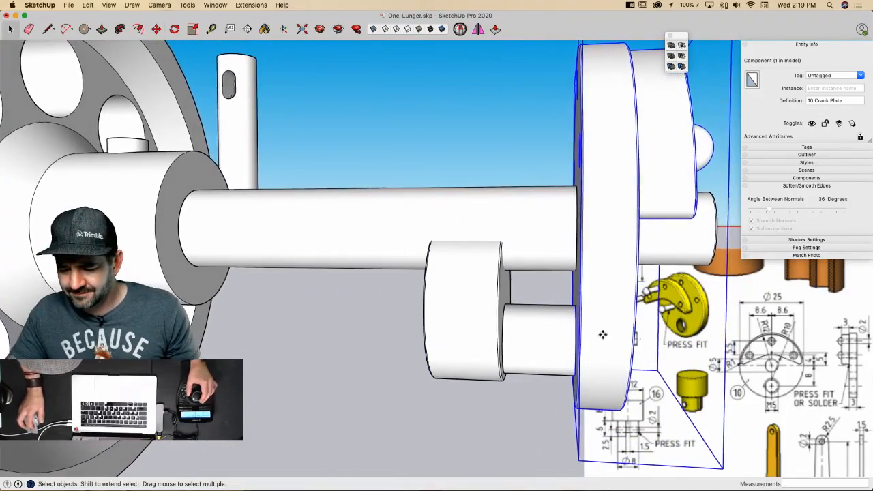
key("m")
left_click(598, 334)
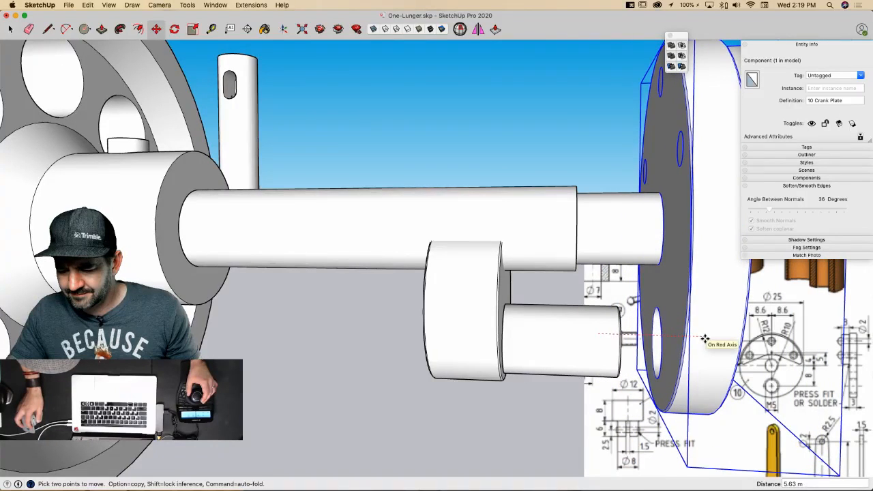
Step: Move the crank pin through the plate's lower hole to project outward, its end flush with the plate's inner face
left_click(583, 372)
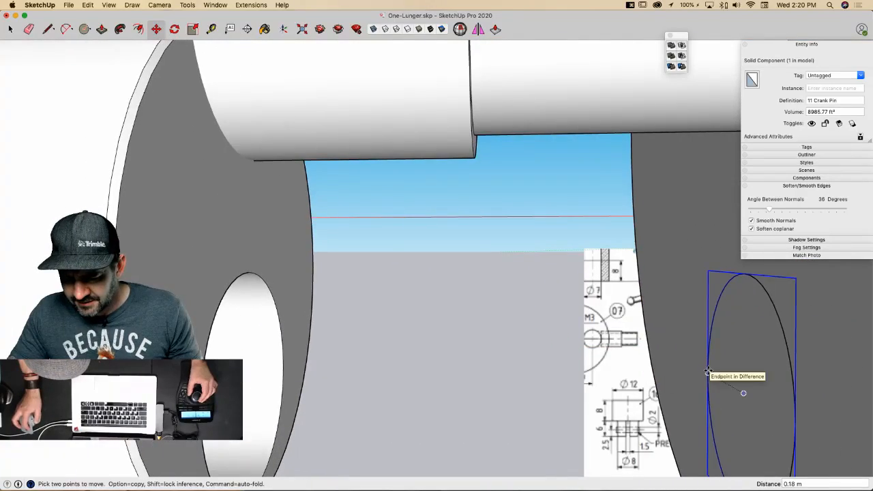
left_click(707, 373)
key("space")
Step: Move the 13 Eccentric by its bore rim onto the shaft's free end and slide it along against the shaft's shoulder
left_click(433, 395)
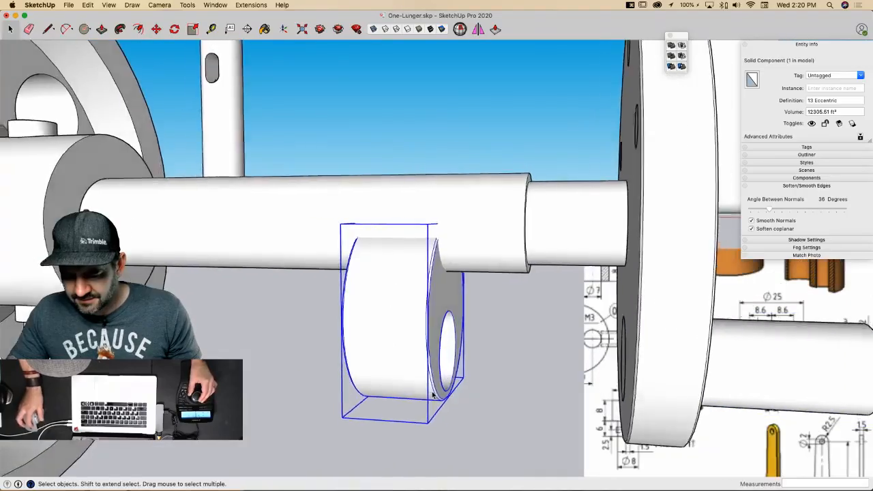
key("m")
left_click(462, 402)
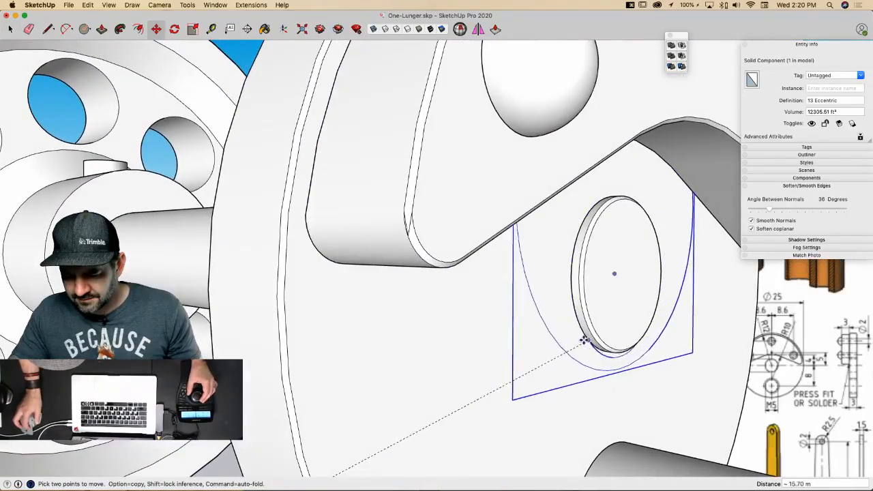
left_click(582, 335)
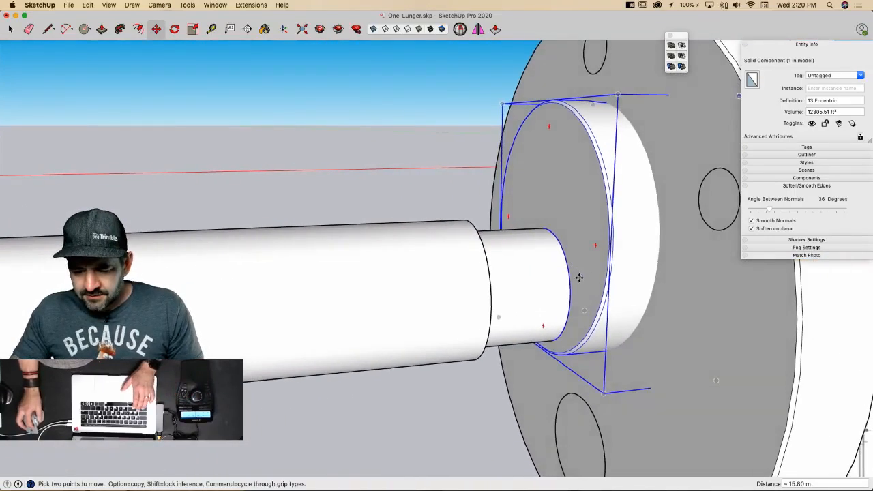
left_click(579, 278)
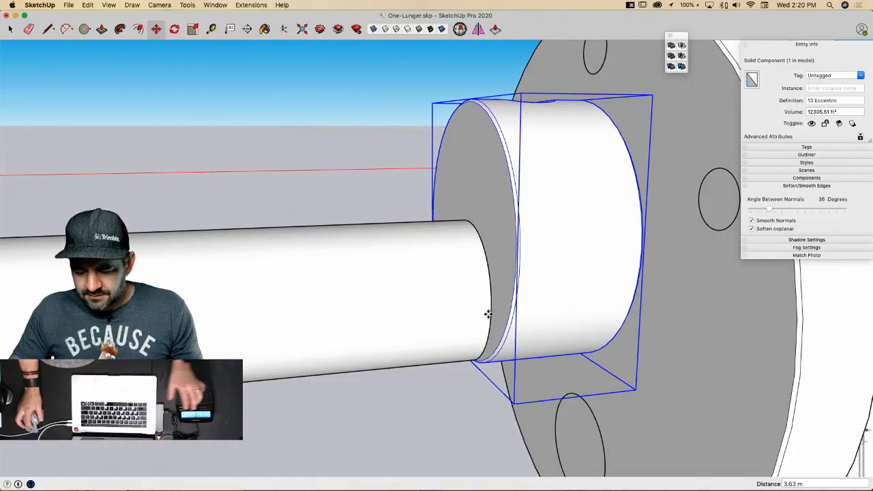
left_click(615, 371)
key("space")
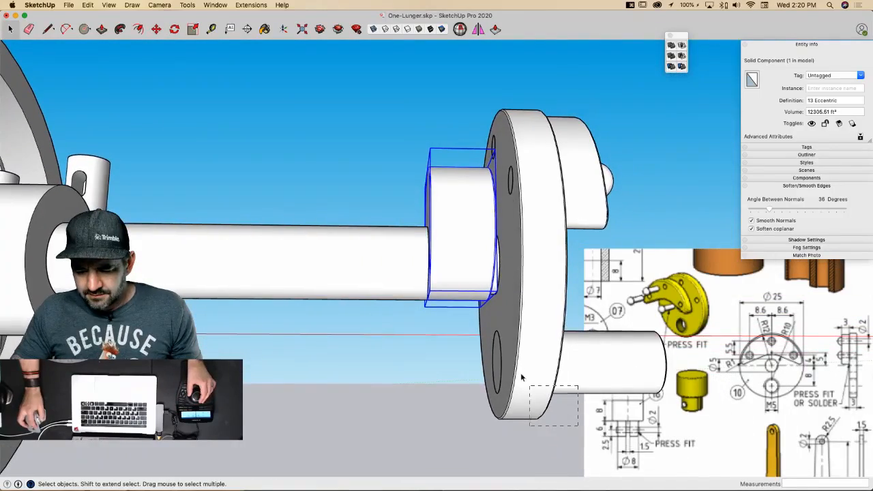
Step: Move the crank plate and crank pin together sideways so the plate's centre hole lines up with the shaft end
key("m")
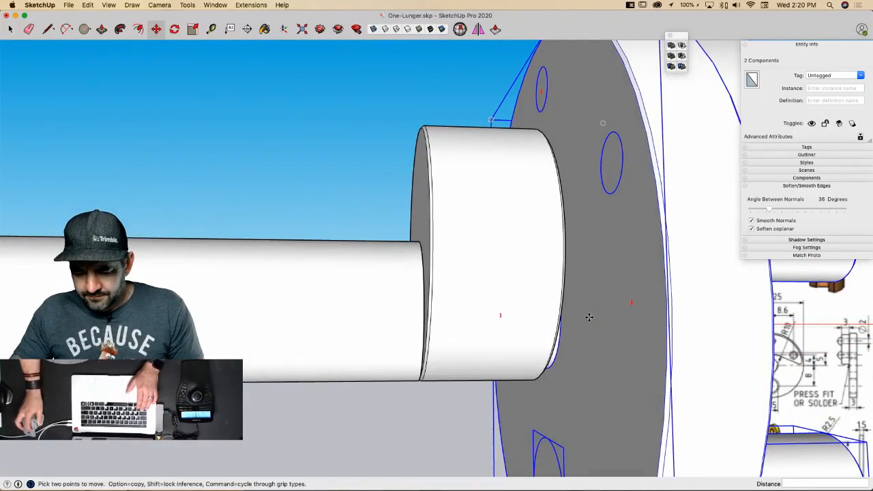
scroll(581, 318, "up", 5)
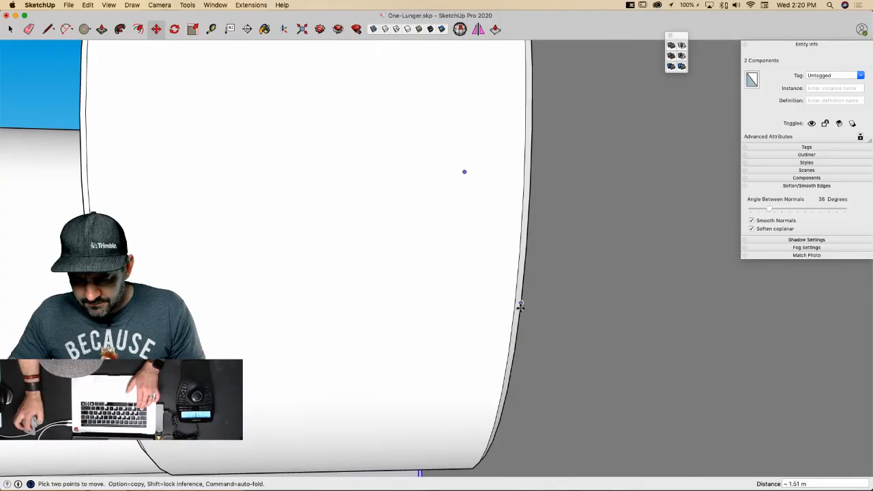
scroll(524, 377, "down", 5)
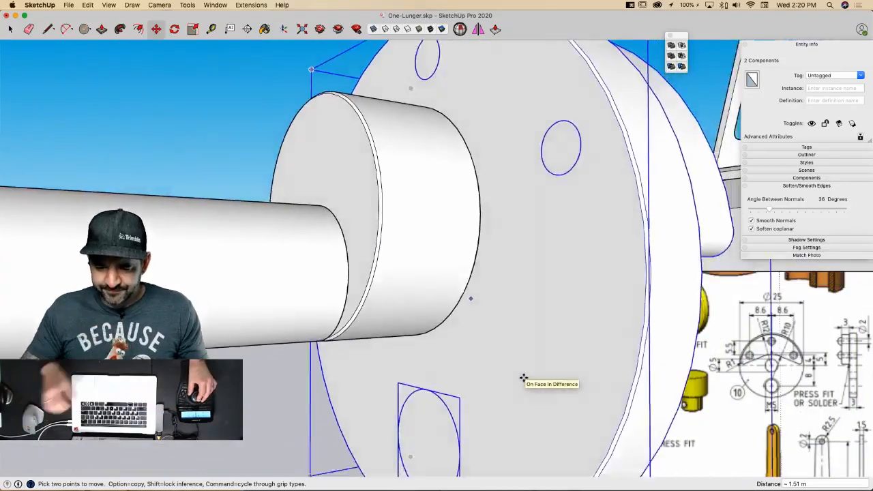
scroll(522, 380, "up", 6)
scroll(465, 312, "down", 8)
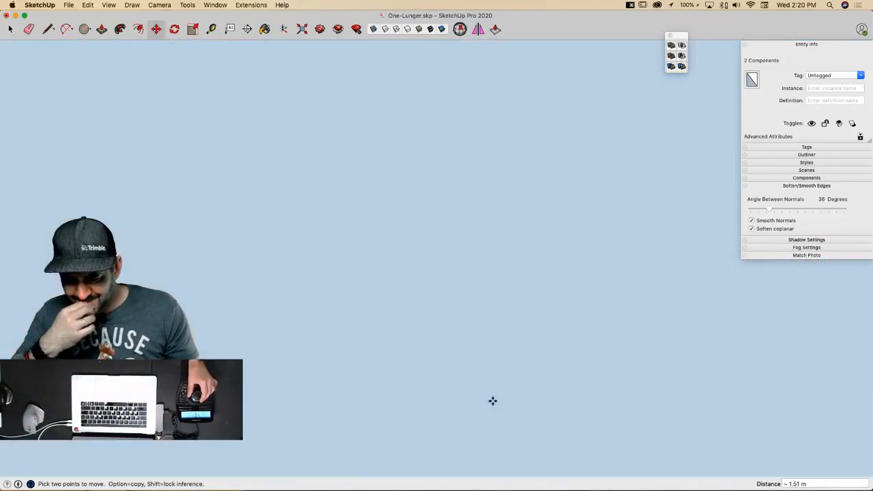
scroll(468, 291, "up", 9)
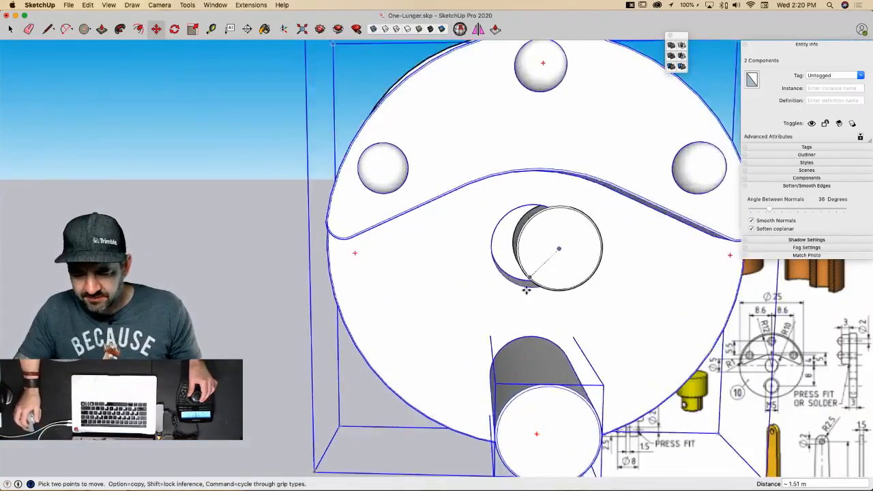
scroll(577, 232, "up", 3)
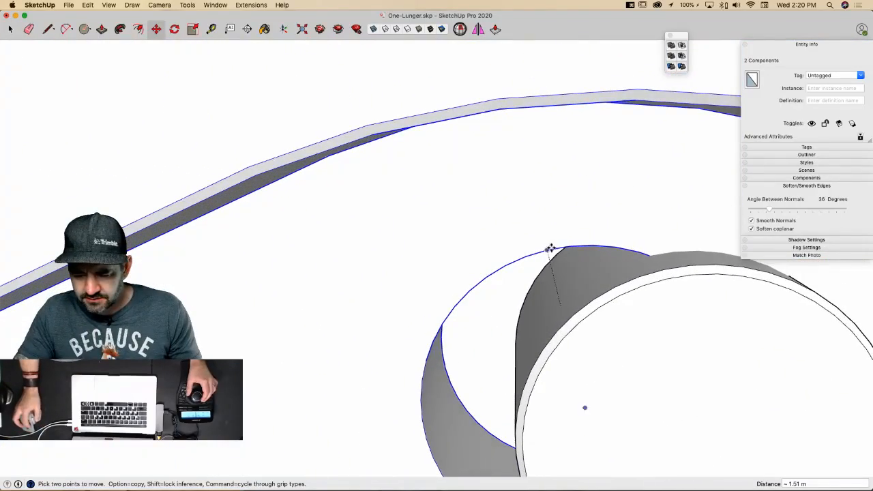
left_click(419, 401)
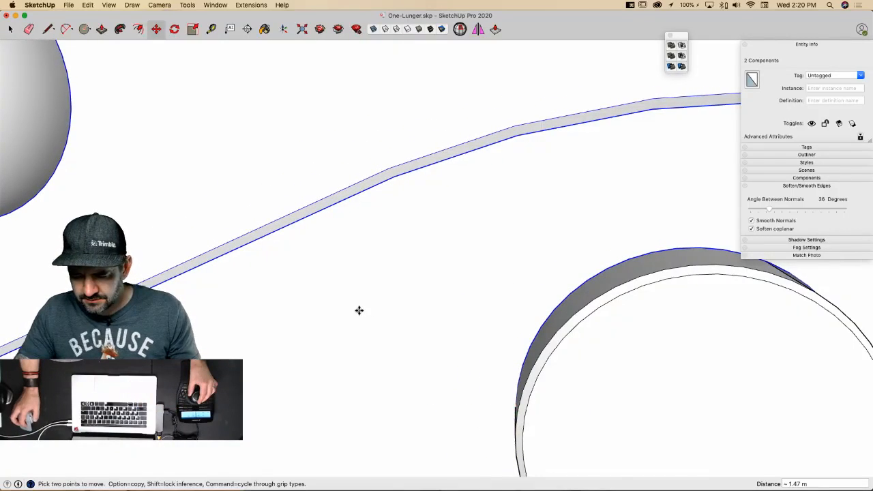
Step: Move the crank plate and pin along the red axis from the centre hole's rim to the shaft end's edge, and fine-adjust their position
scroll(554, 332, "up", 4)
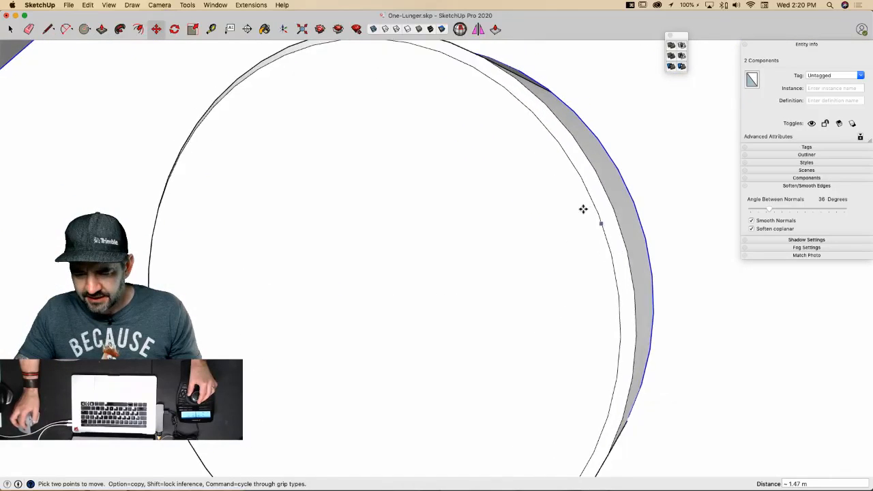
scroll(583, 209, "down", 2)
scroll(565, 200, "up", 5)
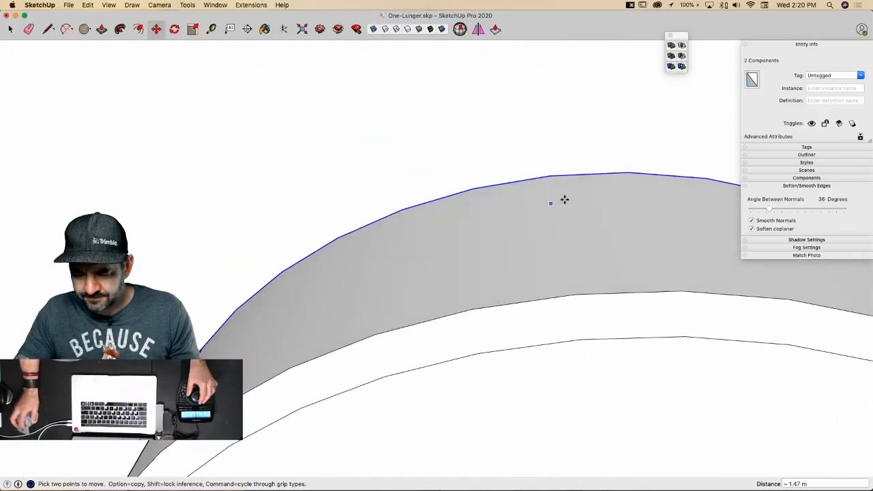
left_click(627, 174)
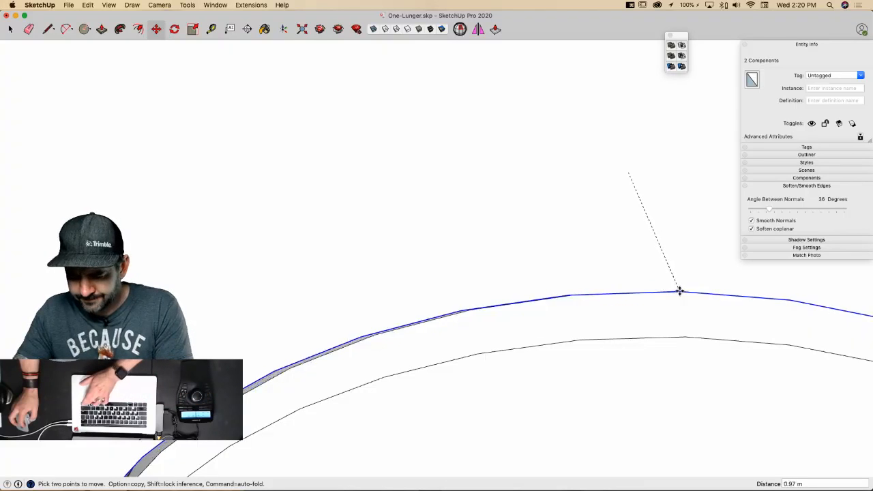
key("Right")
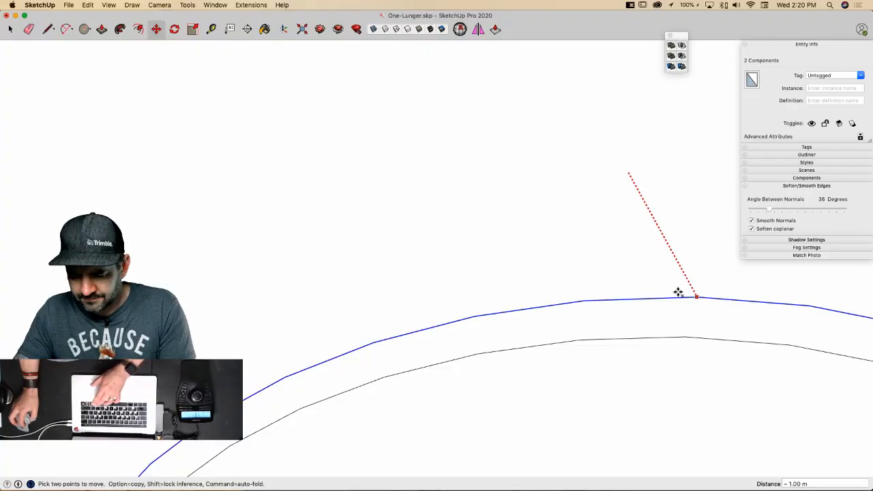
left_click(678, 292)
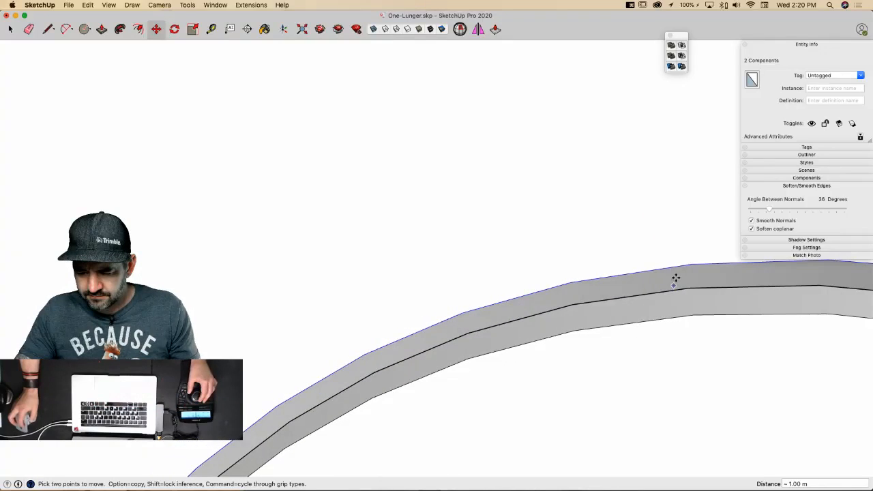
middle_click_drag(689, 264, 662, 326)
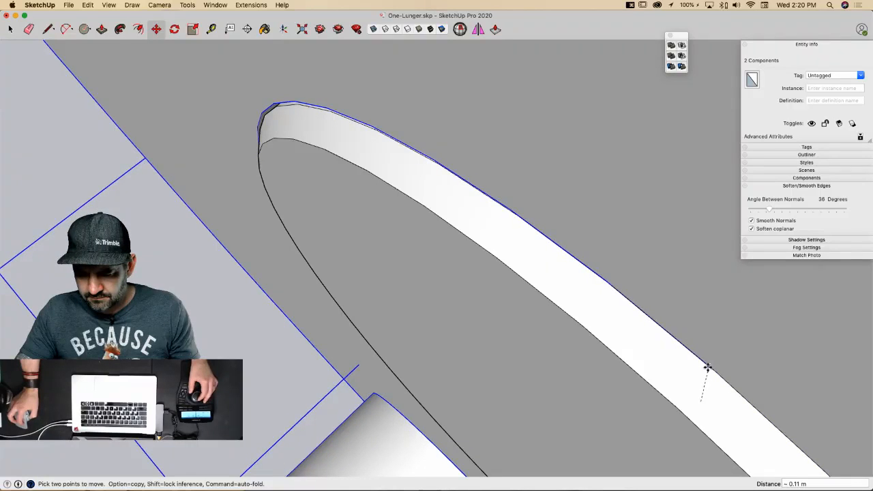
left_click(715, 373)
Step: Move the crank plate and pin 0.90 m toward the eccentric so the plate's inner face sits against it
scroll(598, 259, "down", 10)
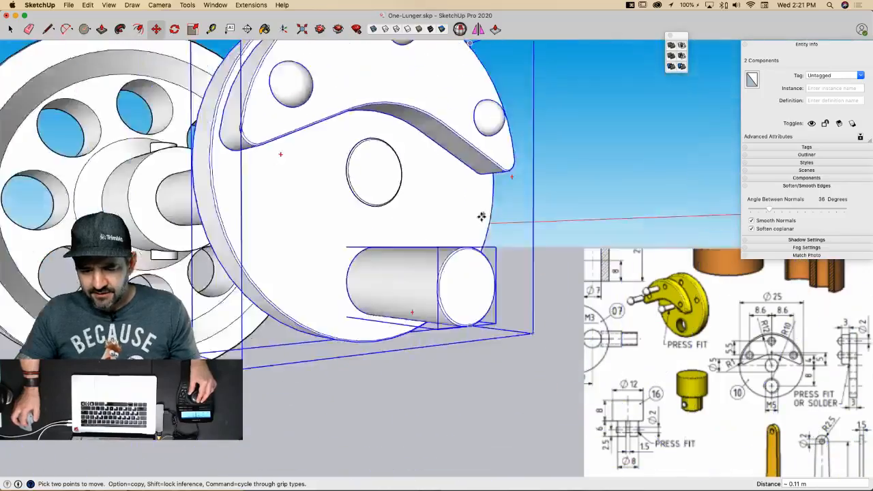
middle_click_drag(482, 216, 433, 209)
scroll(452, 209, "up", 10)
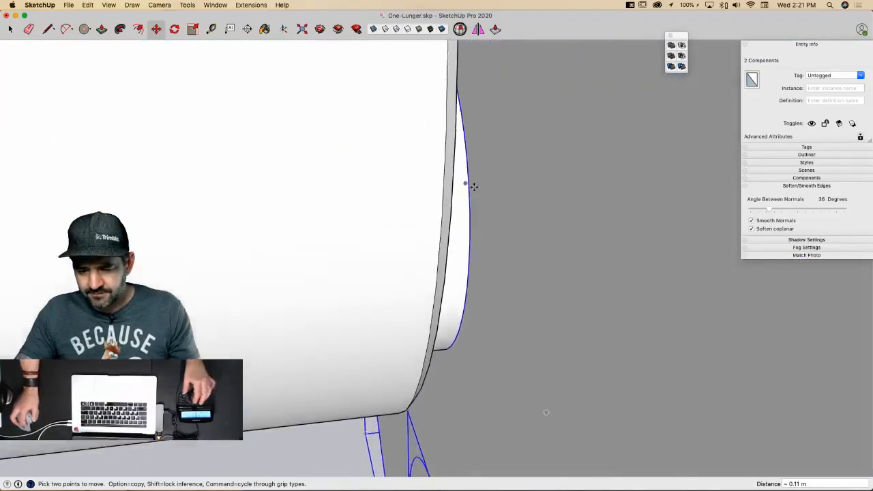
middle_click_drag(474, 187, 497, 198)
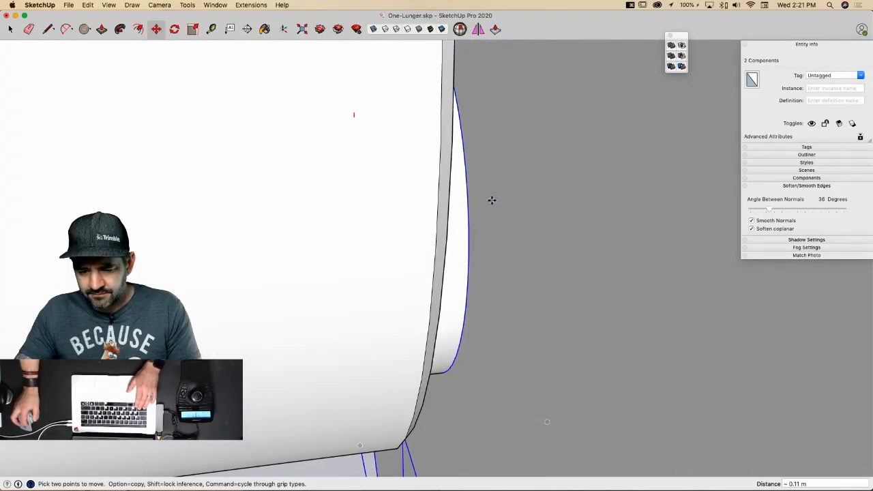
left_click(492, 200)
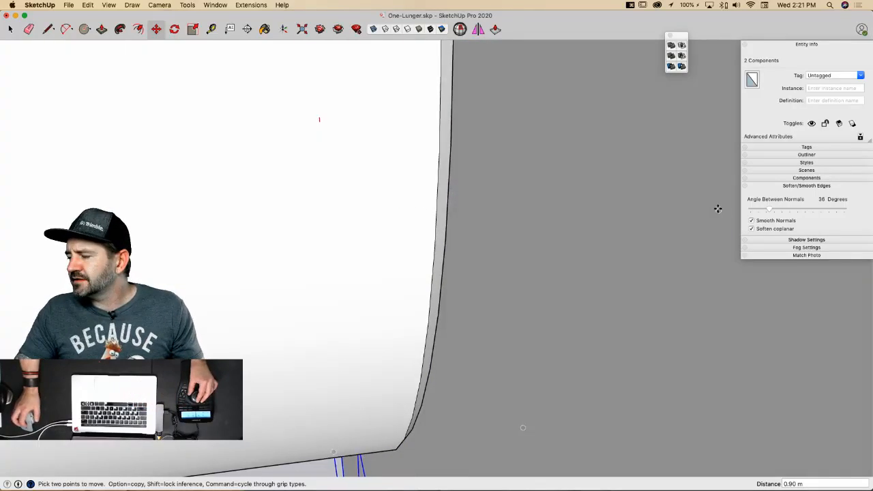
scroll(718, 208, "down", 10)
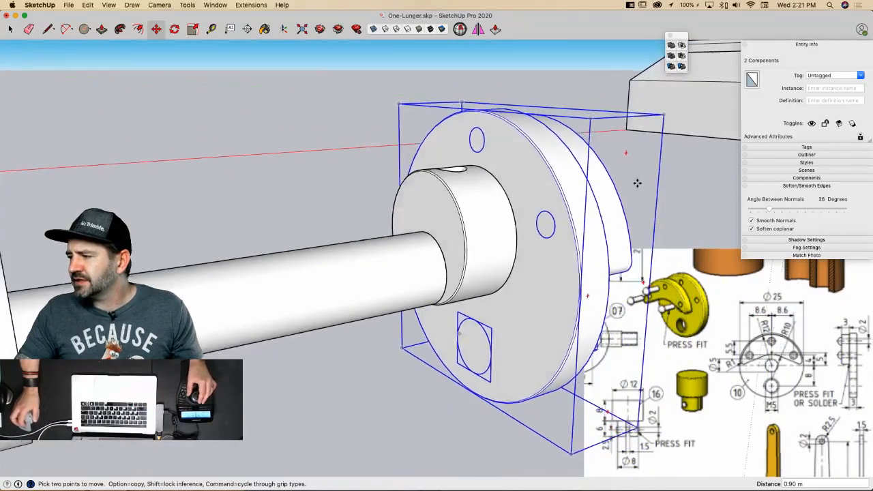
middle_click_drag(638, 183, 525, 232)
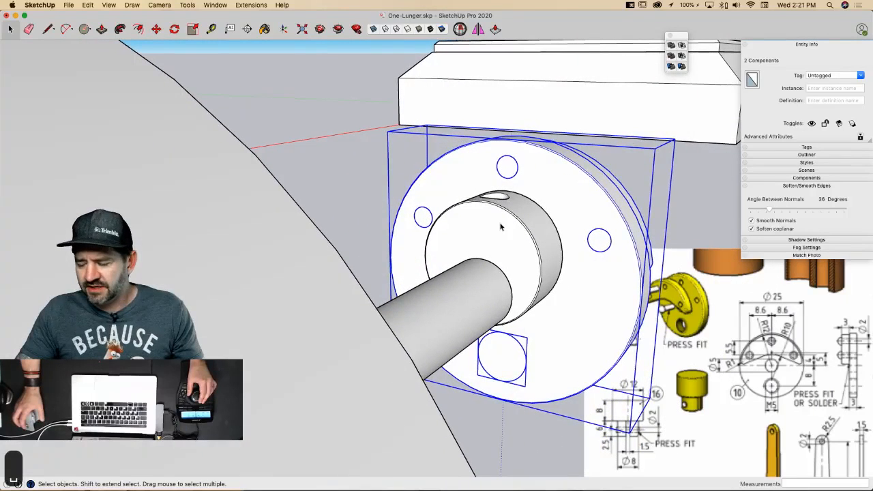
Step: Draw a short vertical reference line downward from the centre of the shaft's end face
left_click(501, 228)
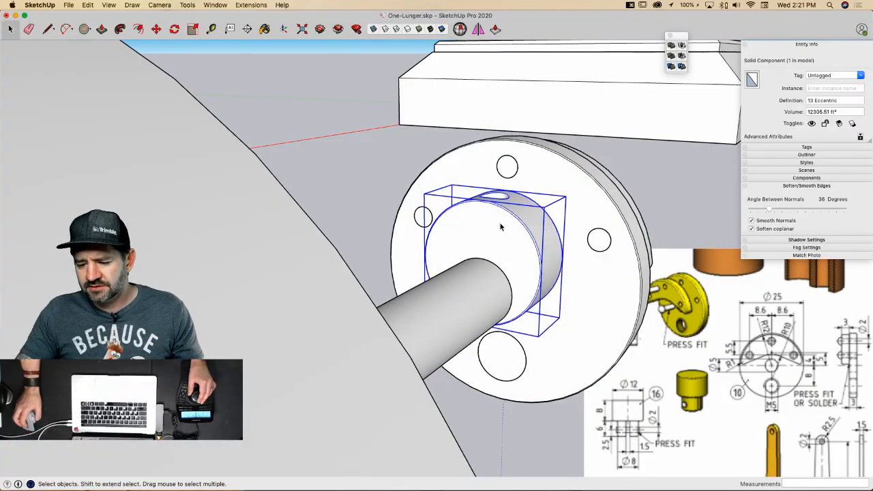
middle_click_drag(501, 227, 493, 260)
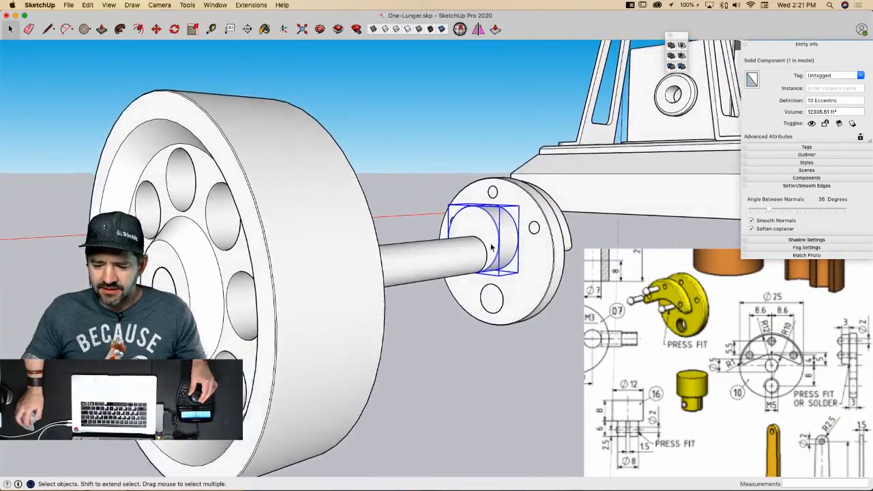
key("l")
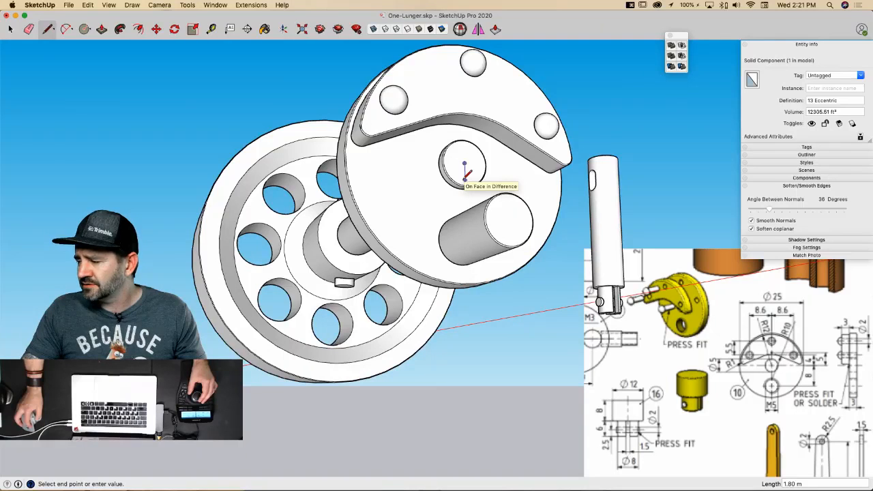
scroll(469, 173, "up", 6)
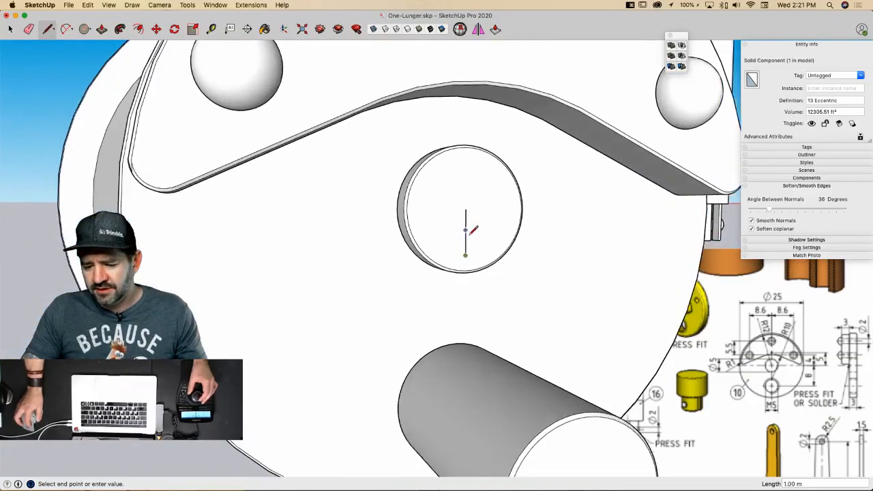
key("space")
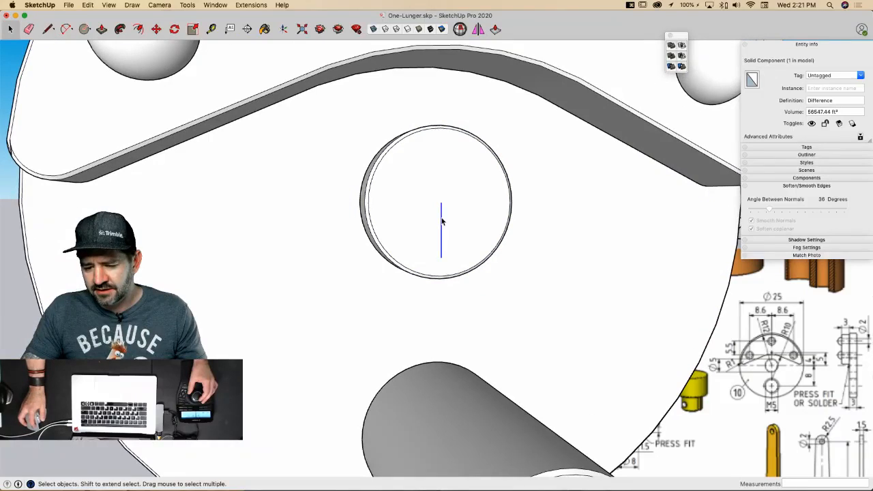
Step: Rotate a copy of the vertical reference line 75 degrees about the shaft's centre
left_click(441, 221)
key("q")
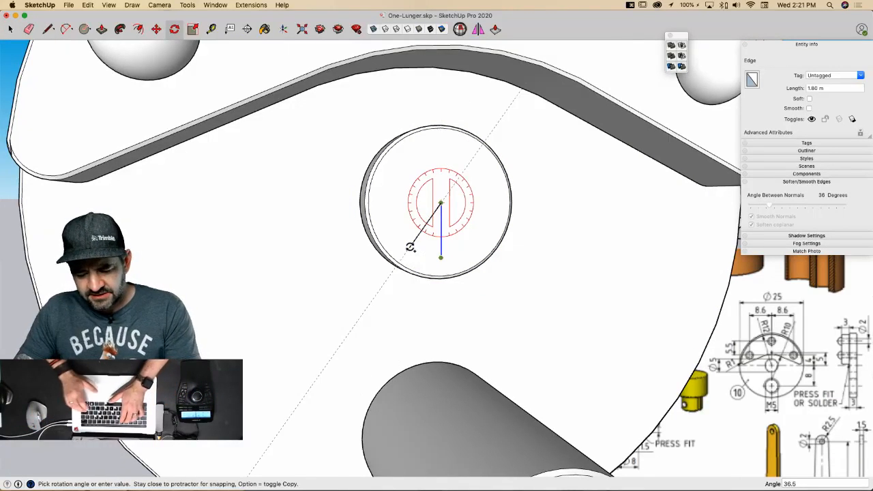
type("75")
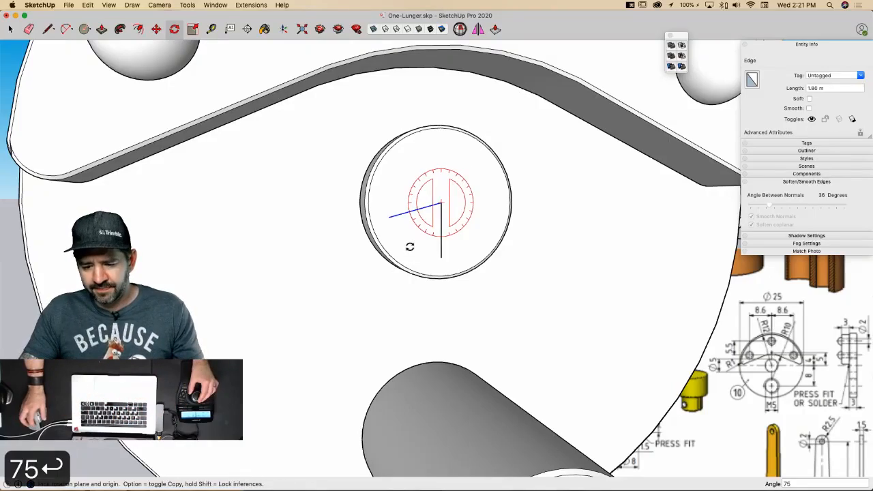
Step: Rotate the 13 Eccentric about the shaft's centre, from its radial hole toward the angled reference line
middle_click_drag(411, 247, 373, 224)
key("space")
left_click(367, 215)
key("q")
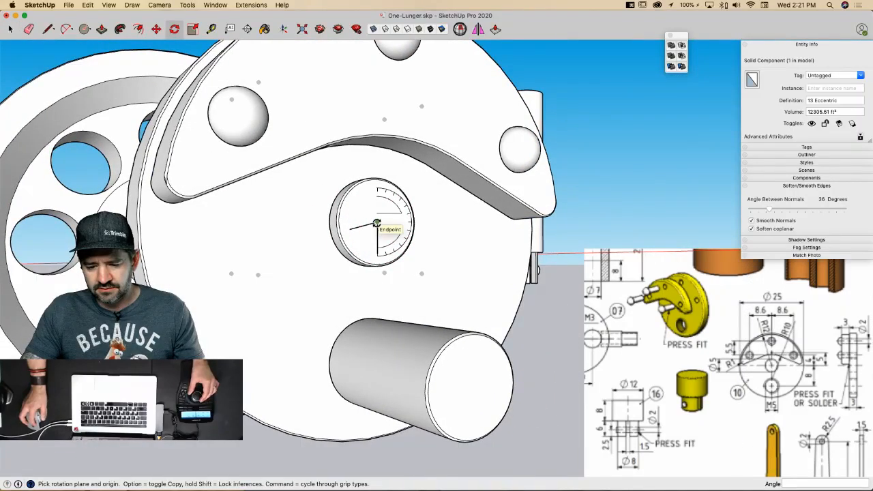
left_click(377, 223)
middle_click_drag(376, 223, 458, 273)
left_click(394, 193)
key("Escape")
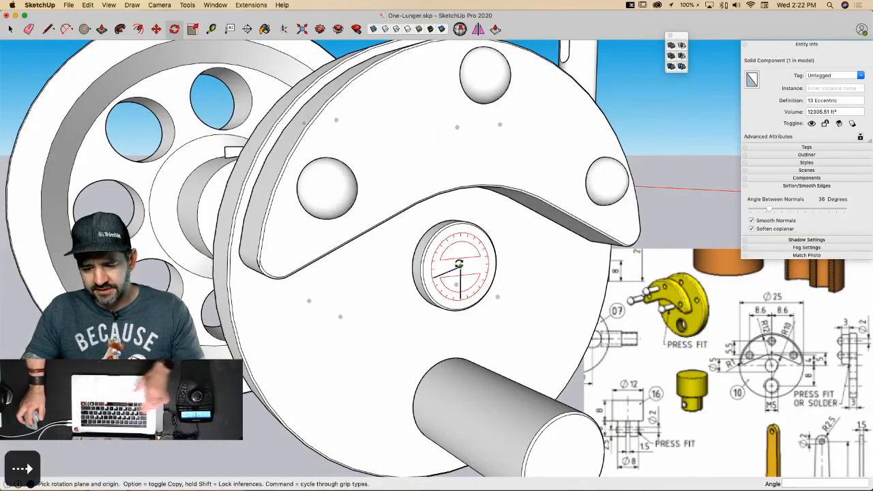
left_click(459, 264)
middle_click_drag(339, 208, 452, 198)
scroll(459, 152, "up", 4)
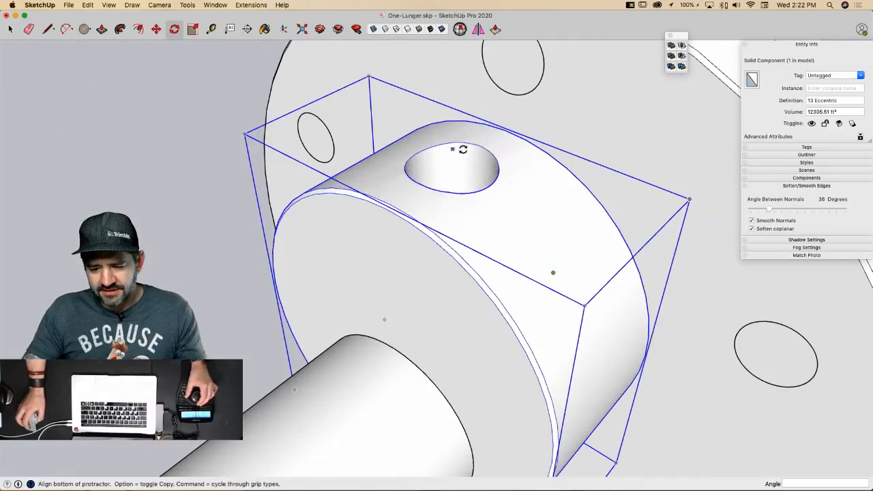
left_click(476, 144)
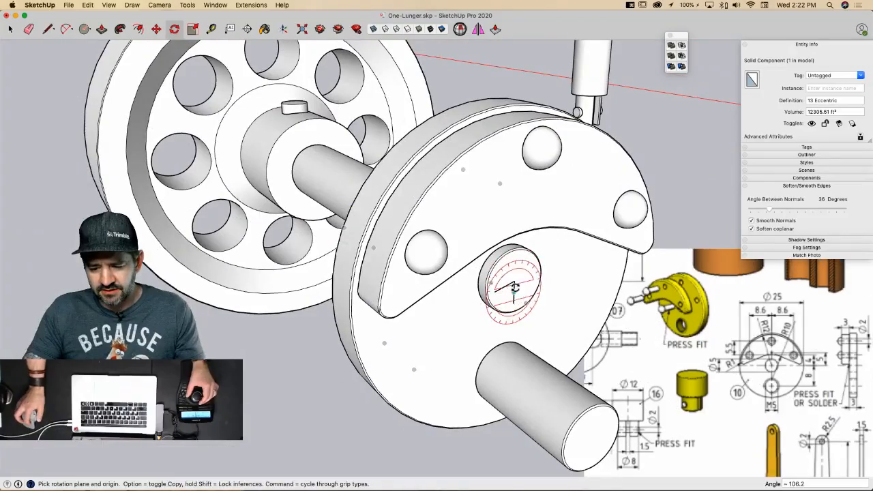
Step: Erase the reference lines from the shaft's end face and group the five flywheel-shaft components
left_click_drag(507, 282, 517, 290)
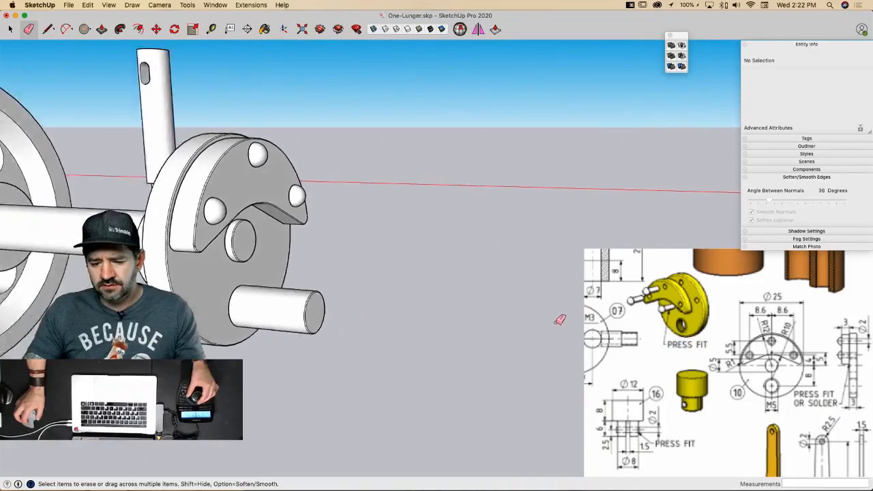
key("space")
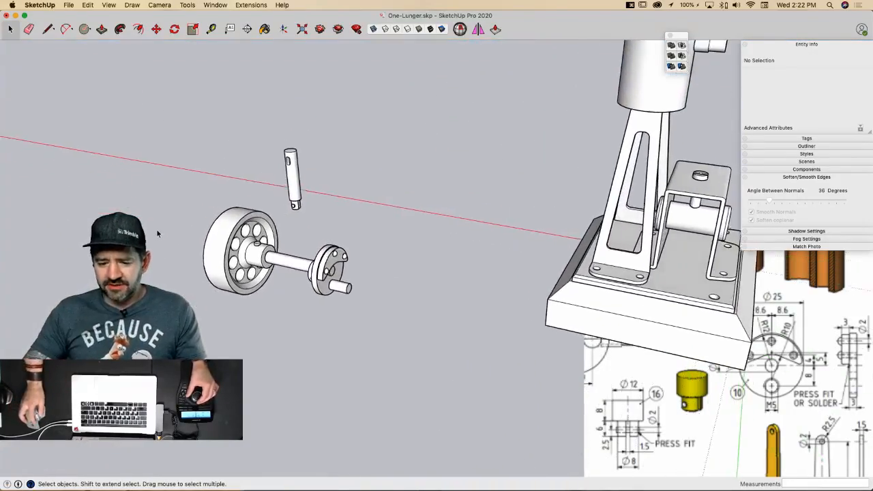
left_click_drag(157, 207, 426, 411)
right_click(223, 269)
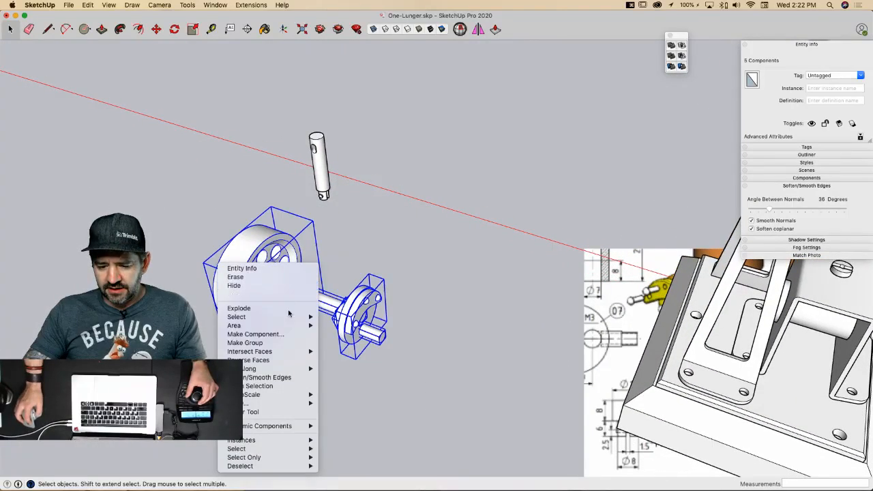
left_click(285, 342)
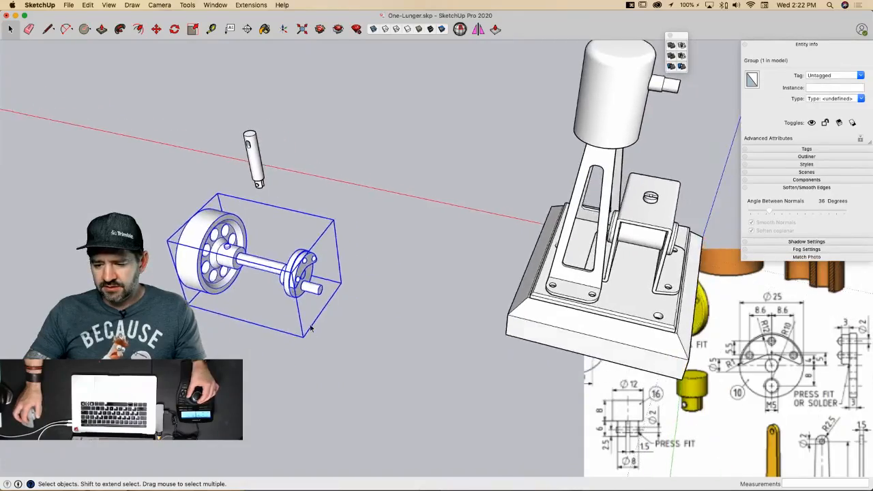
Step: Turn the flywheel-shaft group end for end and move it into the frame's bearing with the flywheel hub against the bearing's outer end
key("m")
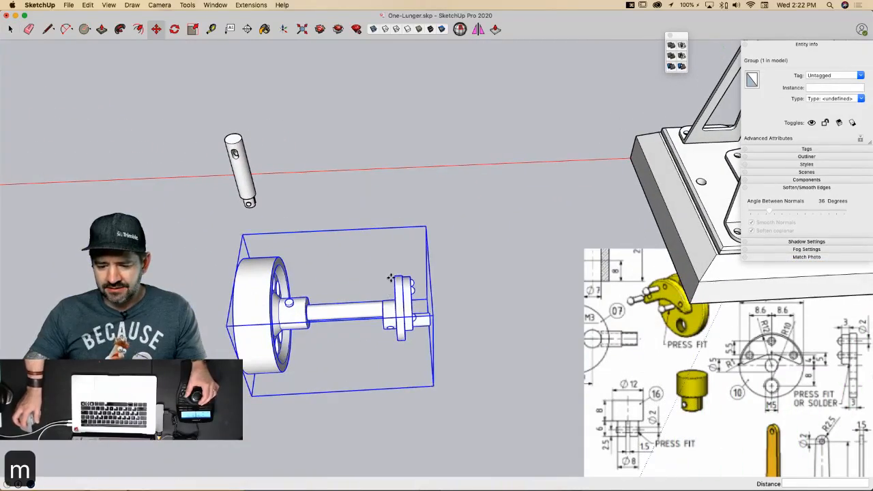
left_click(410, 269)
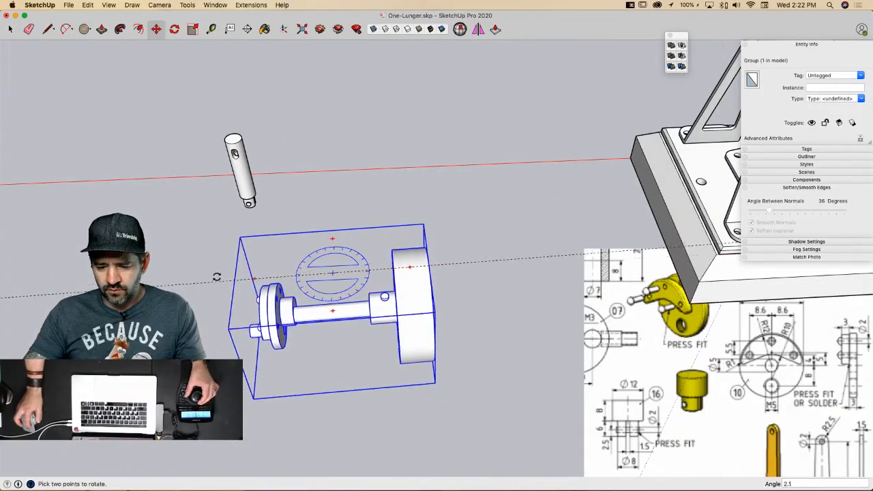
key("m")
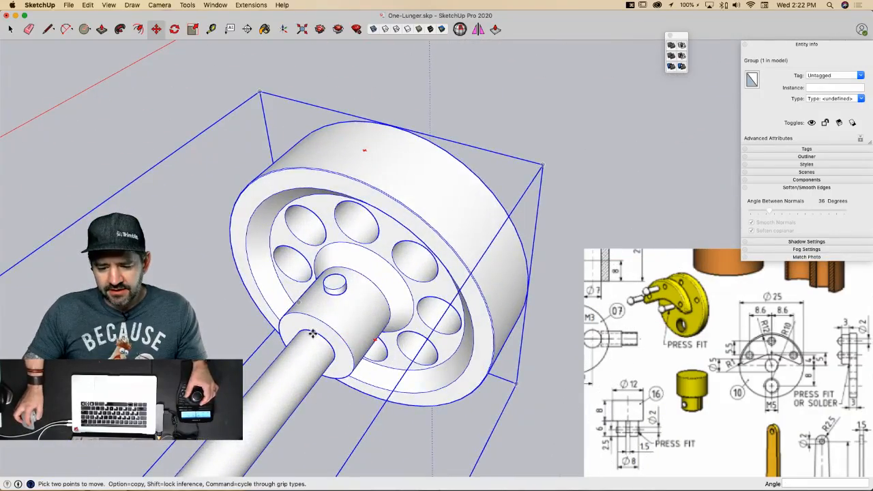
left_click(312, 333)
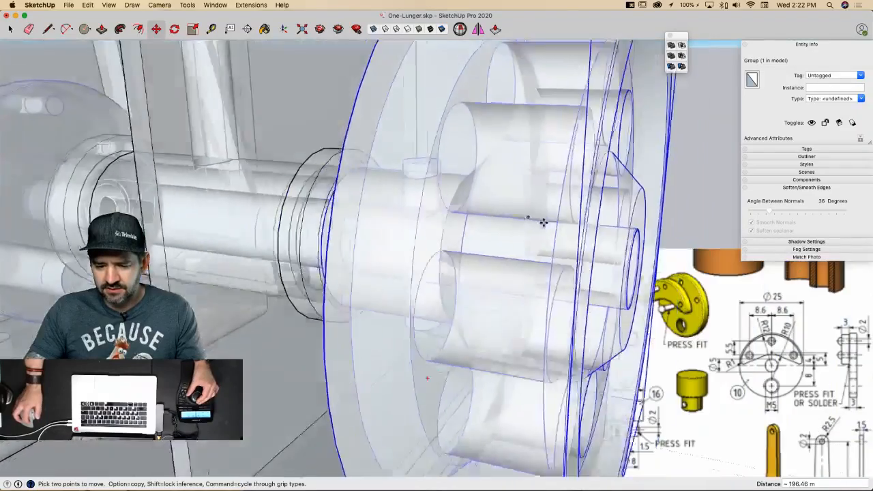
key("space")
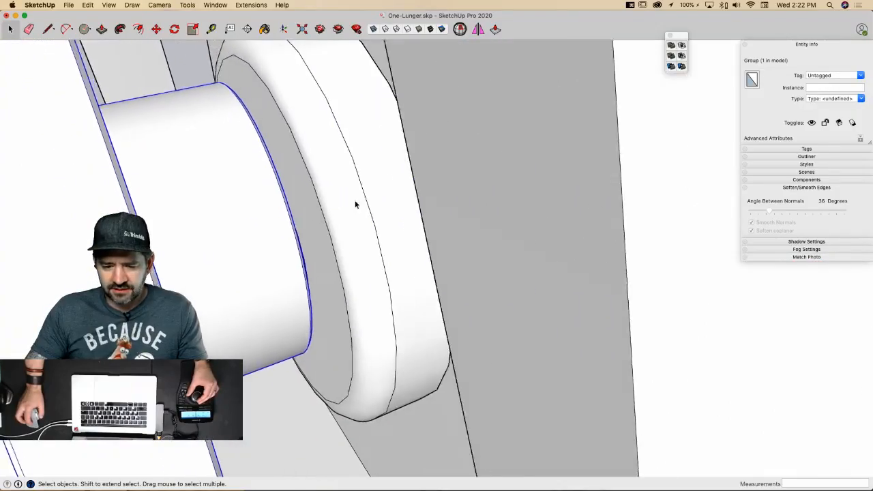
middle_click_drag(414, 194, 511, 195)
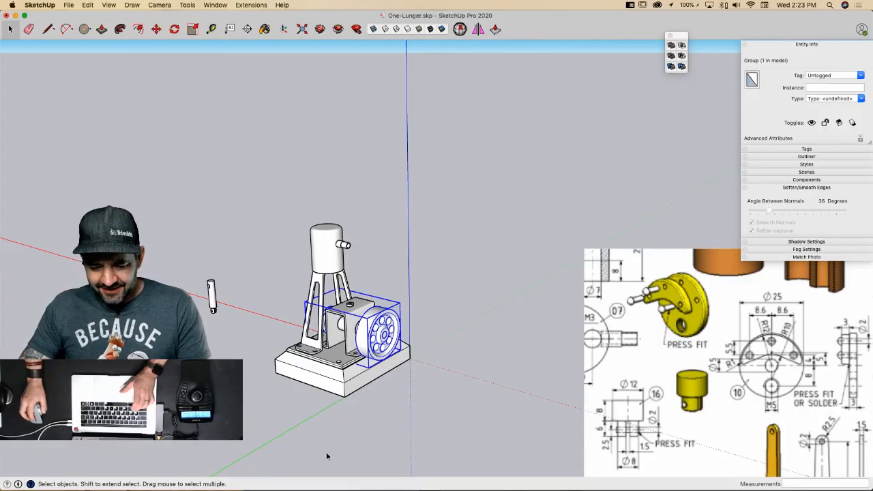
Step: Draw a 6 m radius circle beside the engine base and extrude it 8 m into a cylinder
mouse_move(297, 447)
middle_mouse_down()
mouse_move(324, 462)
mouse_move(306, 438)
middle_mouse_up()
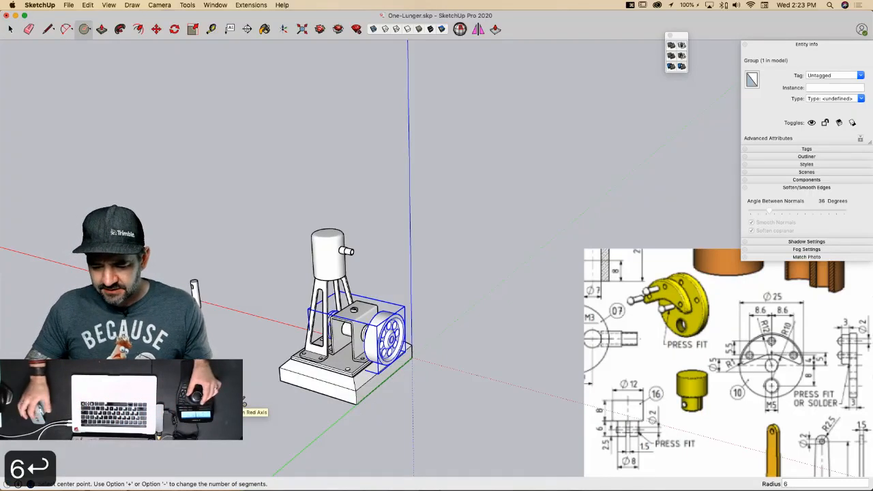
key("p")
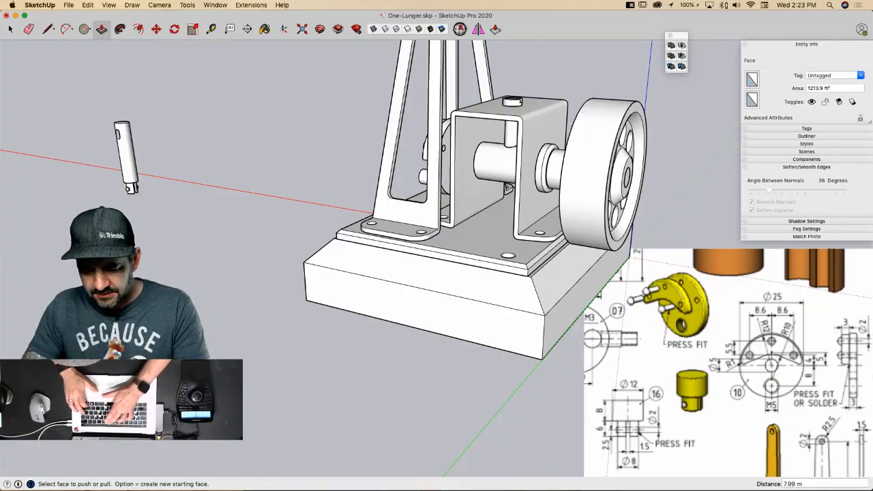
type("8")
key("Return")
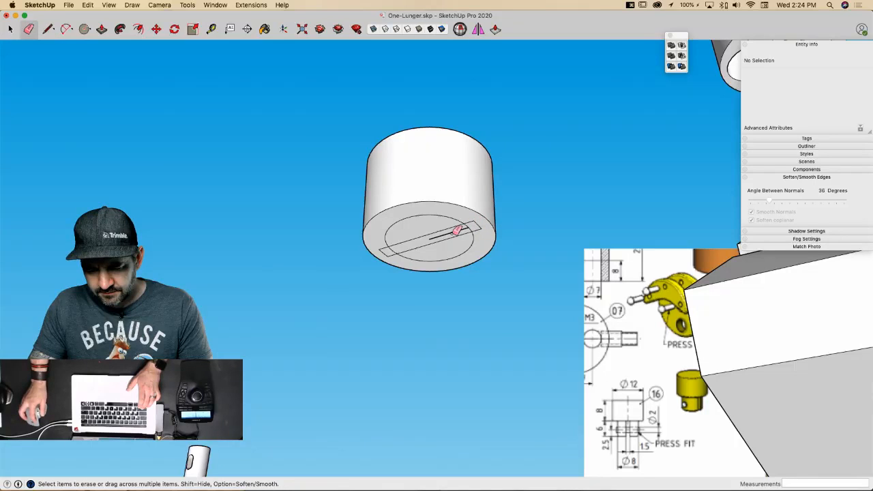
Step: Erase the slot rectangle's overhanging ends on the cylinder's underside and extrude both half-round faces 6 m downward
left_click(472, 226)
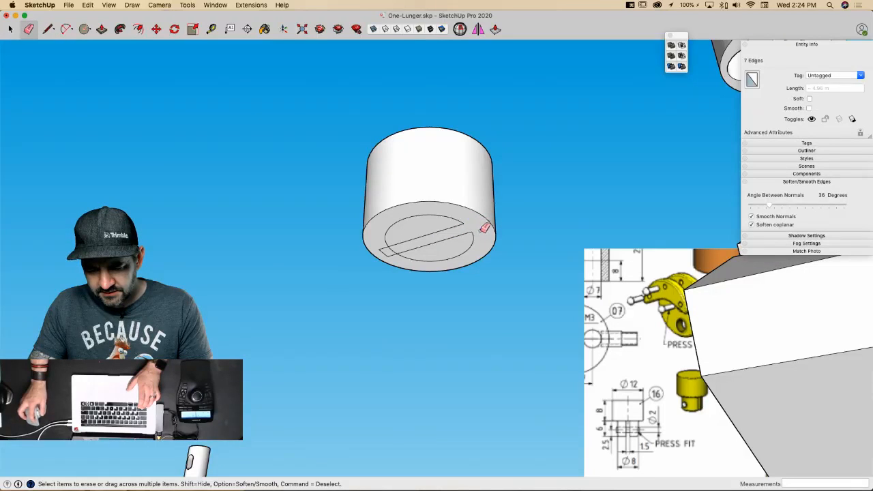
left_click_drag(391, 252, 381, 249)
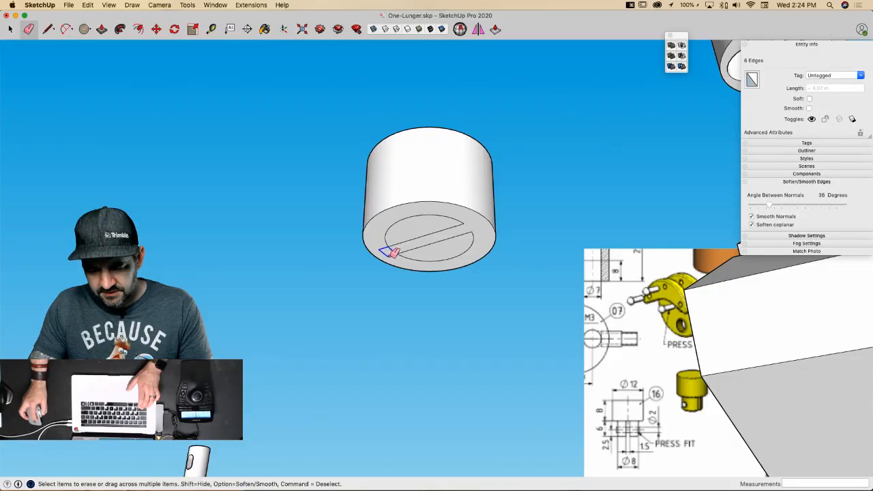
key("p")
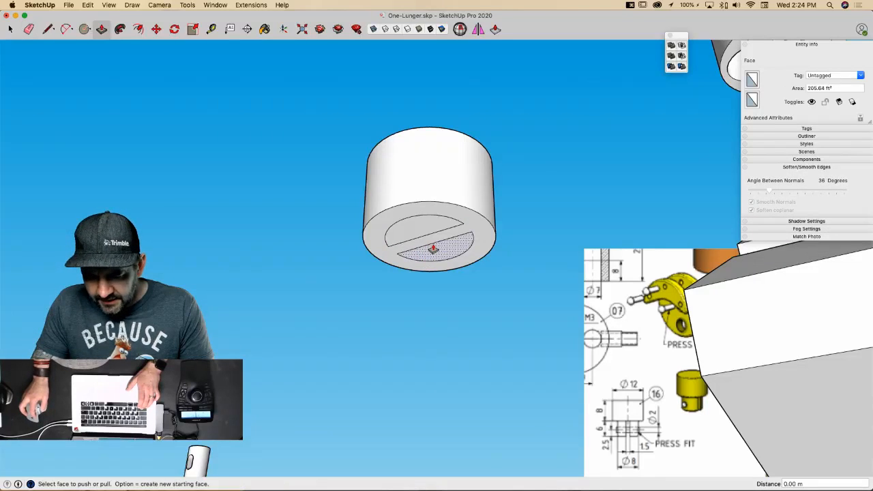
left_click(432, 249)
key("Return")
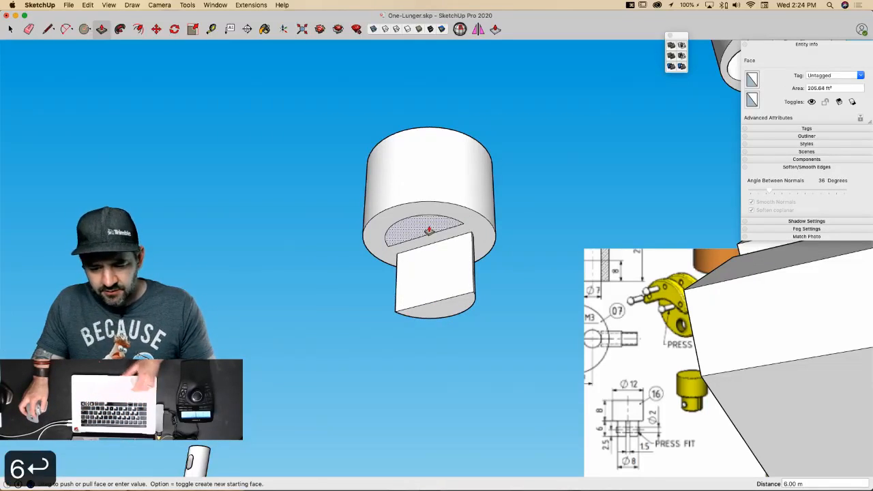
double_click(429, 232)
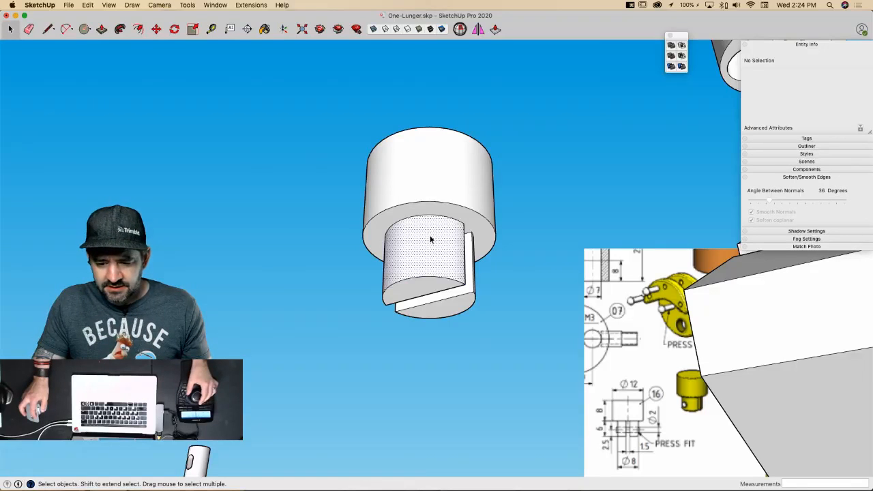
Step: Group all the geometry of the cylinder and its slotted stem
triple_click(430, 239)
right_click(433, 239)
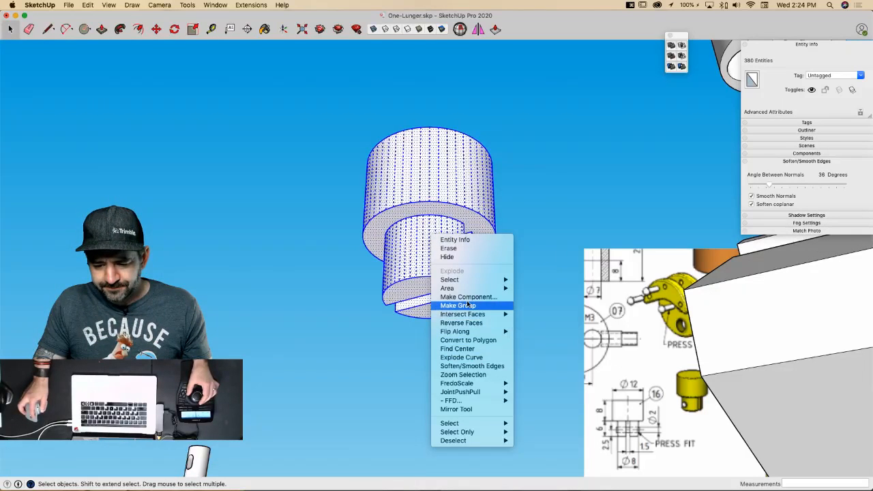
left_click(469, 305)
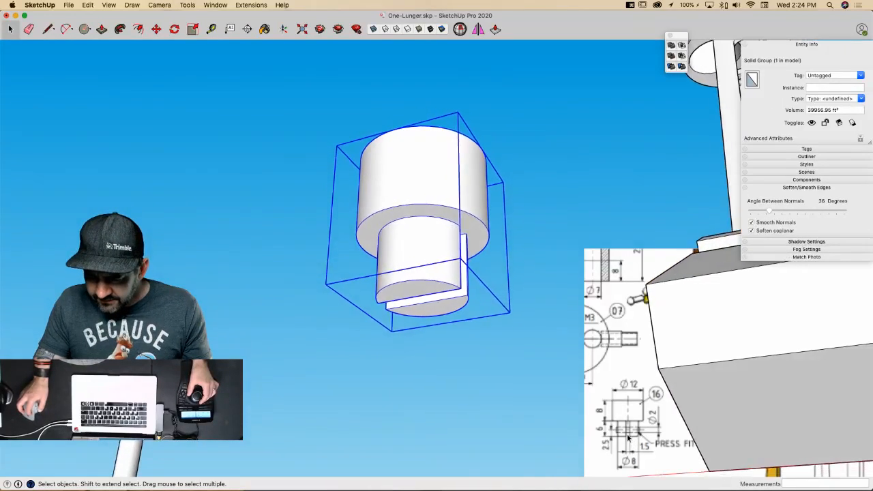
Step: Draw a 1 m radius circle on the slotted stem's side, centred on a guide line from its bottom edge, and erase the line
key("l")
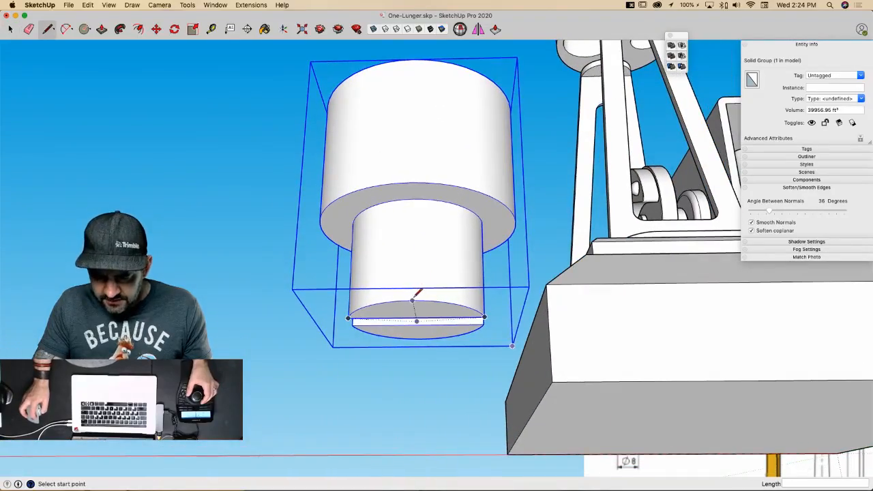
left_click(414, 301)
mouse_move(418, 295)
middle_mouse_down()
mouse_move(406, 228)
mouse_move(413, 257)
mouse_move(385, 242)
mouse_move(371, 248)
mouse_move(371, 227)
middle_mouse_up()
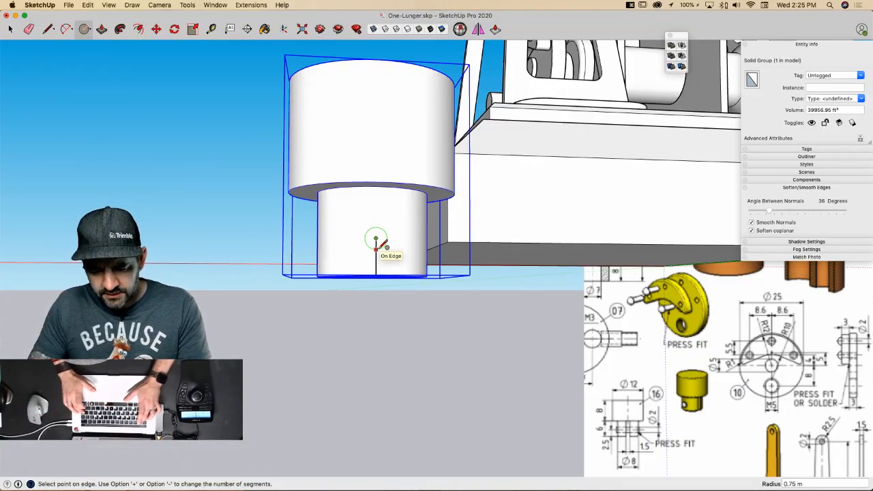
type("1")
key("Return")
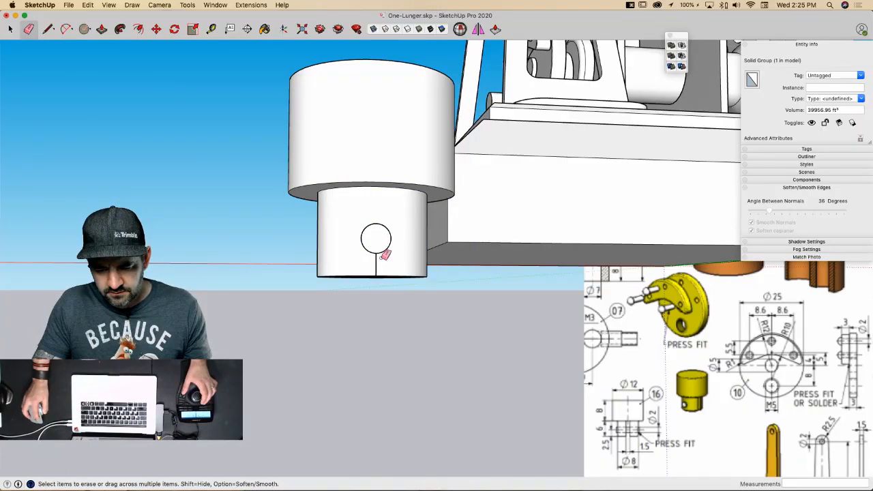
left_click(376, 242)
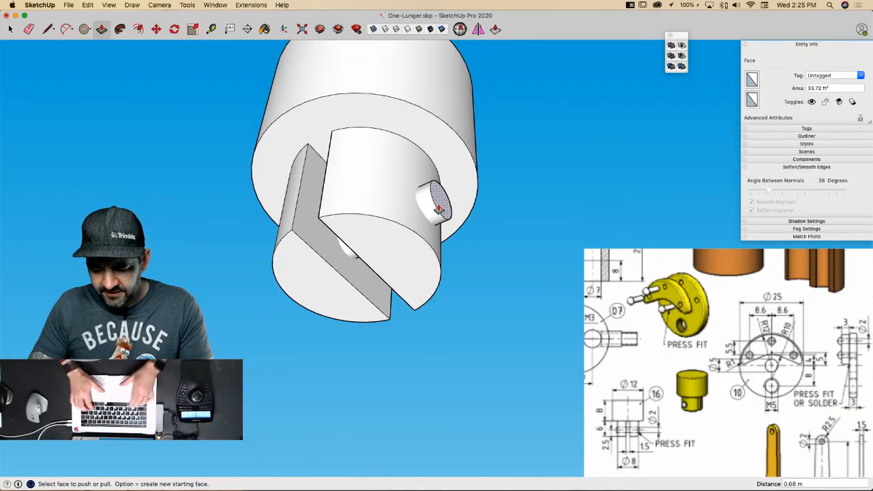
Step: Extend the cross pin's end 0.5 m beyond the slotted stem and group the whole pin
type(".5")
key("Return")
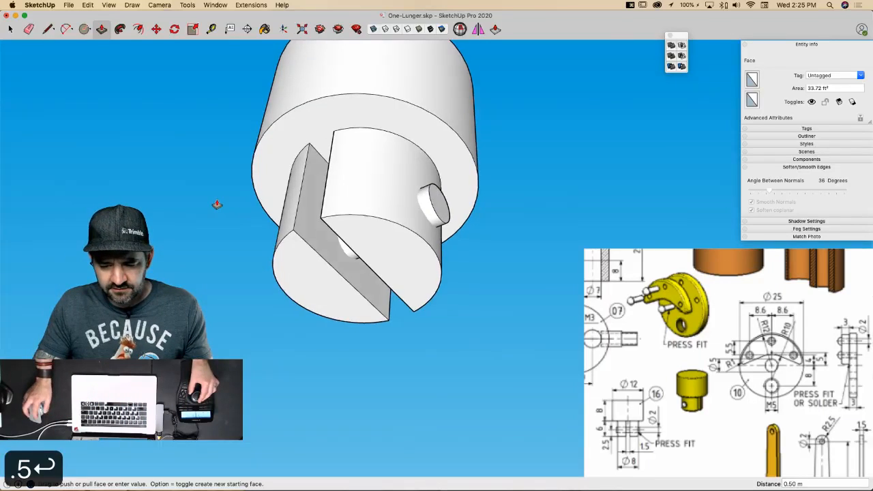
key("space")
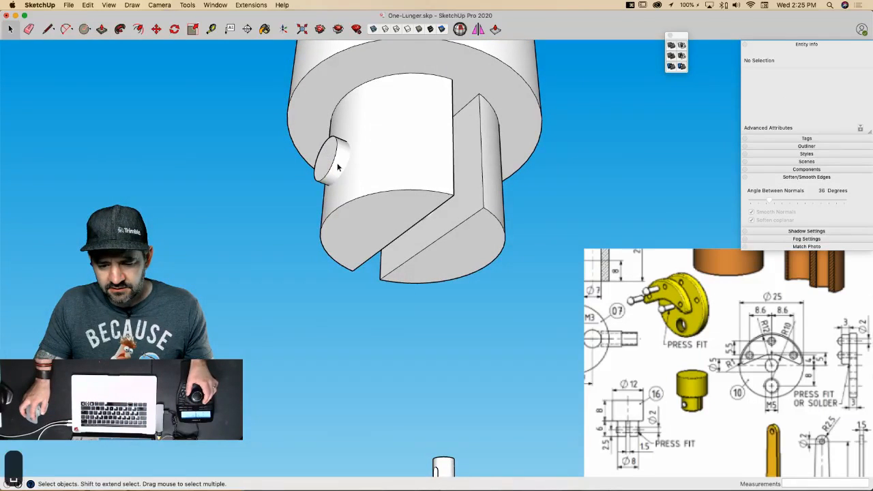
triple_click(339, 166)
right_click(339, 164)
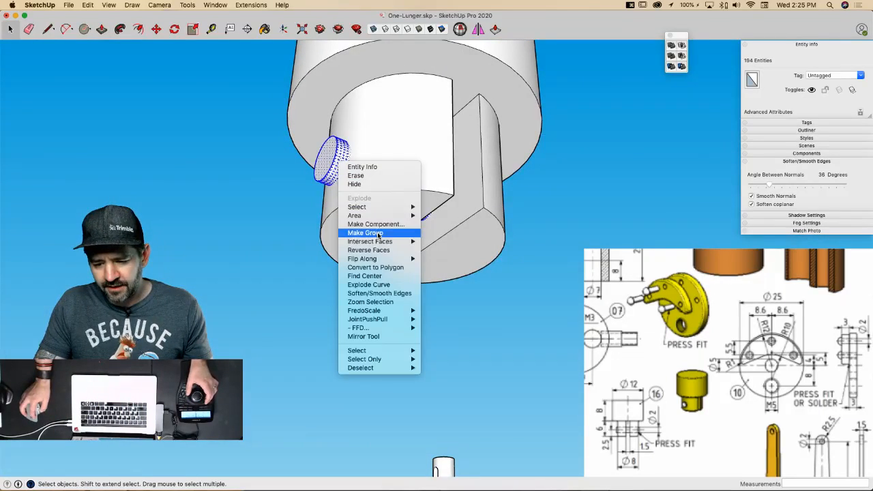
left_click(365, 233)
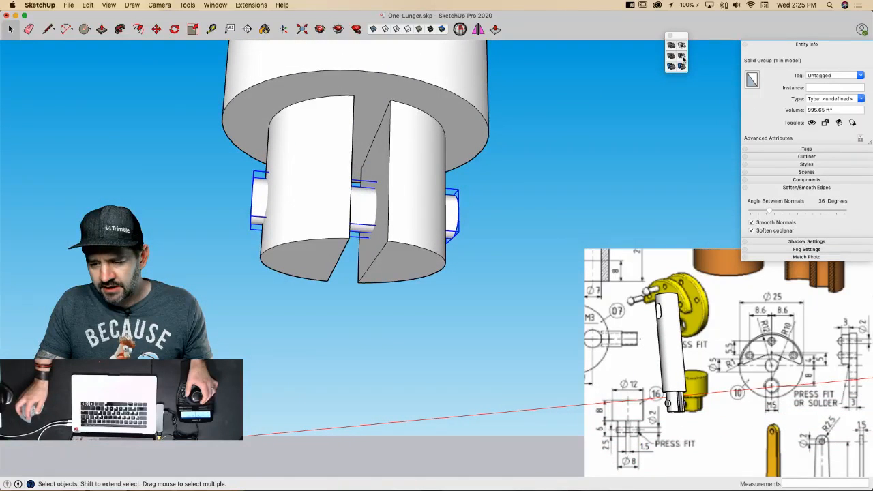
Step: Trim the piston body group with the cross pin group, keeping the pin
left_click(671, 68)
left_click(301, 156)
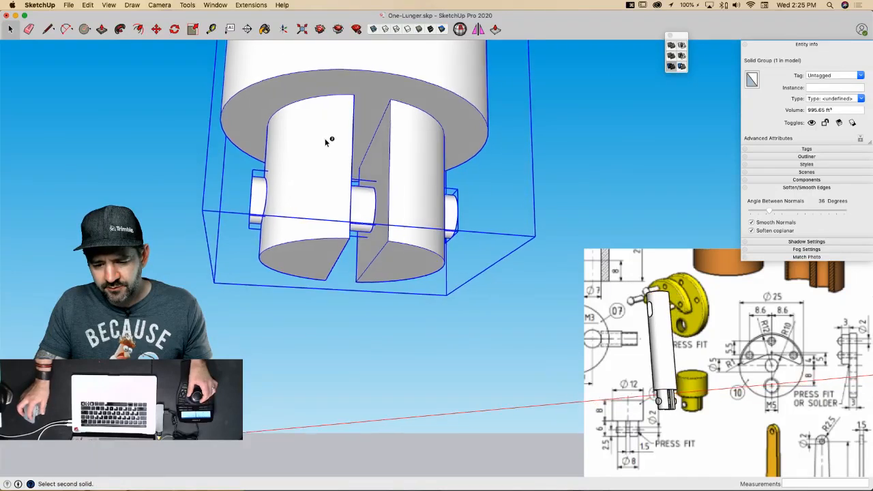
right_click(234, 167)
left_click(229, 169)
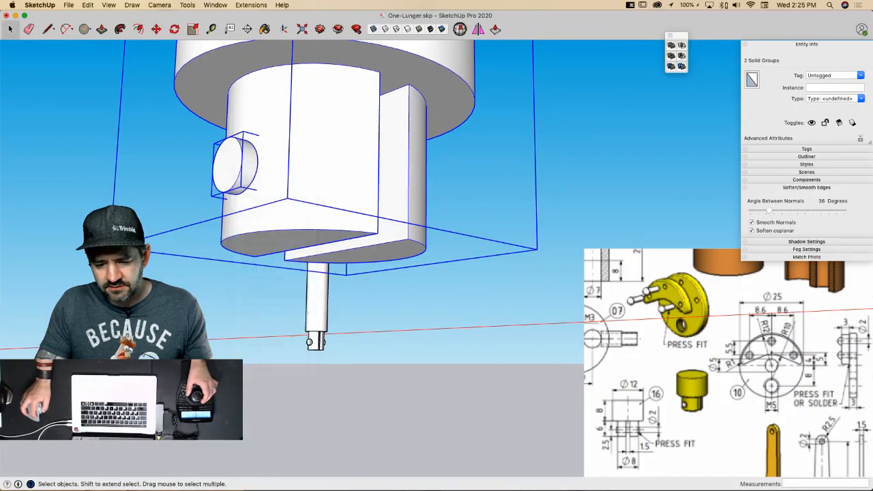
Step: Convert the cross pin group into a component named Piston Pin
left_click(229, 174)
right_click(229, 179)
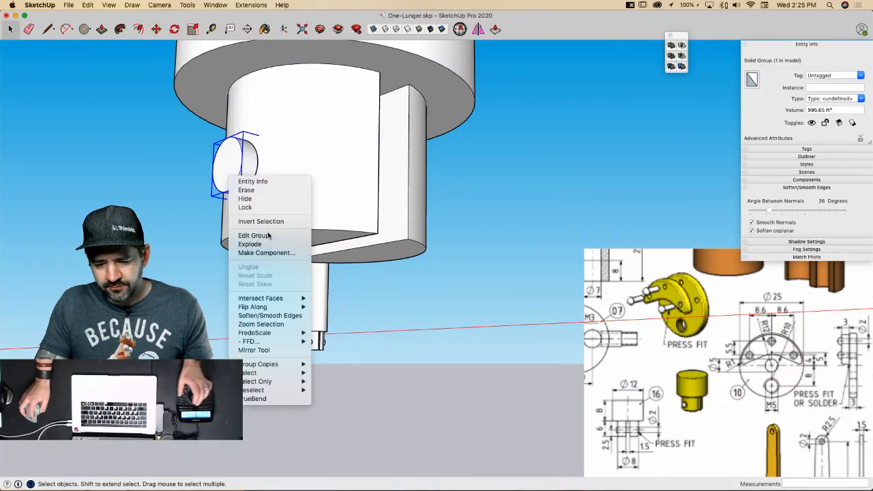
left_click(270, 253)
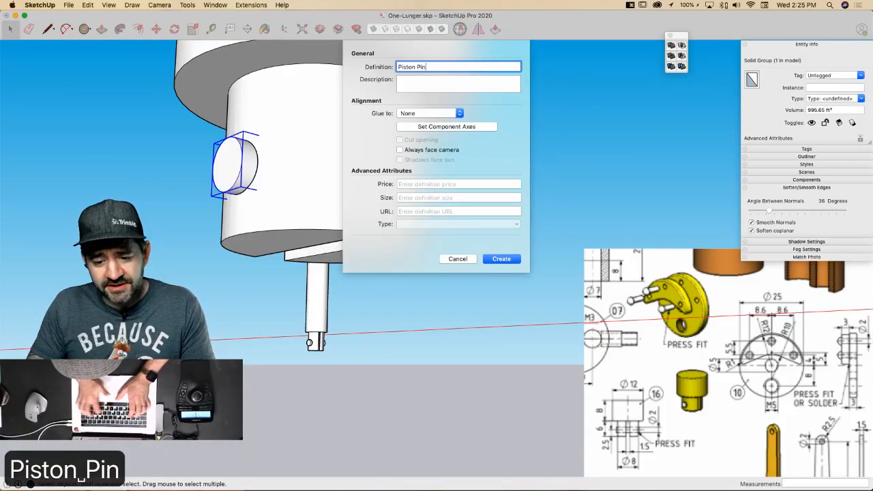
key("Return")
Step: Convert the slotted piston body group into a component named Piston Body
left_click(332, 147)
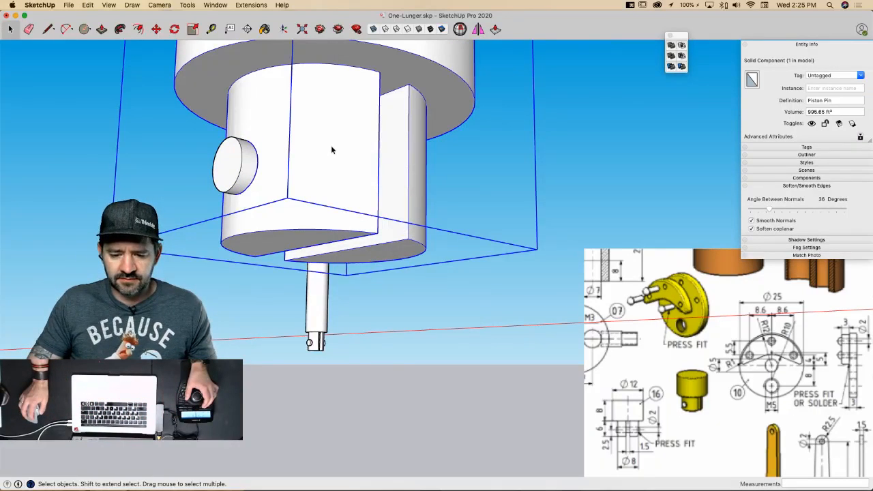
right_click(331, 147)
left_click(368, 221)
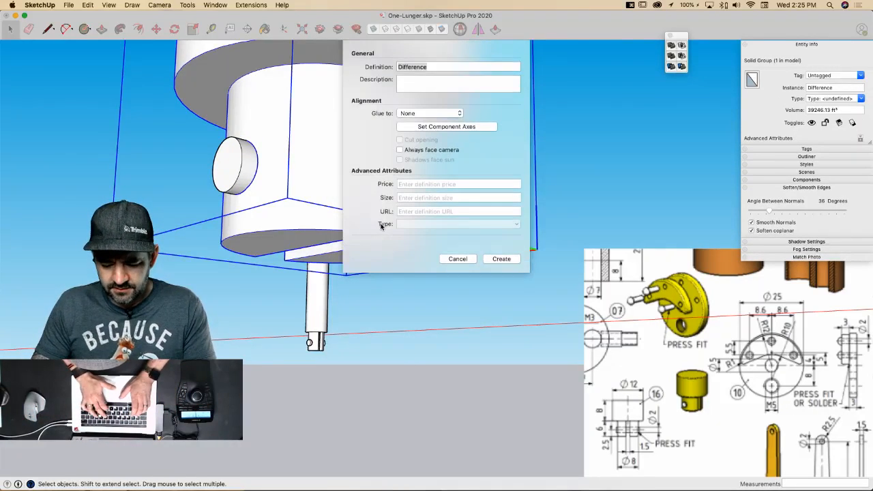
type("Piston Bo")
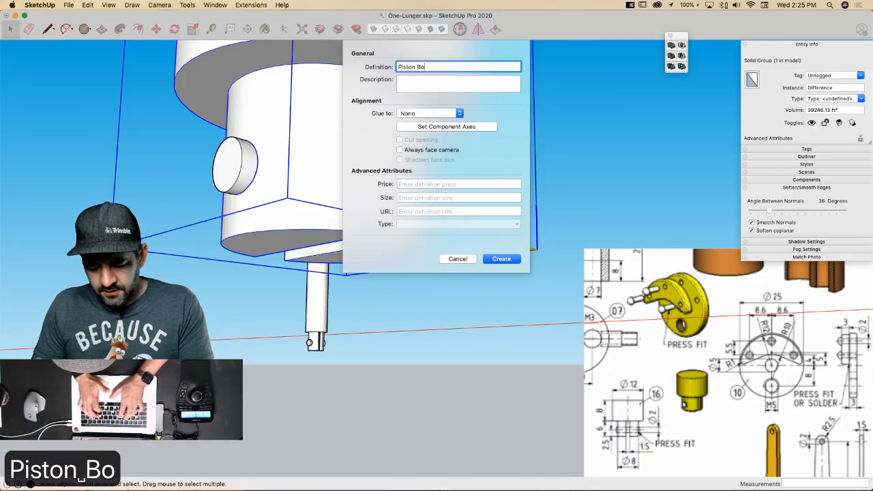
type("dy")
key("Return")
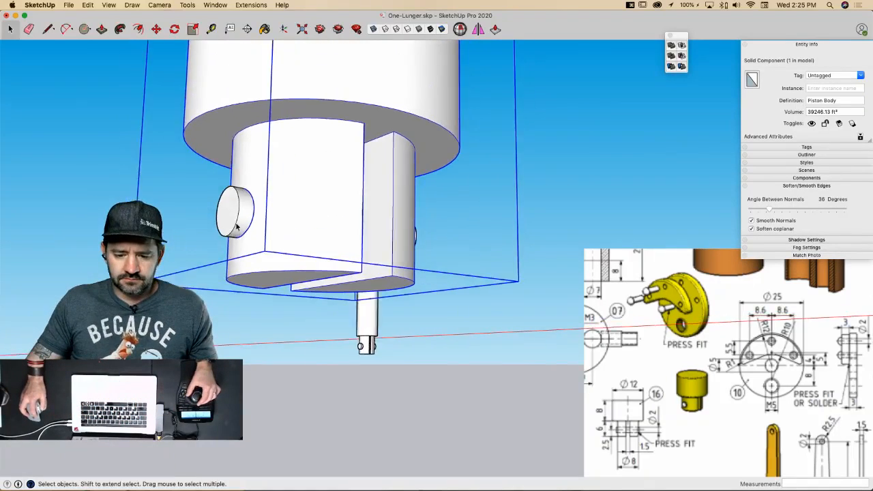
Step: Combine the Piston Body and Piston Pin into a single component named Piston
left_click_drag(241, 262, 238, 255)
right_click(252, 244)
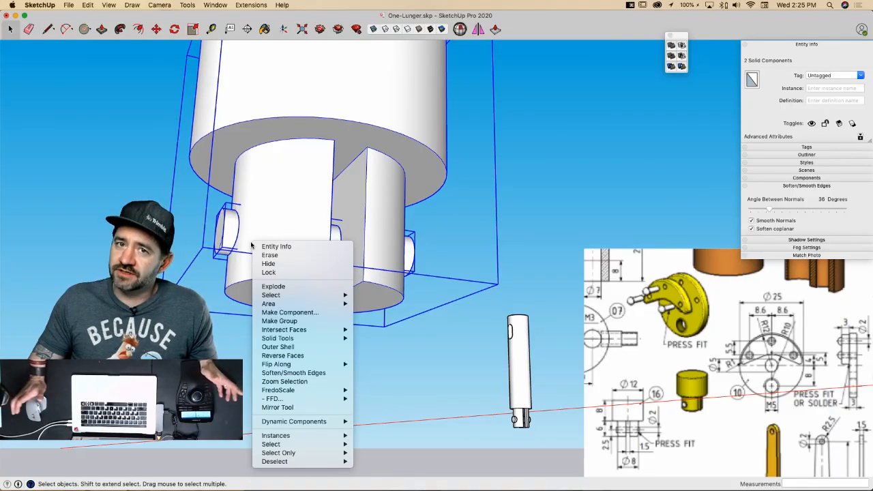
left_click(307, 312)
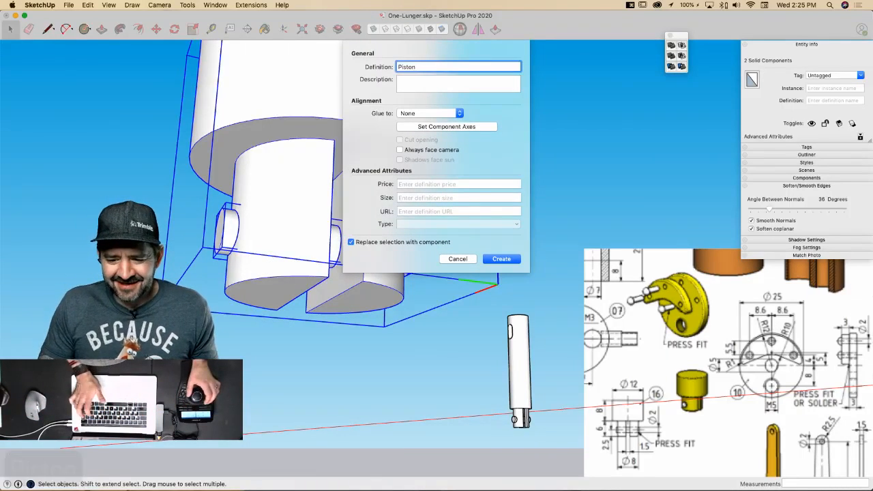
key("Return")
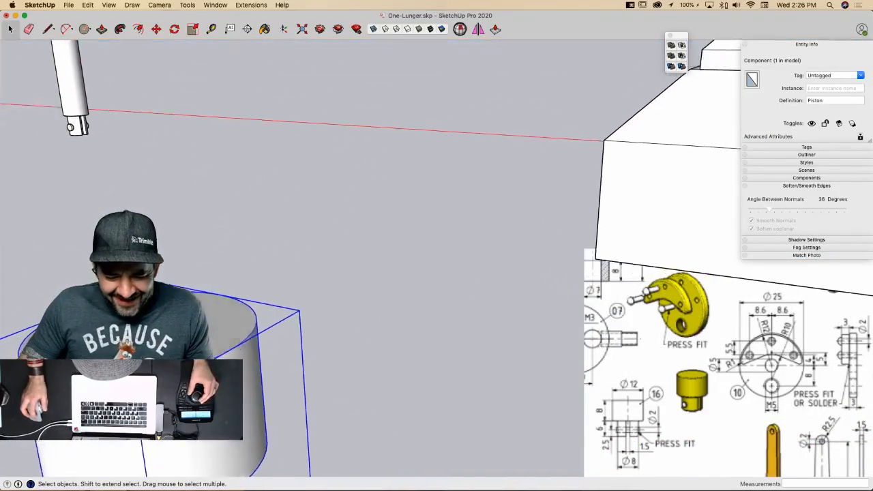
Step: Move the Piston component from its top face to the opening of the large bore in the cylinder's underside
key("m")
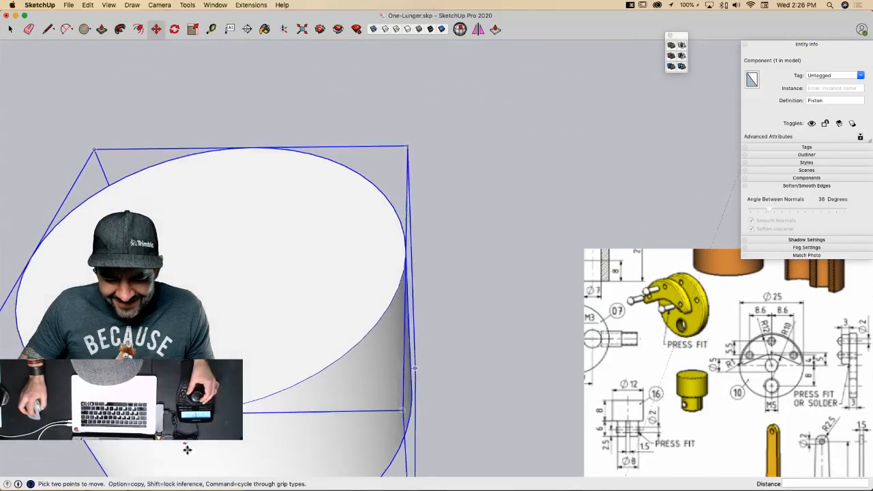
left_click(223, 243)
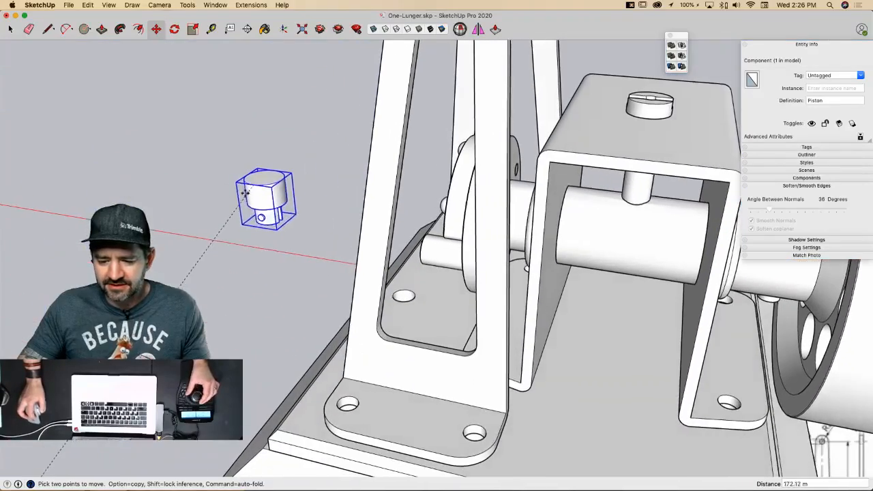
left_click(223, 244)
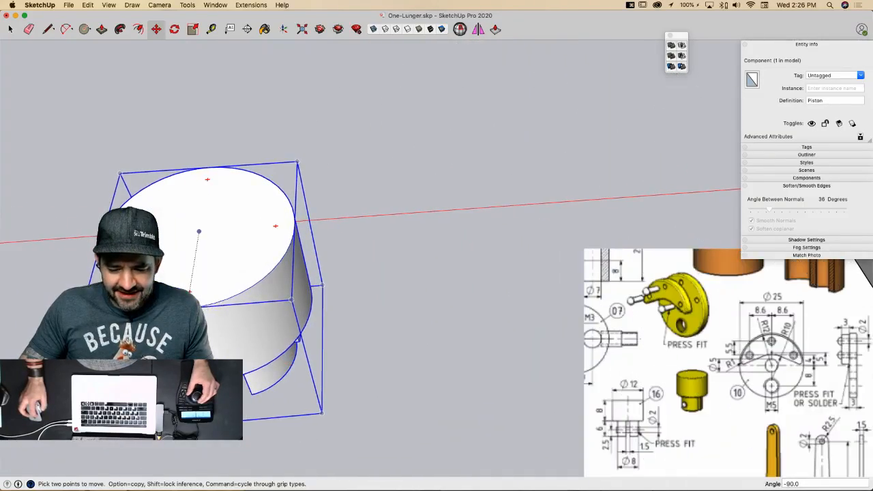
left_click(199, 231)
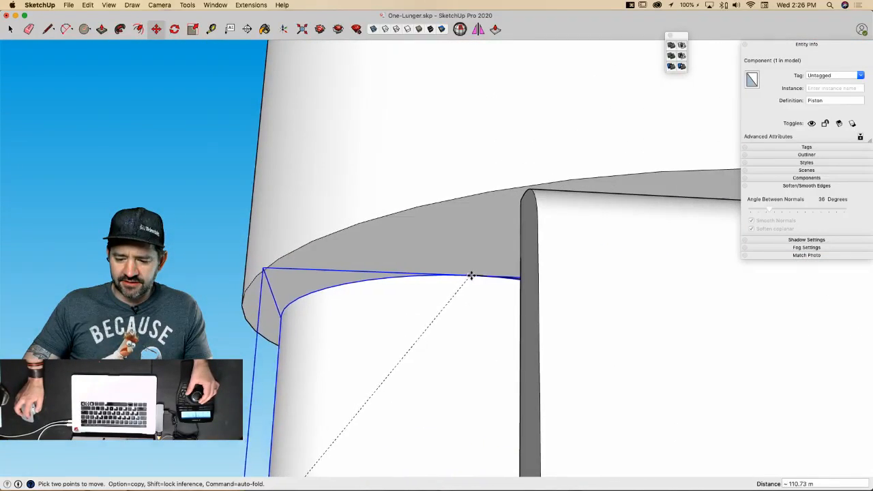
left_click(476, 276)
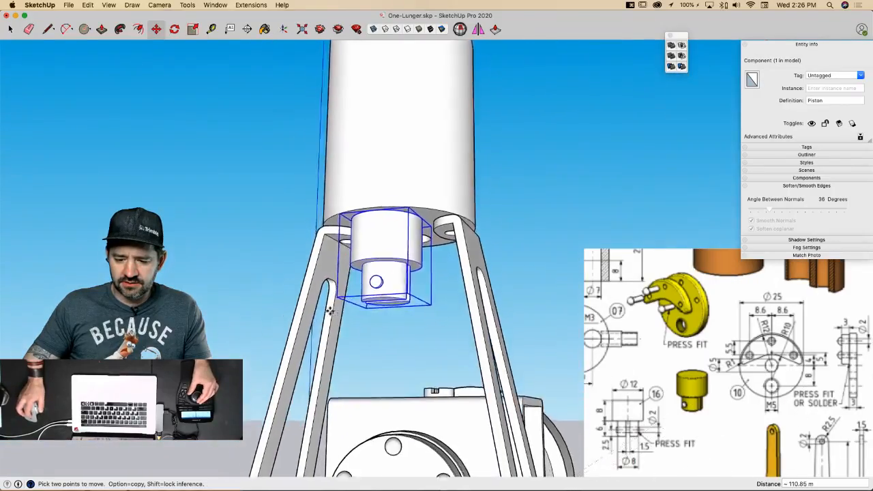
key("space")
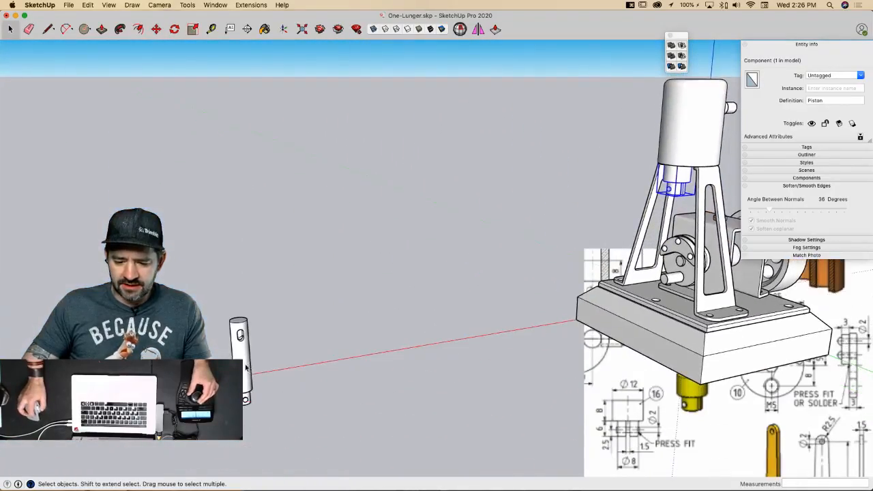
Step: Move the 14 - Valve component by its top edge to the narrow bore opening in the cylinder's underside
left_click(244, 360)
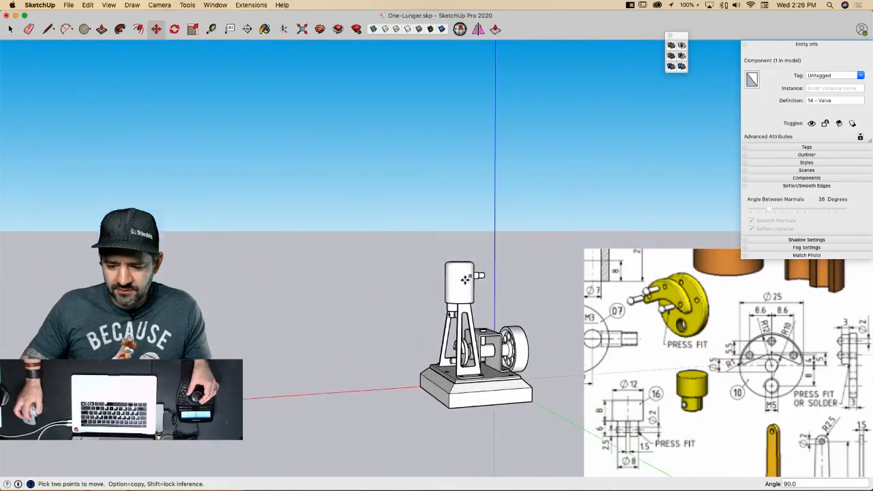
left_click(302, 331)
key("m")
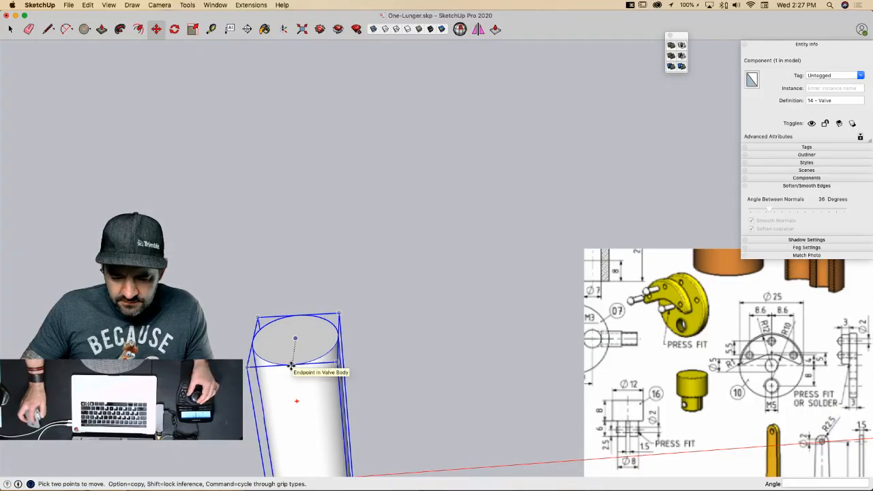
left_click(291, 366)
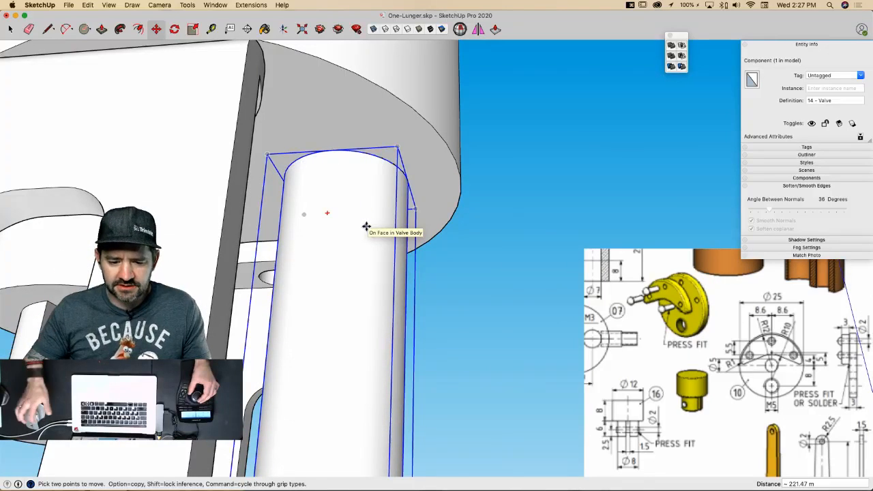
Step: Raise the valve 31 m into its bore so its body's lower edge meets the cylinder's underside
key("q")
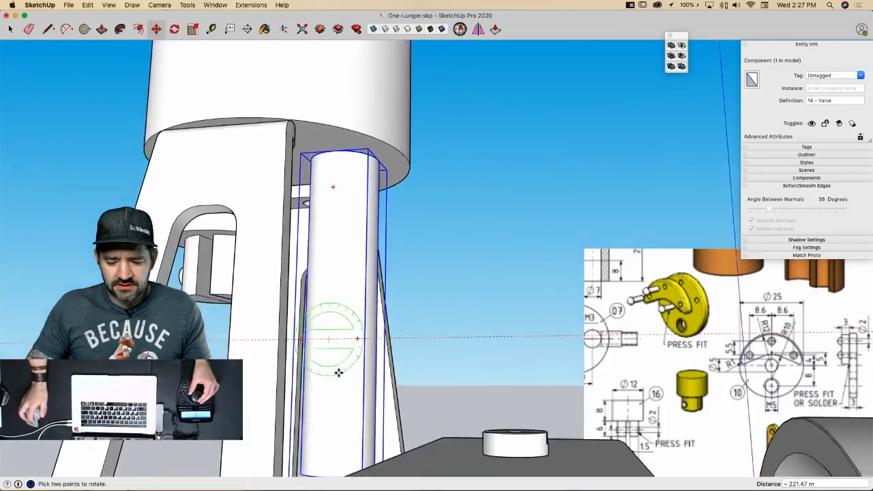
key("m")
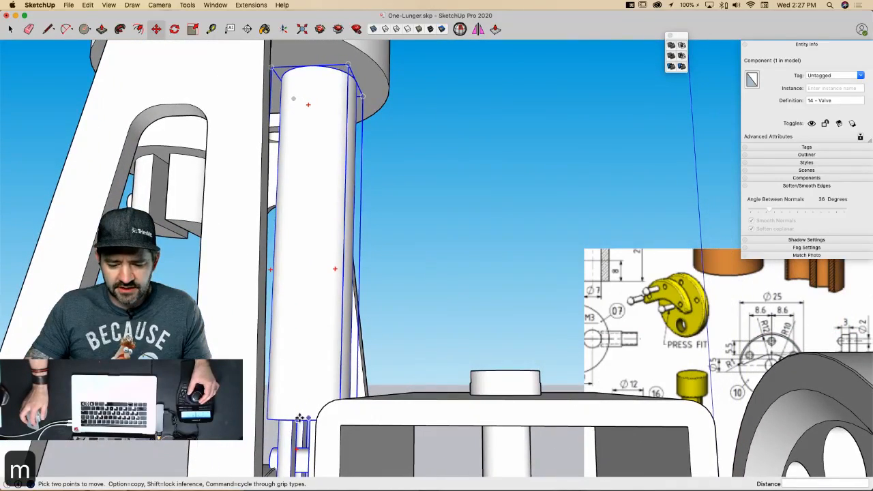
left_click(298, 419)
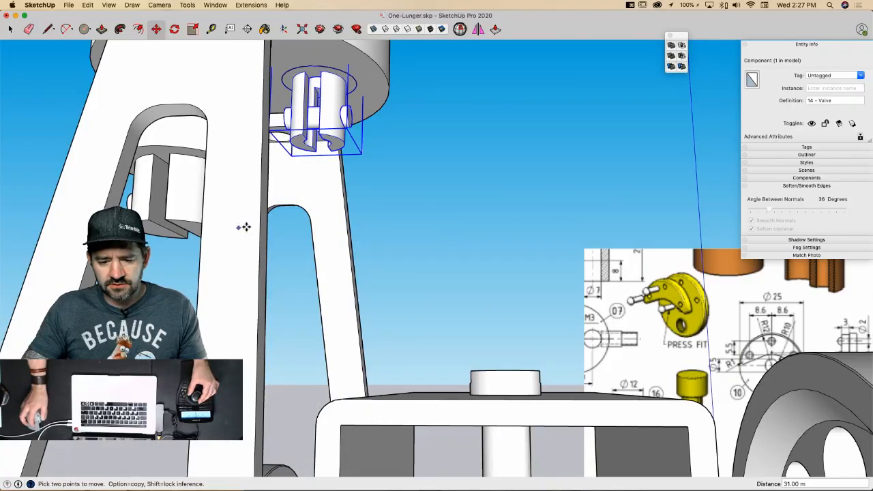
key("space")
Step: Raise the piston 8 m vertically into the cylinder's large bore
left_click(306, 271)
key("m")
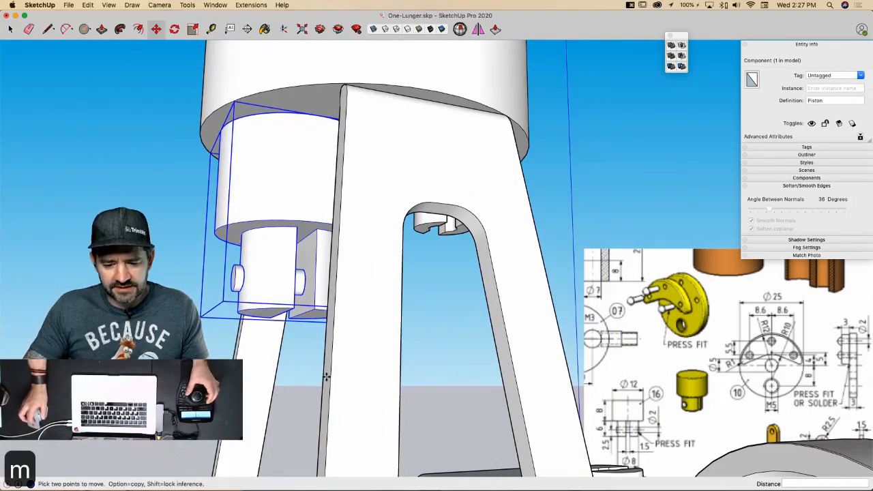
left_click(312, 222)
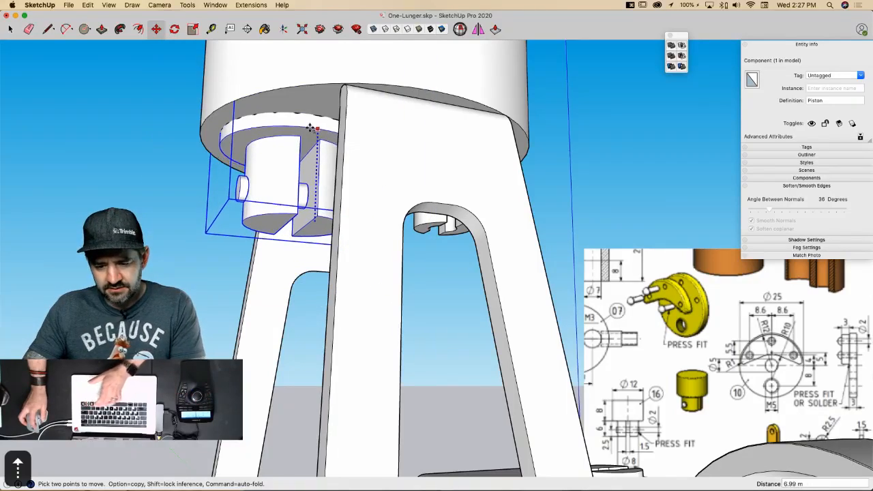
Step: Turn on the X-ray display and examine how the piston and valve sit inside the cylinder
left_click(373, 29)
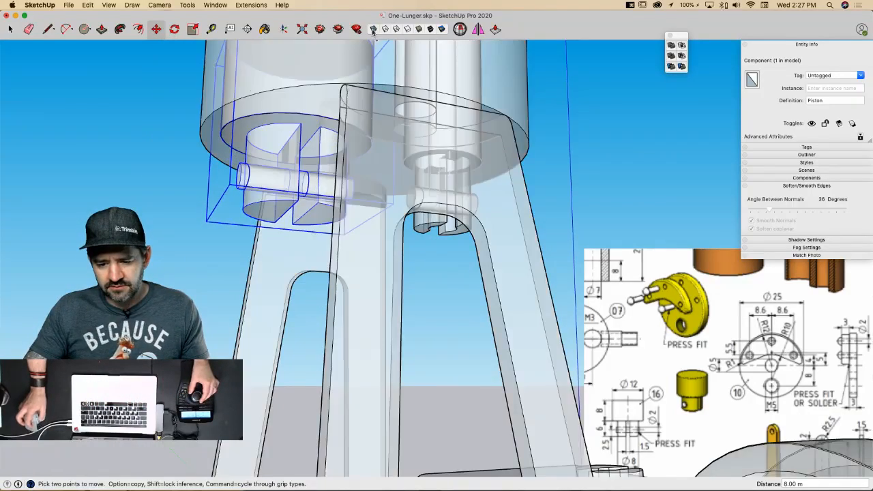
scroll(461, 266, "up", 6)
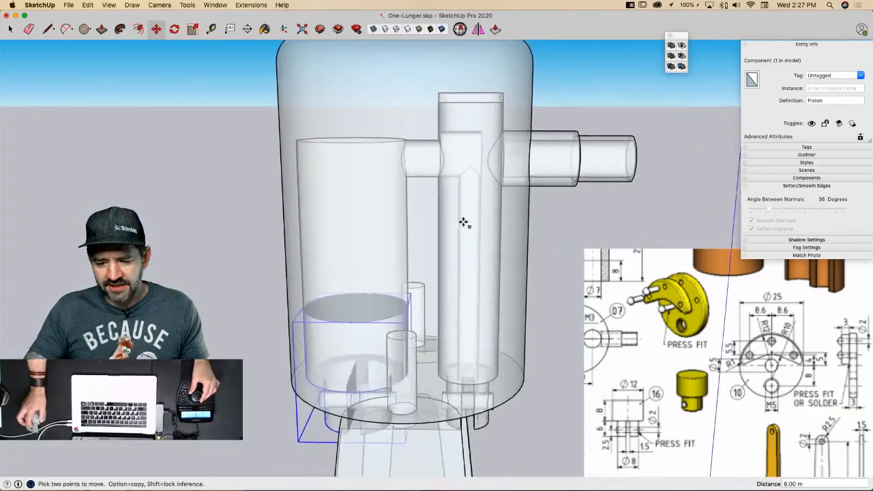
scroll(426, 148, "up", 5)
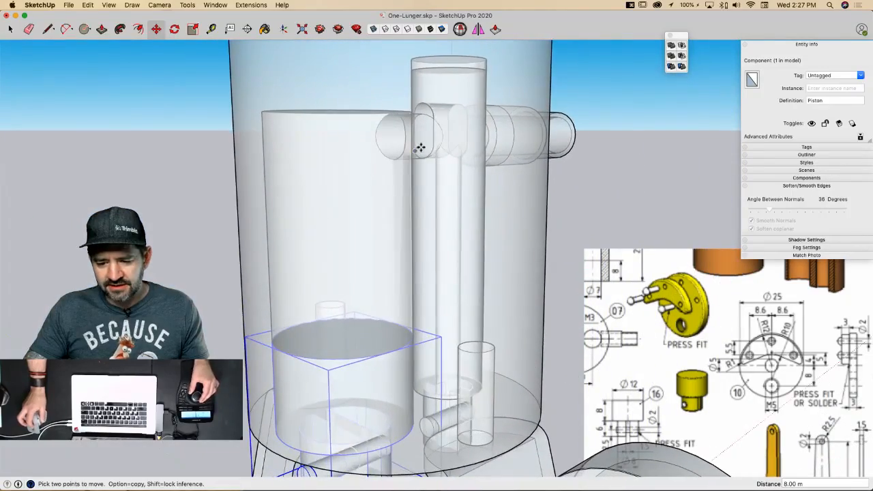
scroll(462, 175, "down", 8)
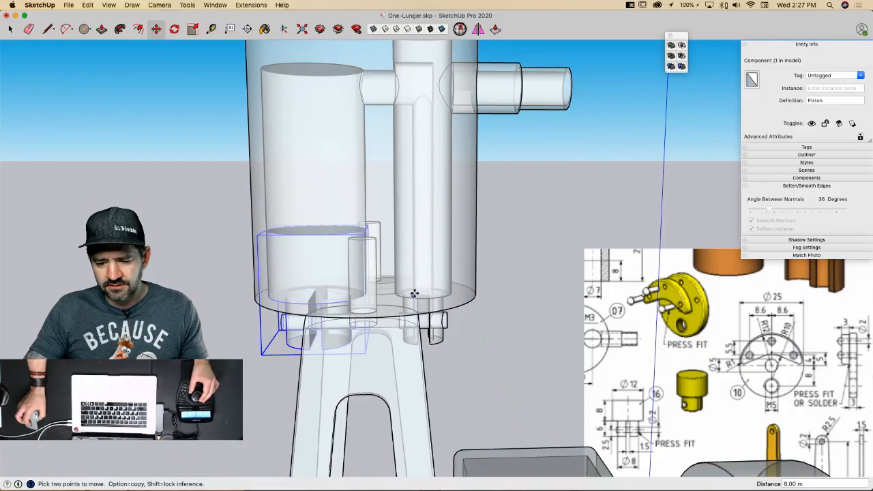
middle_click_drag(401, 320, 490, 293)
key("space")
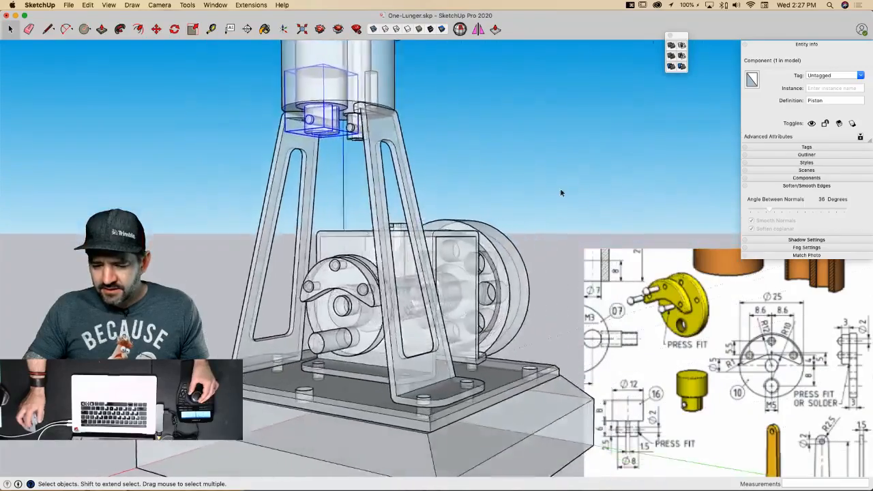
left_click(560, 179)
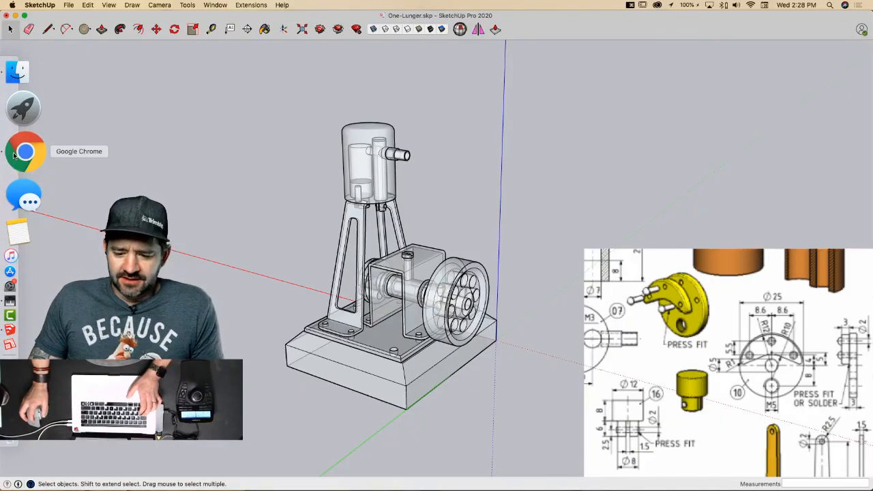
Step: Switch to Chrome, capture screenshots of the part 15 drawing and the long orange rod's drawing, and return to SketchUp
left_click(8, 164)
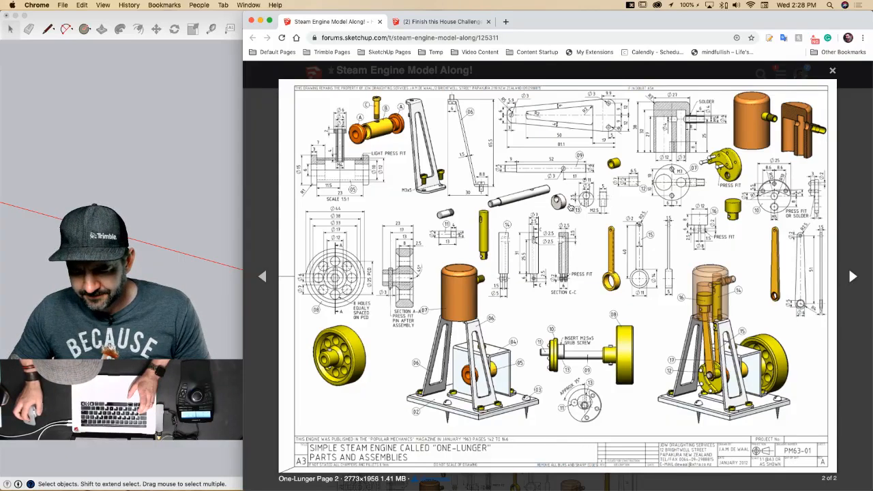
key("shift+super+4")
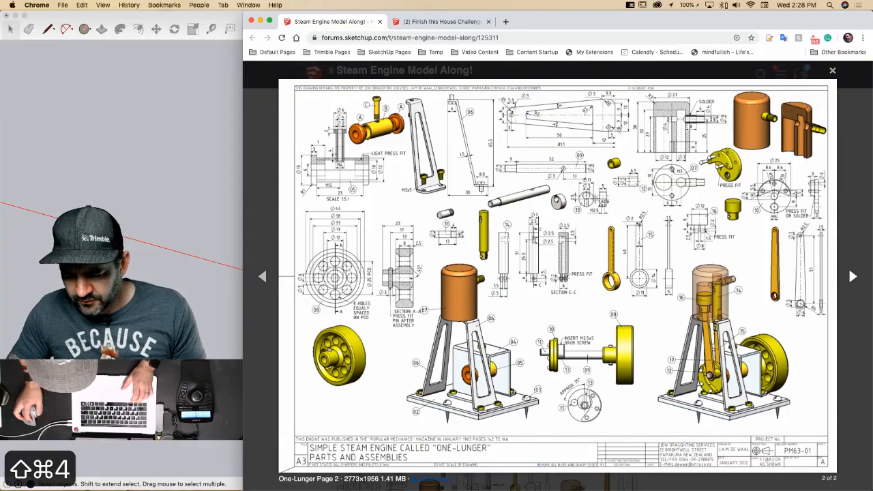
mouse_move(591, 196)
left_mouse_down()
mouse_move(651, 290)
mouse_move(687, 313)
mouse_move(683, 307)
left_mouse_up()
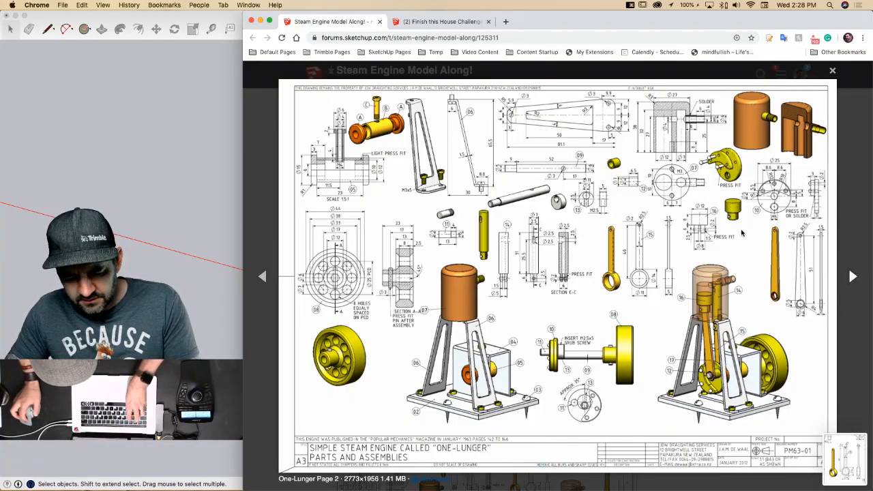
key("shift+super+4")
left_click_drag(762, 217, 834, 330)
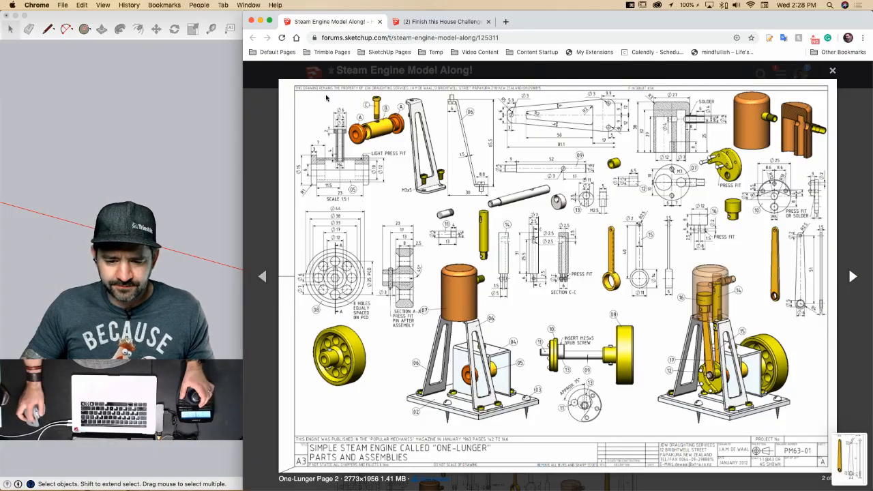
left_click(200, 44)
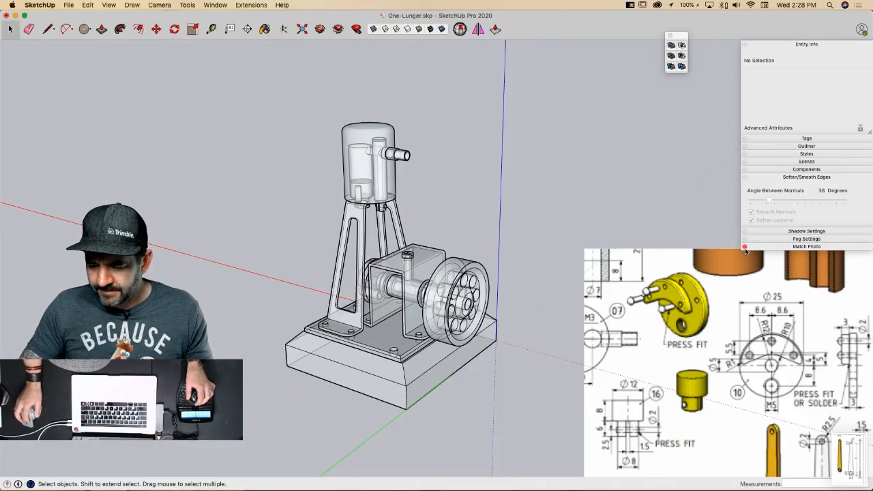
Step: Turn off the X-ray display and replace the Watermark1 image with the screenshot of the part 15 drawing
left_click(374, 28)
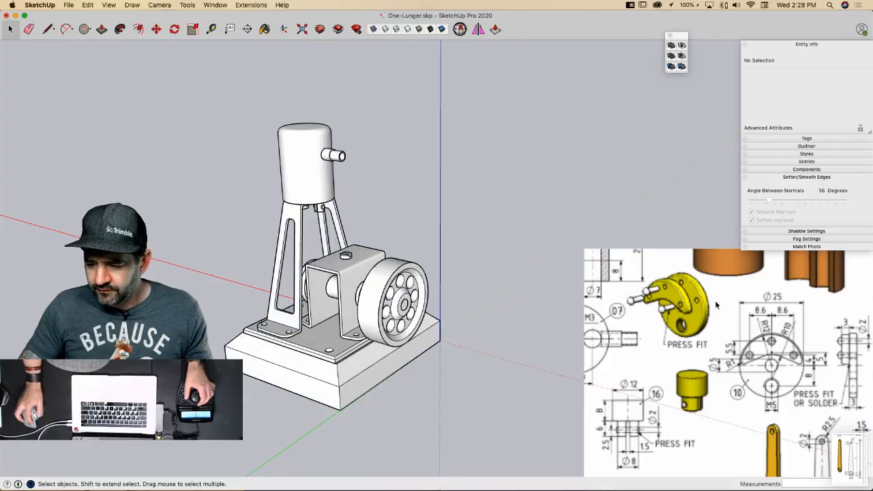
left_click(787, 45)
left_click(805, 92)
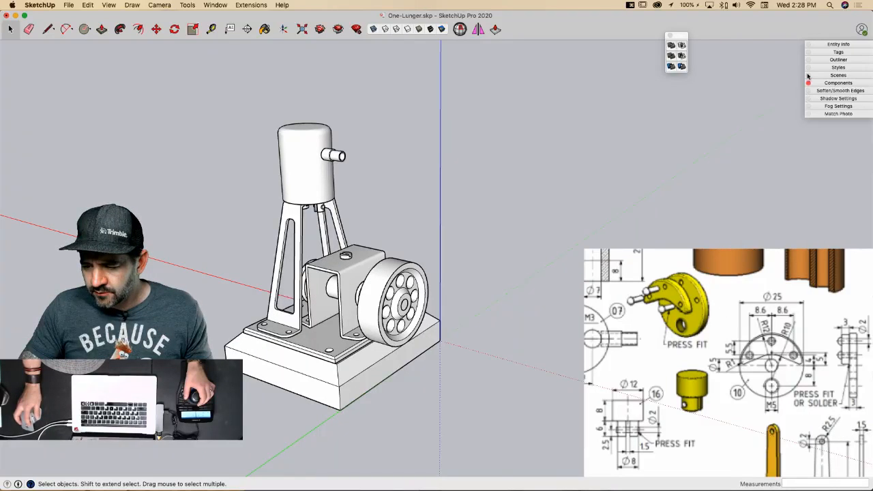
left_click(836, 66)
double_click(765, 203)
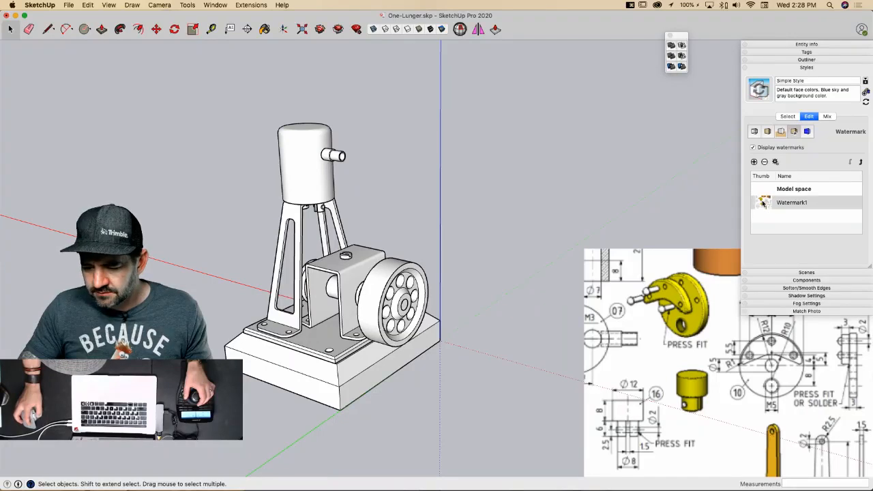
left_click(483, 119)
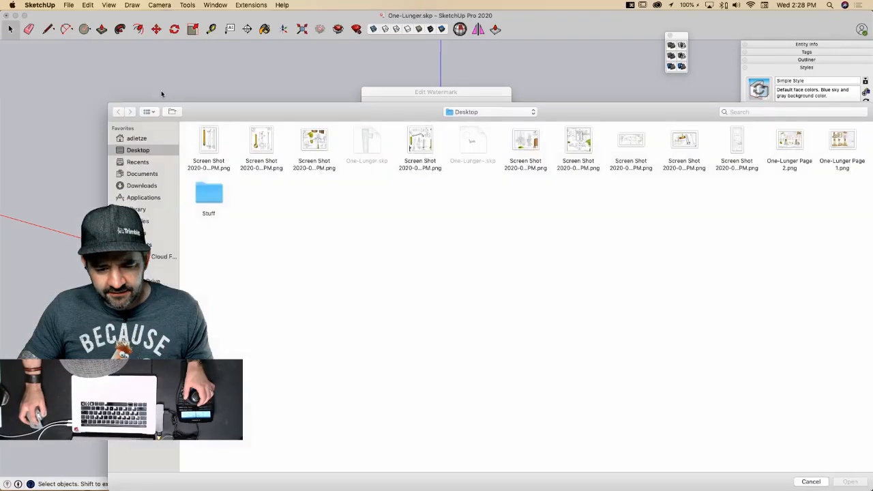
left_click(261, 143)
left_click(848, 483)
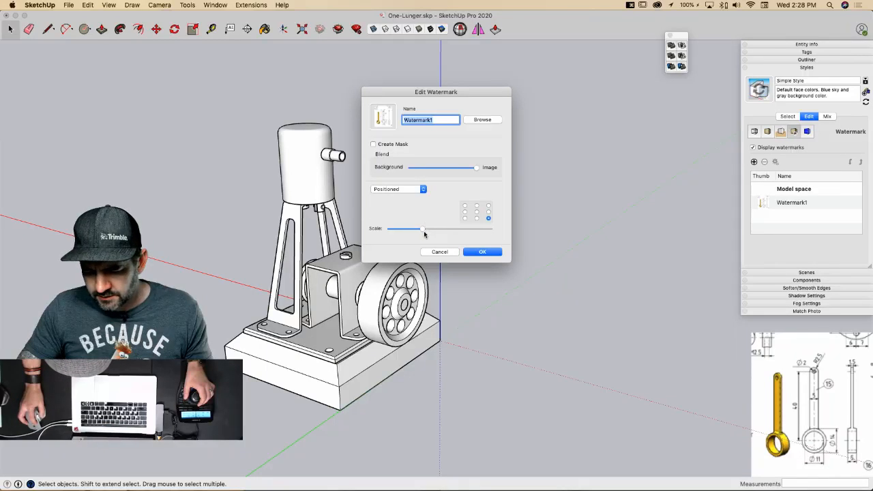
Step: Enlarge the Watermark1 image so the part 15 dimensions are readable, and collapse the style settings
left_click_drag(428, 232, 437, 233)
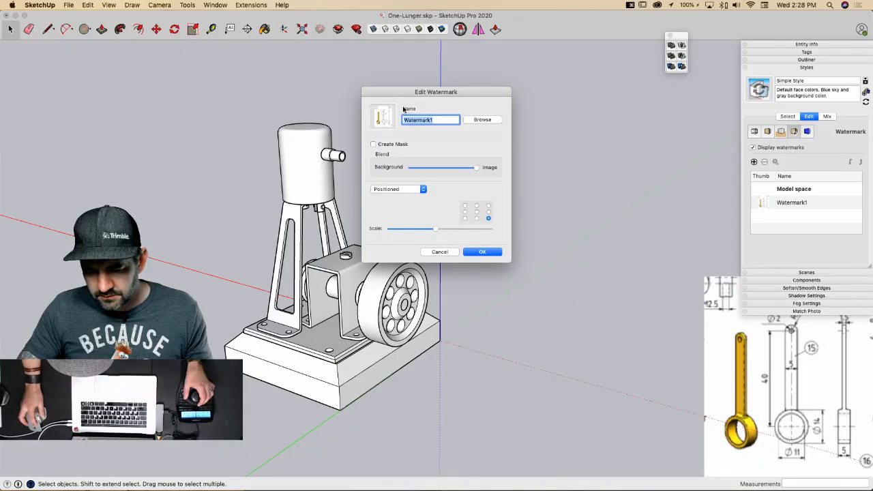
left_click(483, 252)
left_click(778, 68)
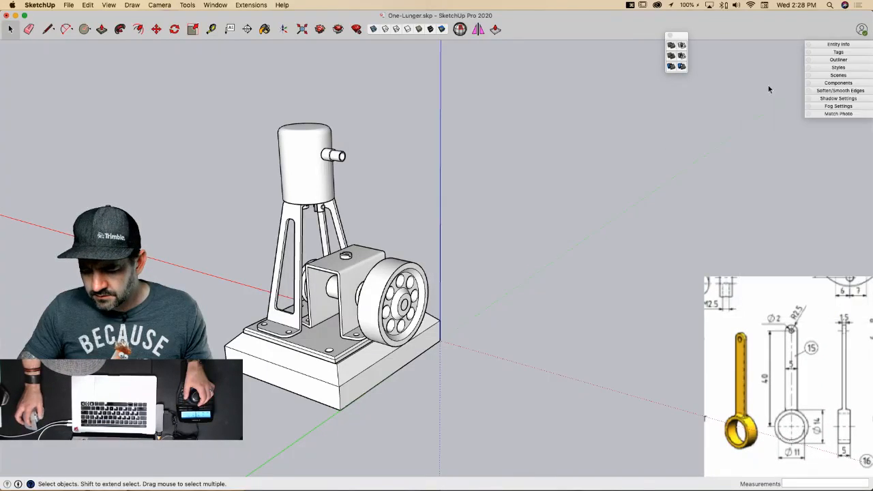
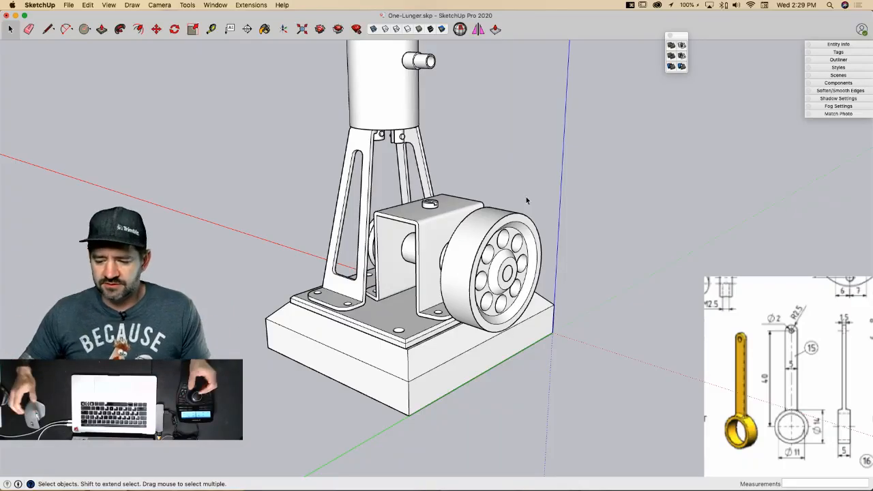
Step: Draw a circle of radius 14 m on the ground beside the engine and a concentric circle of radius 5.5 m
middle_click_drag(522, 226, 553, 290)
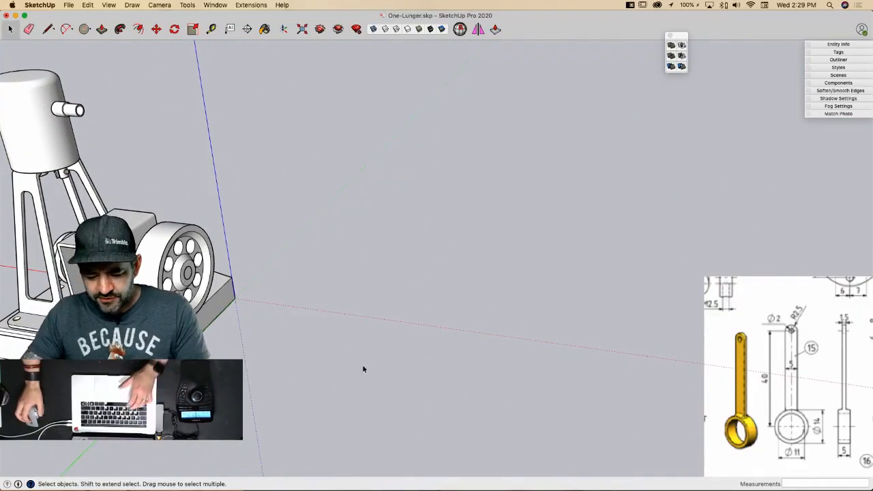
key("c")
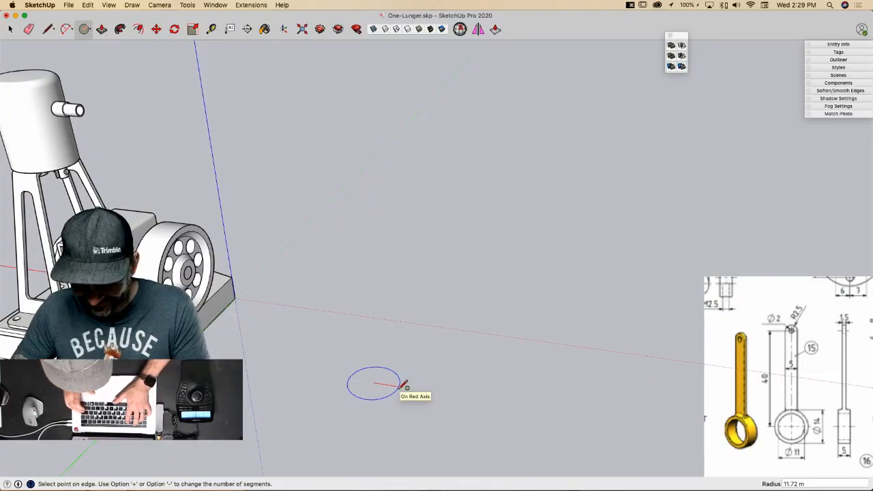
type("14")
key("Return")
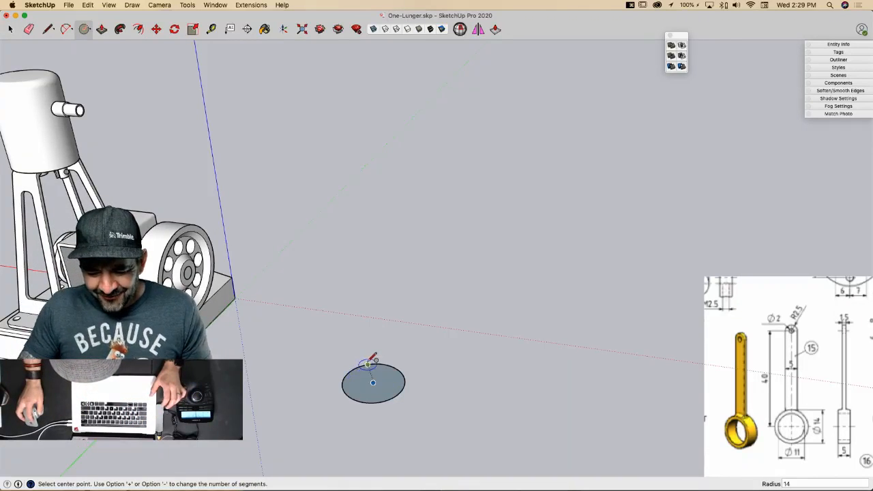
left_click(373, 382)
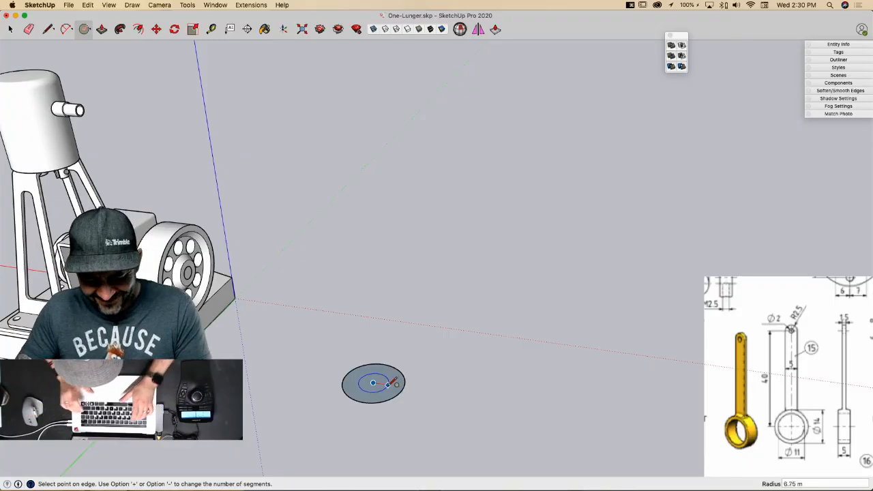
type("5.5")
key("Return")
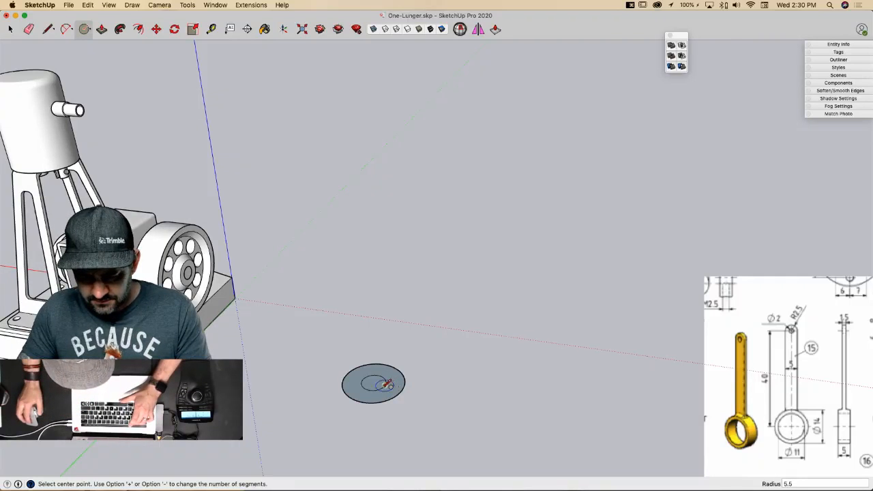
Step: Add a concentric circle of radius 7 m and erase the outer 14 m circle
scroll(387, 384, "up", 3)
left_click(372, 381)
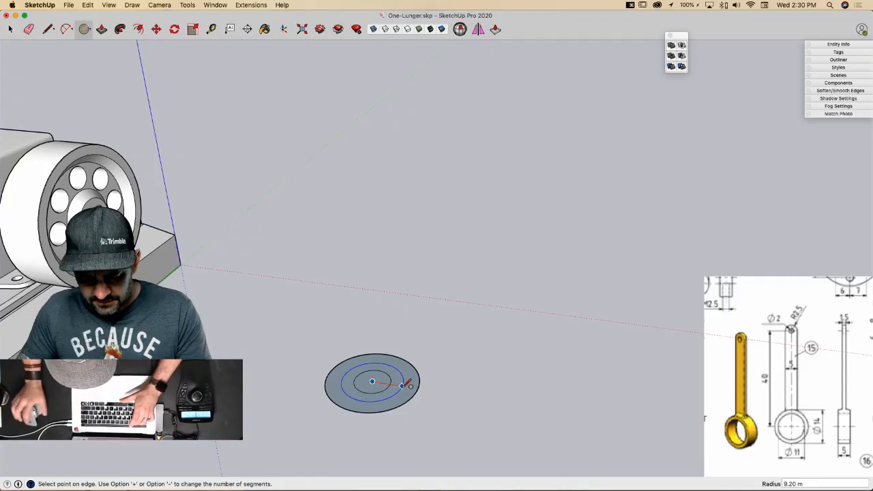
type("7")
key("Return")
key("e")
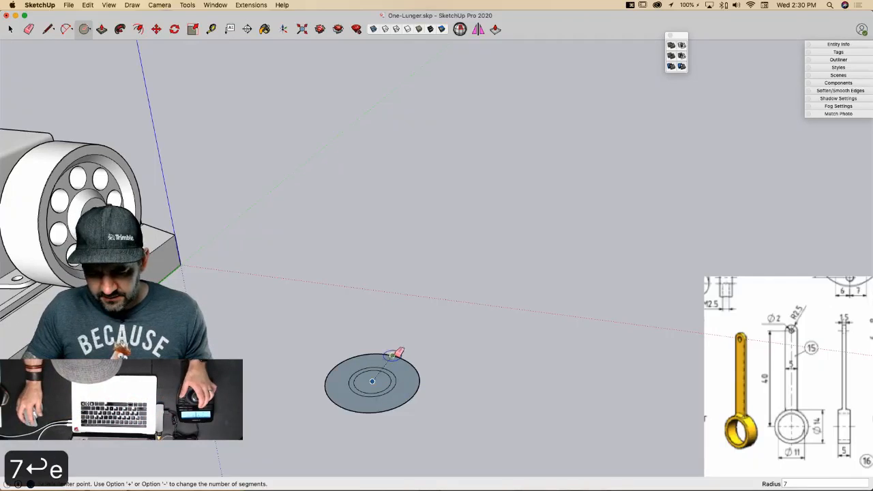
scroll(399, 362, "down", 2)
Step: Delete the face inside the 5.5 m circle to leave a flat ring
key("space")
scroll(346, 454, "up", 2)
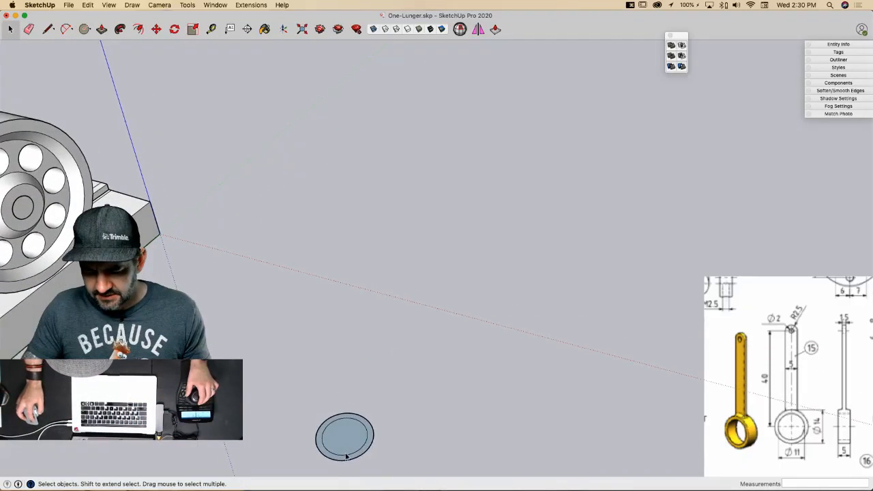
key("BackSpace")
middle_click_drag(347, 444, 437, 369)
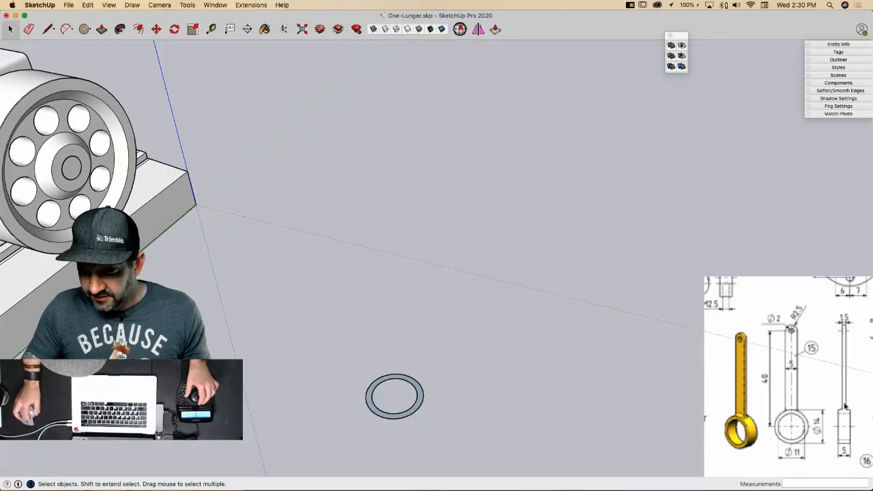
Step: Draw a 40 m line from the ring's center along the green axis
scroll(433, 408, "up", 3)
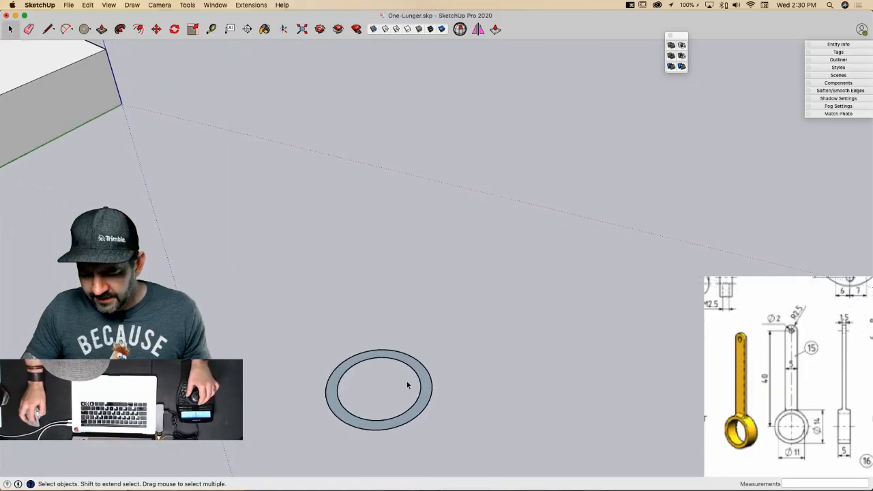
key("l")
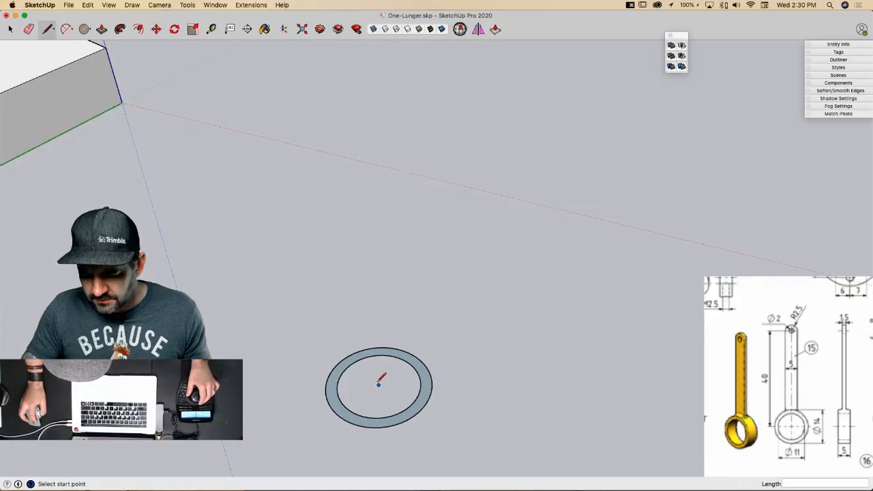
left_click(380, 384)
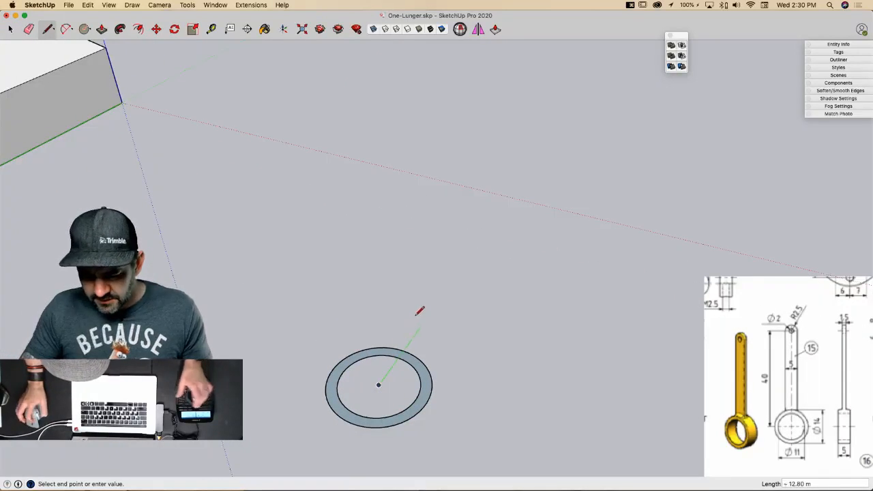
type("40")
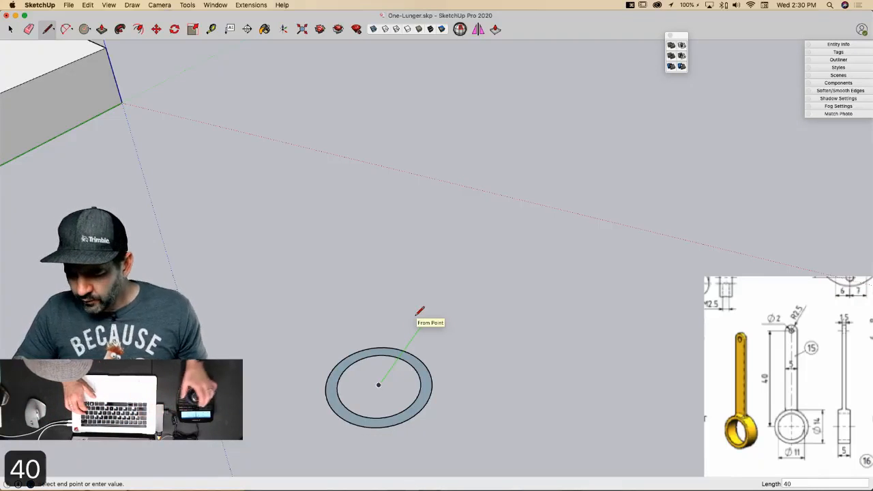
key("Return")
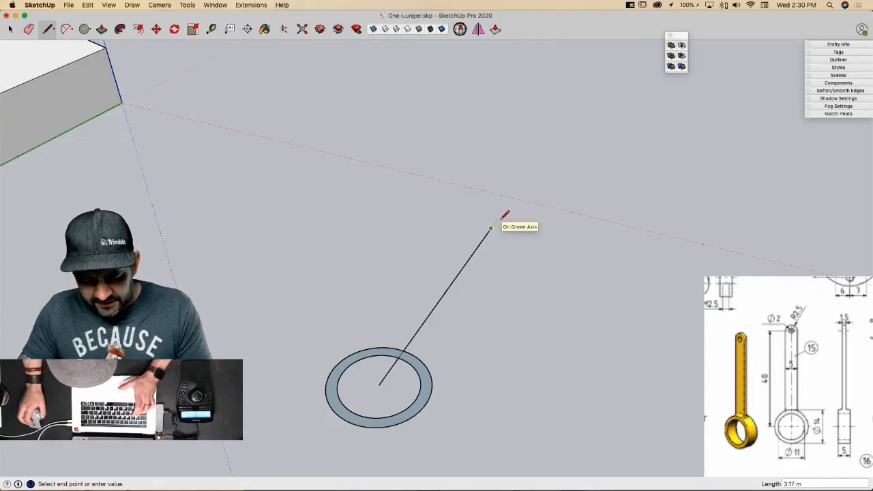
Step: Draw two concentric circles of radius 1 m and 2.5 m at the far end of the 40 m line
key("c")
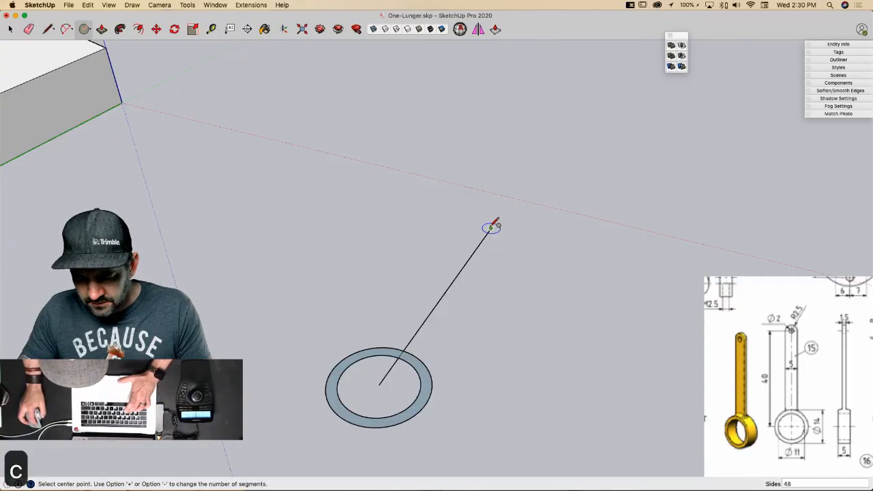
left_click(492, 227)
type("1")
key("Return")
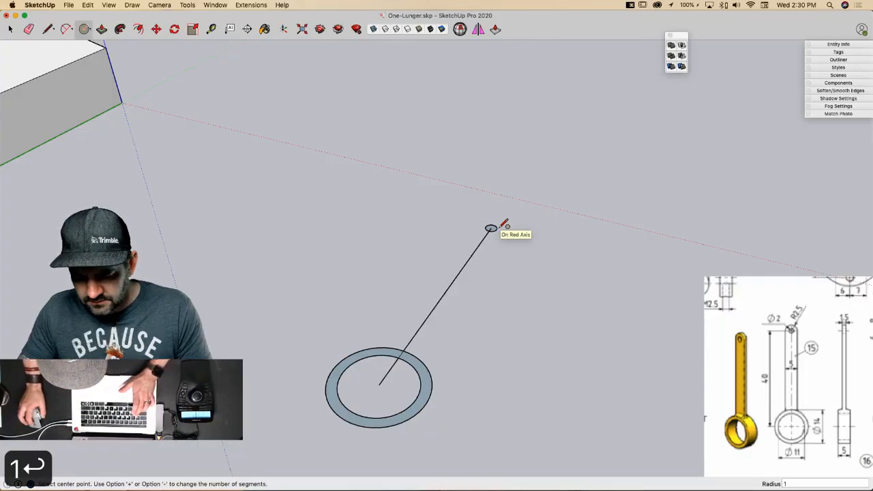
scroll(493, 230, "up", 3)
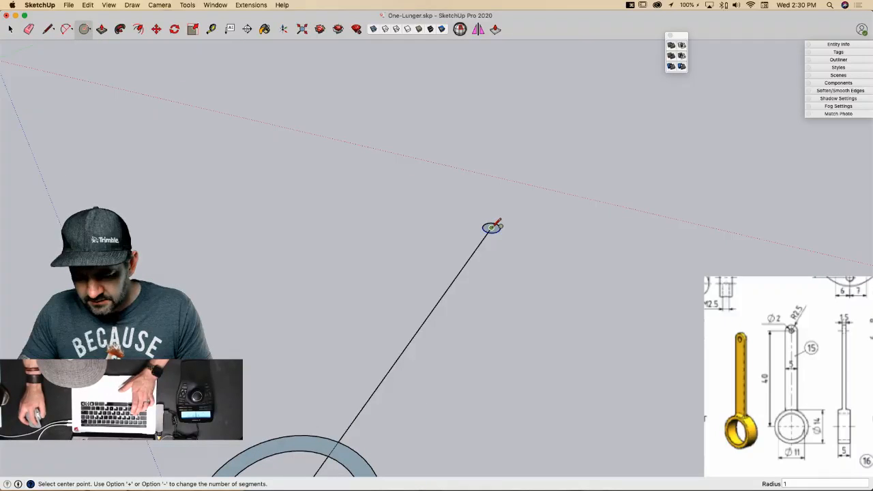
left_click(492, 227)
type("2.5")
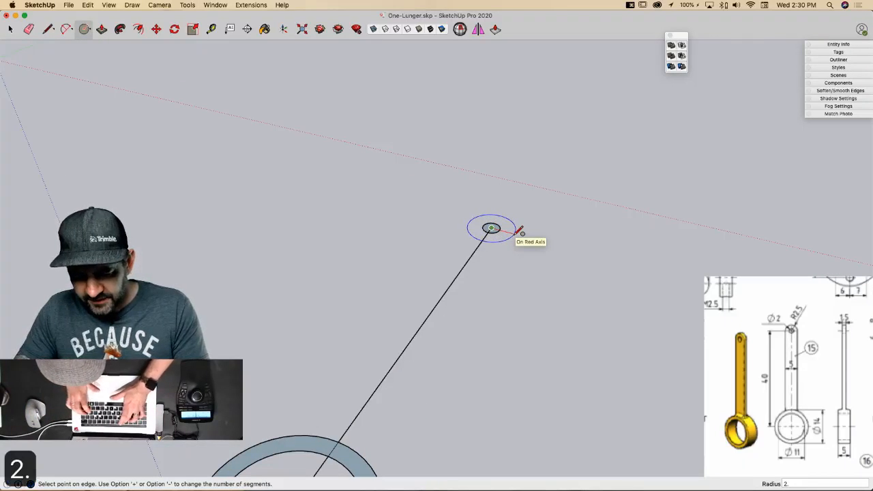
key("Return")
Step: Draw radius lines across the 2.5 m circle and two edges from them, parallel to the center line, into the ring
key("l")
middle_click_drag(507, 197, 546, 266)
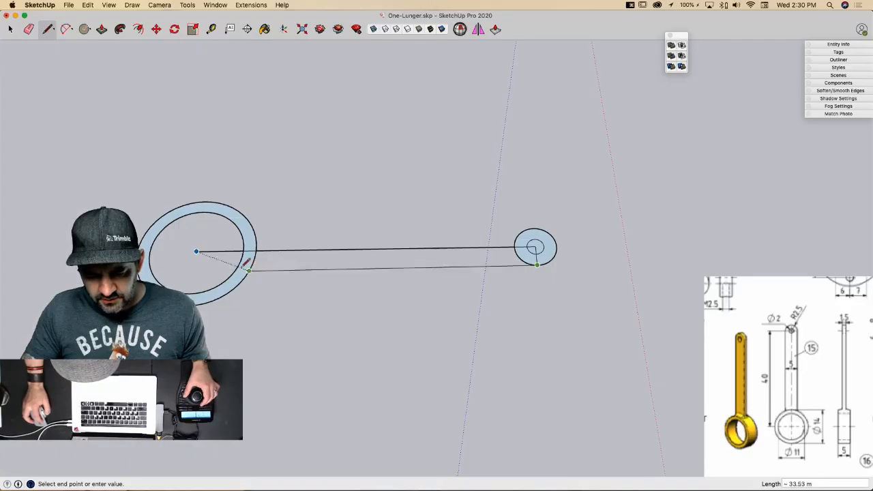
left_click(220, 269)
key("l")
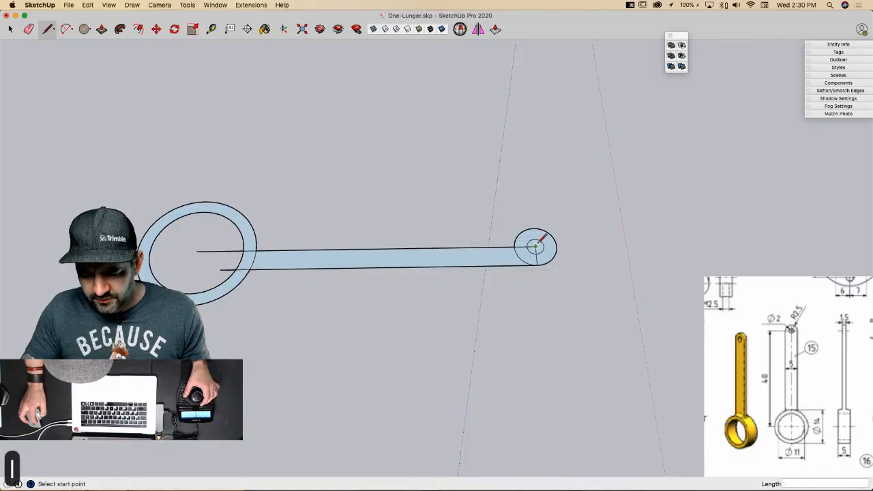
left_click(536, 246)
left_click(534, 228)
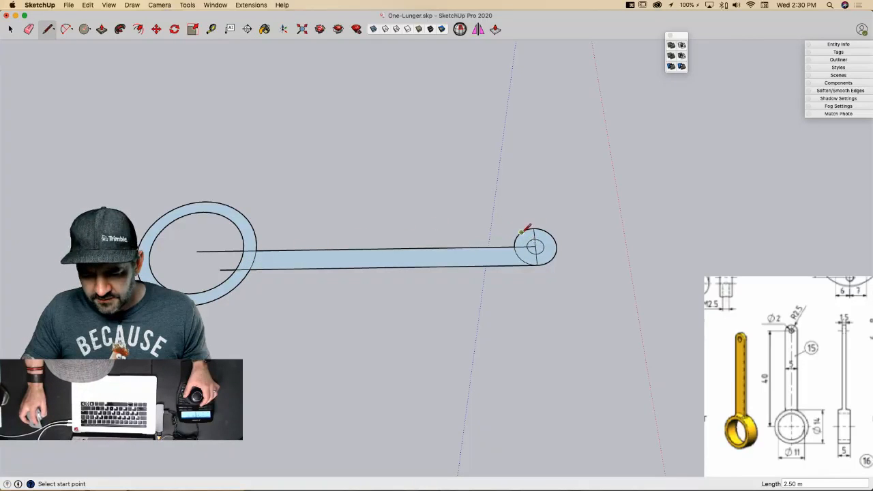
left_click(535, 229)
left_click(235, 230)
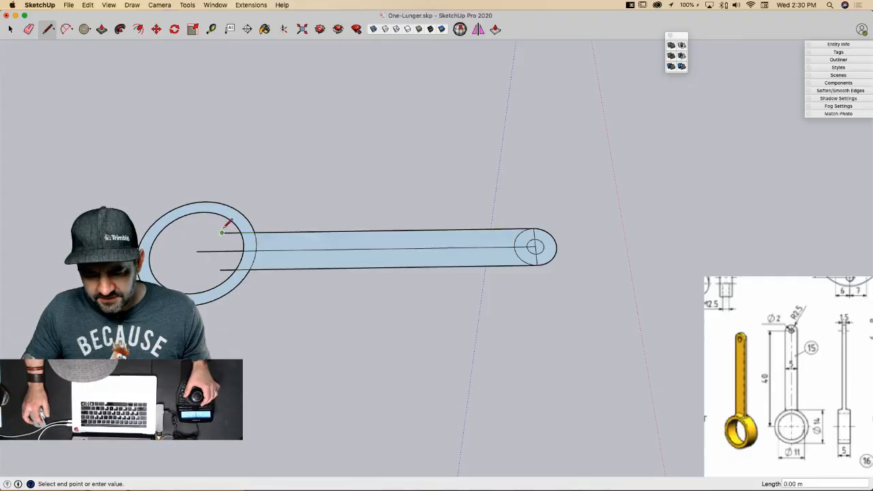
Step: Erase the rod line segments that extend into the ring's opening and across its band
key("e")
left_click(230, 251)
left_click(221, 271)
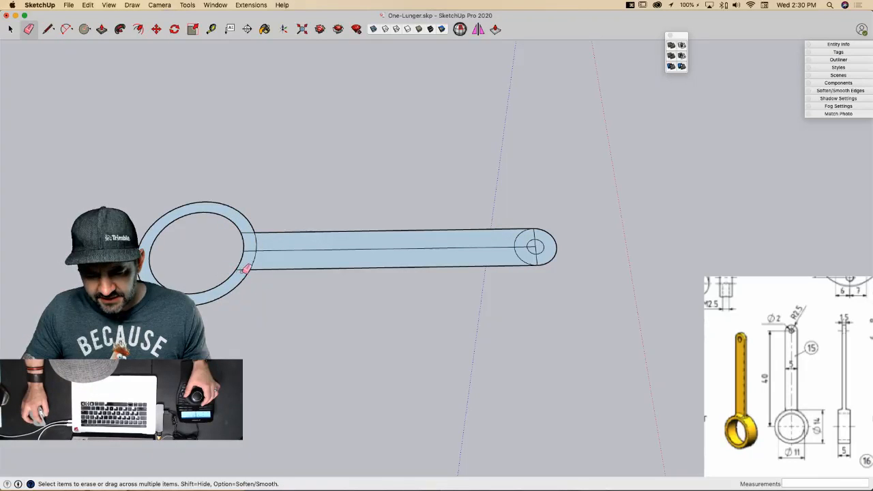
left_click_drag(256, 256, 250, 251)
key("Escape")
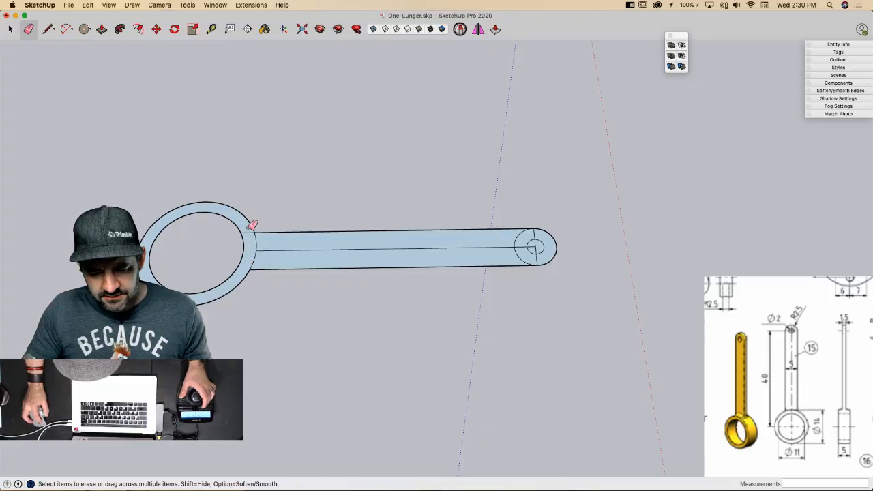
Step: Erase the rod's center line and the leftover lines around the small end, and delete the pin hole's face
left_click(363, 251)
mouse_move(532, 244)
left_mouse_down()
mouse_move(523, 246)
mouse_move(537, 243)
left_mouse_up()
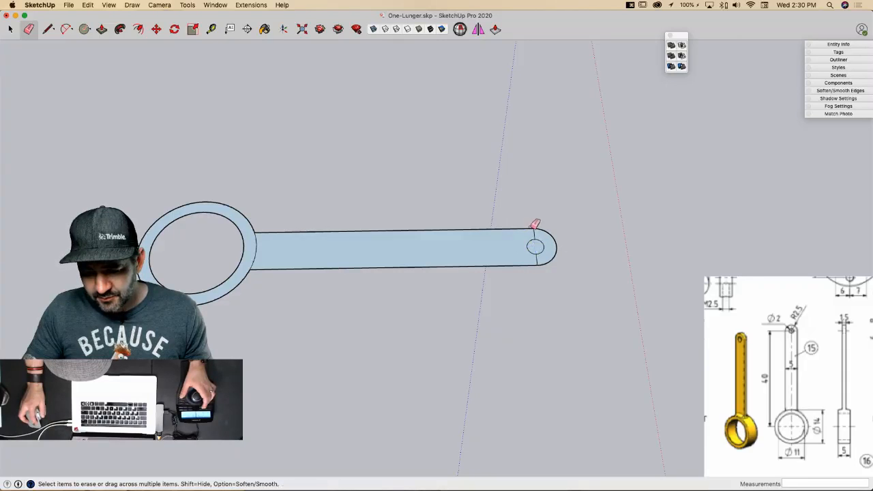
key("space")
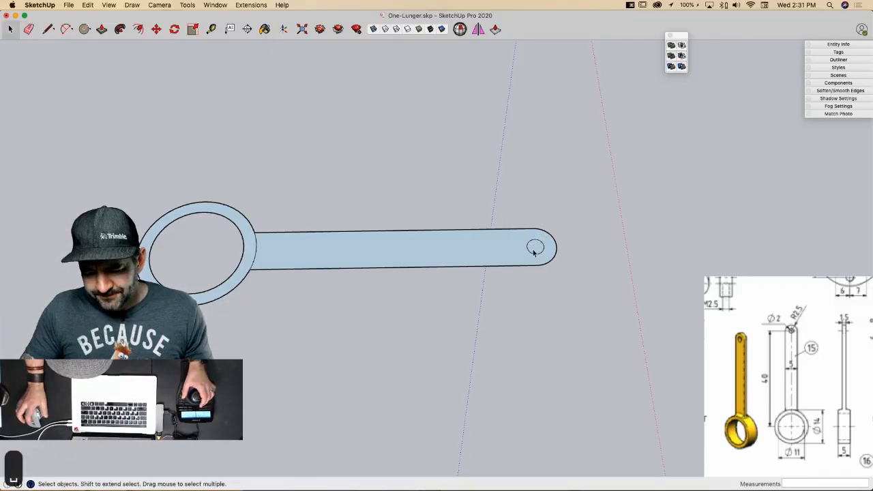
key("BackSpace")
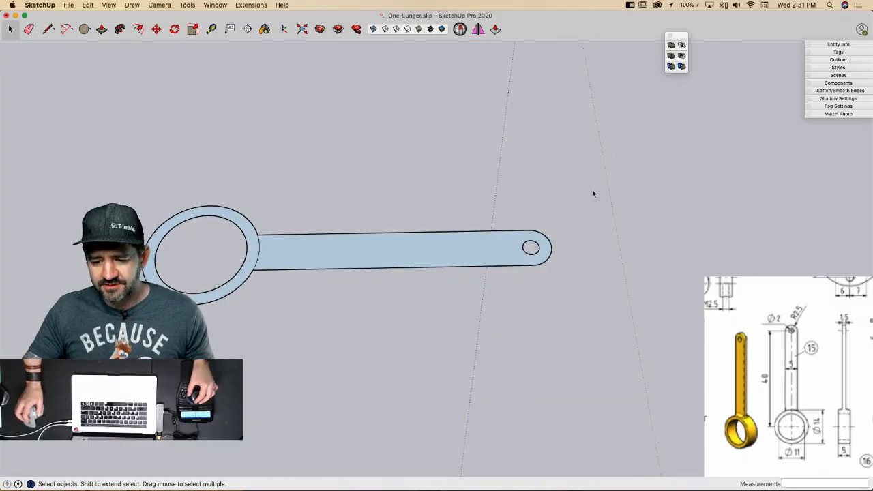
Step: Examine the shaft collar beside the bearing bracket and the underside of the cylinder where the rod fits in the engine
scroll(592, 190, "down", 5)
scroll(514, 219, "up", 2)
scroll(499, 225, "up", 6)
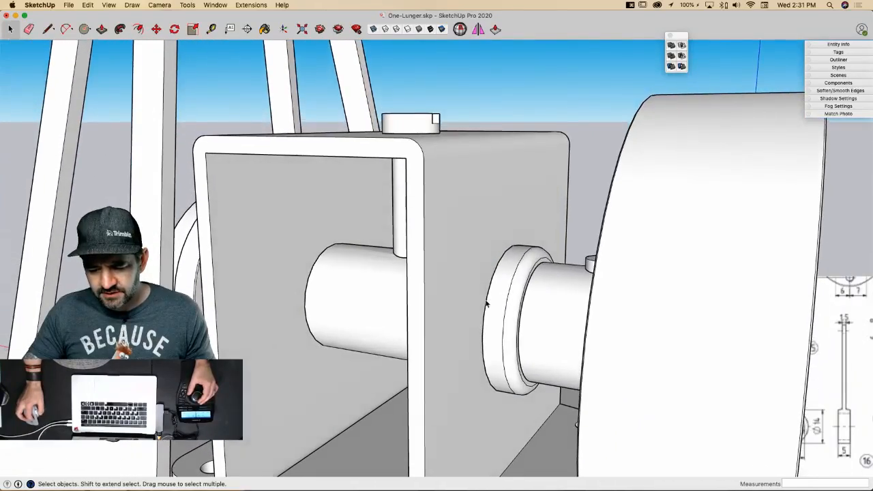
left_click(487, 303)
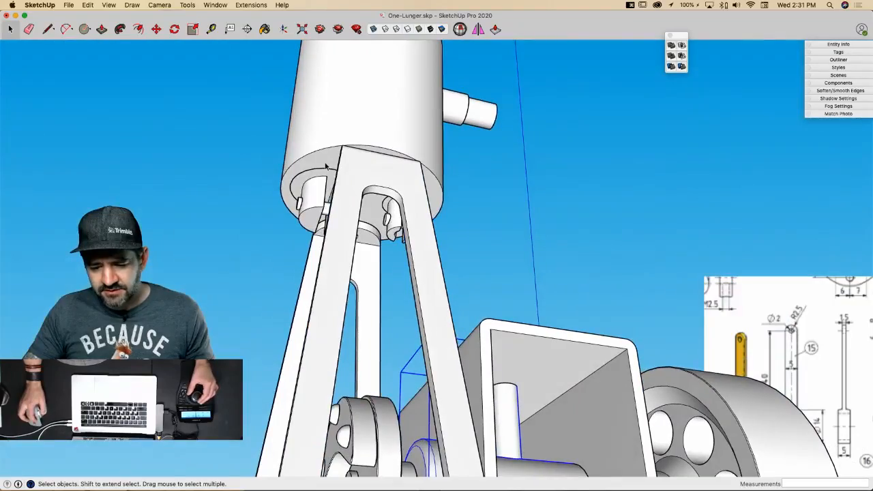
left_click(328, 168)
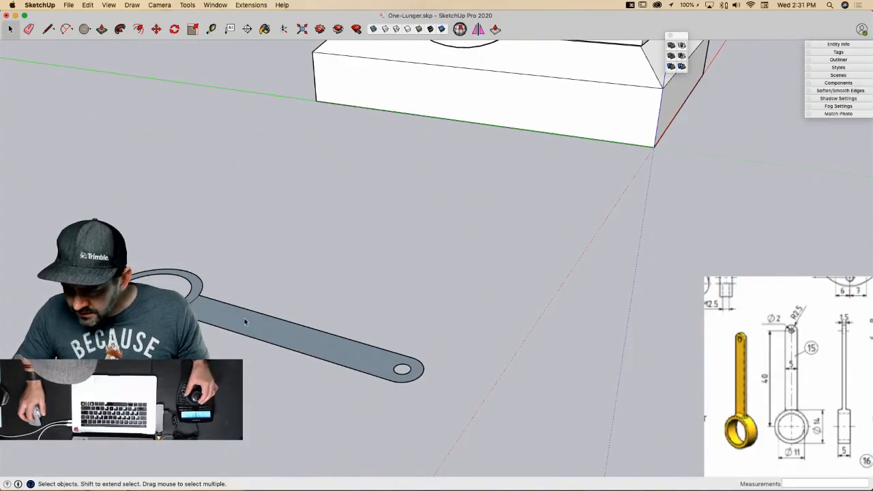
Step: Extrude the rod's arm 1.5 m, save the model, and extrude the ring to the same 1.5 m height
key("p")
left_click_drag(248, 320, 244, 315)
type("1.")
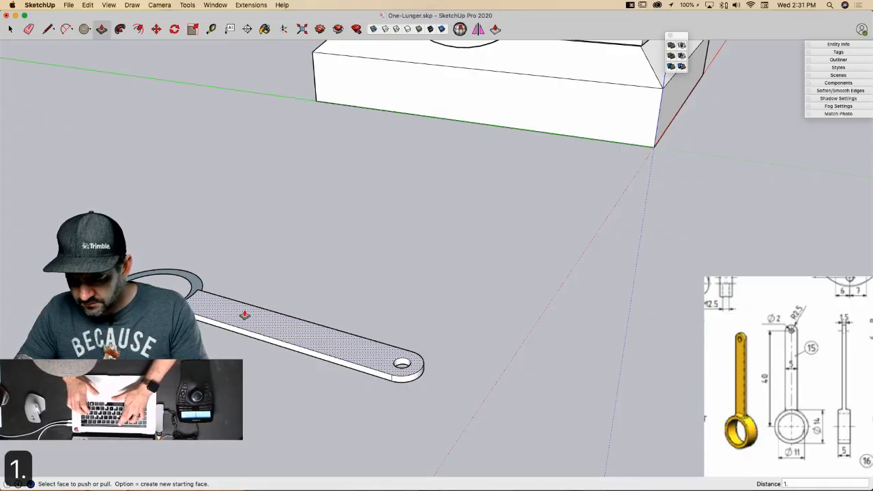
type("5")
key("Return")
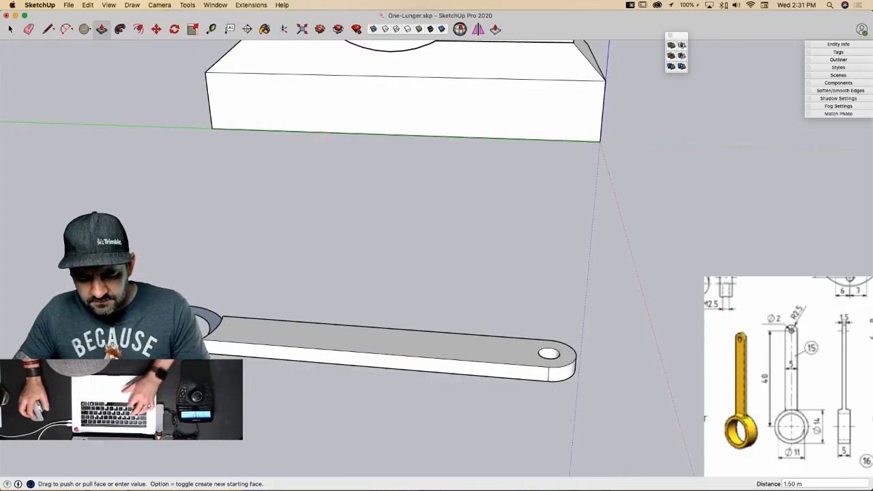
key("super+s")
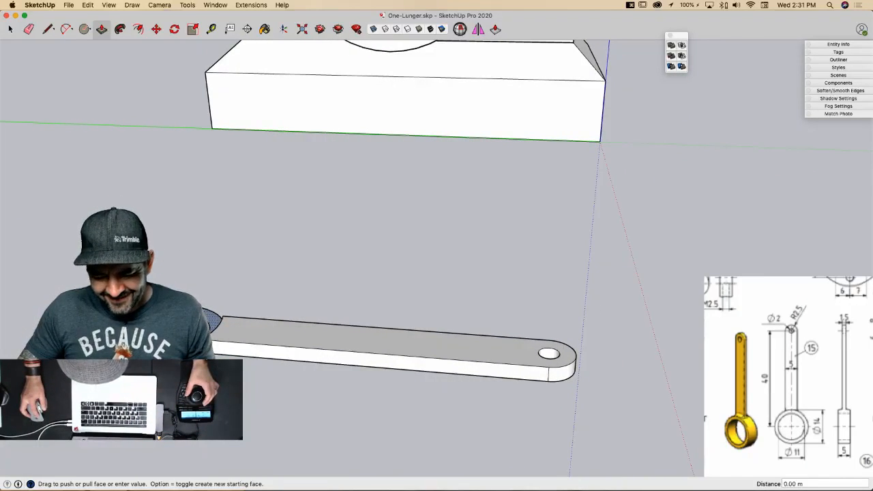
left_click(223, 316)
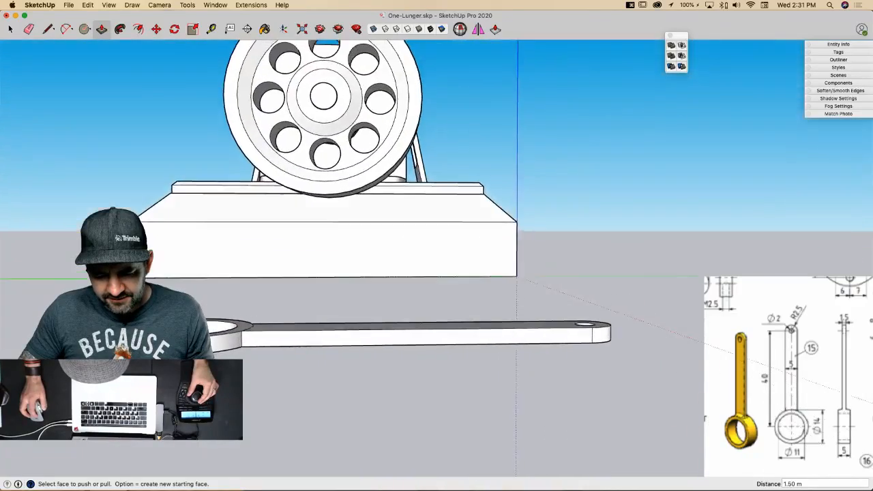
key("l")
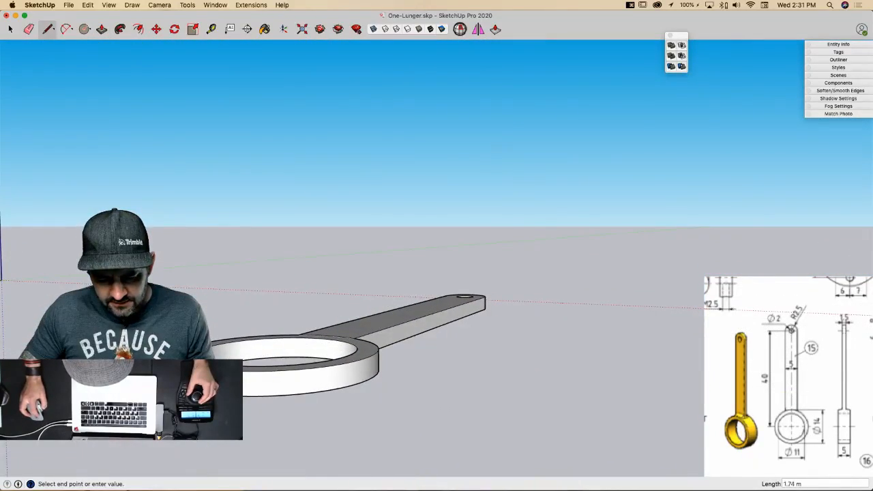
key("space")
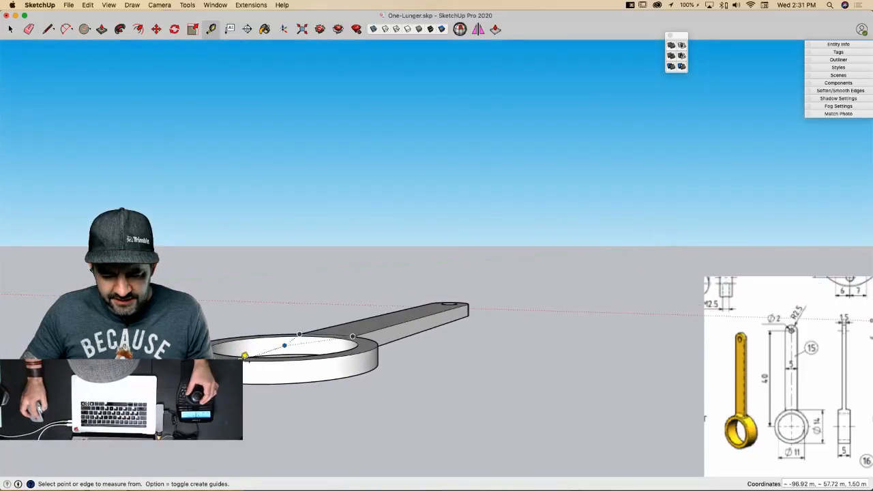
left_click(284, 352)
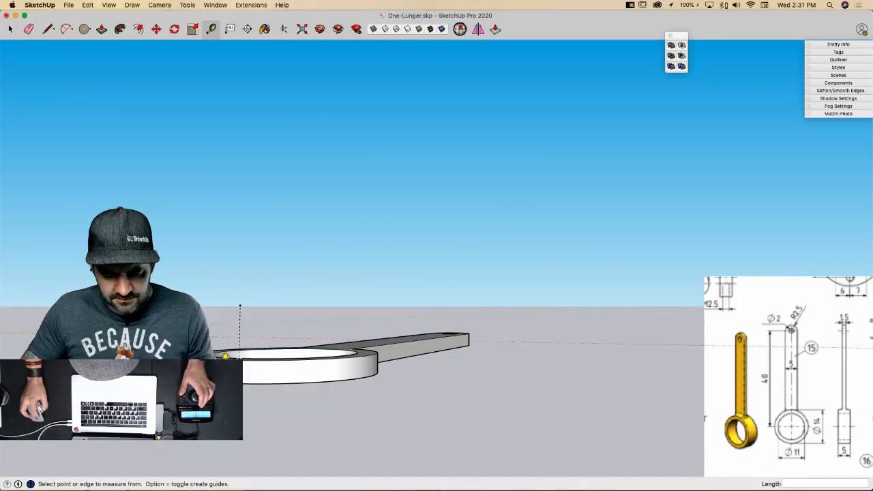
key("space")
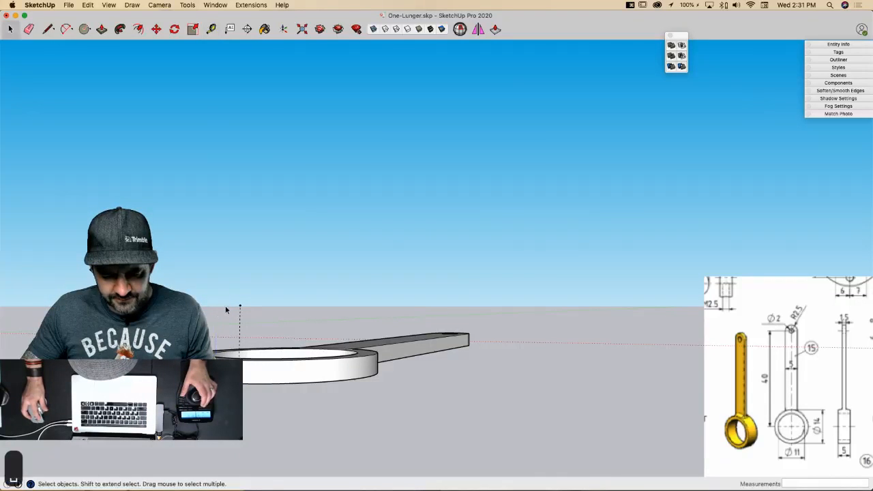
key("e")
Step: Draw a vertical reference line through the middle of the ring's outer side, with horizontal edges extending outward from both ends
key("l")
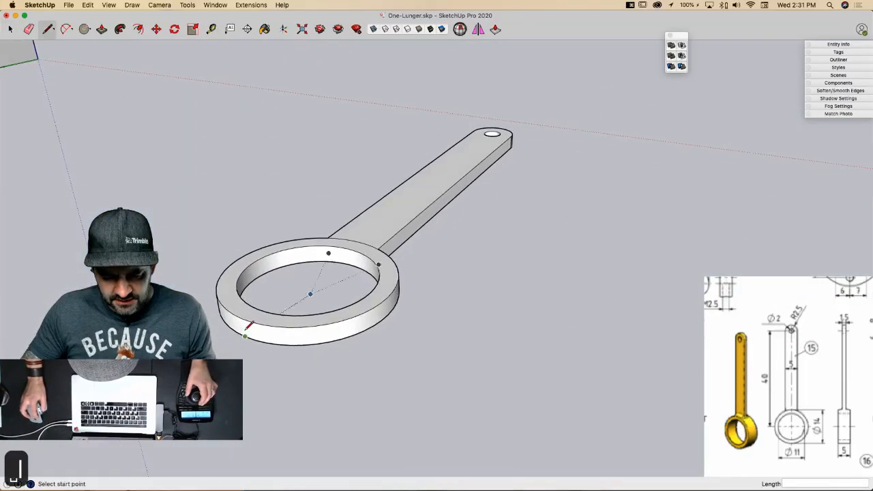
key("Escape")
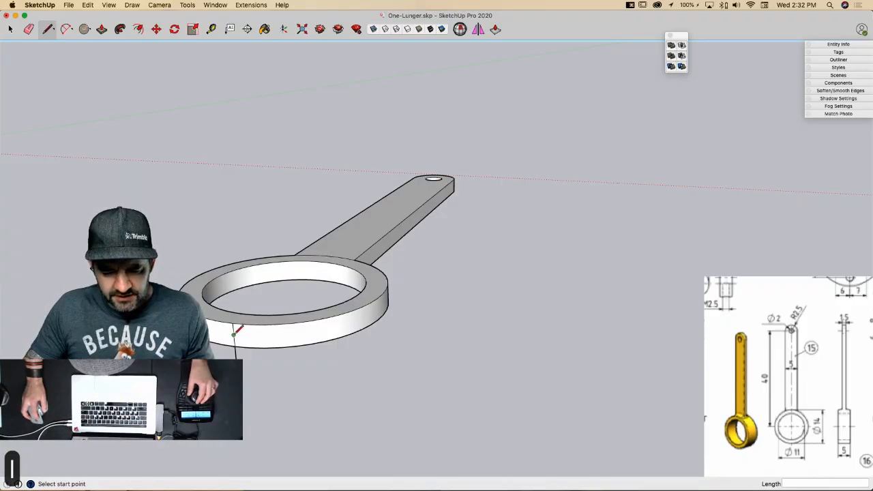
middle_click_drag(232, 274, 233, 258)
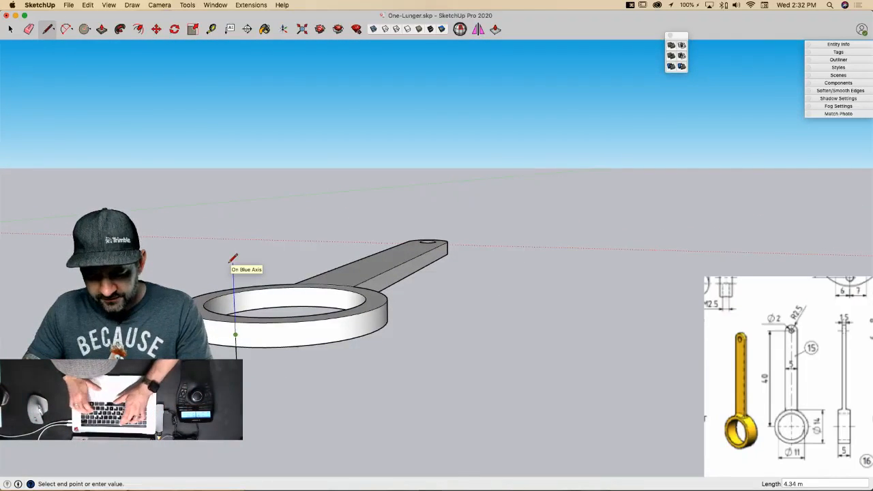
middle_click_drag(233, 258, 239, 304)
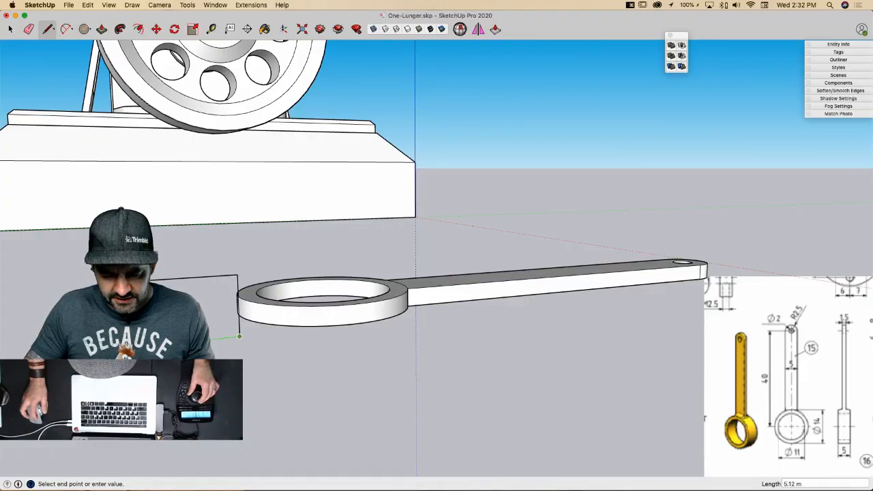
middle_click_drag(239, 337, 224, 329)
Step: Extend the ring's upper and lower faces 1.75 m each to the ends of the reference lines
key("space")
key("p")
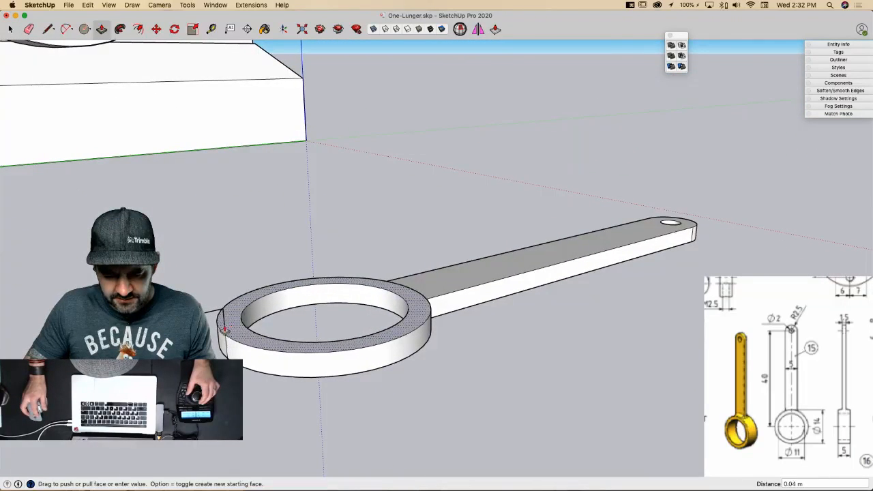
left_click_drag(225, 330, 206, 311)
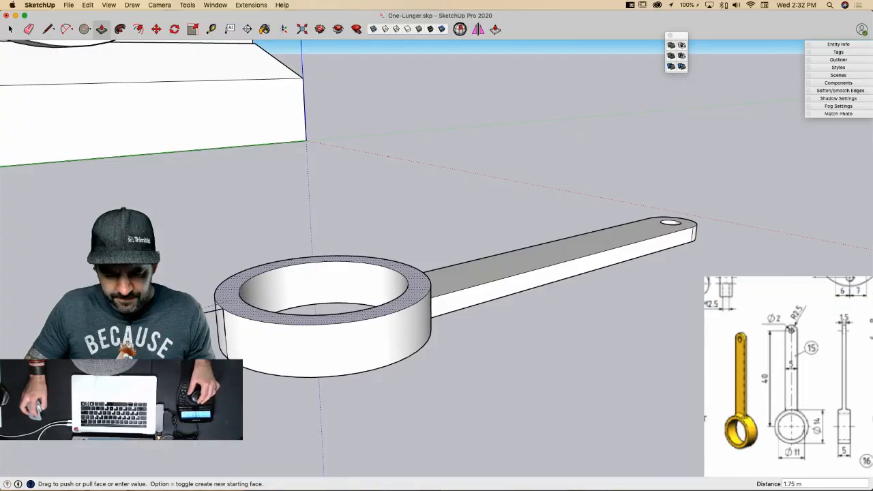
left_click(206, 312)
mouse_move(206, 311)
middle_mouse_down()
mouse_move(249, 403)
mouse_move(374, 287)
middle_mouse_up()
left_click(225, 344)
Step: Erase the horizontal reference edges and the leftover vertical line on the ring's outer side
key("e")
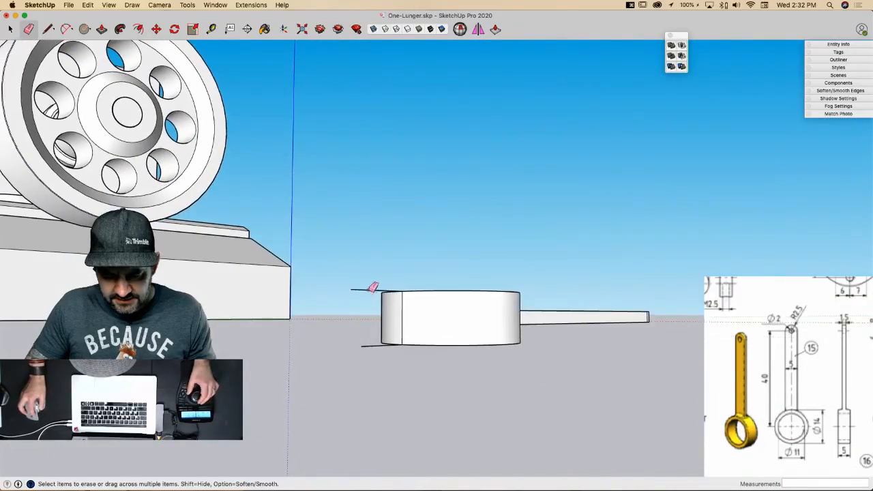
mouse_move(372, 346)
middle_mouse_down()
mouse_move(388, 334)
mouse_move(406, 473)
middle_mouse_up()
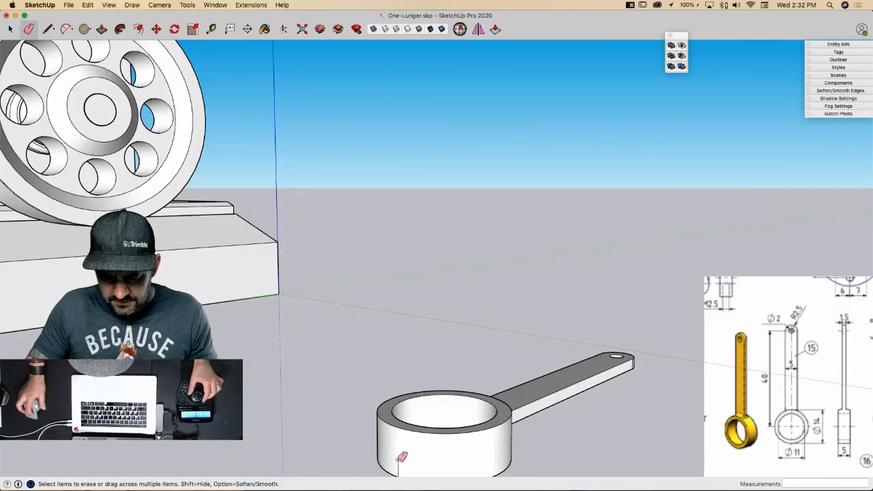
key("space")
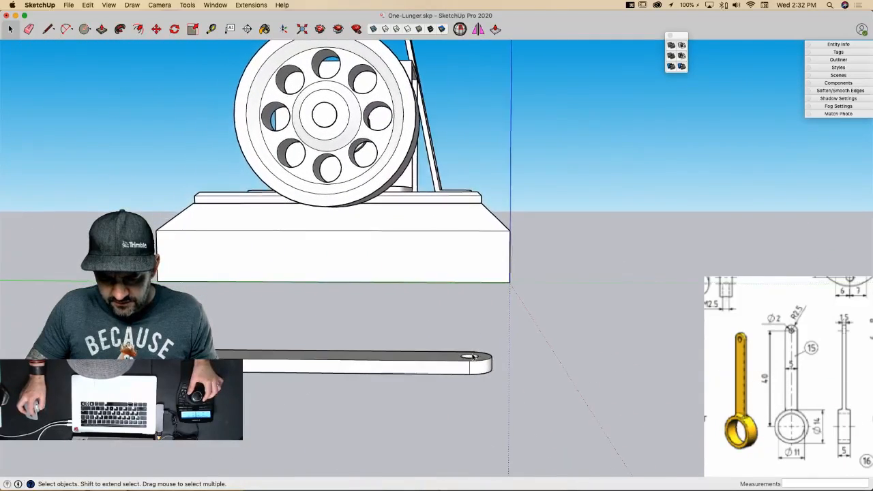
Step: Soften all edges of the connected rod geometry with the coplanar option enabled
triple_click(471, 372)
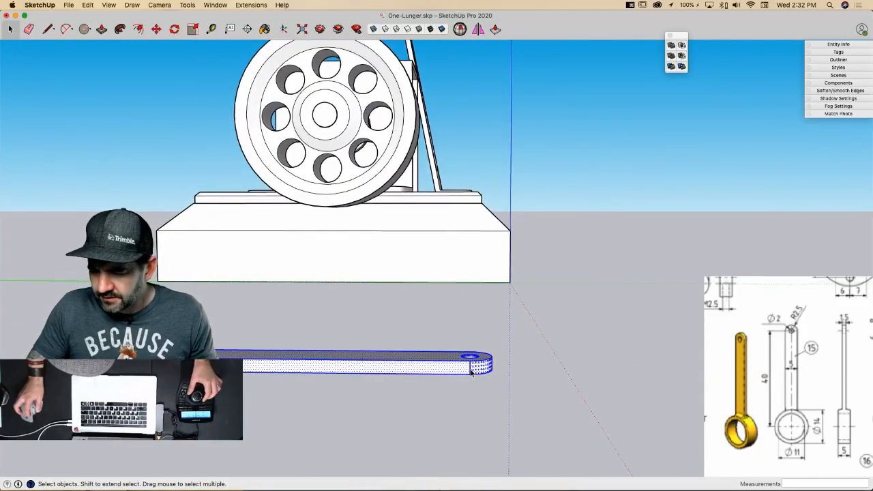
left_click(829, 91)
left_click(764, 134)
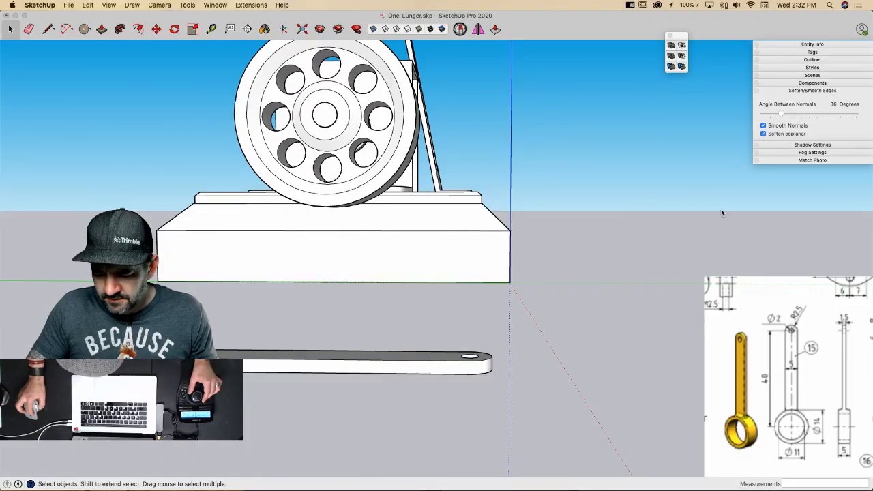
left_click(651, 322)
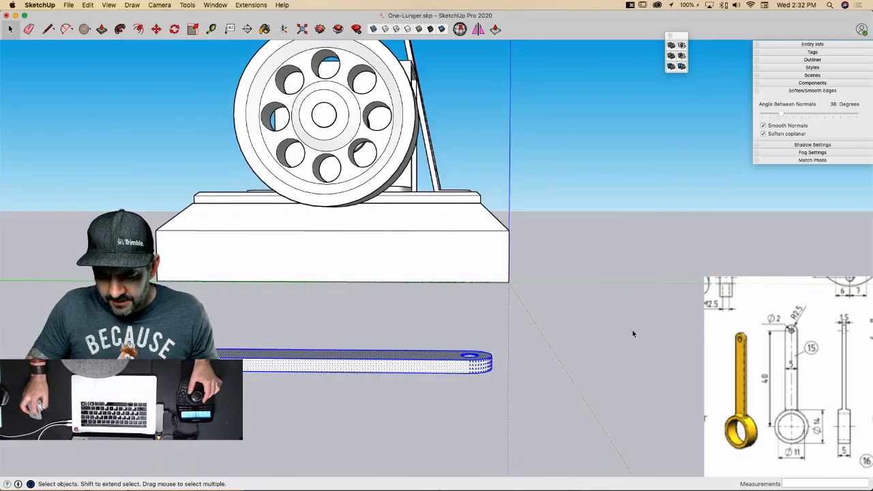
Step: Make the whole rod a component with the definition name "15 Valve Con Rod"
right_click(369, 374)
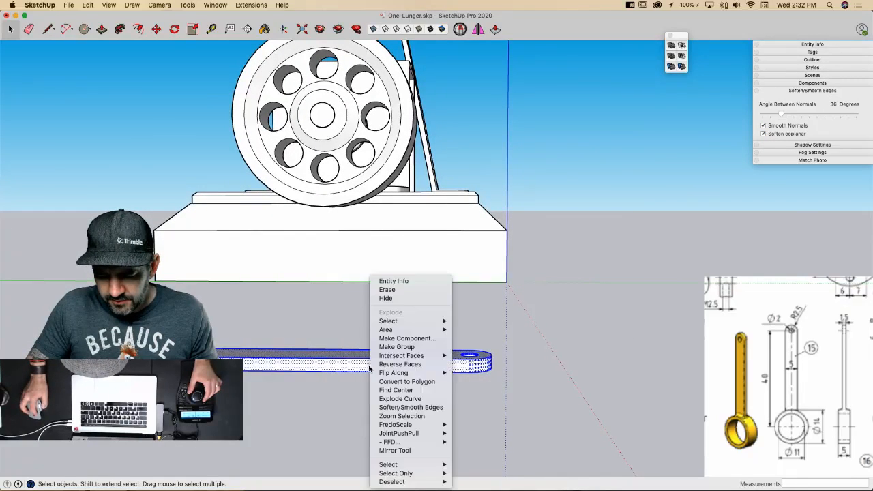
left_click(414, 338)
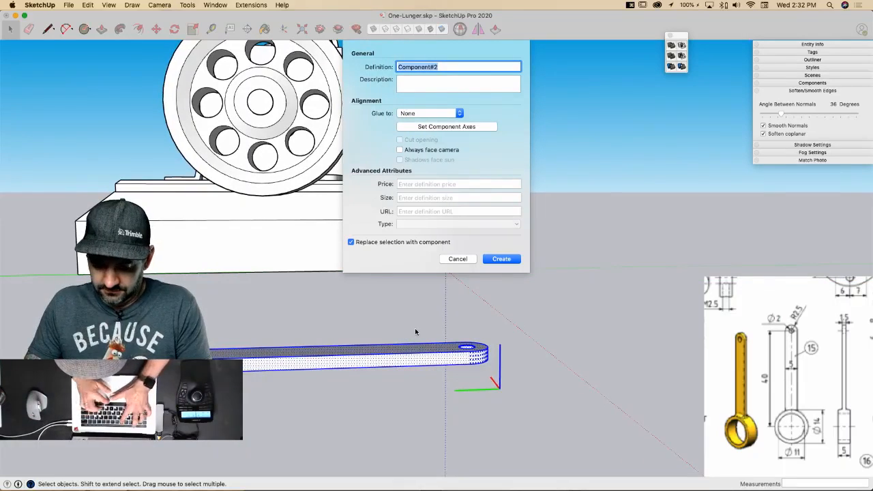
type("15 Valv")
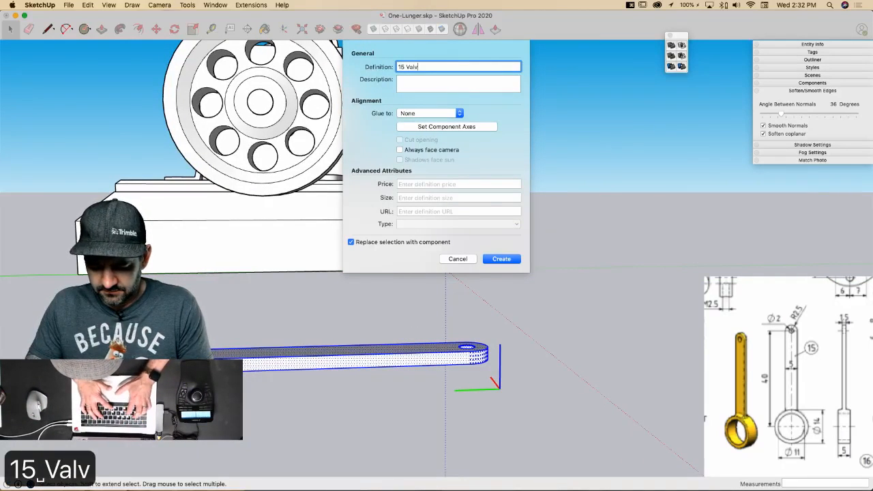
type("e Con Rod")
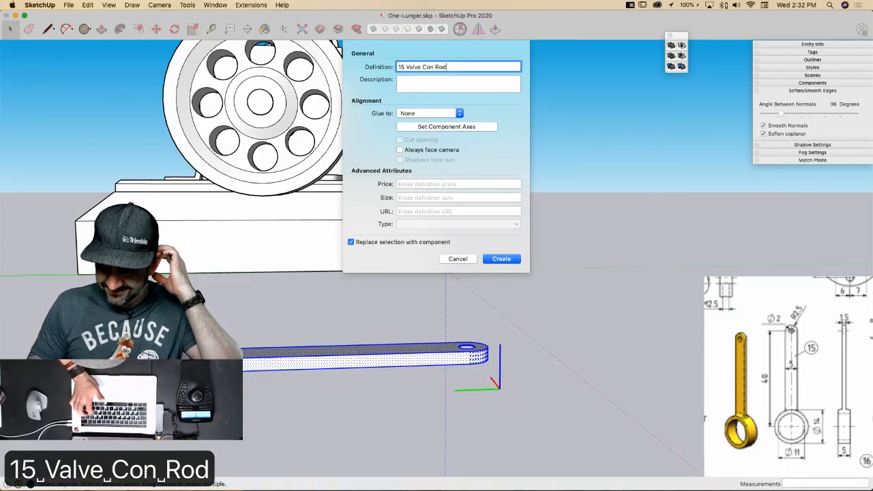
Step: Create the component named 15 Valve Con Rod and stand it upright facing the engine with two 90° rotations
key("Return")
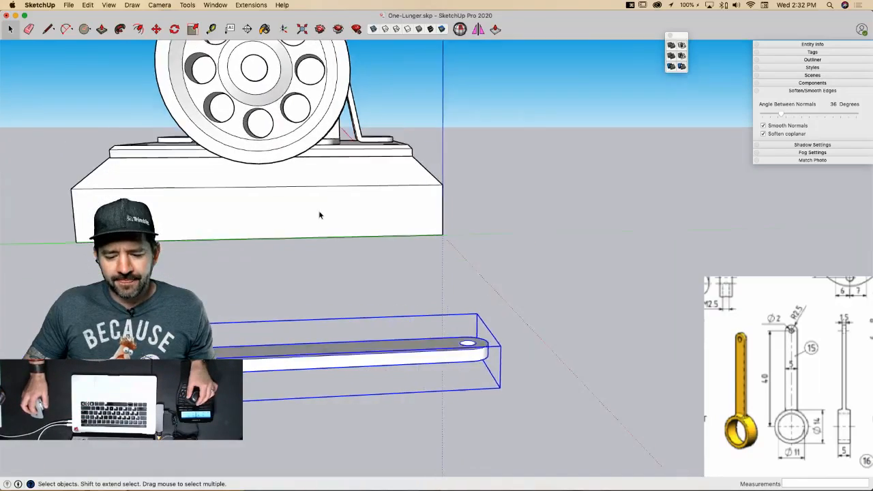
key("m")
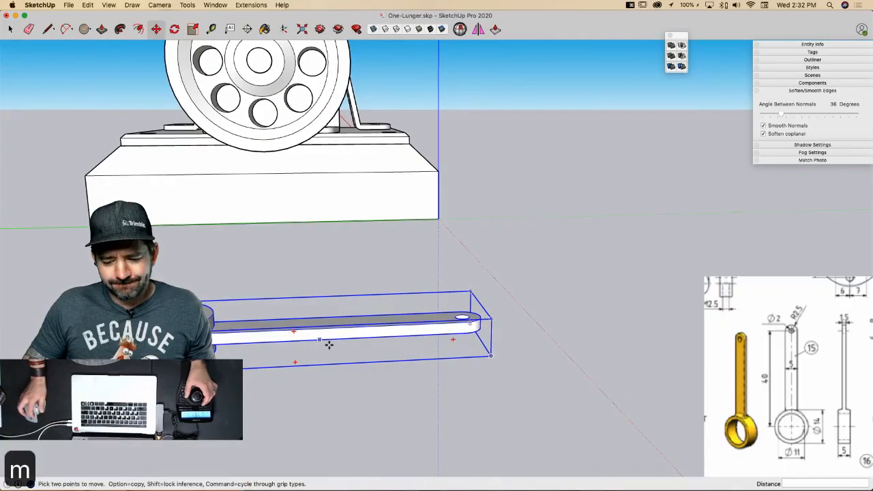
left_click(452, 340)
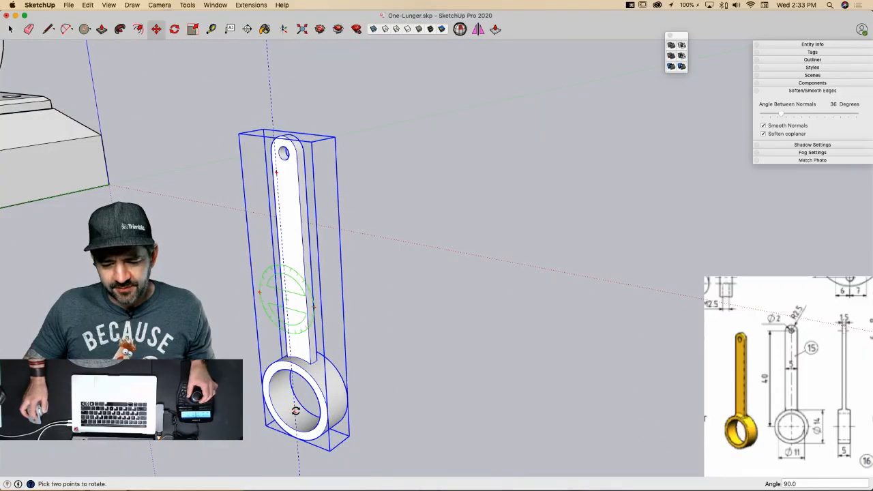
left_click(293, 248)
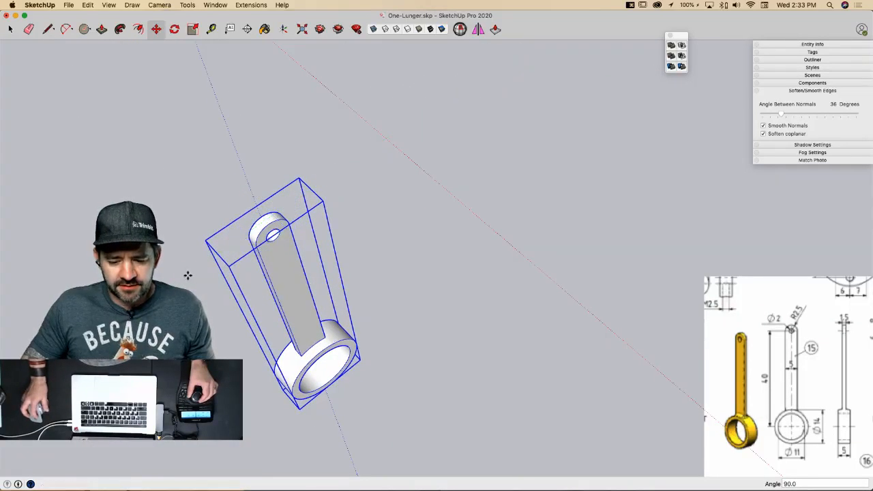
left_click(188, 275)
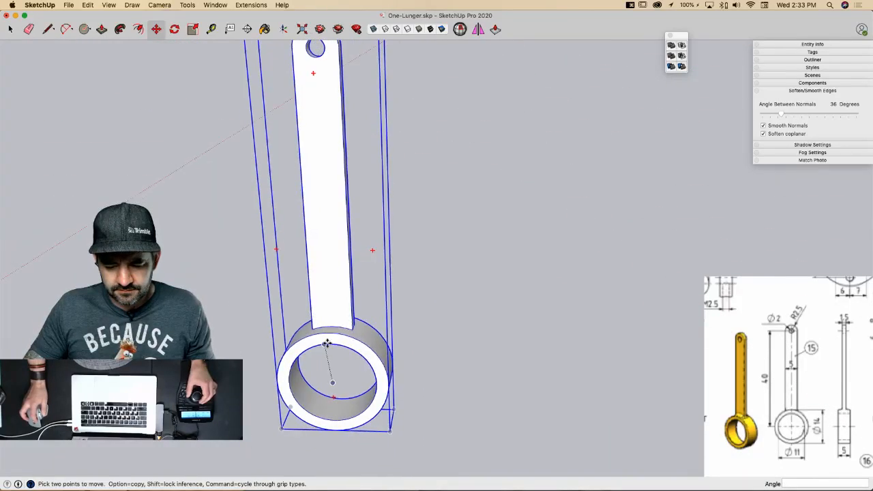
Step: Move the connecting rod by its ring onto the crankshaft, sliding it 4.90 m along the shaft to the adjoining face
left_click(331, 343)
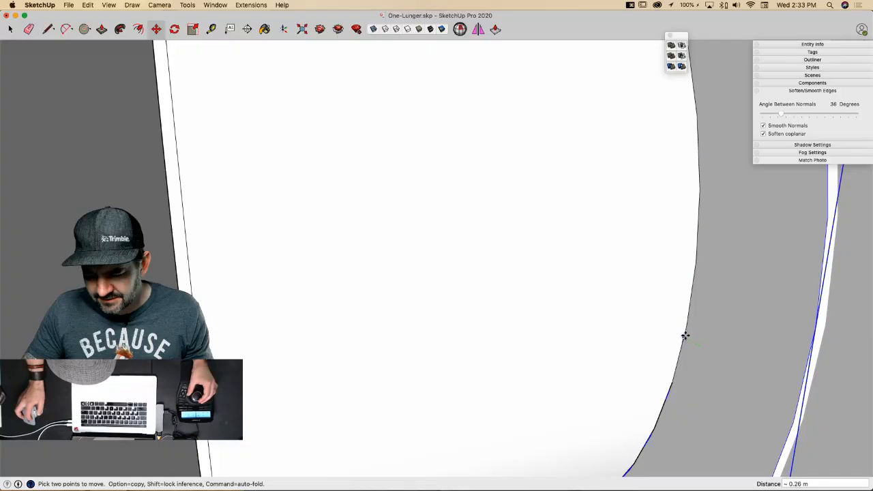
left_click(685, 335)
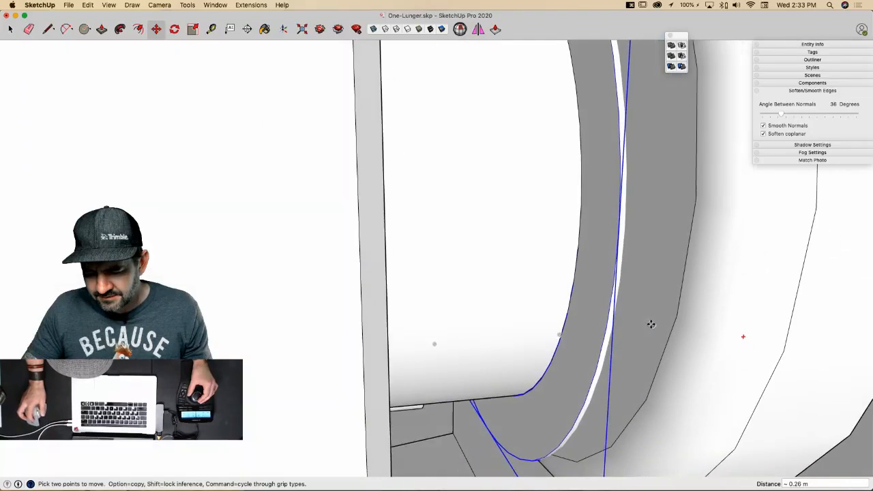
key("m")
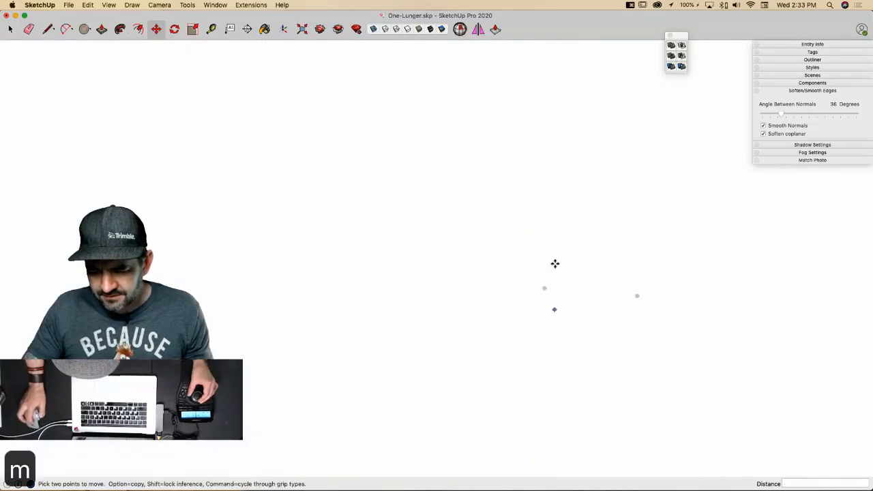
middle_click_drag(560, 202, 707, 226)
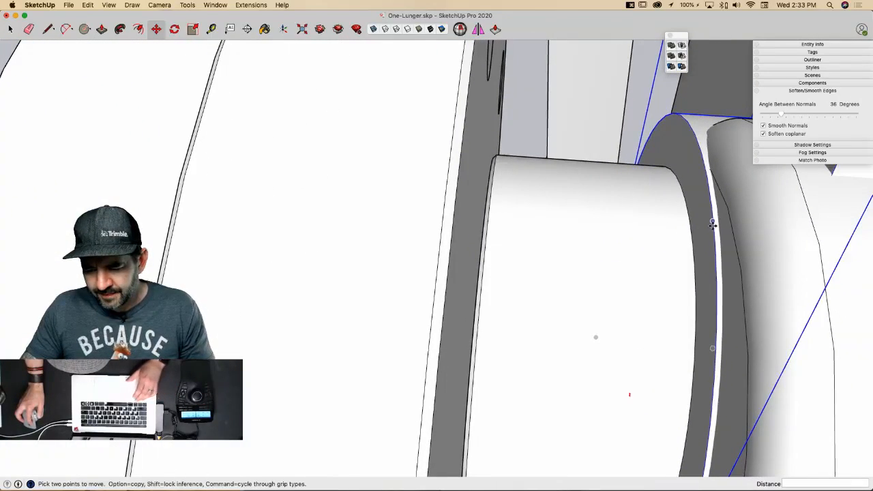
left_click(712, 223)
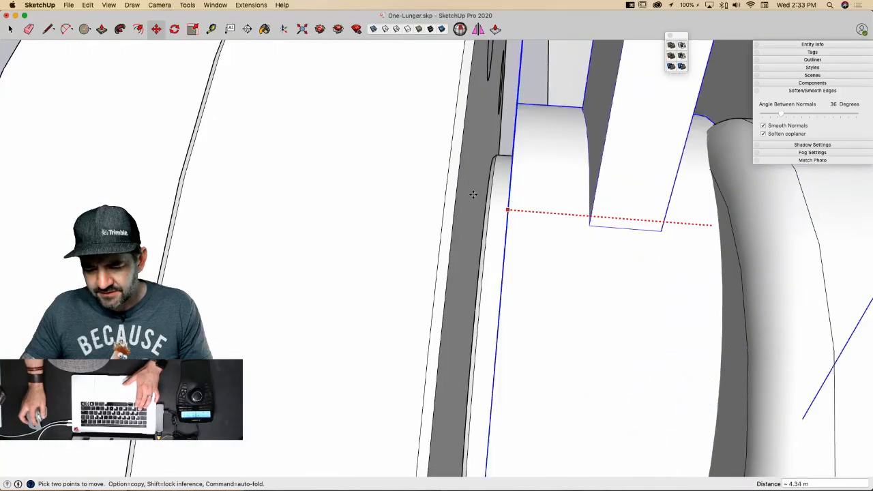
left_click(468, 176)
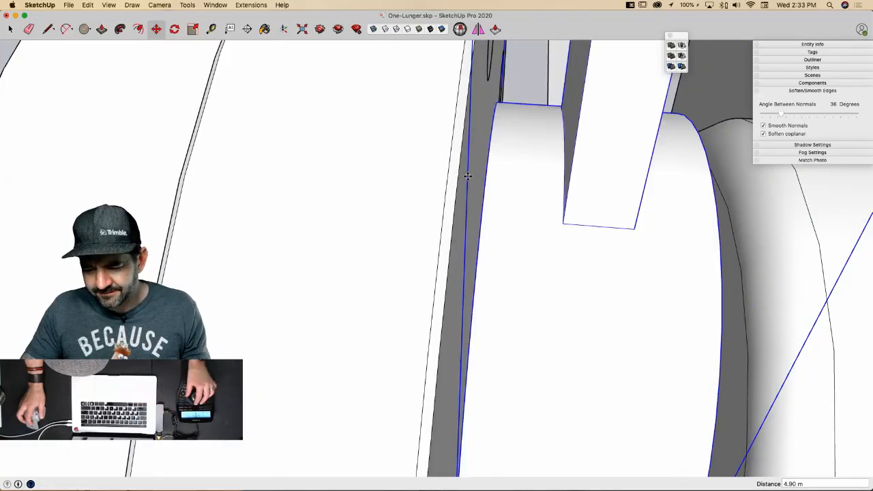
Step: Turn on X-ray display to see the connecting rod's ring and shaft through the surrounding parts
scroll(584, 209, "down", 10)
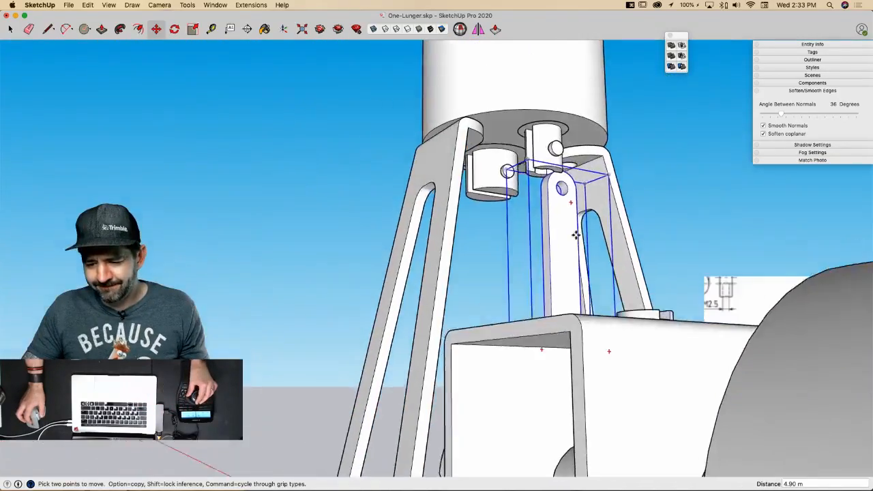
middle_click_drag(575, 234, 463, 319)
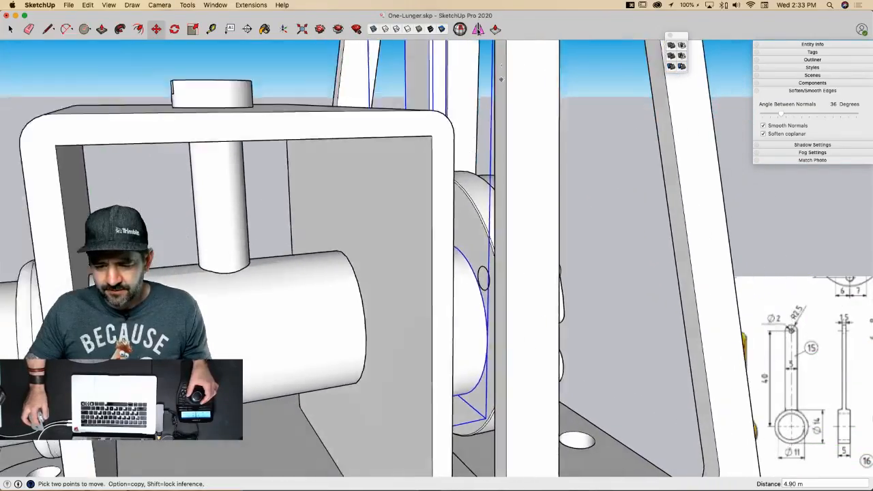
key("x")
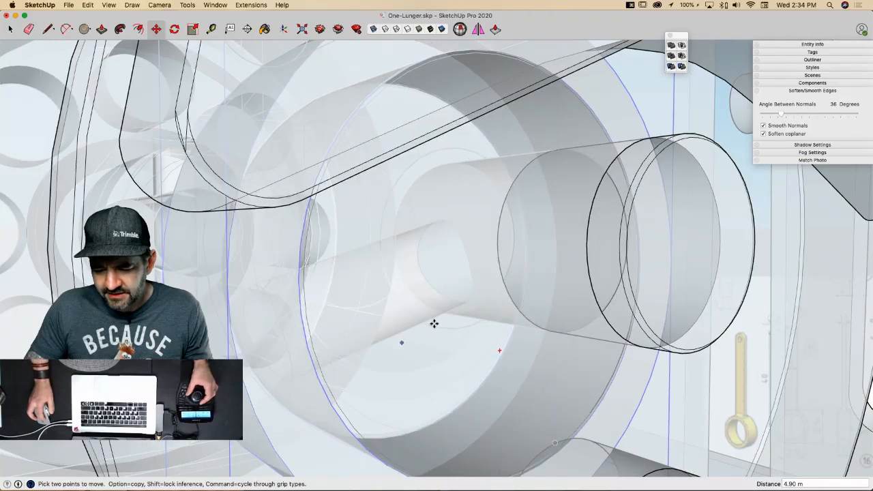
key("q")
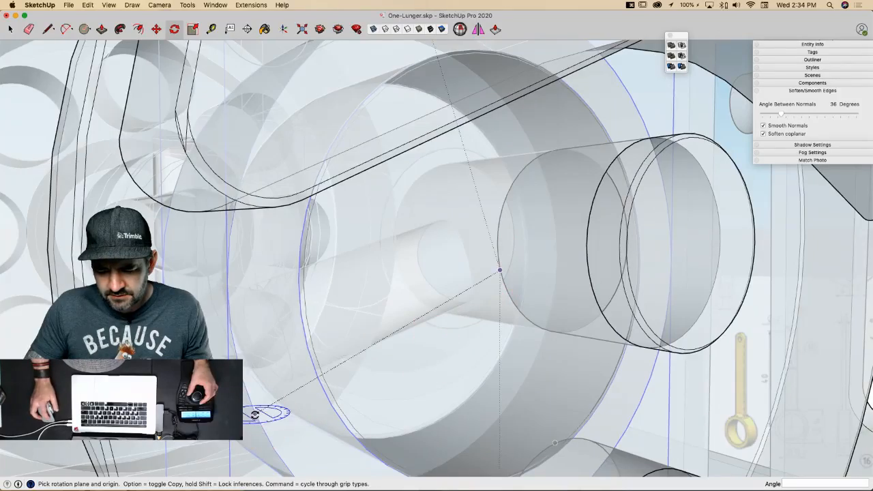
key("space")
scroll(436, 260, "down", 8)
left_click(734, 176)
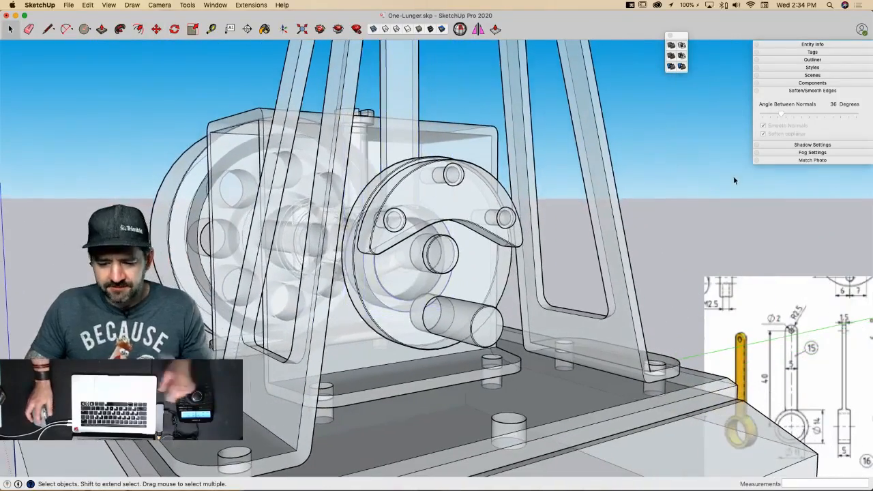
Step: Inside the connecting rod component, draw a reference line from the ring's centre outward along the ring's axis
scroll(408, 96, "up", 6)
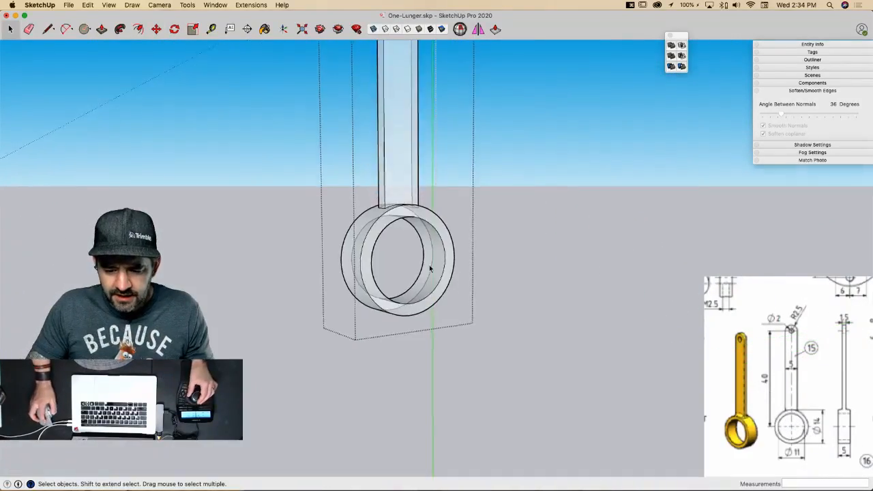
key("l")
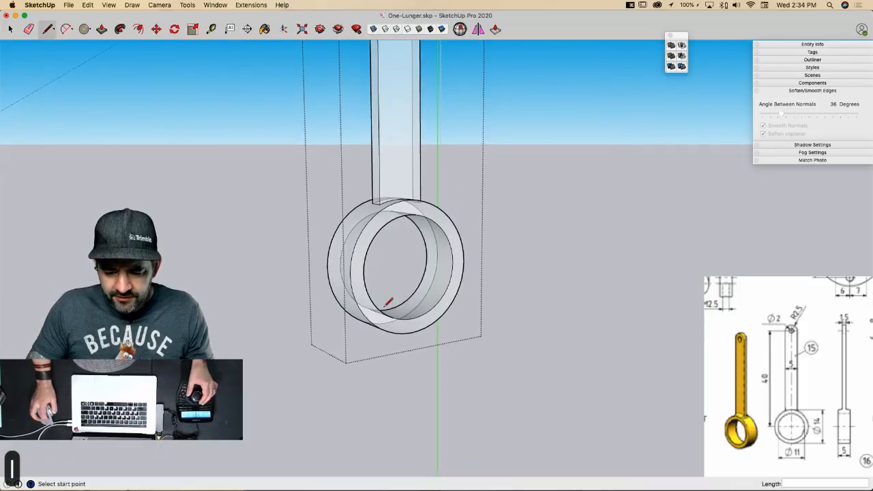
left_click(409, 267)
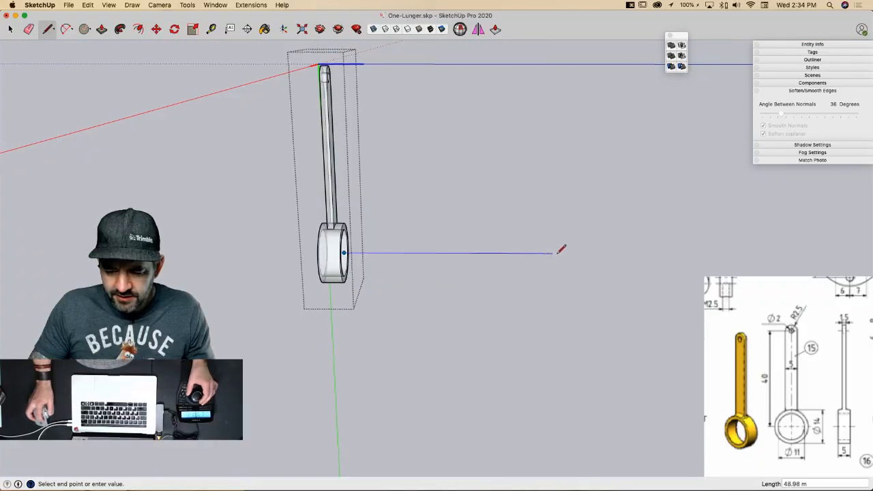
left_click(613, 253)
key("space")
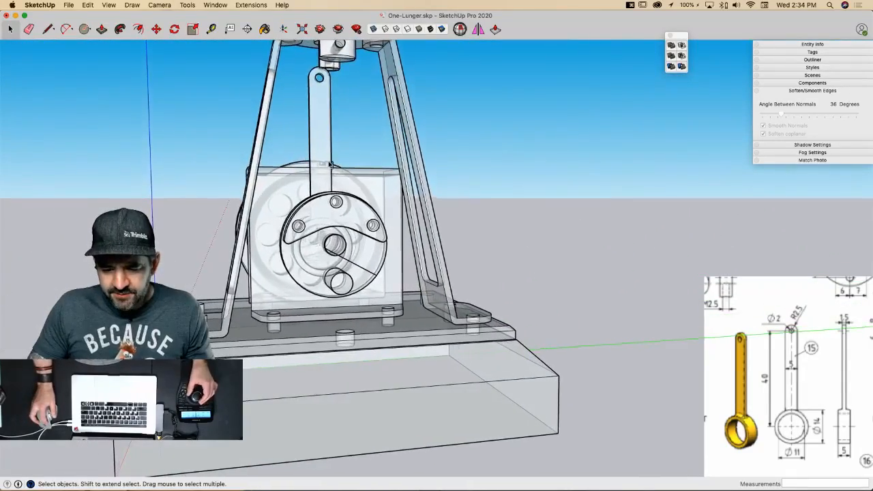
Step: Rotate the connecting rod about 3.1° around the reference line's outer endpoint, bringing its small hole in line with the valve's pin hole
left_click(328, 167)
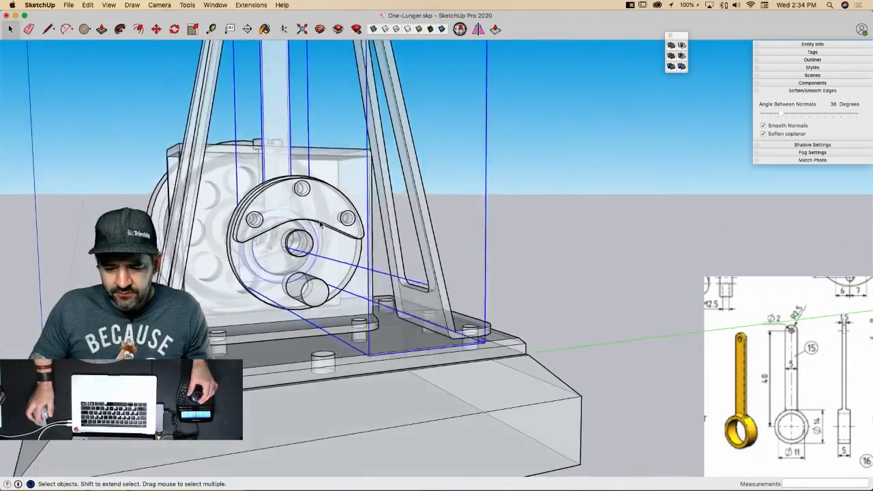
key("q")
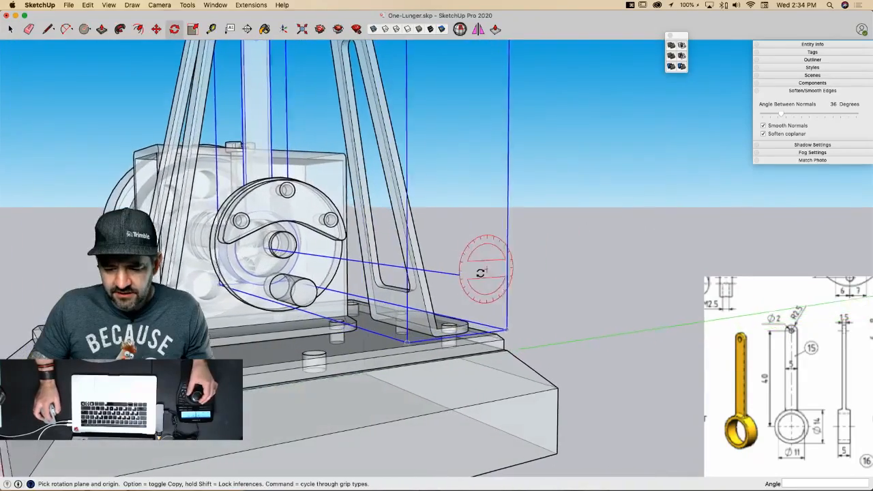
left_click_drag(462, 276, 464, 275)
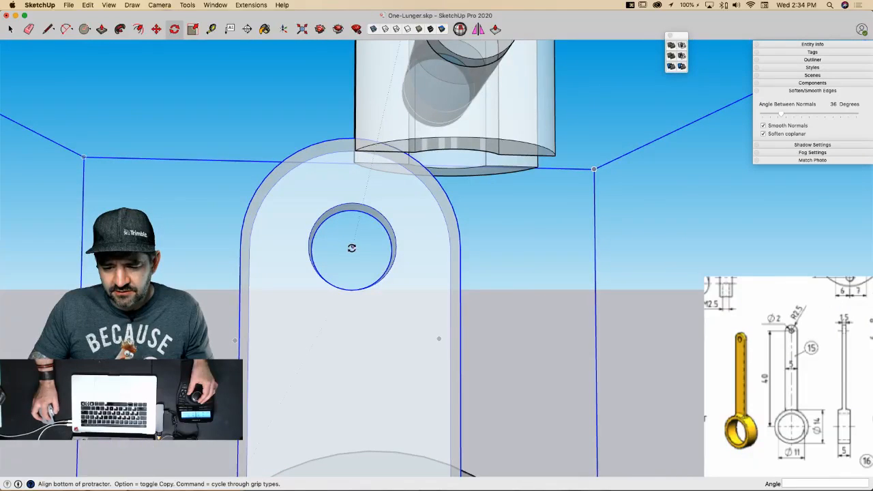
left_click(357, 244)
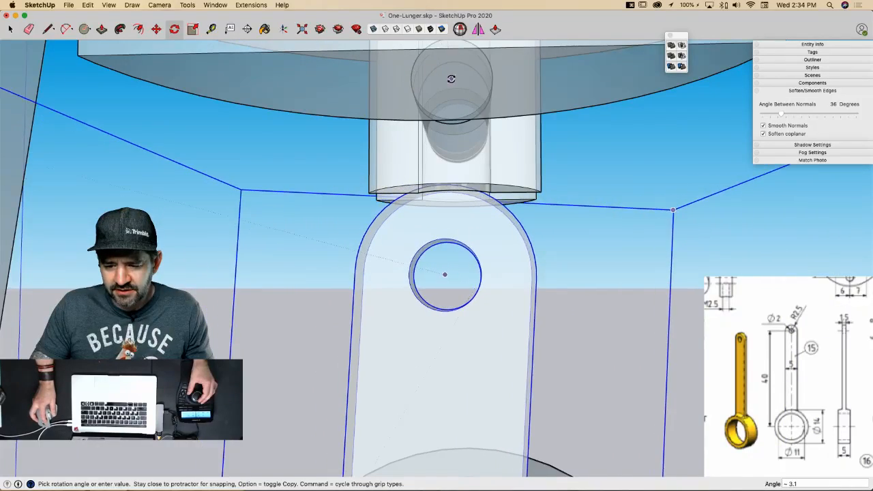
left_click(454, 79)
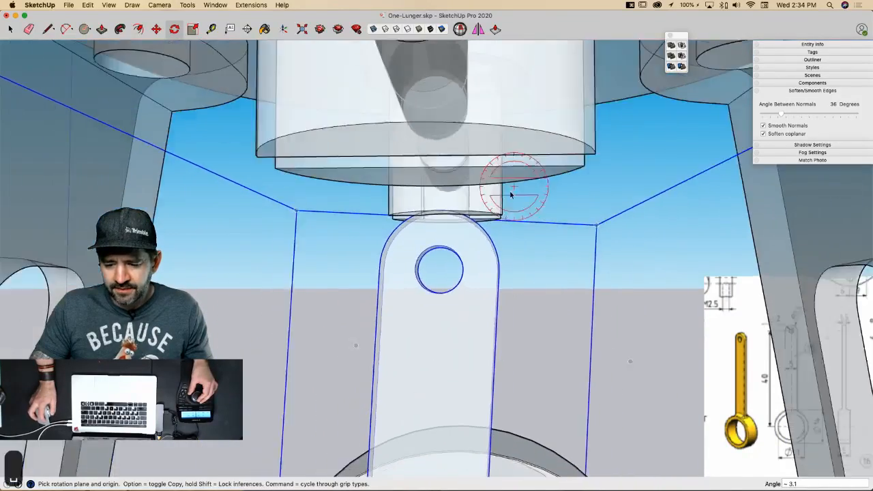
key("space")
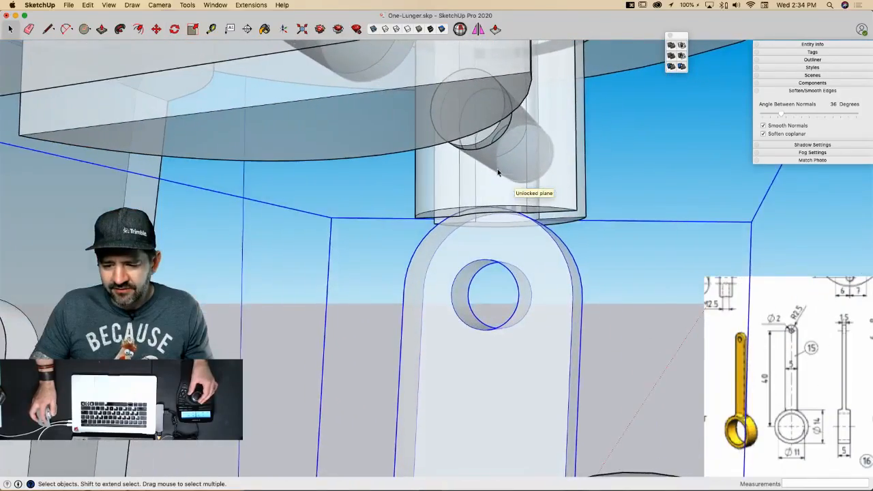
Step: Move the slotted valve part straight down about 4.71 m so its pin hole lines up with the connecting rod's small hole
left_click(507, 181)
key("m")
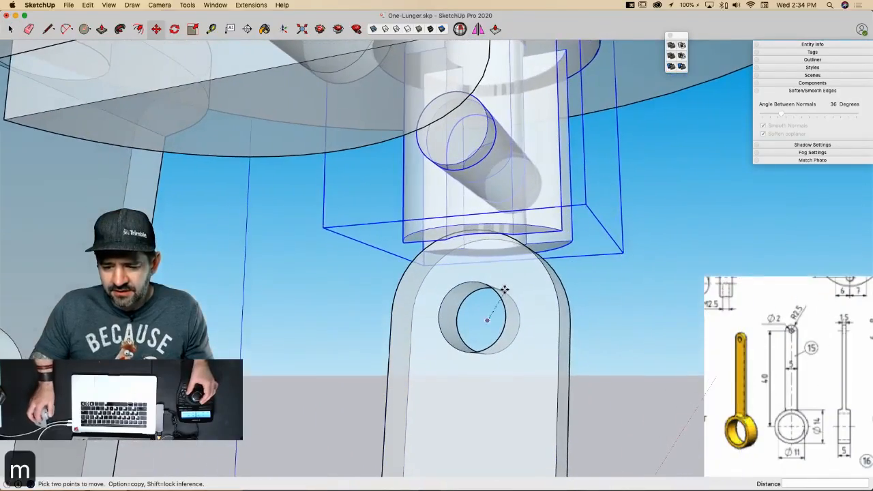
left_click(450, 128)
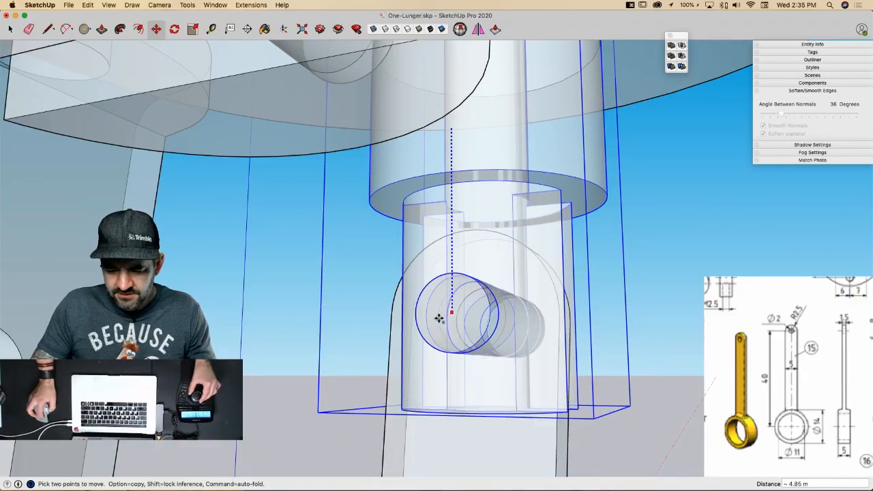
mouse_move(439, 317)
middle_mouse_down()
mouse_move(456, 316)
mouse_move(444, 314)
middle_mouse_up()
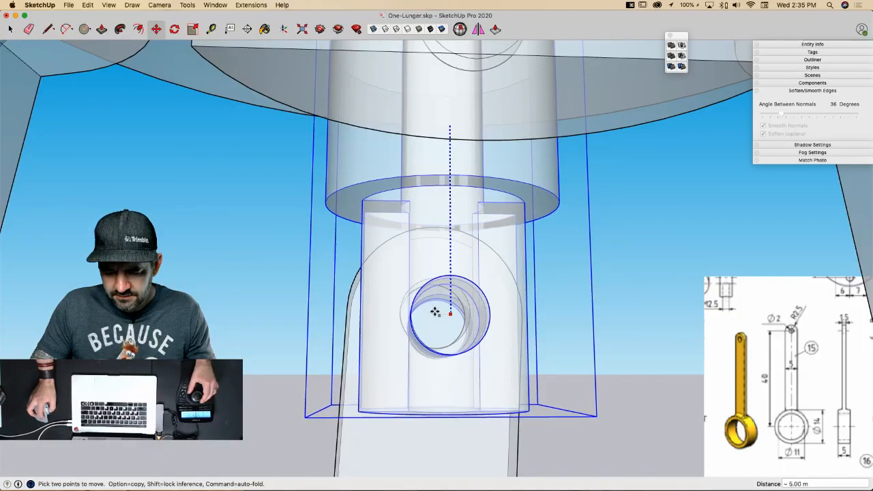
scroll(436, 305, "up", 2)
middle_click_drag(437, 304, 376, 323)
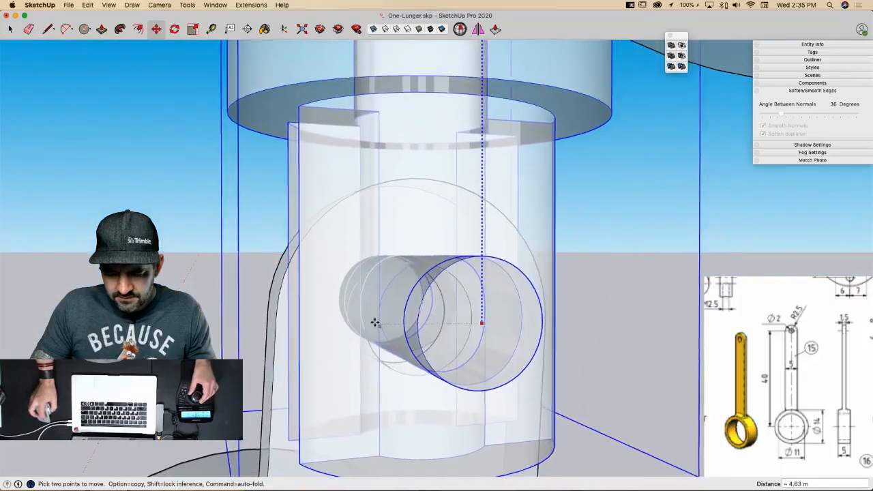
scroll(351, 300, "up", 2)
scroll(351, 299, "up", 4)
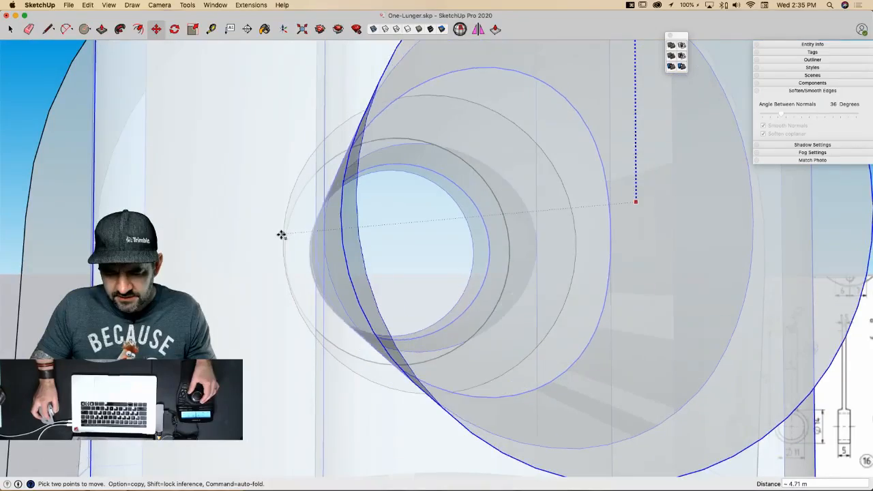
scroll(282, 236, "down", 6)
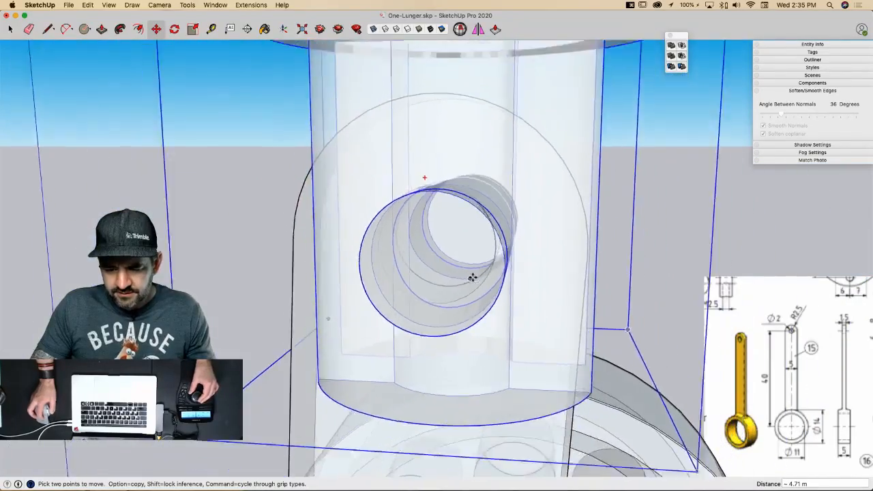
scroll(496, 273, "down", 8)
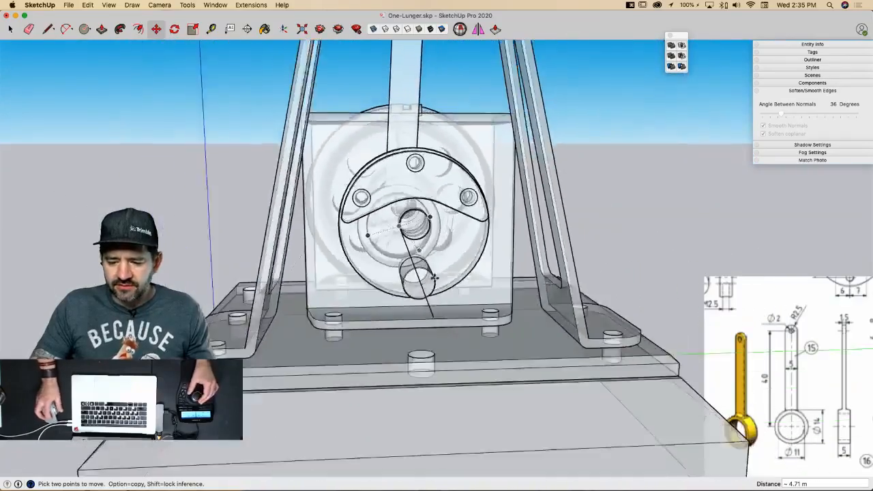
key("q")
middle_click_drag(507, 266, 477, 292)
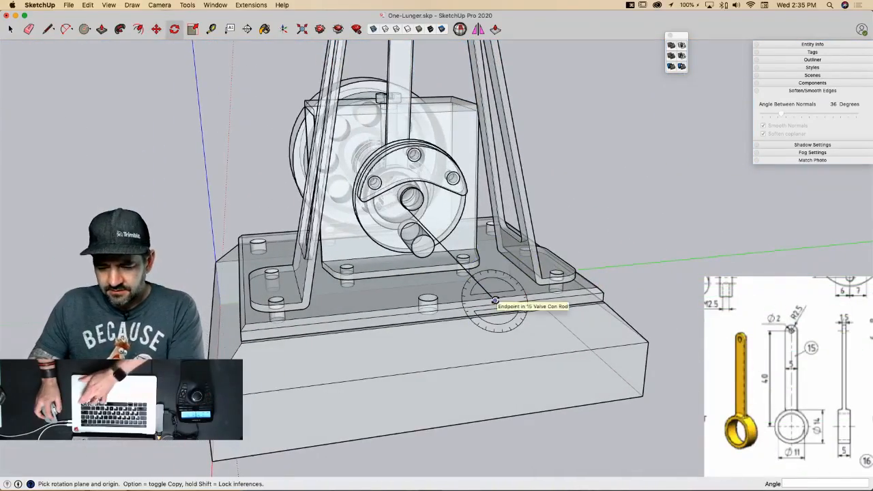
left_click(496, 301)
middle_click_drag(566, 318, 510, 269)
scroll(482, 241, "up", 10)
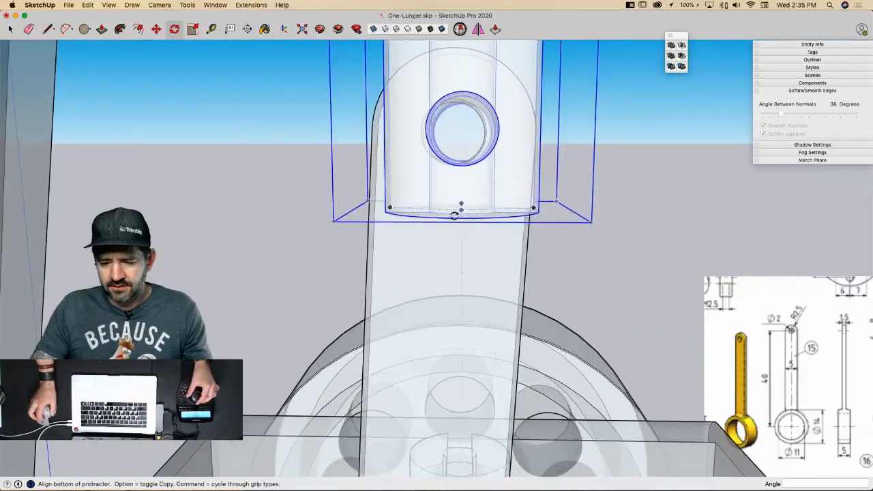
scroll(443, 188, "up", 2)
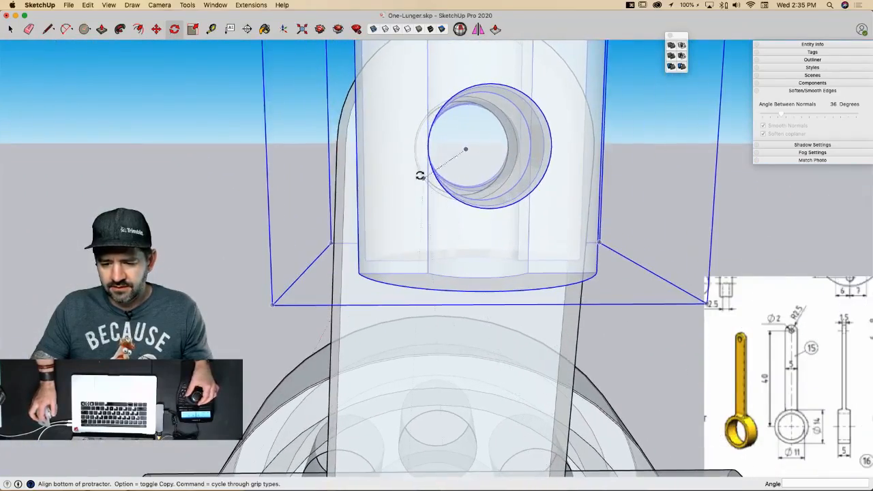
left_click(469, 147)
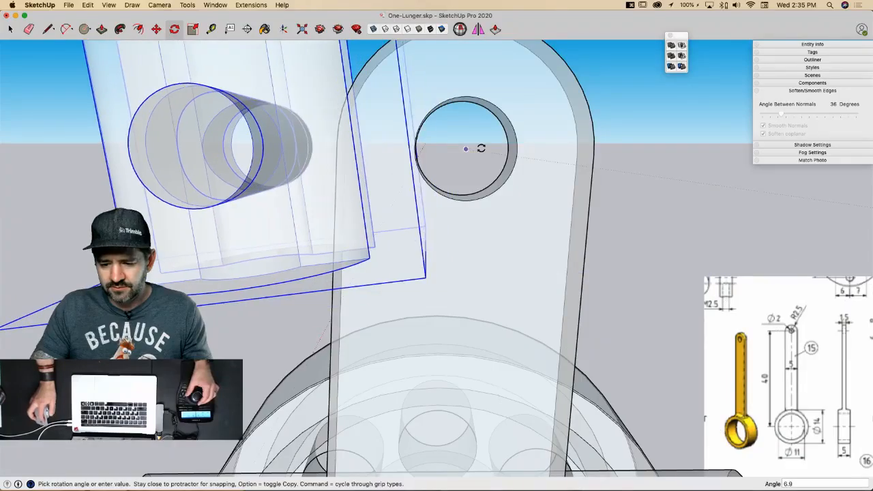
key("space")
Step: Rotate the connecting rod about 0.3° around the ring-axis reference line, centring its small hole on the valve's pin hole
left_click(431, 322)
scroll(431, 322, "down", 10)
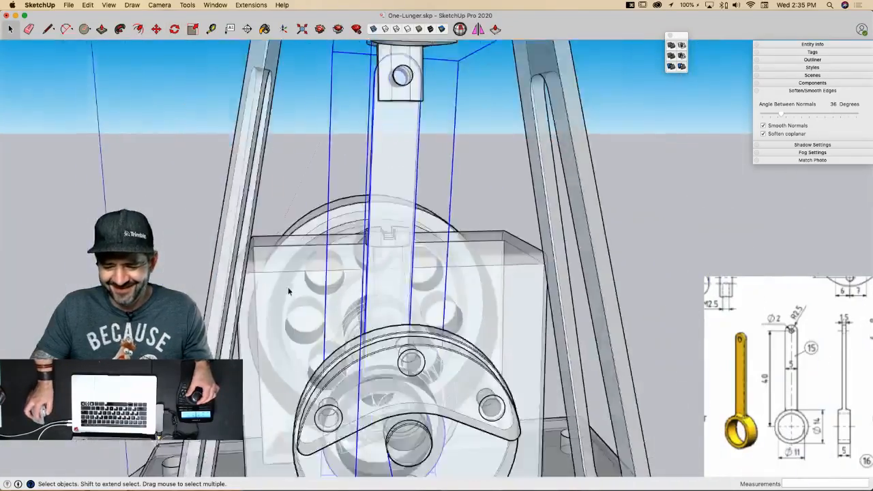
key("r")
middle_click_drag(372, 359, 492, 302)
key("q")
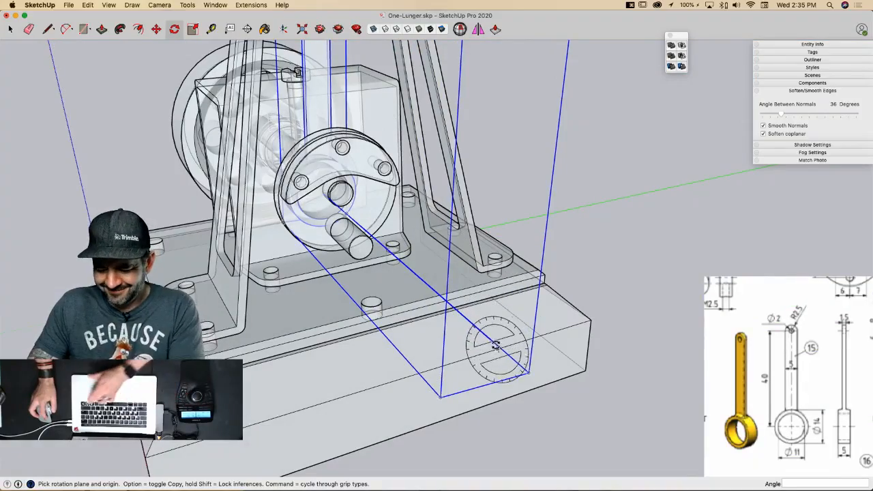
key("Right")
left_click(493, 341)
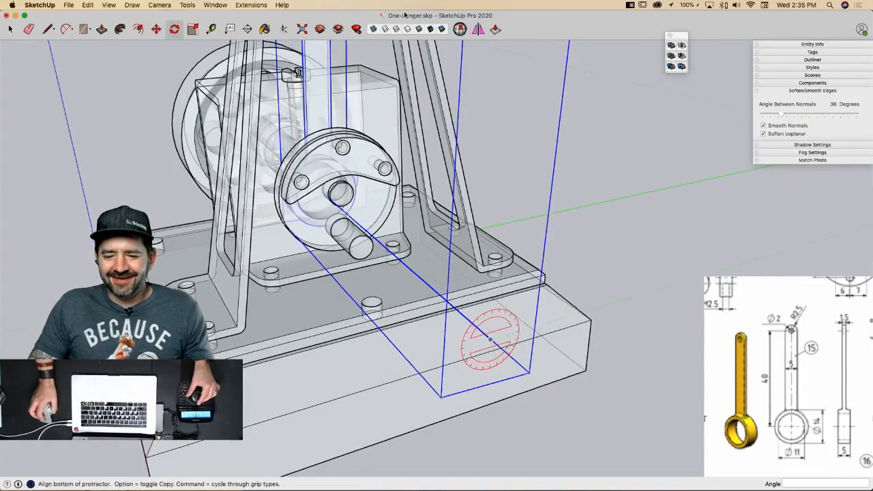
middle_click_drag(436, 198, 335, 123)
scroll(343, 122, "up", 3)
scroll(343, 122, "up", 6)
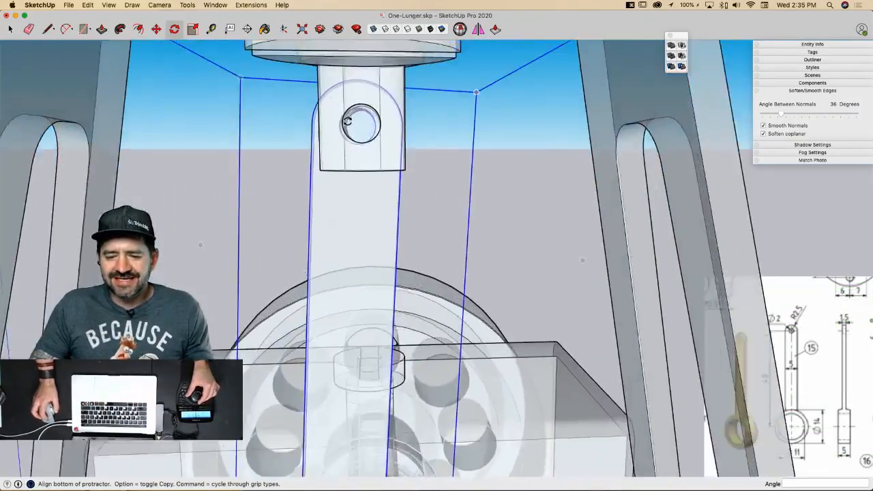
middle_click_drag(299, 116, 284, 140, "shift")
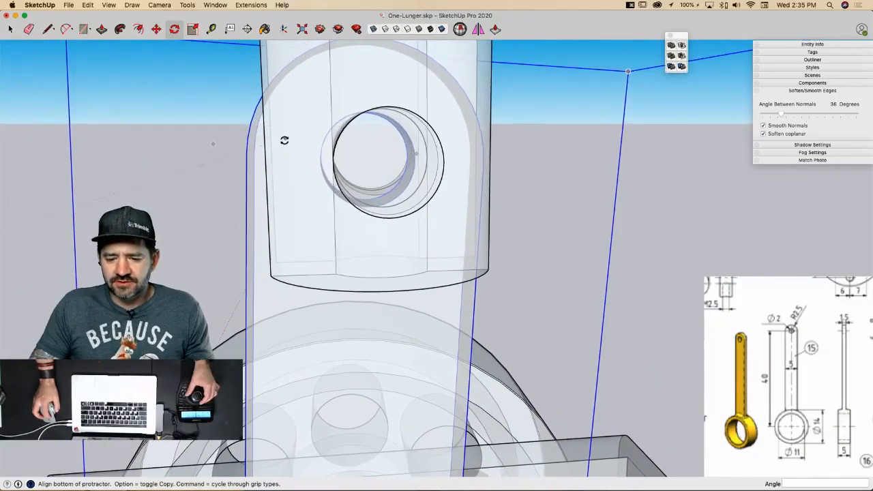
left_click(372, 159)
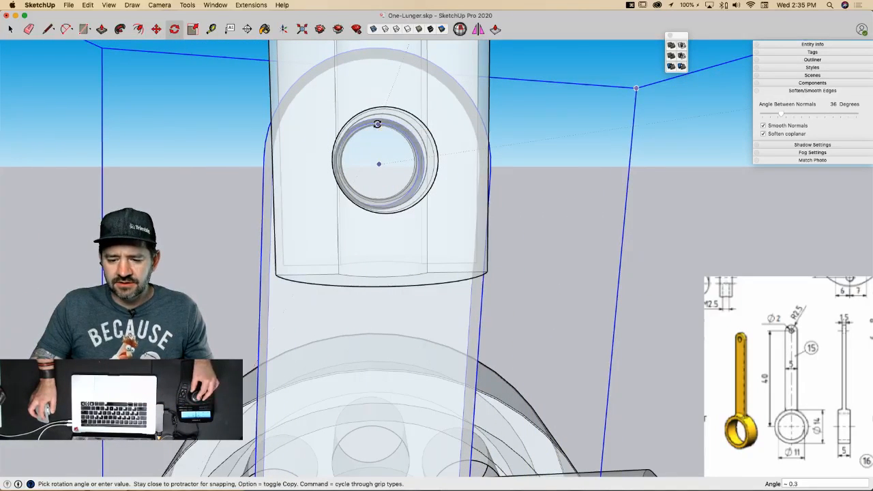
left_click(378, 124)
key("space")
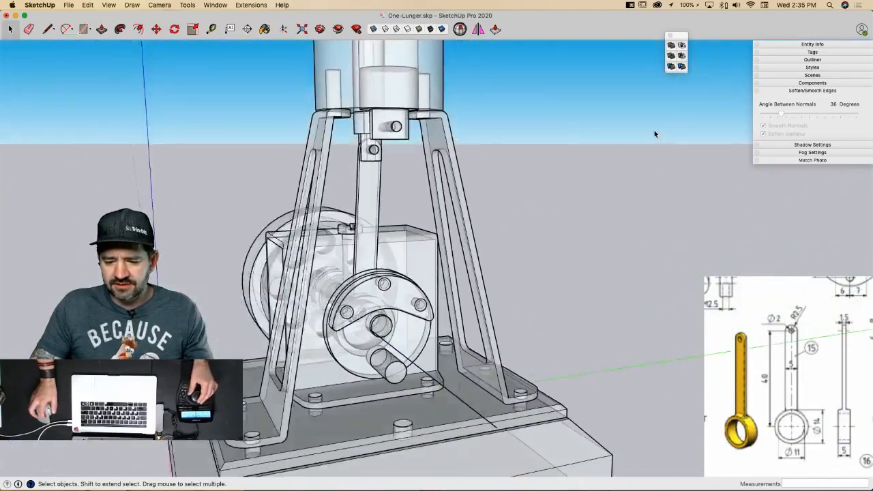
Step: Turn off X-ray display and erase the reference line extending from the connecting rod's ring
left_click(655, 130)
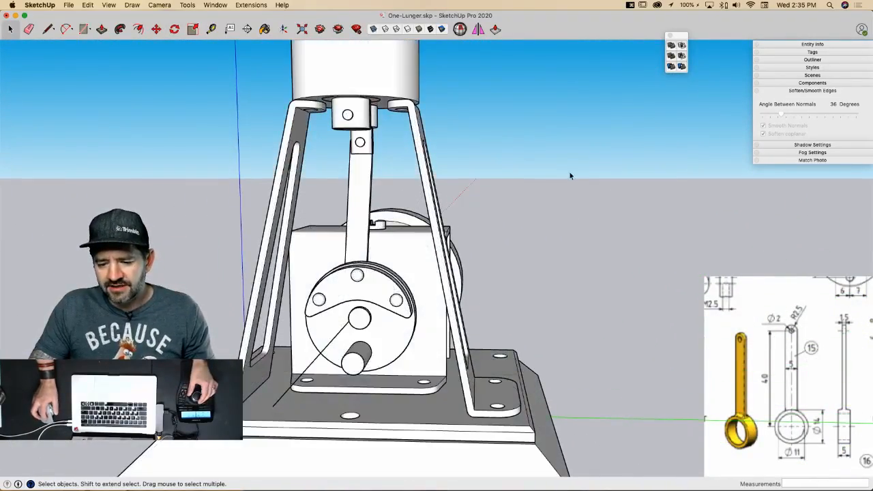
key("e")
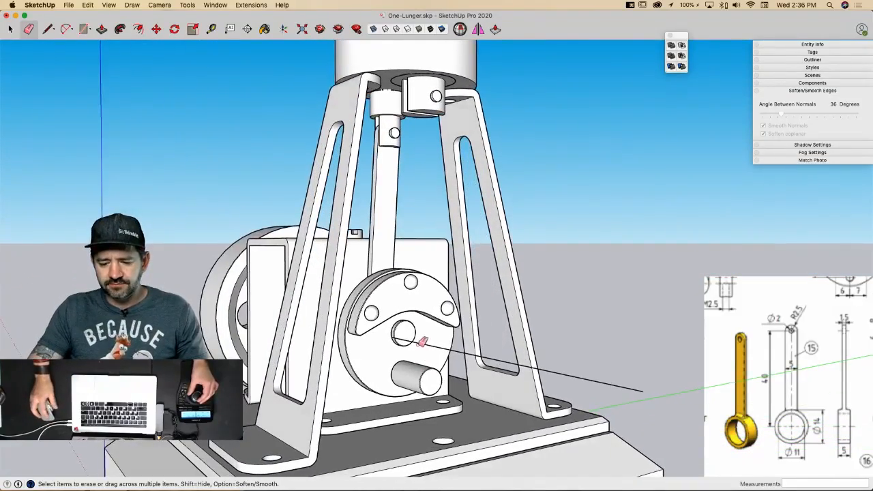
key("space")
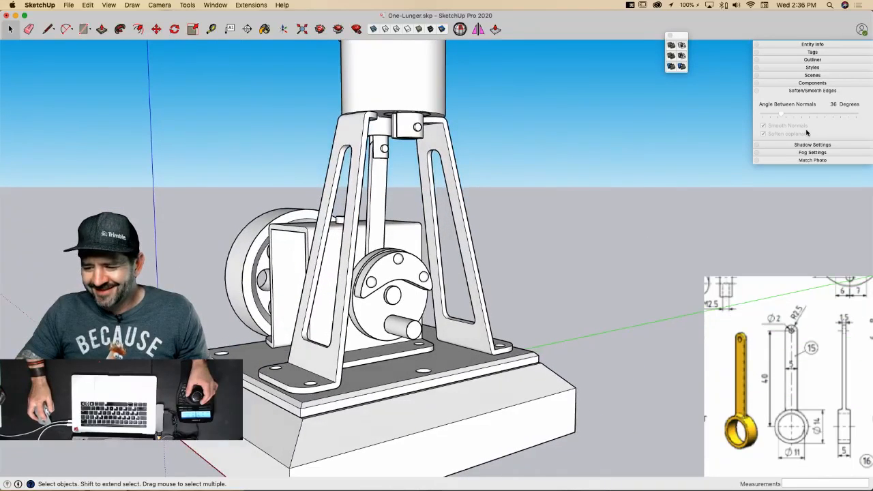
Step: Replace the style's Watermark1 image with the desktop screenshot of the tapered rod drawing that has a 51 hole spacing
left_click(809, 92)
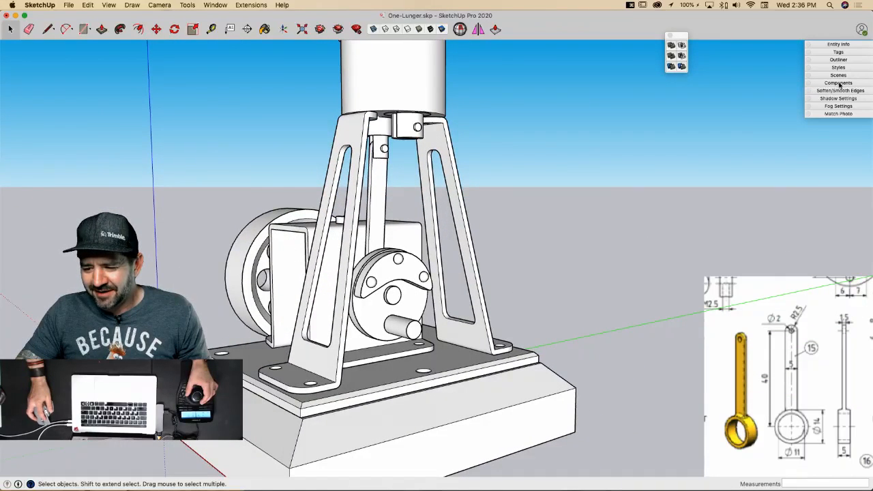
left_click(840, 83)
left_click(823, 82)
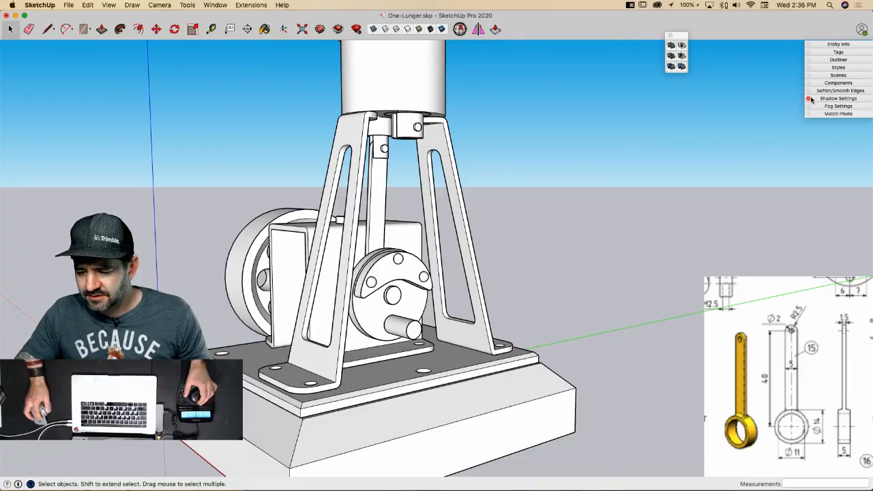
left_click(840, 68)
double_click(790, 205)
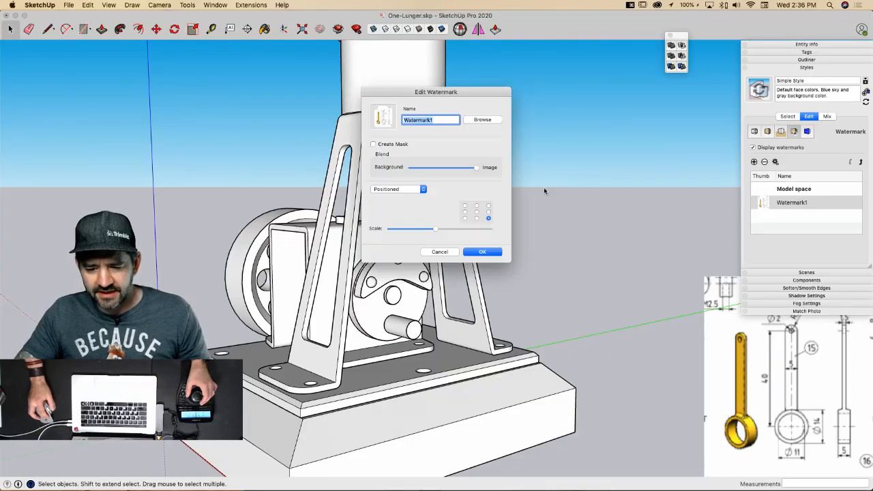
left_click(481, 120)
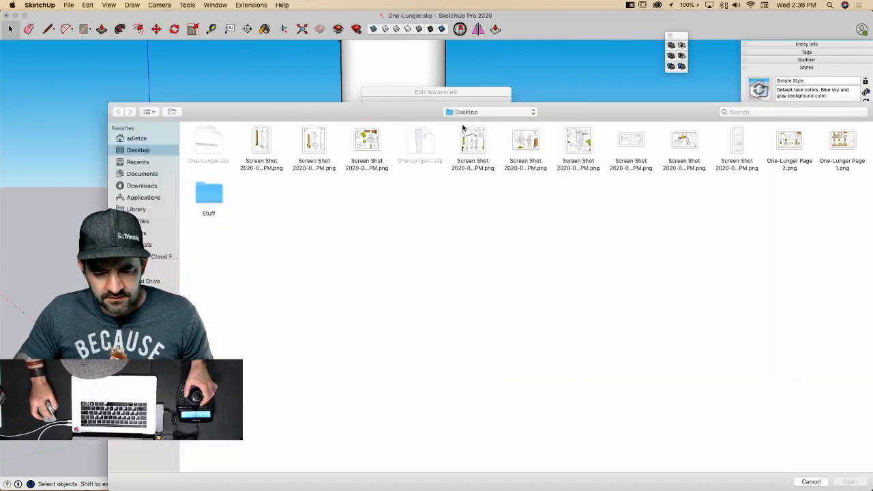
left_click(261, 147)
key("Return")
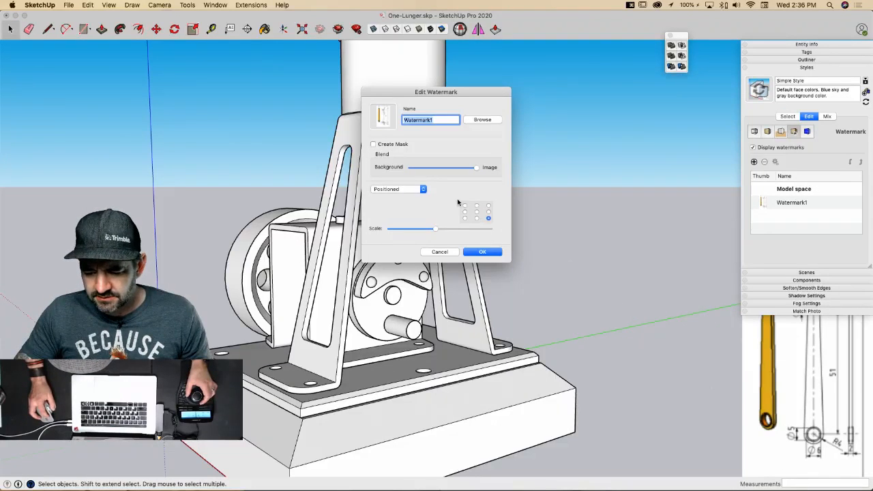
left_click(481, 252)
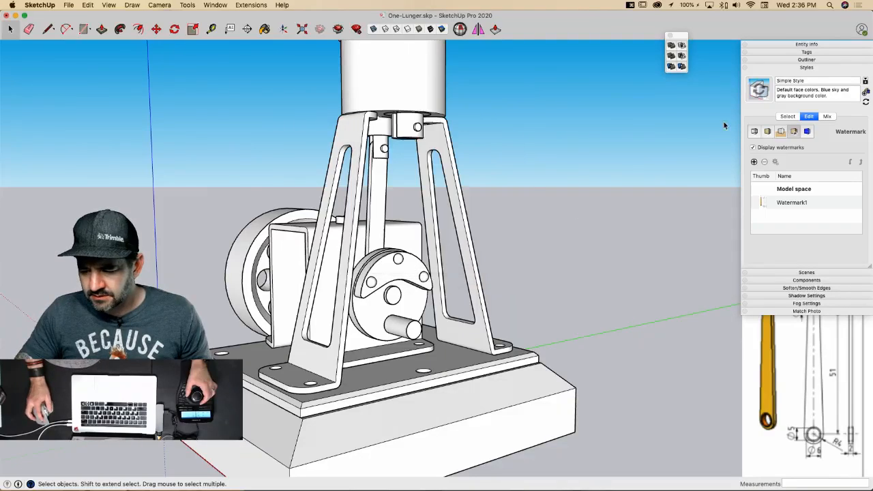
left_click(789, 68)
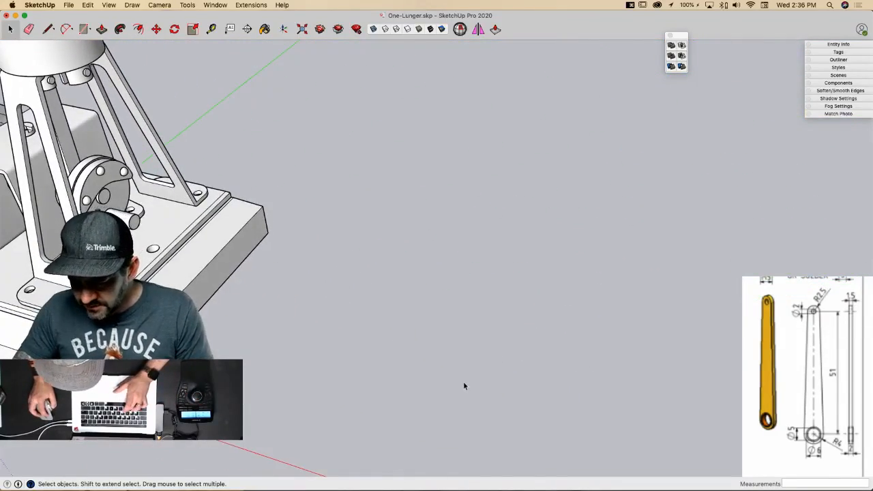
Step: Draw two concentric circles of radius 2.5 m and 3 m on the ground beside the engine for the rod's large end
left_click(413, 405)
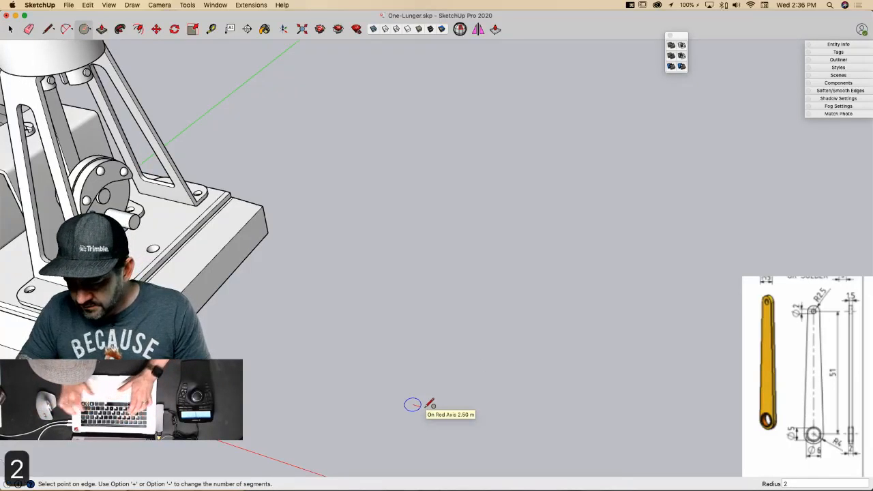
type("2.5")
key("Return")
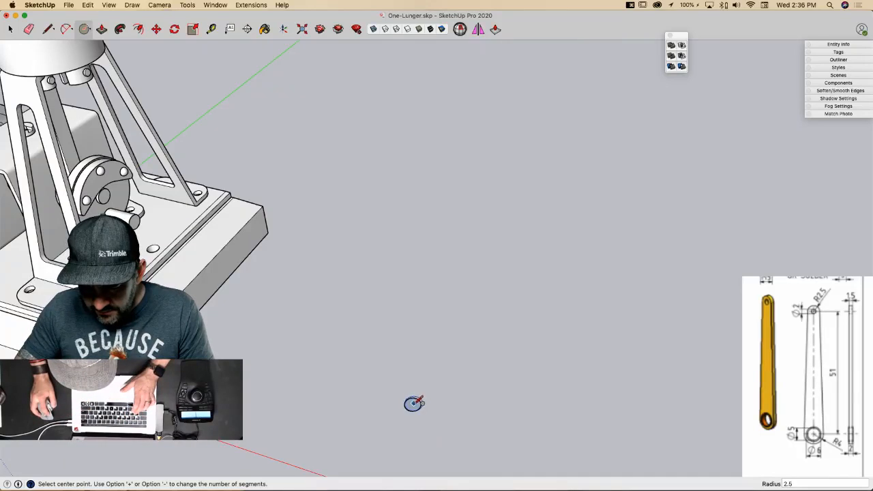
left_click(414, 403)
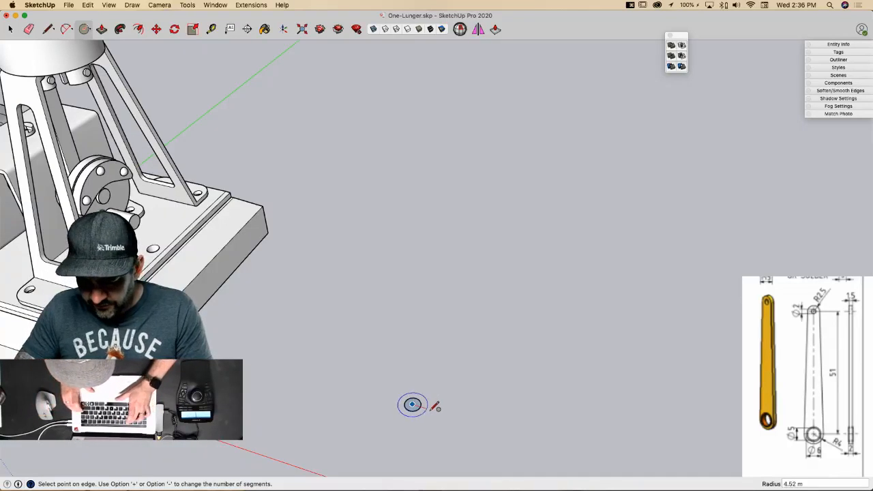
type("3")
key("Return")
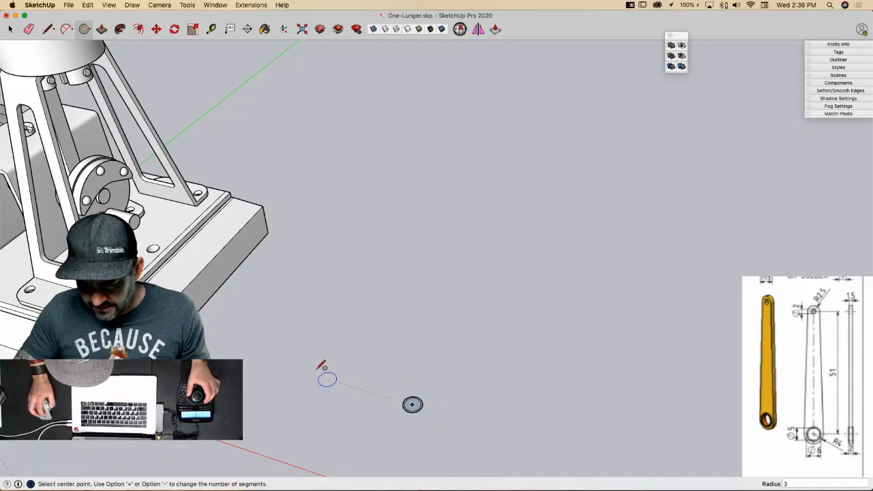
Step: Draw a 51 m line along the green axis from the centre of the two circles
key("l")
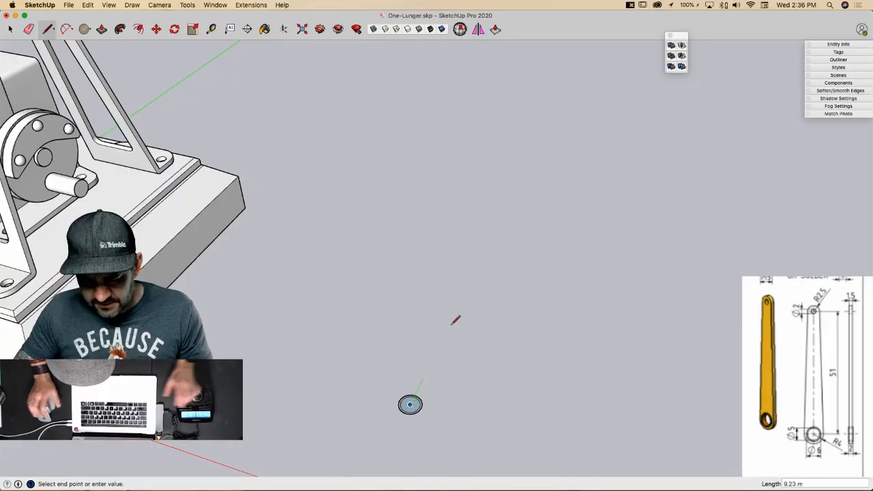
type("51")
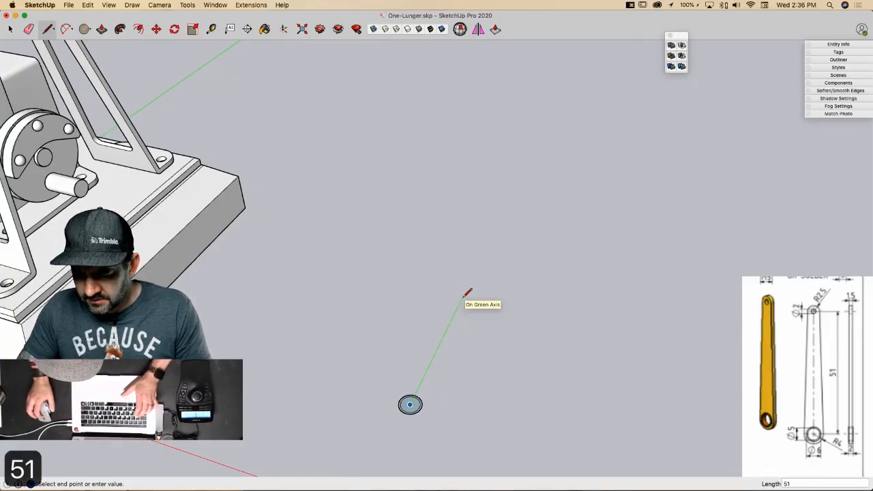
key("Return")
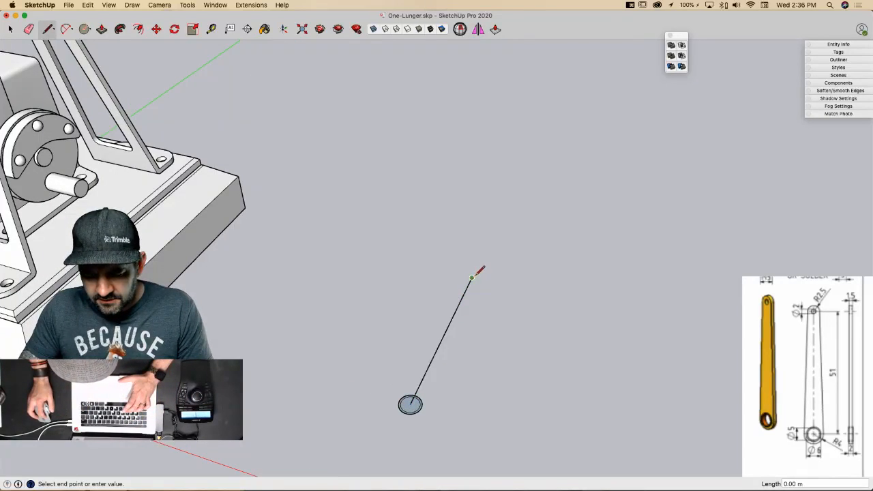
Step: Draw two concentric circles of radius 1 m and 2.5 m centred on the far end of the 51 m line
key("c")
left_click(472, 277)
type("1")
key("Return")
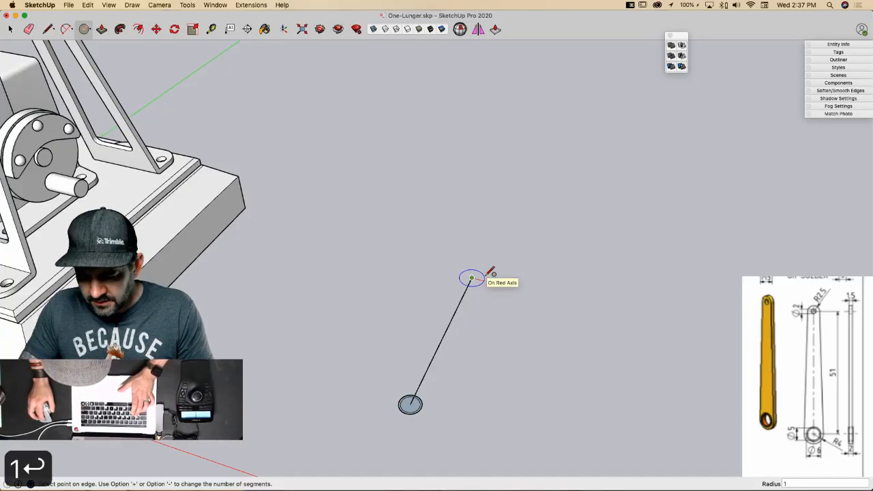
scroll(472, 265, "up", 4)
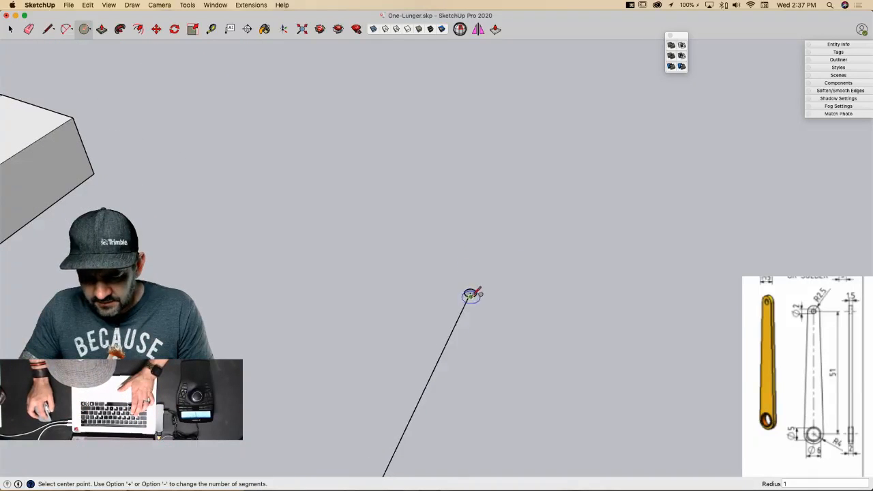
left_click(471, 292)
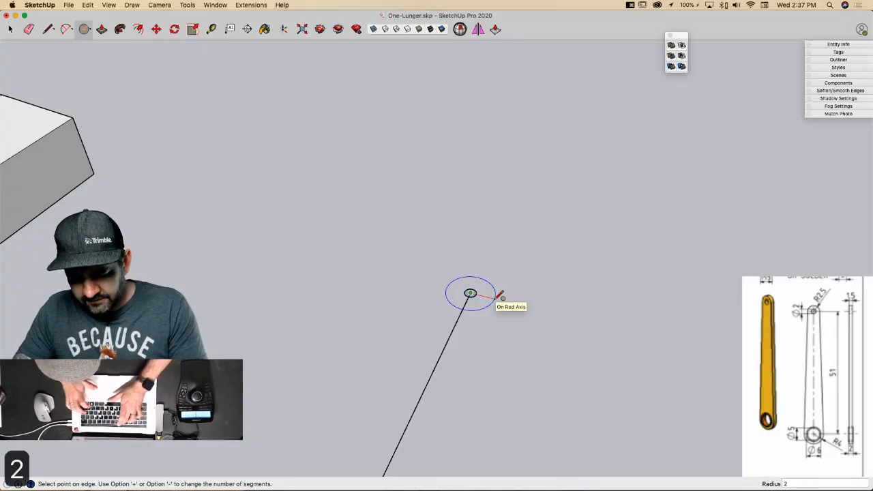
type("2.5")
key("Return")
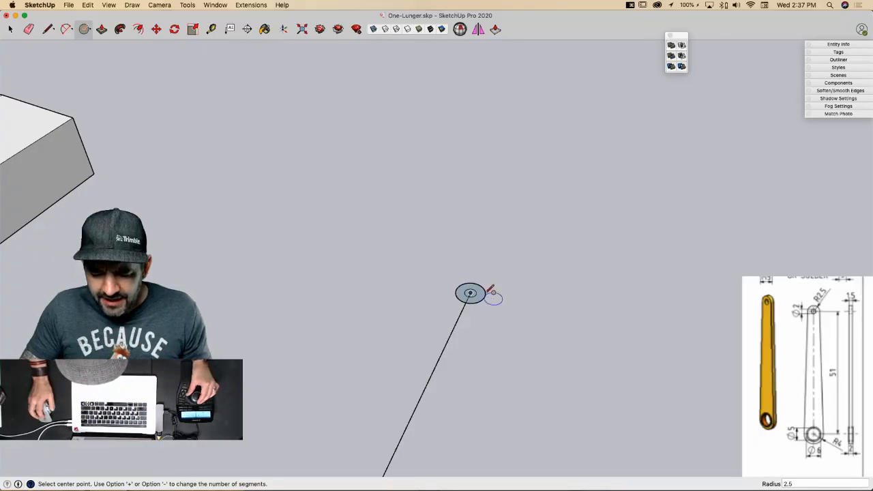
Step: Delete the faces inside the holes of both circle pairs and erase the centre line joining them
key("l")
middle_click_drag(468, 280, 288, 244)
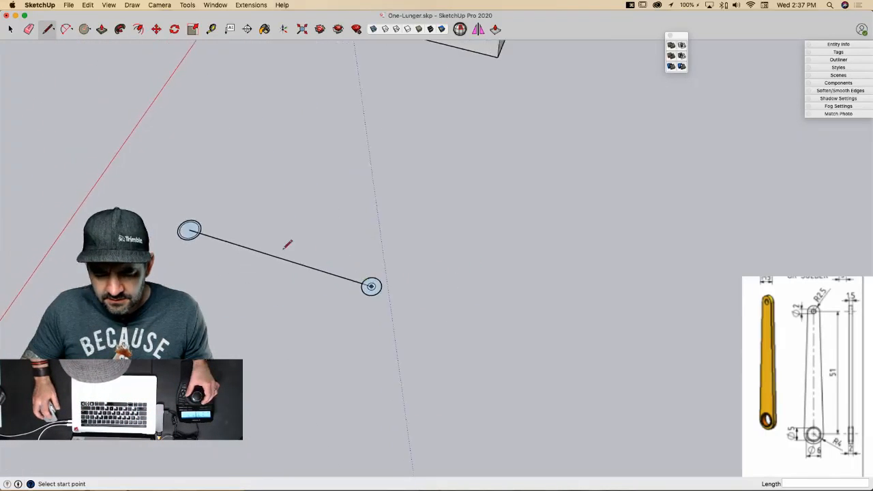
key("e")
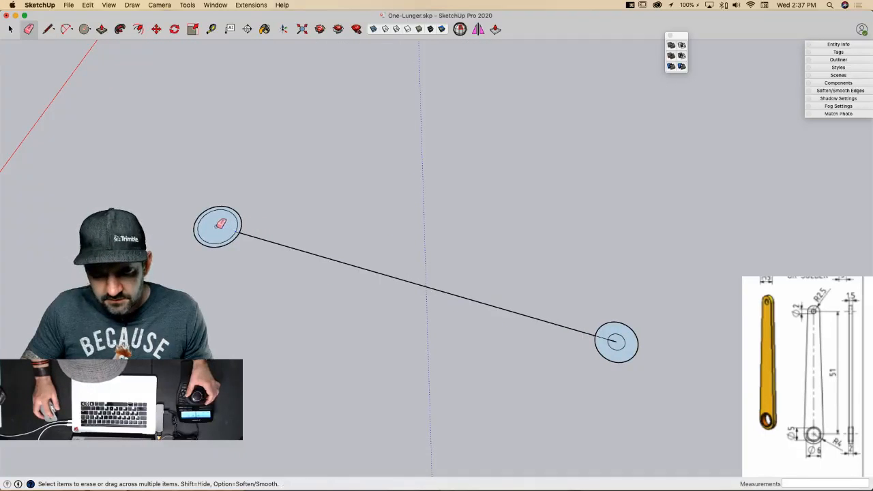
key("space")
left_click(219, 235)
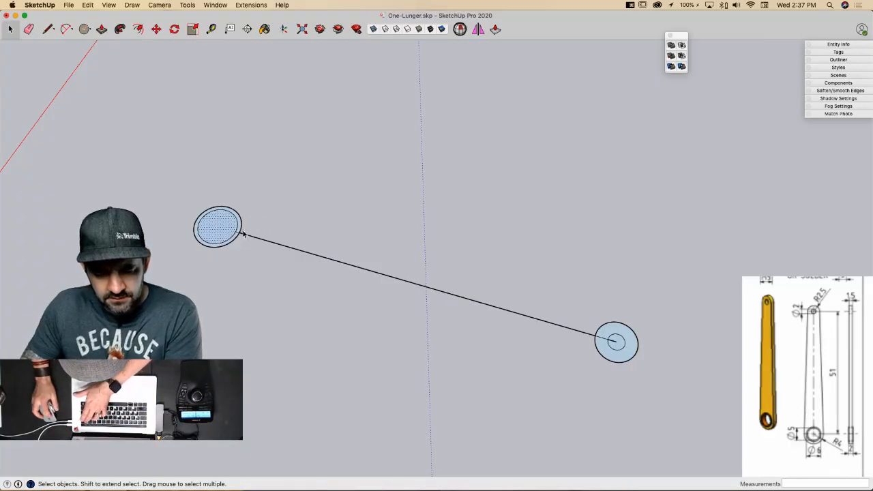
key("BackSpace")
key("e")
left_click(247, 232)
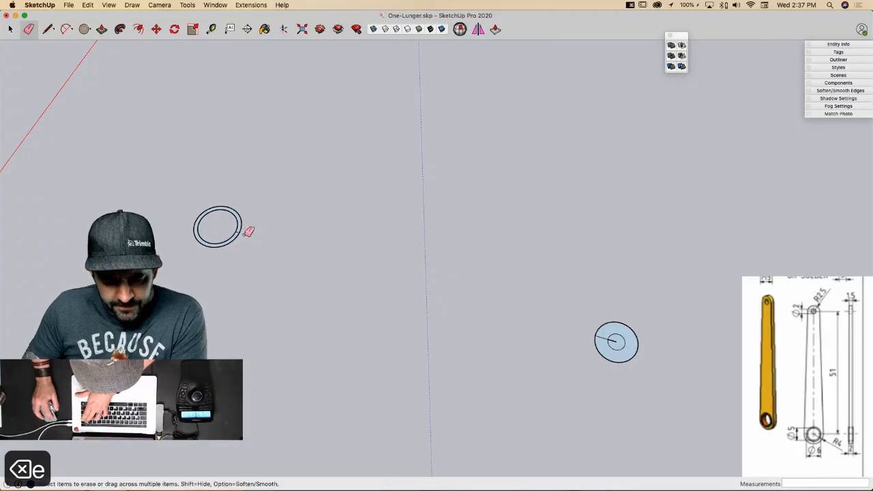
scroll(203, 193, "down", 5)
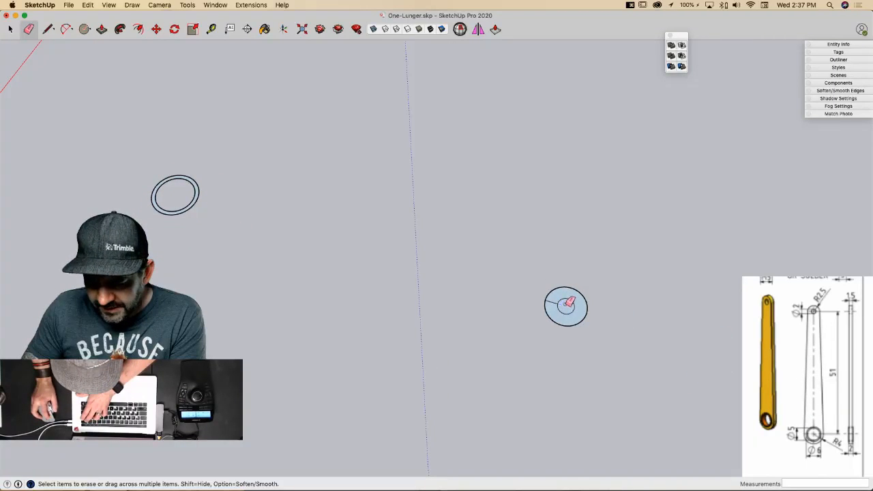
key("space")
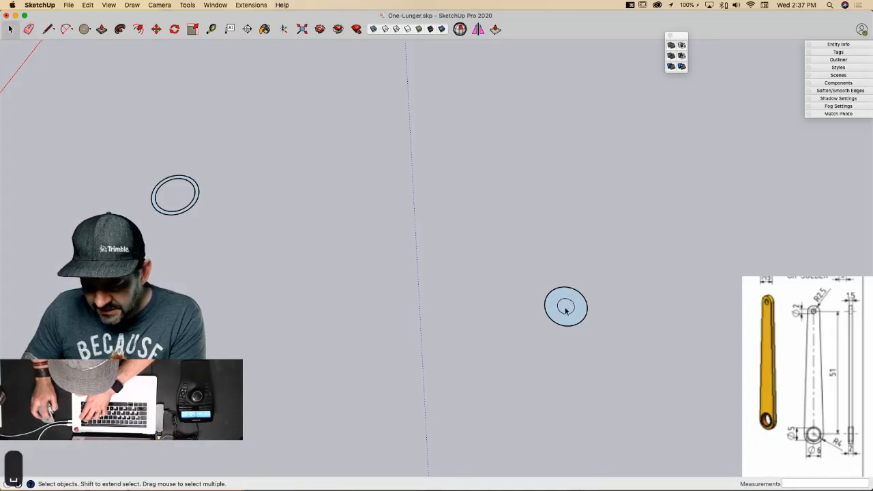
Step: Draw a line from the small end's centre to its outer edge, continuing to the near side of the large end's outer circle
key("l")
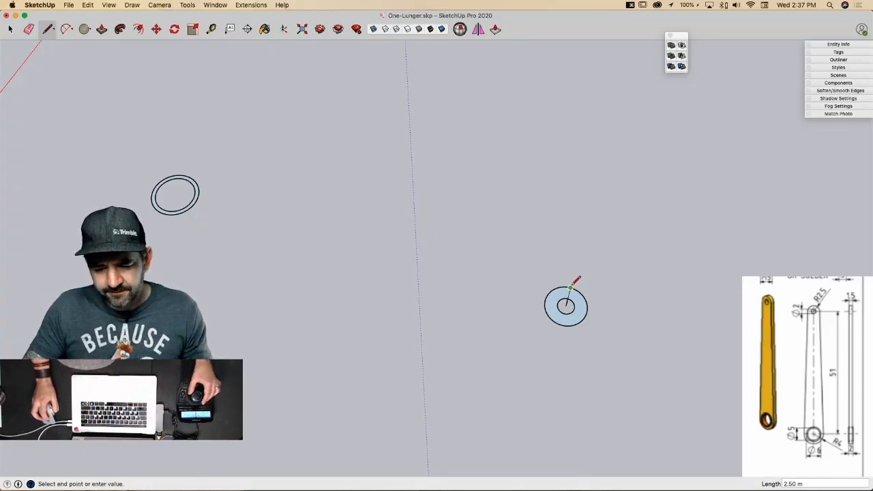
scroll(261, 142, "up", 10)
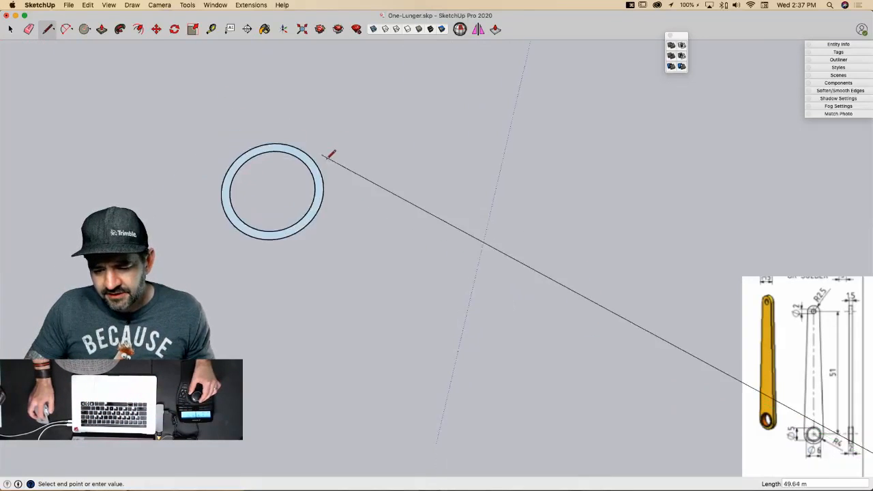
scroll(464, 171, "up", 5)
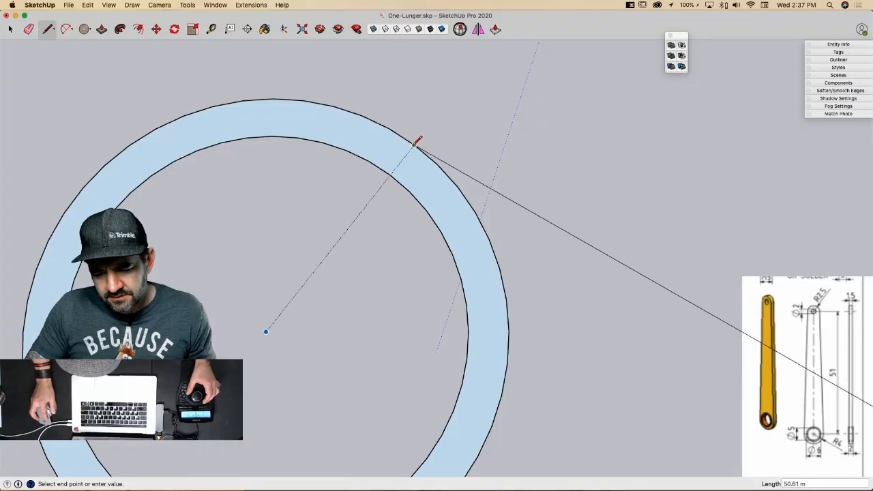
left_click(391, 126)
scroll(505, 273, "down", 10)
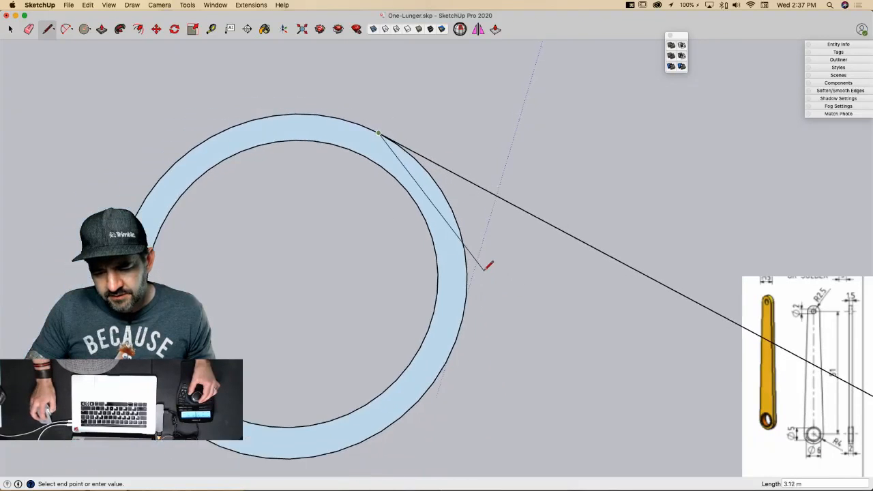
key("Escape")
Step: Draw the opposite side line, about 51 m long, from the small end's outer circle to the large end's outer circle
scroll(461, 264, "down", 2)
scroll(489, 221, "up", 4)
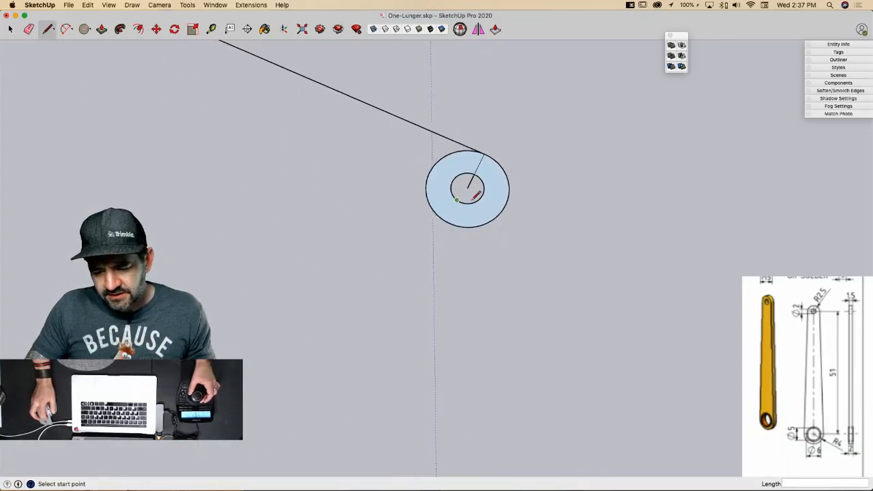
left_click(454, 225)
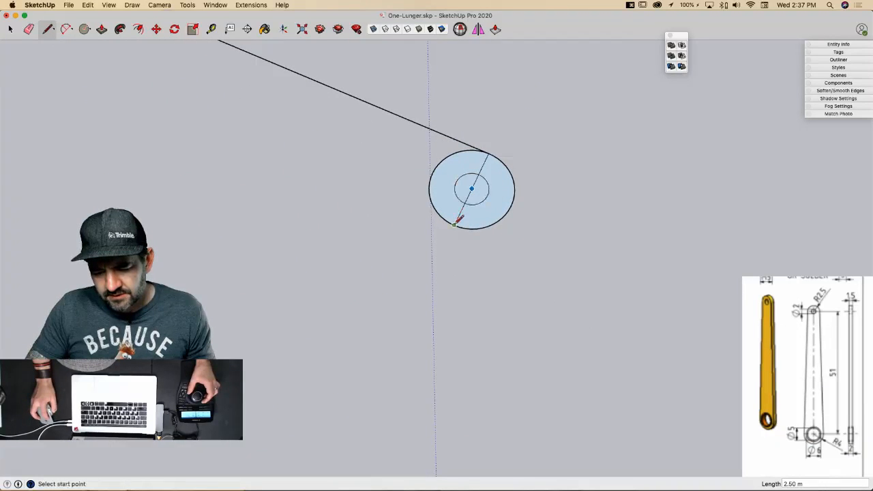
left_click(454, 225)
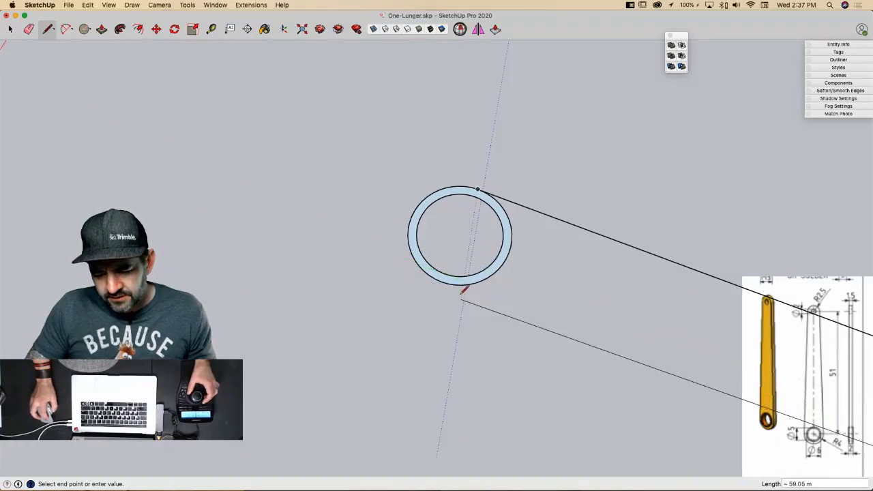
scroll(447, 280, "up", 3)
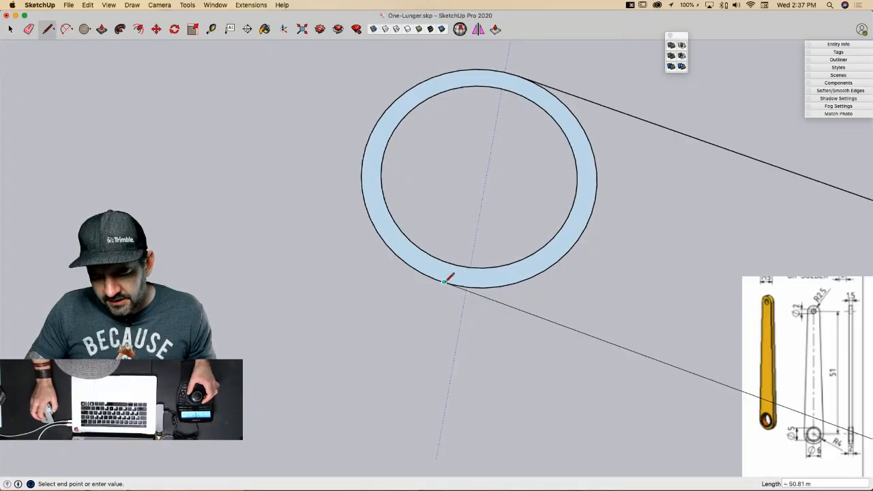
scroll(447, 279, "up", 4)
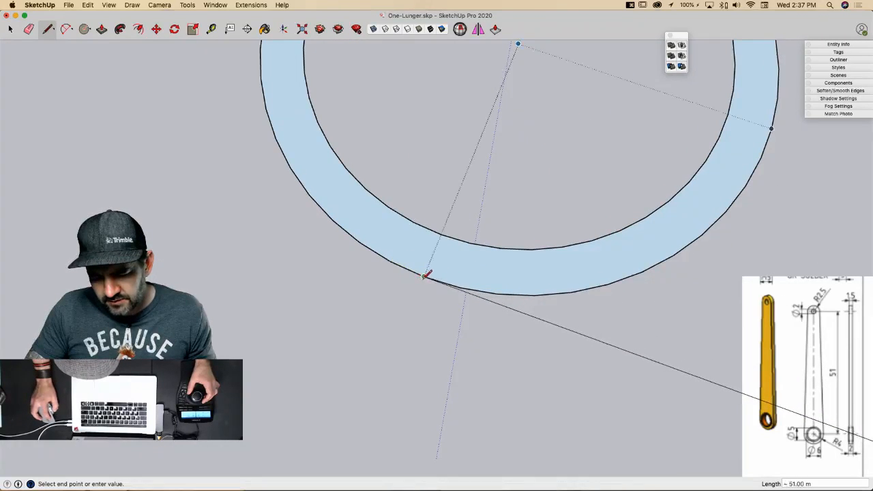
left_click(425, 276)
Step: Erase the leftover arcs and radius segments inside the tapered profile and clear the face in its small hole
key("e")
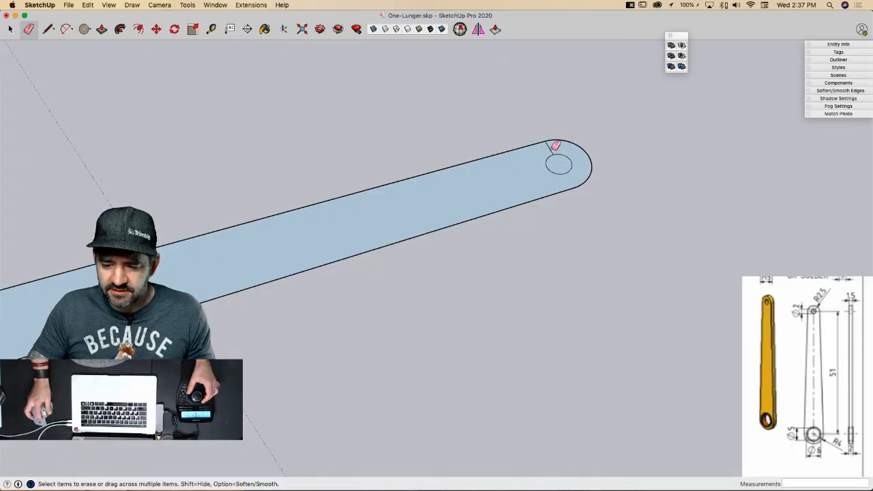
key("space")
key("BackSpace")
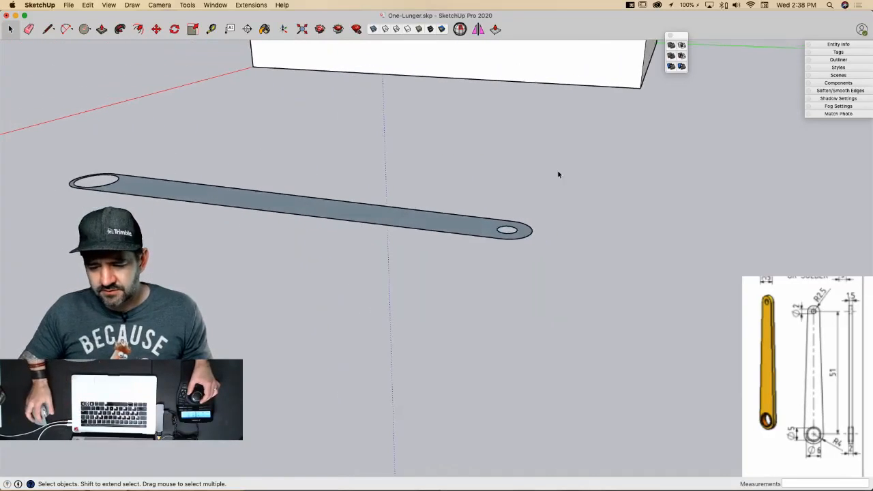
Step: Extrude the tapered rod profile upward 1.5 m with Push/Pull
key("p")
left_click(390, 211)
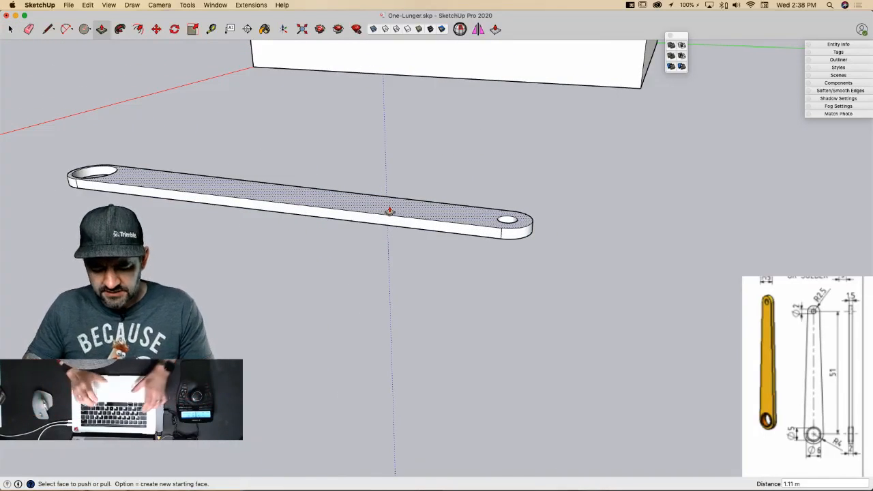
type("1.5")
key("Return")
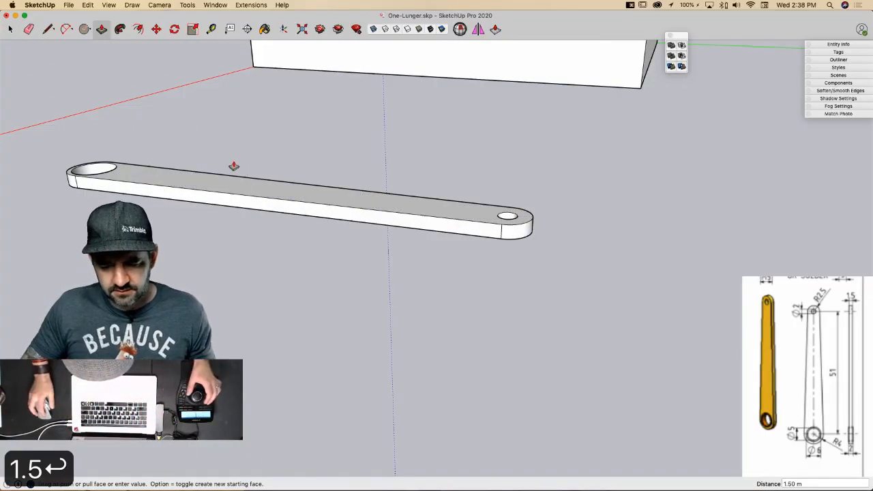
Step: Select the whole rod and soften its edges with Smooth Normals and Soften coplanar enabled
key("space")
triple_click(337, 210)
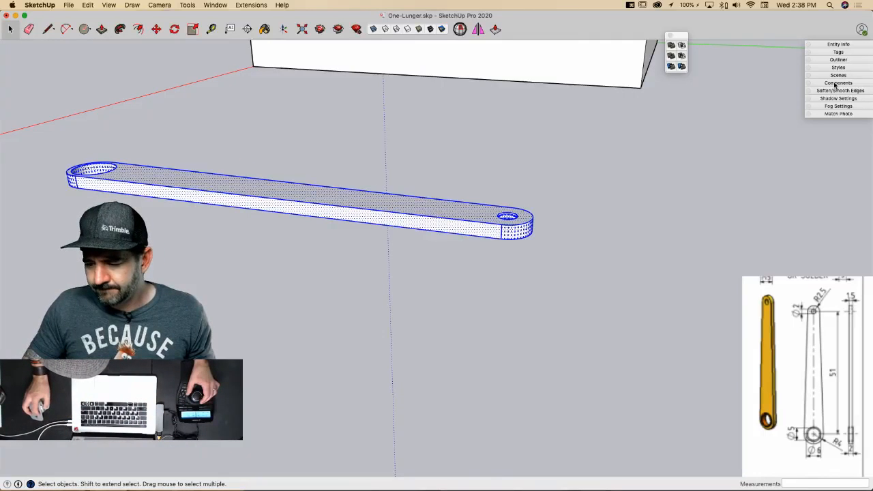
left_click(846, 91)
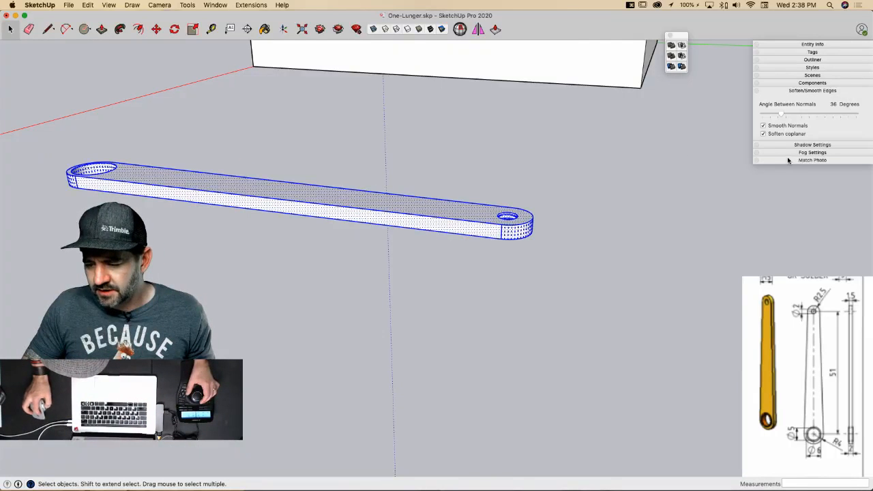
left_click(764, 135)
left_click(765, 135)
key("space")
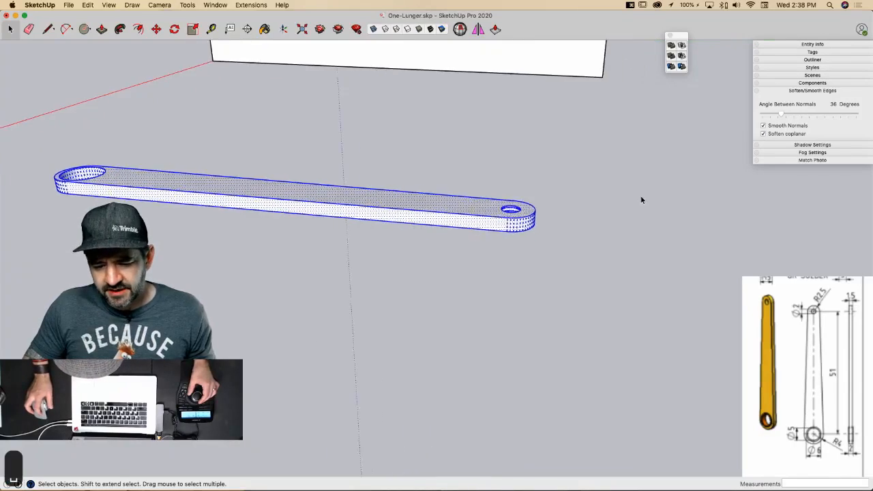
Step: Make the selected rod a component with the definition name "17 Piston Con Rod"
right_click(314, 202)
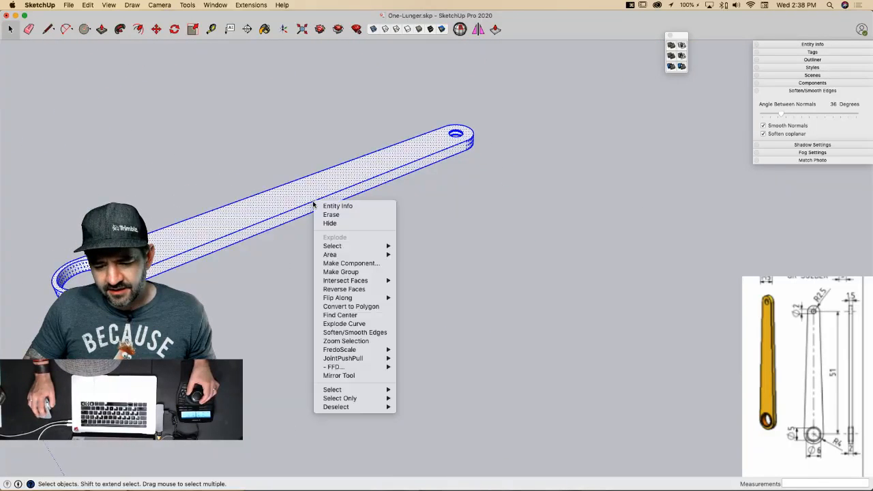
left_click(351, 263)
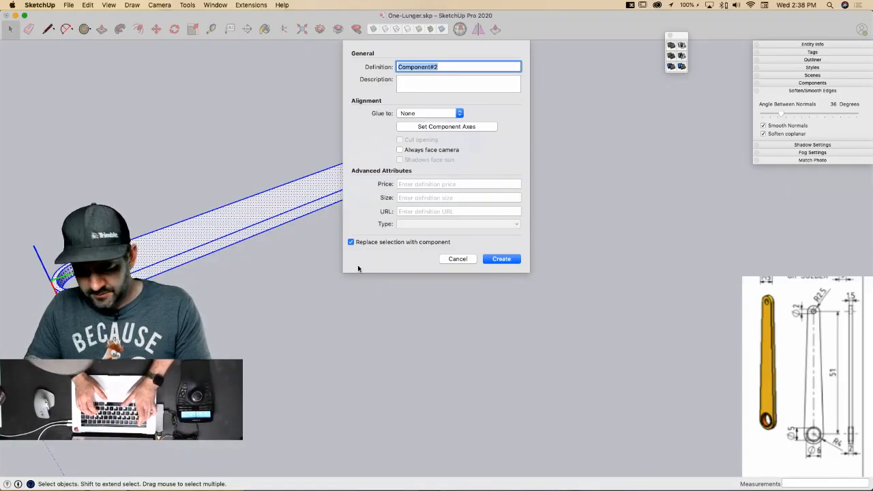
type("17")
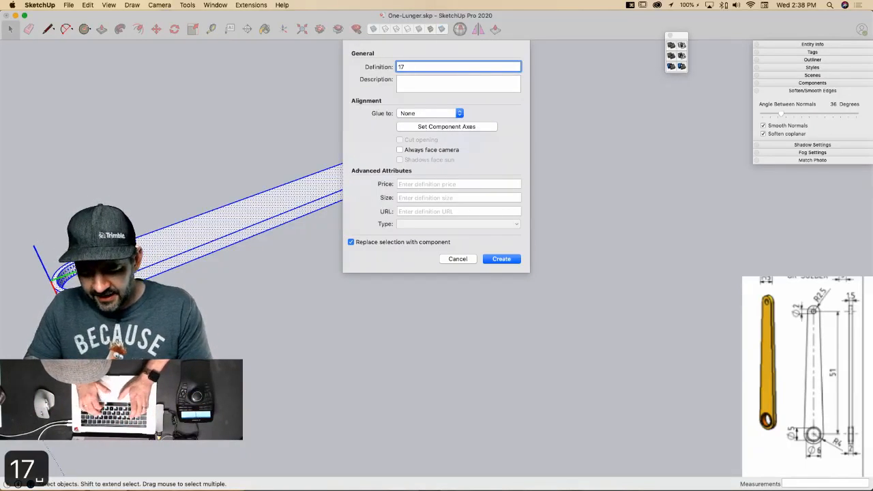
type(" Piston")
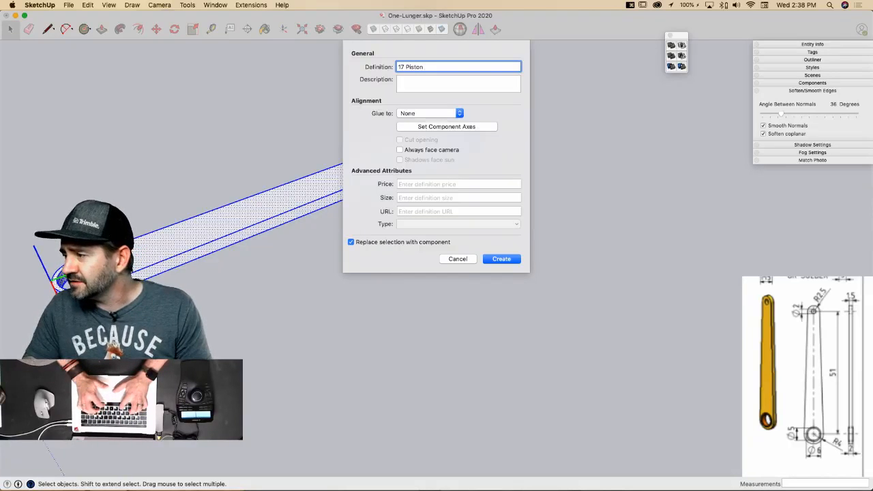
type(" Con Rod")
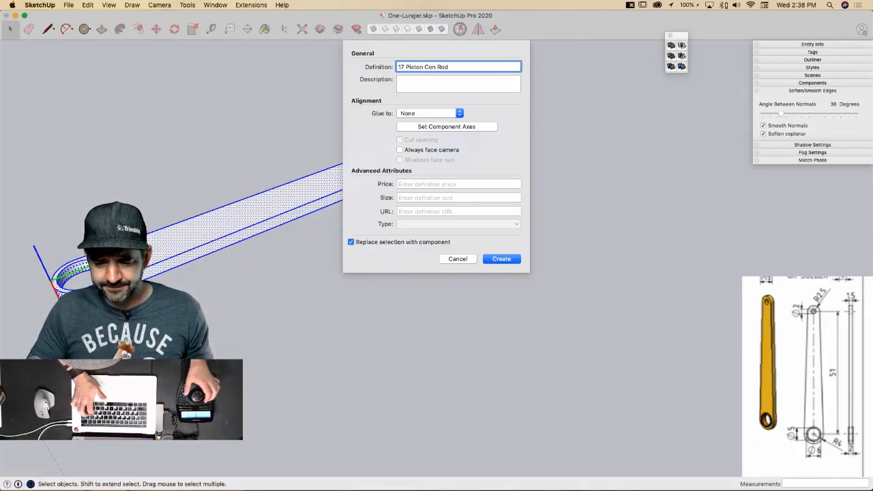
key("Return")
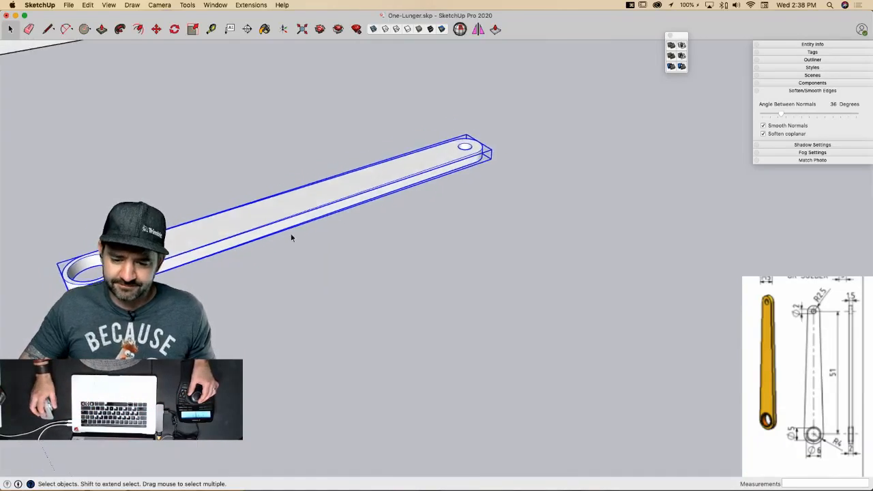
Step: Rotate the rod 90 degrees to stand upright with its small end up, then 90 degrees about its vertical axis
key("m")
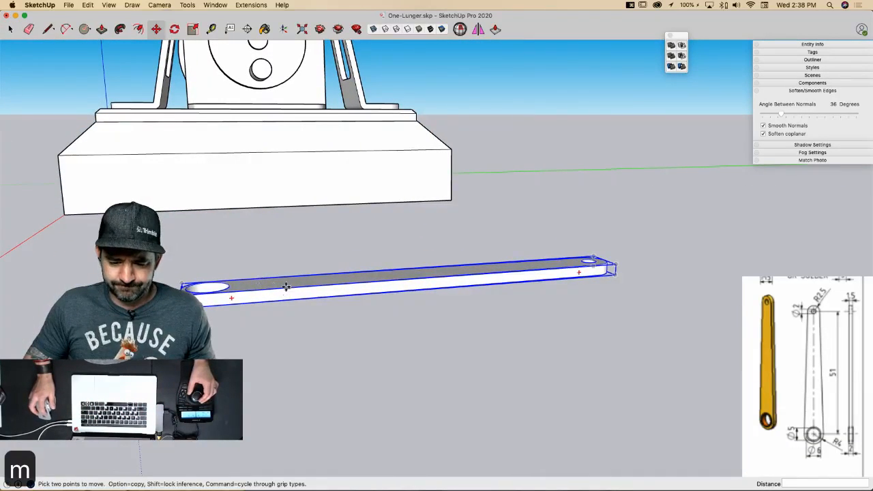
left_click(234, 298)
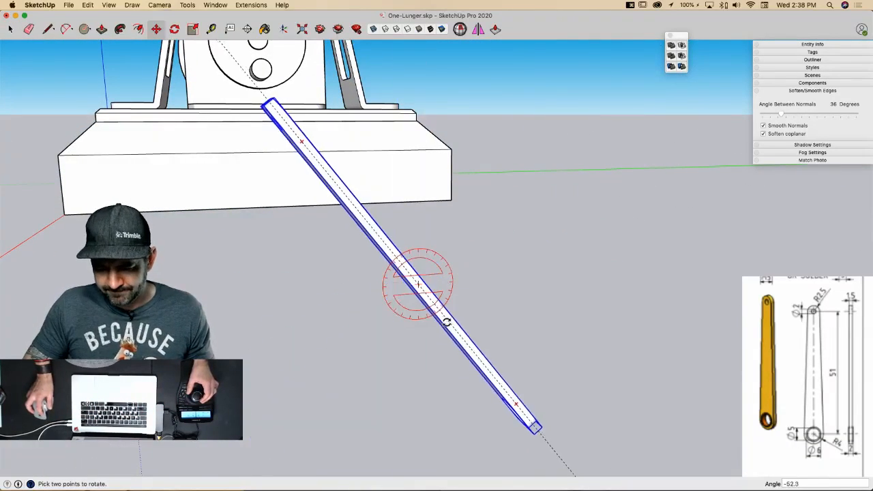
left_click(416, 335)
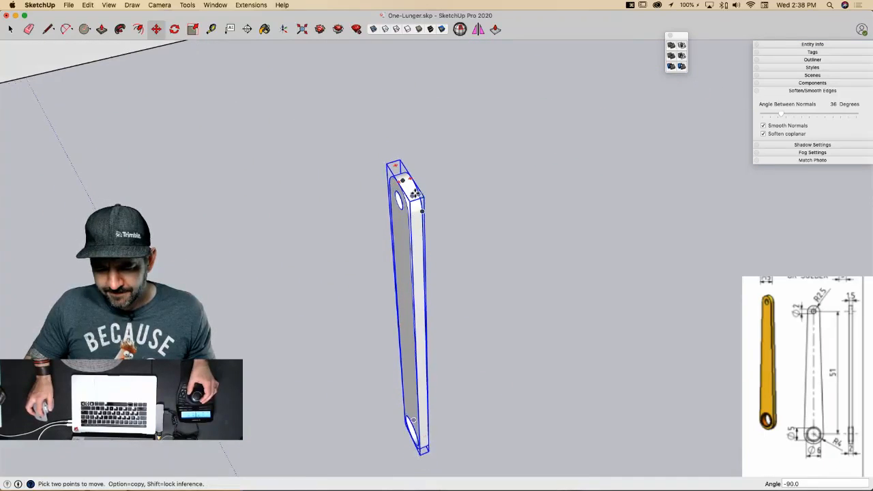
left_click(414, 196)
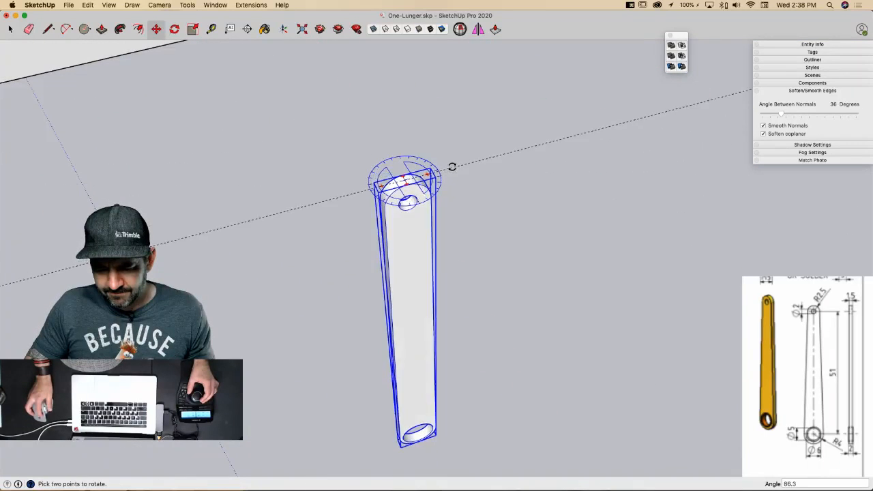
left_click(452, 167)
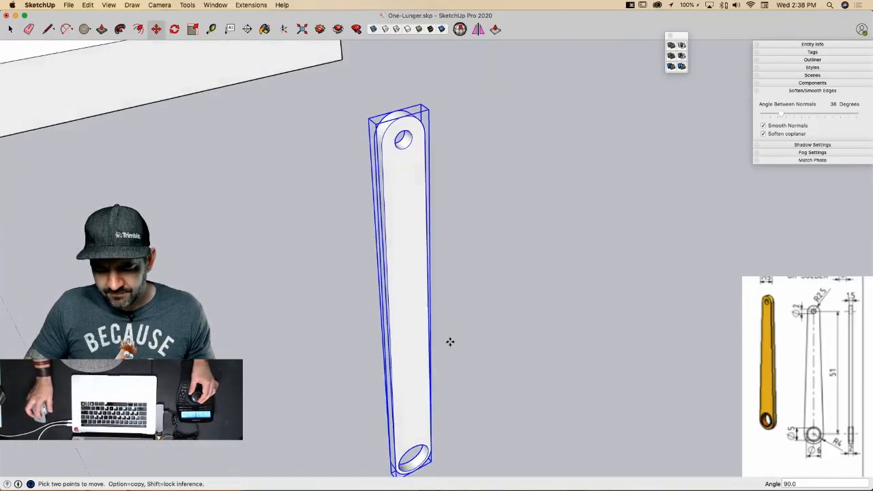
Step: Move the rod from the top of its large hole onto the matching point of the engine's crank pin
key("m")
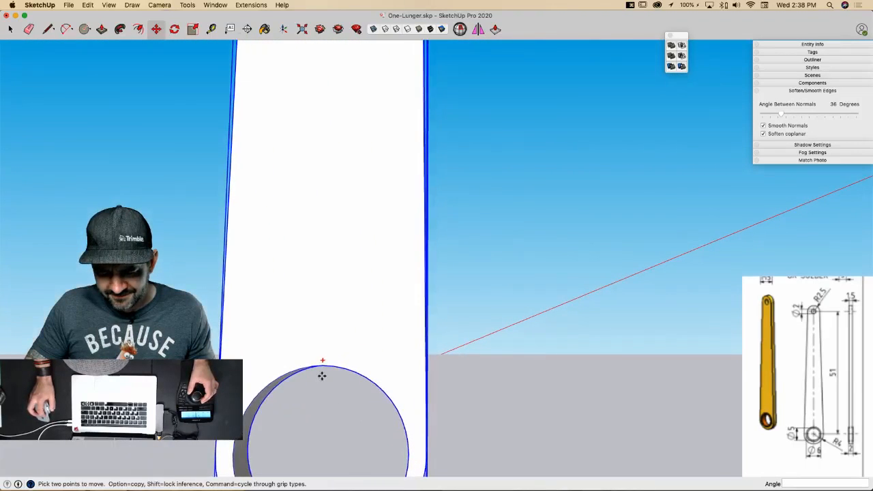
left_click(323, 366)
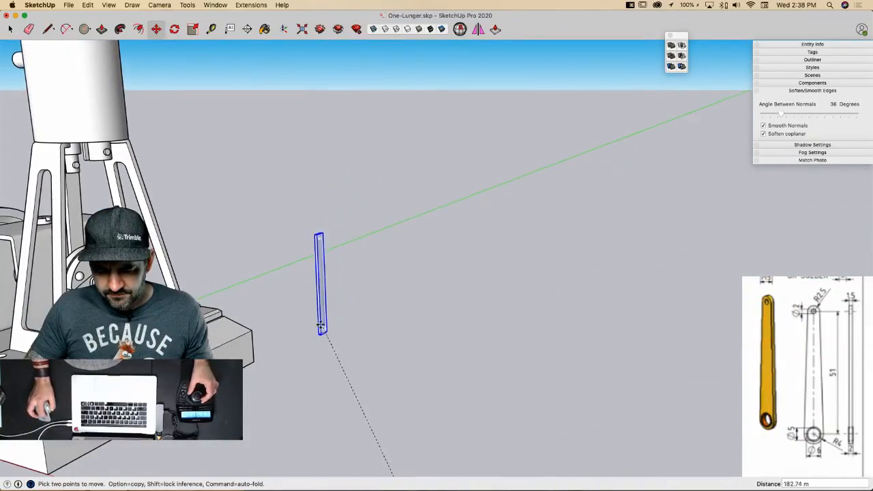
left_click(321, 326)
scroll(321, 326, "up", 10)
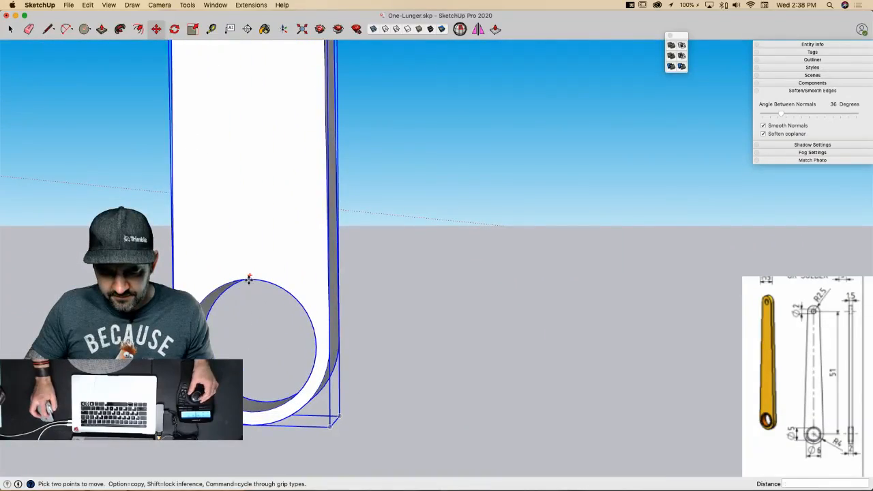
left_click(249, 280)
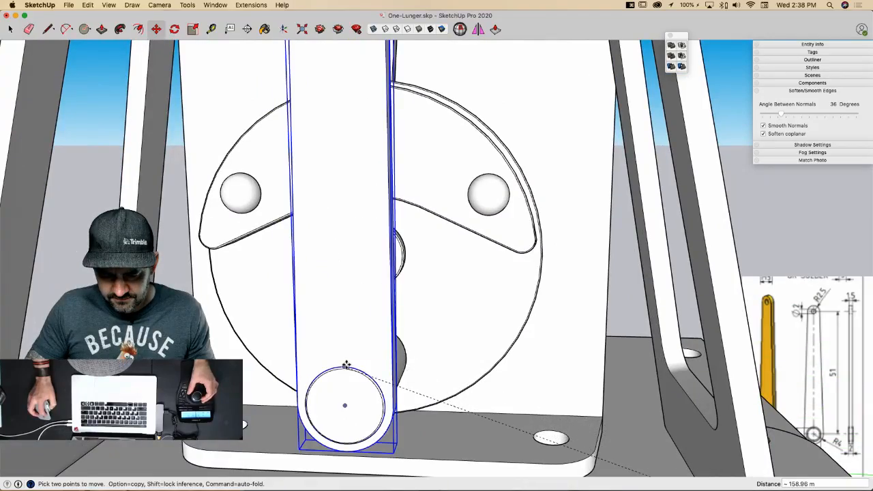
left_click(347, 365)
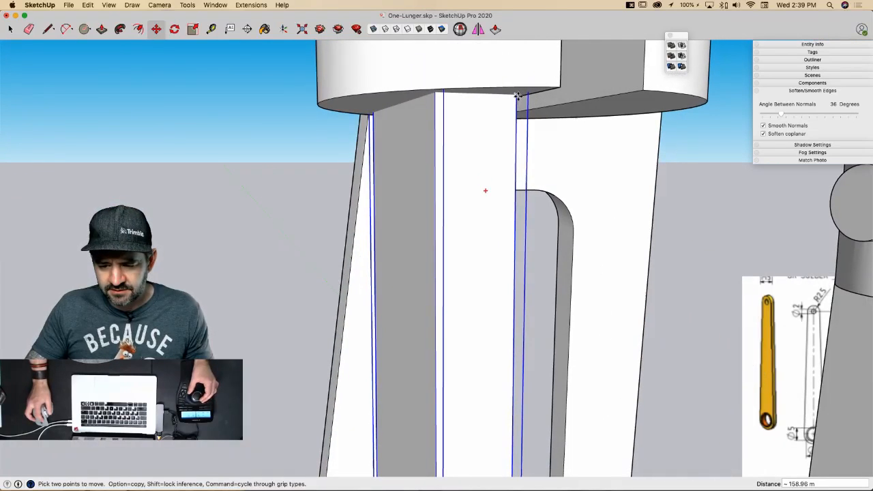
Step: Slide the rod about 1.64 m along the red axis to line it up under the piston cylinder
left_click(517, 96)
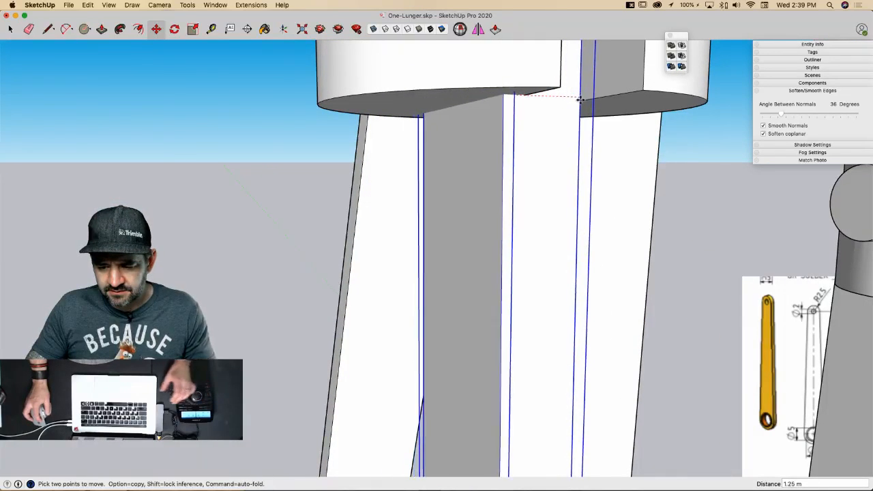
left_click(621, 92)
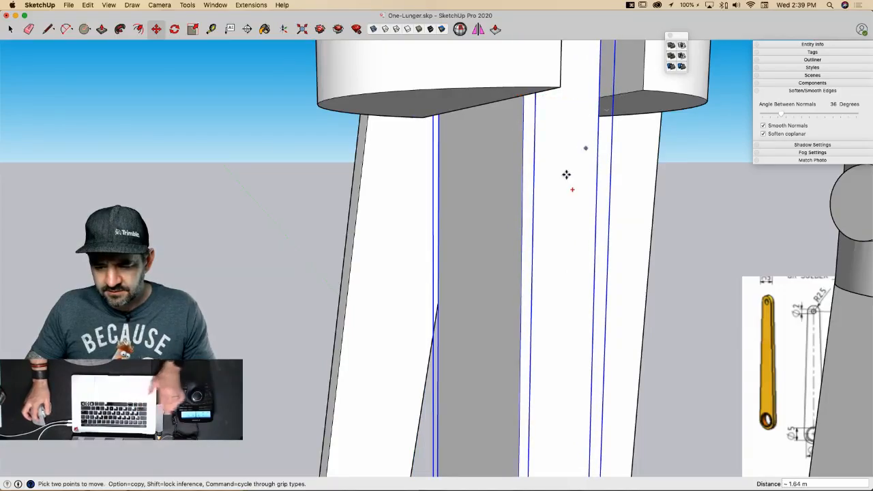
key("space")
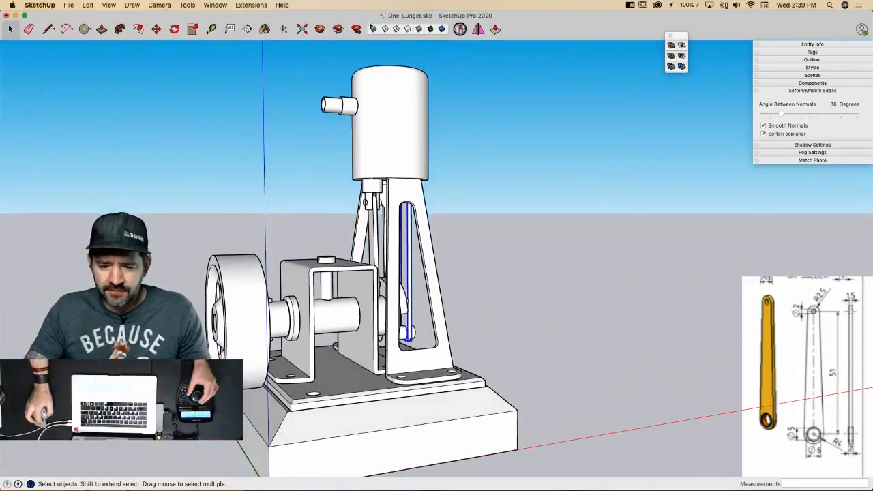
Step: Check the fitted rod through the engine in X-ray display, save the model, and restore the opaque display
left_click(374, 28)
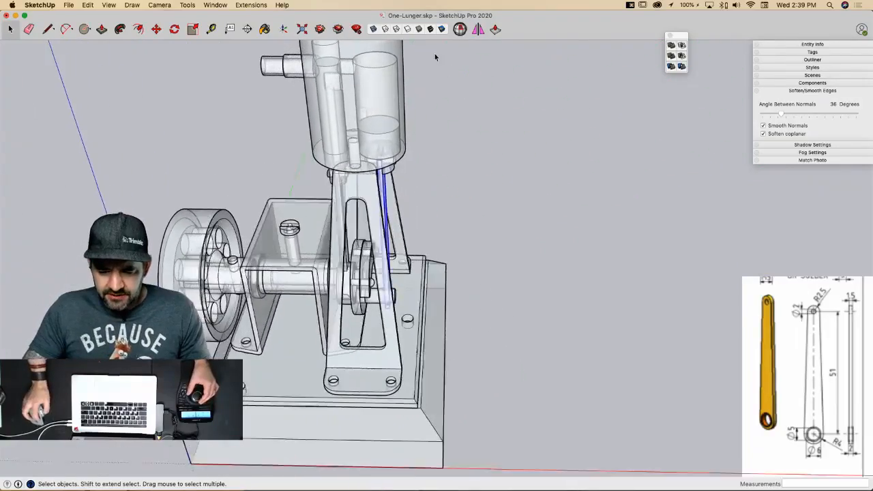
left_click(534, 217)
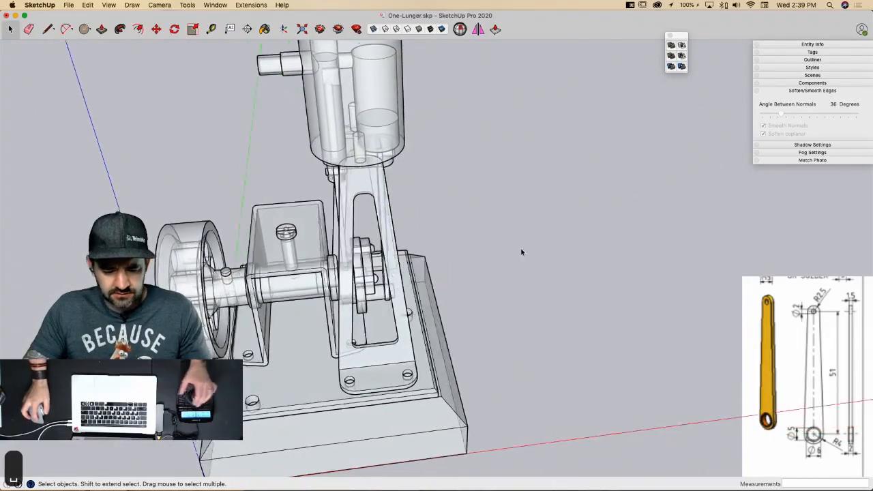
key("Escape")
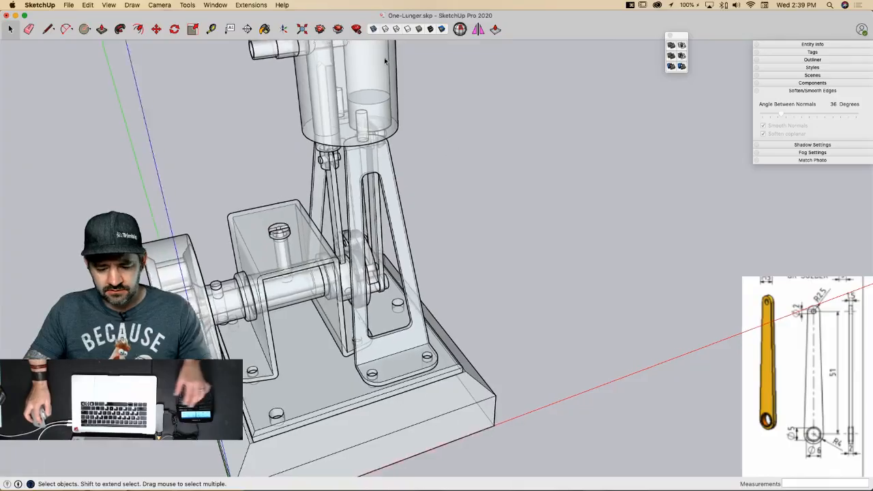
key("super+s")
left_click(373, 29)
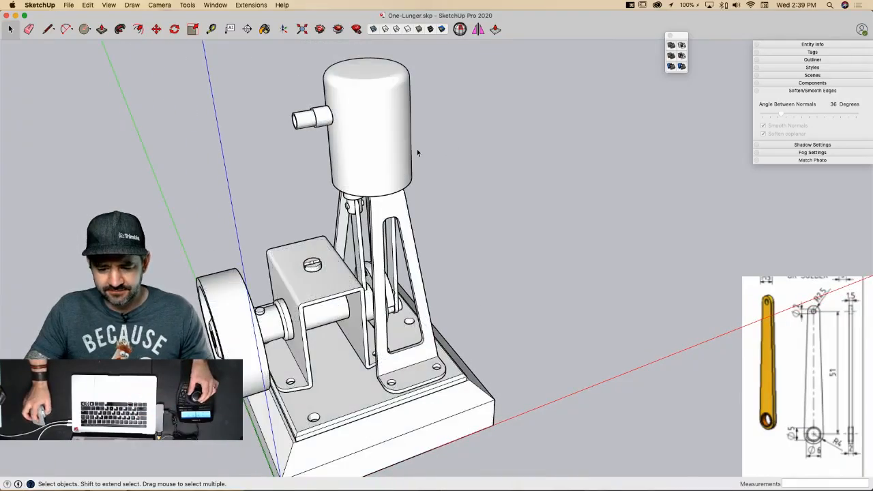
Step: Draw a 1.50 m radius circle on the rim of the support foot's bolt hole and extrude it 15 m downward
scroll(415, 148, "up", 10)
scroll(352, 329, "up", 5)
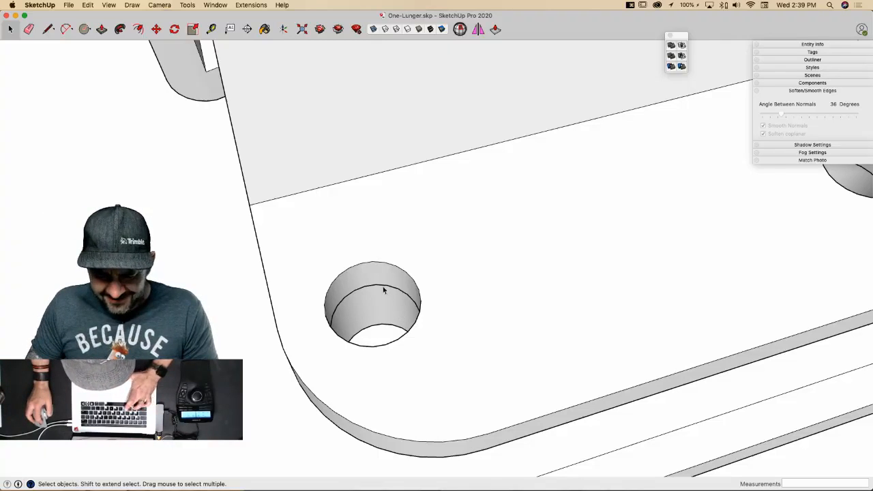
key("c")
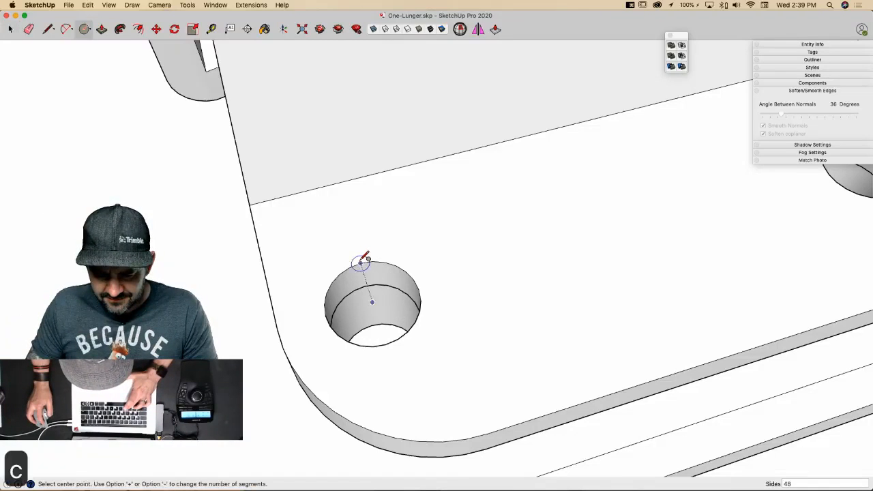
left_click(373, 302)
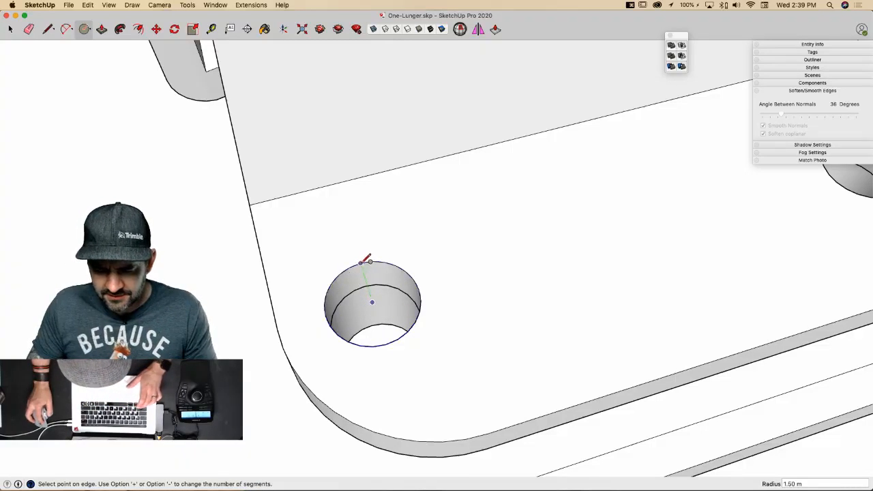
left_click(369, 261)
key("p")
left_click(385, 338)
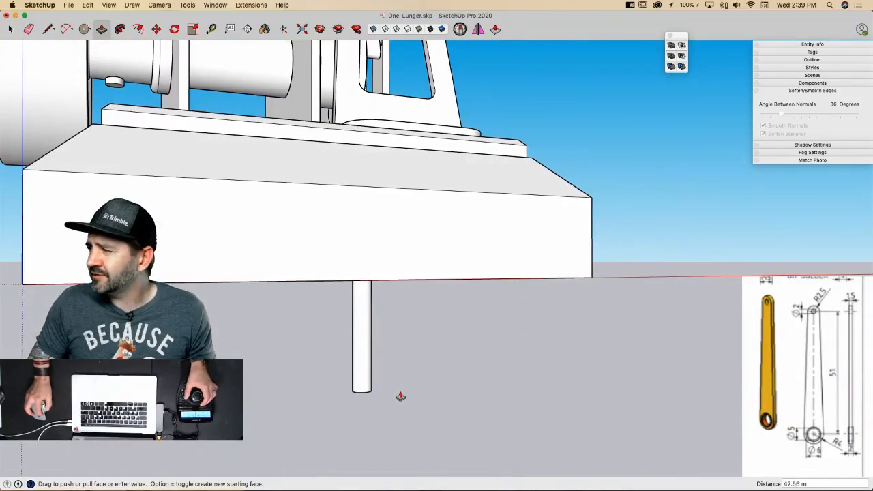
left_click(400, 397)
type("15.00")
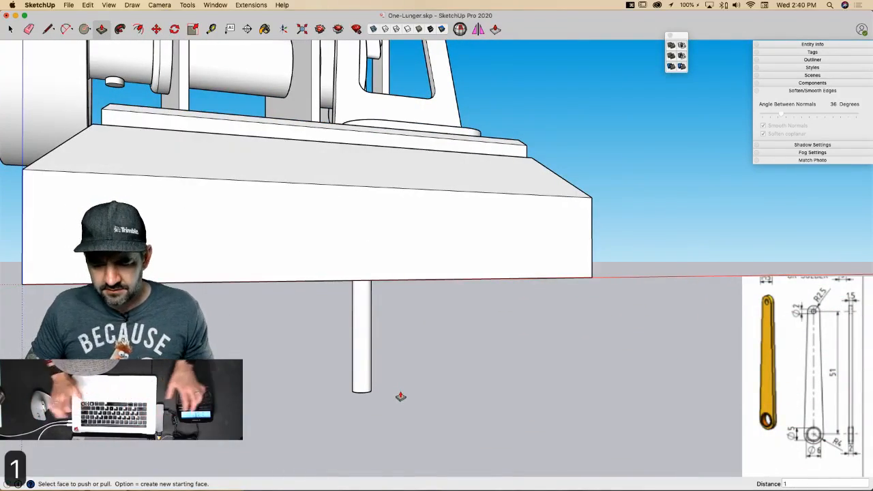
key("space")
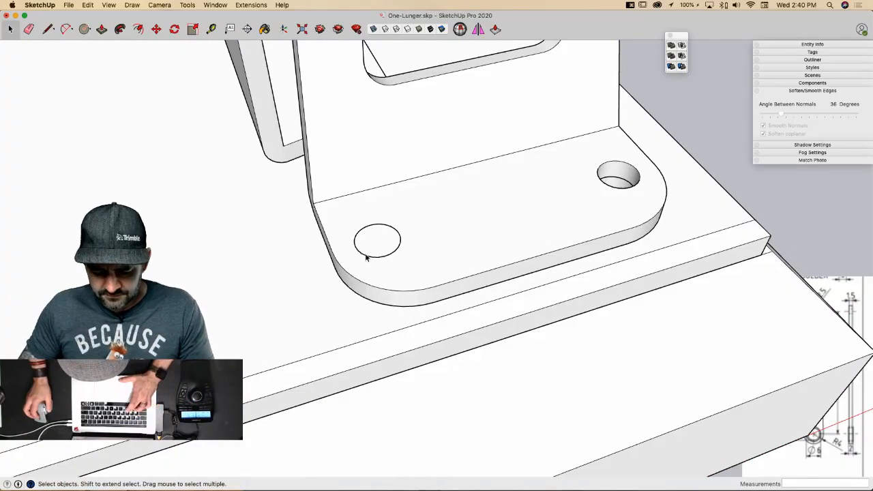
Step: Draw a 2.50 m line across the foot from the shank circle's center and a vertical line up from the same center
key("l")
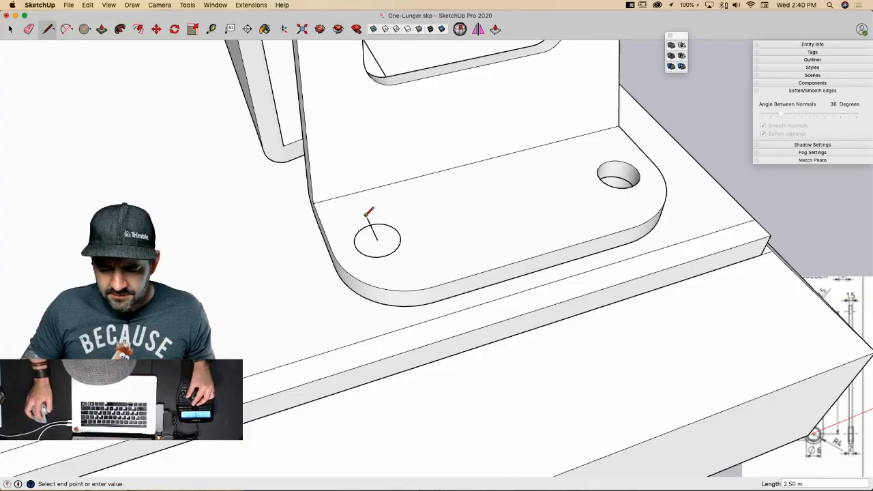
left_click(368, 213)
middle_click_drag(369, 214, 404, 213)
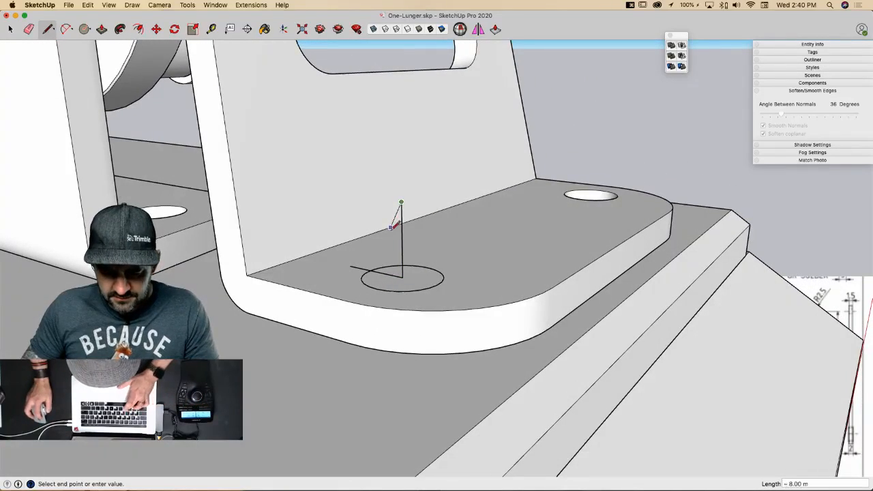
key("l")
Step: Draw an upright circle of 2.50 m radius centered on the shank's top circle, reaching the end of the horizontal line
key("c")
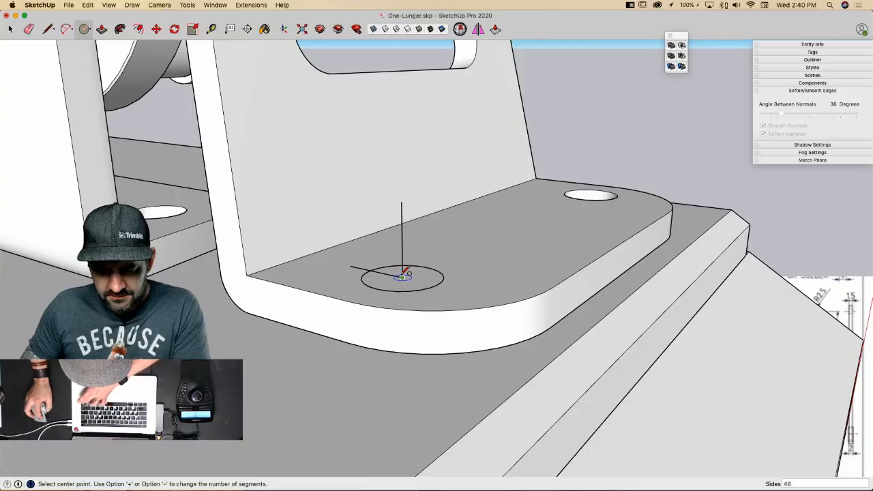
key("Left")
left_click(403, 275)
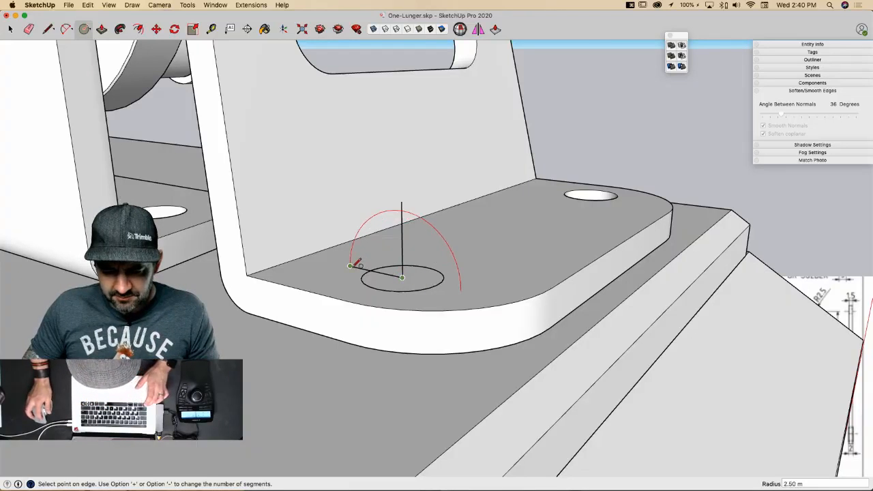
left_click(350, 265)
key("e")
left_click(413, 207)
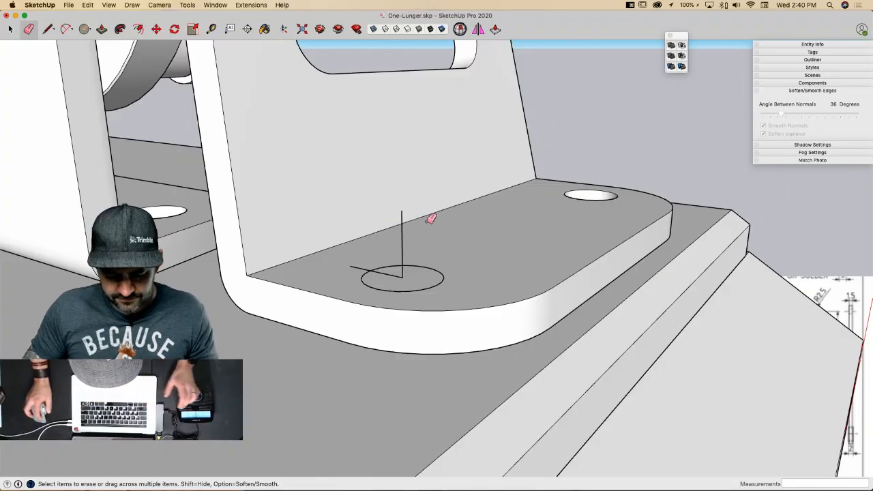
key("super+z")
Step: Split the upright half disc along its vertical centerline and erase one half to leave a quarter-circle profile
key("l")
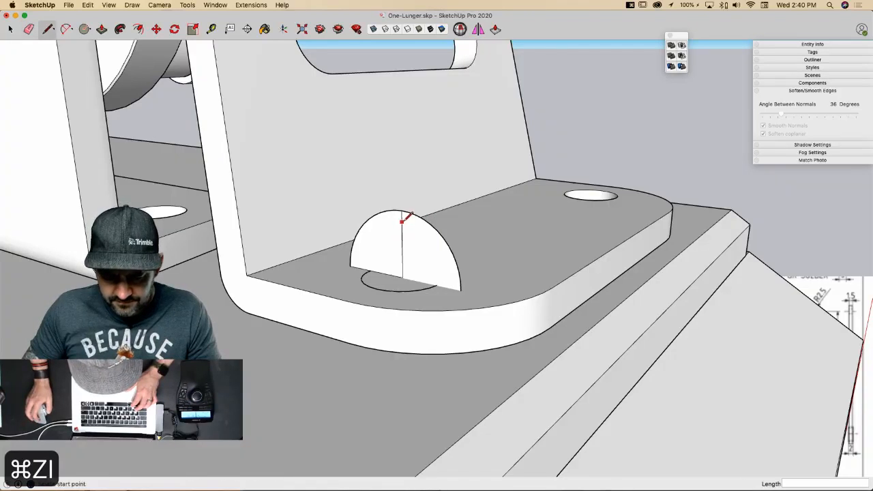
scroll(403, 213, "up", 5)
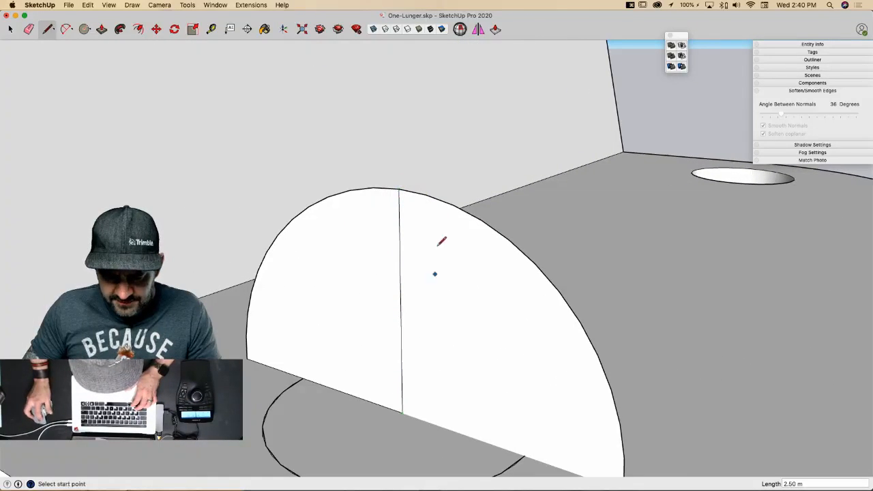
key("e")
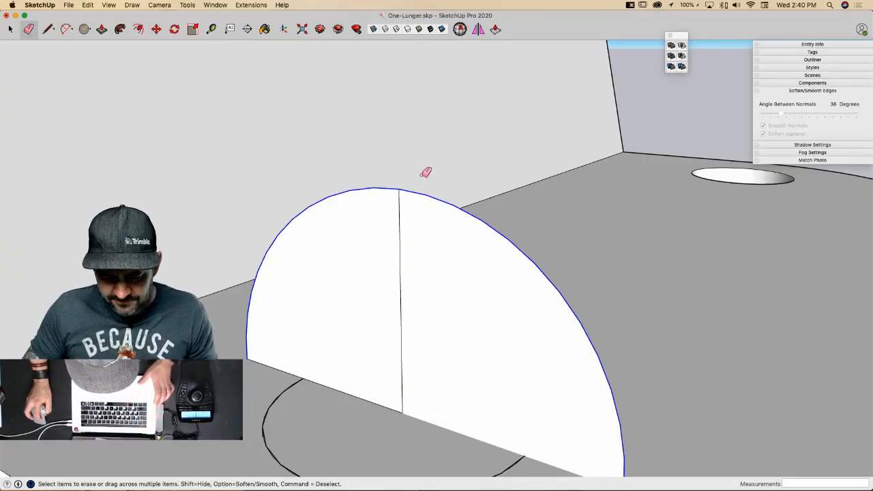
key("Escape")
key("l")
left_click(402, 413)
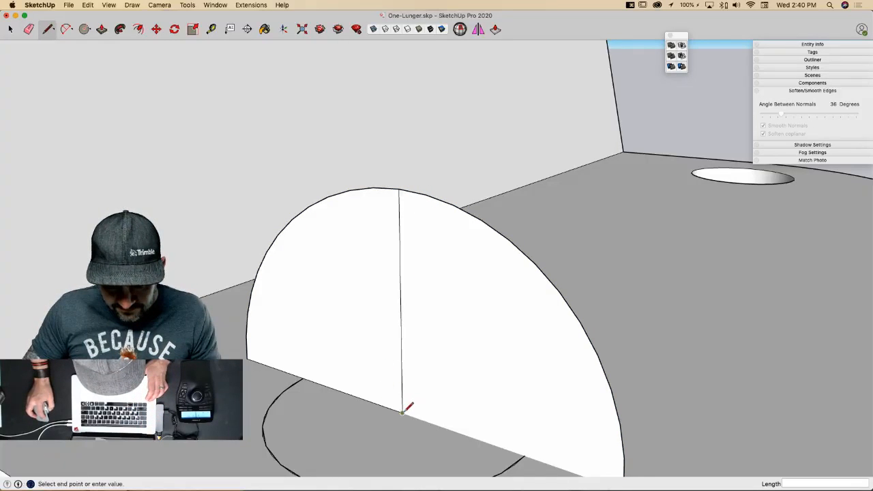
key("e")
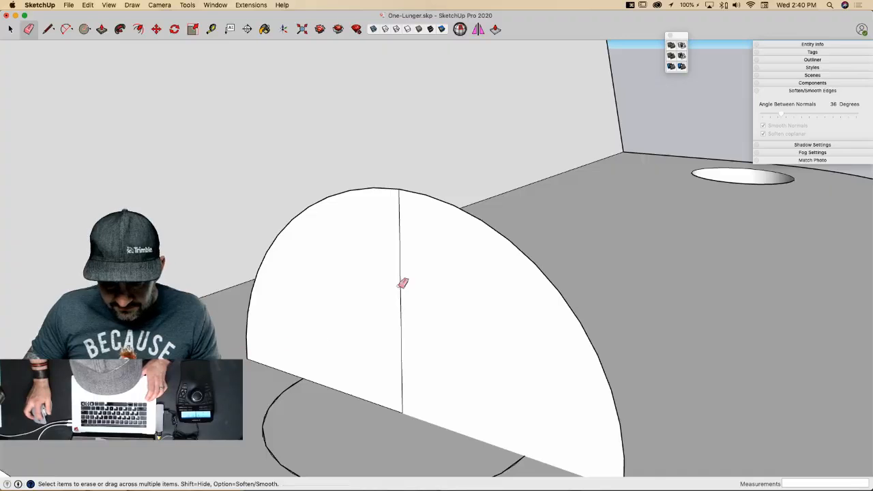
left_click(432, 196)
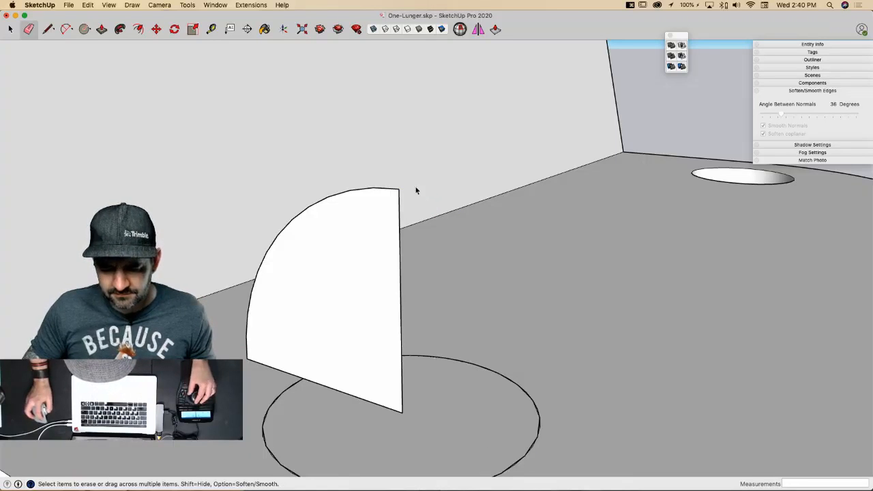
Step: Scale the quarter circle's arc vertically to 0.69 to flatten the head profile
key("space")
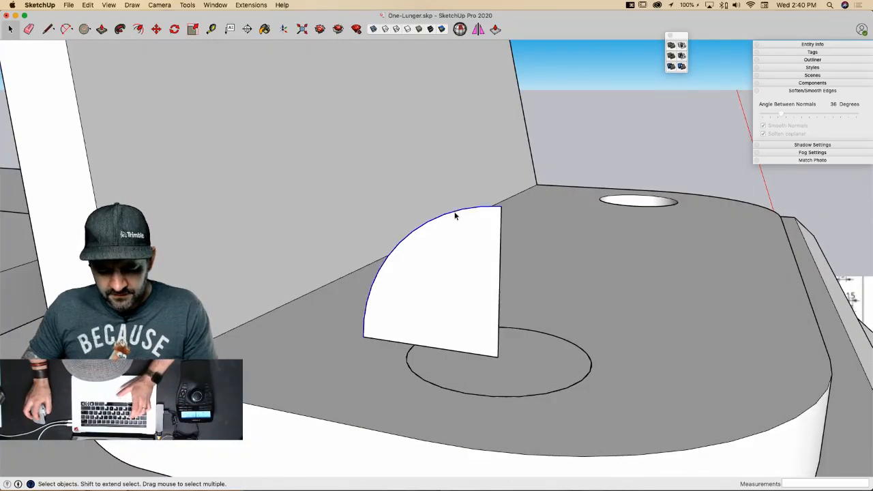
key("s")
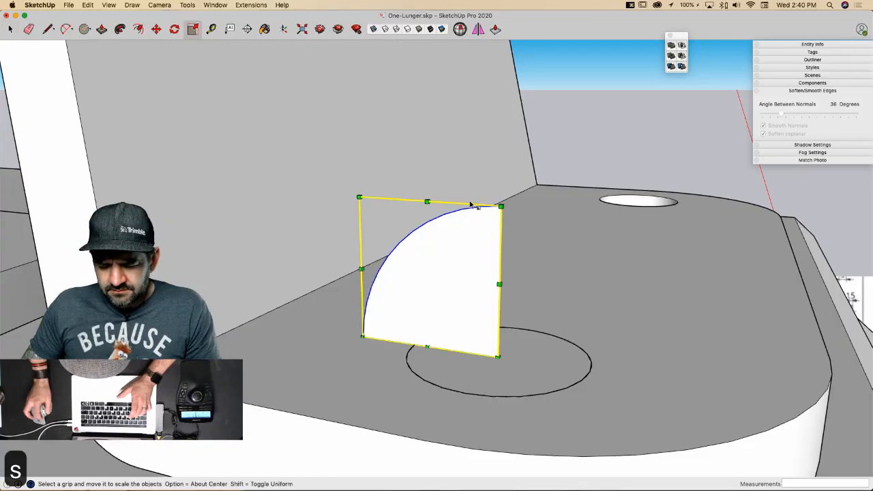
left_click(427, 201)
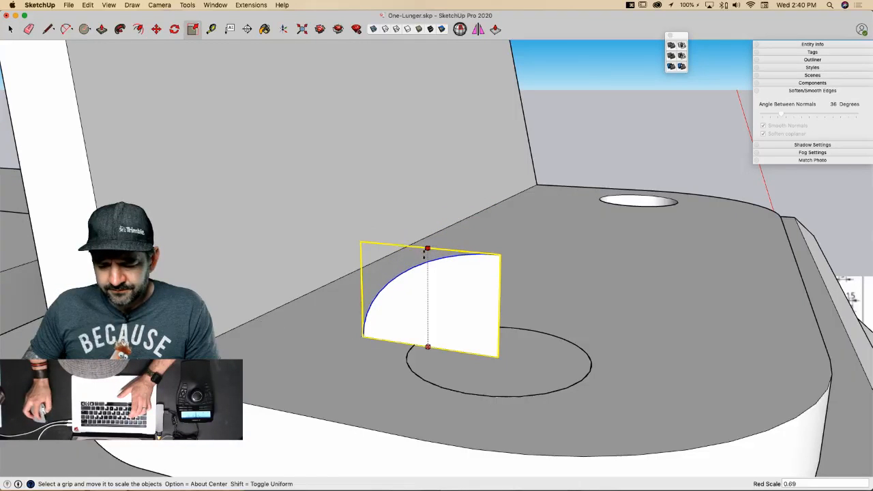
key("space")
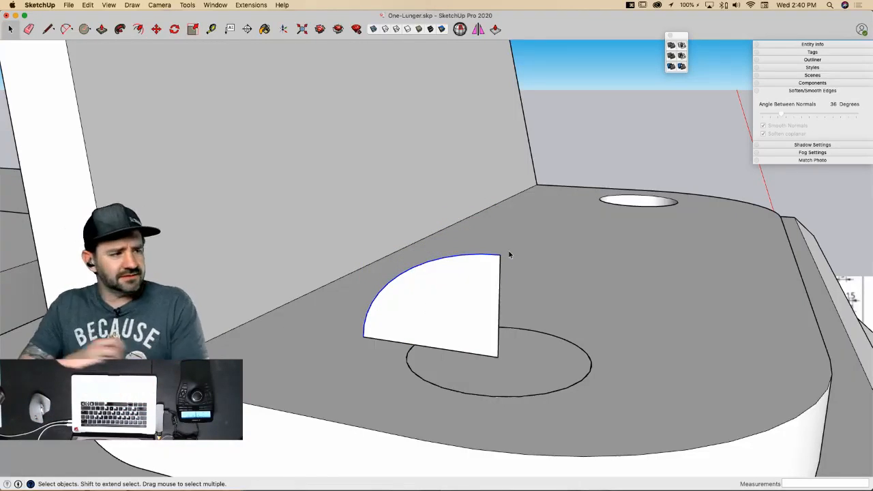
Step: Sweep the flattened quarter profile around the shank's circular face with Follow Me to form a domed head
middle_click_drag(477, 242, 410, 360)
left_click(411, 362)
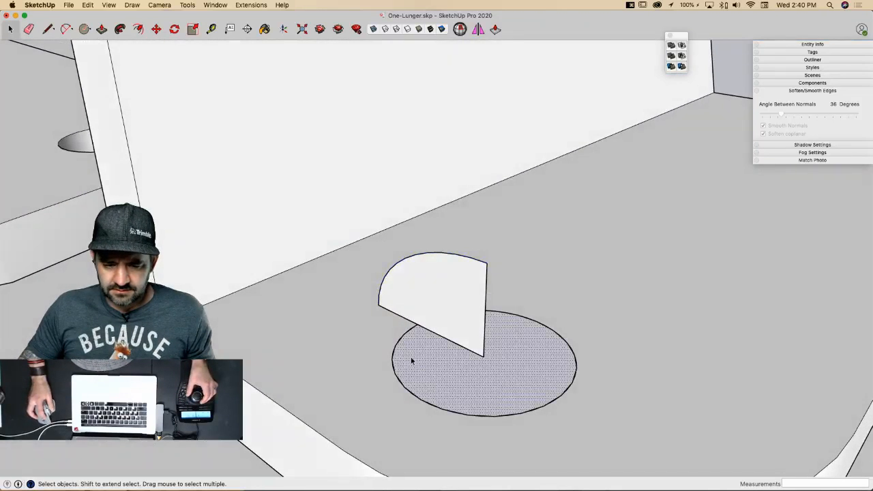
left_click(120, 29)
left_click(458, 307)
key("space")
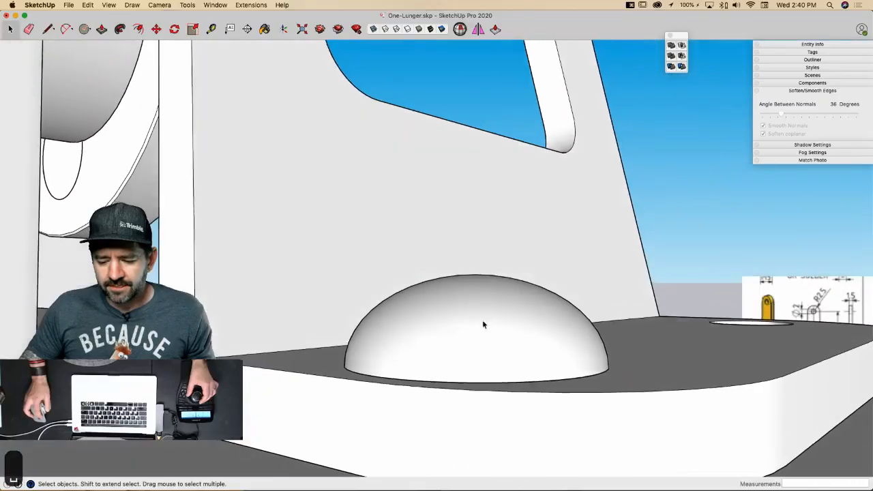
Step: Select the whole fastener in X-ray view, head and shank, and make it a component named "03 Wood Screw"
middle_click_drag(483, 324, 494, 331)
triple_click(494, 332)
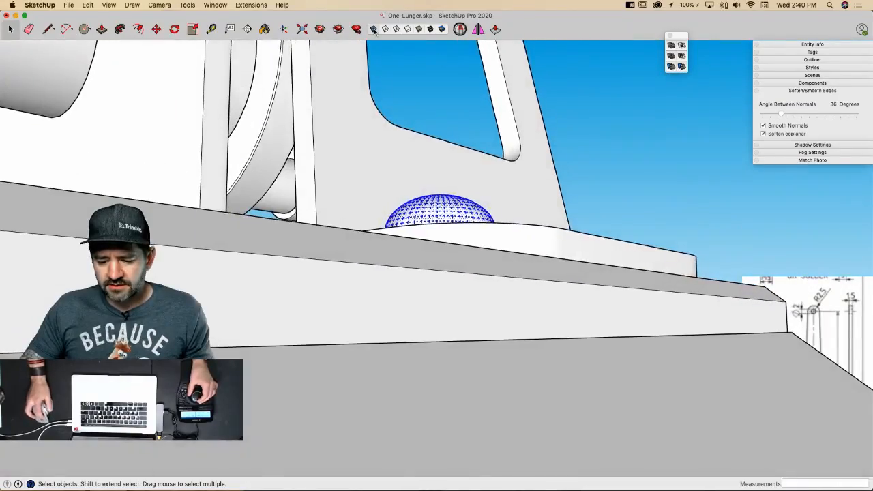
left_click(373, 28)
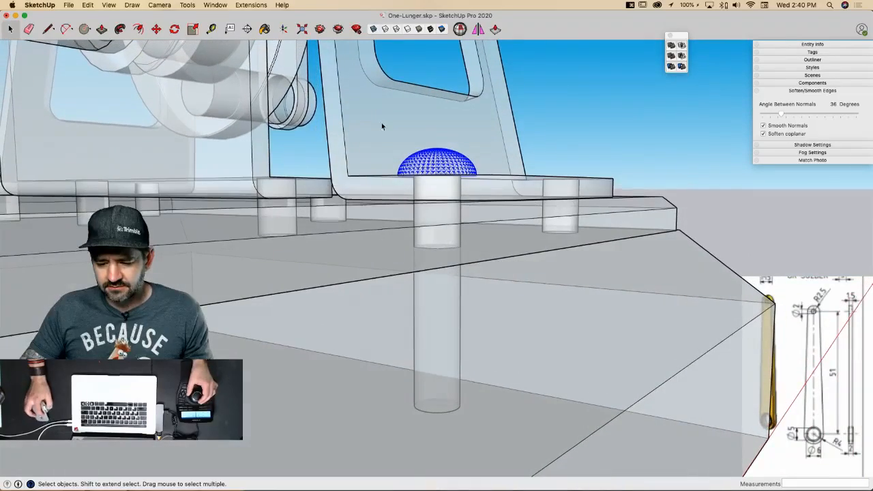
left_click_drag(380, 114, 497, 418)
right_click(440, 180)
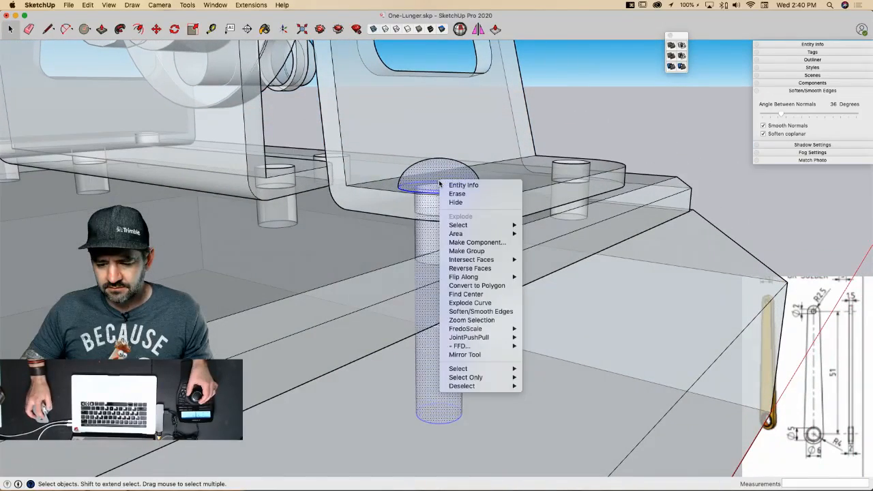
left_click(477, 243)
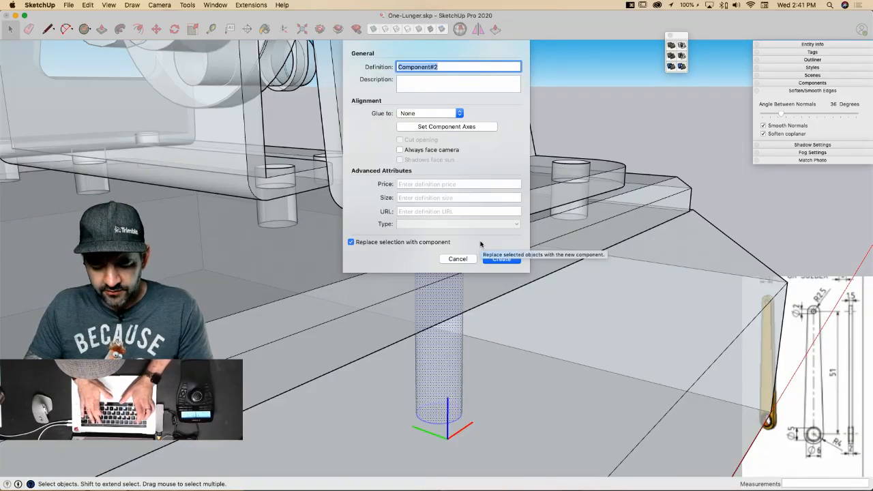
type("03")
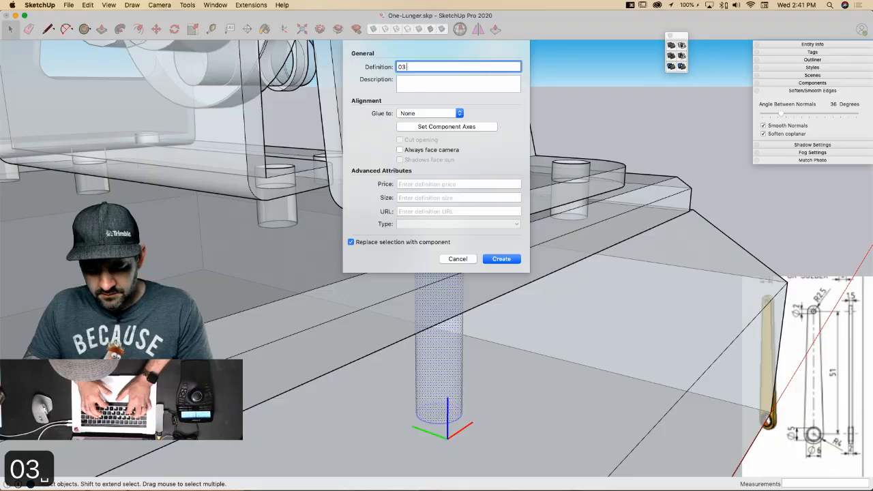
type(" Wood Screw")
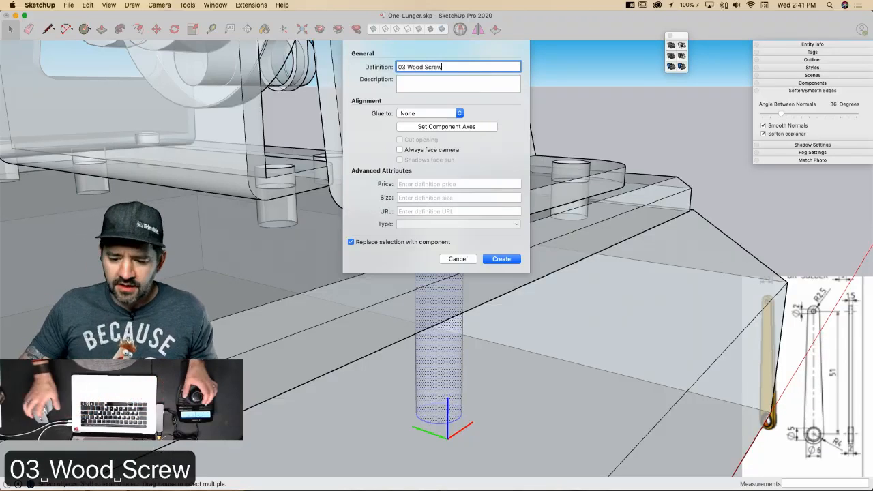
key("Return")
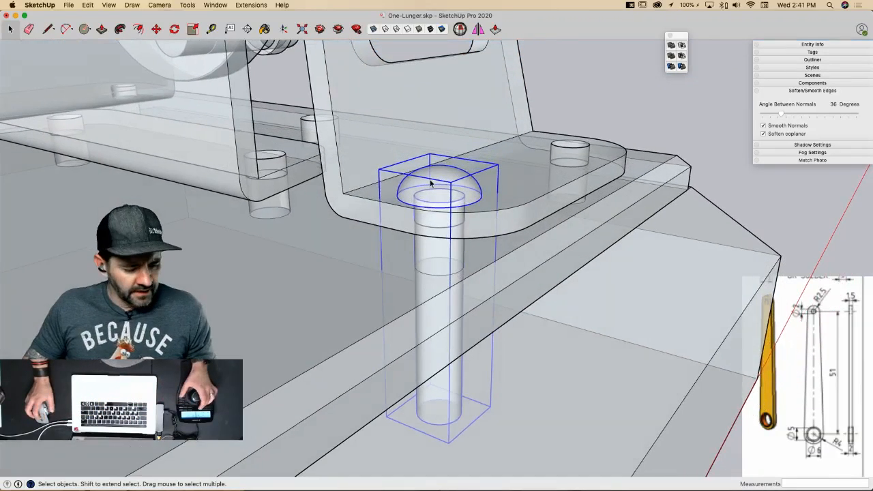
Step: Open the screw component in opaque view, draw an edge across the head's underside to fill its face, and erase that edge
double_click(431, 183)
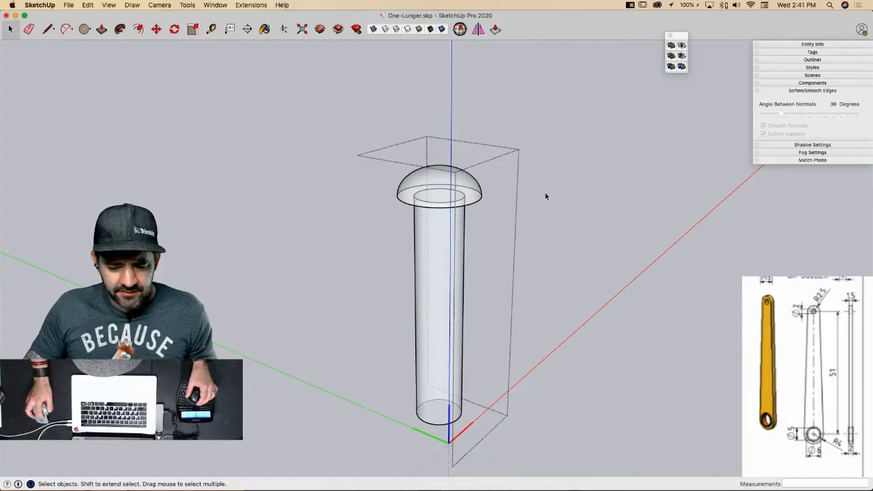
left_click(545, 192)
double_click(466, 181)
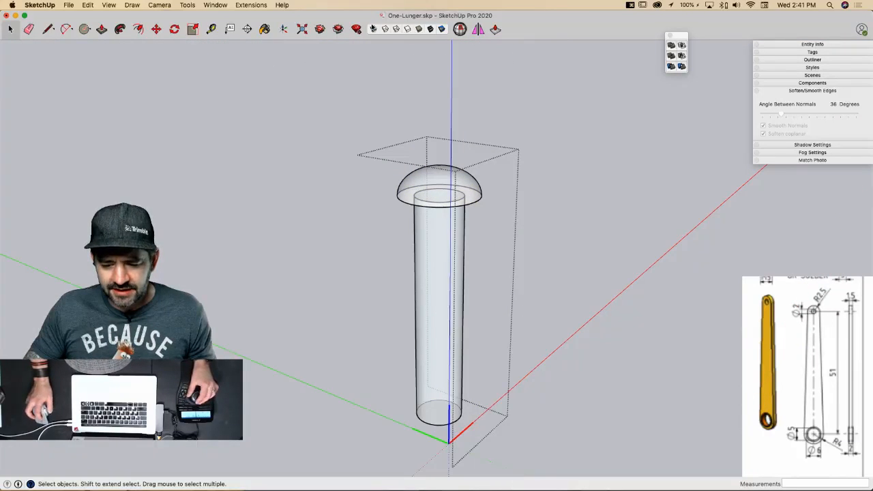
left_click(373, 29)
key("l")
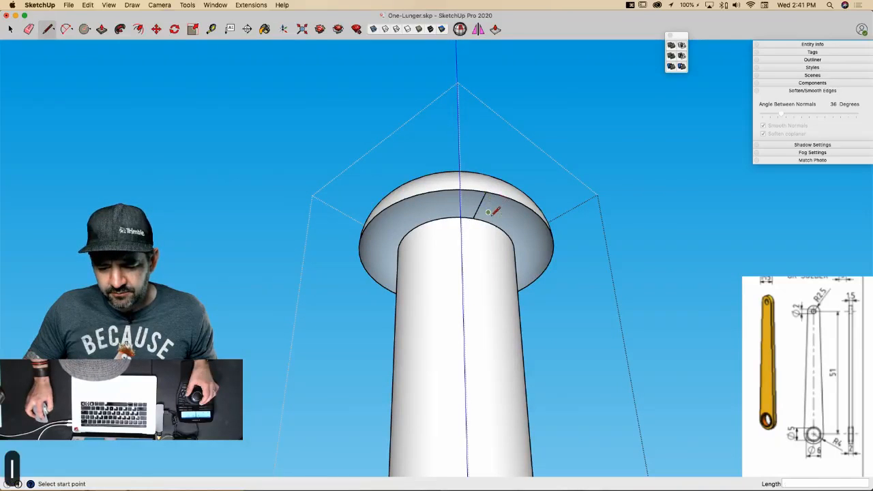
left_click(511, 198)
key("e")
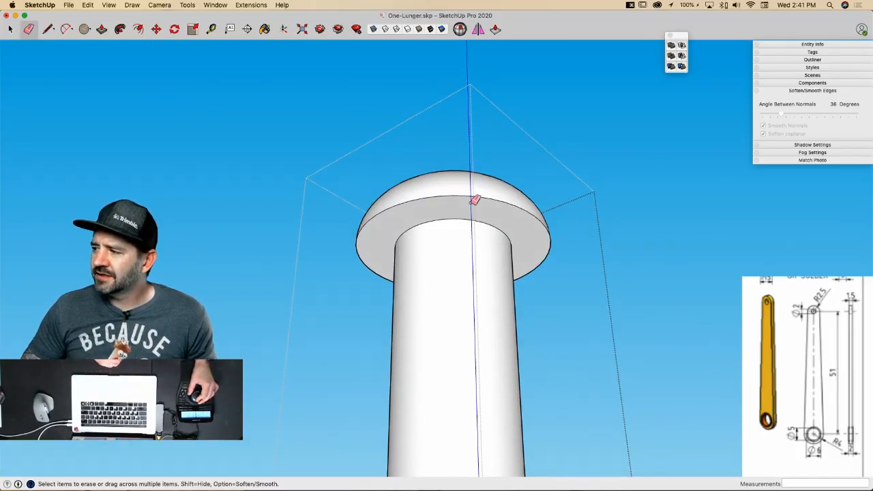
middle_click_drag(475, 200, 476, 200)
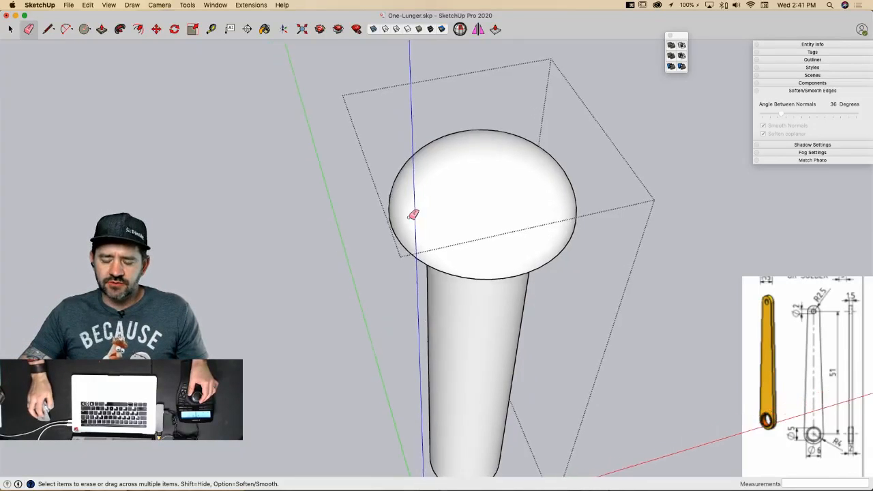
Step: Show hidden geometry, draw a guide line outward from the dome's center and a narrow upright rectangle about 0.31 m wide at its end
key("l")
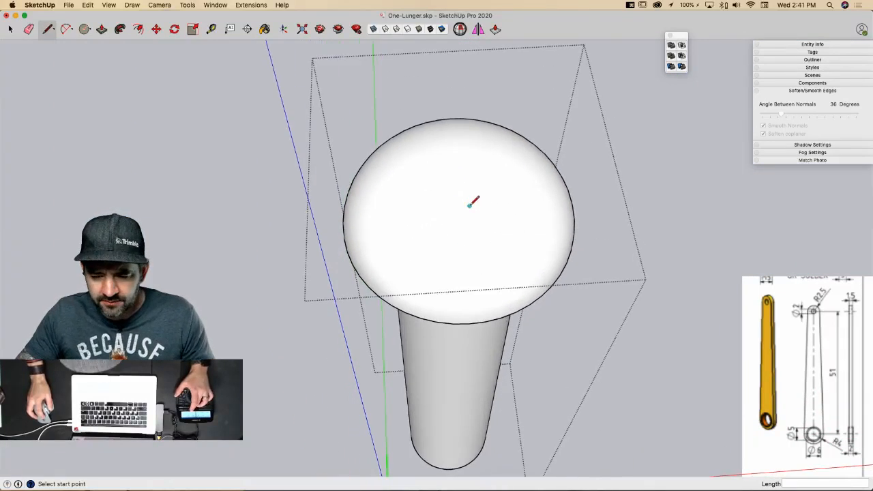
key("alt+h")
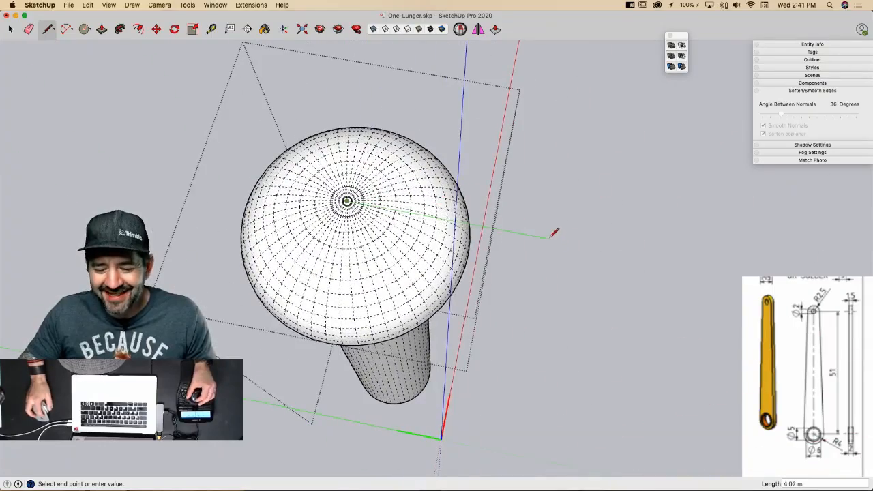
left_click(551, 238)
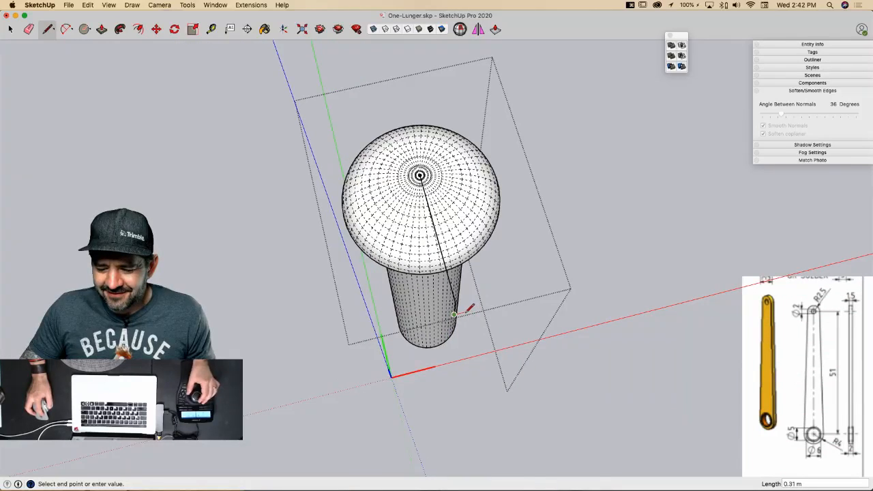
left_click(468, 308)
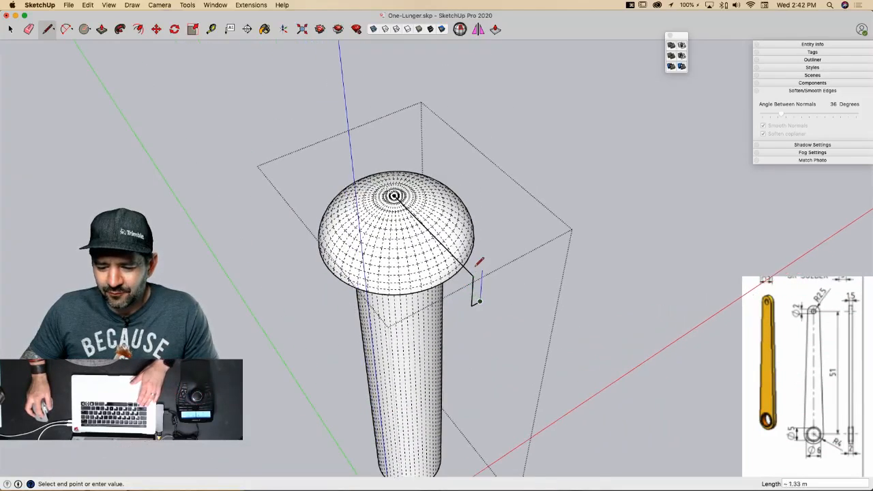
left_click(487, 195)
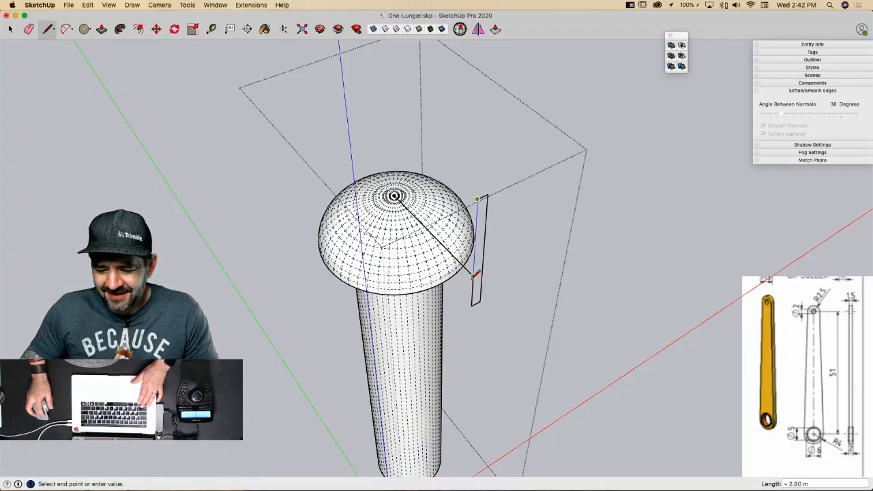
Step: Copy the narrow rectangle 0.31 m to the other side of the guide line and erase the guide line
key("space")
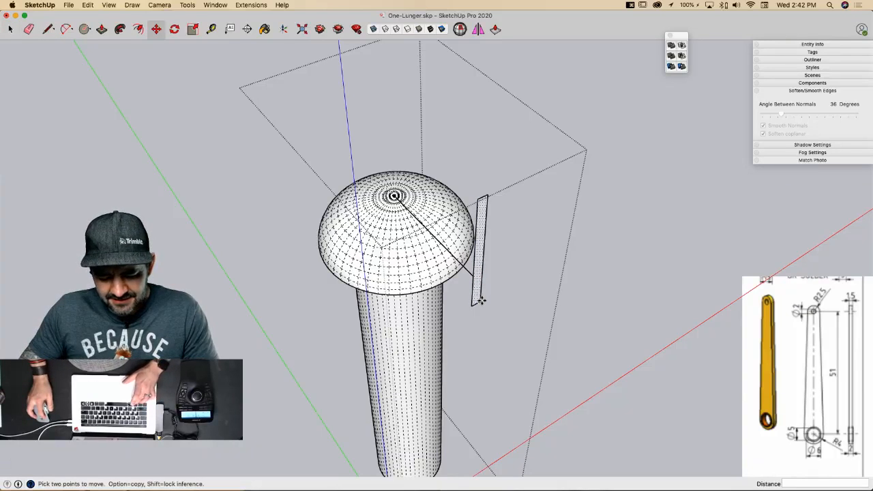
left_click(480, 300)
key("alt")
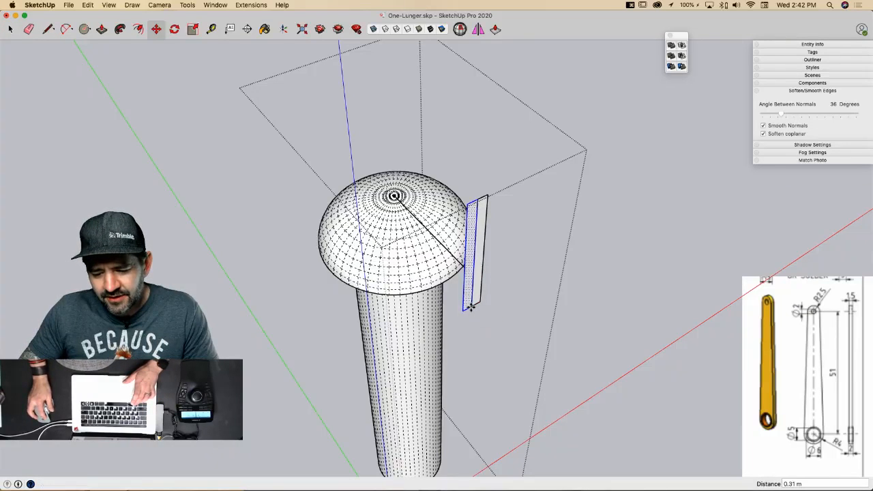
key("e")
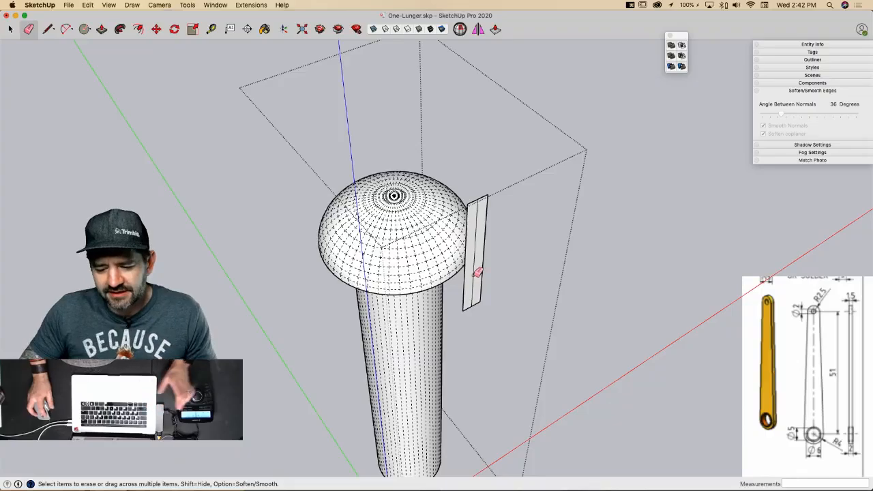
Step: Push/Pull the upright rectangle 7.72 m across the screw head into a block and erase the stray lengthwise edge on its side
key("p")
left_click(478, 276)
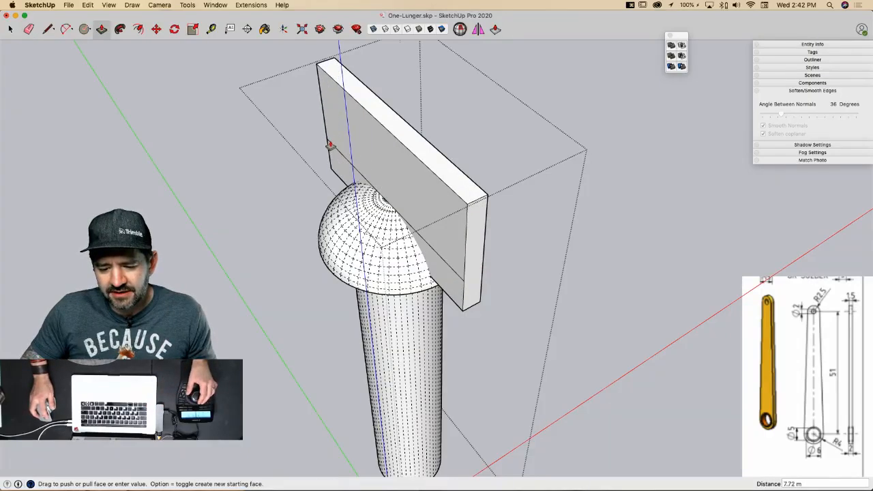
left_click(330, 146)
key("e")
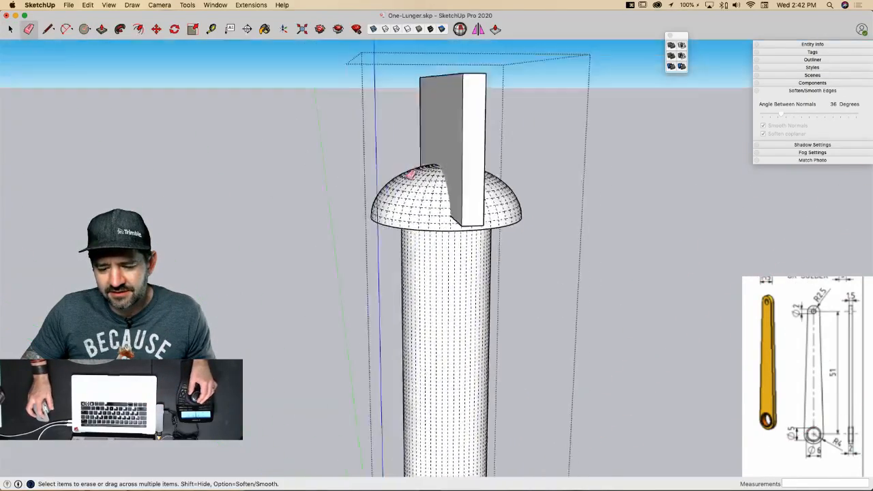
mouse_move(411, 175)
middle_mouse_down()
mouse_move(446, 154)
mouse_move(477, 97)
mouse_move(500, 98)
middle_mouse_up()
key("space")
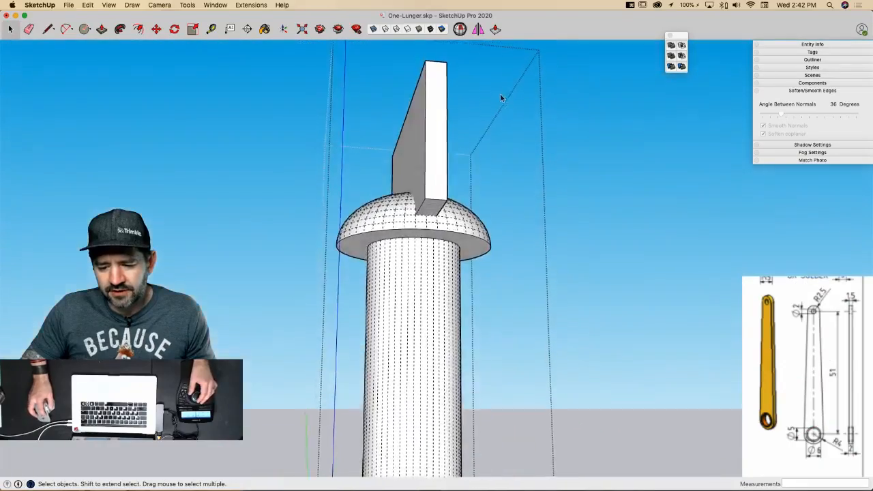
Step: Reverse the faces of the whole block crossing the screw head
triple_click(420, 170)
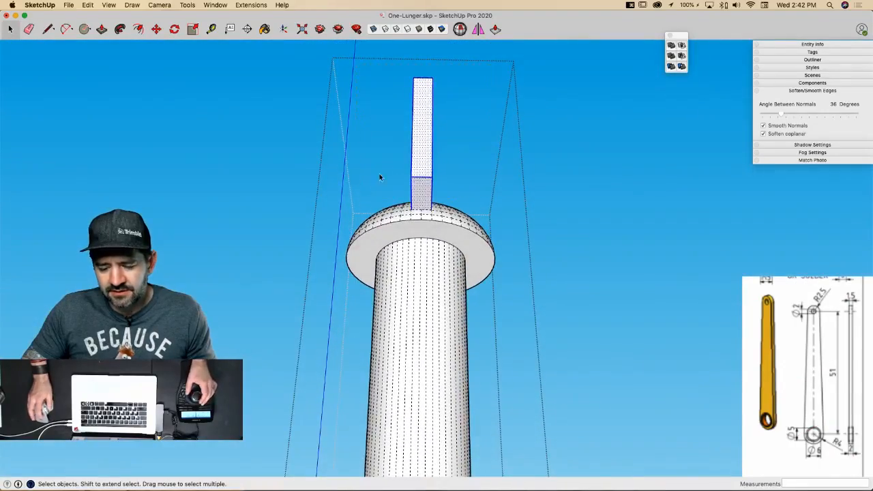
right_click(444, 182)
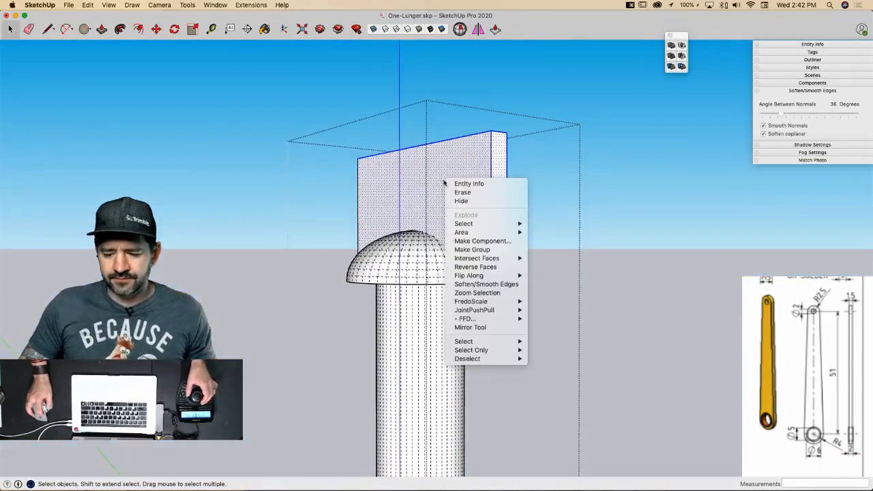
left_click(487, 268)
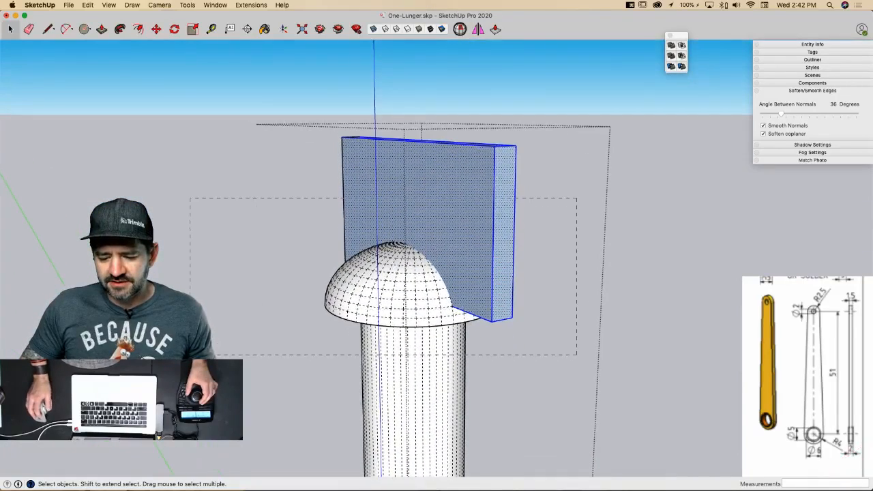
Step: Select the screw and the block together and intersect their faces with the selection
triple_click(329, 304)
right_click(418, 248)
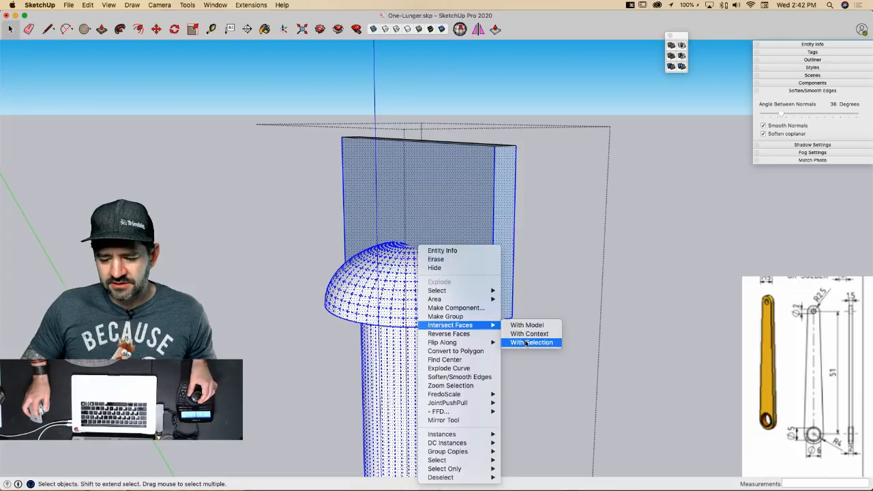
left_click(527, 343)
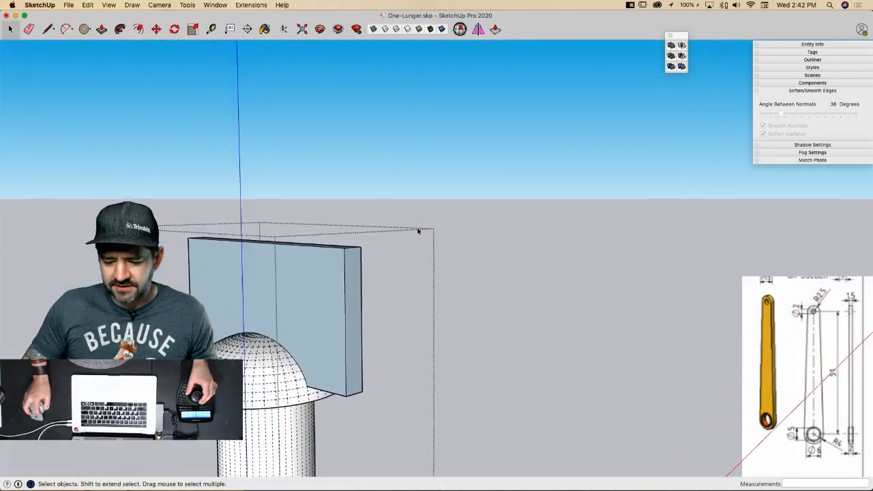
Step: Delete the block parts protruding from the head and the enclosed dome strip to leave an open screwdriver slot
left_click_drag(526, 178, 456, 373)
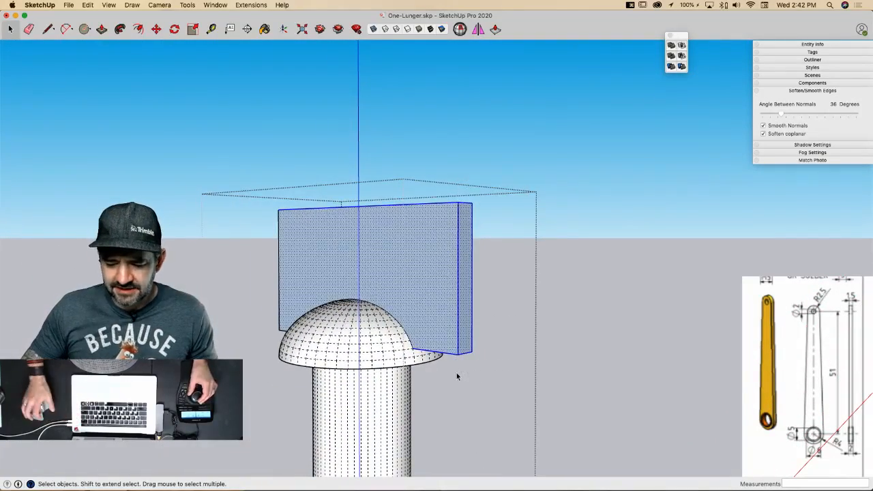
key("BackSpace")
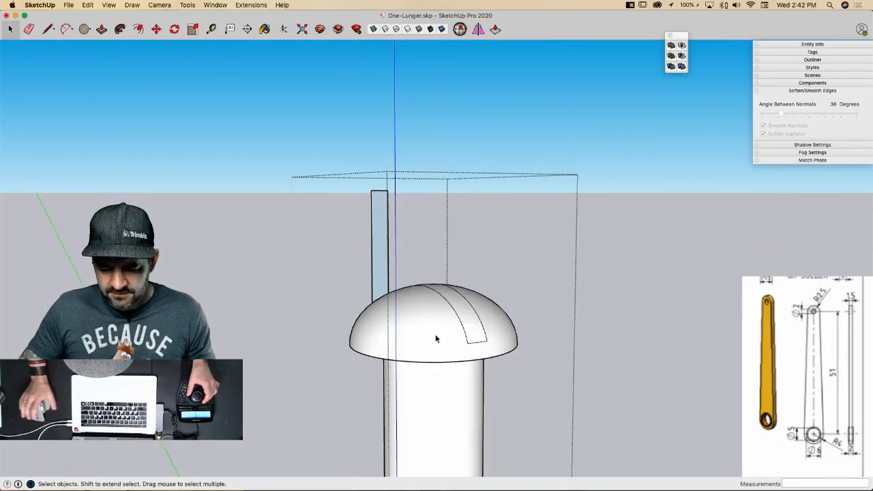
left_click(444, 314)
key("BackSpace")
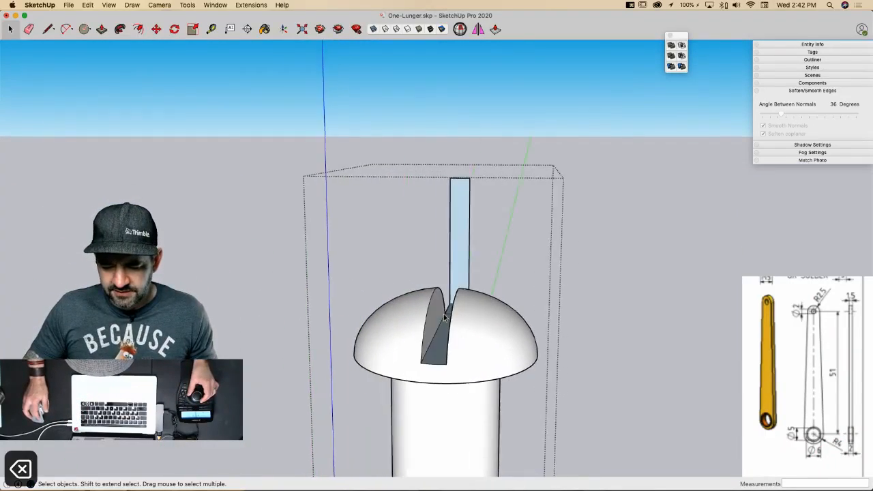
key("e")
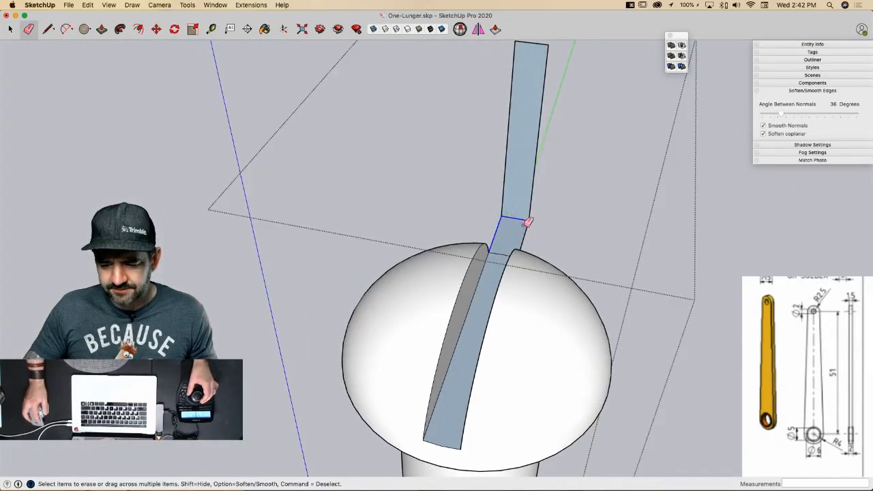
left_click(546, 39)
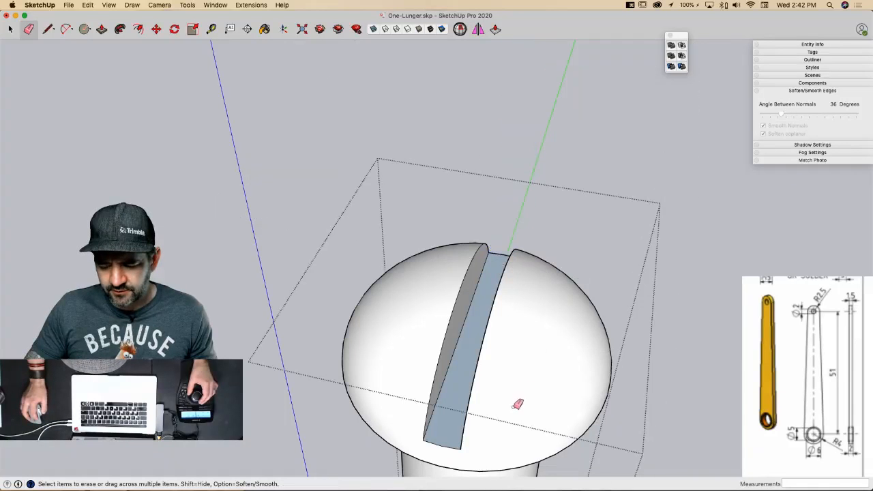
Step: Finish editing the slotted screw component and return to the whole engine model
right_click(515, 402)
left_click(562, 408)
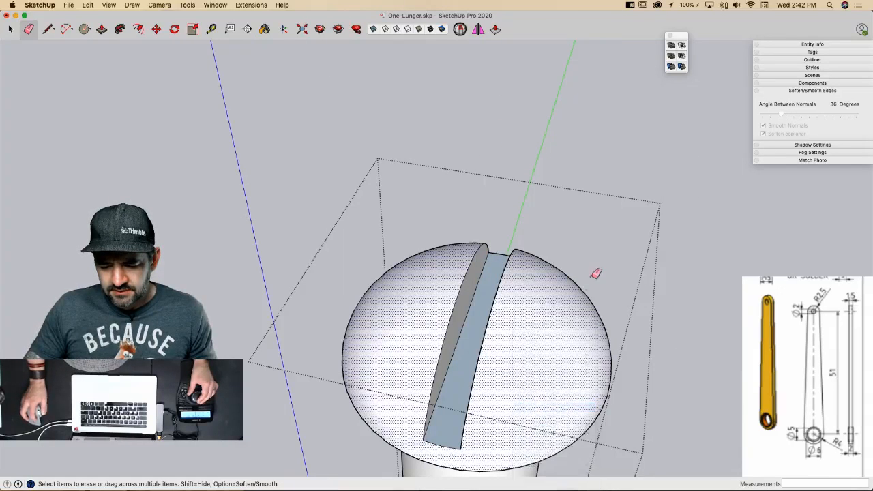
key("space")
key("Escape")
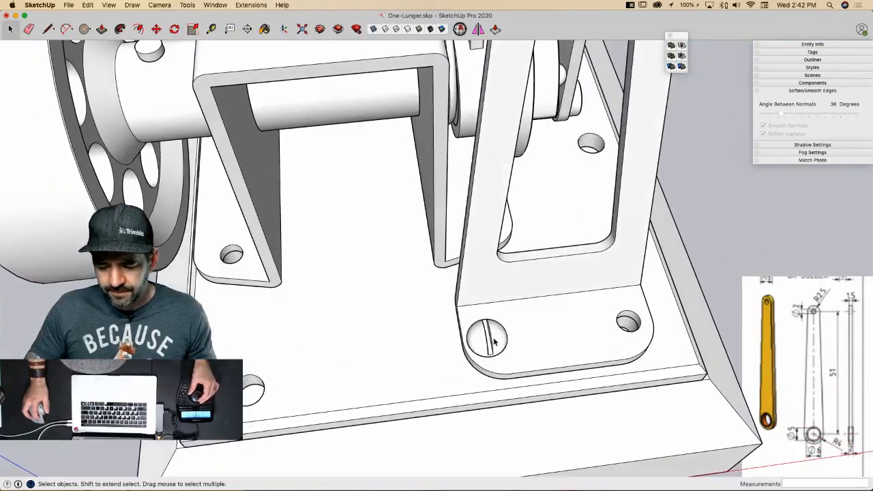
Step: Select the slotted screw in the support foot and turn on X-ray display for the model
left_click(490, 335)
key("m")
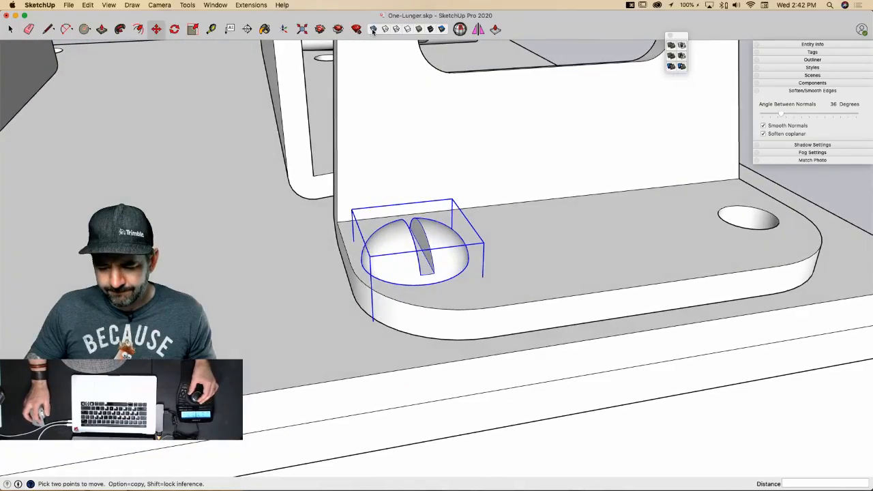
left_click(373, 29)
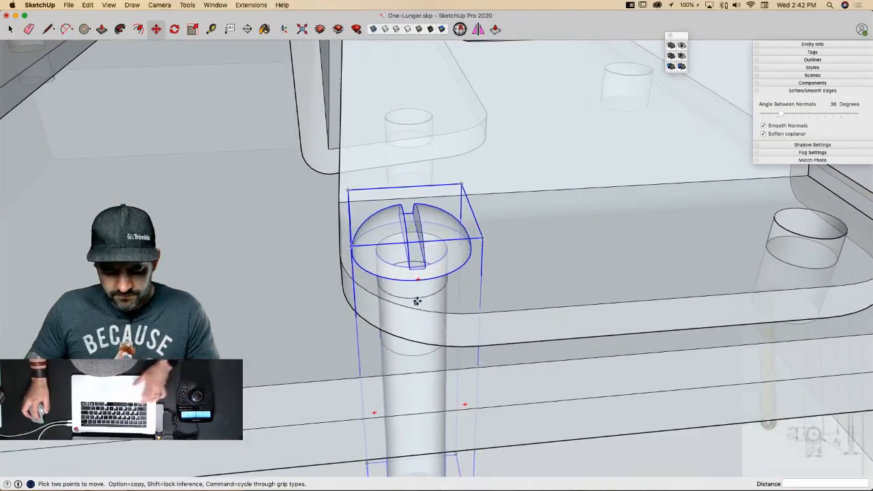
Step: Copy the selected screw 18 m across to the other bolt hole of the same support foot
key("alt")
left_click(417, 301)
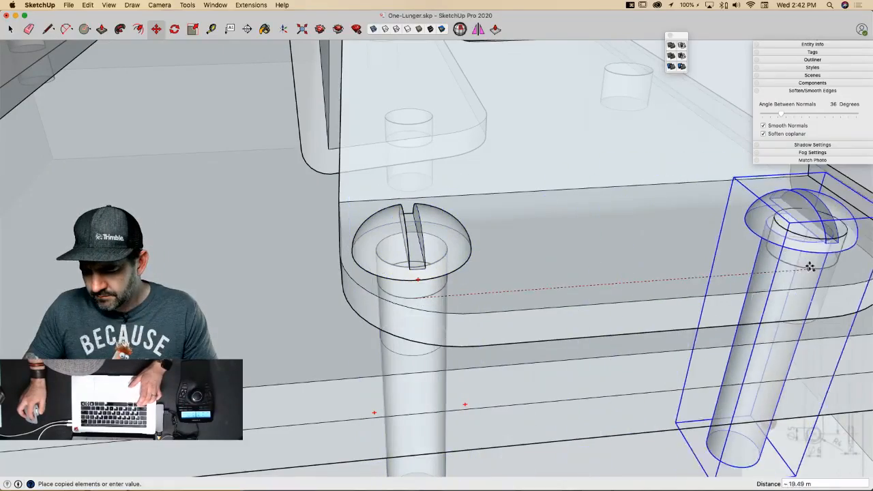
left_click(820, 270)
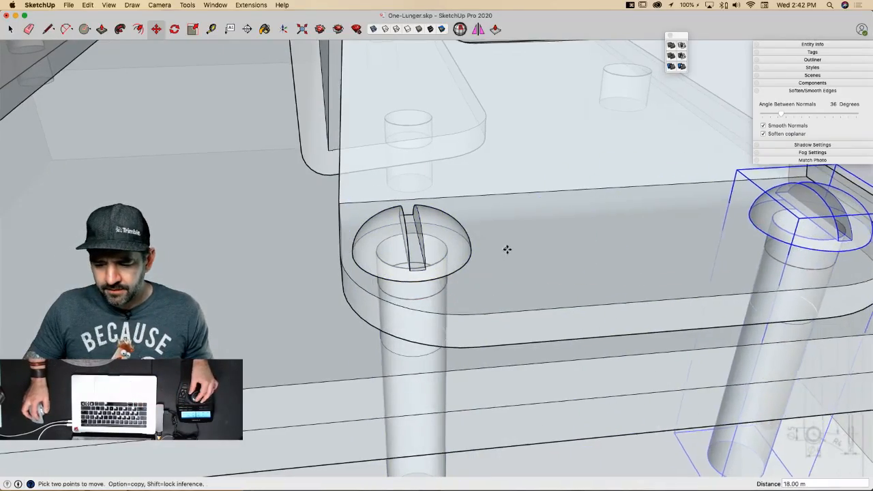
Step: Select both screws of the support foot and copy them into the matching bolt holes of the opposite support foot
key("space")
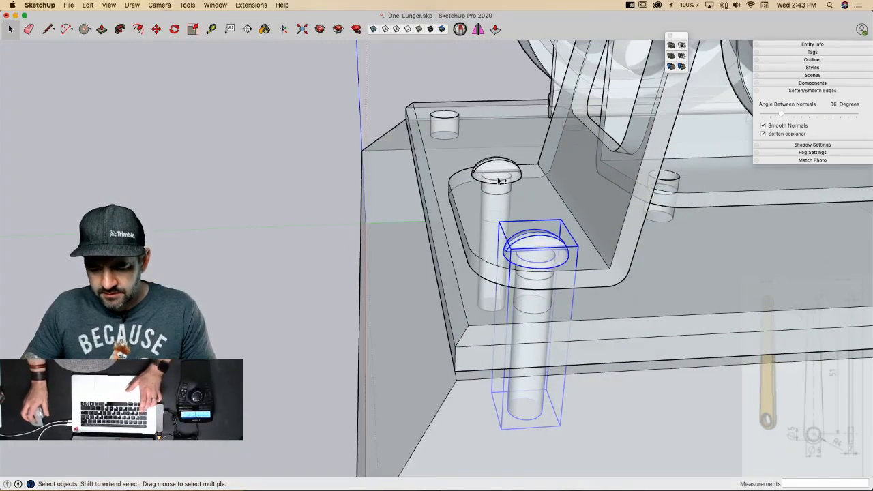
key("m")
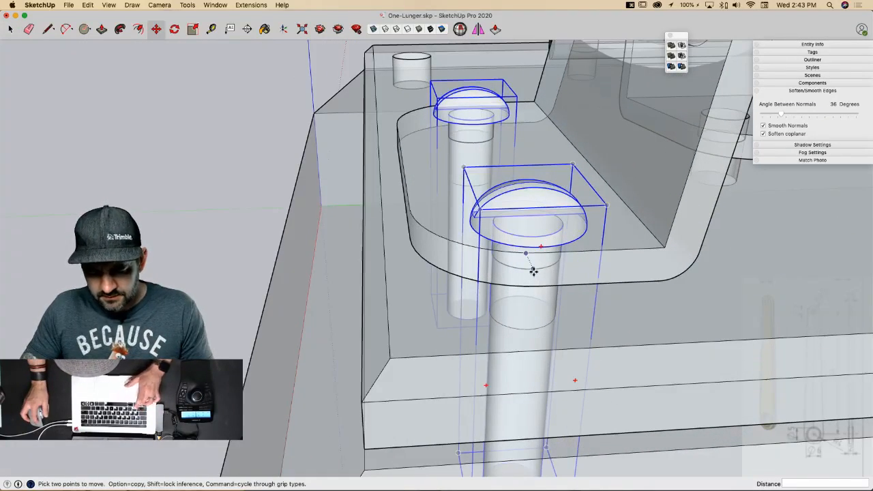
left_click(533, 272)
key("alt")
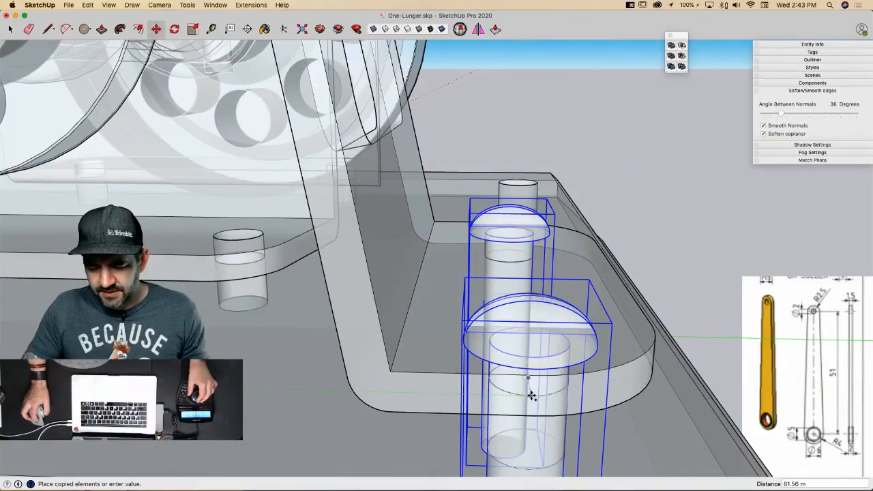
left_click(531, 395)
scroll(511, 320, "down", 10)
key("space")
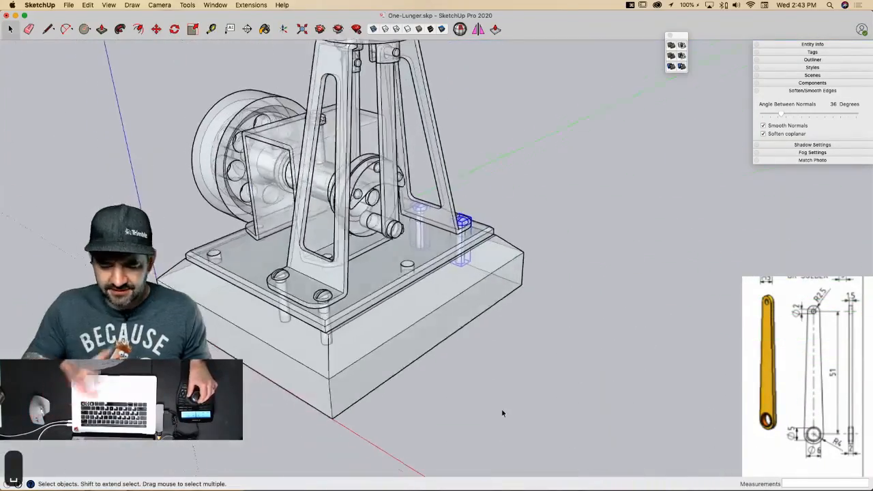
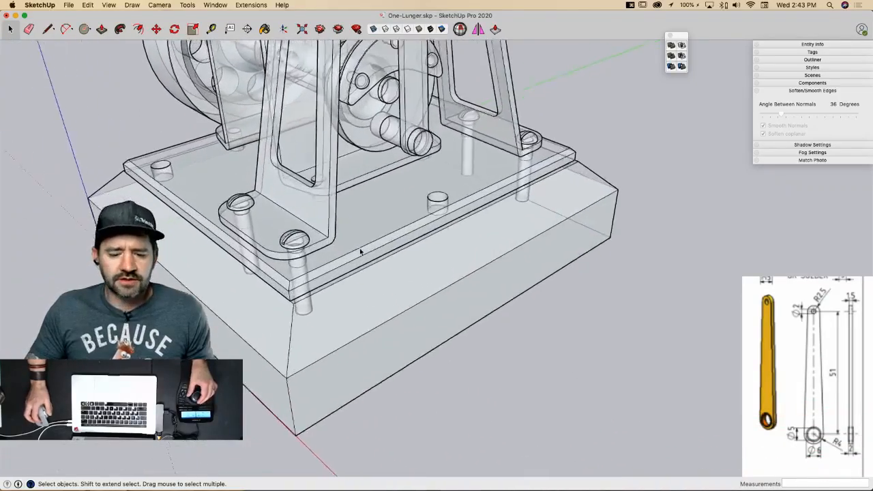
Step: Erase the copied screws from both support feet, keeping only the original screw
key("e")
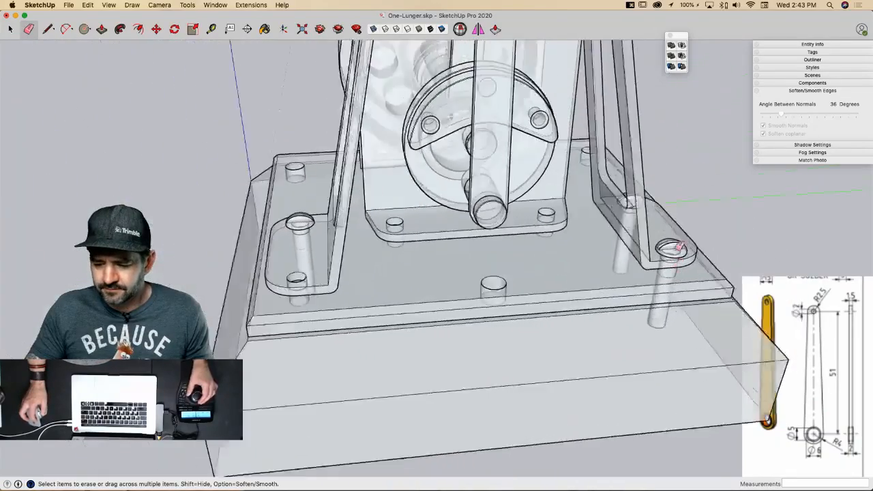
left_click(657, 264)
left_click(685, 292)
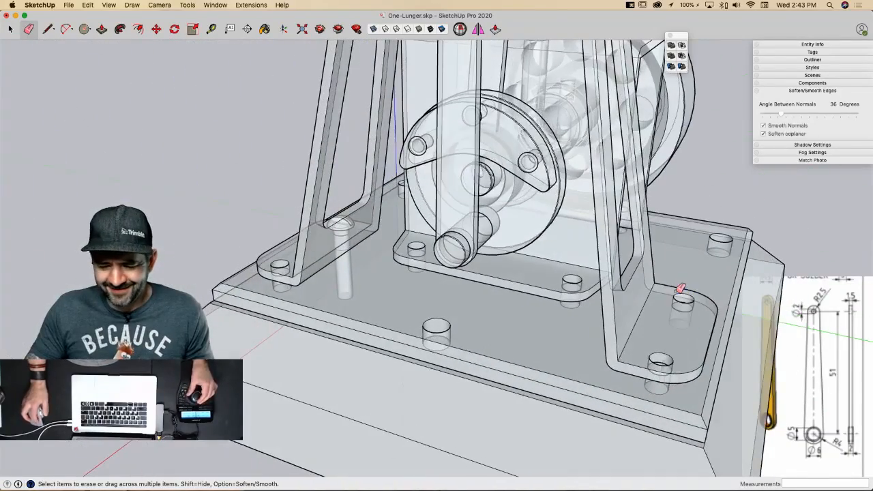
Step: Move the remaining screw from the support foot to the hole at the base plate's nearby corner
key("space")
left_click(370, 217)
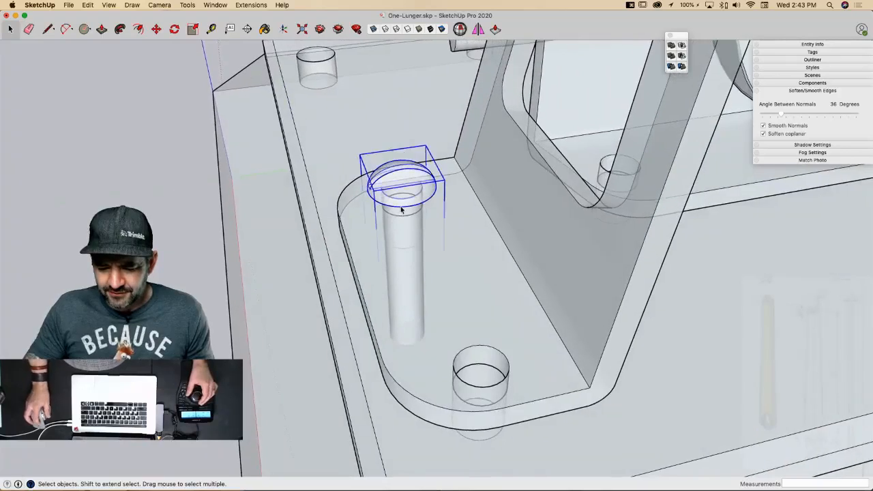
key("m")
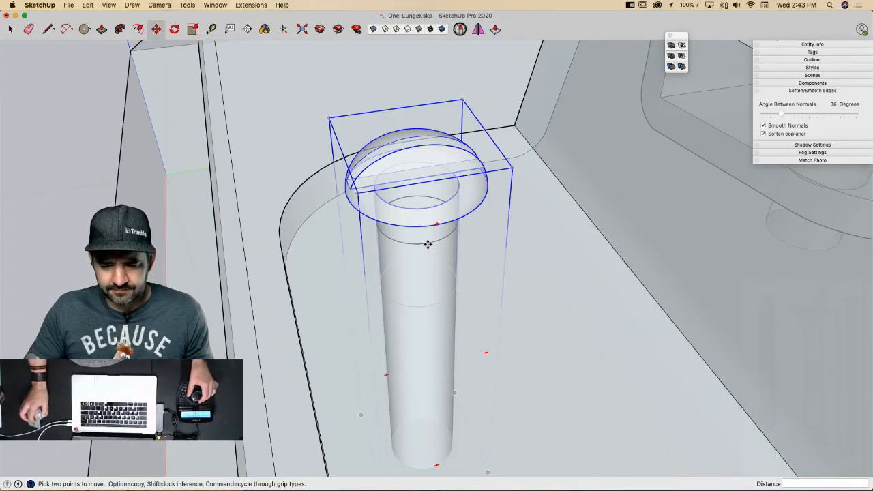
left_click(427, 244)
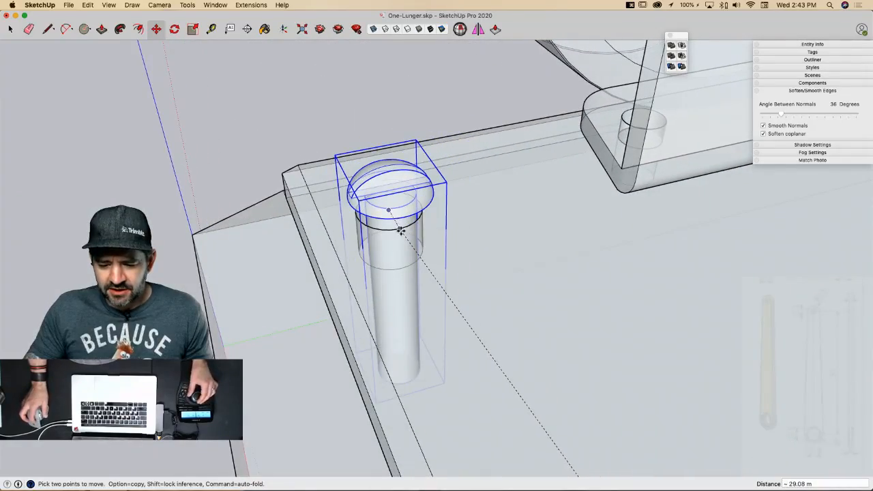
left_click(410, 234)
key("space")
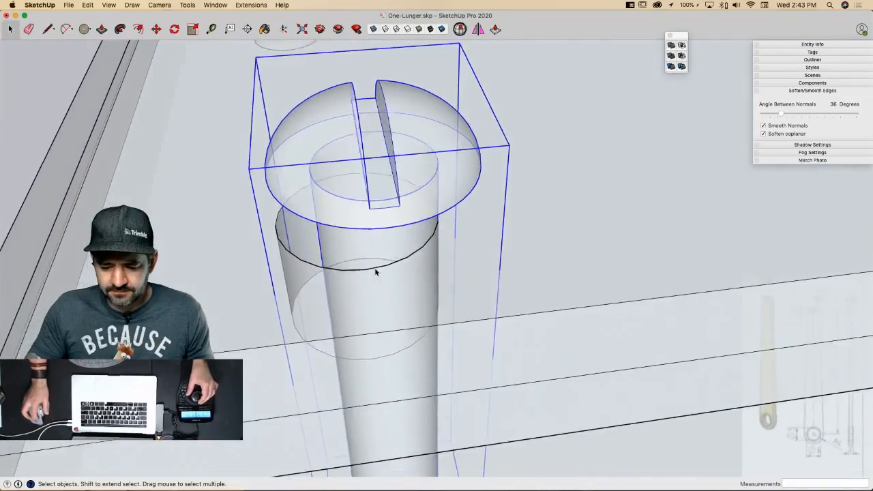
Step: Move the screw by the bottom of its shank onto the base plate's corner hole to compare their sizes
key("m")
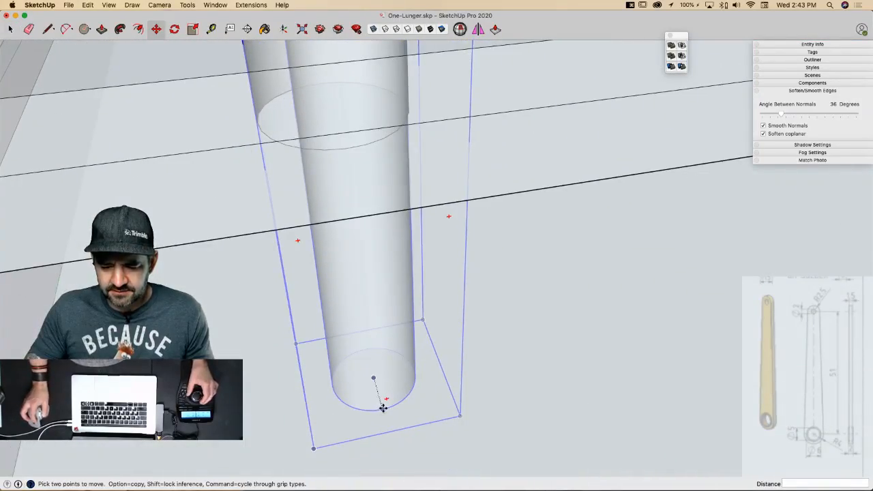
left_click(383, 407)
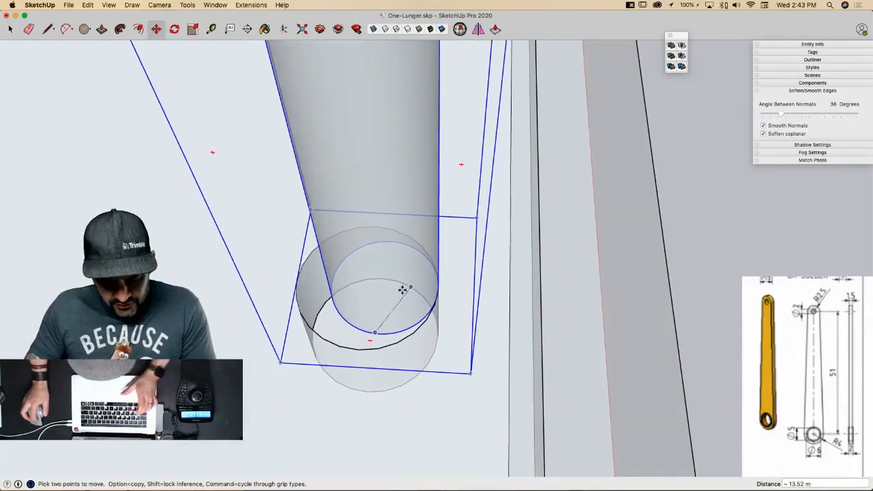
left_click(384, 315)
Step: Measure the diameter of the base plate's corner hole across opposite points of its rim
key("s")
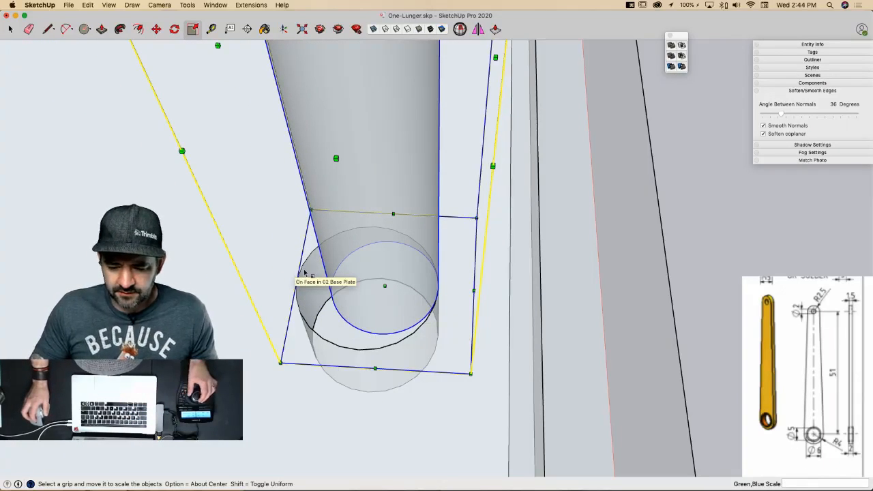
scroll(365, 357, "up", 10)
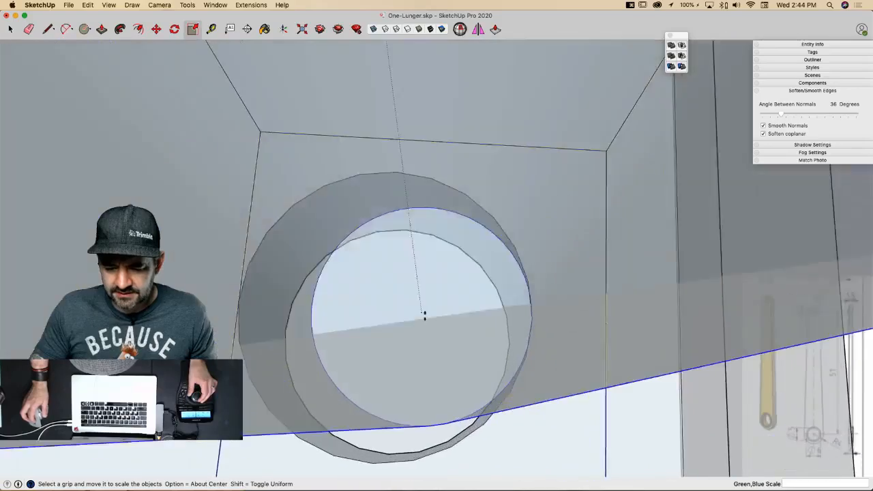
middle_click_drag(430, 289, 432, 282)
key("l")
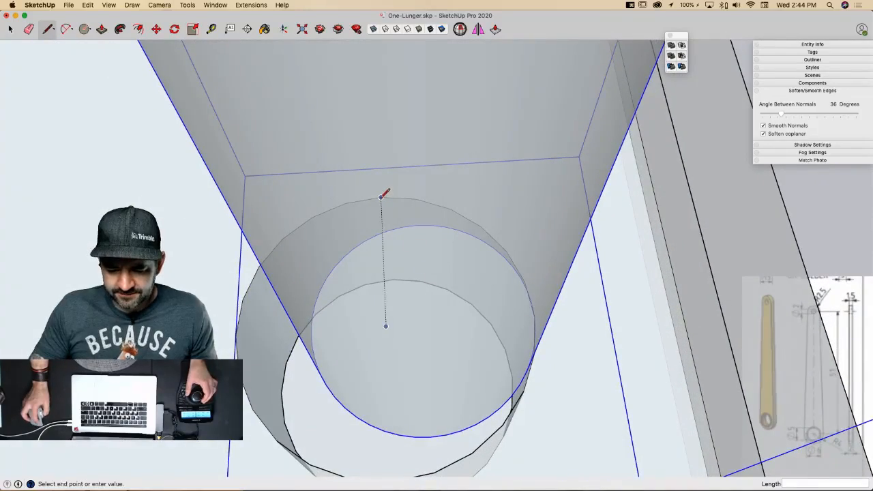
middle_click_drag(381, 197, 389, 368)
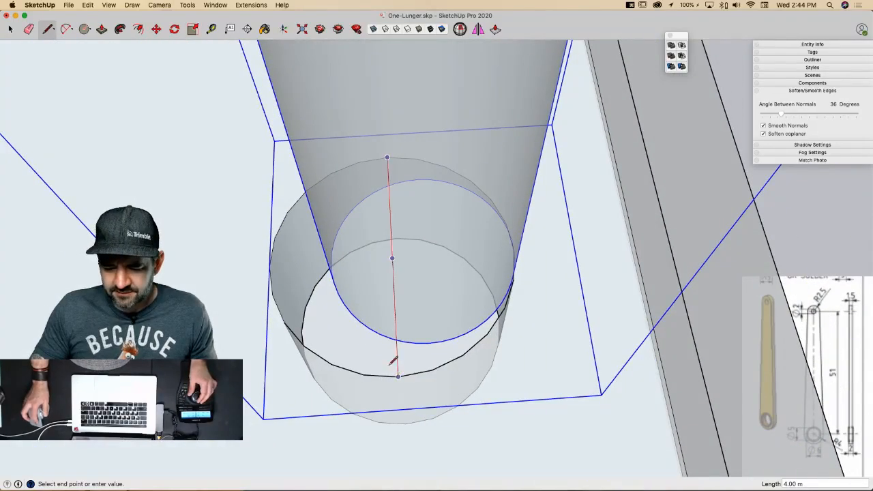
Step: Open the screw component, resize it so its shank diameter is 4 m, and return to the whole engine model
left_click(394, 360)
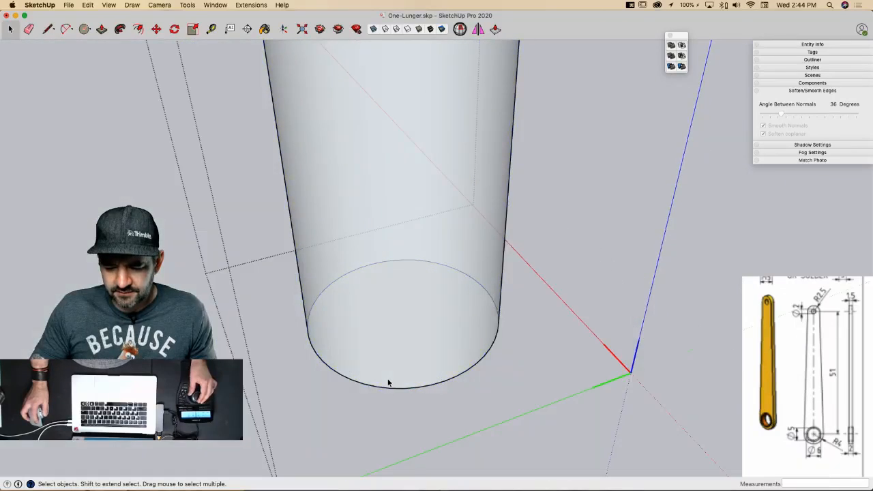
middle_click_drag(387, 383, 400, 352)
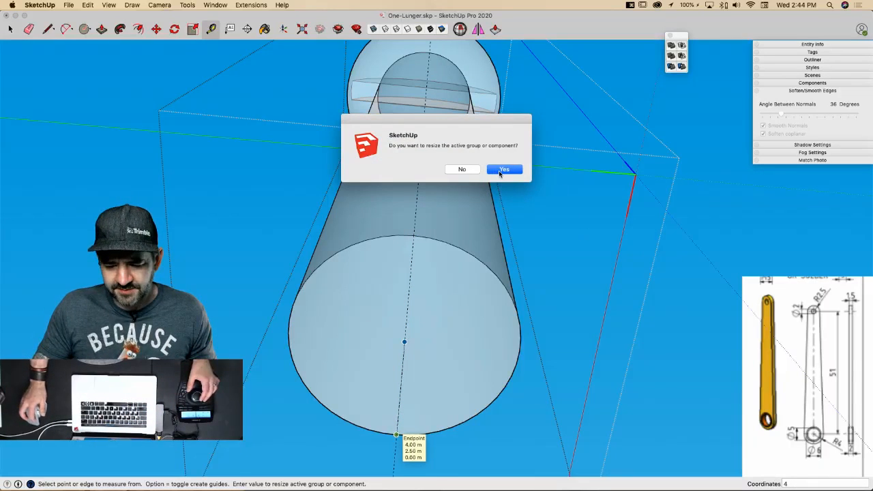
left_click(502, 170)
key("e")
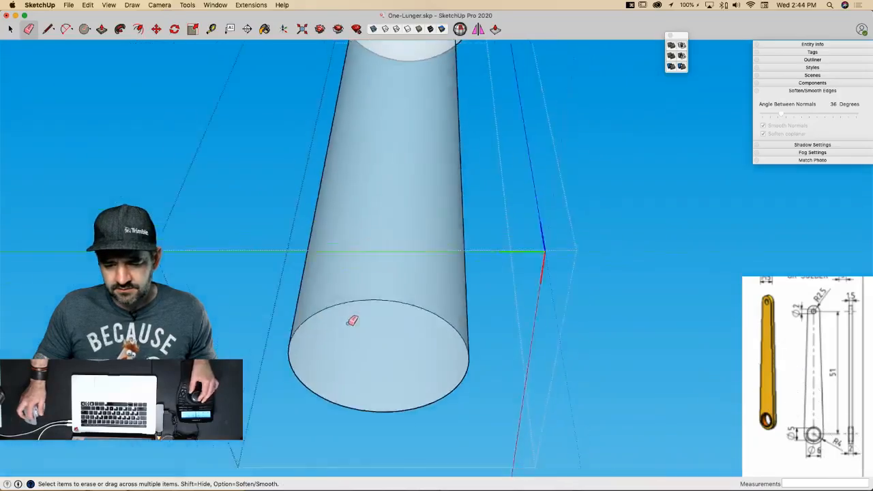
key("space")
left_click(619, 347)
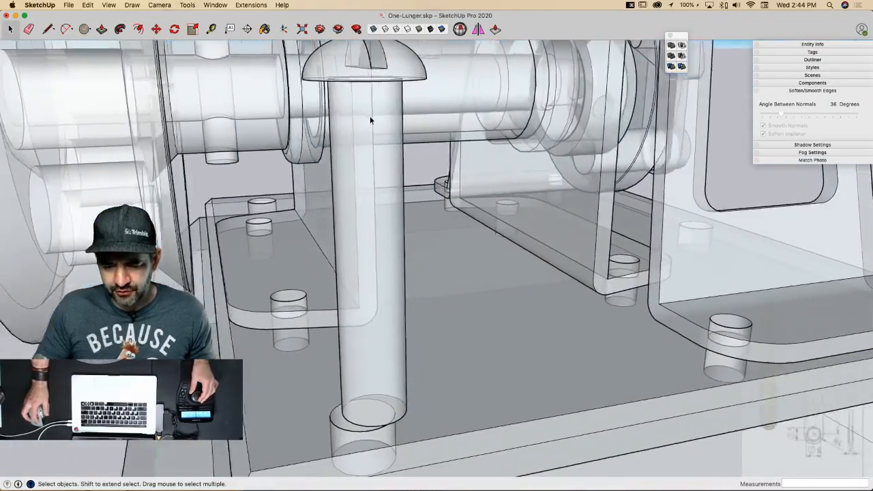
Step: Move the resized screw by the centre under its head onto the centre of the base plate's corner hole
left_click(371, 120)
key("m")
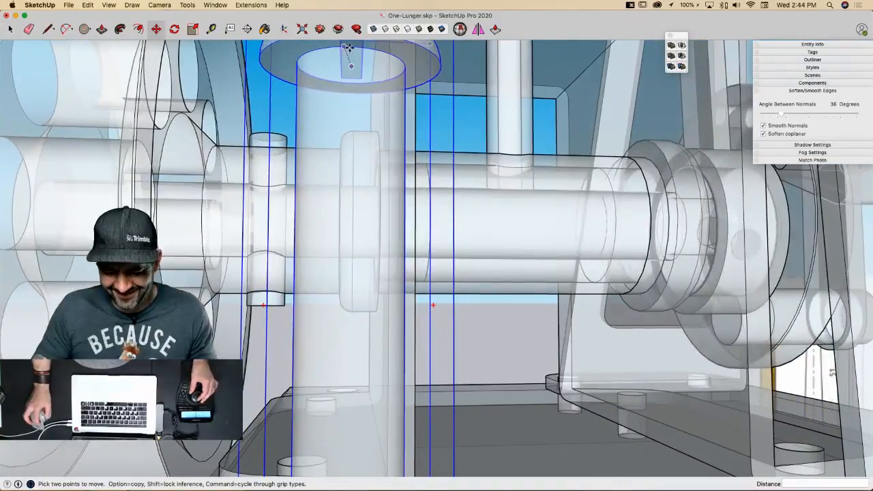
left_click(351, 48)
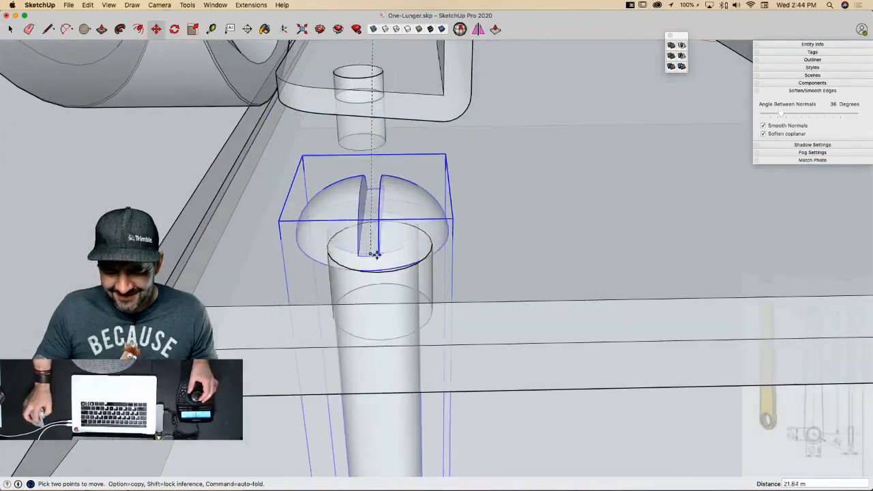
left_click(377, 274)
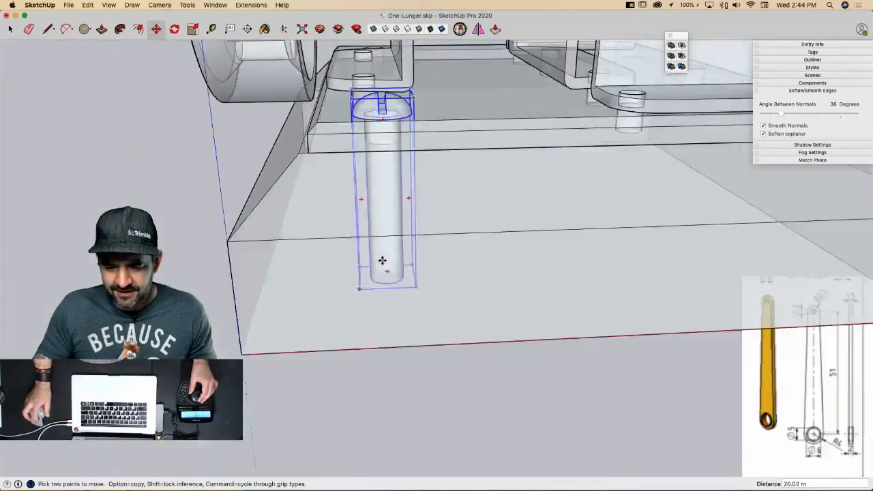
key("space")
left_click(404, 322)
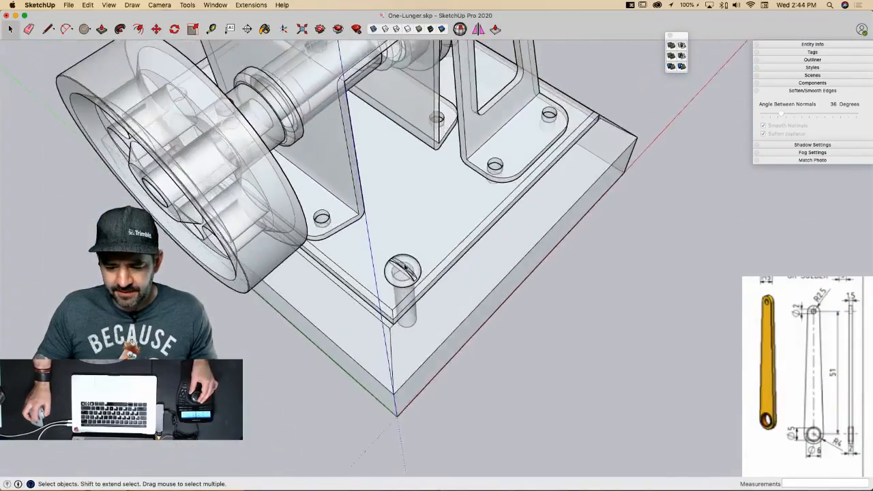
Step: Copy the corner screw 66 m along the green axis to the hole at the base plate's next corner
scroll(391, 282, "up", 6)
left_click(384, 287)
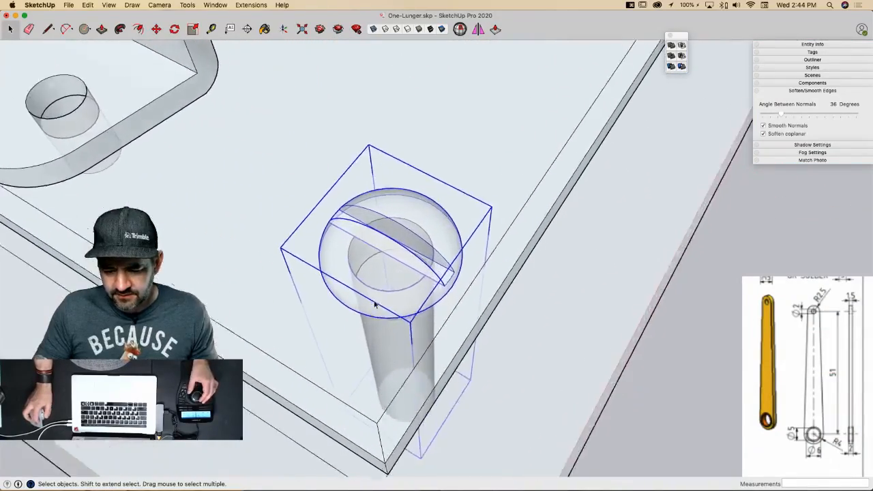
key("m")
scroll(371, 302, "up", 3)
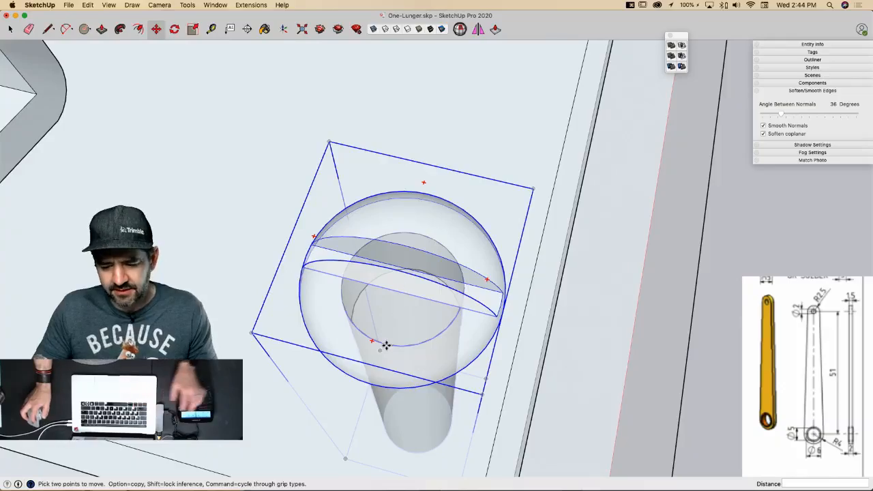
left_click(386, 346)
key("alt")
scroll(591, 389, "down", 5)
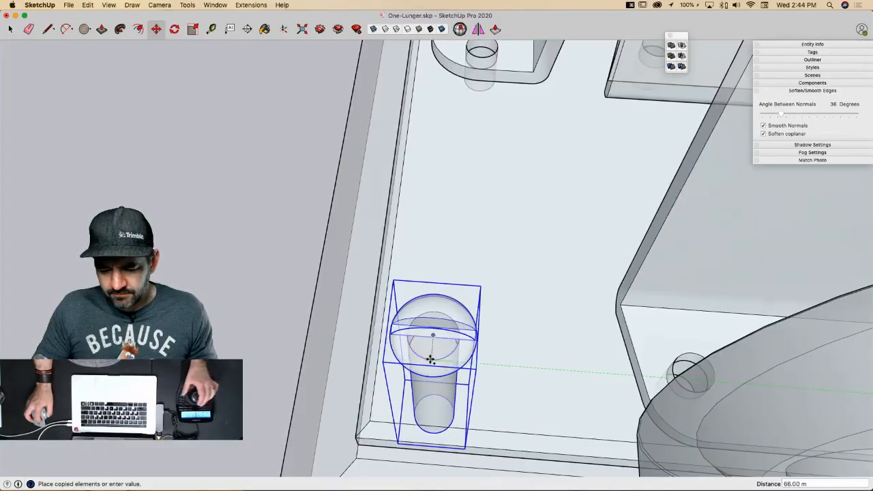
Step: Copy the corner screw about 60.75 m by a point on the shank's rim onto the rim of another base plate corner hole
key("m")
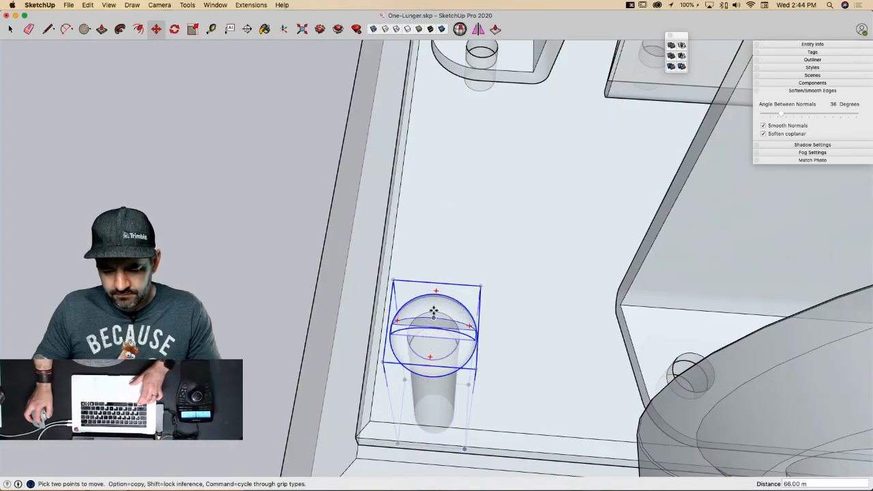
scroll(435, 311, "up", 3)
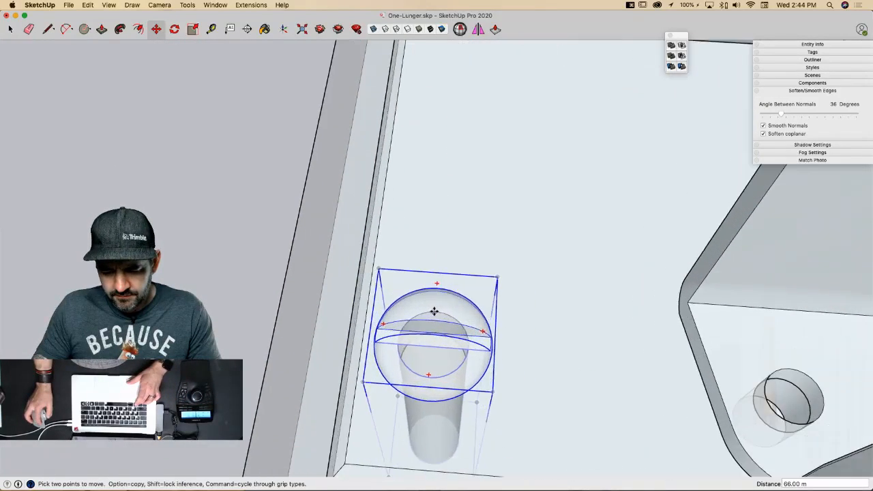
scroll(435, 301, "up", 2)
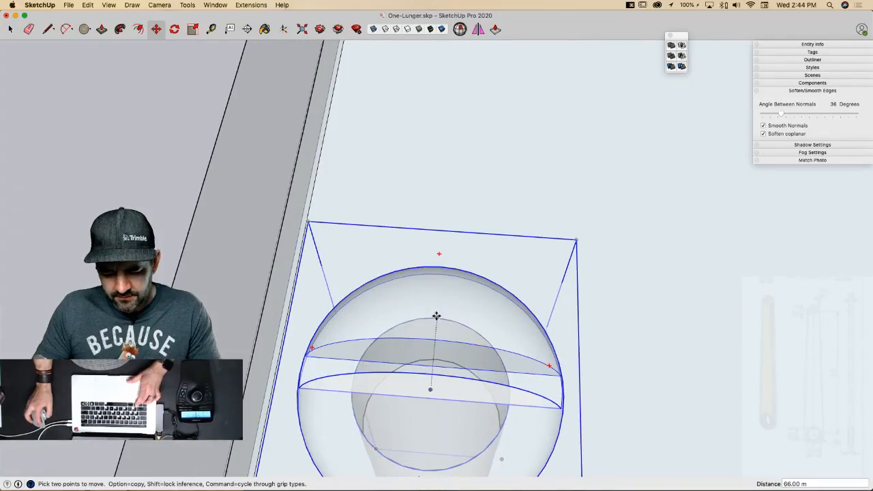
left_click(437, 317)
key("alt")
scroll(526, 307, "down", 8)
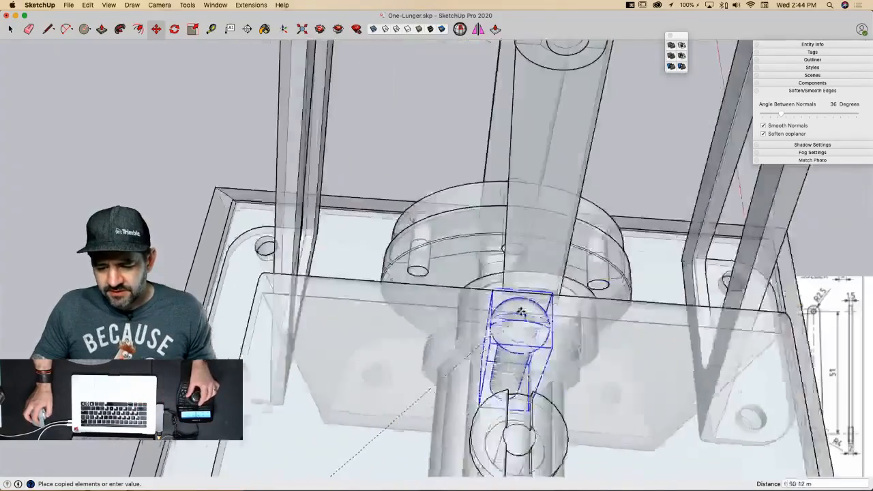
scroll(507, 351, "up", 10)
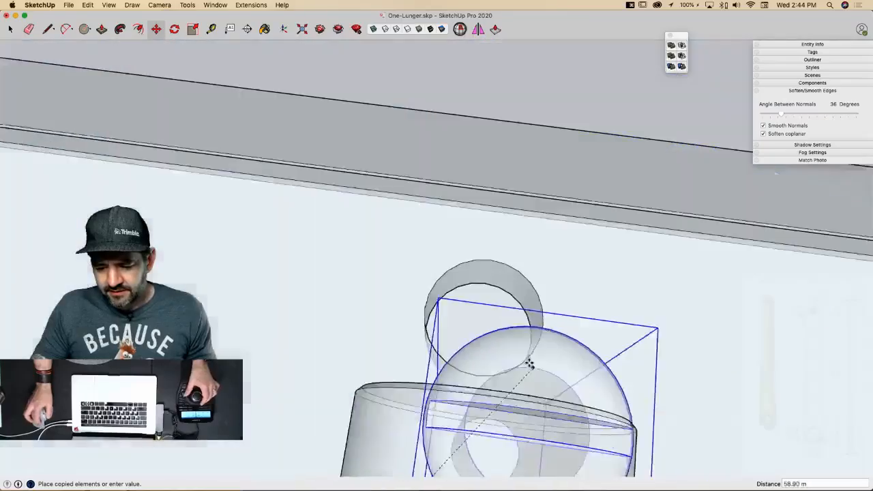
left_click(464, 270)
scroll(478, 300, "up", 10)
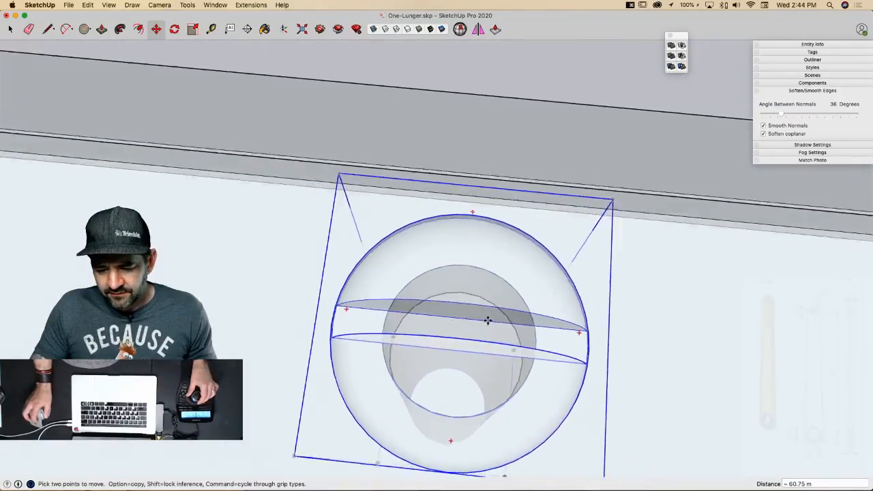
key("space")
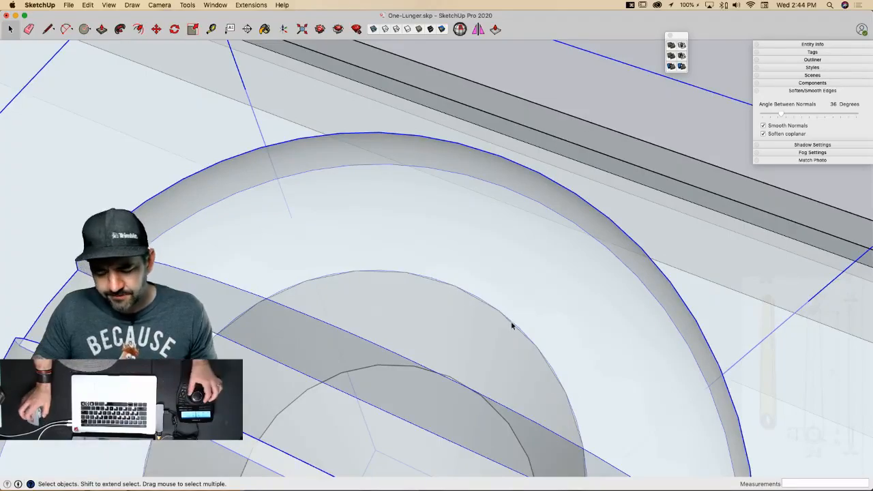
Step: Deselect the copied screw and turn off X-ray display for a clear look into the cylinder bracket's mounting hole
scroll(559, 366, "down", 10)
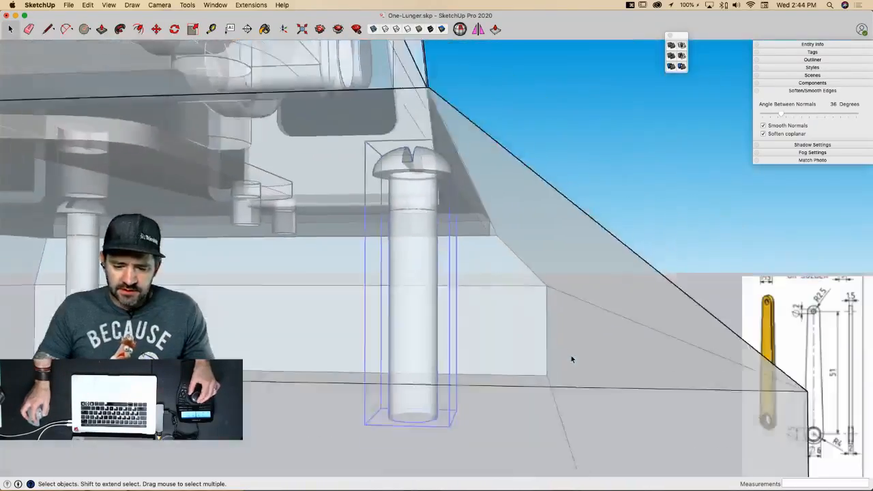
scroll(572, 356, "down", 5)
middle_click_drag(554, 364, 384, 68)
left_click(537, 352)
key("space")
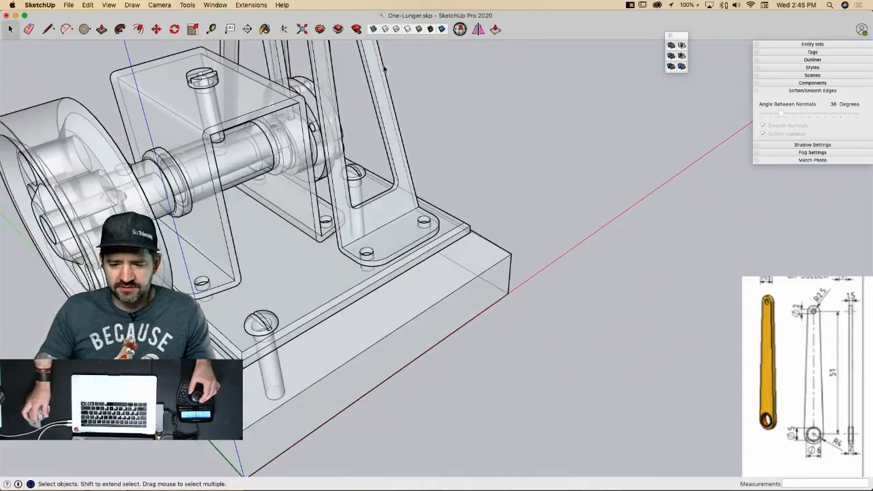
left_click(374, 29)
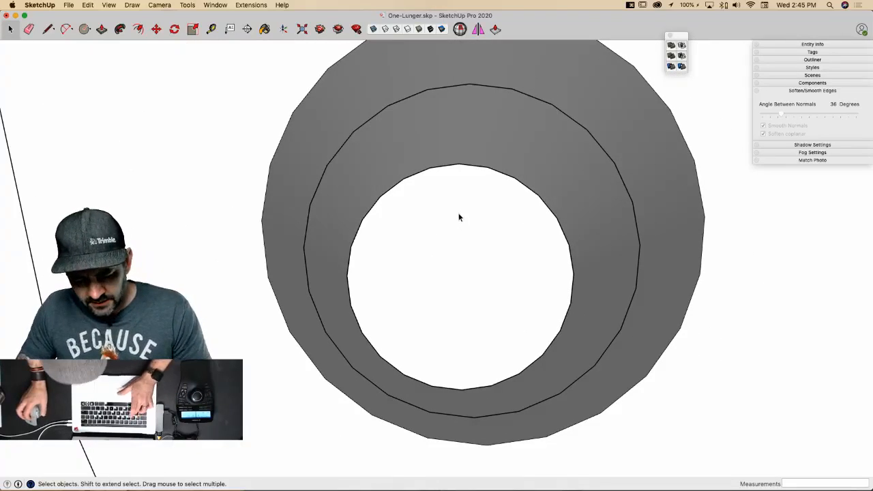
Step: Draw a 24-sided circle of 1.5 m radius over the inner rim of the cylinder bracket's mounting hole
type("s24")
key("Return")
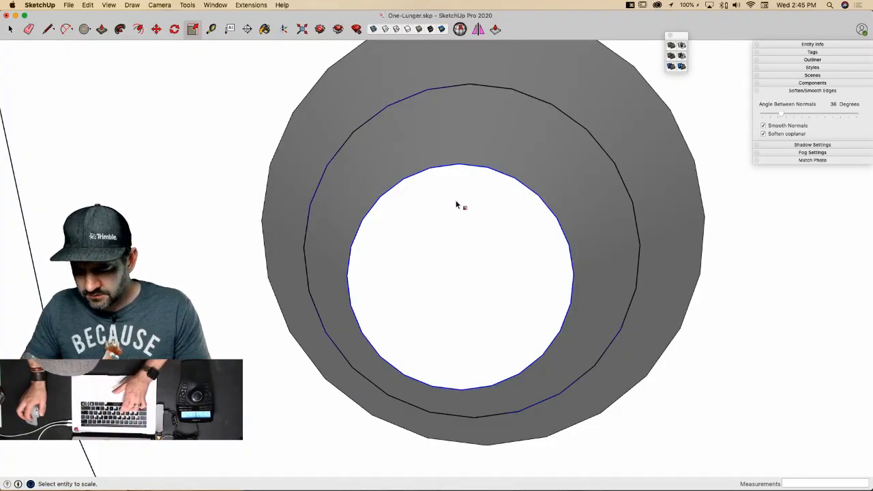
type("c")
type("24")
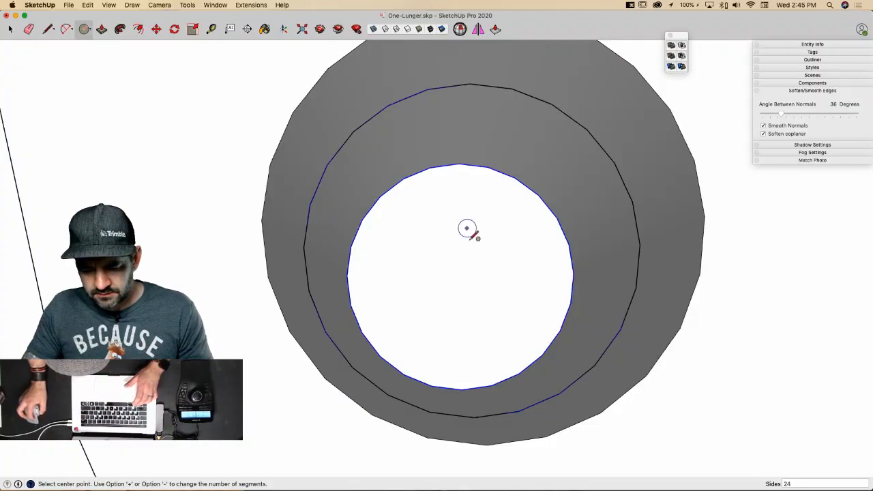
left_click(462, 274)
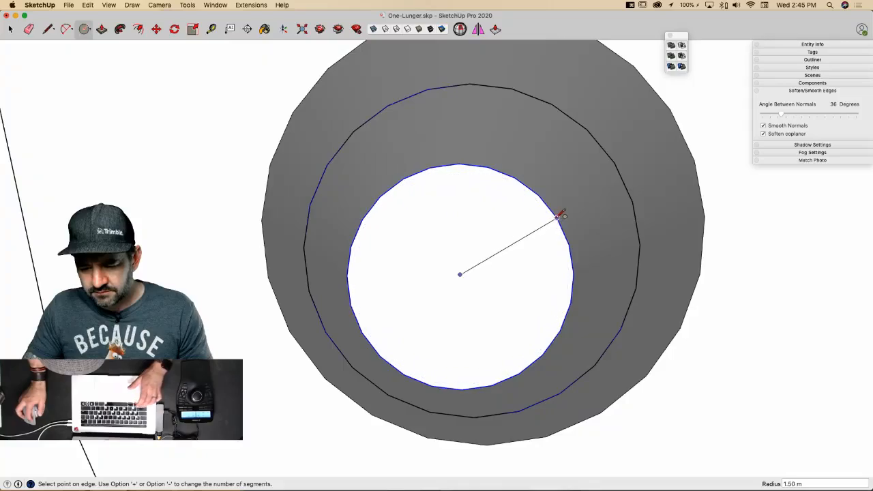
left_click(558, 213)
Step: Extrude the circle 4.5 m up through the hole until it is level with the bracket foot's surface
key("p")
left_click(501, 226)
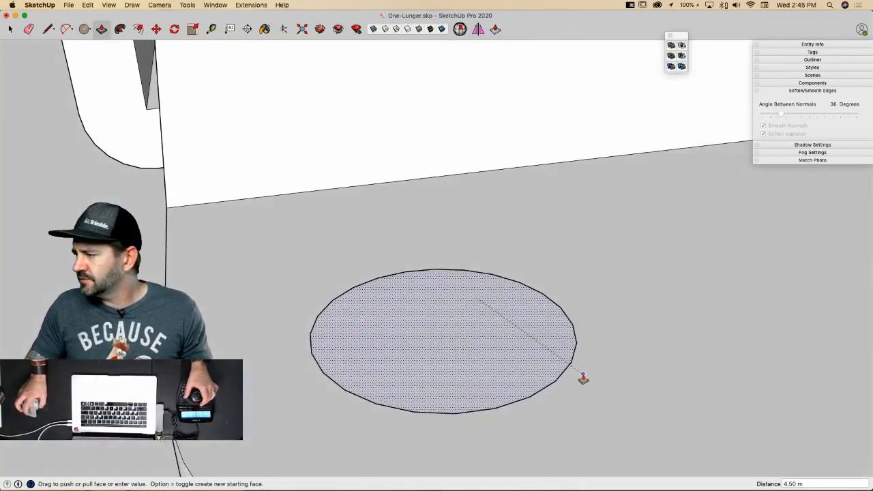
left_click(584, 372)
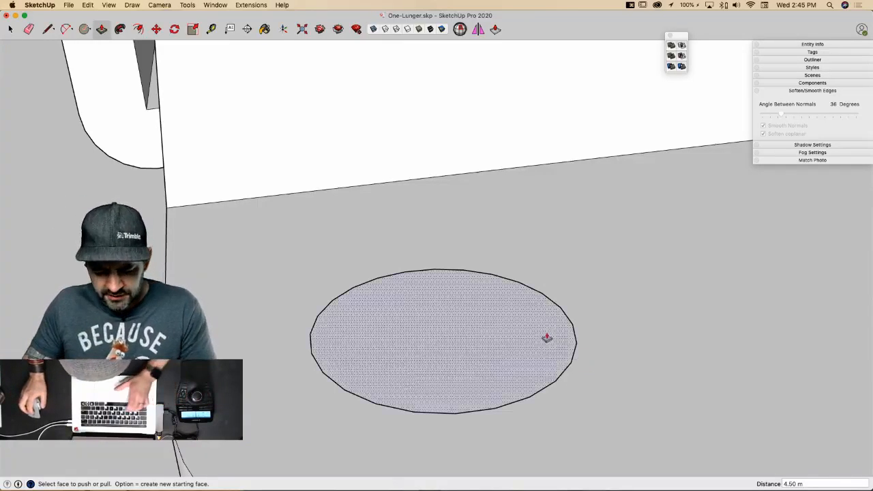
Step: Draw a concentric circle of about 2 m radius around the filled hole and extrude the ring between the circles 1.25 m
key("c")
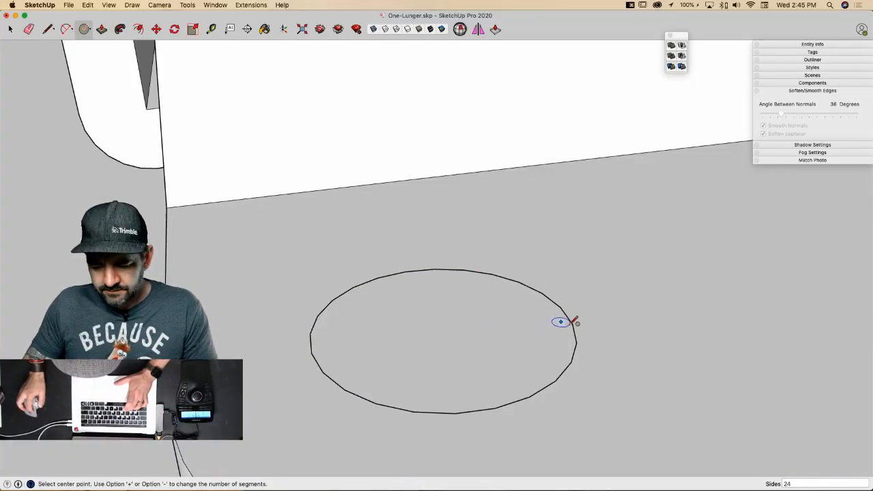
left_click(443, 329)
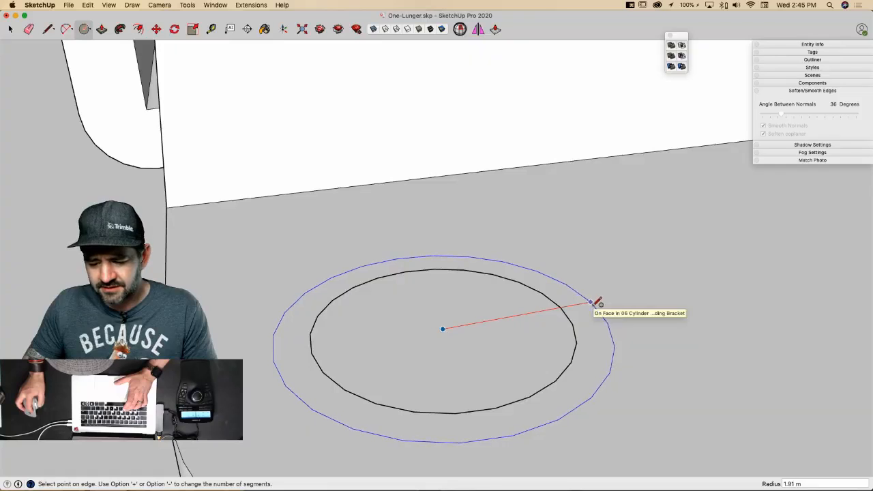
left_click(599, 301)
key("p")
left_click(586, 312)
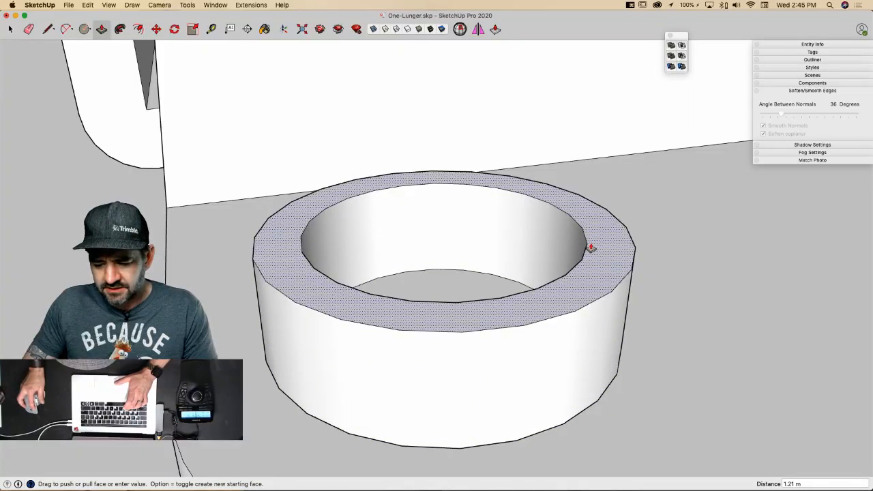
left_click(591, 248)
type("1")
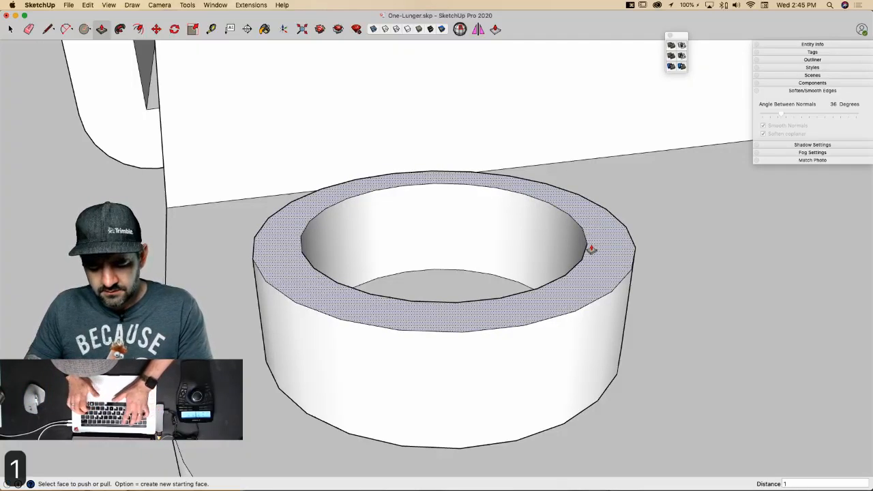
type(".25")
key("Return")
Step: Raise the inner face level with the ring's rim and erase the leftover inner circle to form a solid screw head
left_click(471, 285)
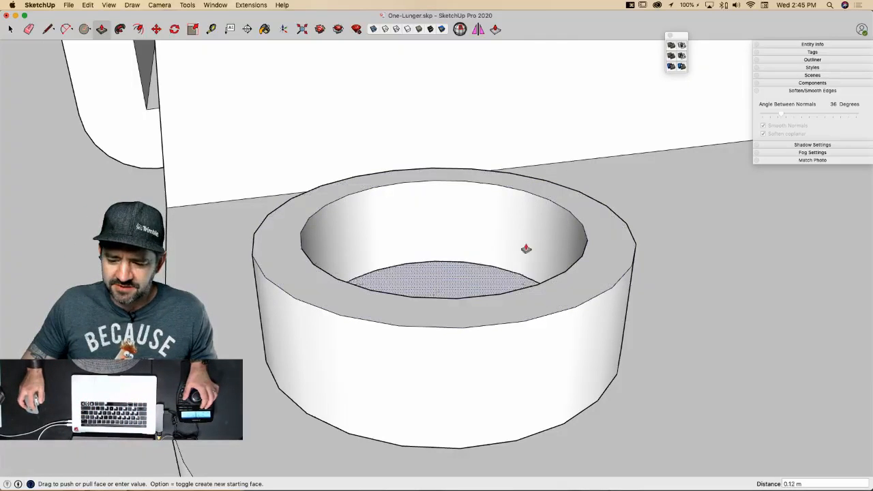
left_click(605, 220)
key("e")
left_click(587, 220)
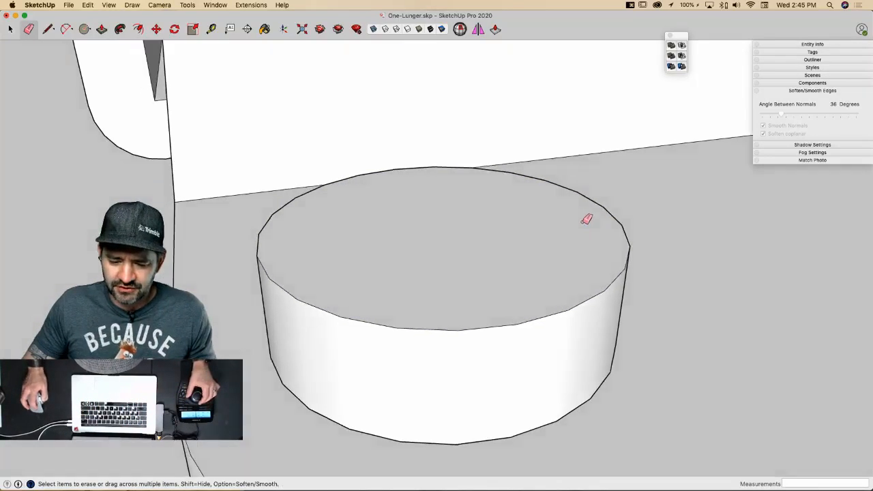
Step: Draw three parallel lines across the top of the screw head and erase the middle one to outline the slot
key("l")
middle_click_drag(587, 220, 308, 249)
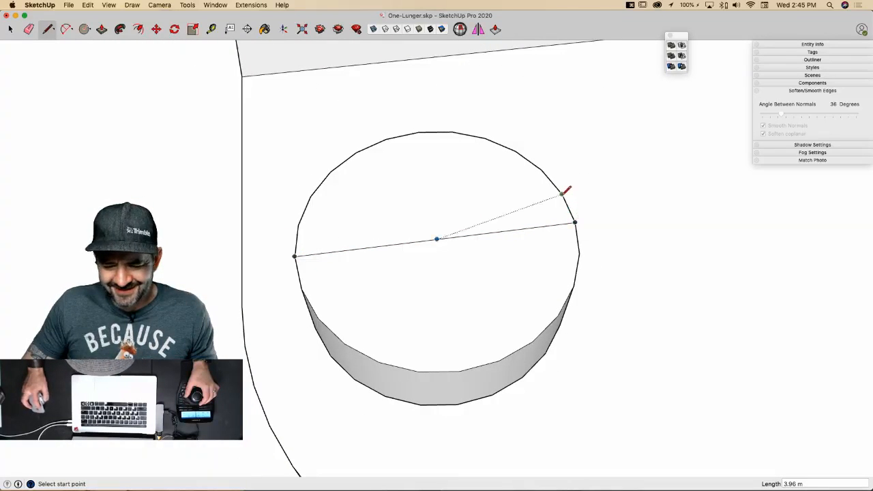
left_click(298, 225)
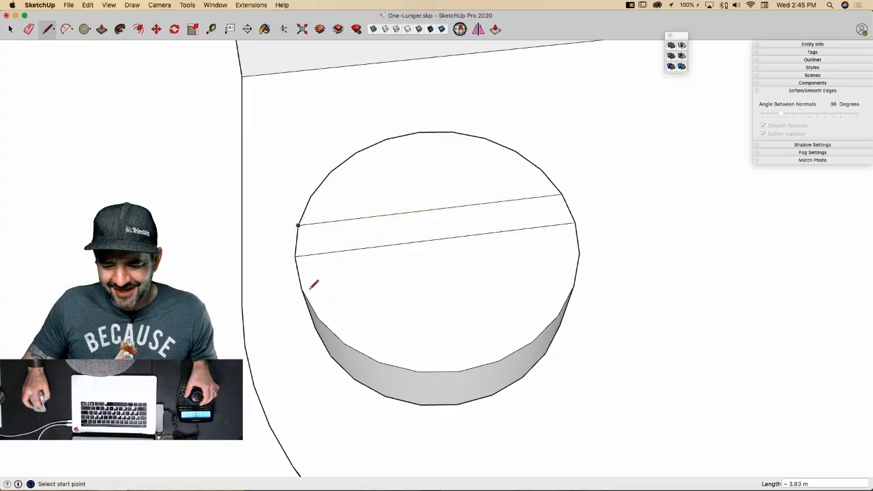
left_click(579, 253)
key("e")
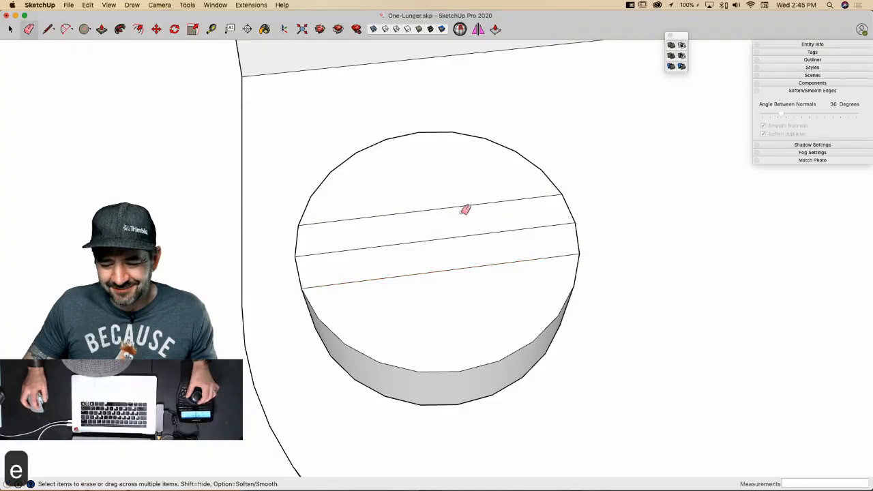
middle_click_drag(462, 240, 396, 293)
Step: Push the strip between the two lines down into the screw head to cut the screwdriver slot
key("p")
left_click_drag(396, 292, 382, 318)
middle_click_drag(387, 288, 455, 293)
Step: Select the whole slotted screw and make it a component with the definition name "00 Brass Screw"
key("space")
triple_click(455, 293)
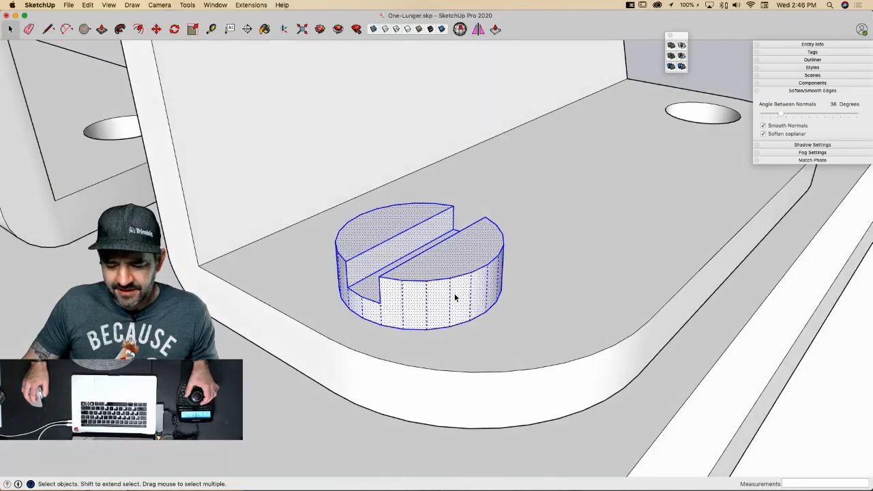
right_click(455, 296)
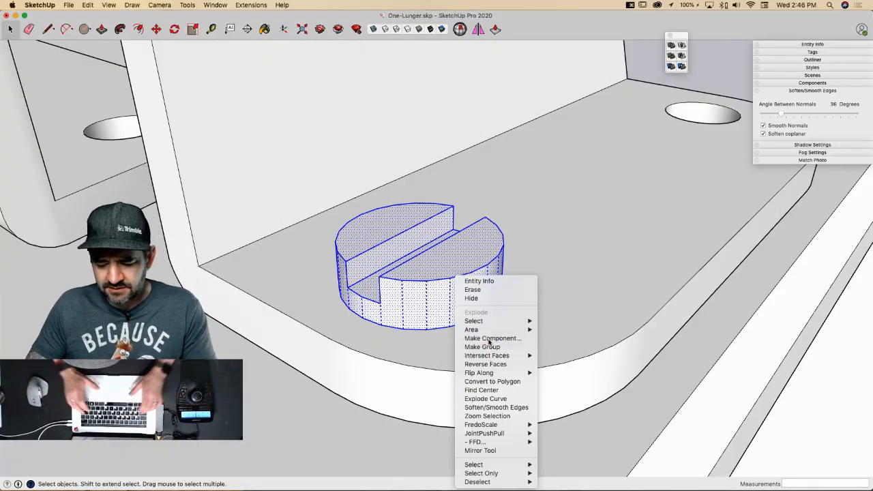
left_click(488, 340)
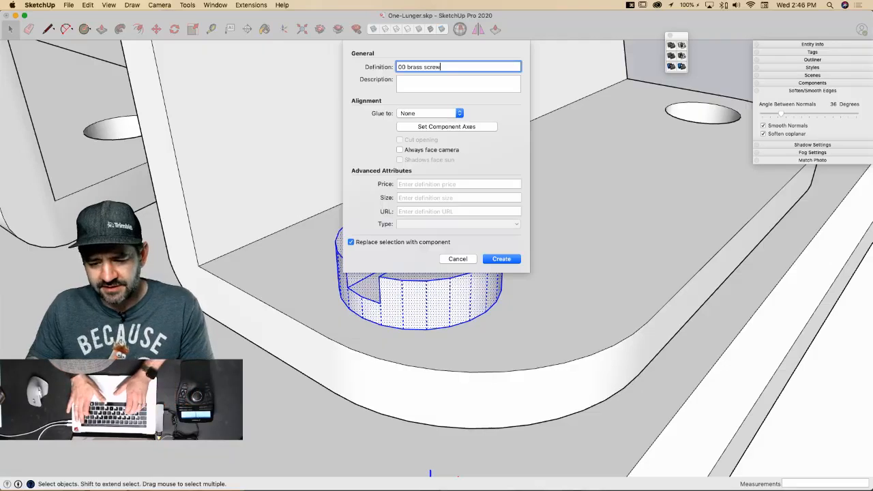
key("BackSpace")
key("BackSpace")
key("BackSpace")
key("BackSpace")
key("BackSpace")
key("BackSpace")
key("BackSpace")
key("BackSpace")
key("BackSpace")
key("BackSpace")
key("BackSpace")
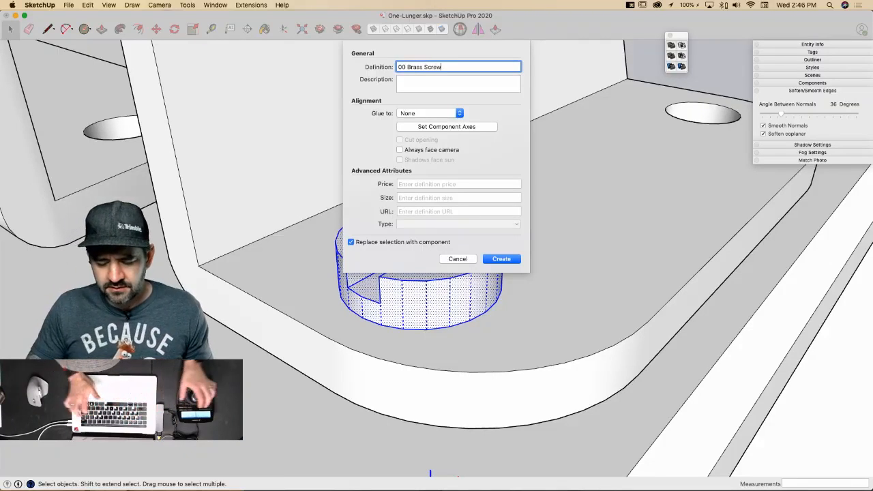
key("Return")
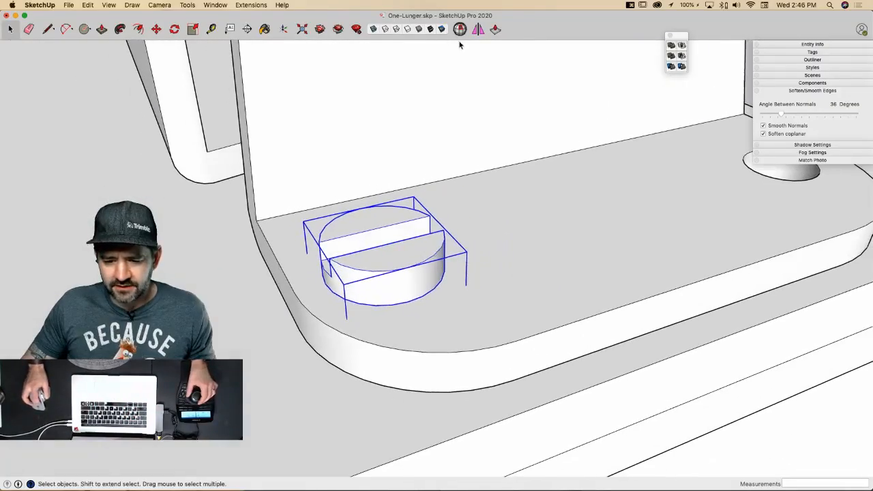
Step: Turn X-ray display on and copy the brass screw 18 m to the other hole in the same bracket foot
left_click(374, 29)
key("m")
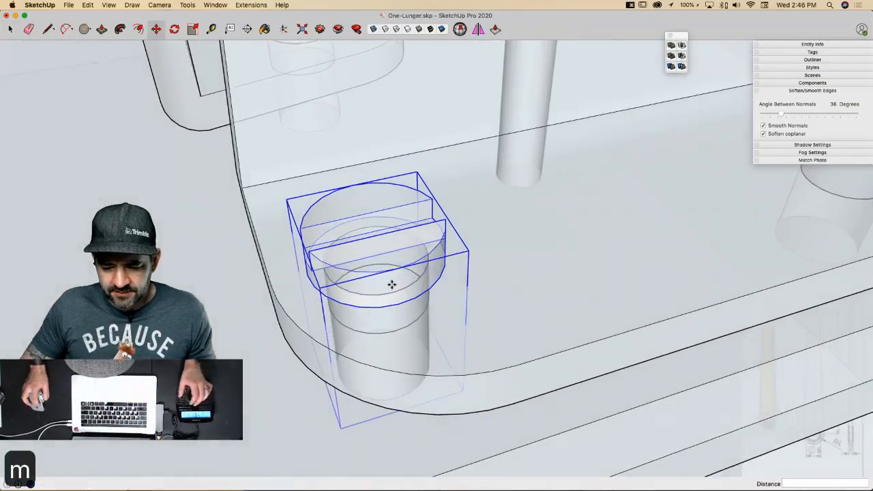
left_click(390, 292, "alt")
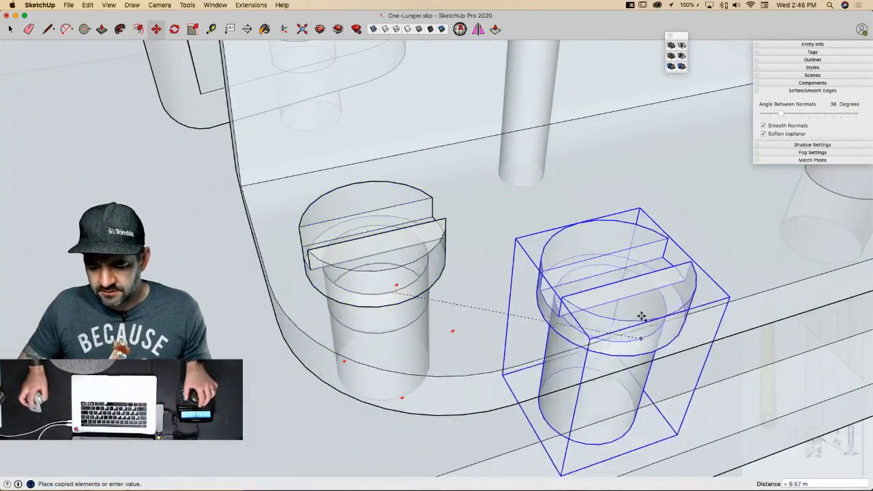
left_click(528, 323)
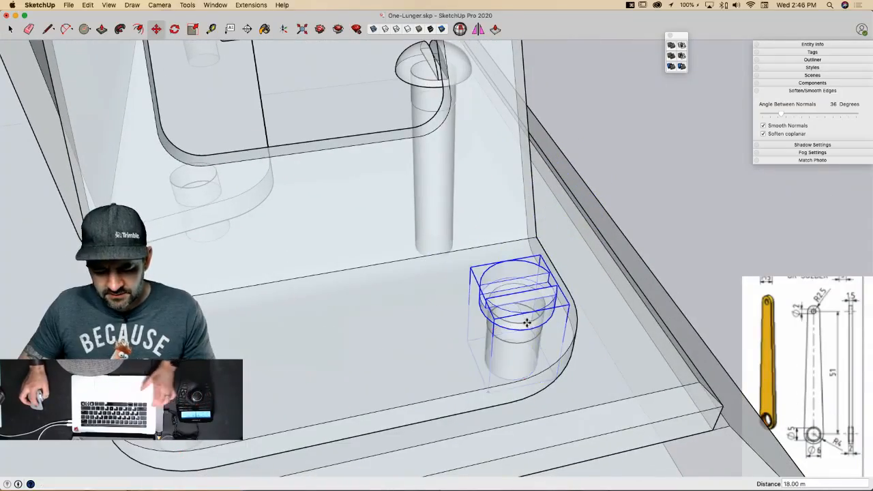
Step: Copy the brass screw into one hole of the crankshaft bracket's nearest foot, then copy it 28 m into the foot's other hole
left_click(529, 323, "alt")
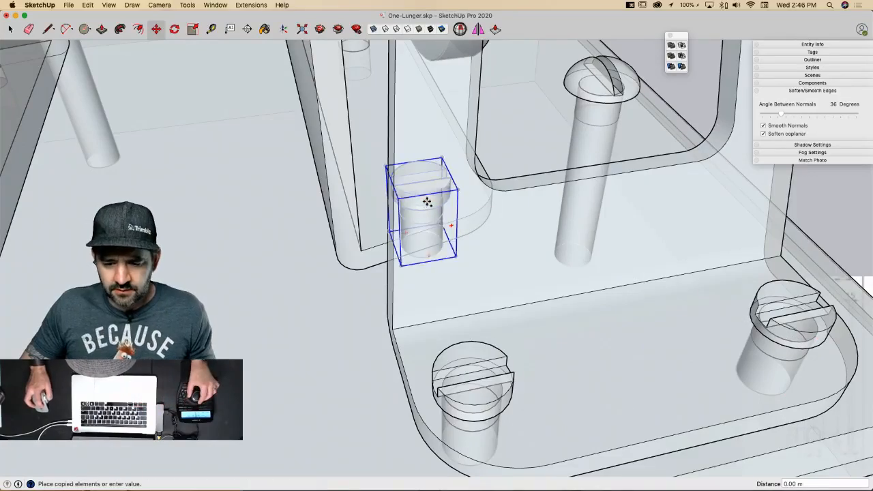
middle_click_drag(381, 122, 462, 250)
scroll(468, 273, "up", 5)
scroll(458, 273, "down", 4)
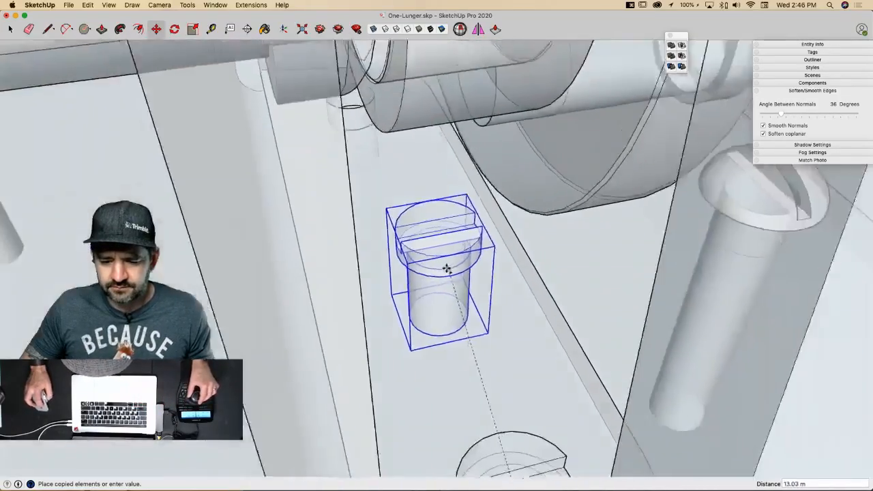
scroll(447, 268, "up", 4)
scroll(410, 250, "down", 6)
middle_click_drag(410, 249, 449, 130)
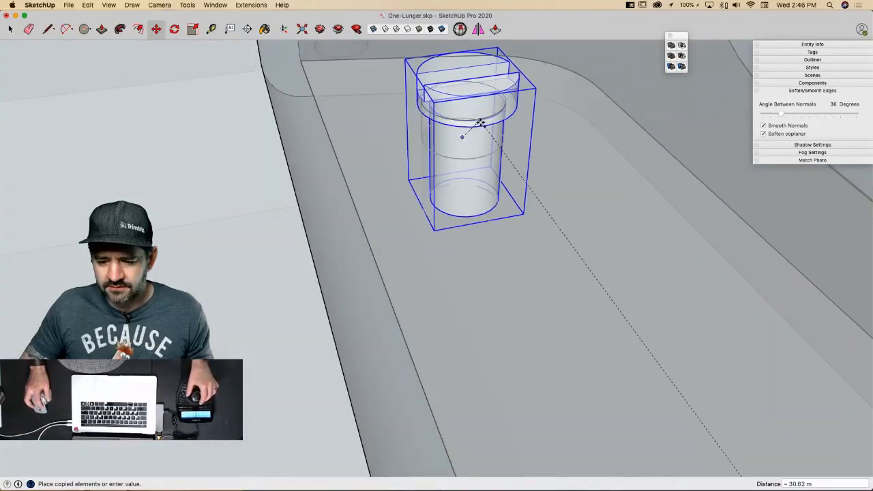
scroll(474, 123, "up", 4)
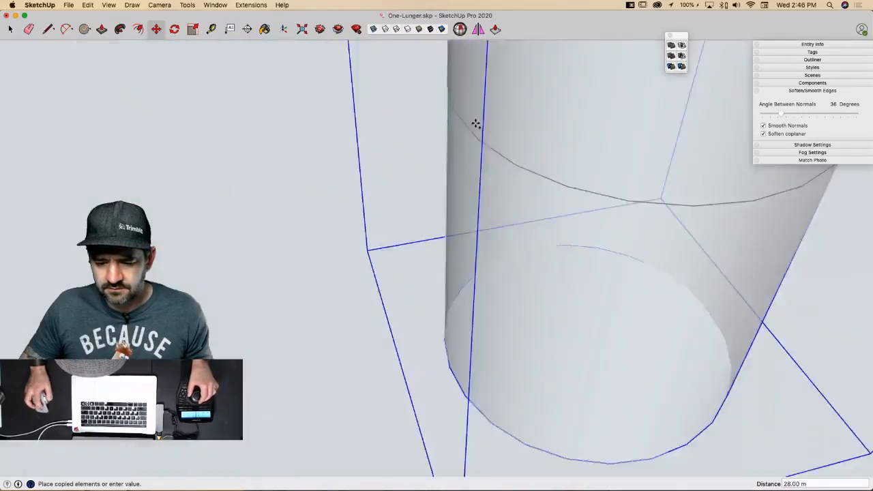
scroll(437, 144, "down", 2)
scroll(423, 150, "down", 4)
middle_click_drag(400, 127, 380, 141)
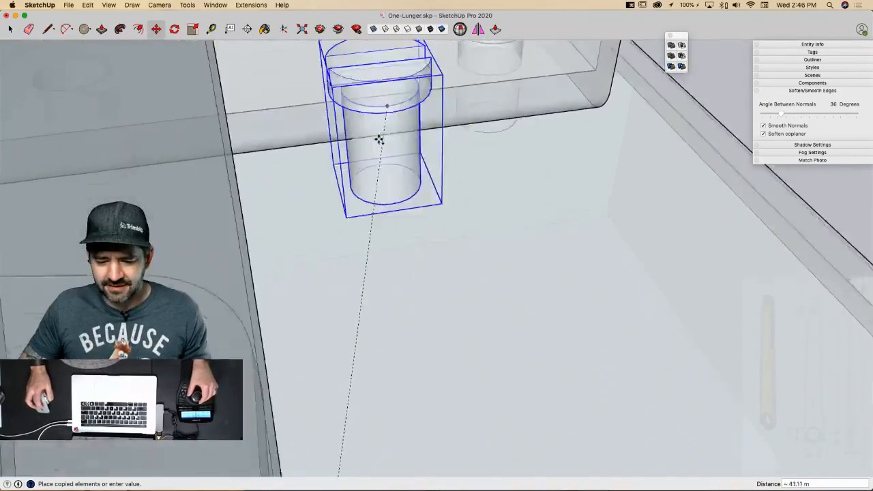
scroll(382, 137, "up", 4)
scroll(396, 116, "down", 6)
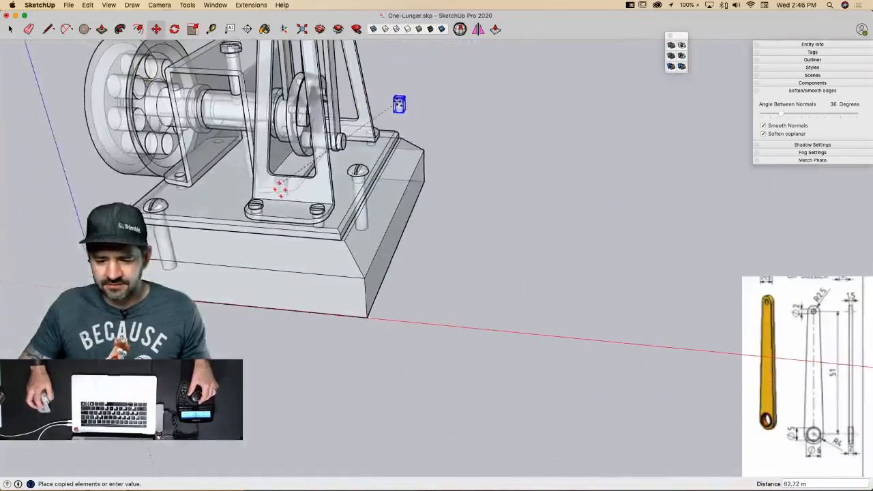
scroll(389, 110, "up", 2)
scroll(384, 111, "up", 6)
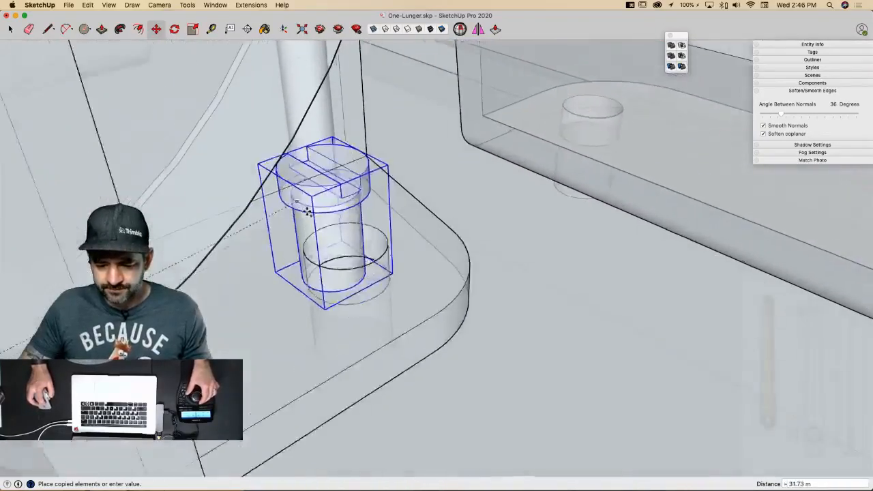
left_click(316, 274)
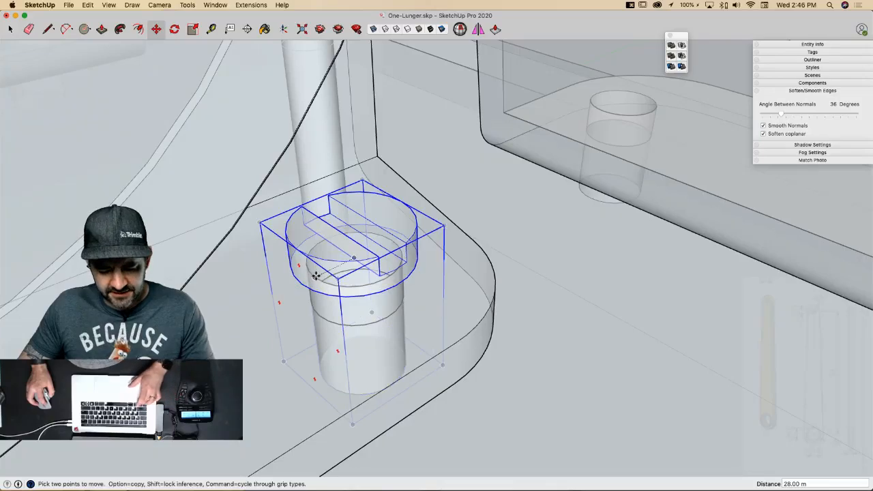
Step: Copy the brass screw into the near hole of the opposite cylinder bracket foot, and again 18 m into that foot's second hole
left_click(316, 275)
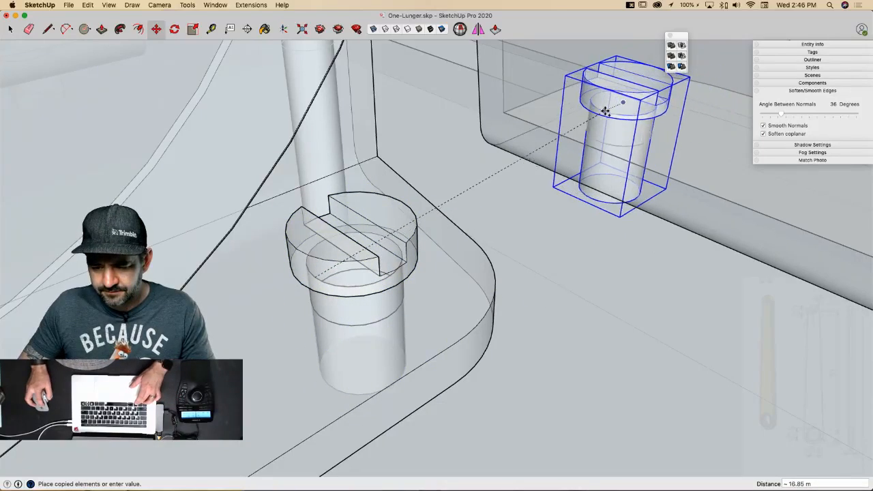
left_click(605, 111)
key("alt")
left_click(606, 111)
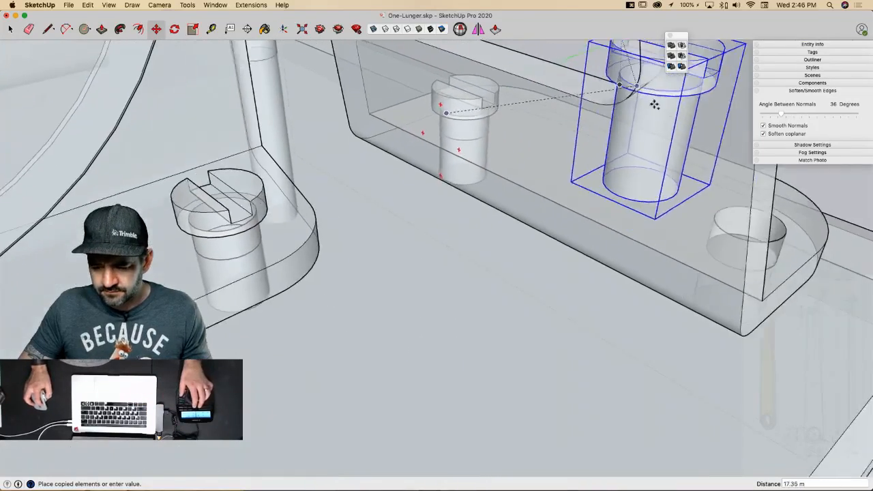
scroll(693, 198, "up", 4)
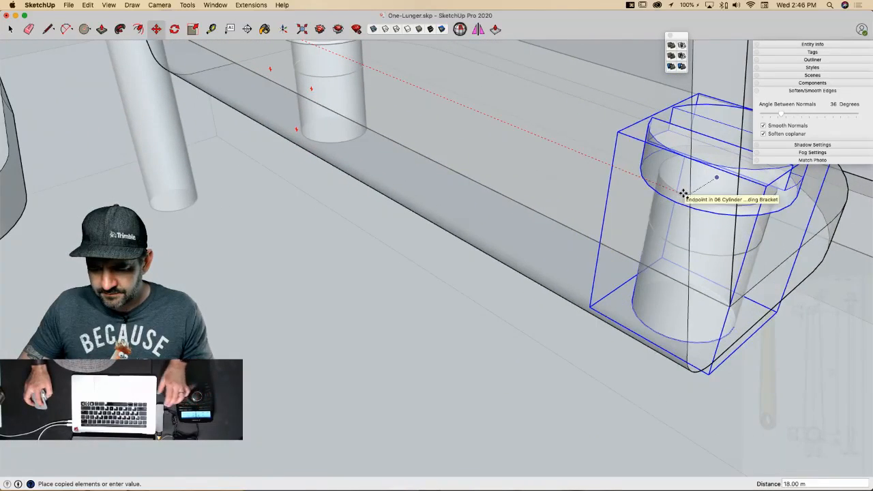
left_click(684, 195)
Step: Copy the brass screw 66.75 m into the first hole of the crankshaft bracket's foot beside the flywheel
left_click(669, 192)
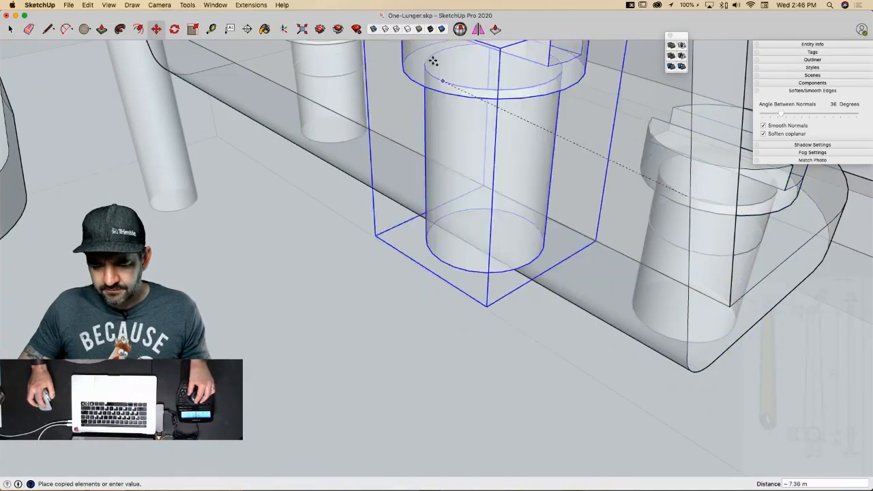
scroll(570, 230, "down", 6)
scroll(443, 210, "up", 4)
scroll(443, 211, "up", 5)
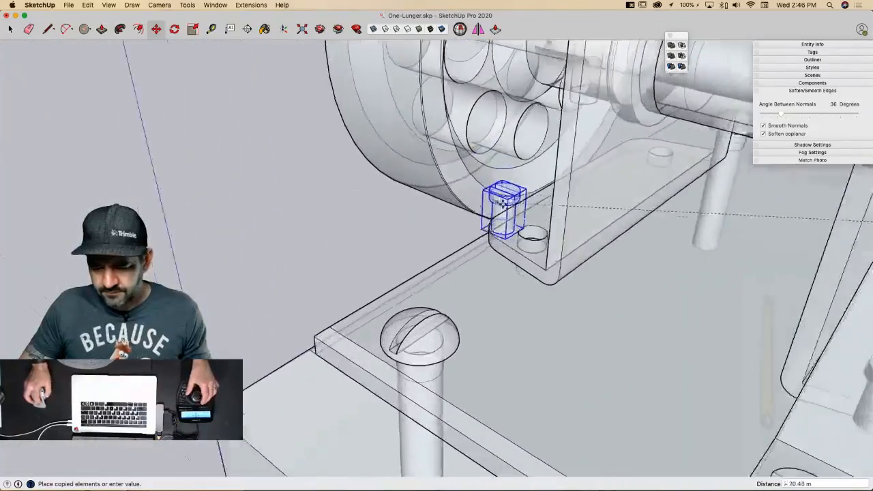
scroll(588, 252, "up", 4)
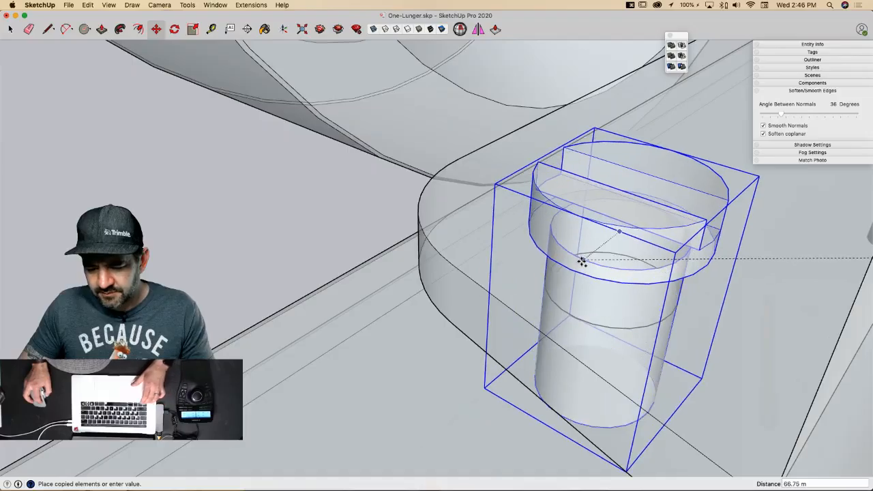
left_click(581, 259)
Step: Copy the brass screw 28 m into the remaining hole of the crankshaft bracket's flywheel-side foot
left_click(584, 258)
key("alt")
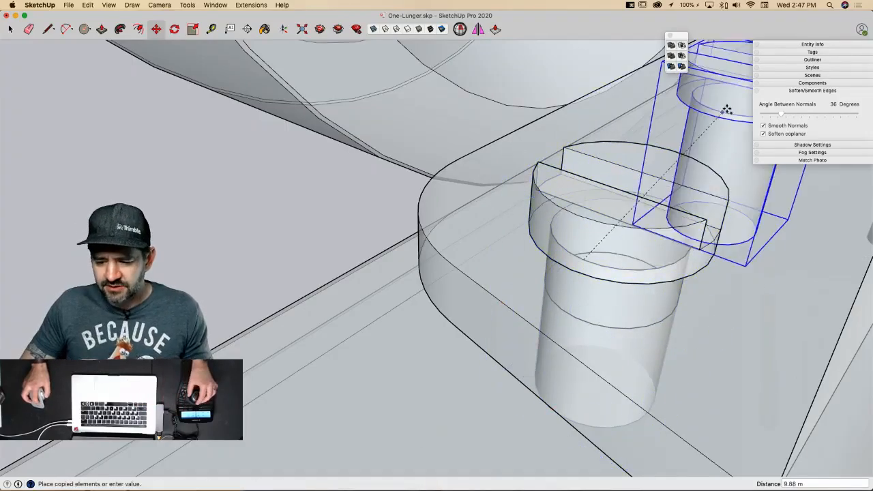
scroll(681, 175, "down", 5)
scroll(657, 180, "up", 6)
scroll(653, 173, "down", 6)
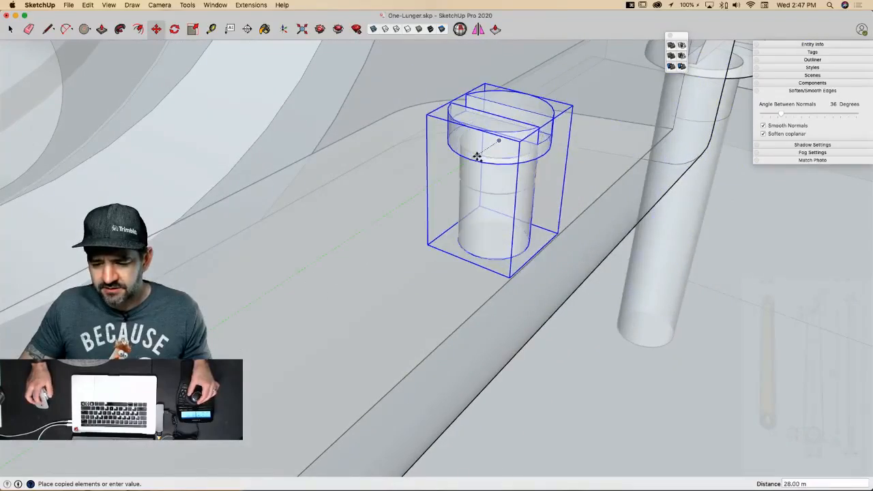
left_click(491, 135)
Step: Clear the selection and turn X-ray display off for the whole engine
scroll(532, 136, "down", 6)
key("space")
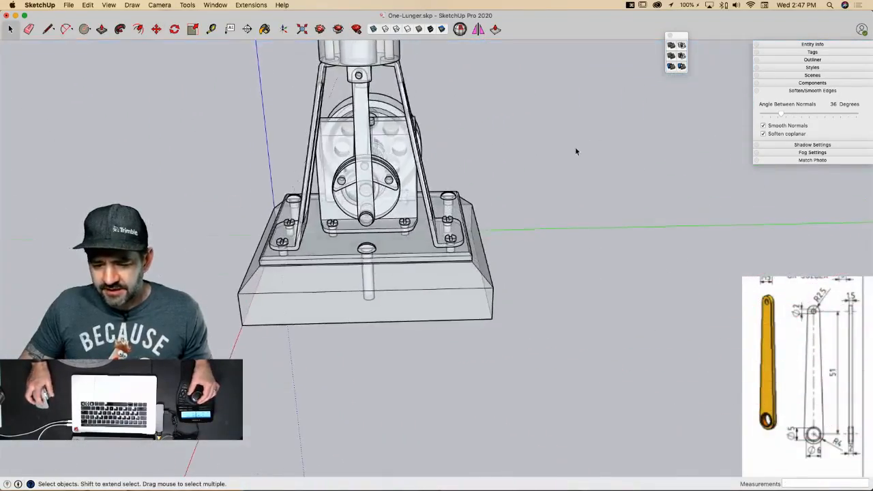
left_click(581, 146)
key("space")
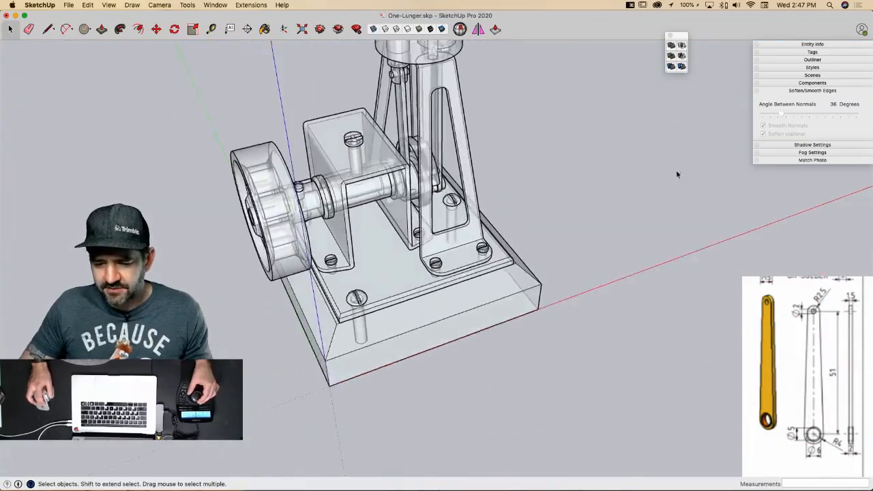
left_click(374, 29)
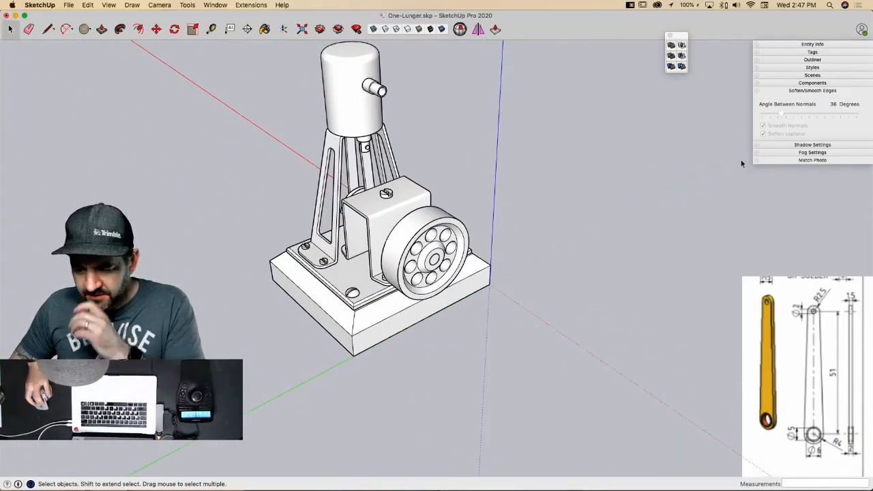
Step: Collapse the edge-softening settings, show the model's tag list and enlarge it for more entries
left_click(815, 91)
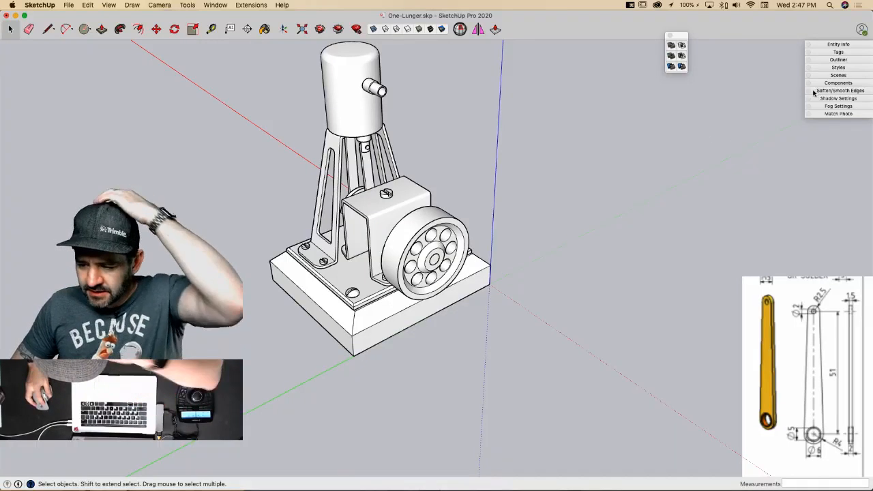
left_click(835, 52)
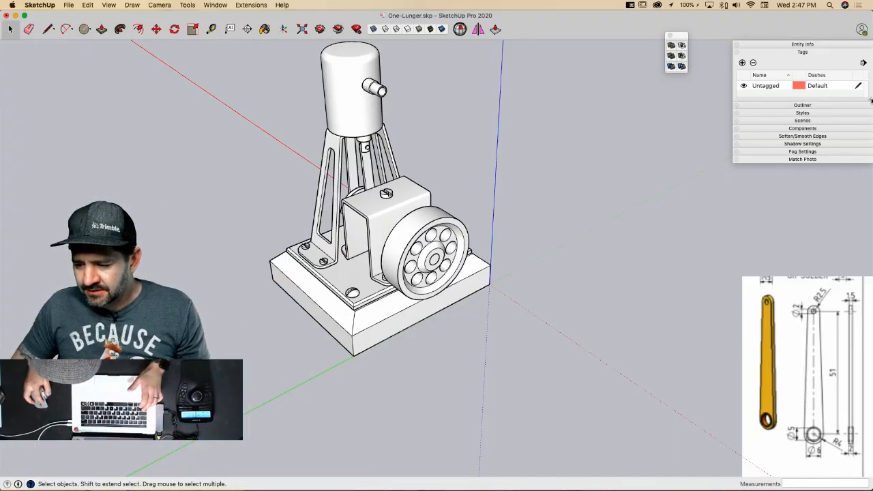
left_click_drag(871, 100, 869, 194)
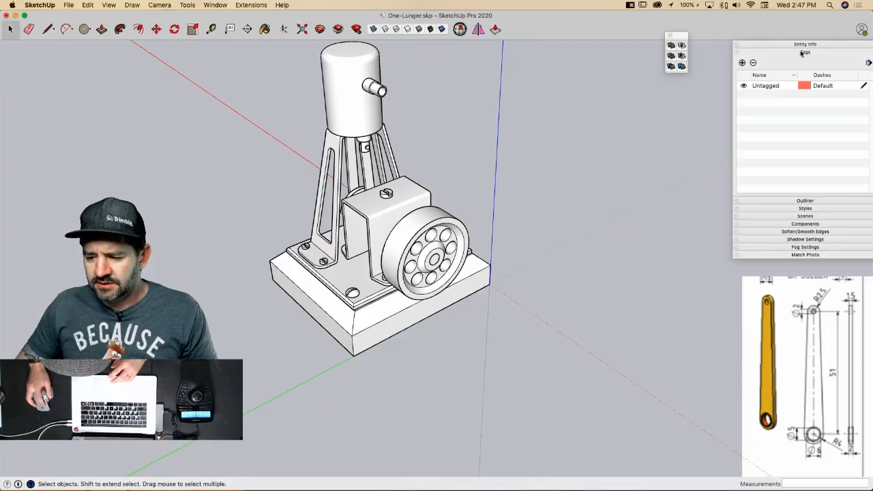
left_click_drag(809, 45, 792, 45)
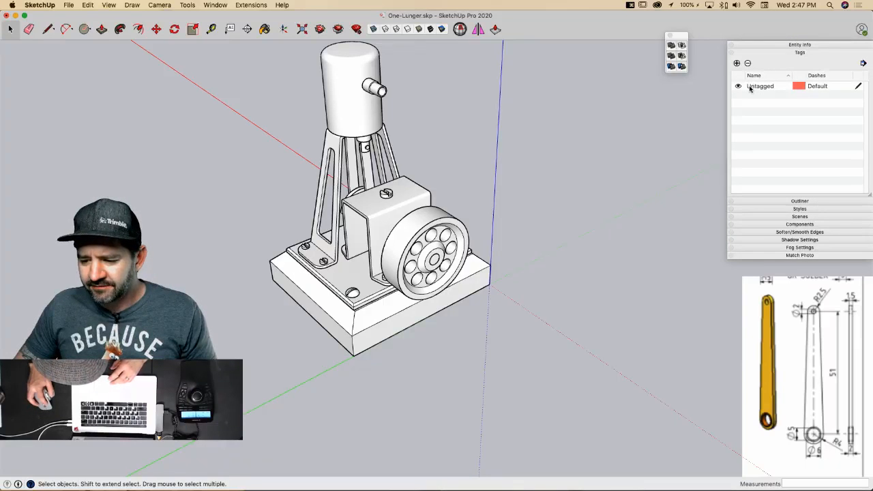
Step: Add two tags named "Brass" and "Copper"
left_click(737, 64)
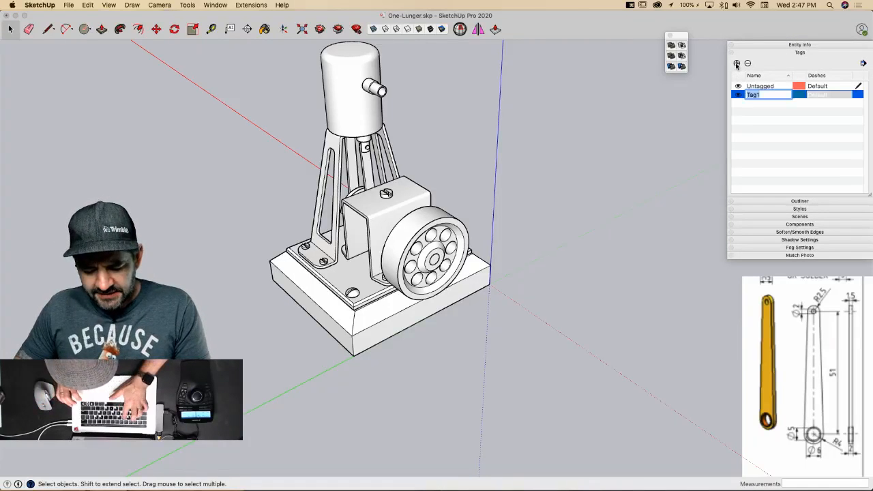
type("Brass")
key("Return")
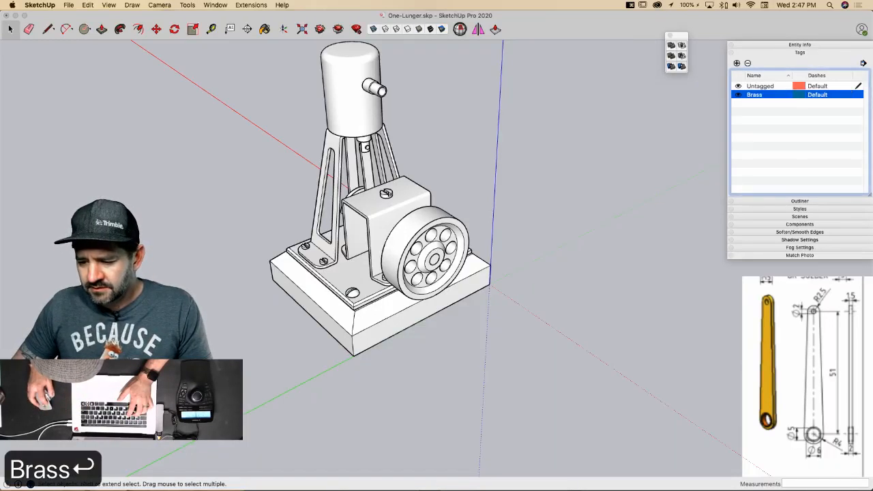
left_click(737, 64)
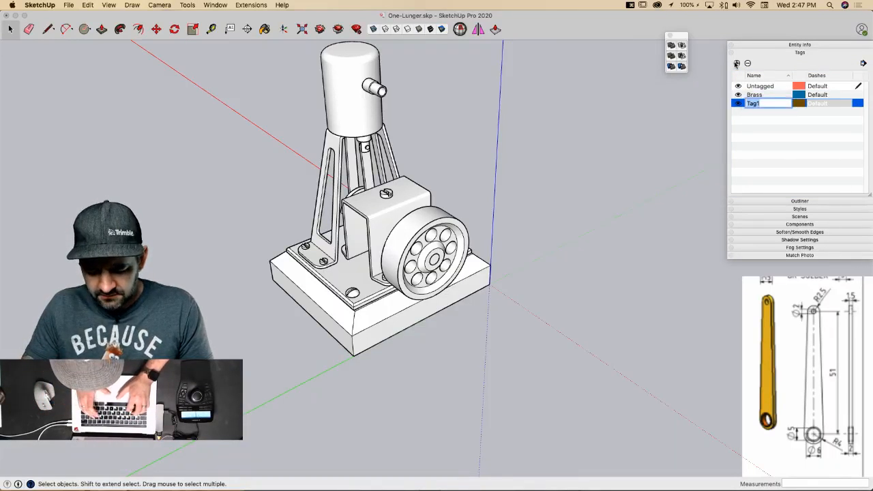
type("Copper")
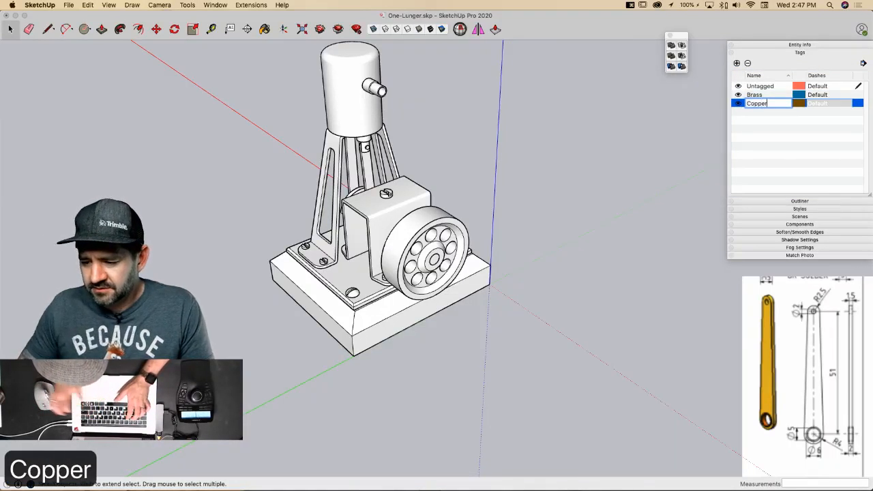
key("Return")
Step: Add two more tags named "Silver" and "Wood"
left_click(737, 63)
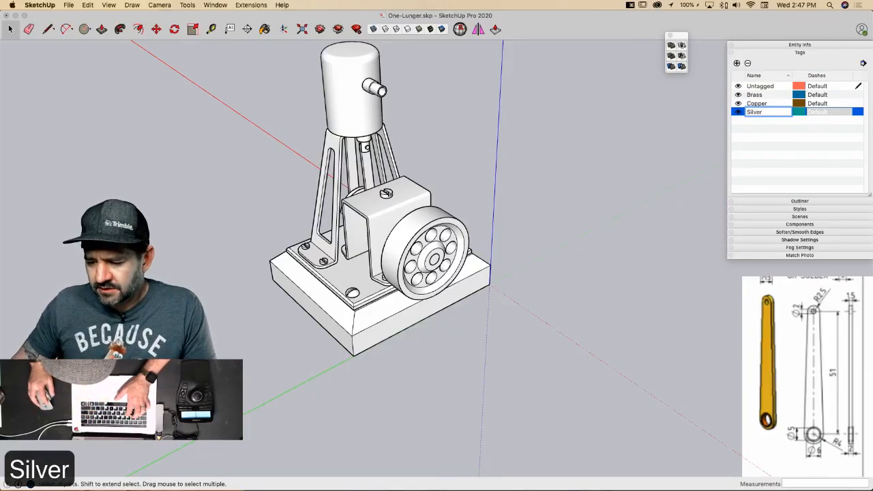
key("Return")
left_click(737, 64)
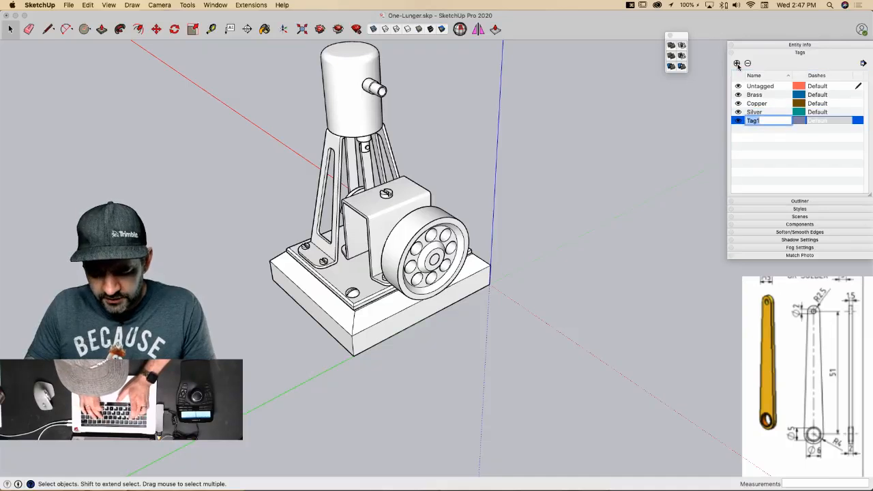
type("Wood")
key("Return")
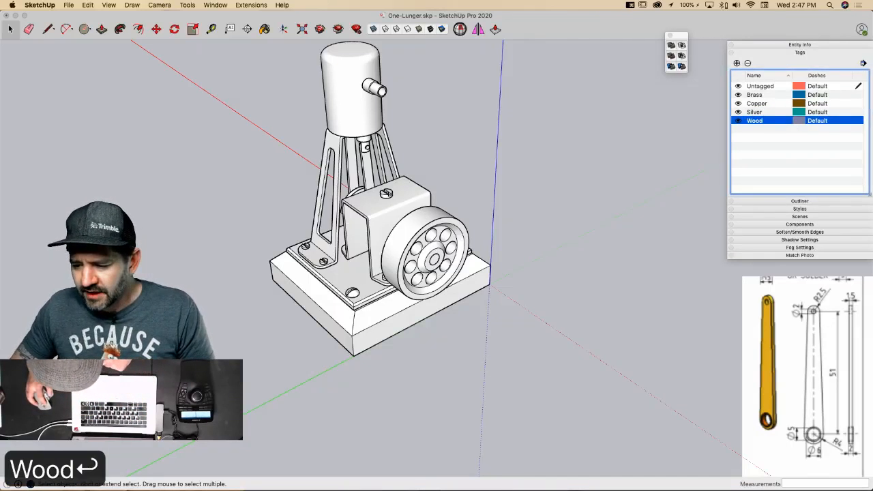
Step: Colour the Brass tag Cantaloupe and give the Copper tag a muted, lightened copper-orange colour
left_click(799, 96)
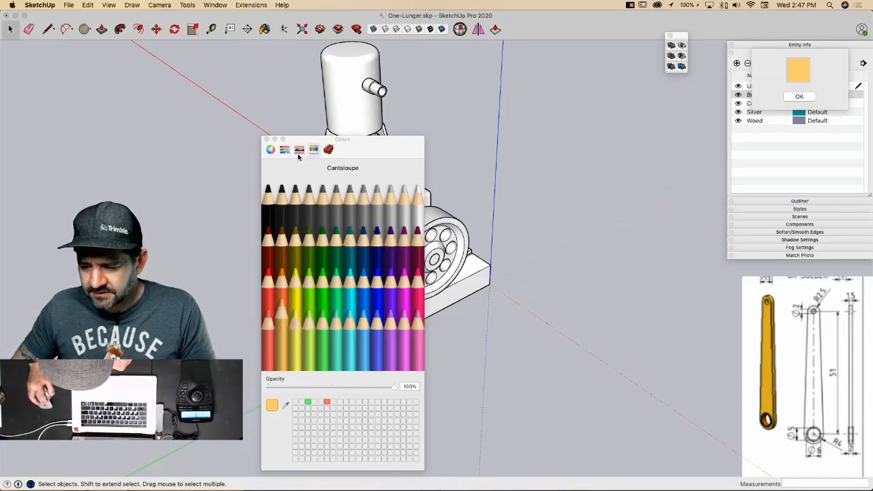
left_click(799, 96)
left_click(799, 104)
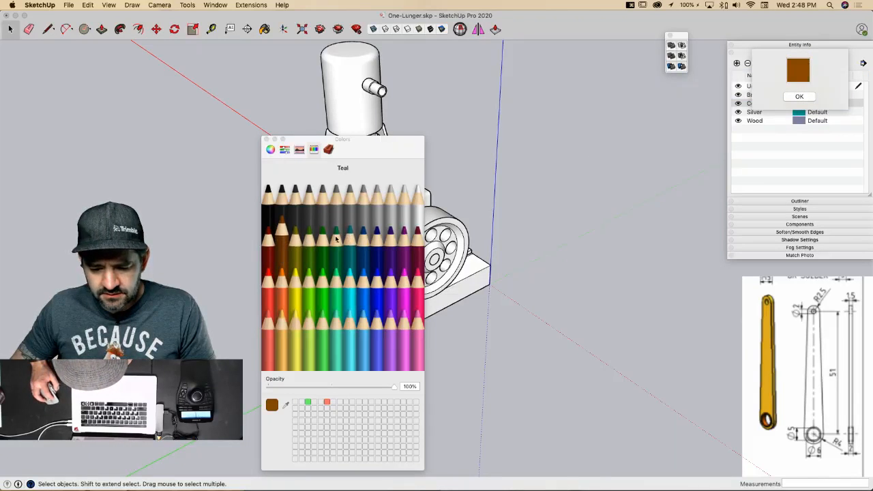
left_click(271, 149)
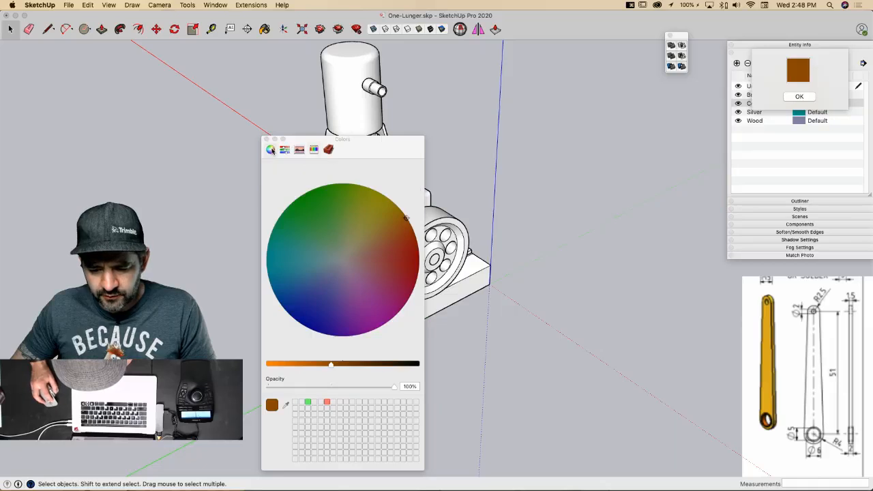
left_click(400, 232)
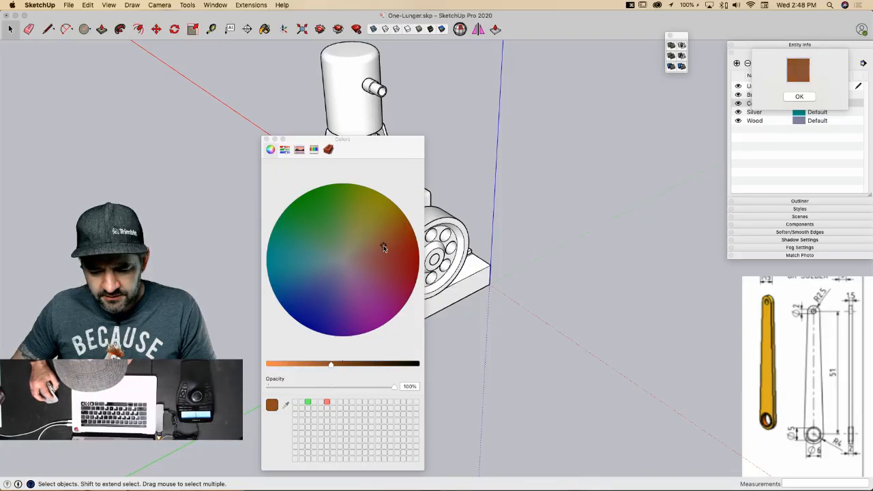
left_click_drag(330, 367, 288, 368)
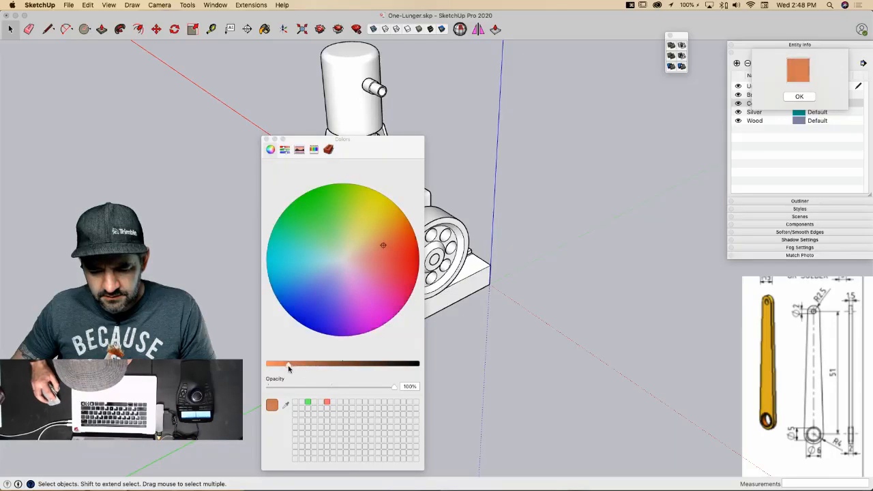
left_click(267, 140)
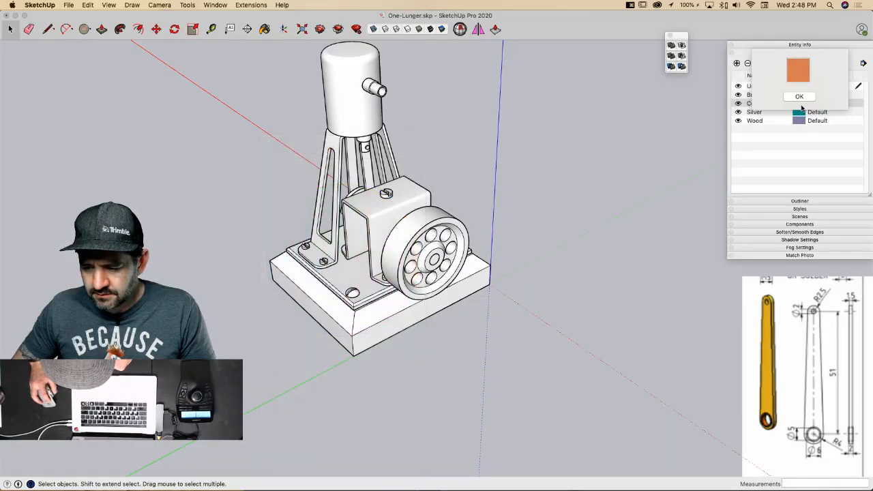
left_click(800, 96)
Step: Set the Silver tag's colour to the Silver pencil colour
left_click(799, 112)
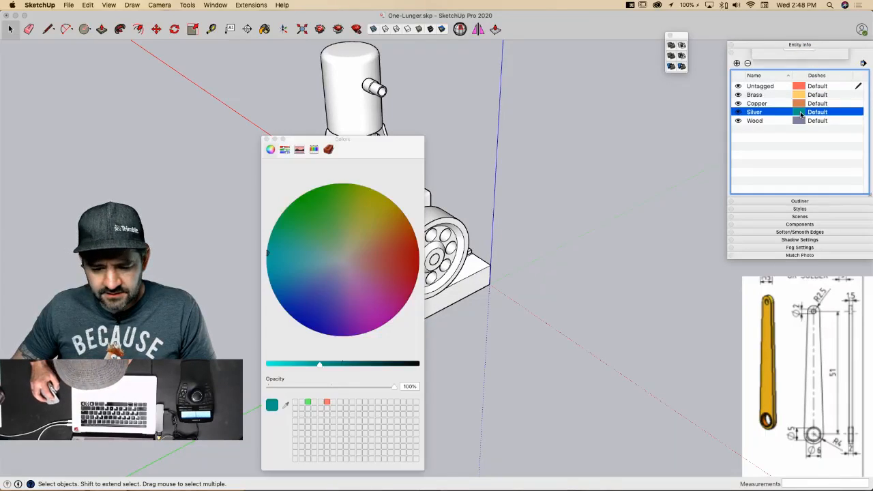
left_click(318, 151)
left_click(390, 190)
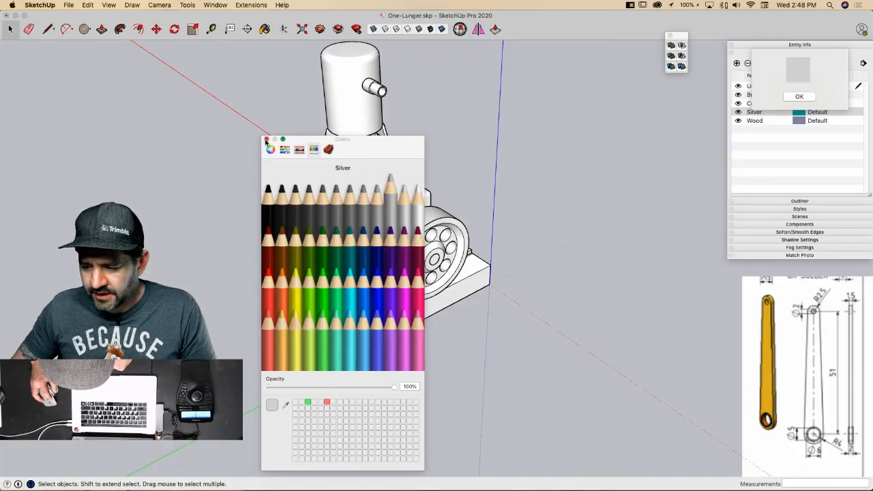
left_click(267, 140)
left_click(799, 97)
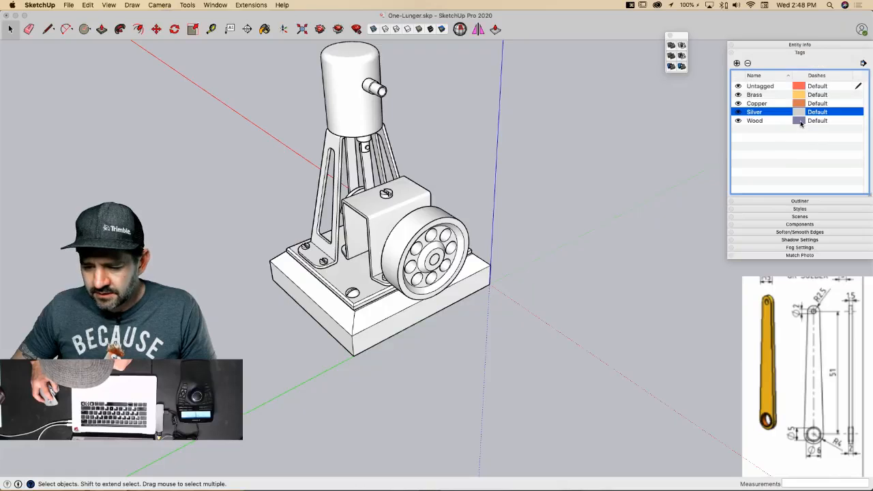
Step: Mix a pale, desaturated yellowish tan as the Wood tag's colour and close the colour picker
left_click(799, 121)
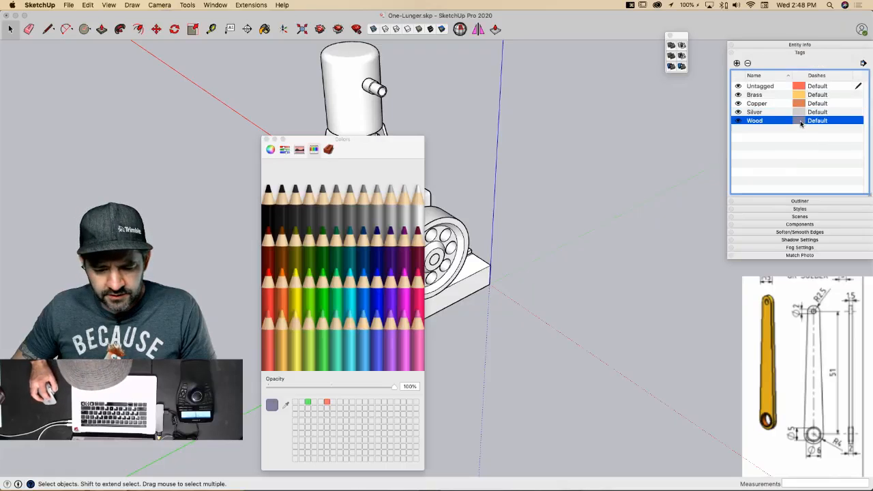
left_click(284, 329)
left_click(271, 150)
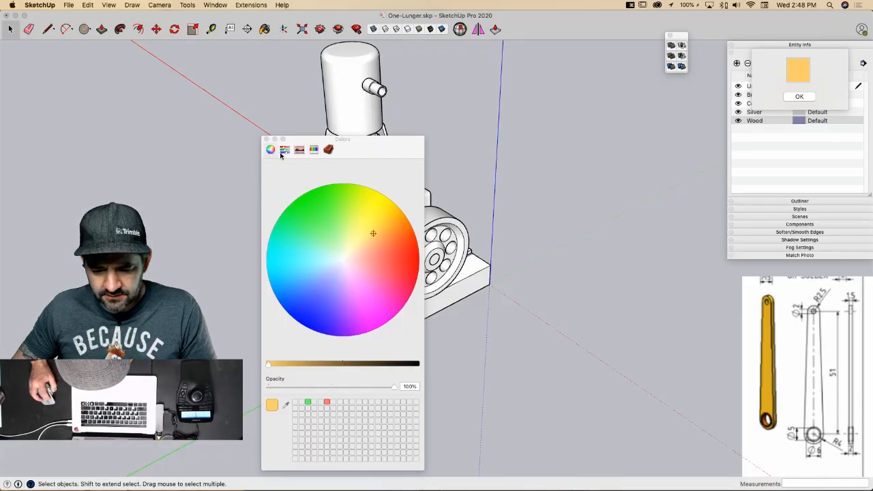
left_click(379, 235)
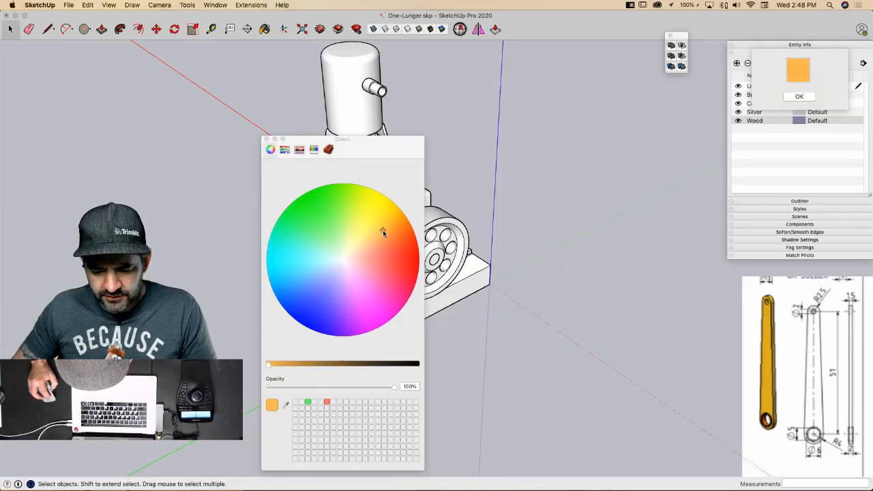
left_click_drag(332, 362, 309, 367)
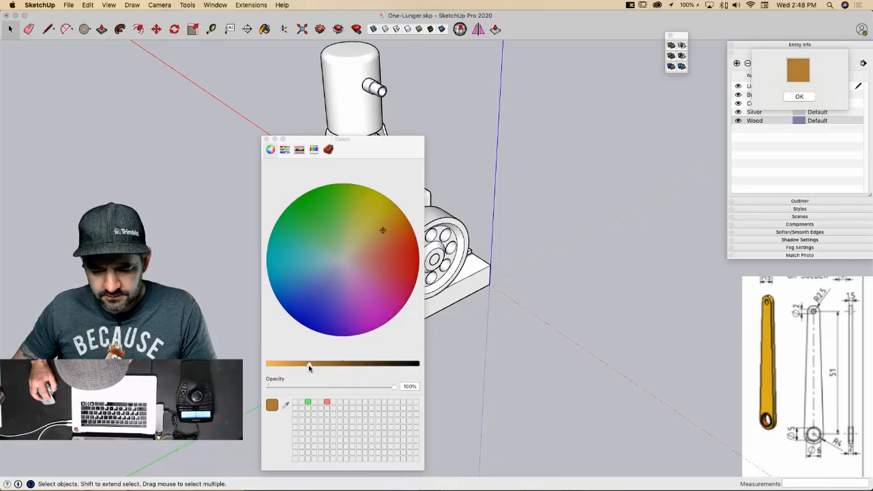
left_click_drag(383, 233, 355, 253)
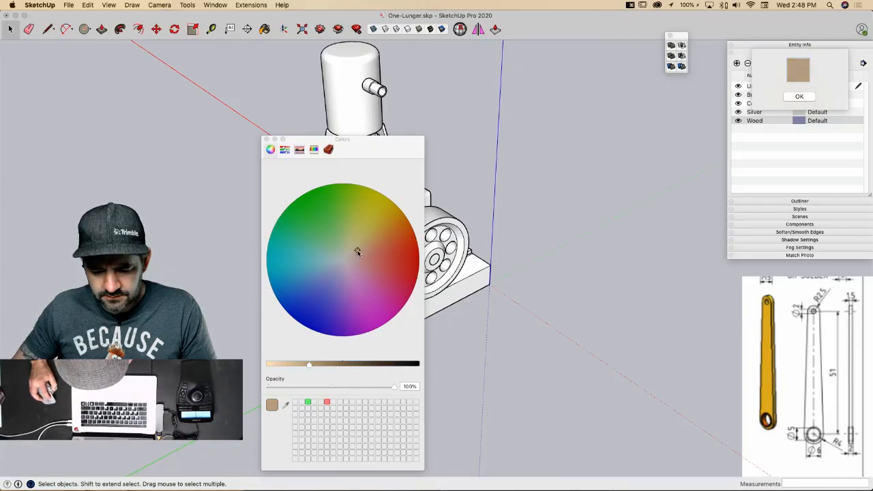
mouse_move(310, 364)
left_mouse_down()
mouse_move(287, 366)
mouse_move(295, 373)
left_mouse_up()
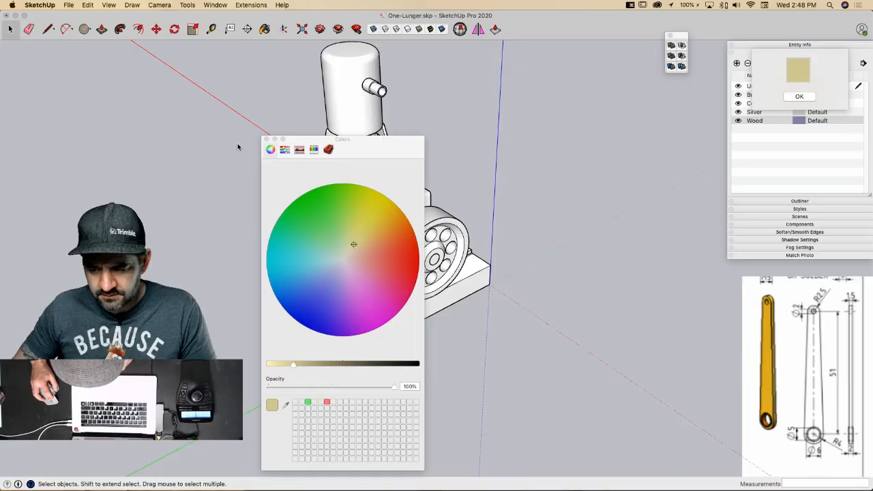
left_click(800, 96)
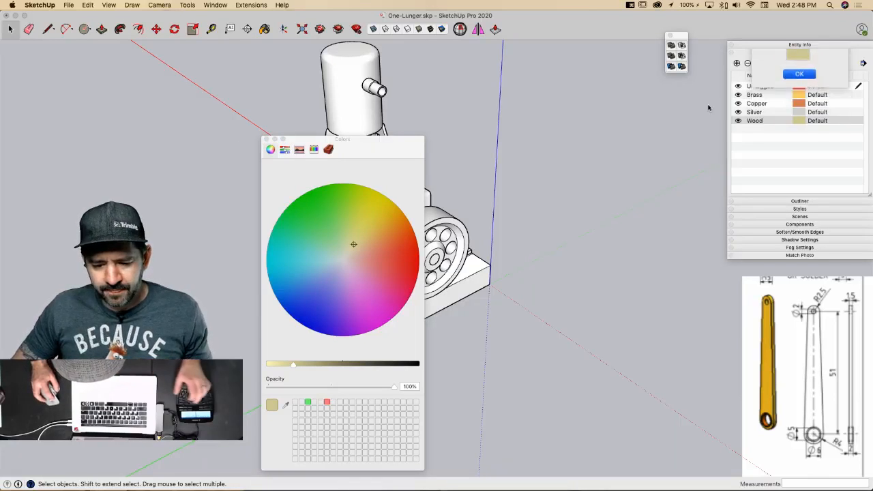
left_click(266, 138)
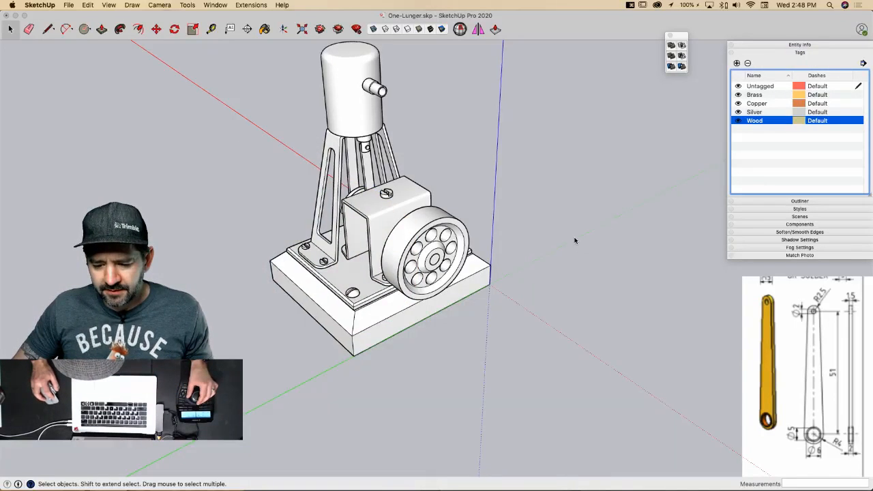
Step: Assign the wooden base component under the engine to the Wood tag
left_click(477, 294)
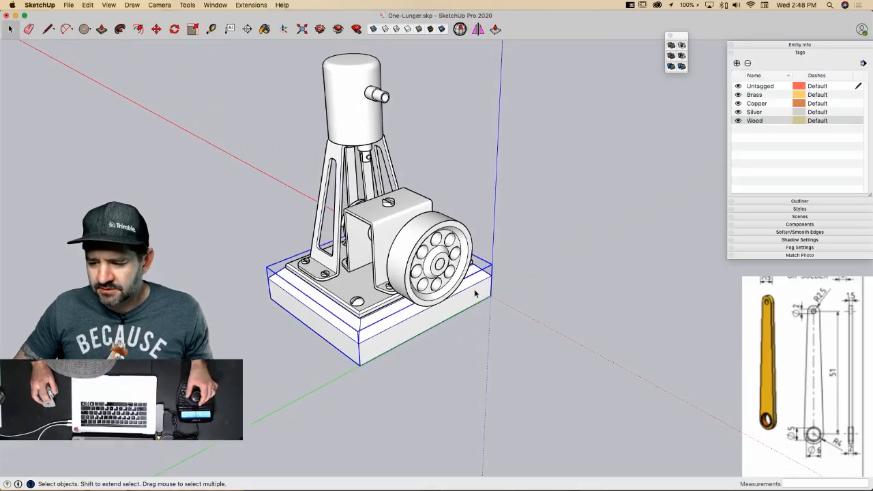
left_click(801, 54)
left_click(819, 44)
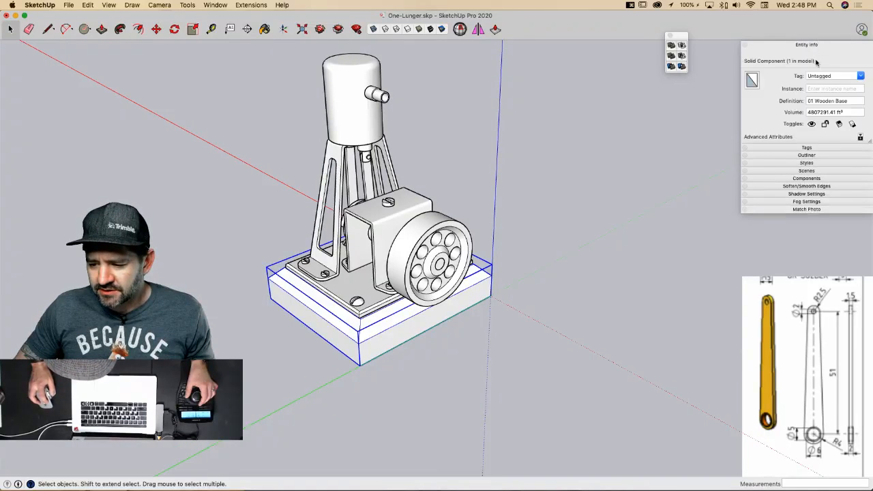
left_click(859, 77)
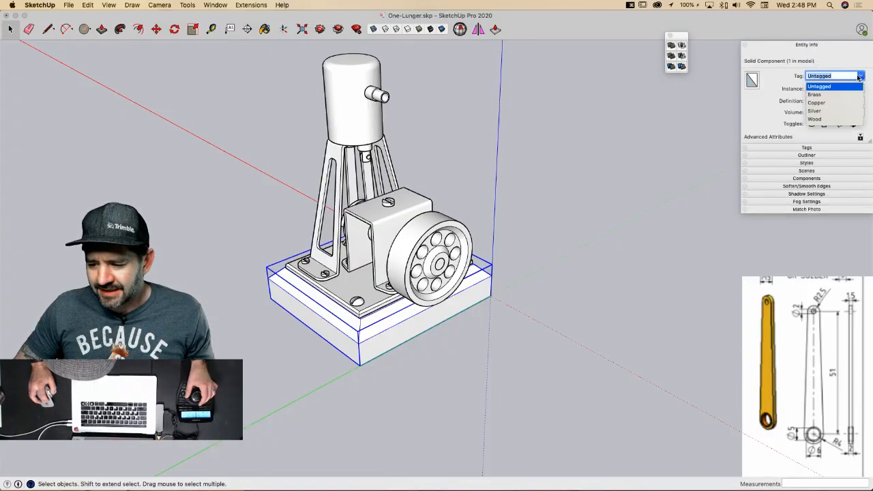
left_click(814, 119)
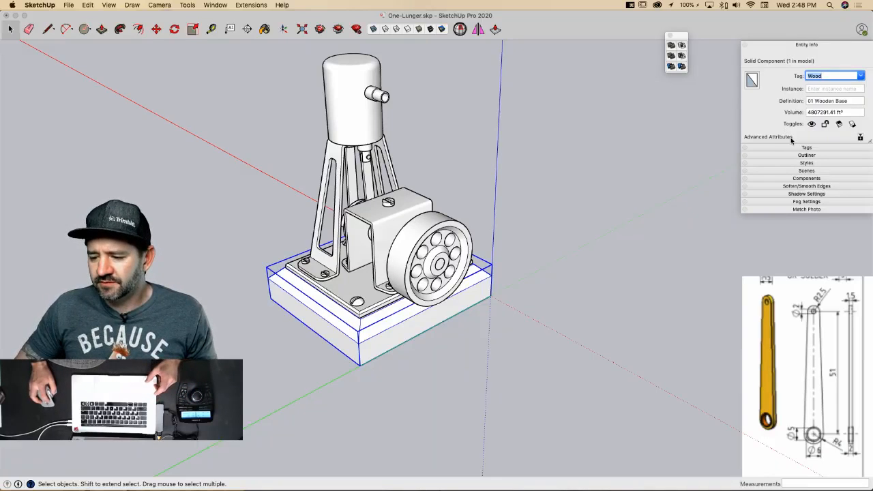
Step: Turn on Color by Tag for the model and clear the selection
left_click(799, 149)
left_click(864, 159)
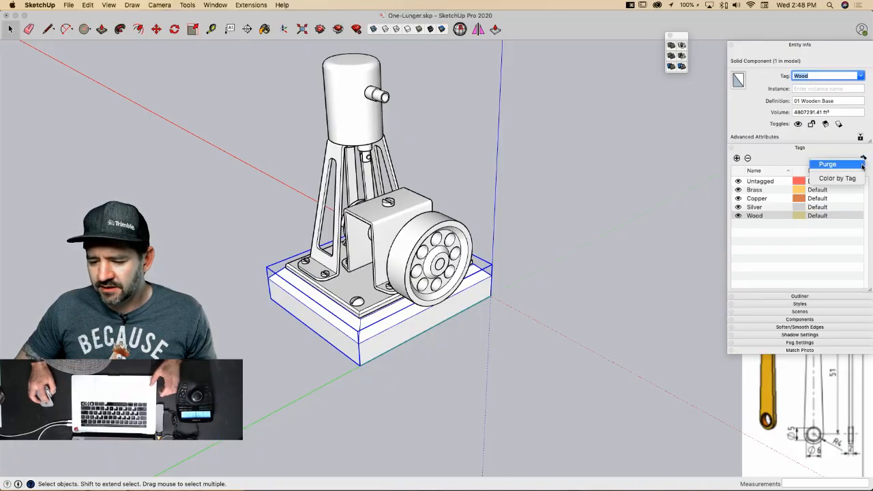
left_click(837, 176)
scroll(592, 143, "up", 4)
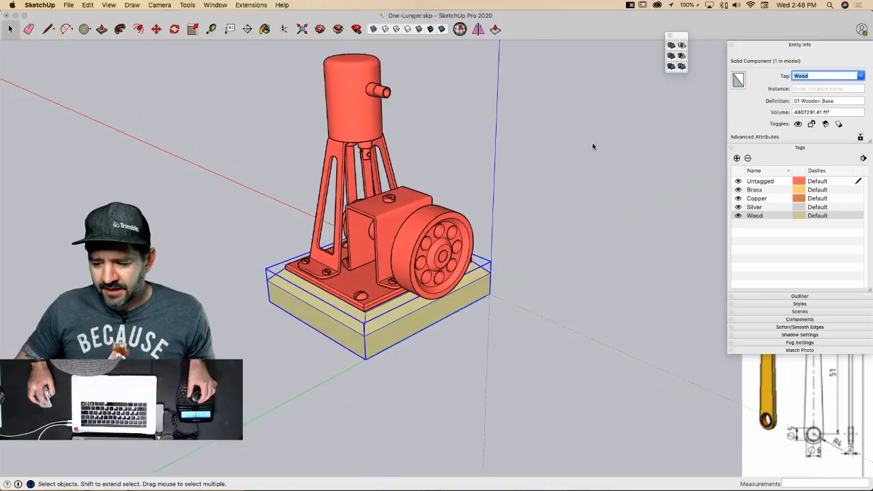
left_click(614, 188)
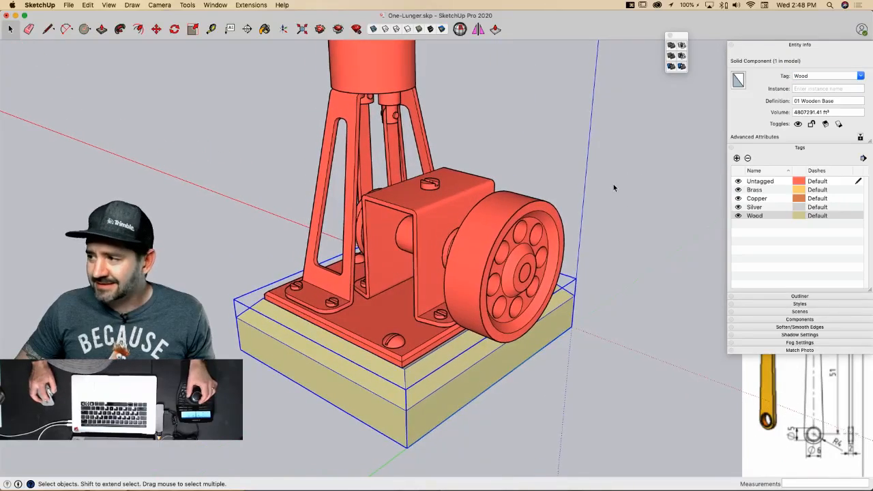
Step: Open the cylinder component for editing and assign its Cylinder Body to the Copper tag
left_click(498, 235)
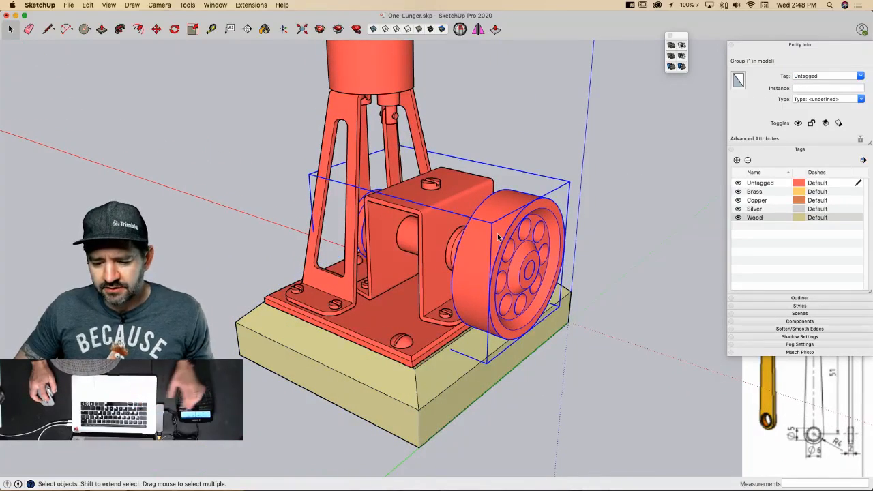
left_click(386, 131)
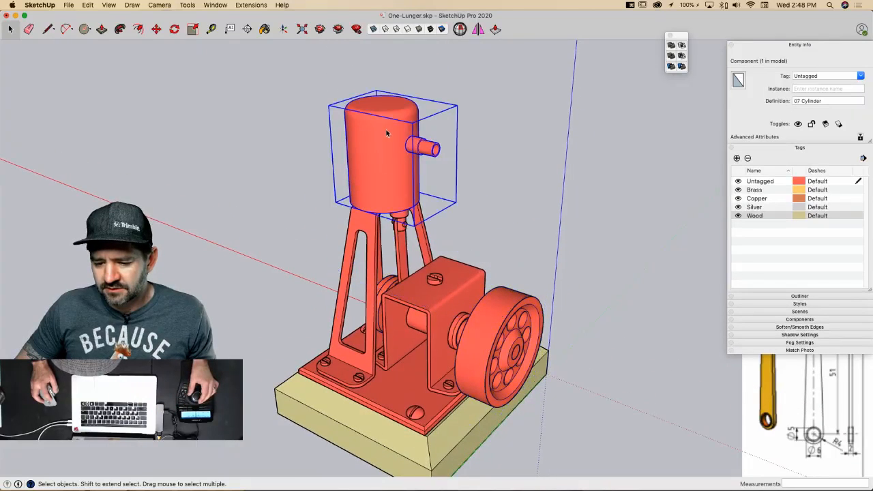
double_click(384, 135)
left_click(386, 136)
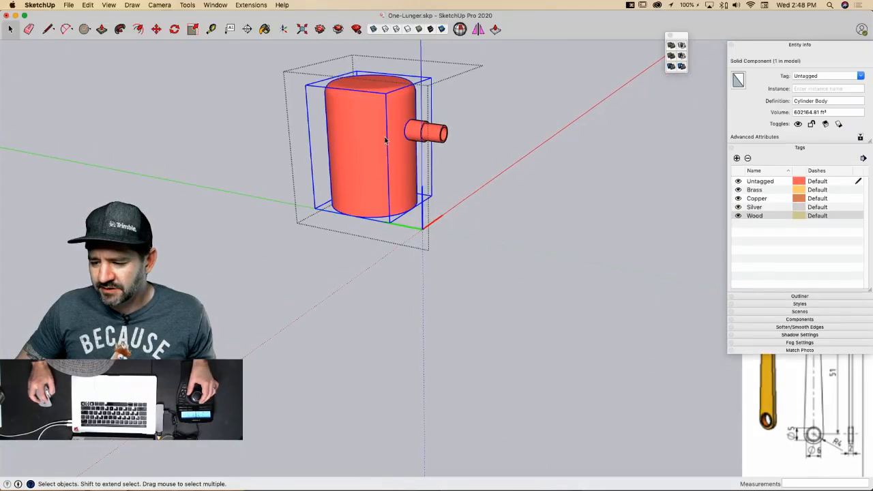
left_click(861, 76)
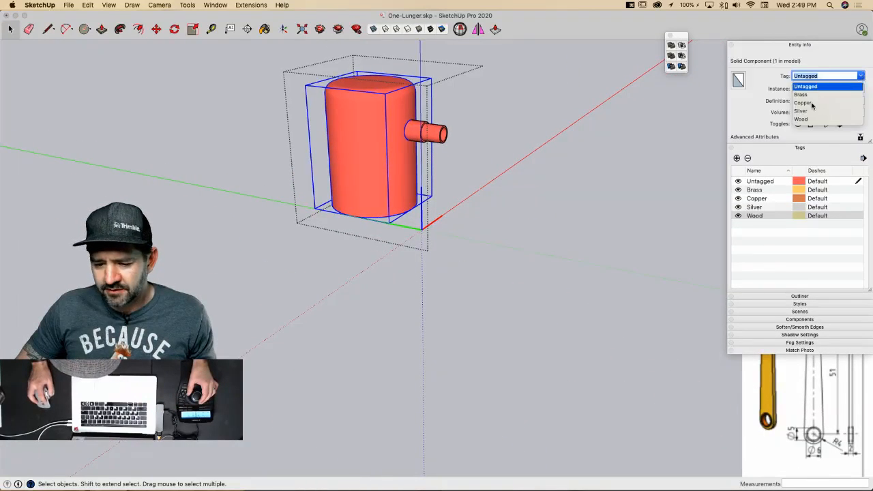
left_click(804, 102)
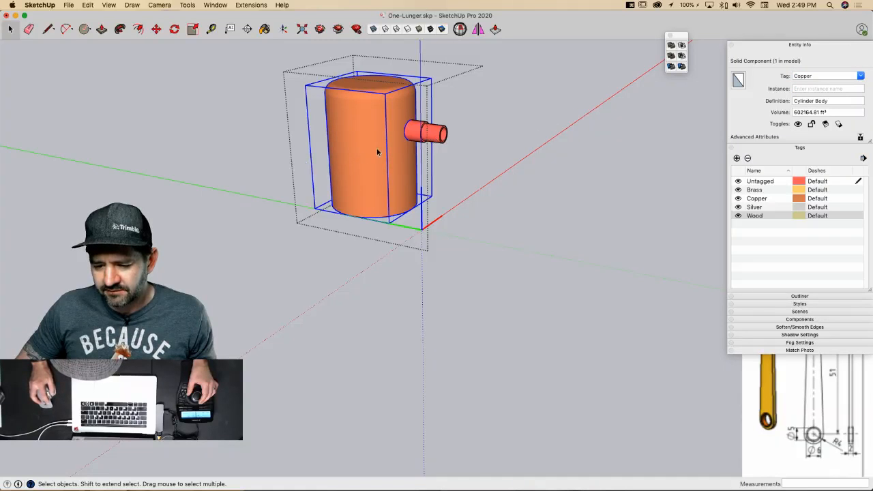
Step: Assign the cylinder's nozzle to the Brass tag and leave the cylinder component
left_click(427, 134)
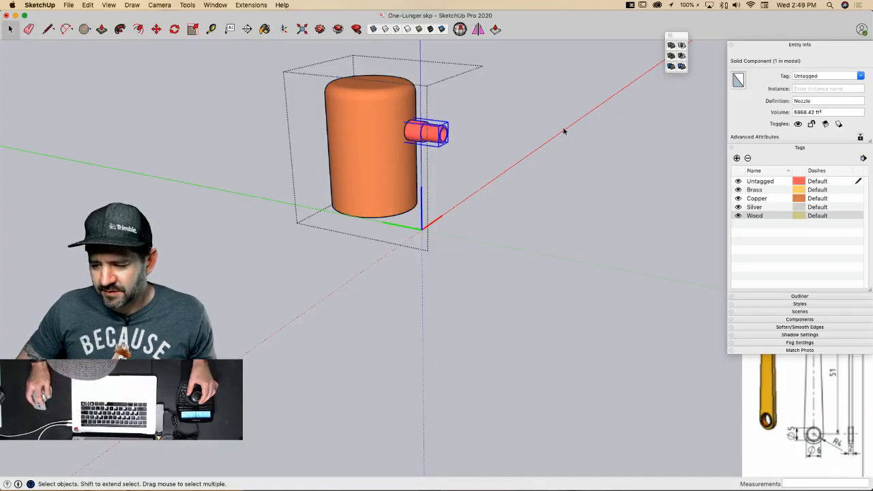
left_click(862, 76)
left_click(799, 94)
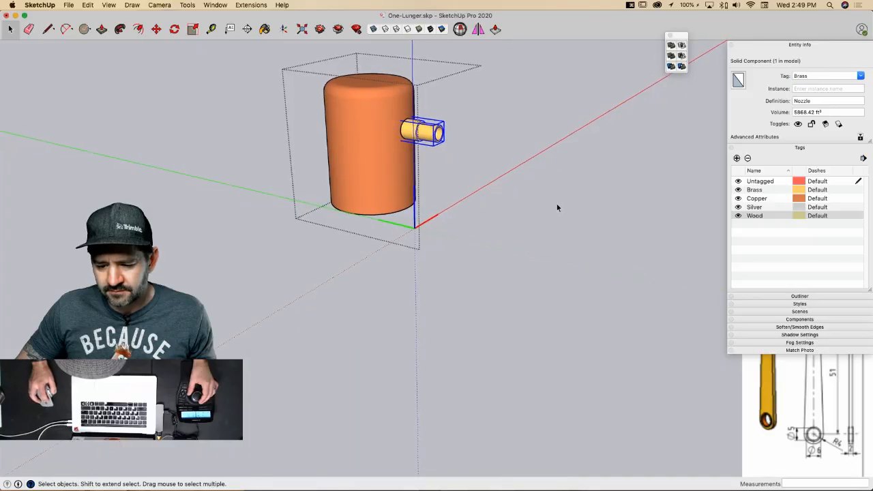
left_click(557, 208)
Step: Assign the two slotted cylinder supports and the U-shaped shaft bracket to the Silver tag
left_click(352, 237)
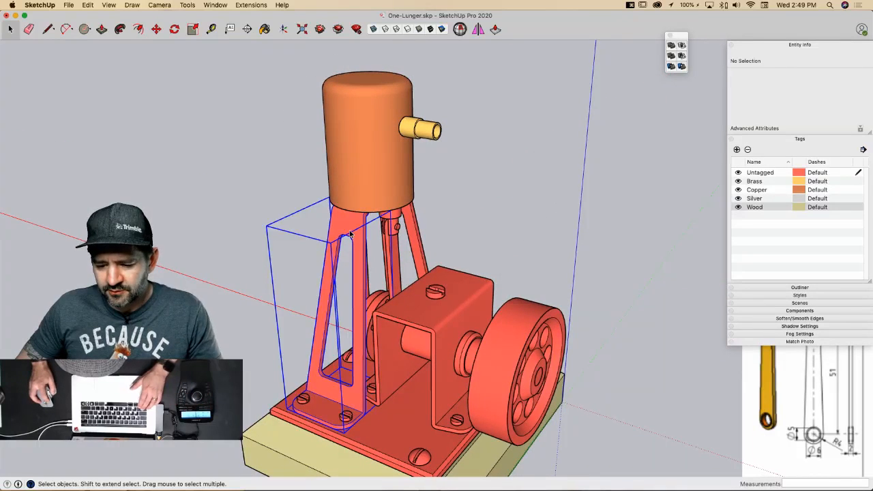
left_click(415, 221, "shift")
left_click(431, 321, "shift")
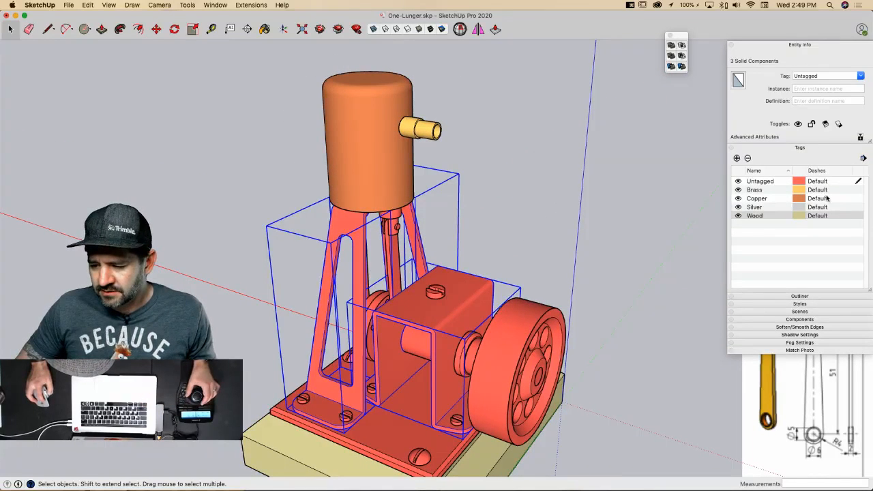
left_click(862, 76)
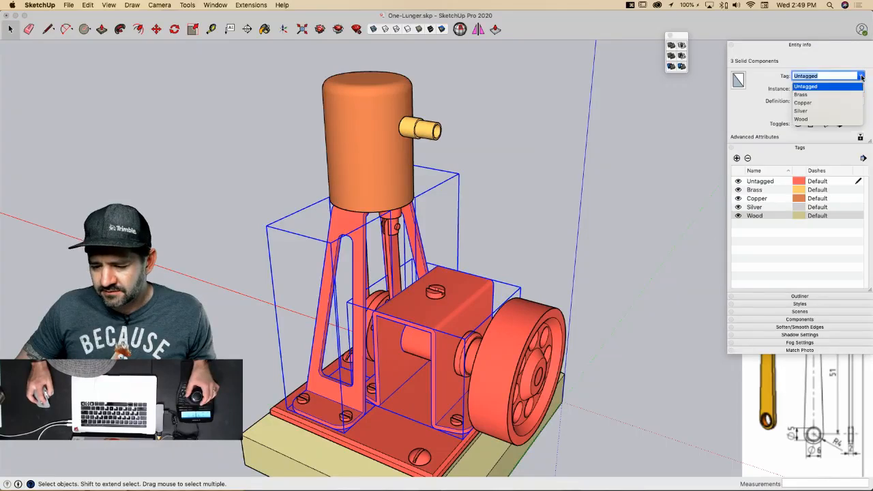
left_click(811, 111)
scroll(581, 172, "up", 5)
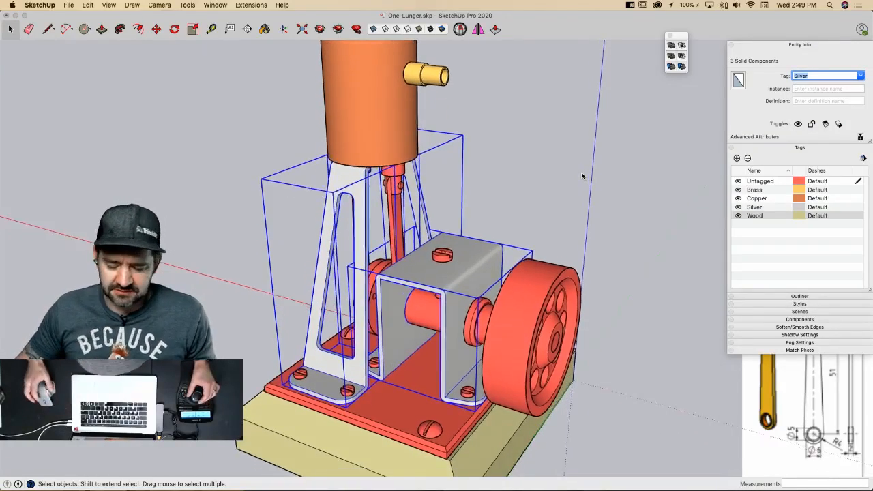
Step: Assign the three large wood screws on the base plate to the Silver tag
left_click(431, 419)
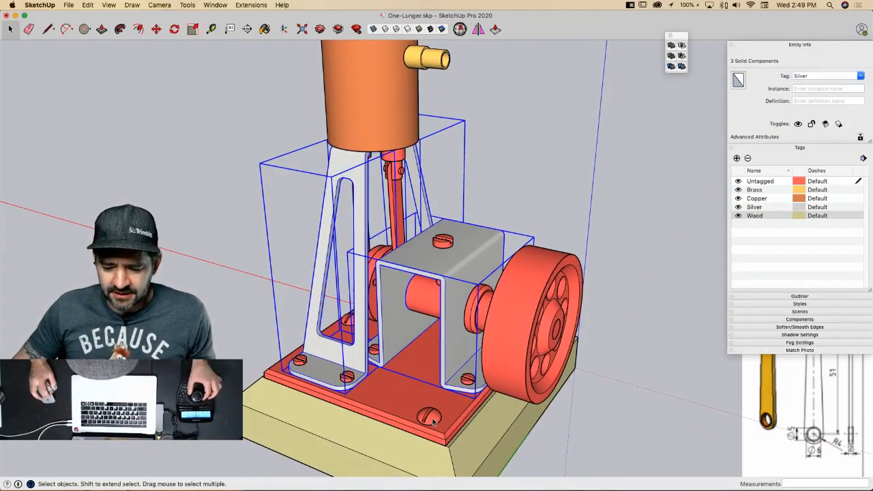
left_click(430, 418)
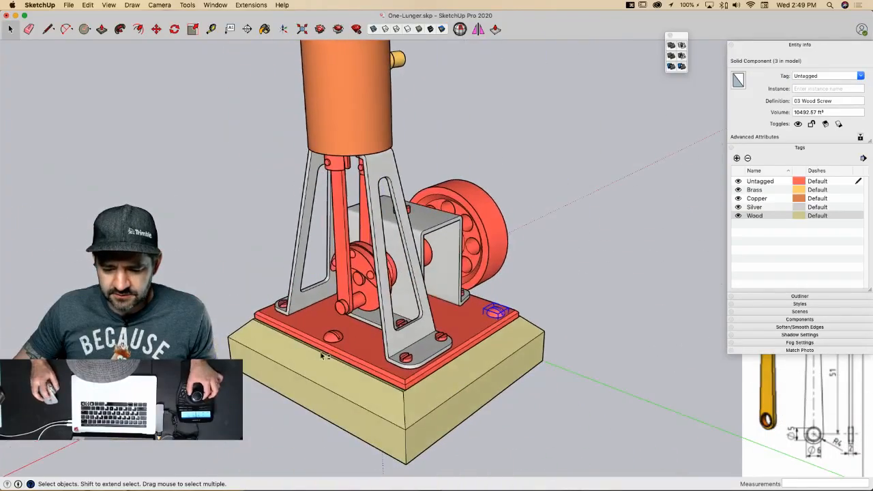
left_click(333, 344, "shift")
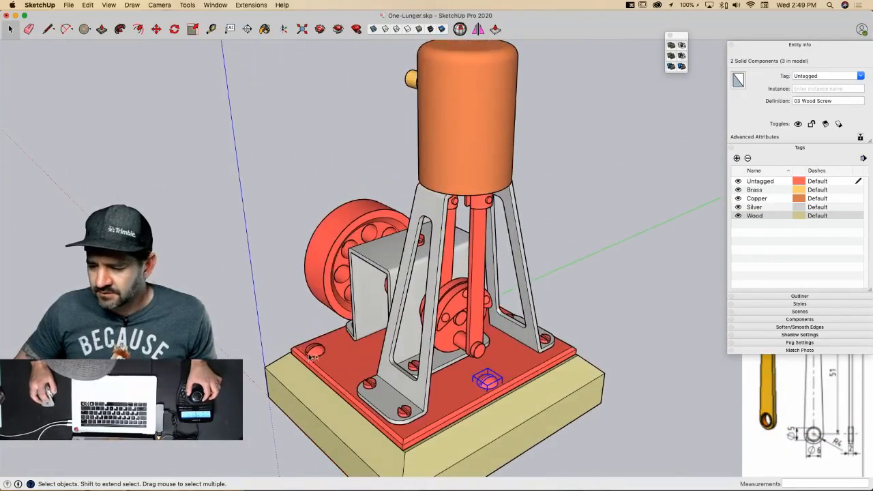
left_click(861, 76)
left_click(803, 111)
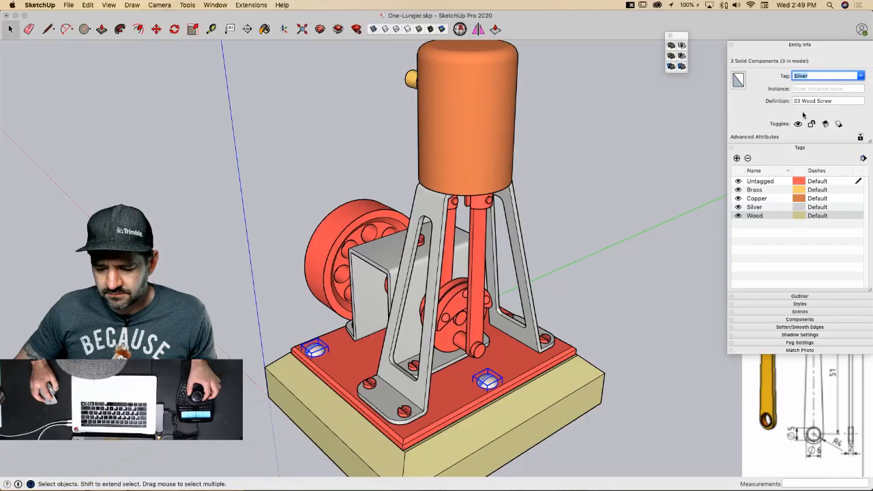
Step: Assign the base plate beneath the supports to the Silver tag
left_click(530, 372)
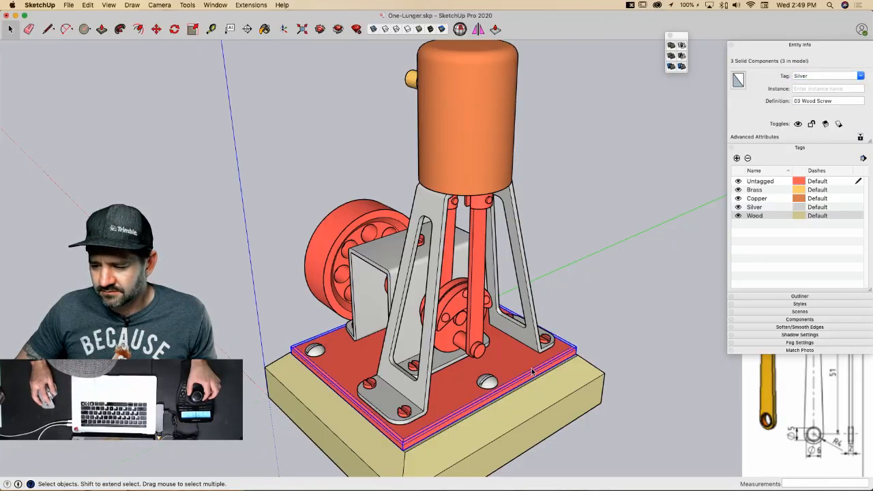
left_click(861, 77)
left_click(803, 111)
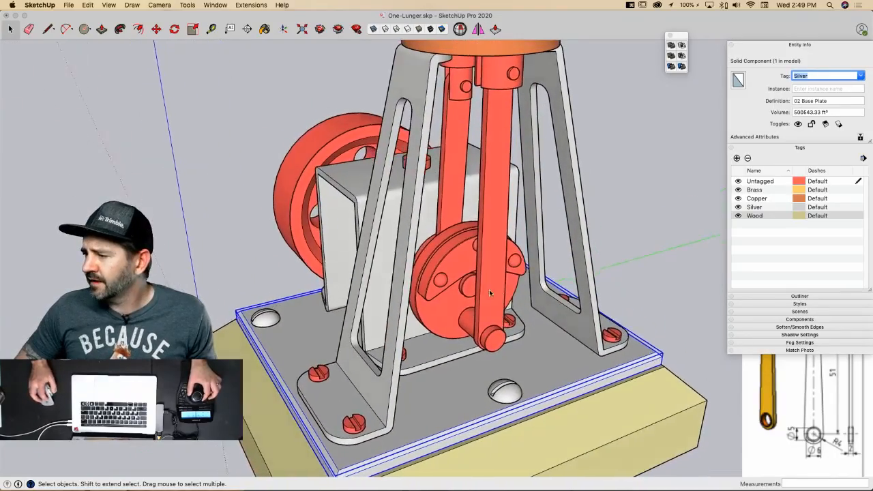
Step: Open the crank and flywheel group for editing and assign its crank pin, shaft and collar to the Silver tag
left_click(508, 344)
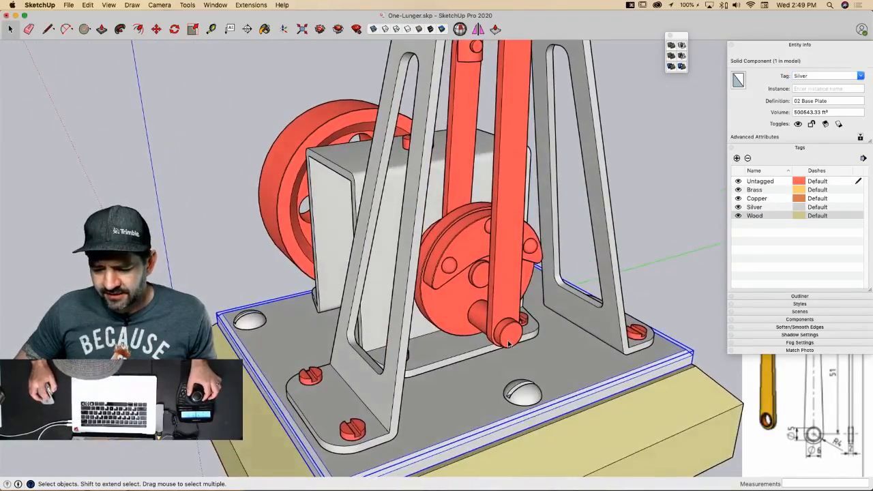
left_click(509, 339)
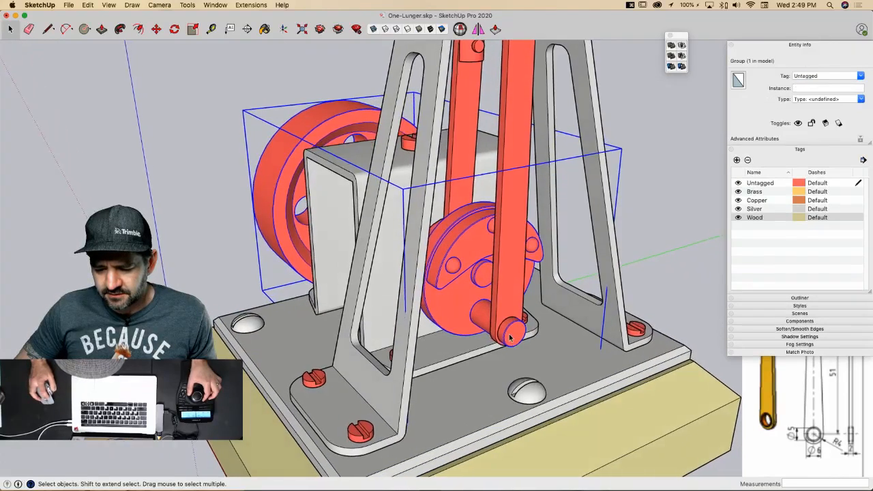
double_click(509, 339)
left_click(505, 333)
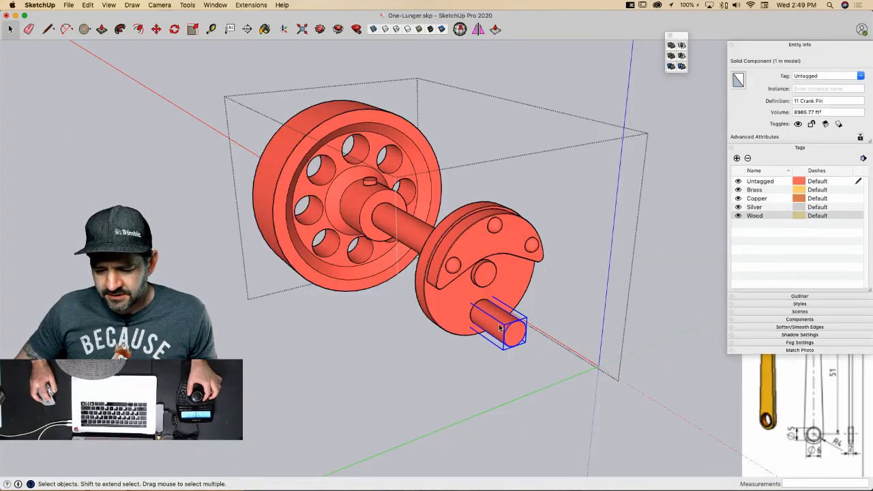
left_click(488, 273, "shift")
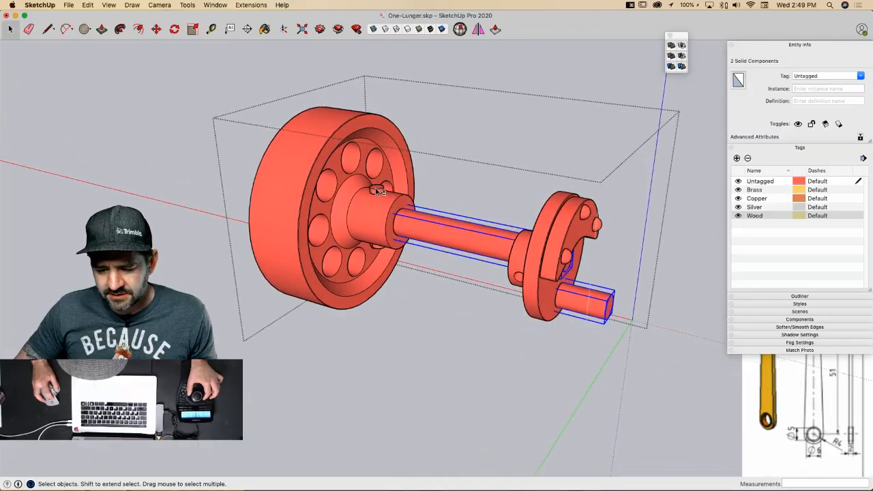
left_click(378, 189, "shift")
left_click(377, 189, "shift")
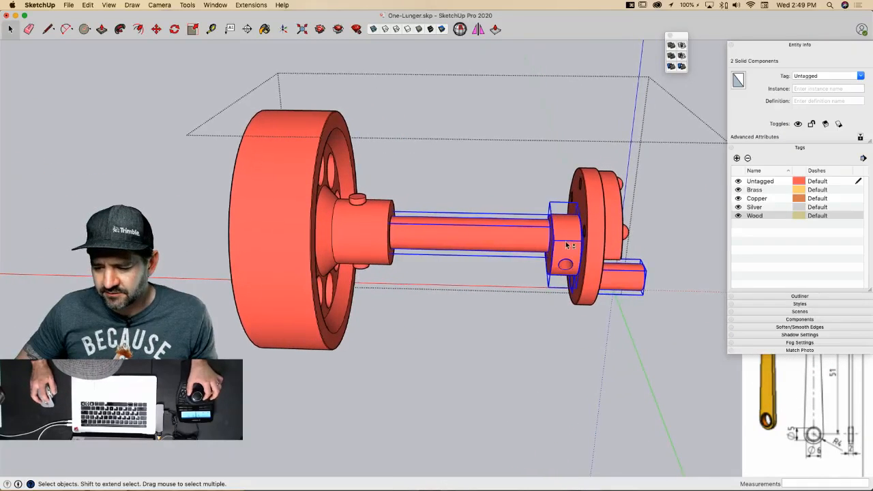
left_click(860, 77)
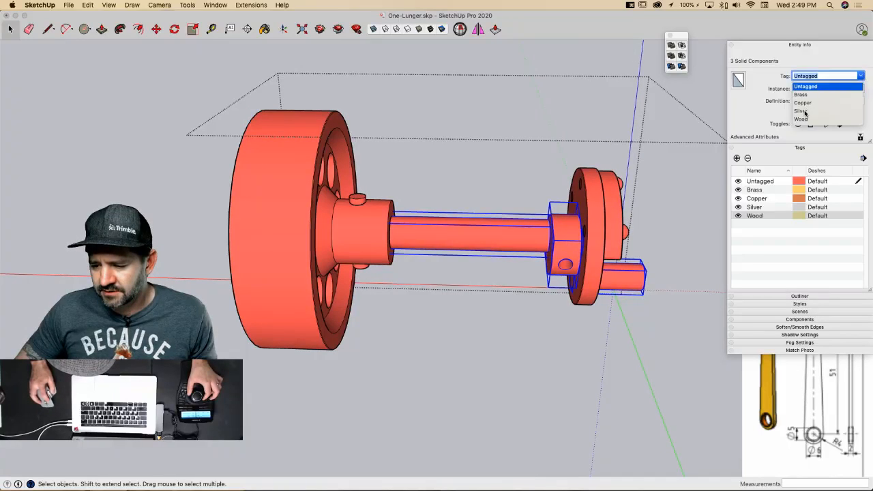
left_click(804, 112)
Step: Open the crank plate for editing and assign its three small Crank Plate Pins to the Silver tag
double_click(574, 273)
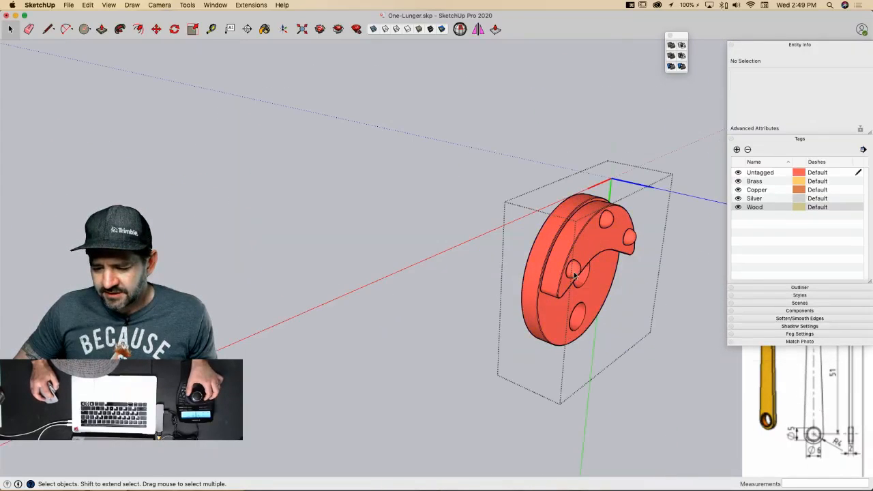
left_click(612, 219, "shift")
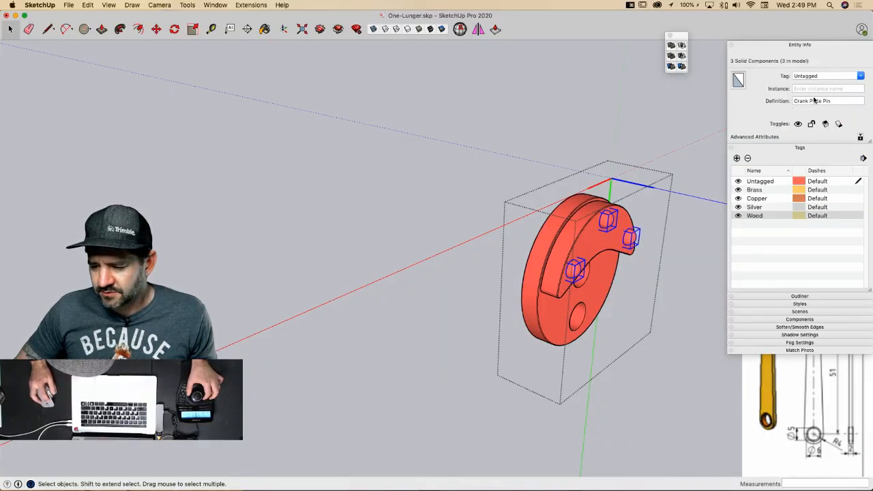
left_click(861, 77)
left_click(800, 111)
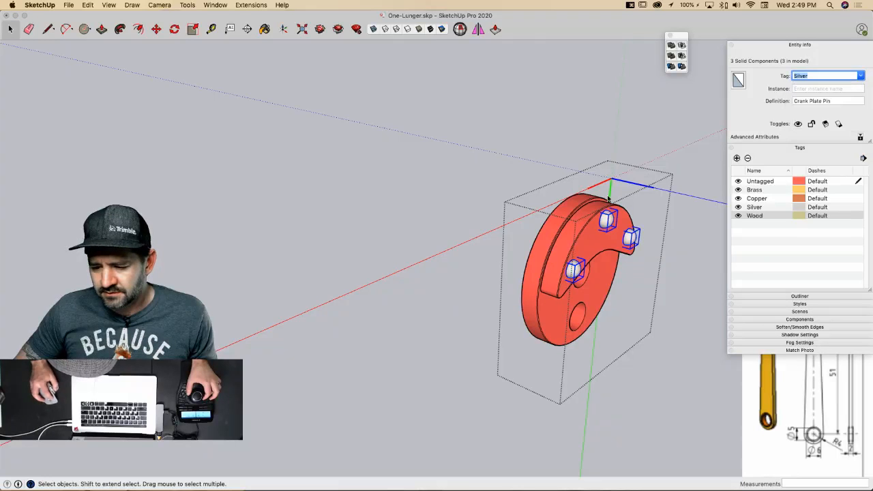
Step: Assign the crank disc and its crescent counterweight to the Brass tag and leave the crank plate
left_click(553, 231)
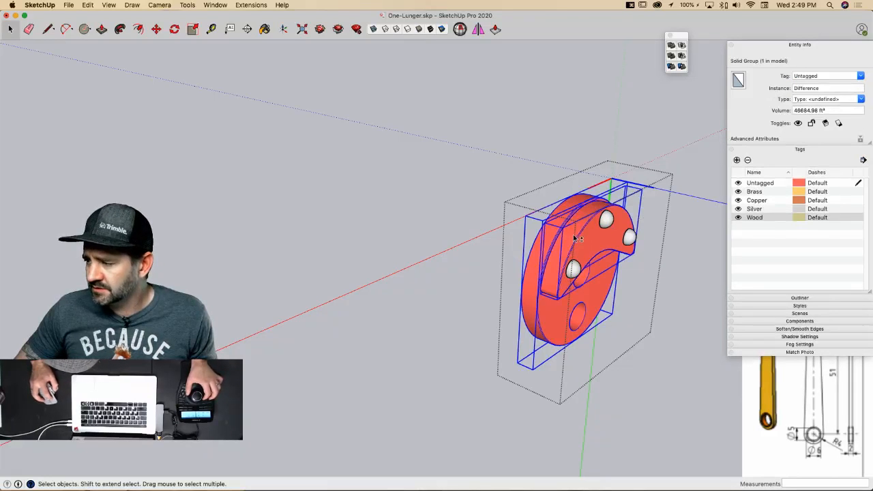
left_click(860, 76)
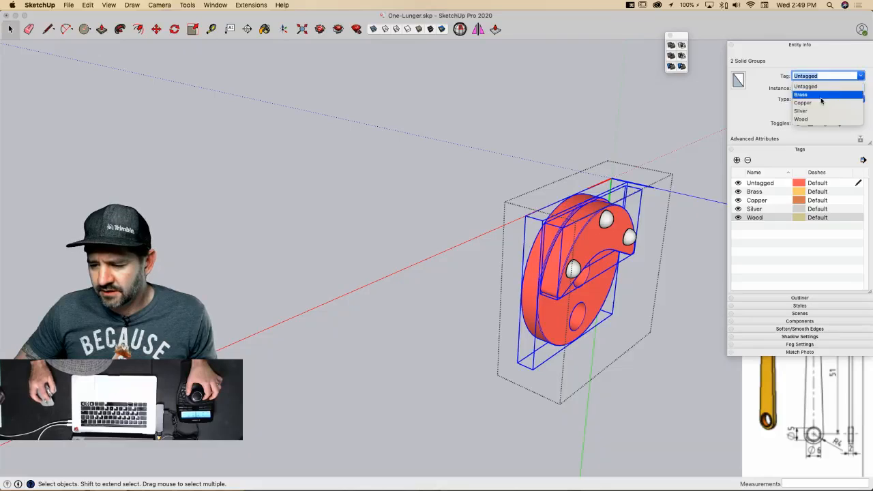
left_click(800, 94)
middle_click_drag(622, 145, 590, 135)
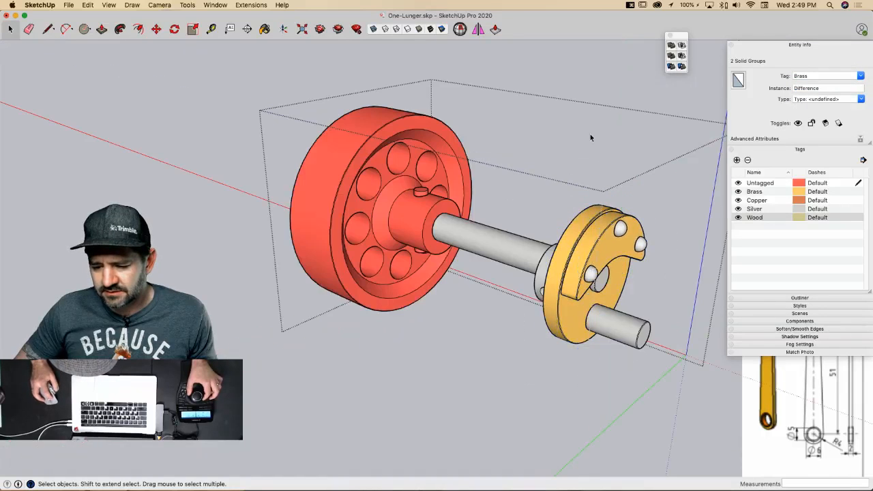
left_click(590, 135)
Step: Open the flywheel for editing and assign its Wheel component to the Brass tag
left_click(490, 237)
mouse_move(490, 237)
middle_mouse_down()
mouse_move(523, 246)
mouse_move(481, 242)
middle_mouse_up()
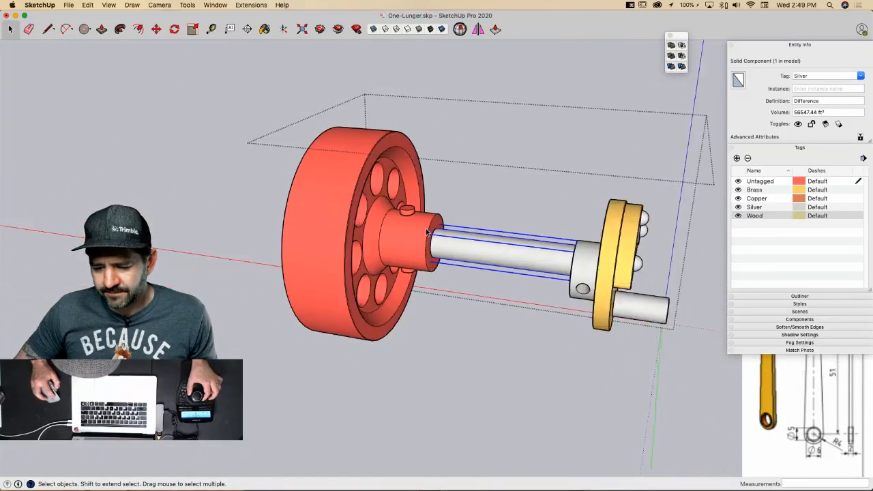
double_click(416, 229)
left_click(372, 187)
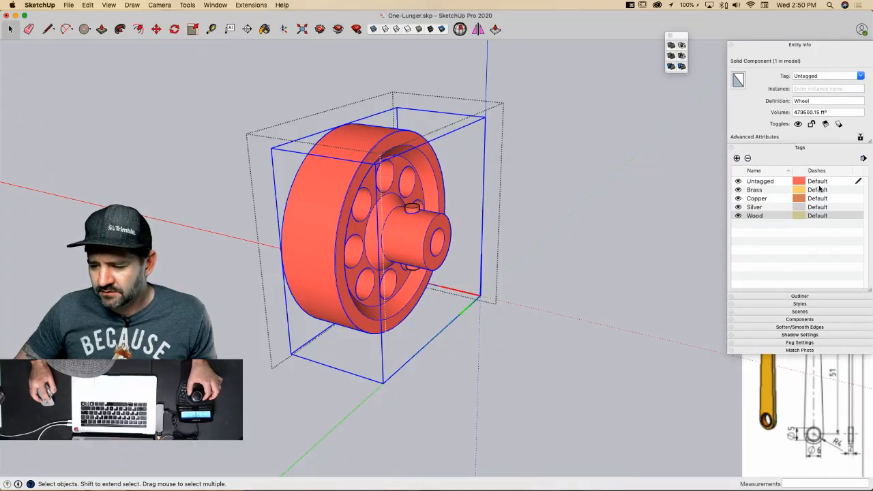
left_click(862, 77)
left_click(801, 94)
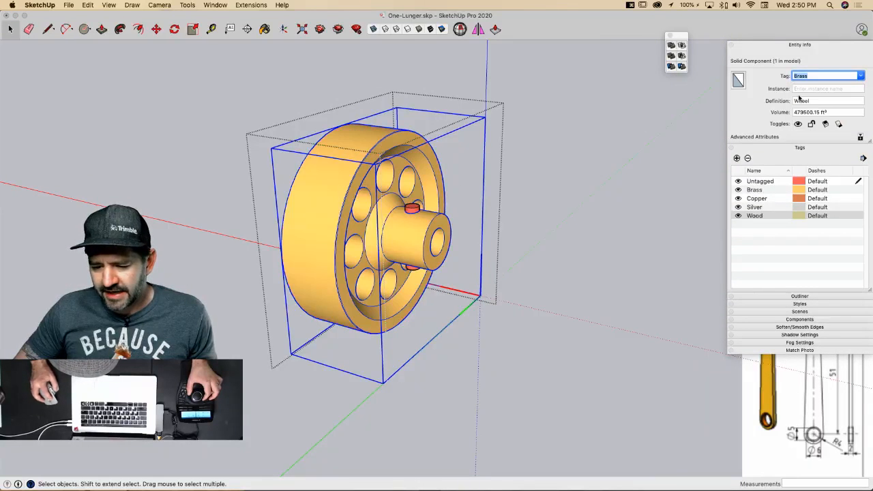
Step: Assign the pin through the flywheel hub to the Silver tag, and leave the flywheel and the crank group
left_click(413, 209)
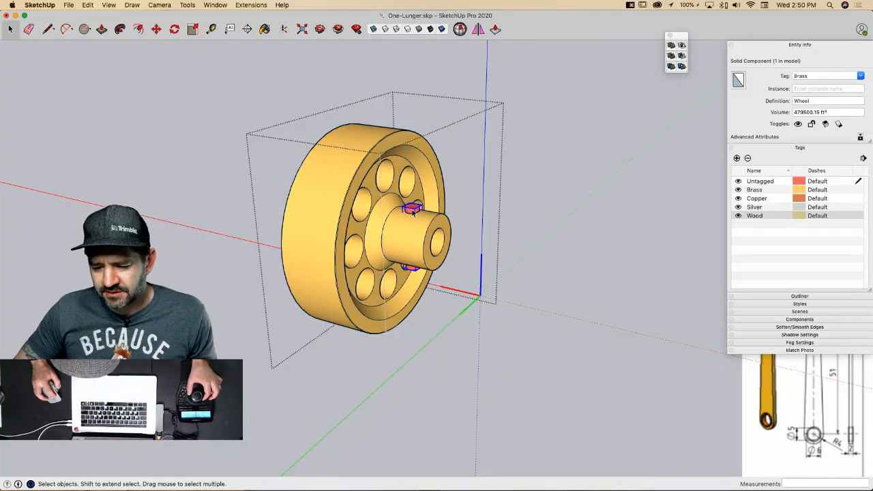
left_click(861, 77)
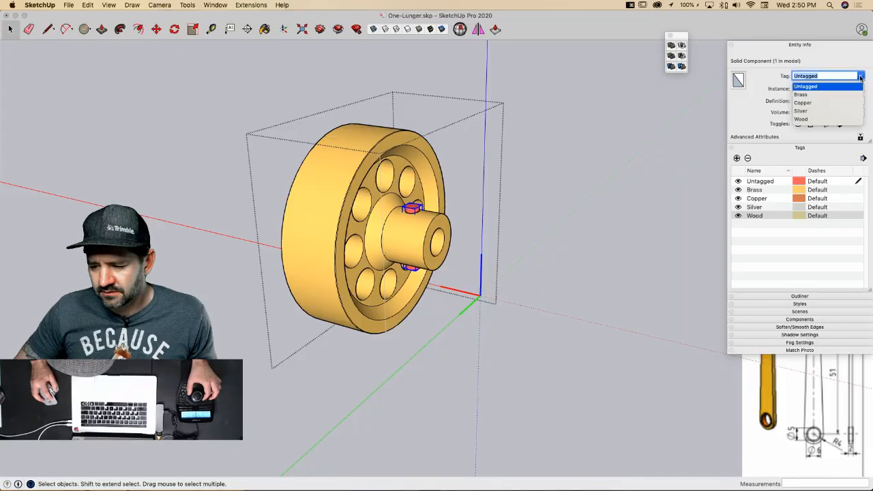
left_click(801, 111)
left_click(566, 118)
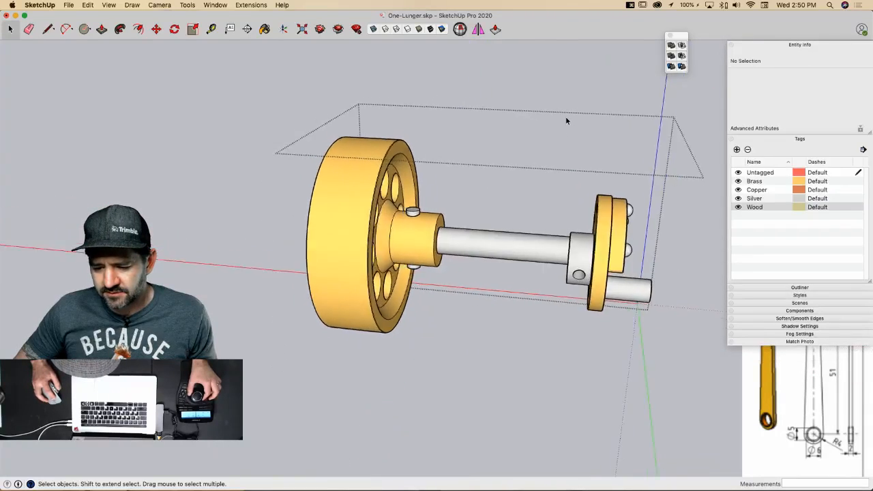
left_click(600, 139)
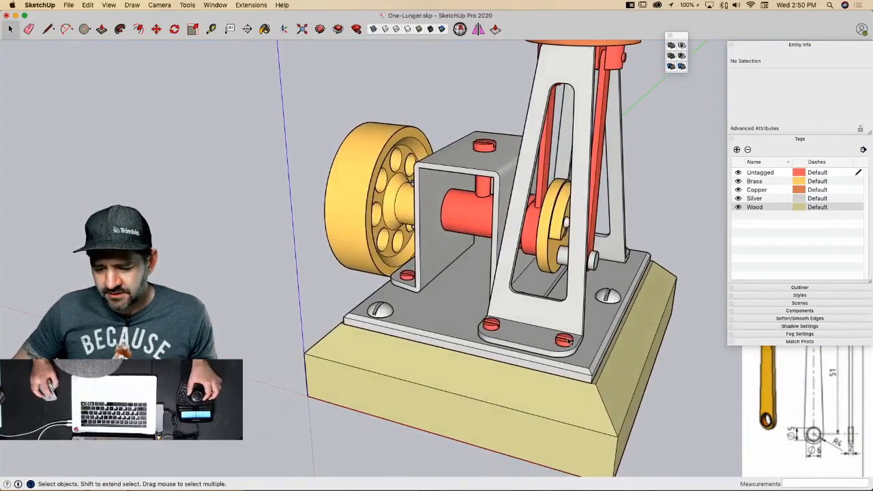
Step: Assign the seven small screws holding the supports and the shaft bracket to the base plate to the Brass tag
left_click(565, 340)
left_click(407, 277, "shift")
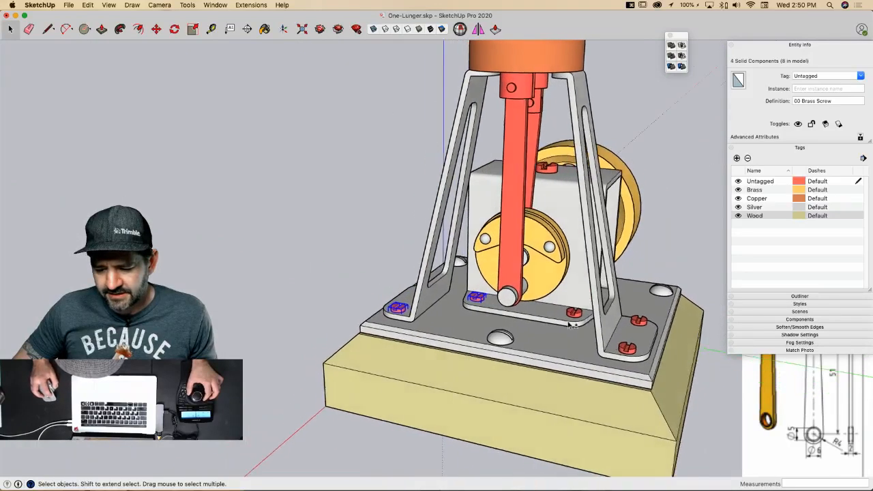
left_click(578, 315, "shift")
left_click(610, 352, "shift")
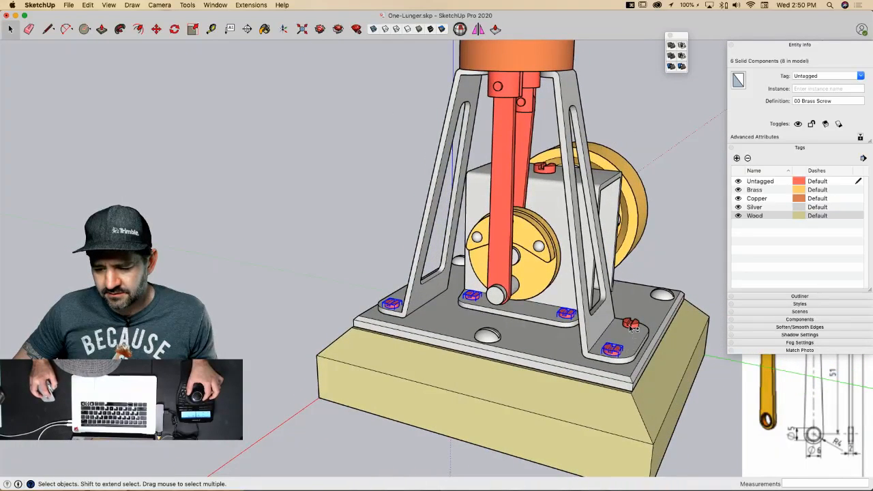
left_click(861, 77)
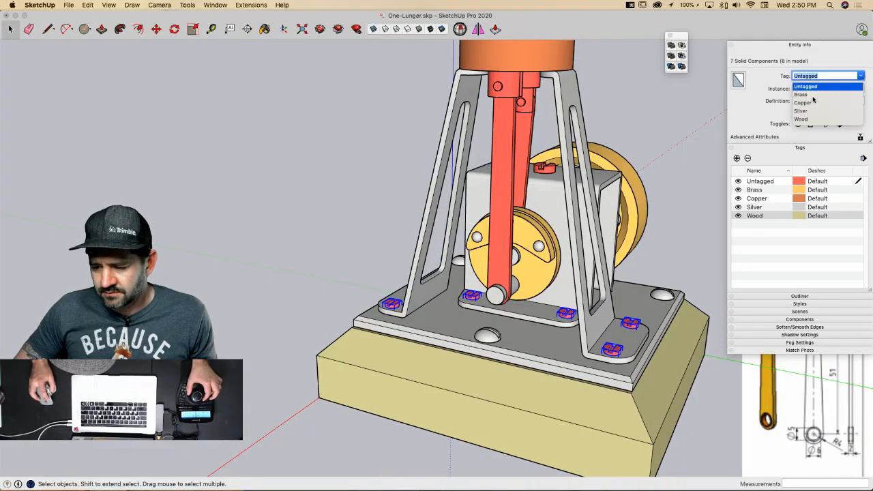
left_click(803, 95)
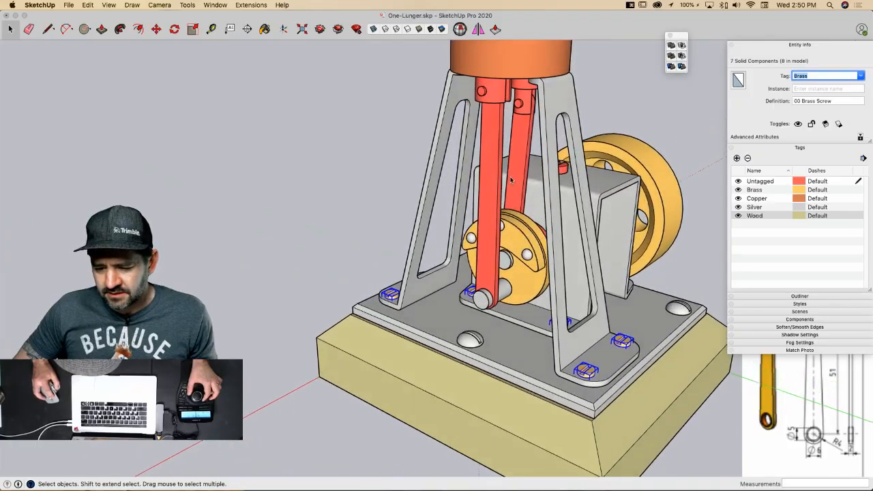
Step: Assign both connecting rods and the two joint pieces at their upper ends to the Brass tag
left_click(487, 179)
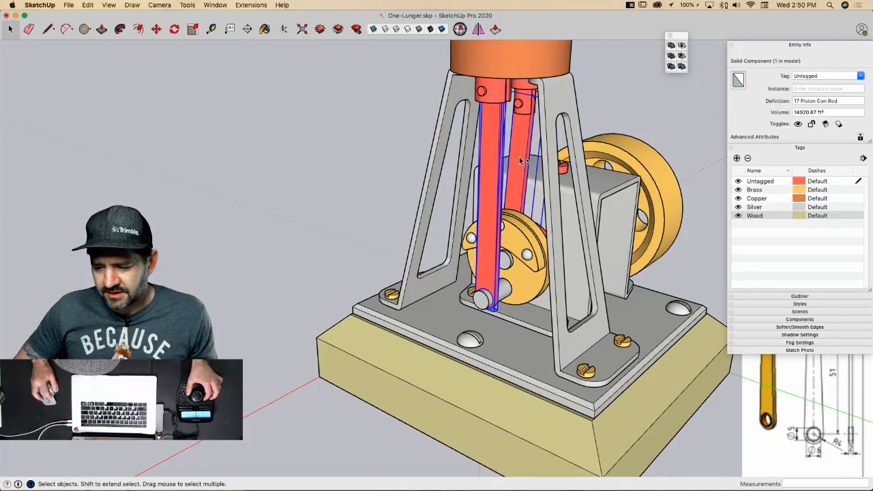
left_click(520, 161, "shift")
left_click(498, 96, "shift")
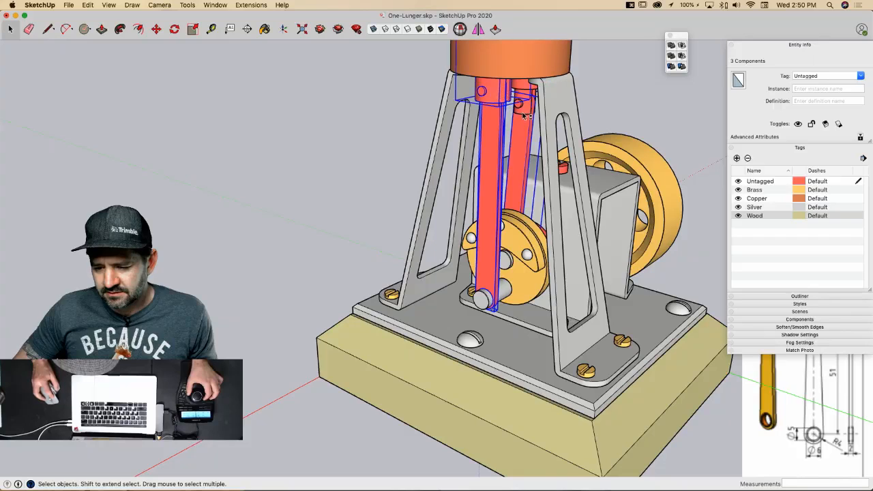
left_click(862, 76)
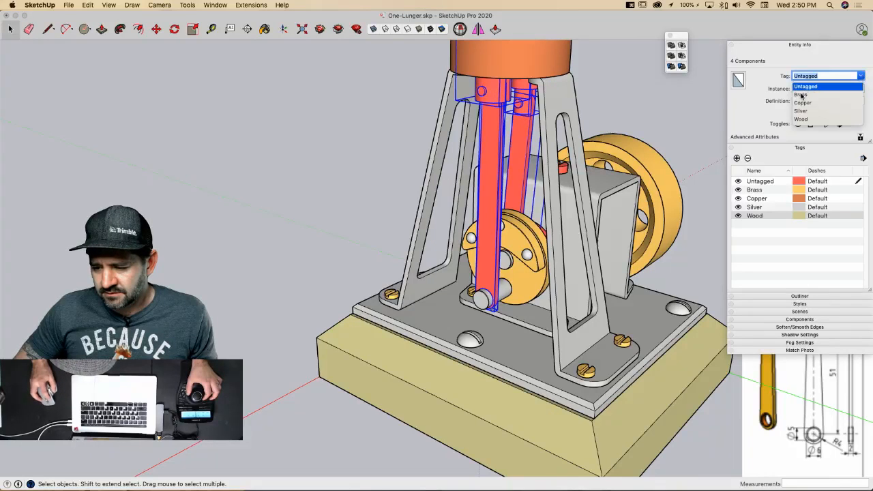
left_click(803, 95)
Step: Open the shaft bearing assembly under the bracket and assign its vent tube and horizontal tube to the Brass tag
double_click(583, 186)
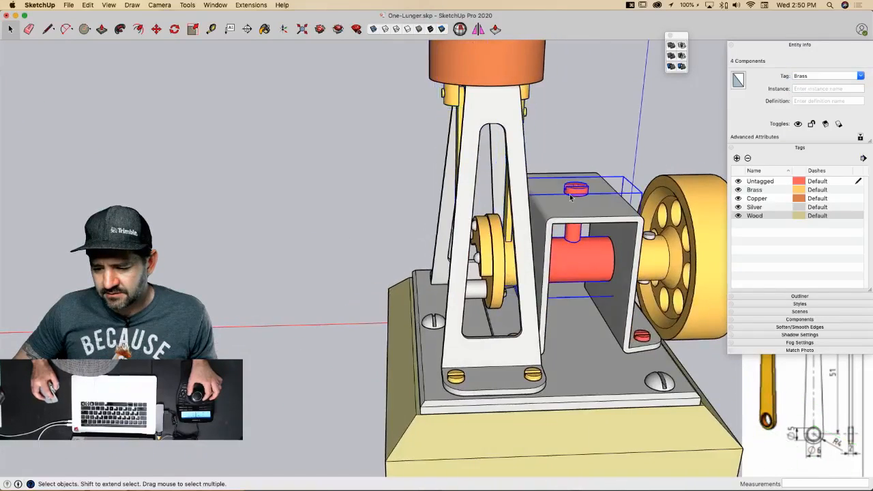
left_click(577, 211)
left_click(570, 266, "shift")
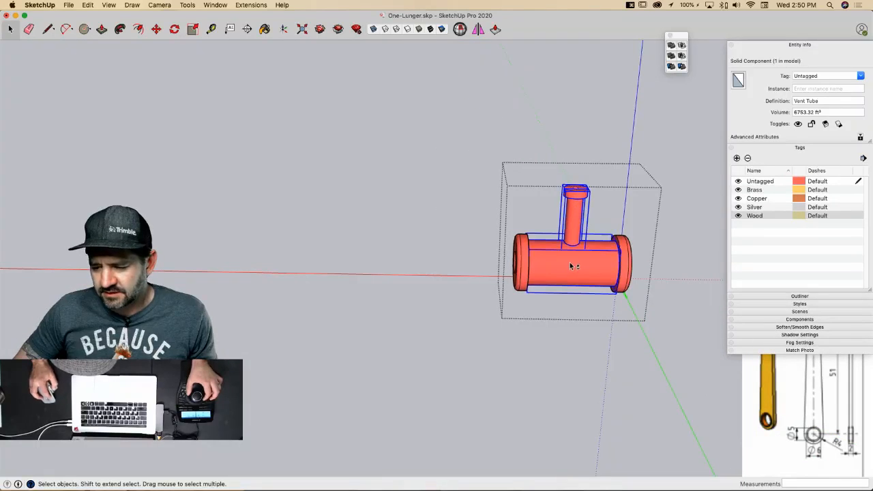
left_click(857, 76)
left_click(862, 76)
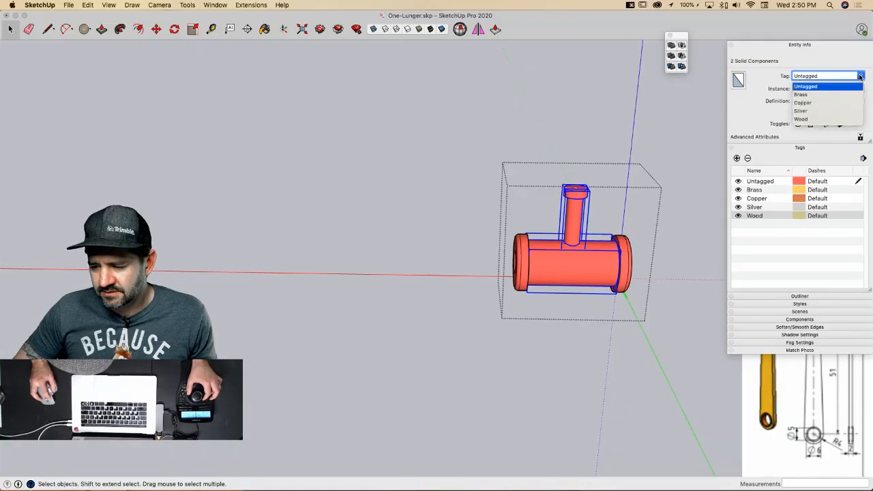
left_click(801, 95)
Step: Assign the two end collars of the horizontal bearing tube to the Copper tag
left_click(509, 255)
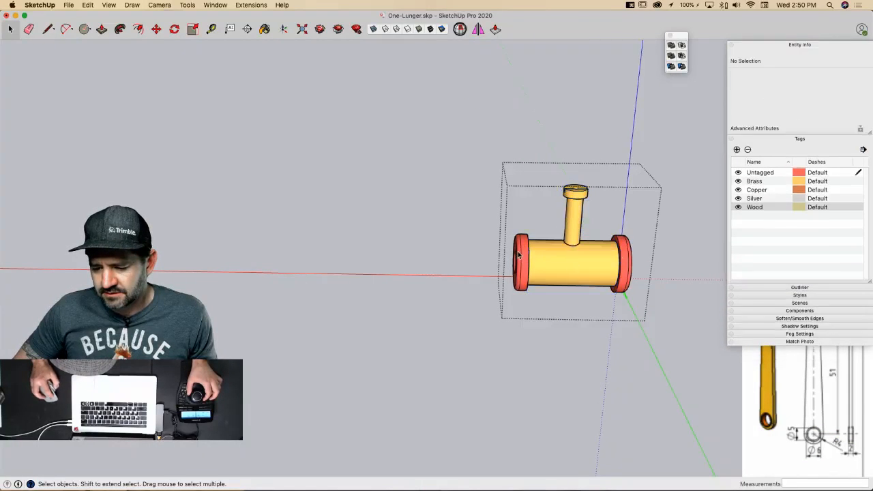
left_click(535, 256)
left_click(629, 252, "shift")
left_click(861, 77)
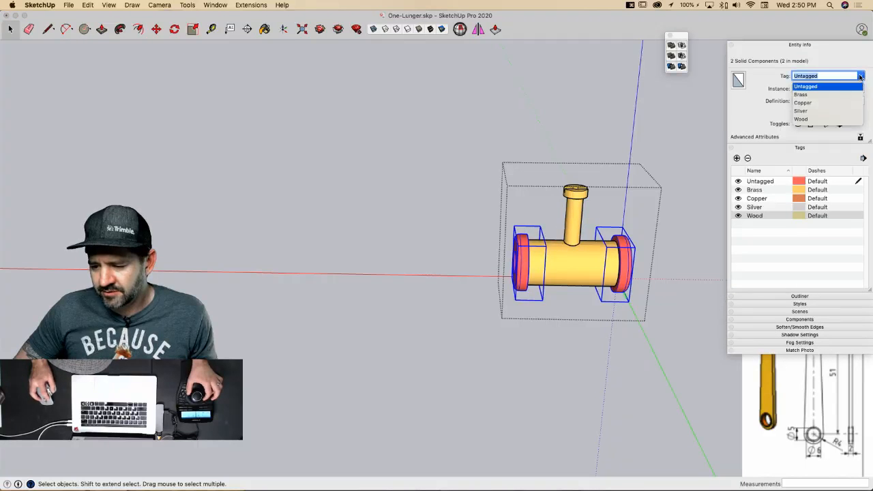
left_click(803, 102)
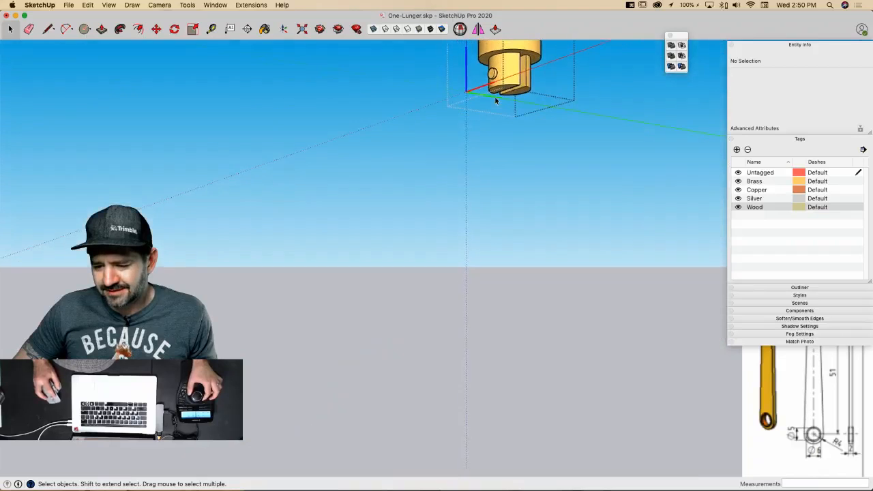
Step: Assign the piston pin and the valve pin, each nested inside its own component, to the Silver tag
left_click(496, 80)
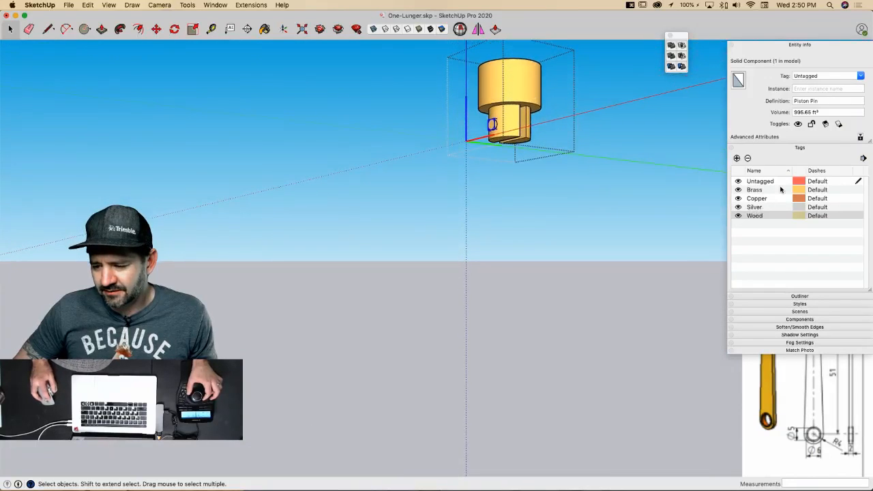
left_click(861, 76)
left_click(801, 112)
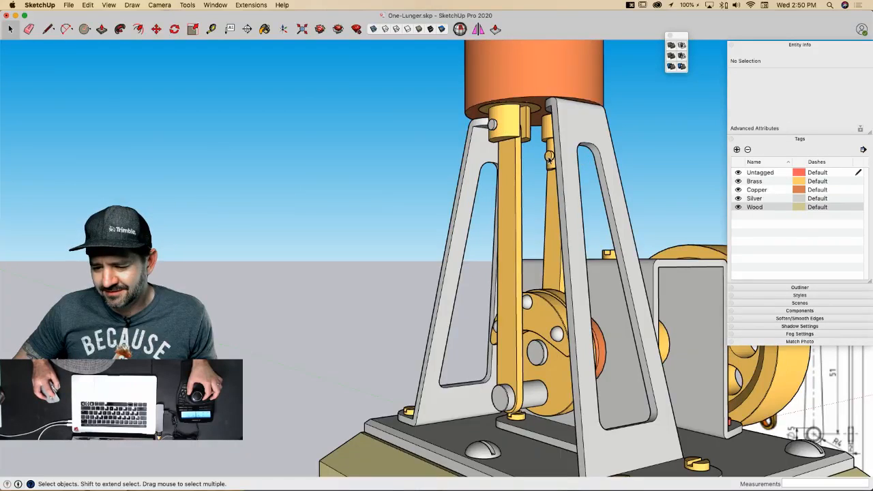
double_click(550, 157)
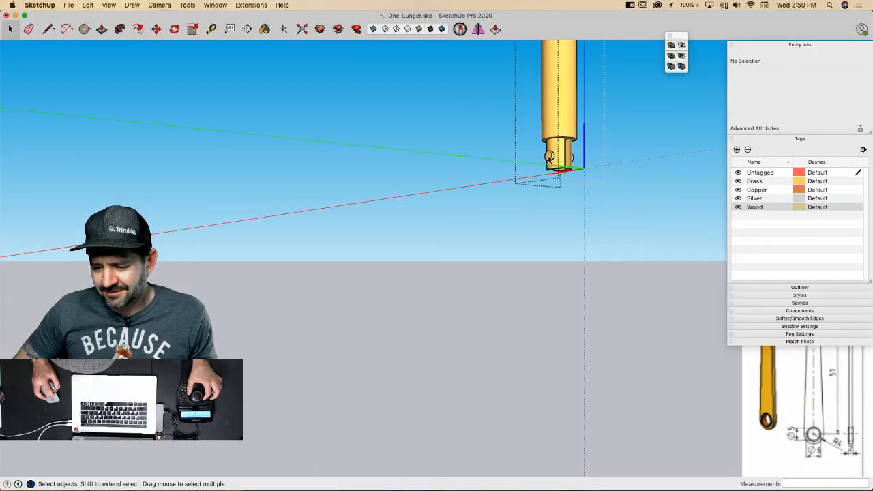
left_click(861, 76)
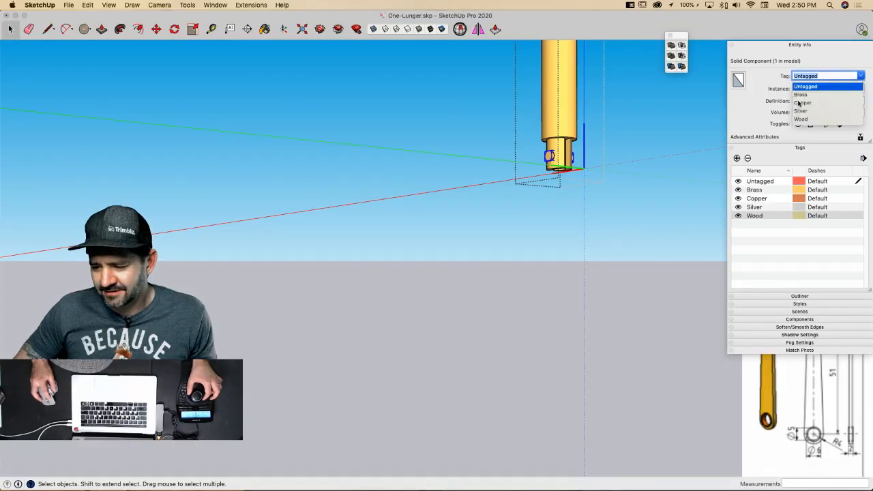
left_click(800, 112)
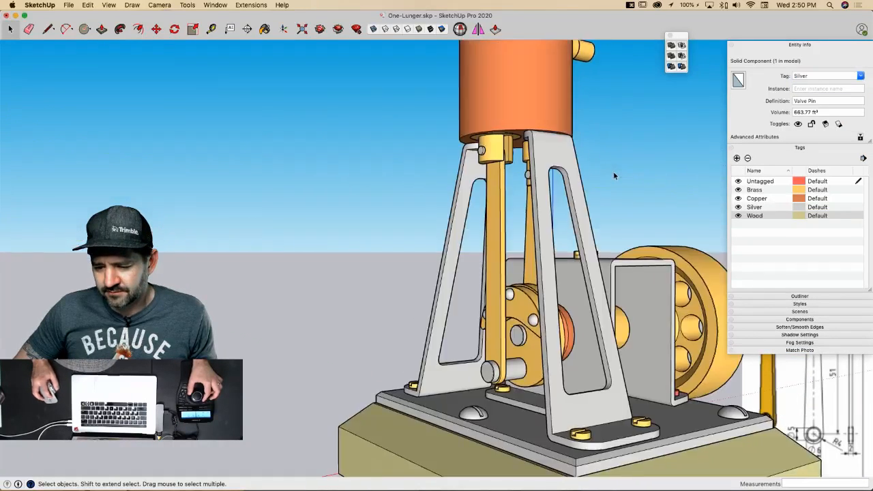
left_click(613, 172)
Step: Assign the remaining untagged screw on the shaft bracket's foot, near the flywheel, to the Brass tag
middle_click_drag(615, 175, 554, 220)
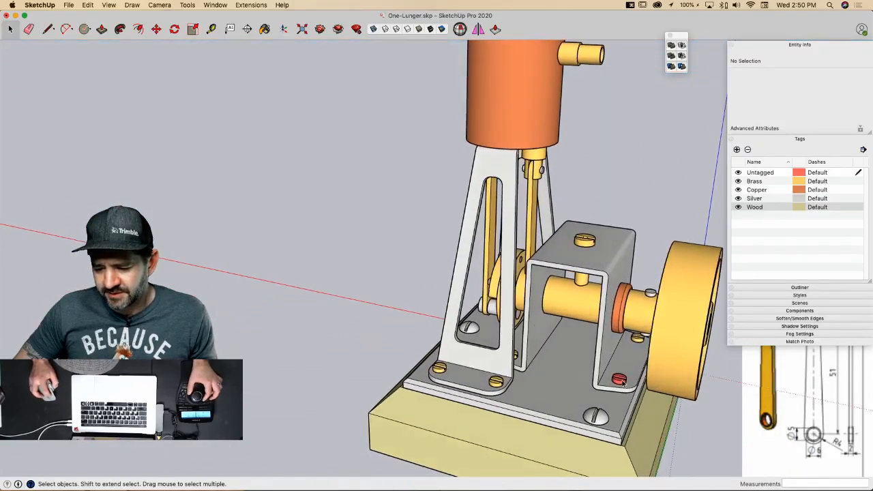
left_click(620, 378)
left_click(859, 77)
left_click(808, 97)
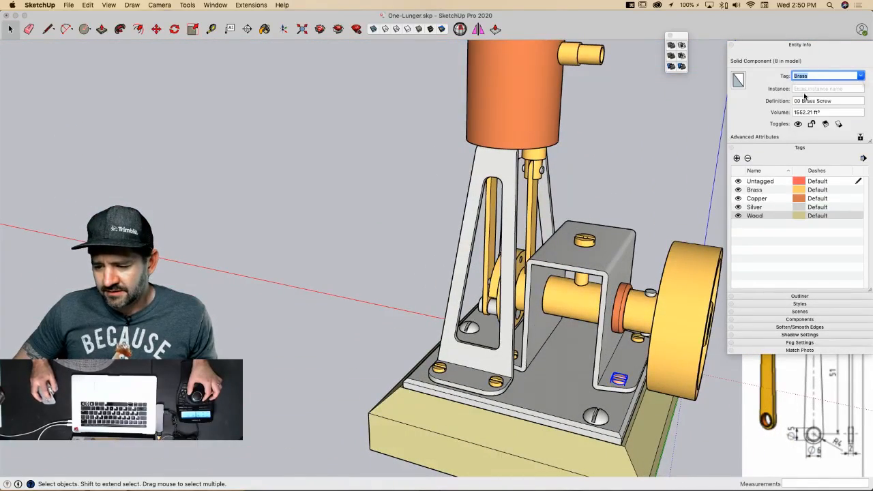
middle_click_drag(686, 180, 633, 180)
left_click(637, 156)
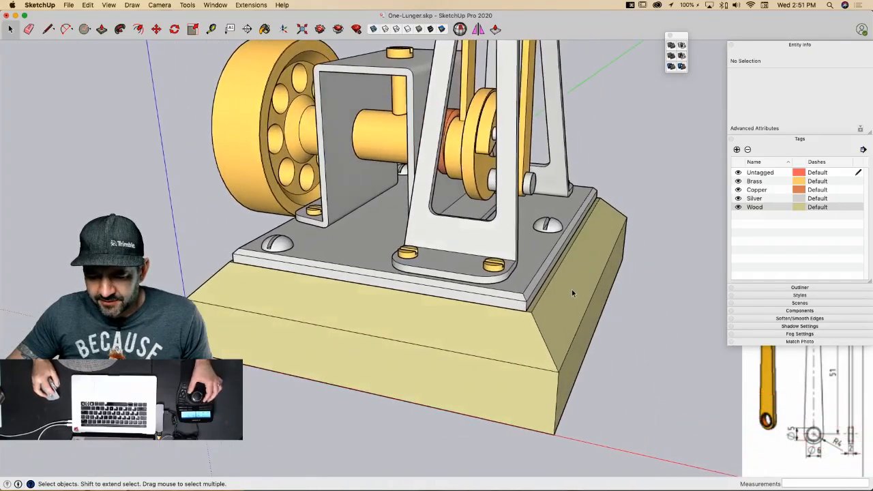
Step: Open the wooden base for editing and move the chamfer and side face at its far red-axis end 1 m inward
double_click(569, 293)
left_click(575, 366)
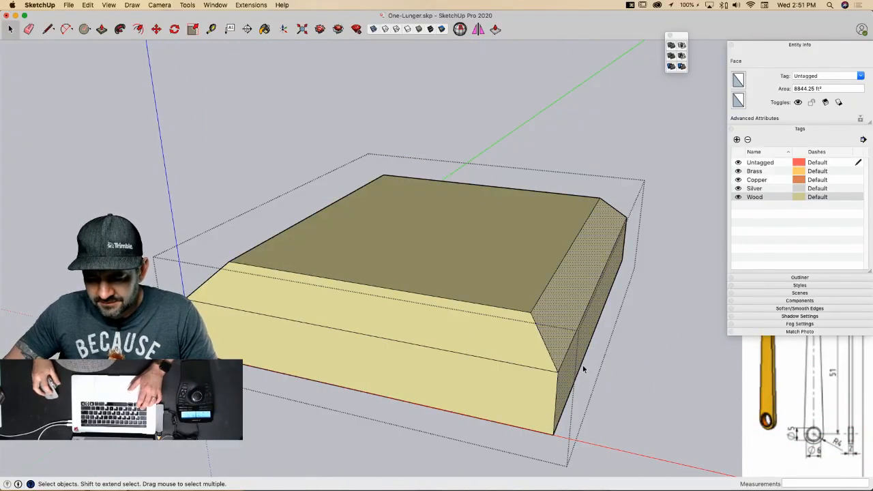
key("m")
left_click(662, 415)
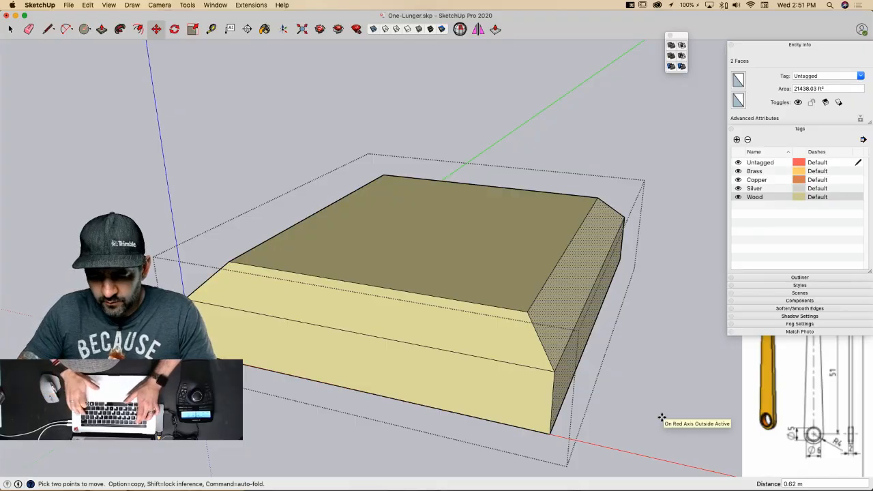
type("1")
key("Return")
key("space")
Step: Move the chamfer and side face at the base's origin end 1 m inward along the red axis, and save the model
middle_click_drag(668, 380, 326, 370)
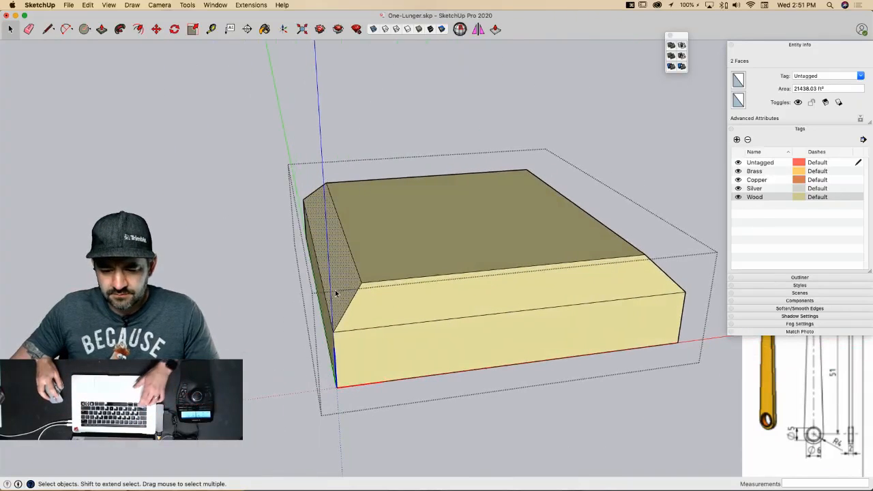
left_click(335, 295)
left_click(329, 334, "shift")
key("m")
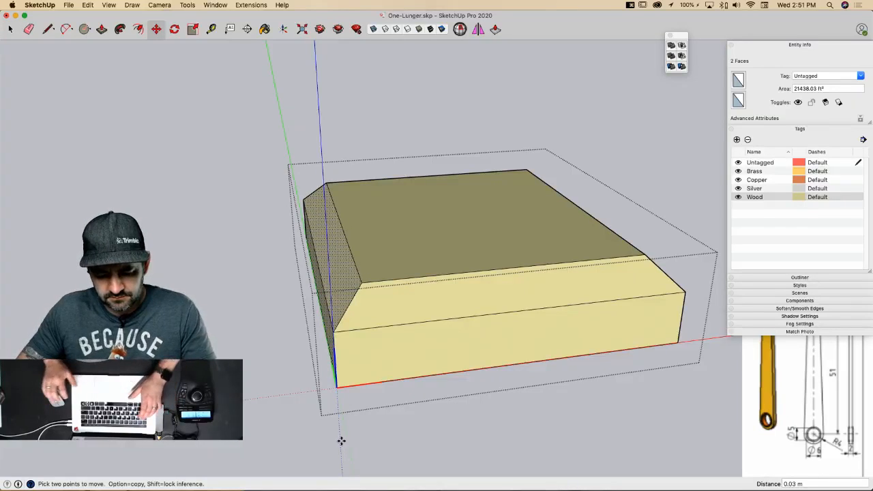
type("1")
key("Return")
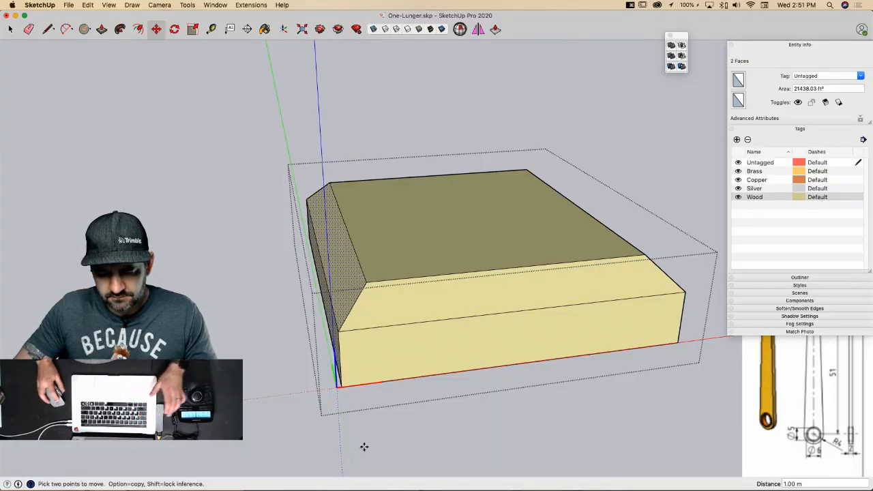
key("space")
left_click(368, 442)
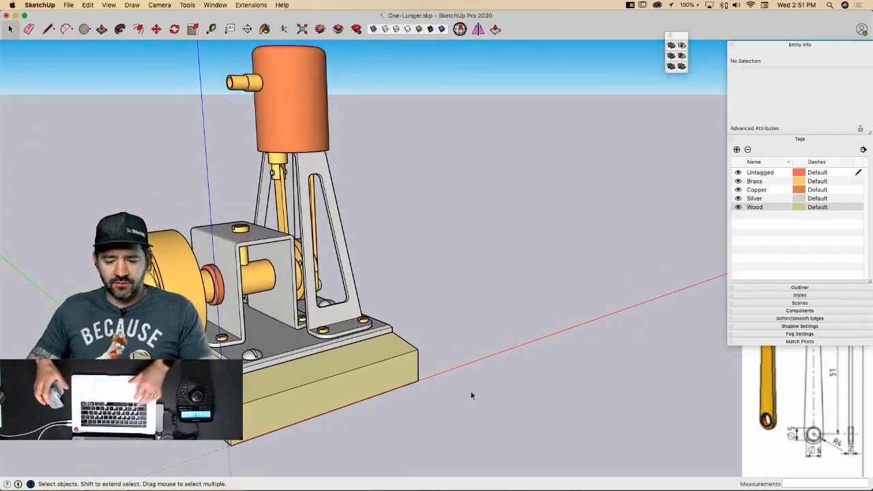
key("super+s")
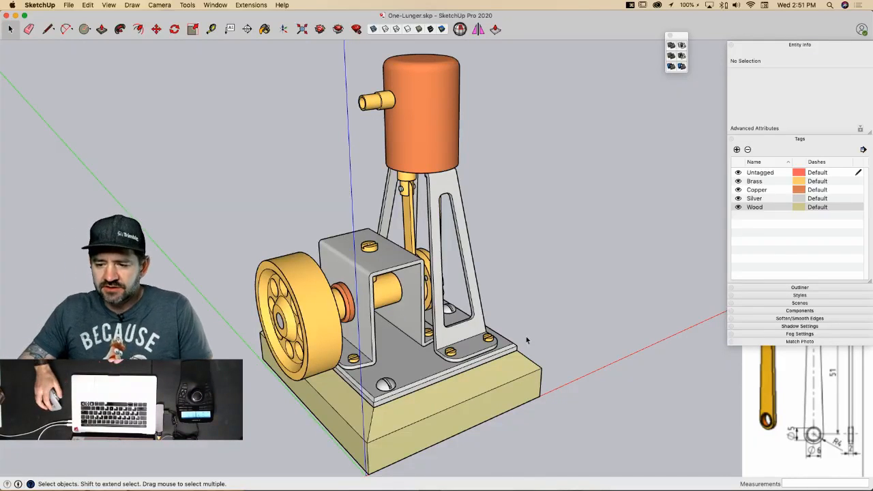
Step: Collapse the entity information and tag lists and close the floating tool palette to clear the view of the engine
left_click(763, 42)
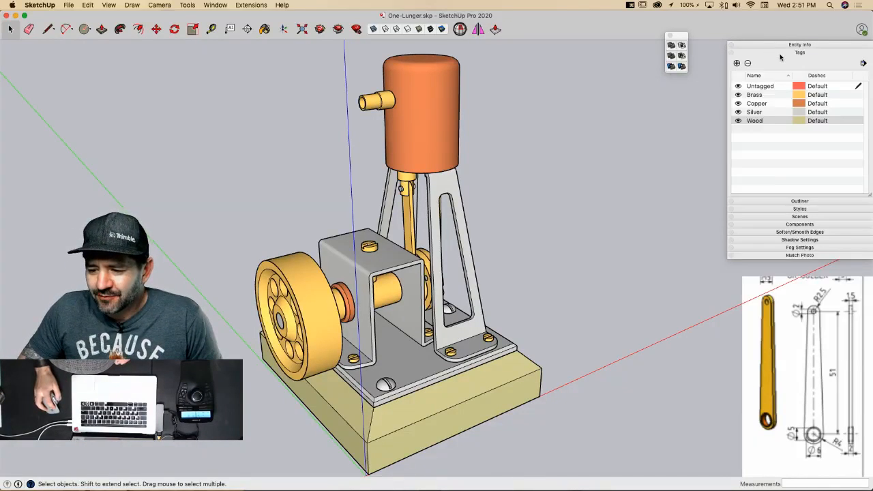
left_click(777, 51)
left_click(671, 36)
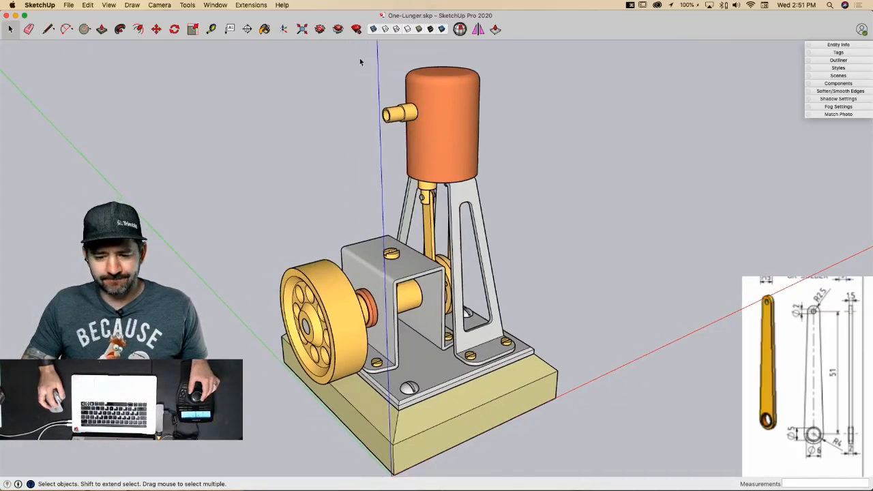
Step: Remove Watermark1 from the Simple Style, accepting its permanent deletion, and collapse the style settings
left_click(839, 68)
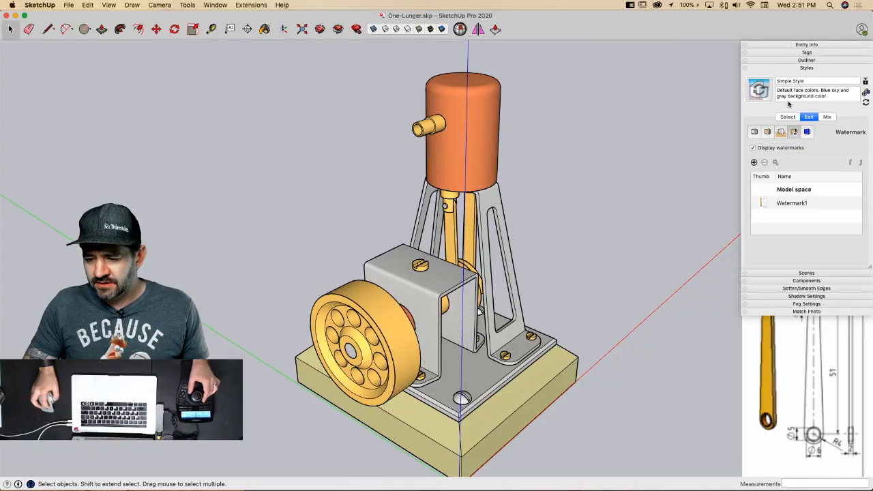
left_click(775, 202)
left_click(765, 162)
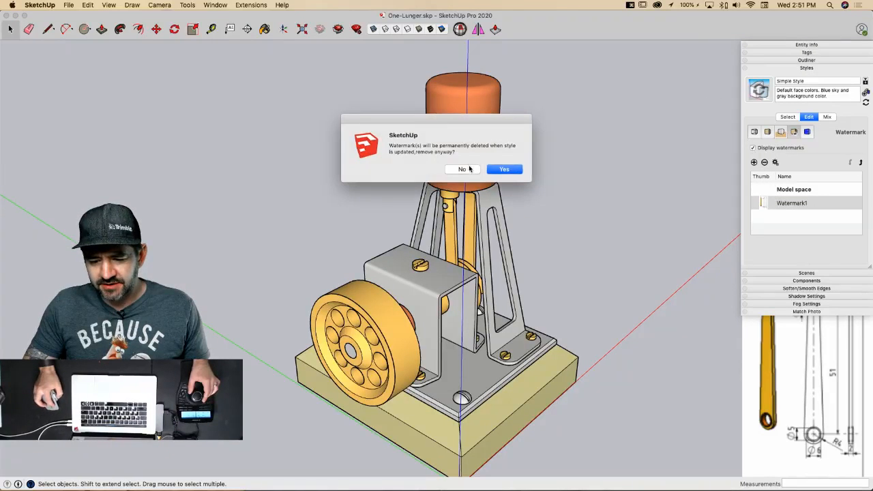
left_click(506, 171)
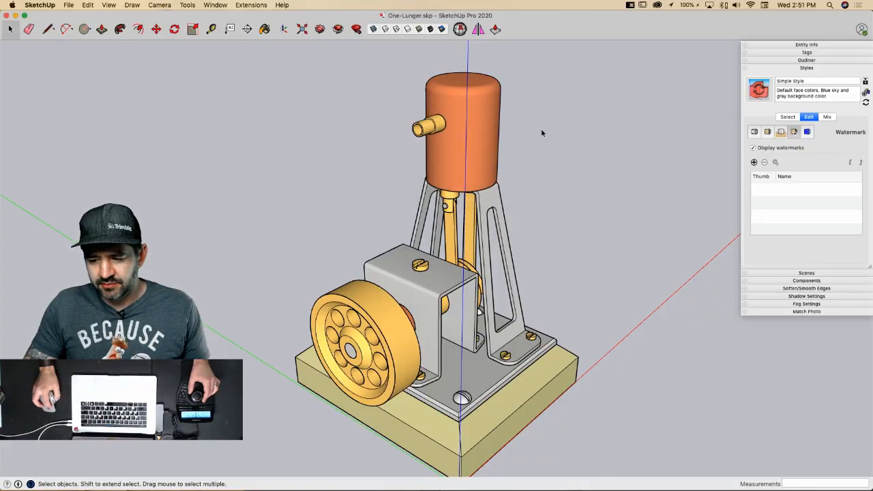
left_click(784, 68)
Step: Minimize the model and browser windows to view the rendered engines on the desktop background
left_click(15, 16)
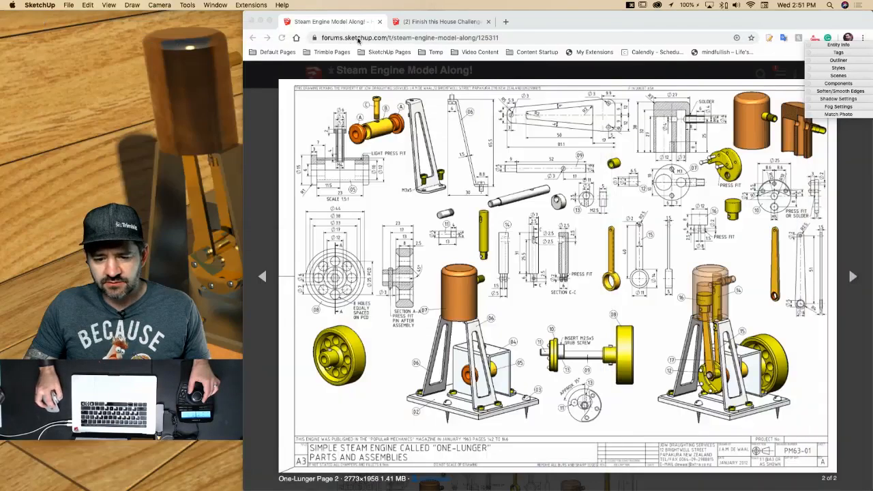
left_click(260, 22)
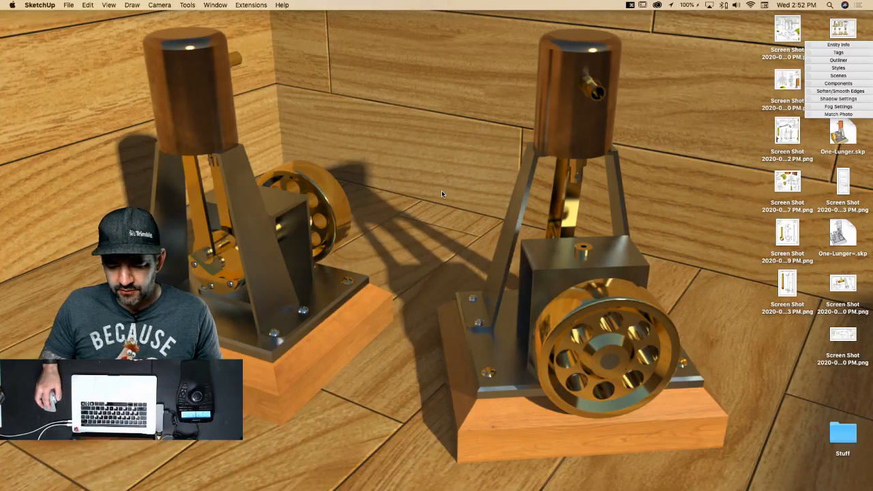
left_click(720, 82)
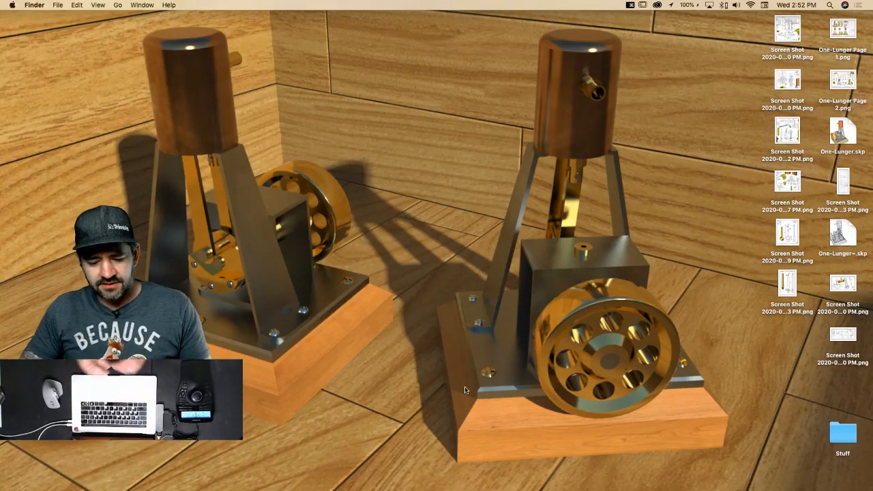
Step: Switch back to SketchUp, restore the minimized One-Lunger model window and view the whole finished engine
key("super+Tab")
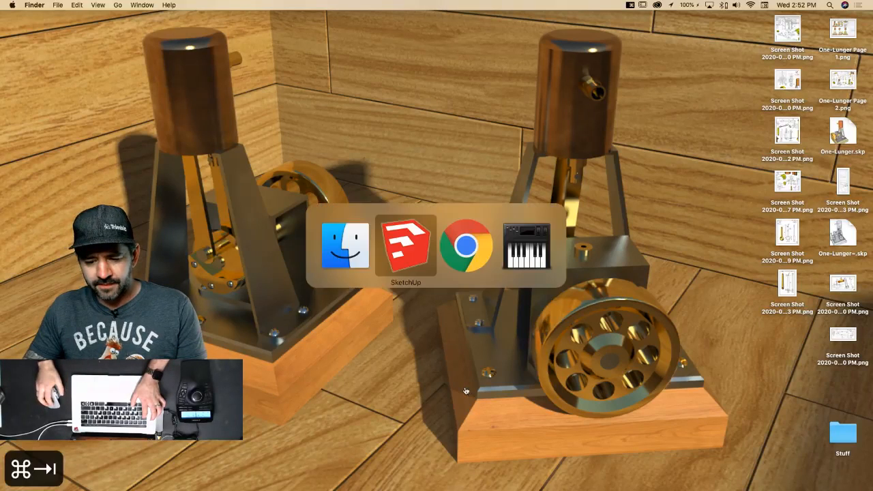
mouse_move(13, 232)
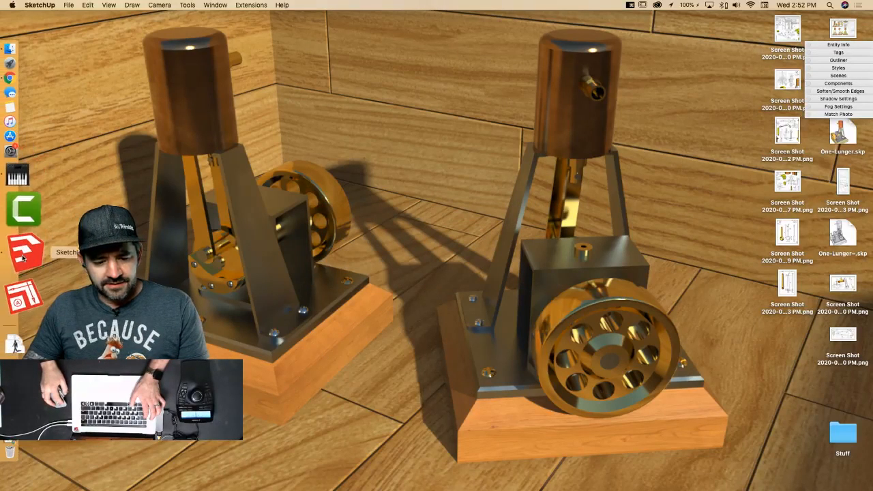
left_click(23, 258)
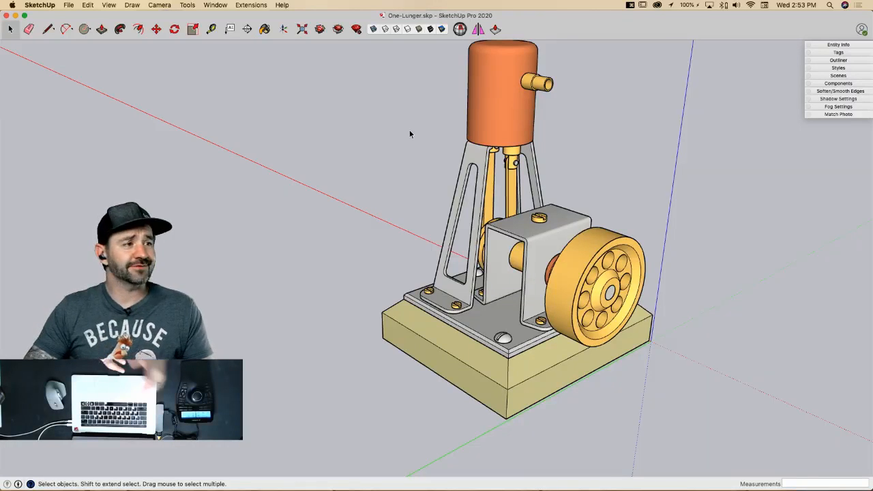
scroll(409, 133, "down", 1)
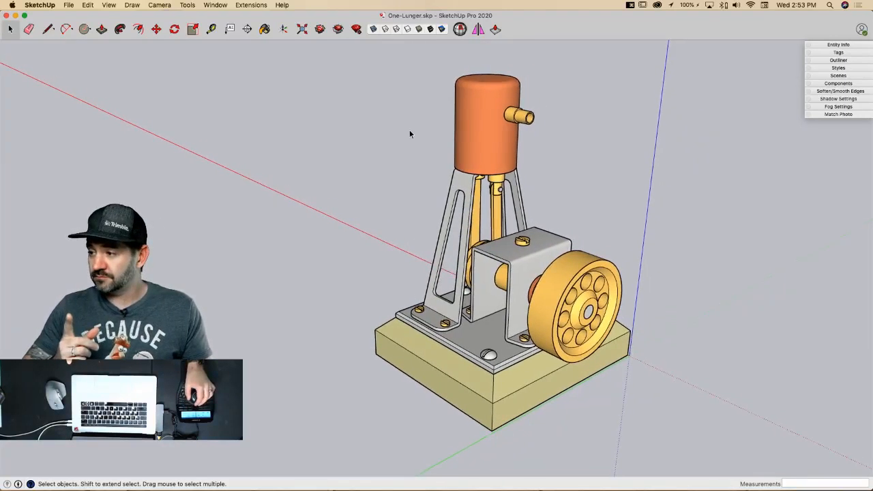